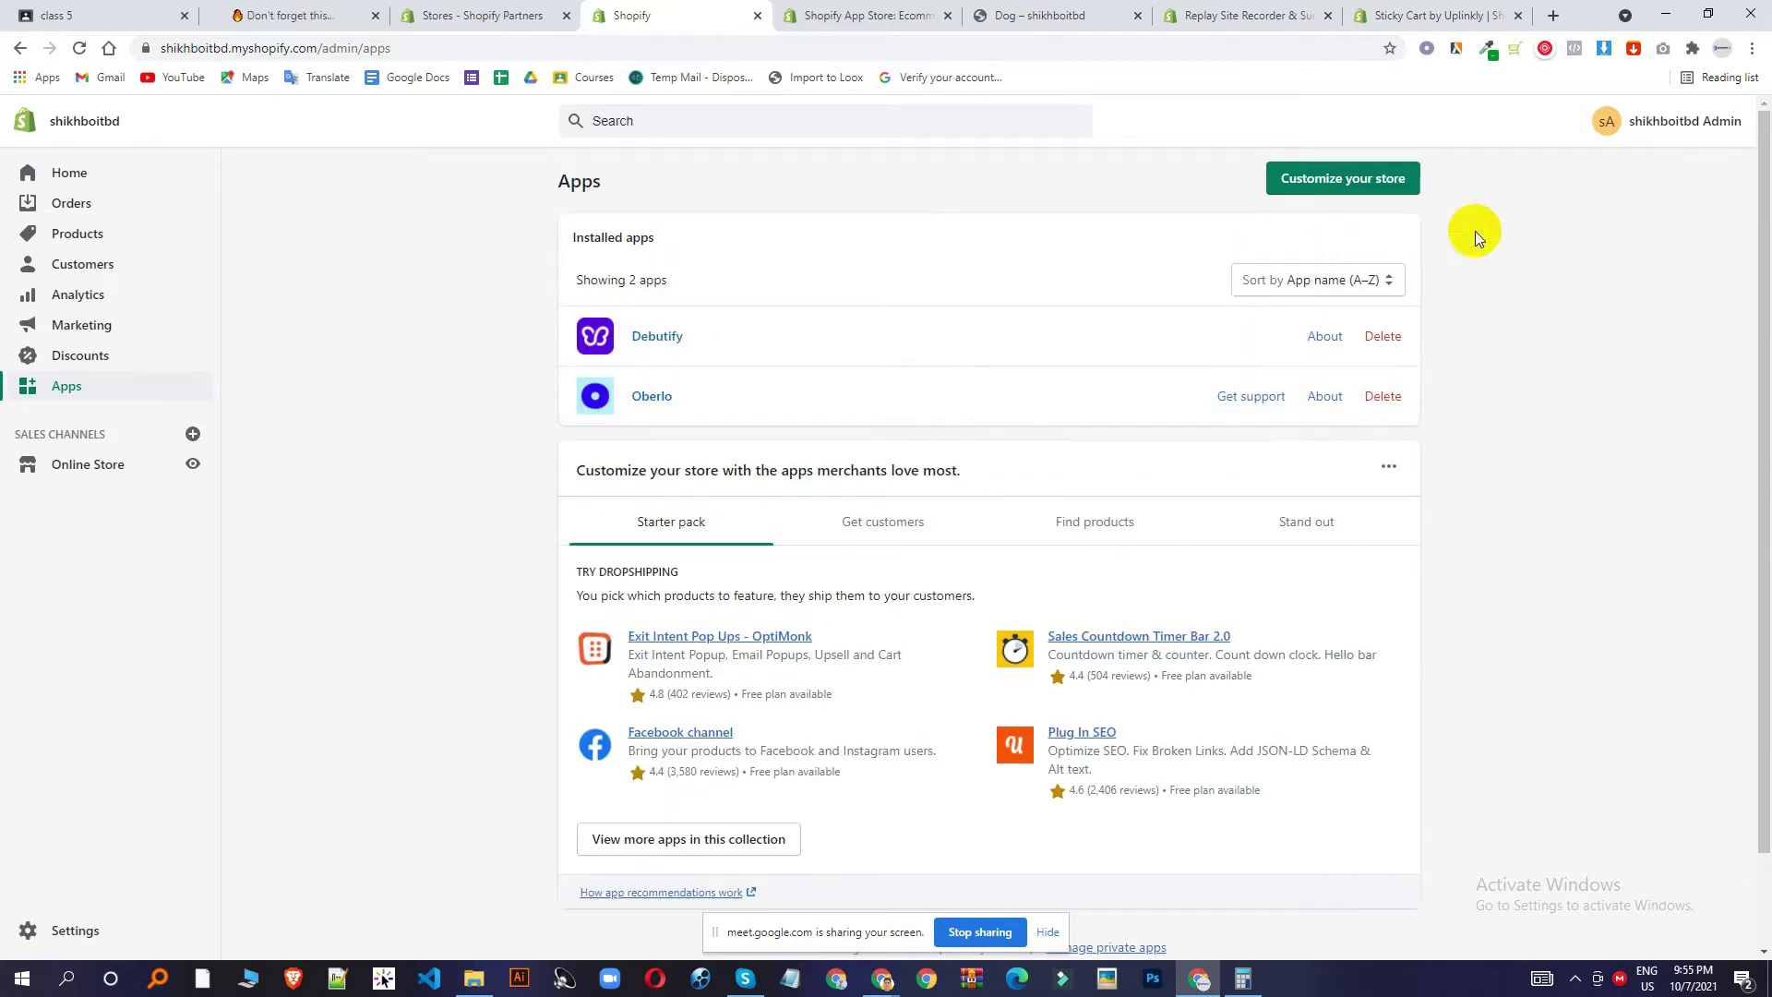
Search the Shopify App Store for "loox" and open the Loox Product Reviews & Photos listing.
scroll(1261, 457, down, 2)
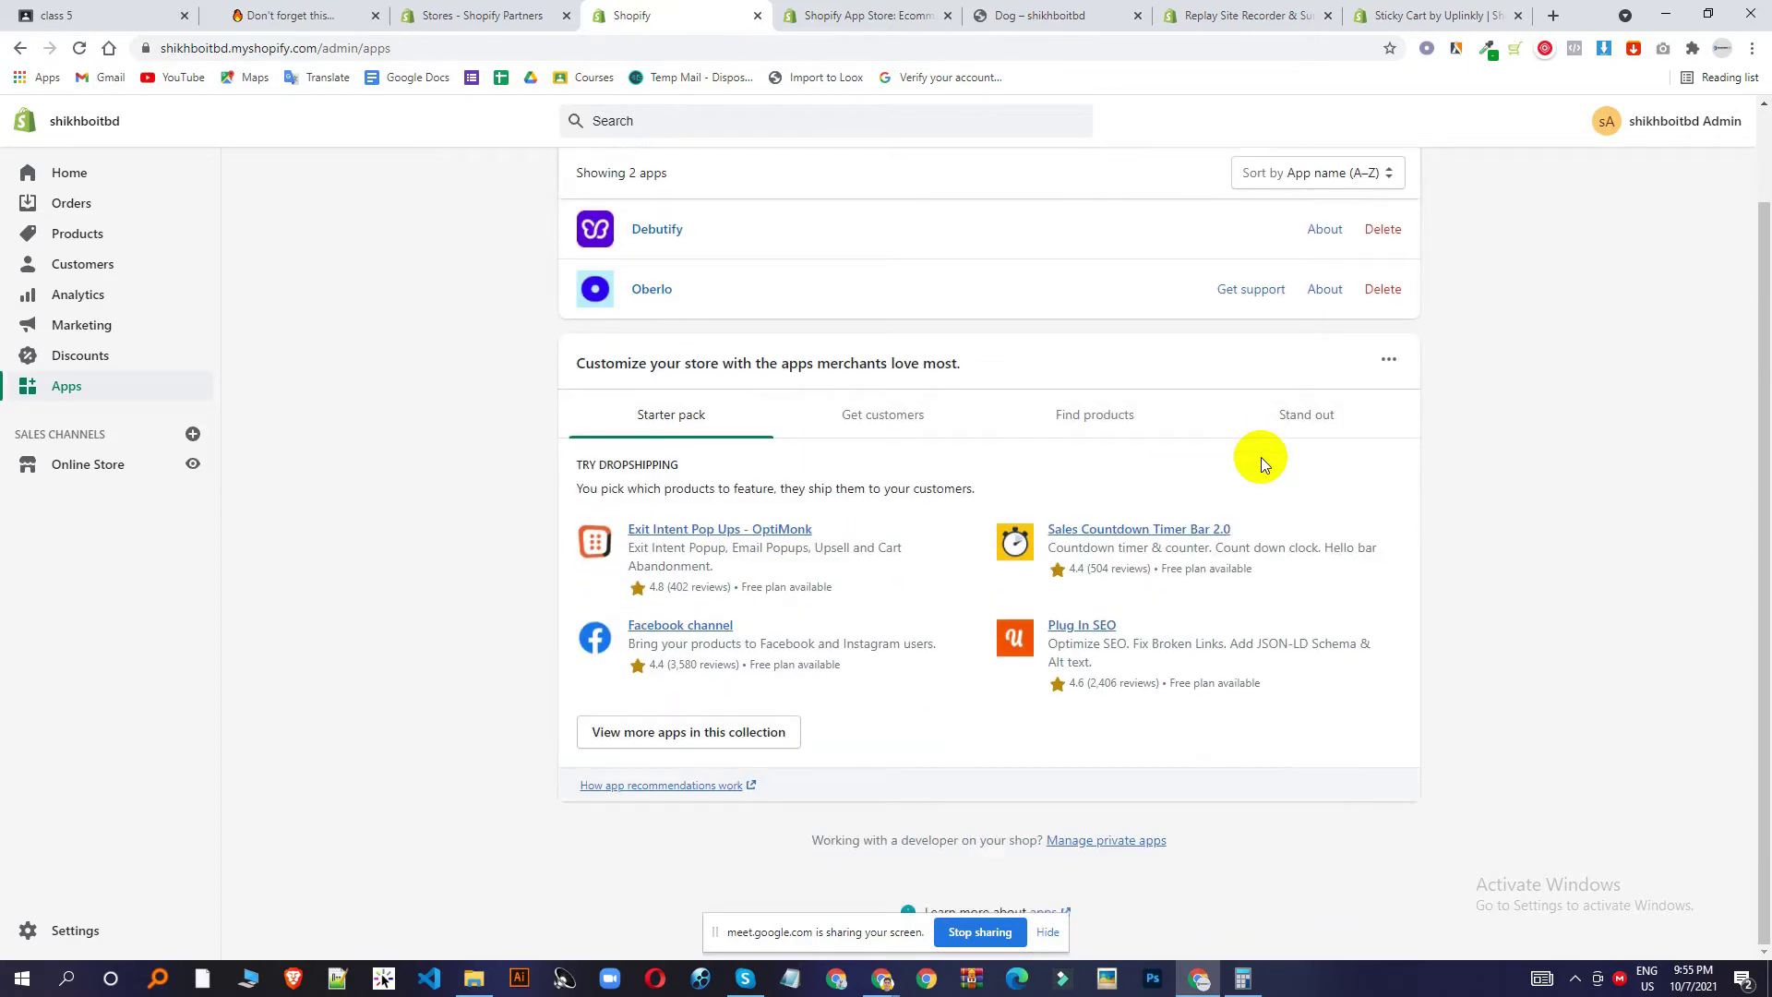
click(71, 396)
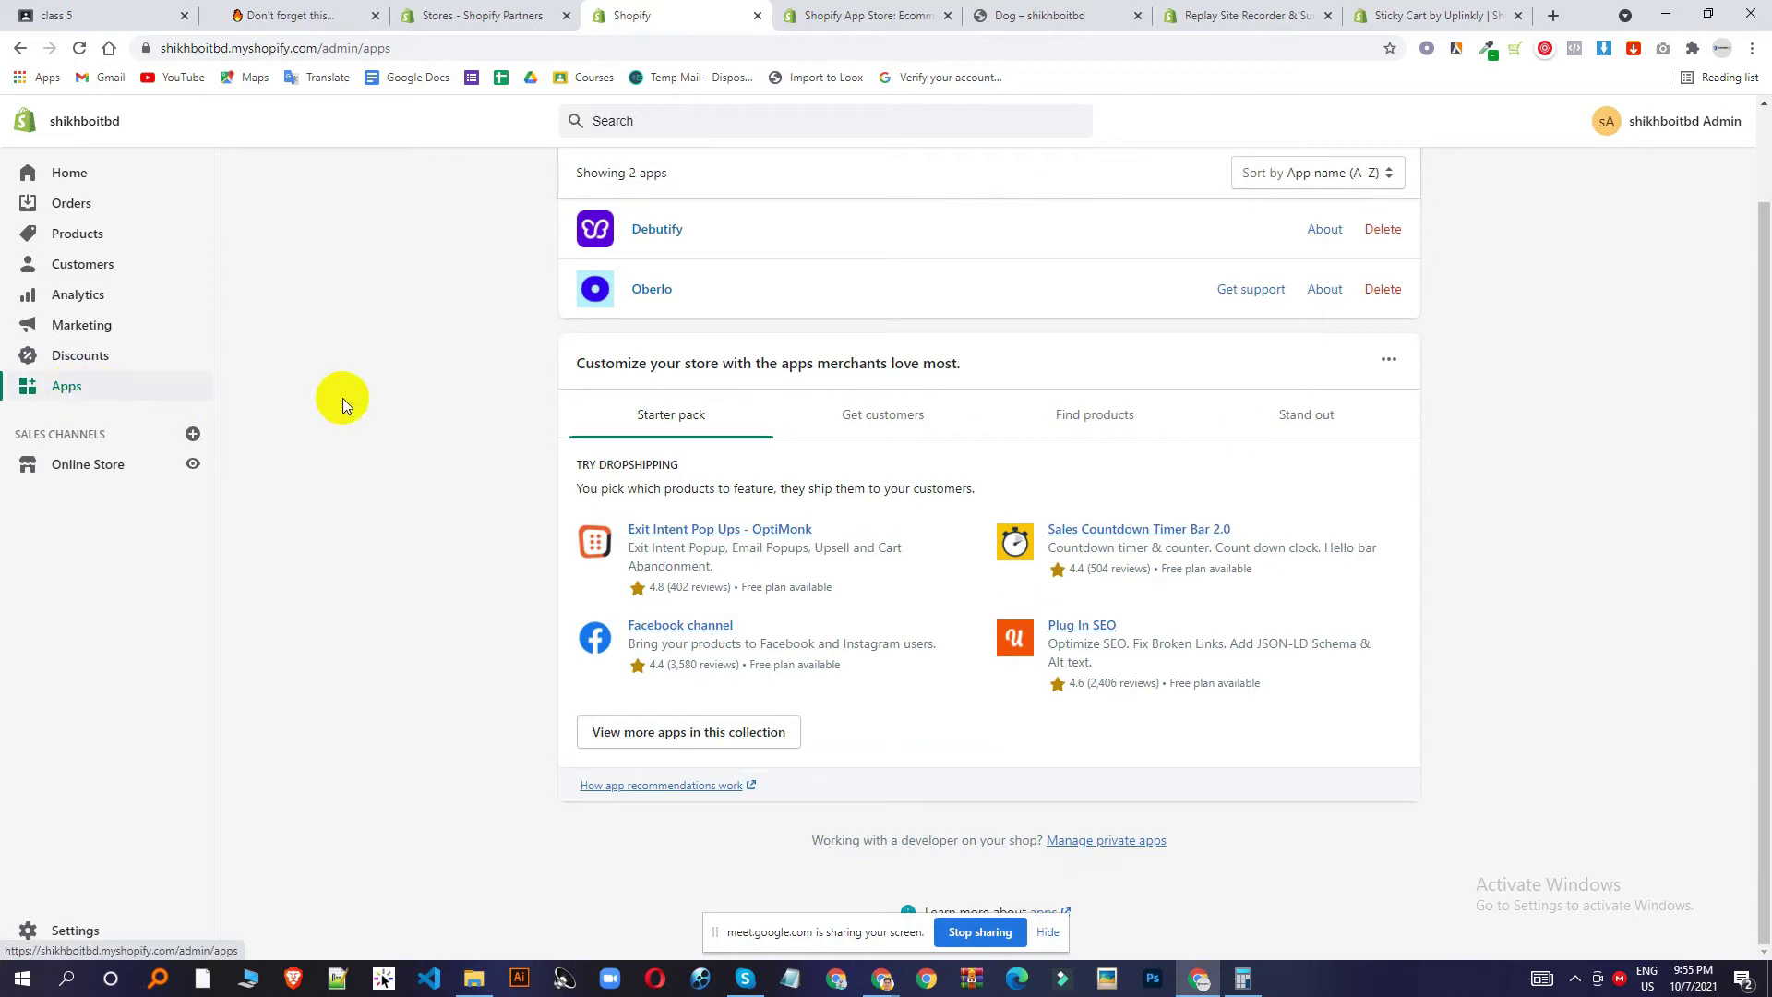
click(858, 16)
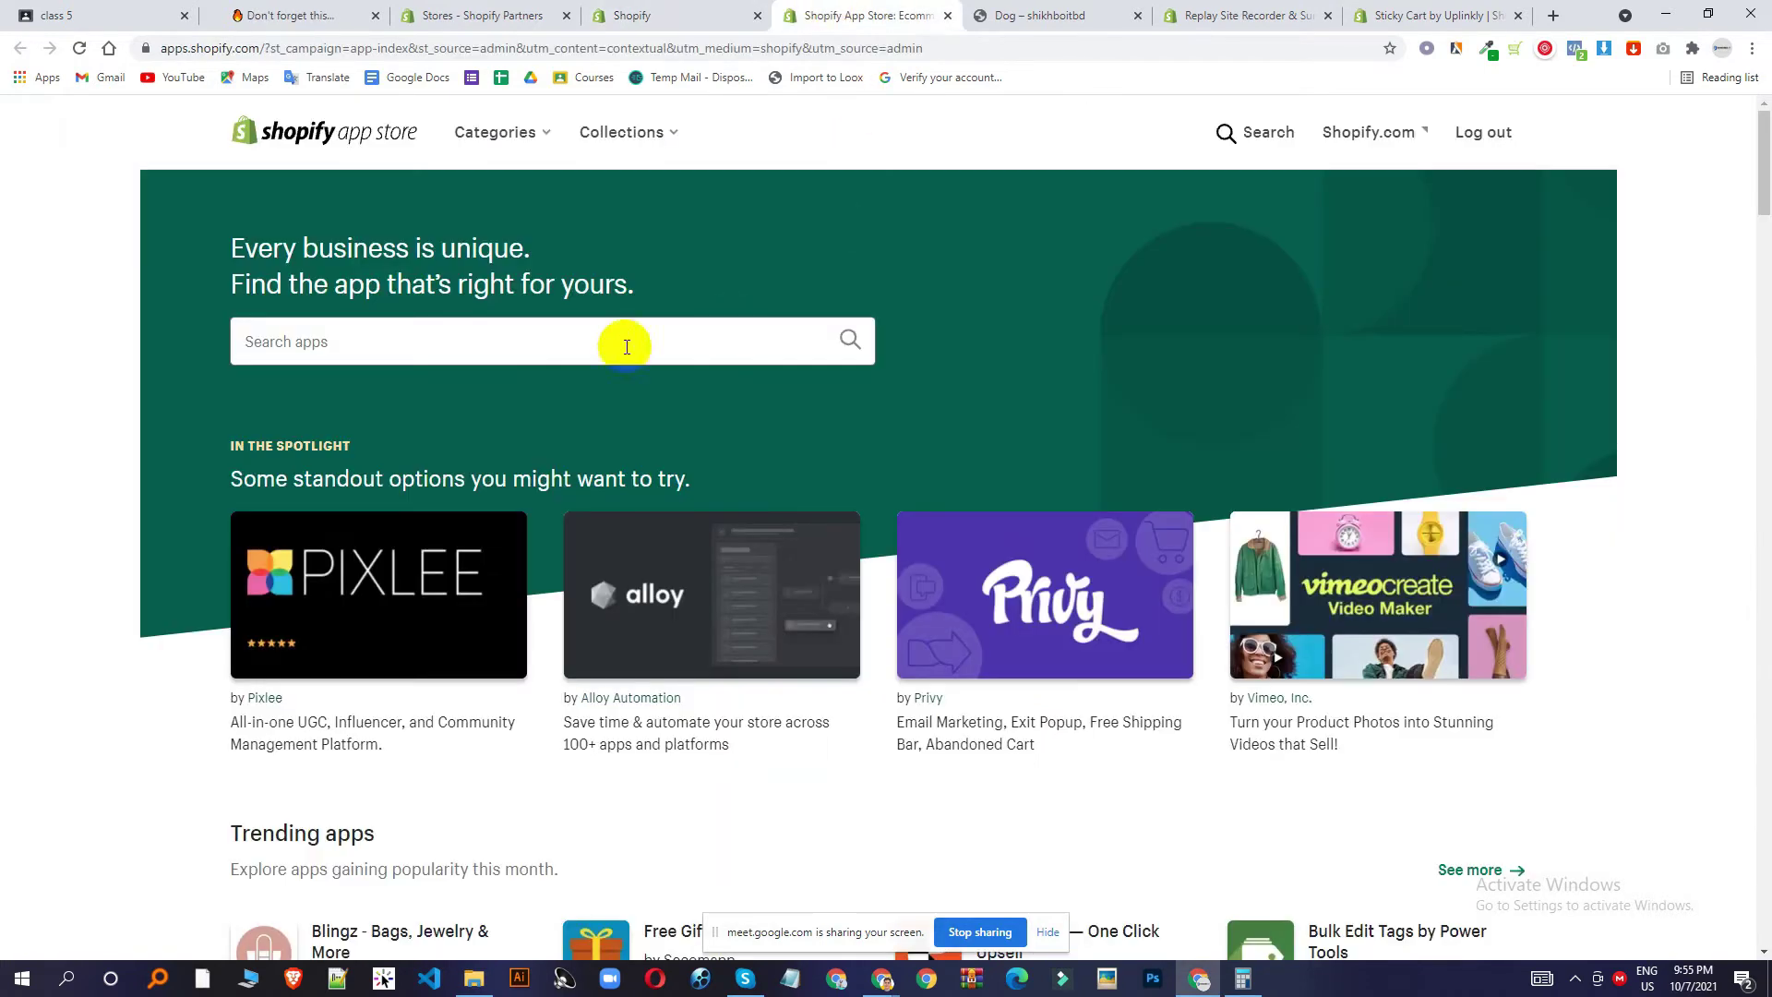
click(443, 342)
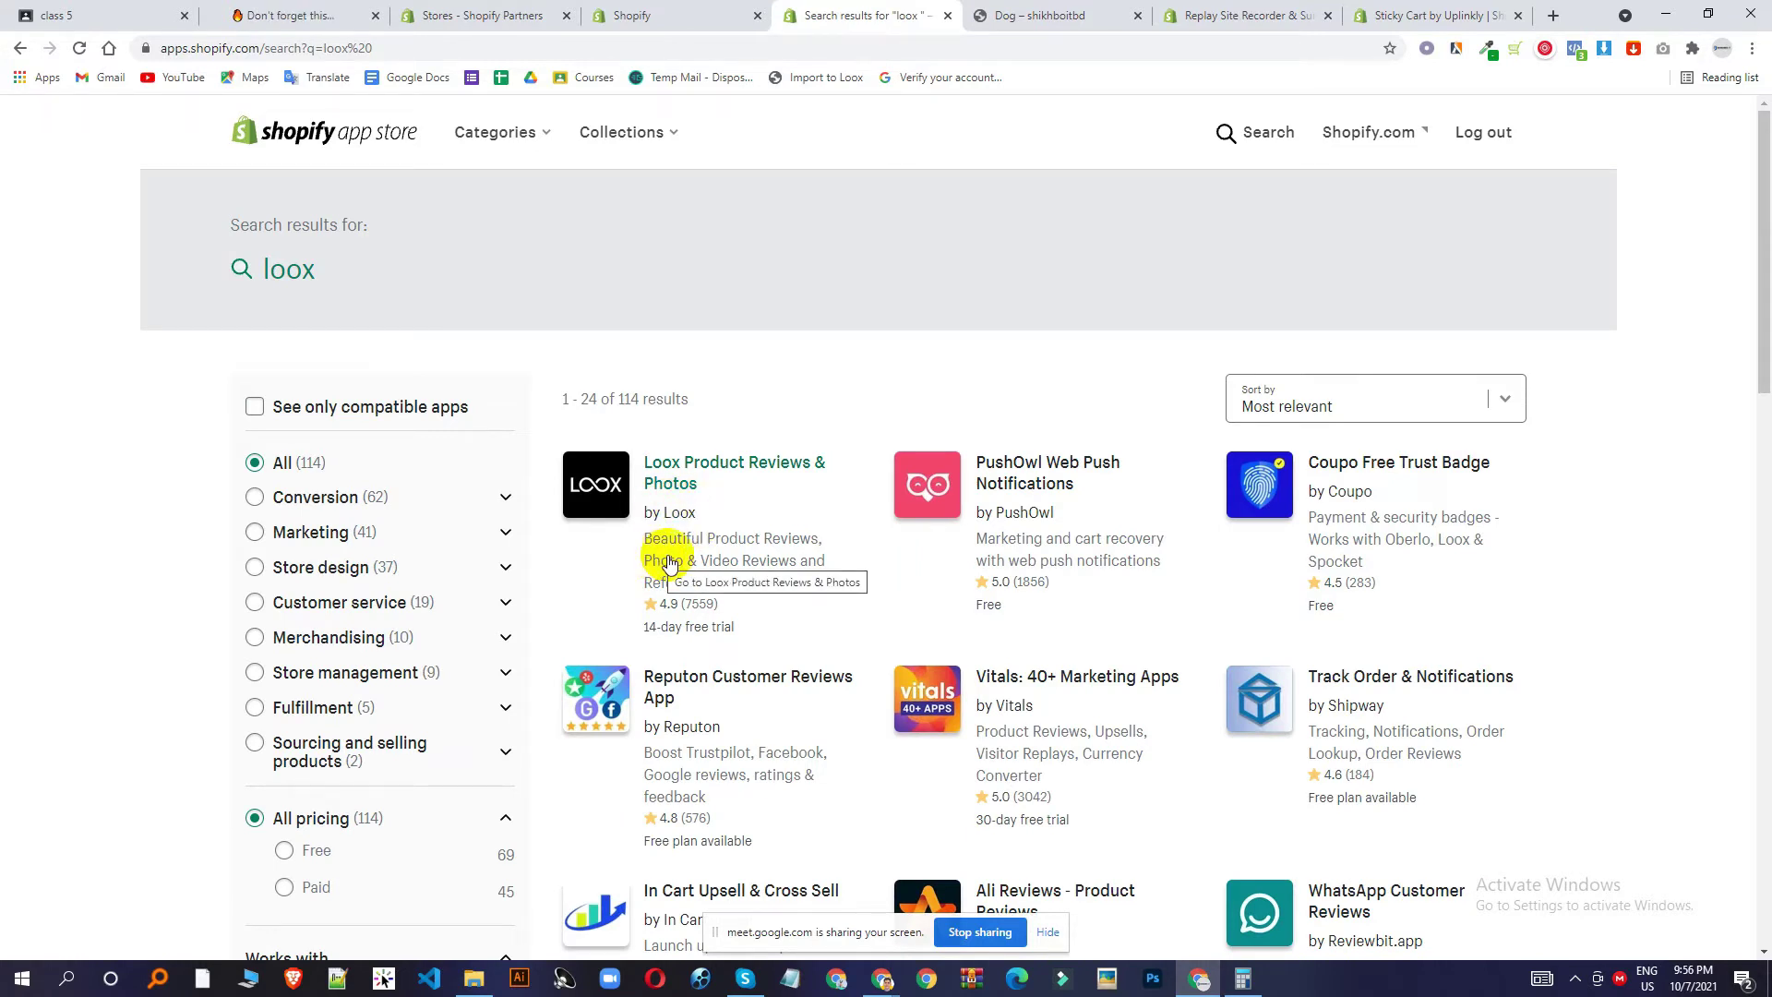
click(677, 475)
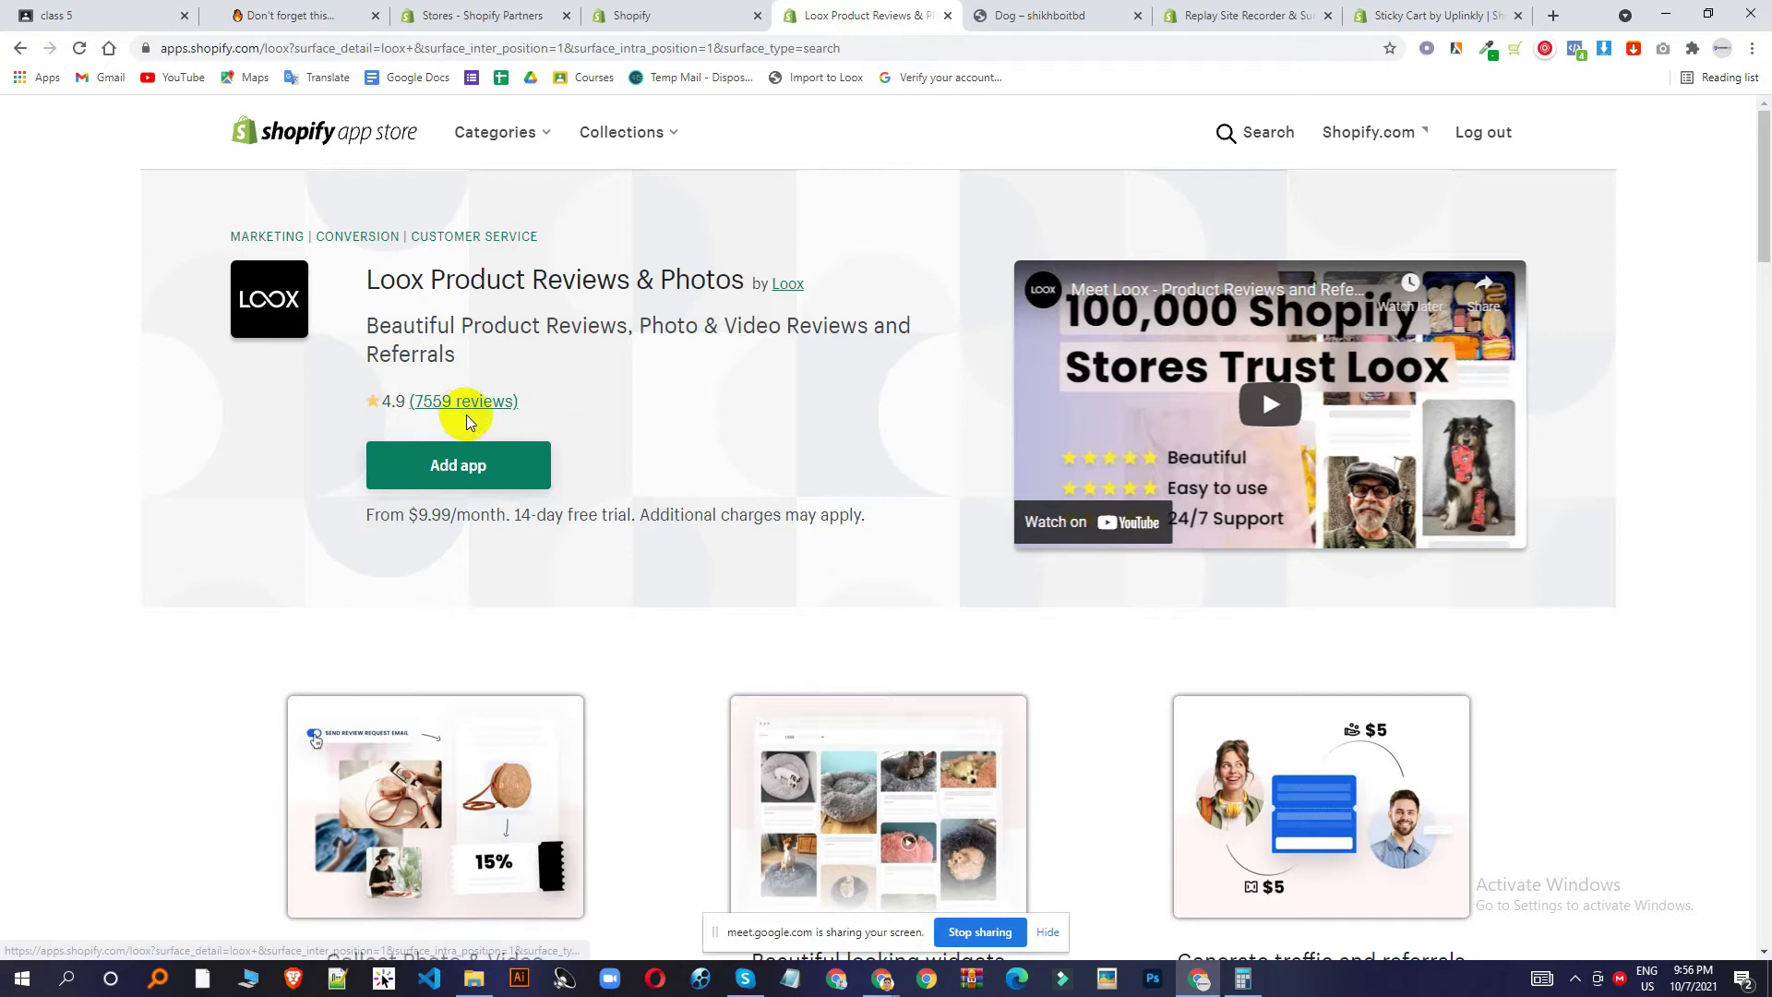
Install the Loox - Photo Reviews app on the shikhboitbd store and choose to use Loox free.
scroll(470, 421, down, 5)
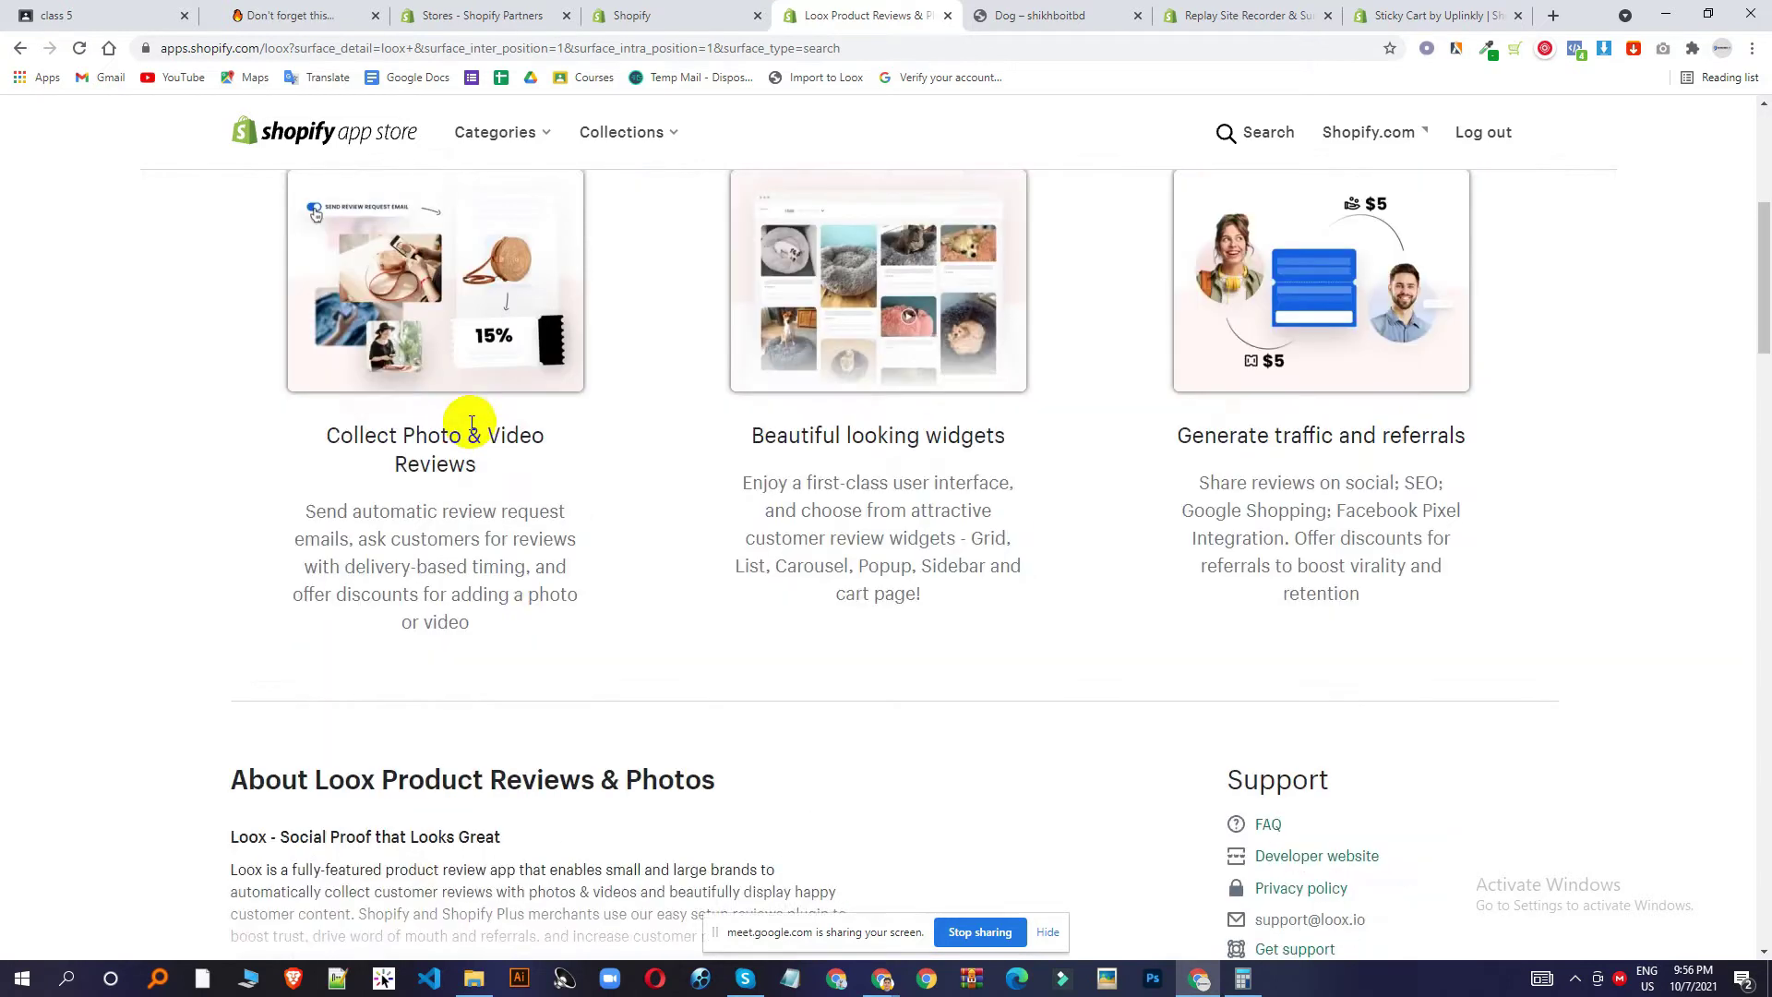
scroll(605, 573, up, 3)
scroll(707, 468, down, 4)
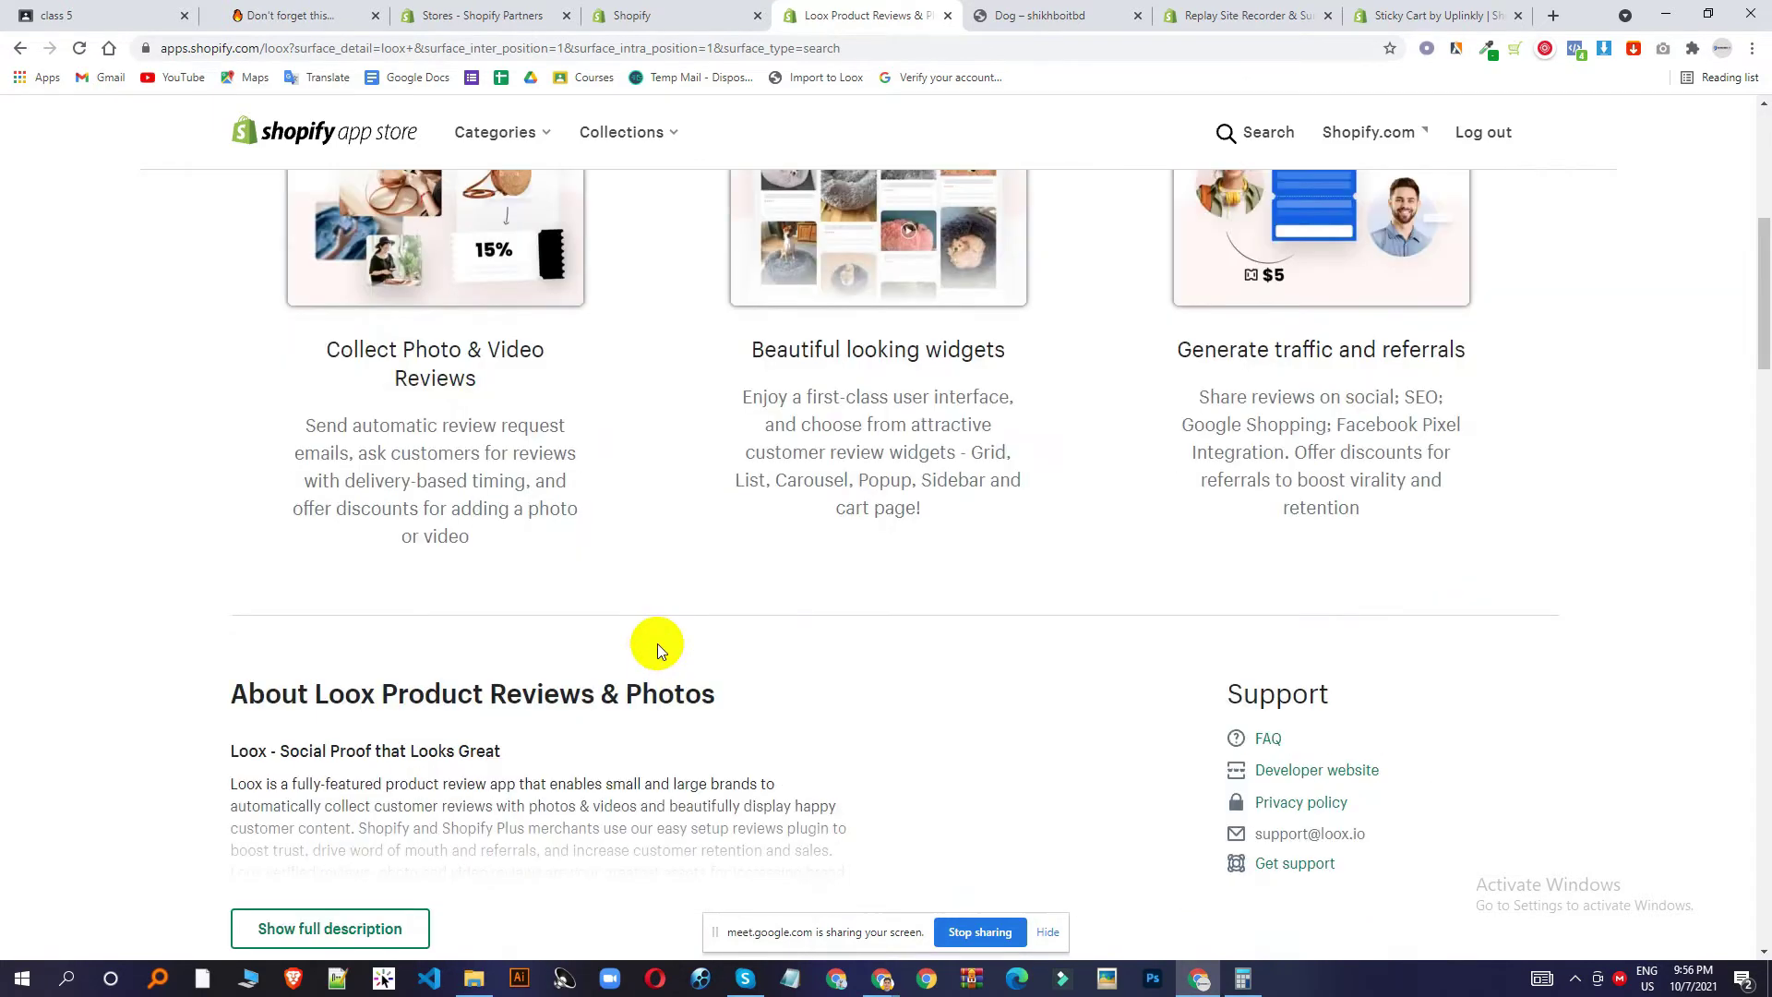
scroll(587, 418, up, 5)
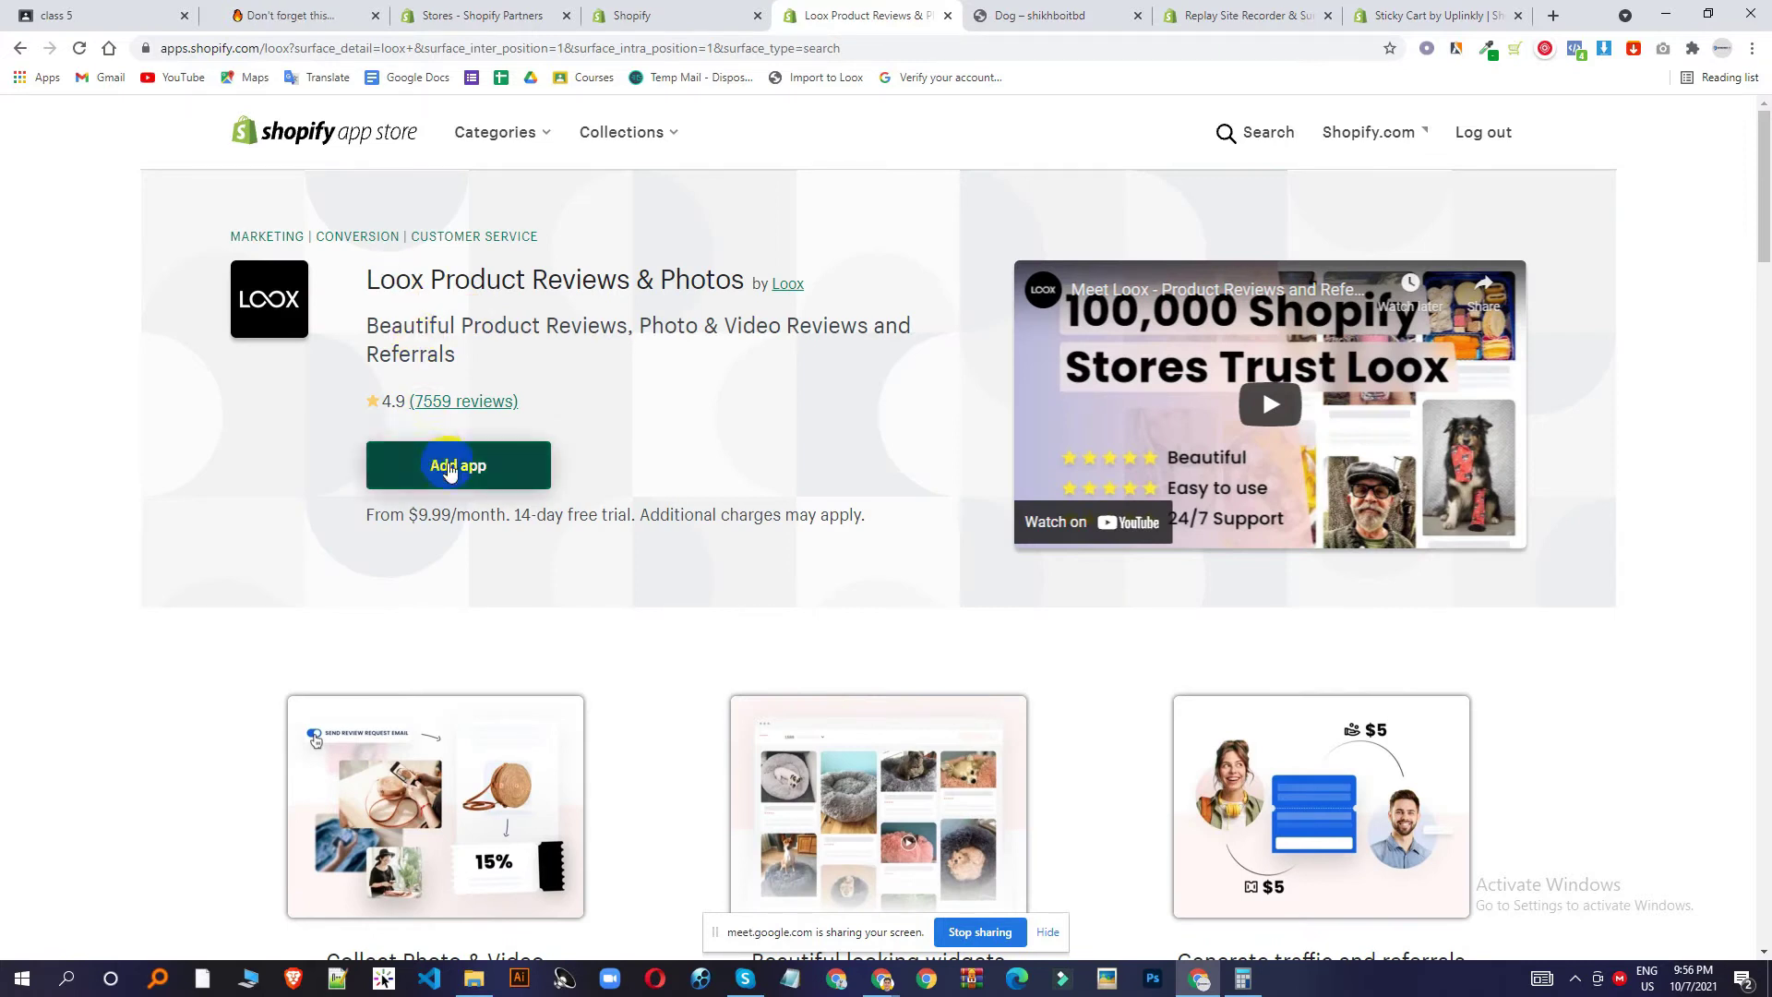
click(462, 475)
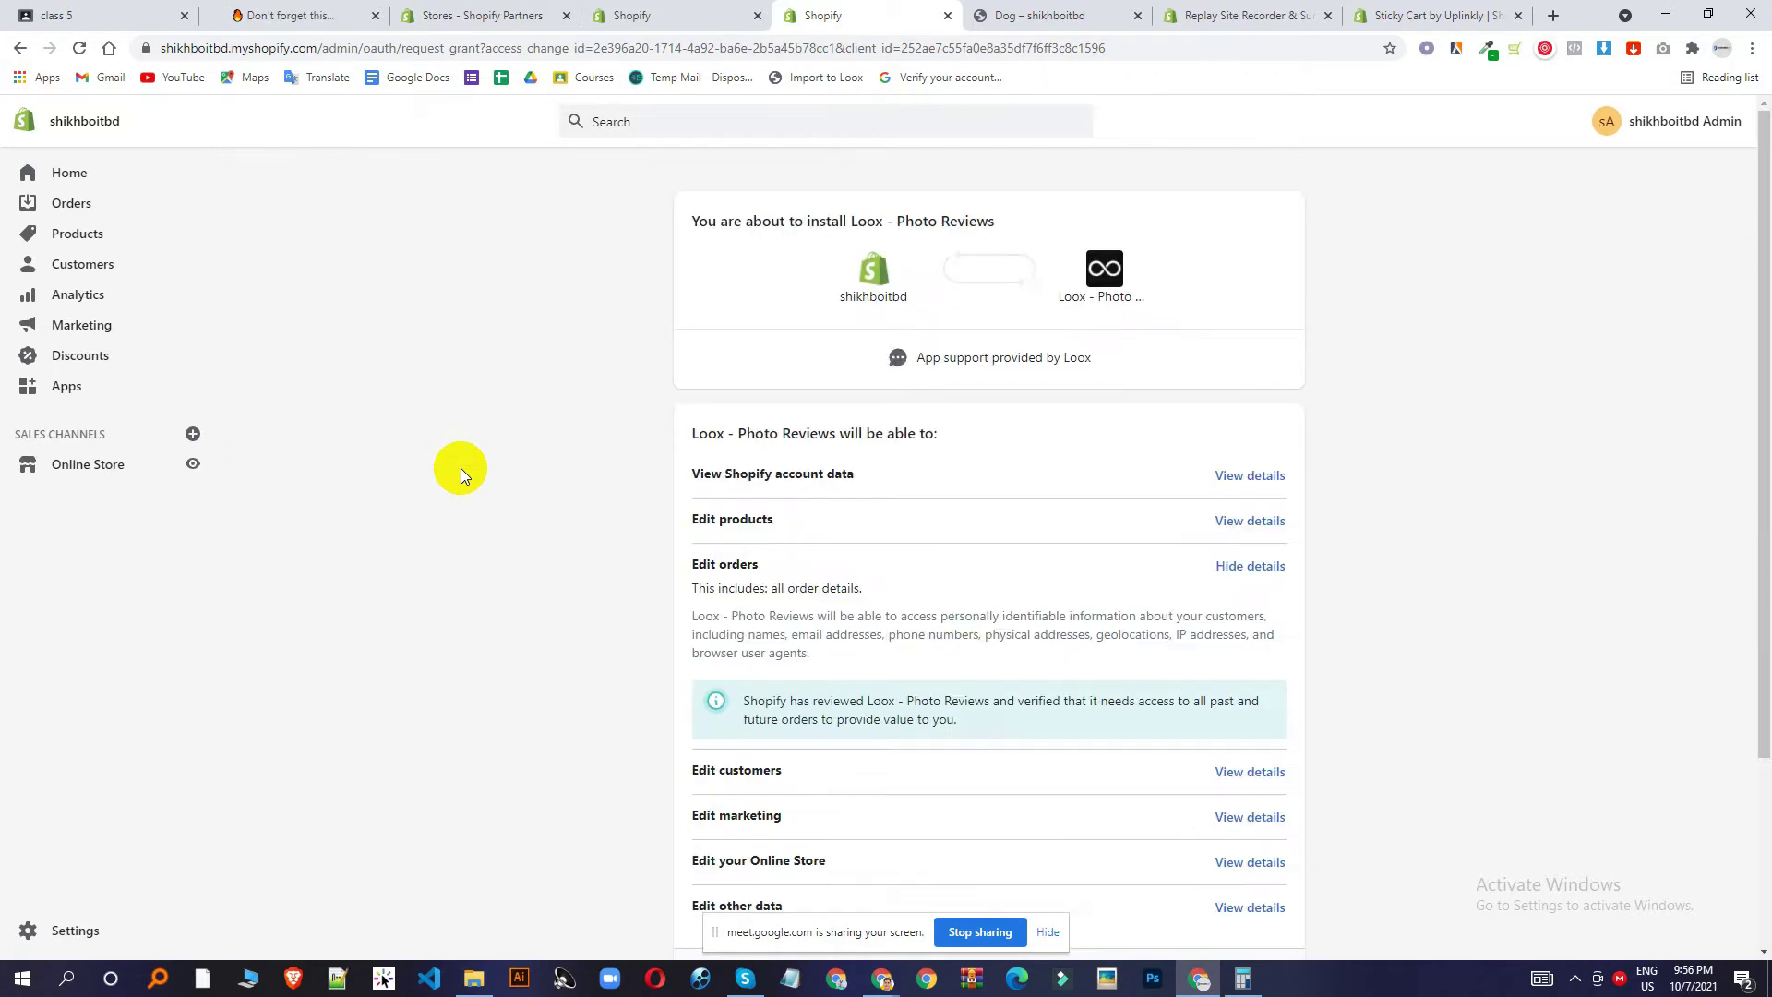
scroll(1449, 816, down, 3)
click(1261, 827)
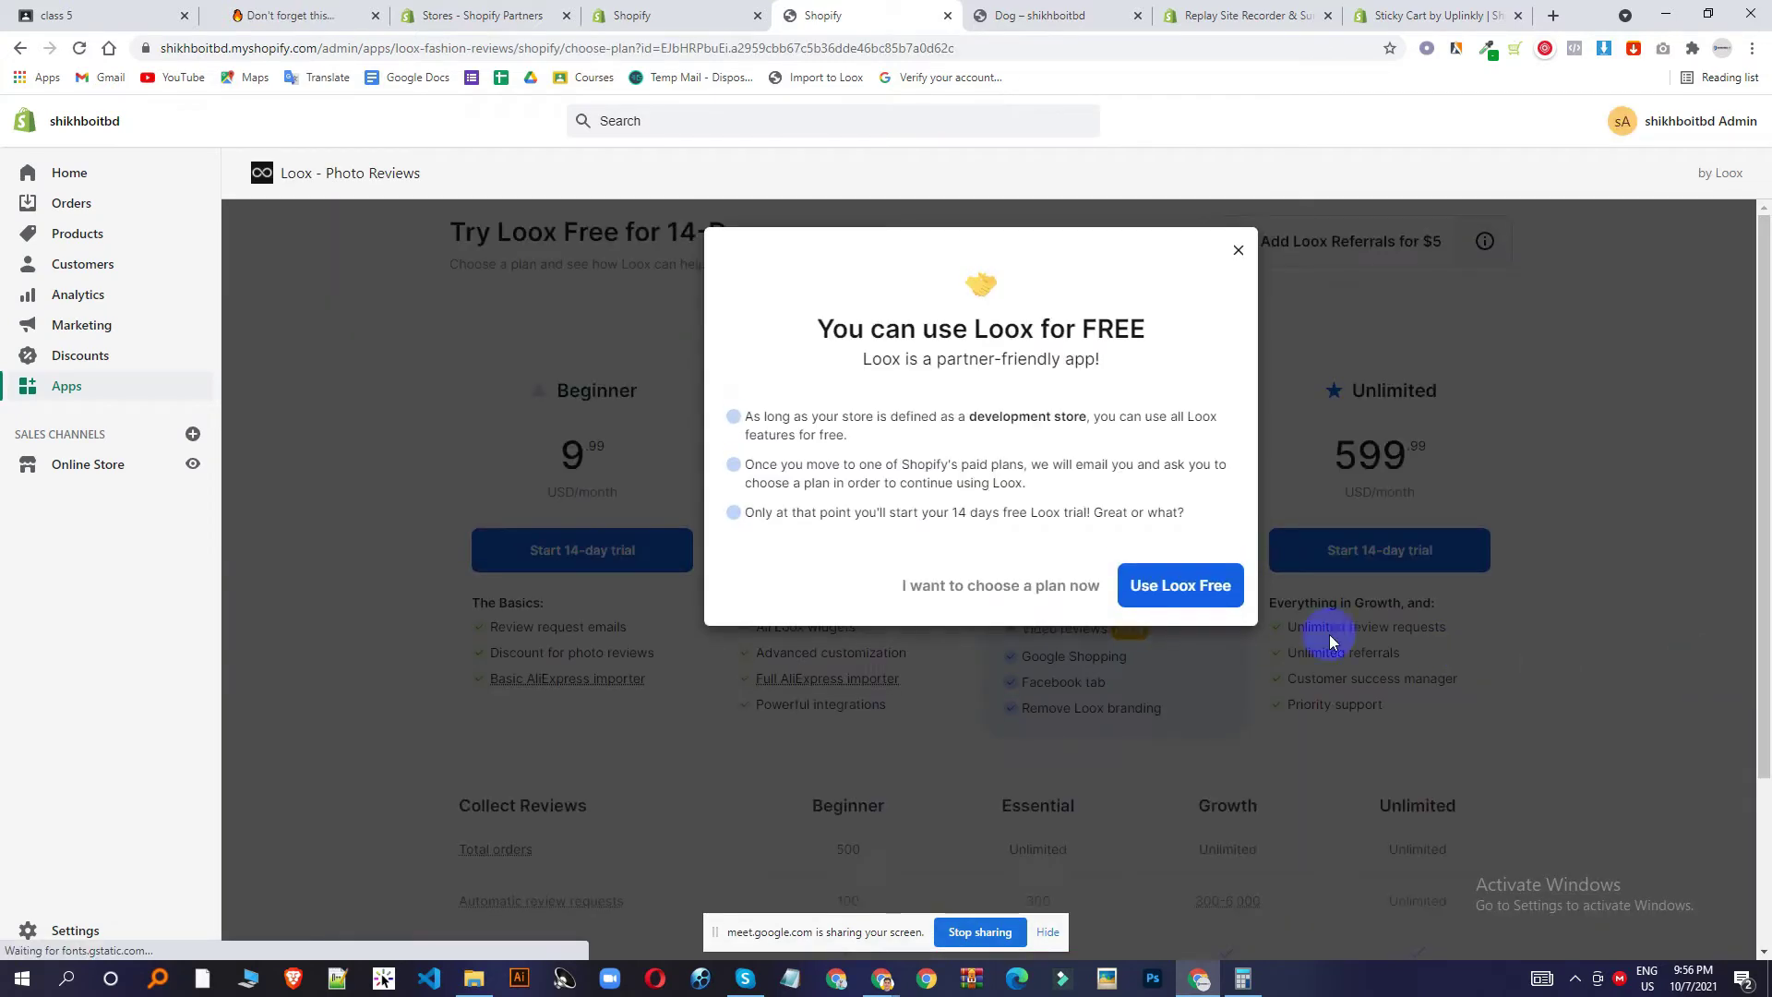
click(1204, 585)
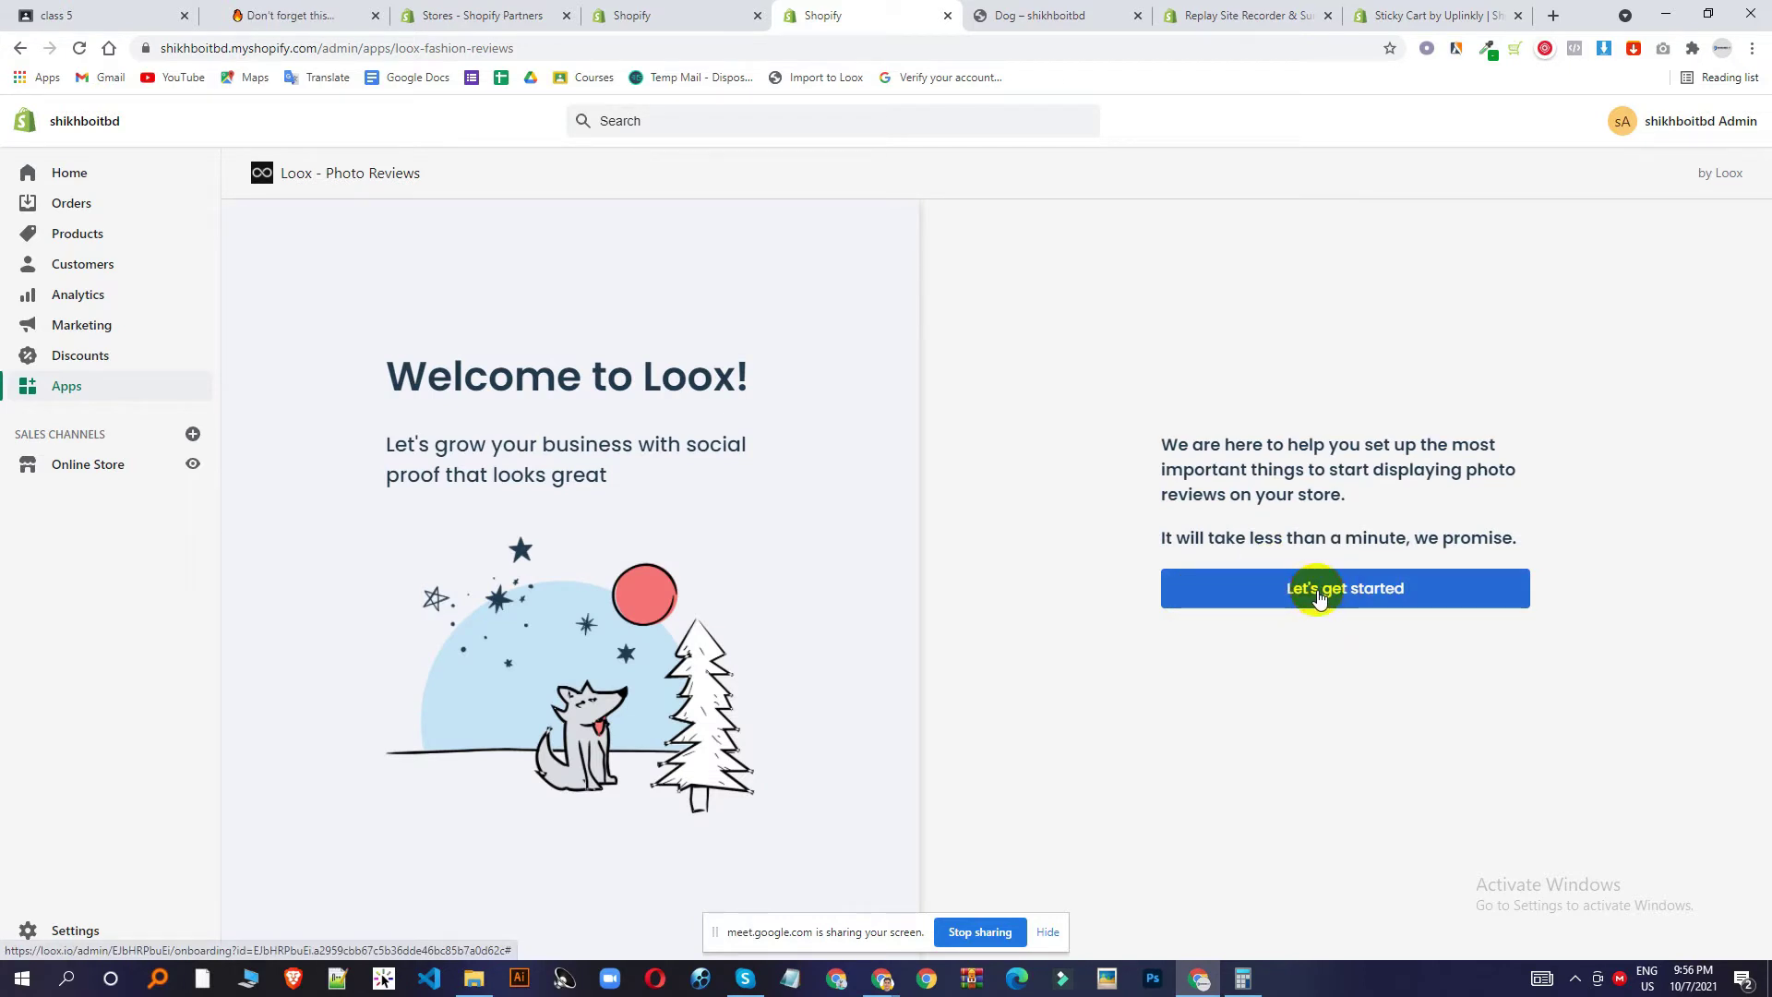
Complete the Loox onboarding with the default review request email, skipping the review discount and referral discount setup.
click(1318, 597)
click(1355, 792)
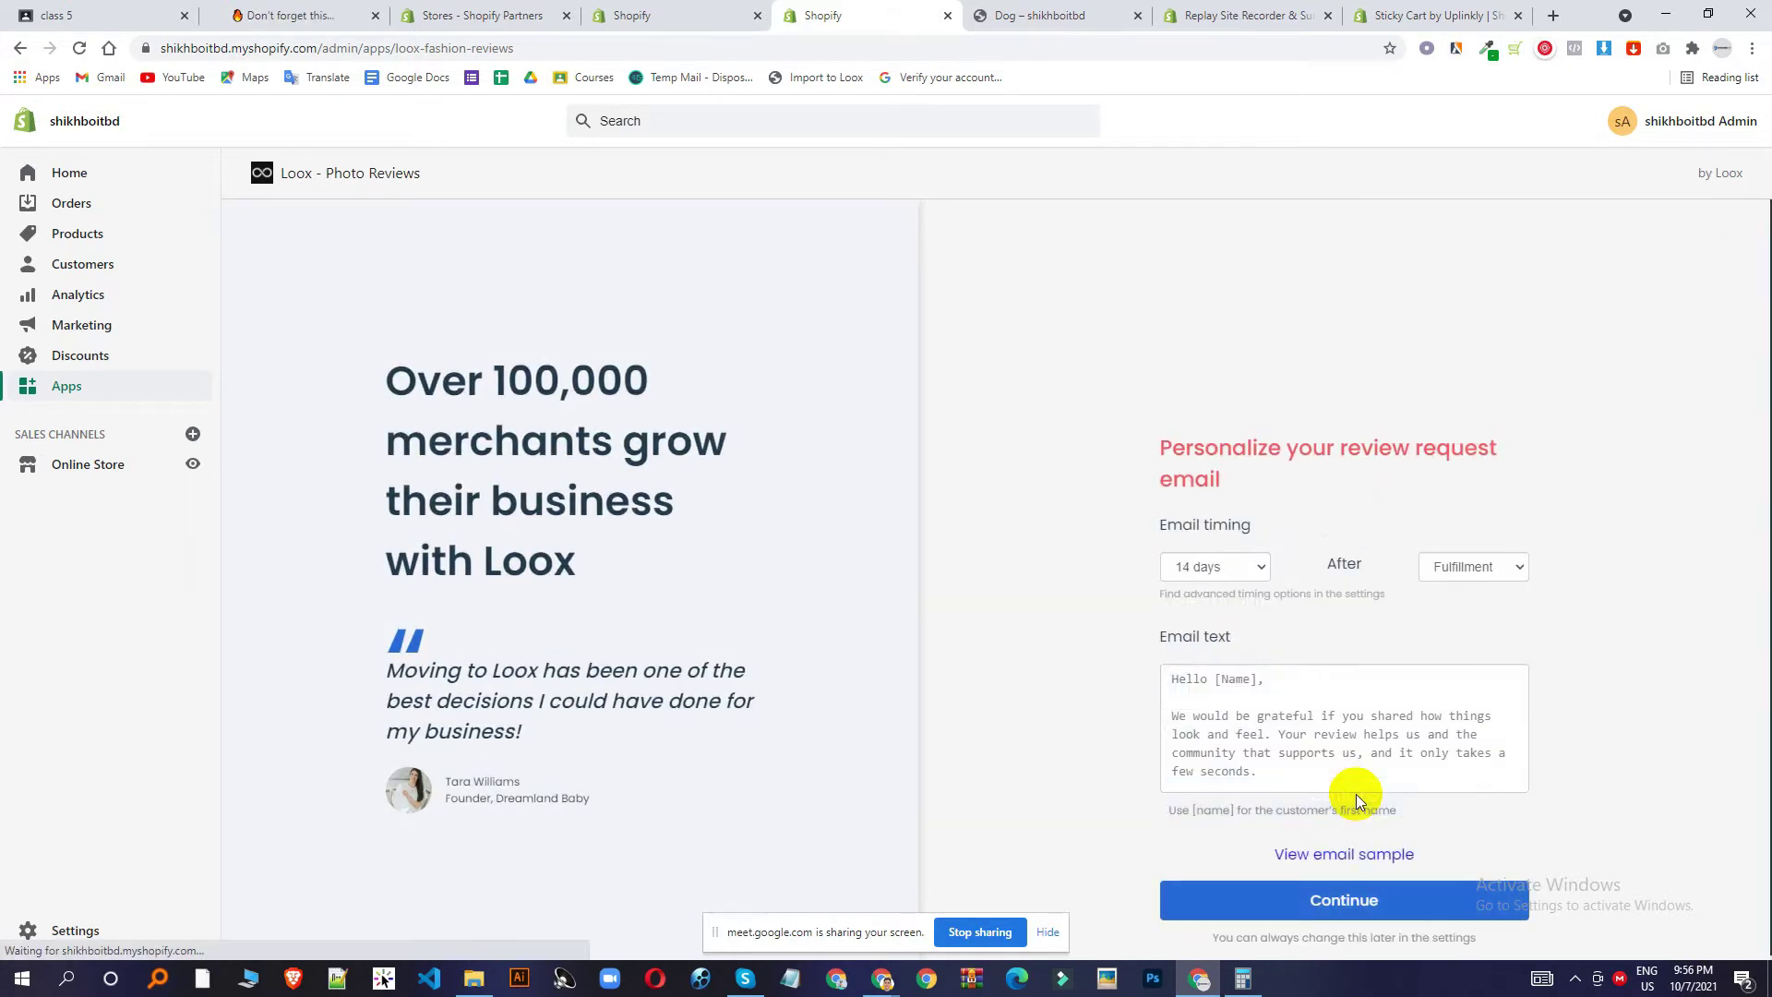
click(1356, 889)
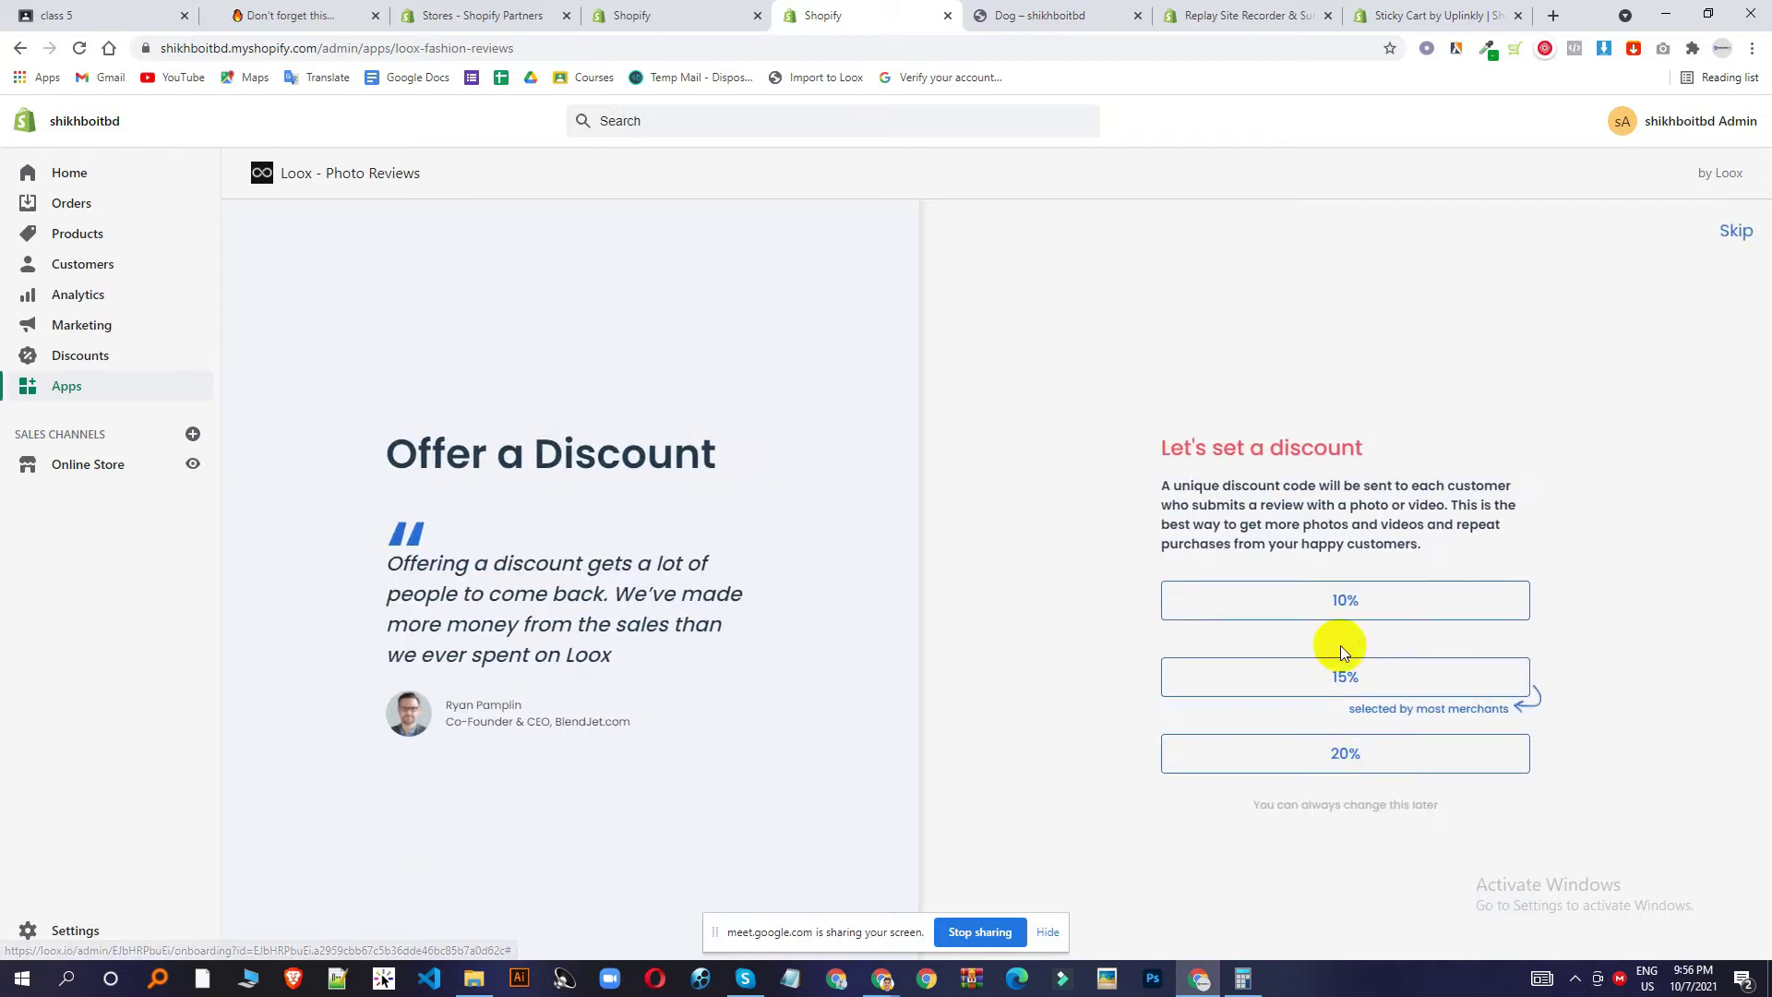
click(1726, 233)
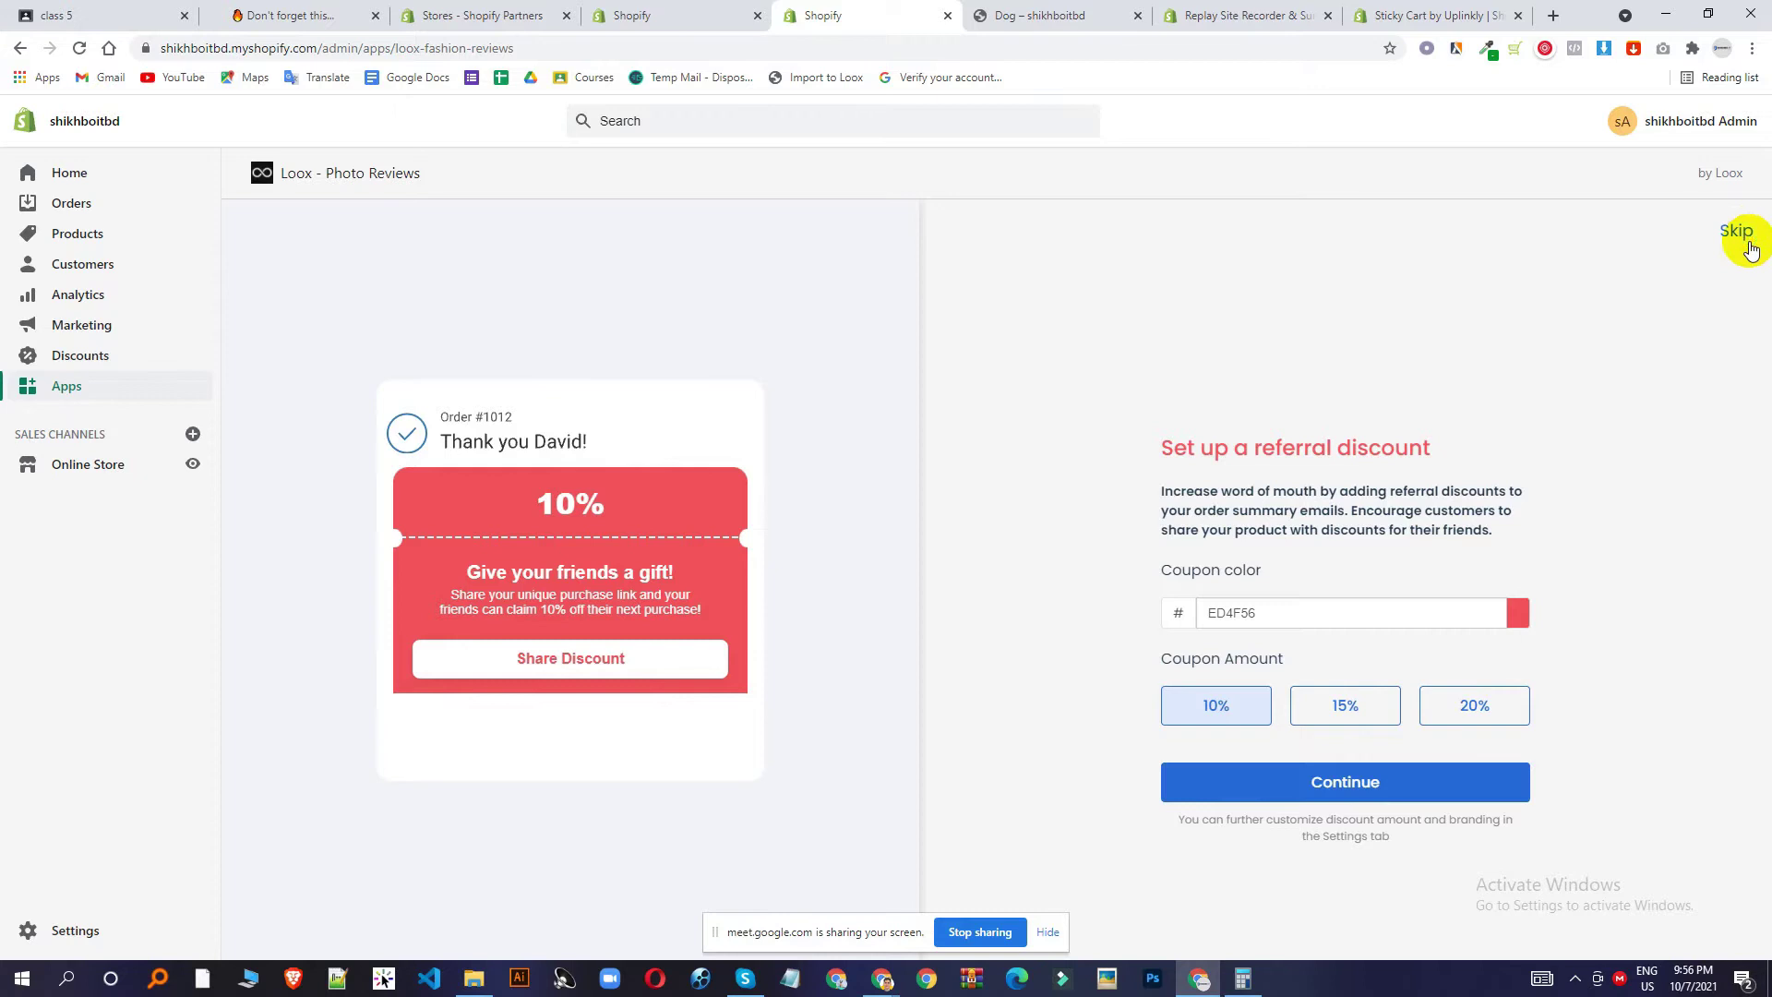
click(1749, 247)
click(1741, 234)
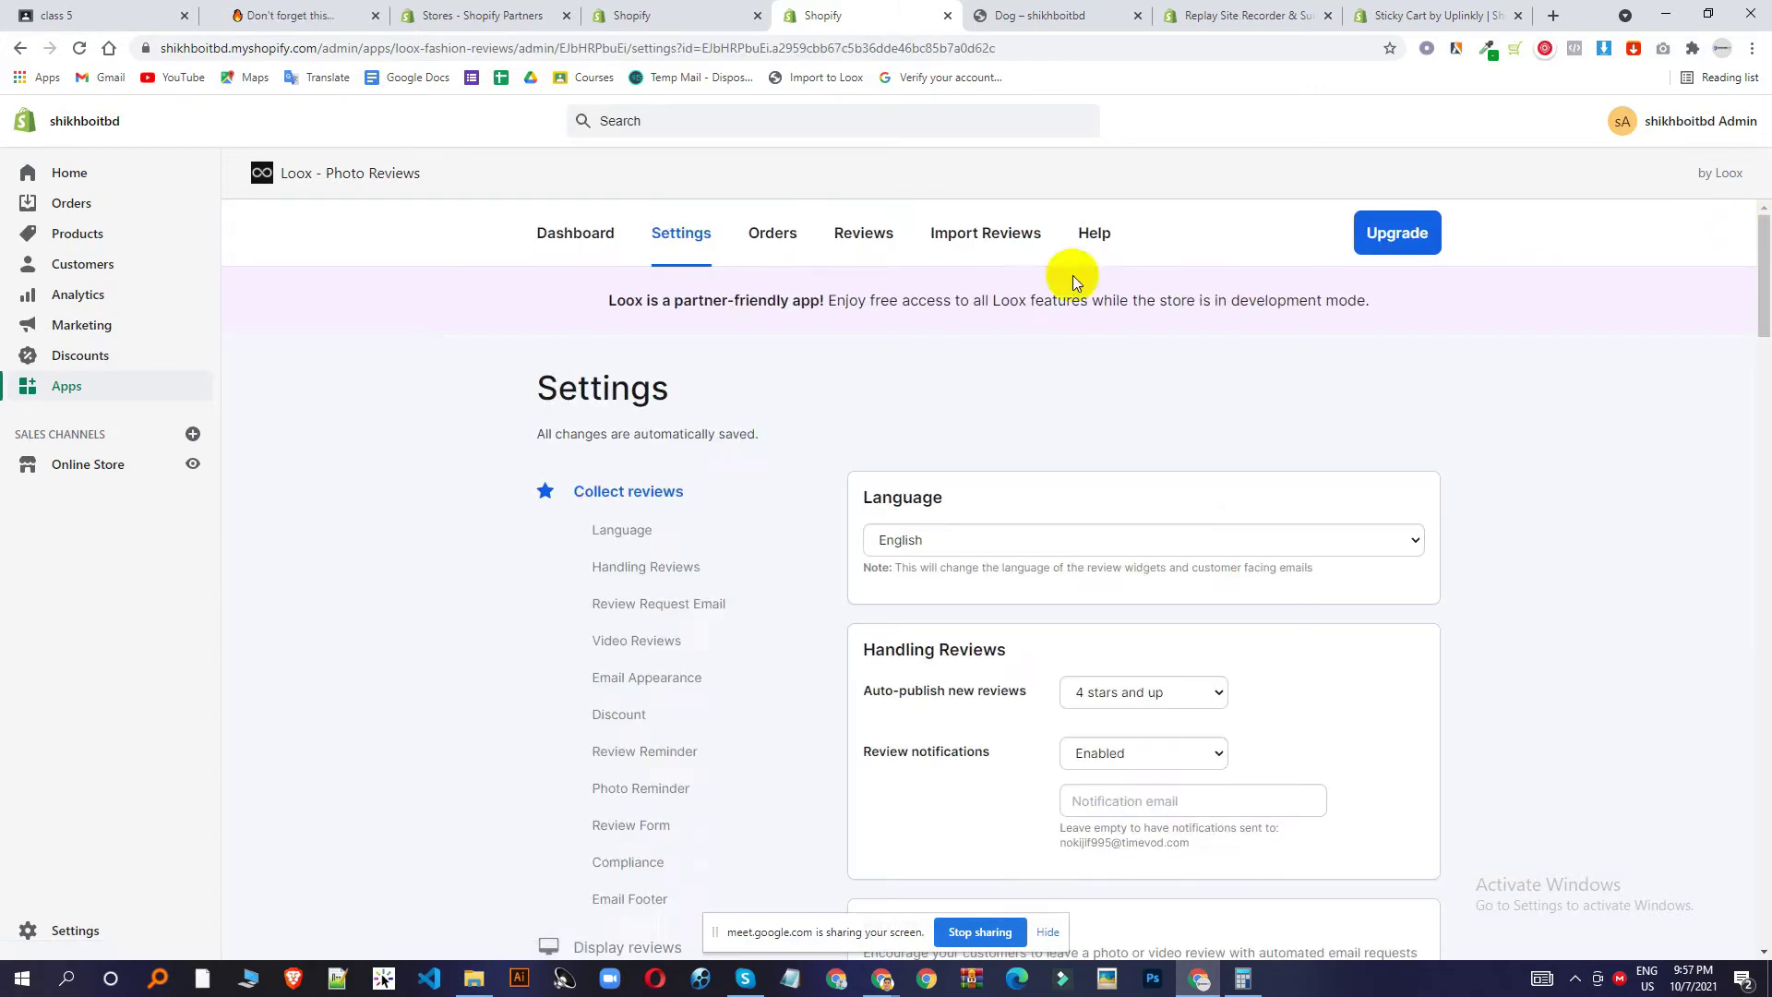
Open Loox's Import Reviews page and add the Import to Loox bookmarklet to the bookmarks bar.
click(944, 240)
click(1144, 562)
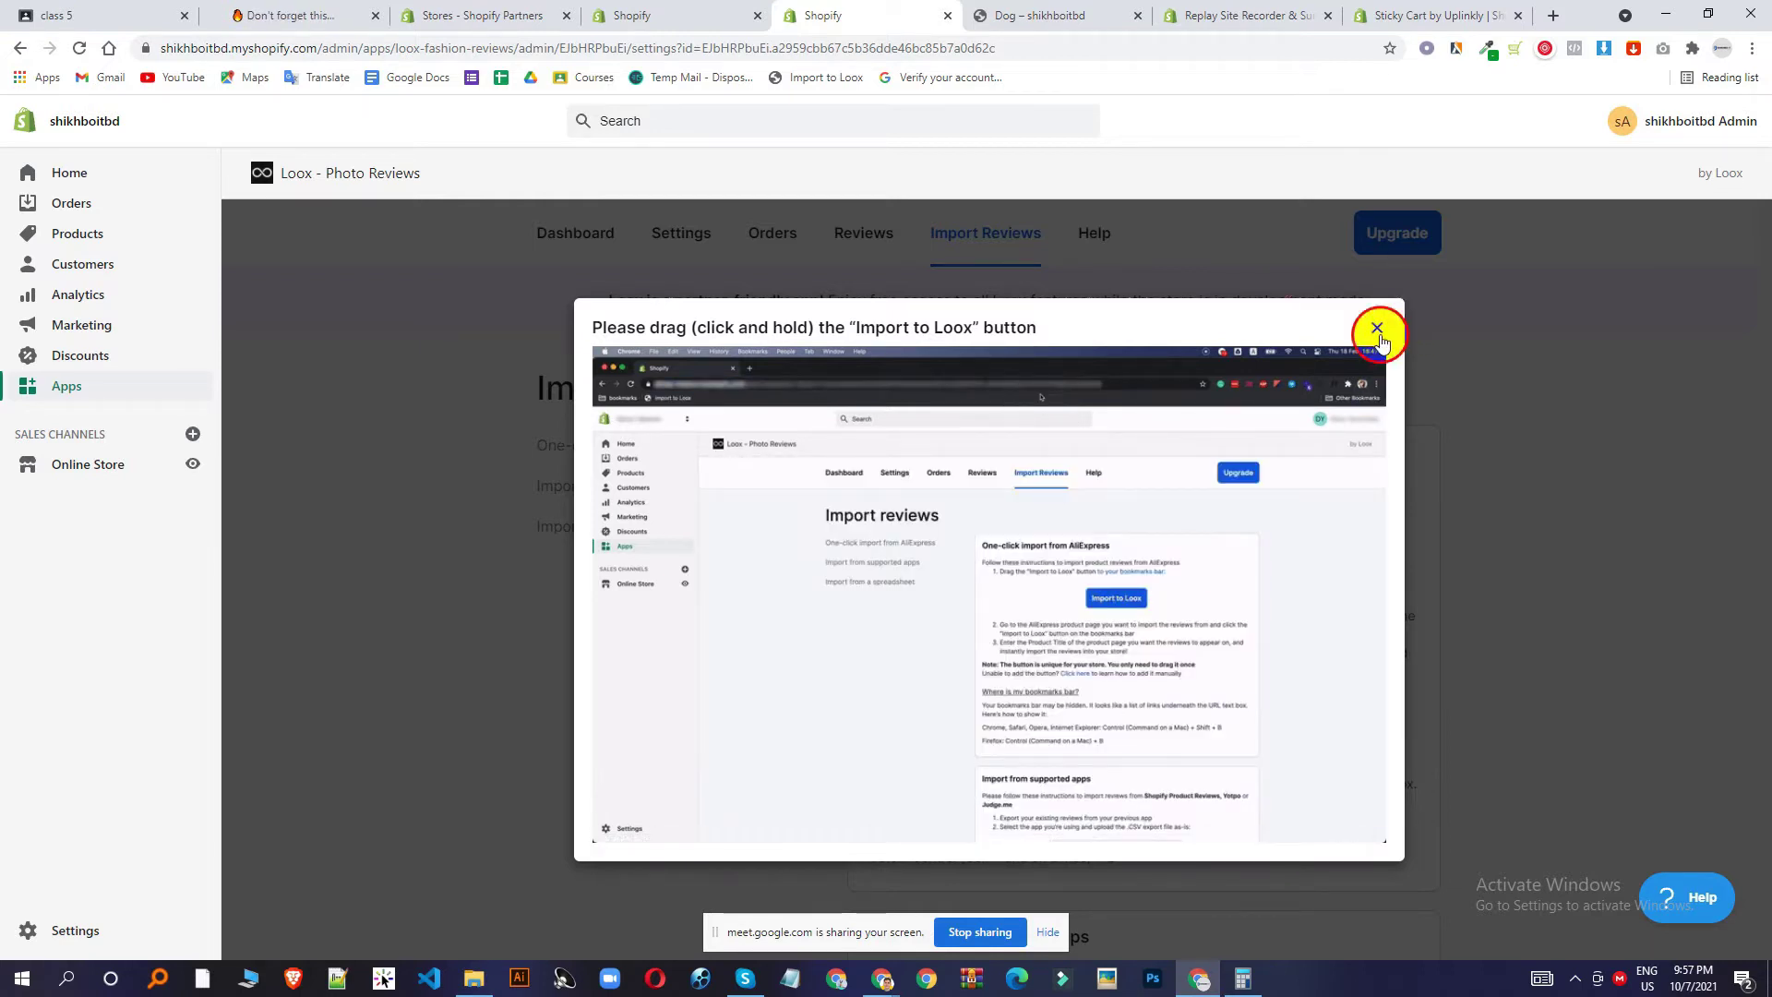
click(1375, 327)
drag(1141, 563, 1029, 72)
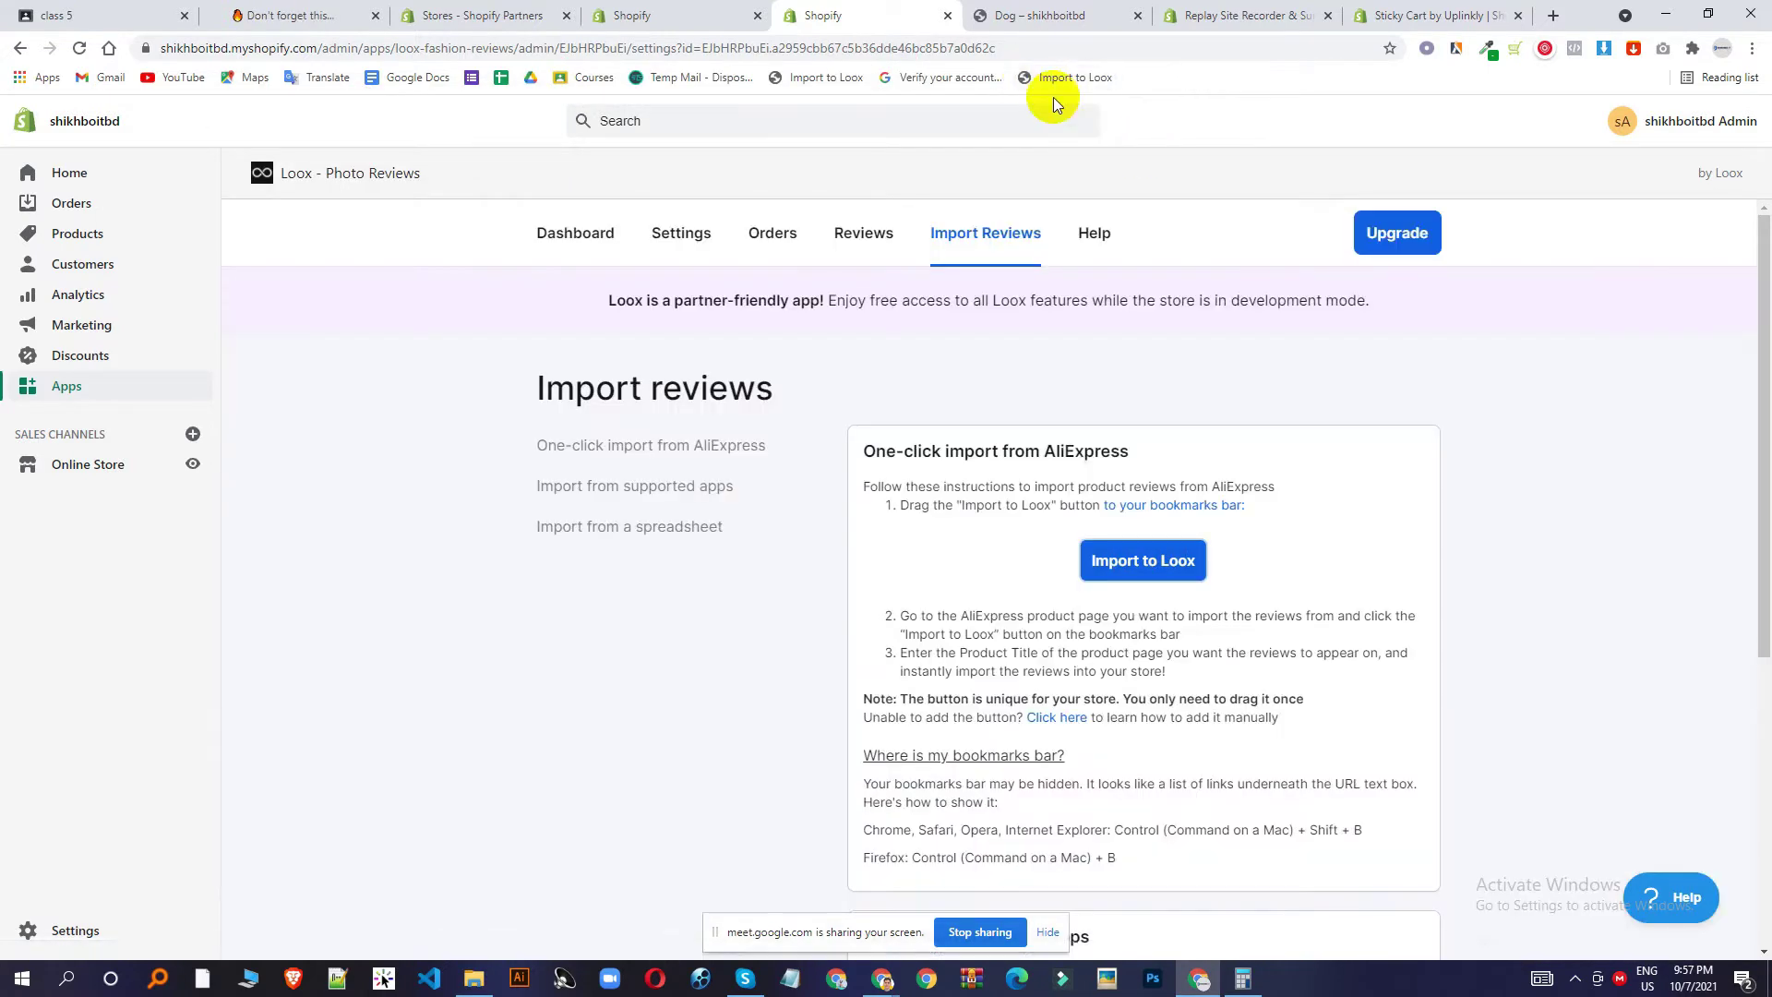
scroll(1232, 319, down, 5)
scroll(1255, 314, up, 5)
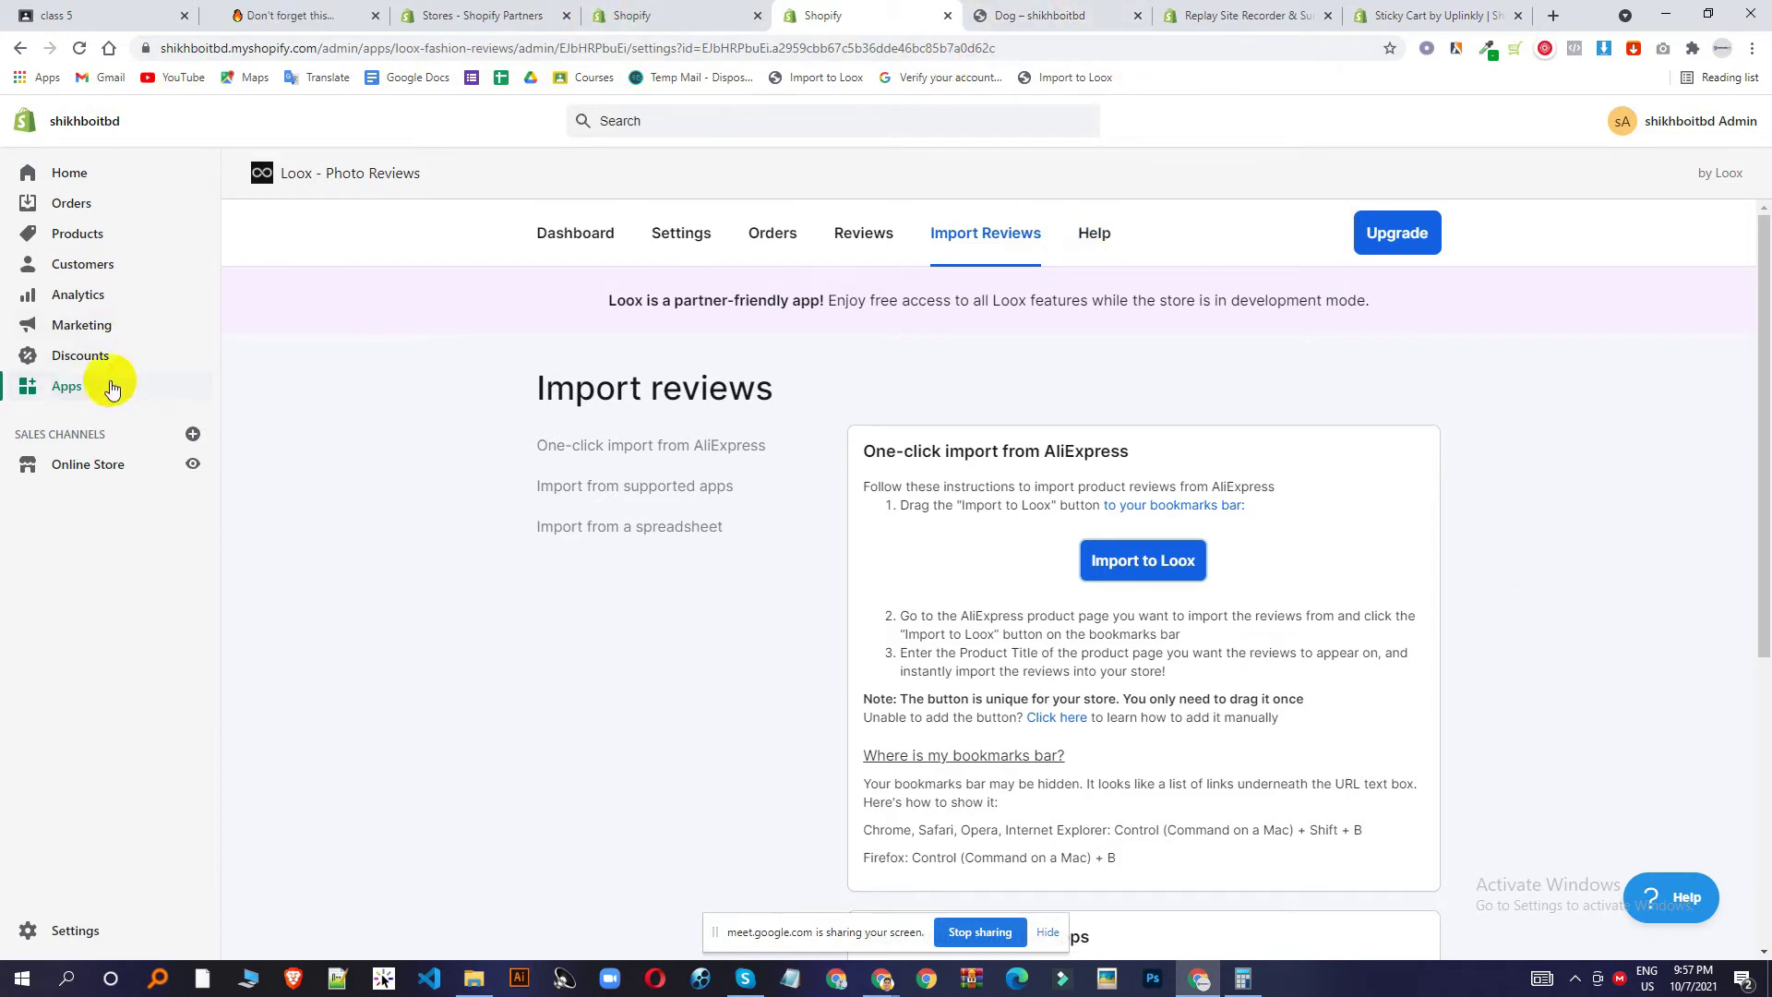
Preview the online store and examine its homepage sections, including the featured product with its size and color options.
click(193, 473)
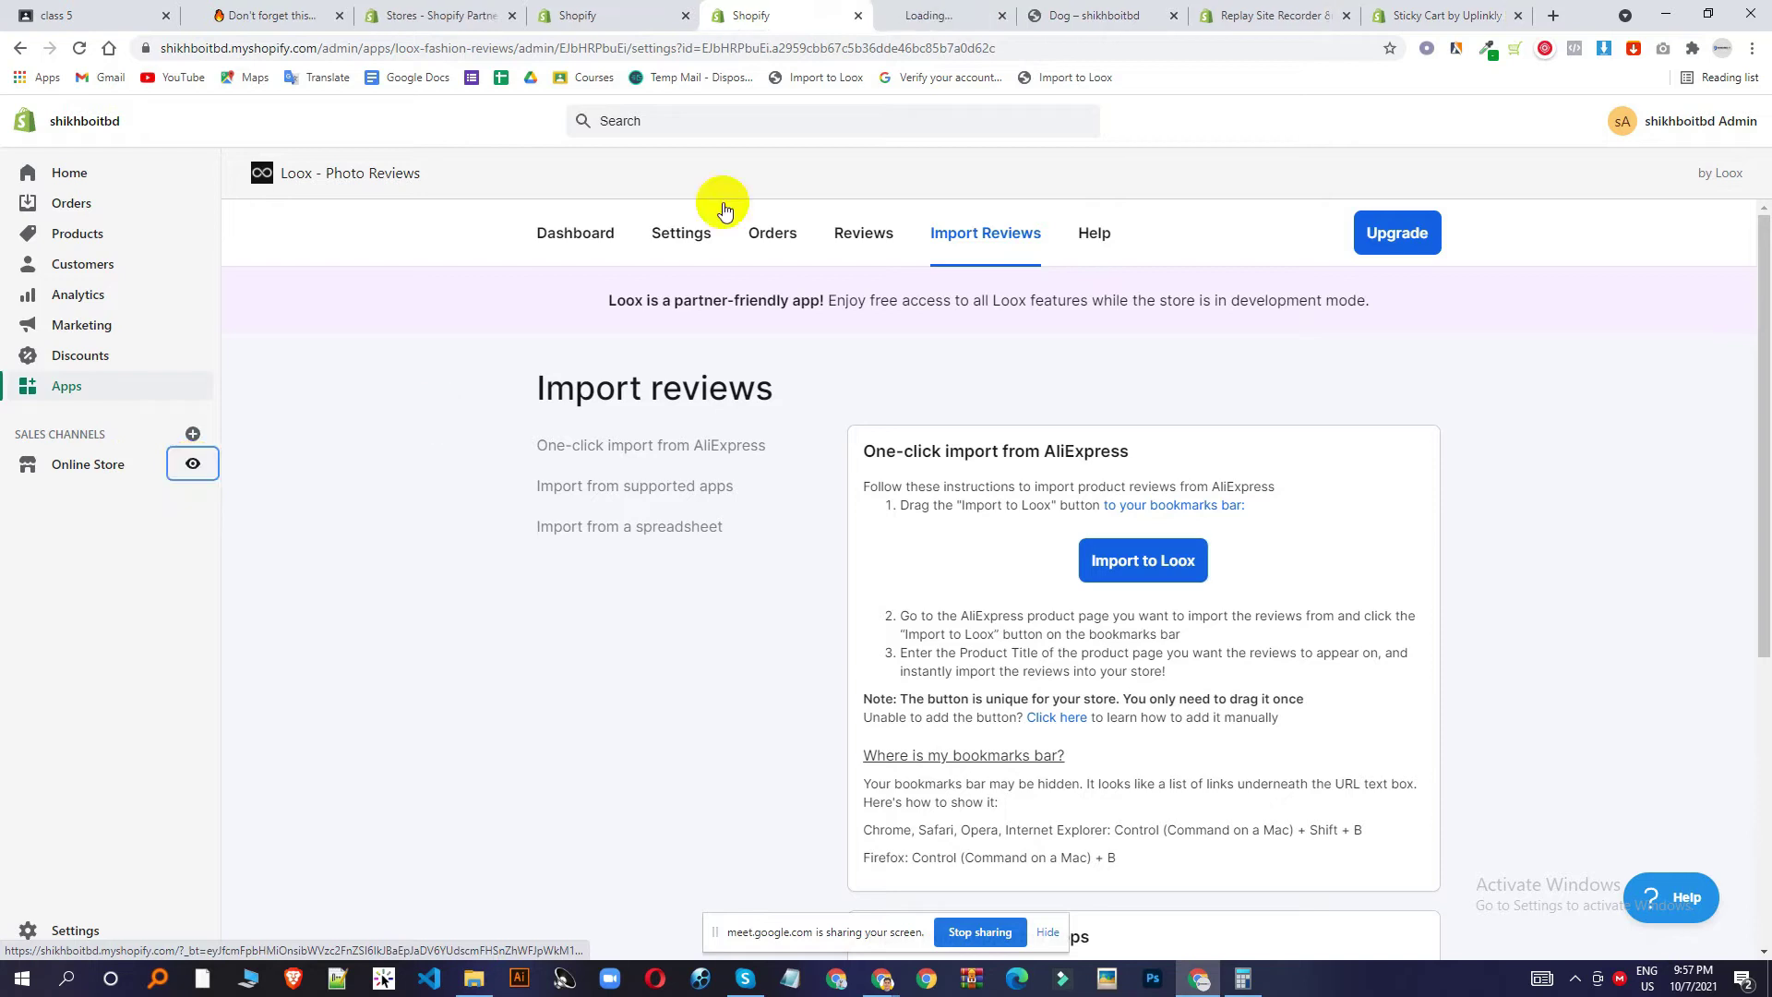
click(881, 8)
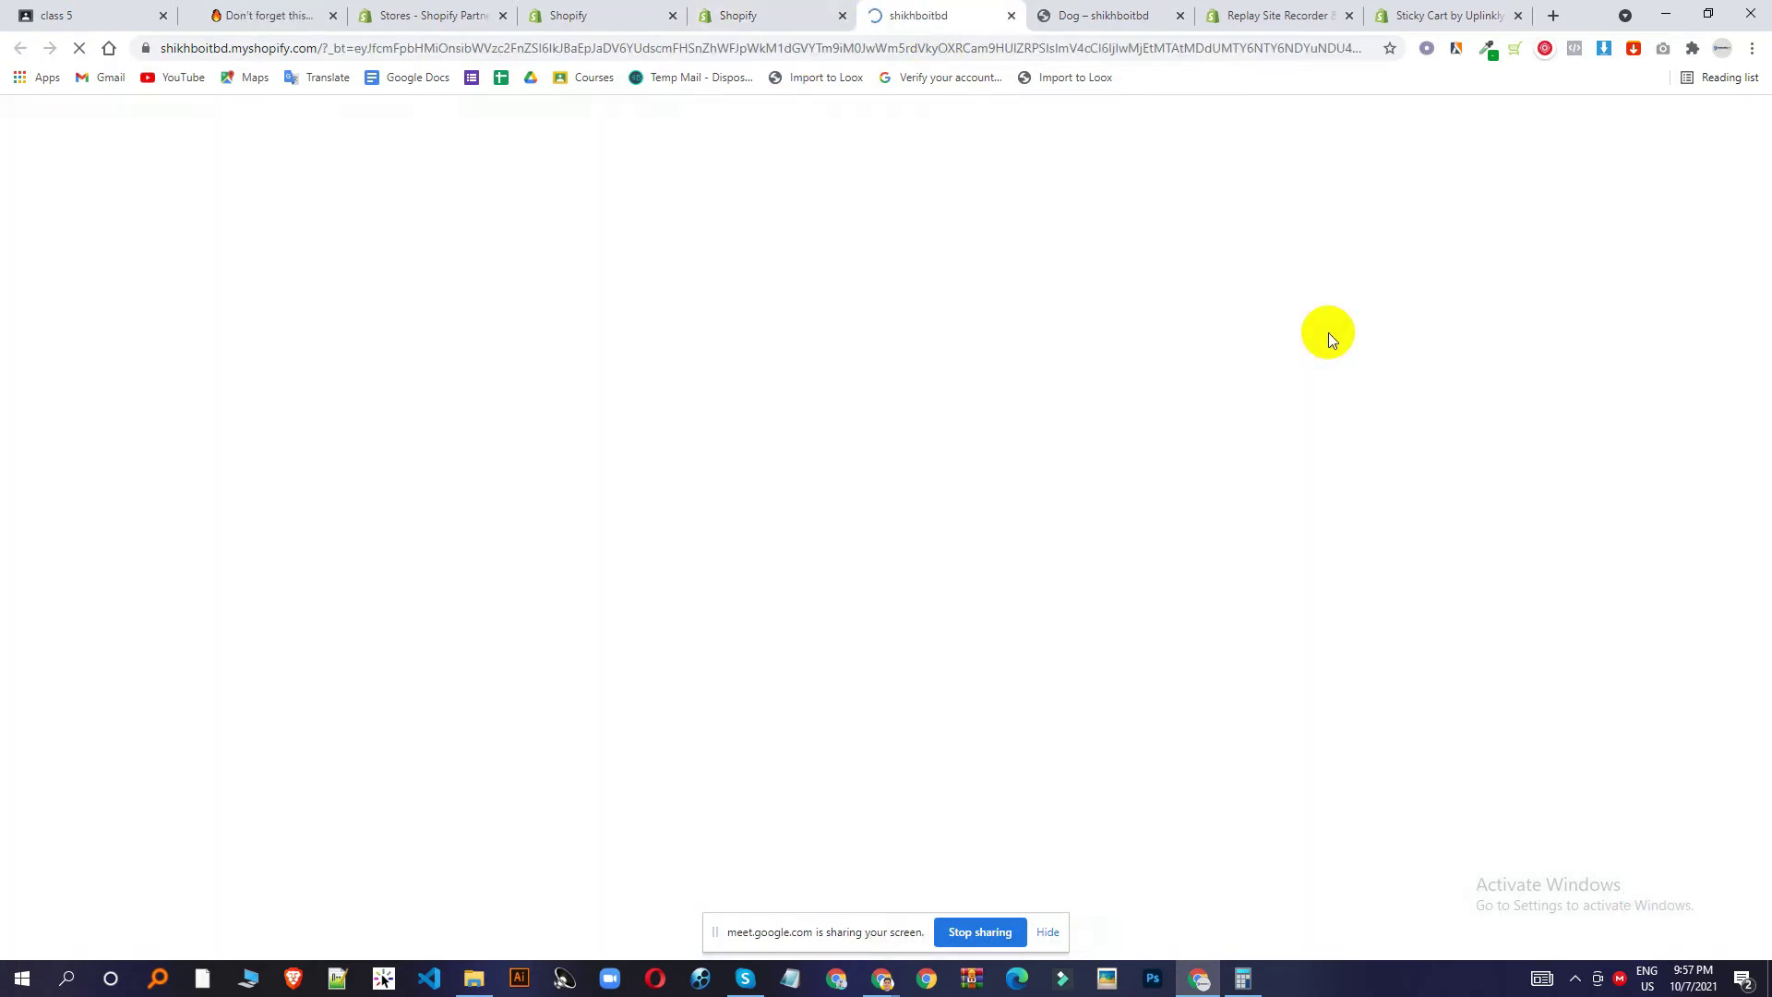
scroll(1311, 369, down, 20)
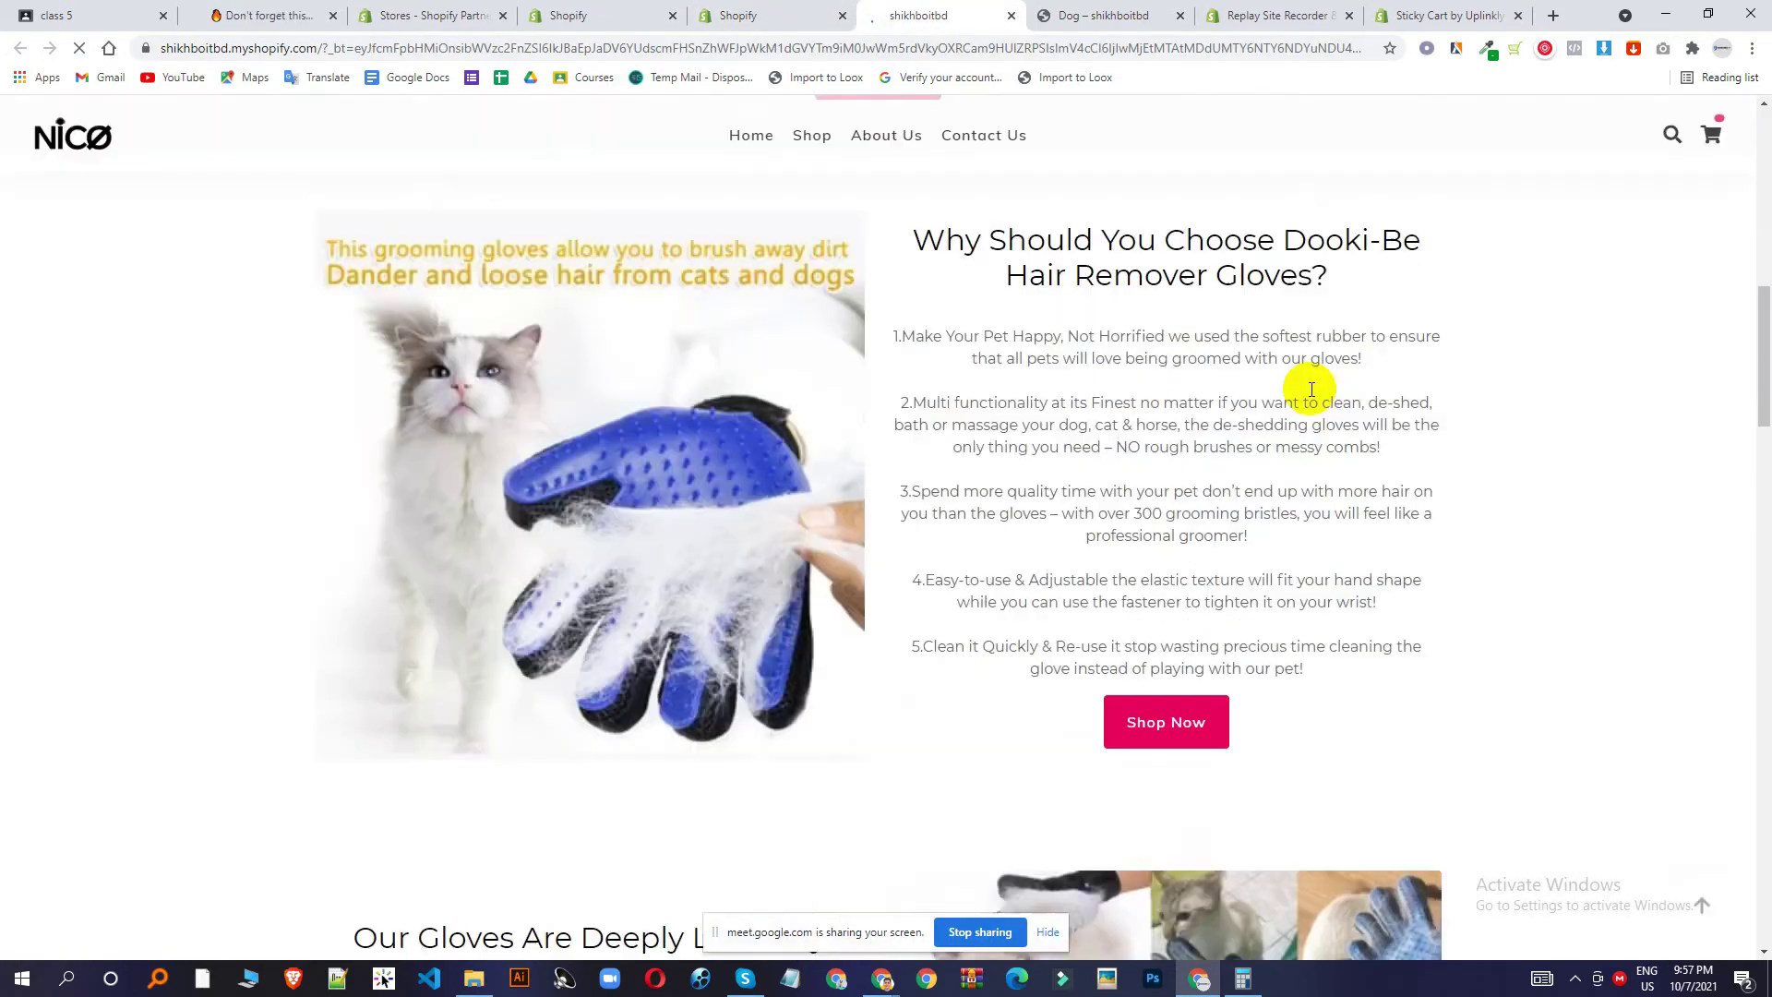
scroll(1284, 463, up, 2)
scroll(1284, 462, up, 10)
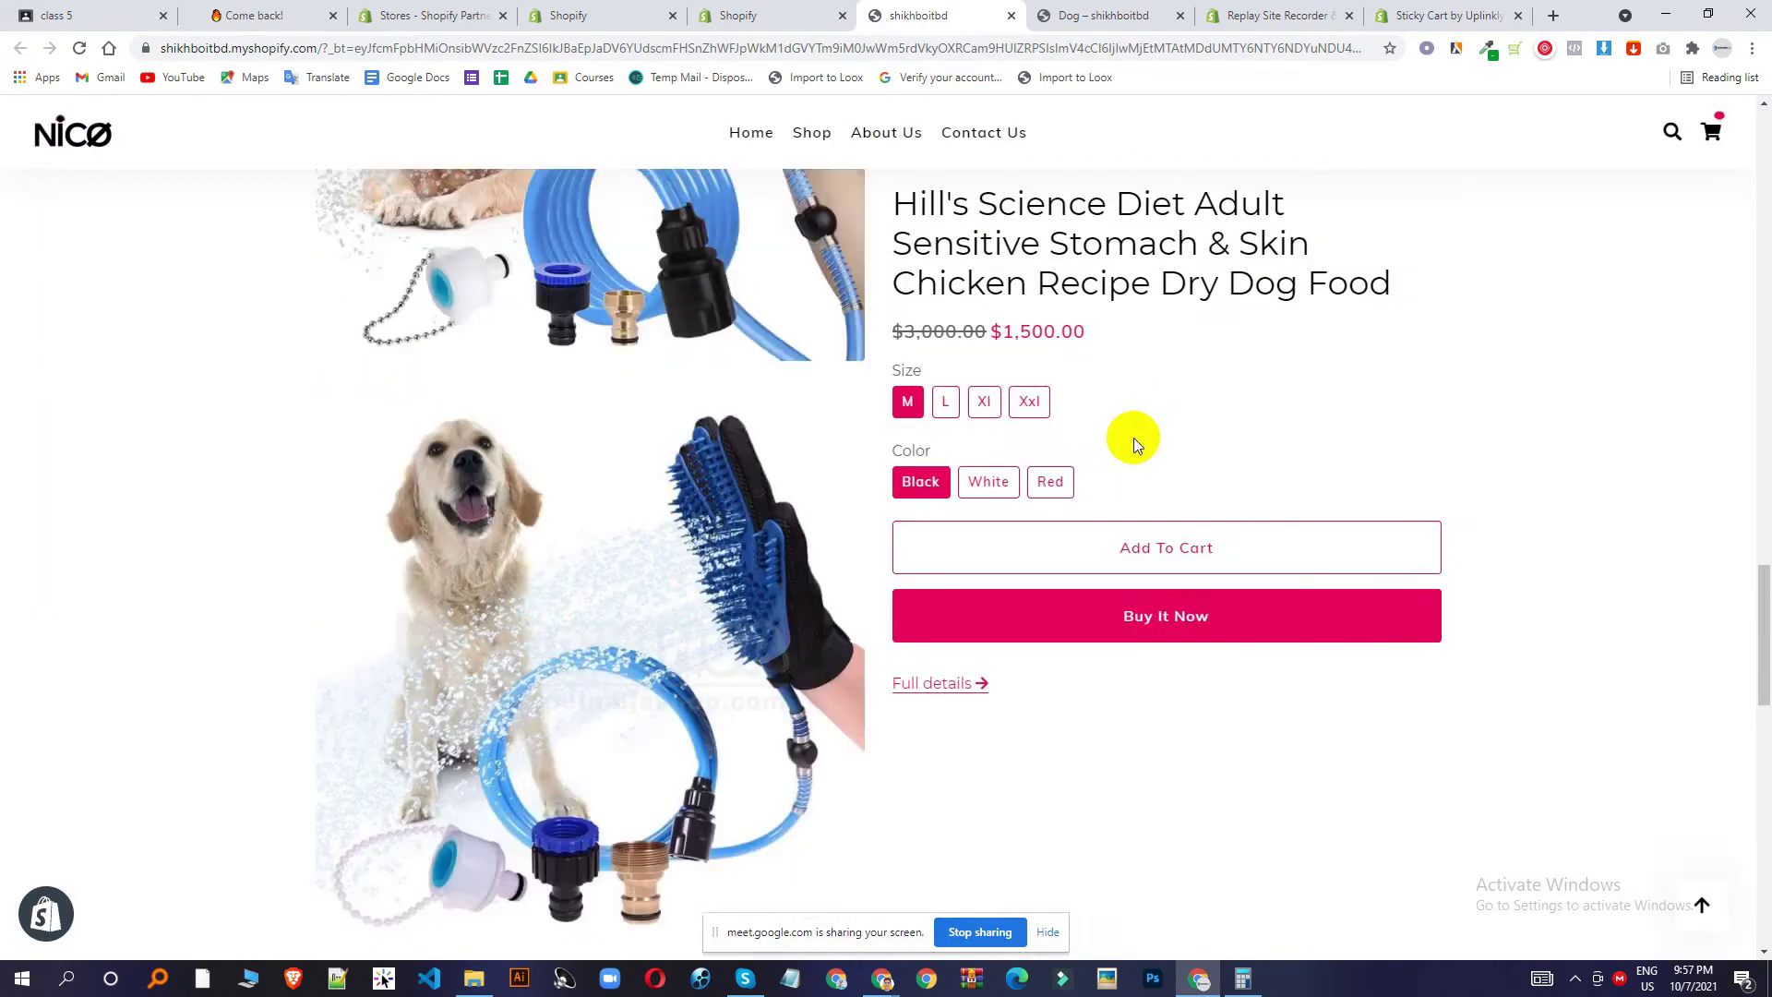
scroll(926, 459, down, 12)
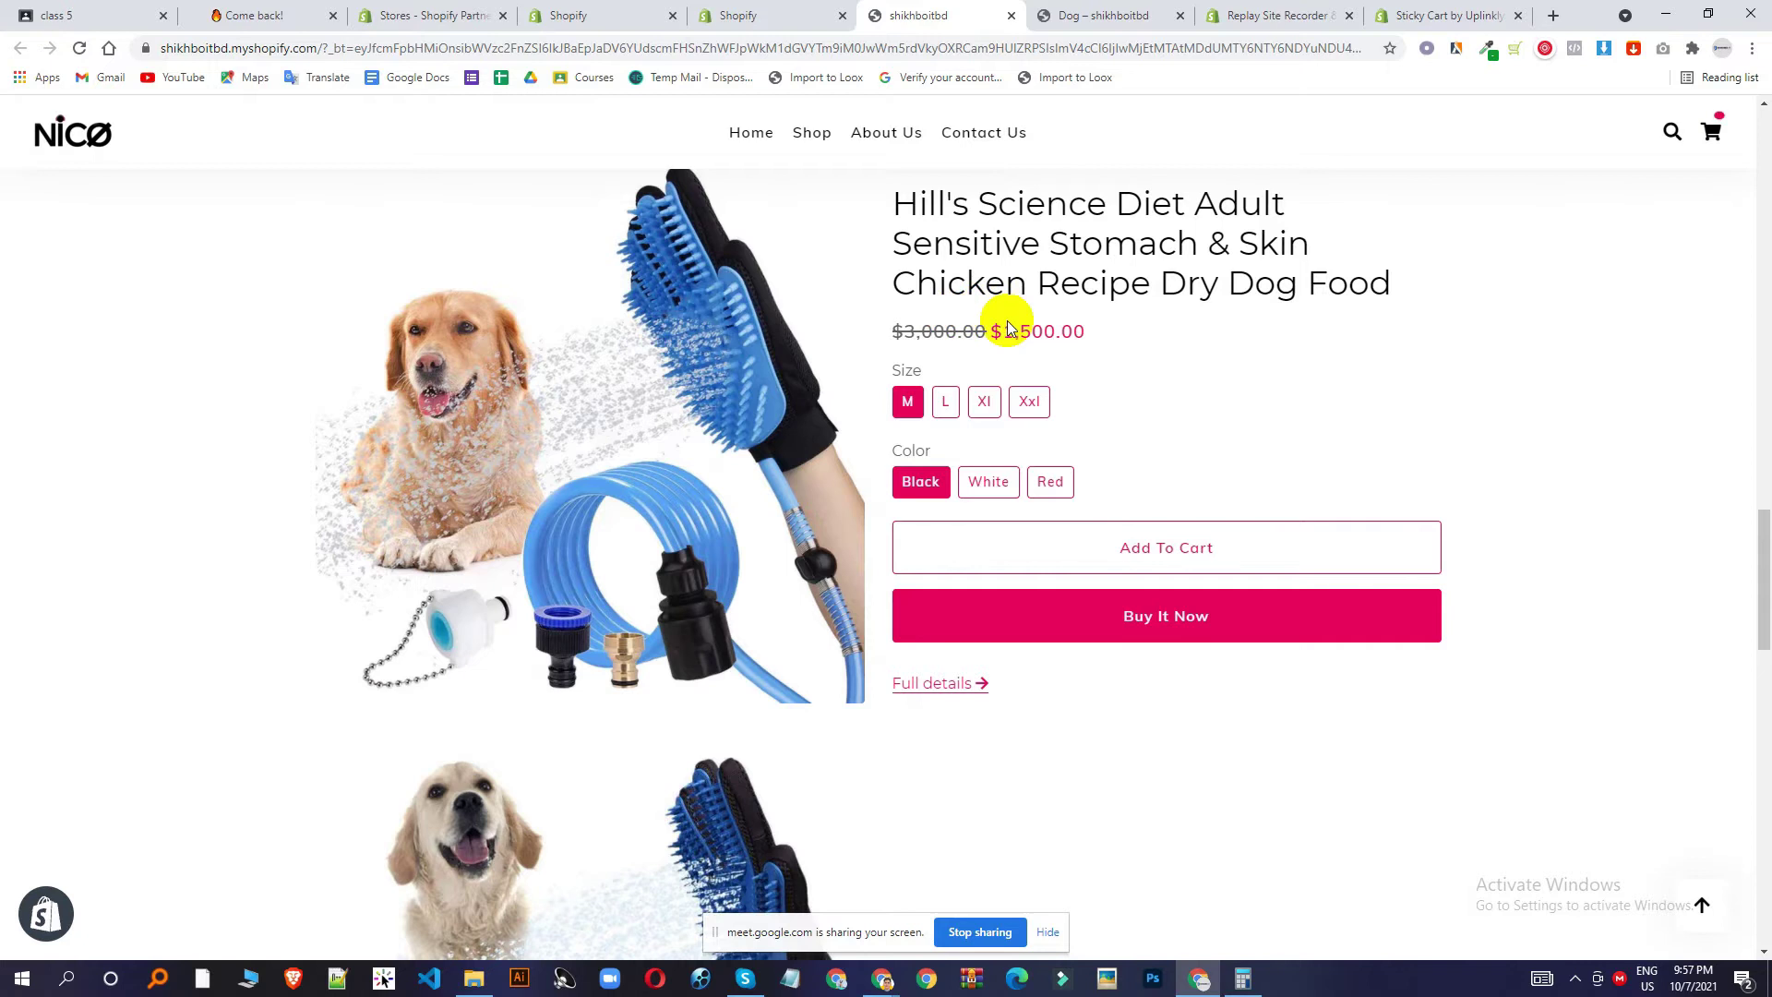
scroll(932, 554, up, 5)
scroll(969, 455, down, 10)
scroll(969, 454, up, 4)
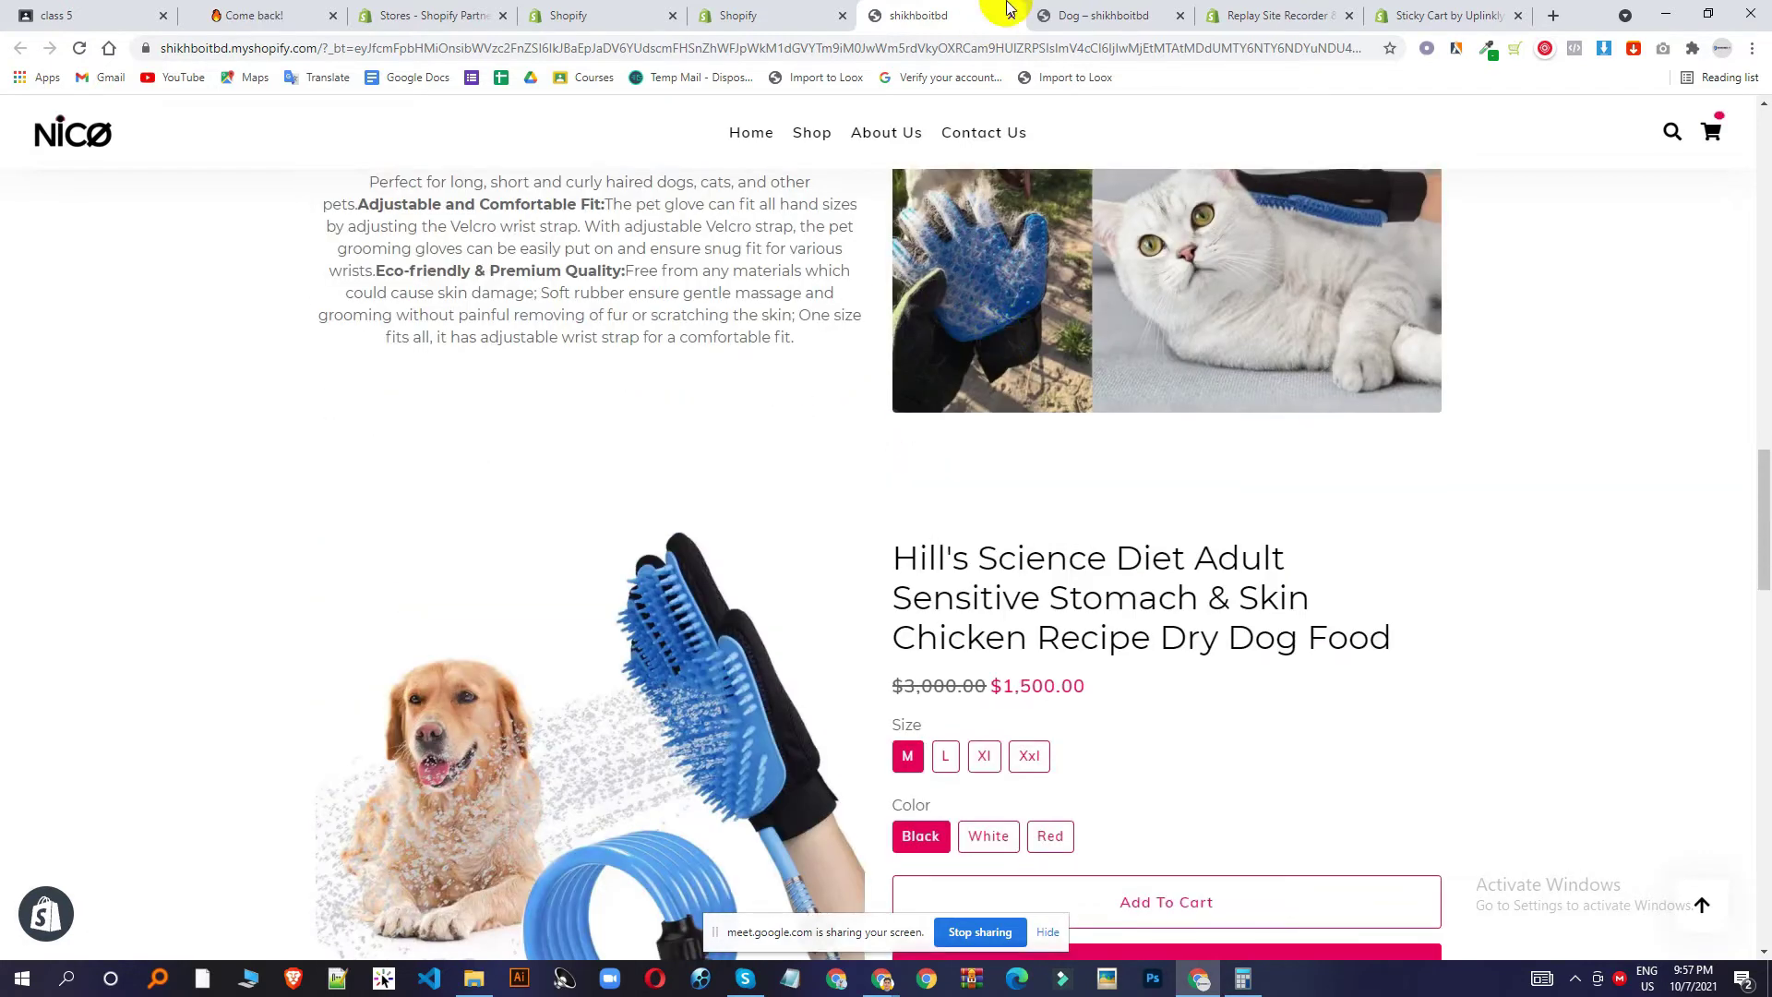
click(1094, 16)
click(909, 9)
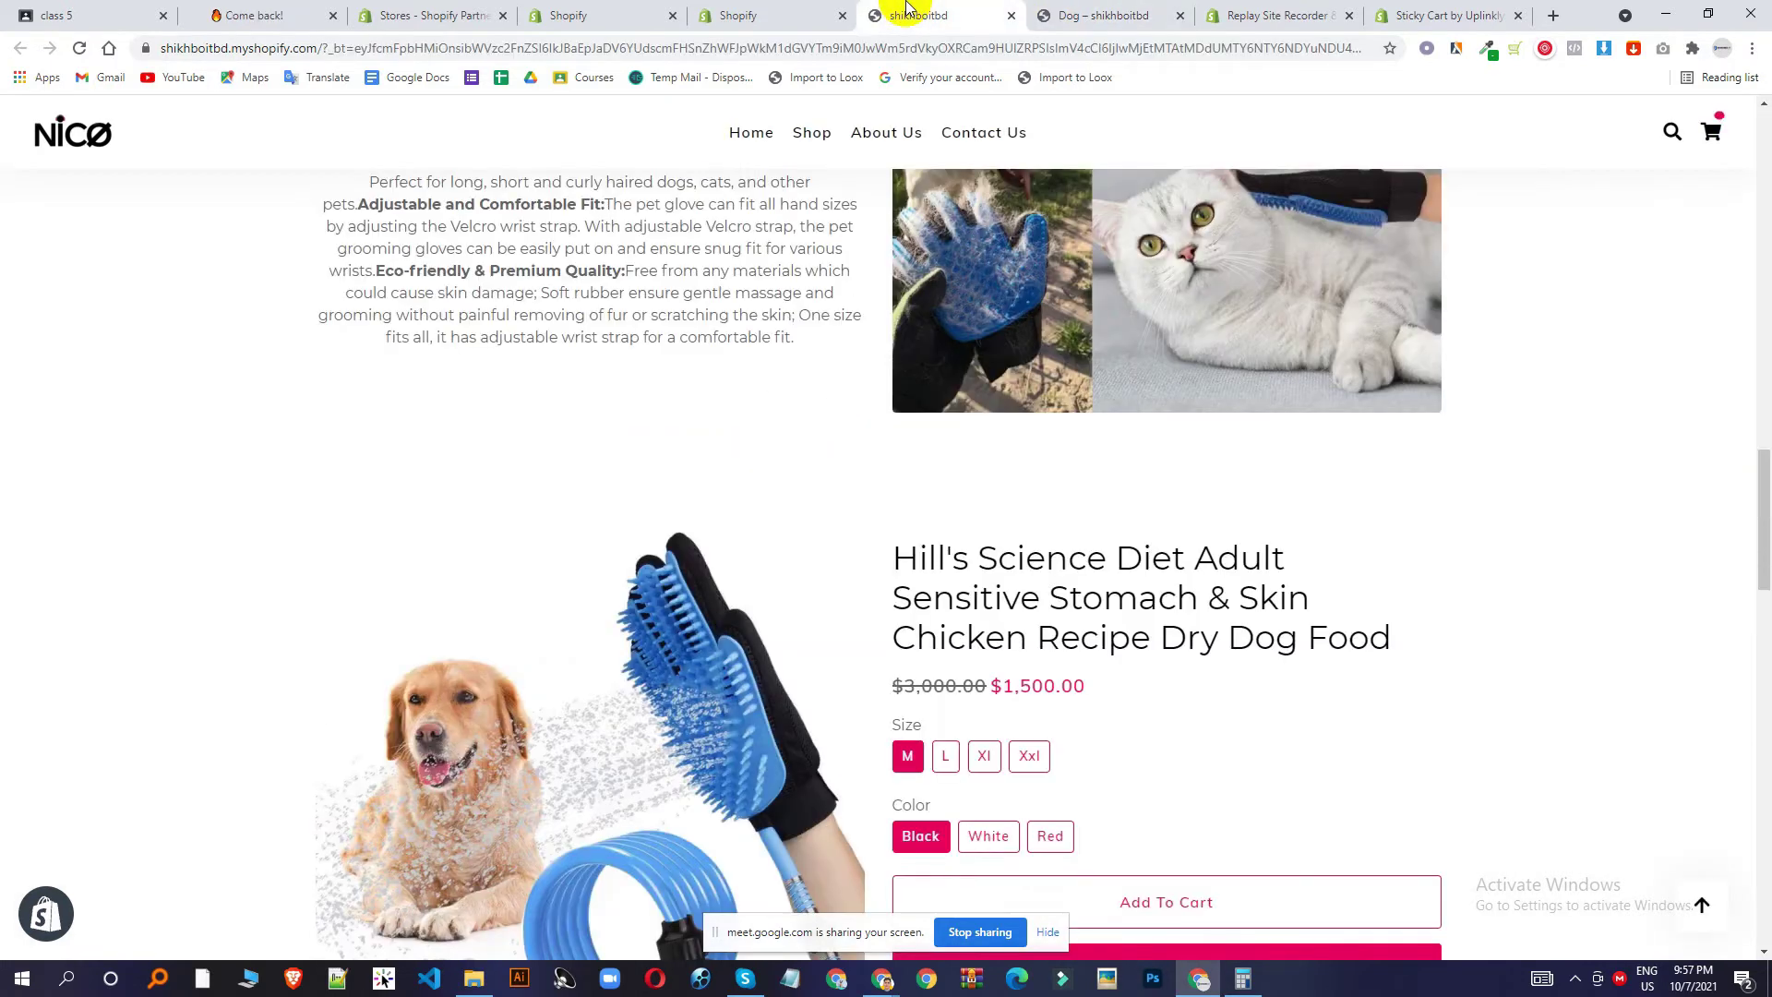
scroll(1056, 175, up, 15)
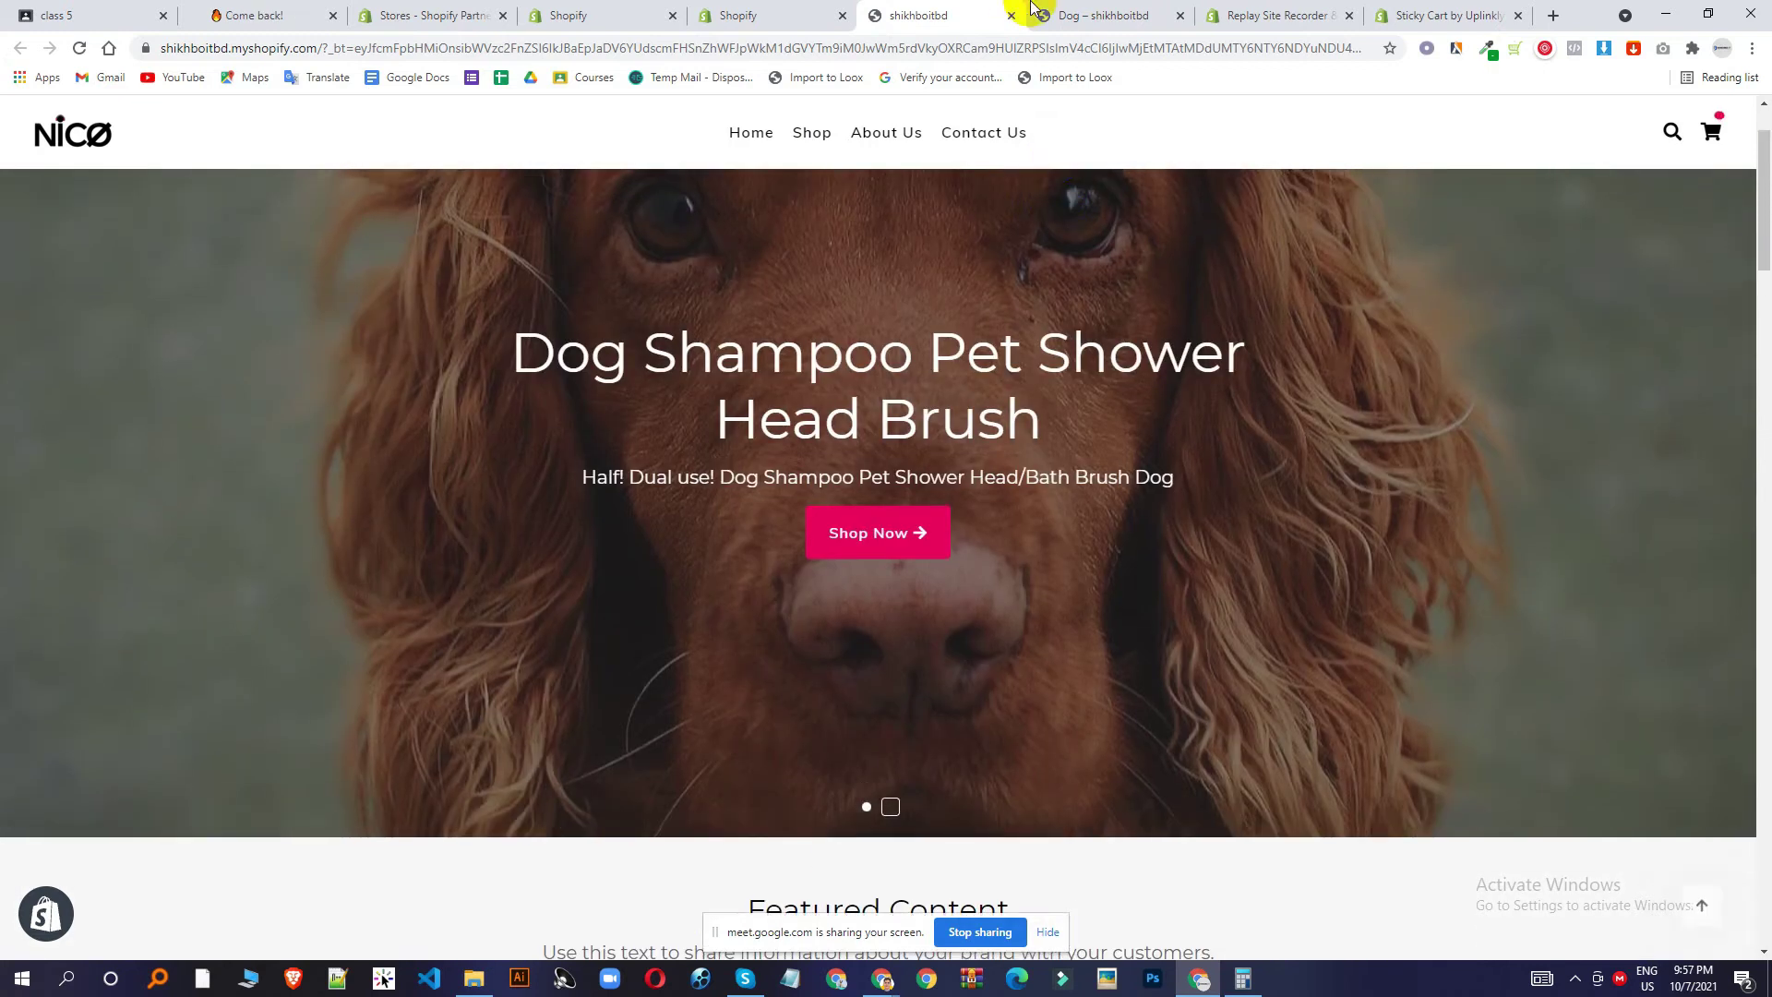
scroll(1006, 359, down, 10)
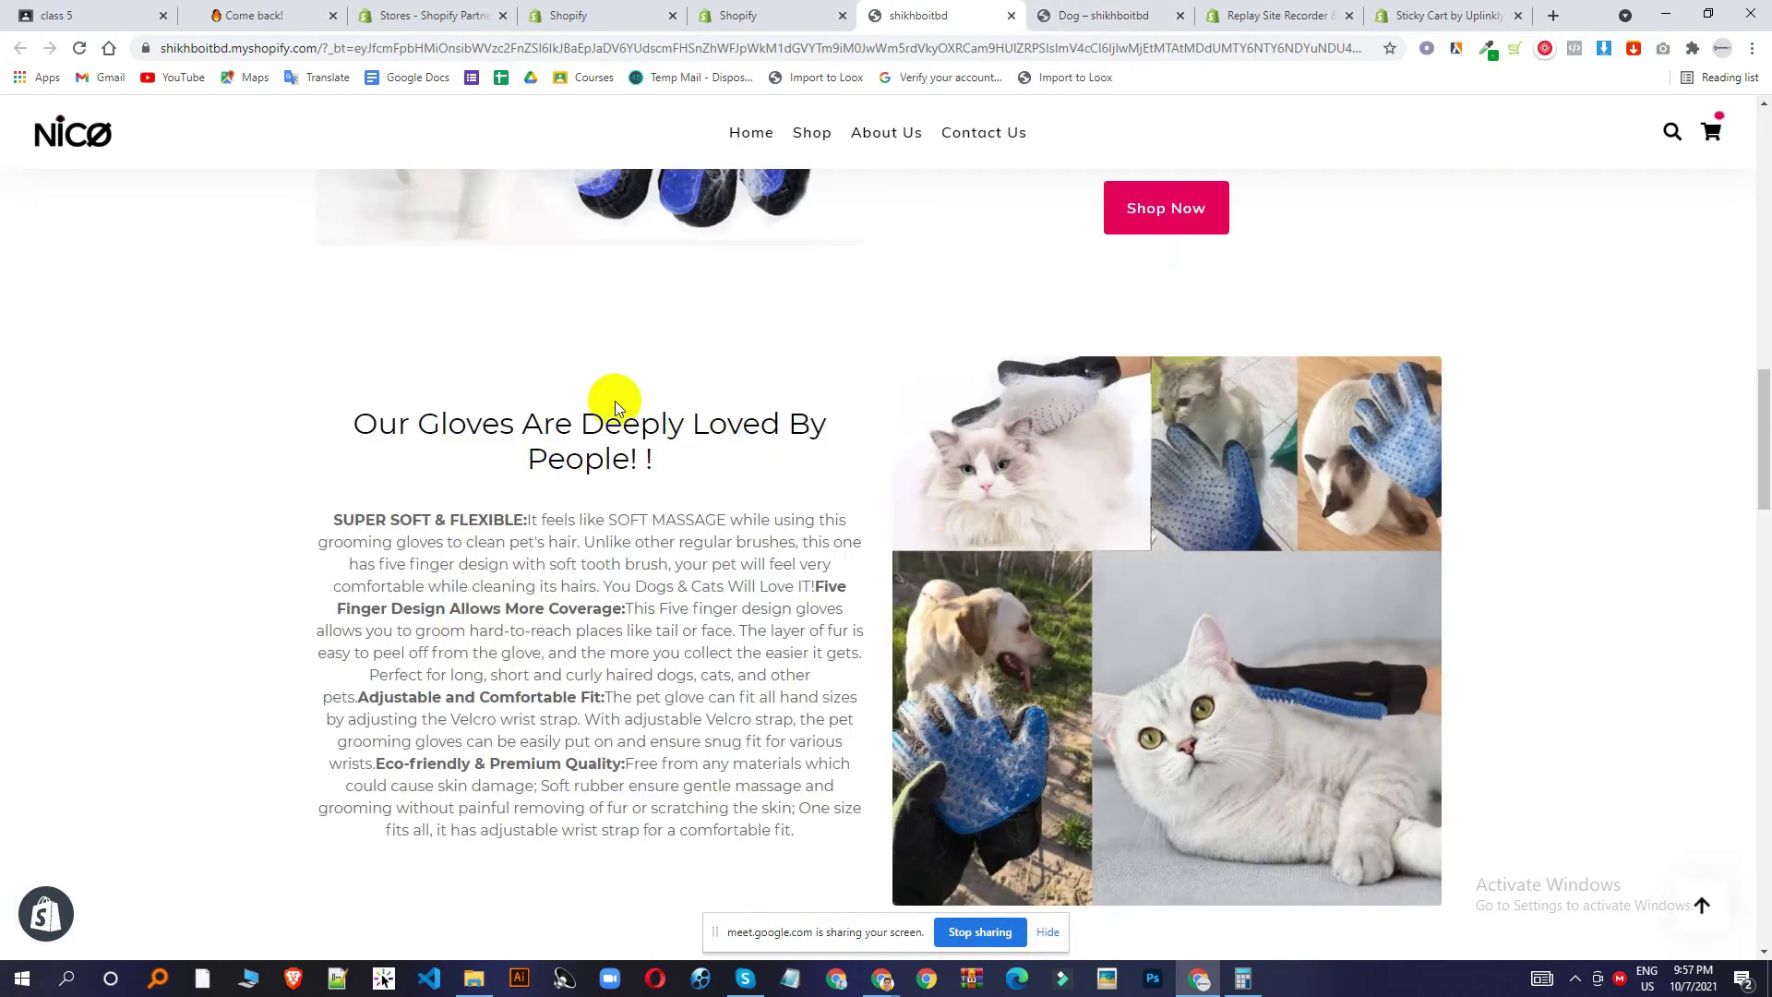
scroll(692, 435, up, 5)
Return to the store admin's installed apps and open Oberlo.
click(824, 7)
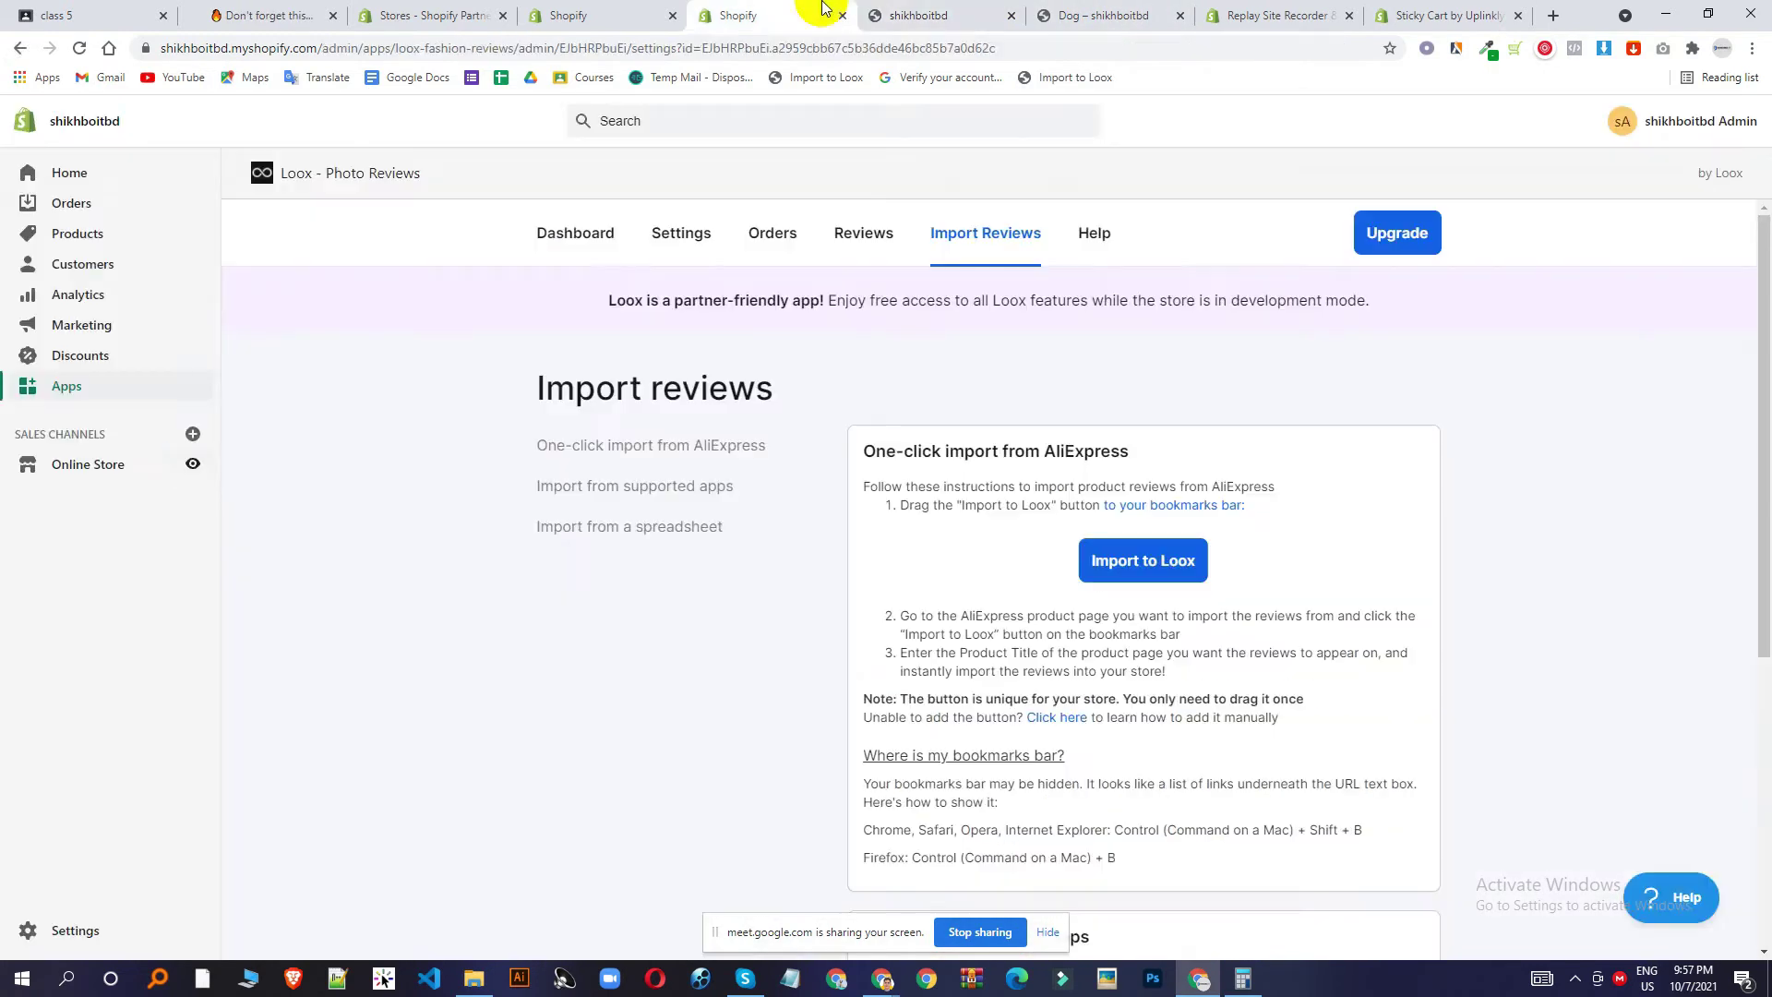
click(44, 382)
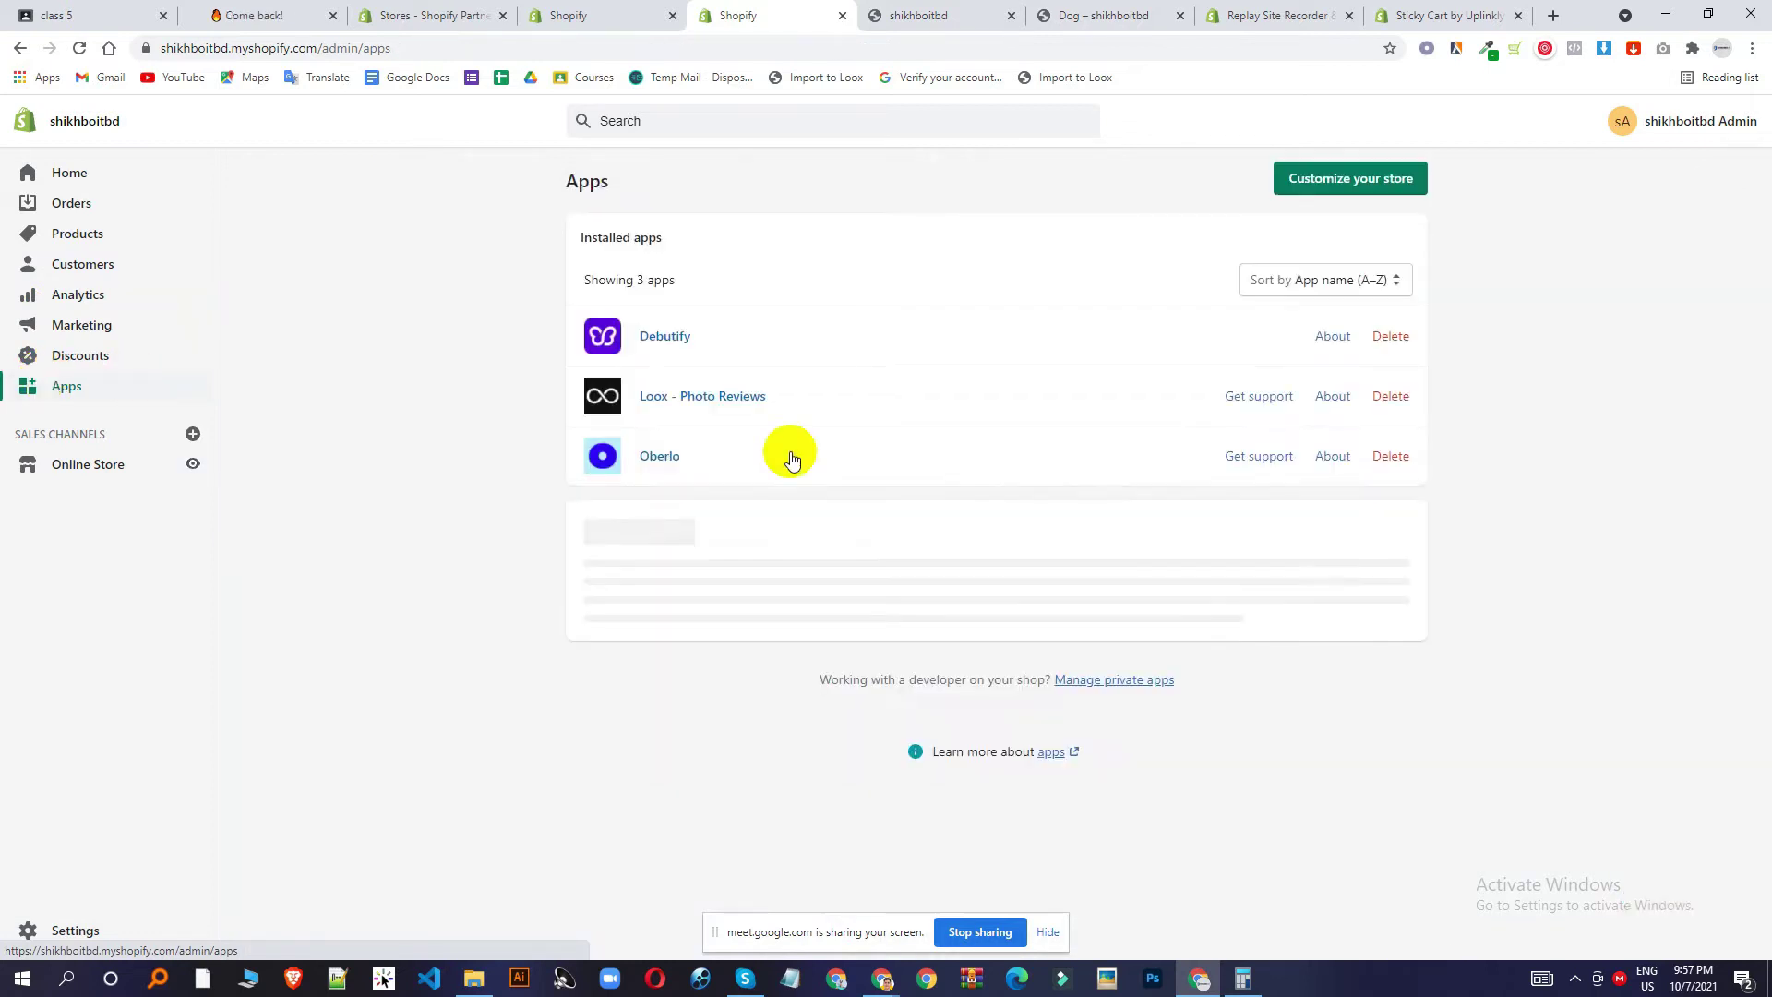
click(645, 456)
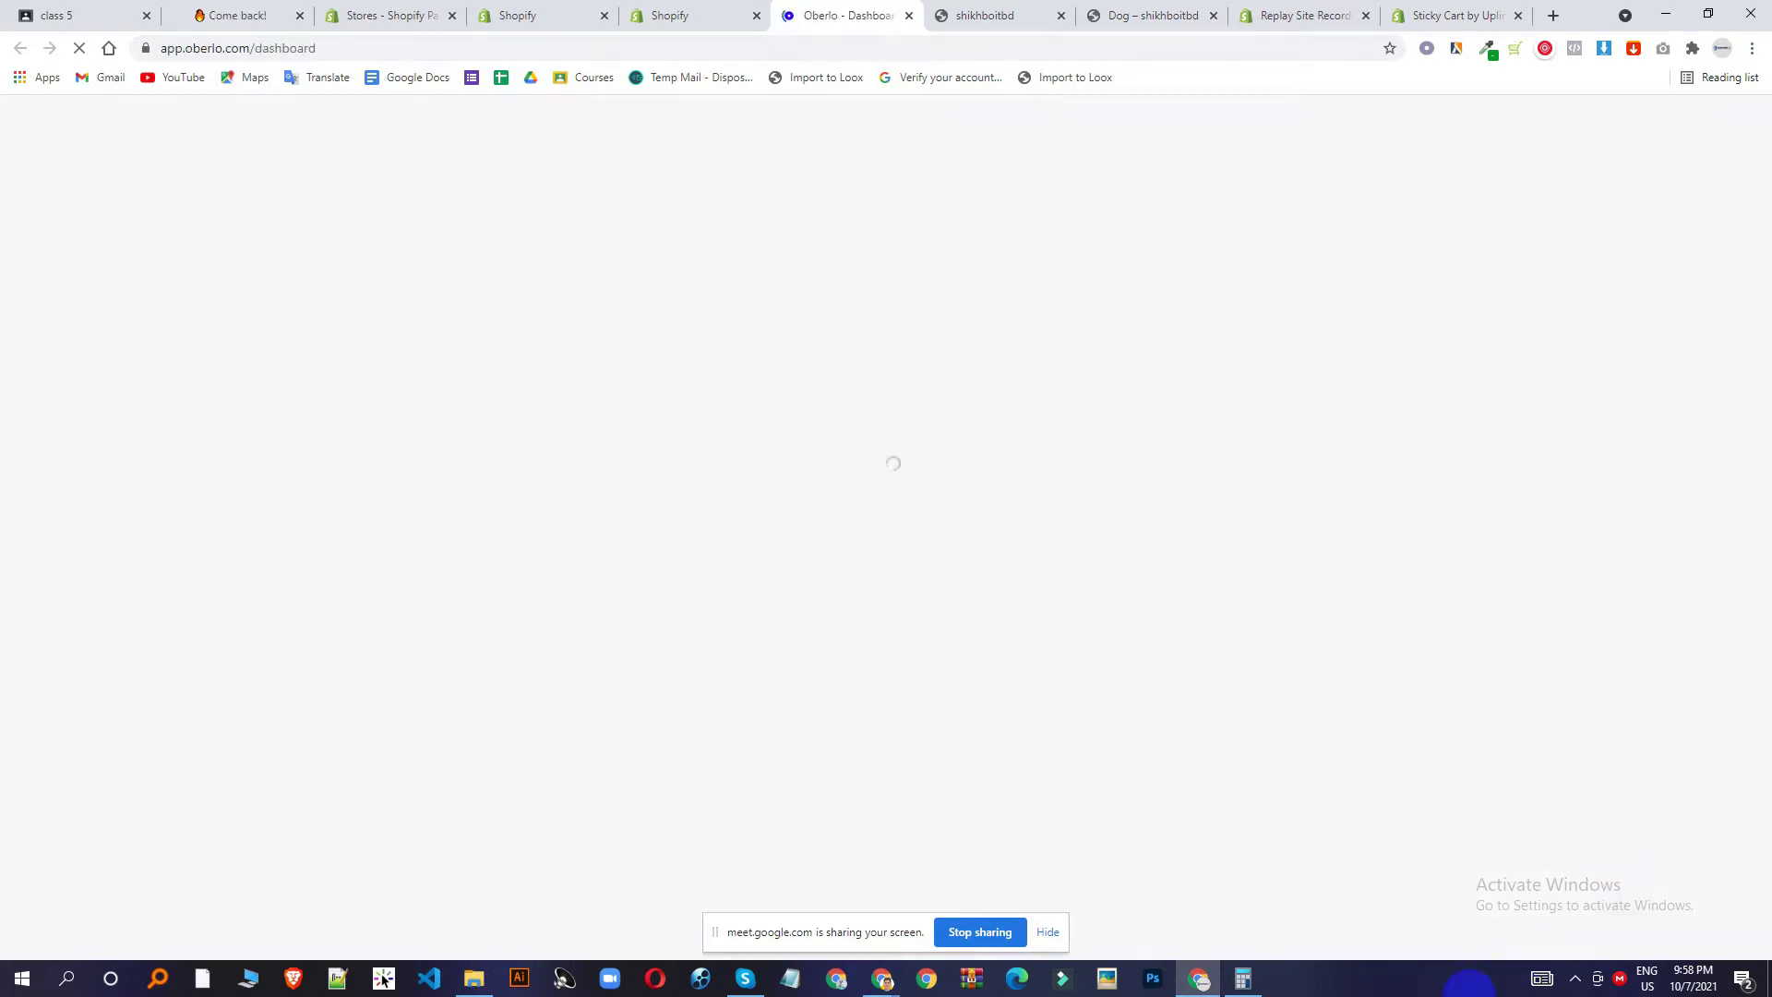
click(1576, 980)
click(1577, 980)
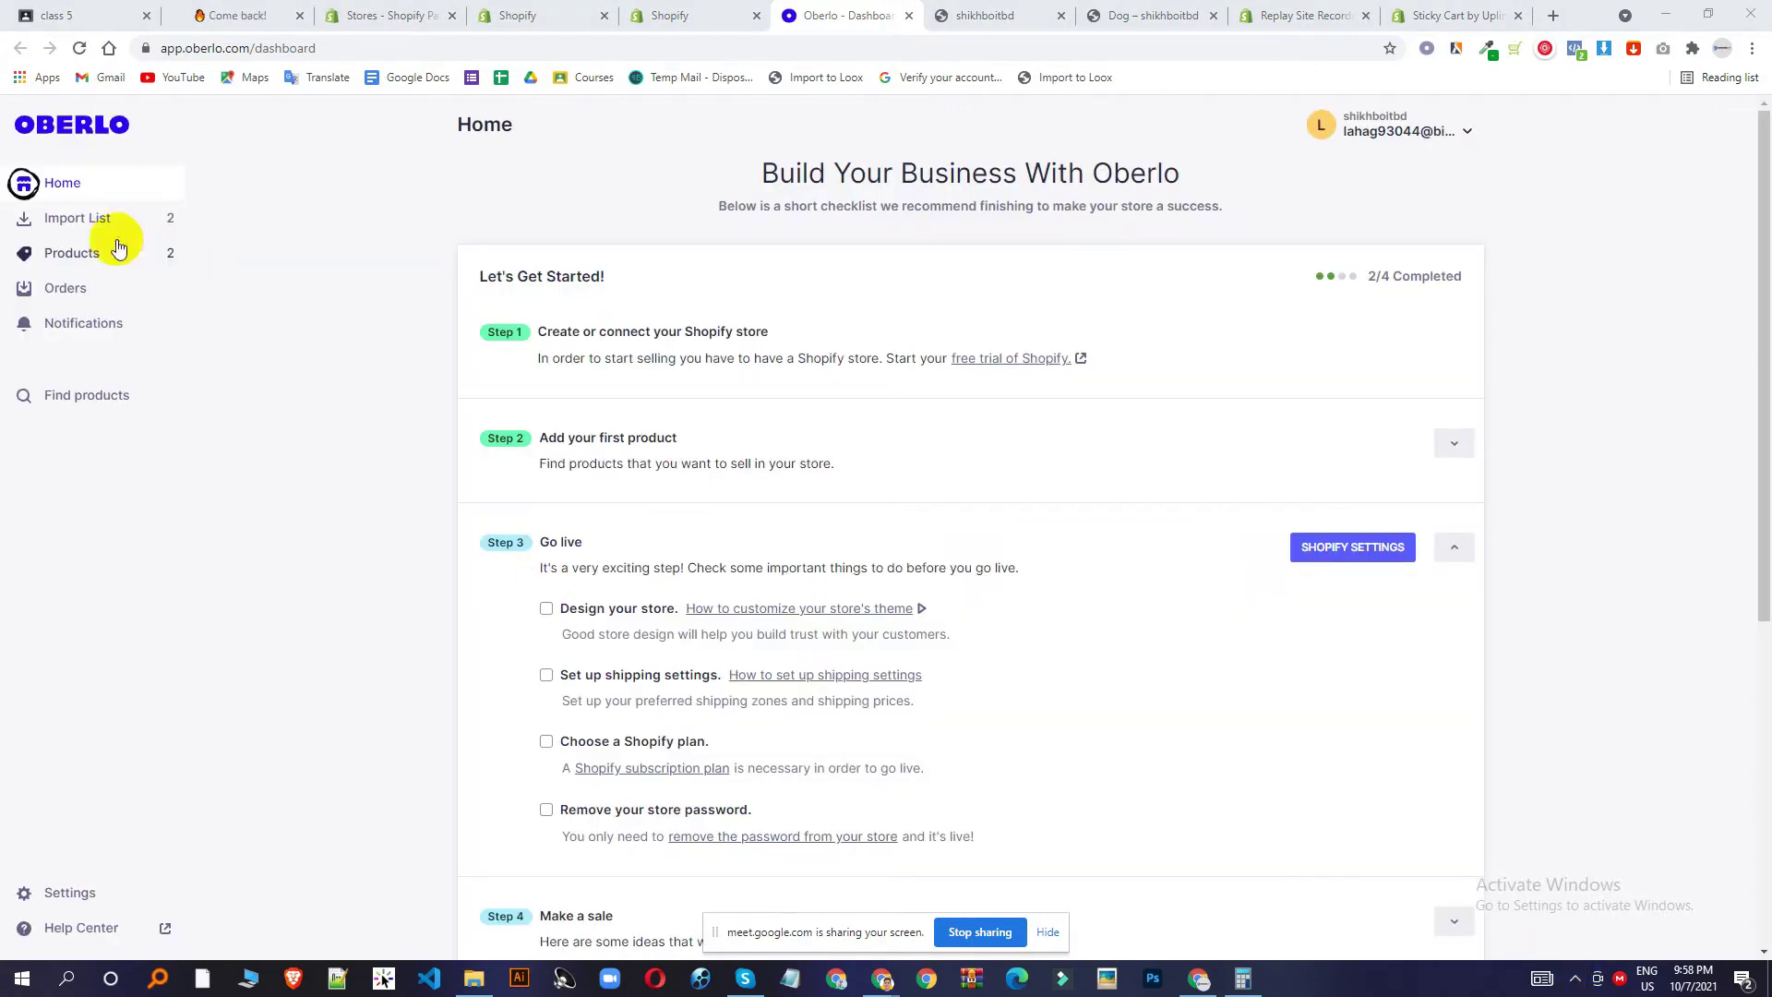
Check Oberlo's Products and Import List pages, dismiss the Instagram course pop-up, and return to the storefront preview.
click(86, 257)
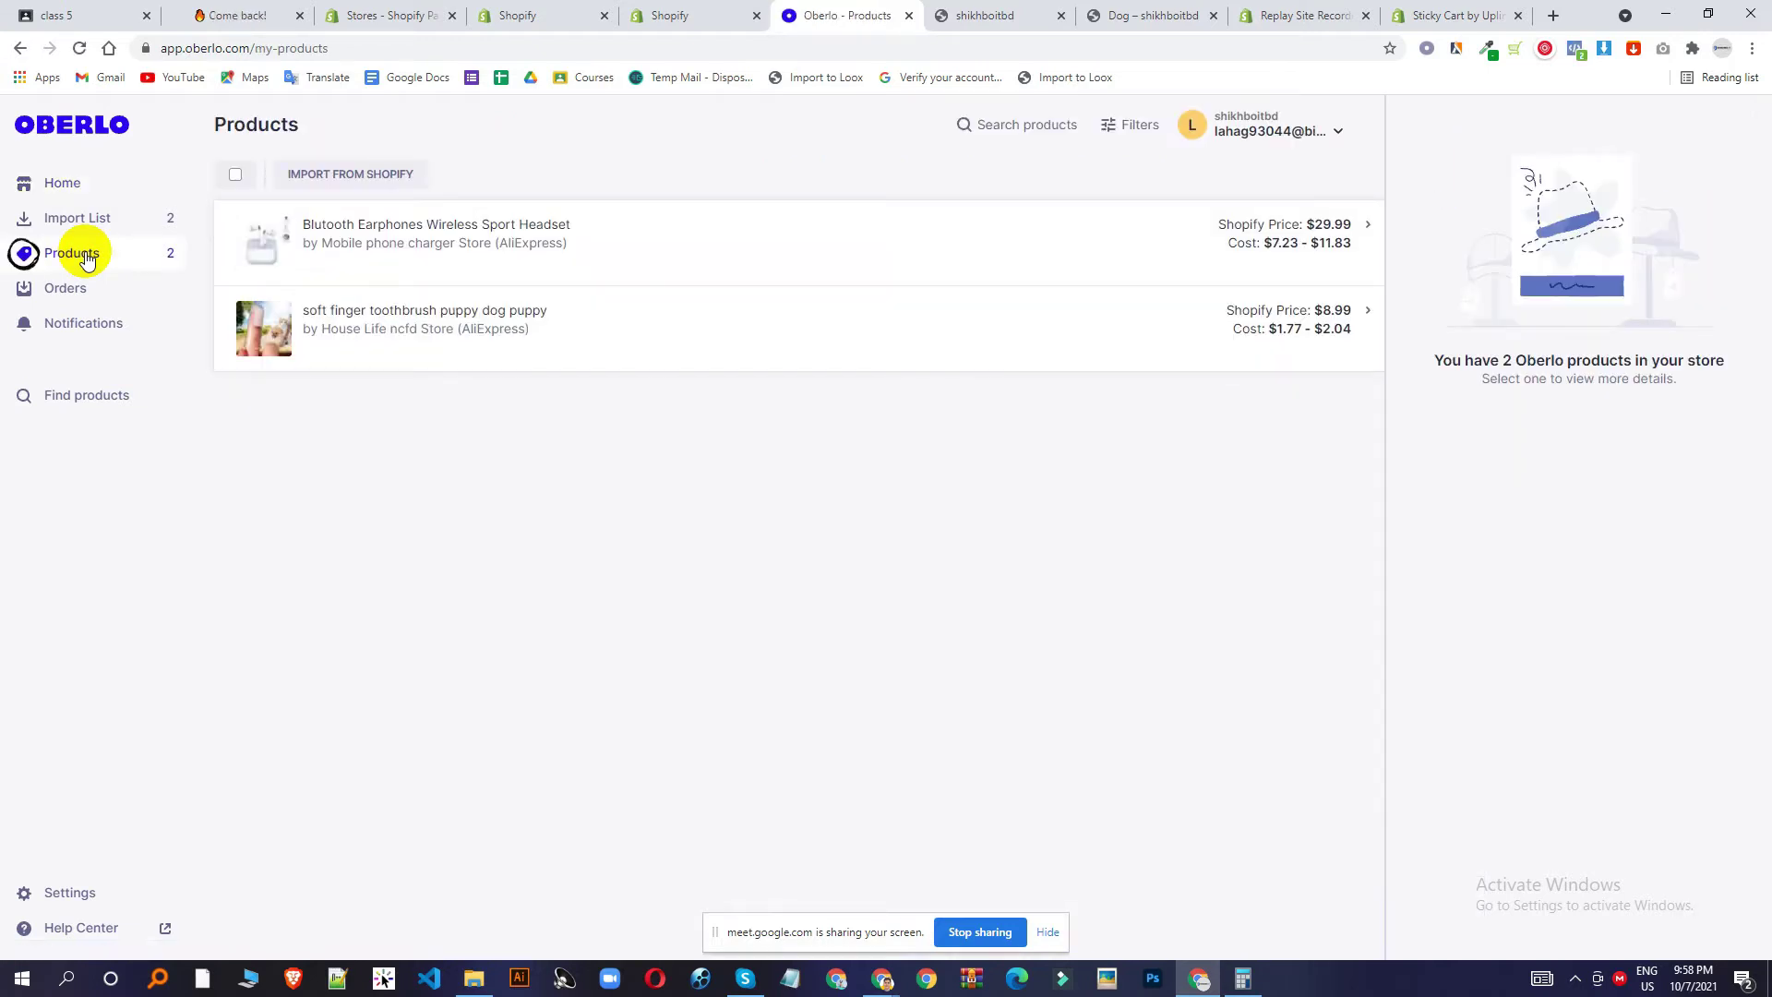
click(84, 227)
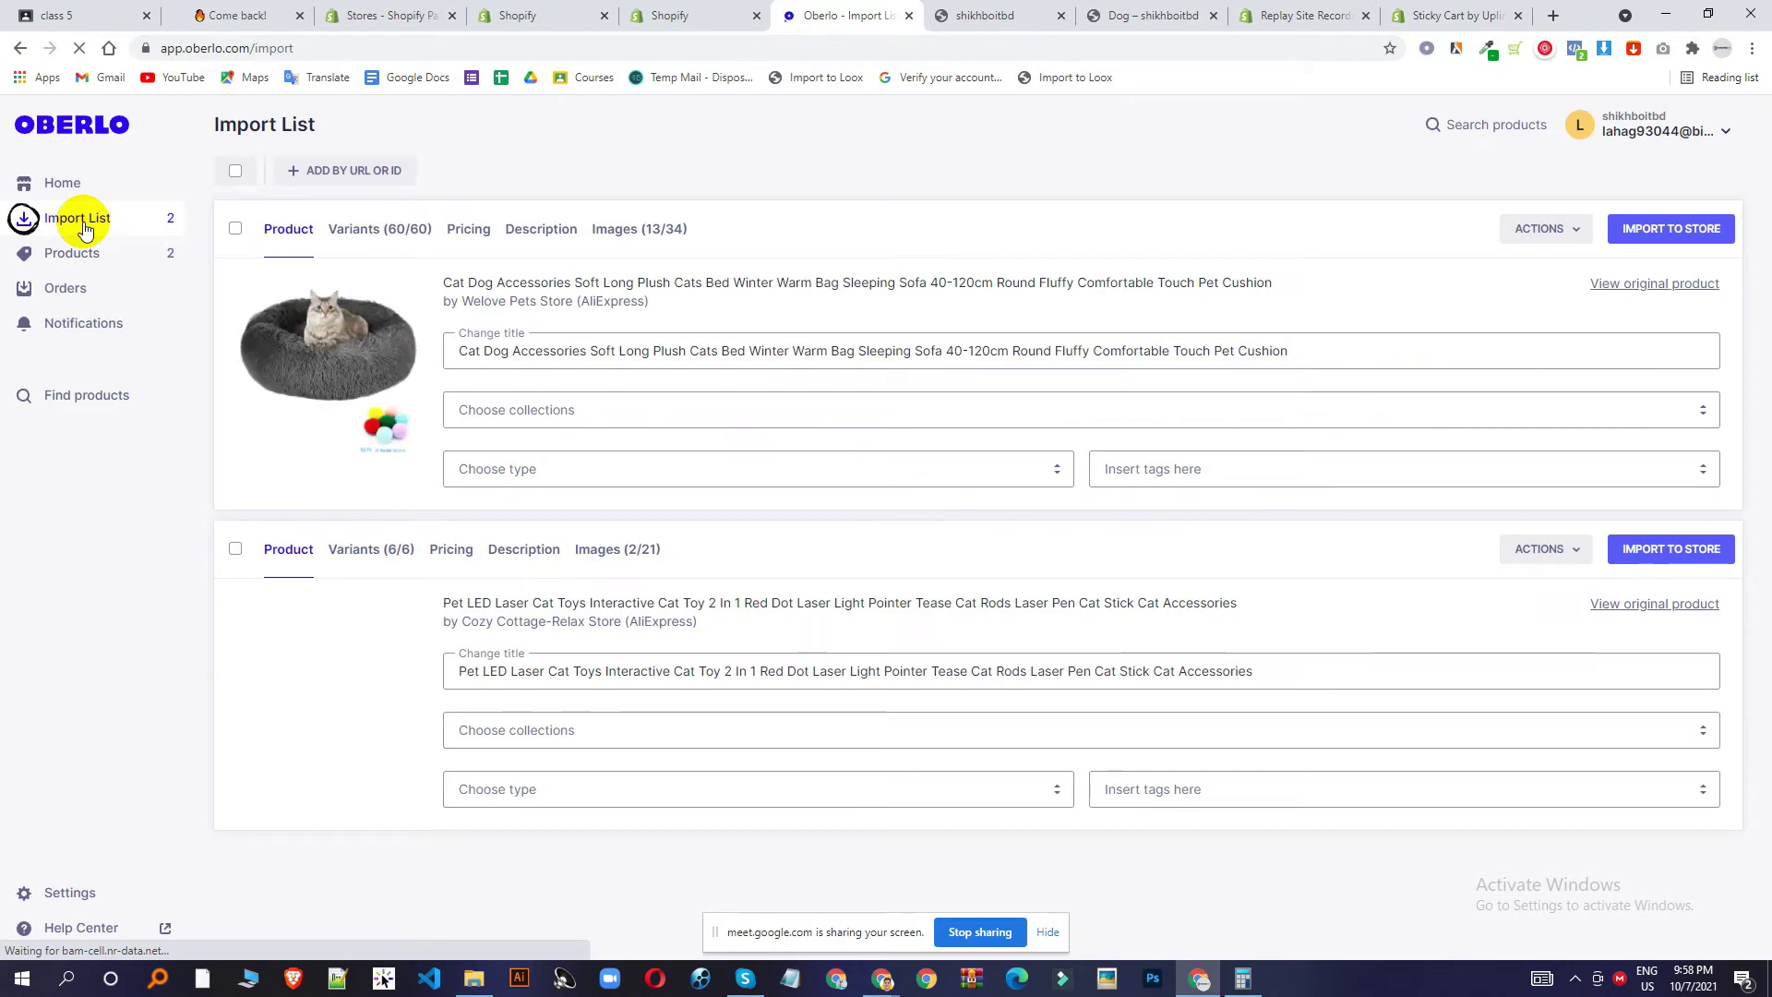
click(81, 248)
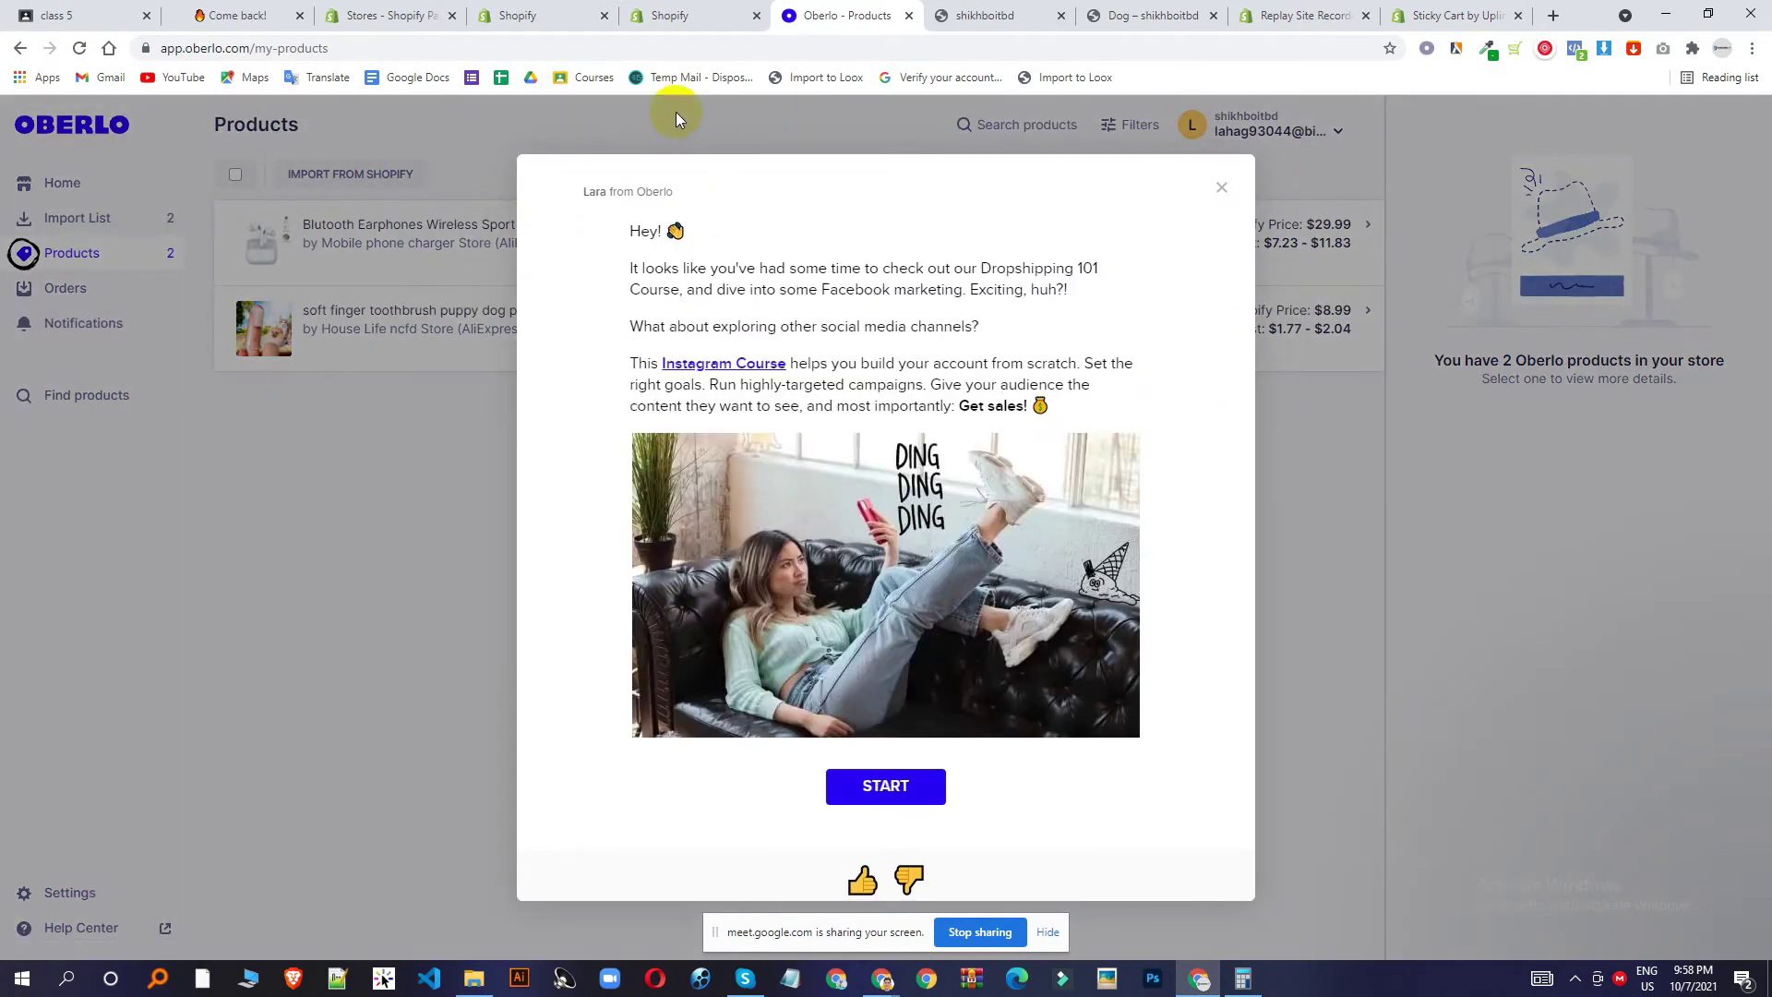
click(1223, 194)
click(988, 14)
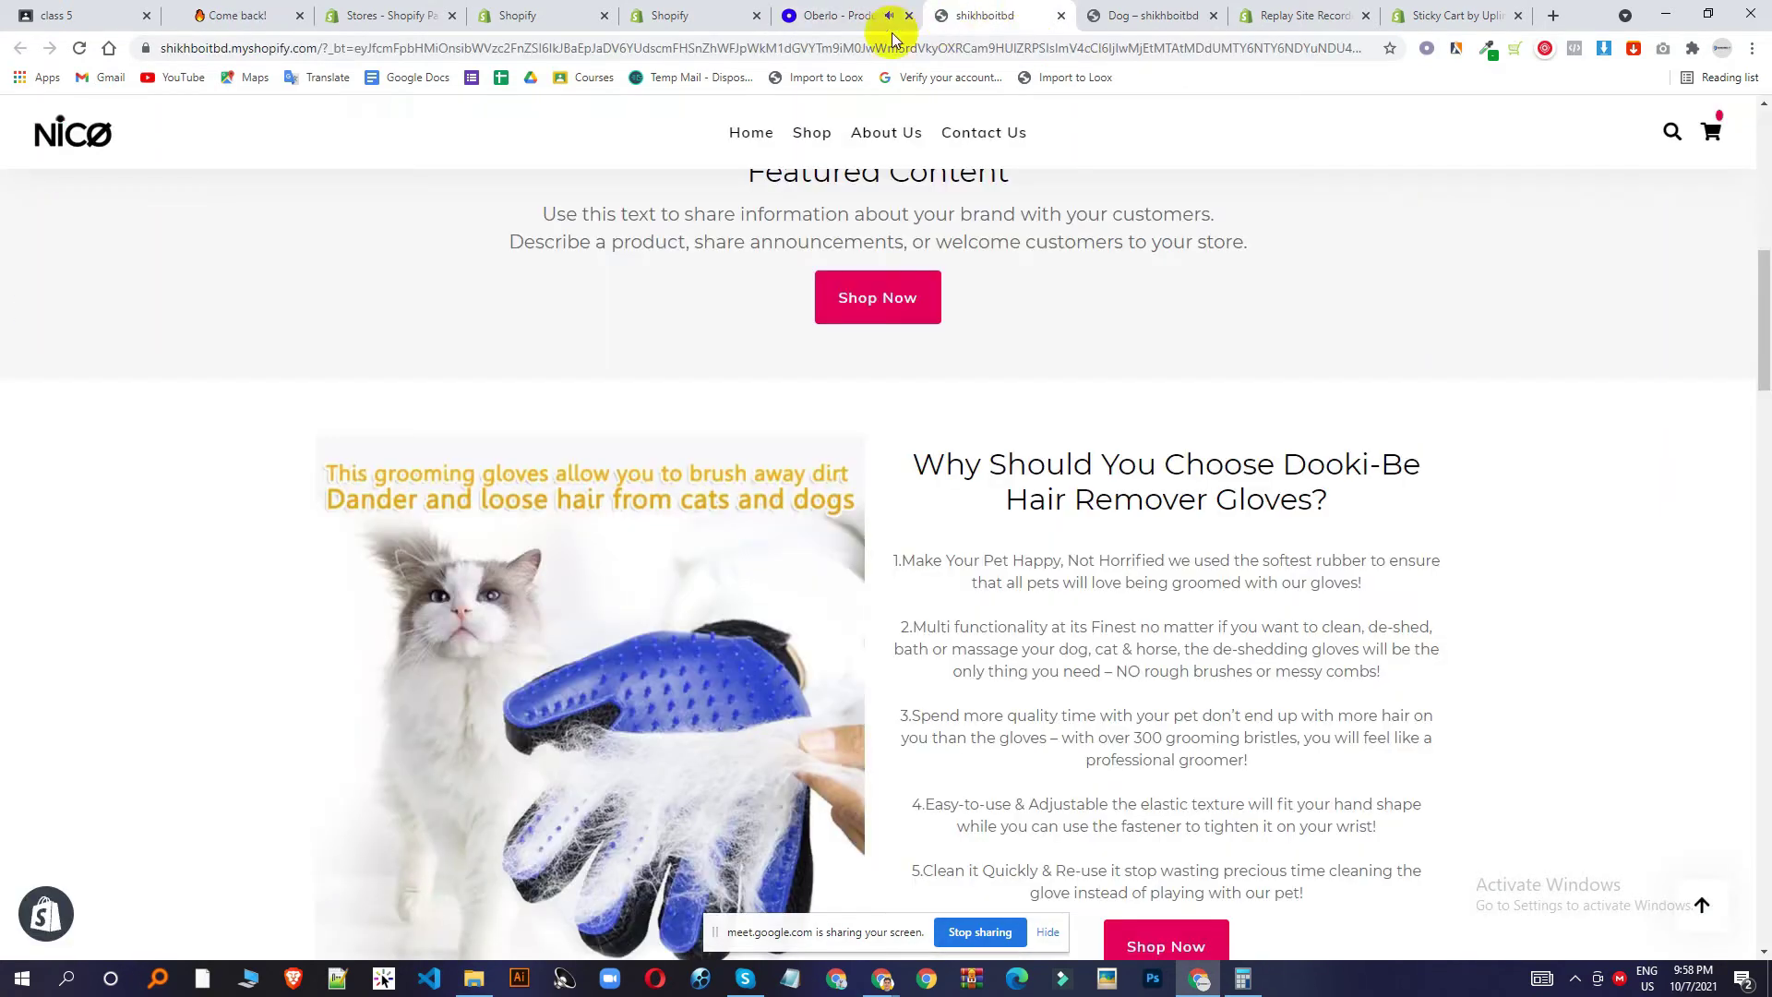
Copy the title of the featured dog food product from the storefront's homepage.
scroll(988, 458, down, 8)
scroll(989, 458, up, 6)
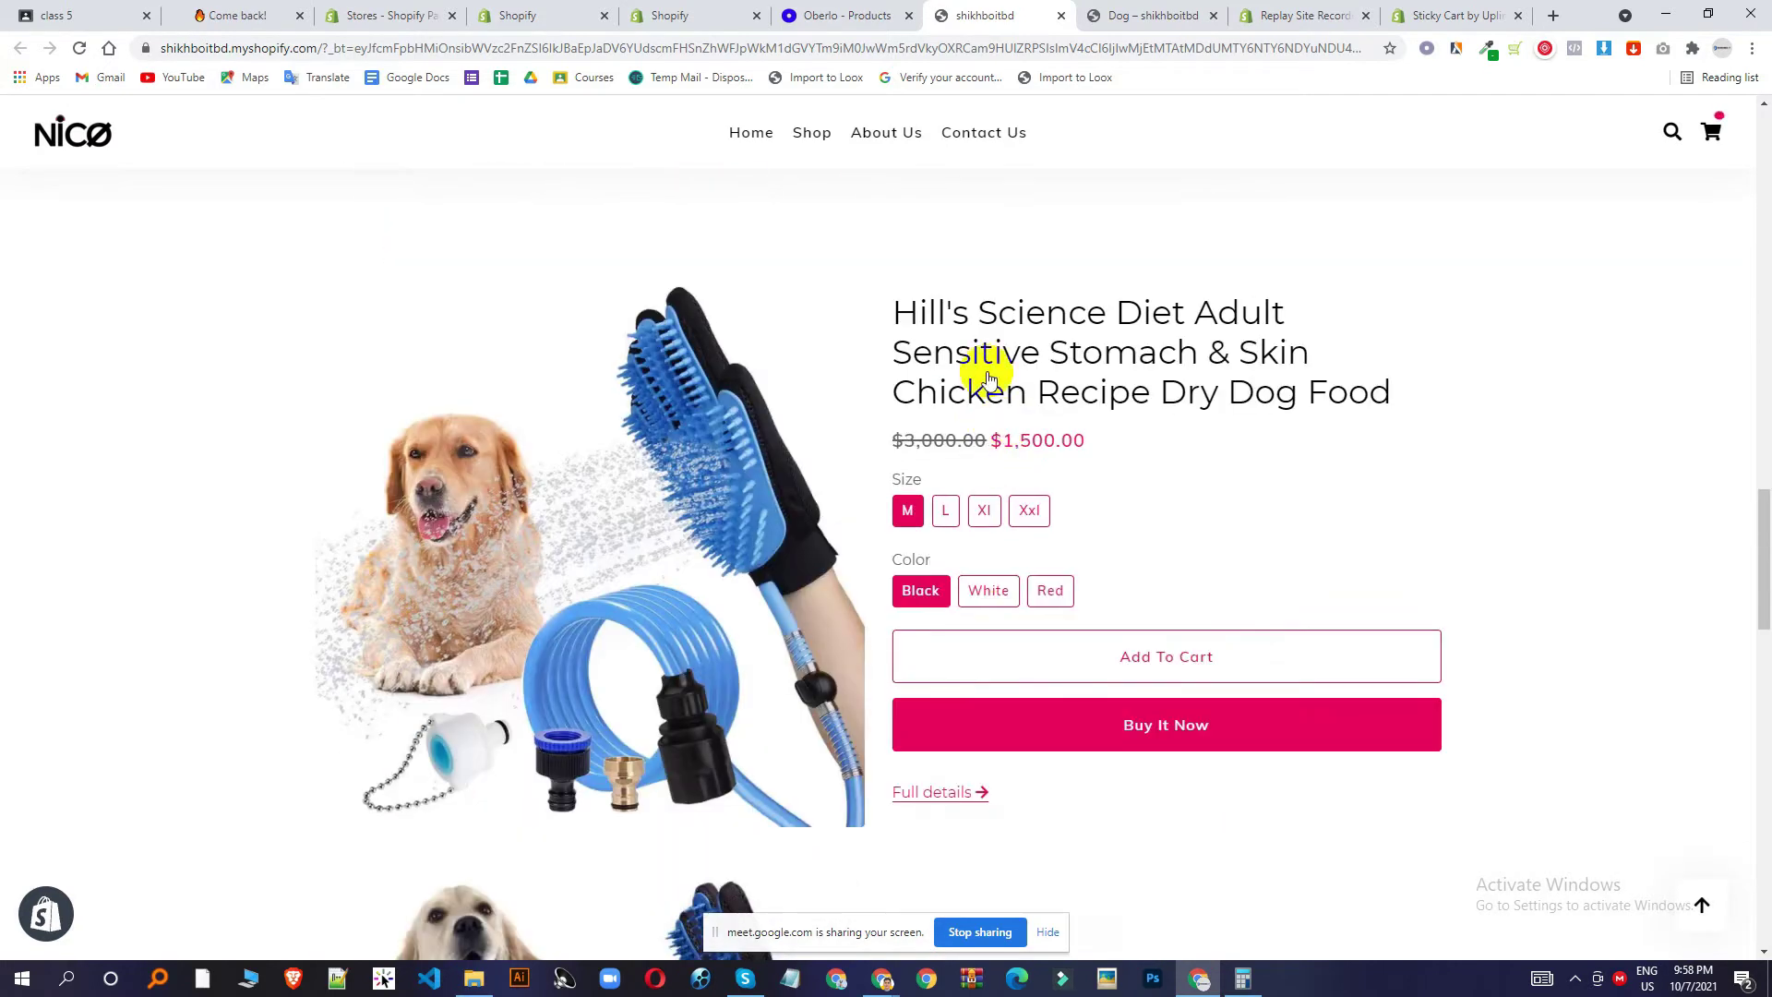
drag(882, 310, 1392, 391)
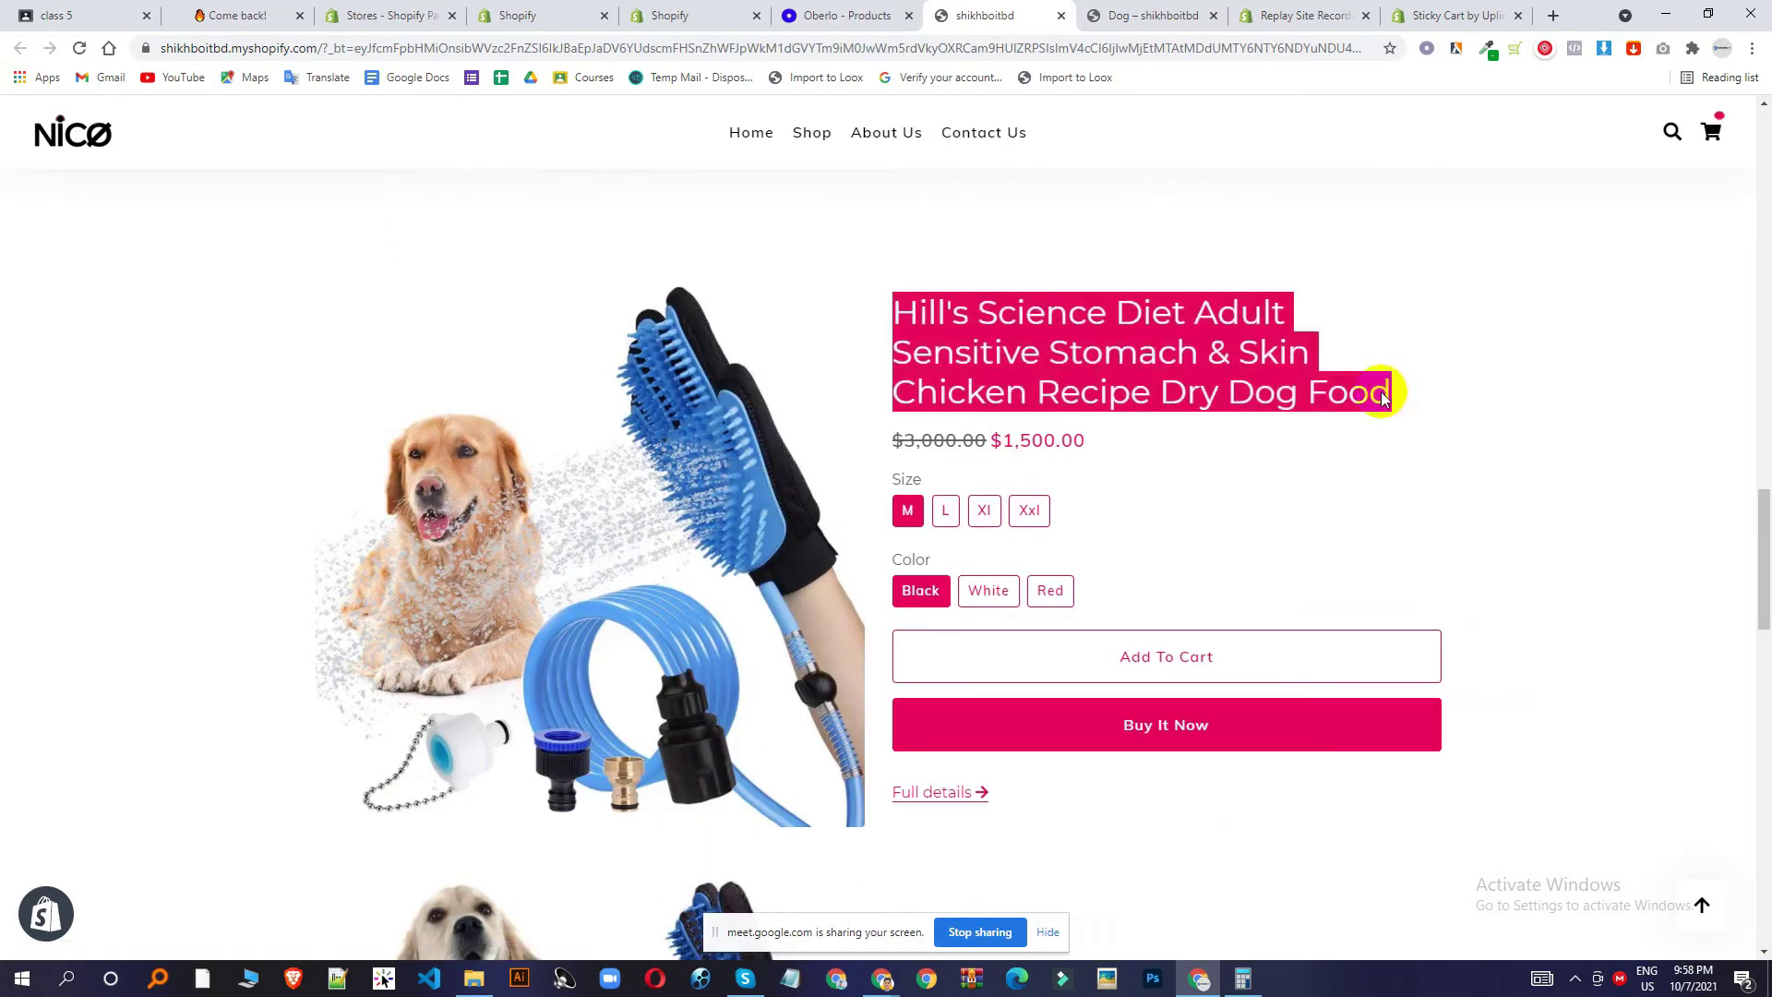
right_click(1298, 389)
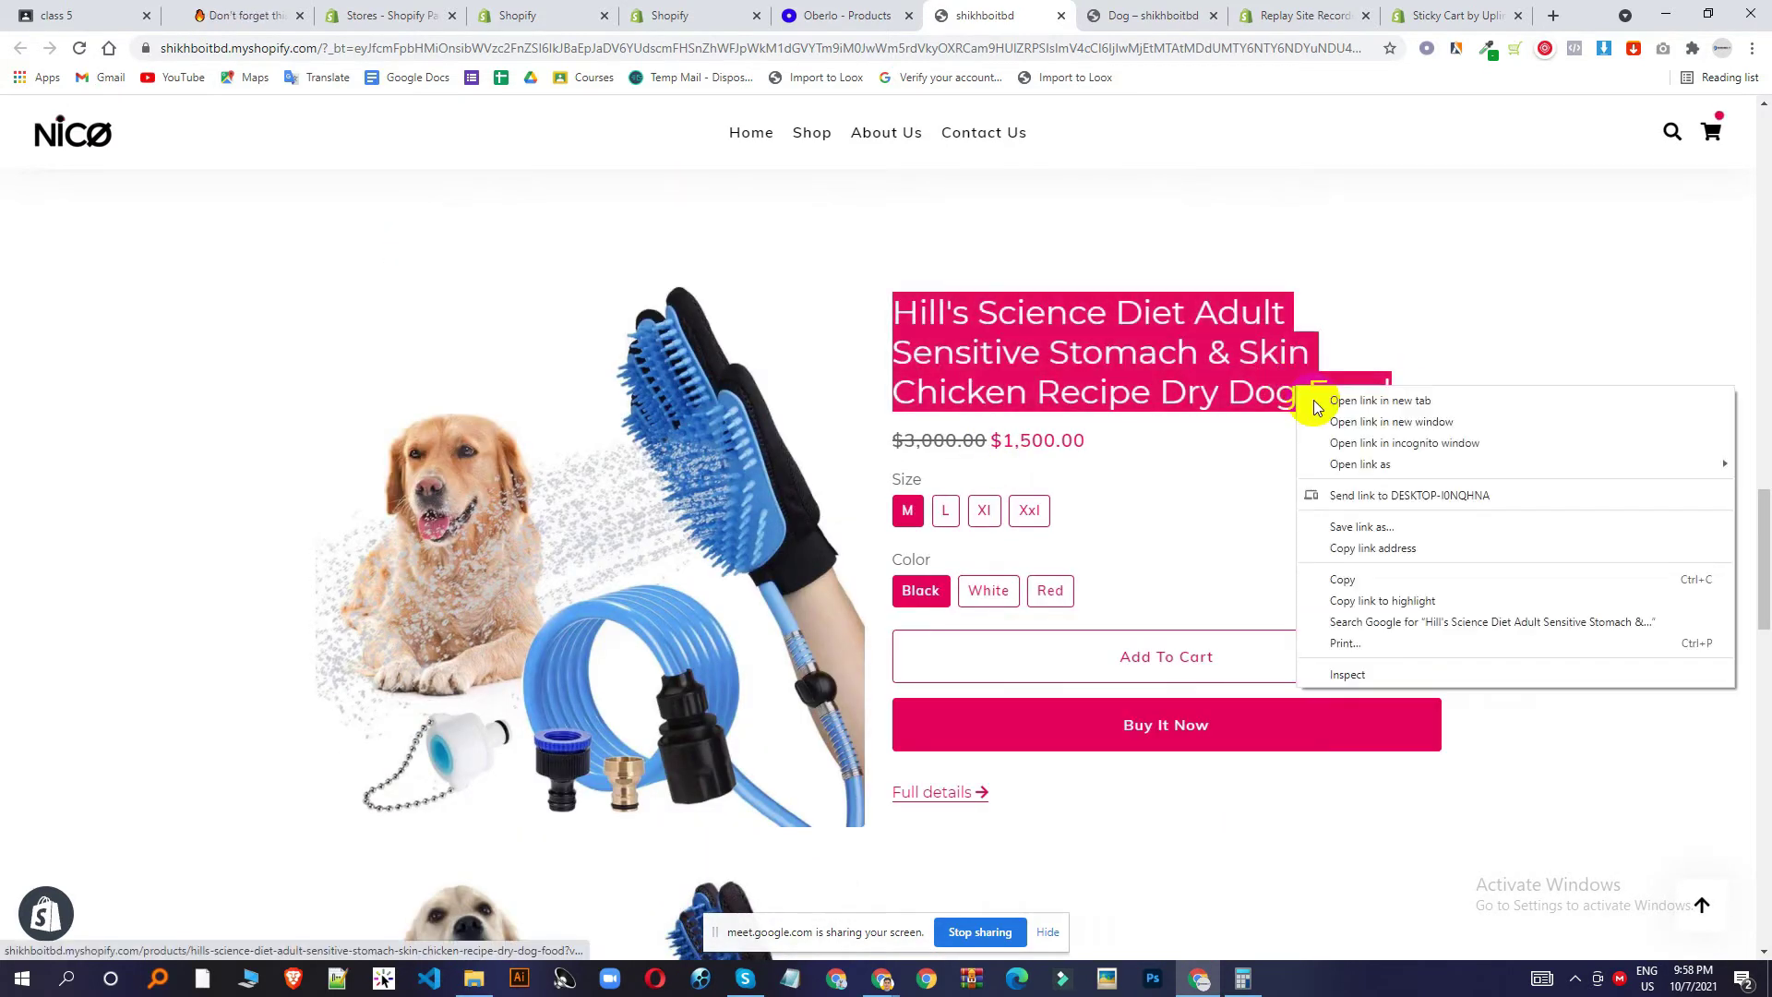
click(1370, 576)
Open AliExpress in a new browser tab and search it for "Hill's Science Diet Adult Sensitive Stomach & Skin".
click(1552, 15)
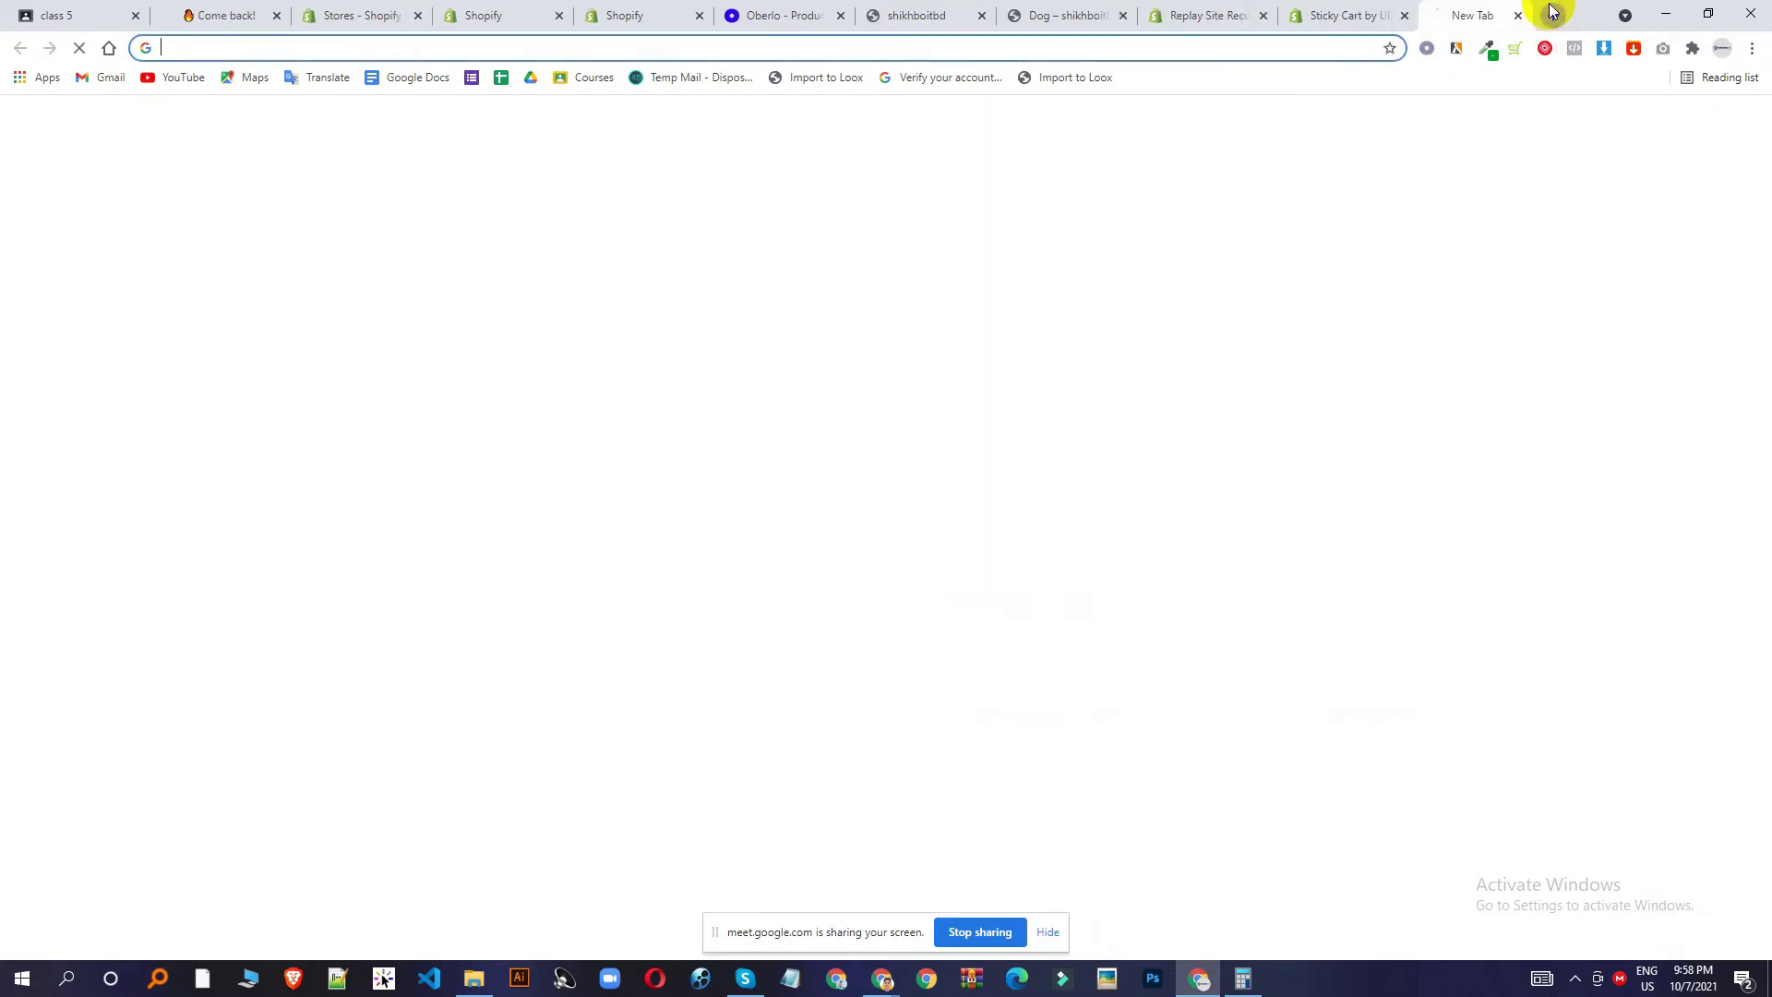
text(ali)
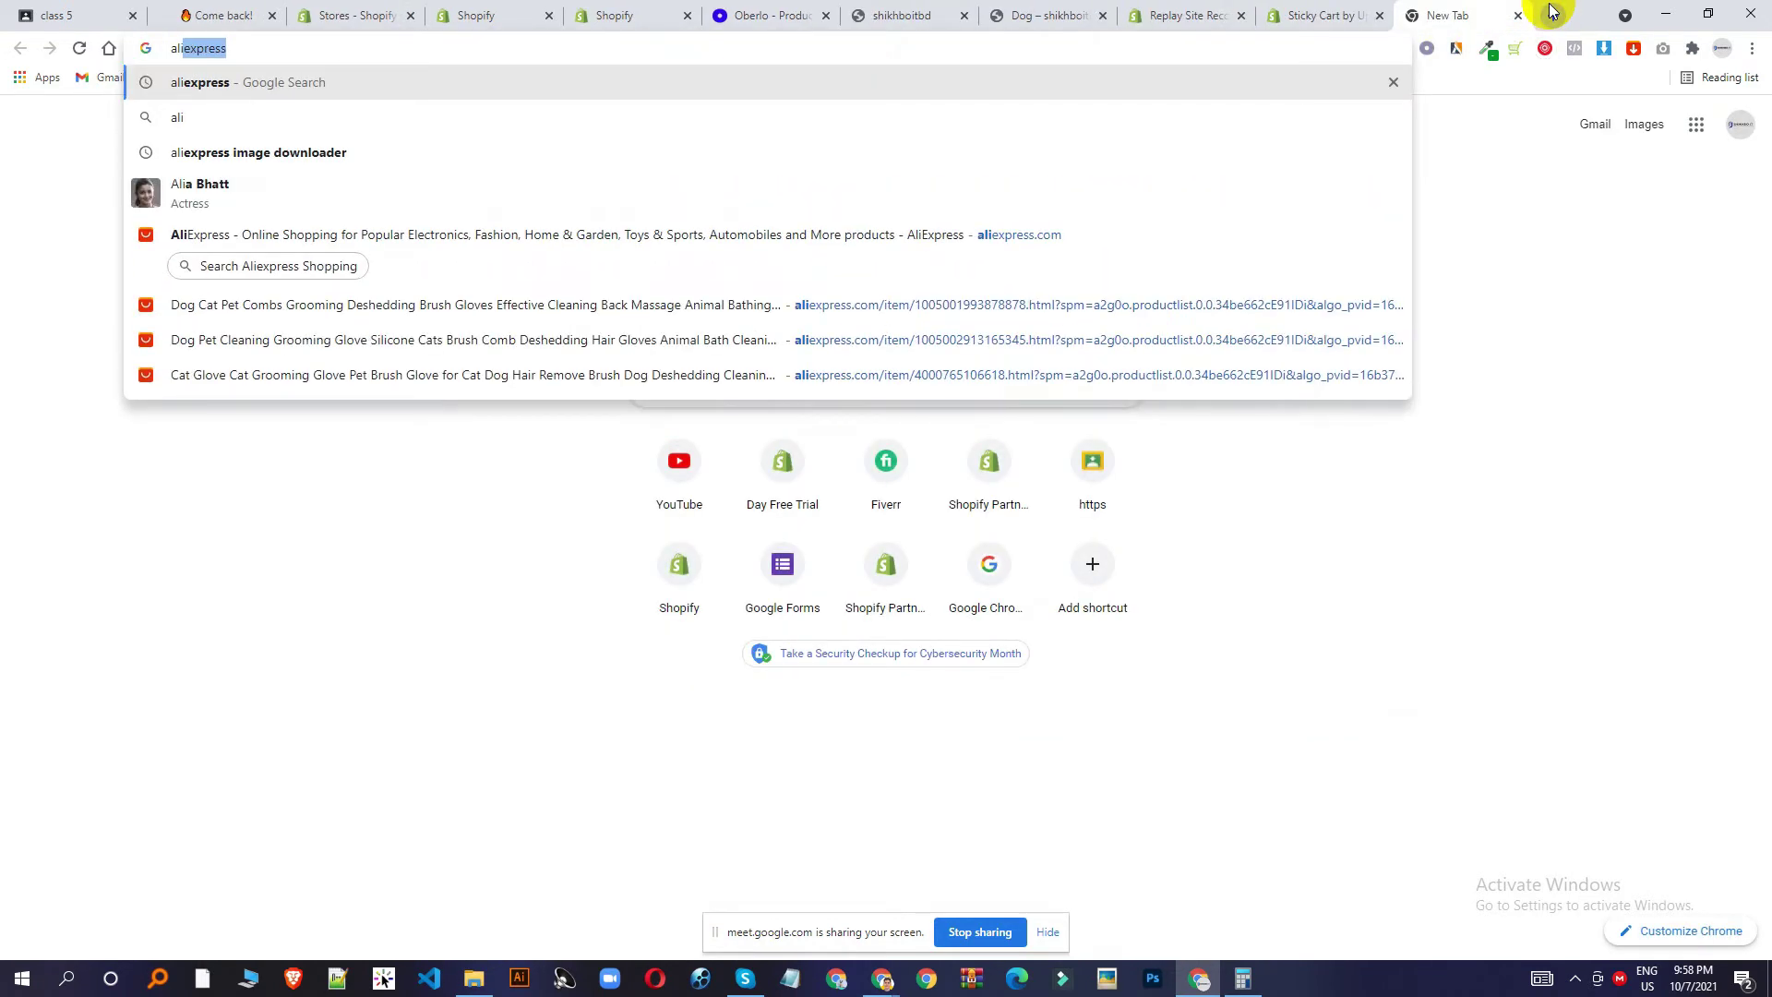
key(Return)
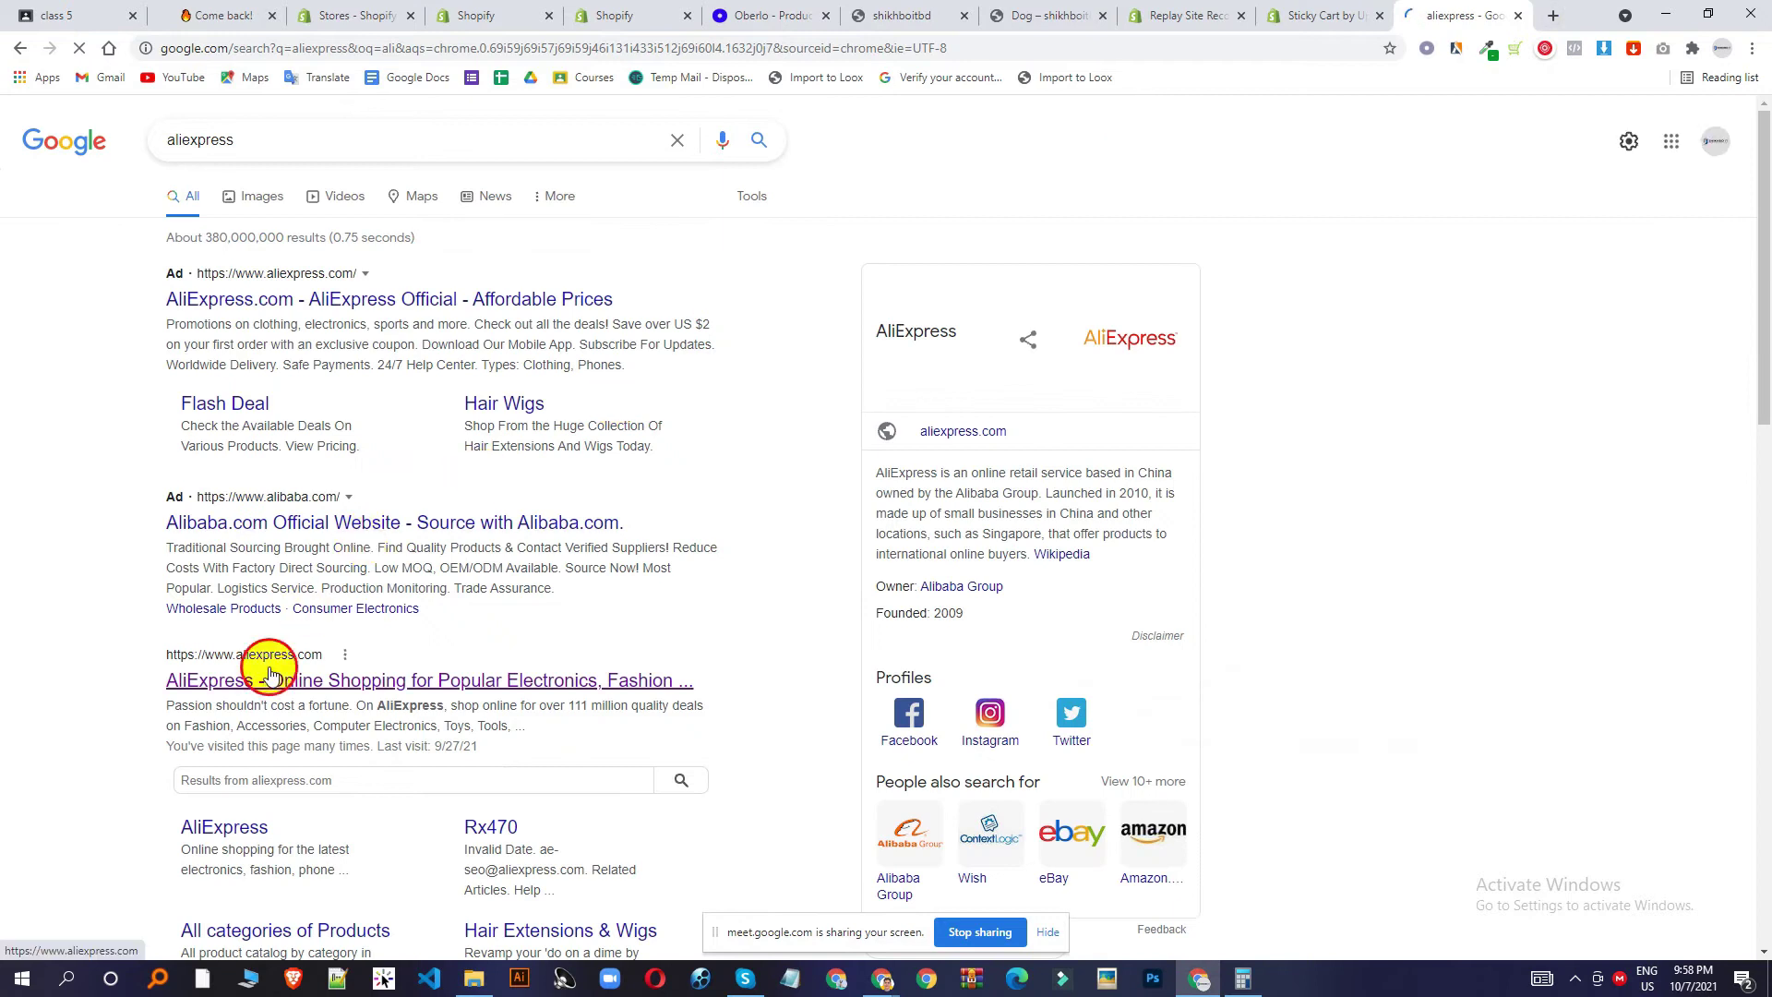
click(269, 676)
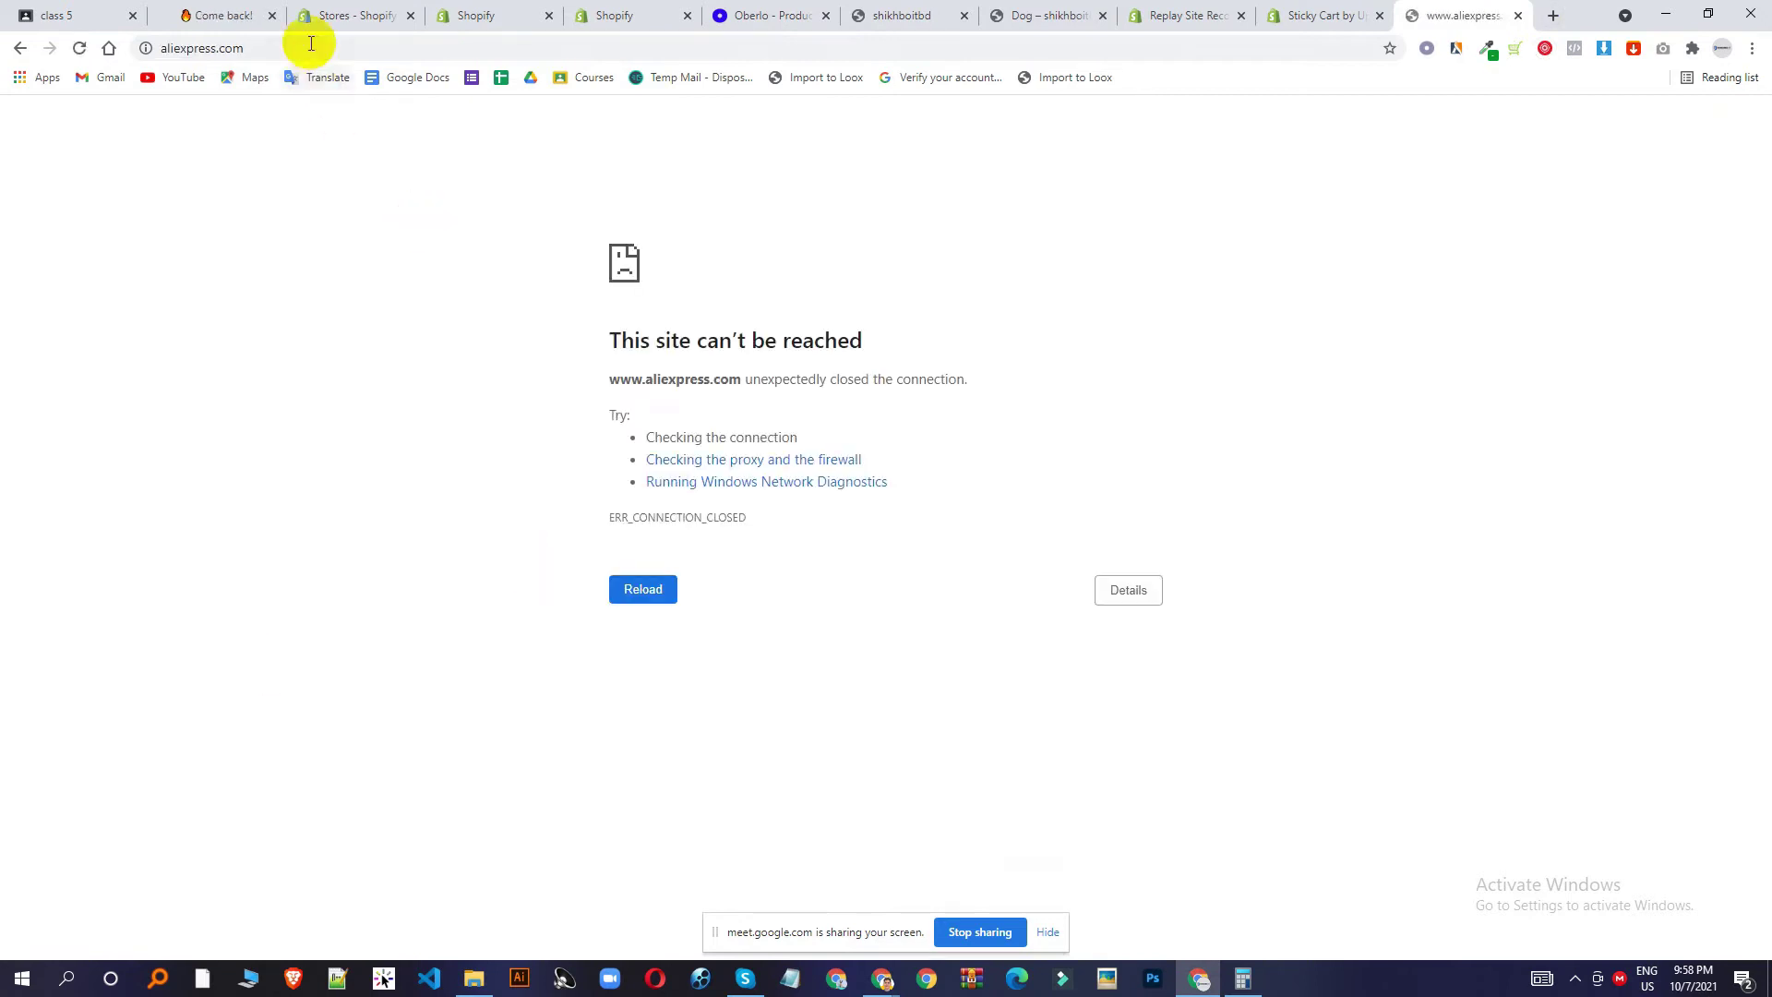
click(312, 47)
key(Return)
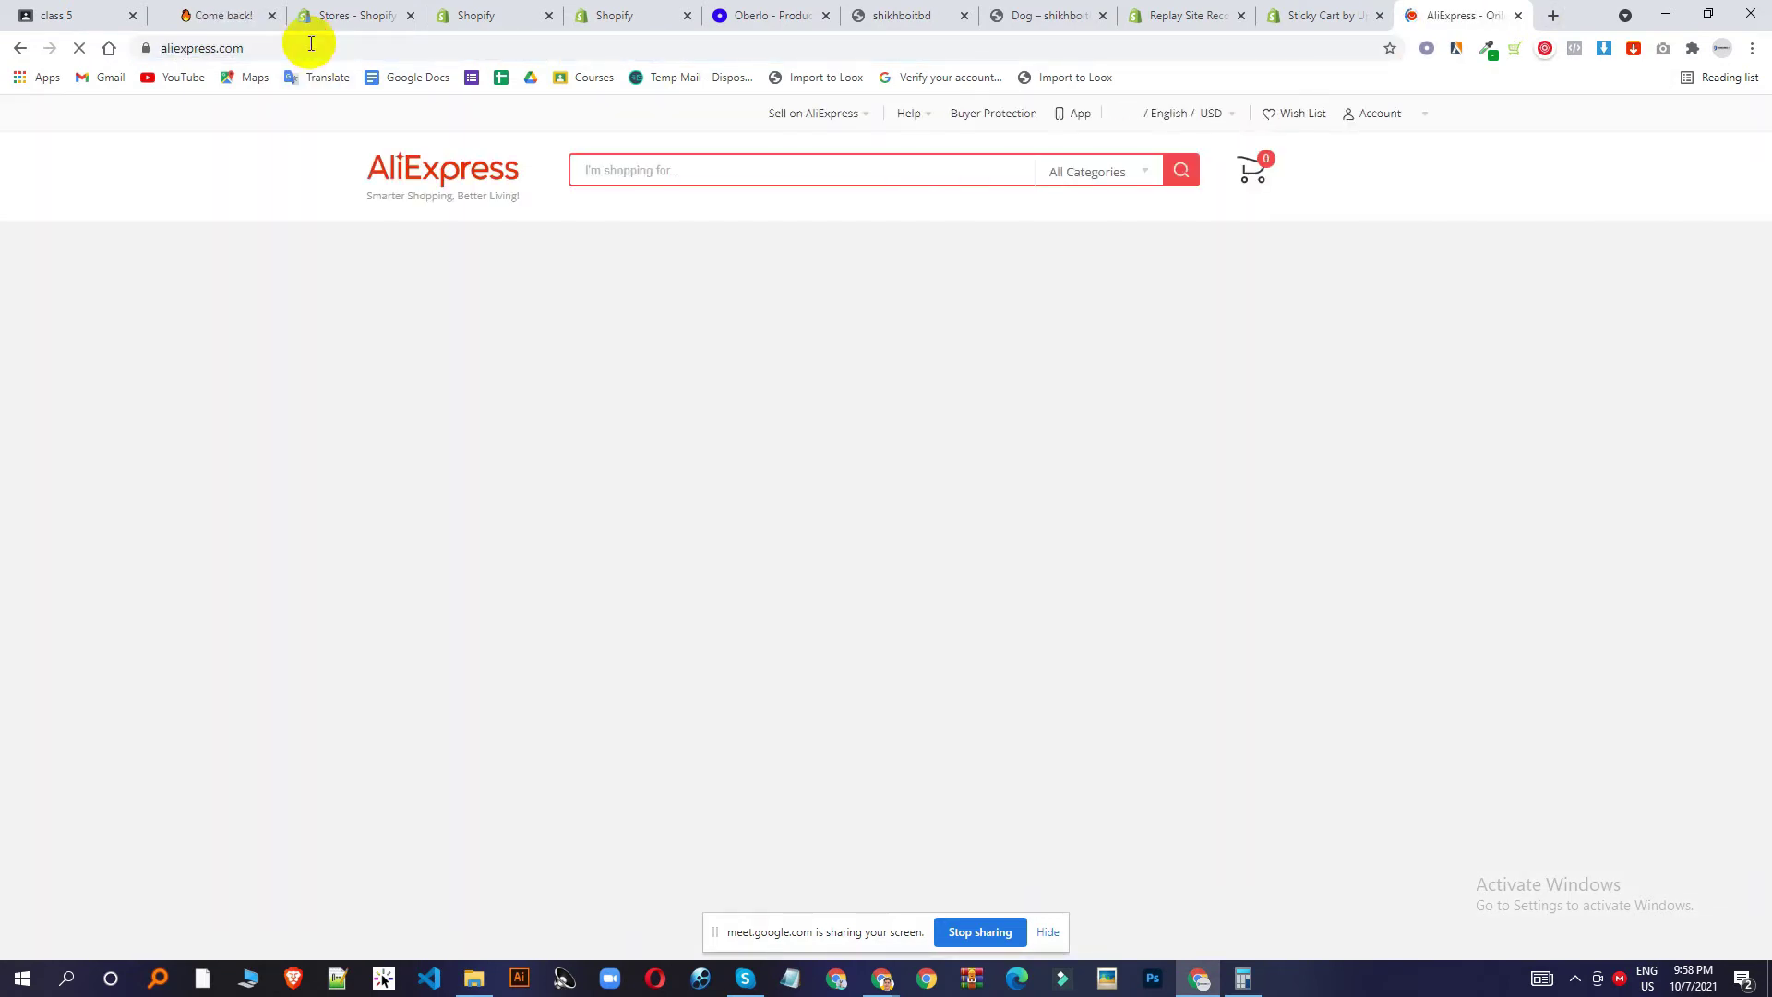
click(591, 166)
text(Hills Science Diet Adult Sensitive Stomach & Skin)
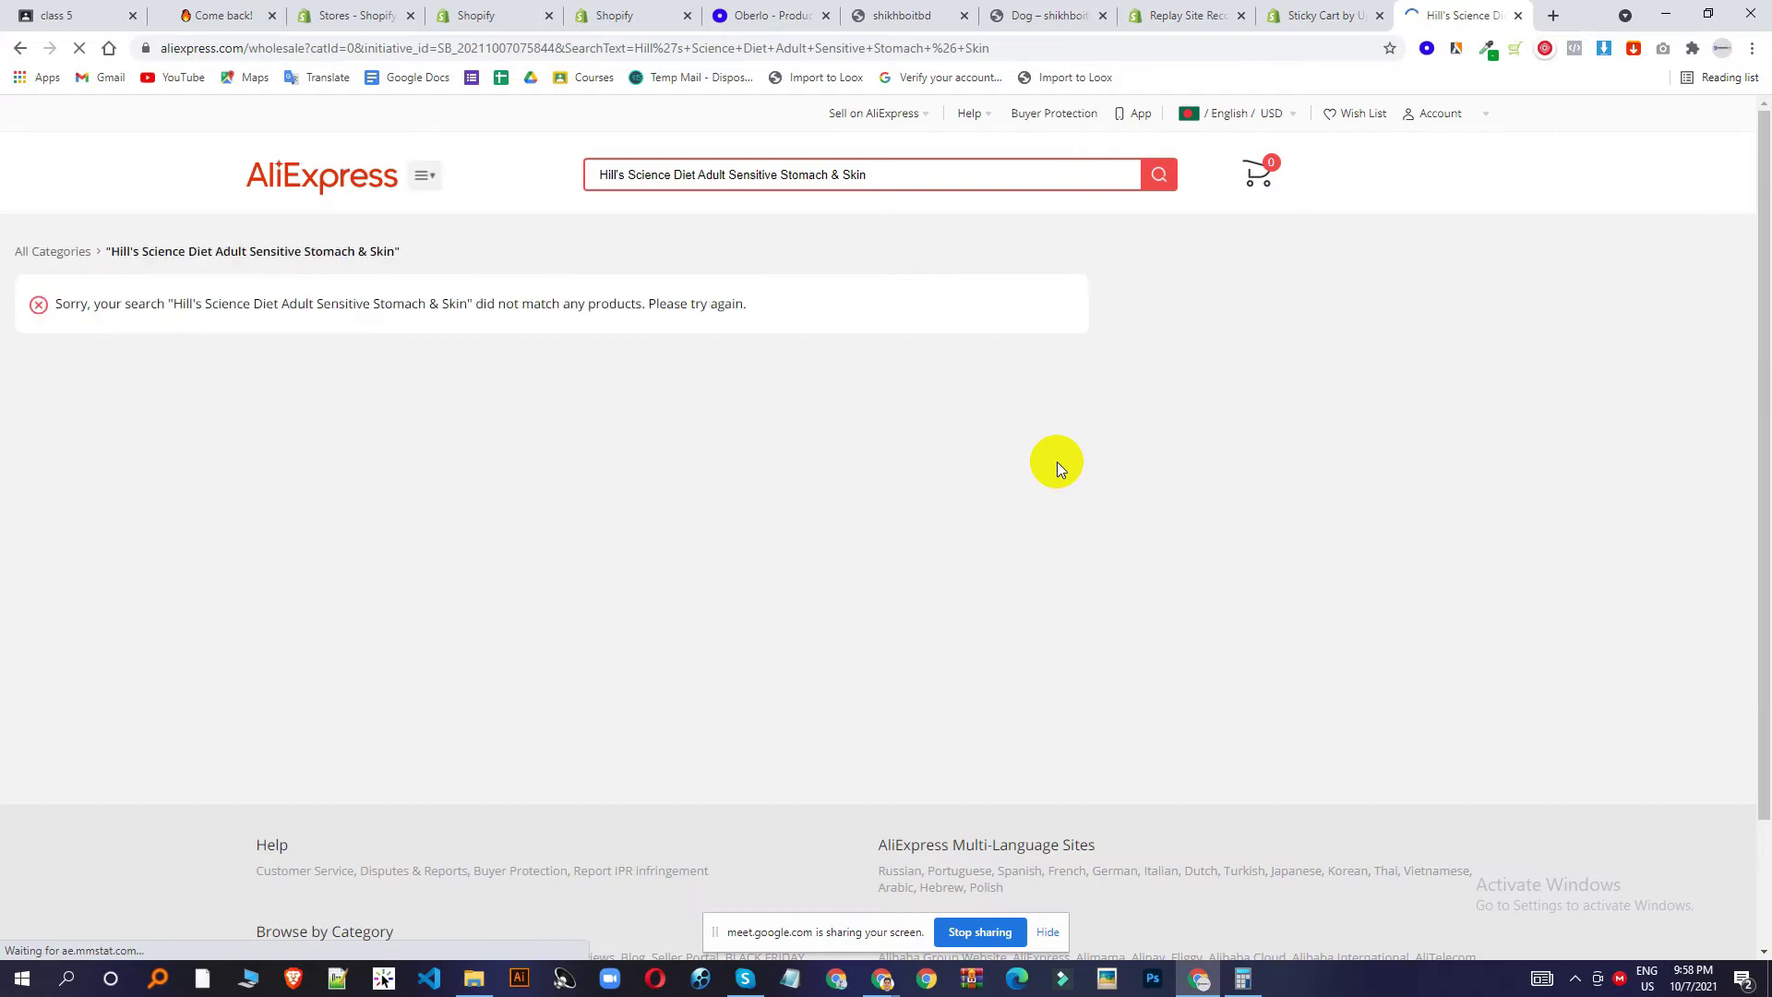
Shorten the AliExpress search to "Stomach & Skin", and search again for "dog Stomach & Skin".
click(817, 177)
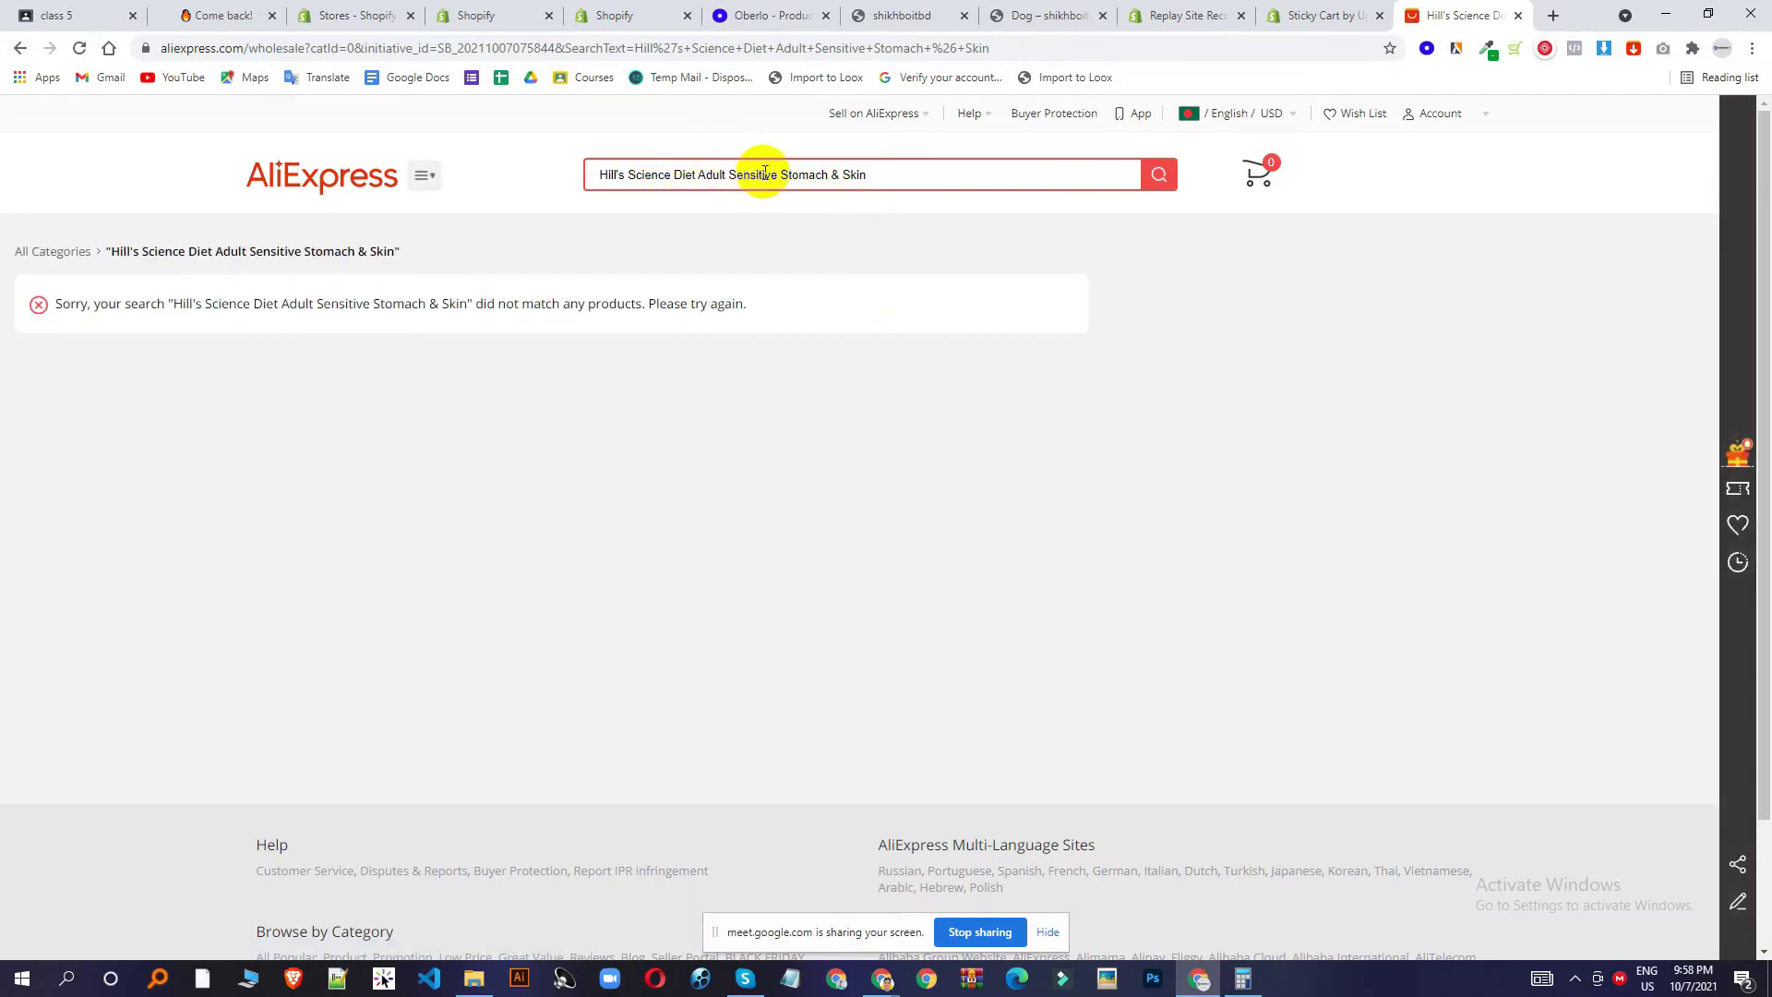
drag(780, 175, 522, 162)
key(BackSpace)
key(Return)
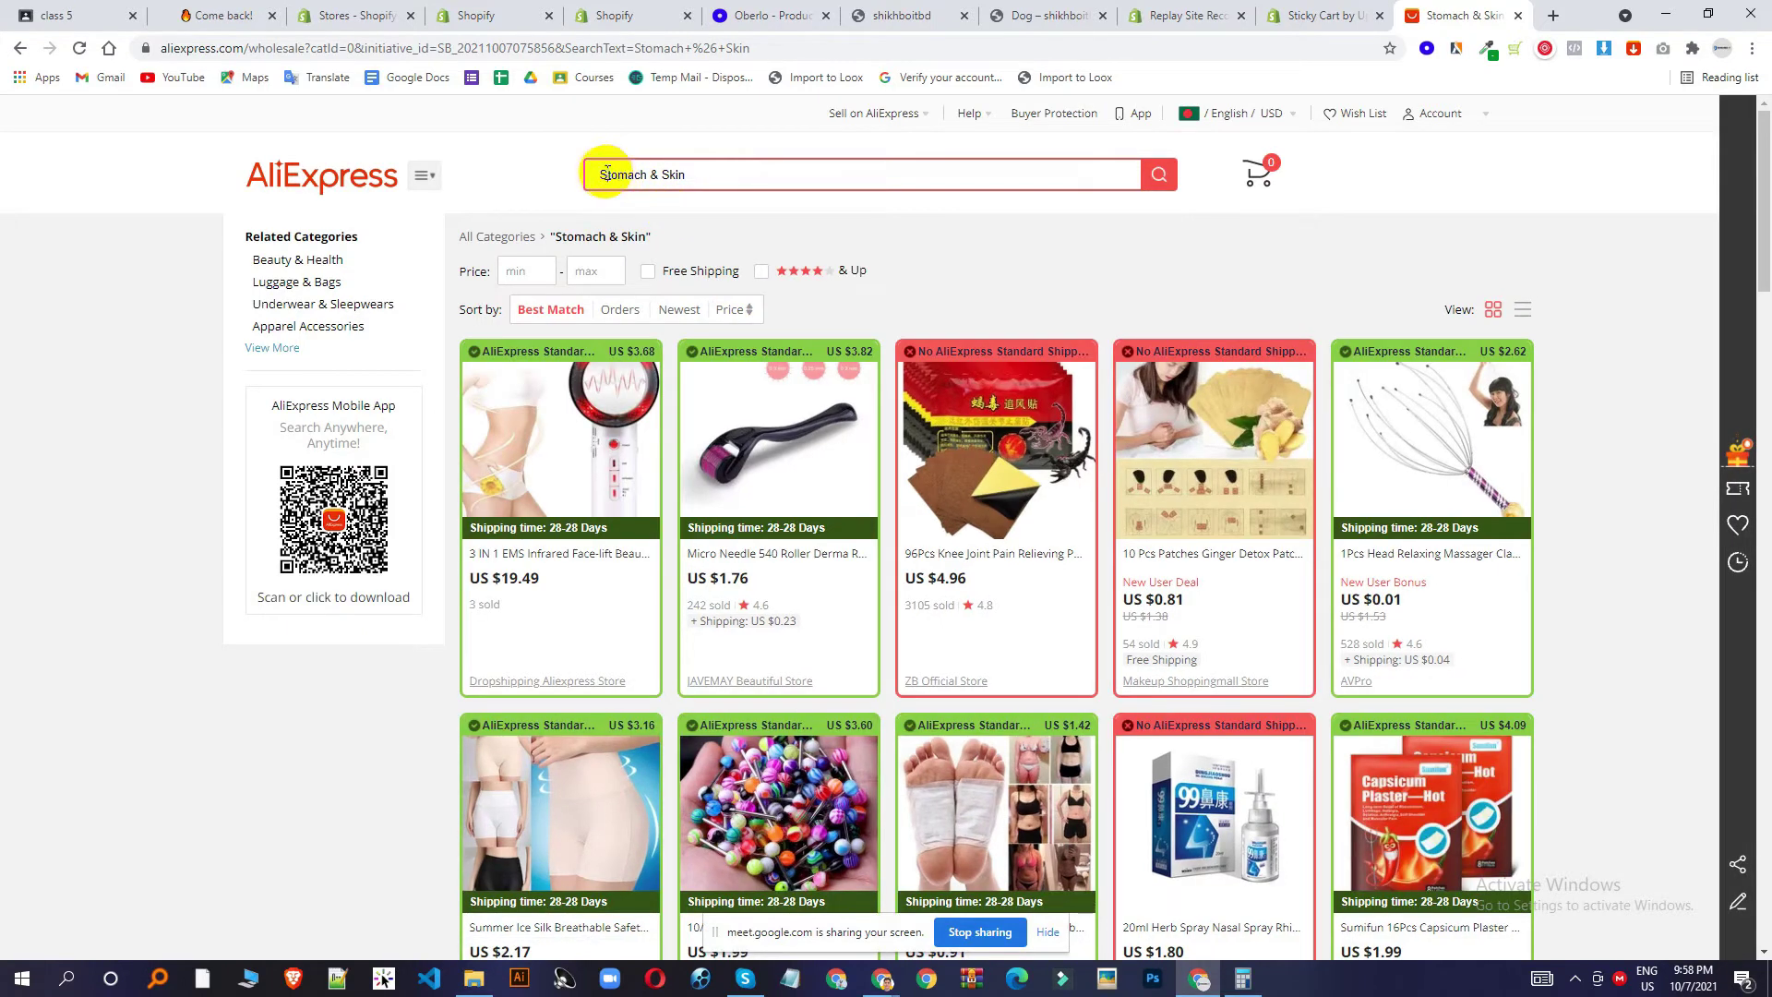
text(Dog)
key(Return)
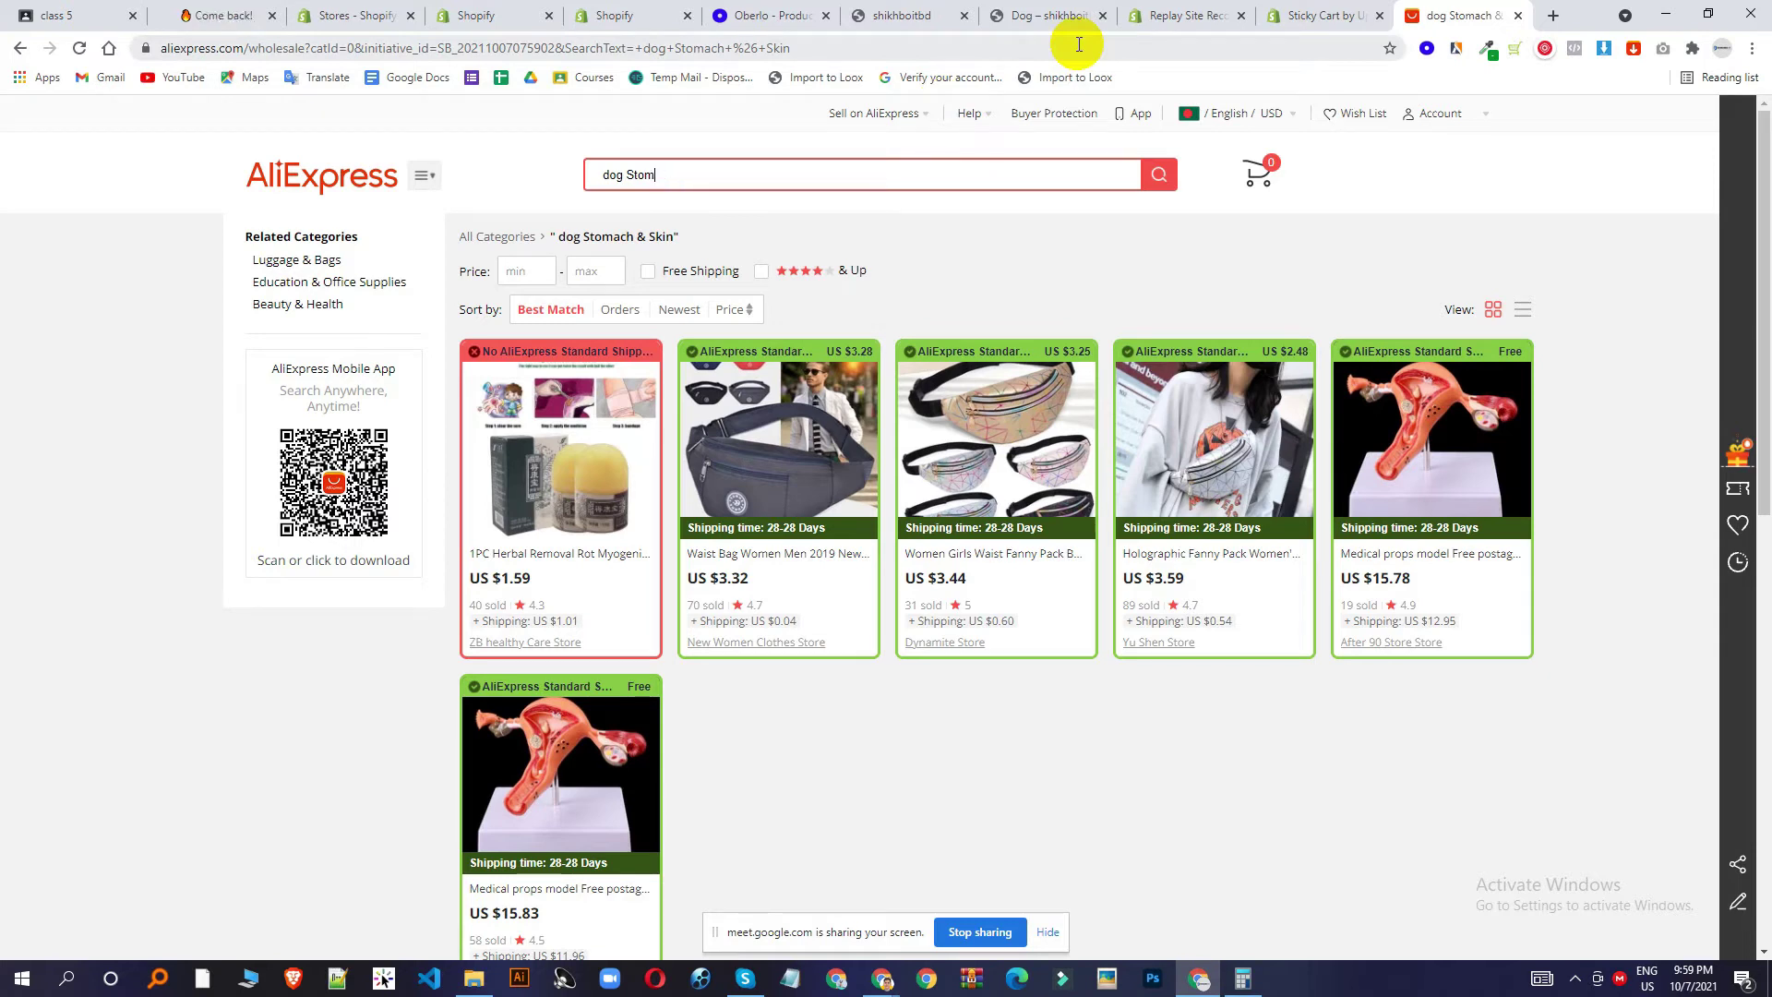
Look through the open app, Oberlo and Shopify pages, and return to the storefront's featured product.
key(BackSpace)
mouse_move(967, 112)
click(1099, 15)
click(1163, 15)
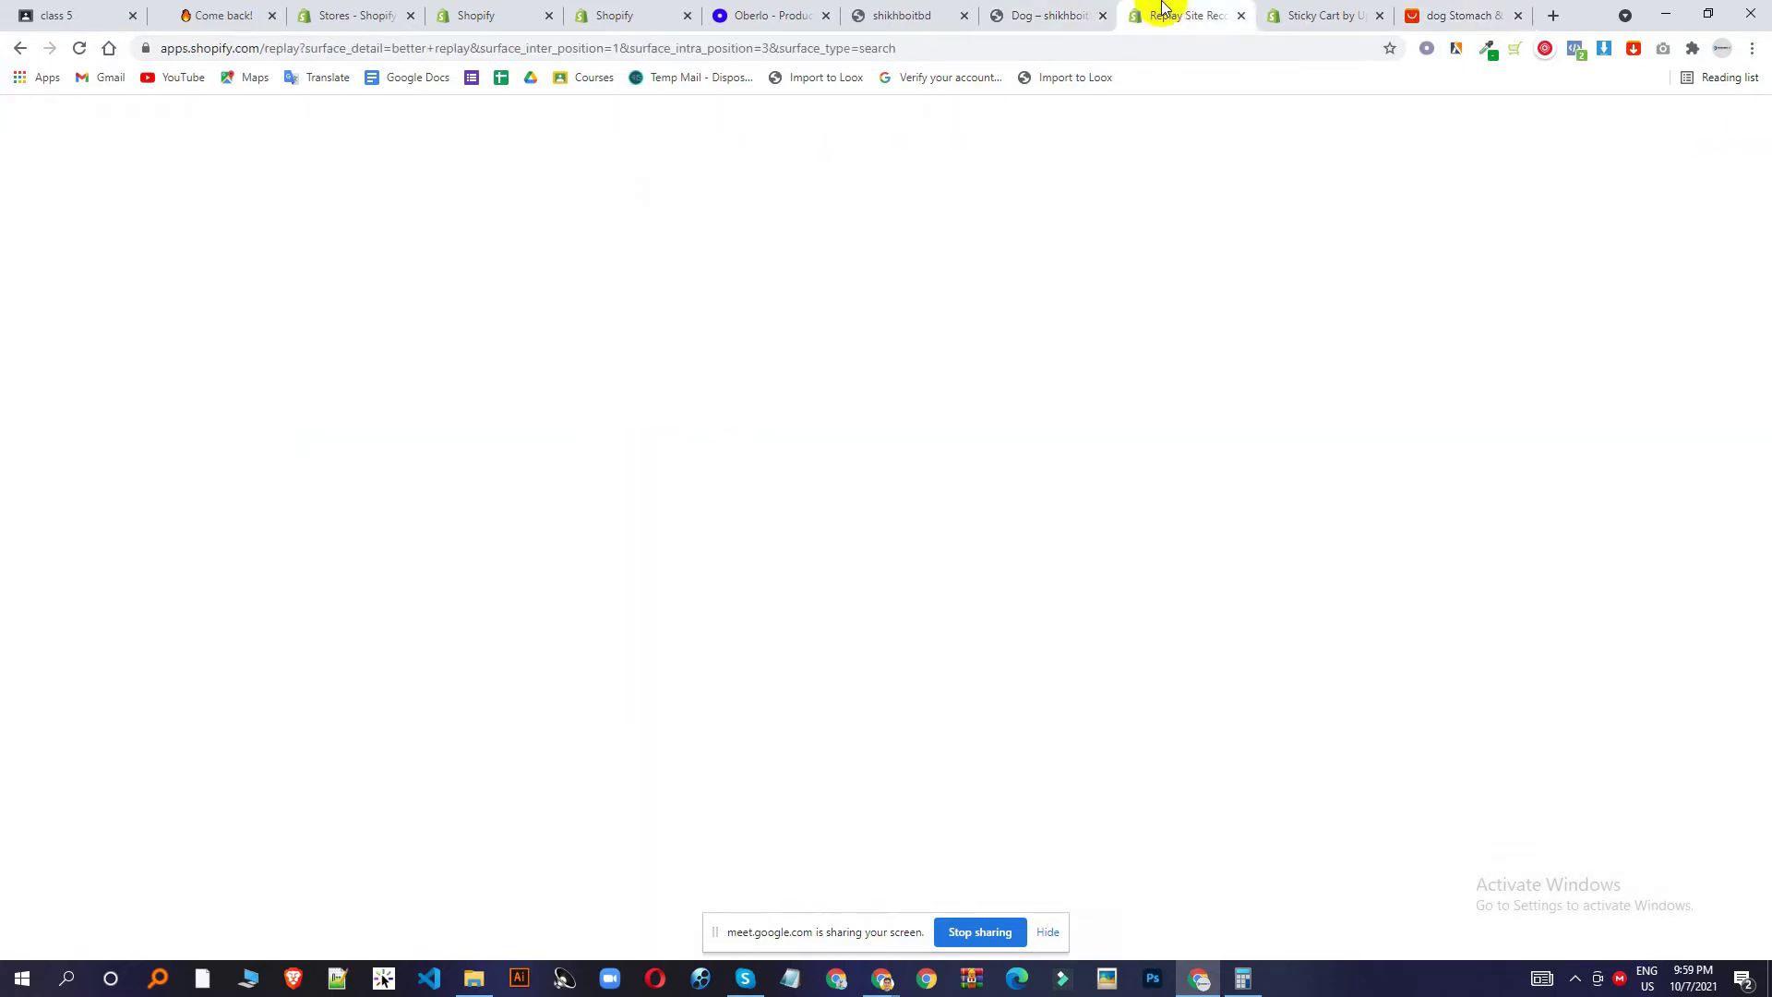
click(770, 14)
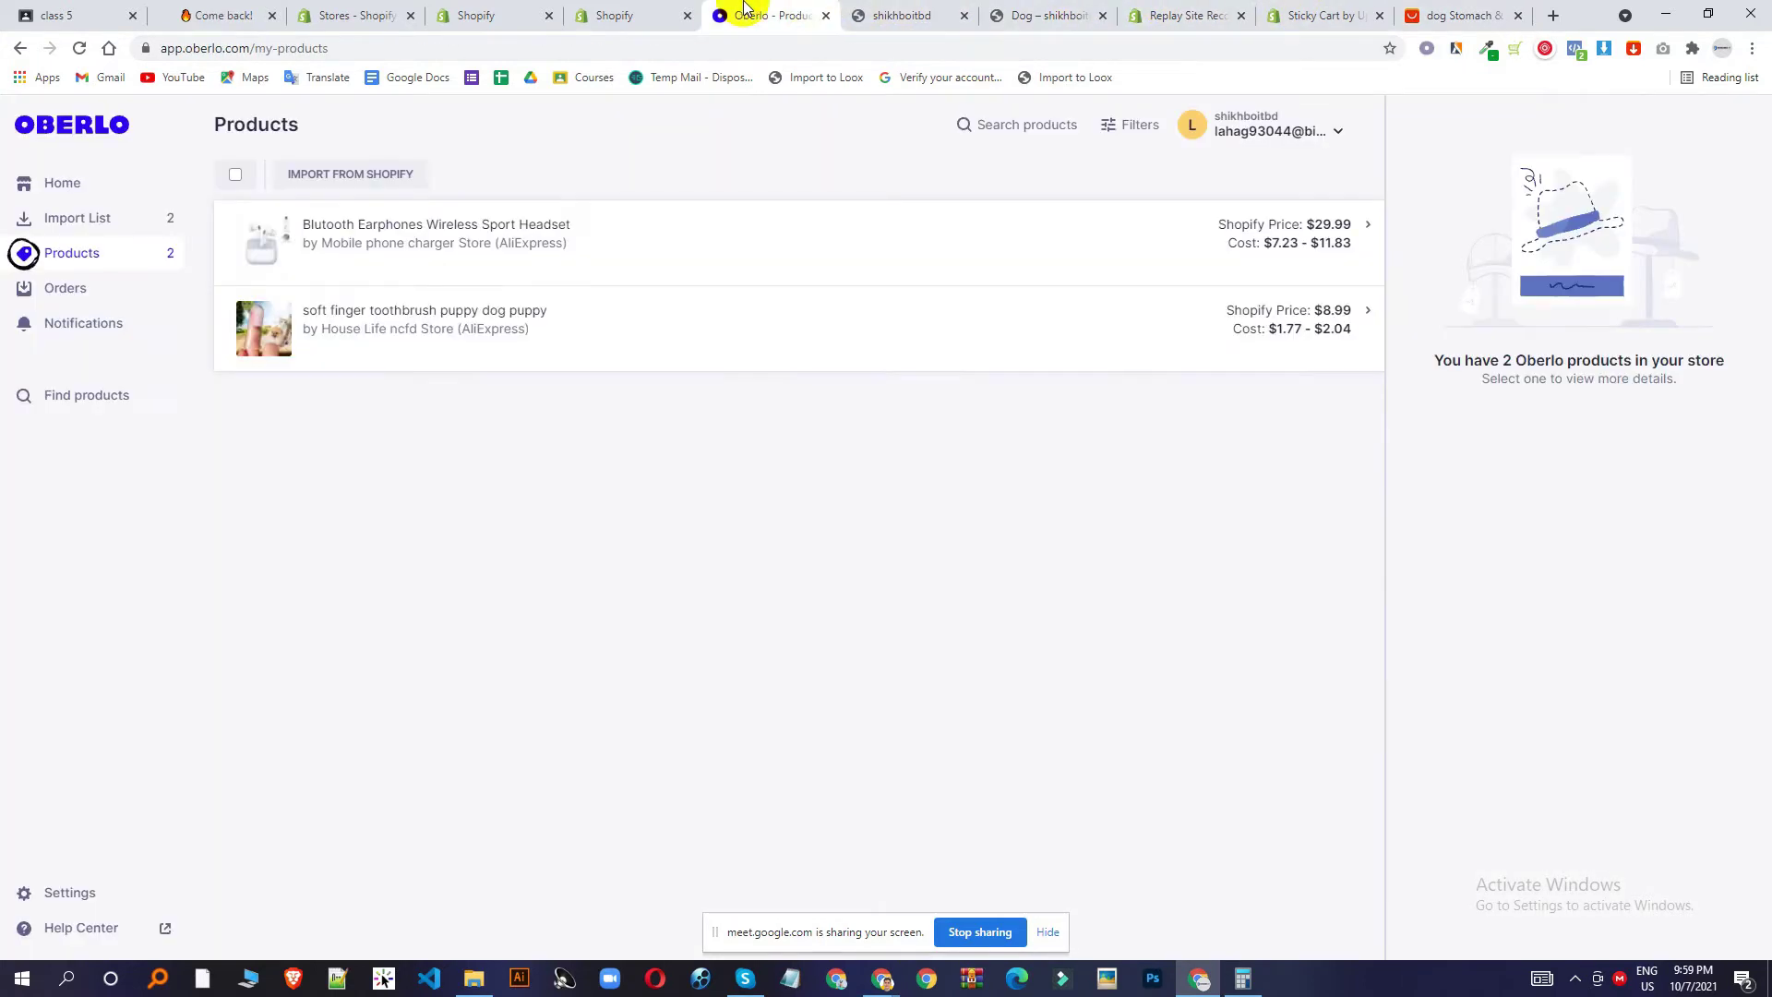
click(650, 11)
click(534, 9)
click(369, 9)
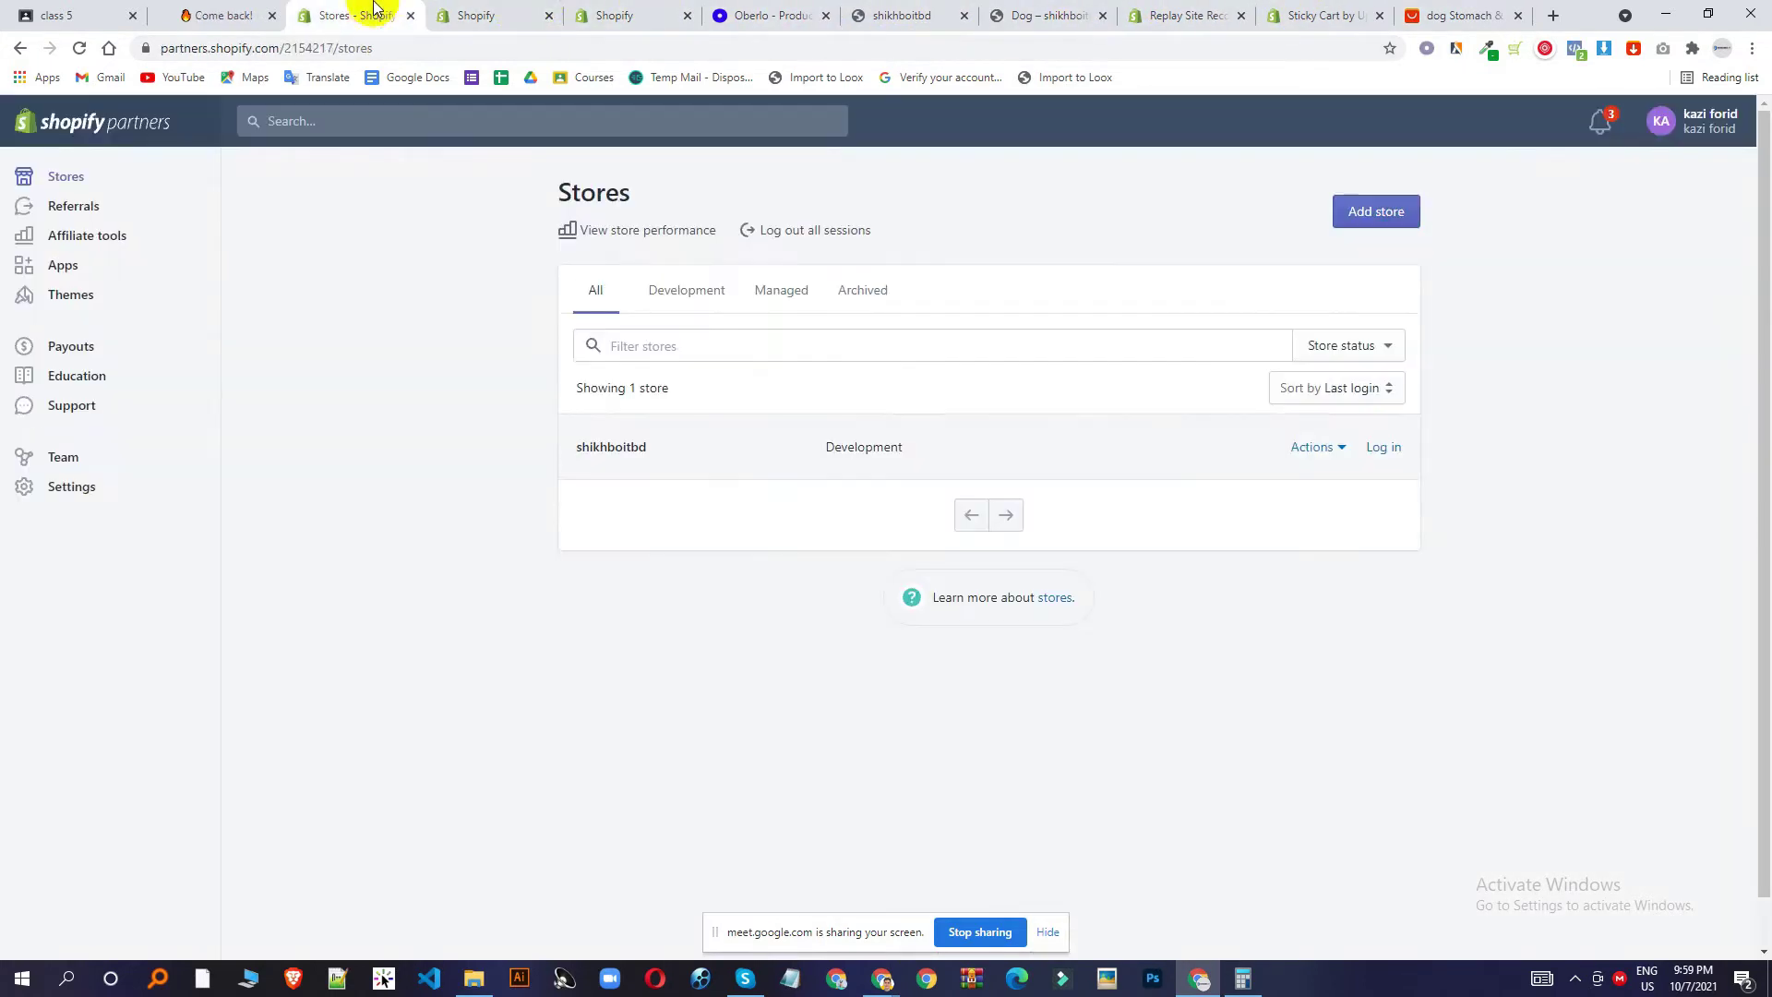
click(581, 13)
click(923, 15)
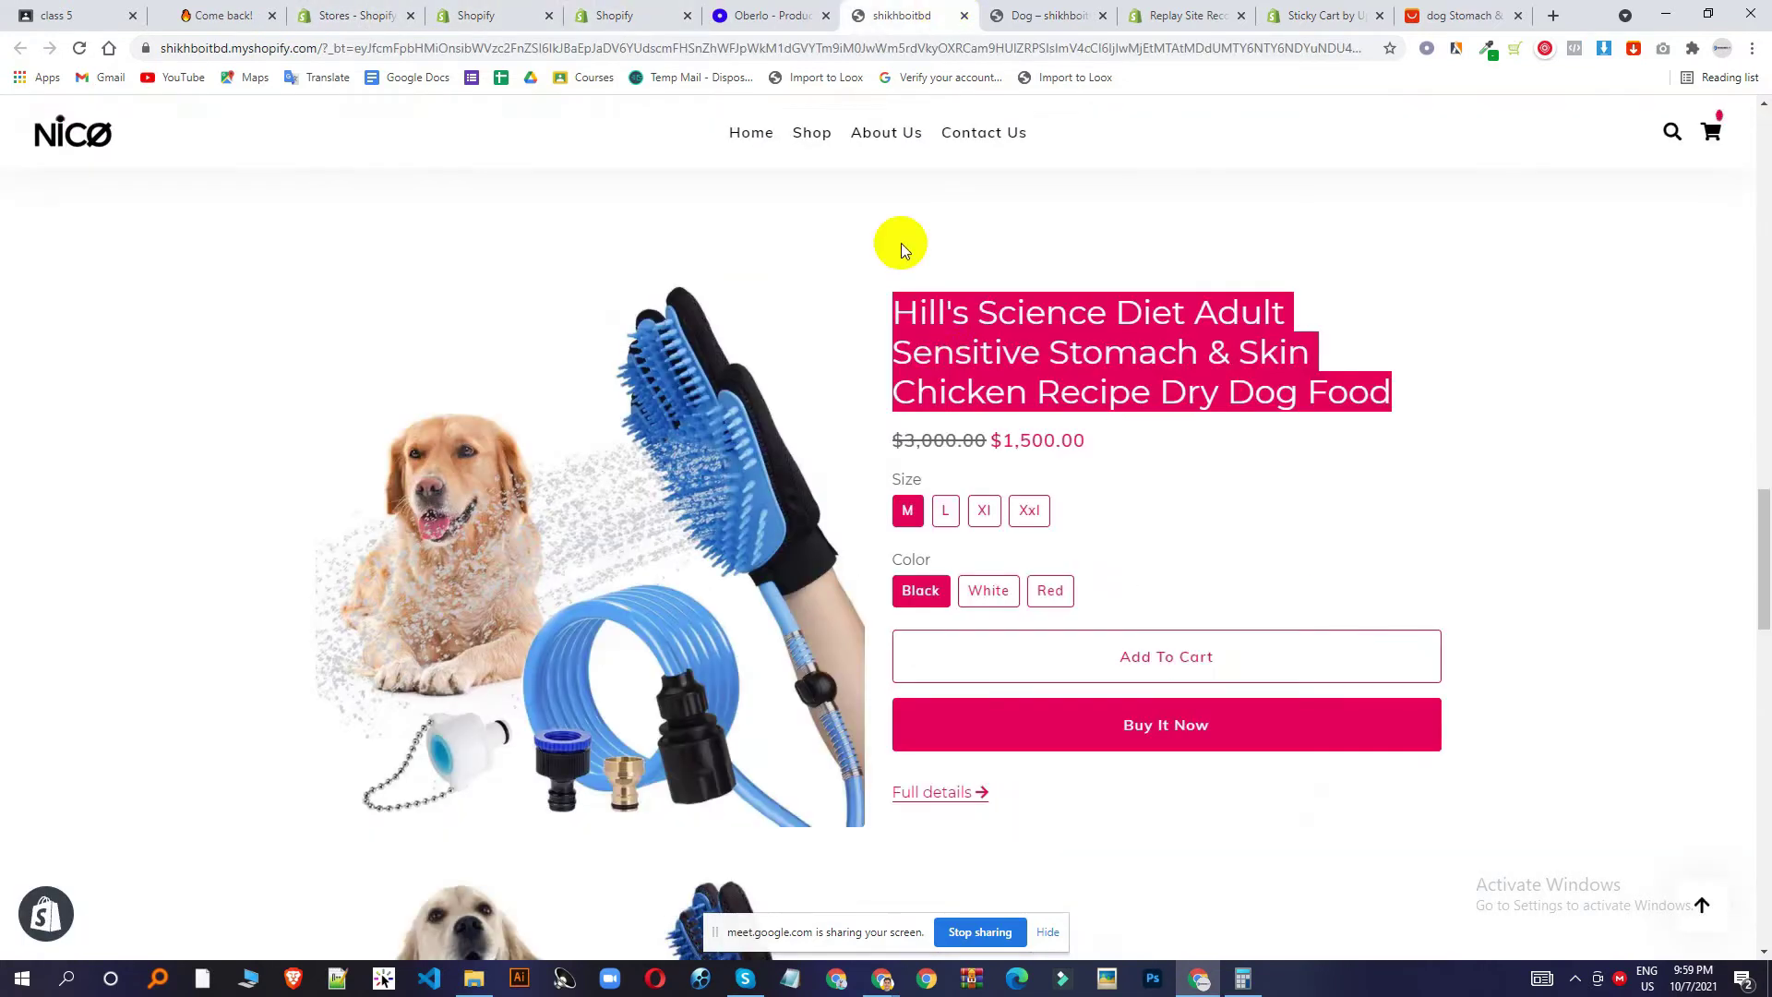
Run a Google image search on the featured product's dog-washing glove picture.
right_click(602, 467)
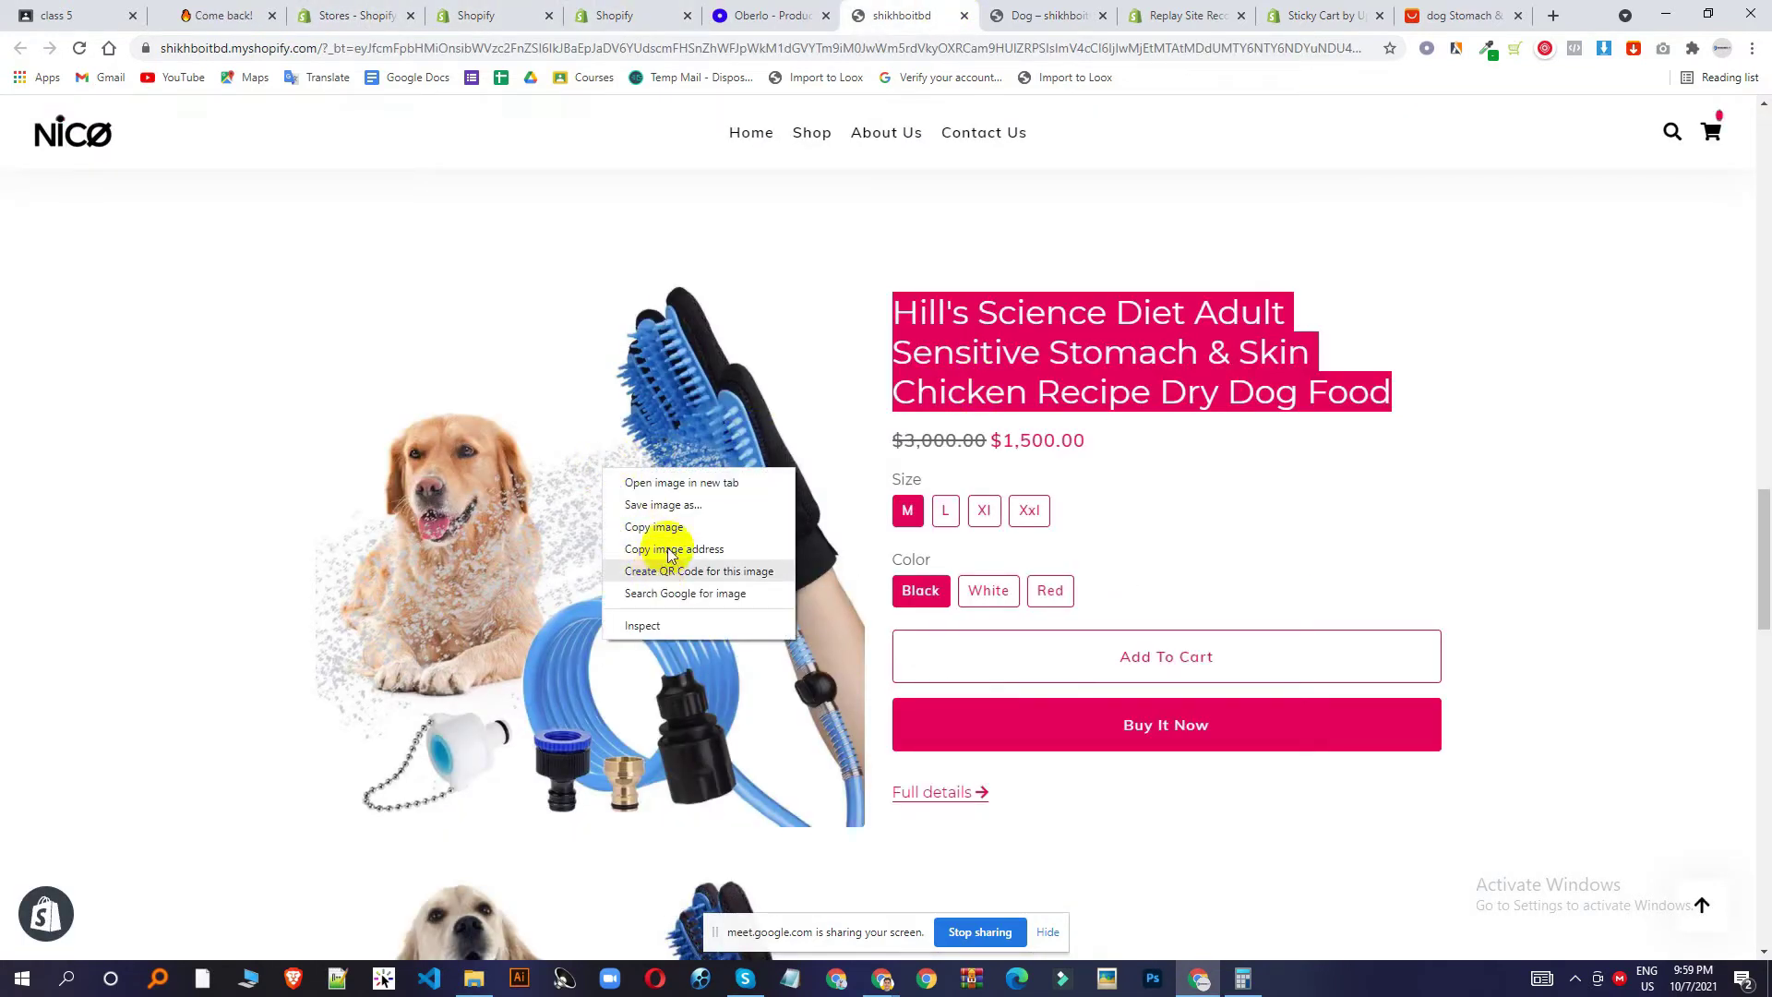
click(679, 548)
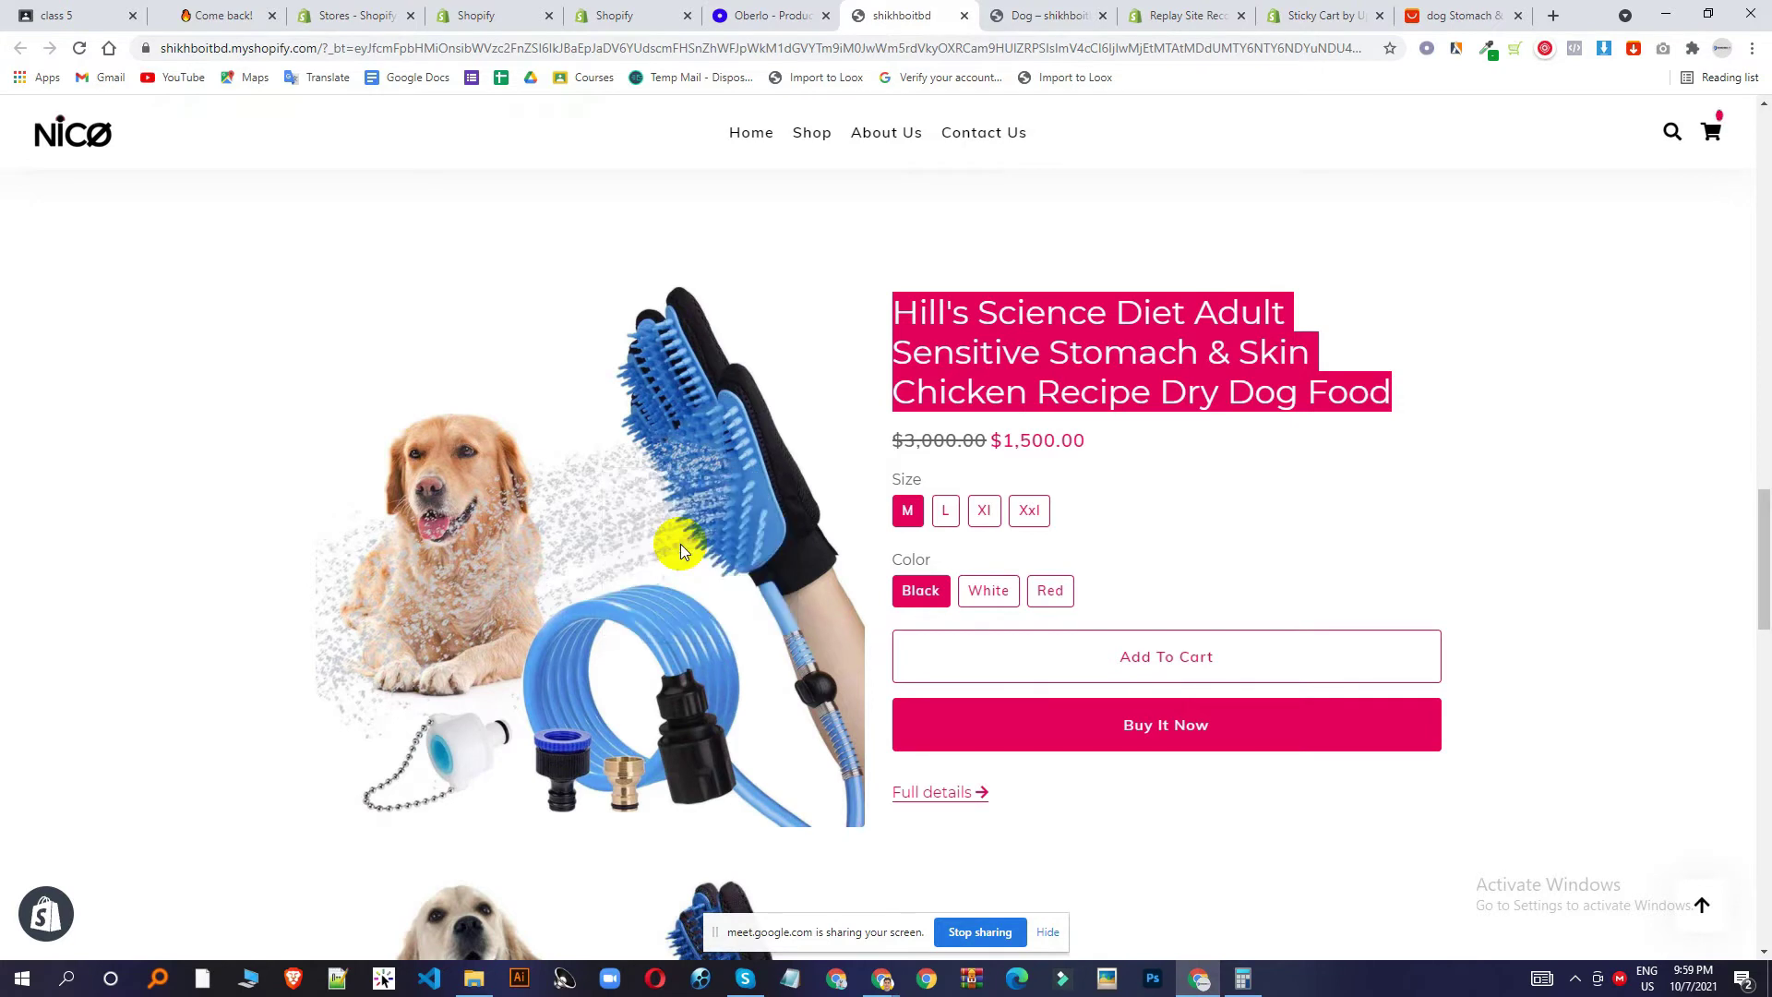
right_click(670, 454)
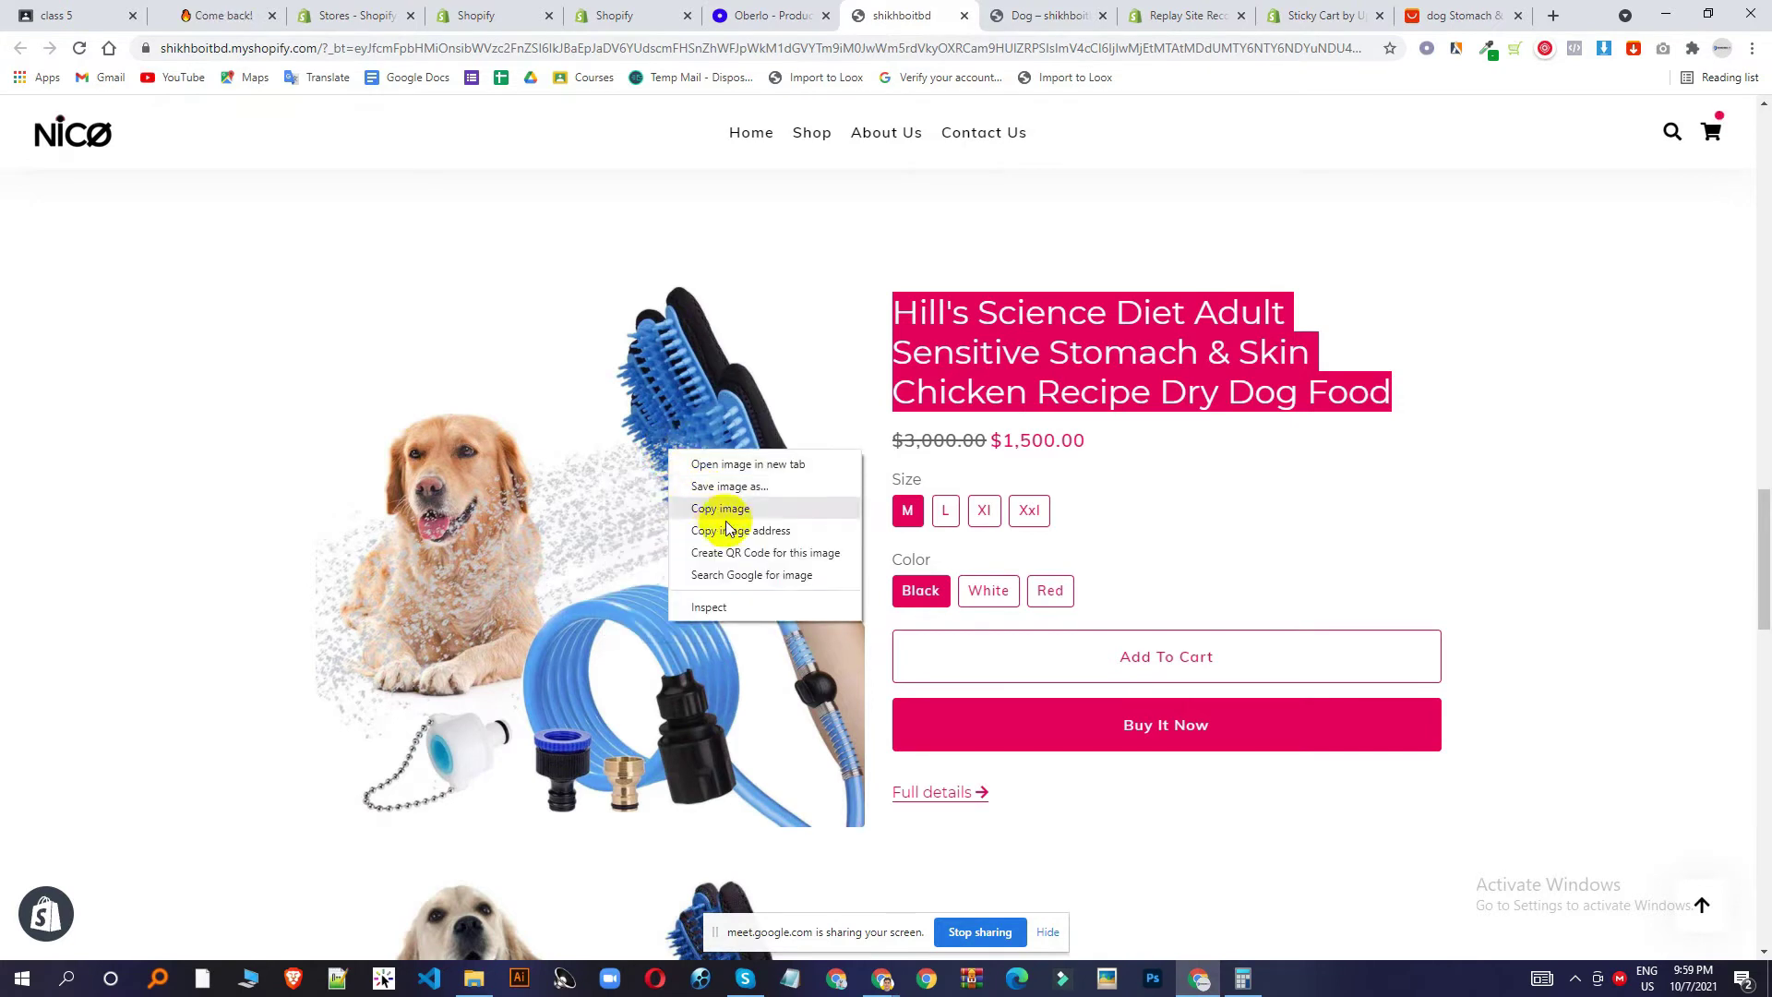
click(749, 575)
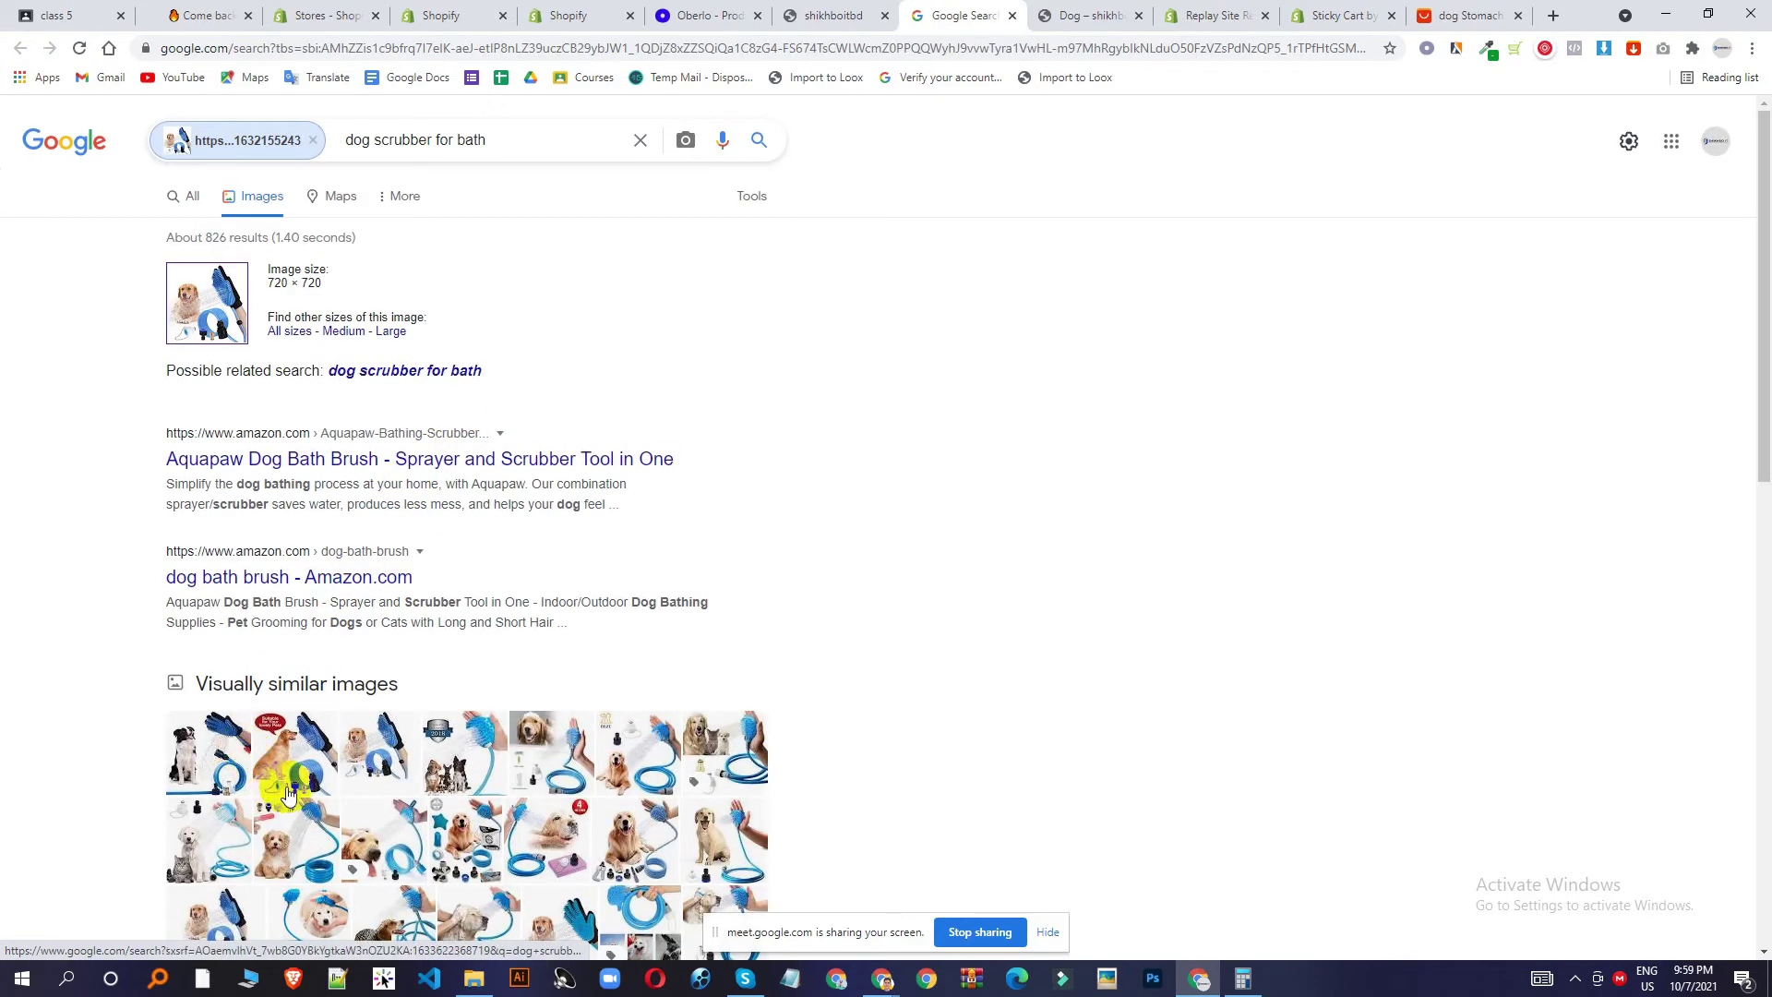
Open the visually similar image of the dog-washing glove and copy its title, "Pin on Dogs Grooming".
click(296, 785)
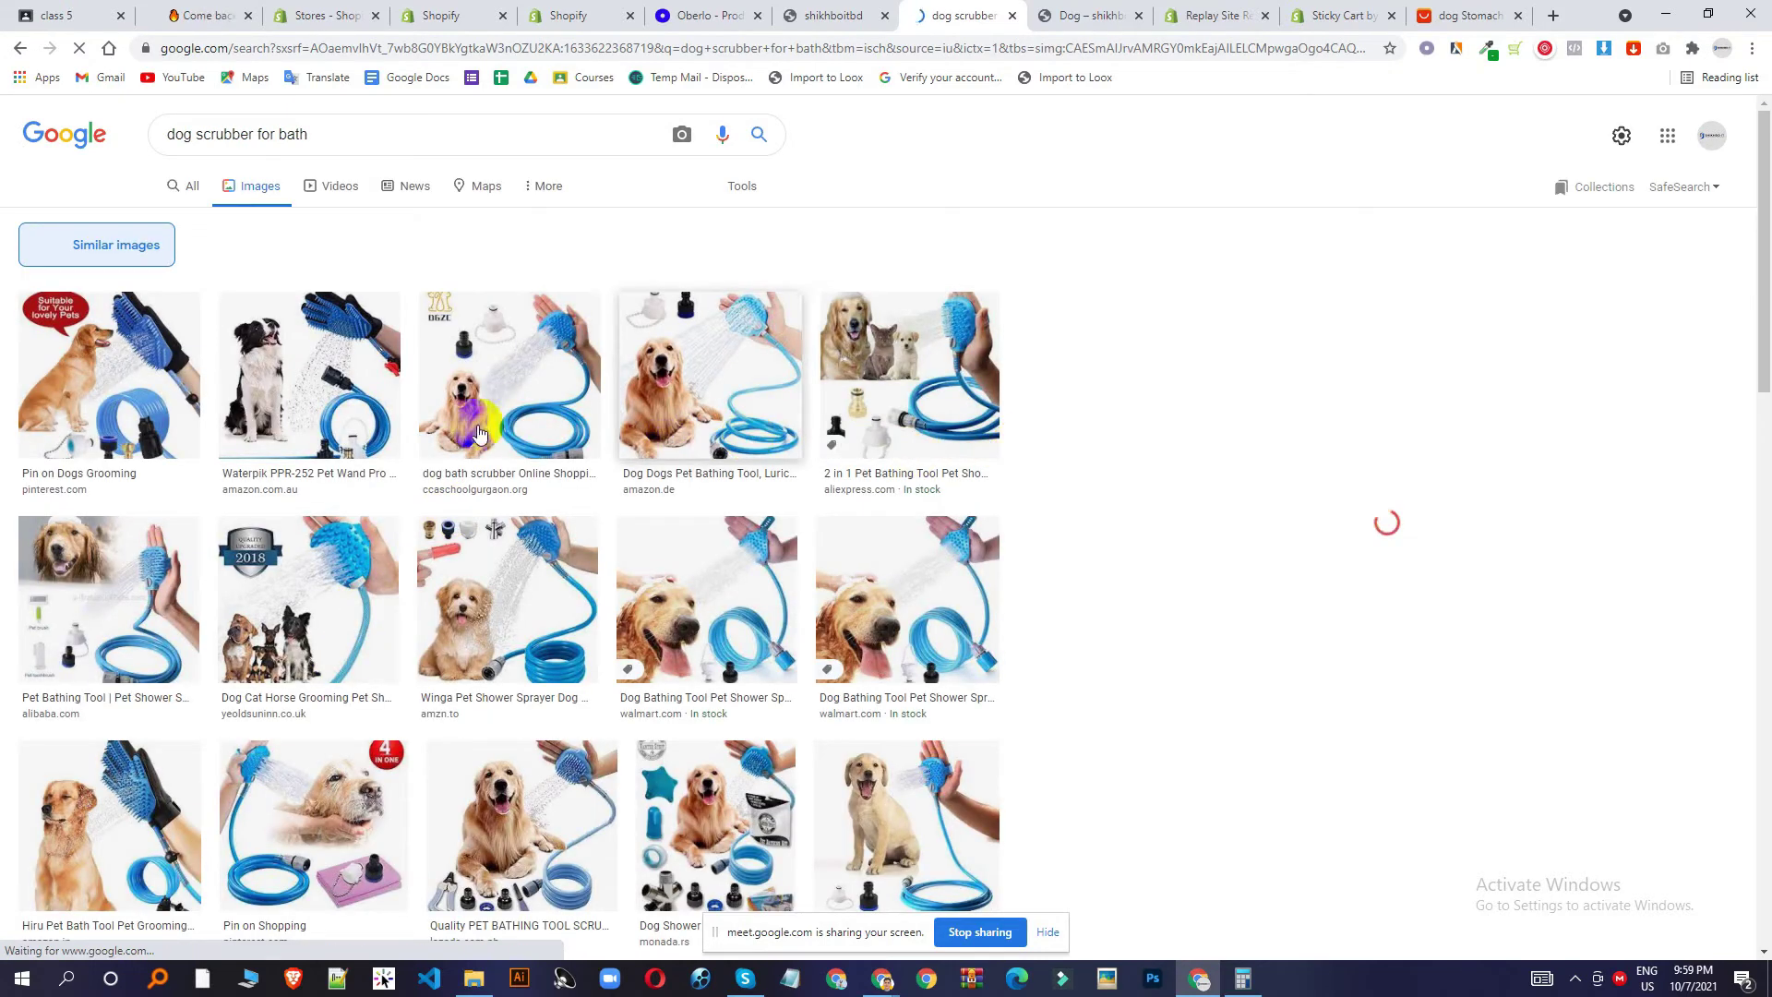
scroll(1422, 784, down, 2)
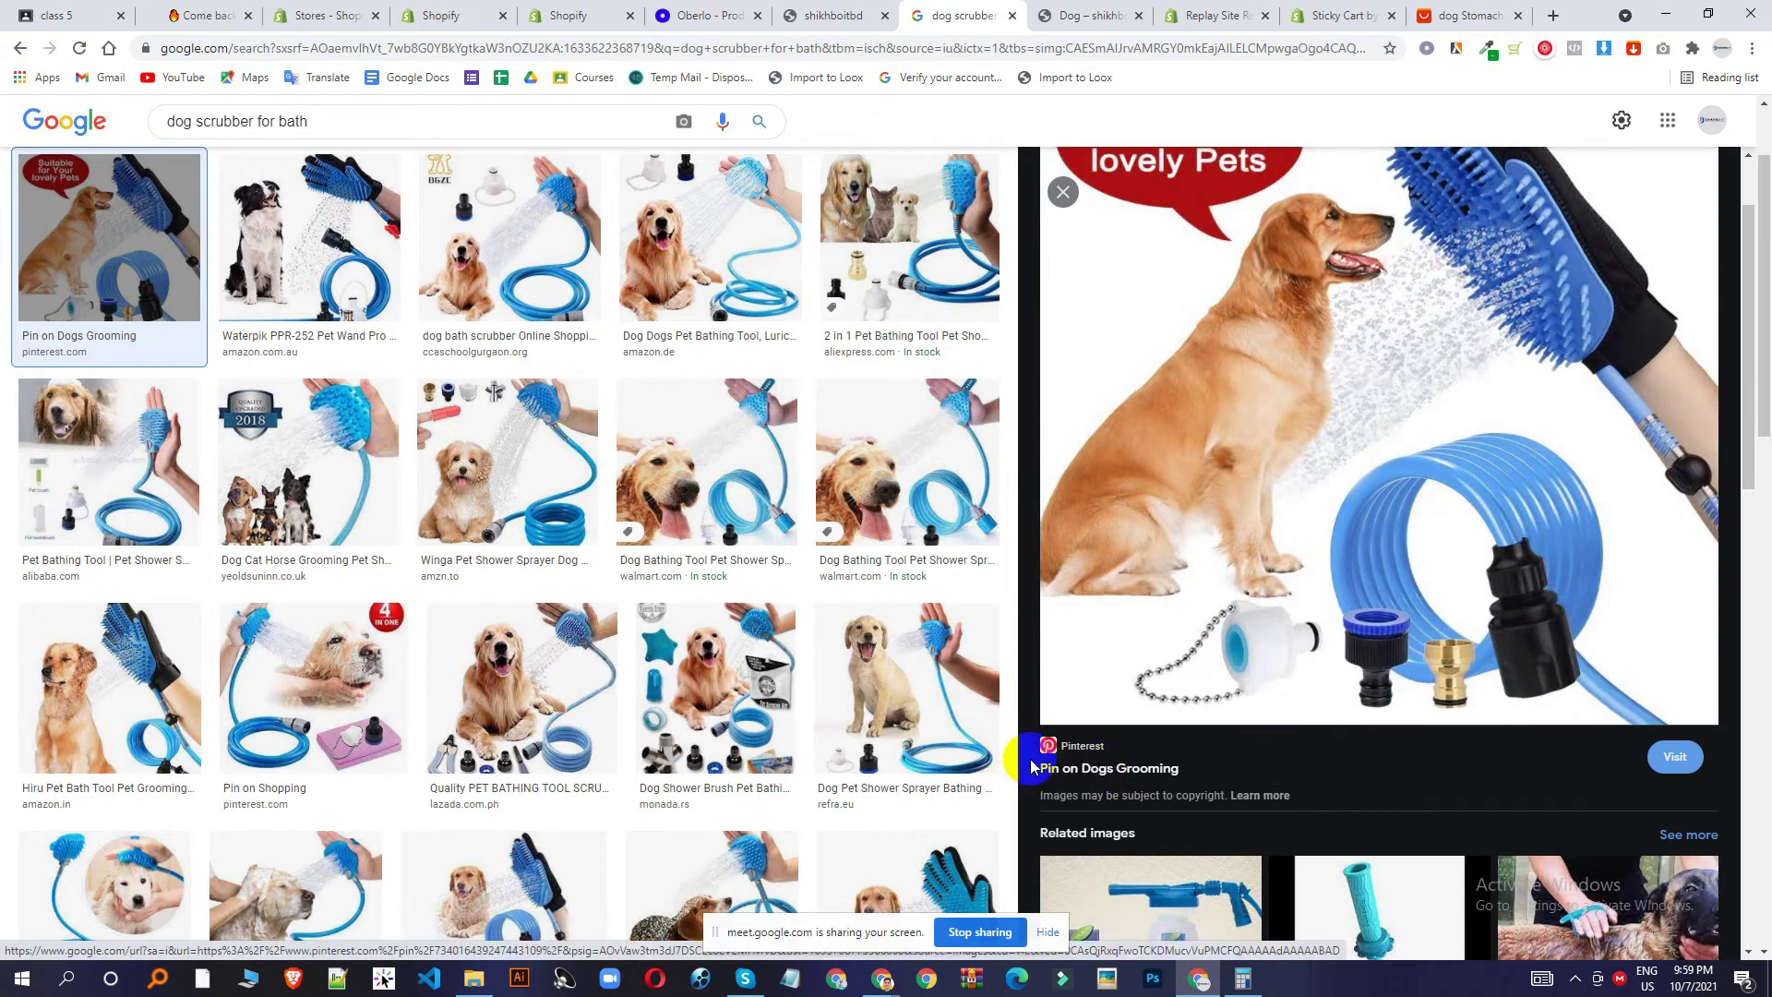
drag(1033, 766, 1182, 768)
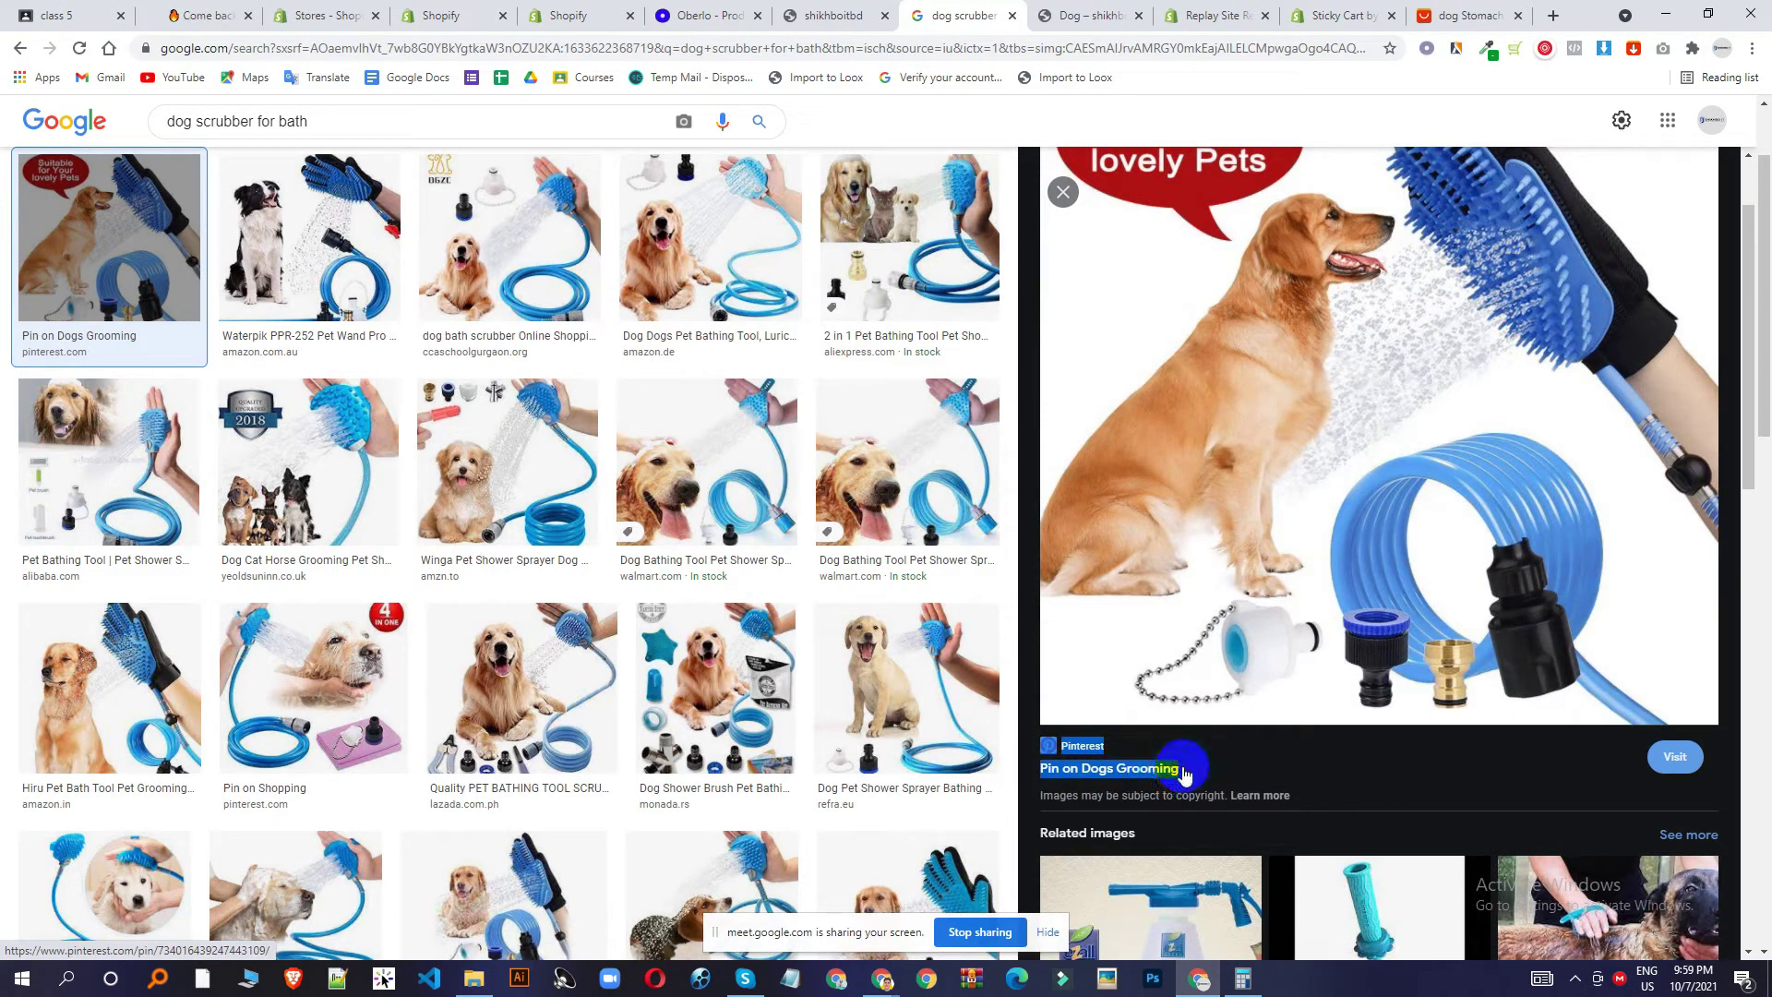
Replace the AliExpress search text with the copied title, remove "Pinterest", and search for "Pin on Dogs Grooming".
click(1457, 15)
key(ctrl+a)
key(ctrl+v)
mouse_move(427, 156)
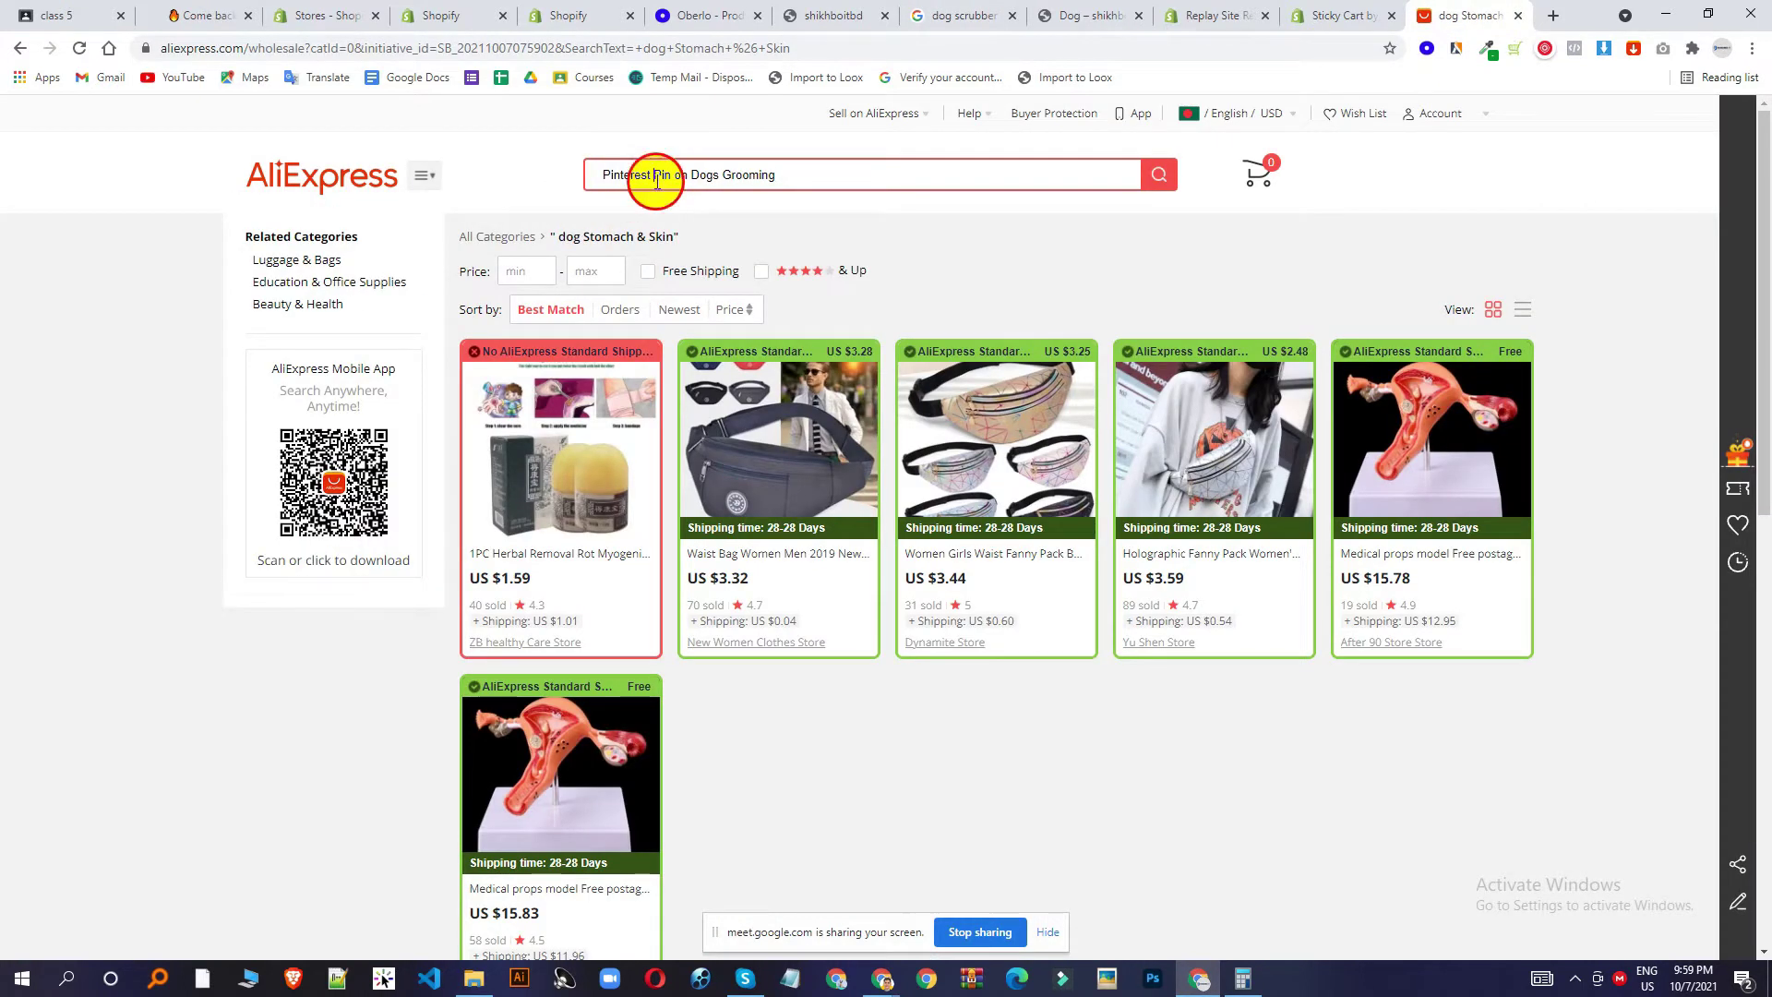
drag(657, 178, 85, 155)
key(BackSpace)
key(Return)
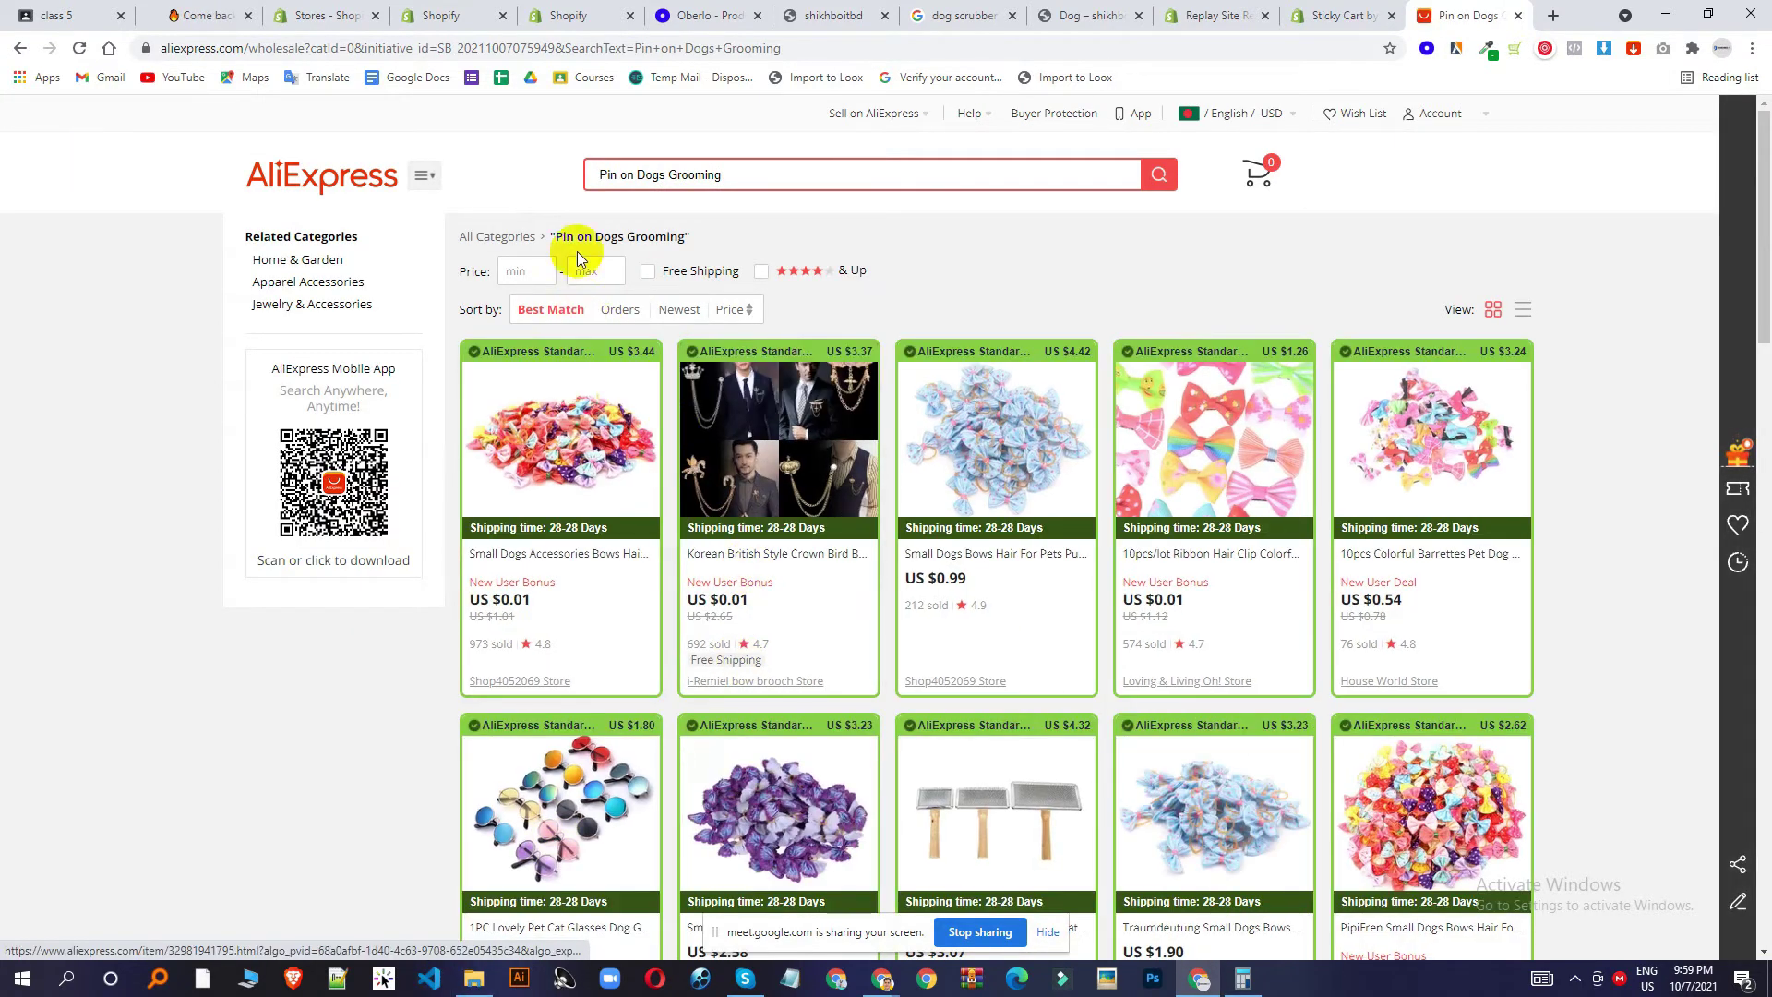
Search AliExpress for "Dogs Grooming" and open the cat grooming glove listing from AYX pets products Store.
drag(635, 173, 347, 176)
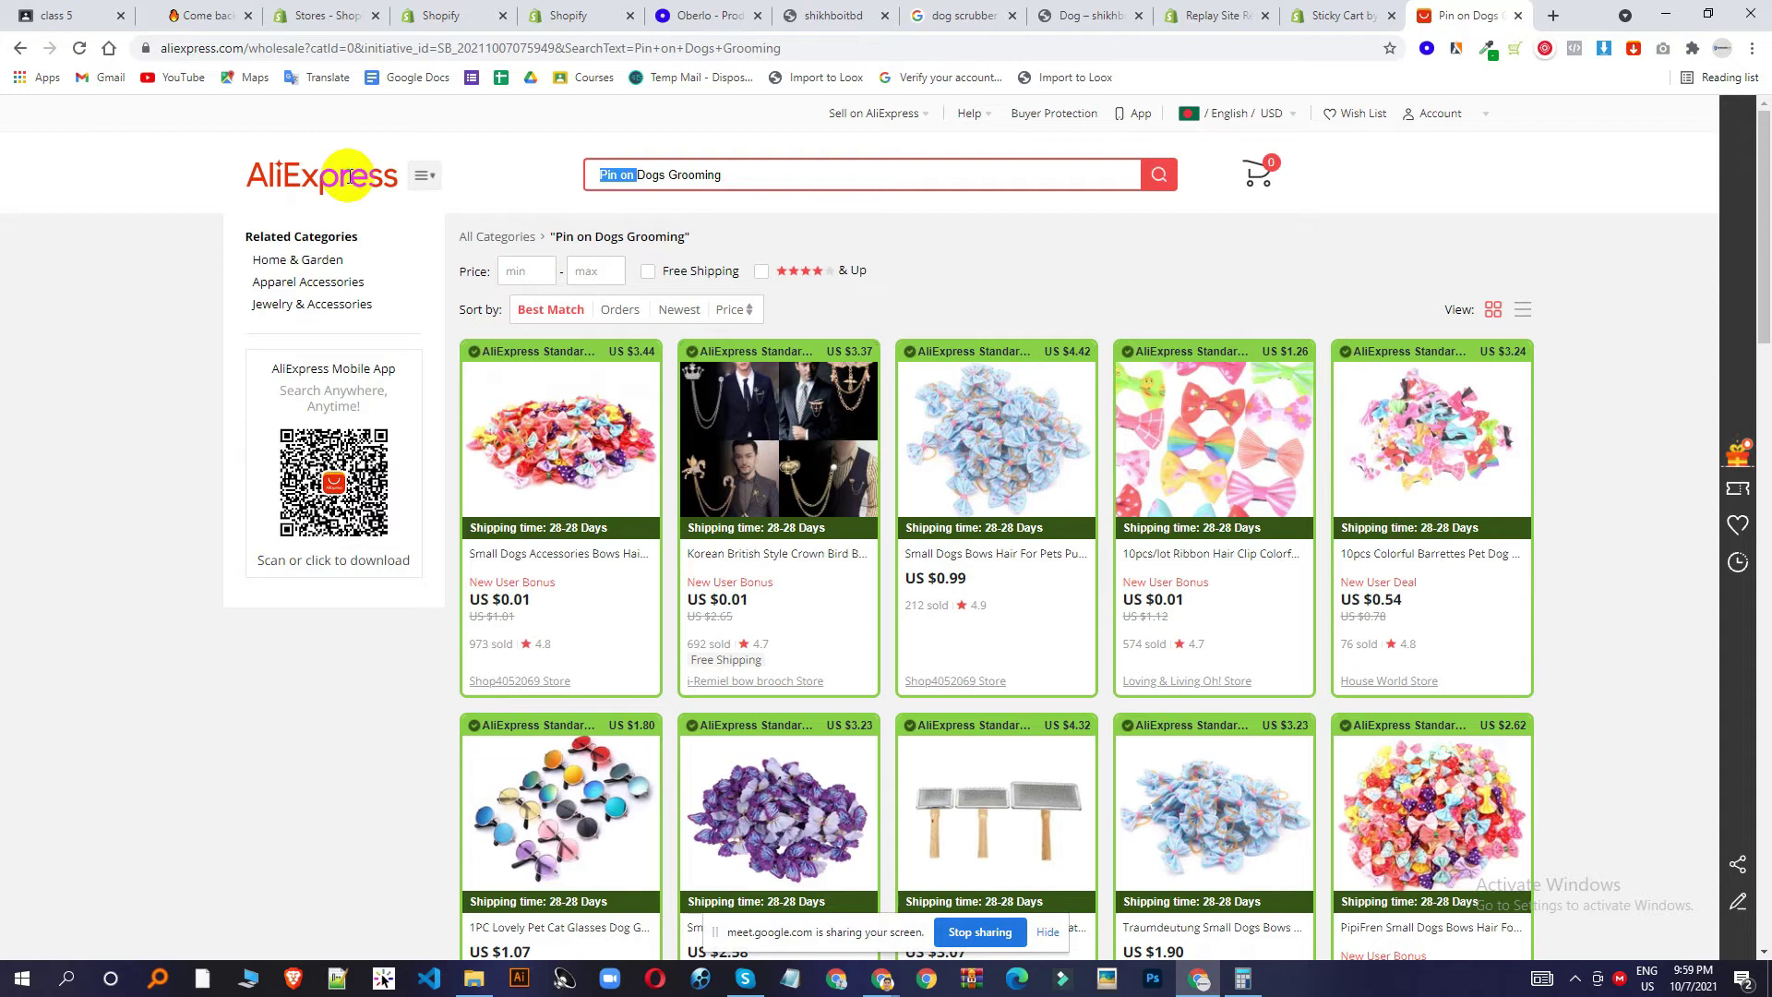
key(BackSpace)
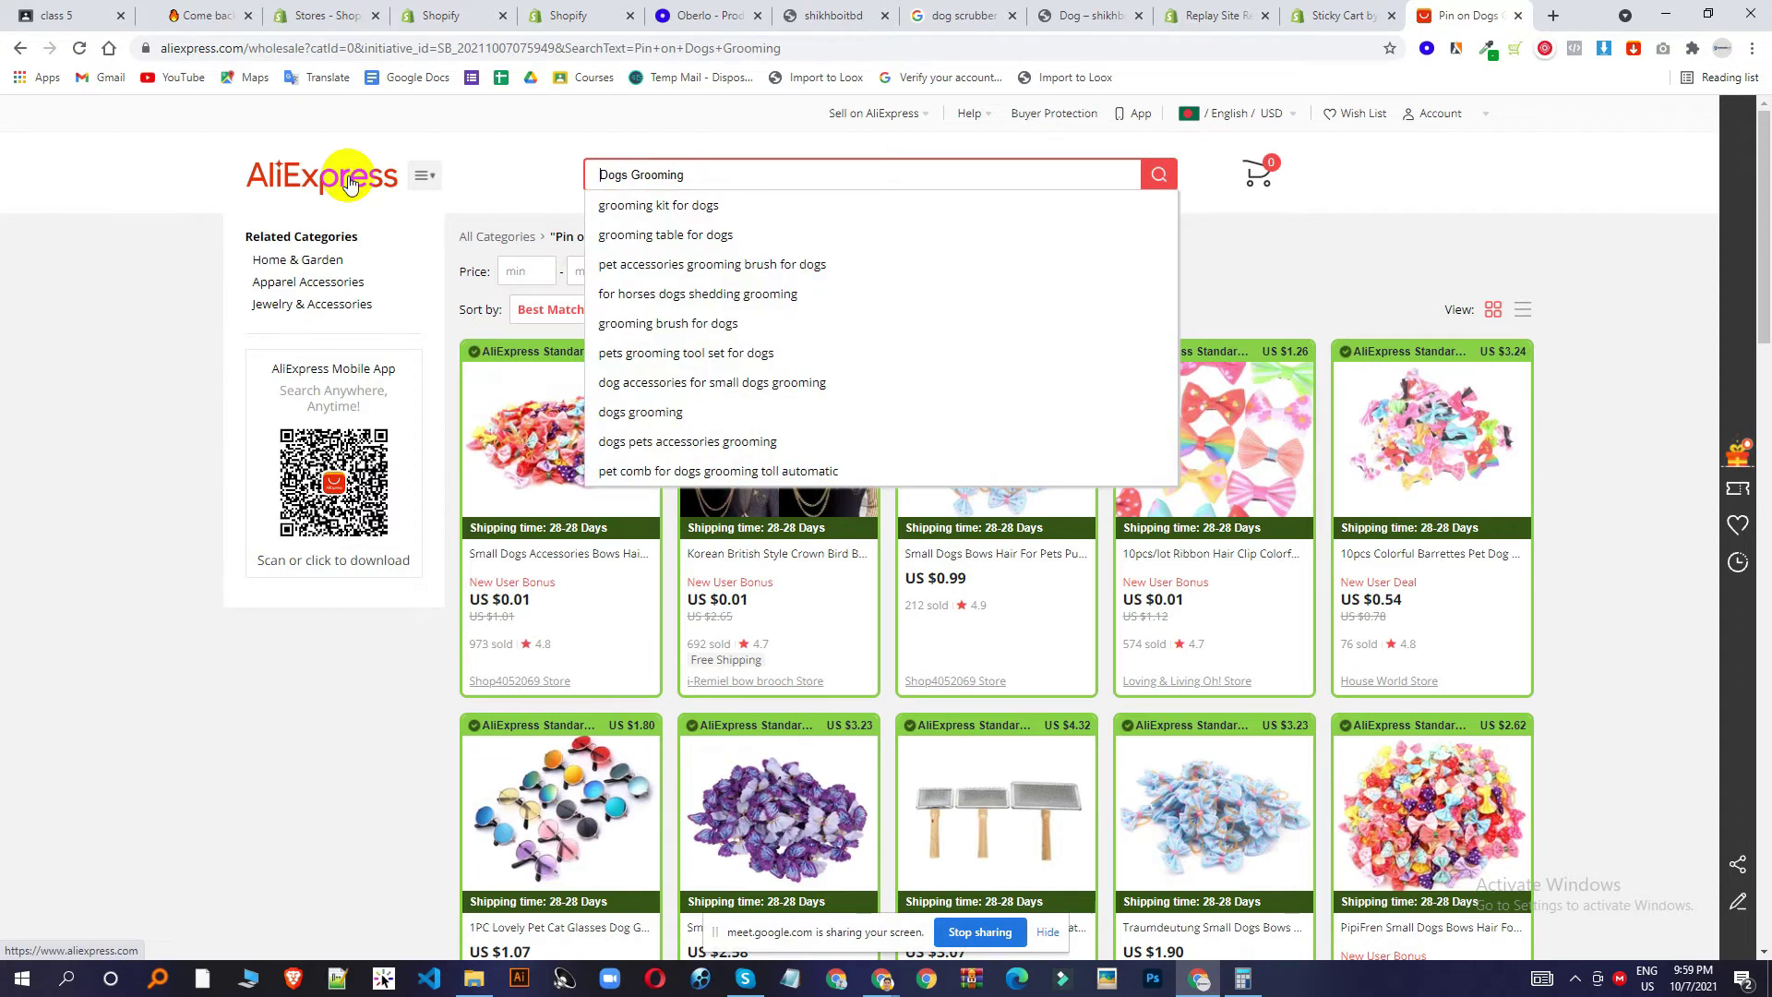
key(Return)
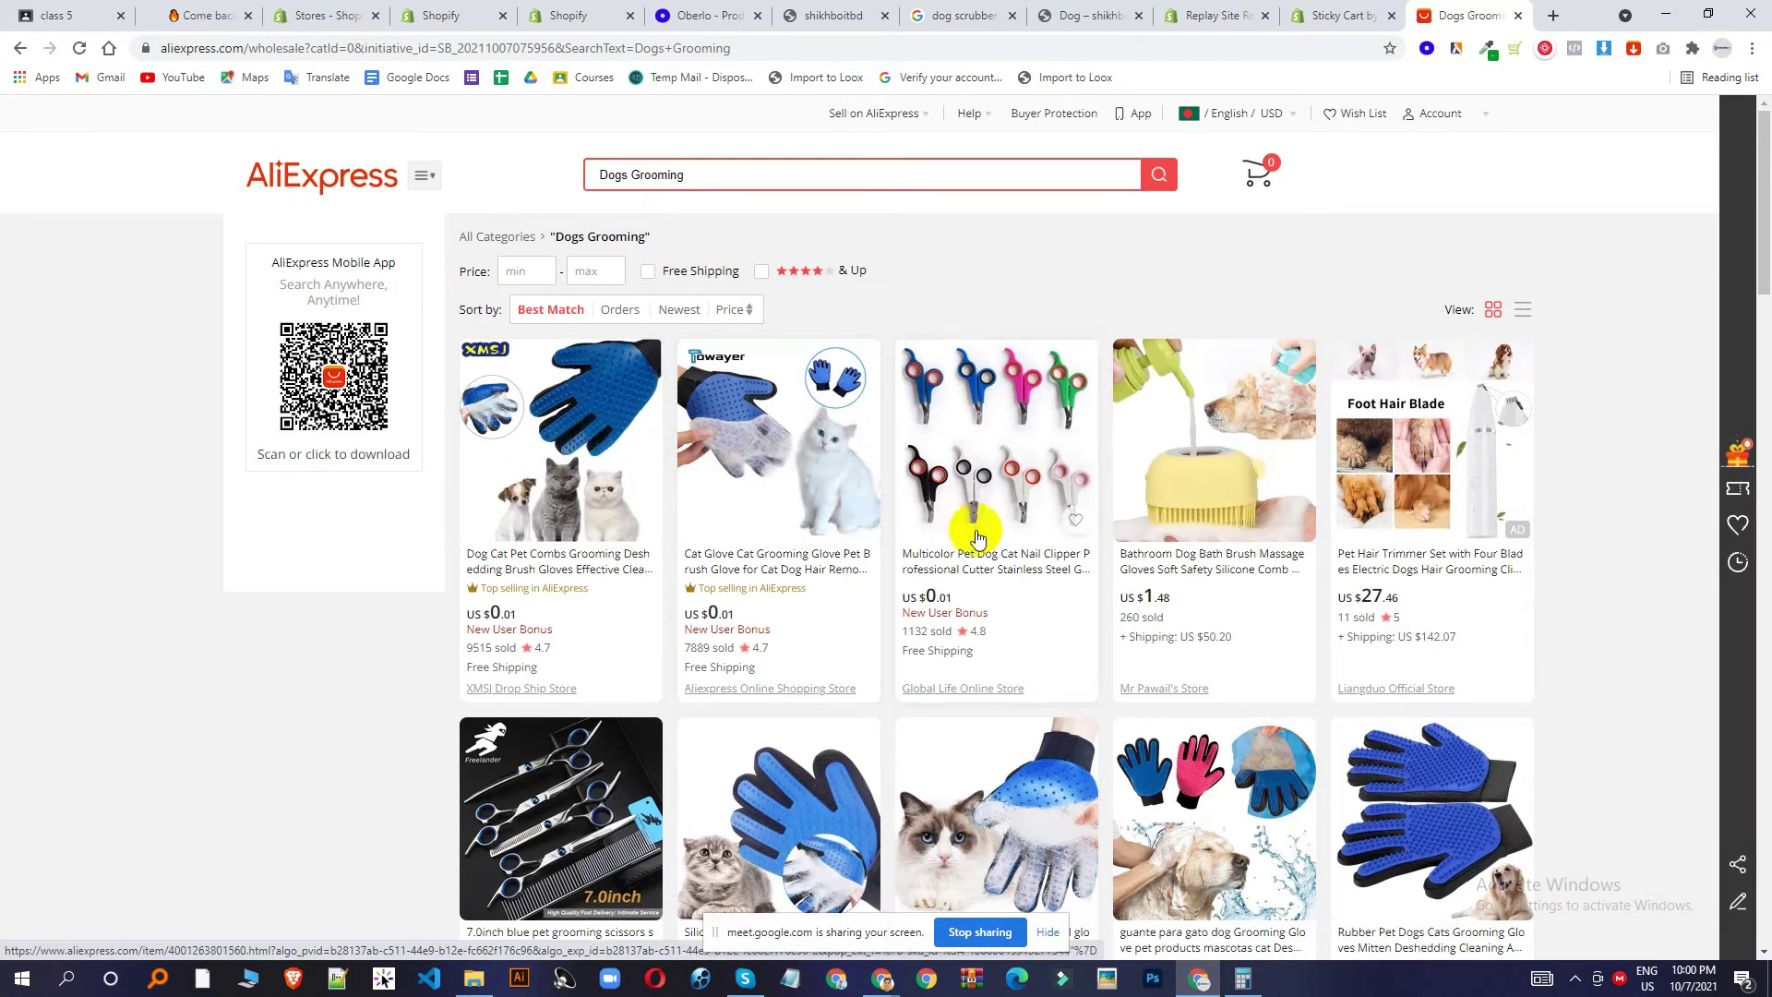
scroll(1087, 487, down, 4)
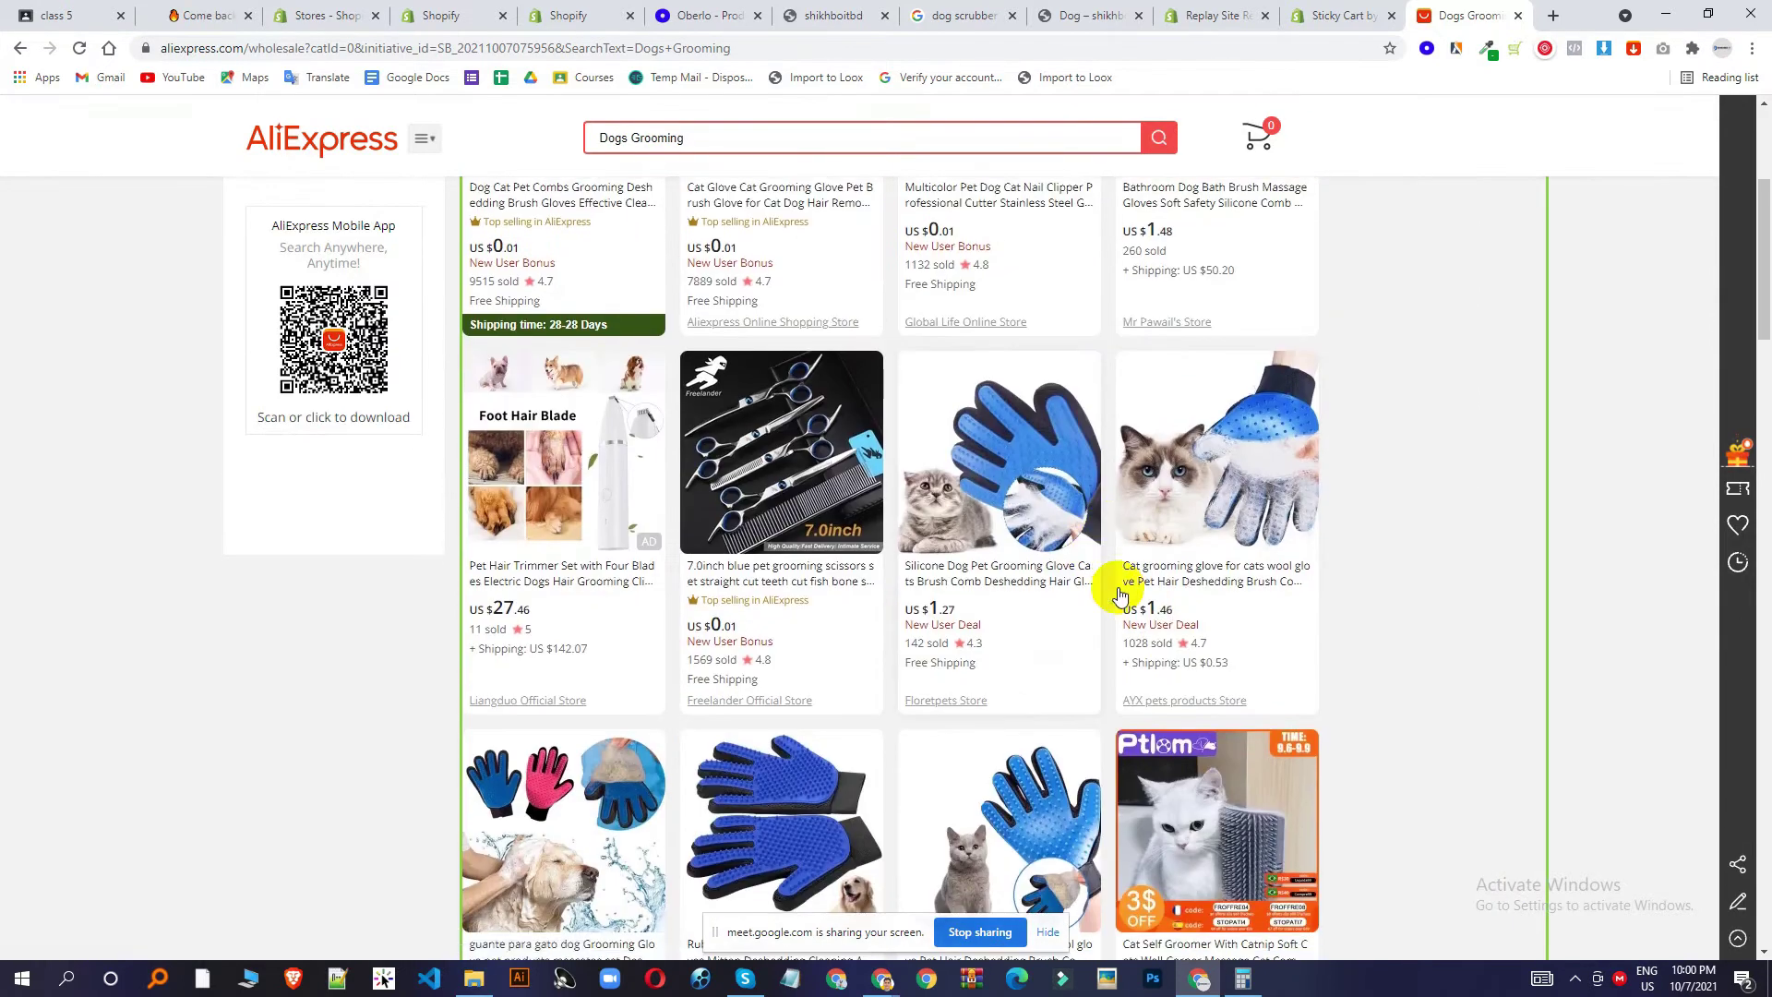
click(1179, 471)
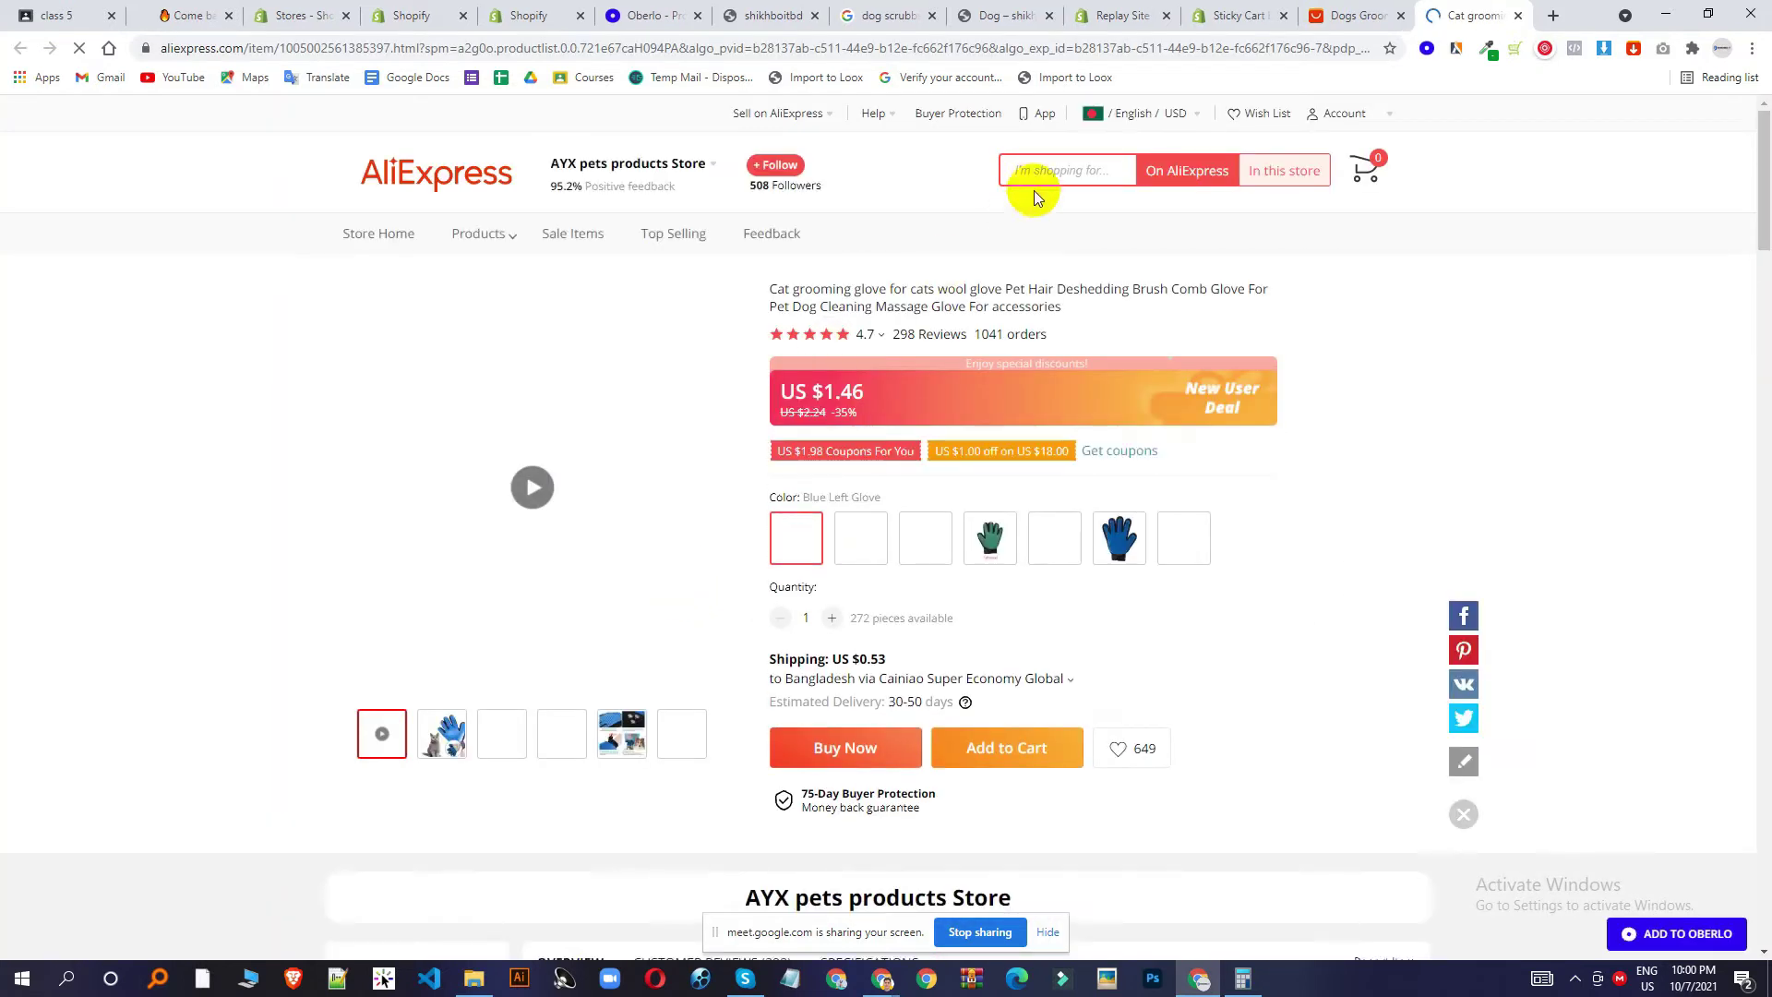
Open the Import to Loox form on the listing, target the Hill's Science Diet dog food product and set Rating to 4 stars and up.
click(1073, 81)
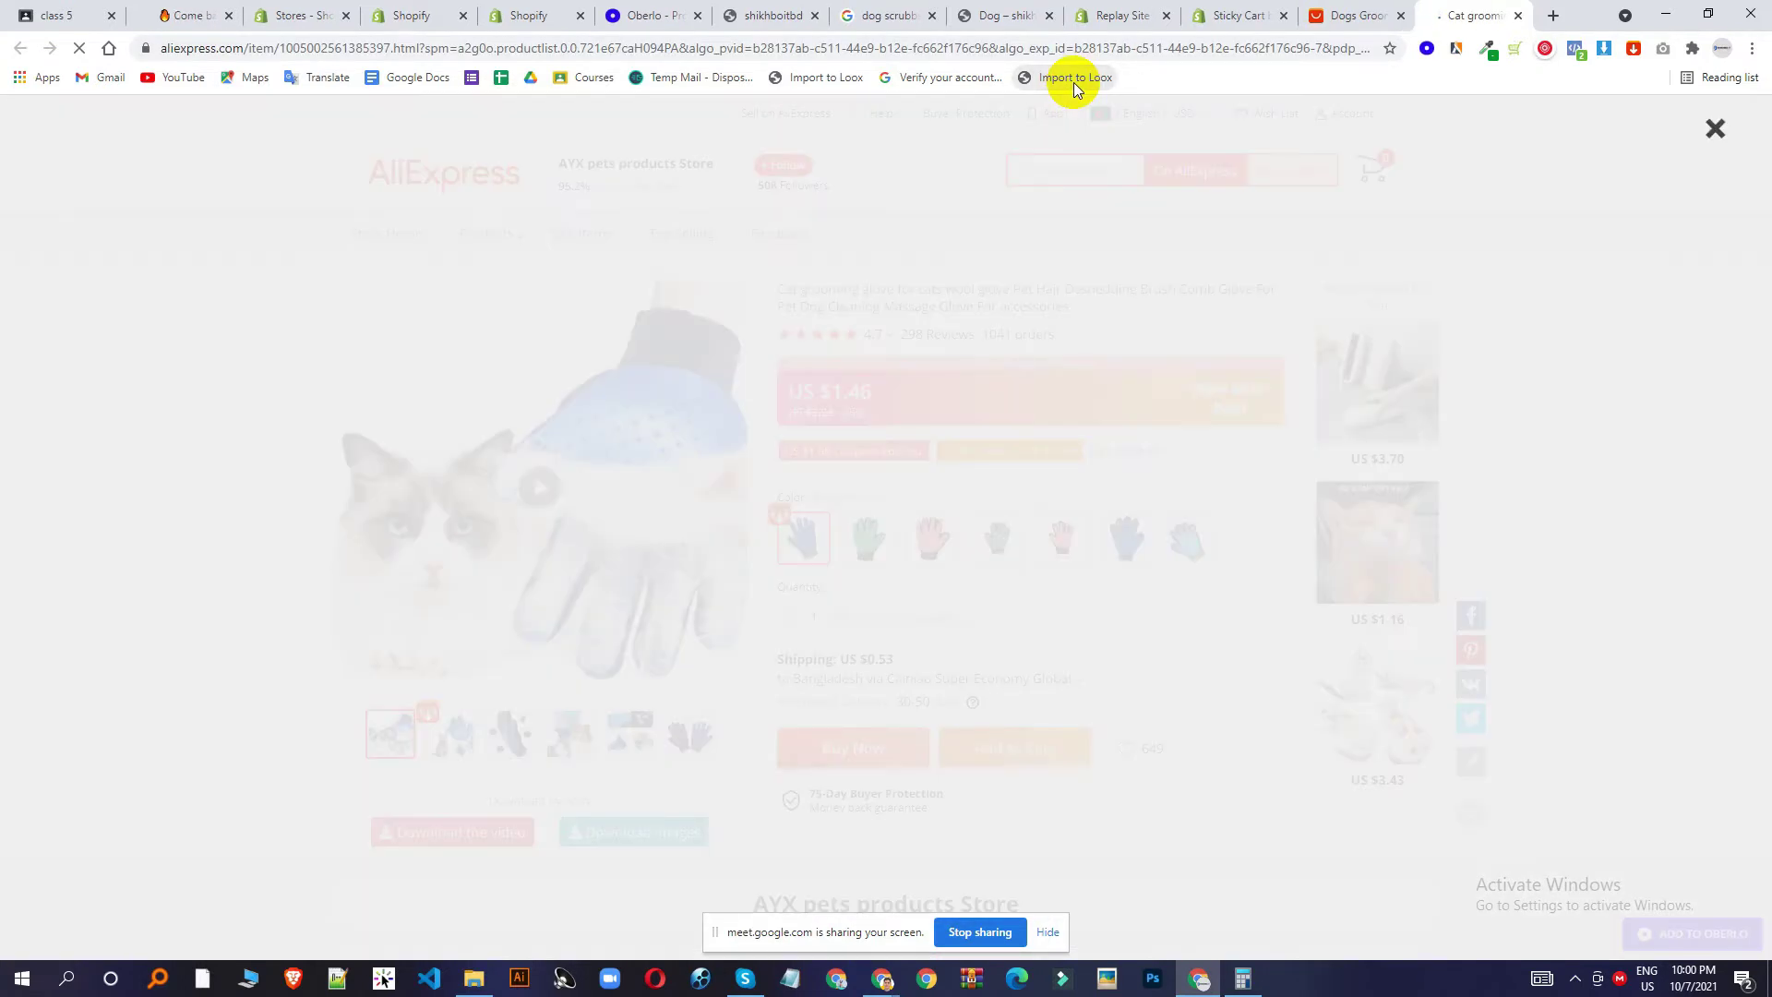
click(1042, 242)
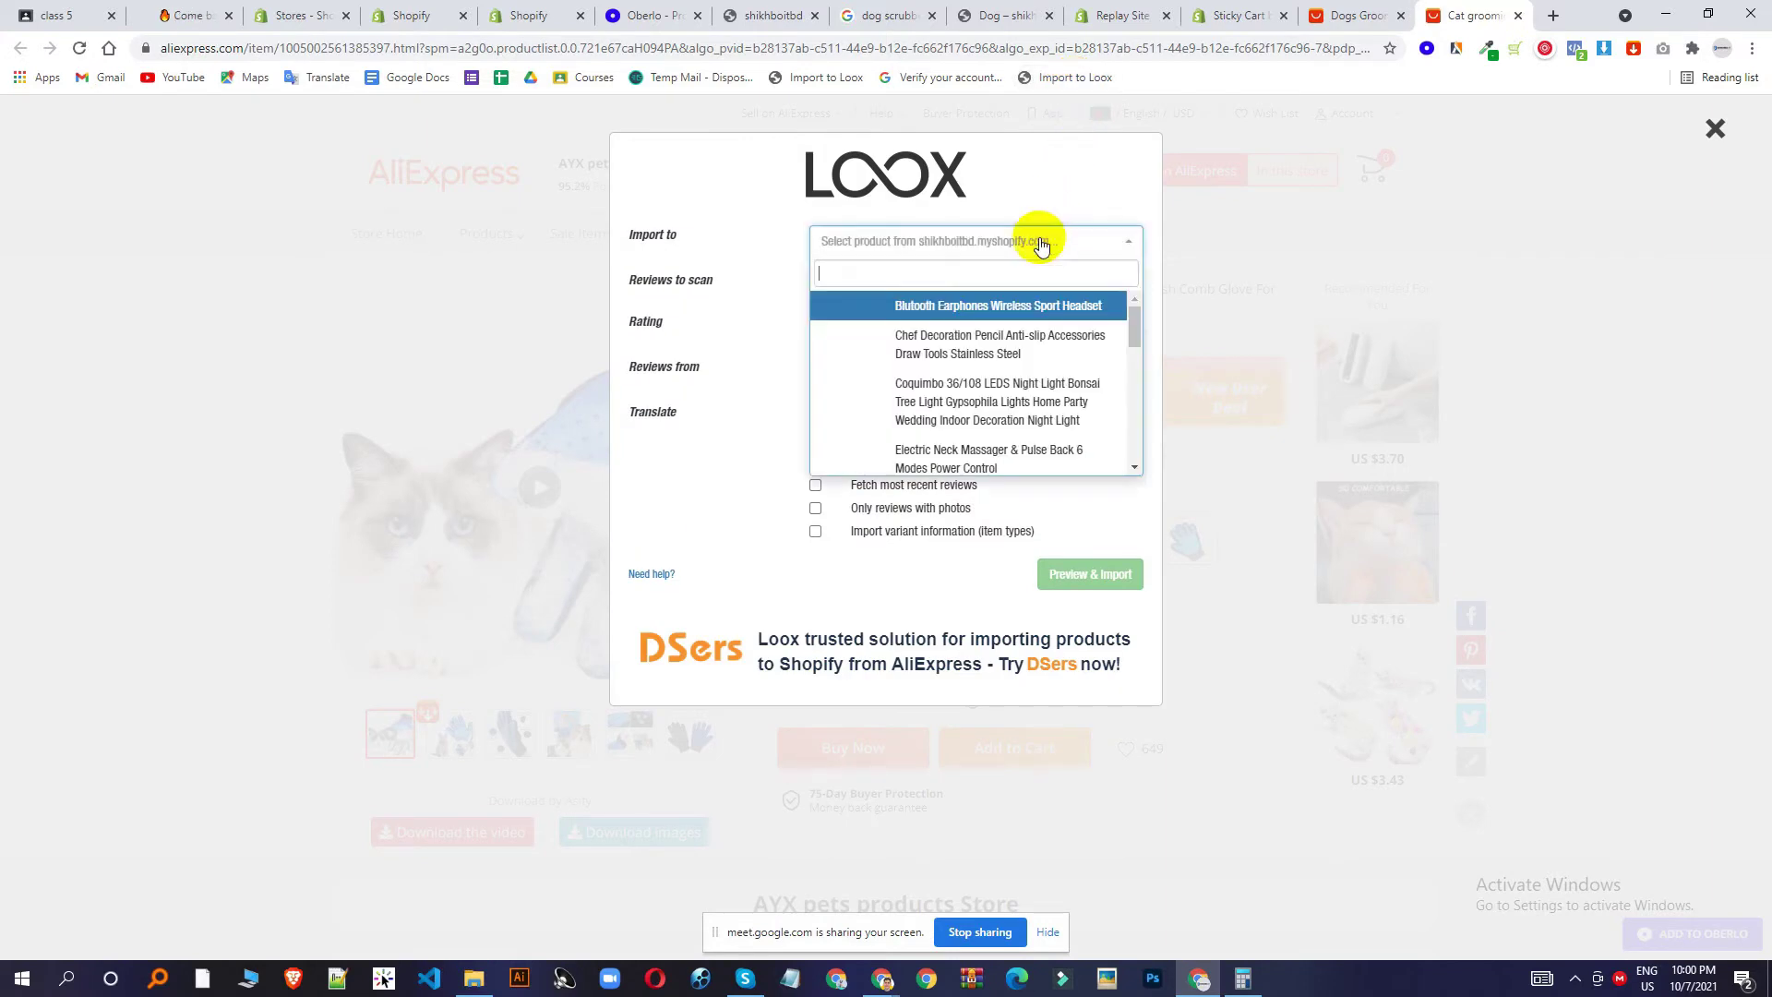
scroll(989, 348, down, 2)
scroll(989, 361, down, 1)
click(960, 359)
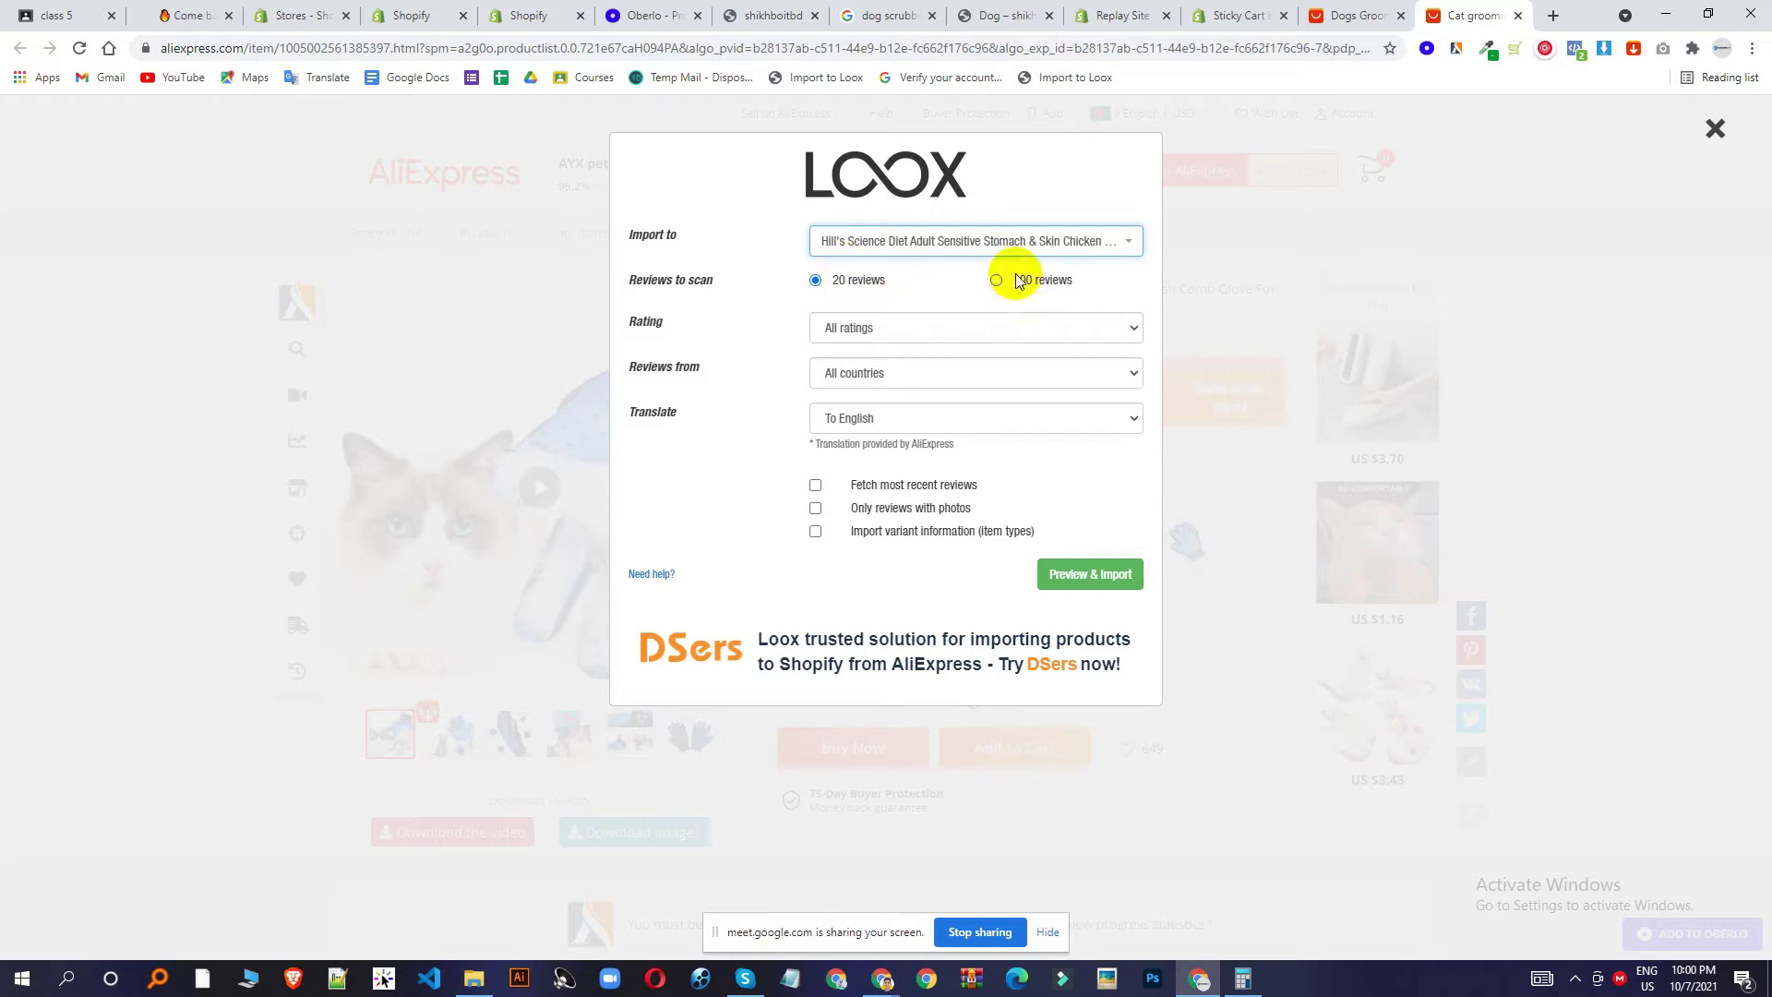
click(884, 330)
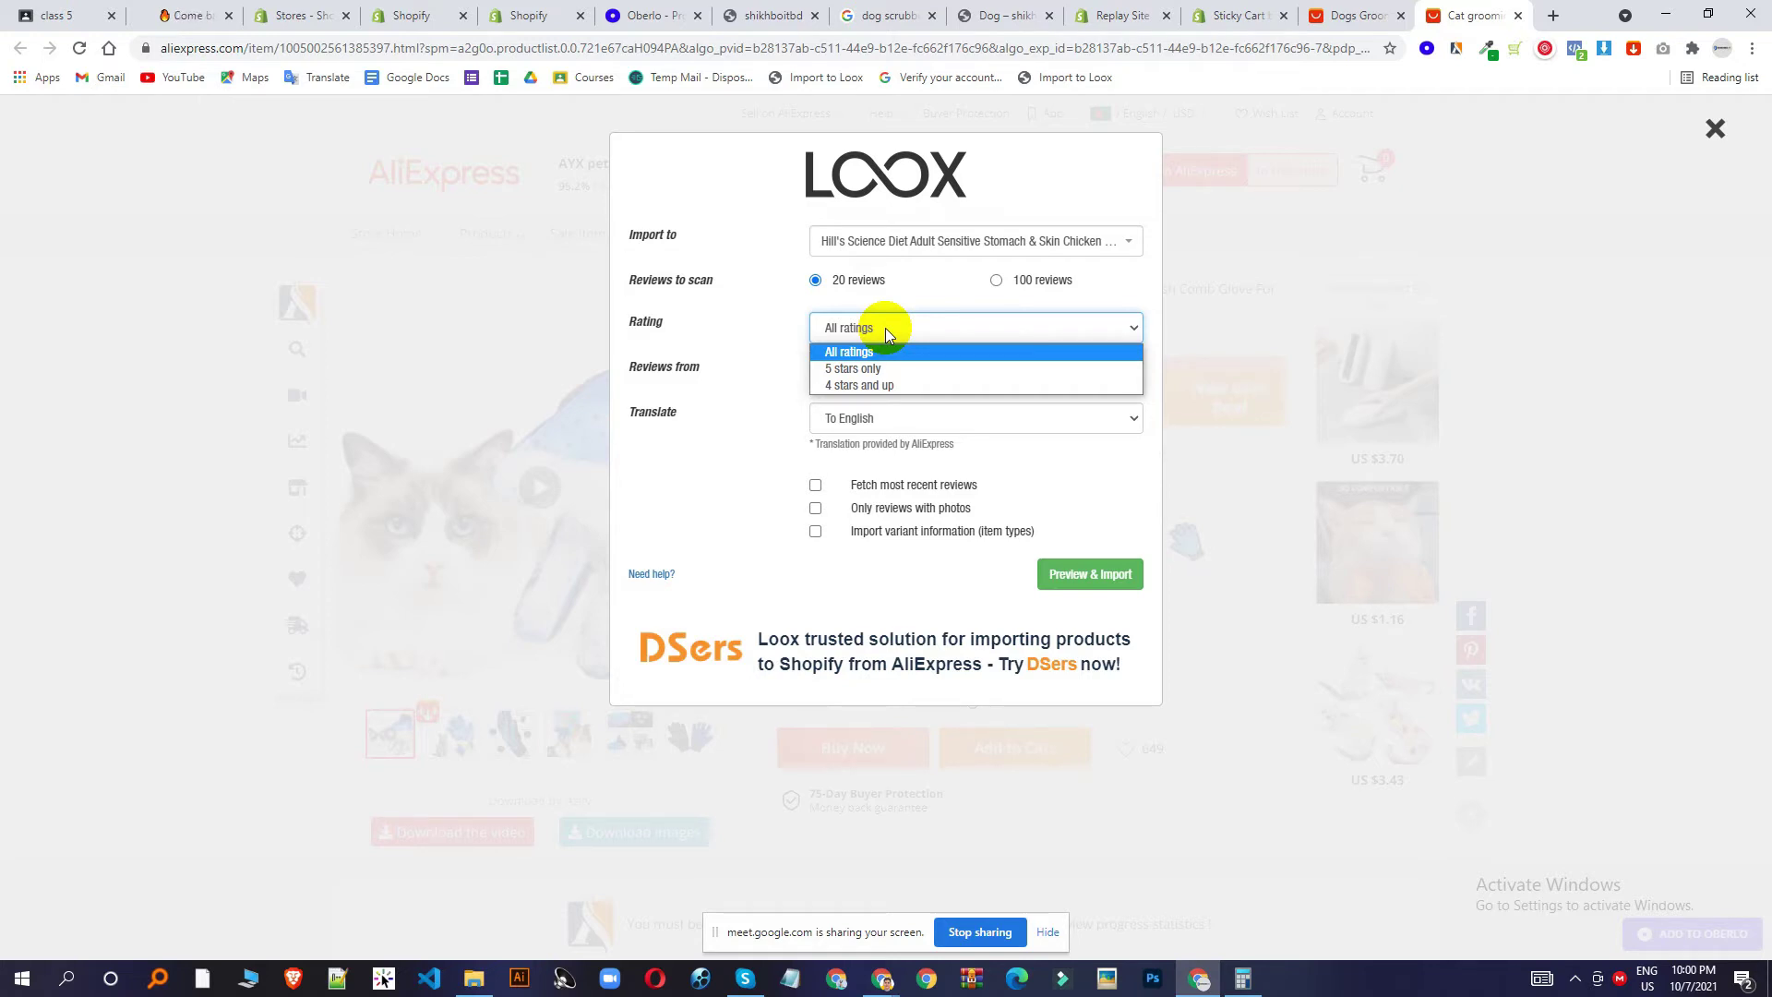
click(878, 387)
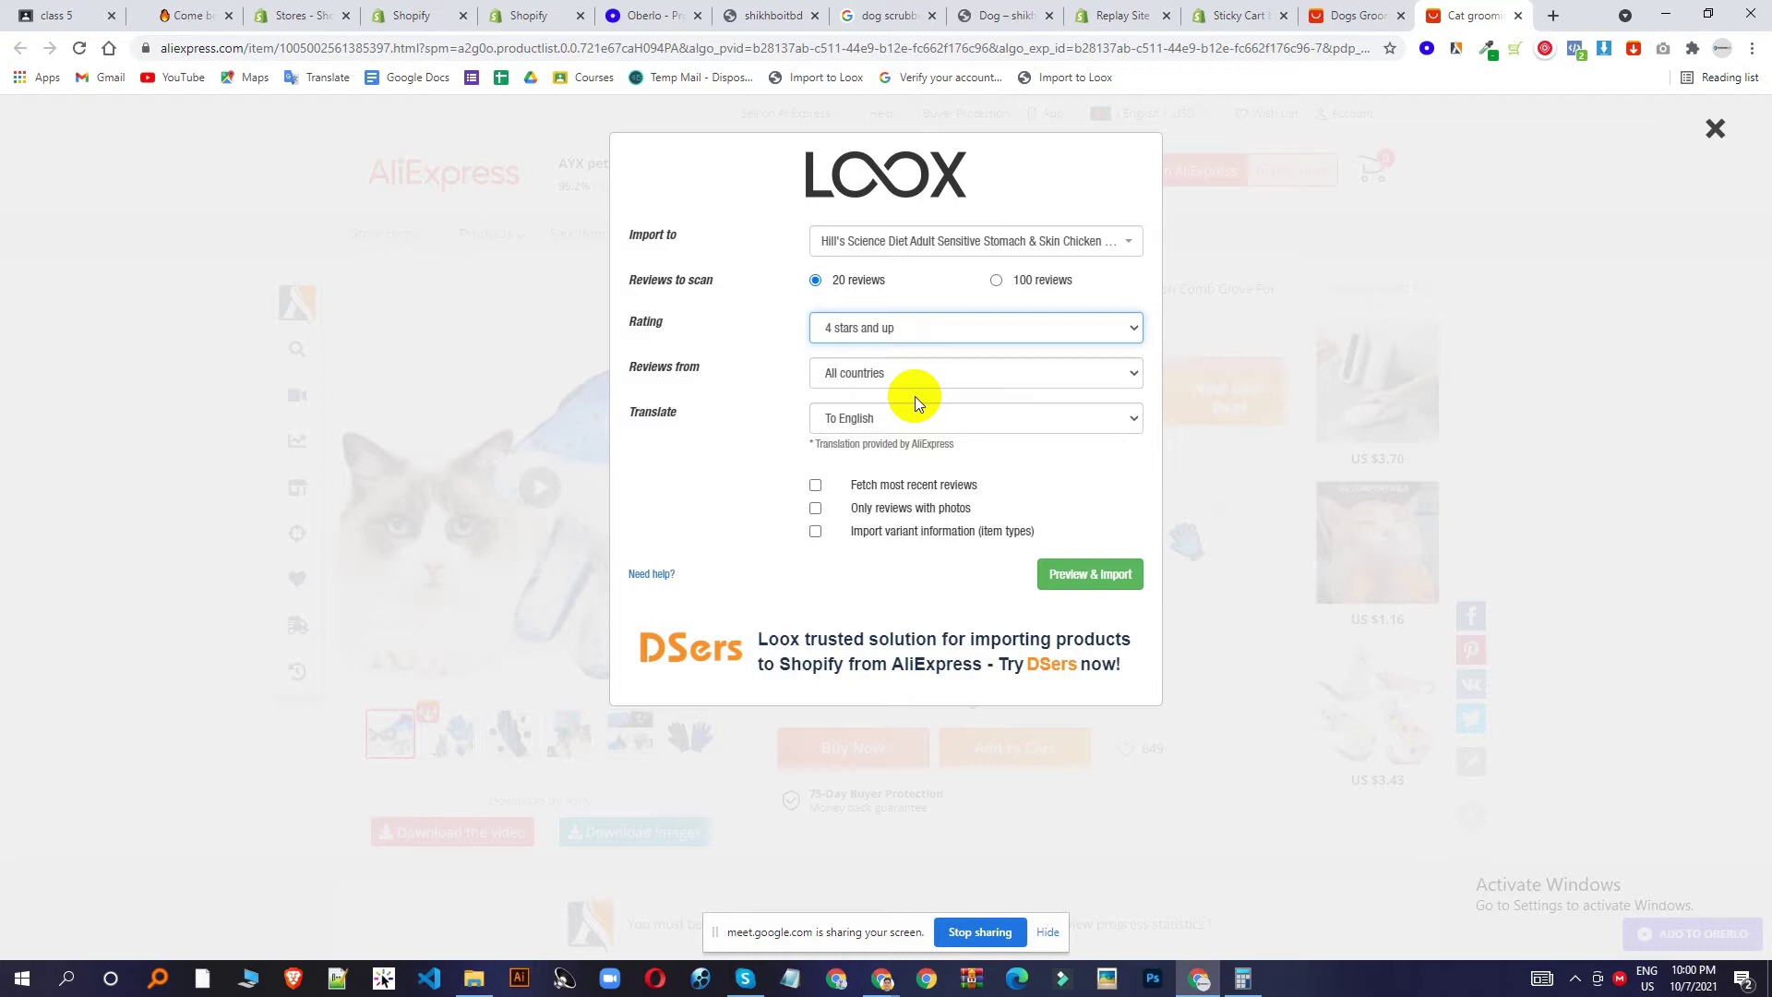
Keep Reviews from set to All countries and load the preview of the 20 scanned reviews for import.
click(901, 372)
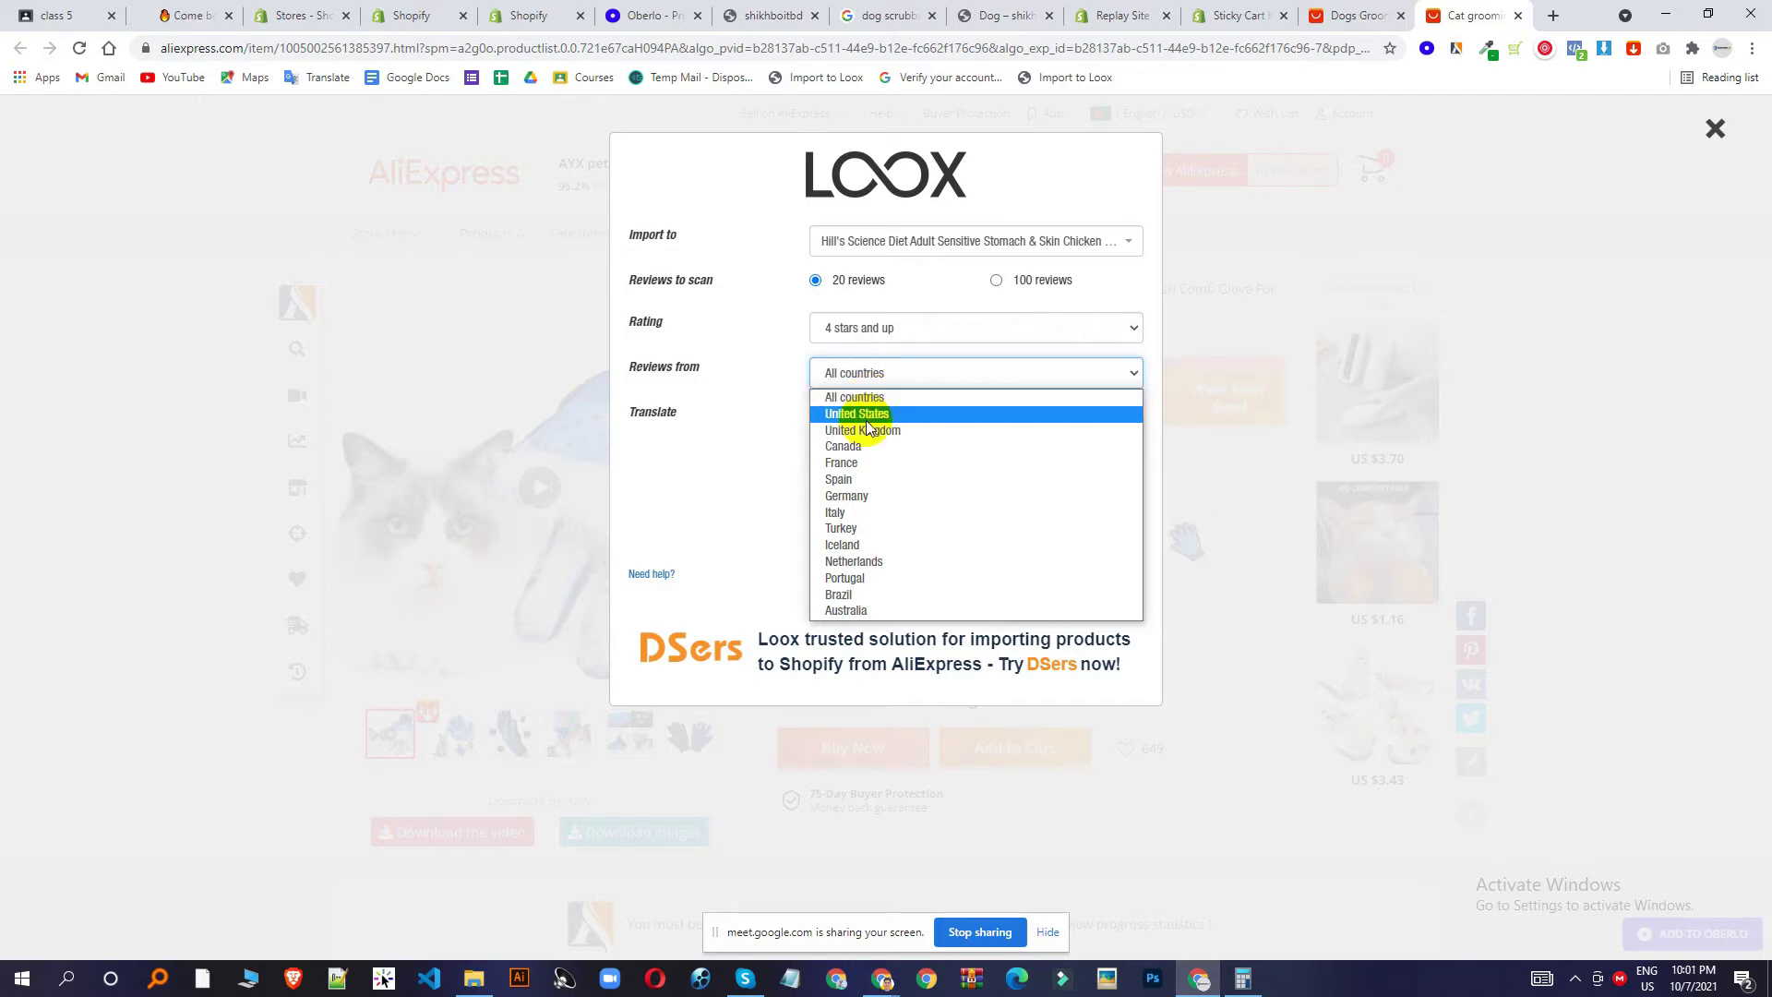
click(813, 371)
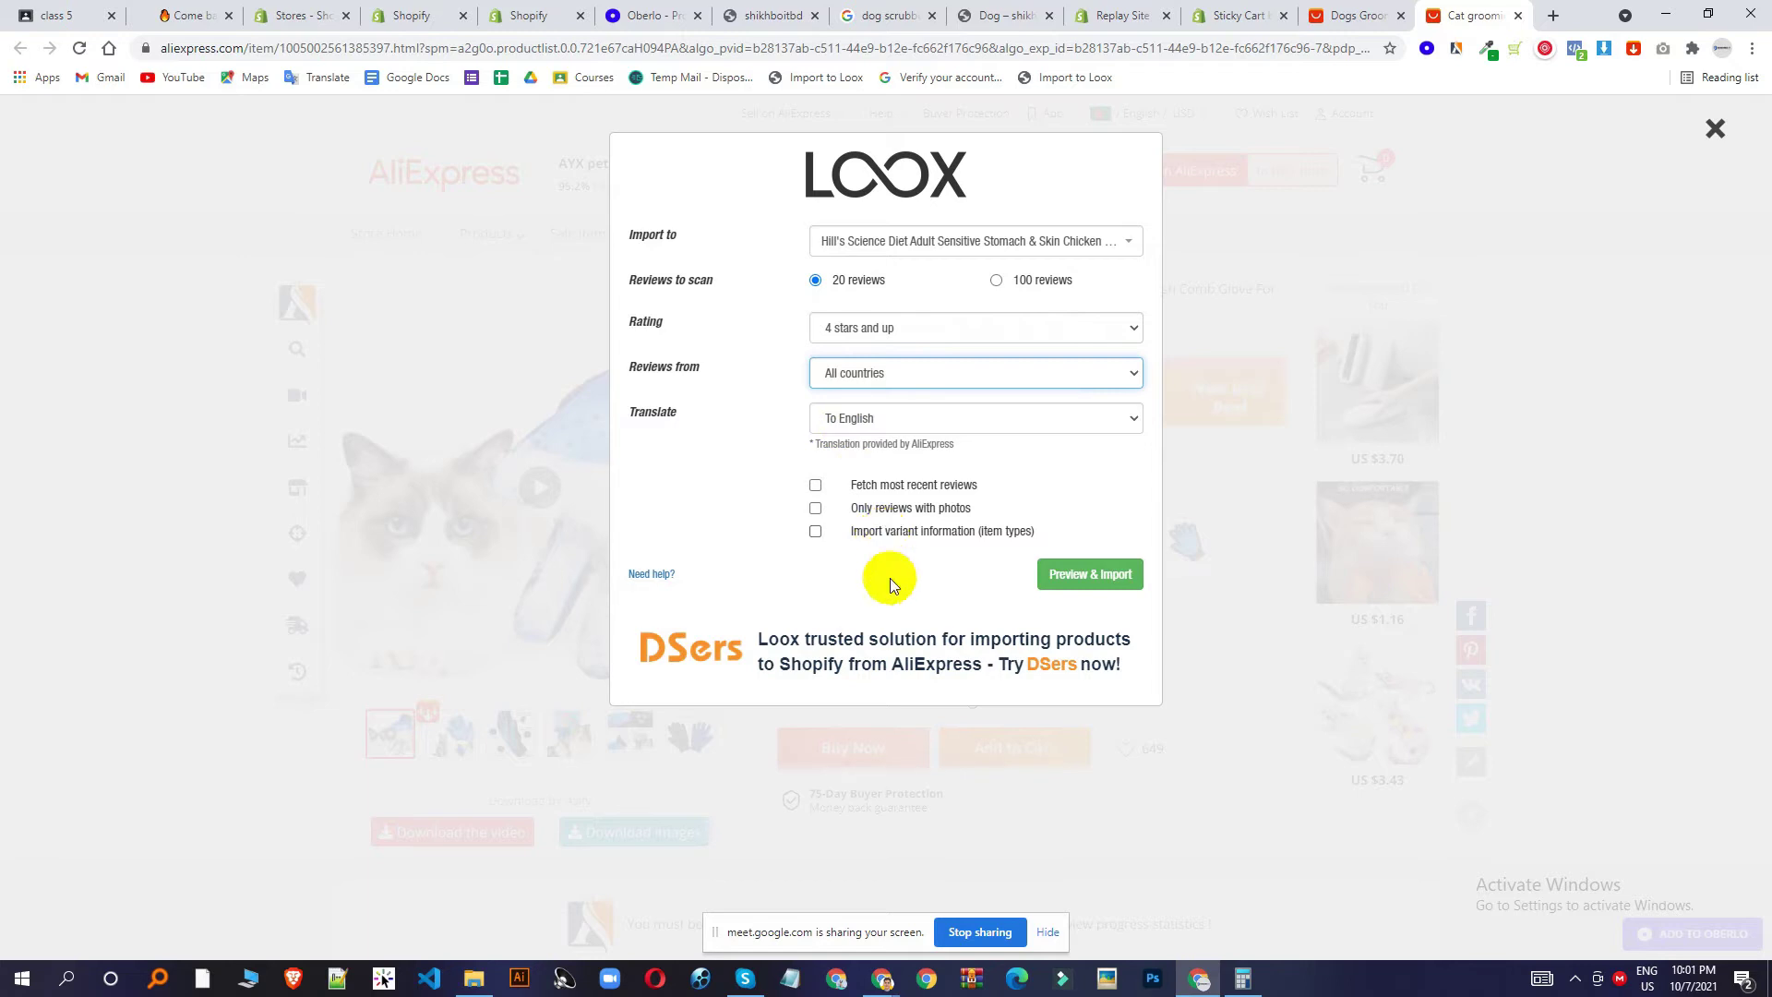
click(1080, 587)
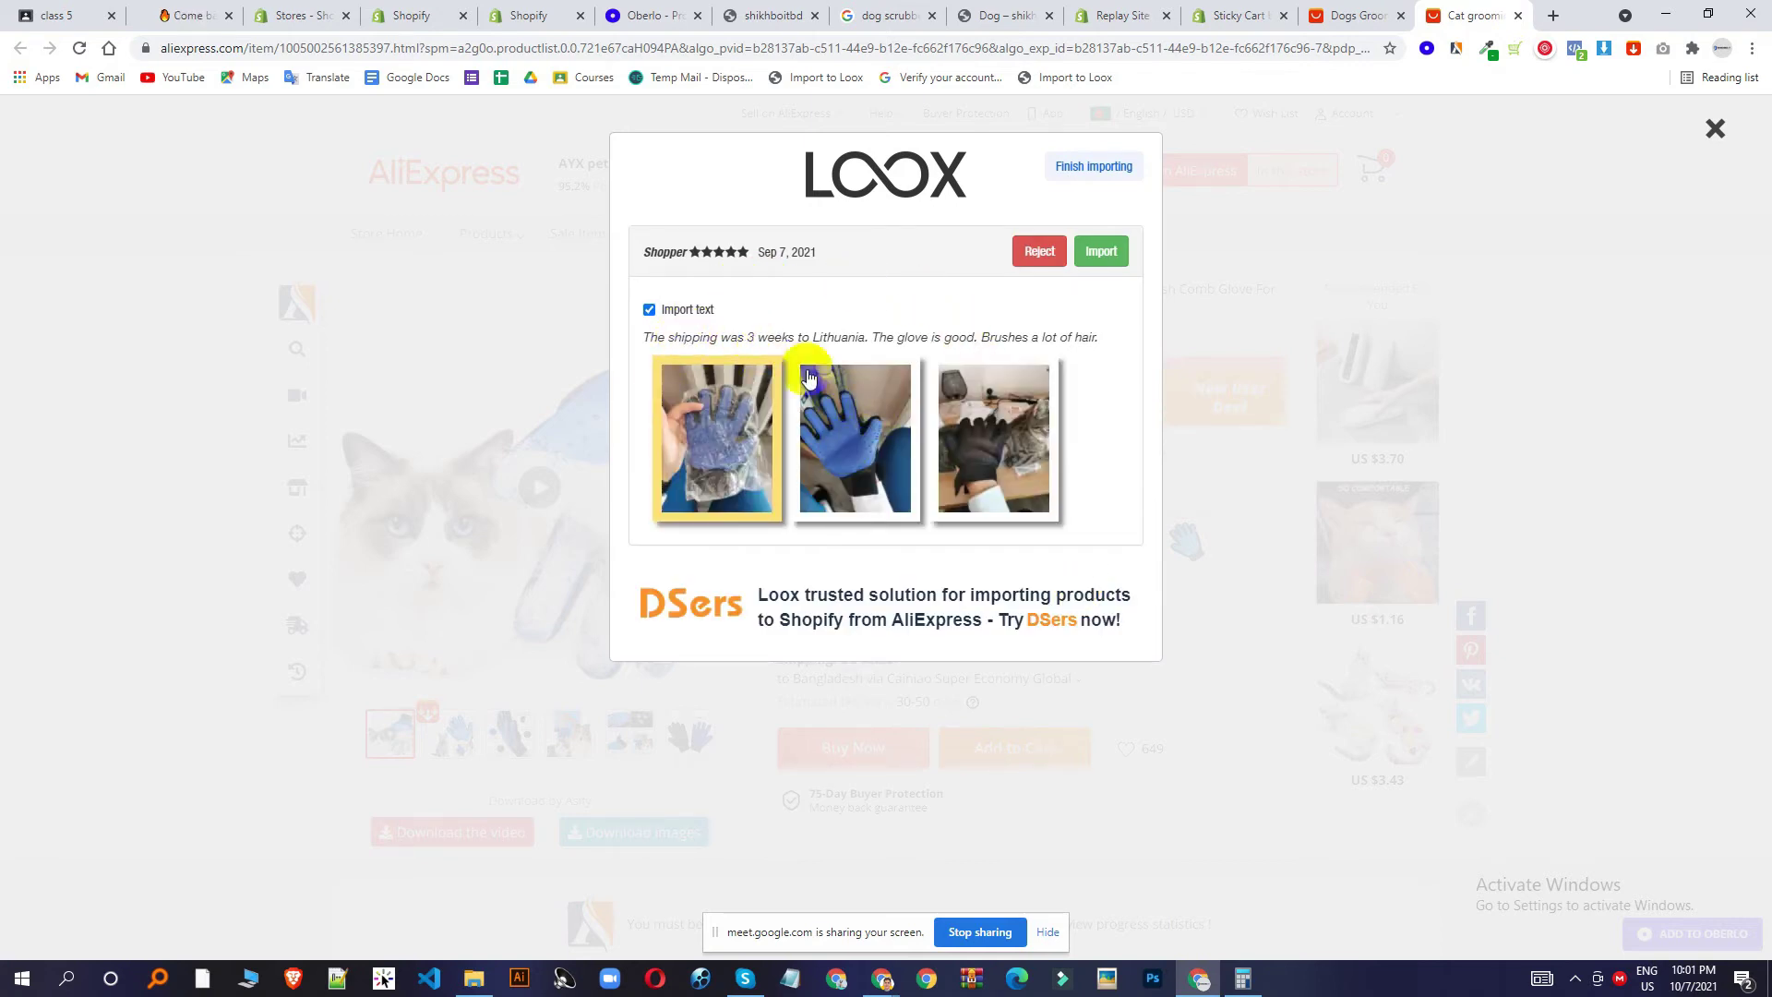
Import the previewed grooming glove reviews one after another, then finish the import and close the Loox form.
click(1099, 251)
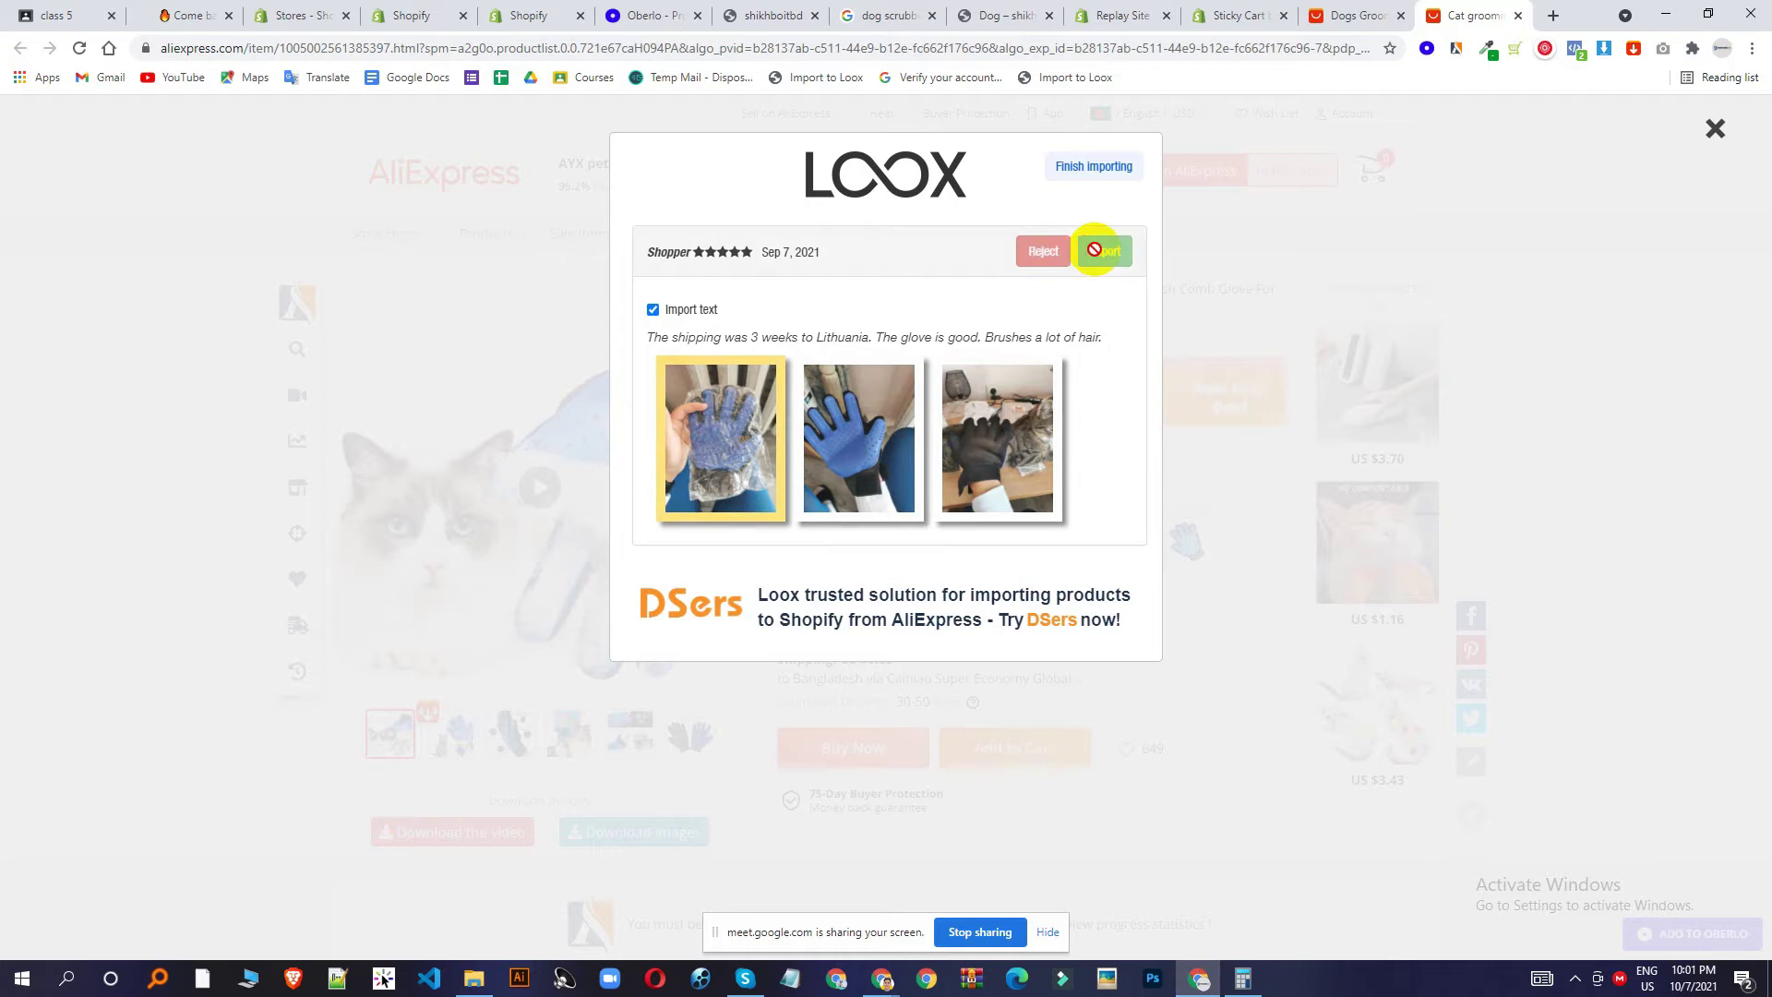
click(1095, 253)
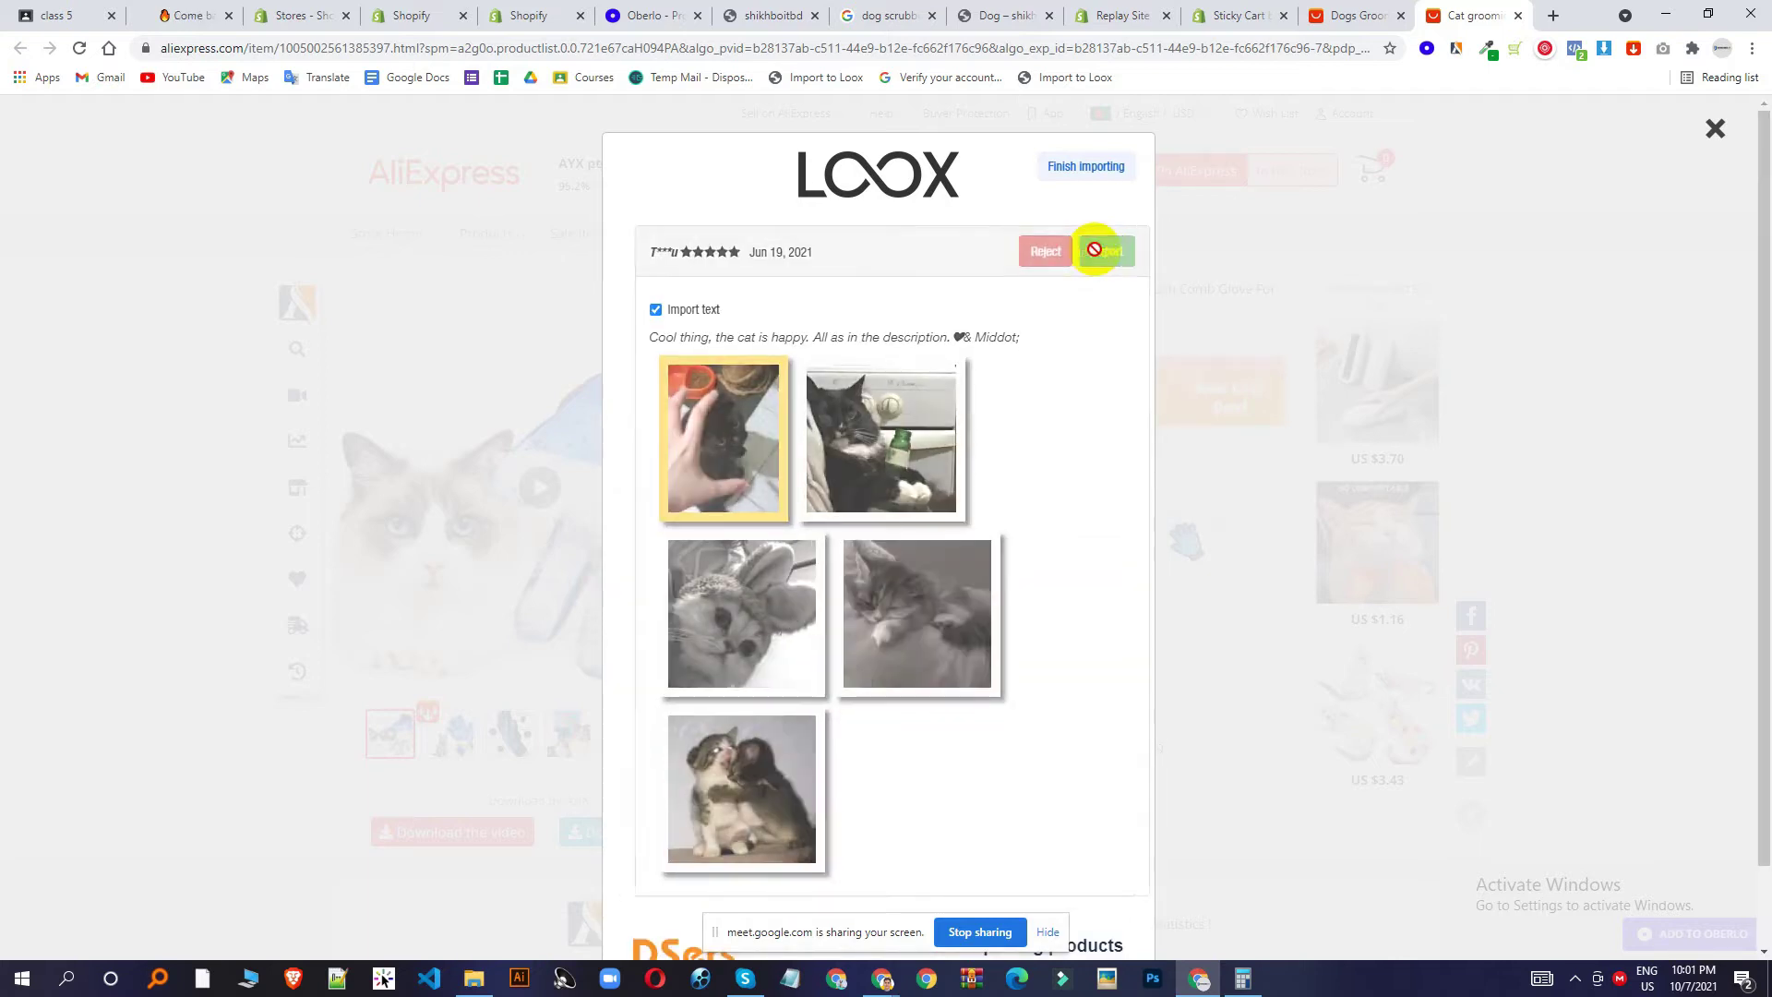
click(1089, 259)
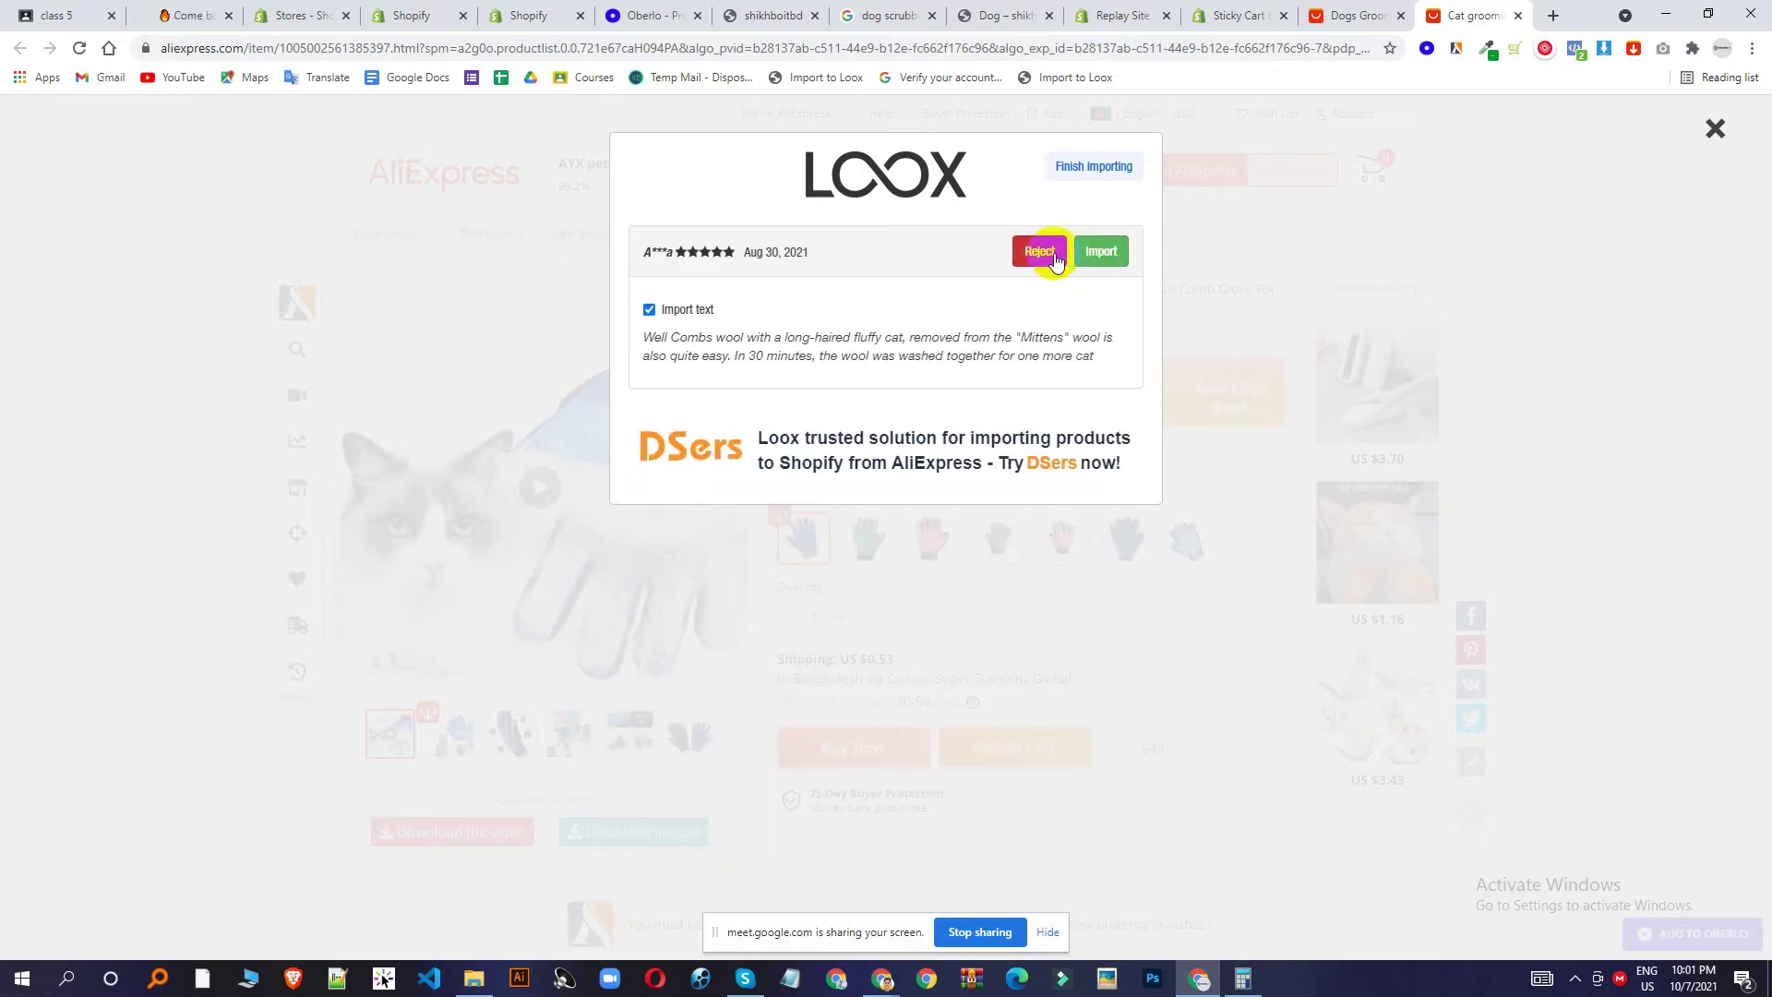
click(1091, 255)
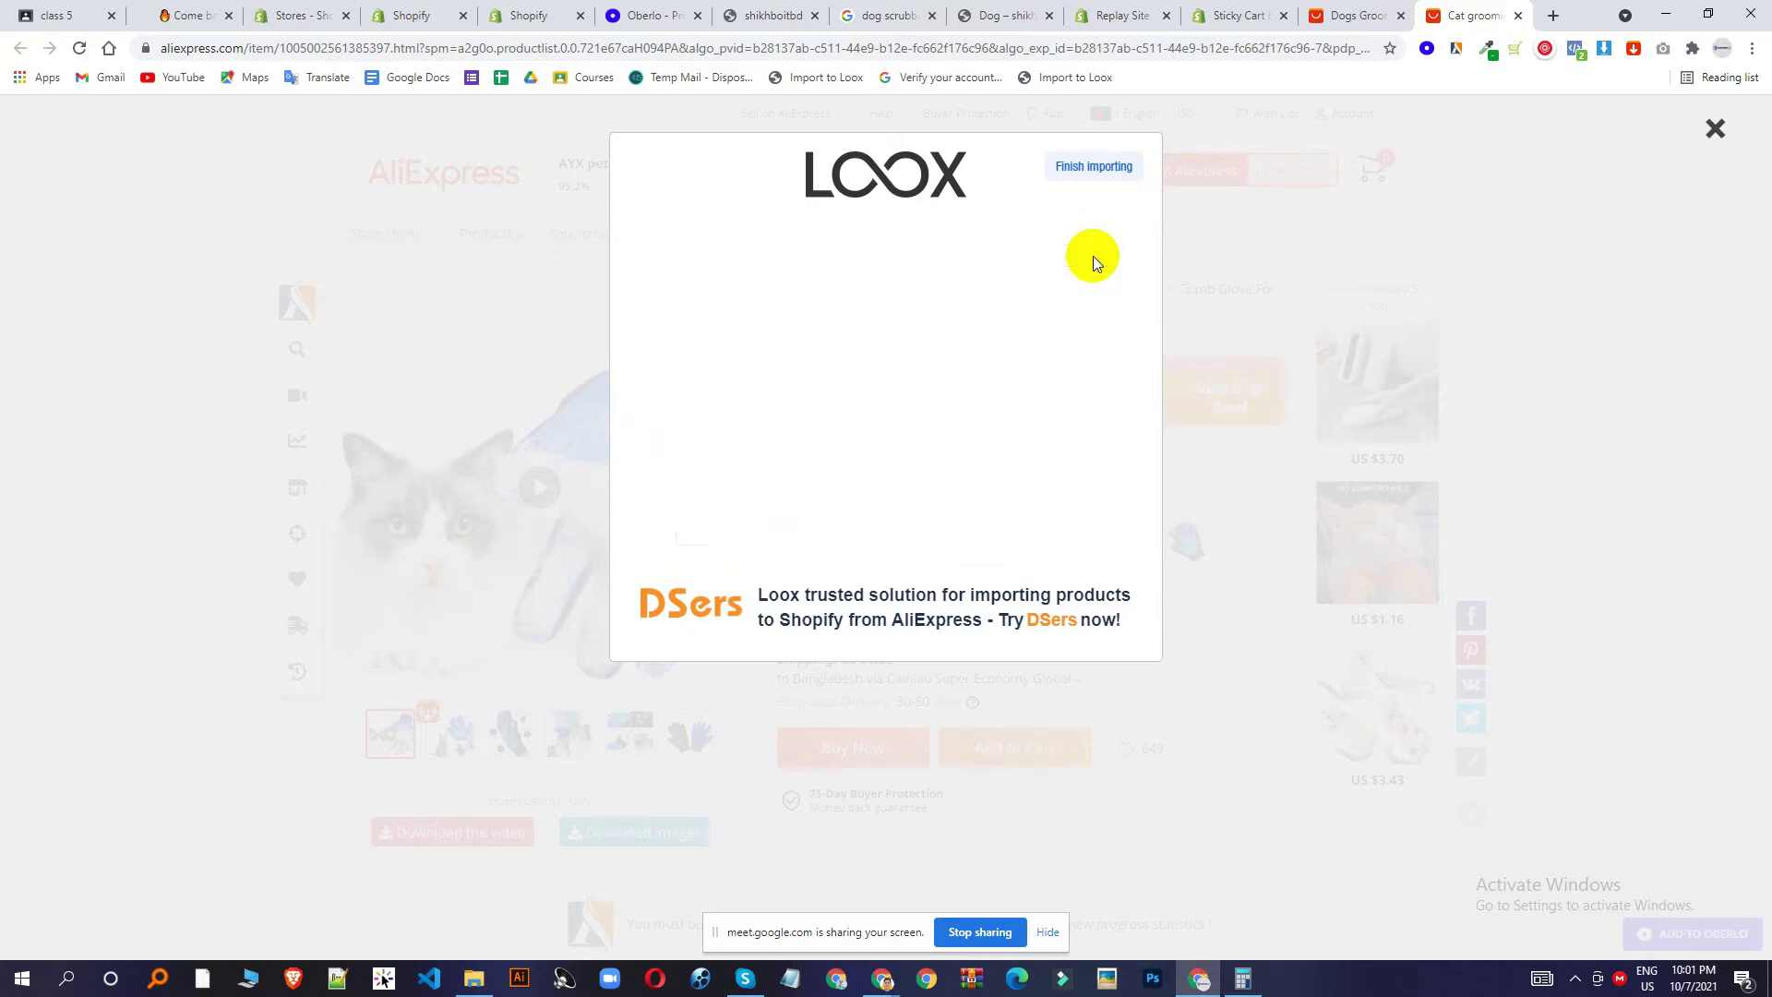
click(1096, 258)
click(1096, 266)
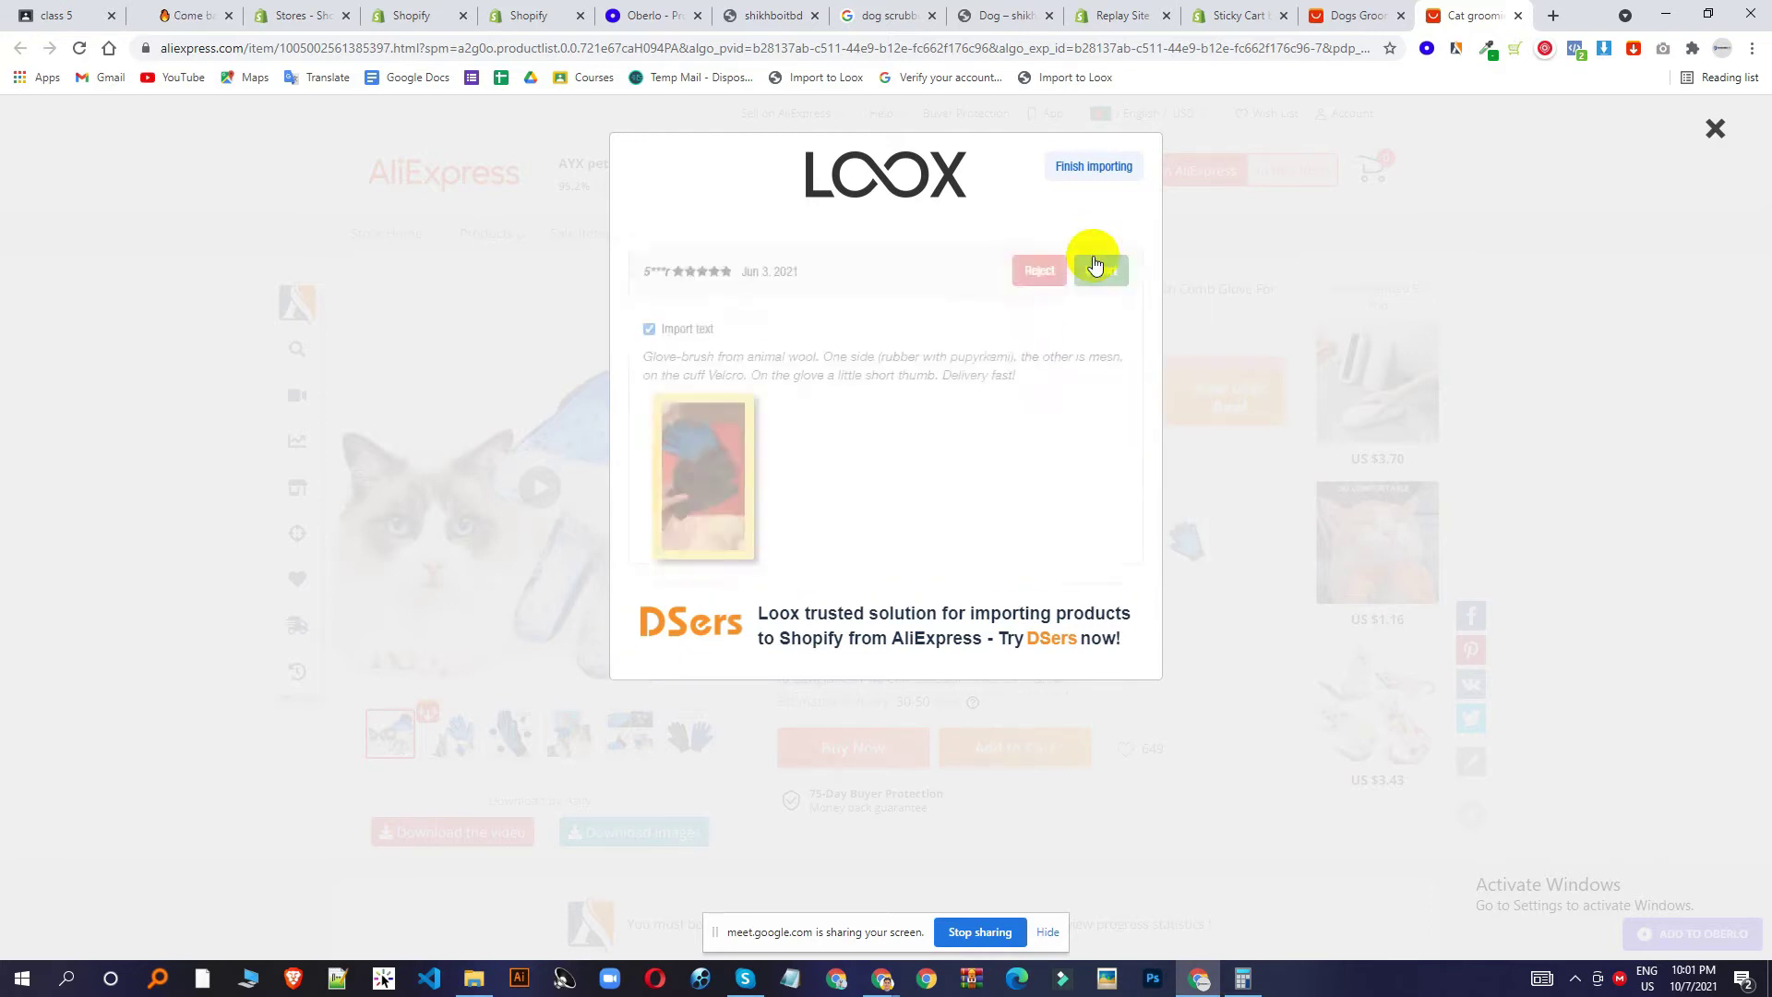
click(1094, 253)
click(1099, 253)
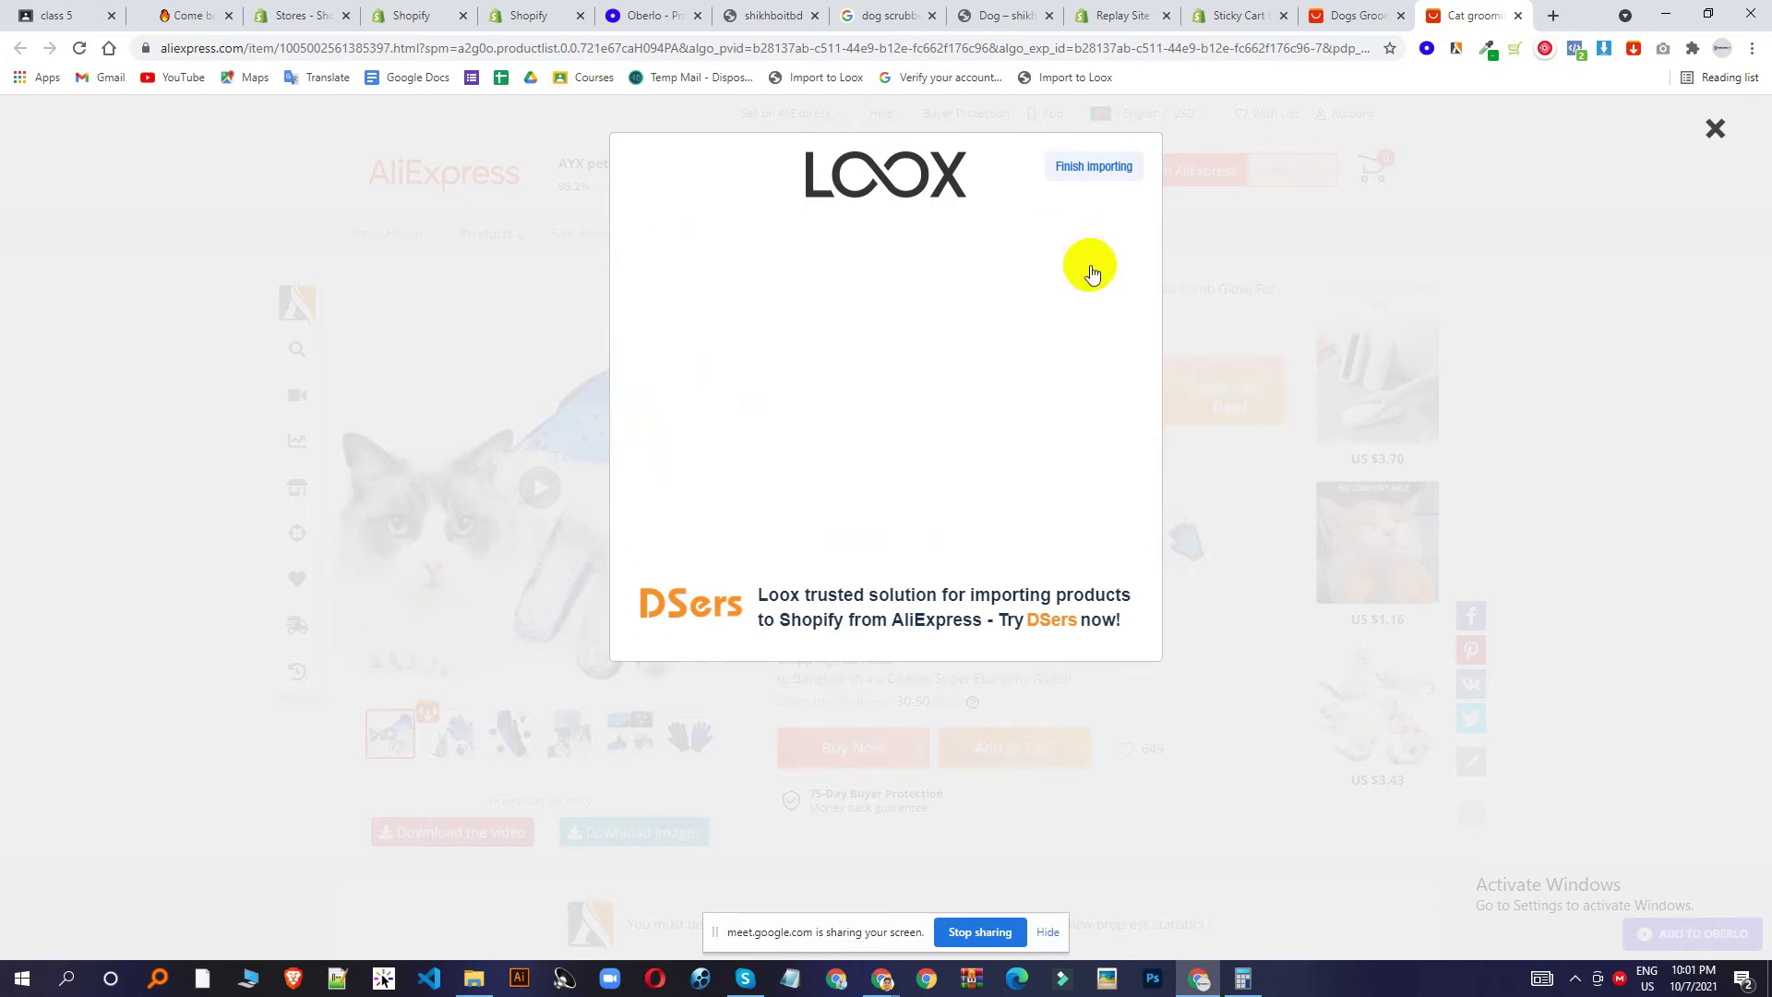
click(1098, 257)
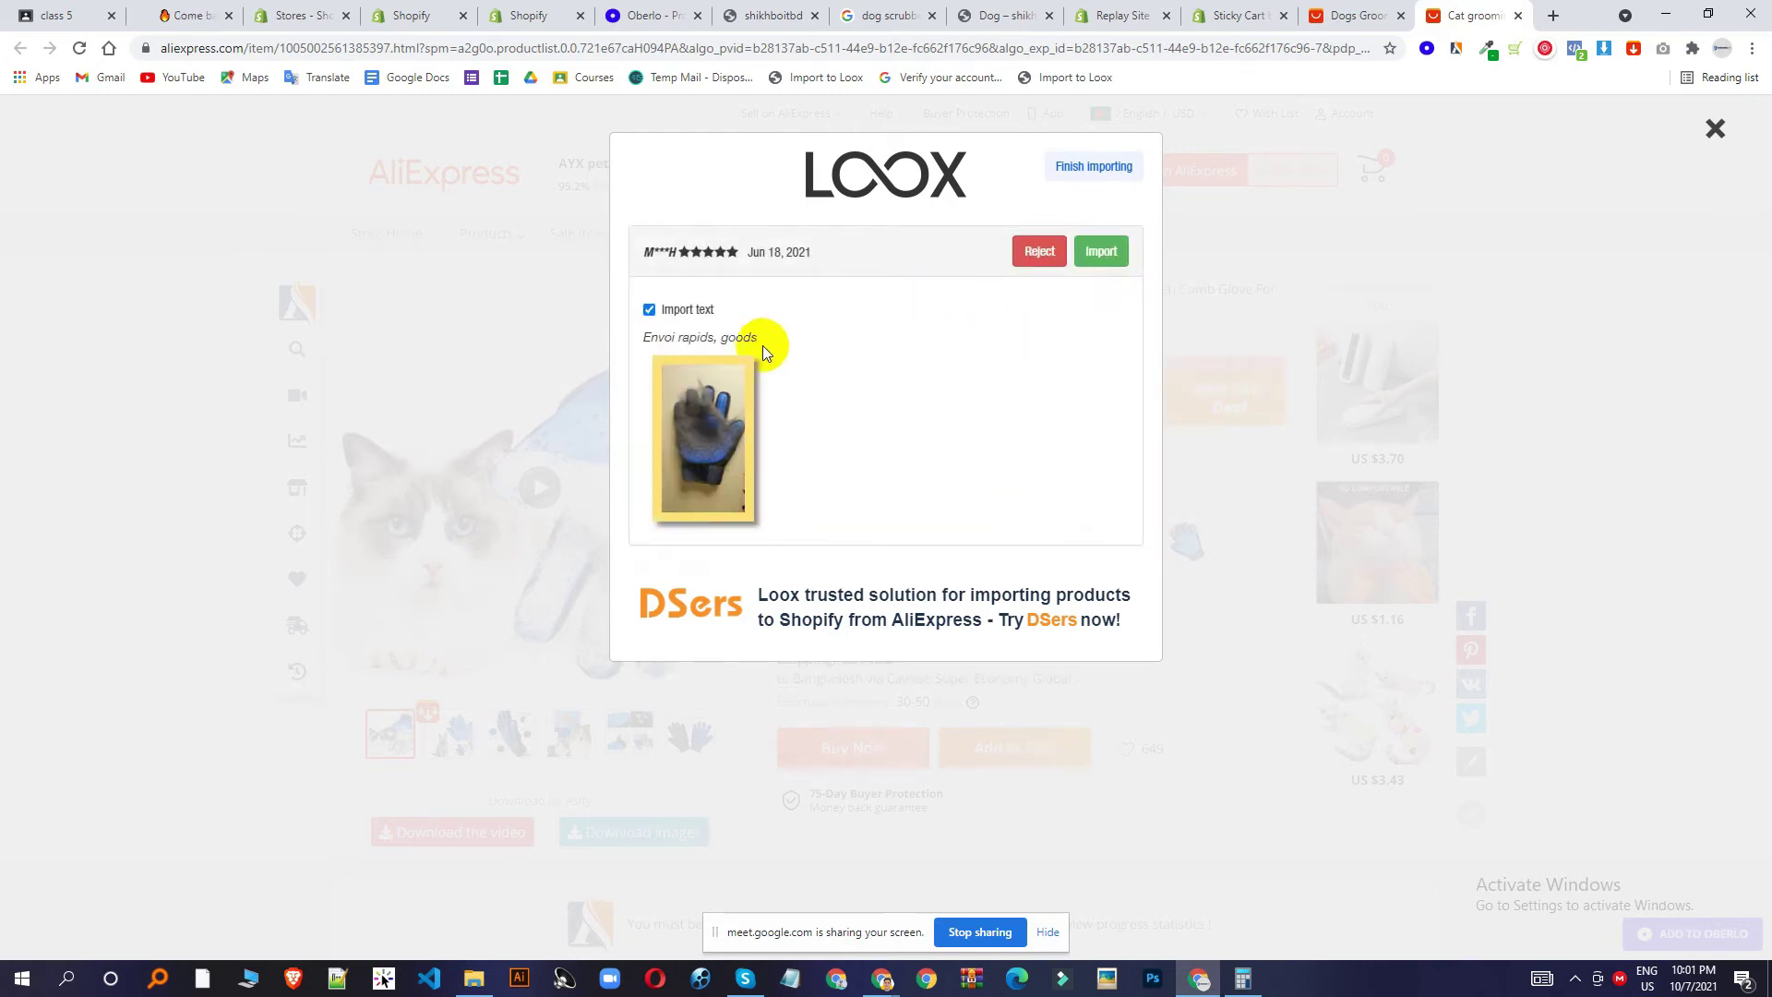
click(1092, 257)
click(1091, 256)
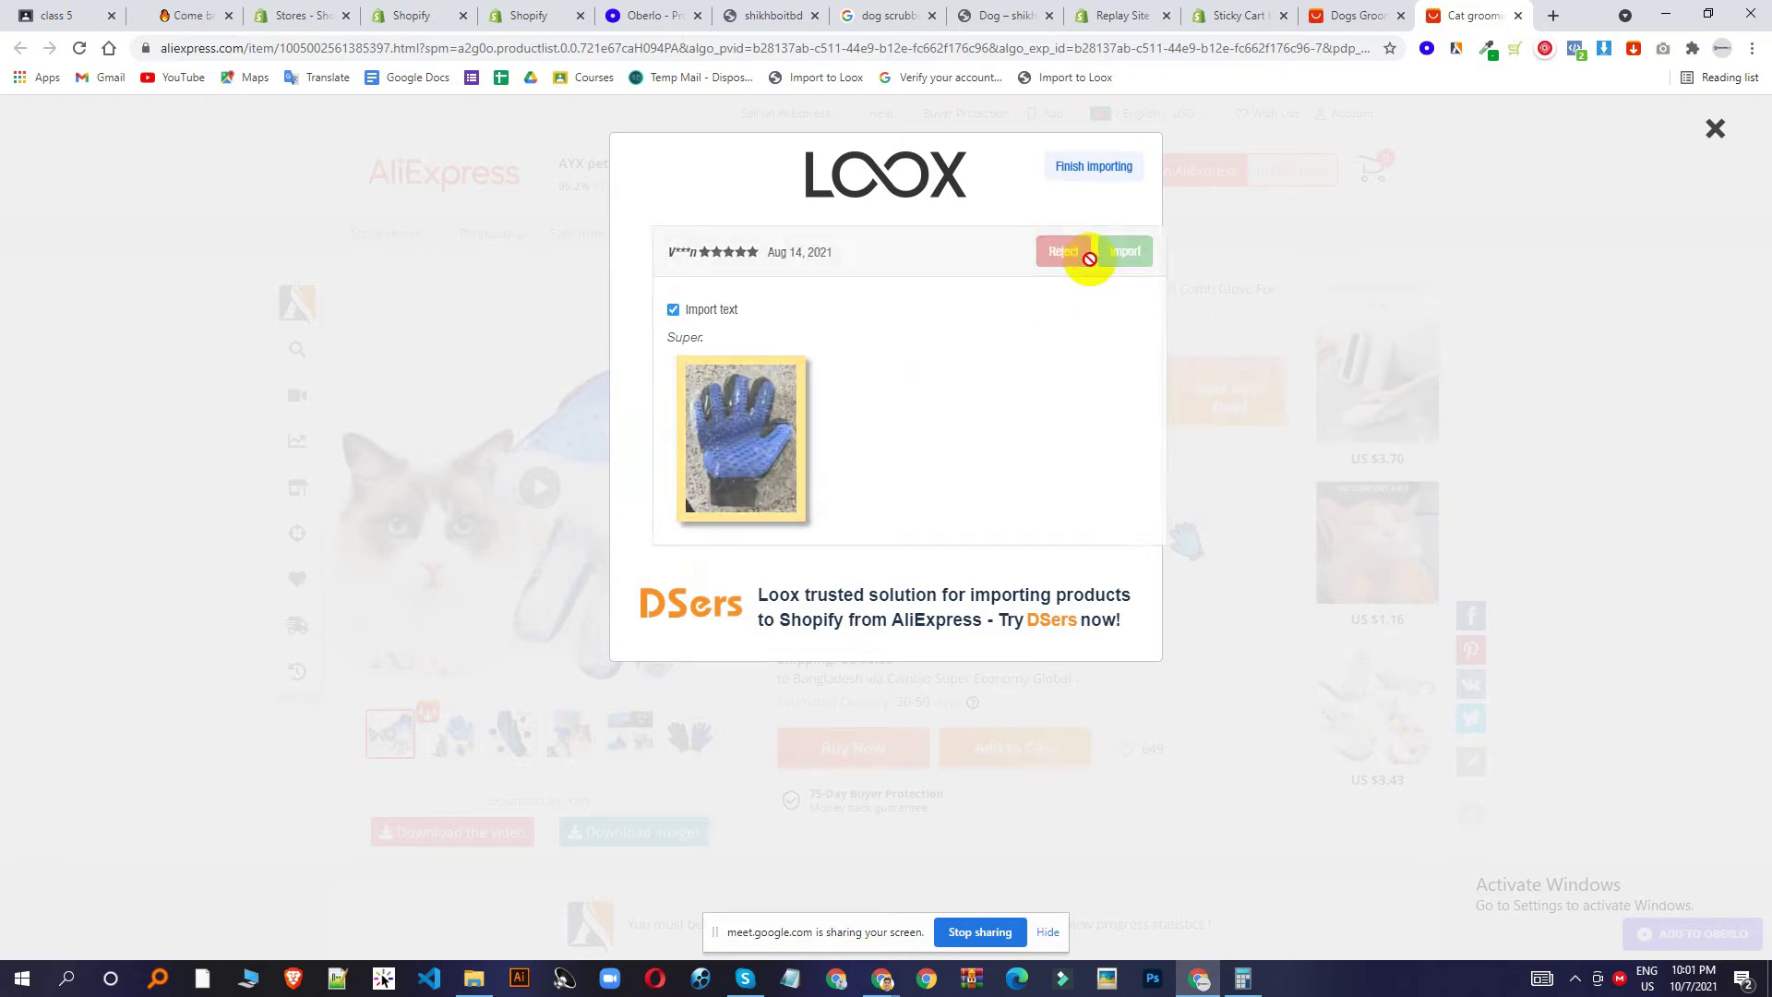
click(1076, 175)
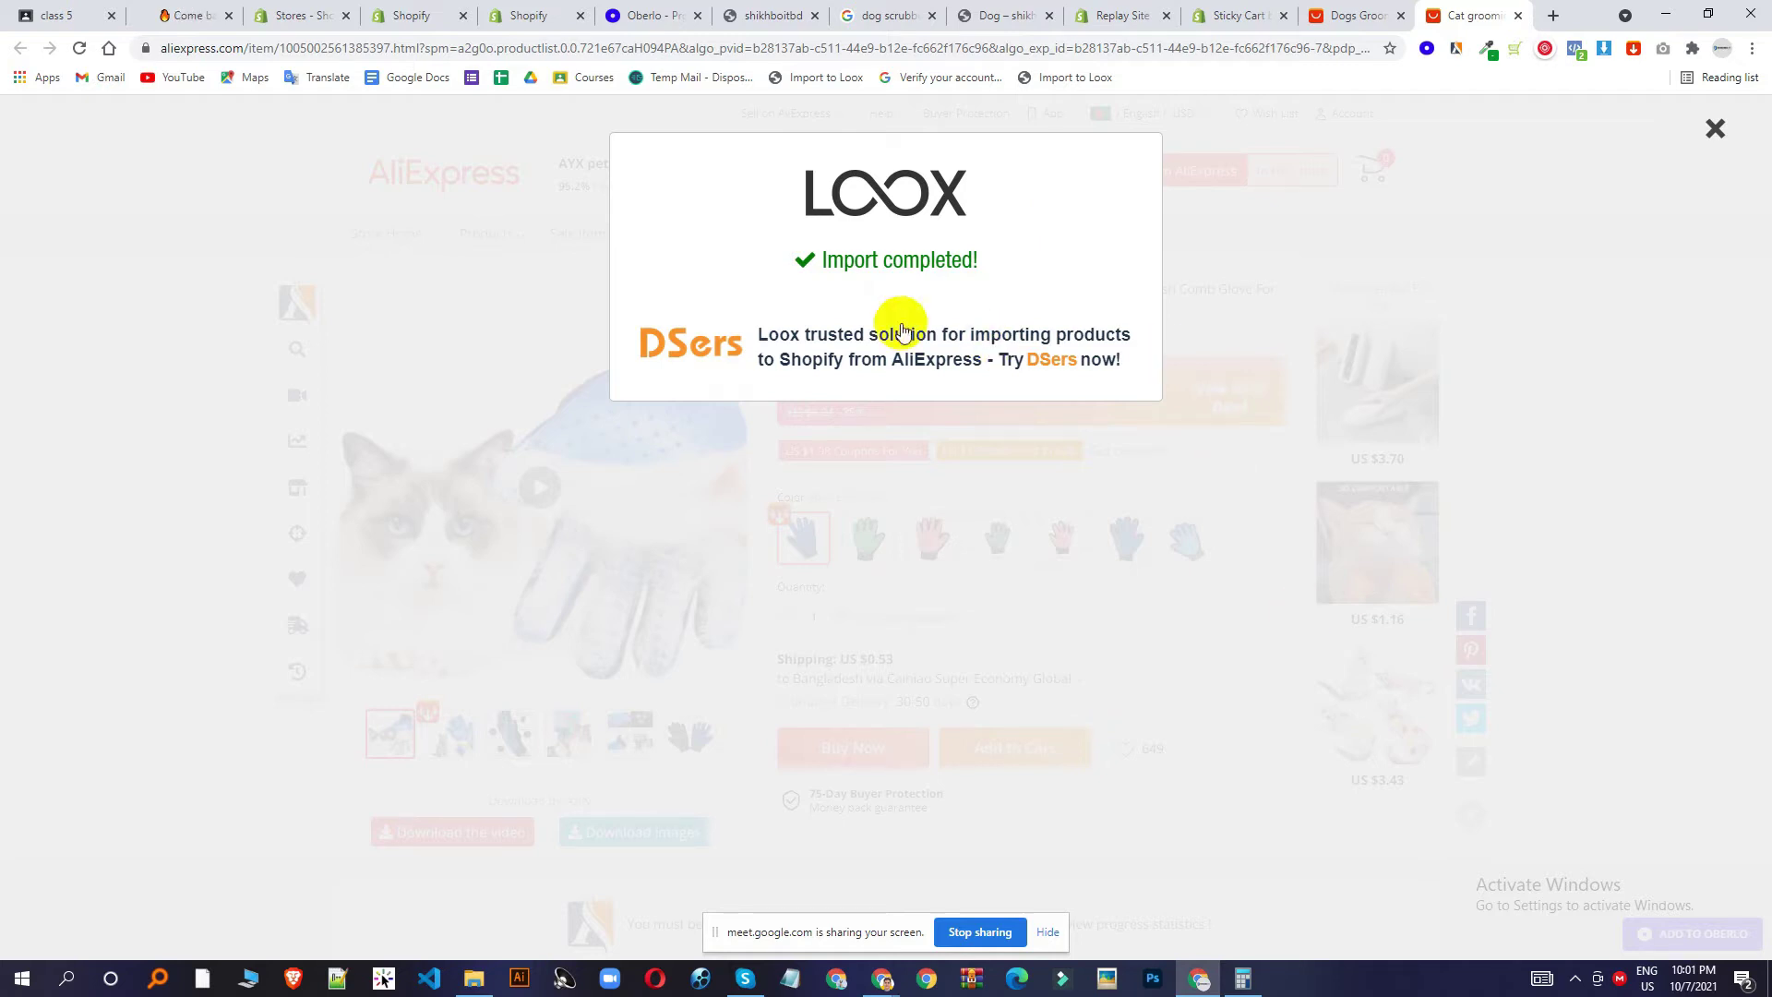
click(1717, 130)
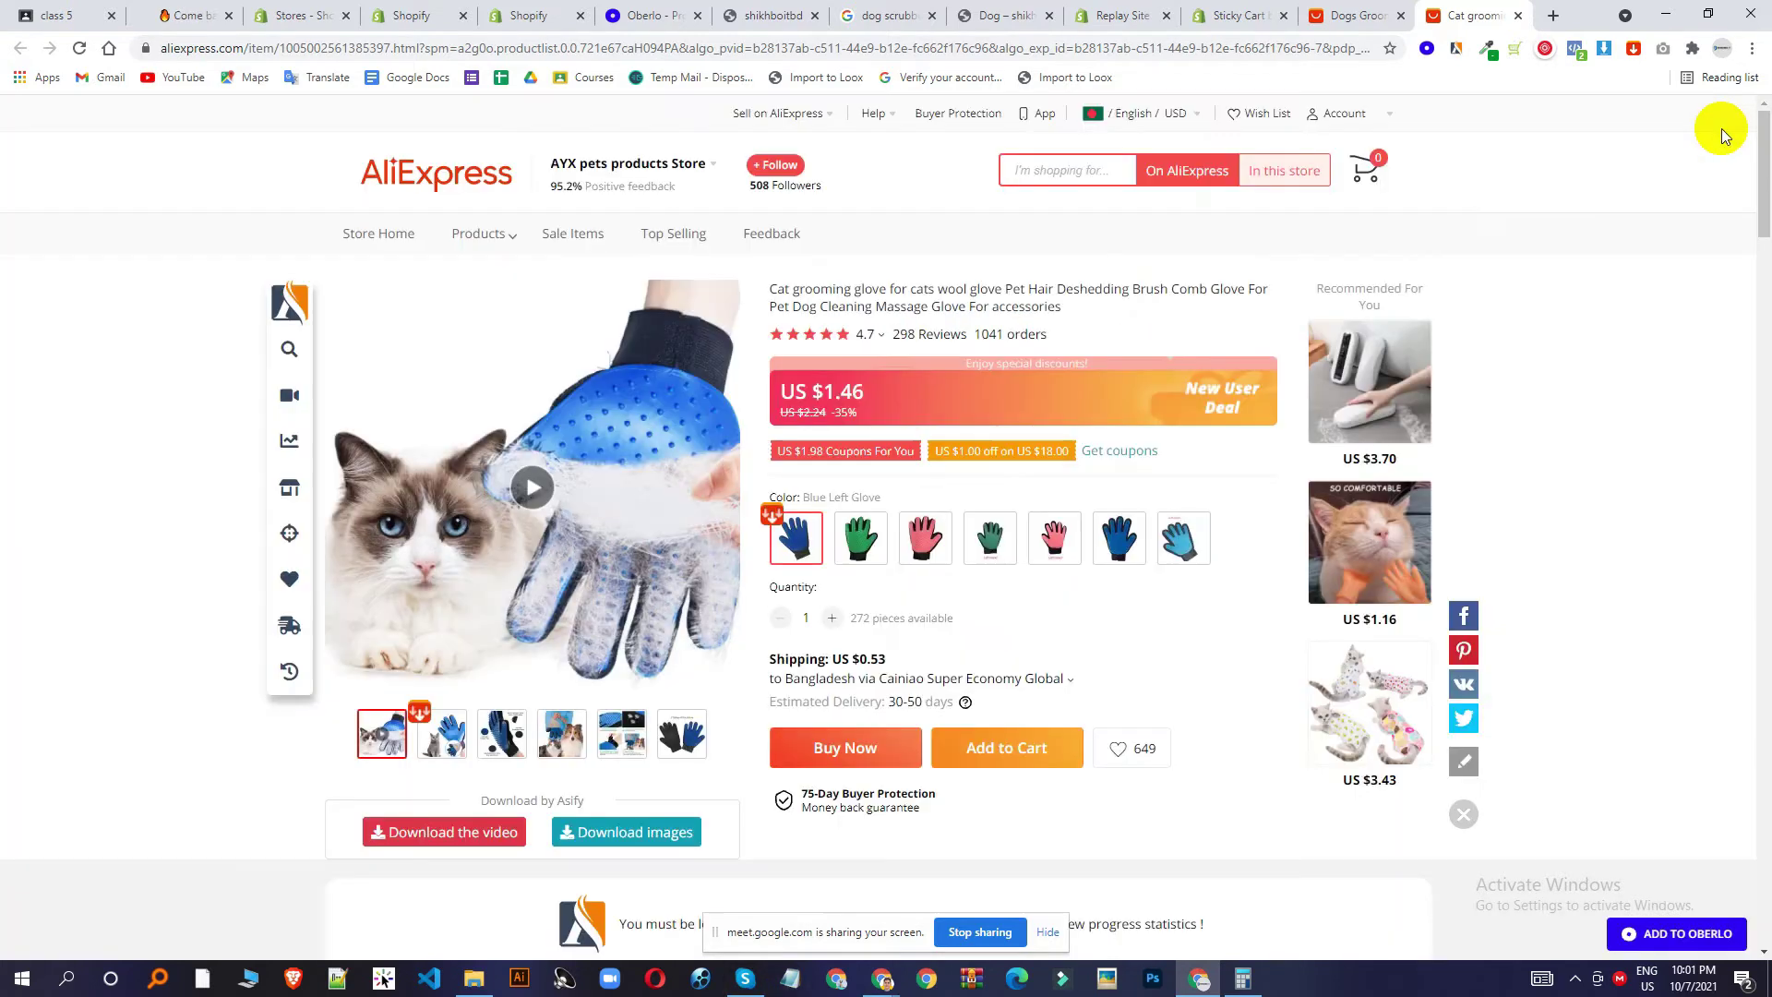
Reload the storefront, check the Hill's Science Diet product section for reviews, and go back to the store's home page.
click(762, 16)
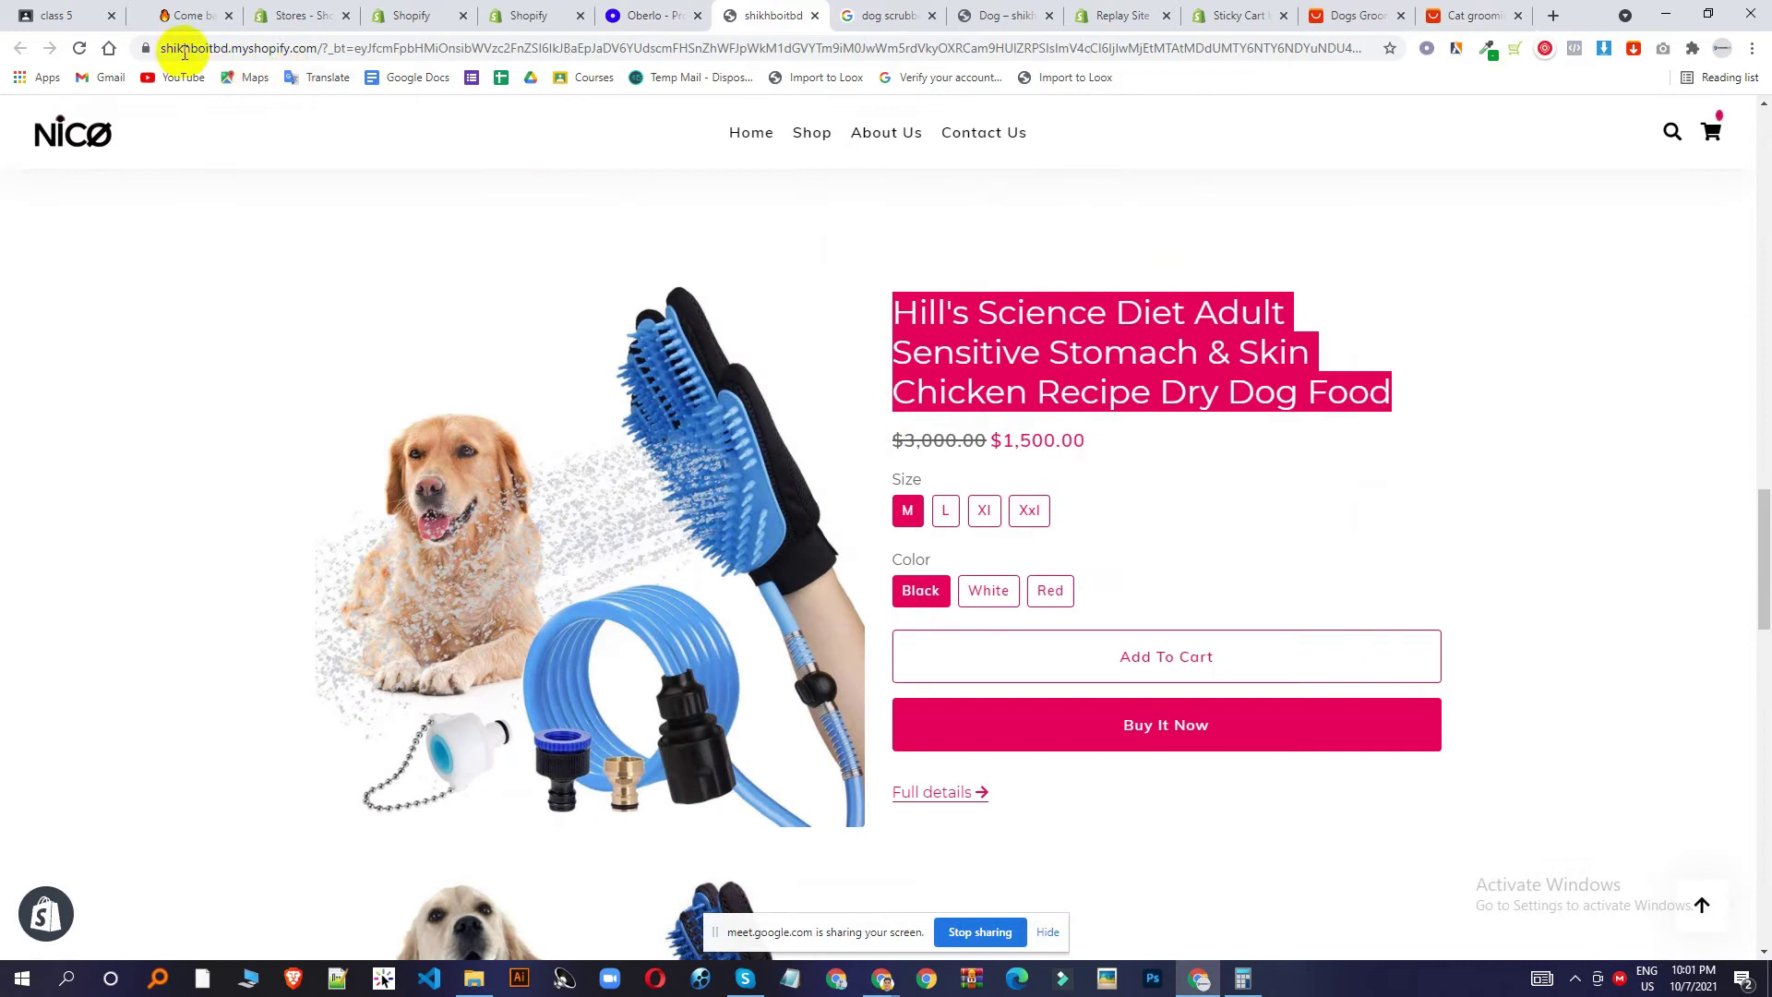
click(78, 49)
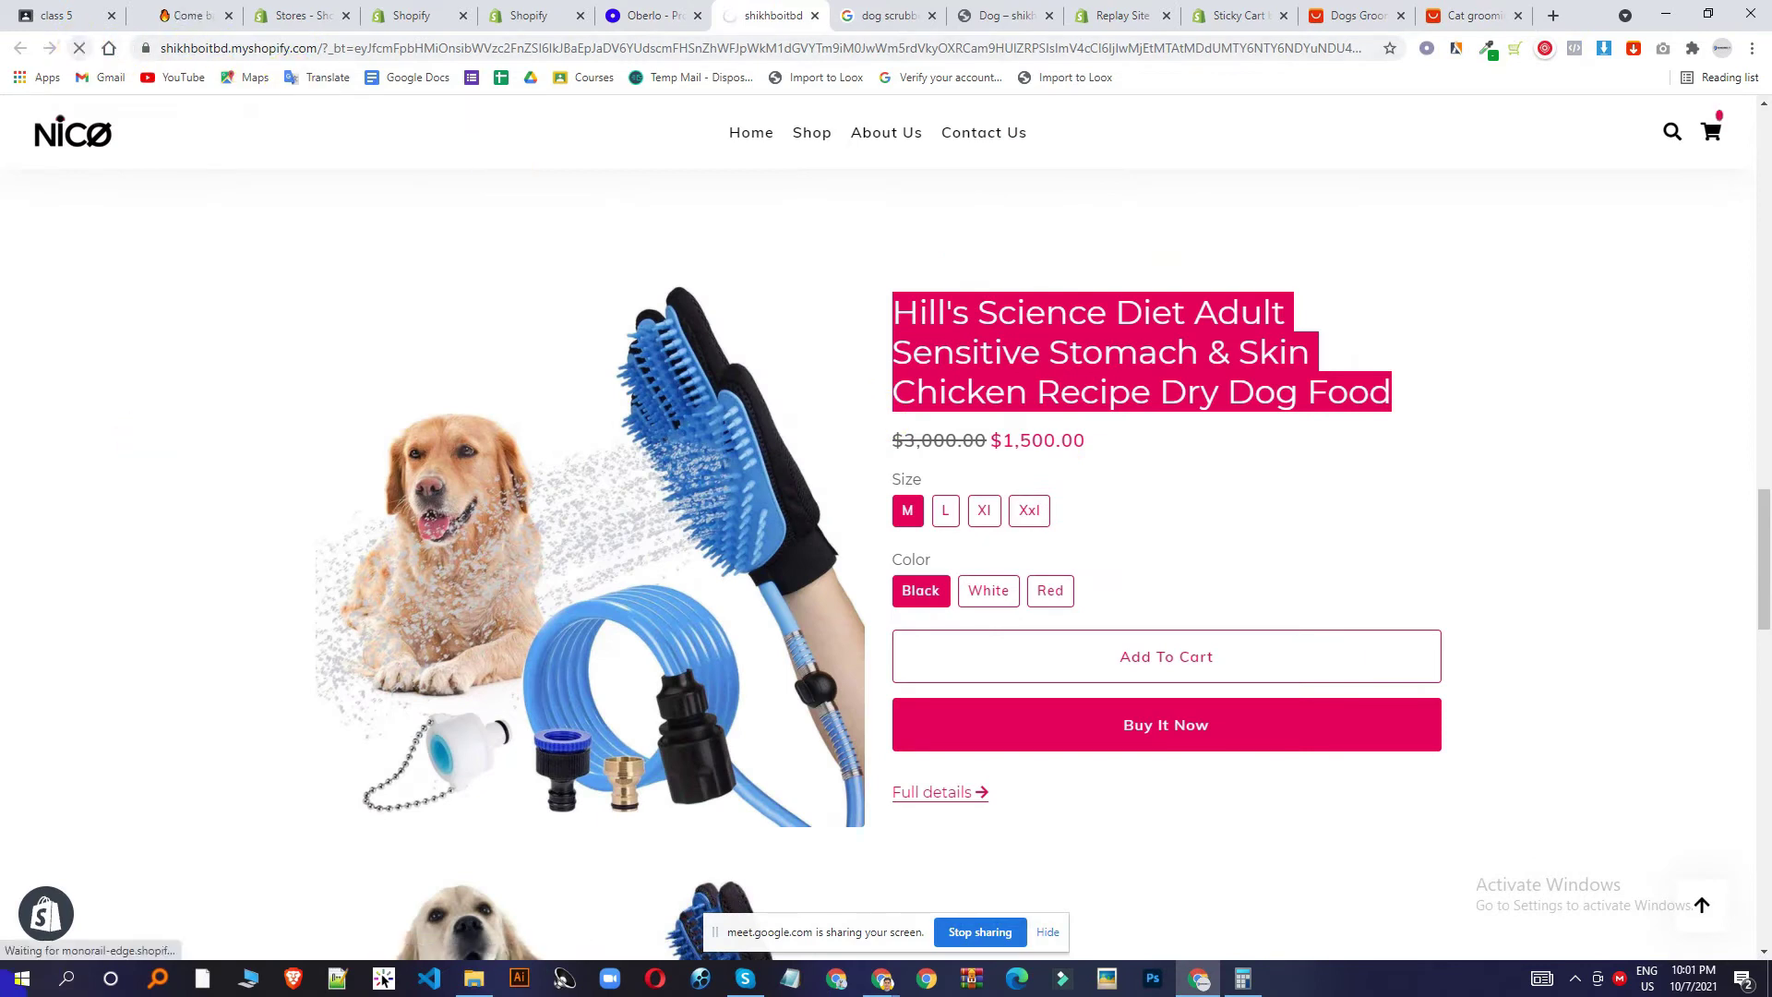
scroll(1135, 506, down, 17)
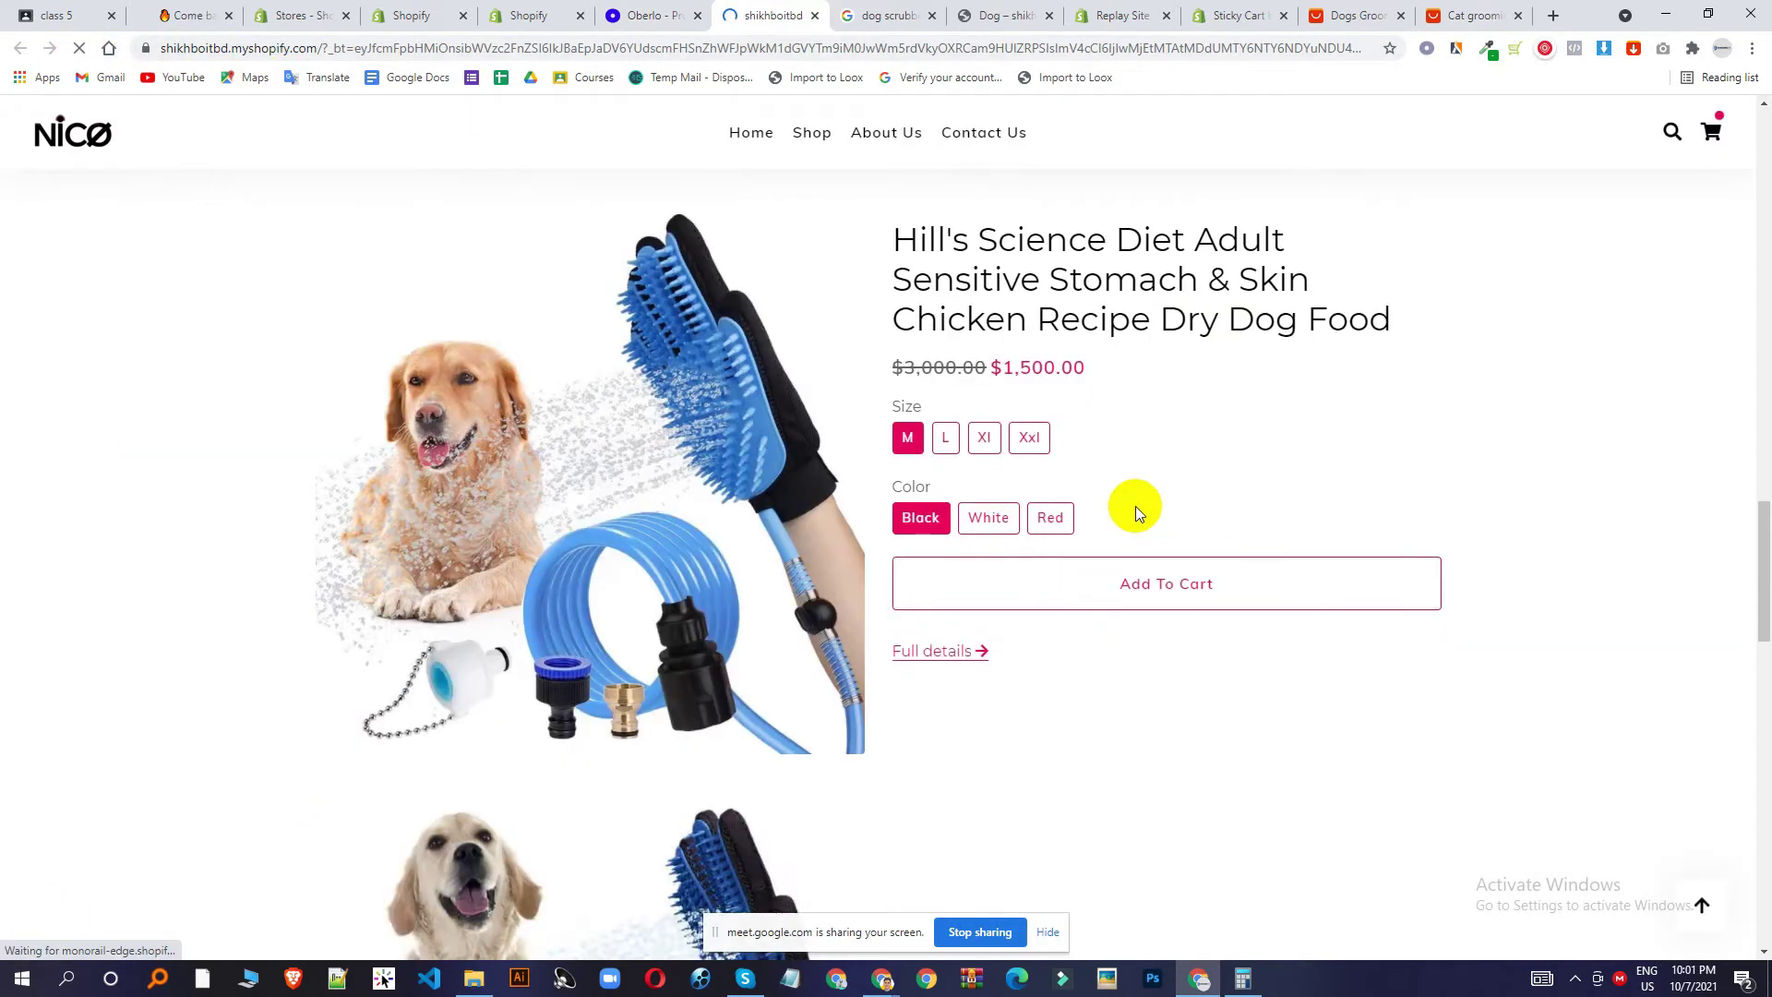
scroll(1232, 528, up, 9)
scroll(1231, 557, up, 15)
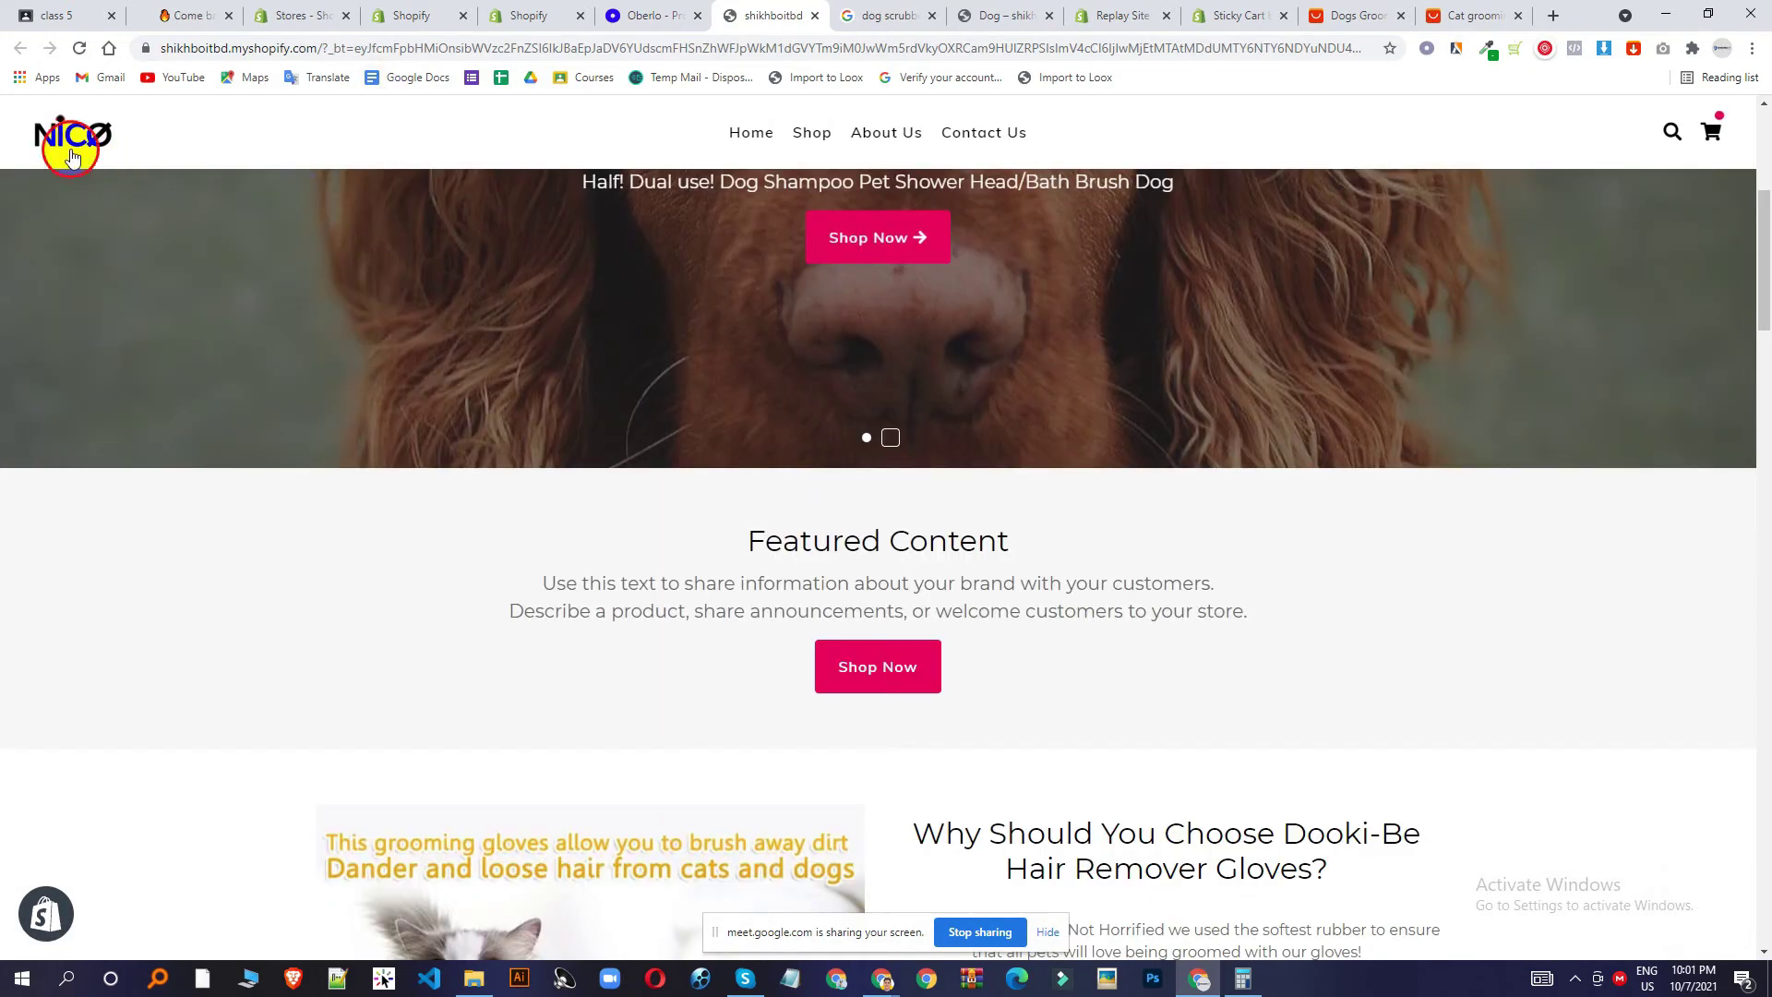
click(72, 156)
Open the Shopify App Store from the store admin's Apps page and search it for "aliexpress reviews".
click(536, 11)
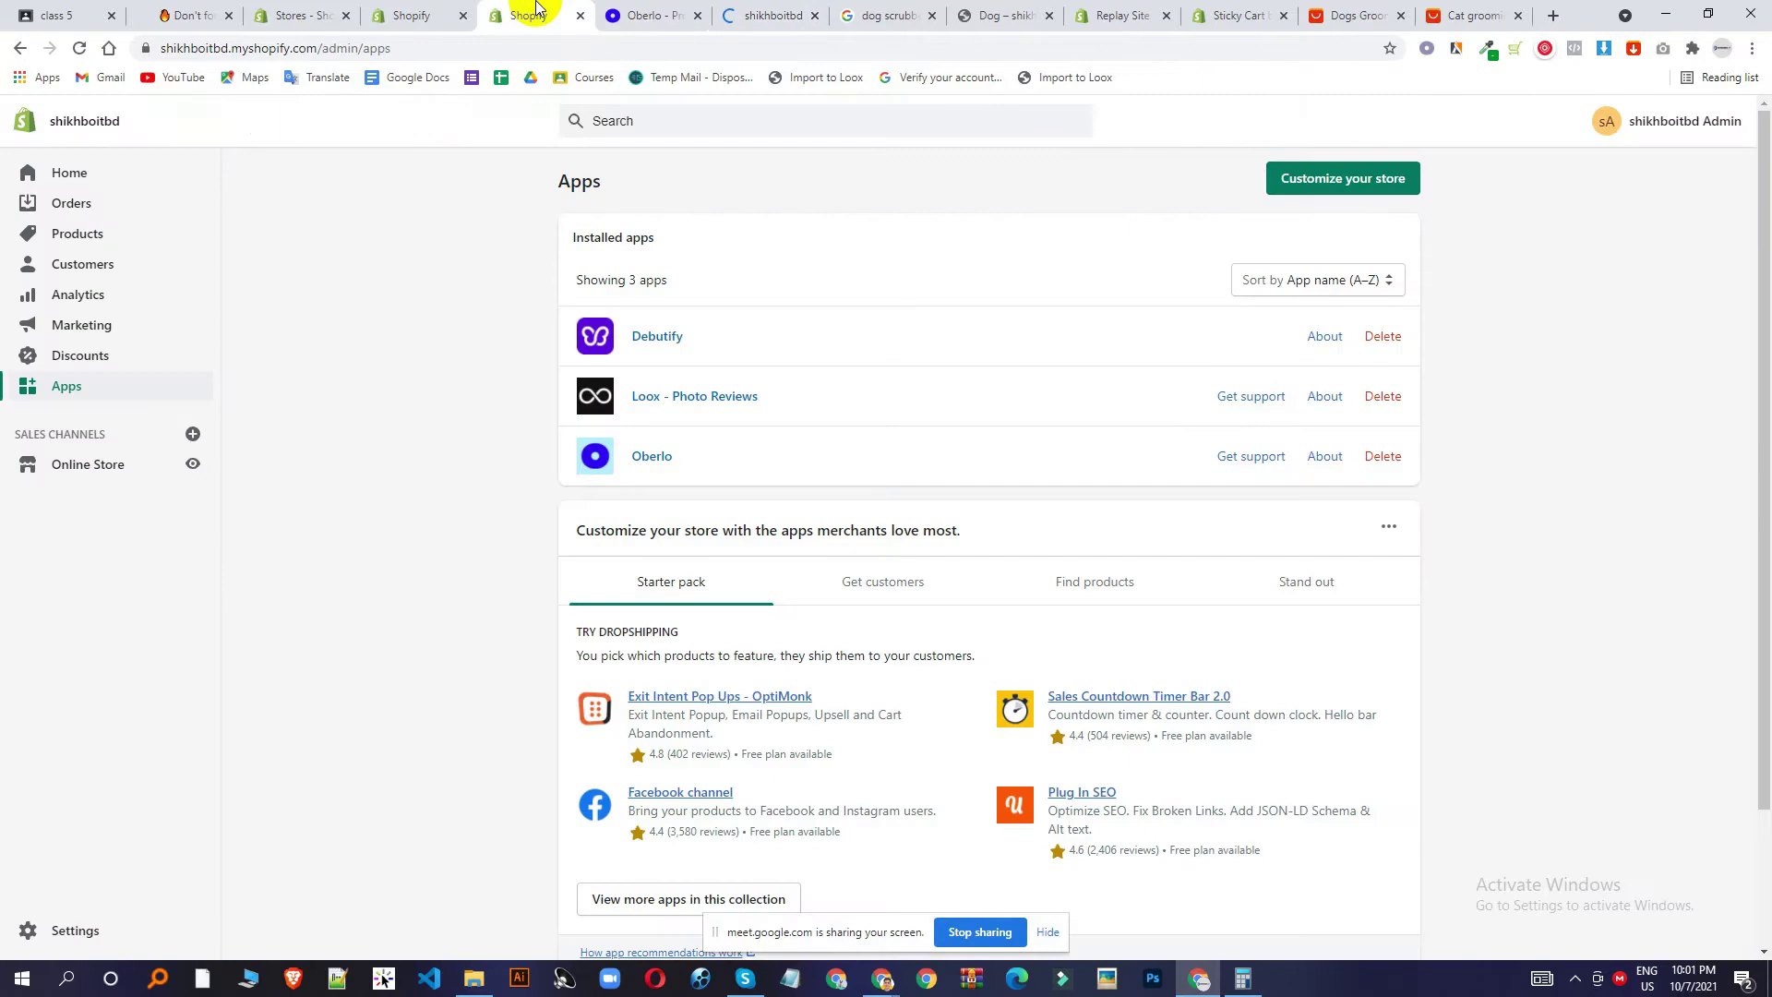
click(1319, 189)
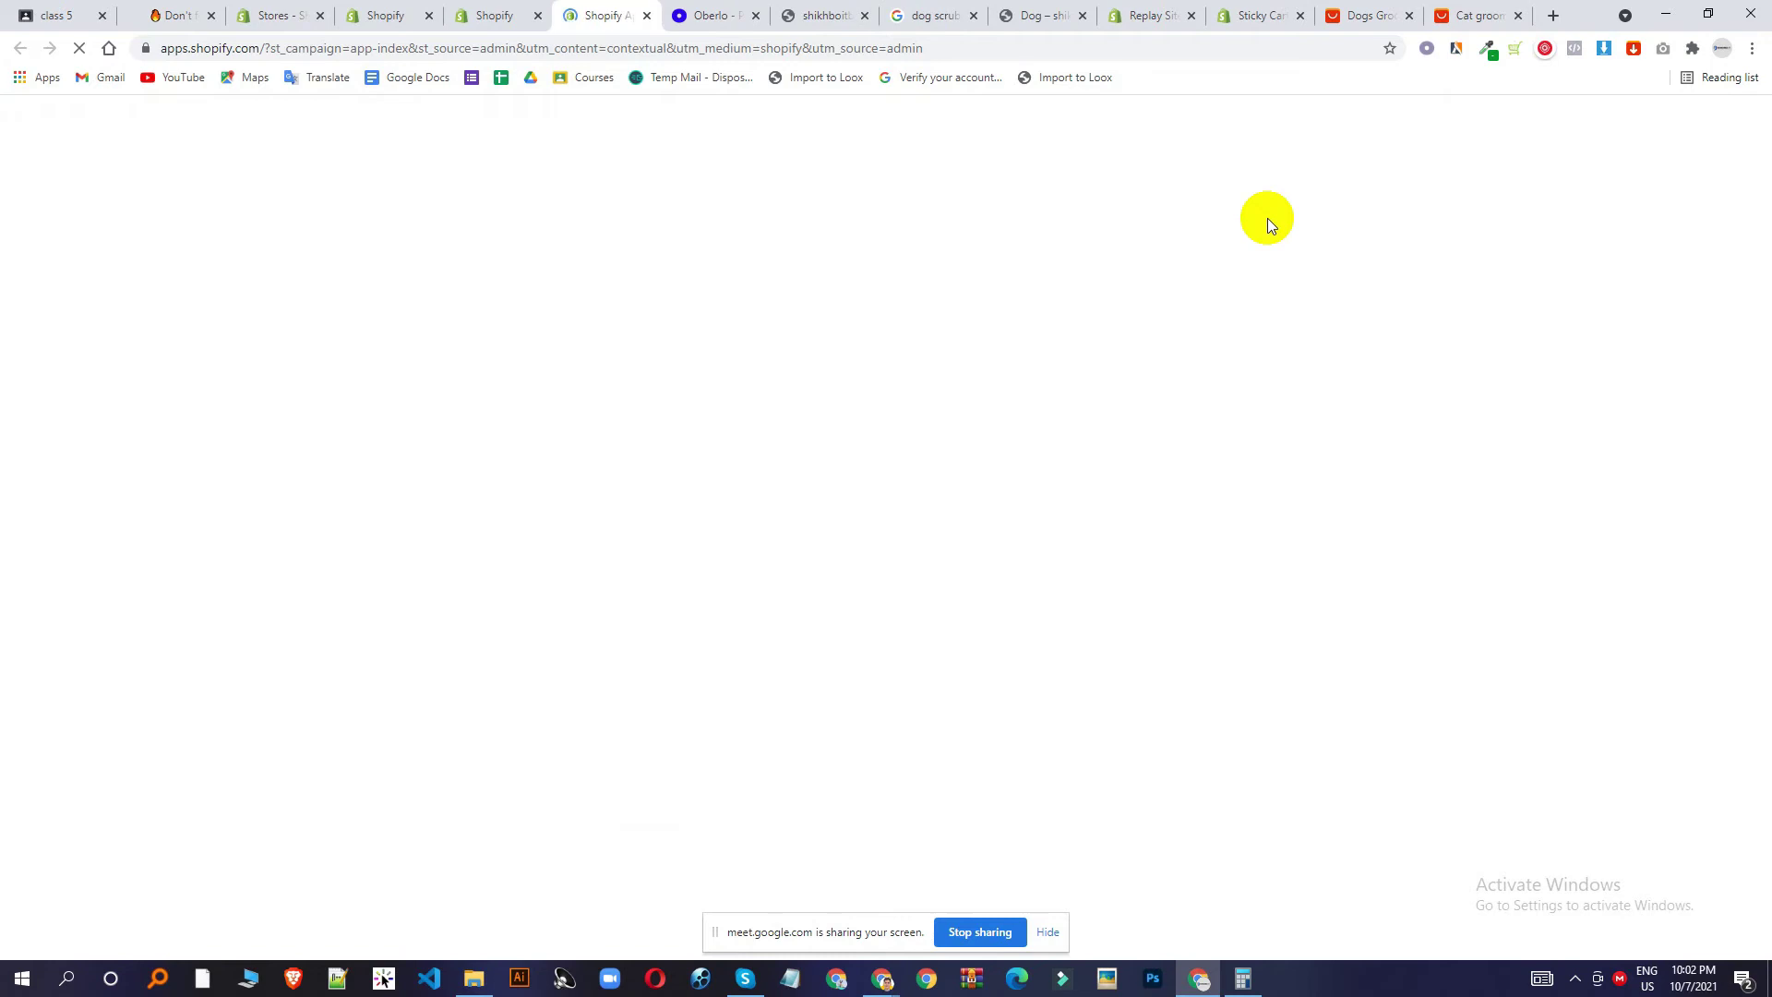
click(440, 337)
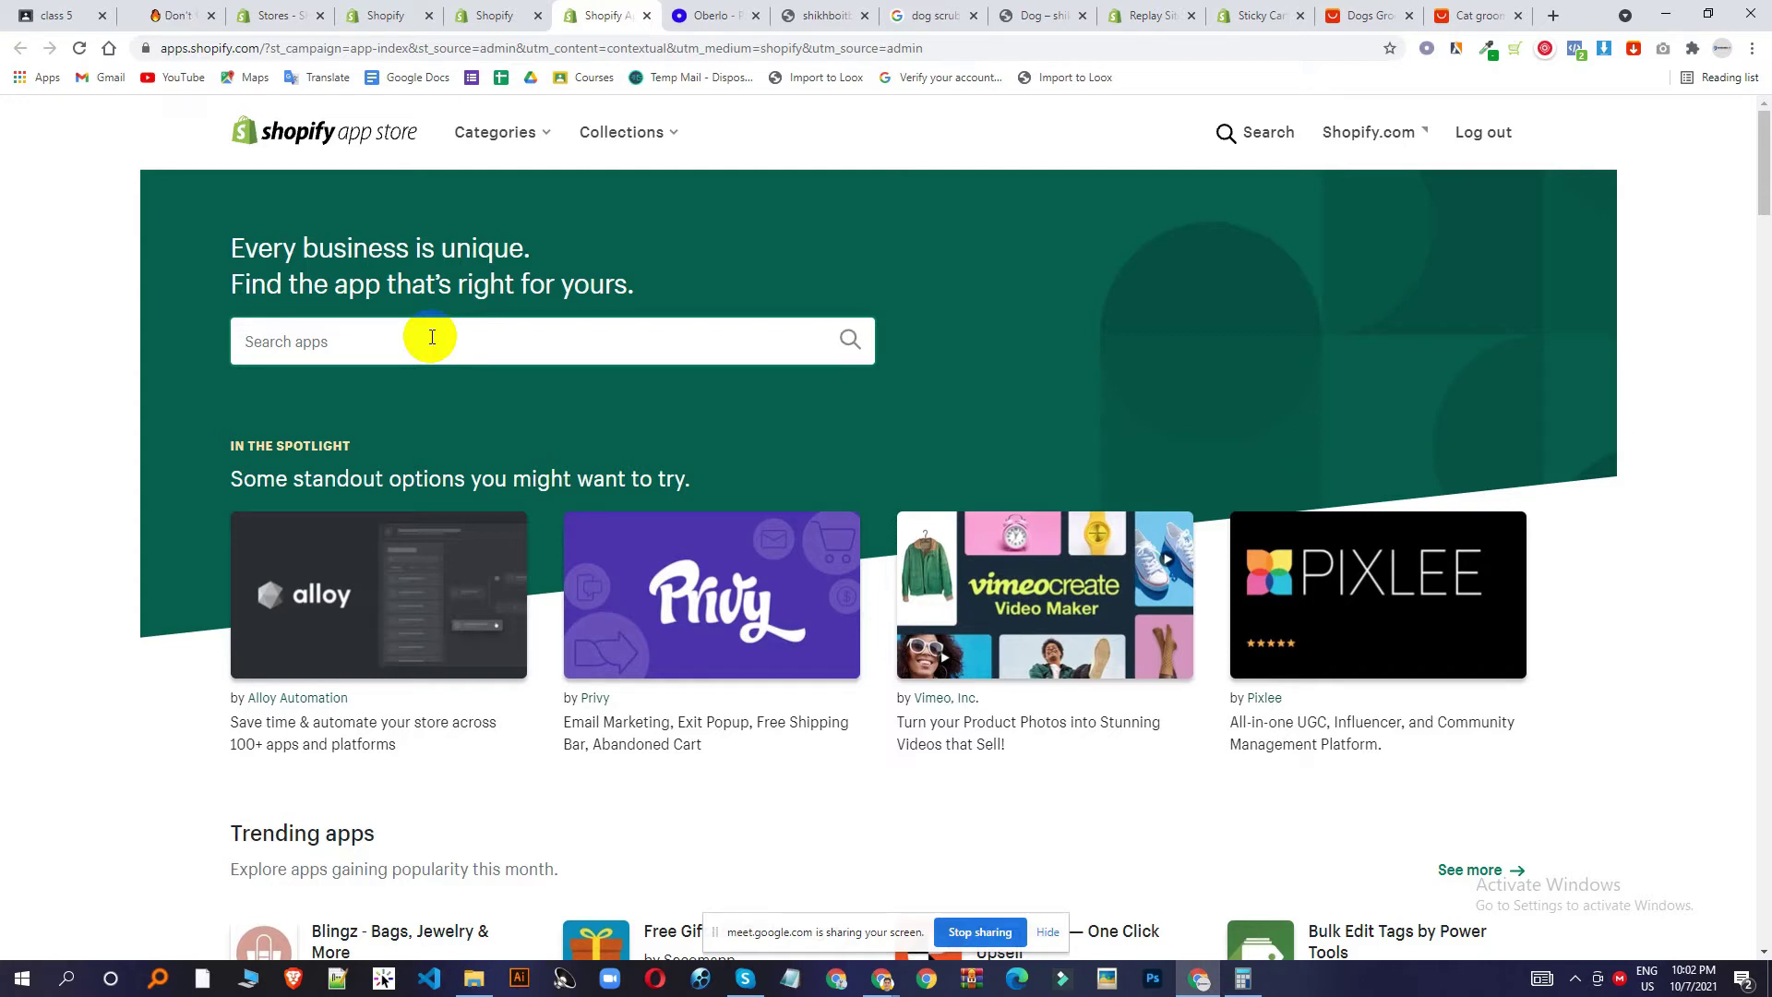
text(re)
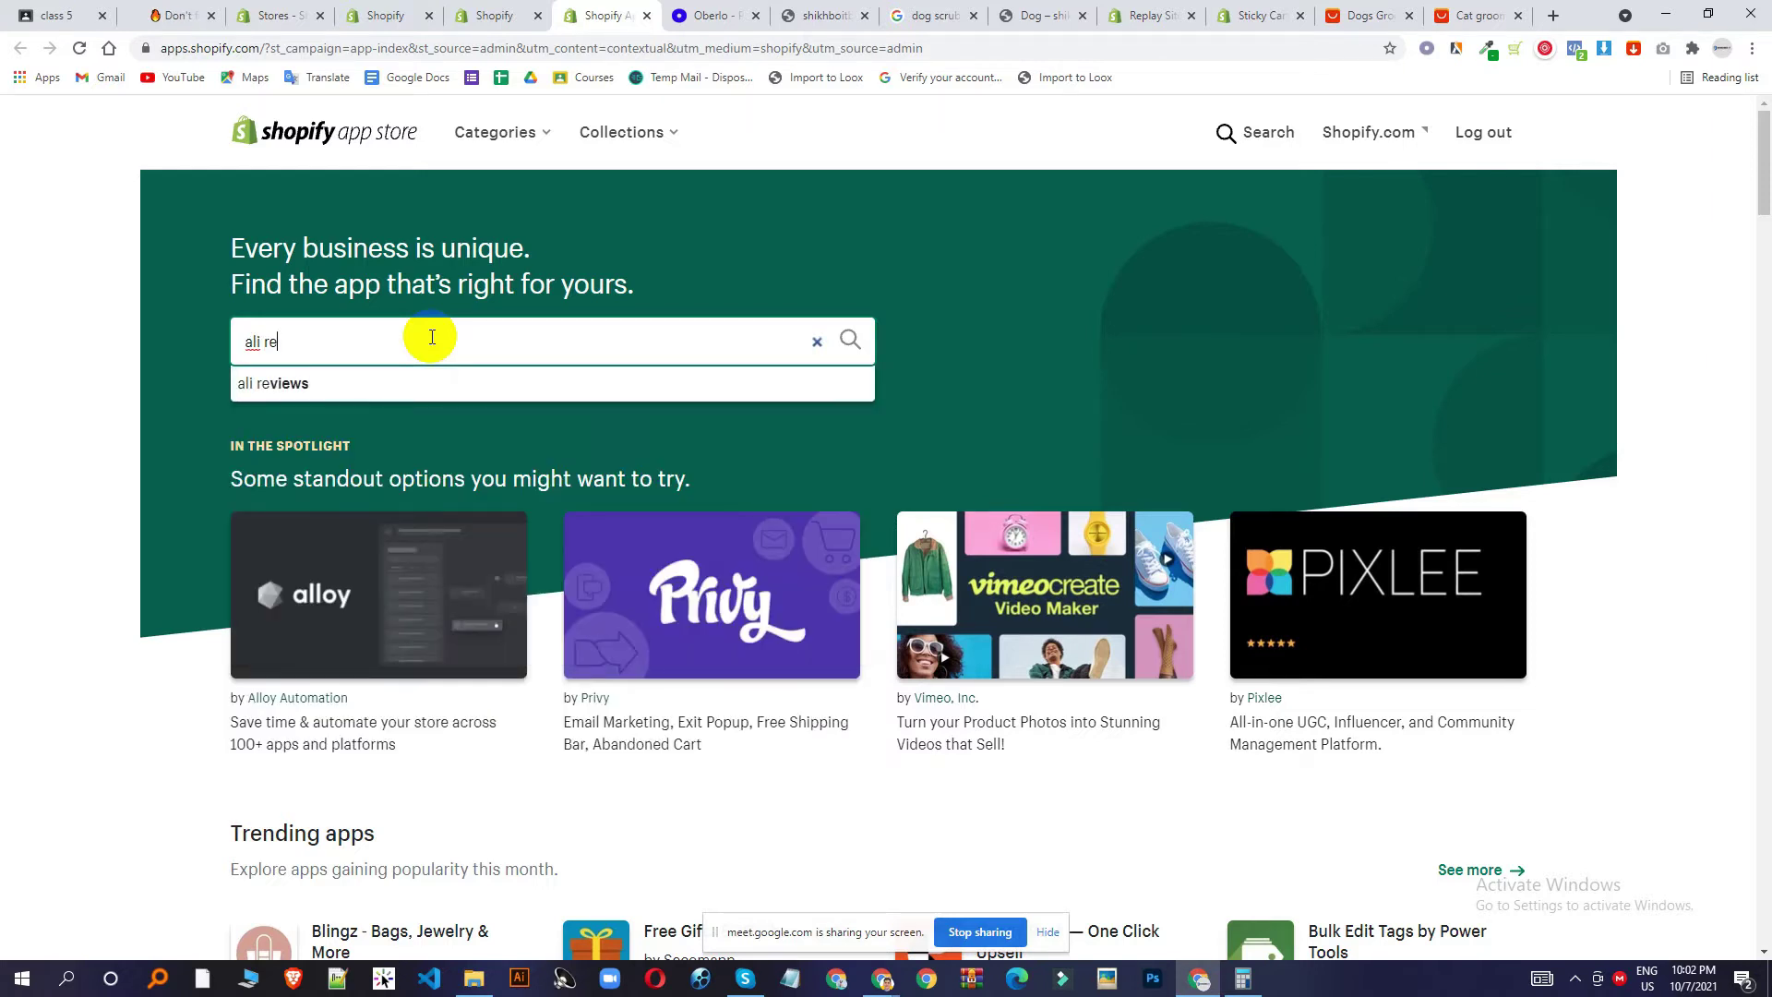
click(388, 380)
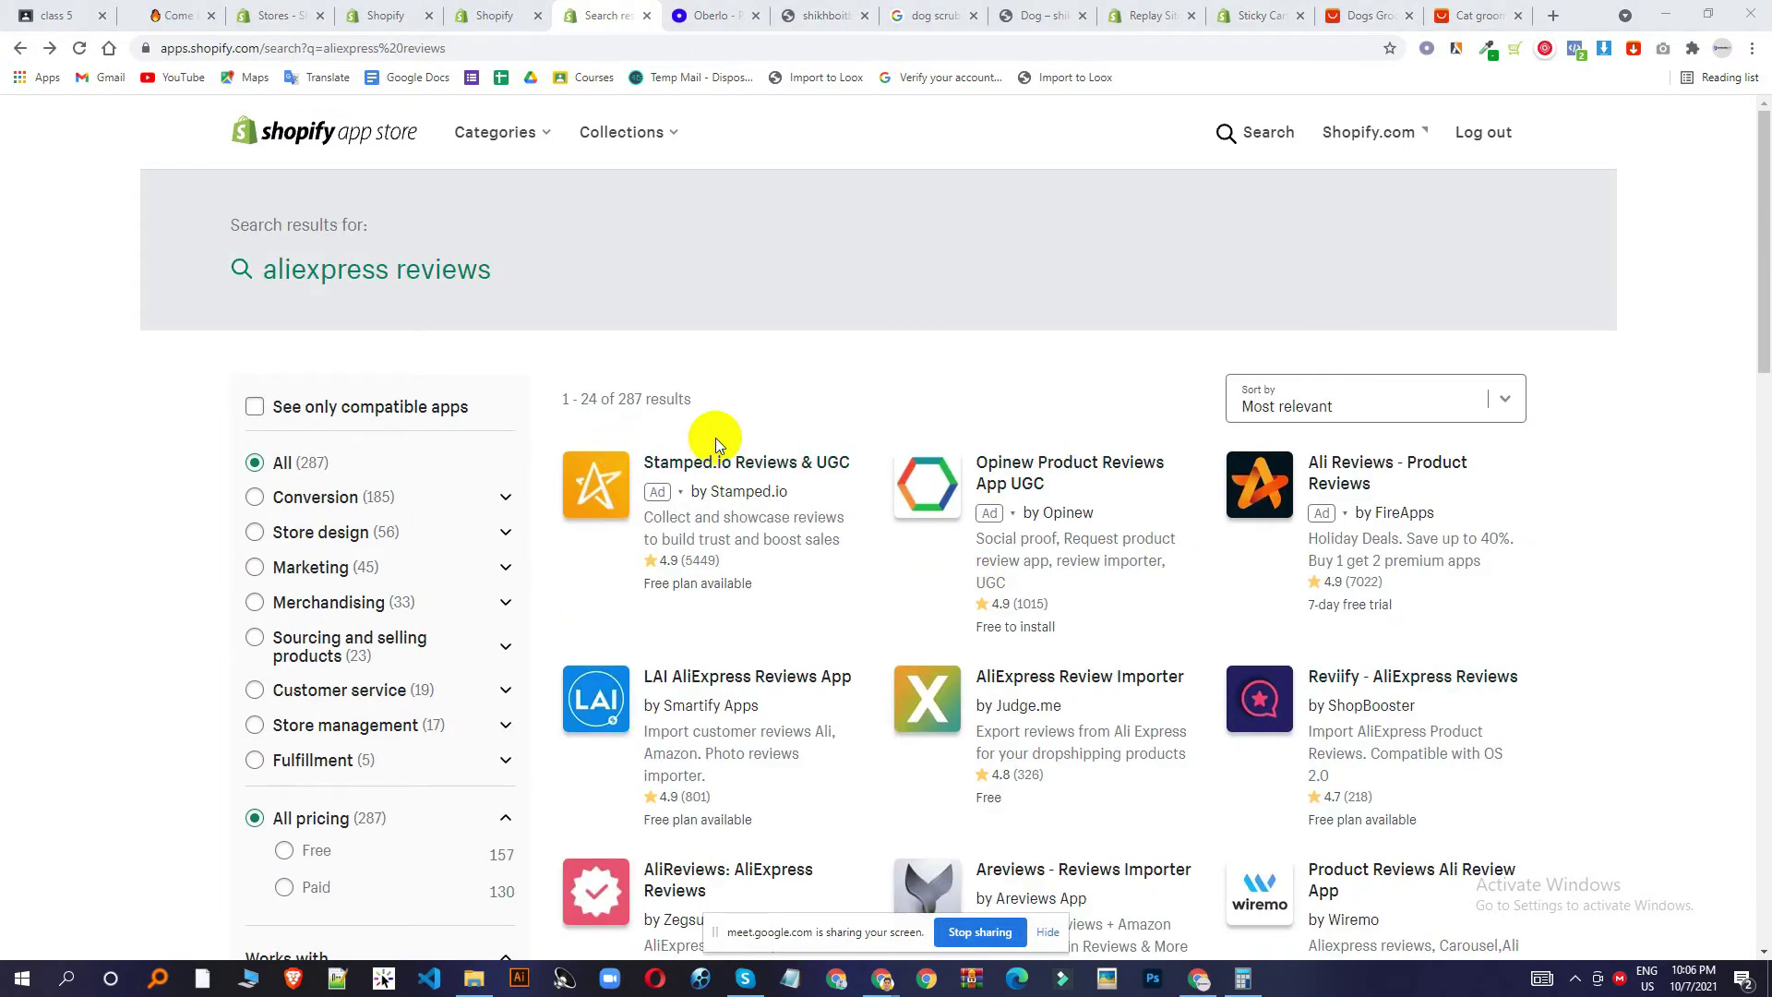
Look through the AliExpress review apps in the search results and compare their ratings and pricing plans.
scroll(1292, 503, down, 7)
scroll(747, 416, up, 6)
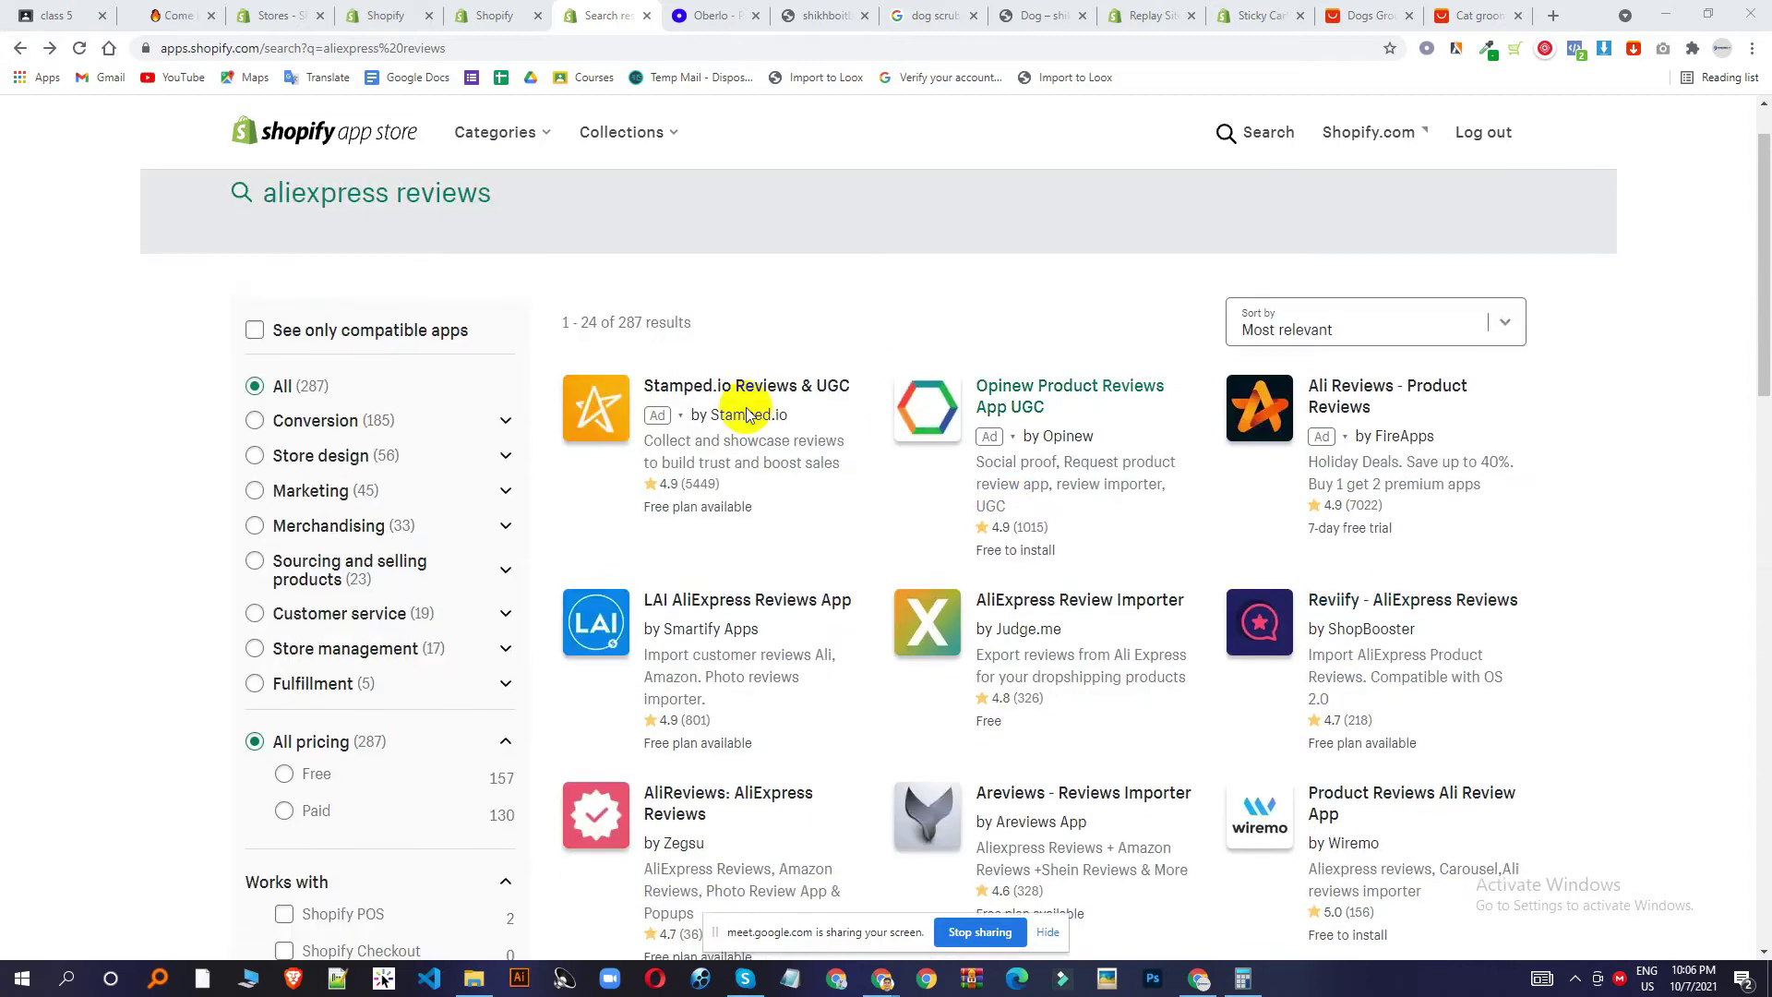
scroll(748, 415, up, 1)
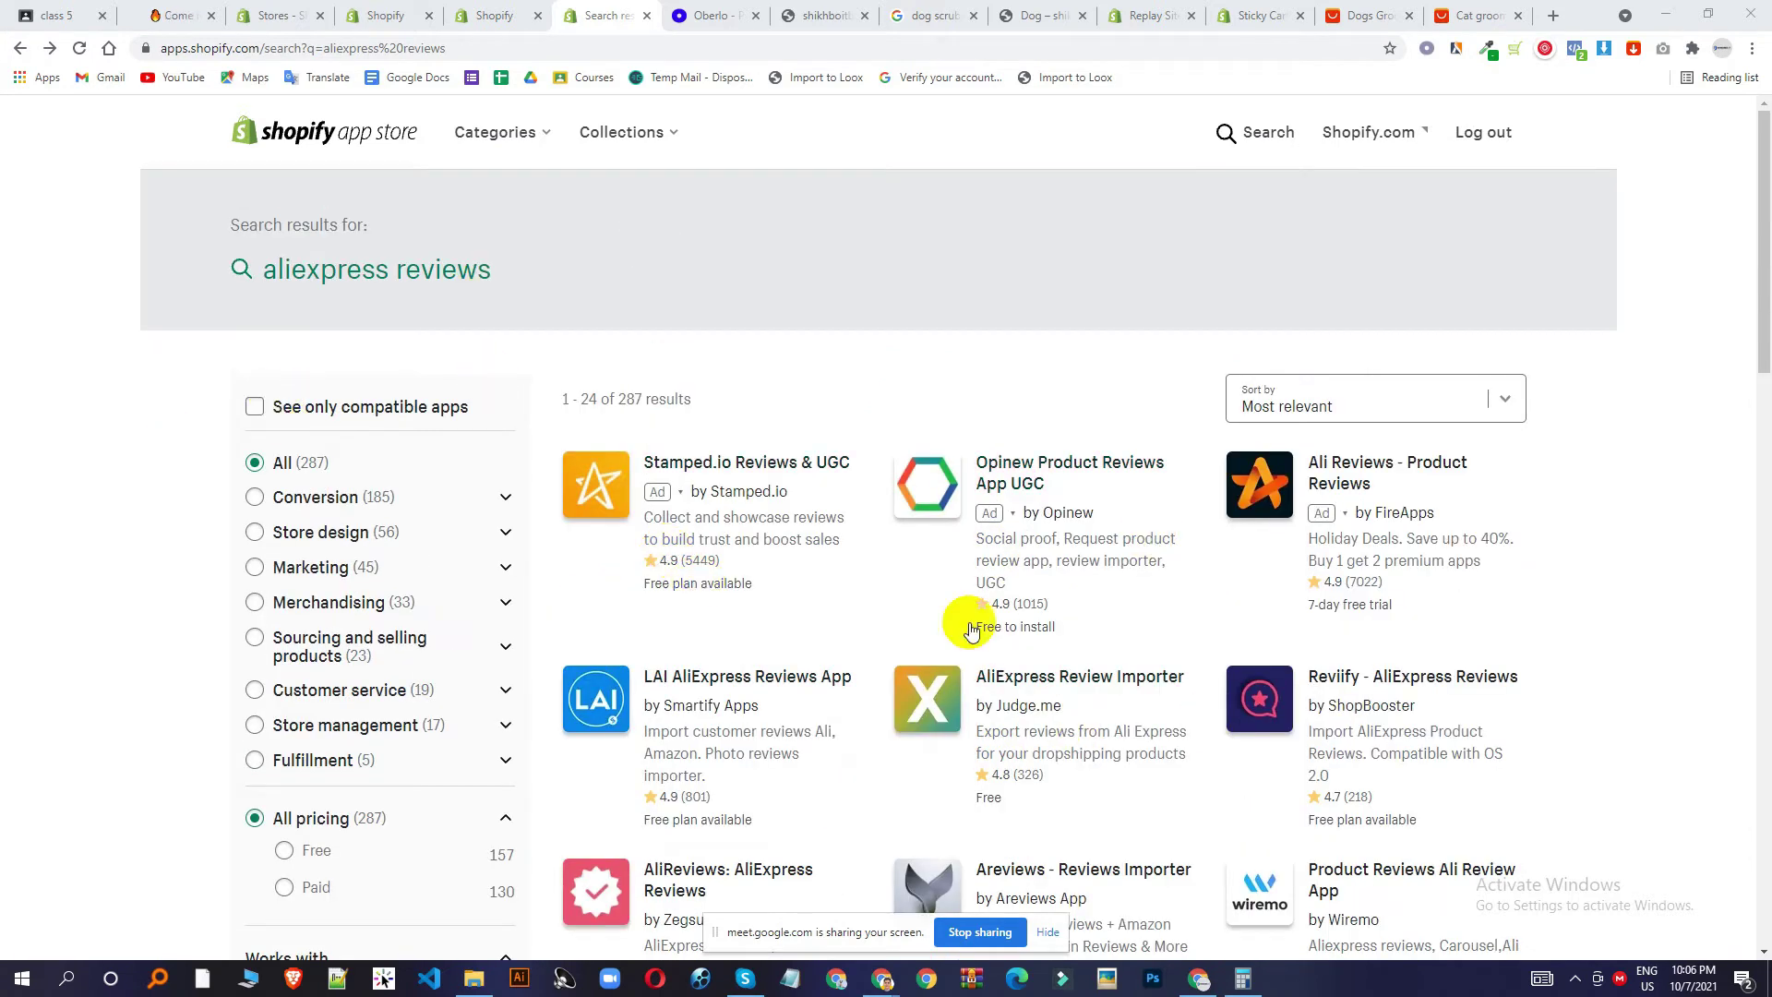
scroll(971, 631, down, 7)
scroll(859, 499, up, 5)
scroll(905, 501, down, 5)
scroll(893, 483, up, 4)
scroll(953, 455, down, 6)
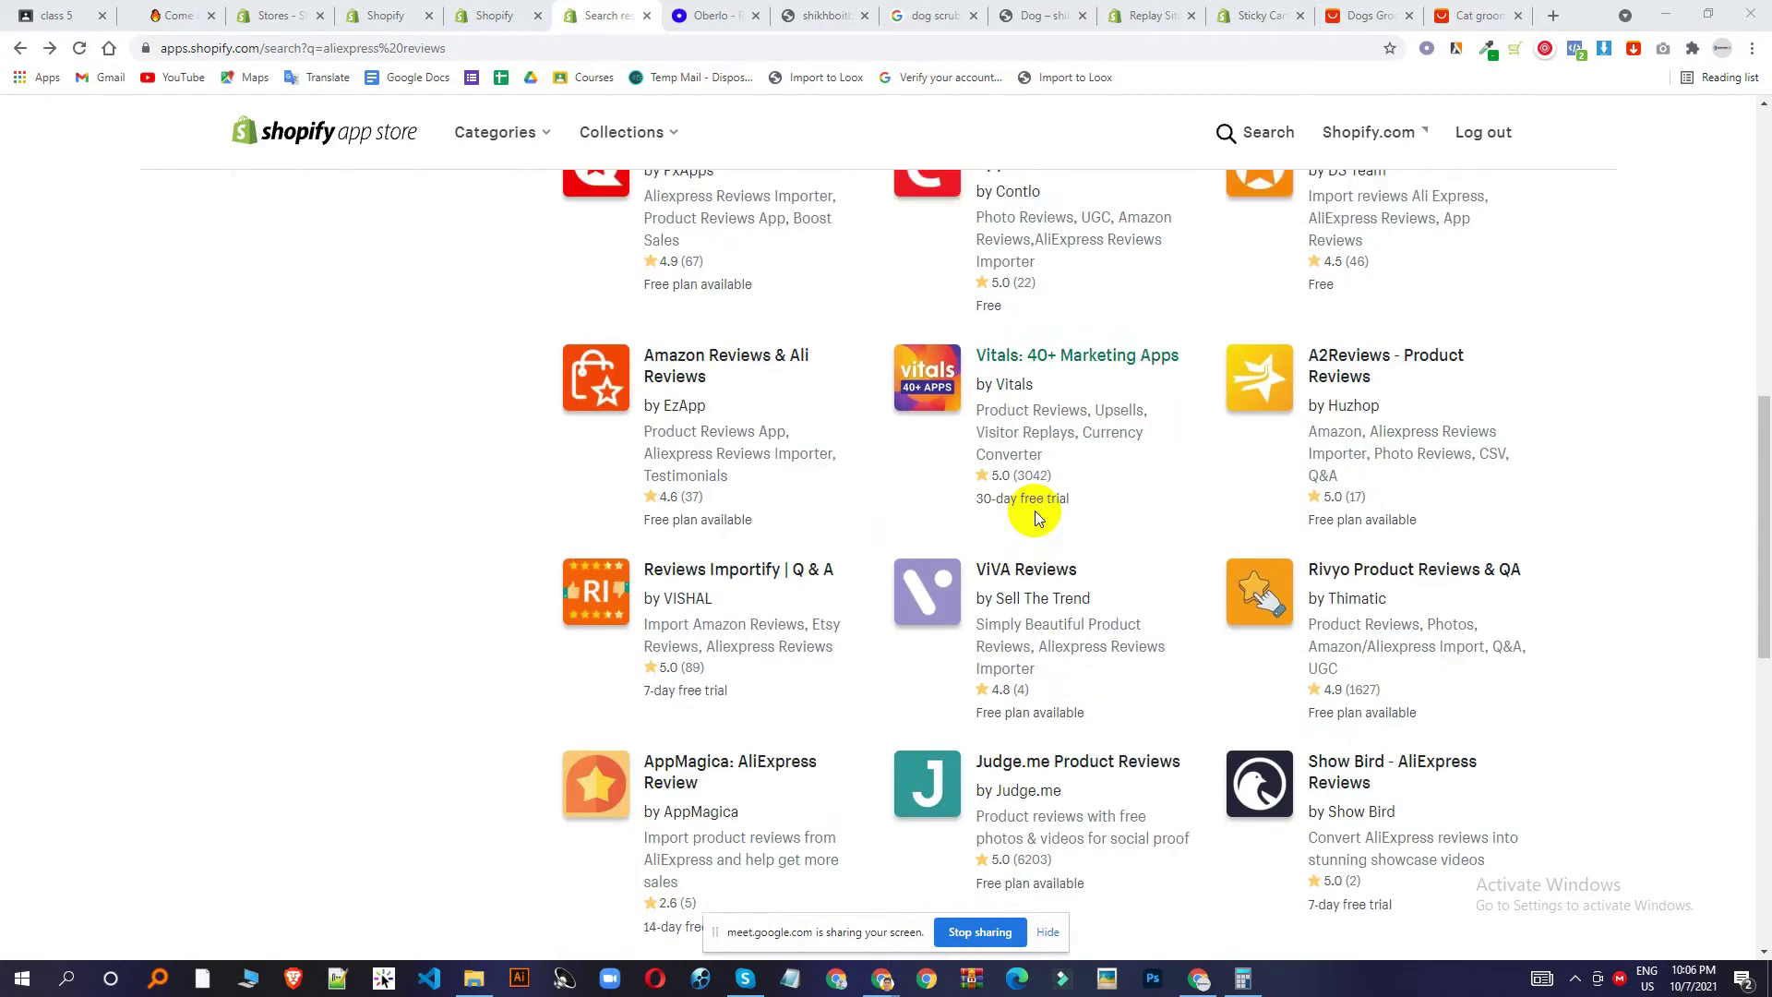
scroll(1034, 512, down, 4)
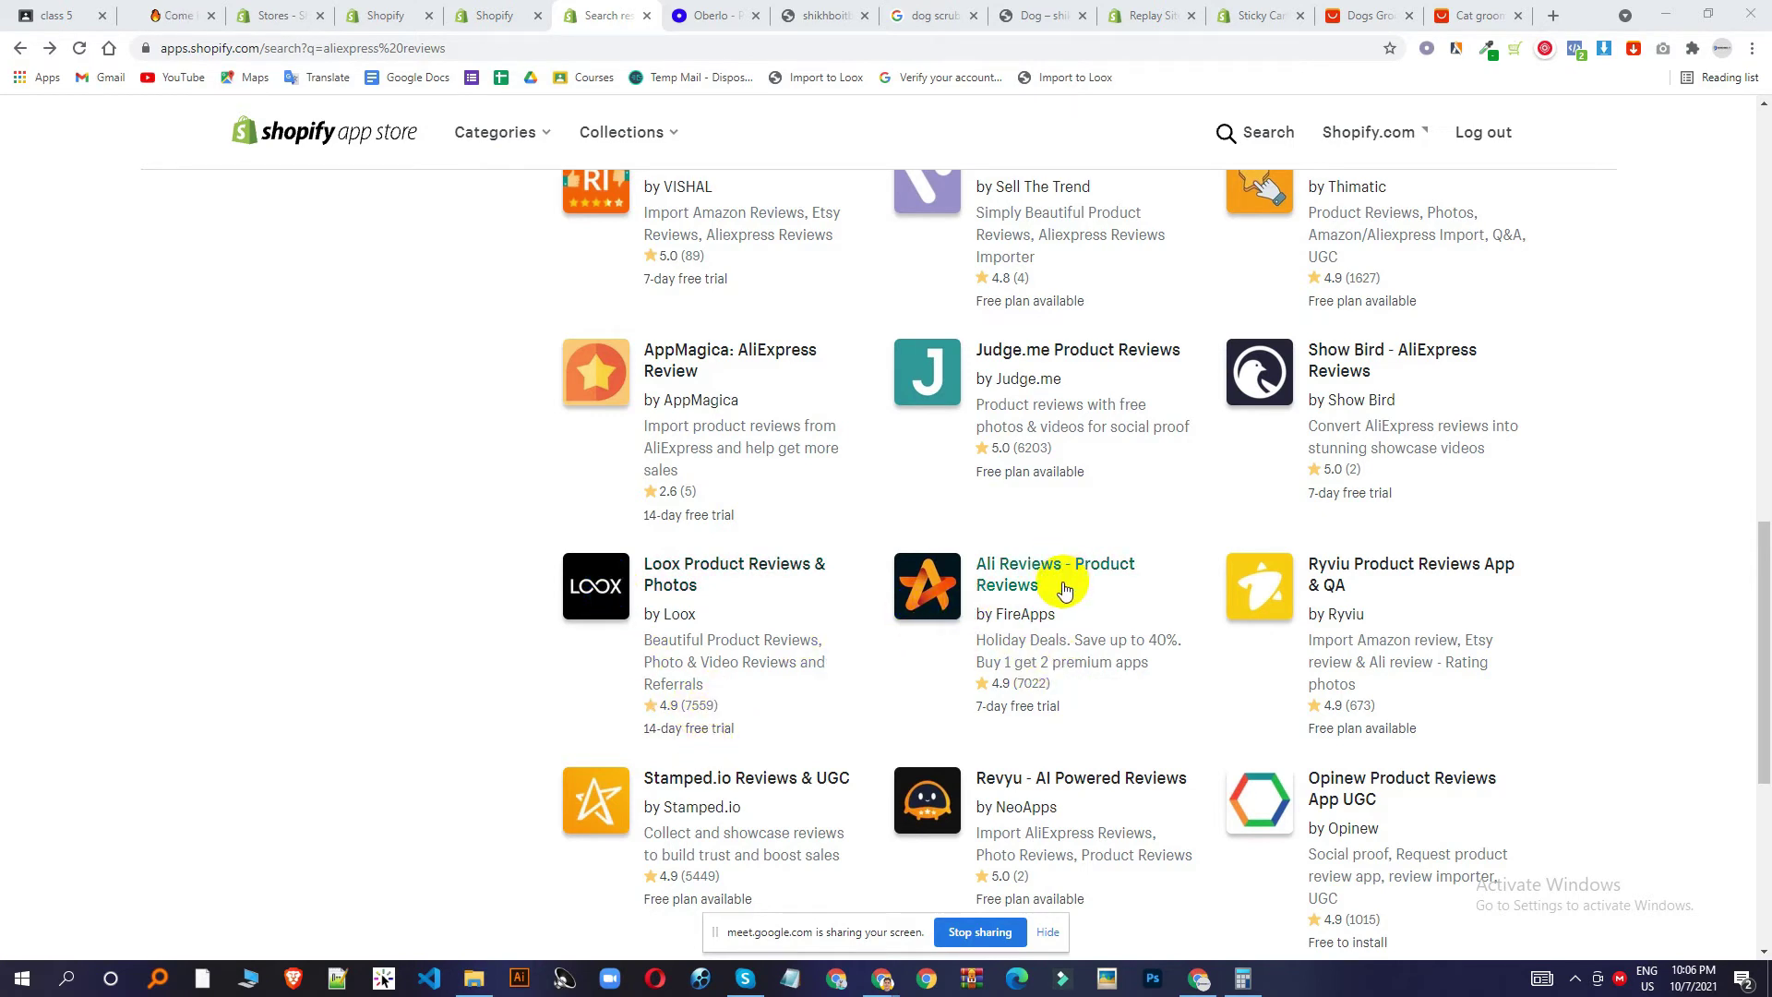
scroll(1064, 589, up, 6)
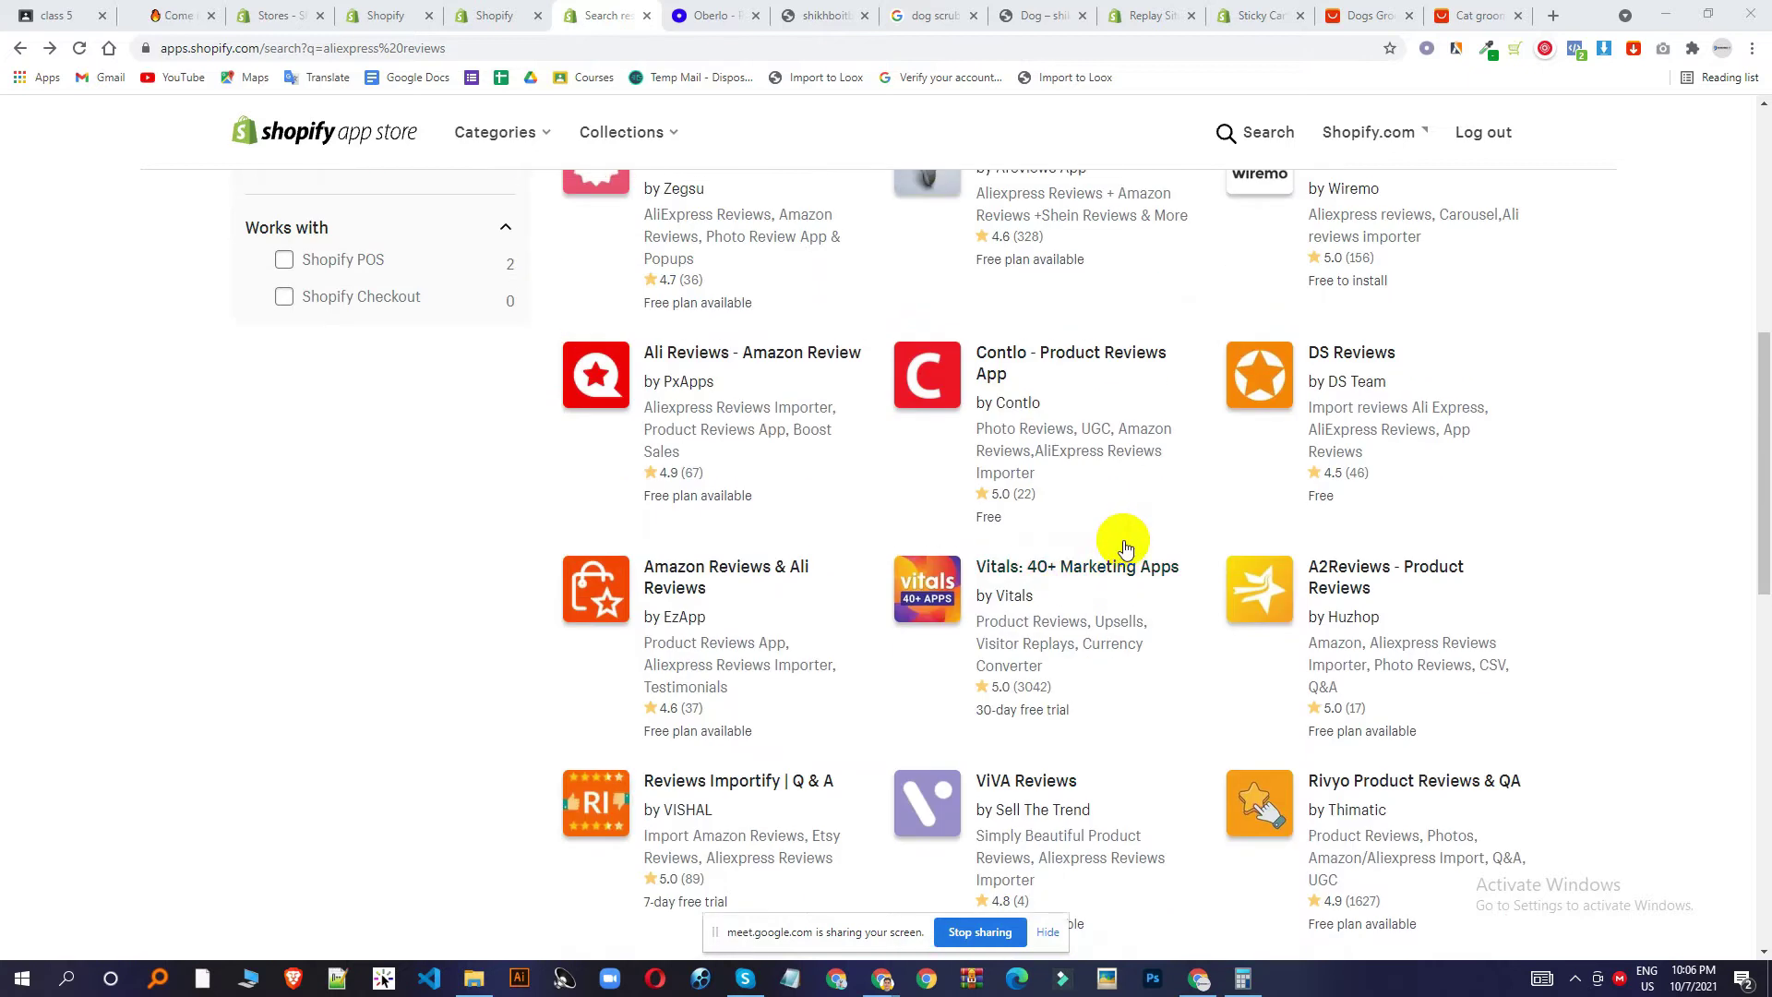
scroll(1125, 548, up, 6)
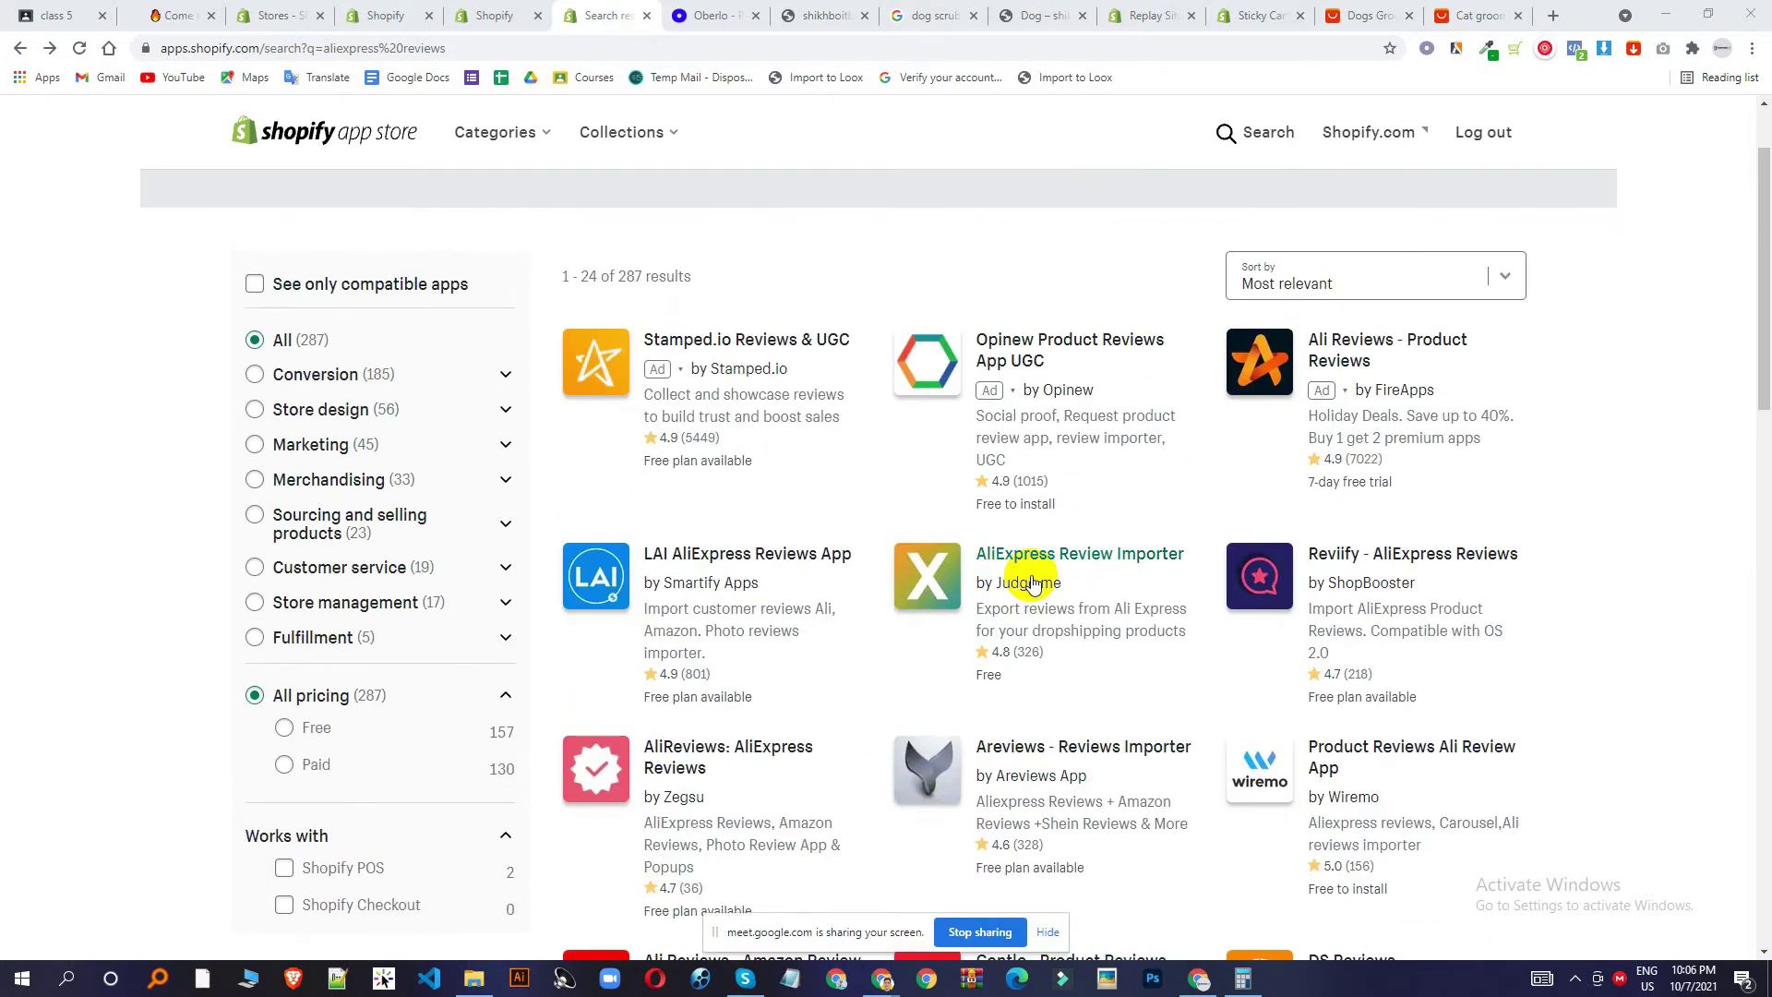
scroll(1031, 583, down, 3)
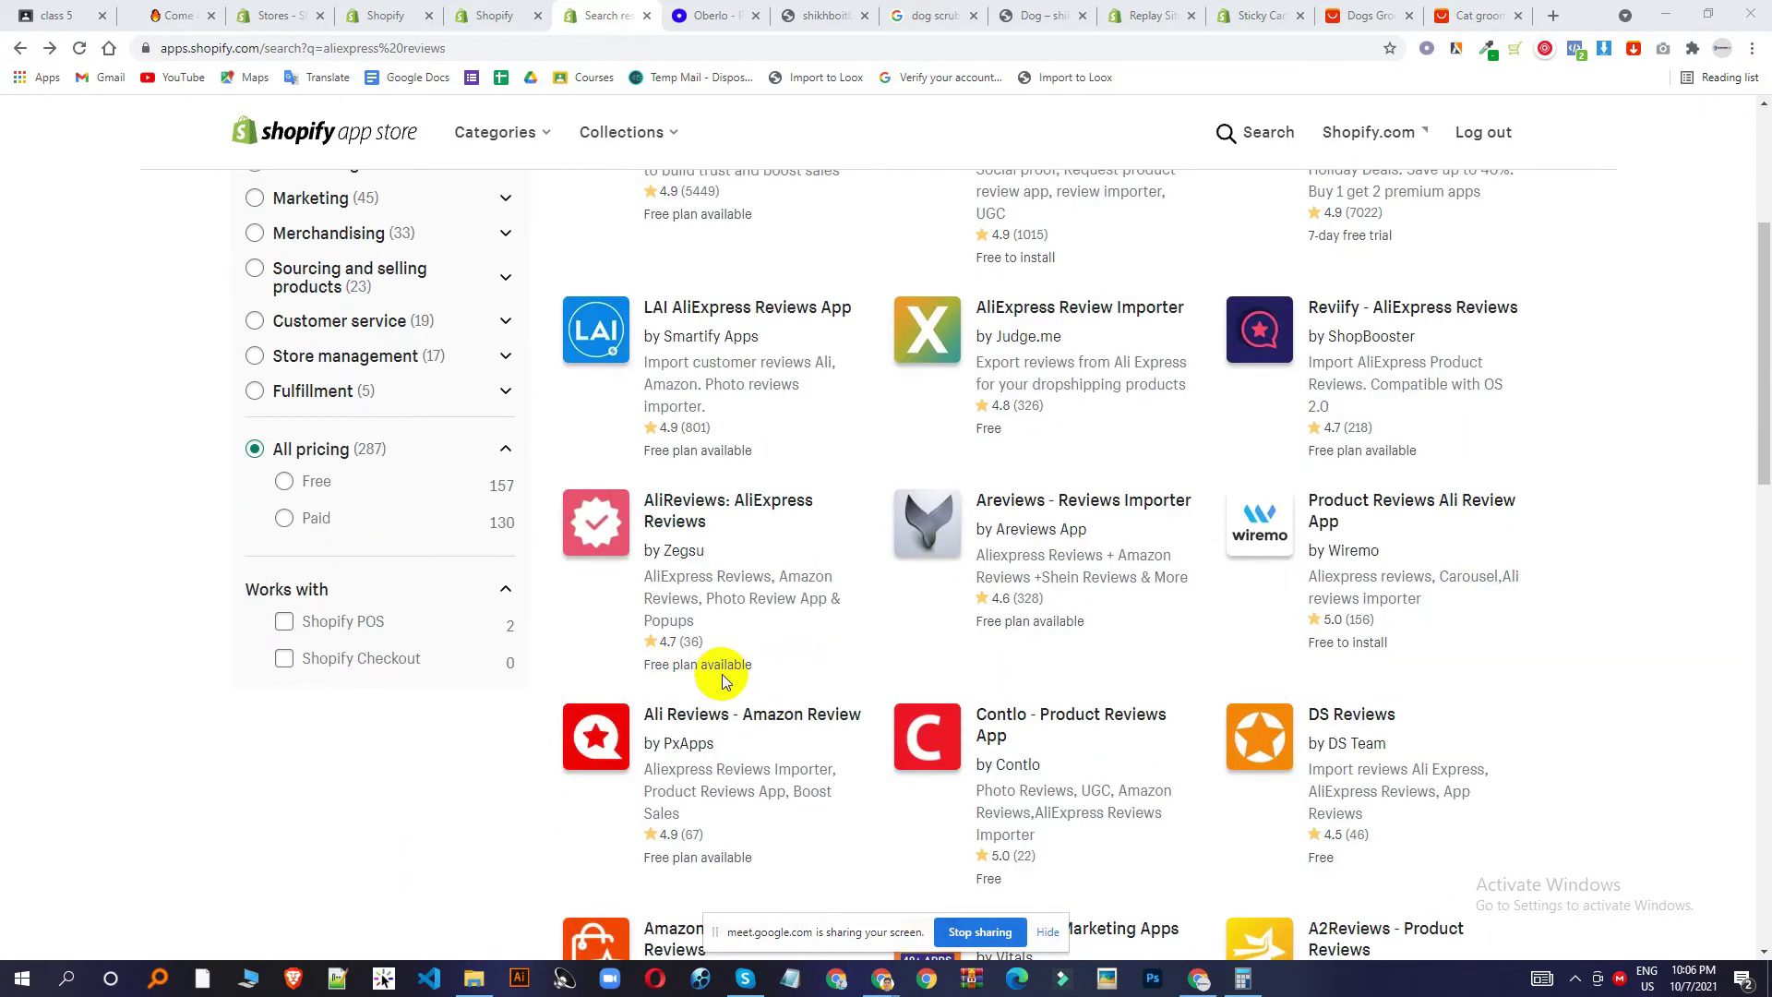
scroll(711, 676, down, 6)
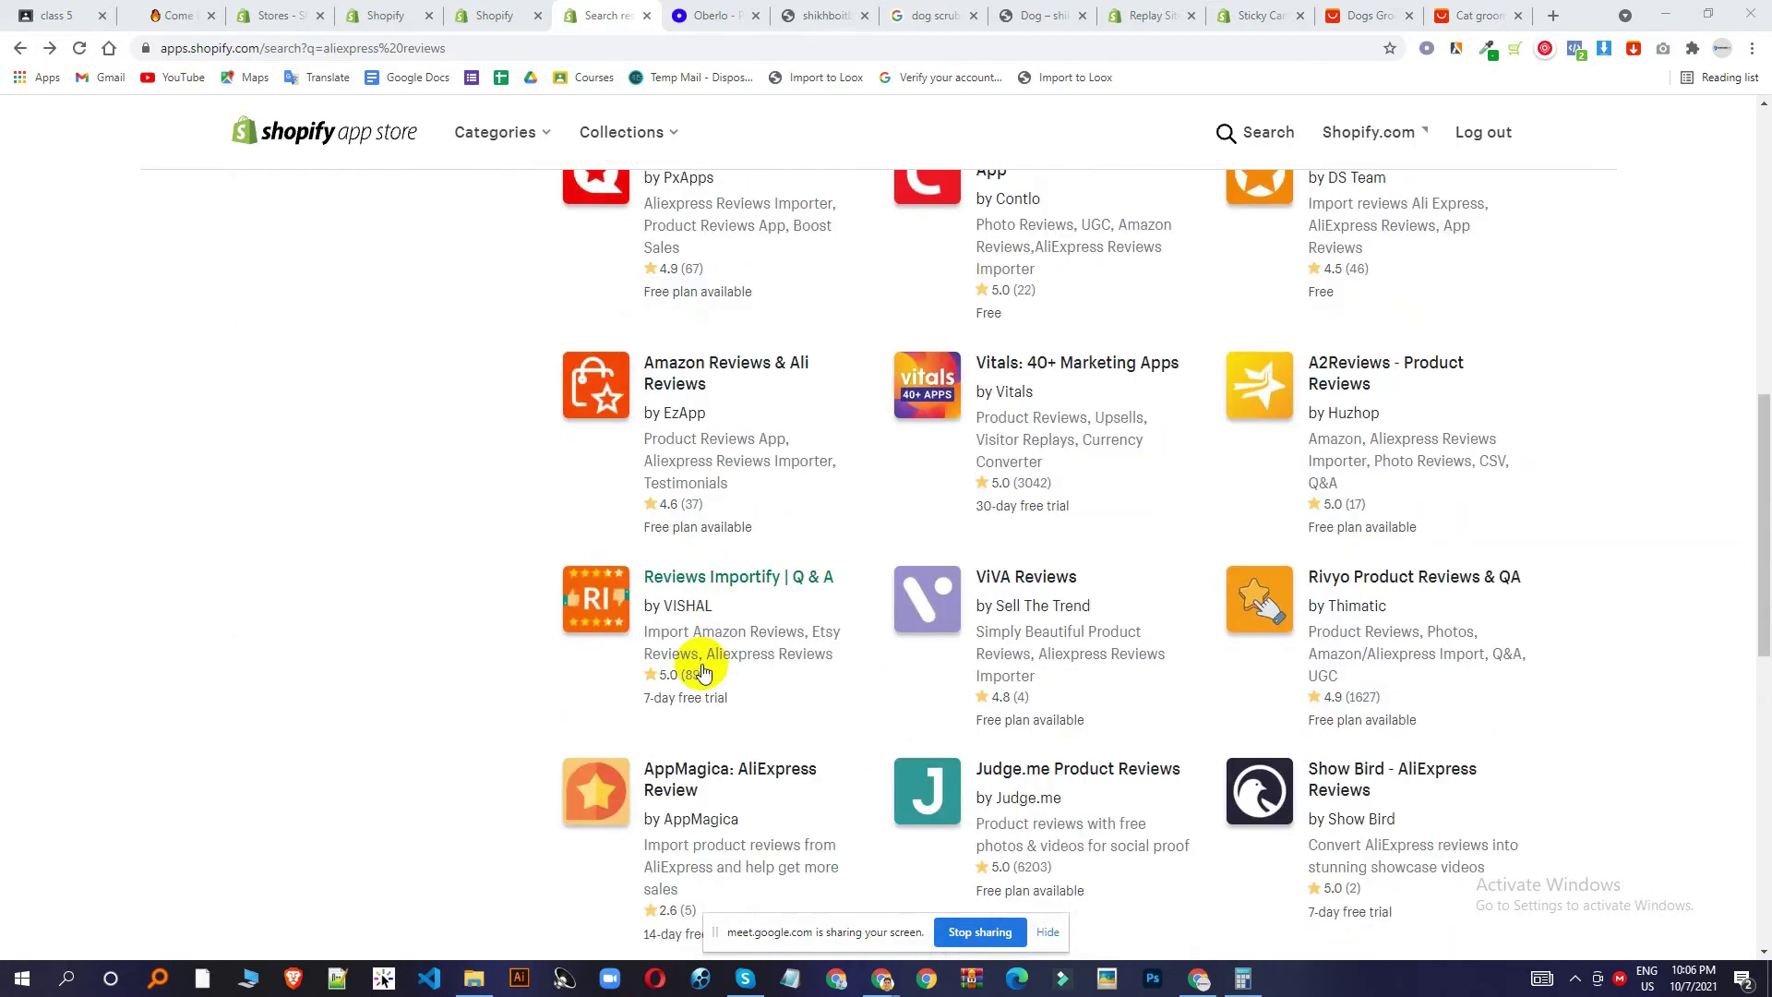
scroll(703, 673, down, 1)
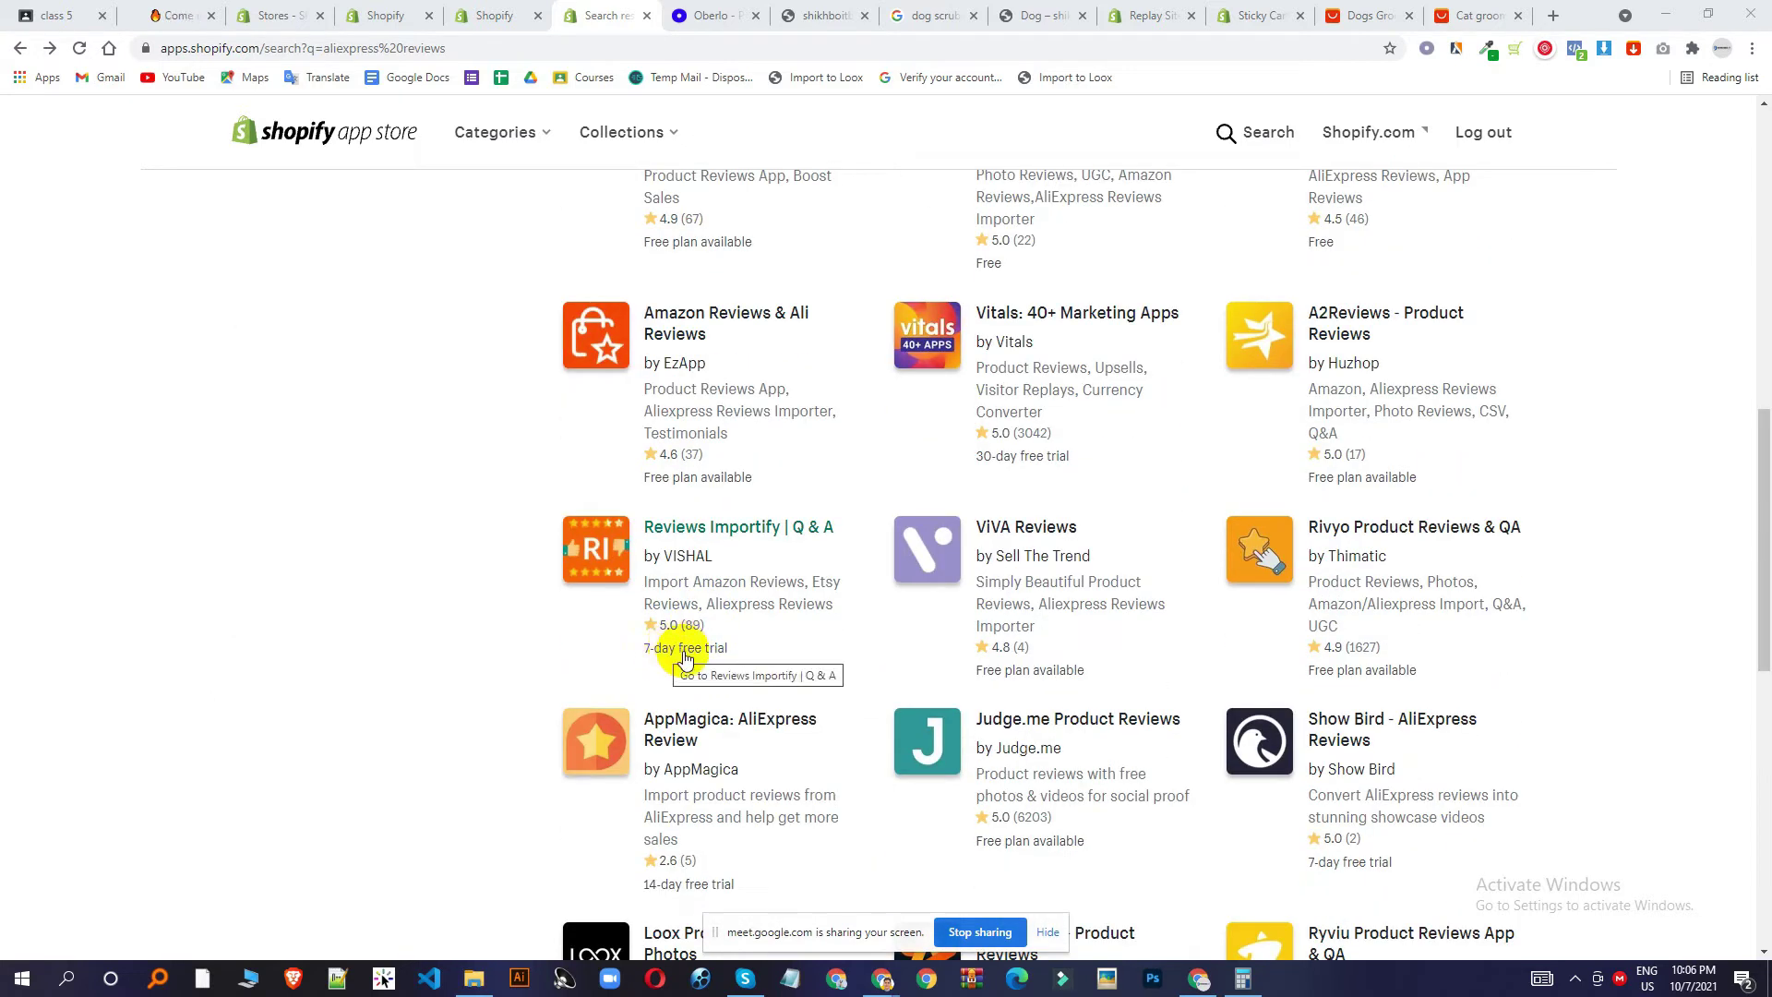
scroll(705, 593, up, 8)
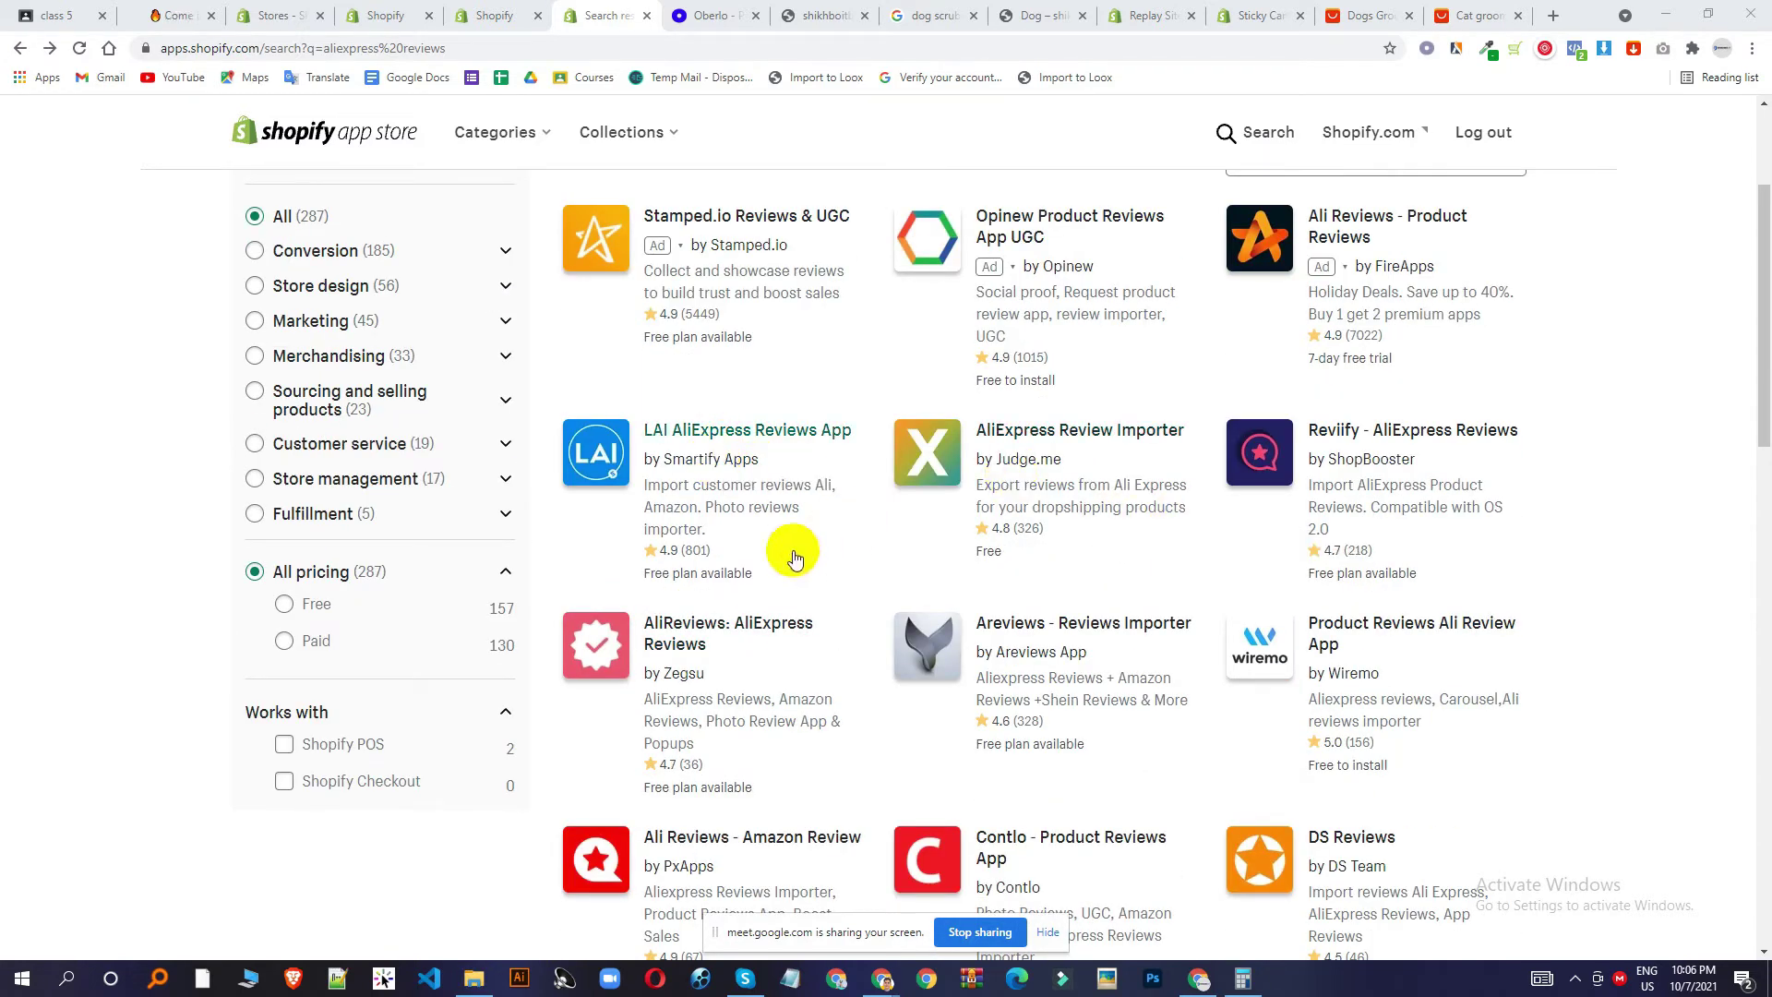
scroll(1033, 678, down, 1)
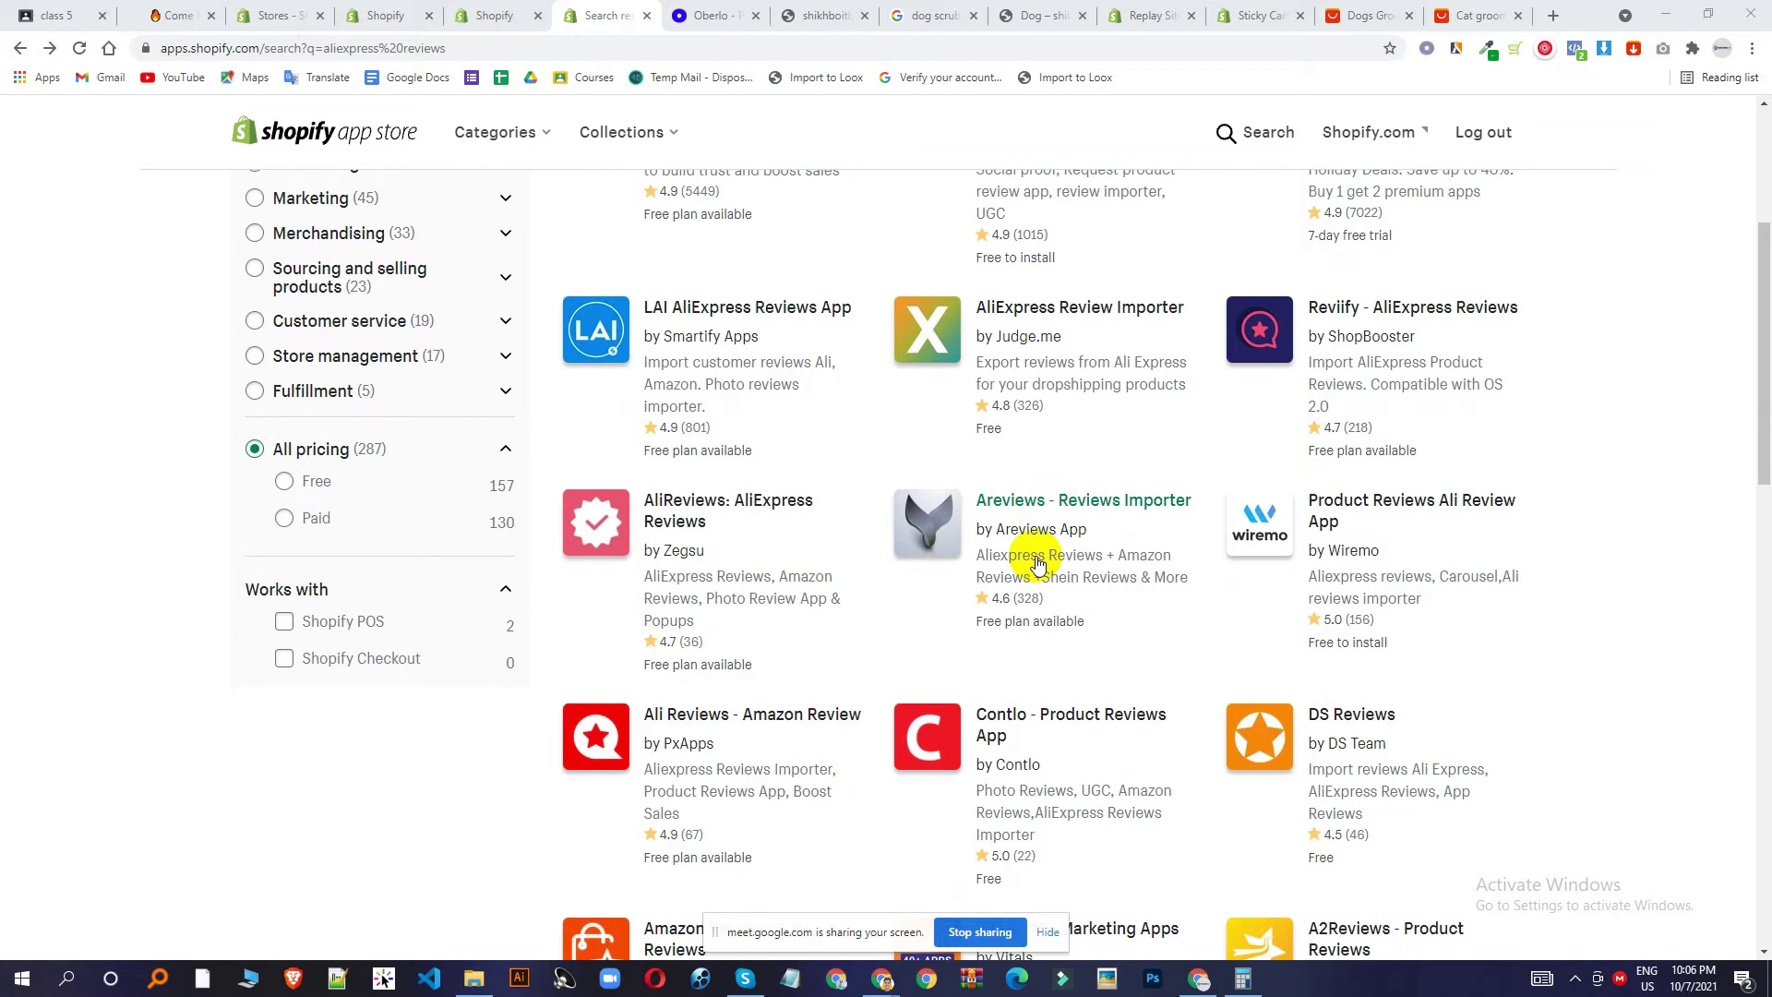
Open the Areviews - Reviews Importer app listing and look over its overview.
click(1043, 509)
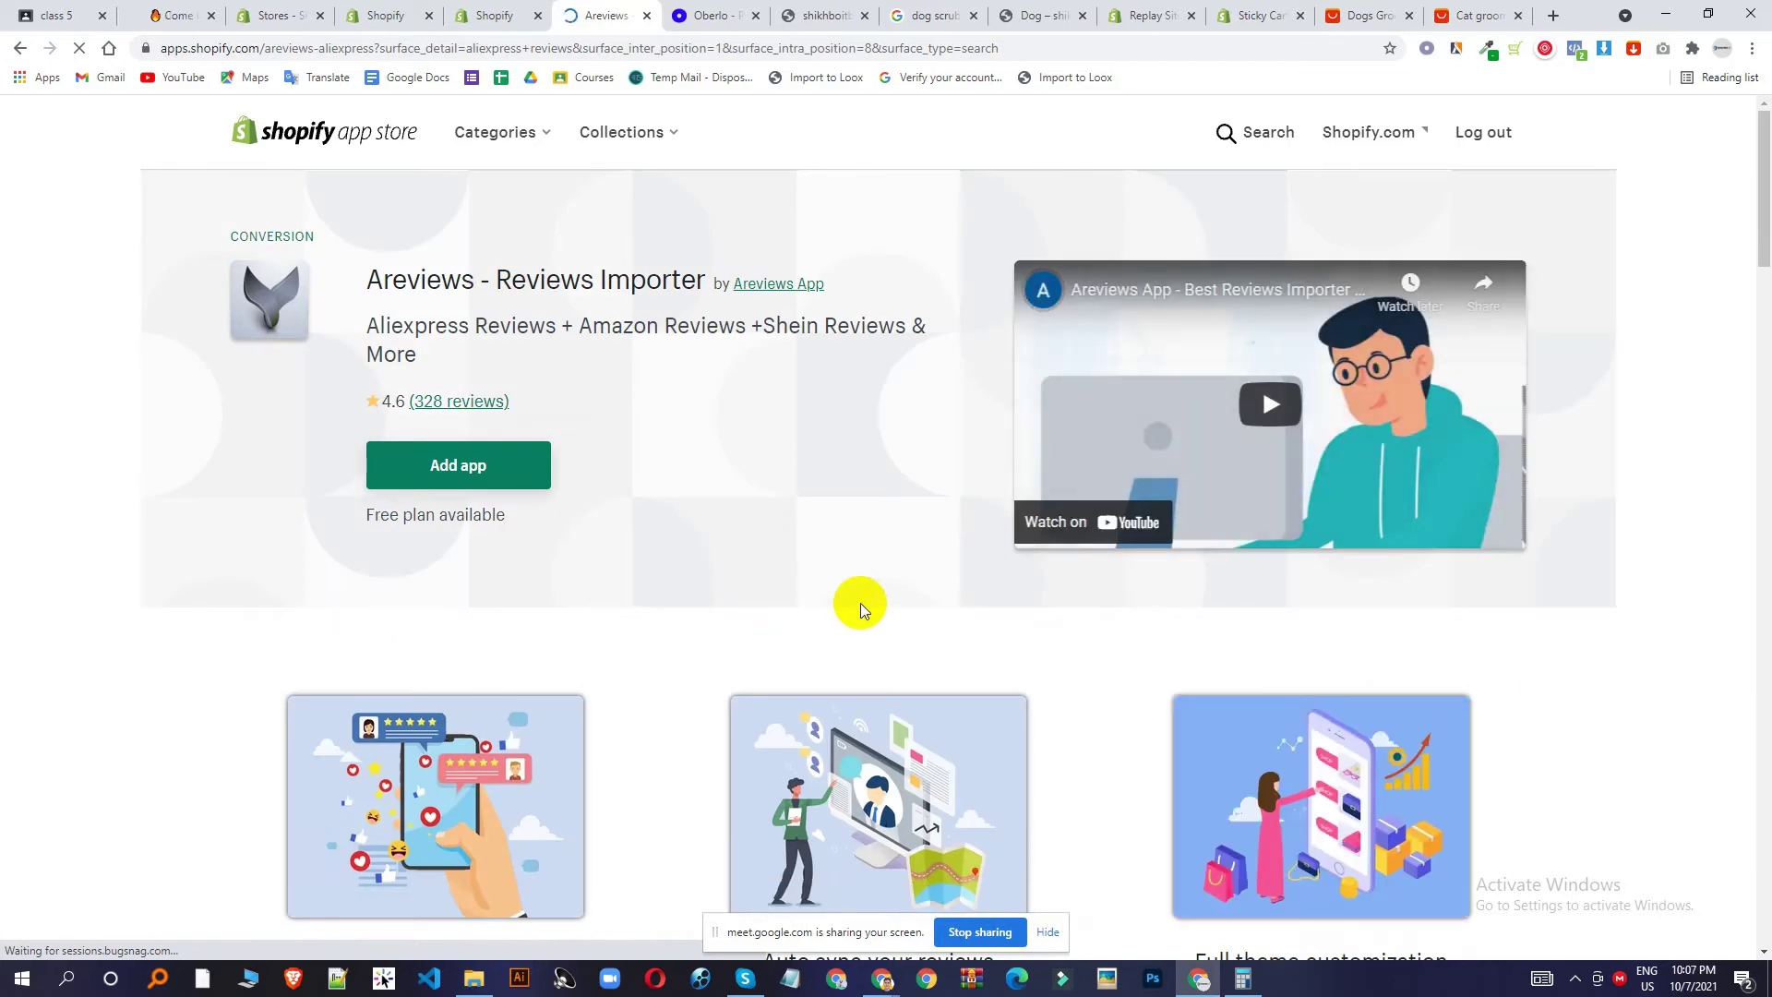
scroll(861, 601, down, 2)
scroll(872, 628, up, 2)
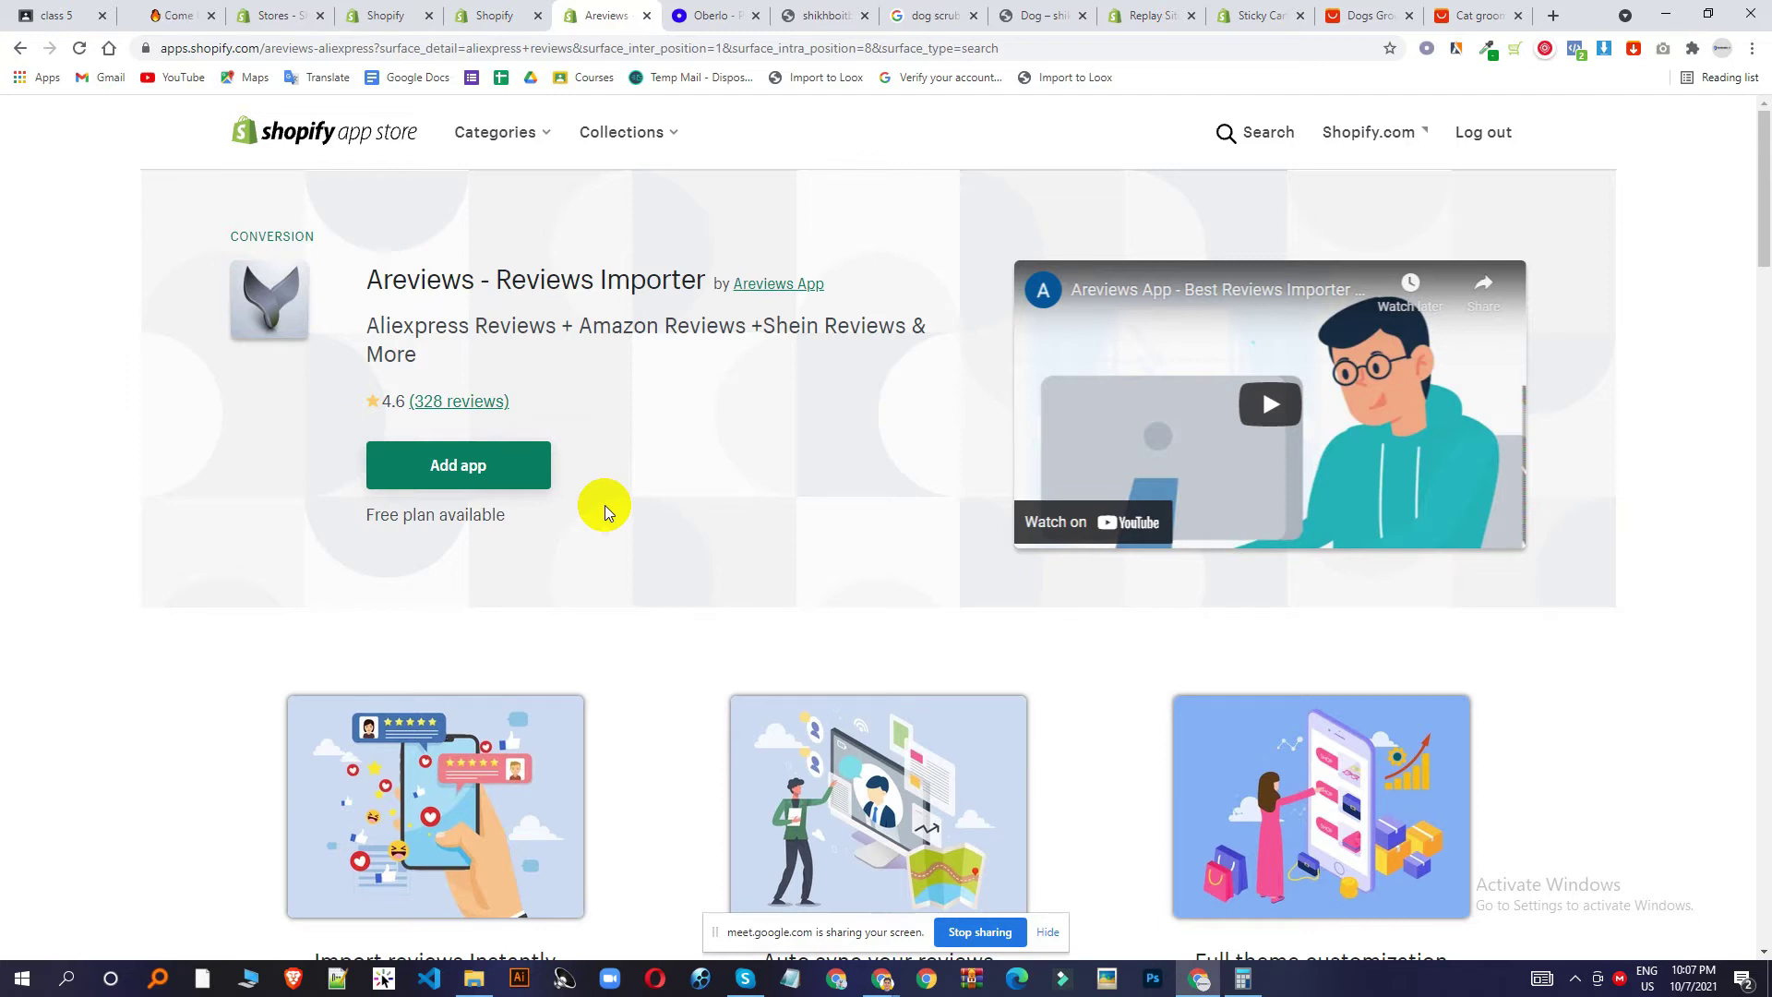
Look over the Areviews listing and the store's installed apps, and return to the App Store results for "aliexpress reviews".
click(487, 466)
scroll(927, 333, down, 2)
scroll(384, 269, up, 2)
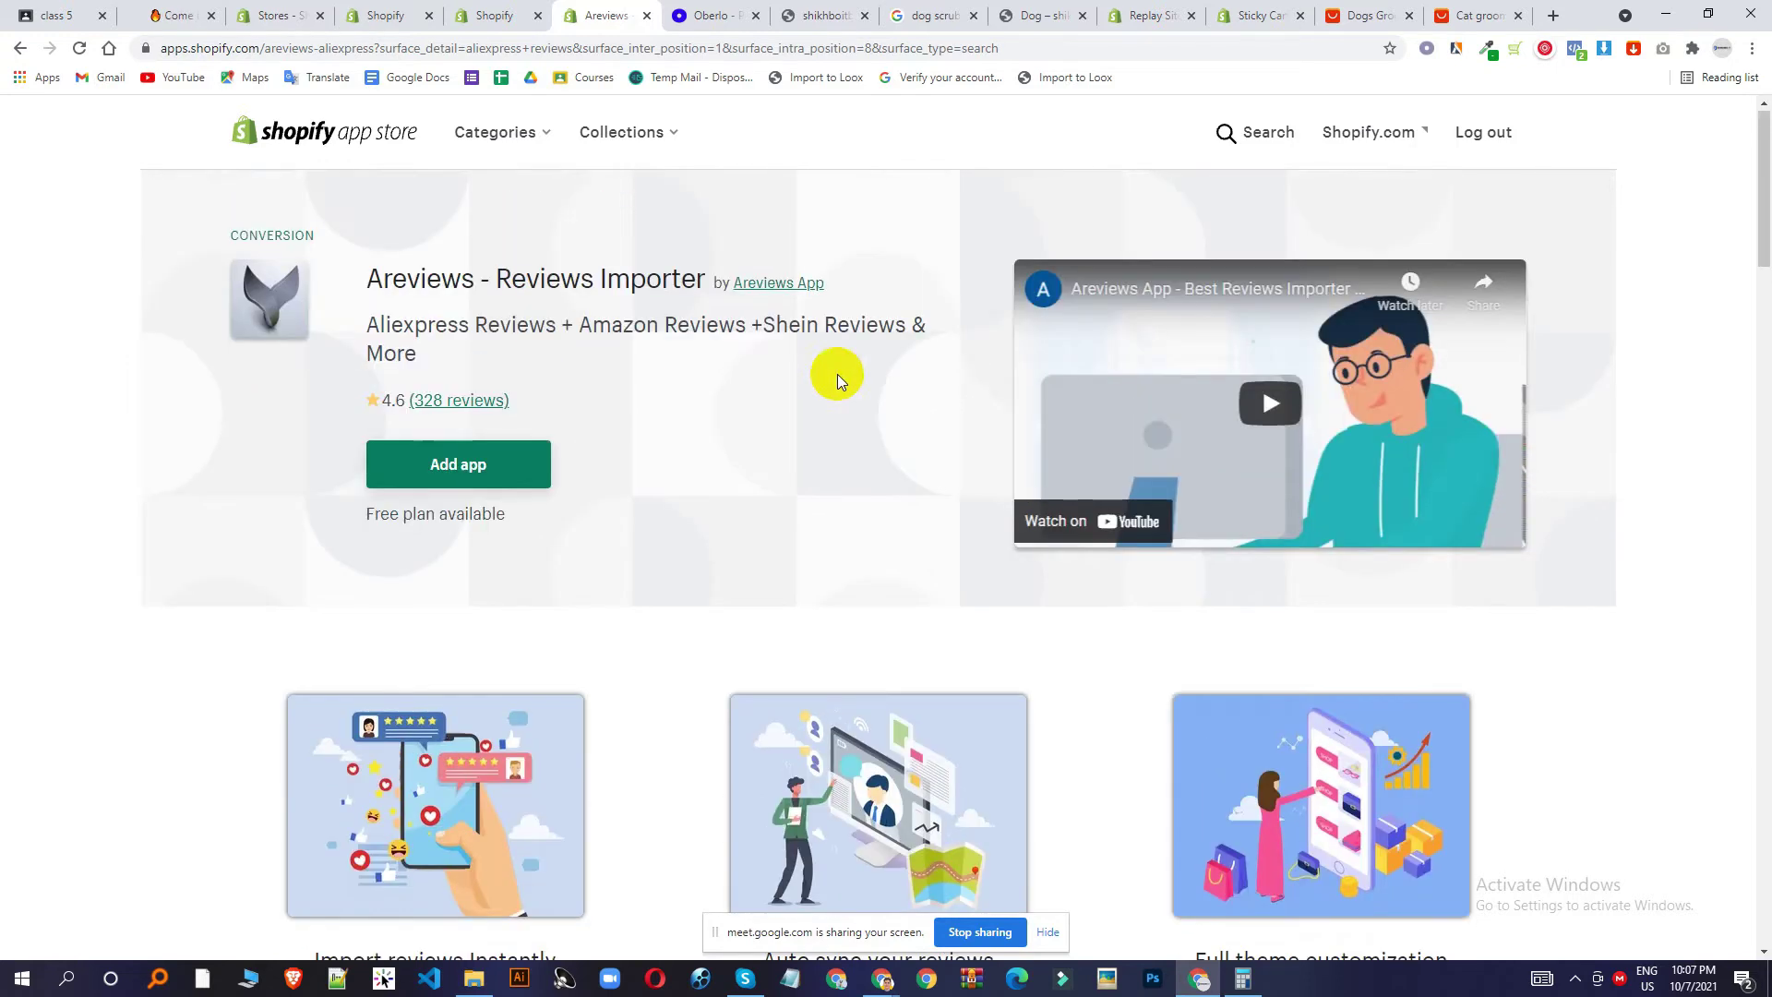
click(503, 16)
click(591, 16)
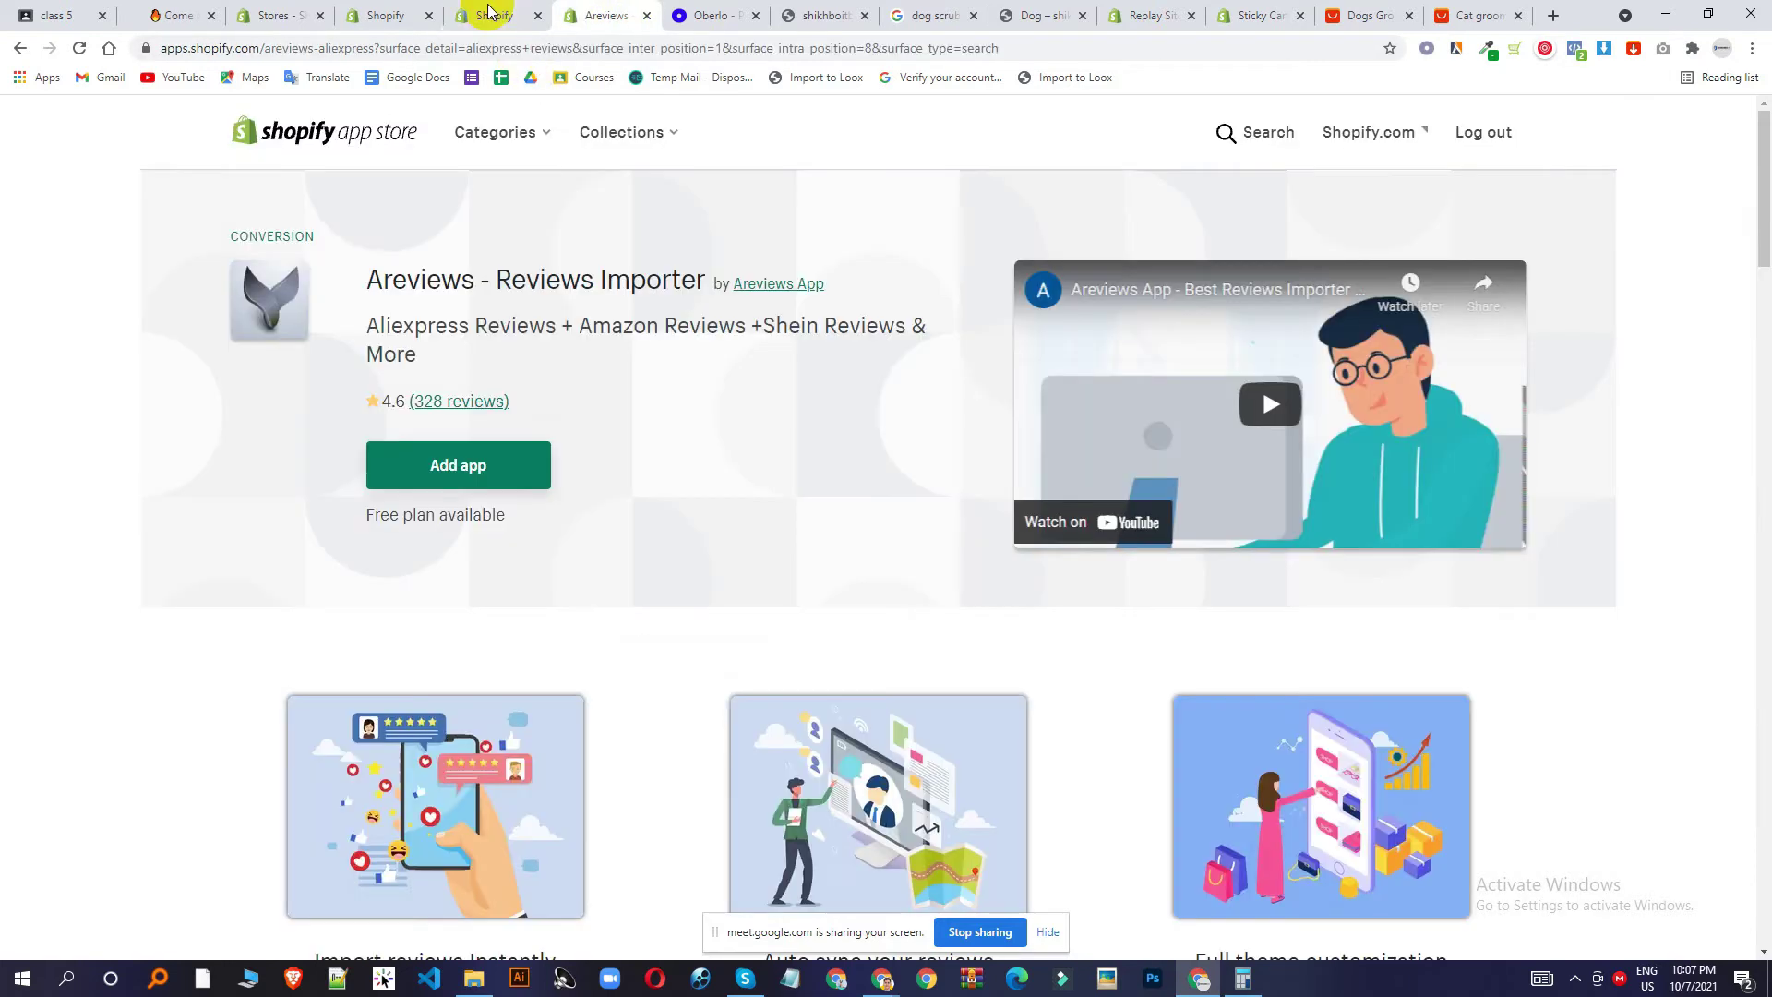
click(387, 16)
click(495, 16)
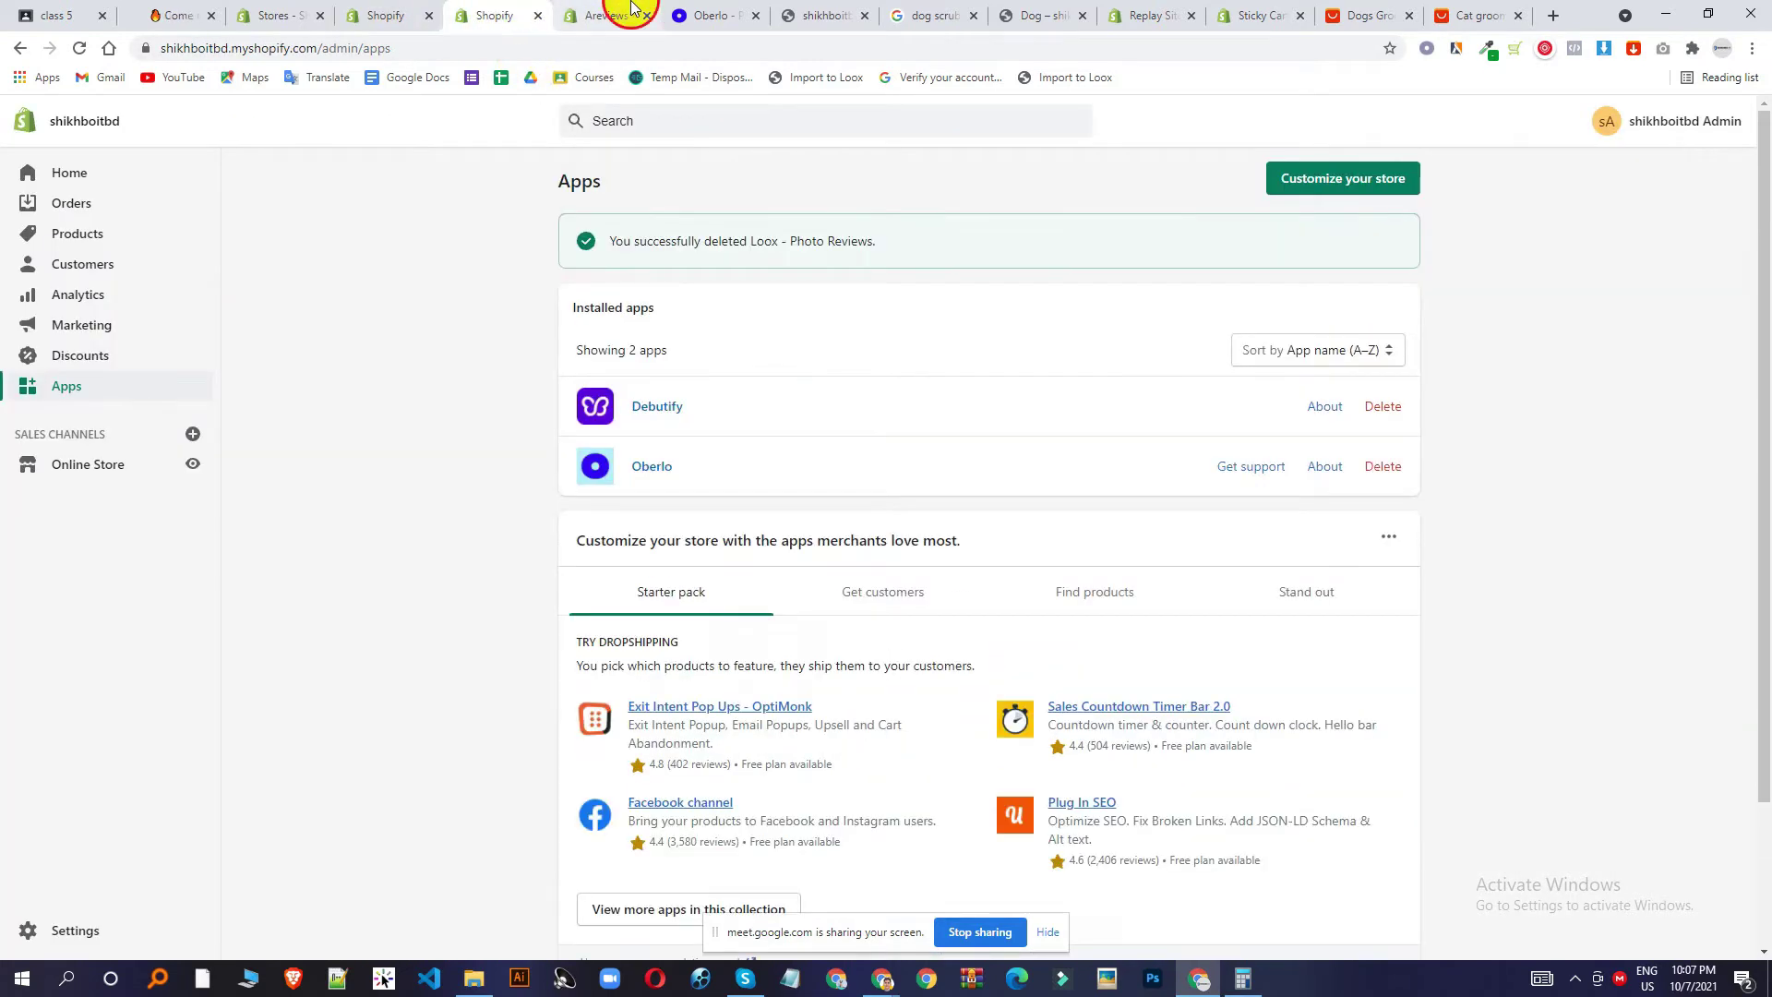
click(610, 16)
click(8, 46)
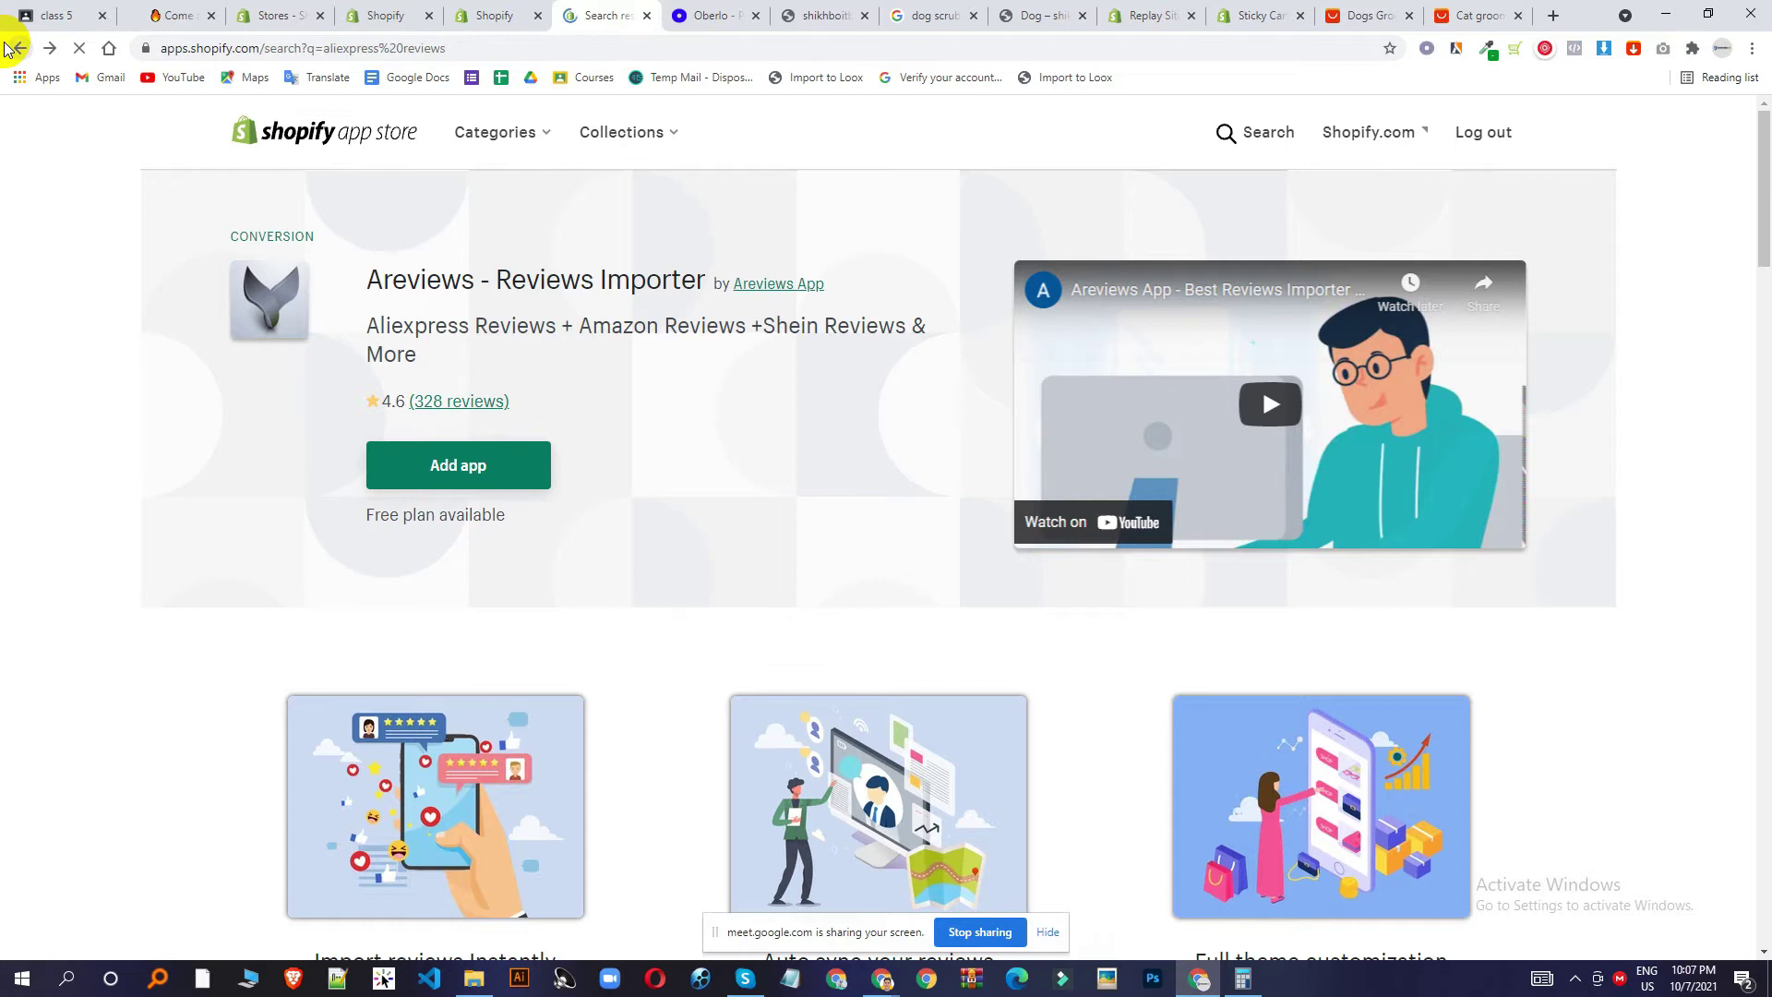
Browse the AliExpress review apps in the search results to pick one that offers a free plan.
scroll(716, 655, down, 15)
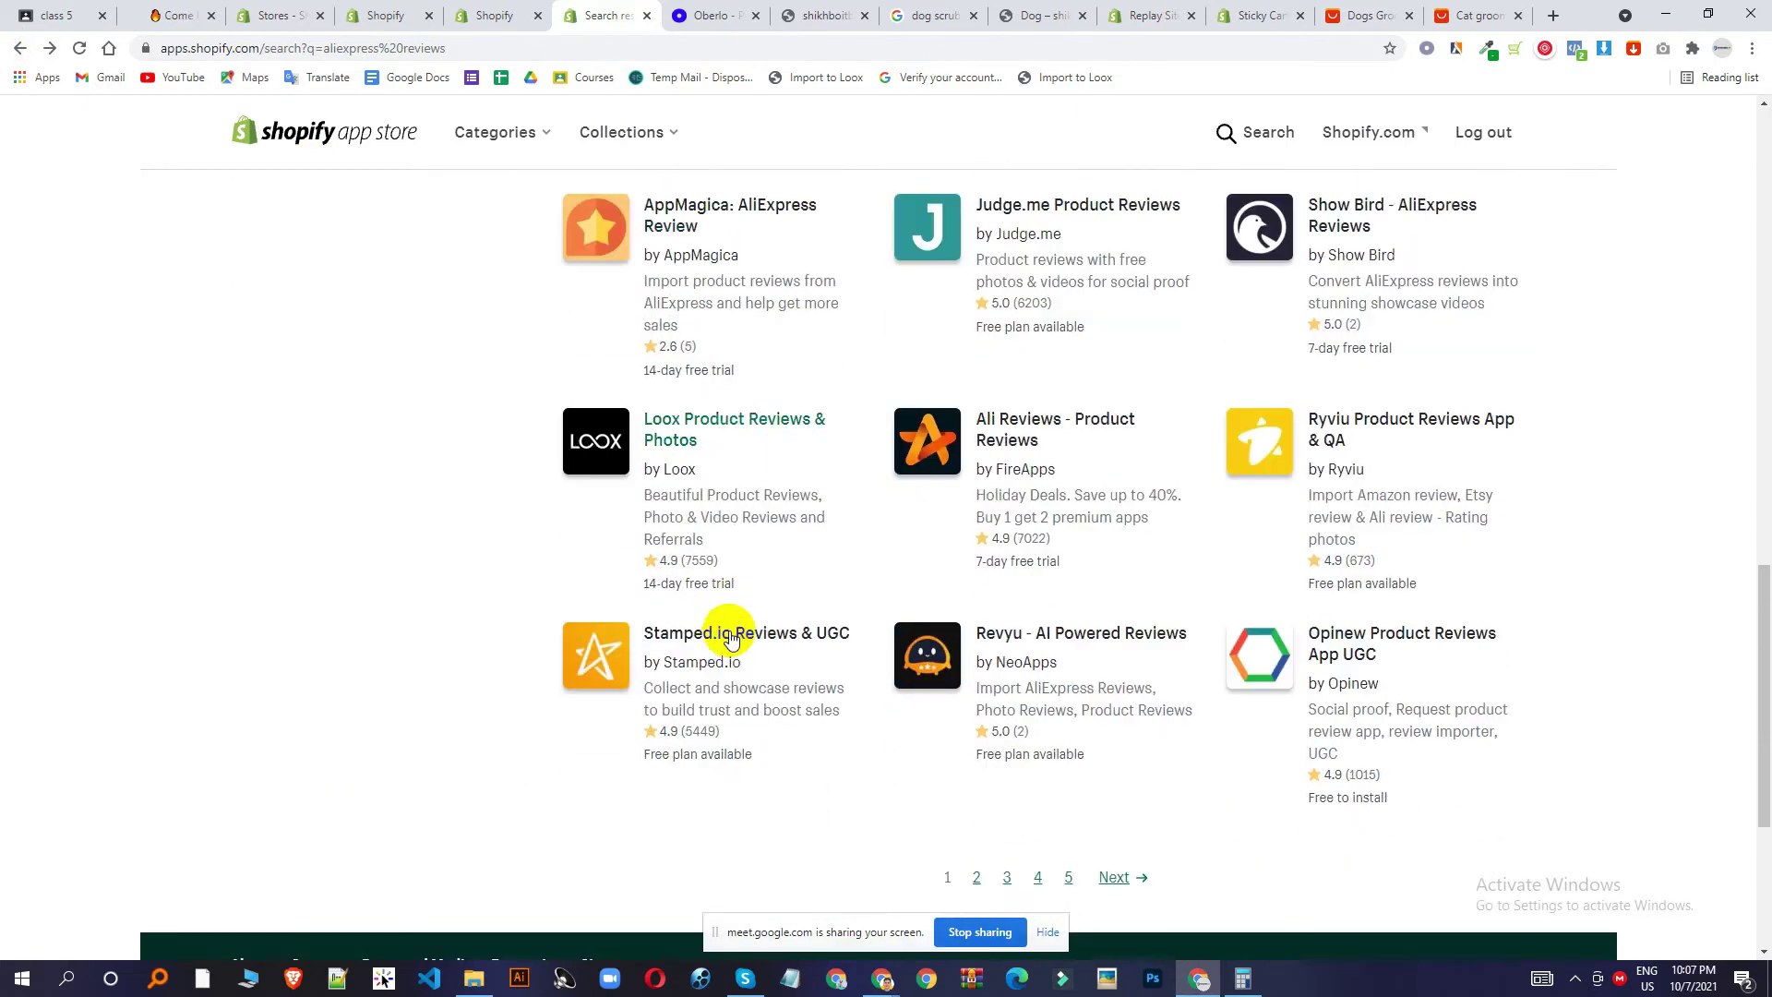
scroll(729, 637, down, 1)
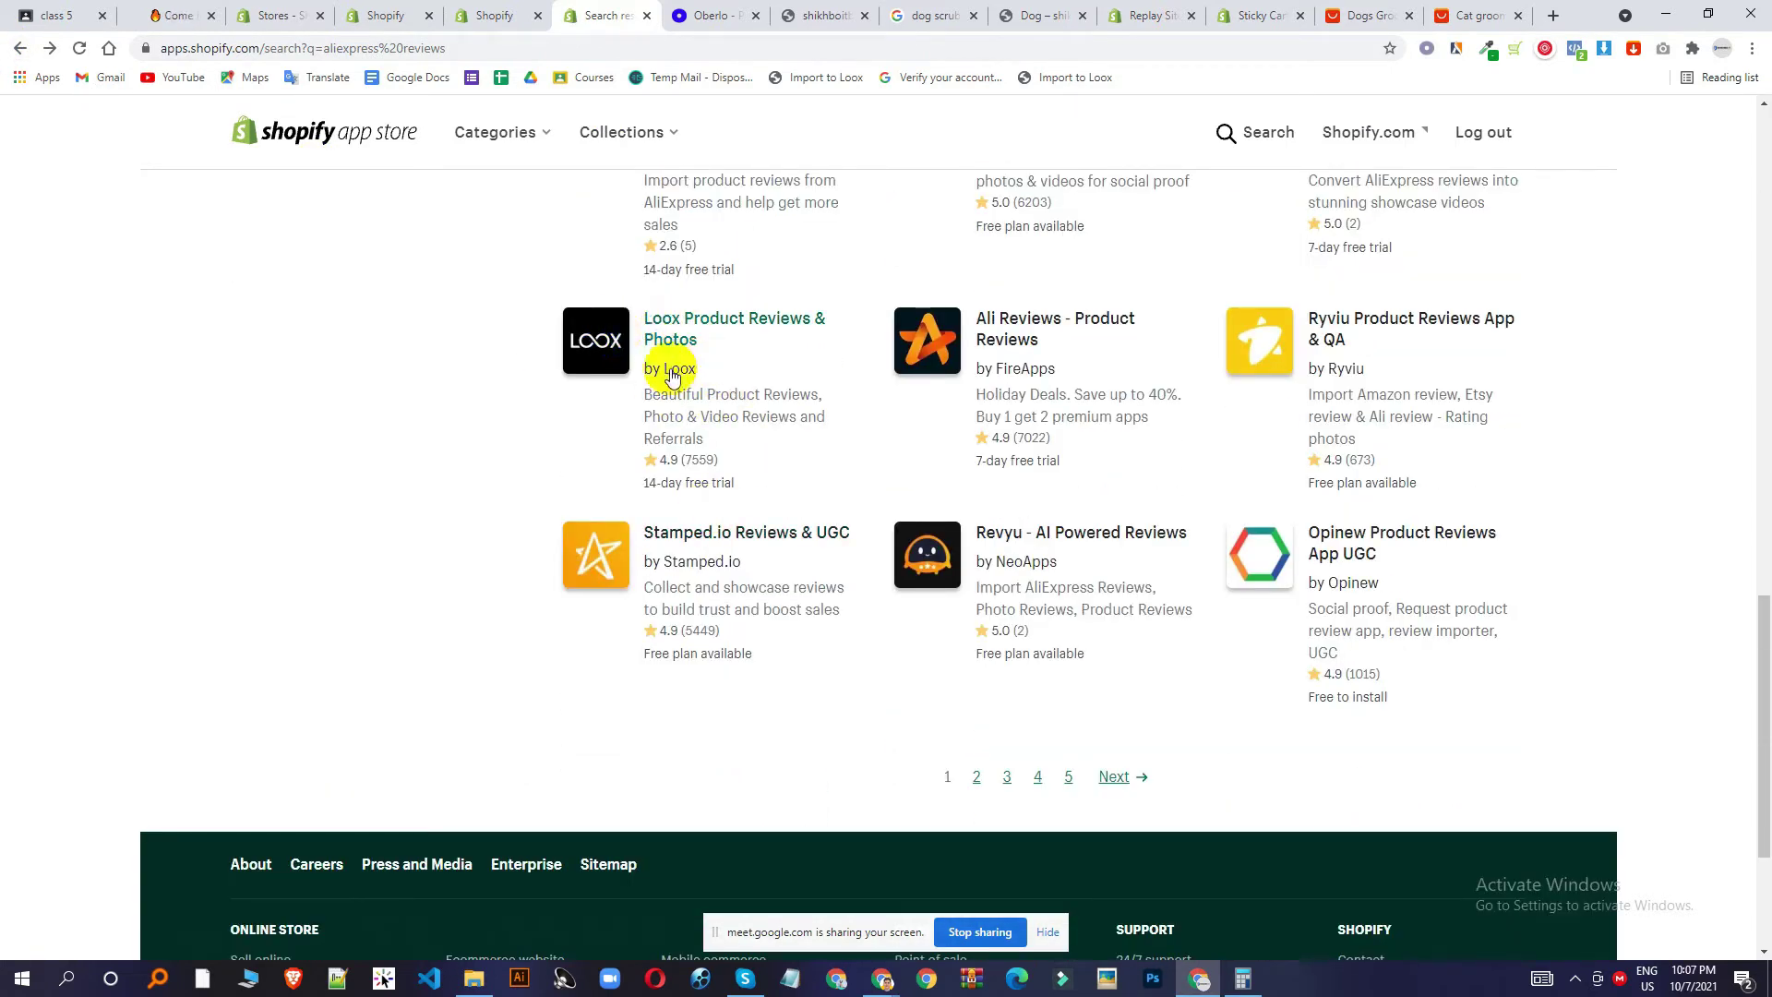
scroll(1032, 349, up, 12)
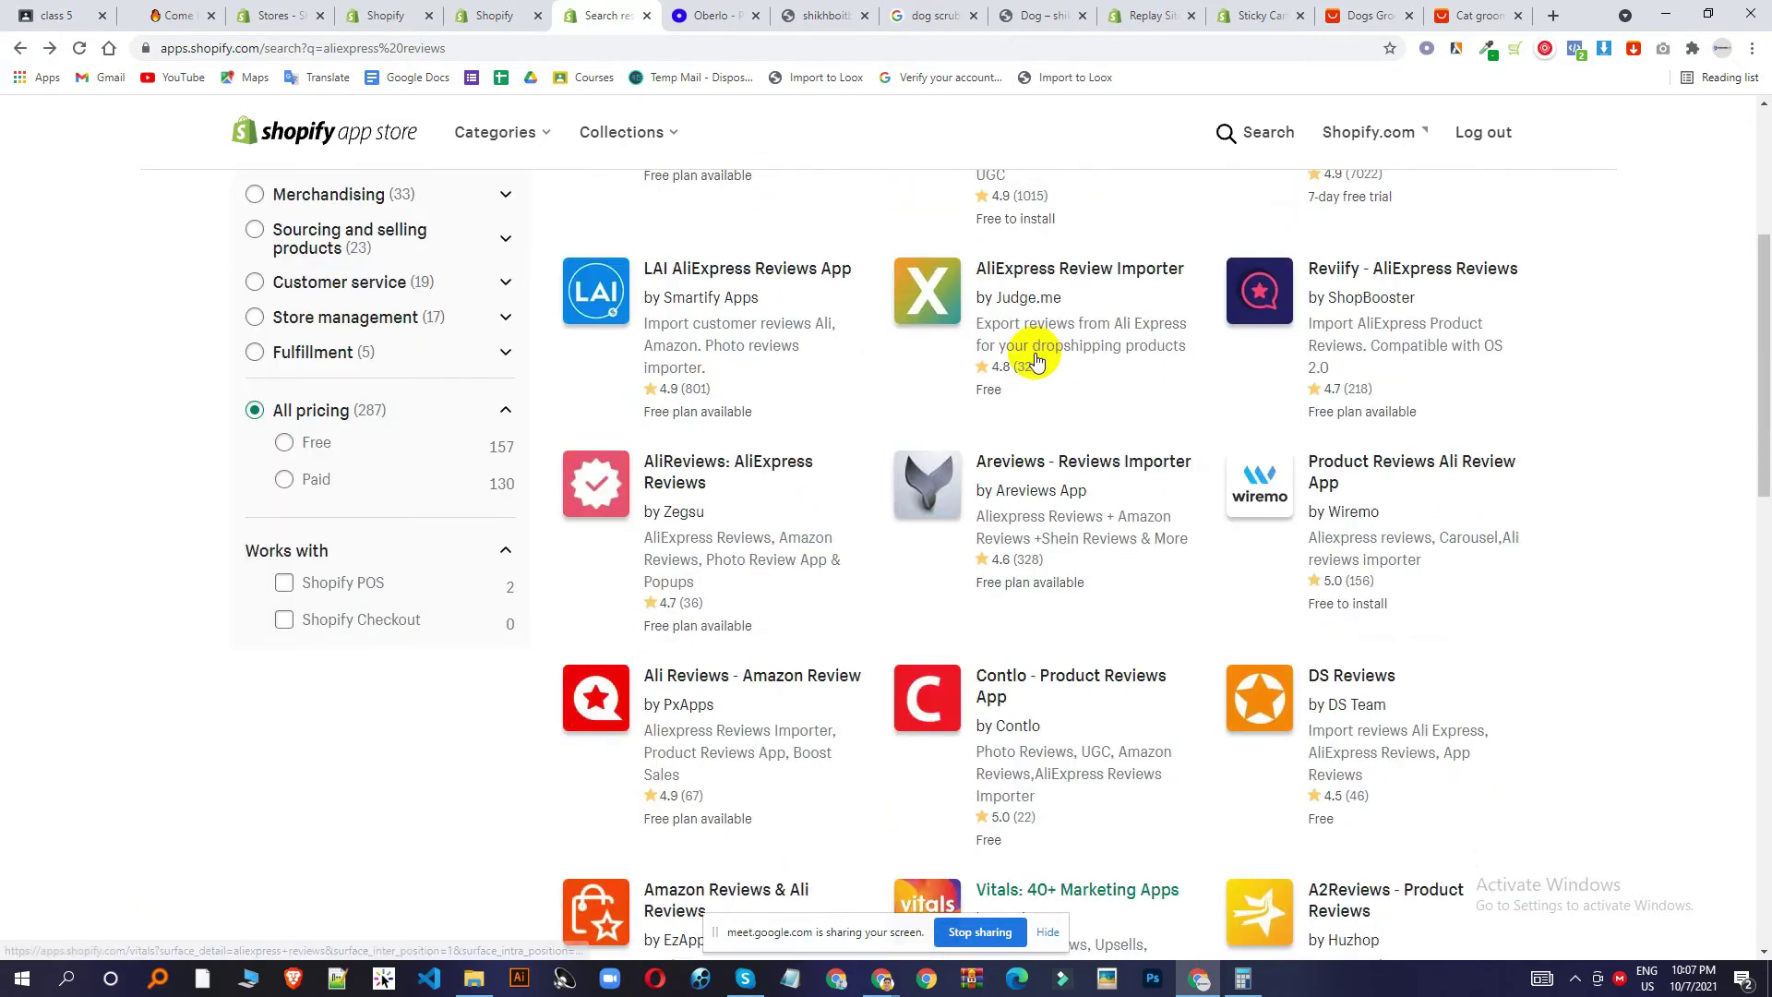
scroll(1043, 379, up, 5)
scroll(1025, 415, down, 4)
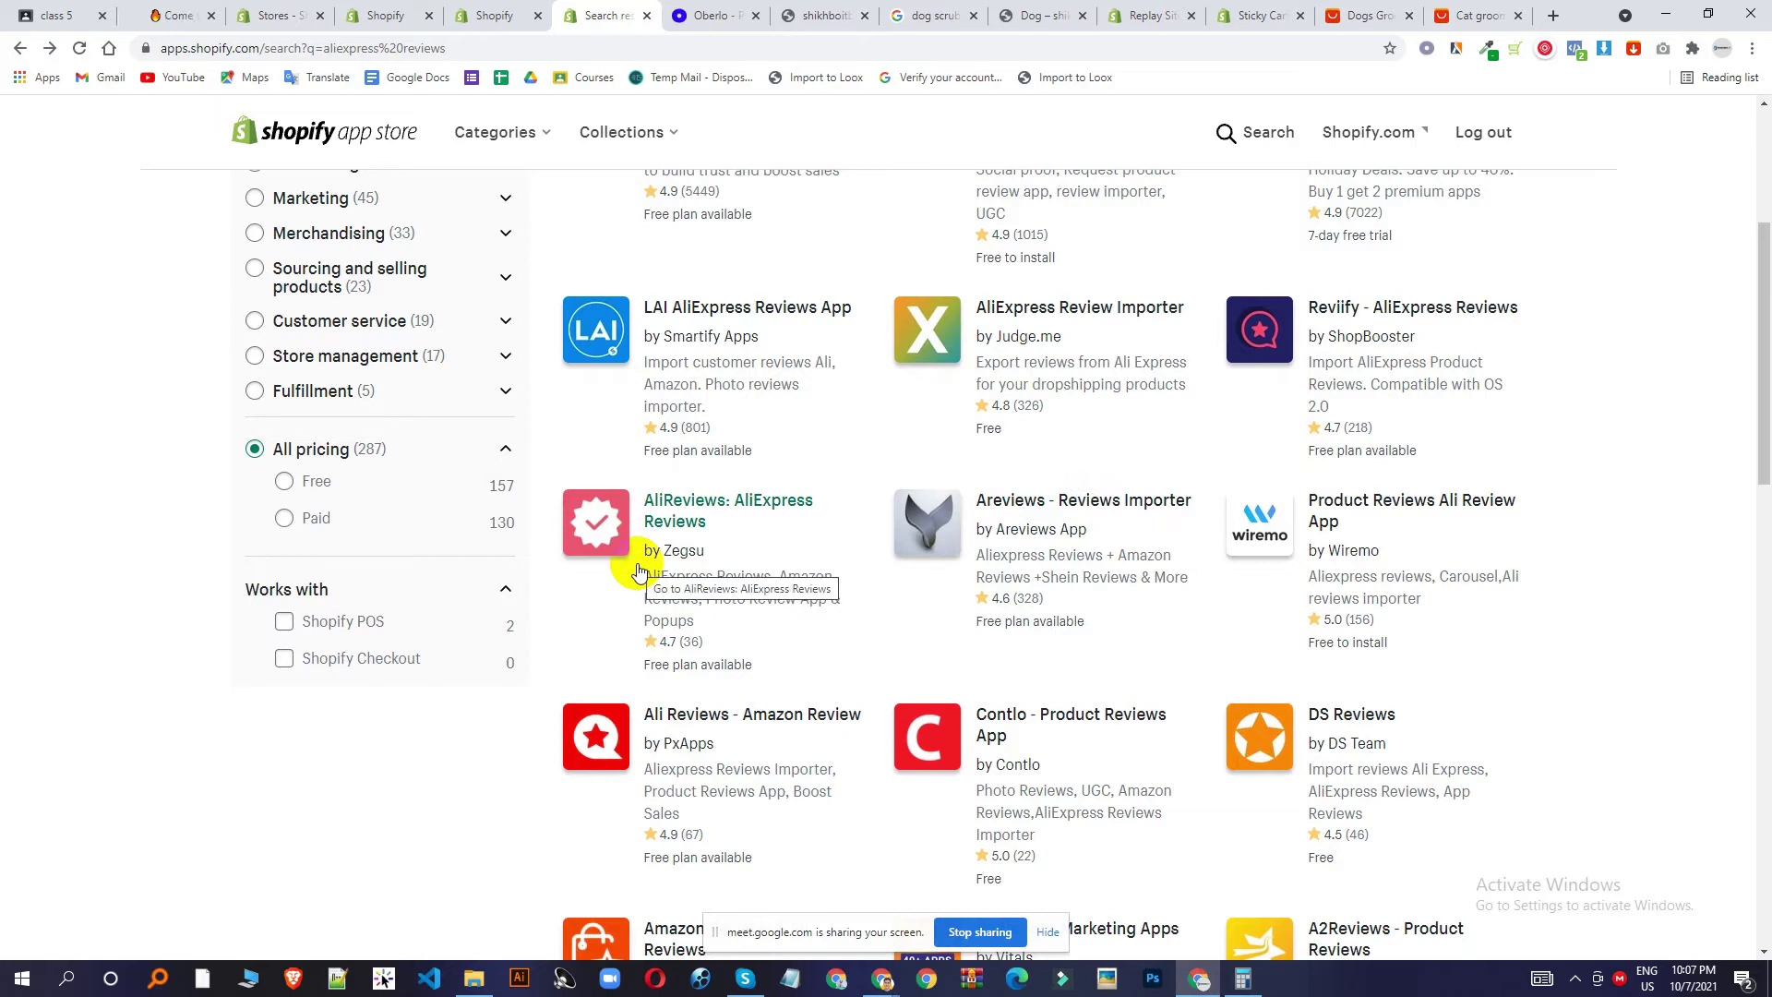
scroll(940, 590, down, 10)
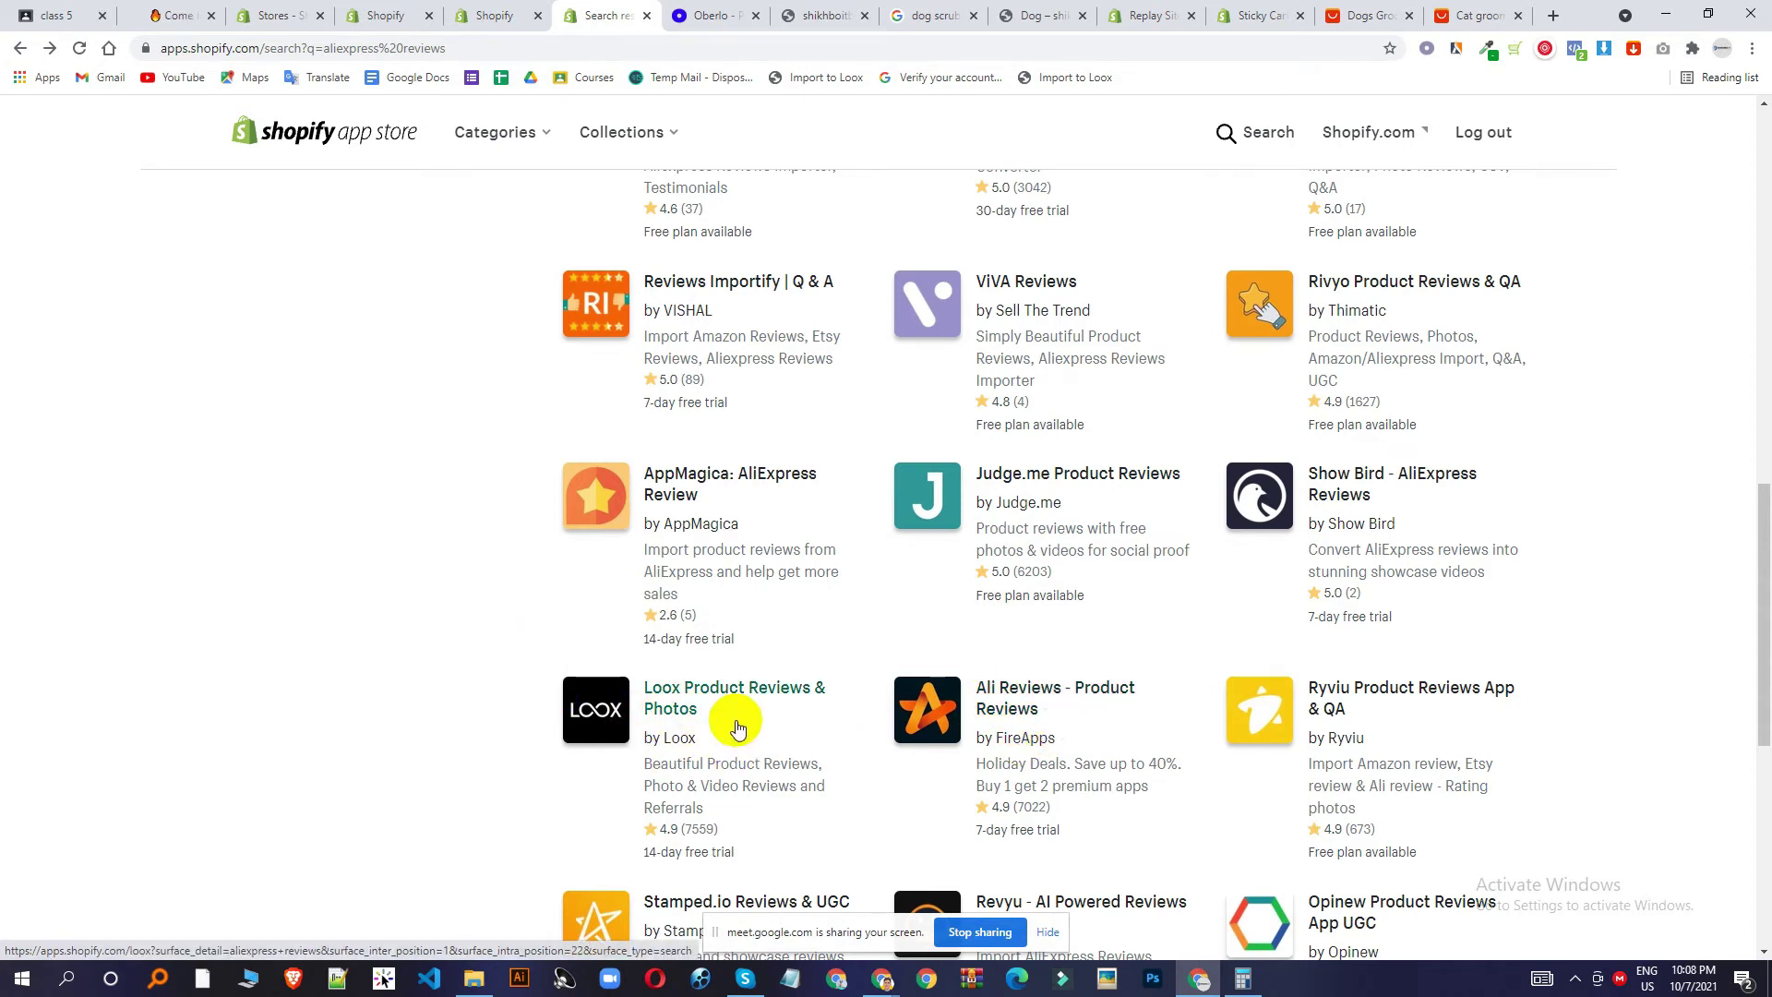
scroll(729, 724, up, 1)
scroll(728, 724, up, 9)
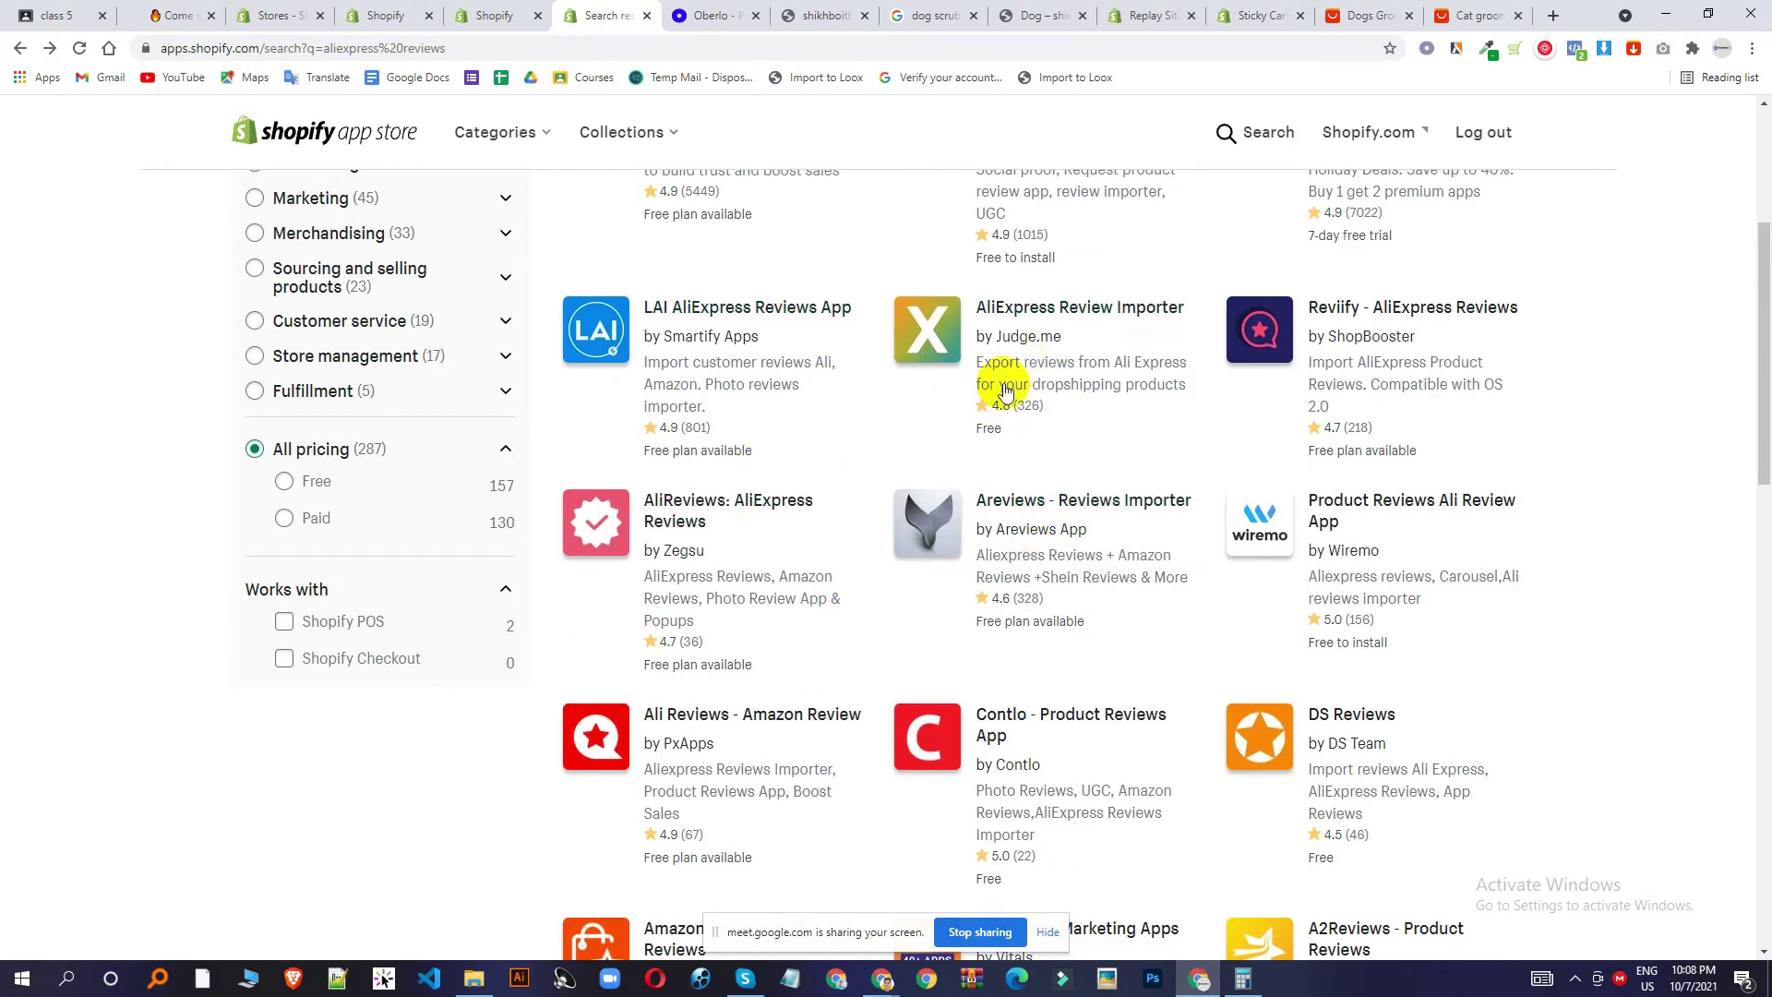
Install the AliReviews: AliExpress Reviews app by Zegsu on the store and sign up for its free Basic plan.
click(701, 522)
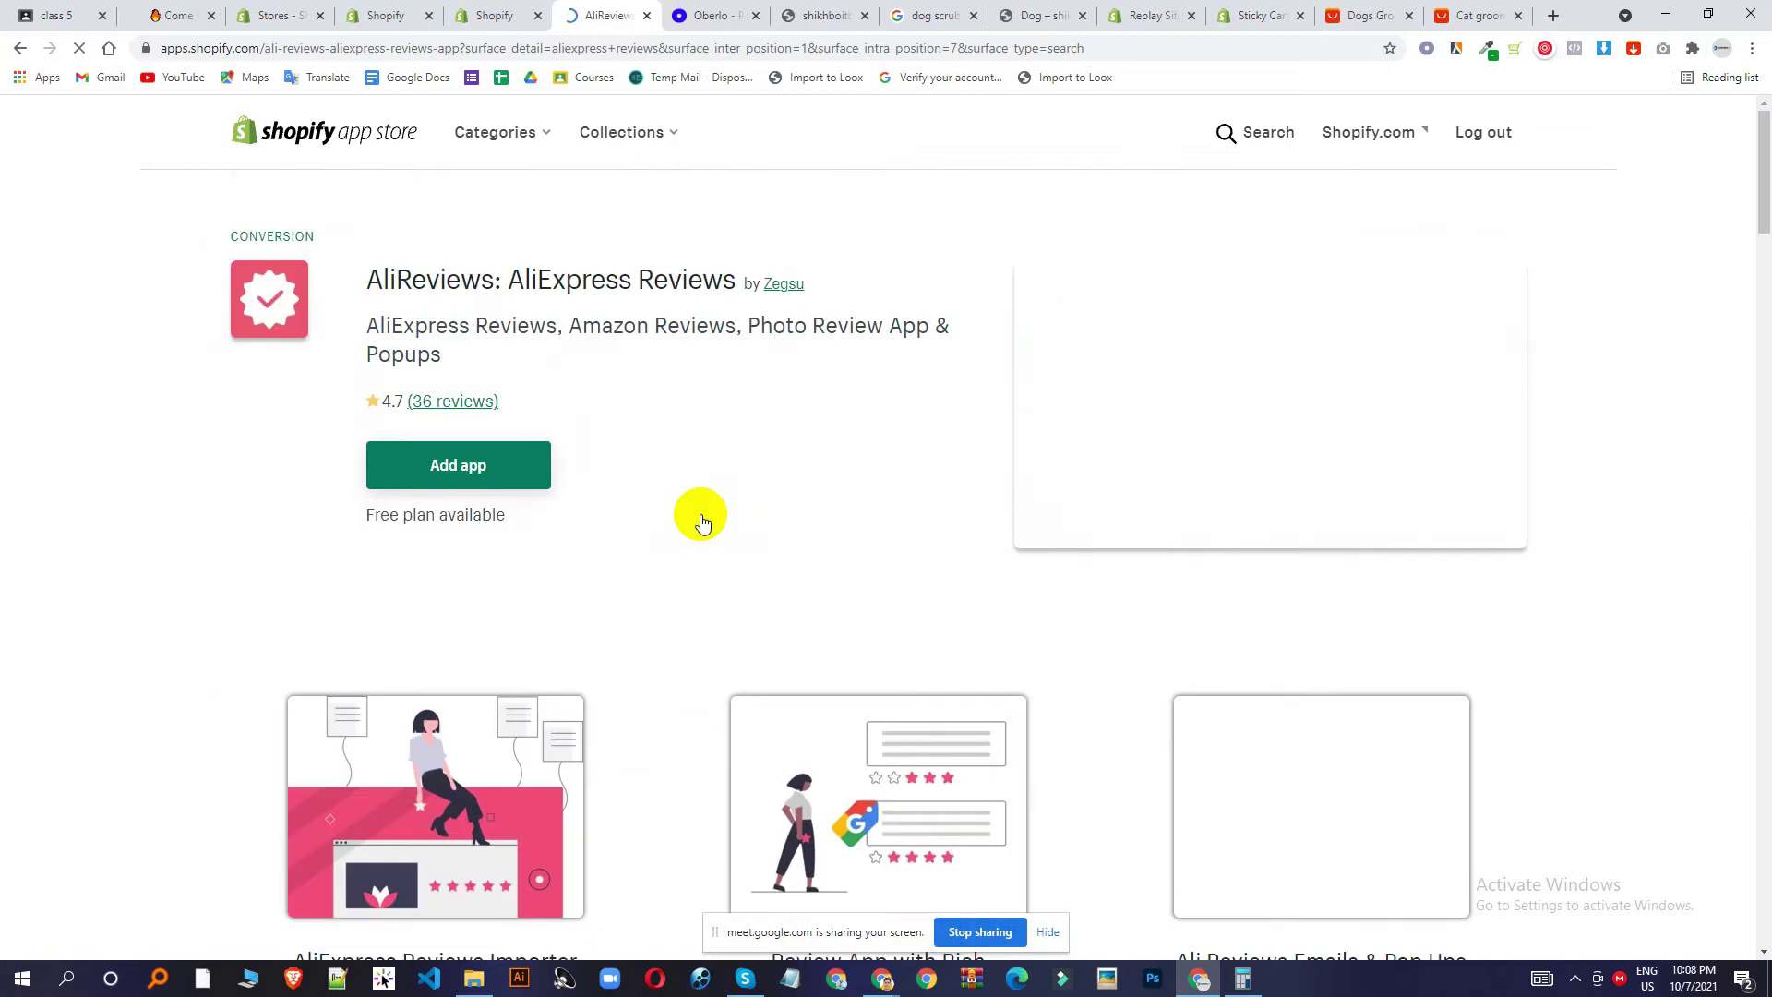
click(457, 480)
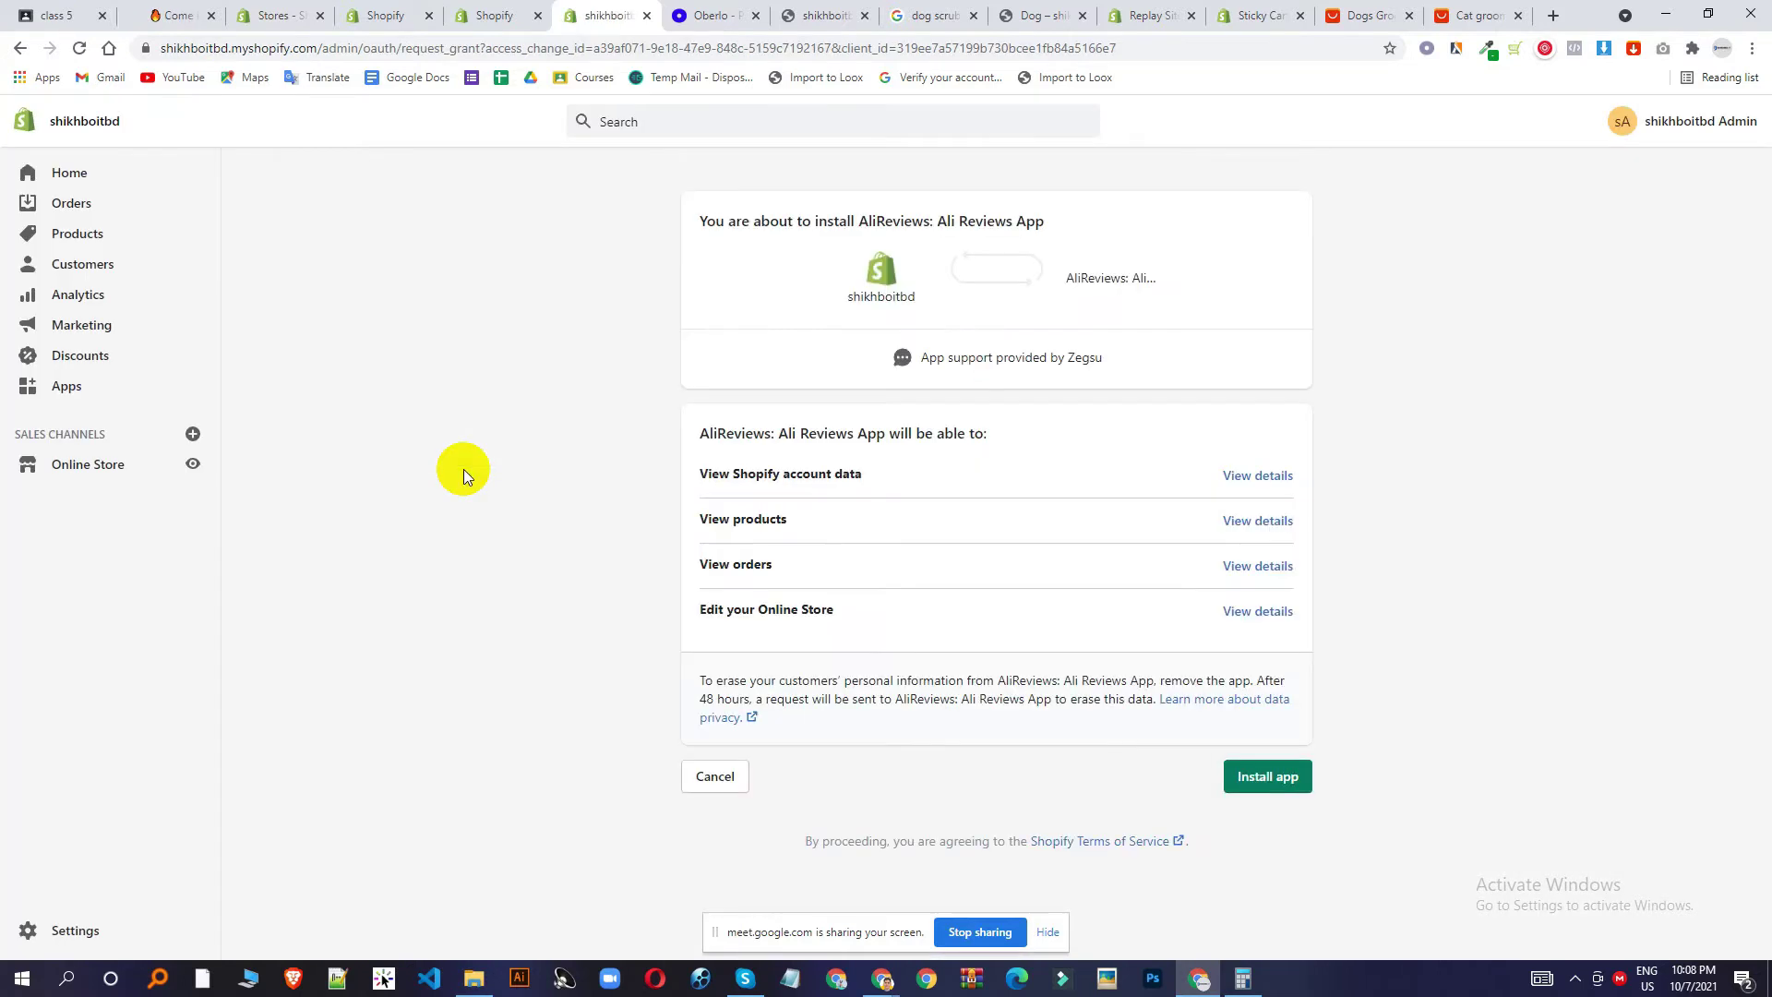
click(1270, 776)
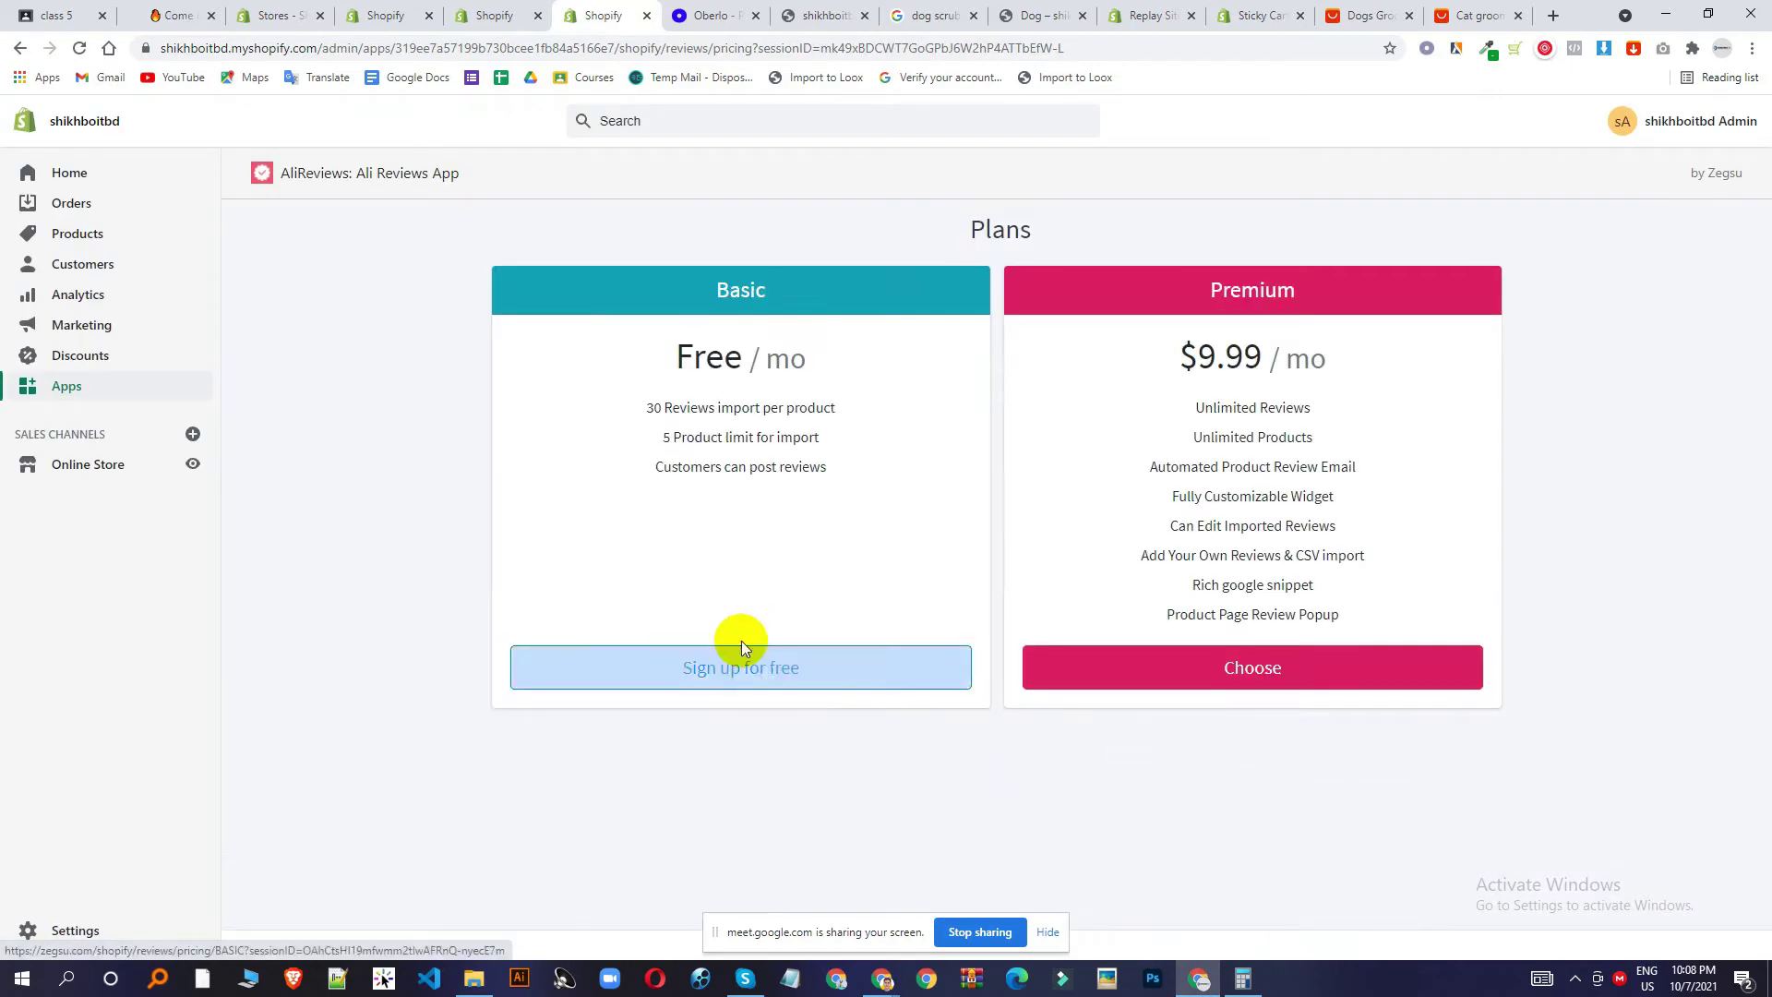
click(736, 680)
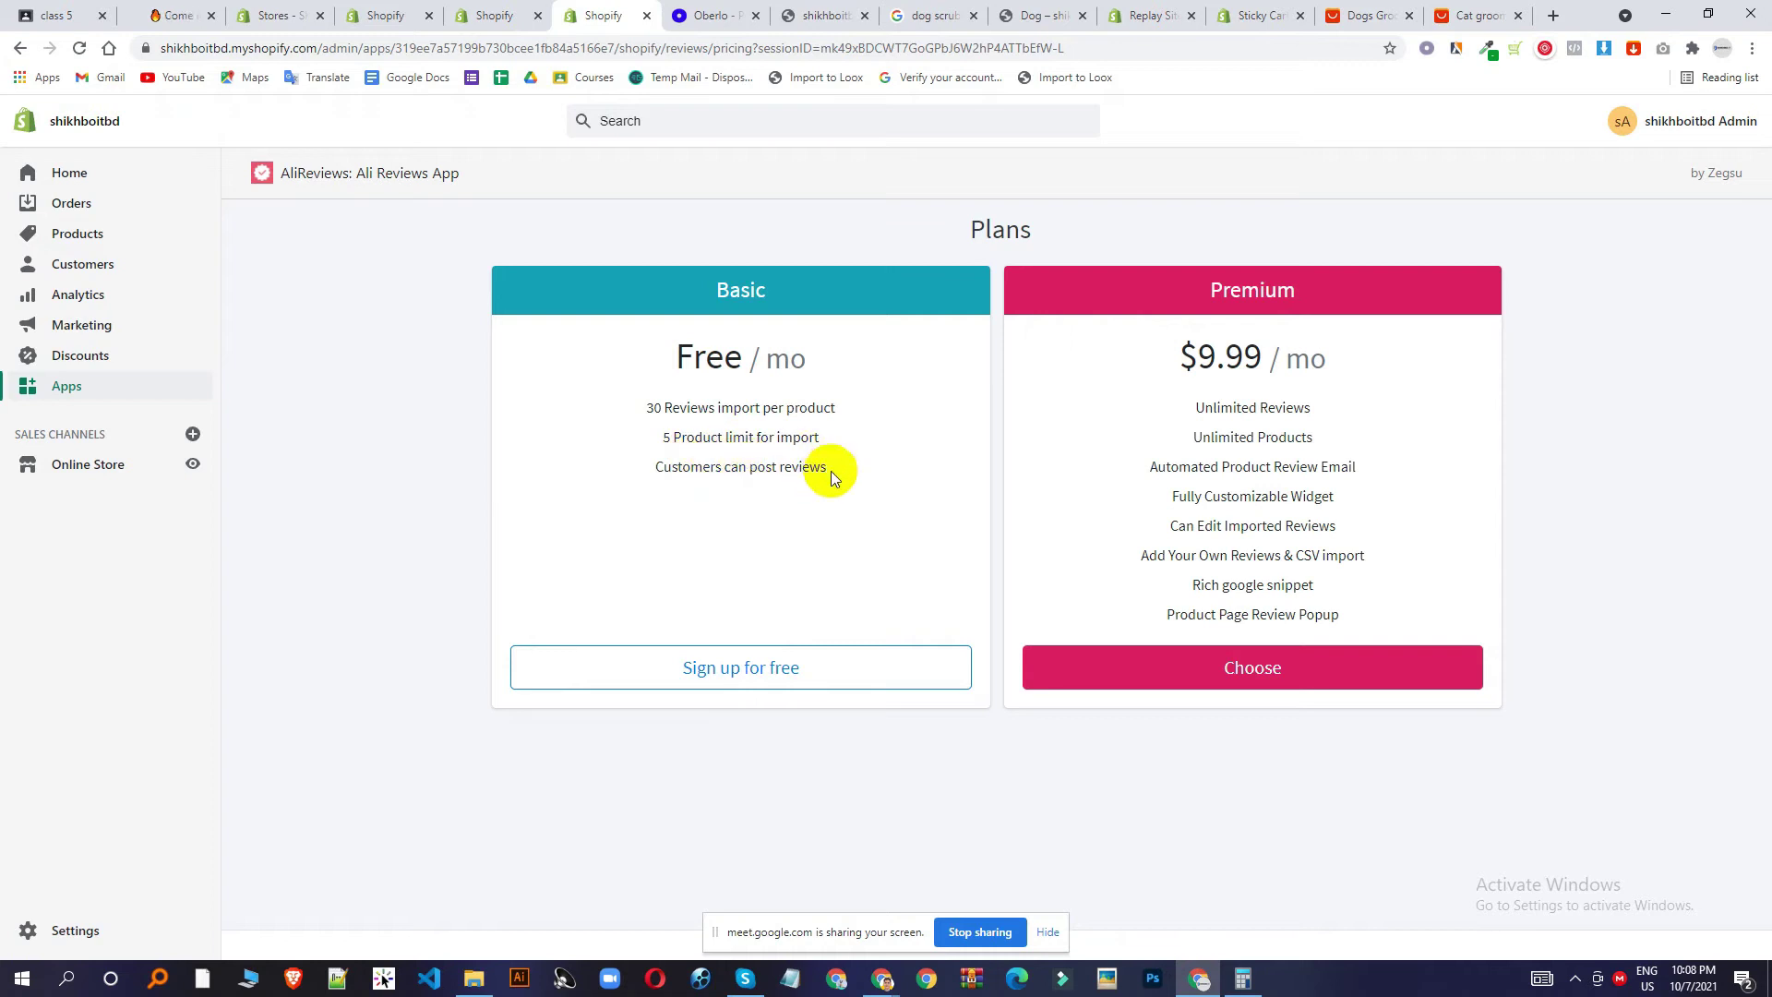
click(774, 664)
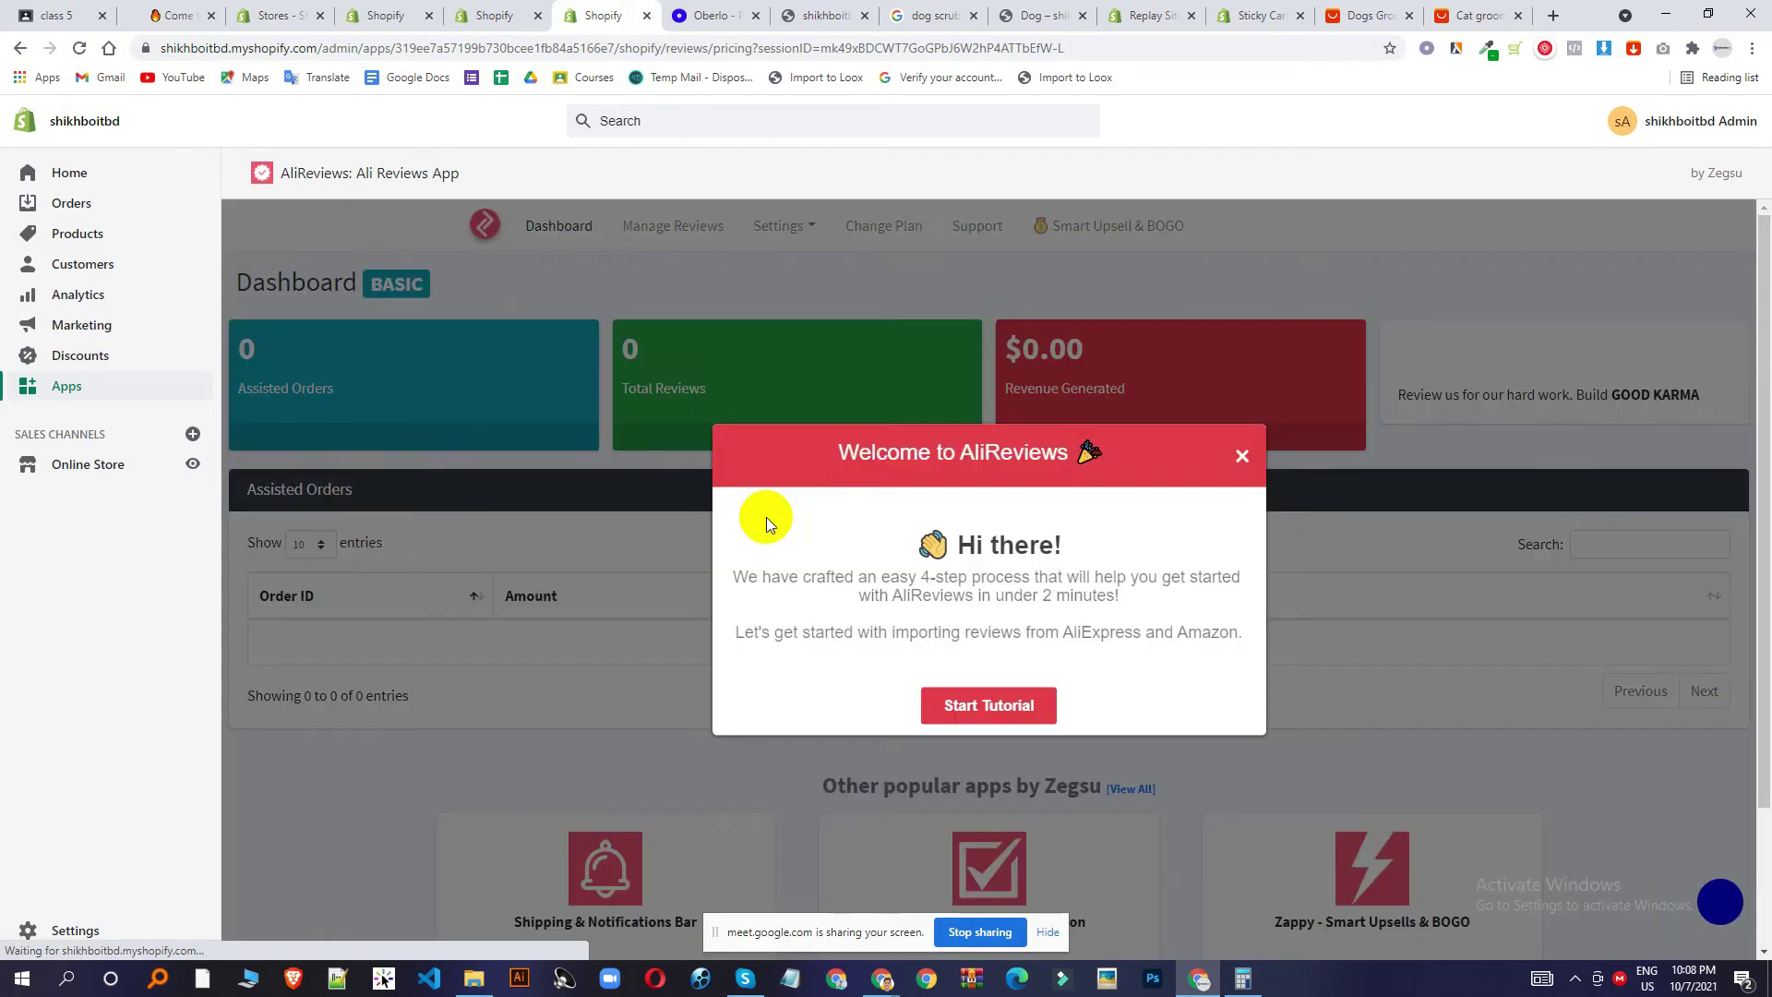
Start the AliReviews tutorial, dismiss its export hint, and open the Manage Reviews page.
click(1002, 718)
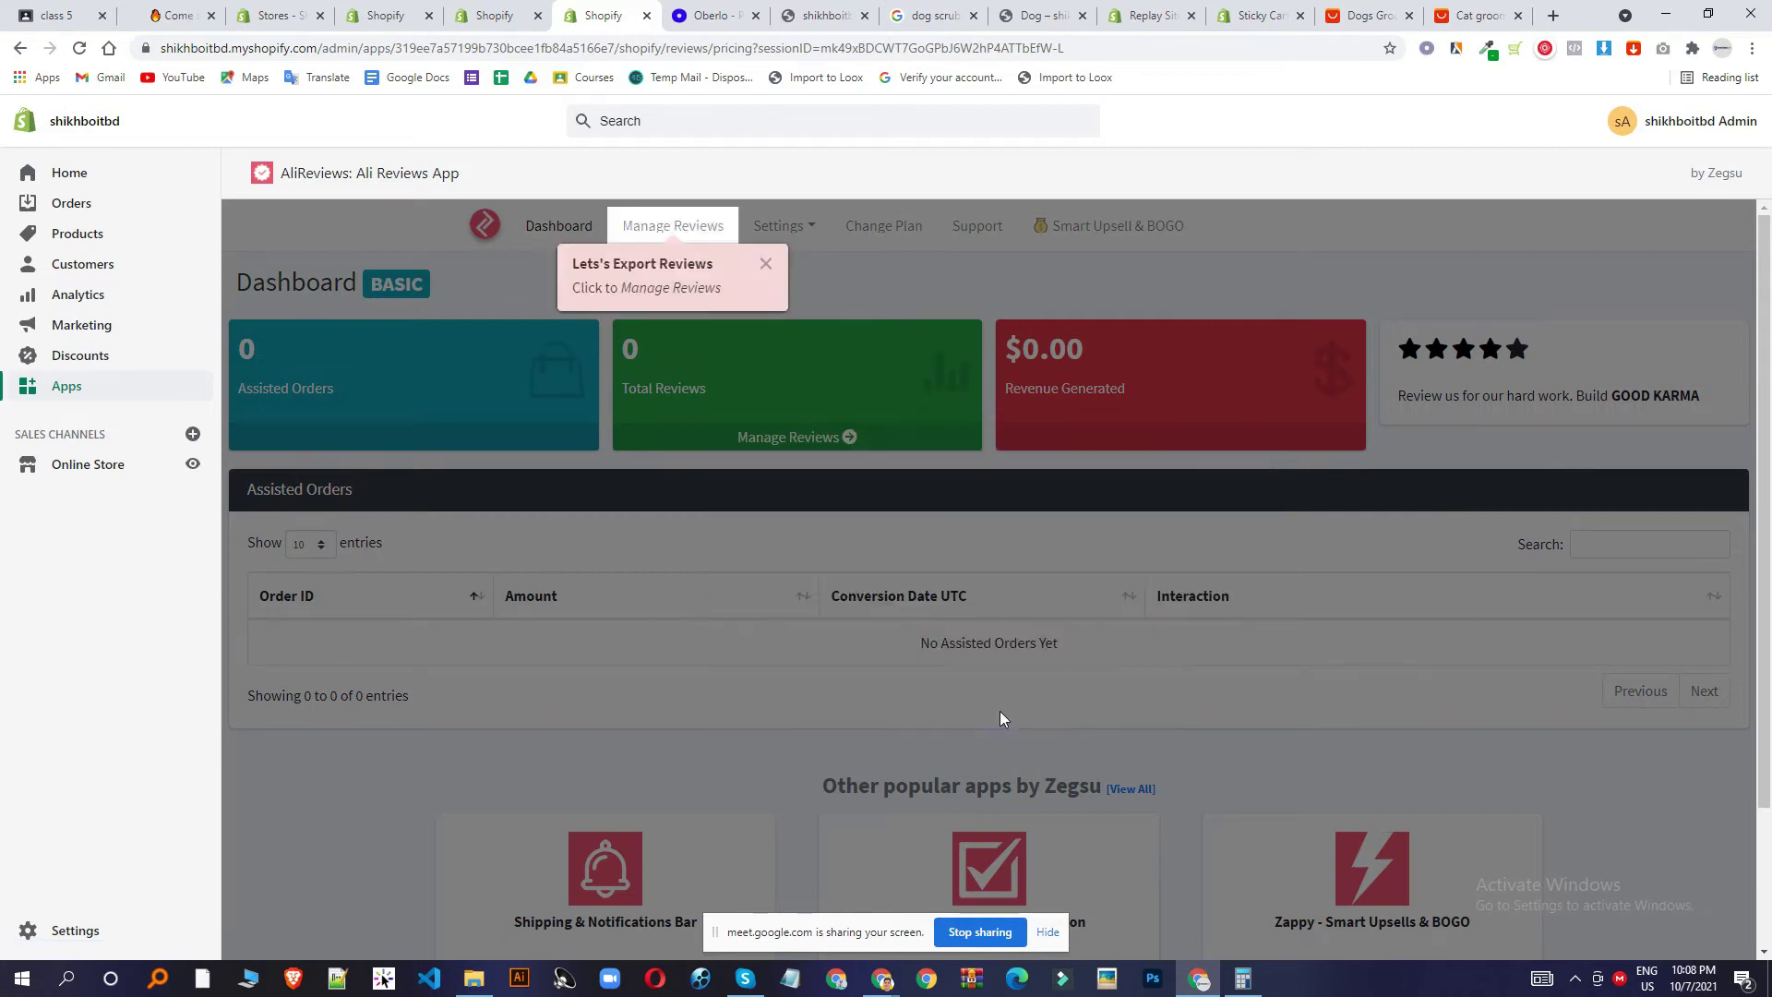
click(760, 271)
click(682, 235)
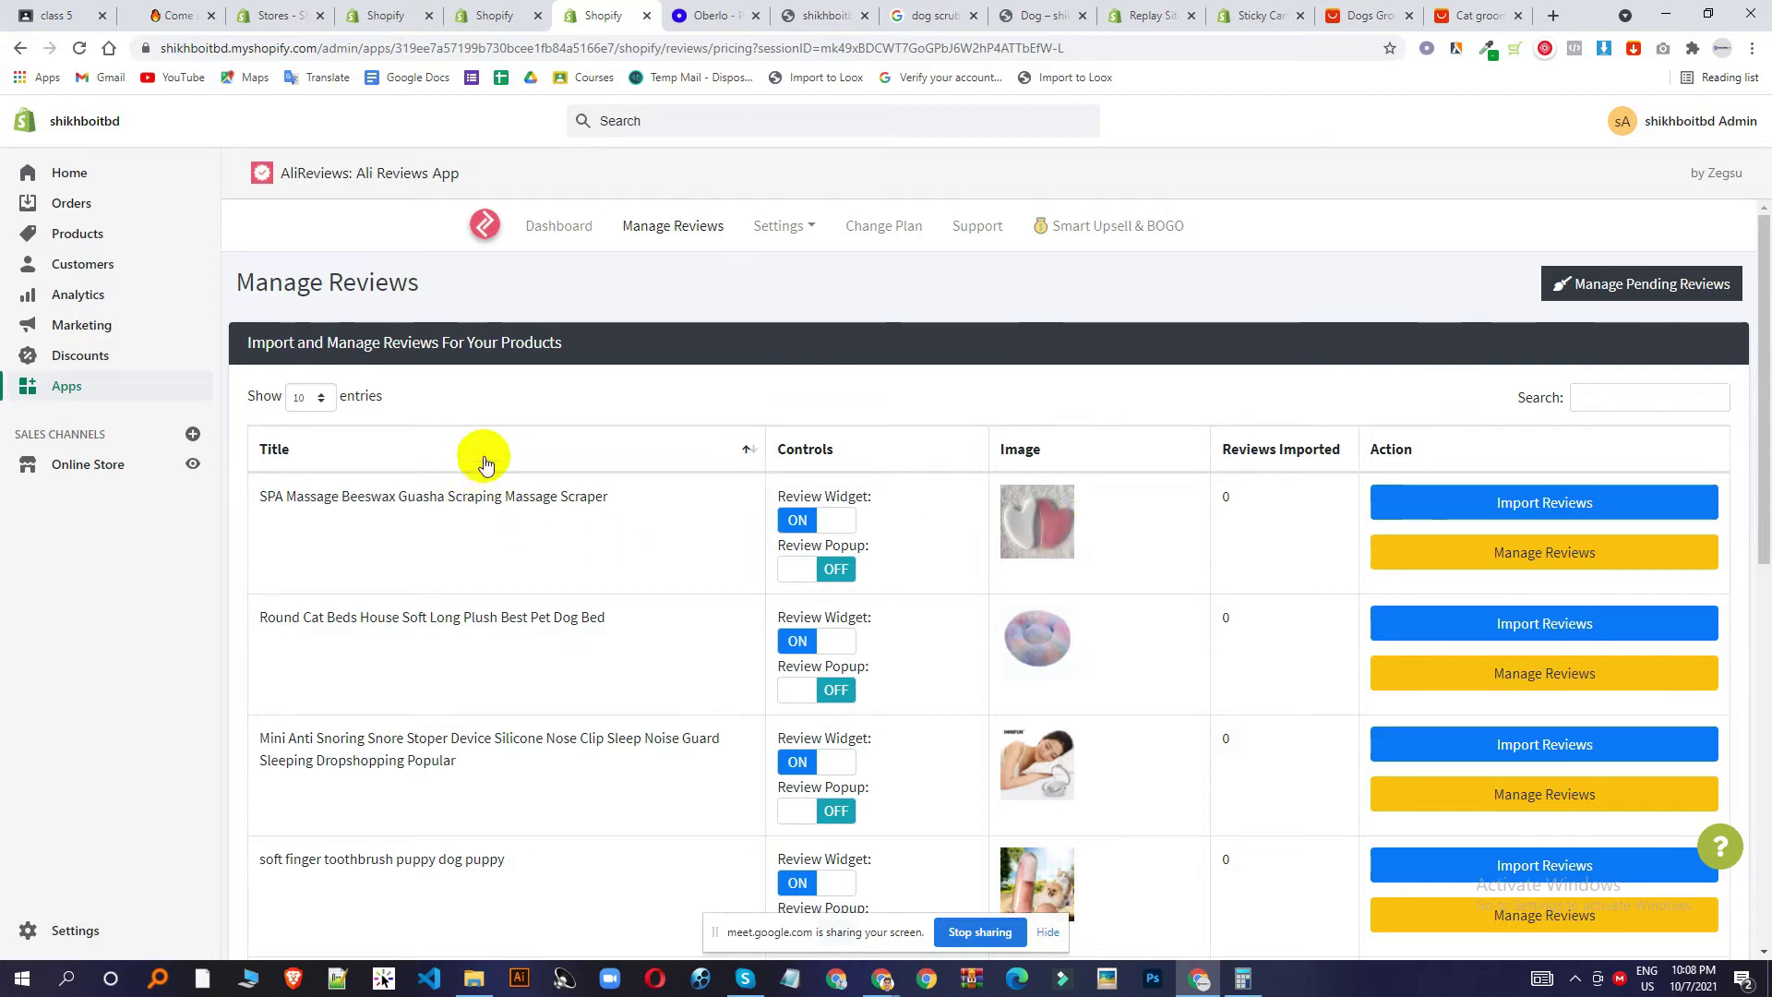
Find the soft finger toothbrush puppy dog puppy product in the list and open its Import Reviews form.
scroll(905, 574, down, 9)
scroll(961, 599, down, 1)
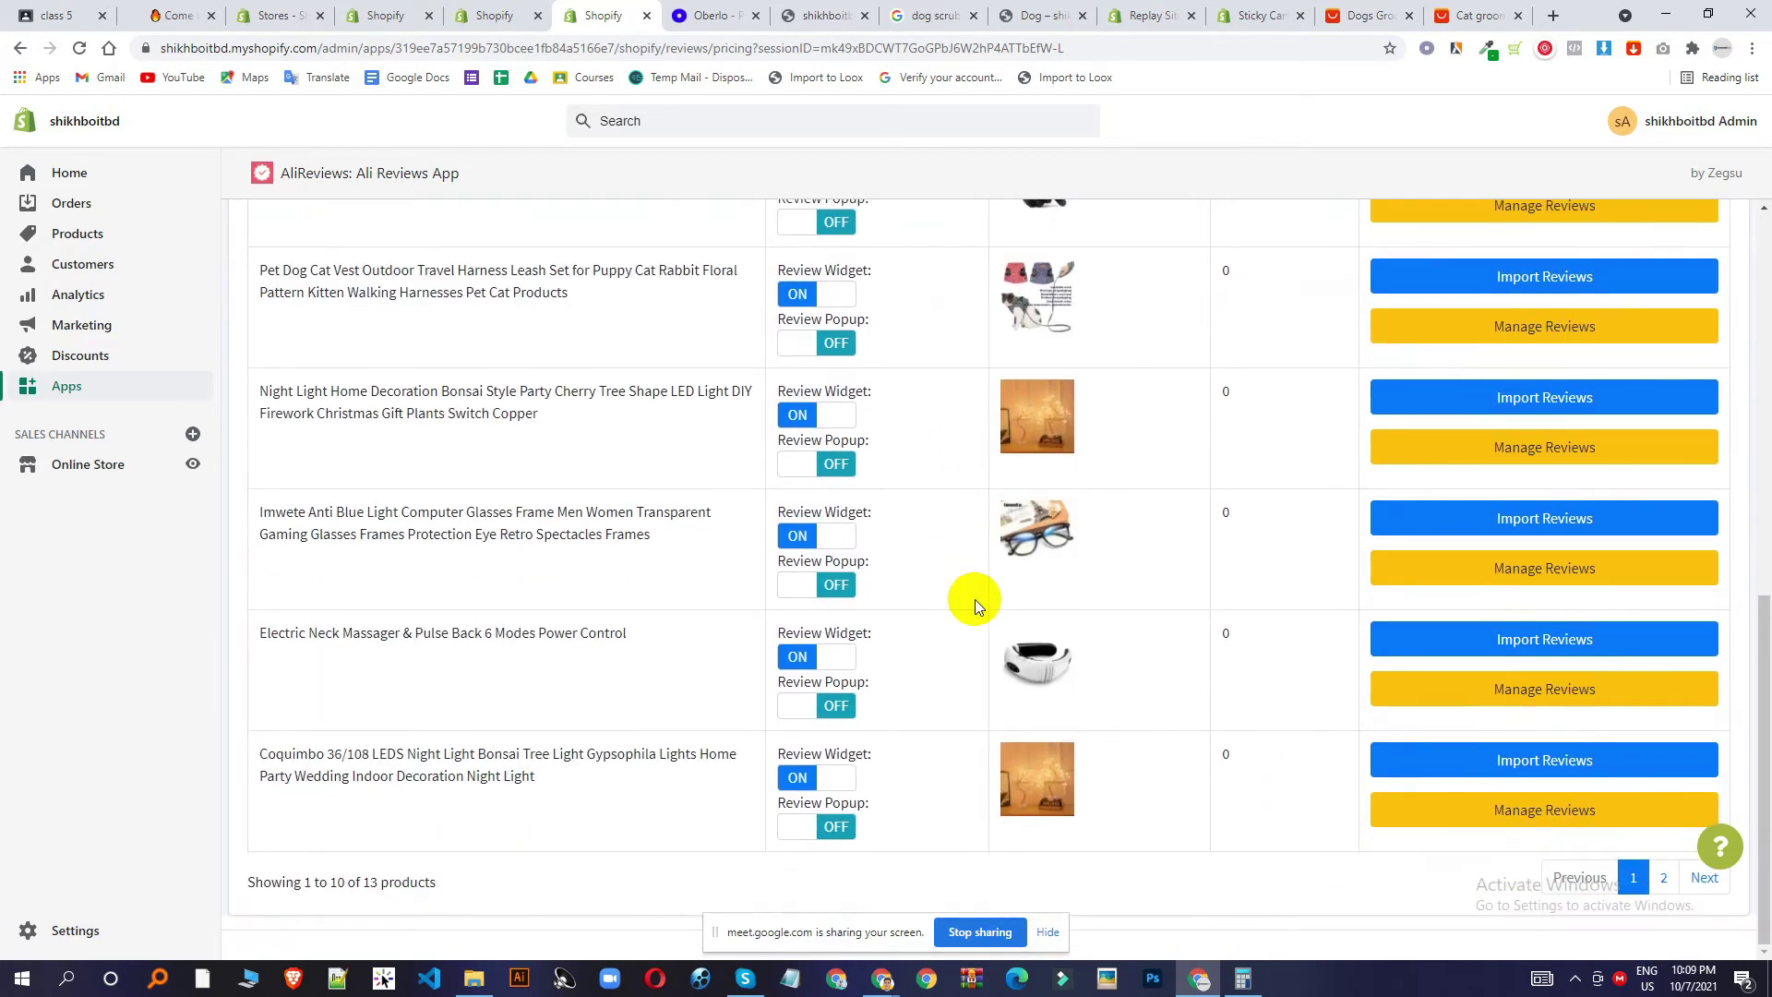
scroll(1093, 761, up, 9)
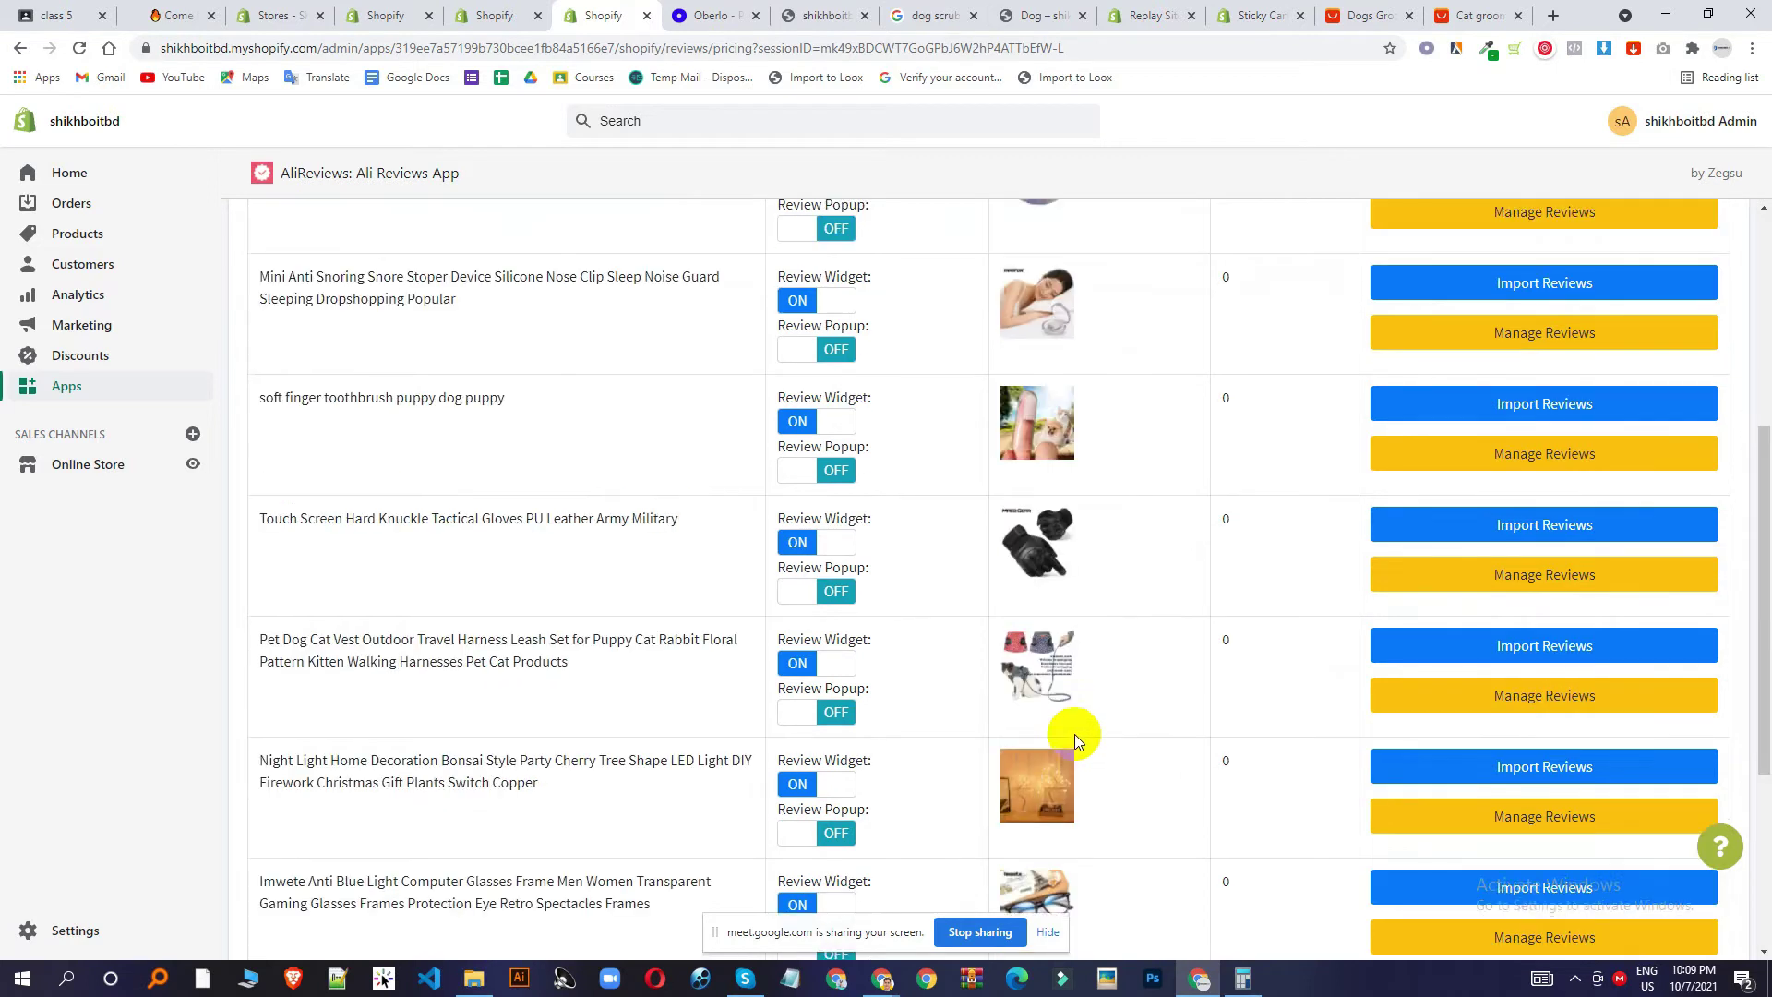
scroll(1076, 700, down, 4)
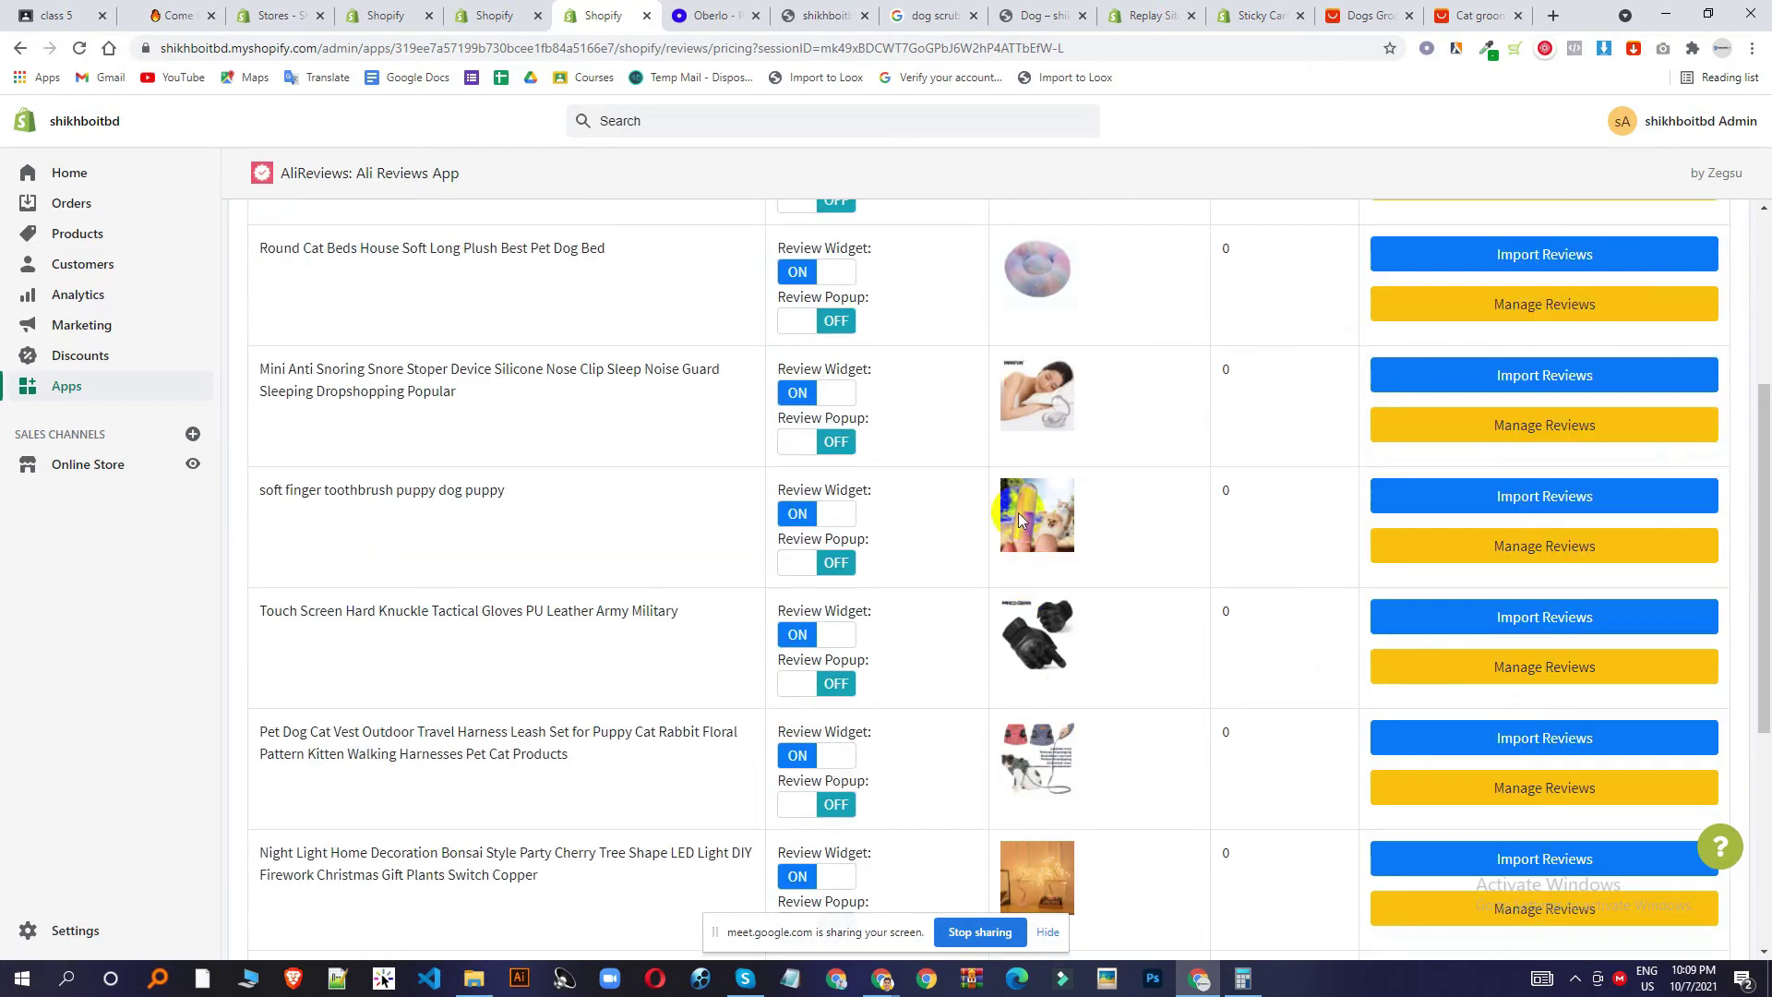
click(1514, 515)
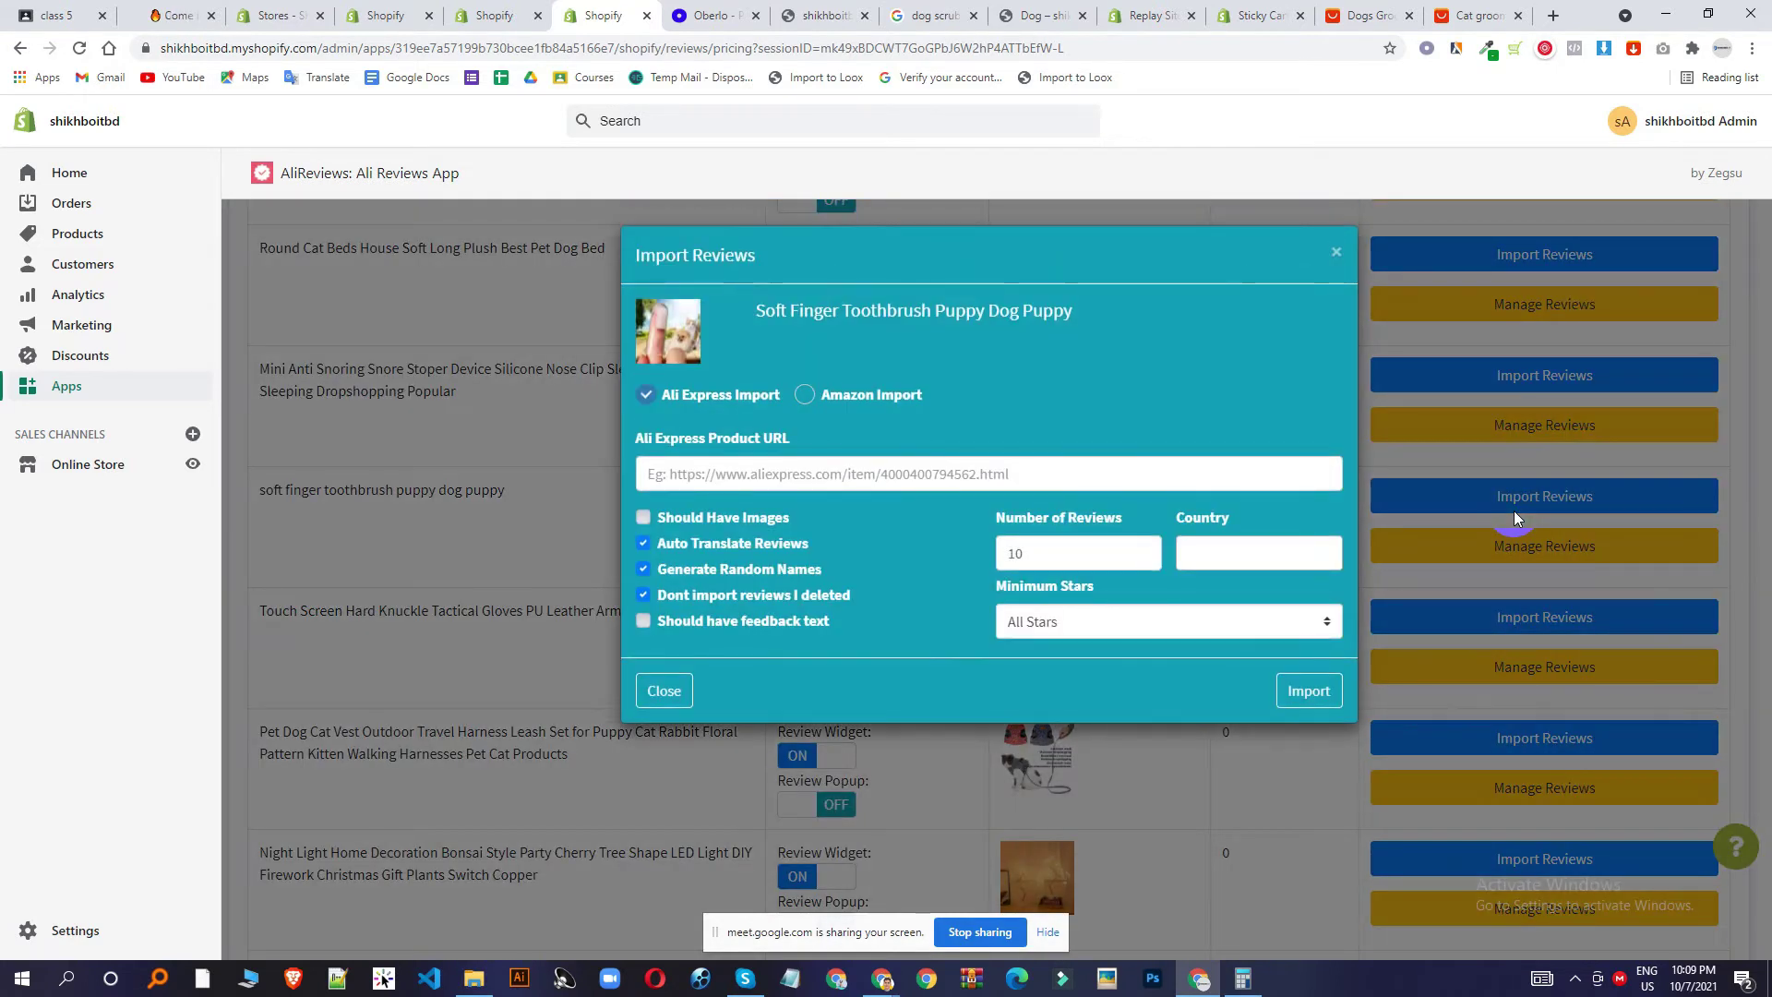
click(866, 477)
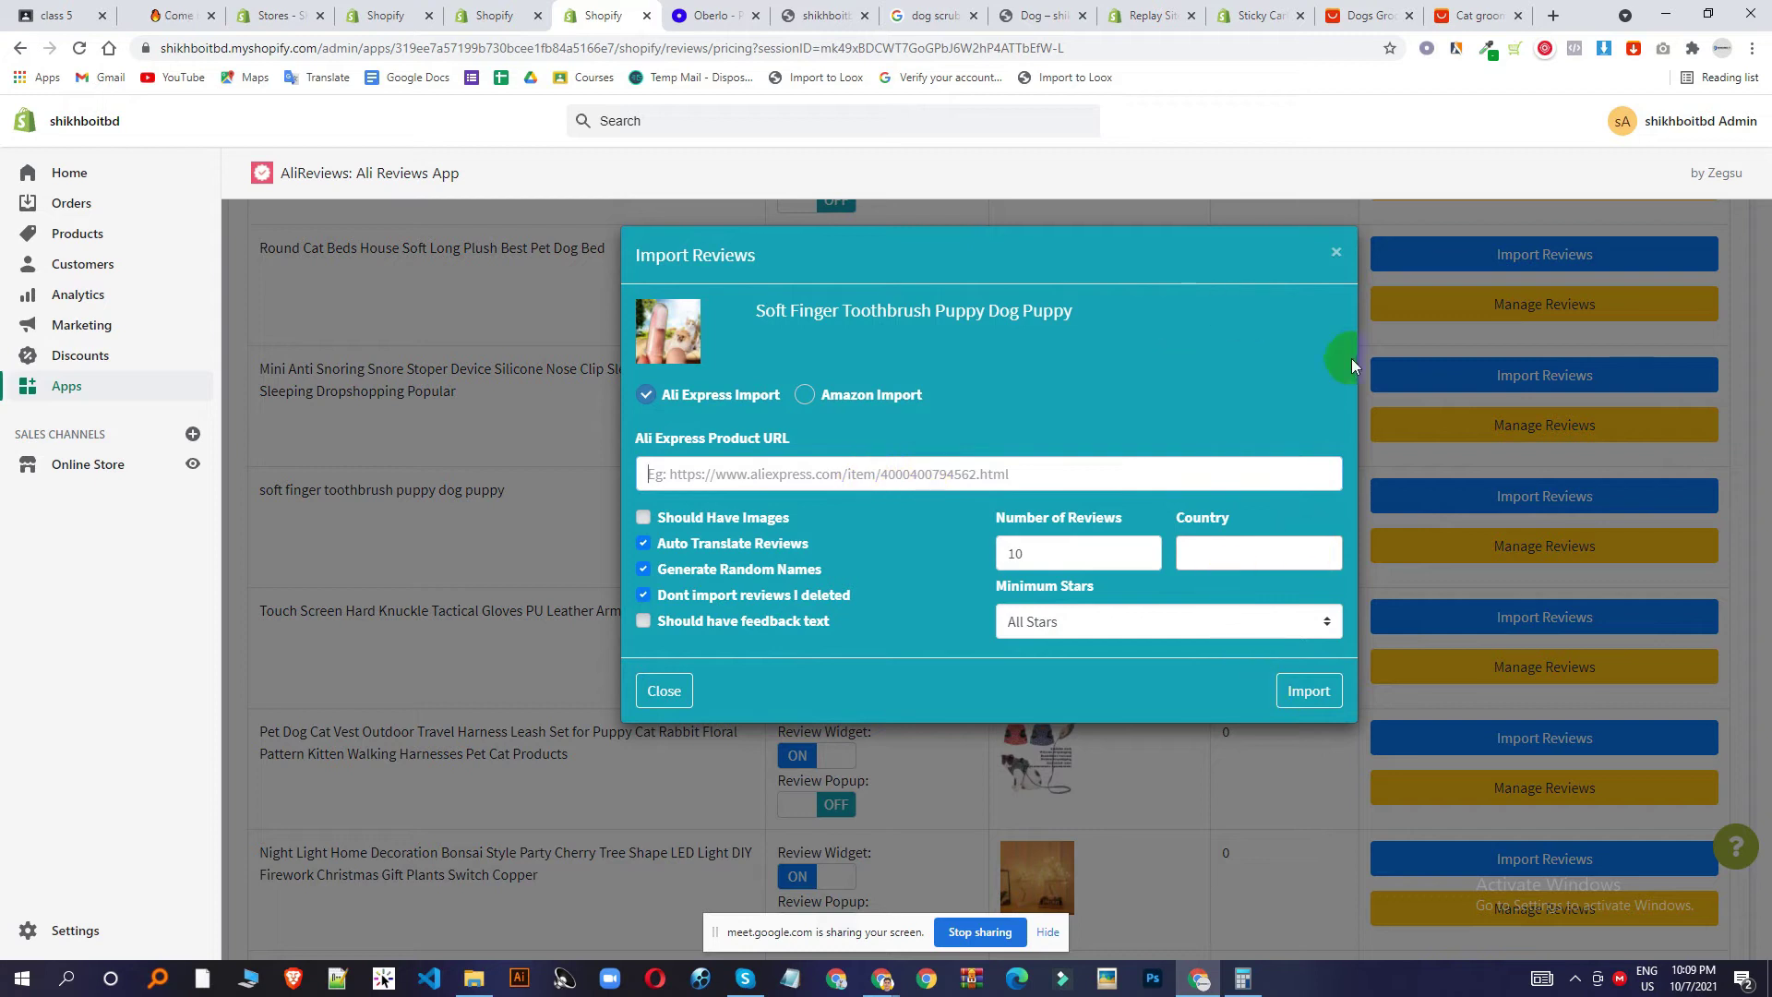
click(1336, 252)
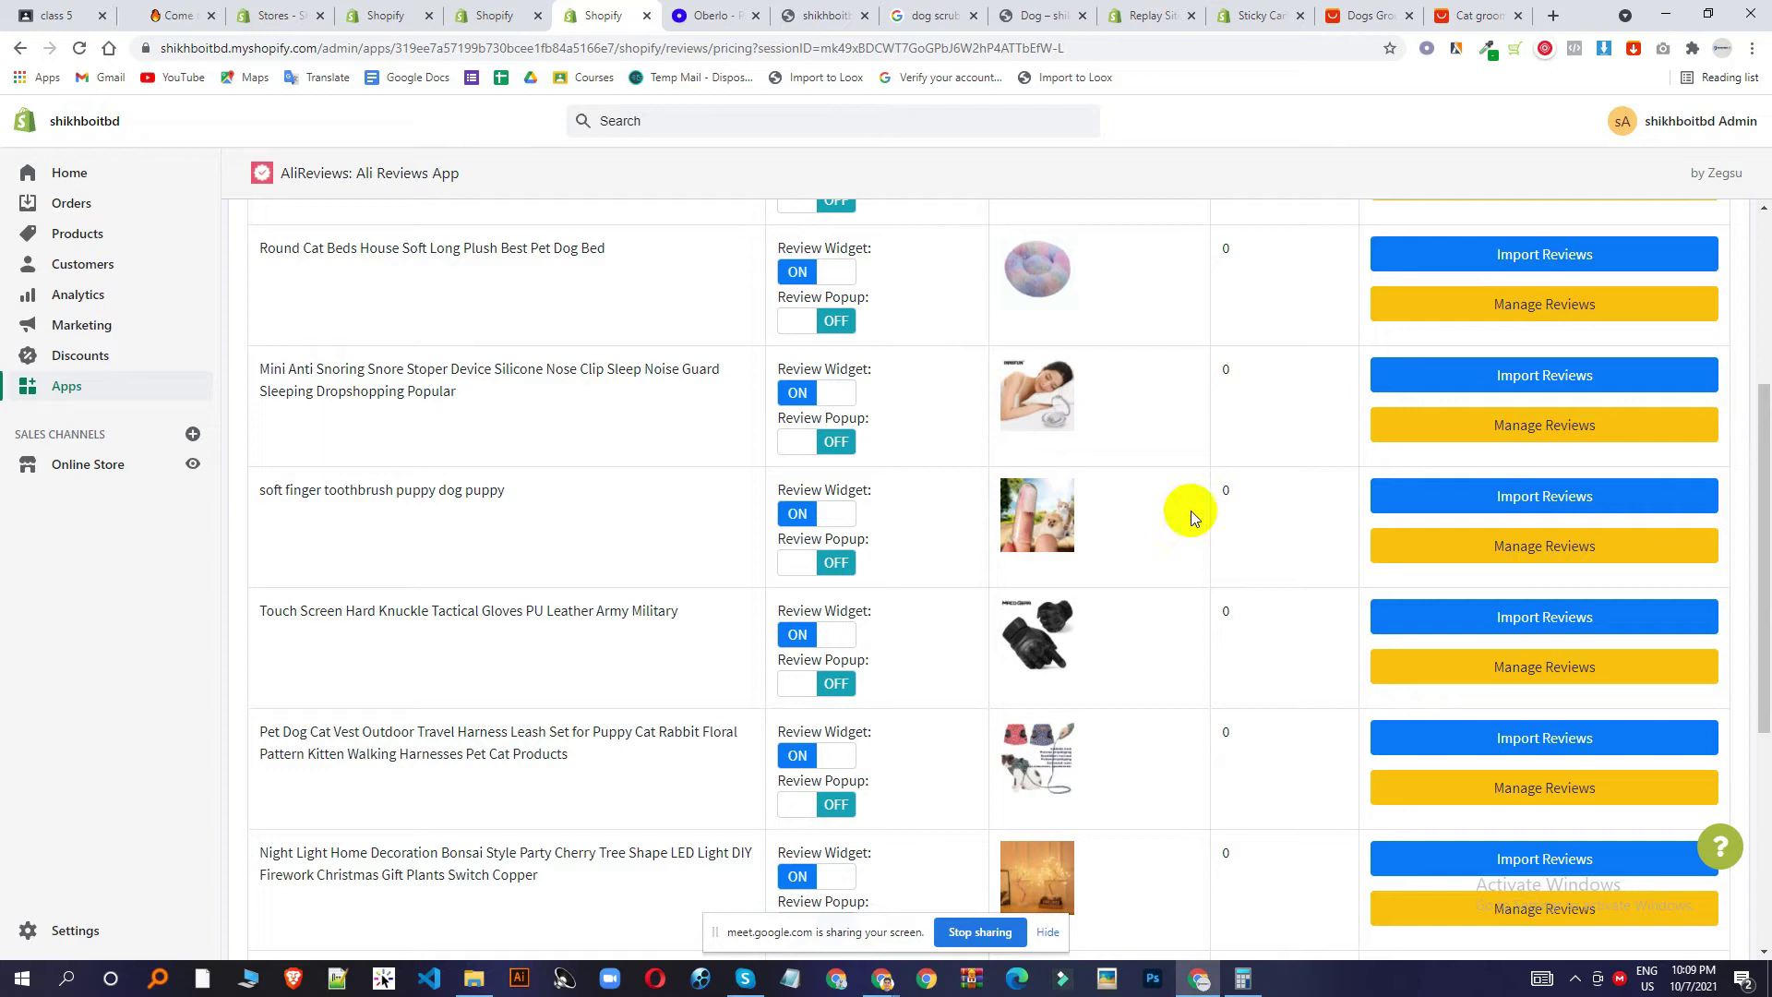
click(1475, 506)
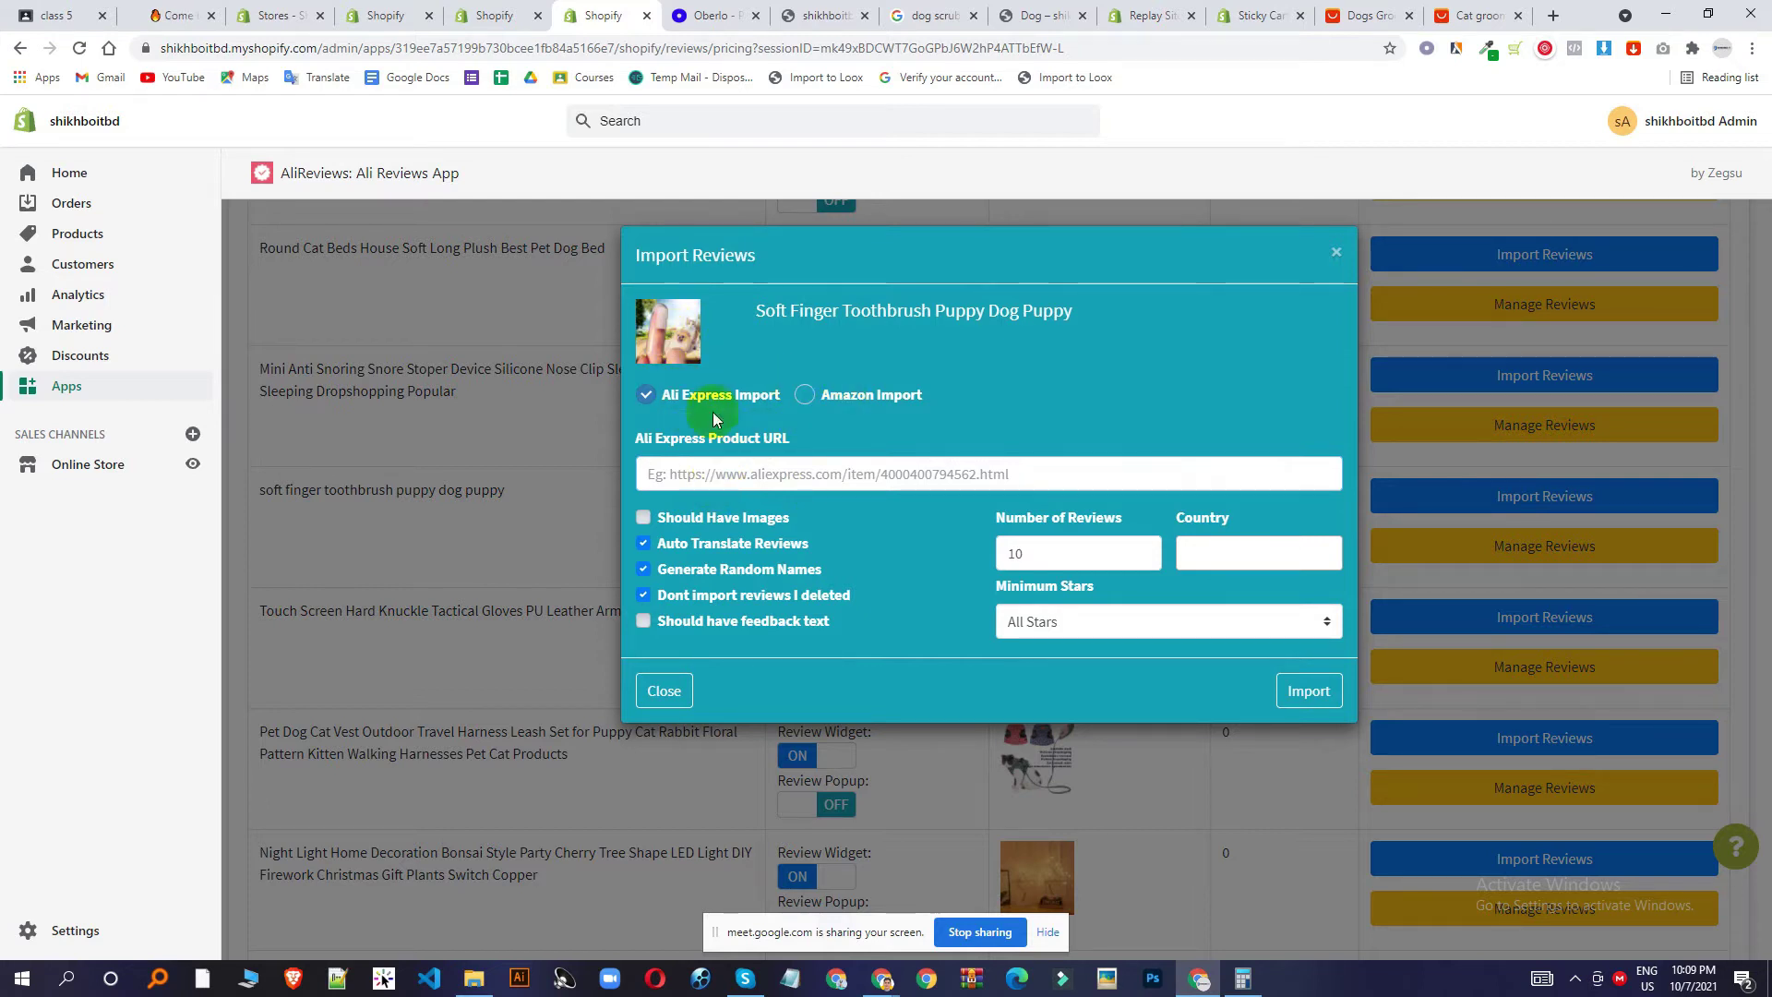
Copy the title "Soft Finger Toothbrush Puppy Dog Puppy" from the import form and search AliExpress for it.
triple_click(830, 308)
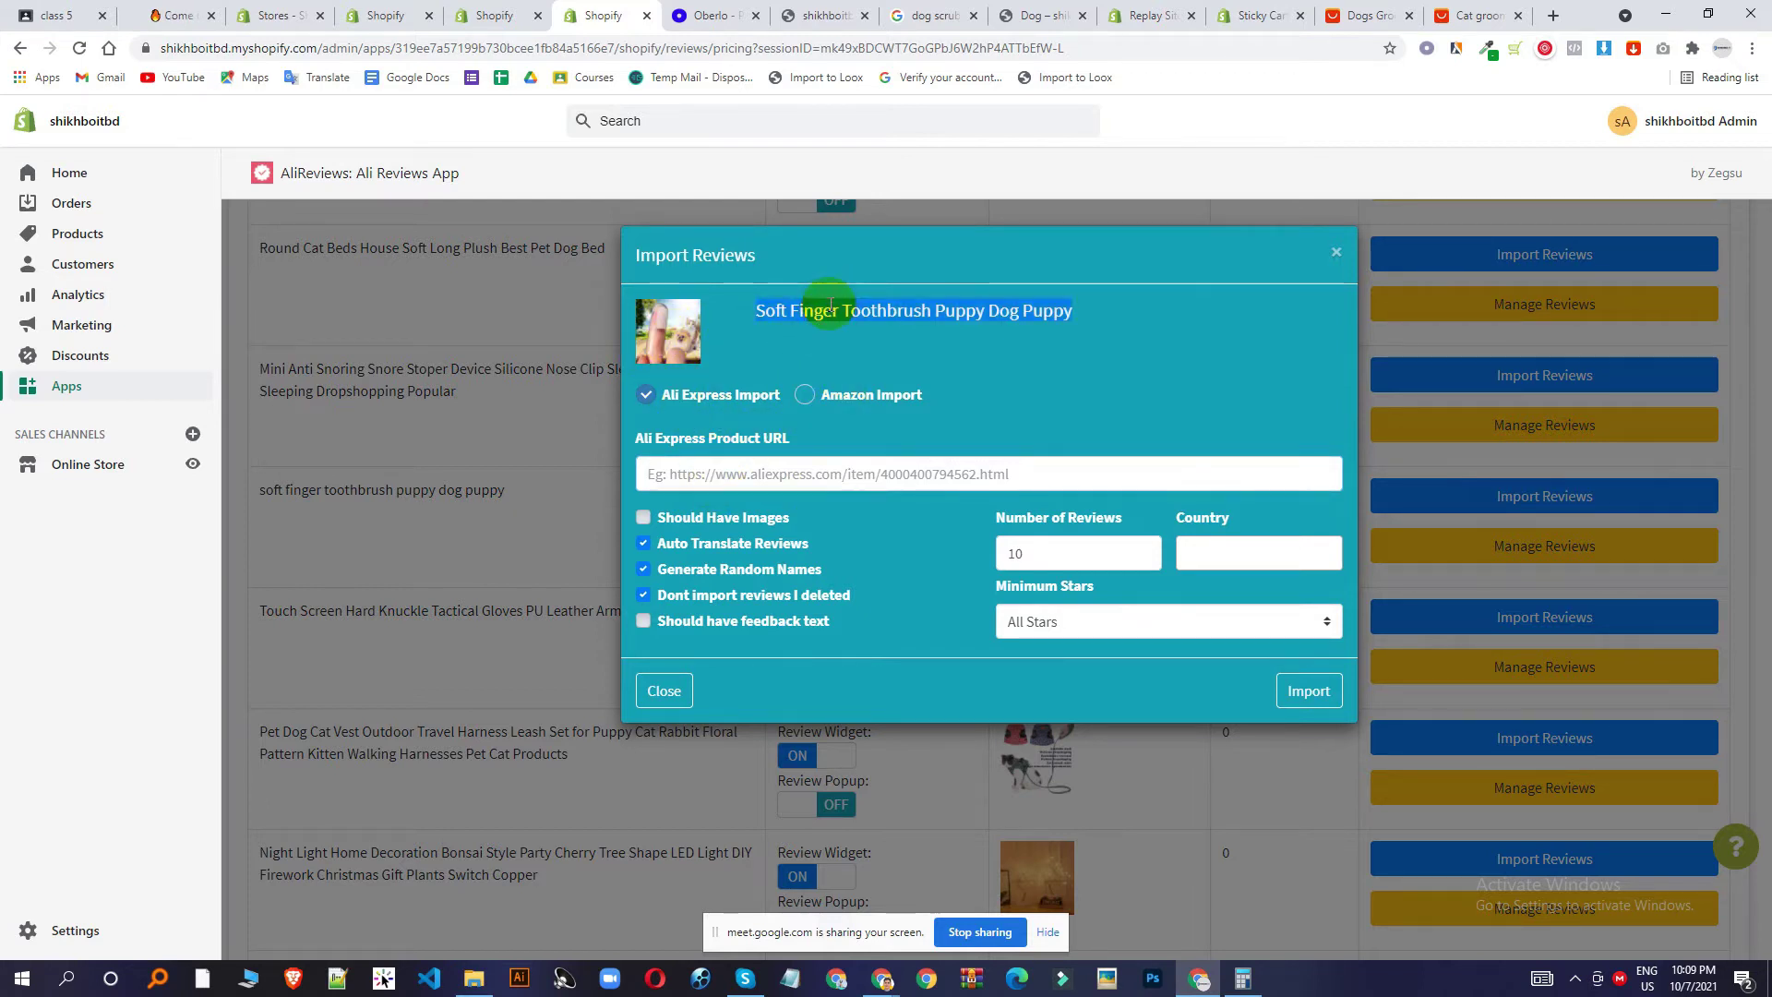
right_click(830, 306)
click(910, 318)
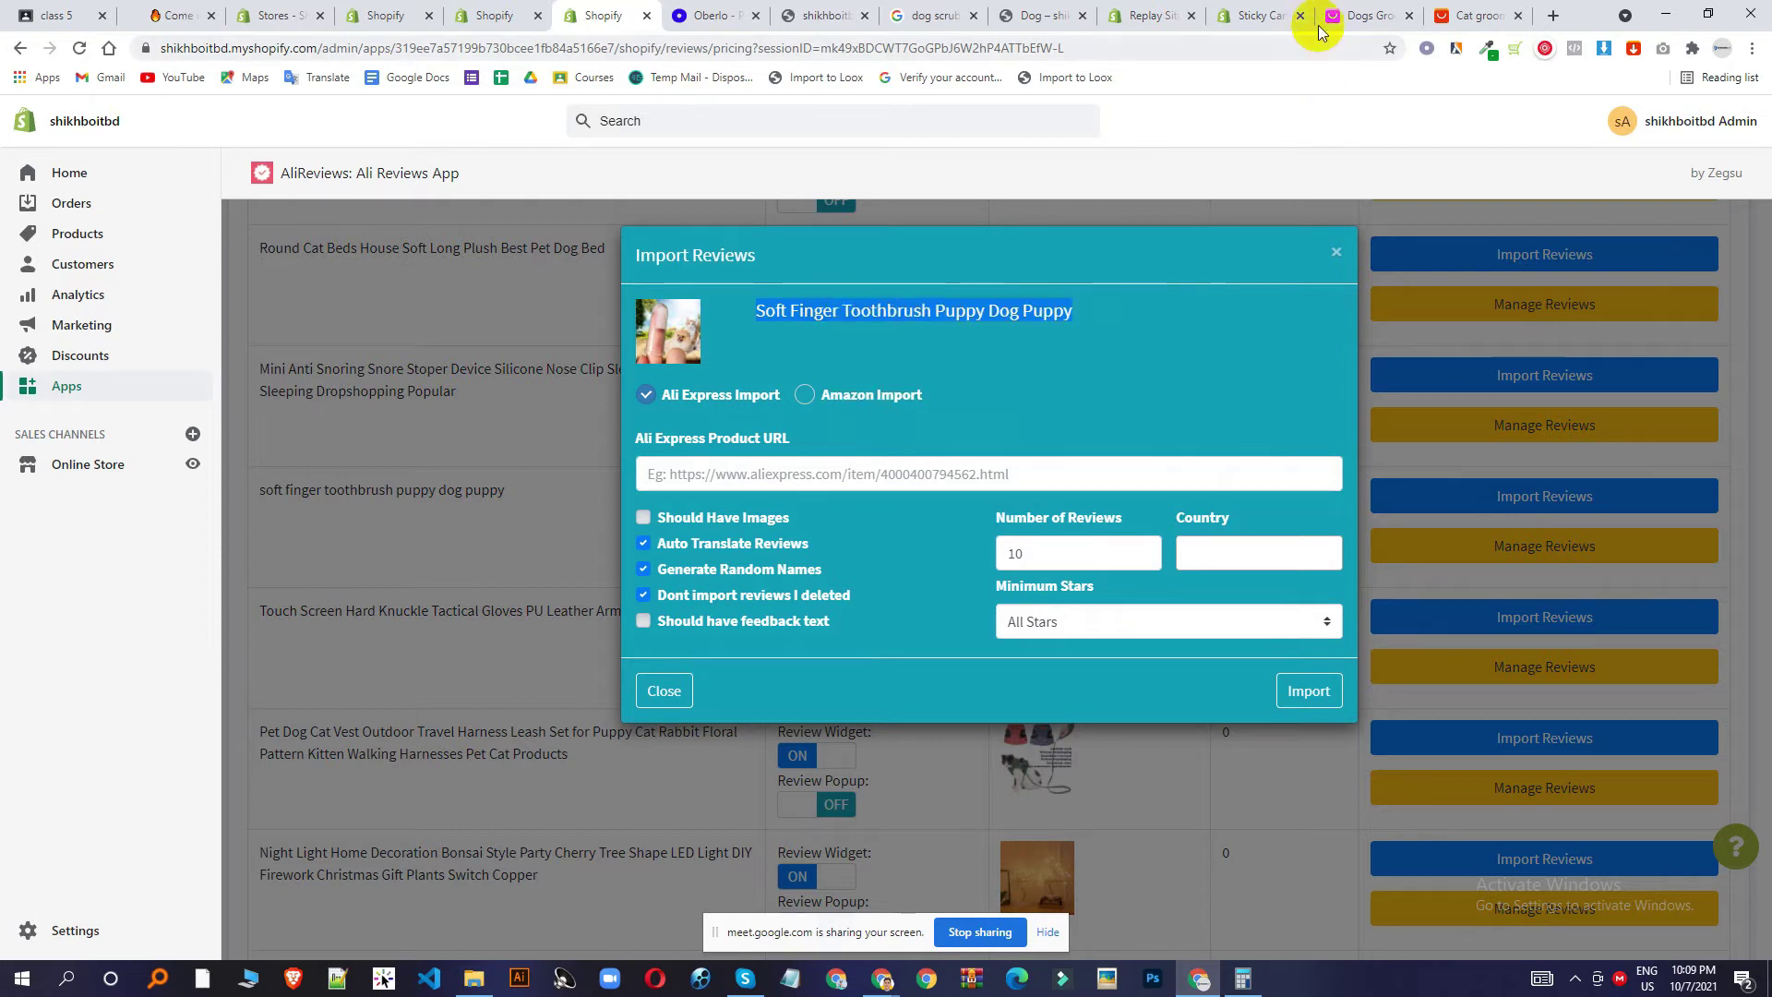
click(1349, 15)
click(730, 134)
key(ctrl+v)
key(Return)
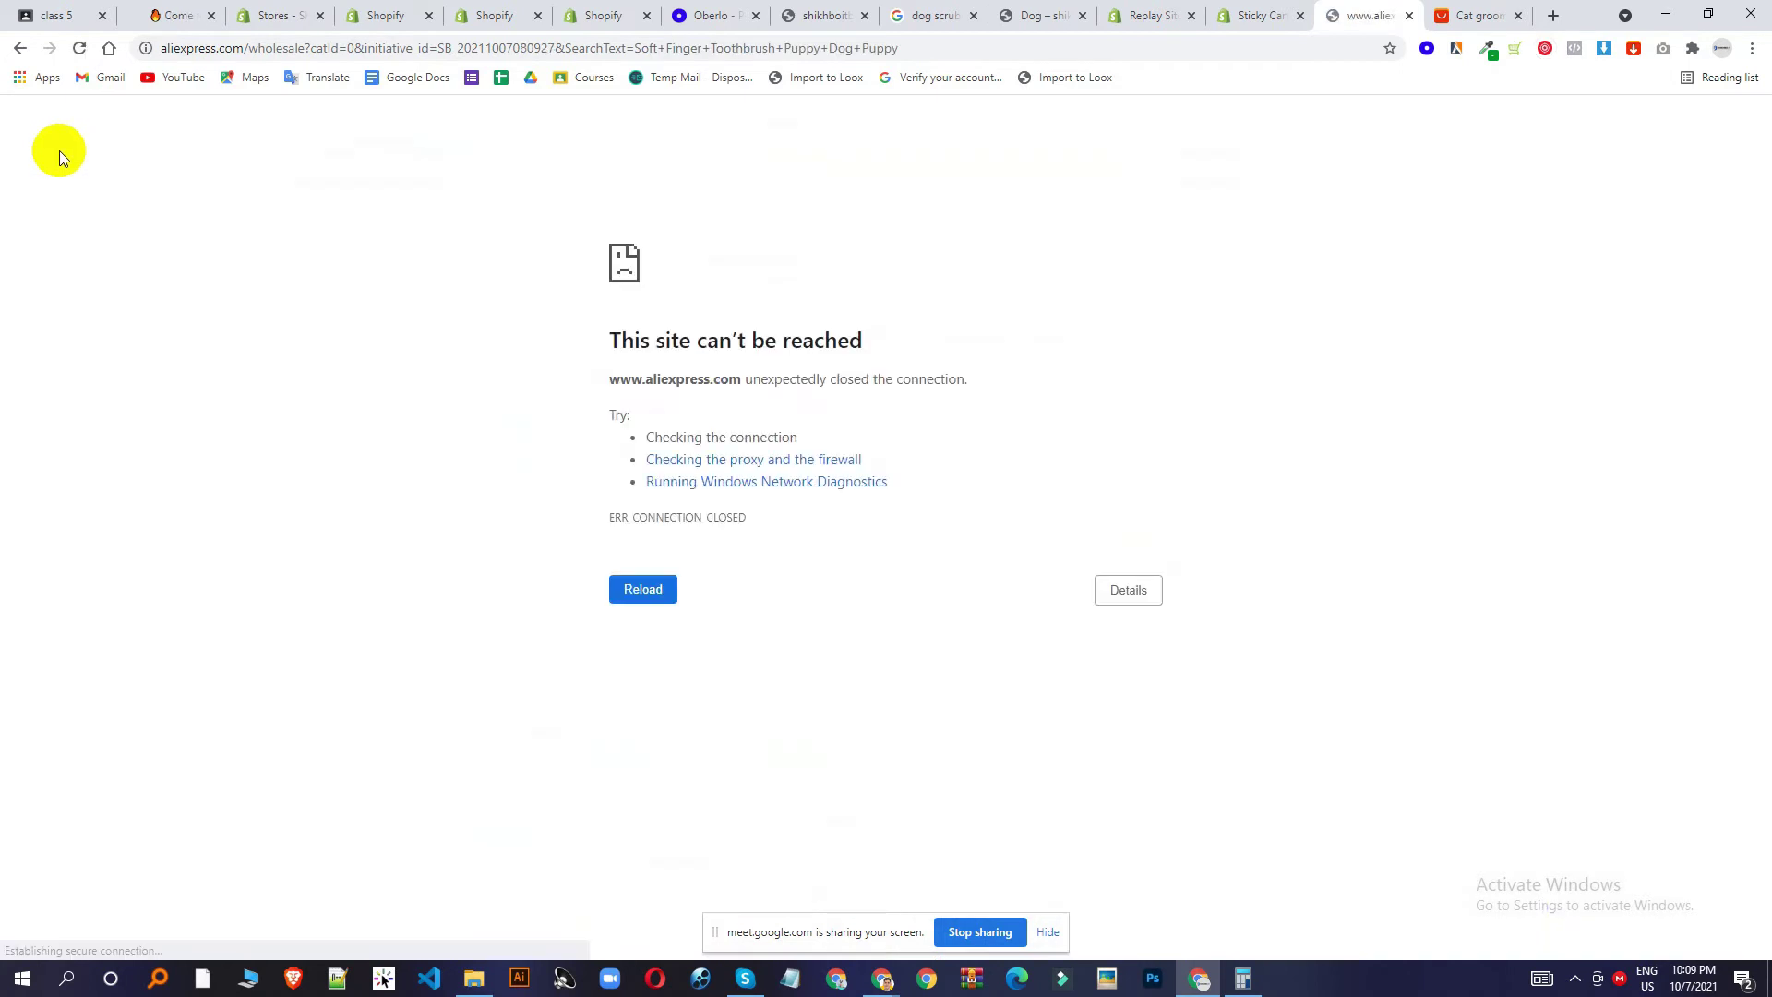
Try the AliExpress home page from the grooming glove listing, then reload and rerun the finger toothbrush search.
click(1458, 11)
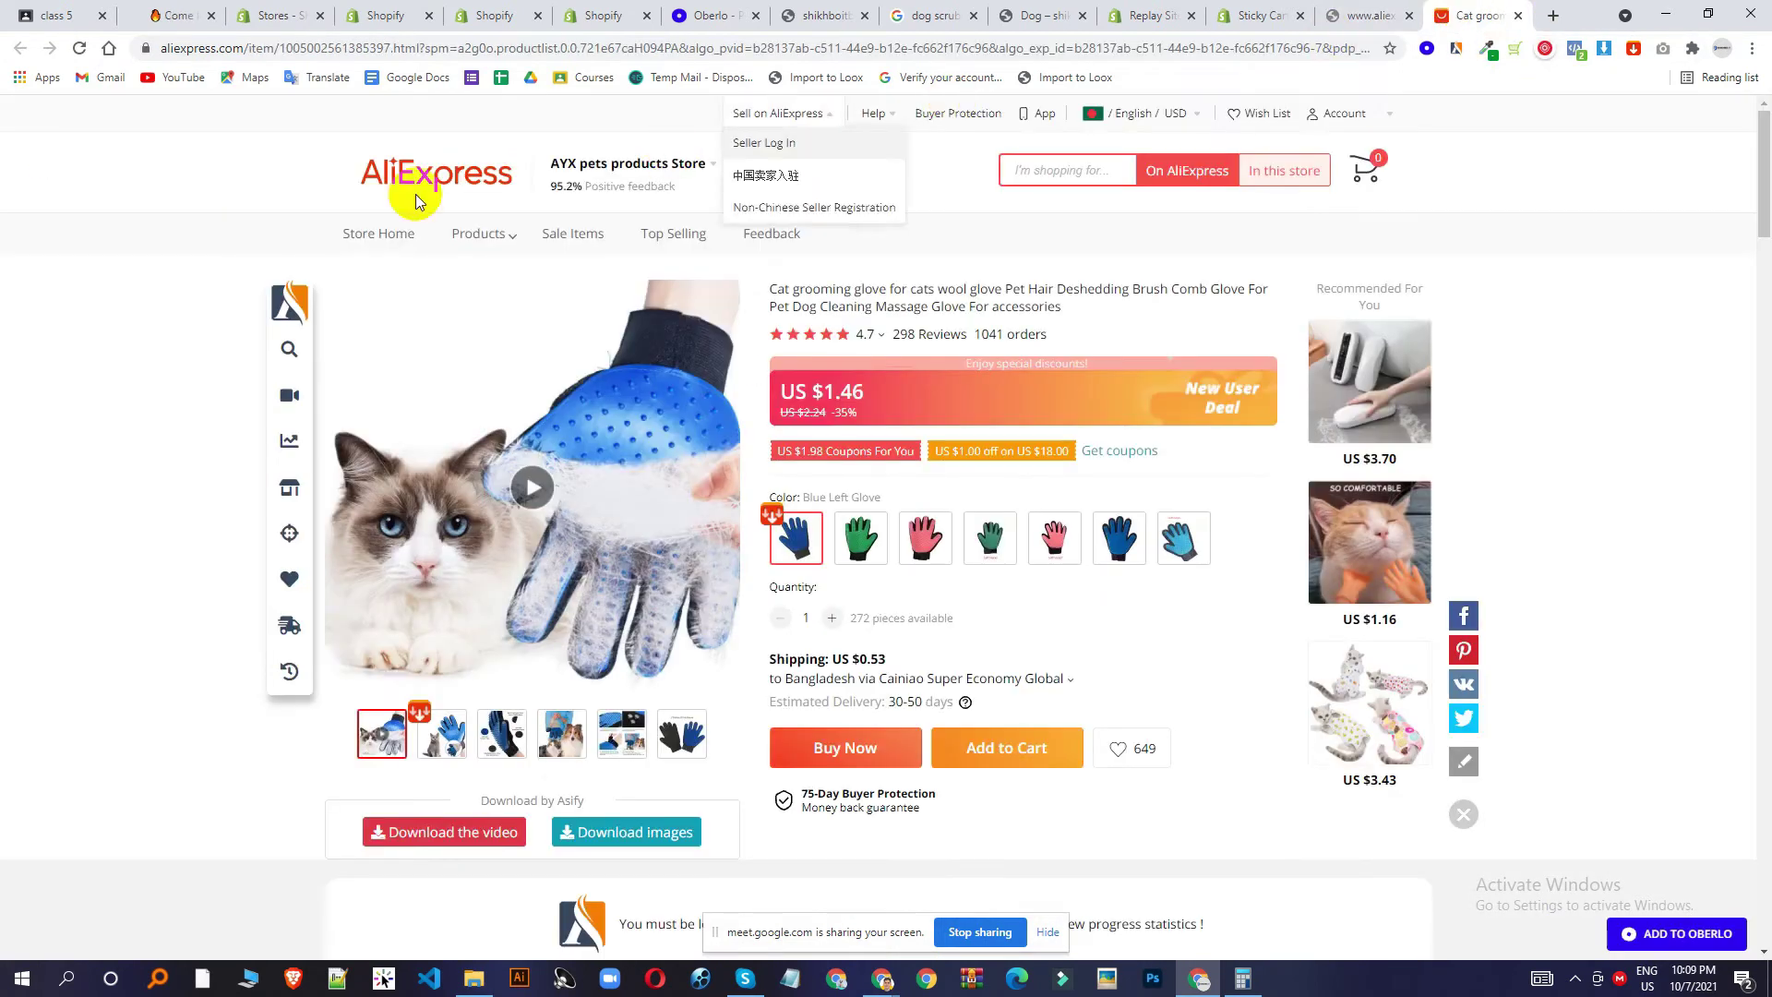
click(369, 180)
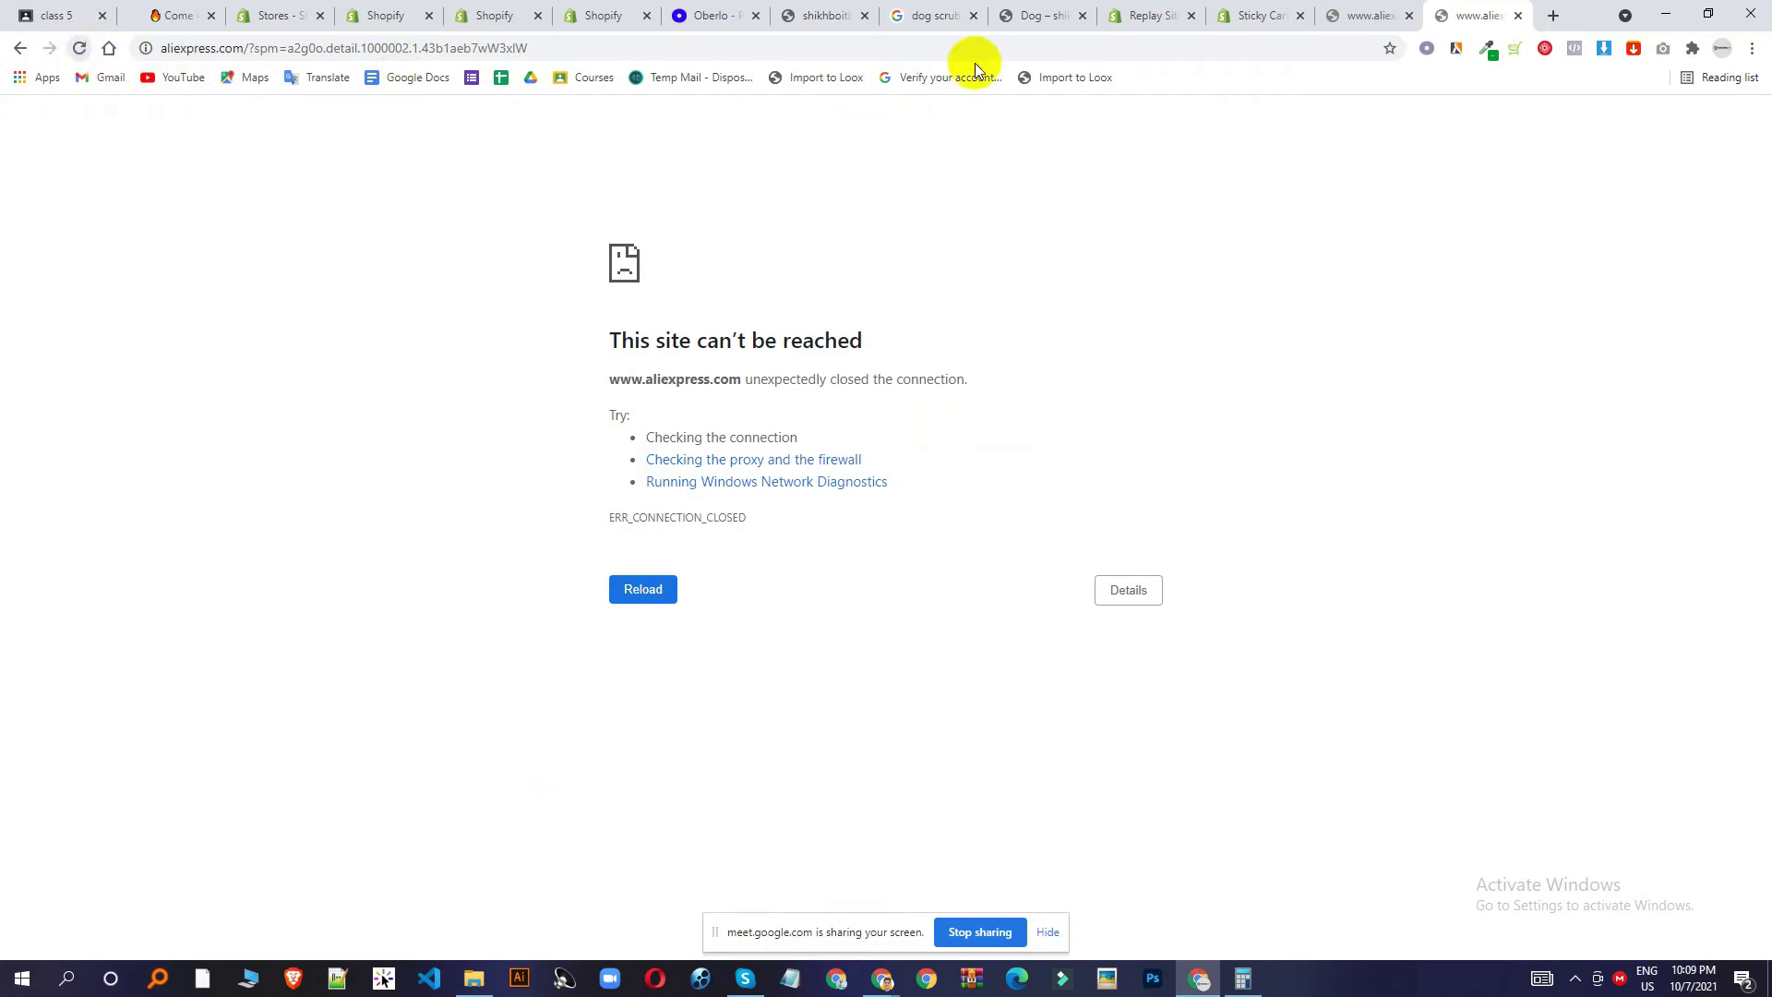
click(1357, 16)
click(78, 49)
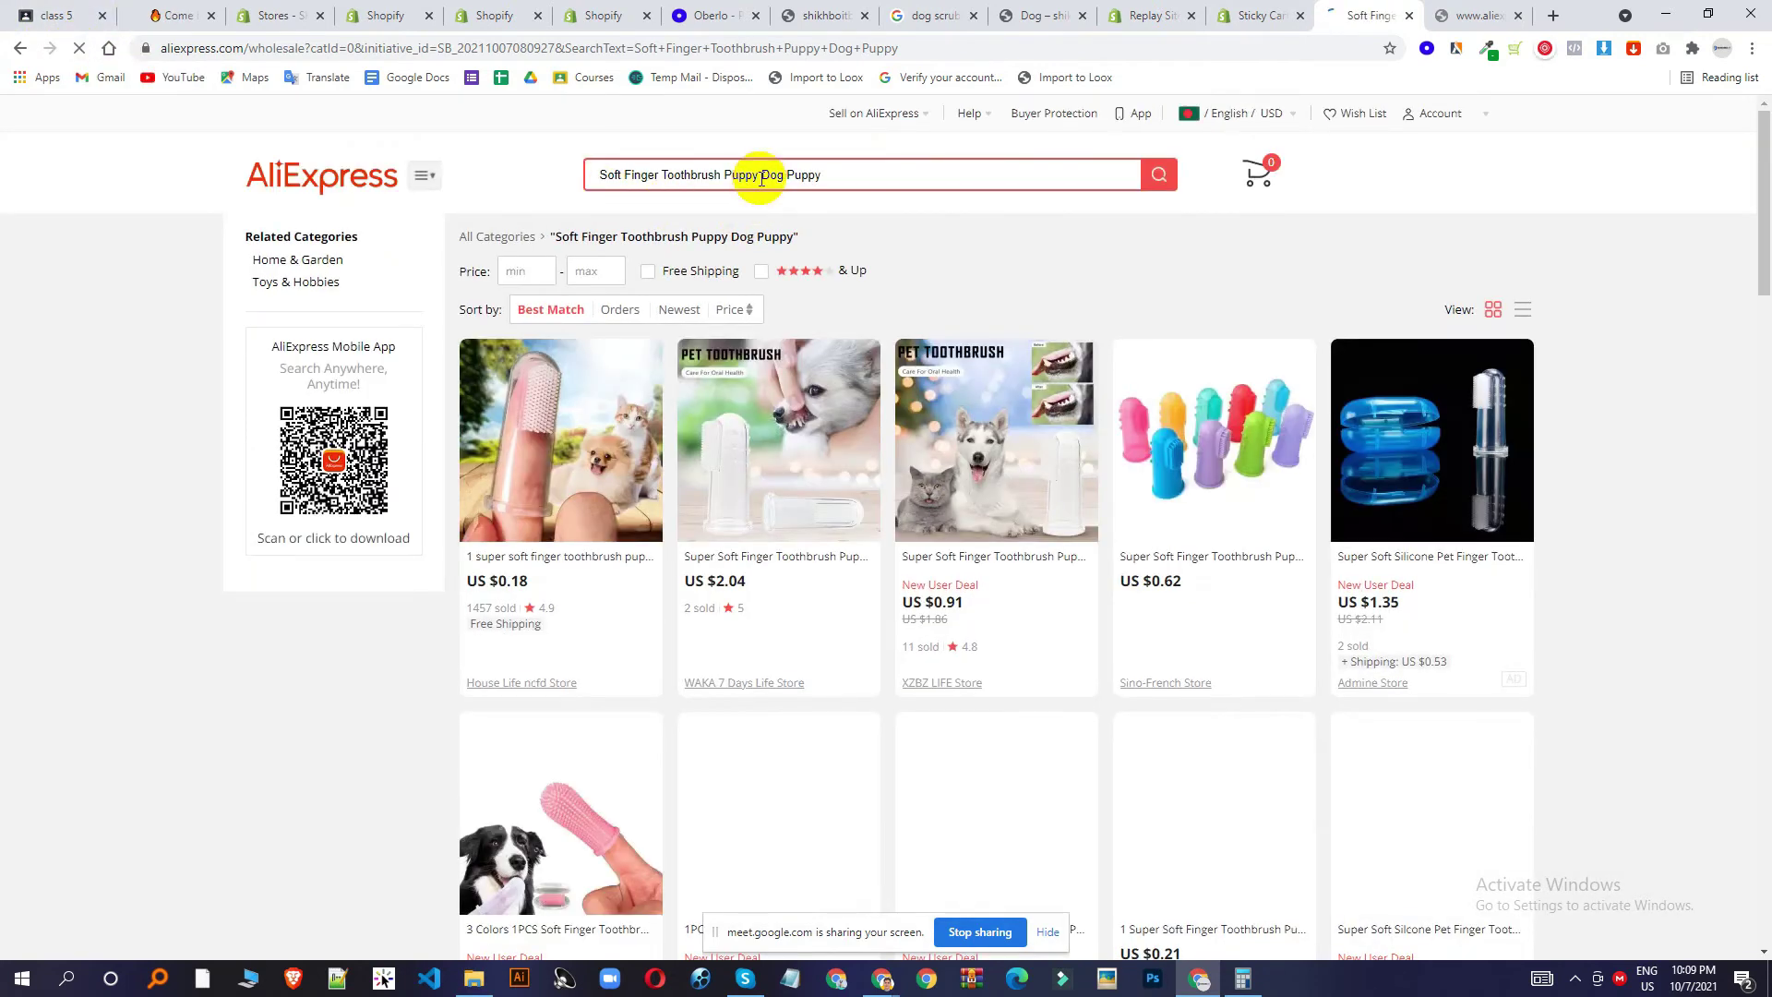
triple_click(761, 175)
click(762, 177)
key(Return)
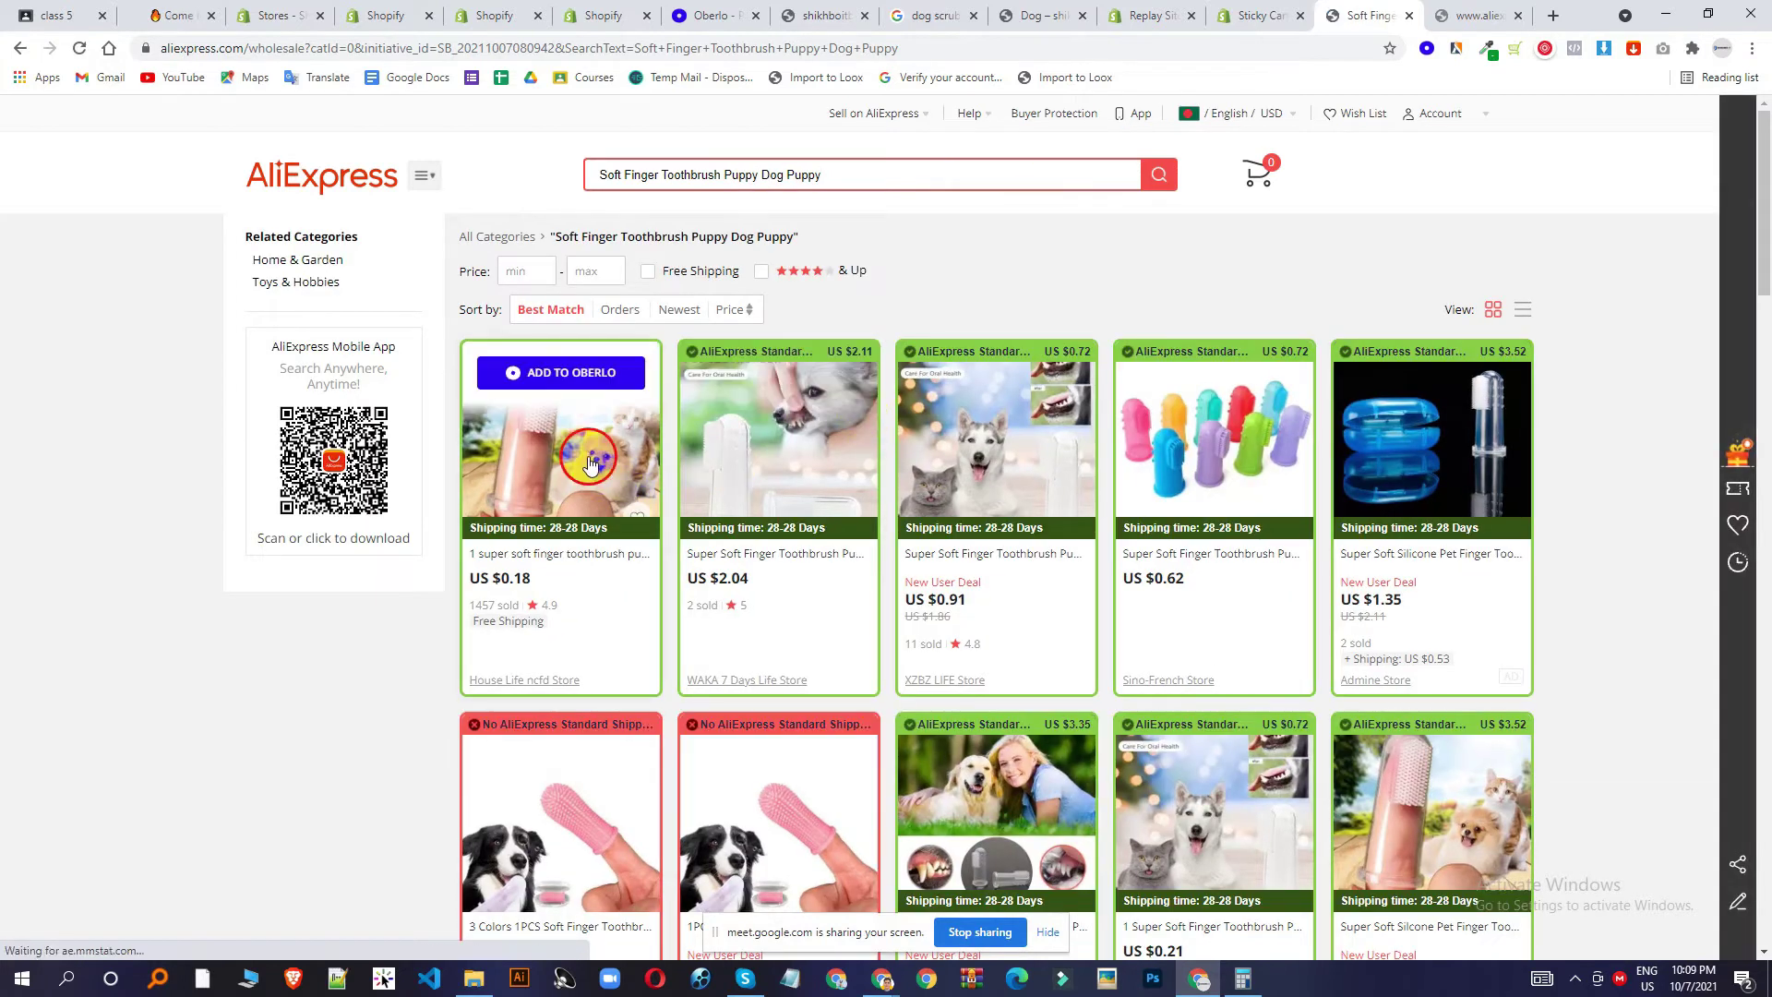
Open the US $0.18 super soft finger toothbrush listing from House Life ncfd Store and look at its customer reviews.
click(589, 456)
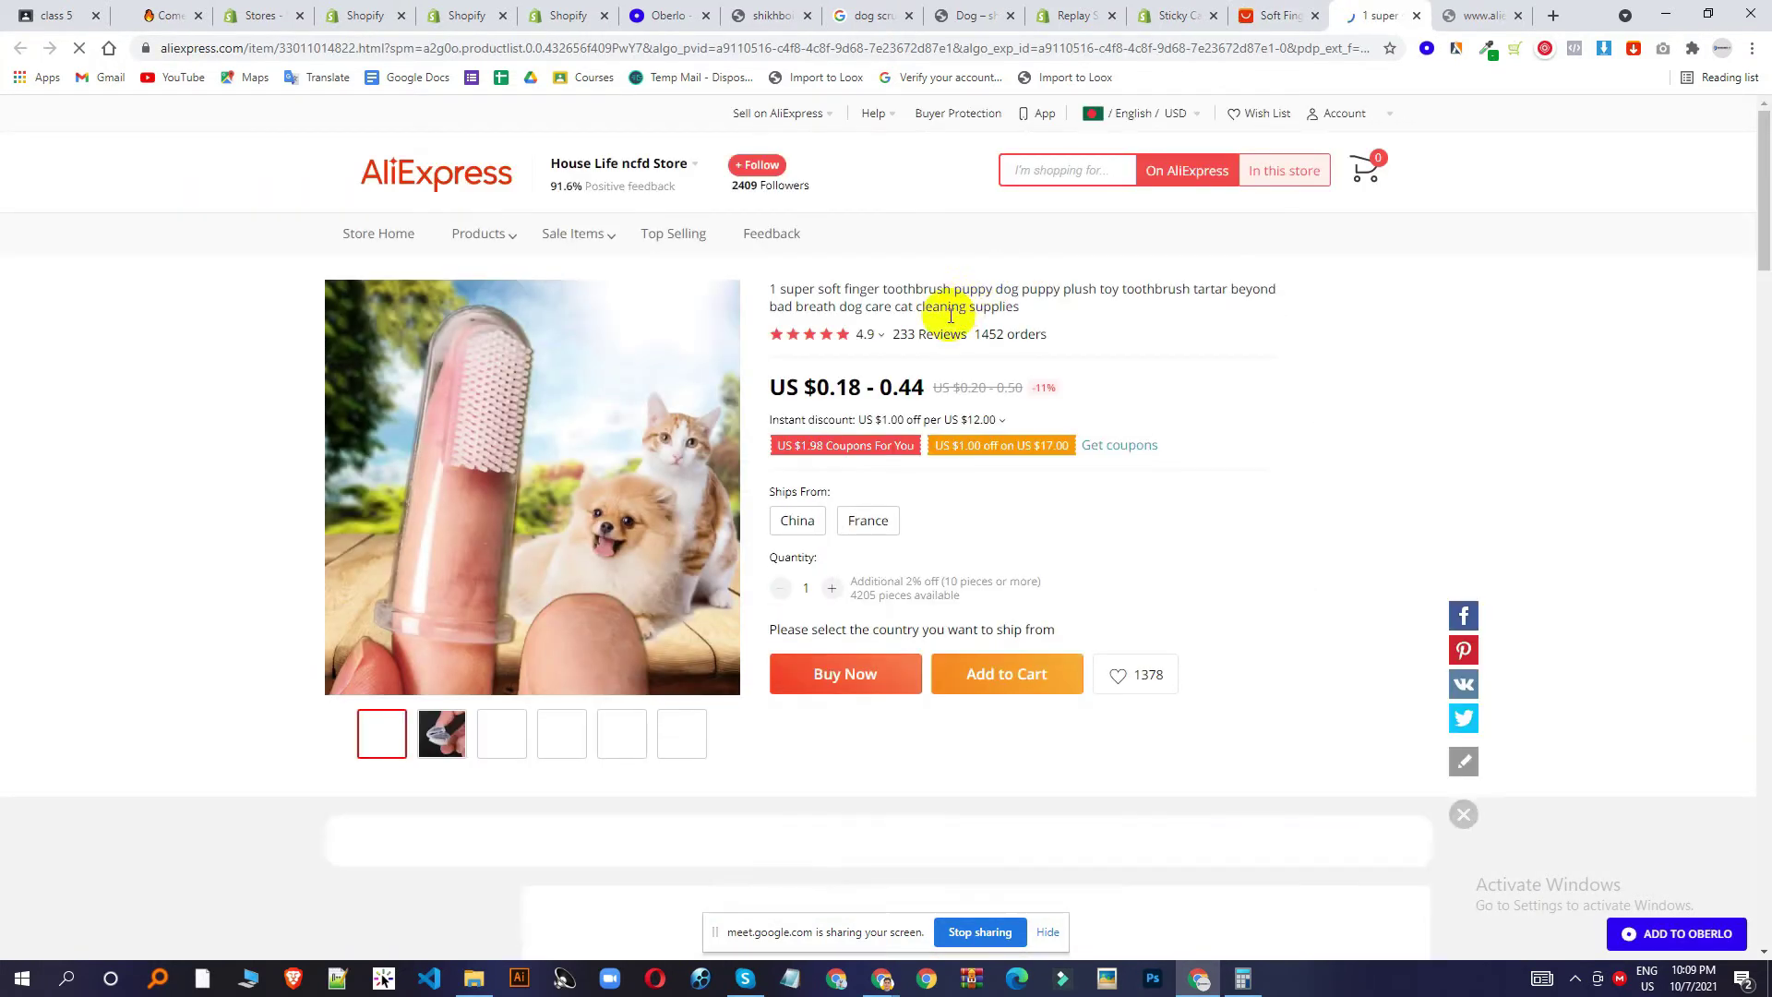
click(922, 338)
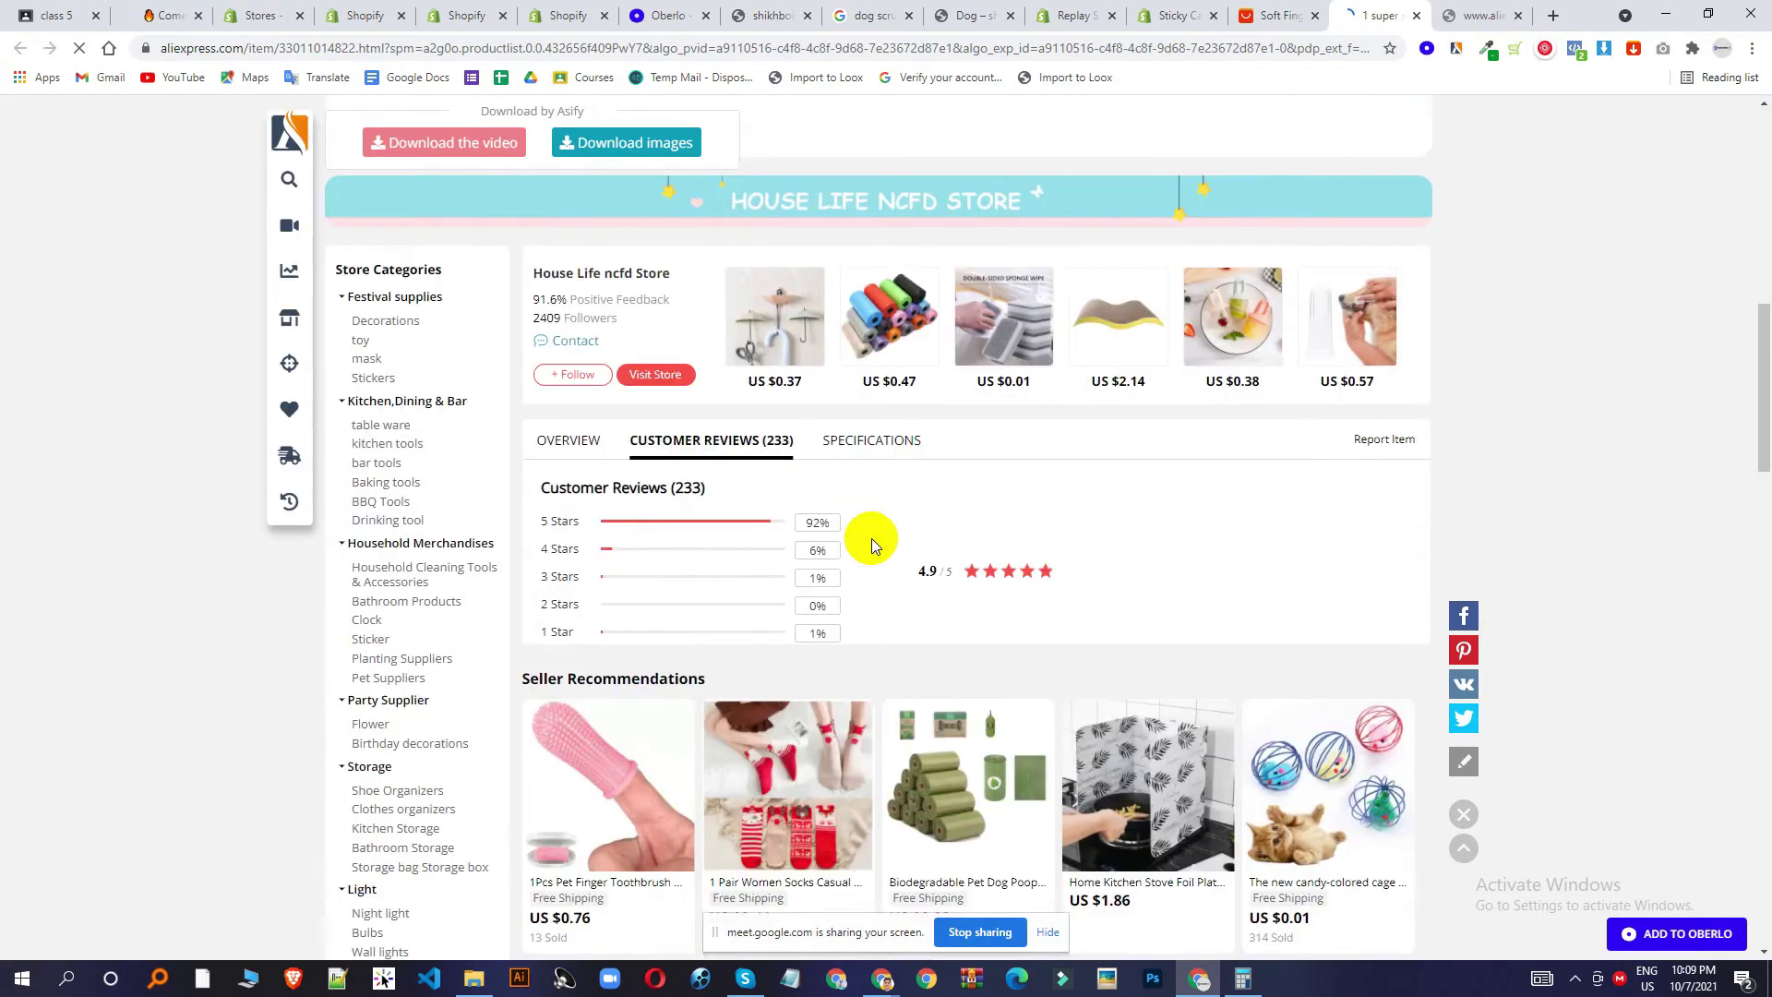
scroll(901, 498, down, 4)
scroll(702, 637, up, 7)
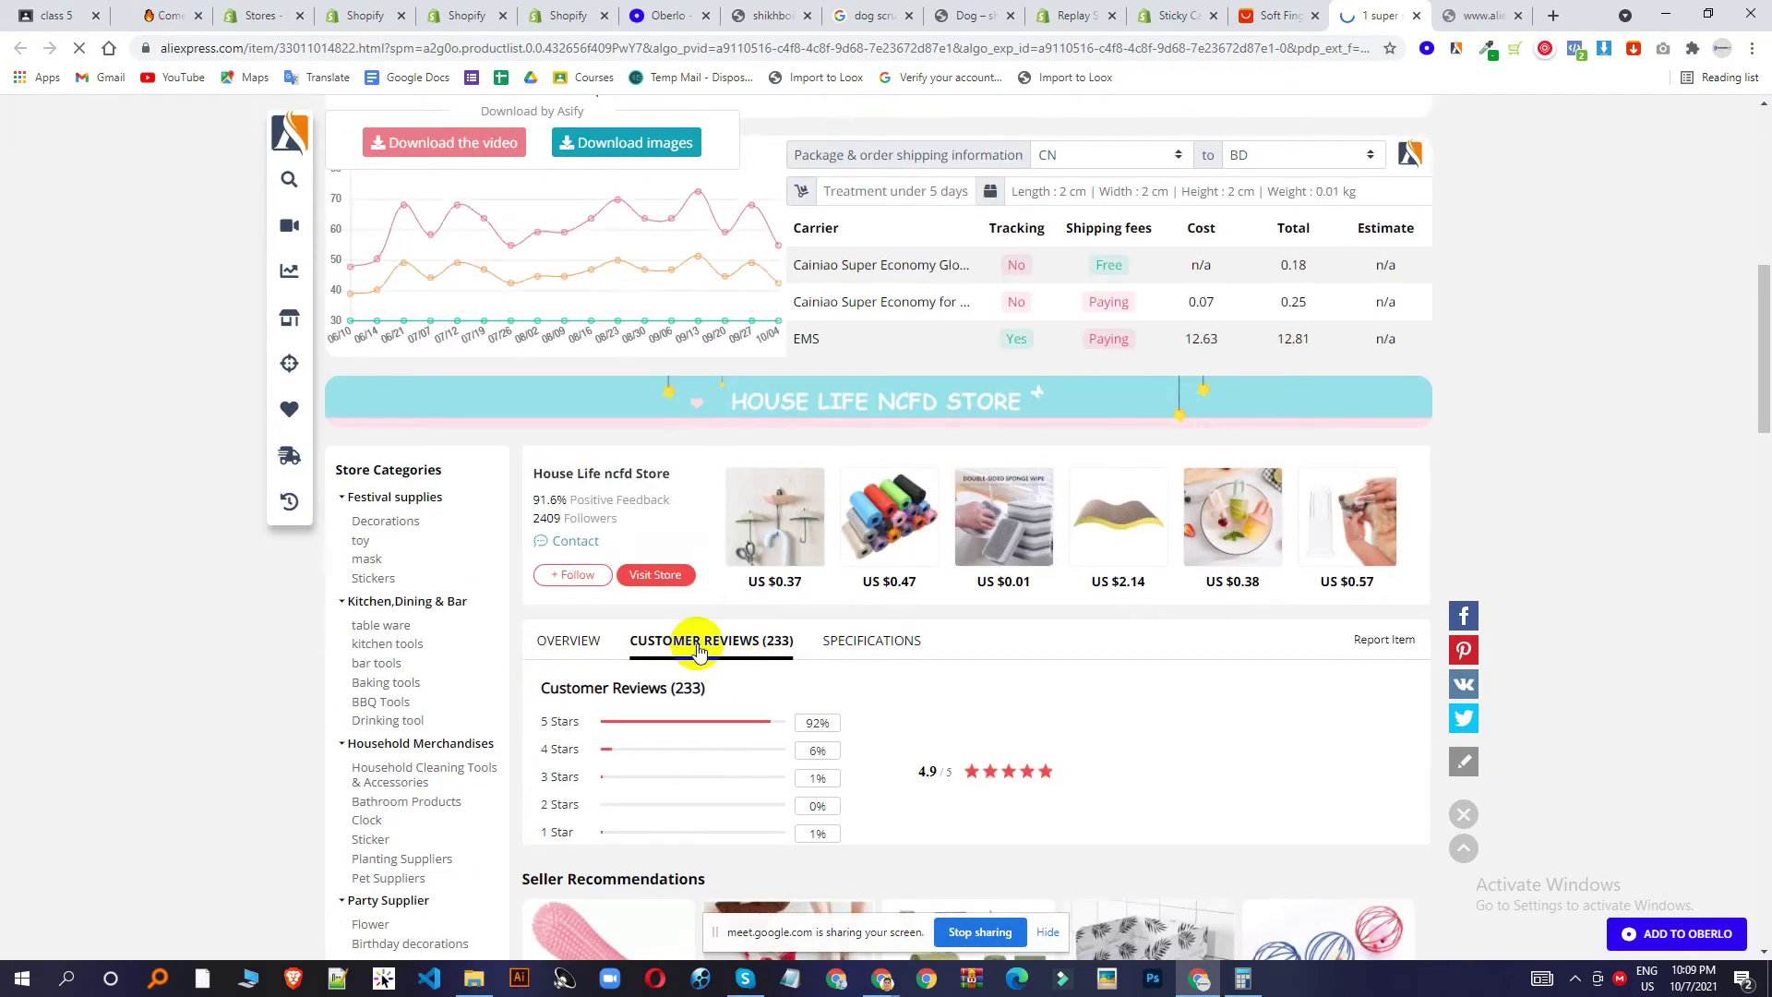
scroll(842, 542, down, 3)
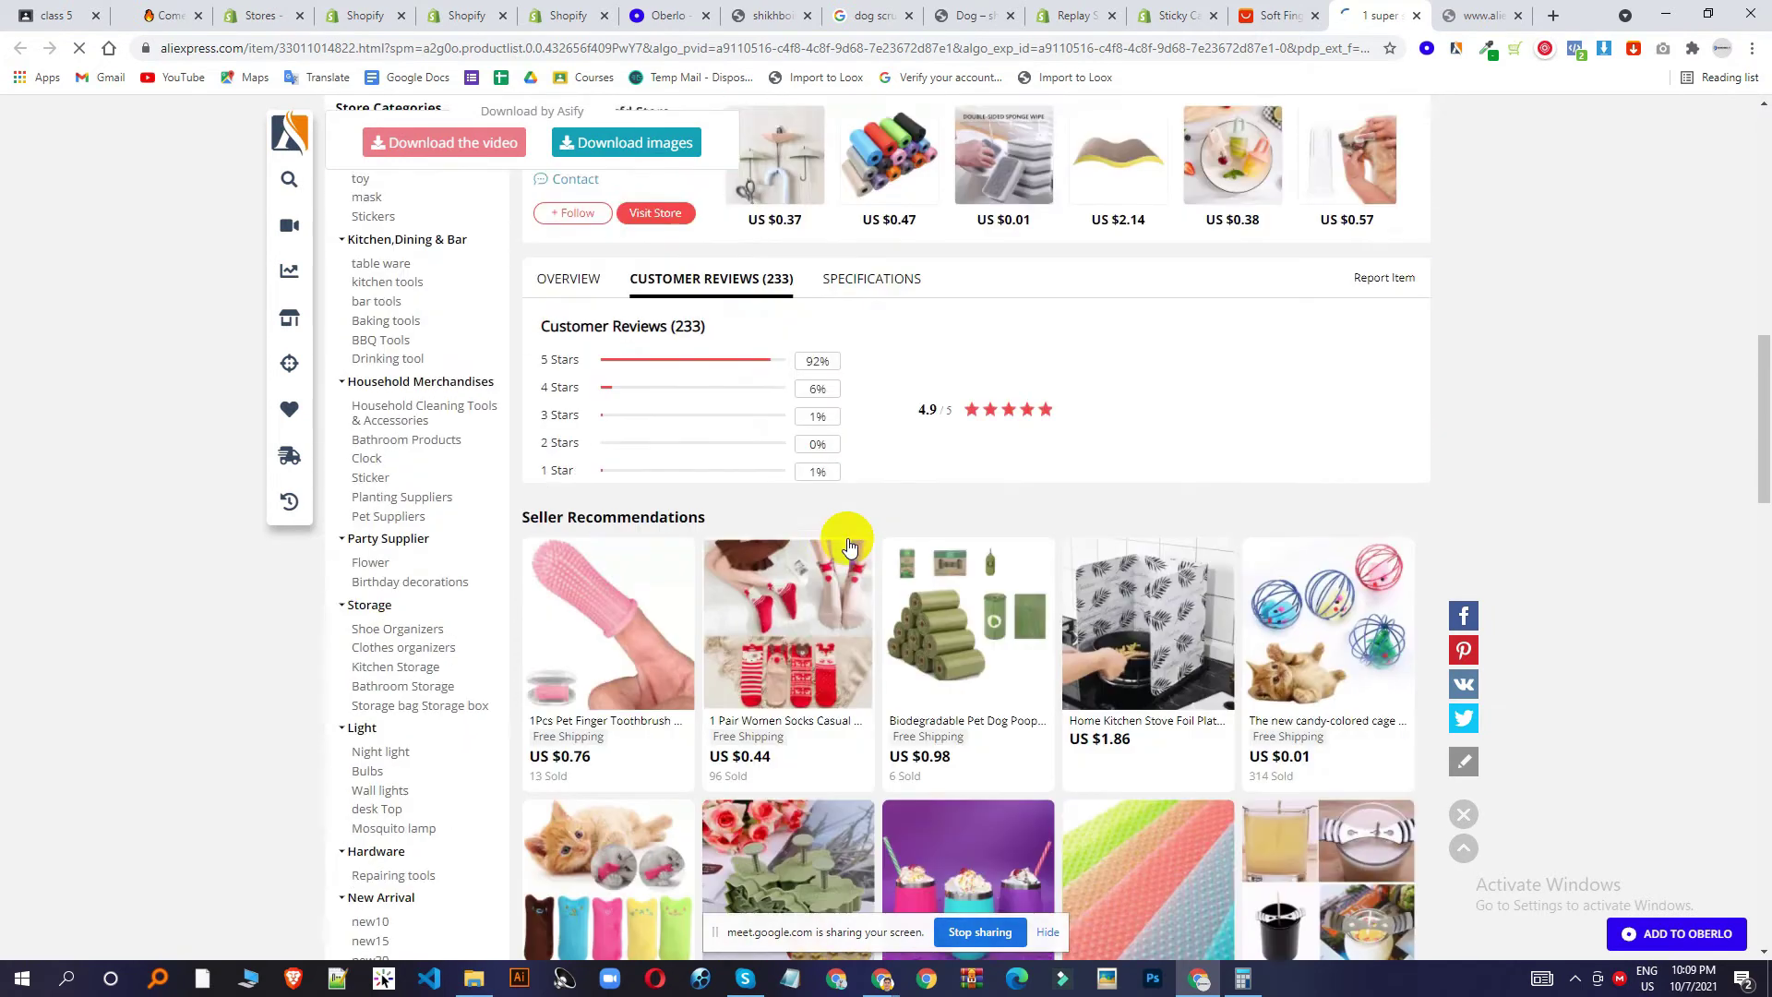
Compare the other finger toothbrush listings in the AliExpress search results with the House Life ncfd Store listing.
scroll(553, 415, up, 7)
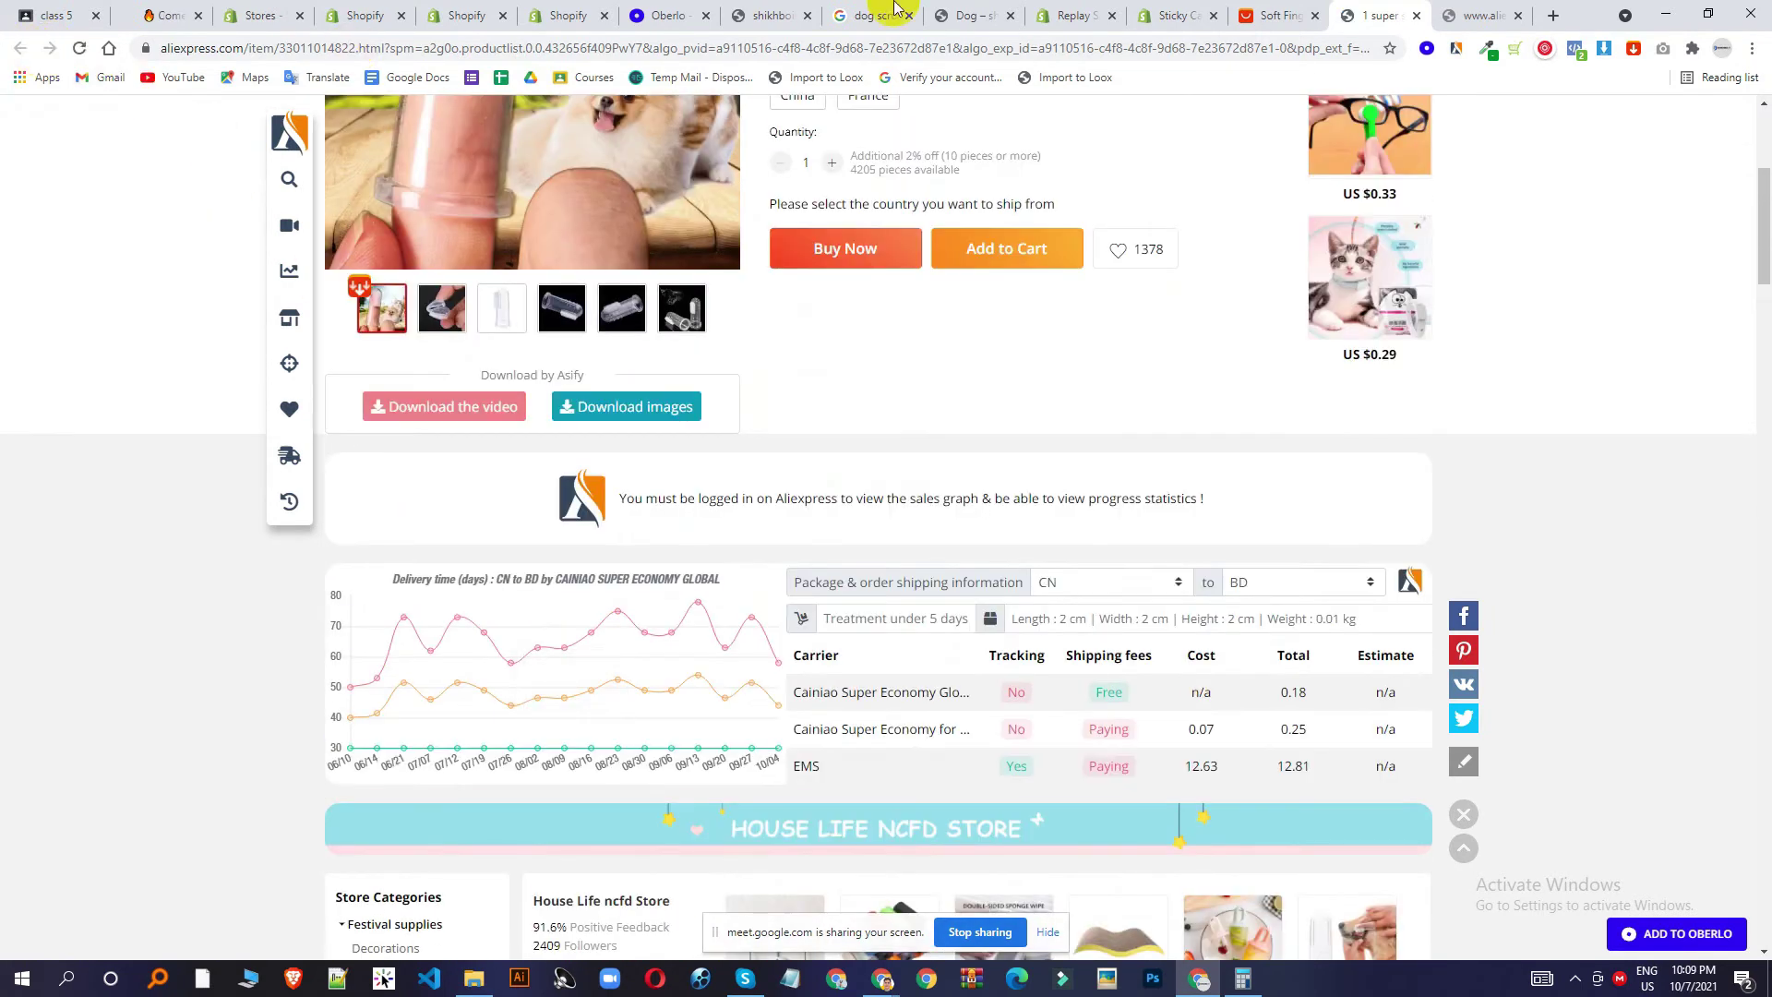
click(1211, 9)
click(1257, 16)
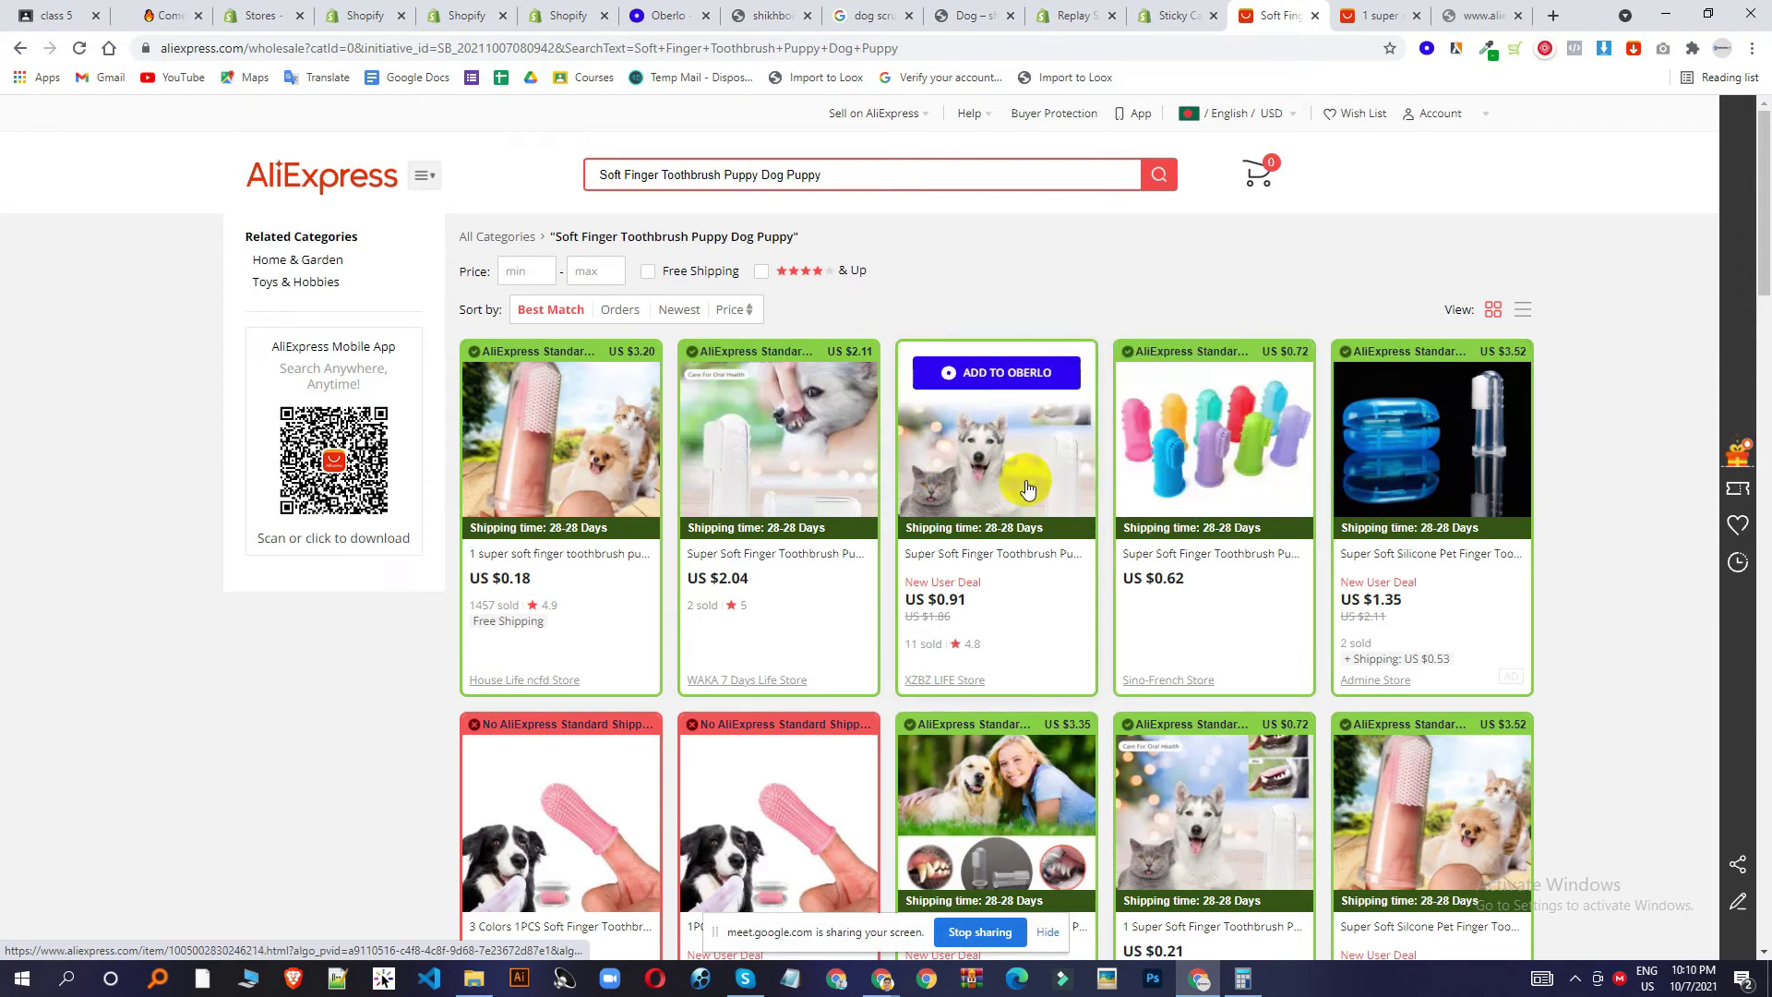
scroll(990, 536, down, 2)
scroll(991, 537, down, 2)
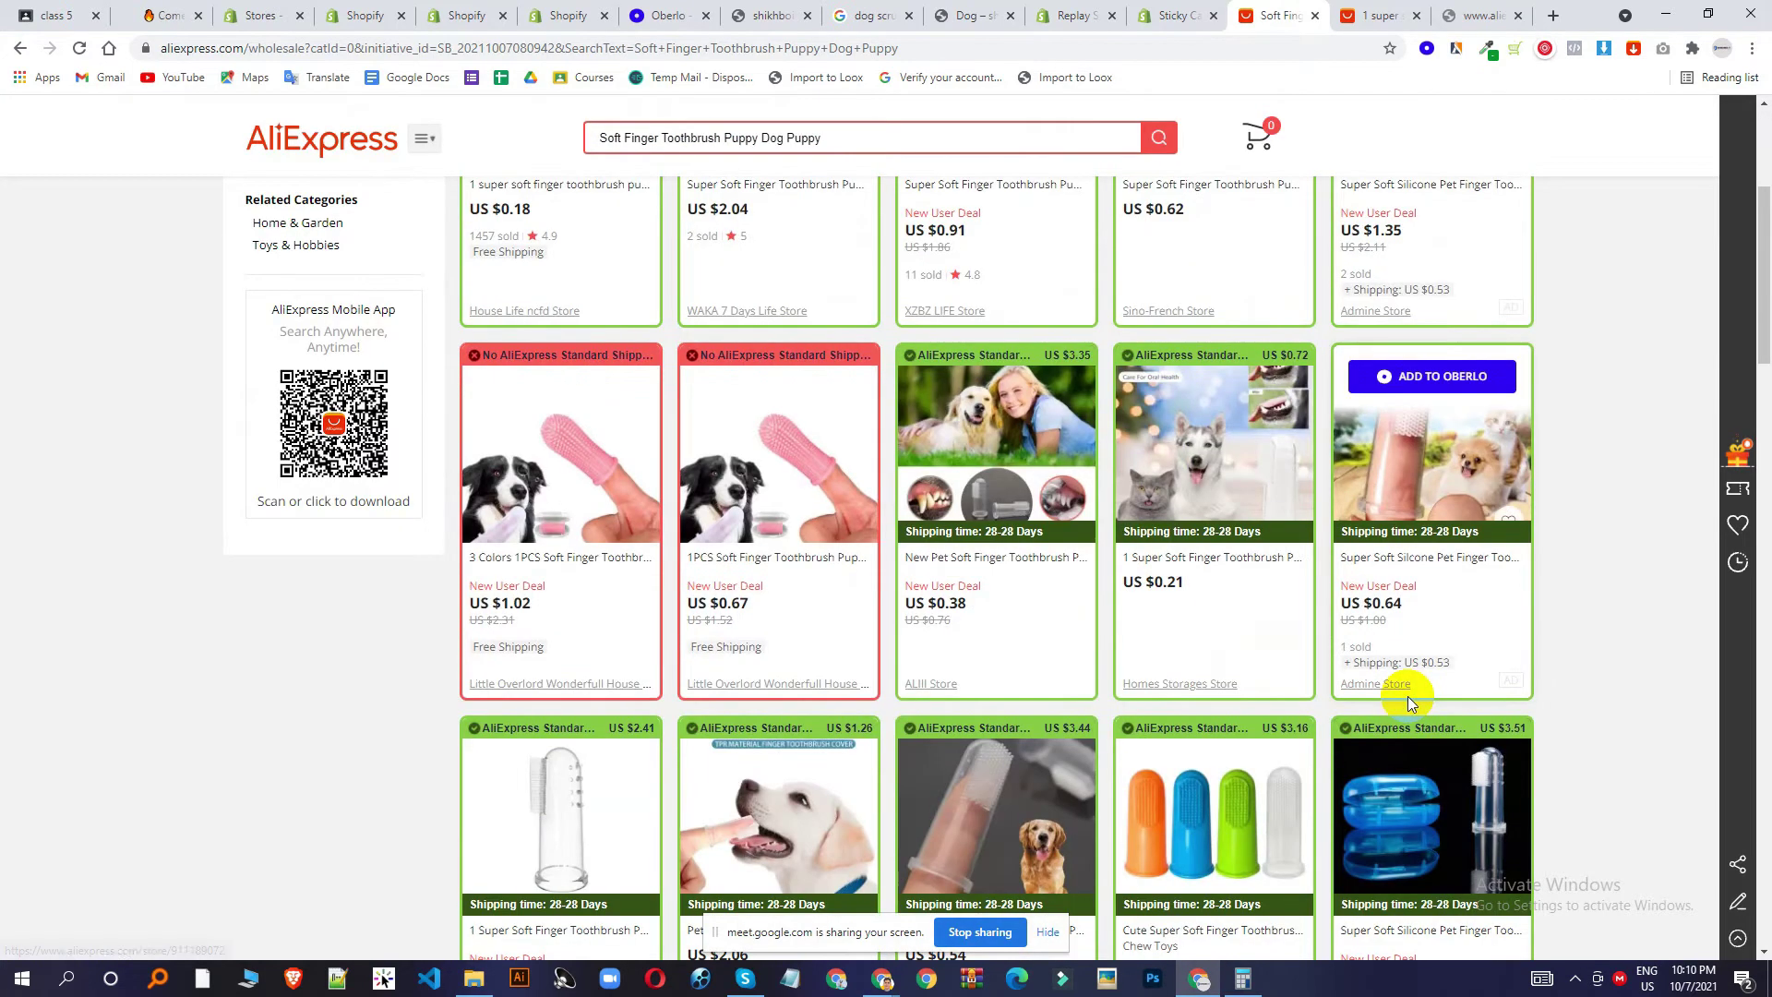
scroll(1409, 696, down, 2)
scroll(1384, 655, up, 5)
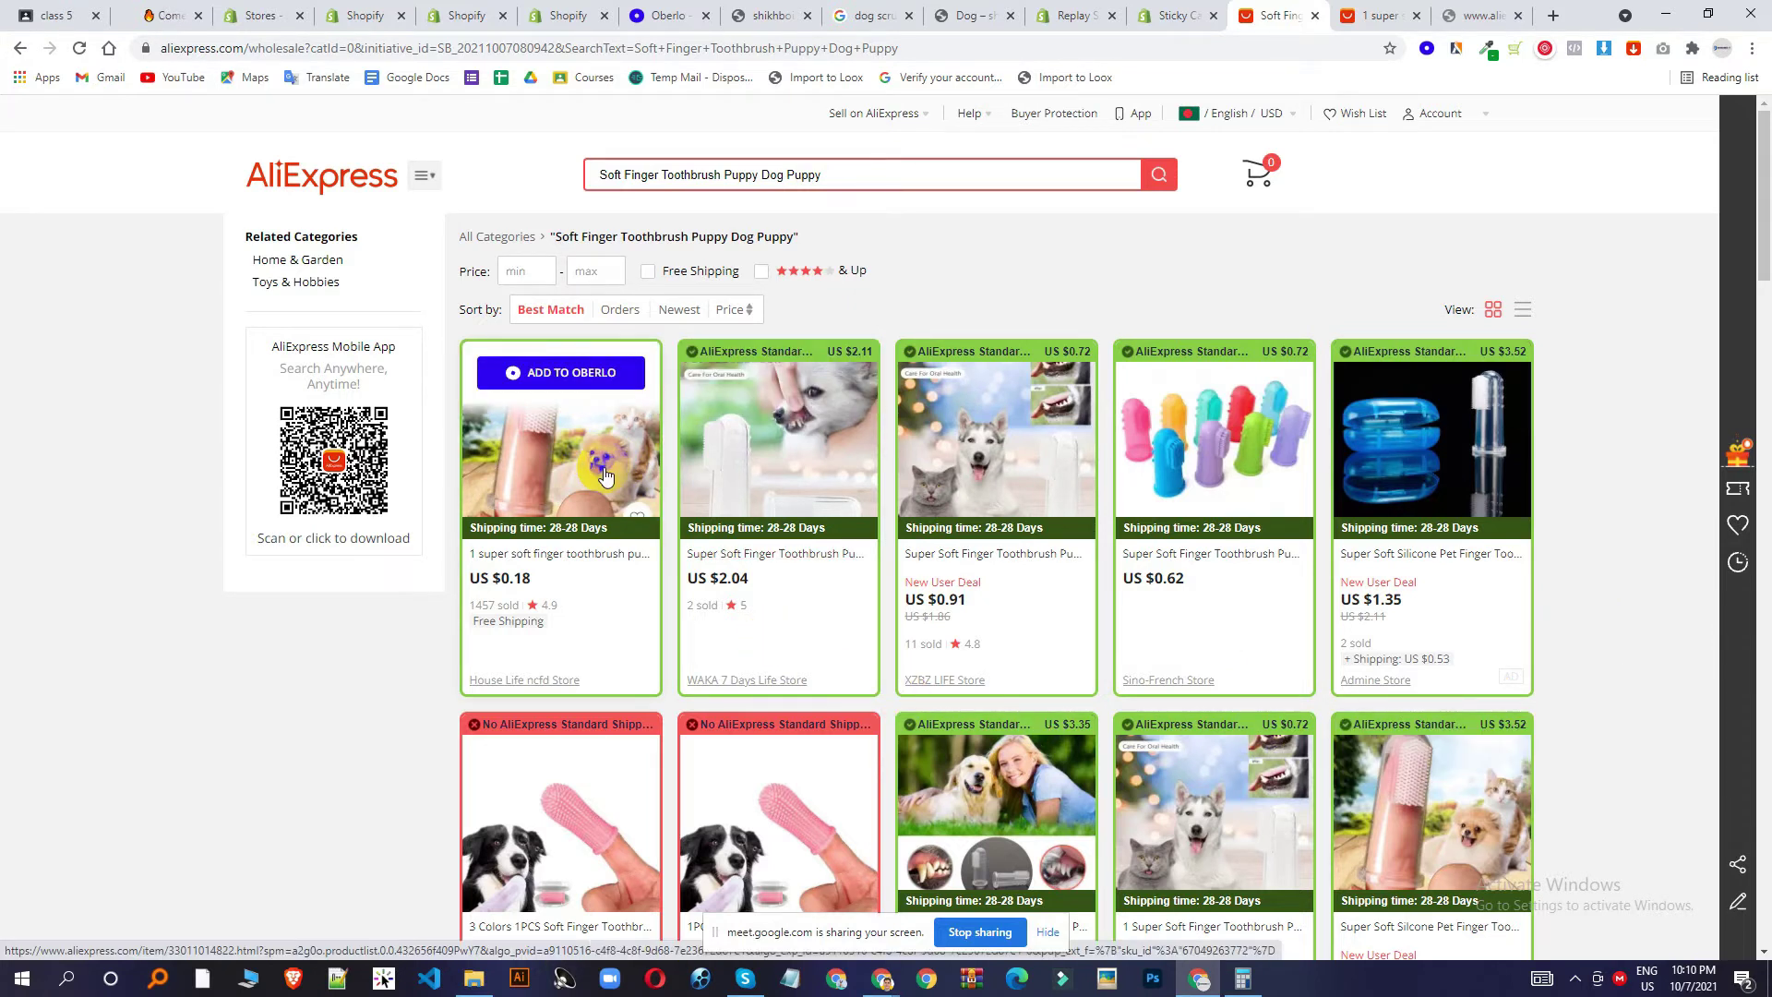
click(1364, 17)
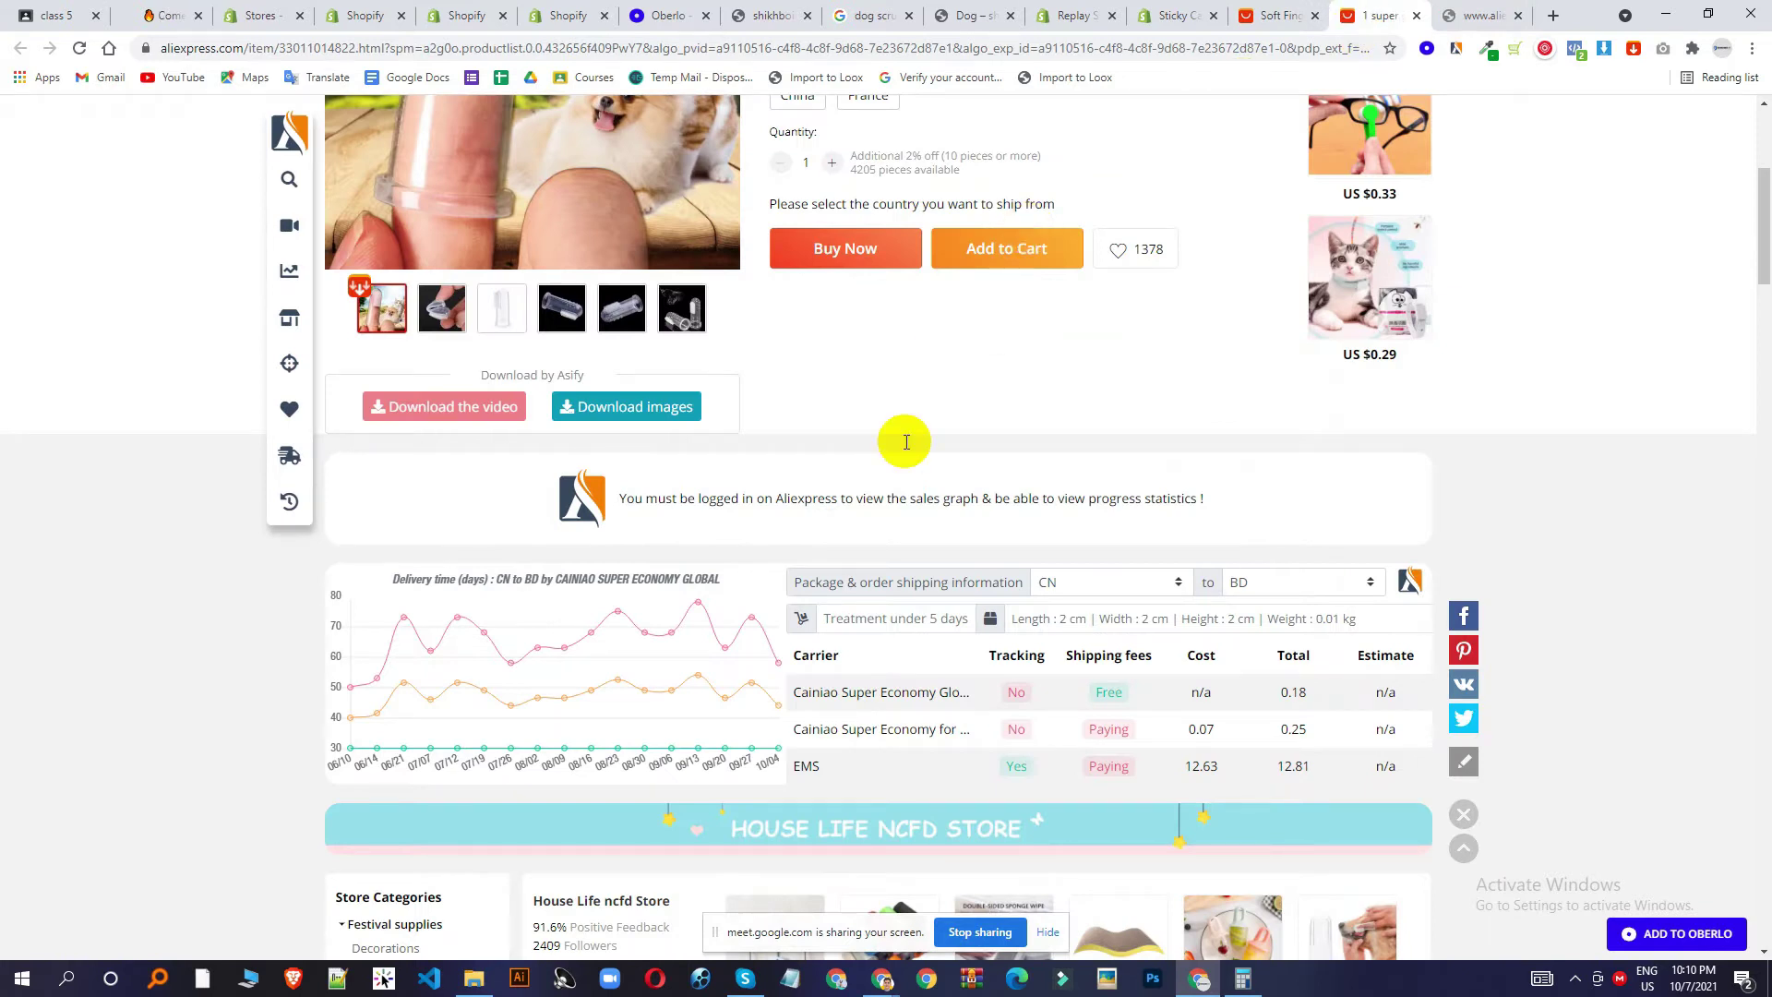
scroll(906, 442, up, 5)
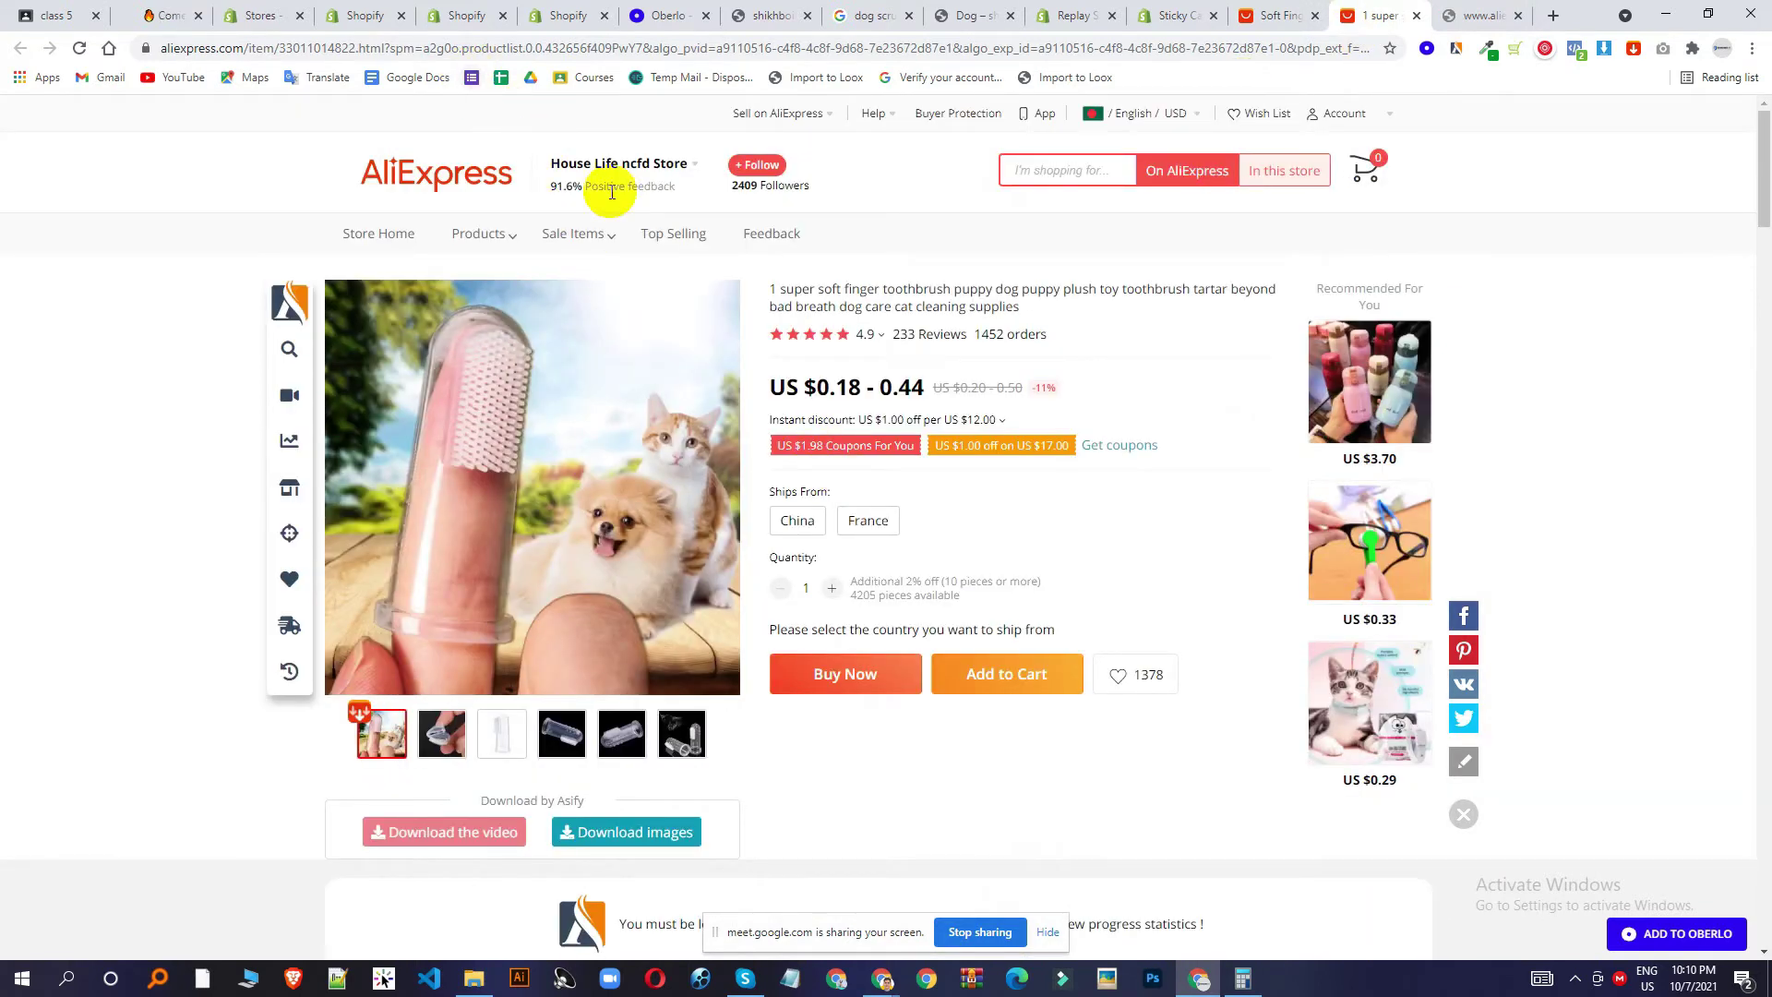
Reopen the US $0.18 finger toothbrush listing separately and copy its address into the Ali Express Product URL of the Import Reviews form.
click(1283, 16)
middle_click(660, 421)
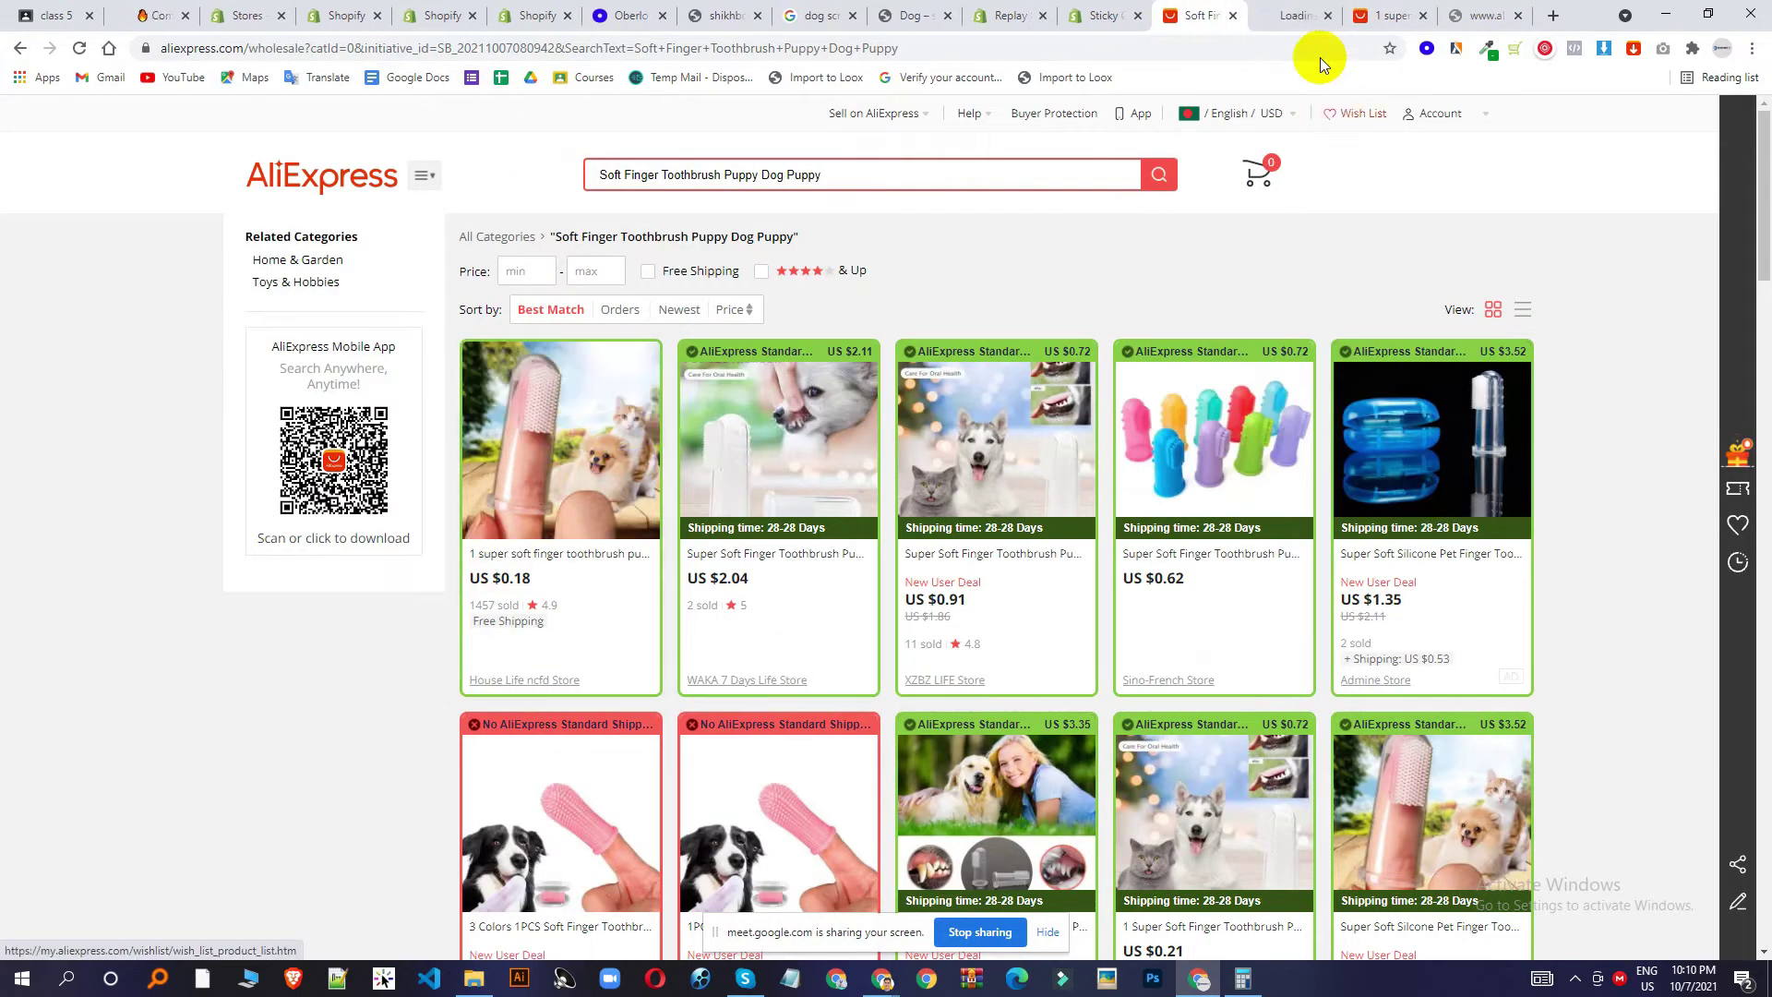
click(1296, 16)
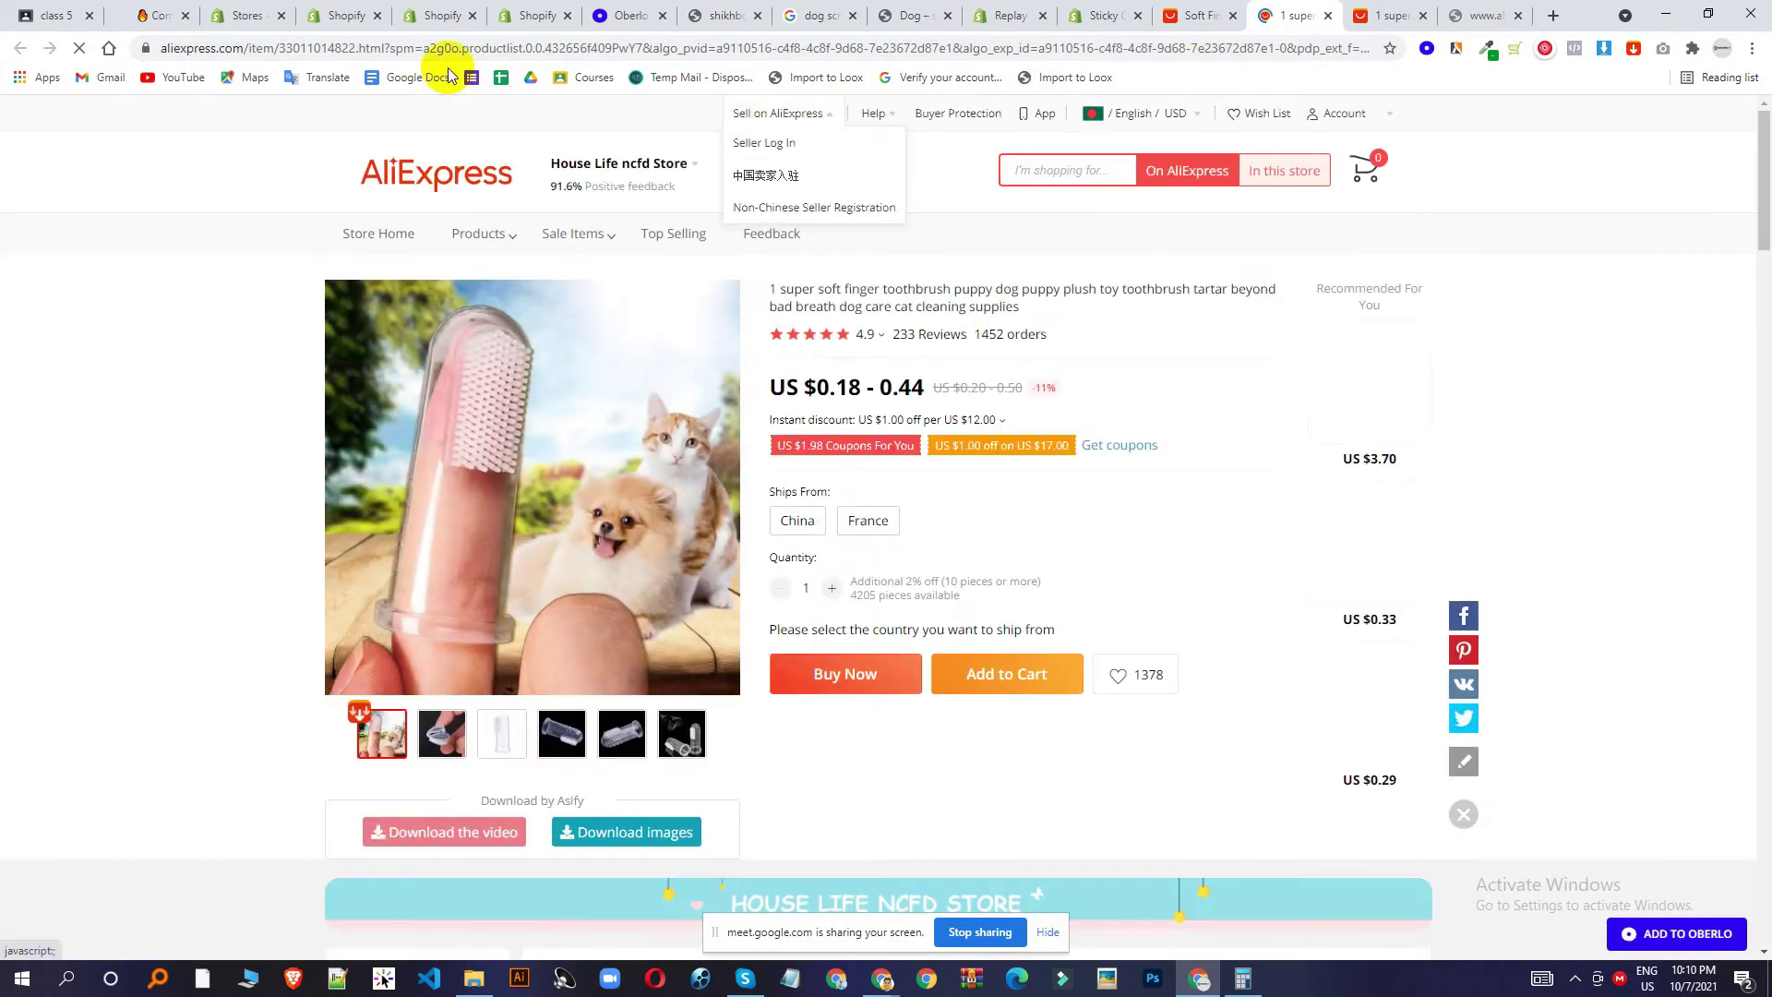
click(342, 51)
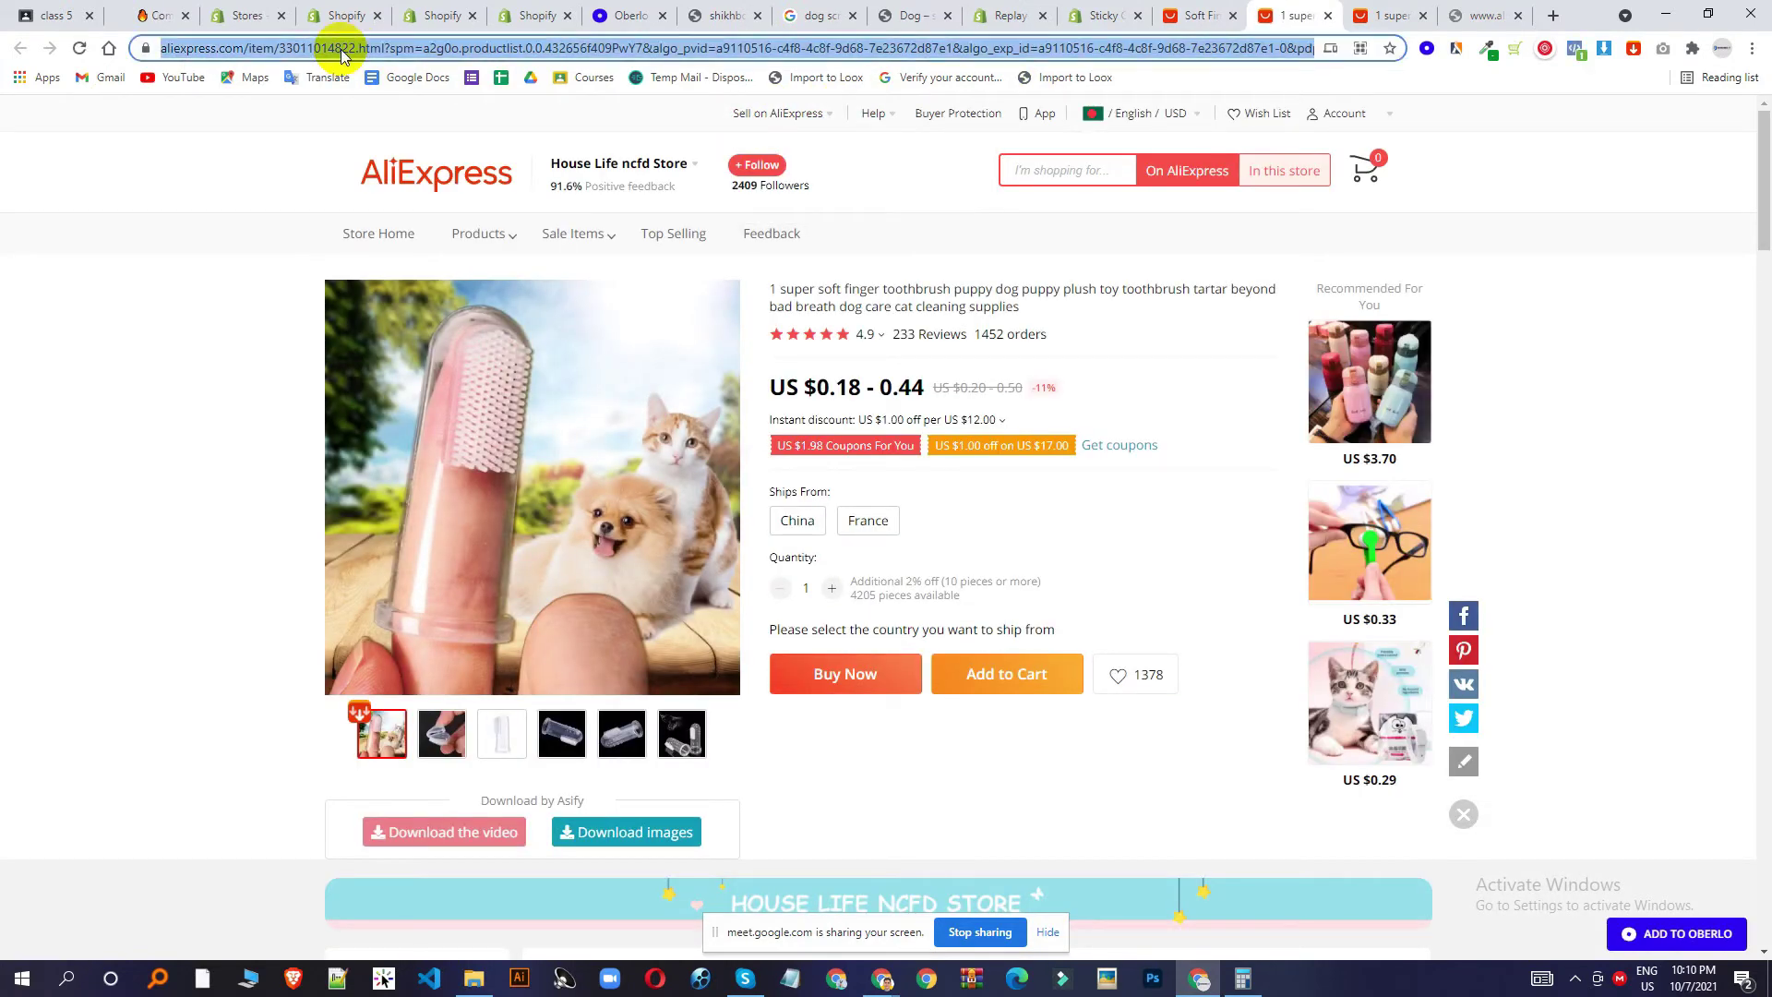
click(1011, 16)
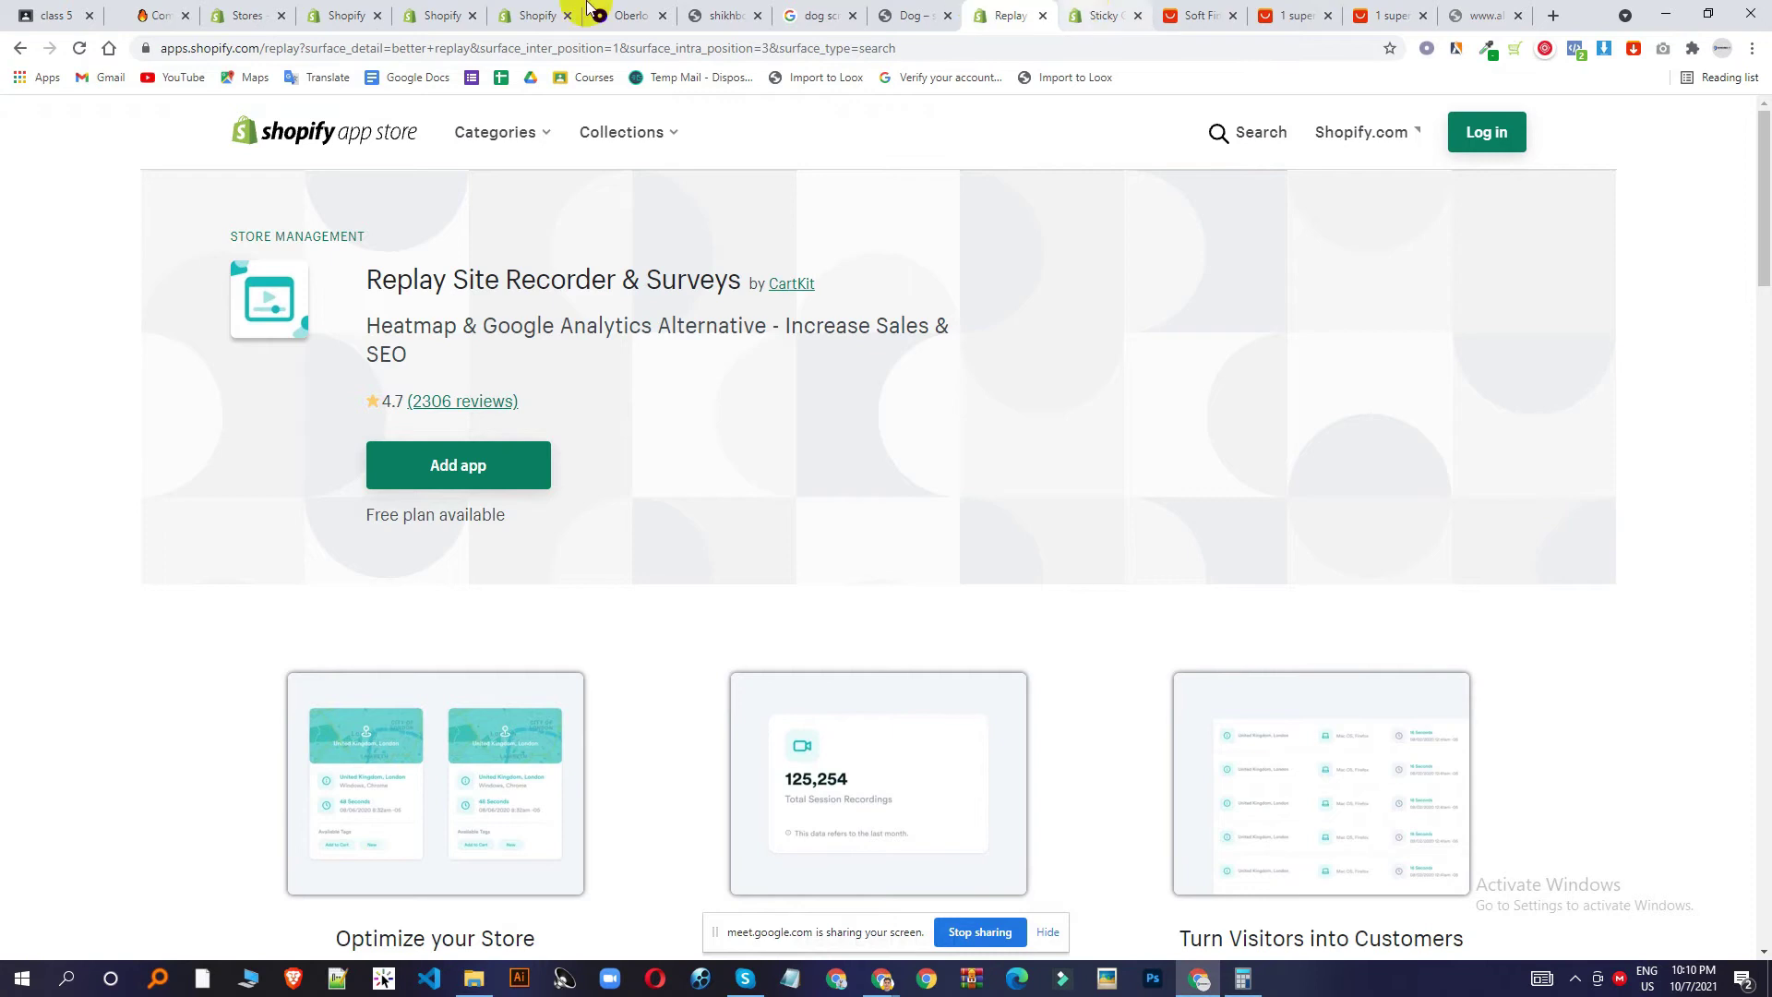
click(545, 11)
click(784, 470)
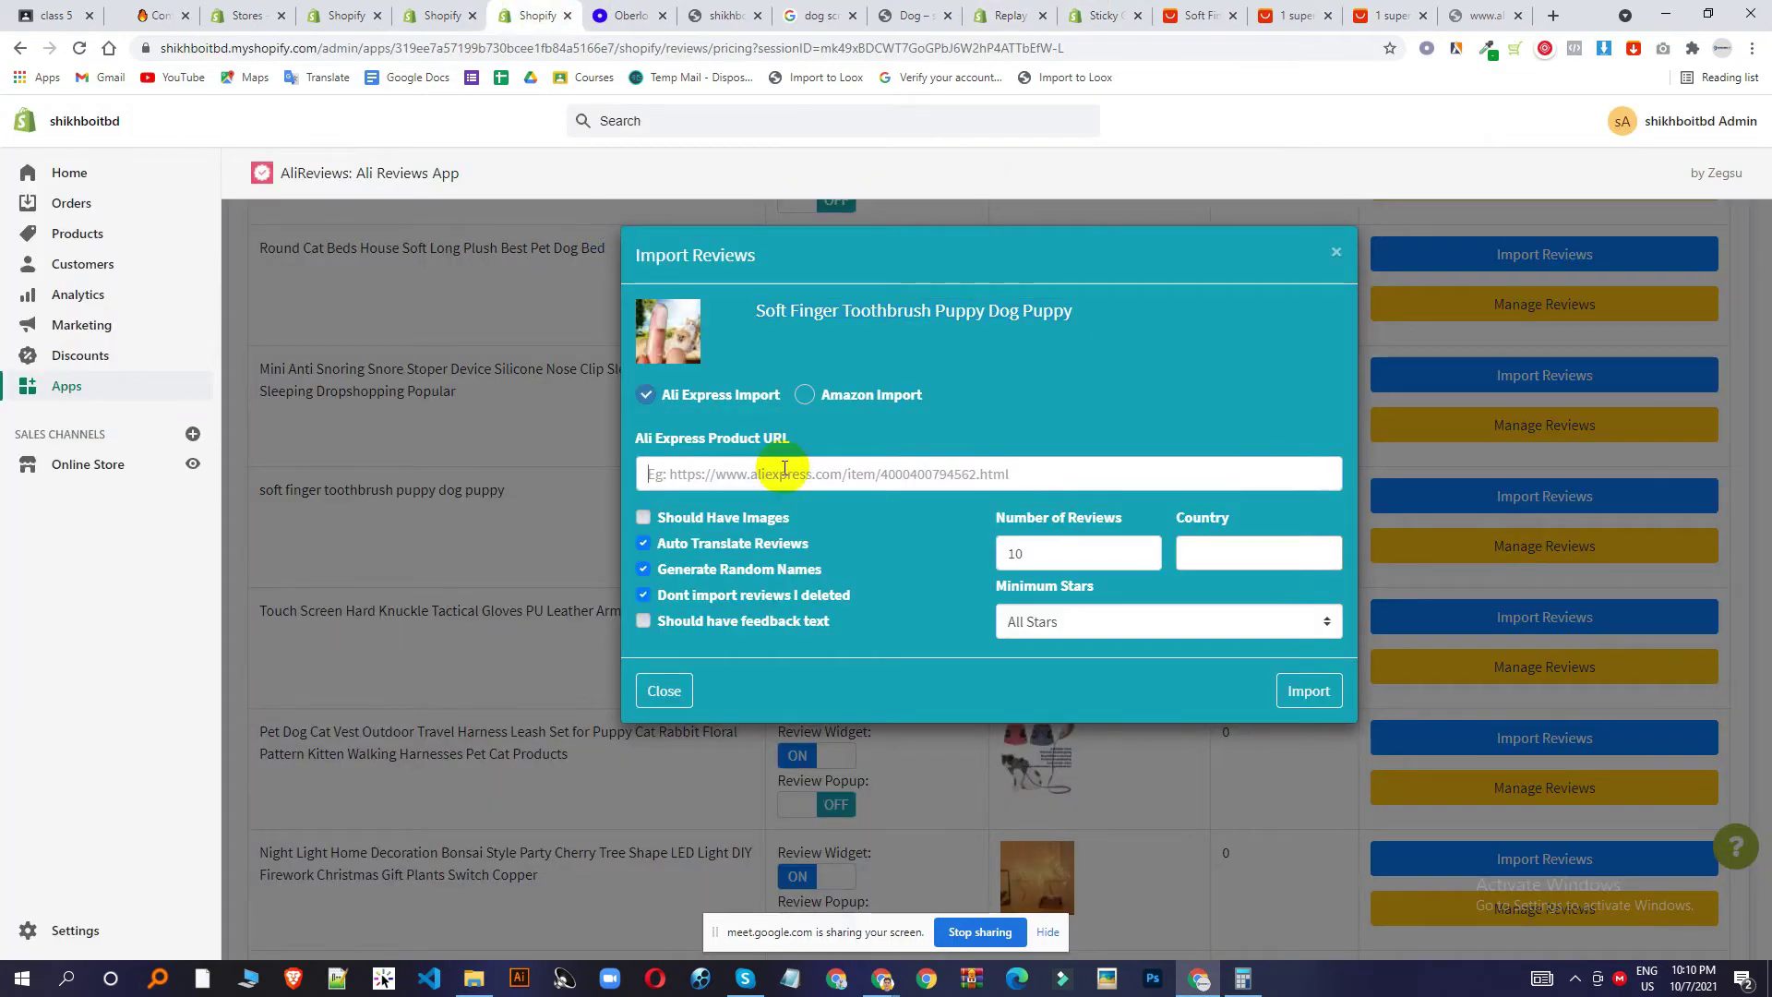
key(ctrl+v)
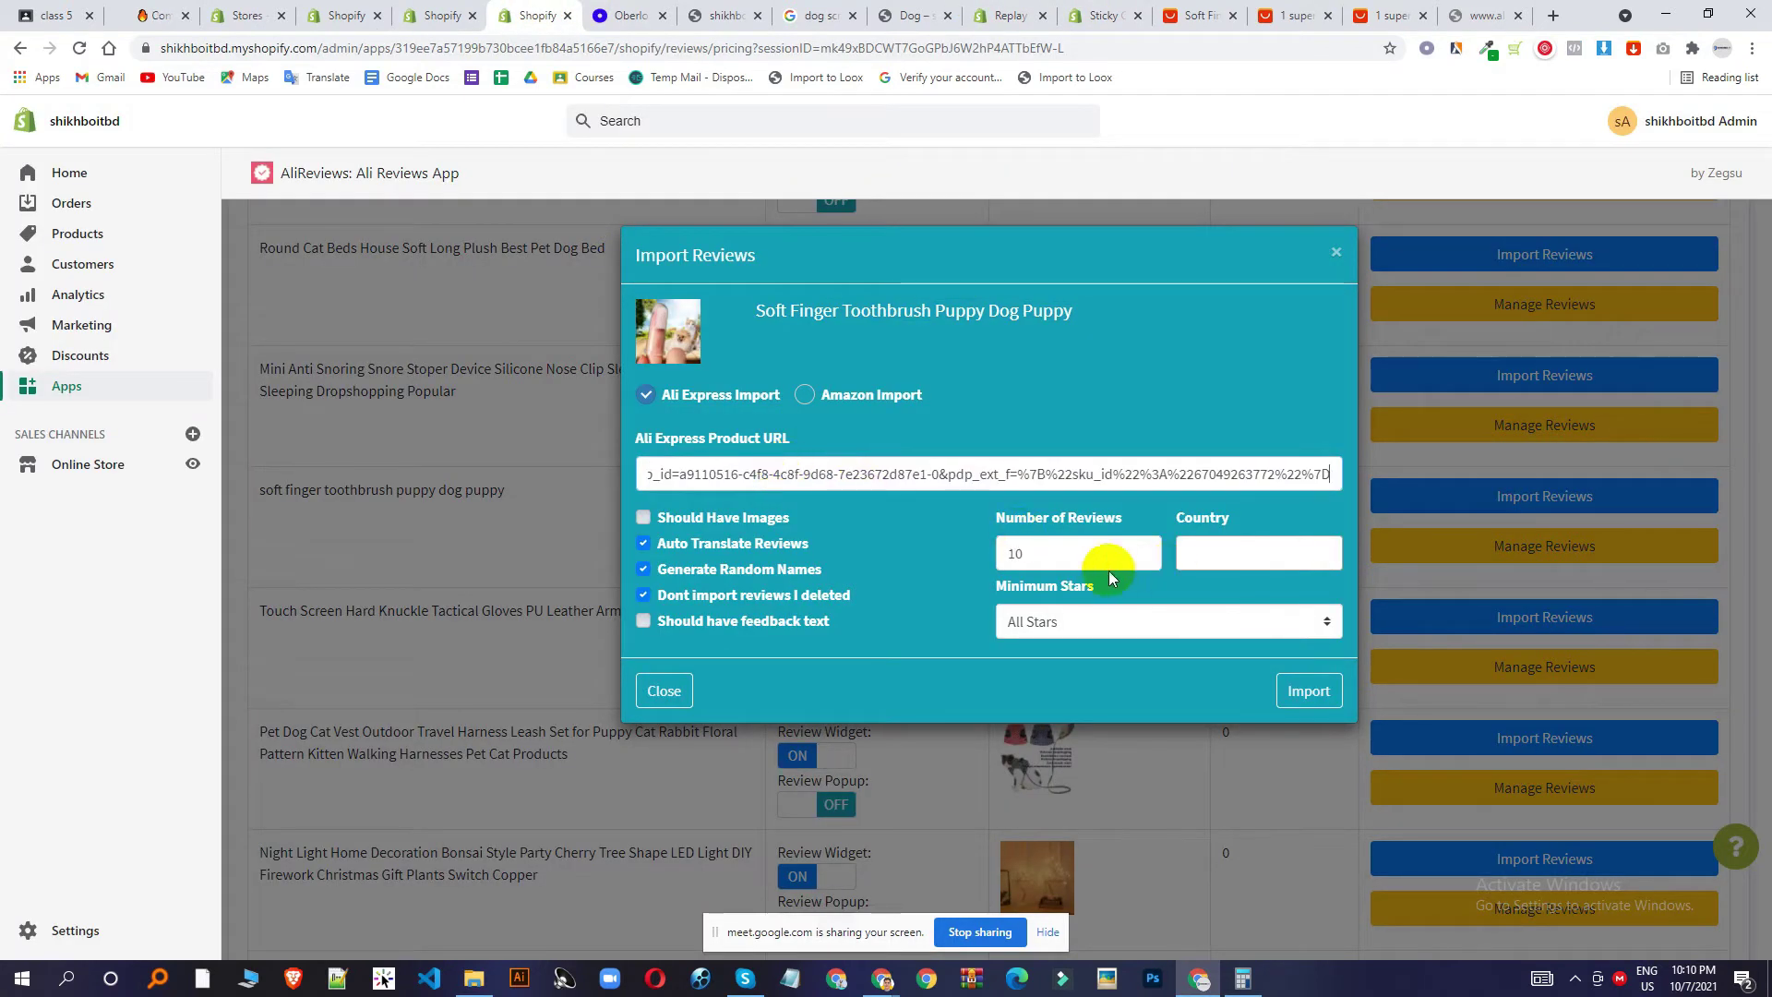
Import 10 AliExpress reviews for the soft finger toothbrush with the country left blank and minimum stars at All Stars.
click(1076, 551)
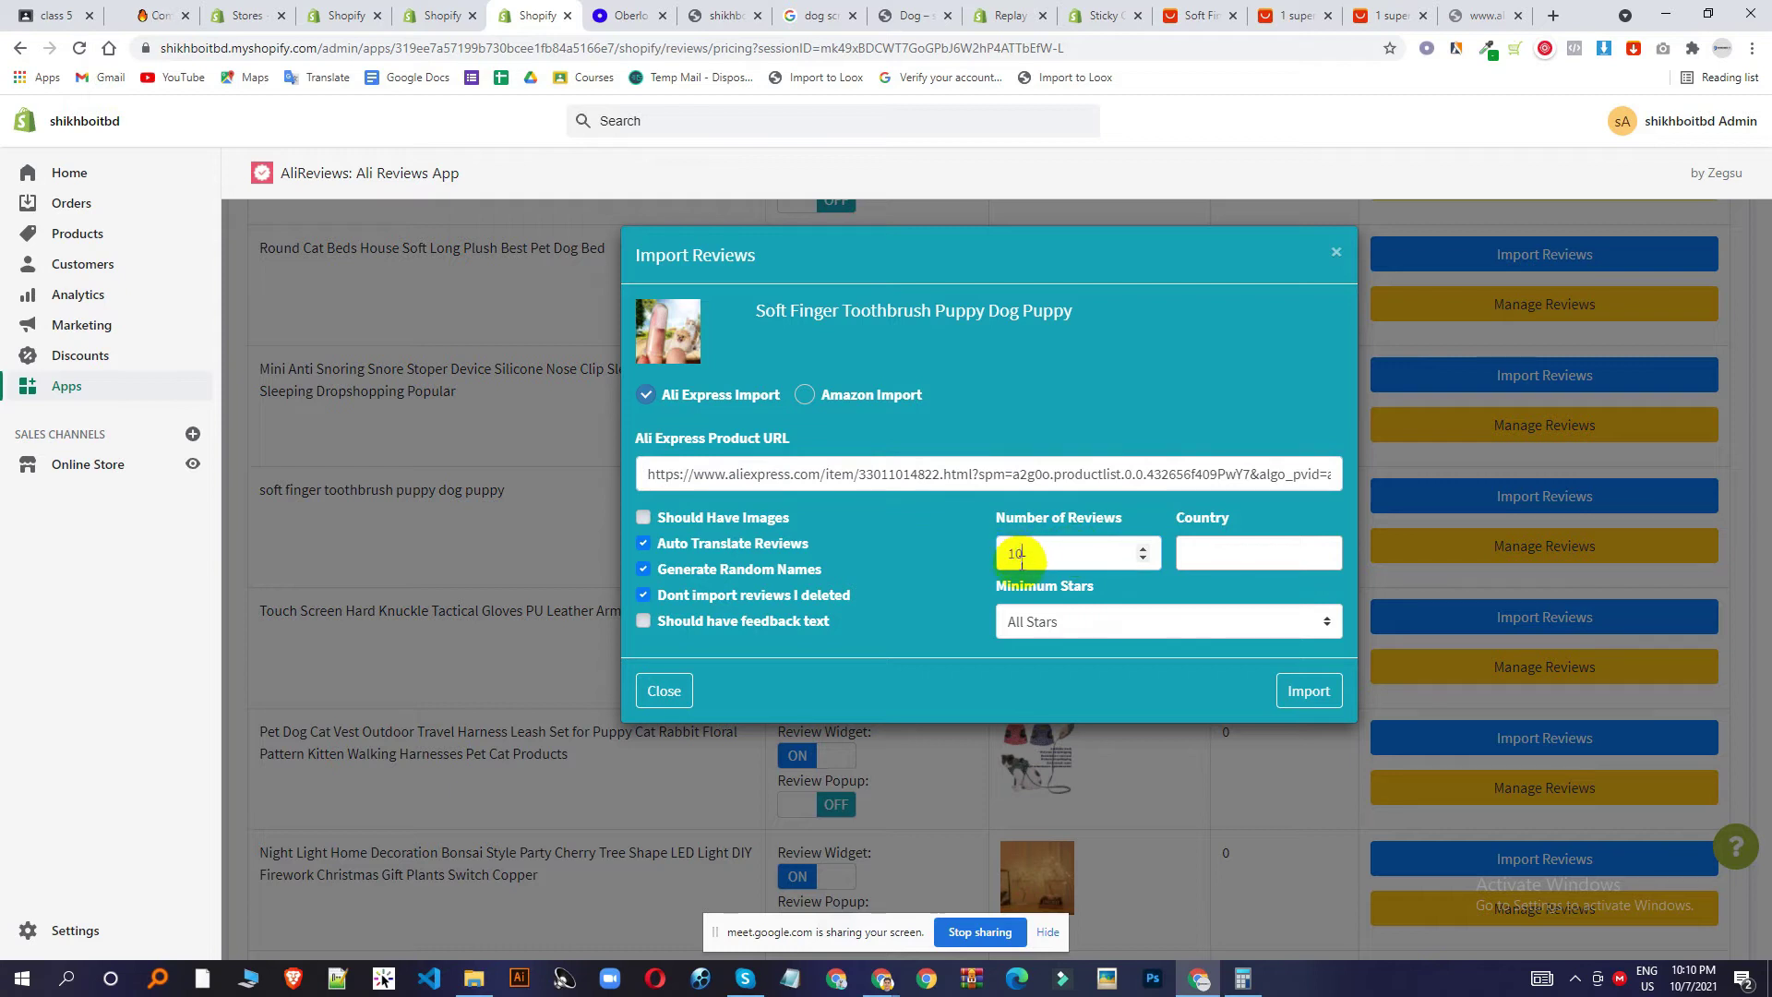
click(1200, 553)
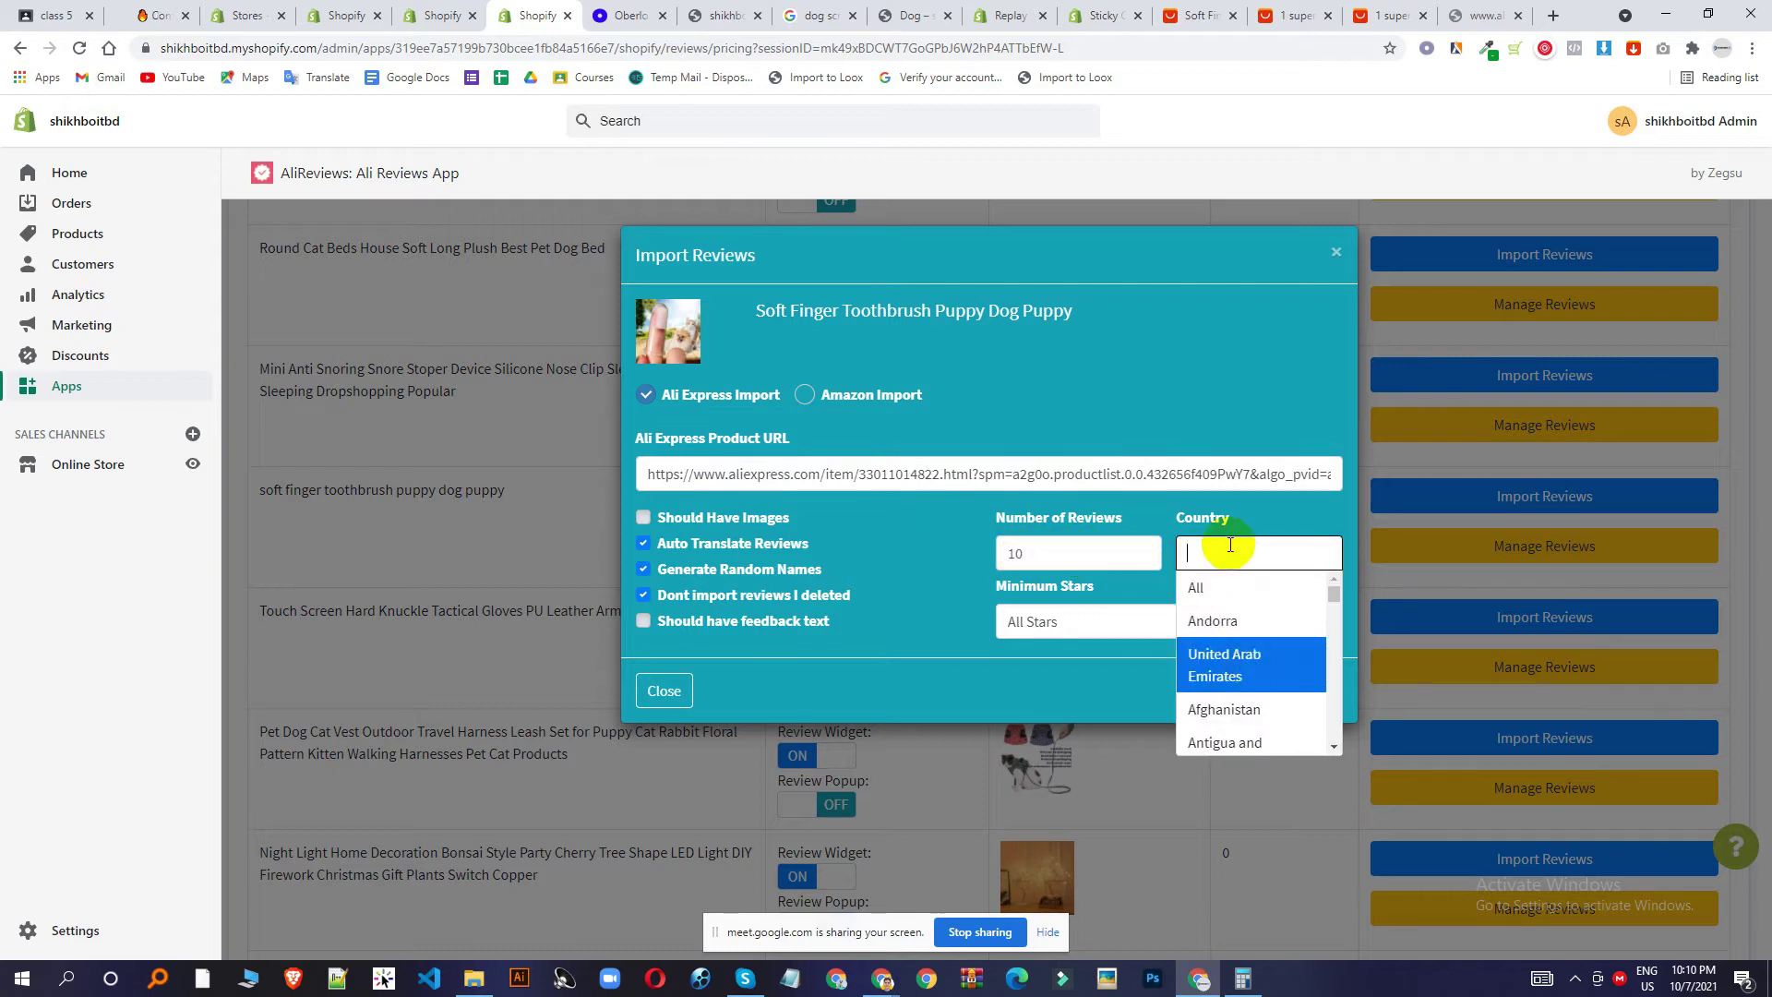
click(1219, 510)
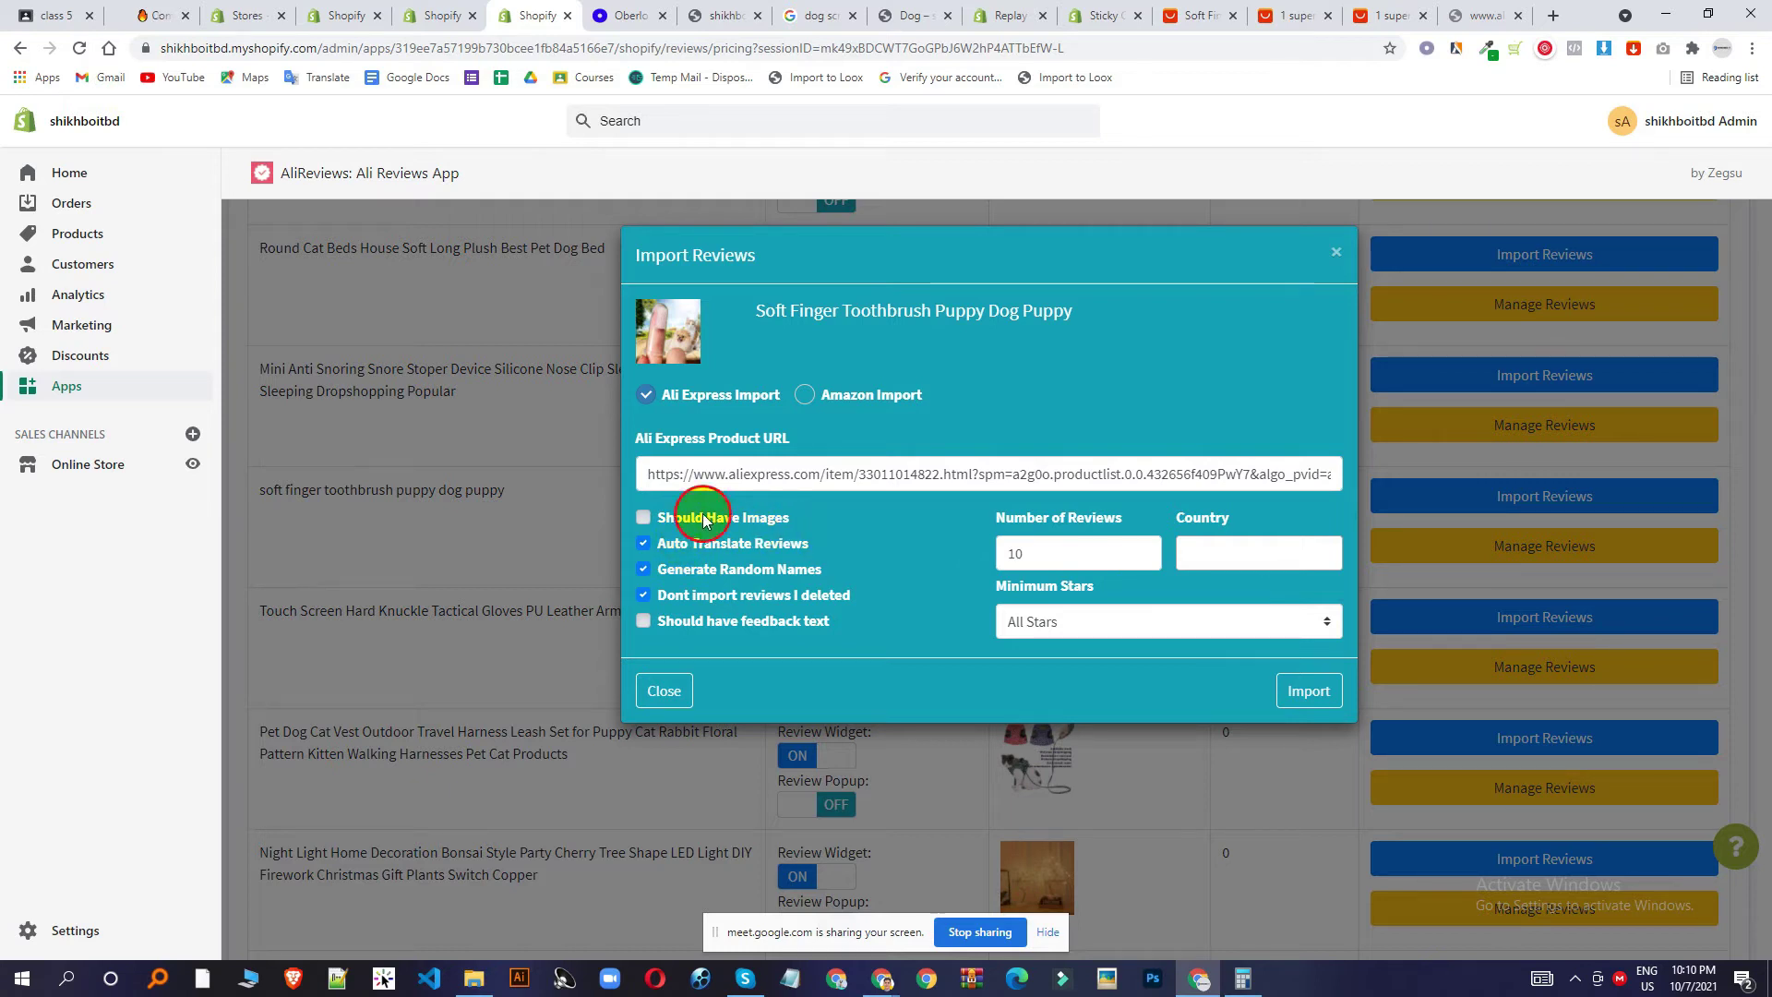
click(1324, 704)
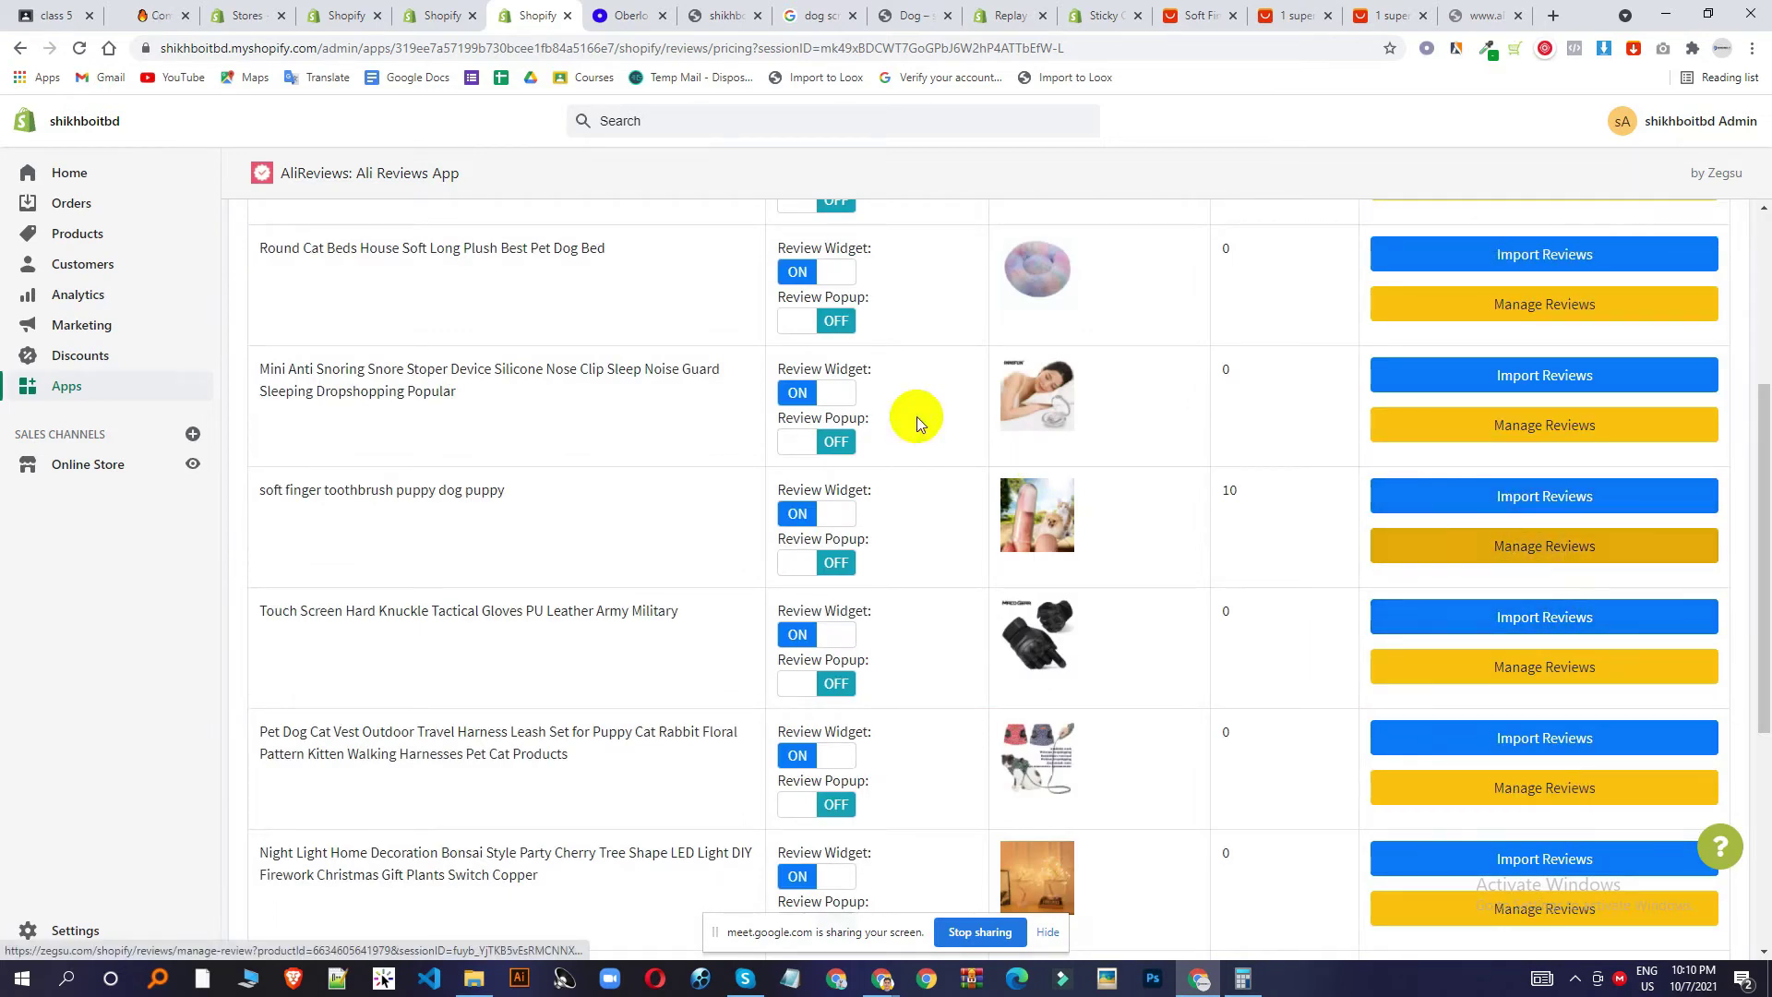
scroll(918, 425, up, 4)
scroll(675, 473, down, 4)
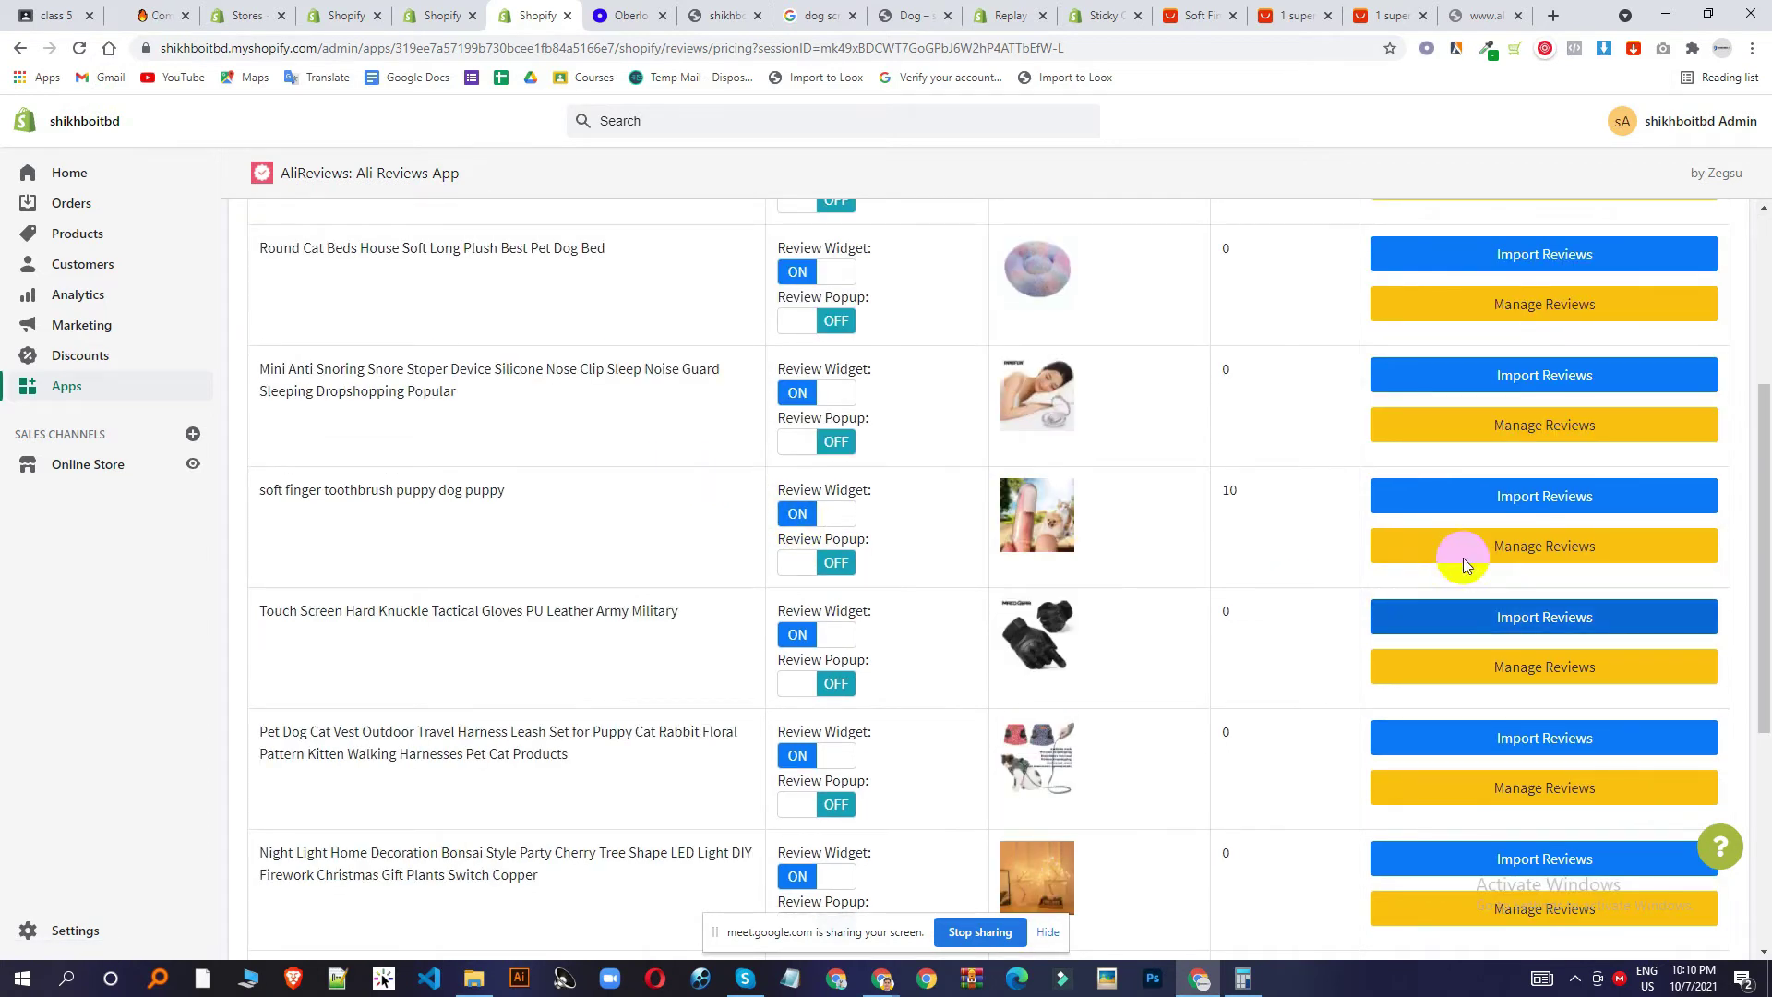
Open the soft finger toothbrush's review management, delete the one-star review dated 02-10-2021 and look through the rest.
click(1532, 551)
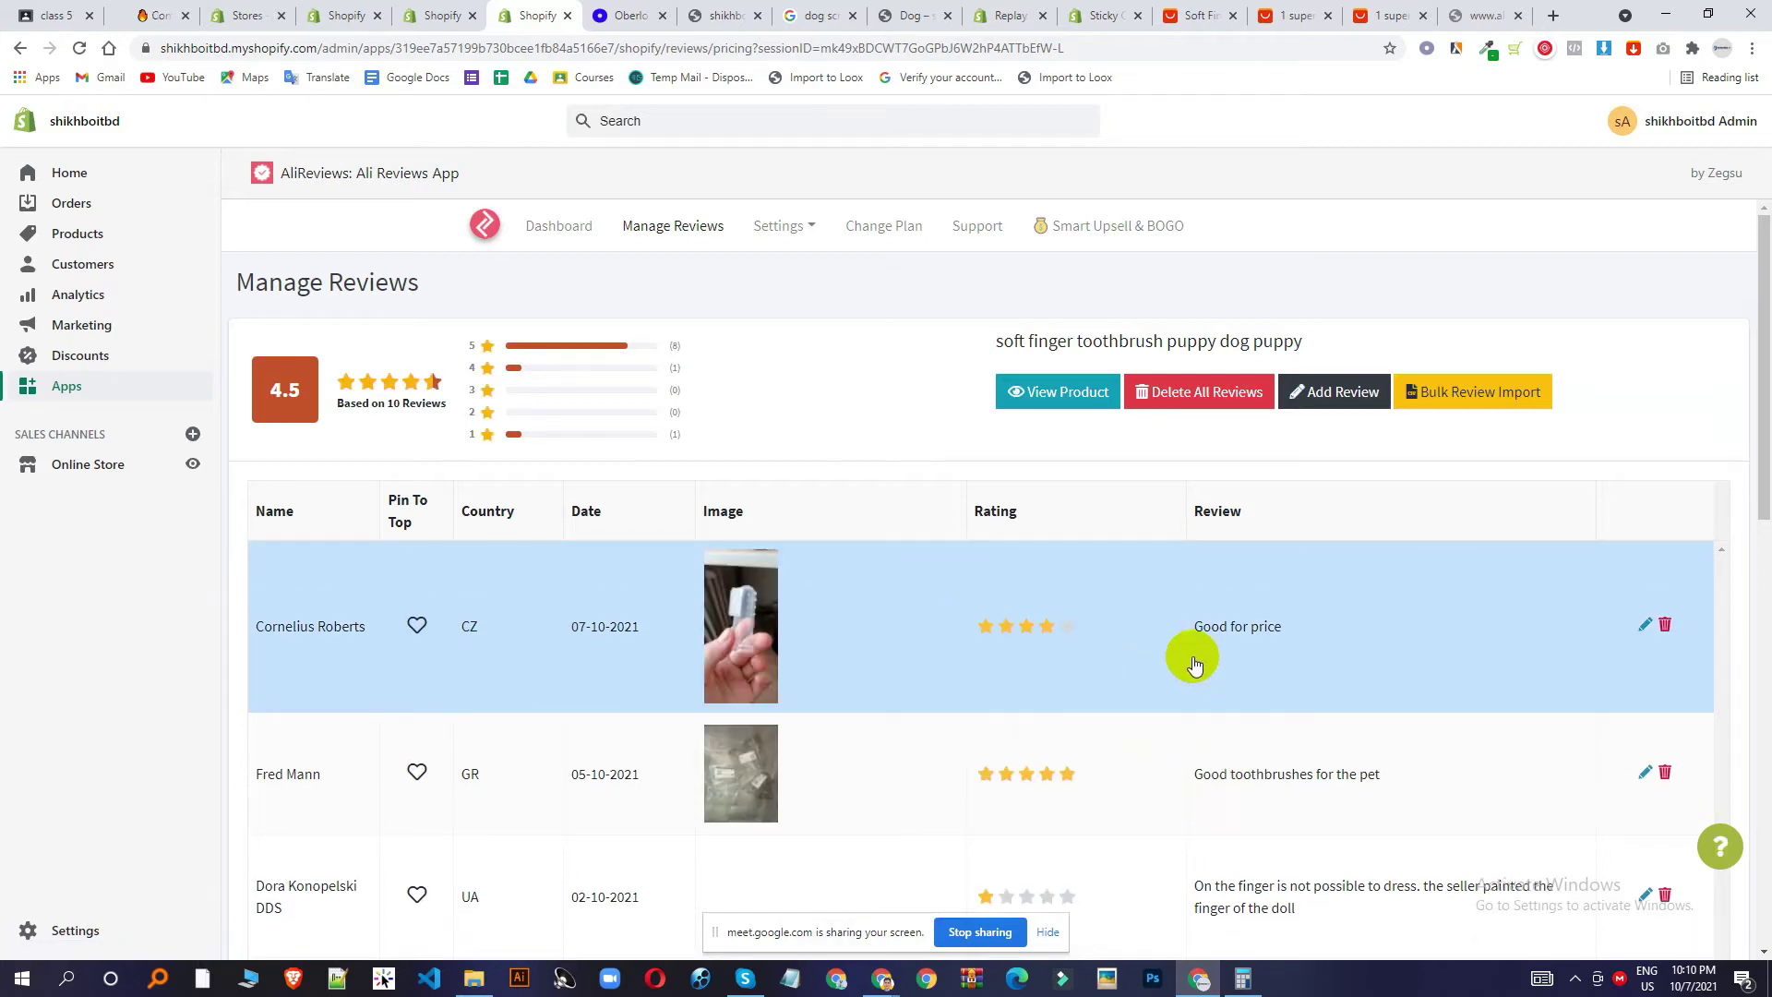
scroll(1187, 653, down, 5)
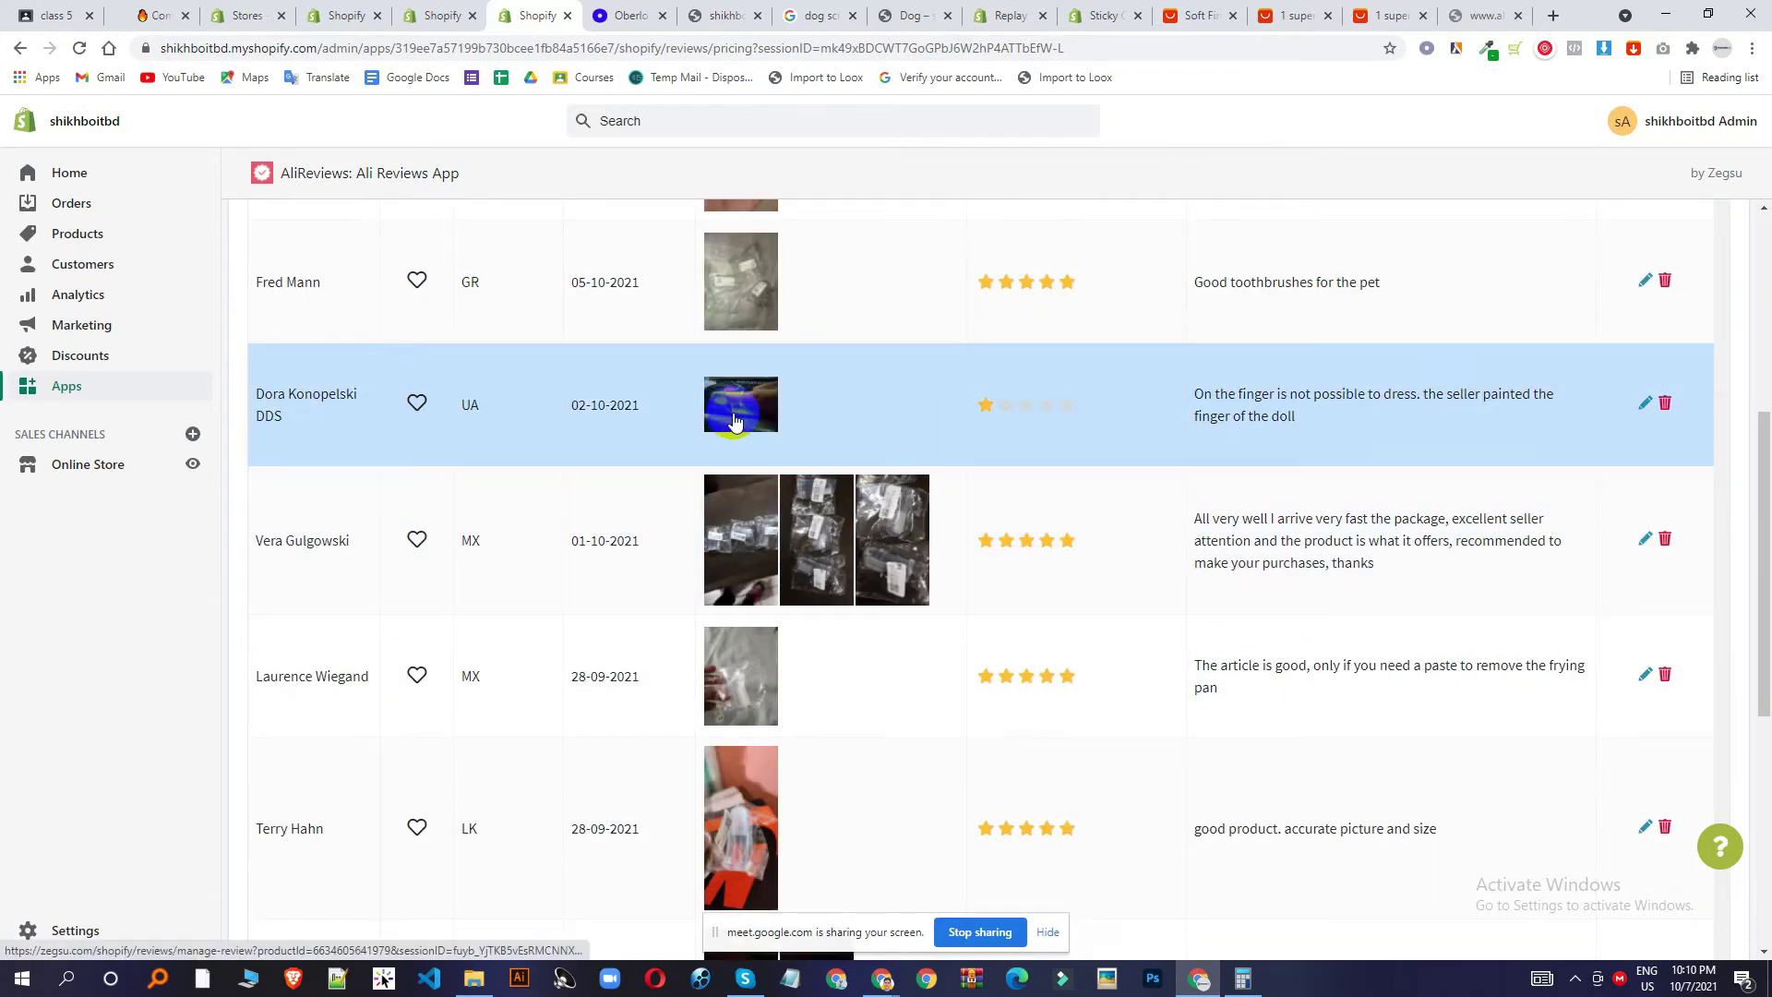
click(1666, 407)
click(1145, 392)
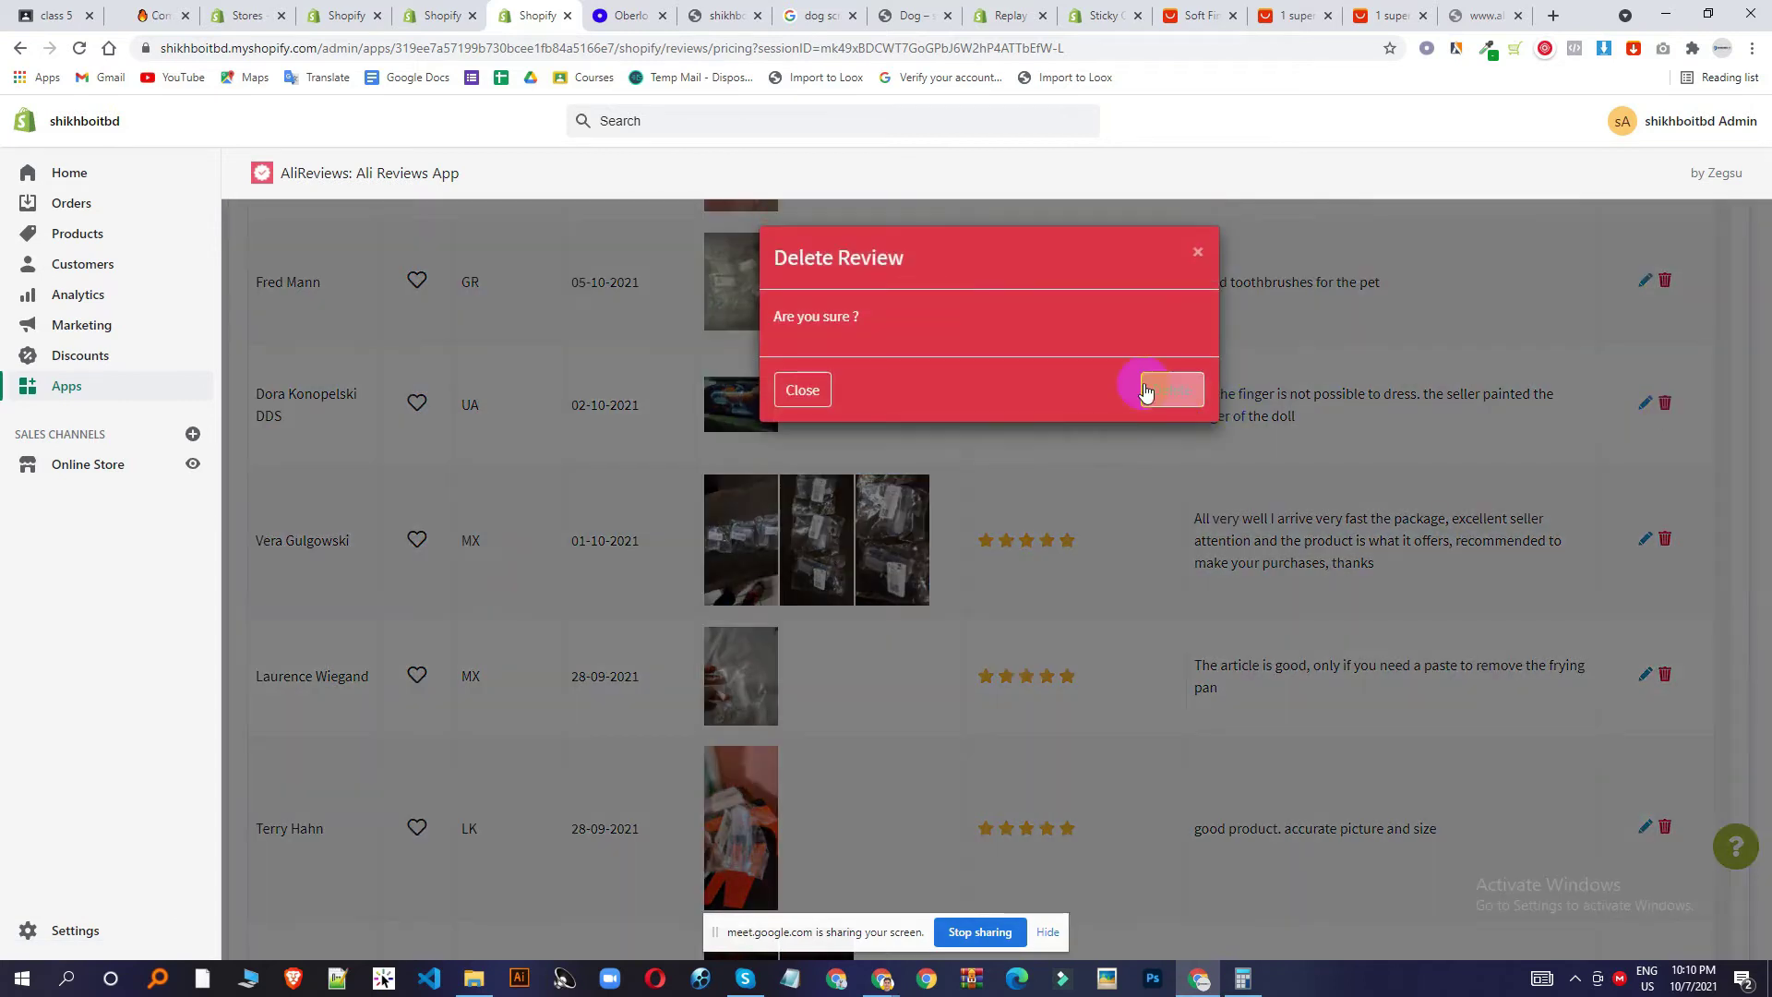
scroll(1376, 604, down, 5)
scroll(634, 582, up, 10)
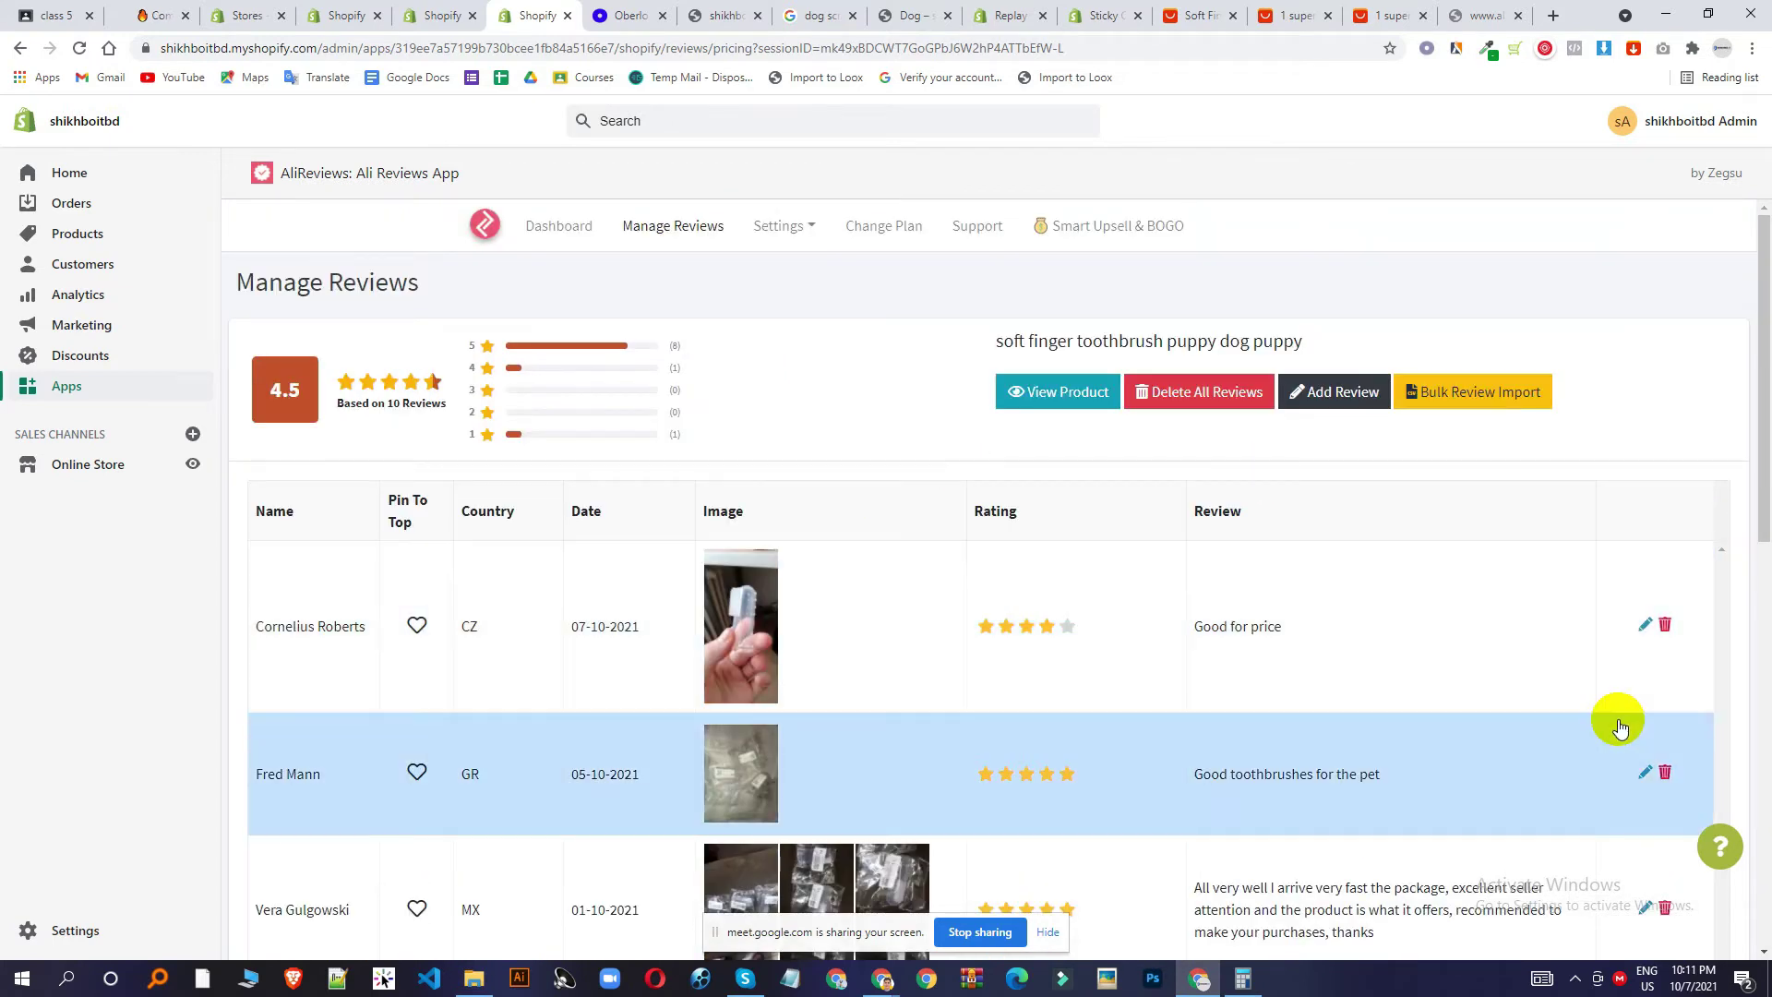
scroll(491, 501, down, 7)
scroll(491, 502, up, 7)
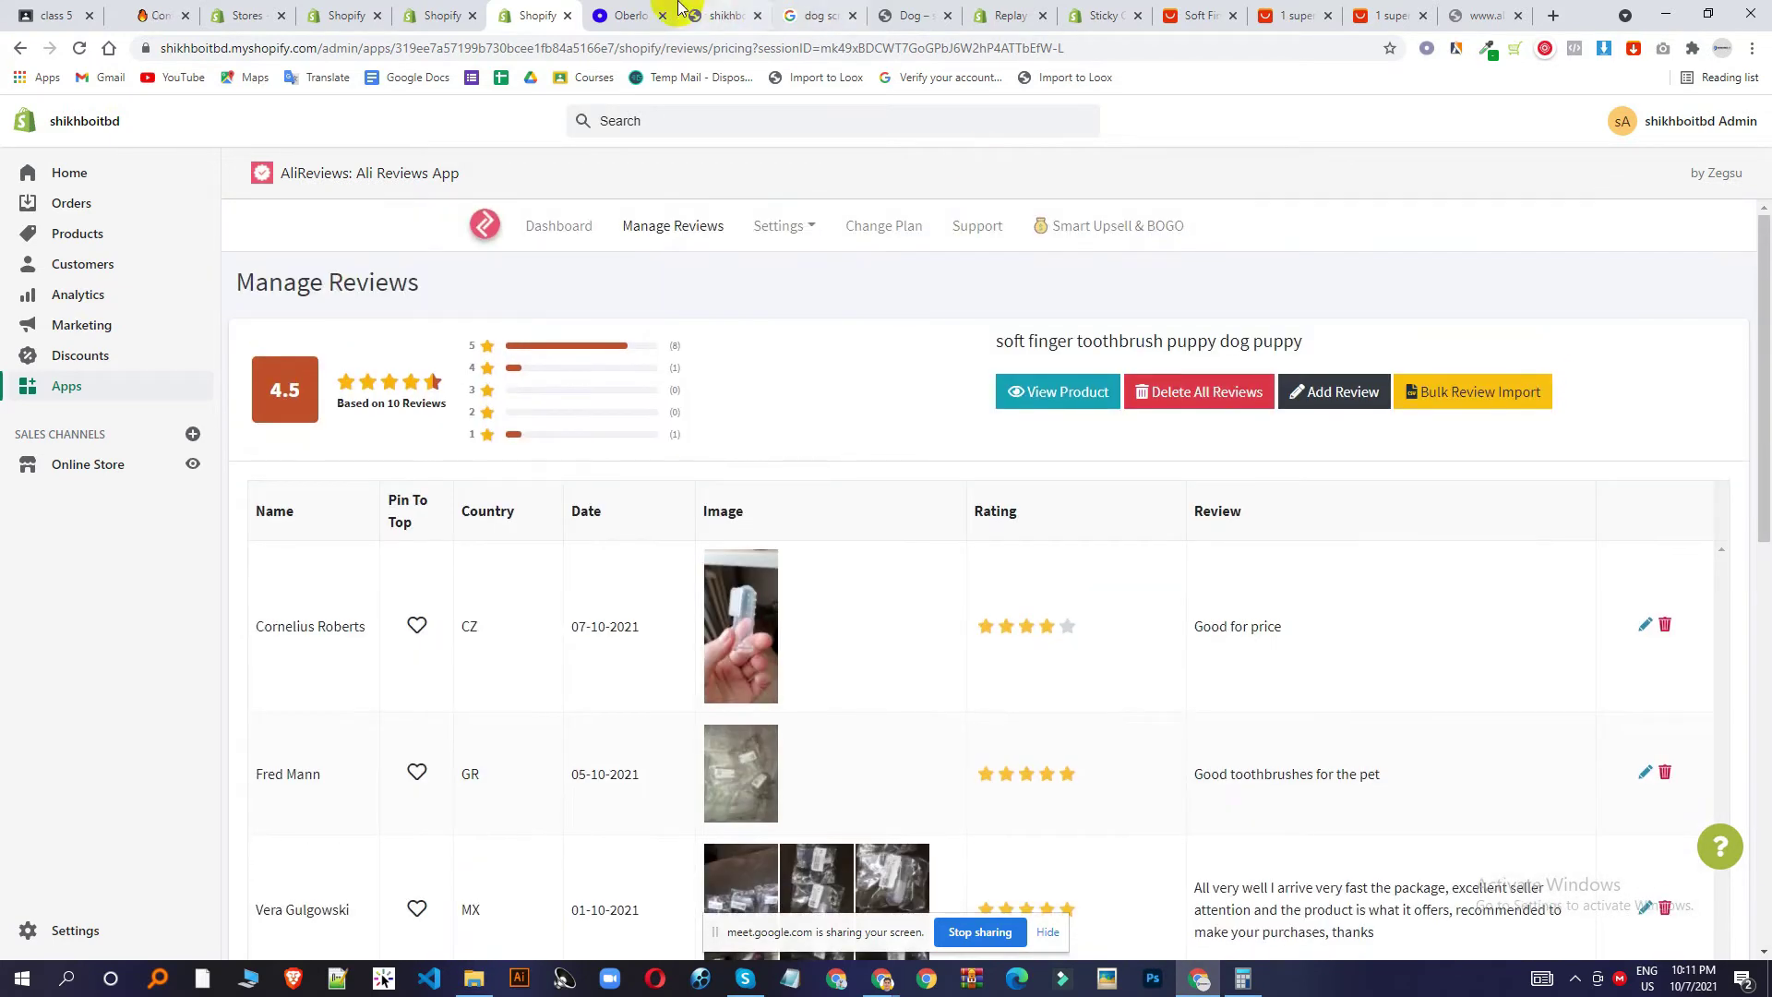
Open the Hill's Science Diet dry dog food product in the storefront's shop and examine its rating stars and customer reviews section.
click(711, 13)
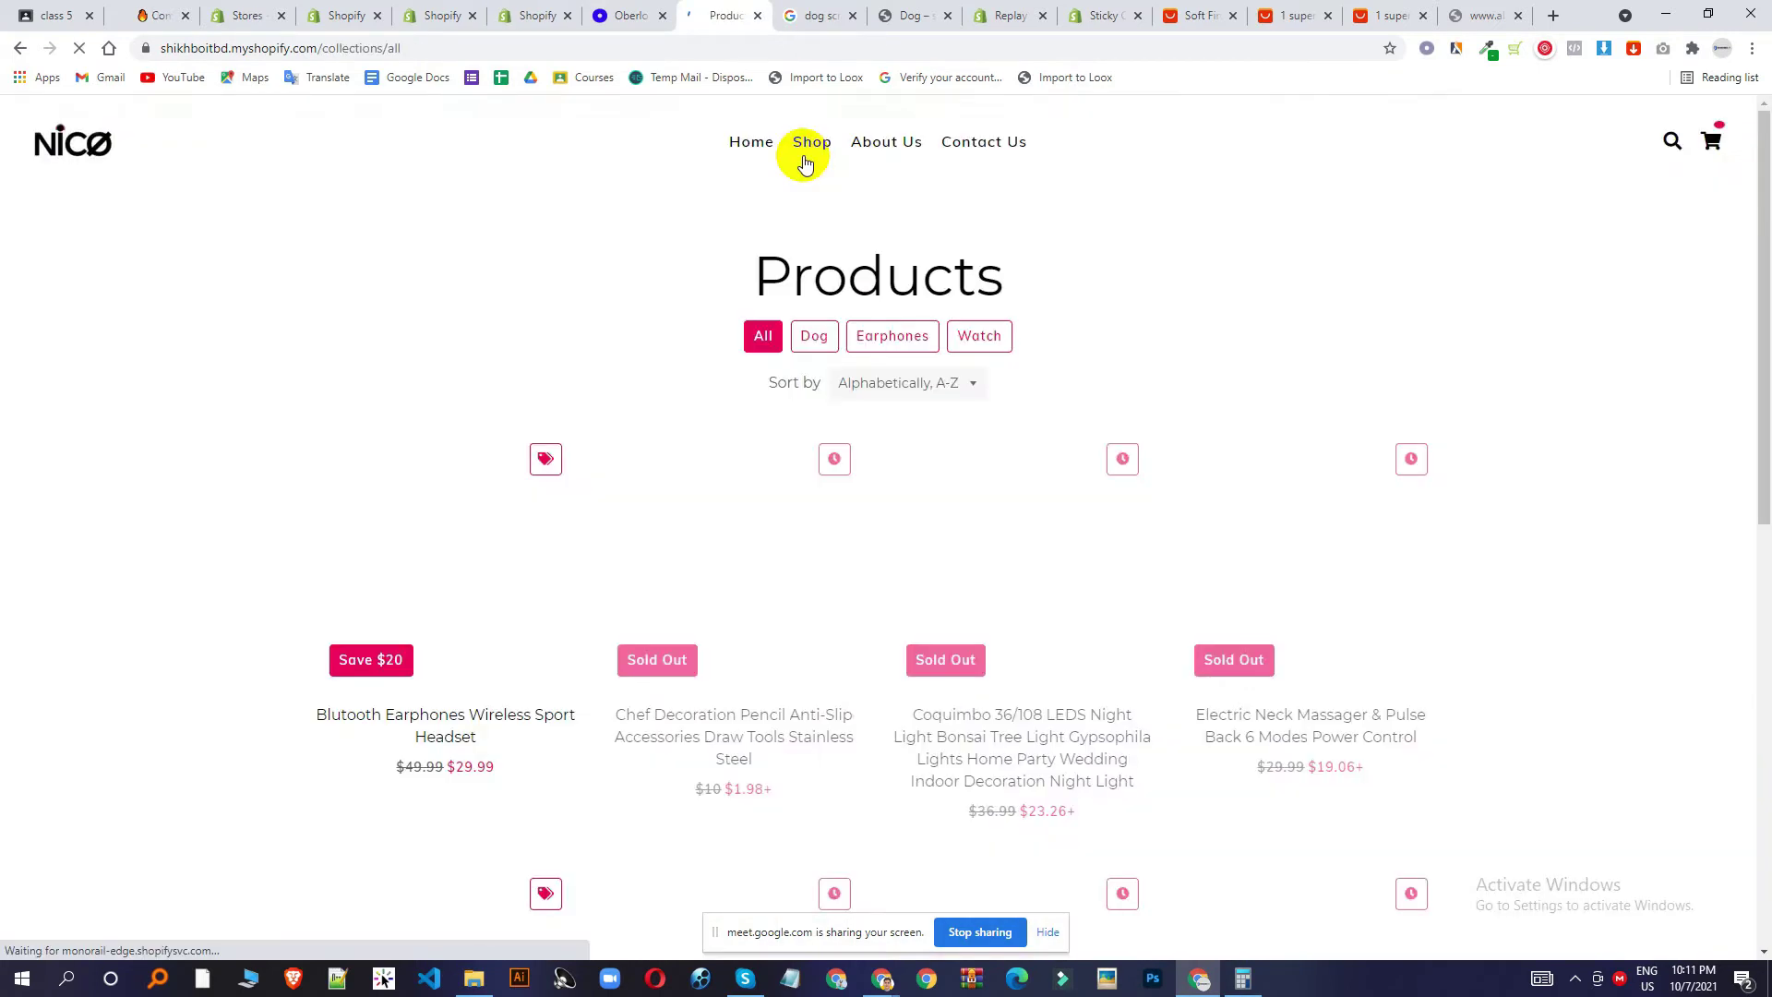
scroll(1122, 589, down, 5)
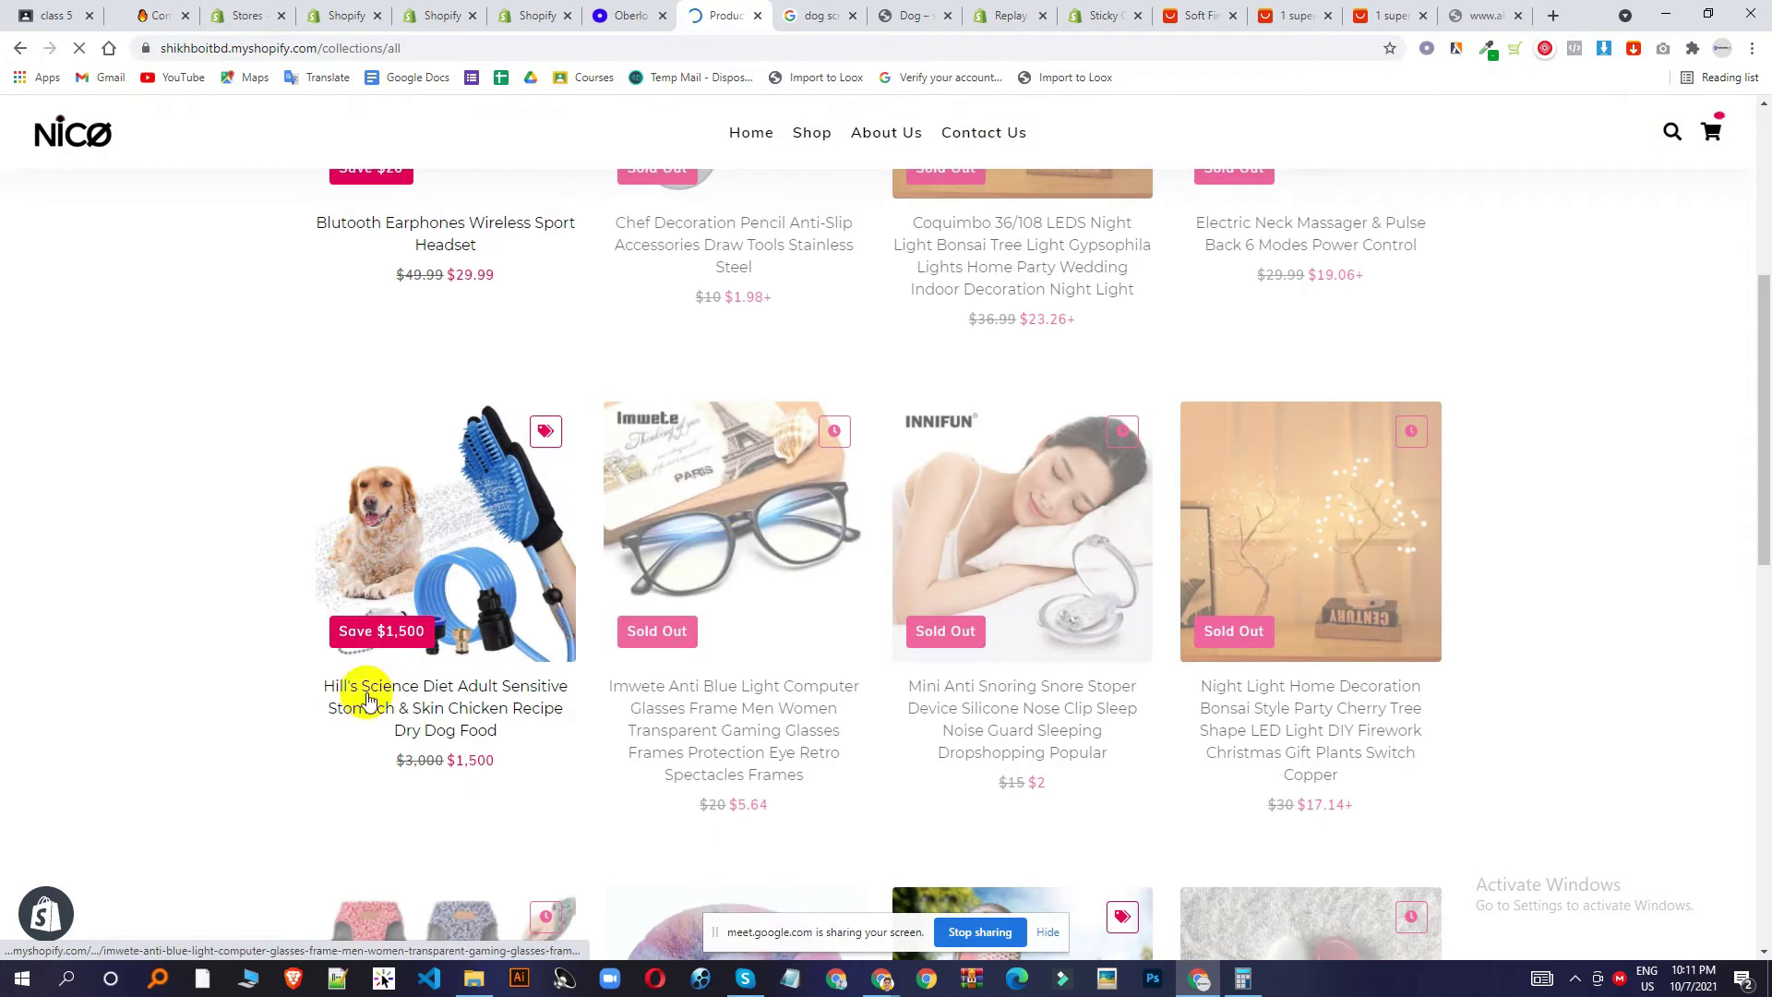
click(416, 551)
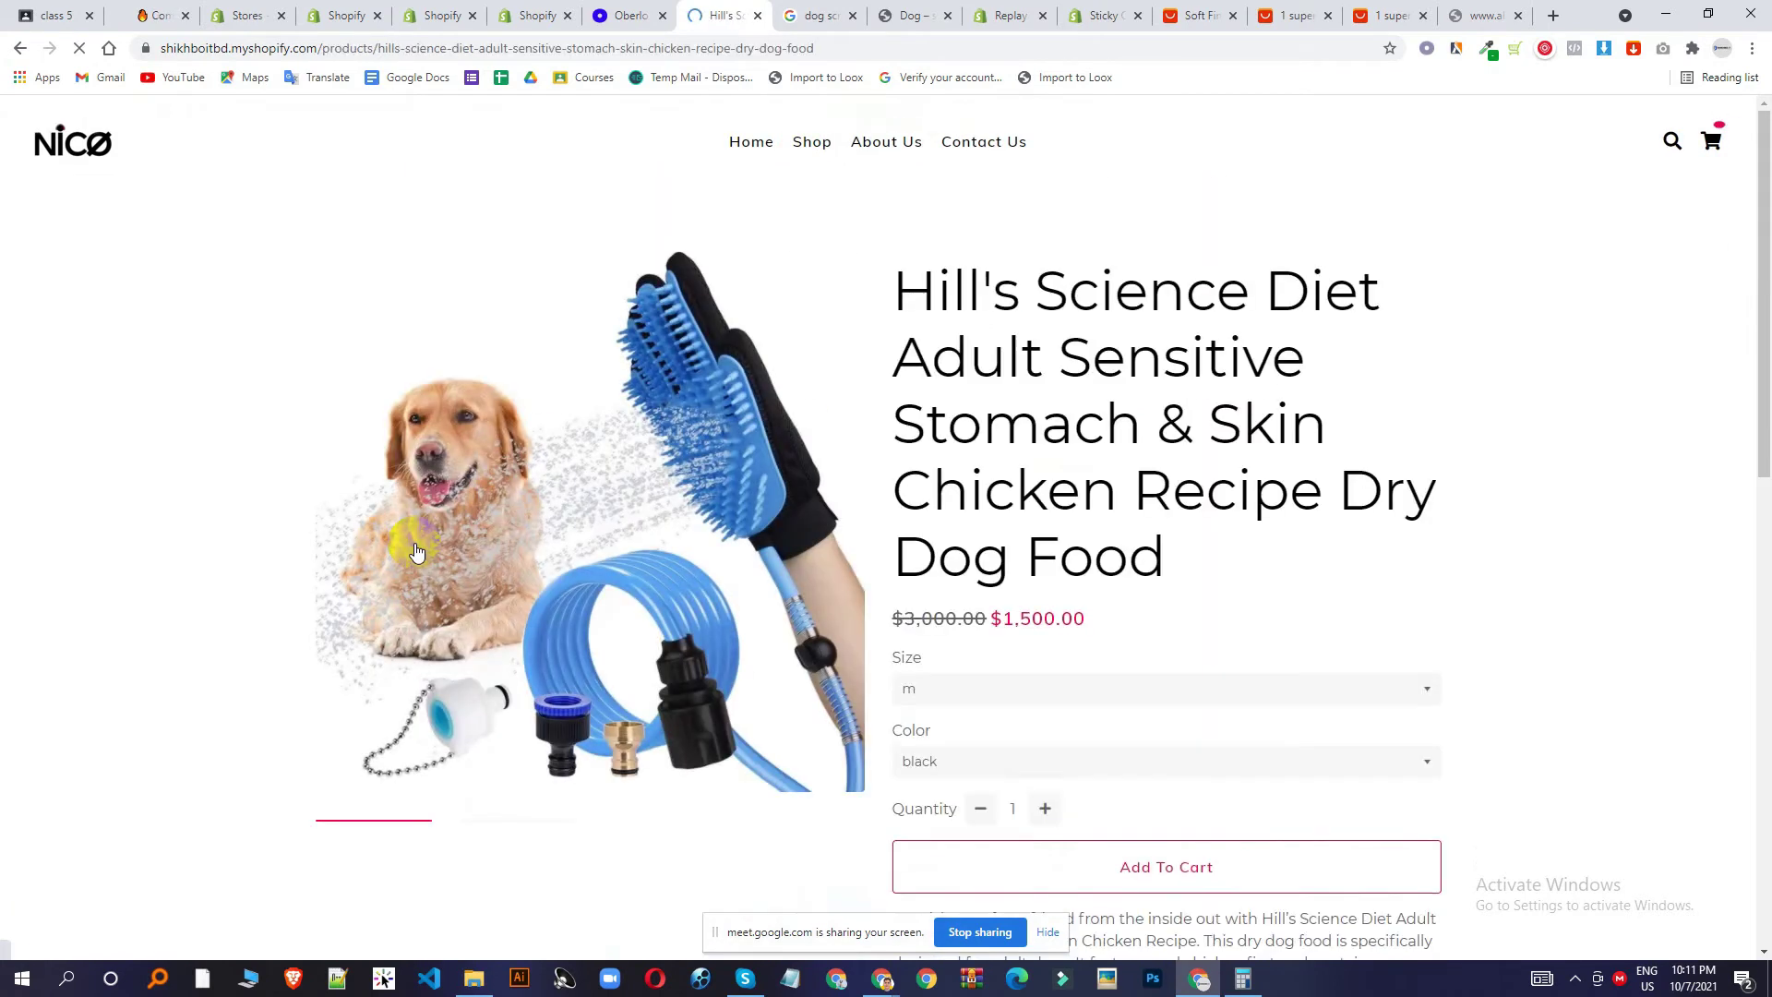
scroll(888, 456, down, 4)
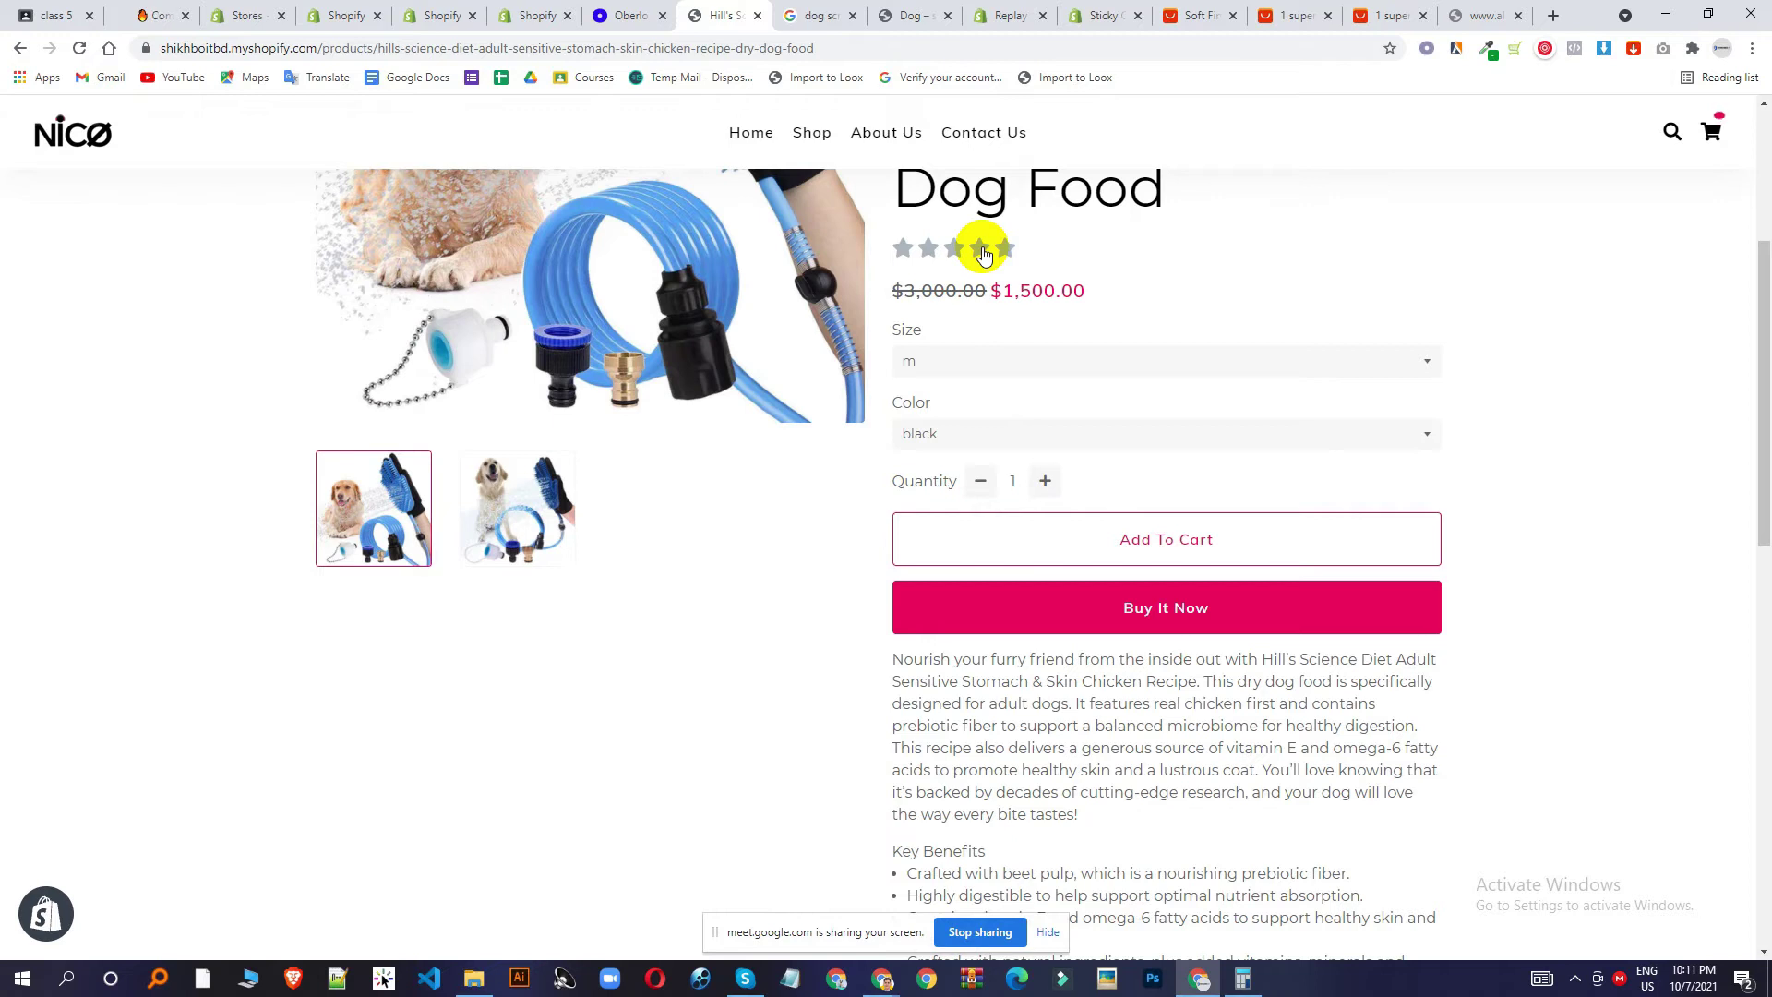
scroll(1038, 334, down, 8)
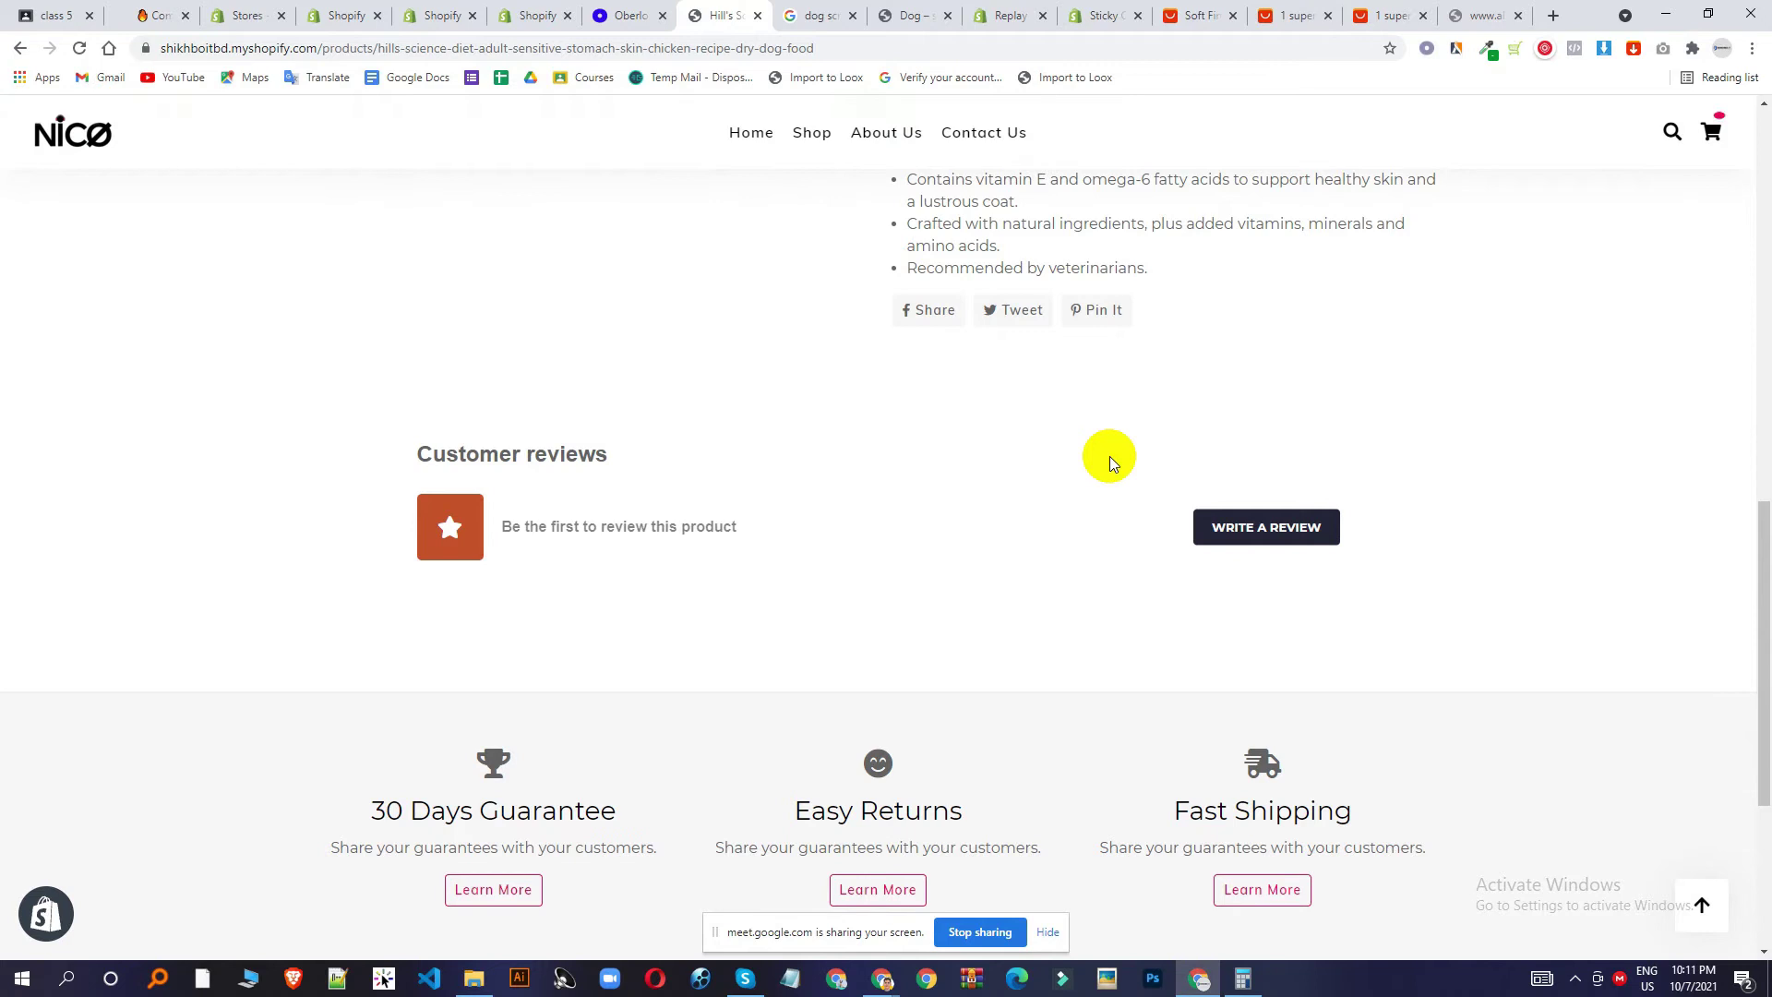
scroll(1110, 456, up, 7)
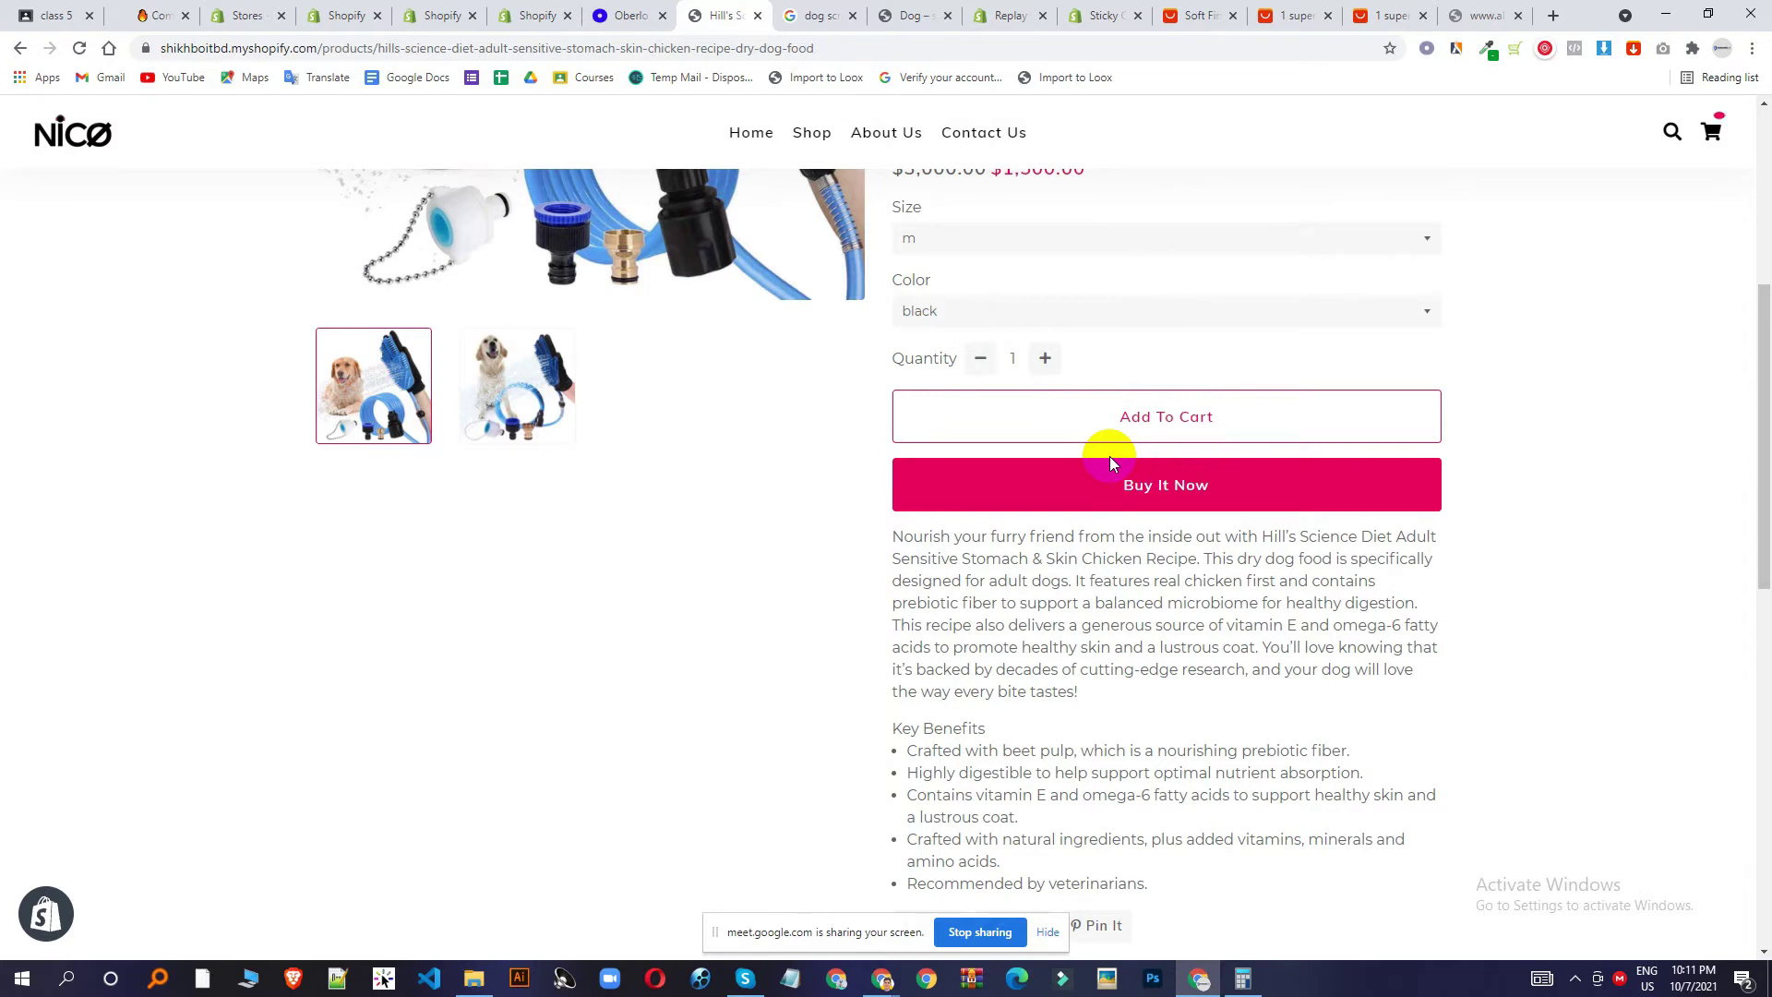
scroll(1110, 456, up, 5)
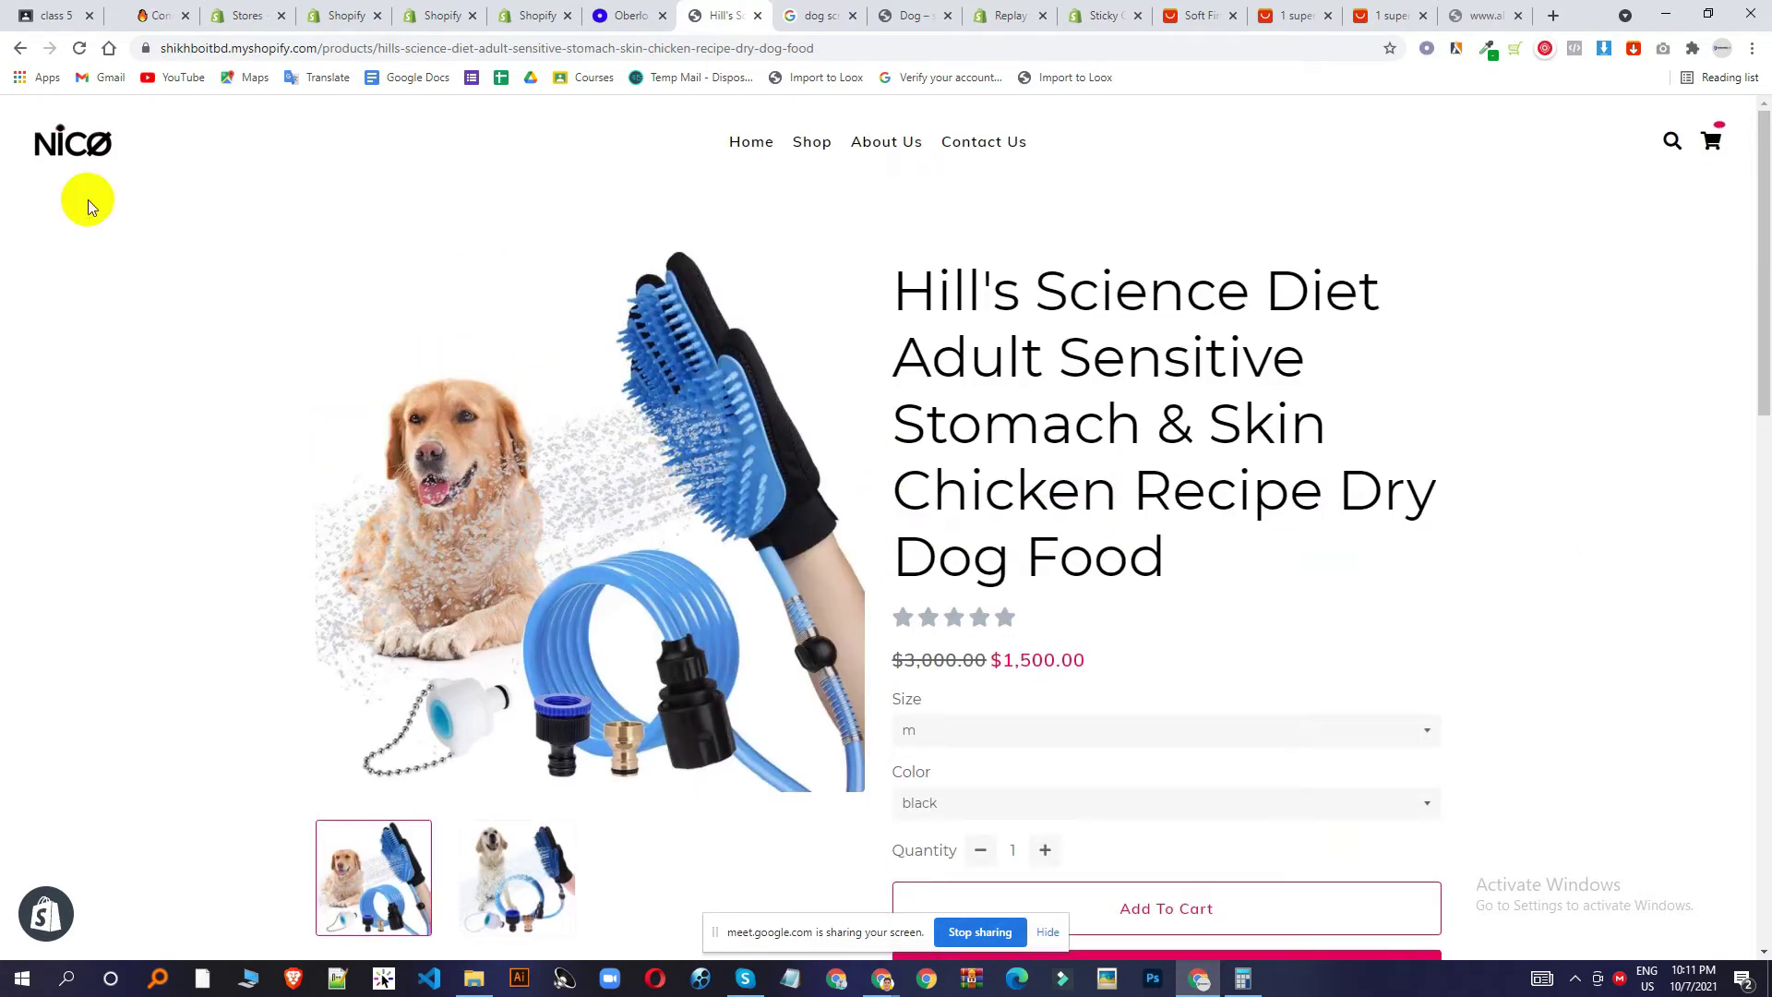
Return to the storefront home page, close the storefront and Oberlo pages, and go back to the AliReviews page.
click(51, 138)
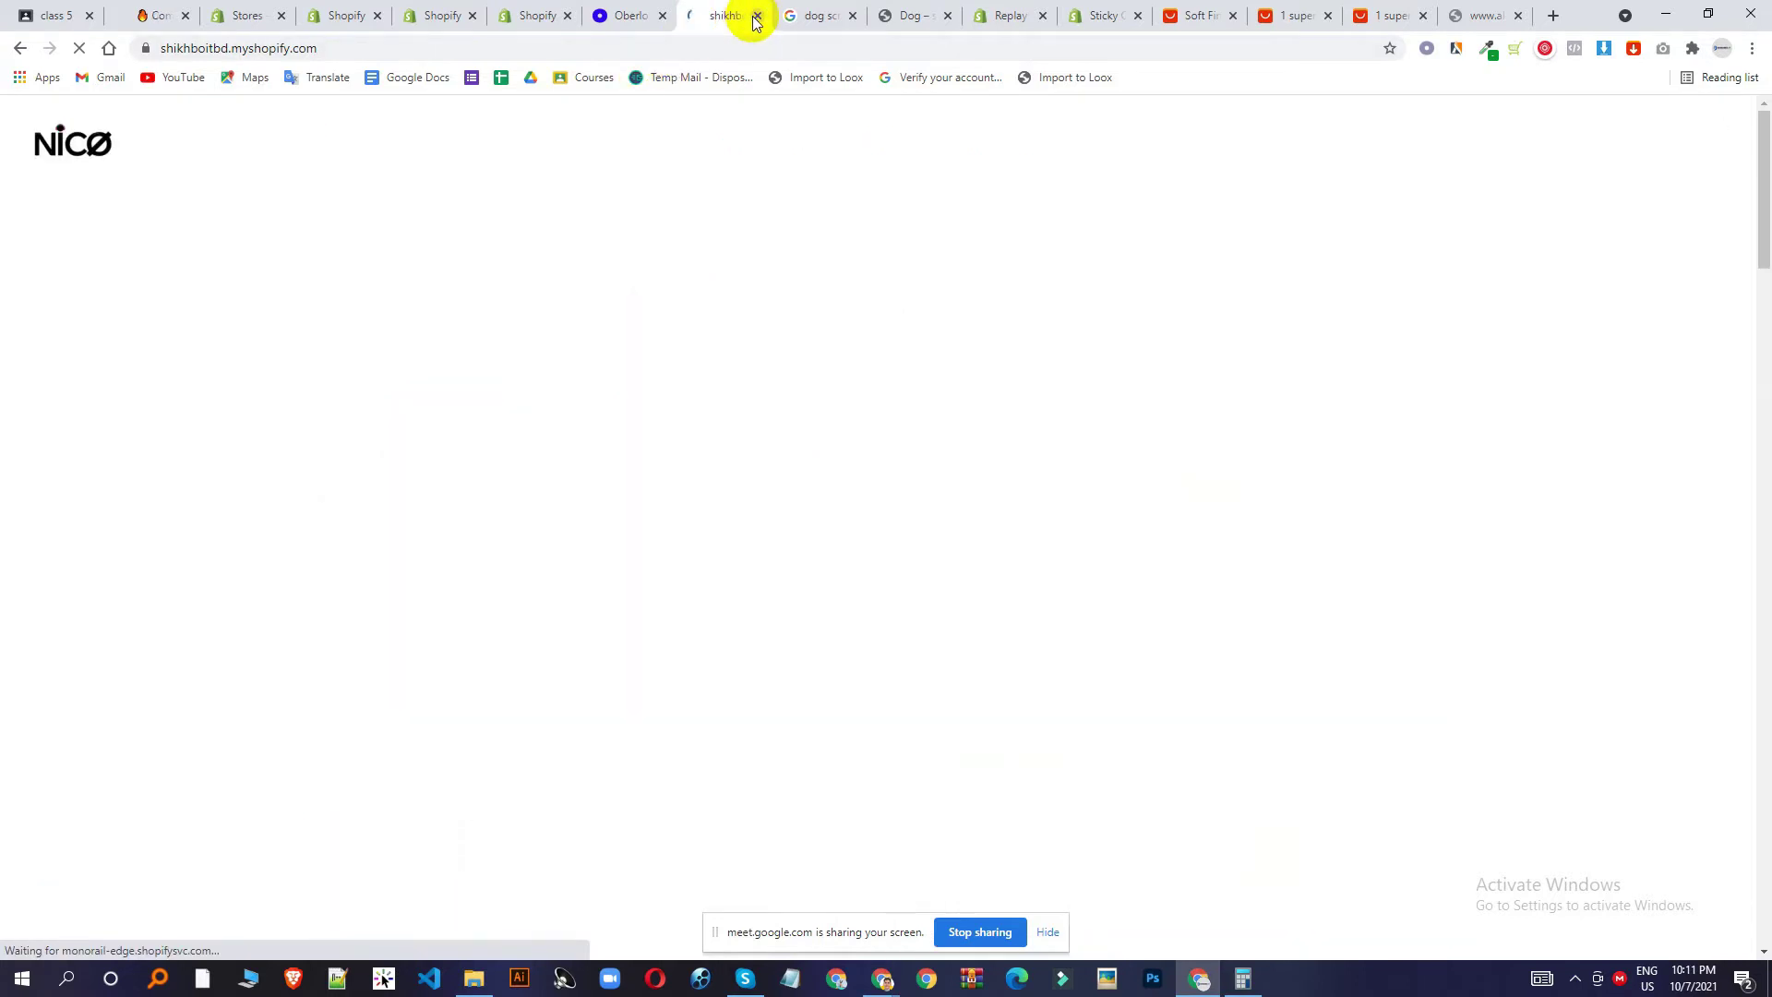
click(757, 15)
click(641, 15)
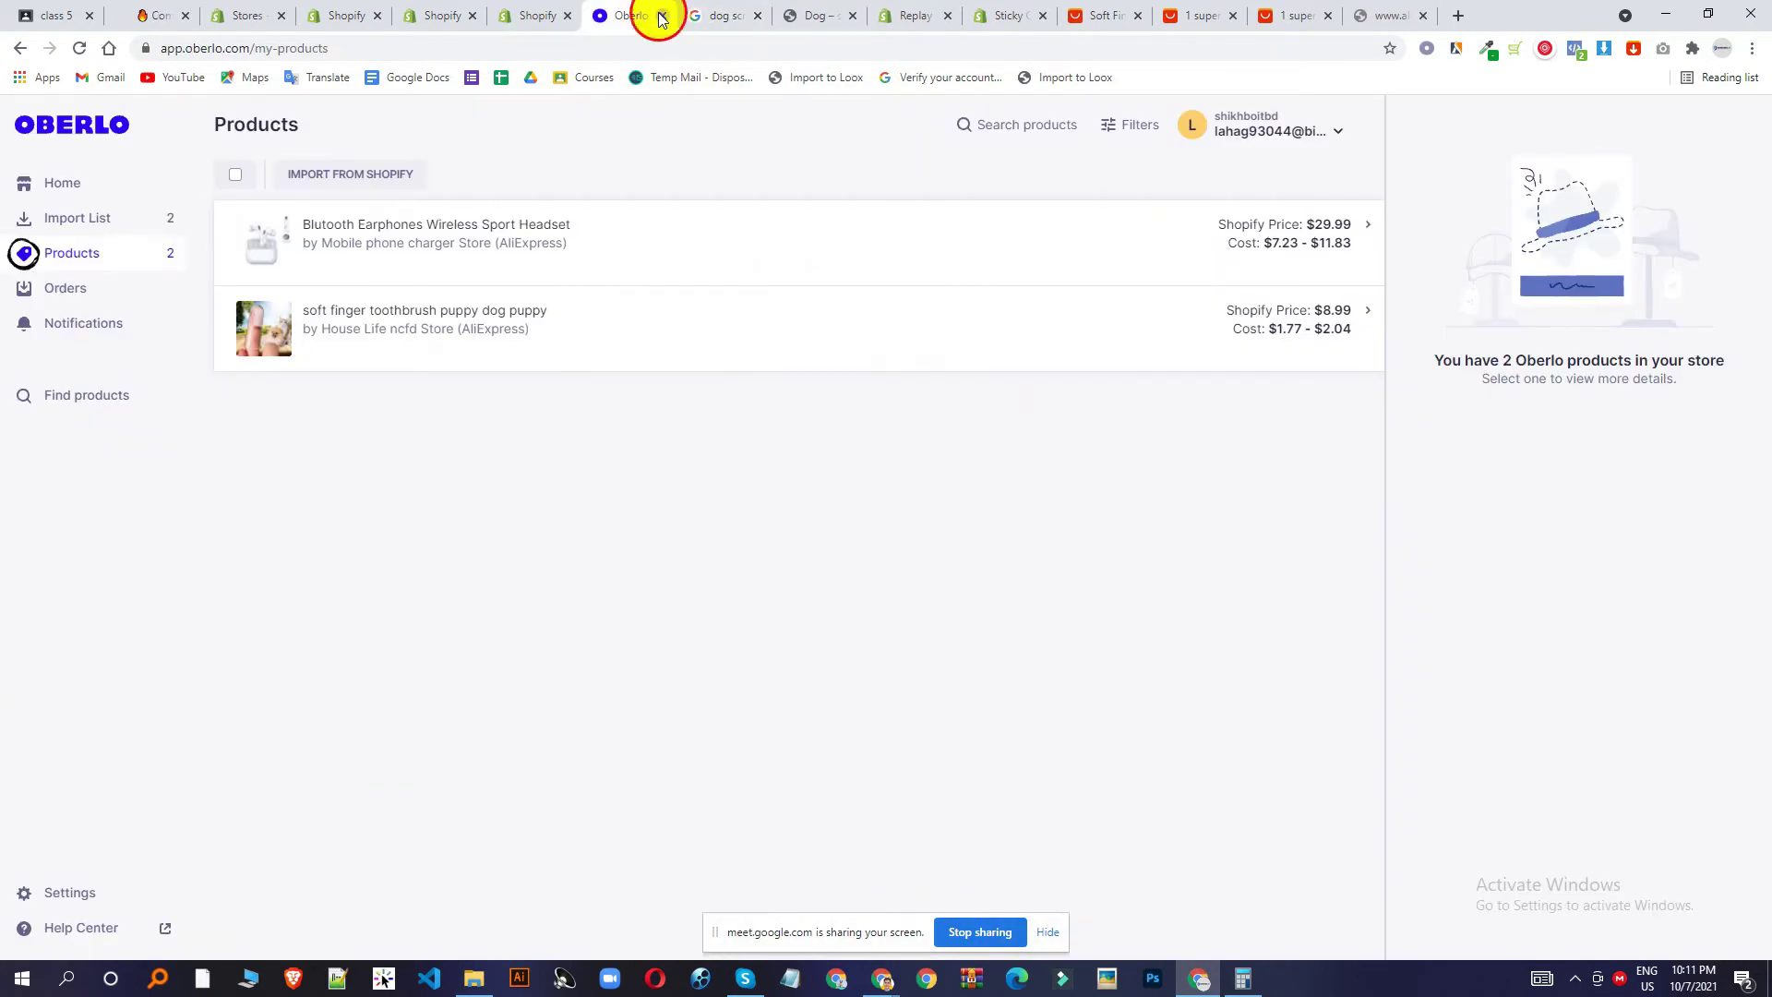
click(661, 16)
click(533, 16)
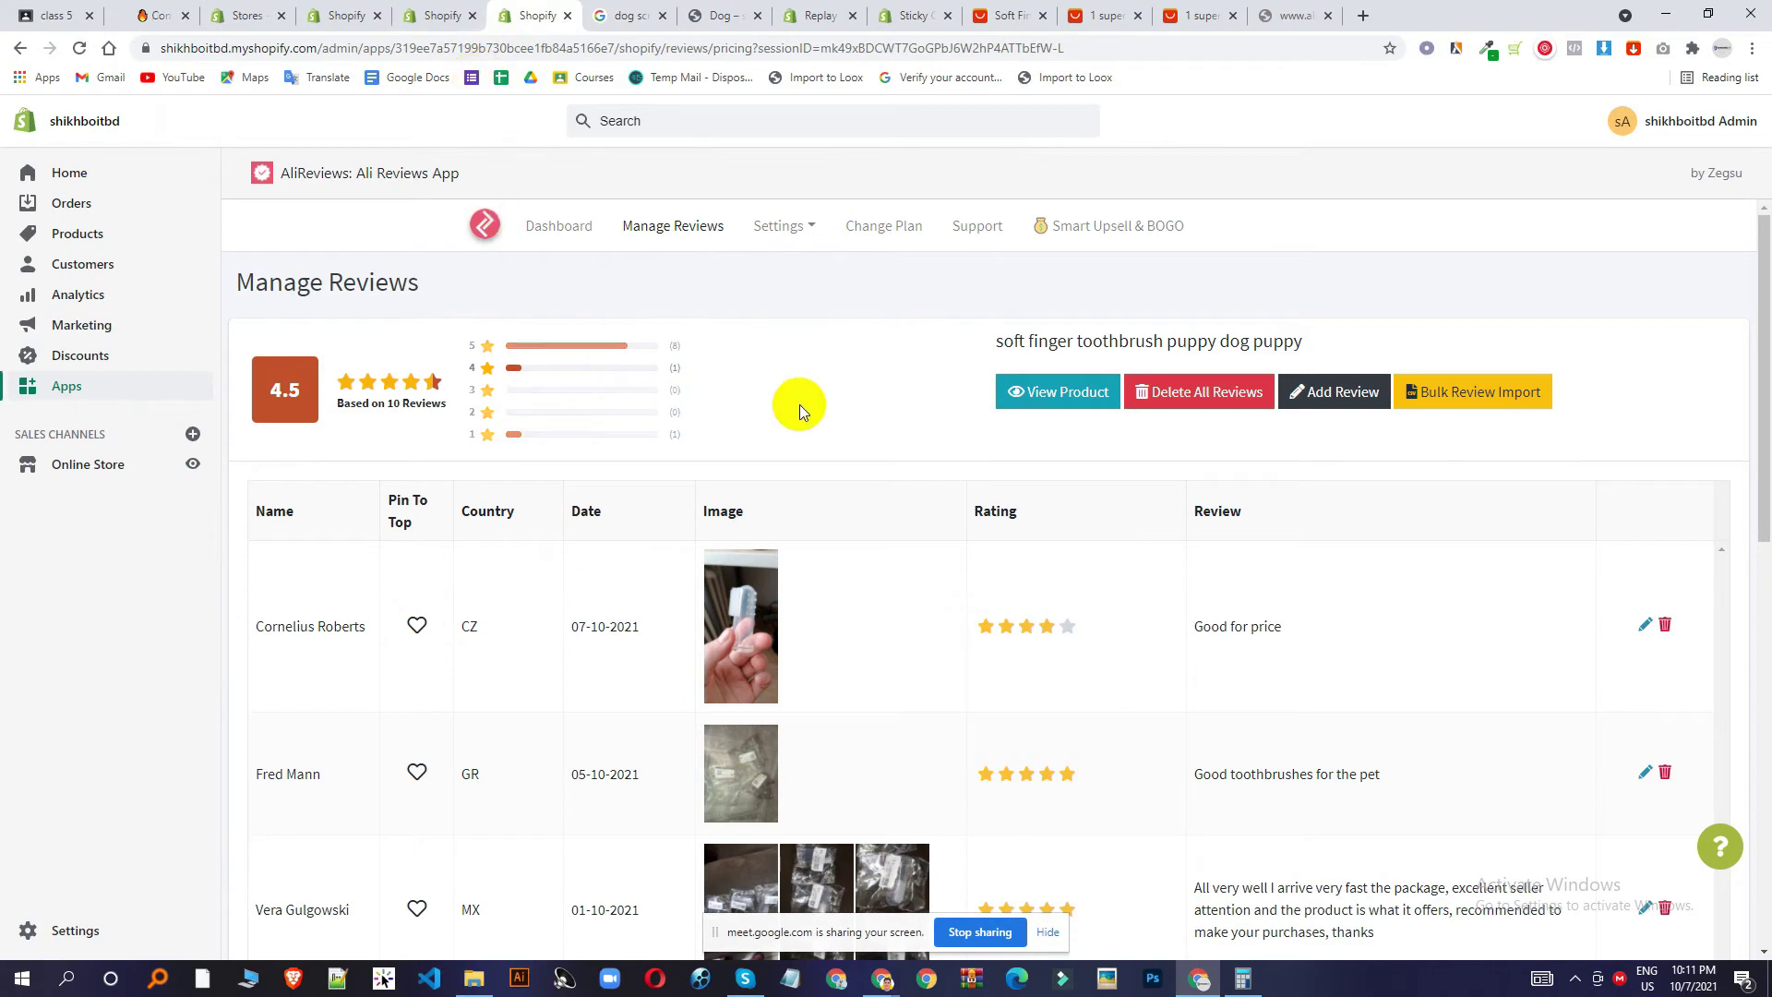
Open the Shopify App Store from the store's installed apps page and search for "chat".
click(72, 392)
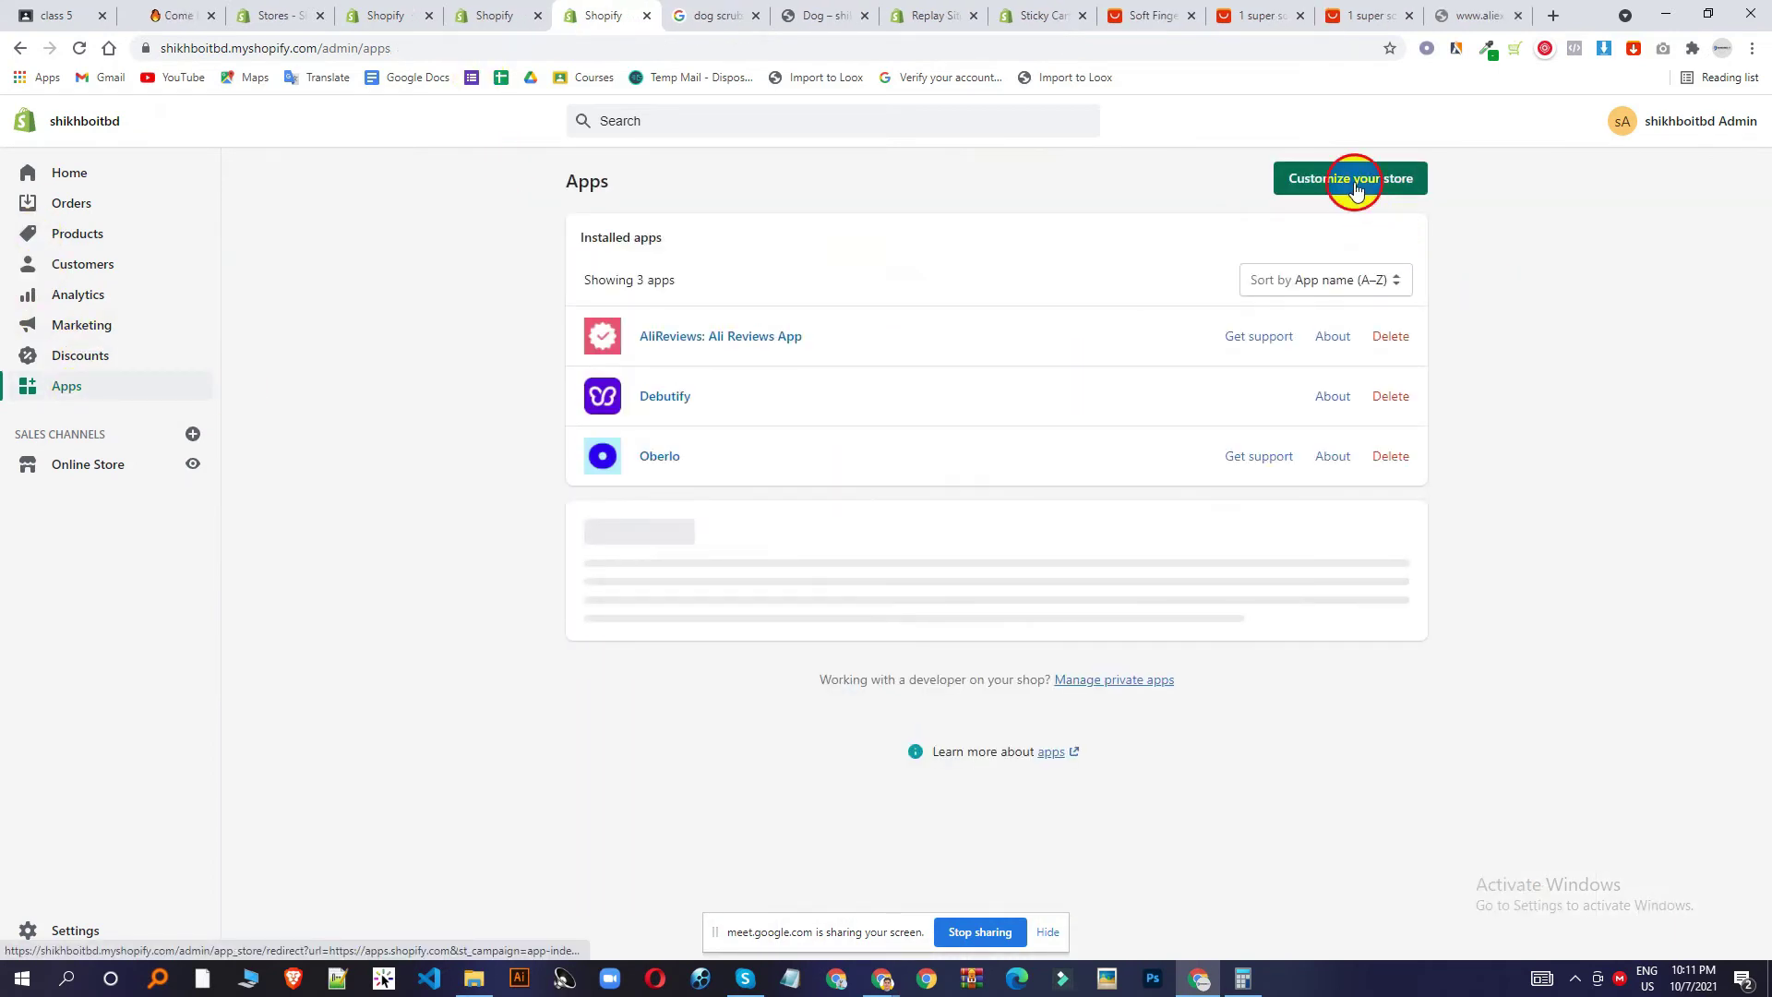
click(1354, 181)
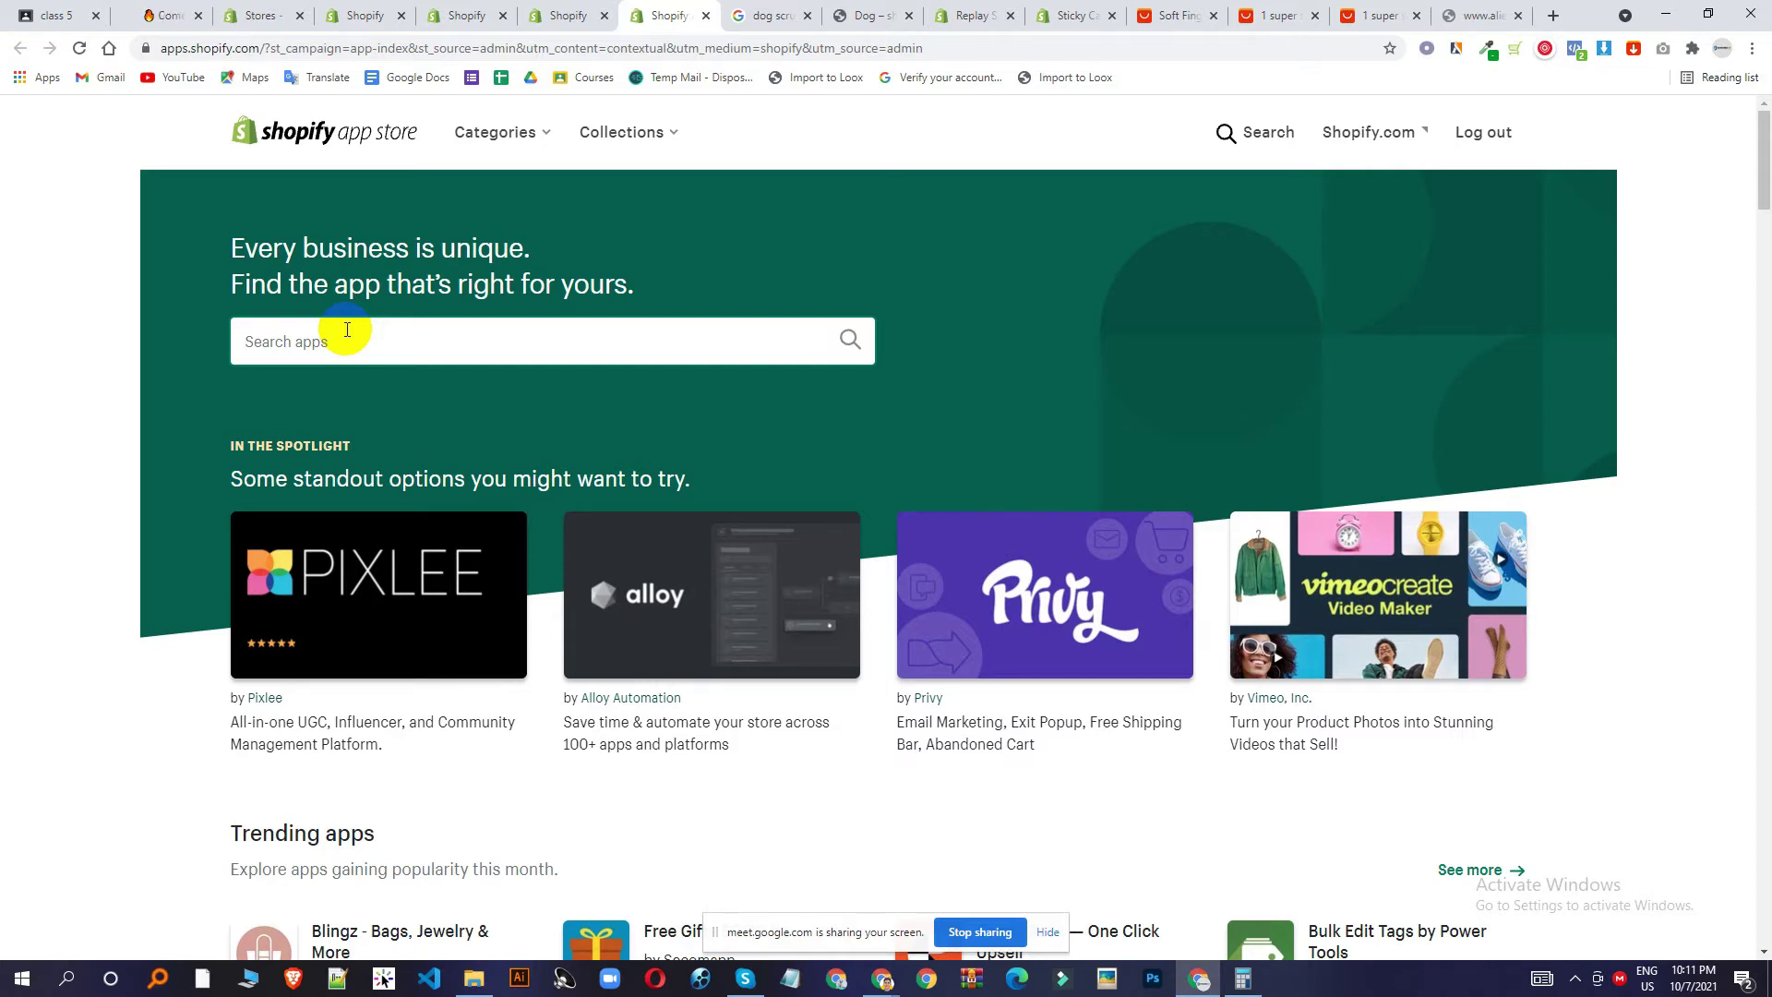
text(r)
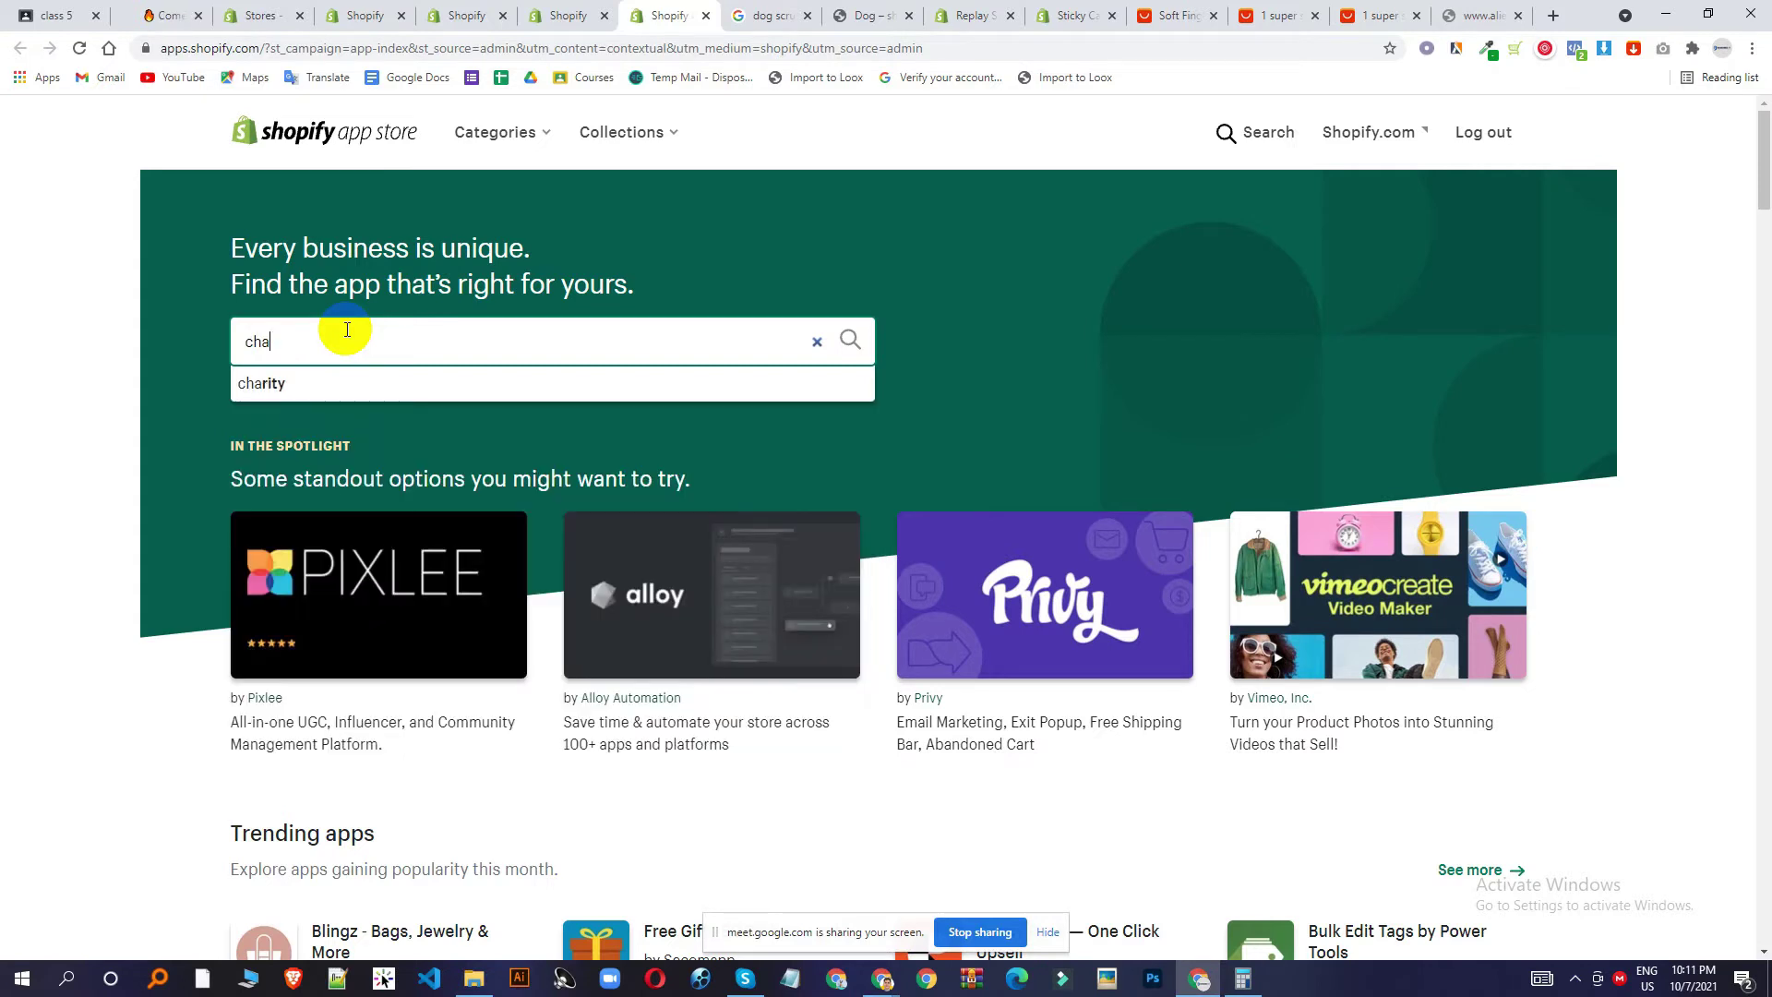
text(t)
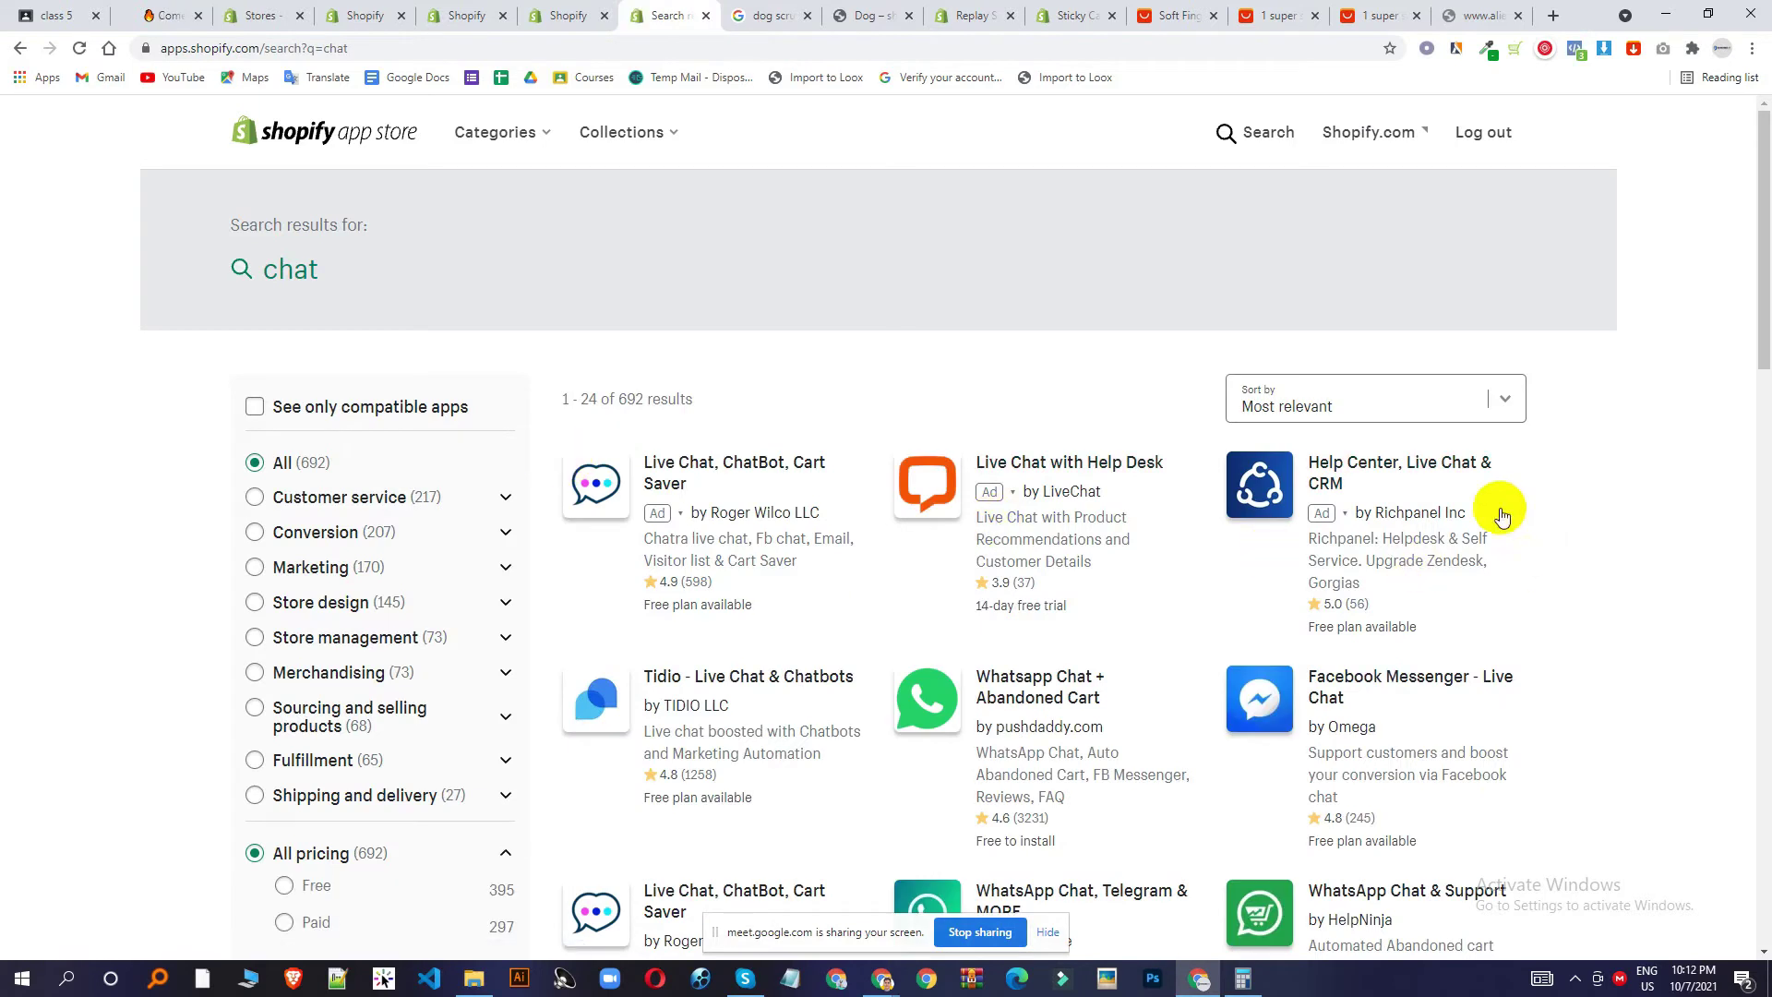
Open Tidio - Live Chat & Chatbots from the search results and install it on the store.
scroll(1246, 489, down, 1)
scroll(683, 369, down, 1)
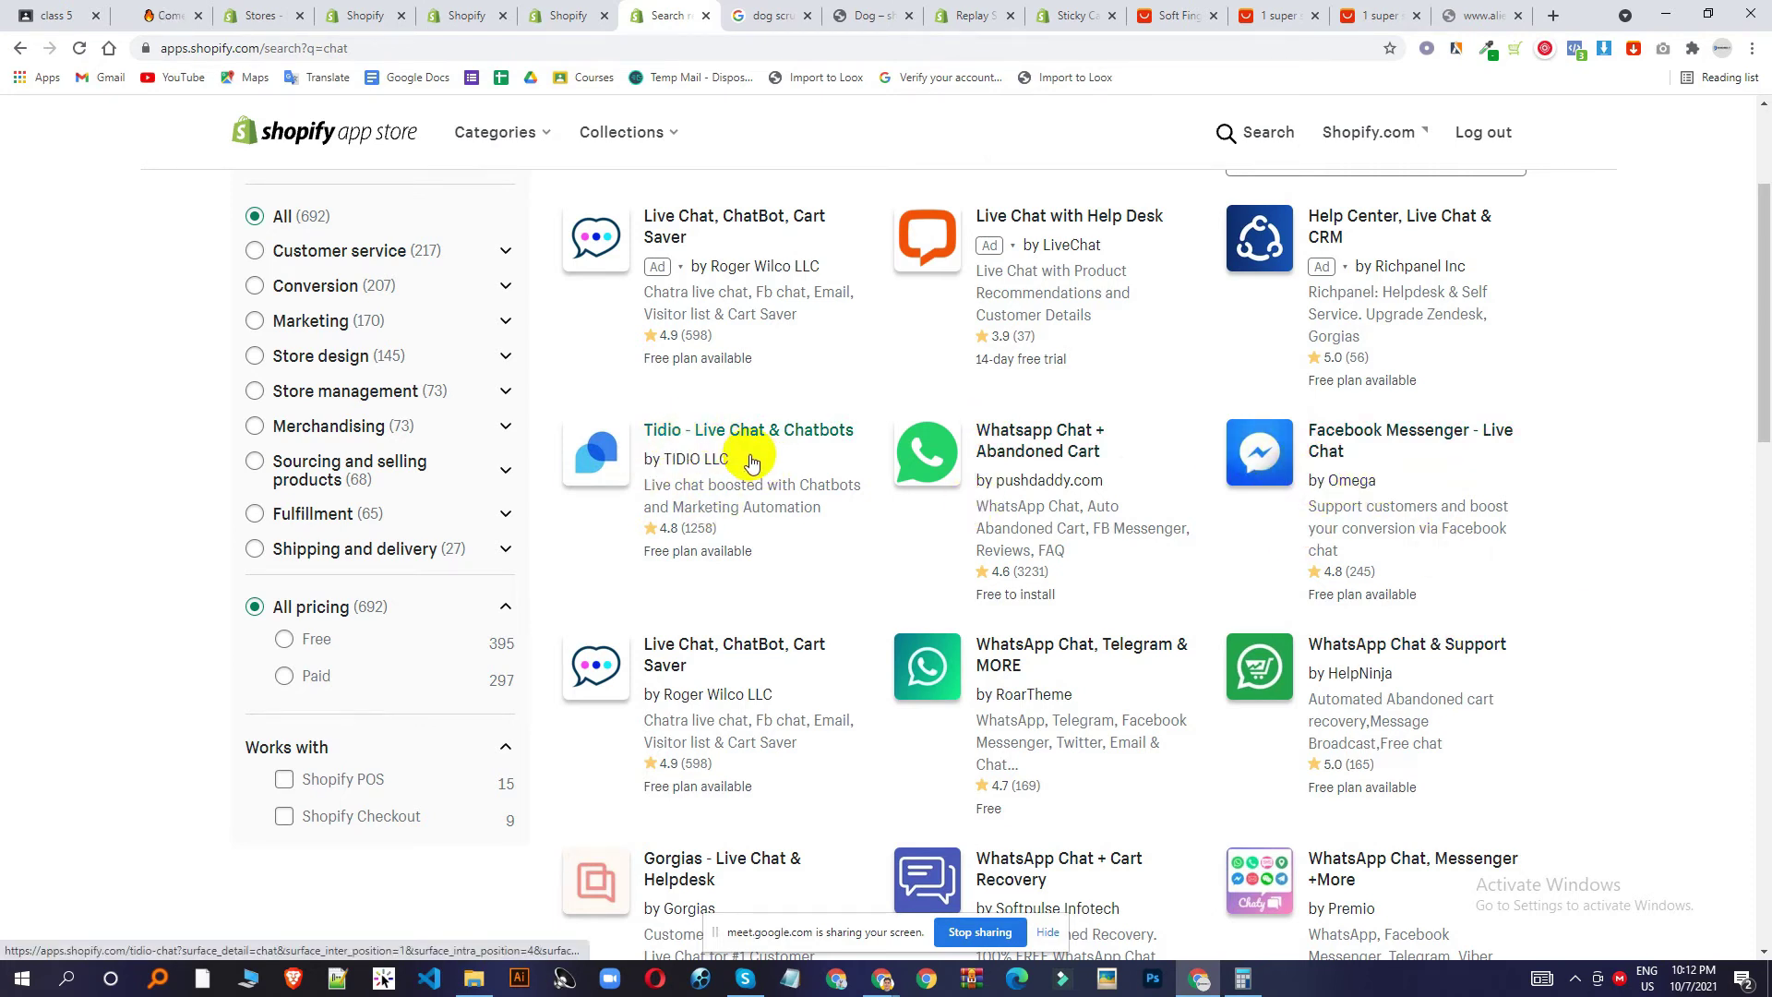
click(681, 439)
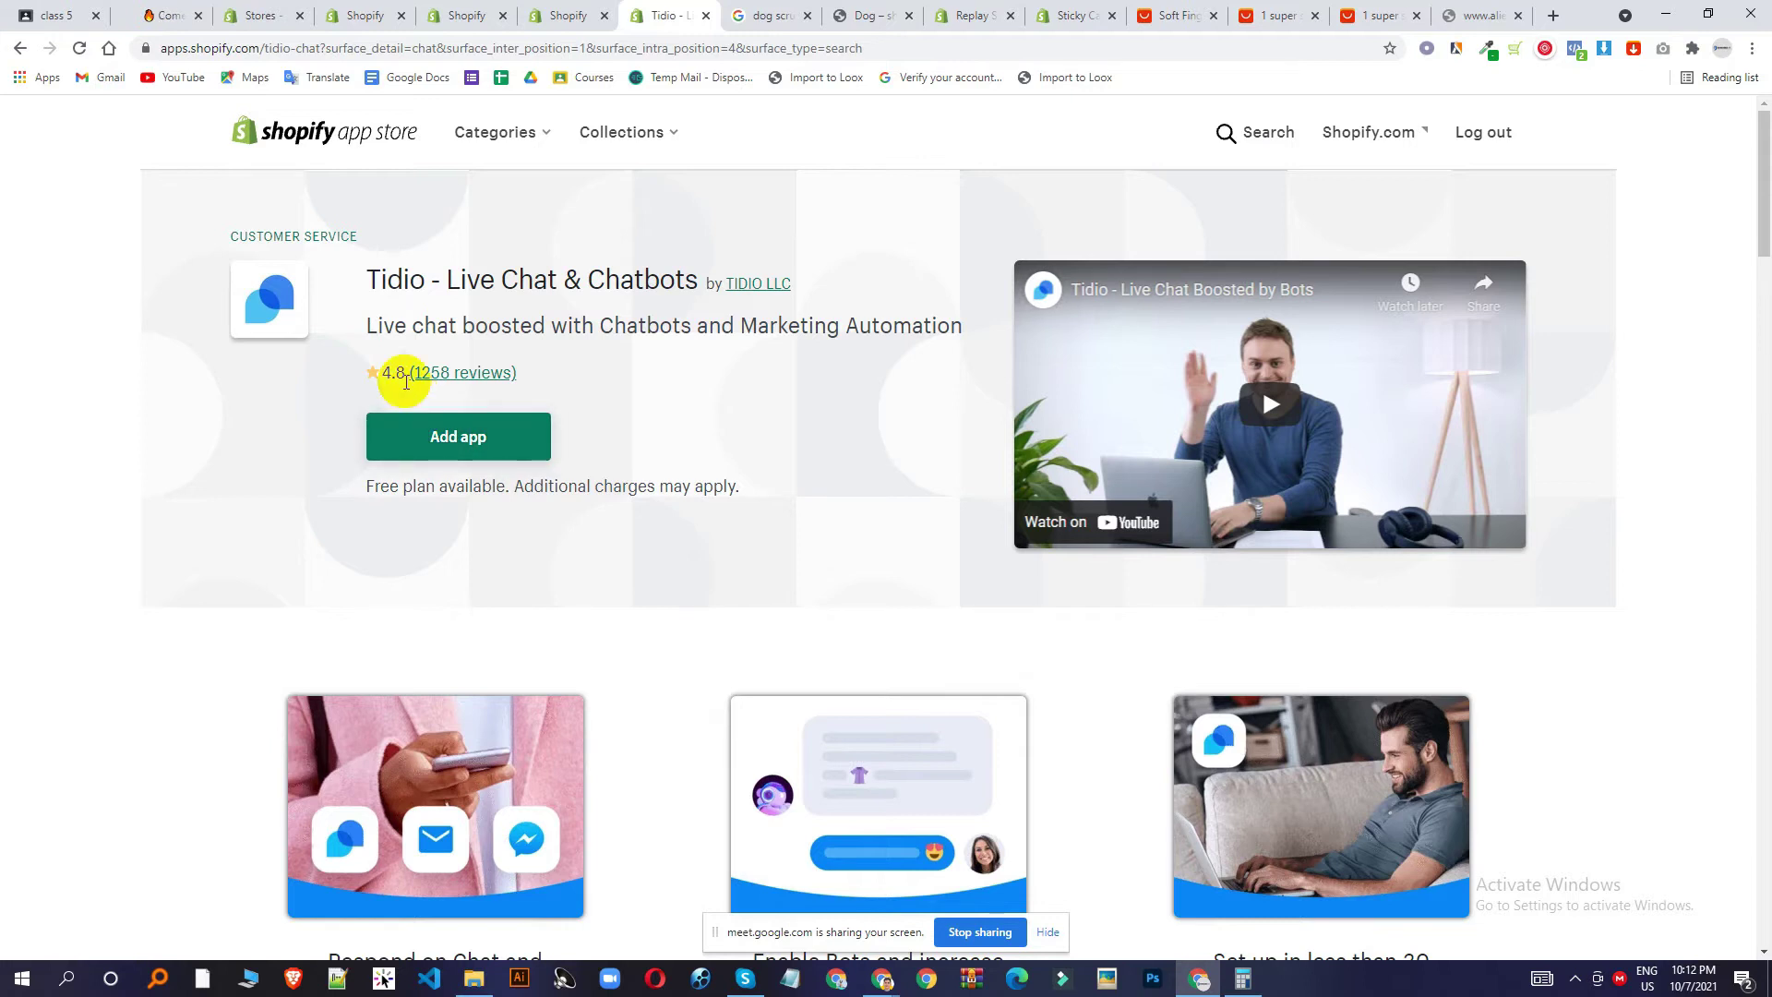
click(469, 444)
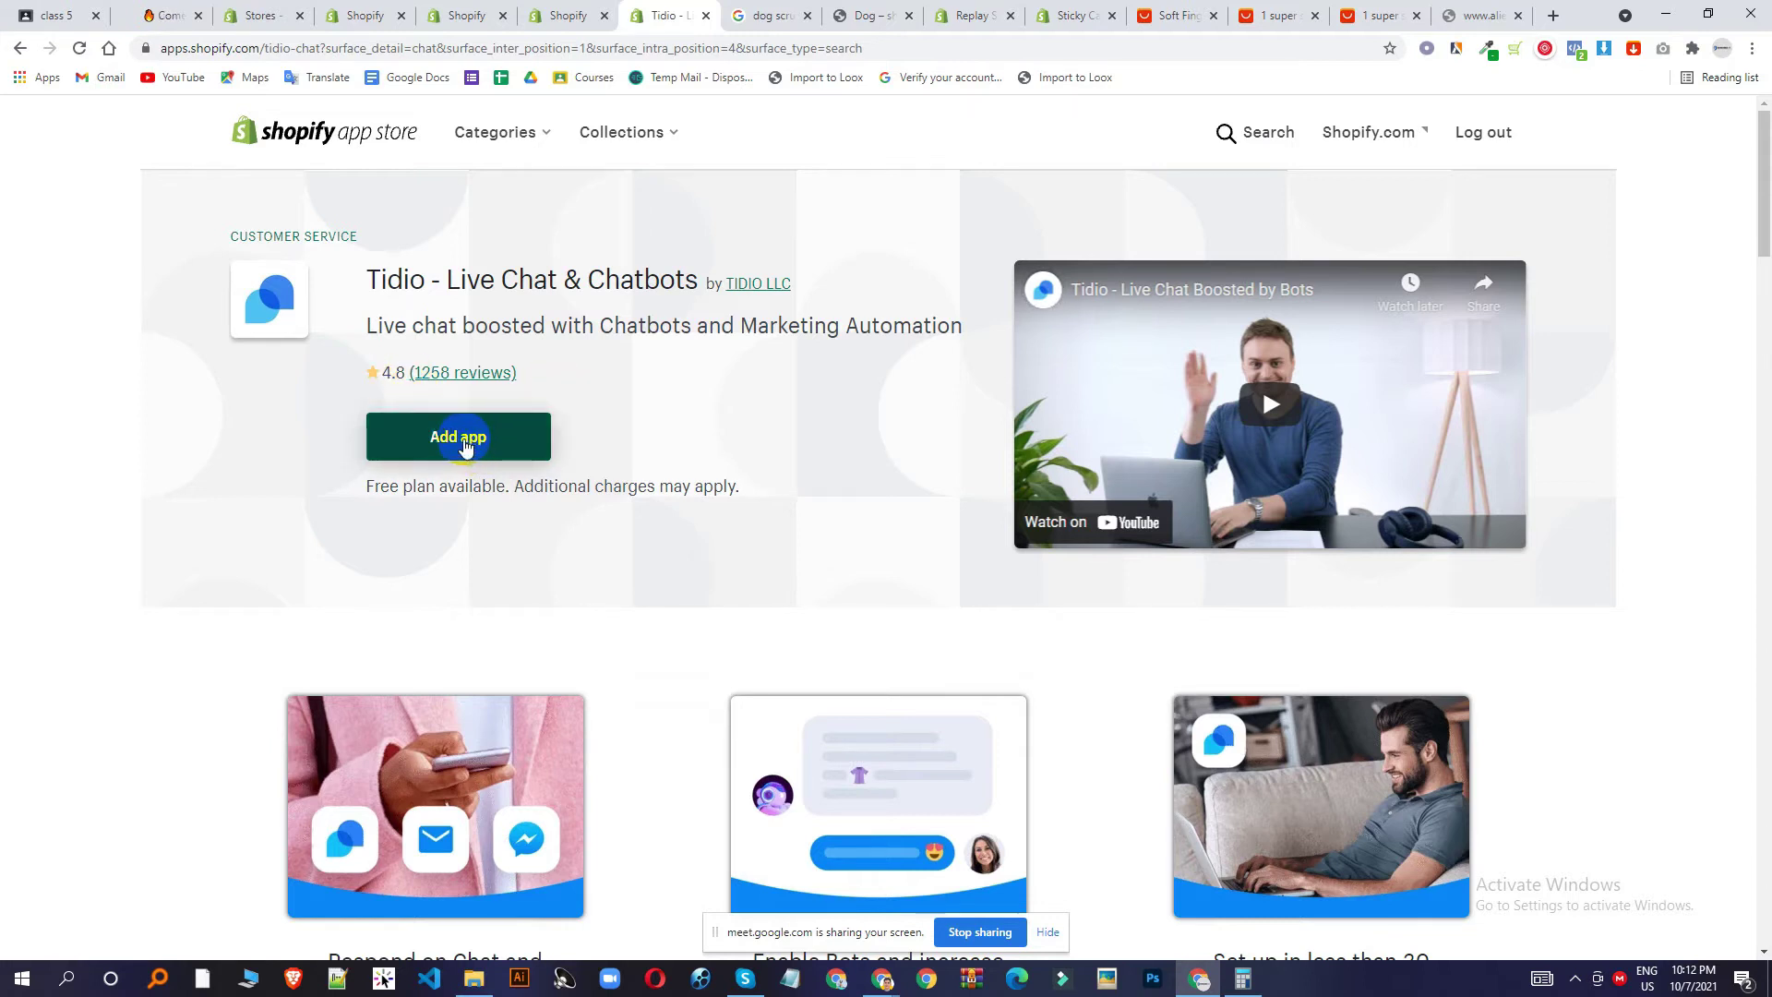
click(446, 444)
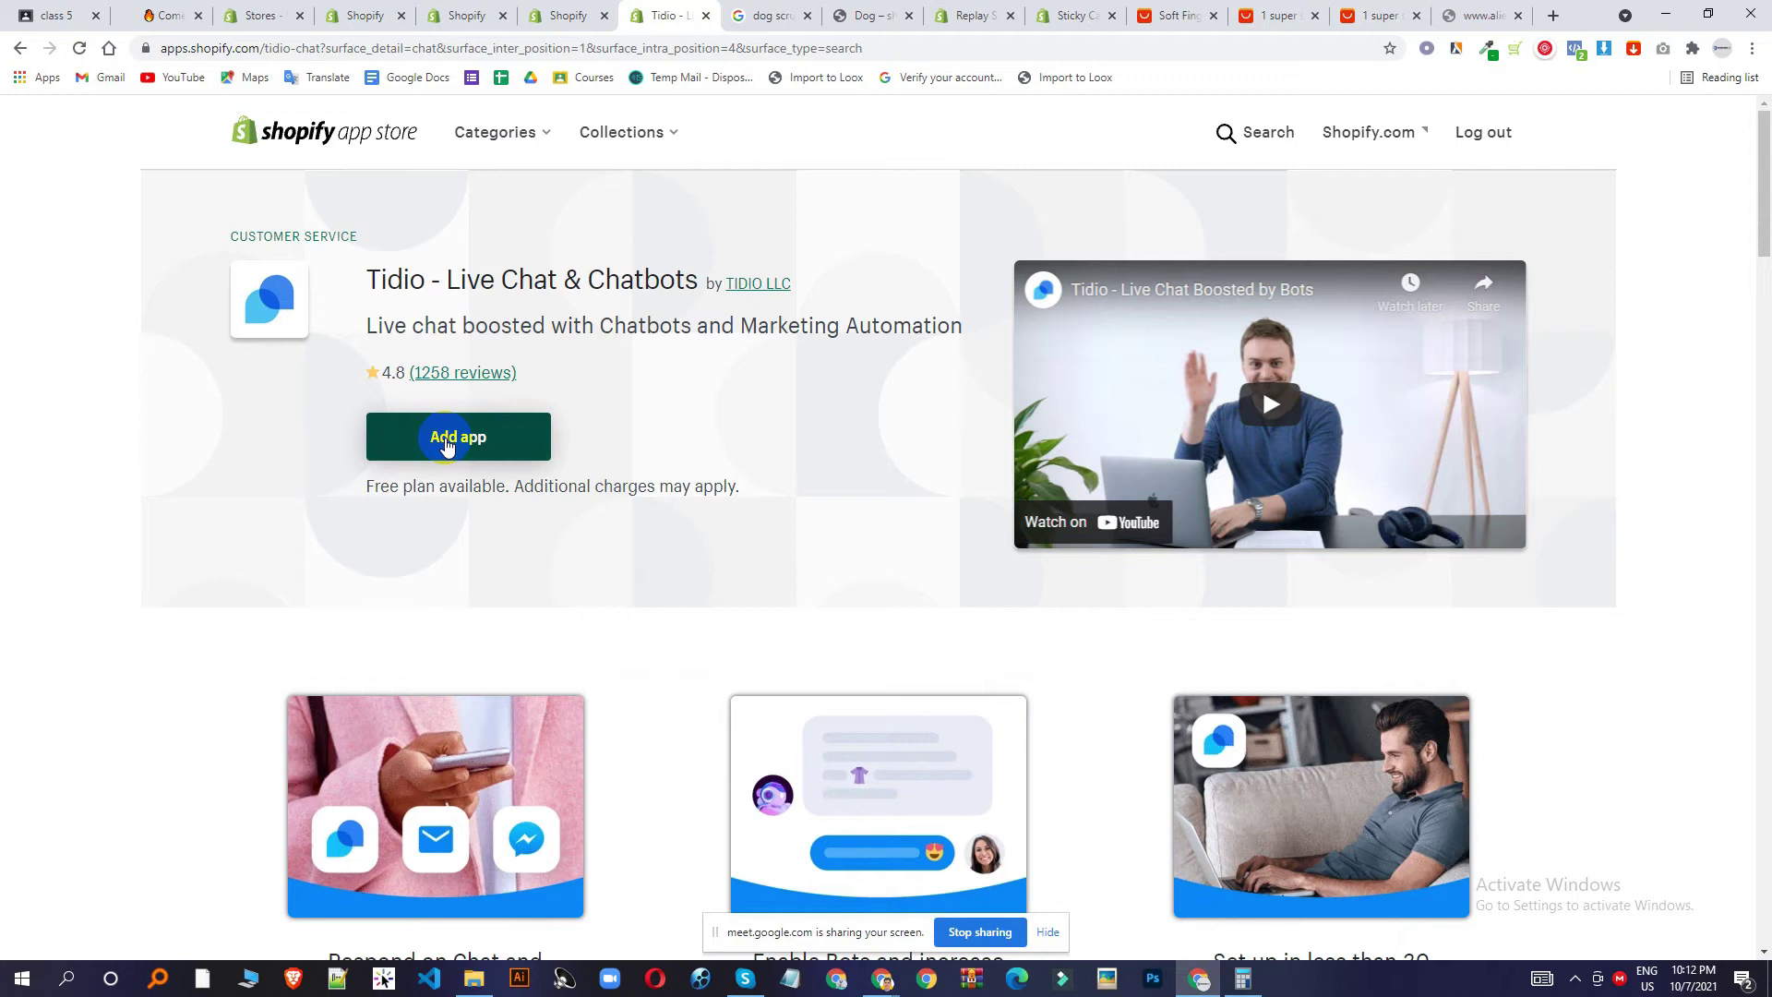
click(447, 444)
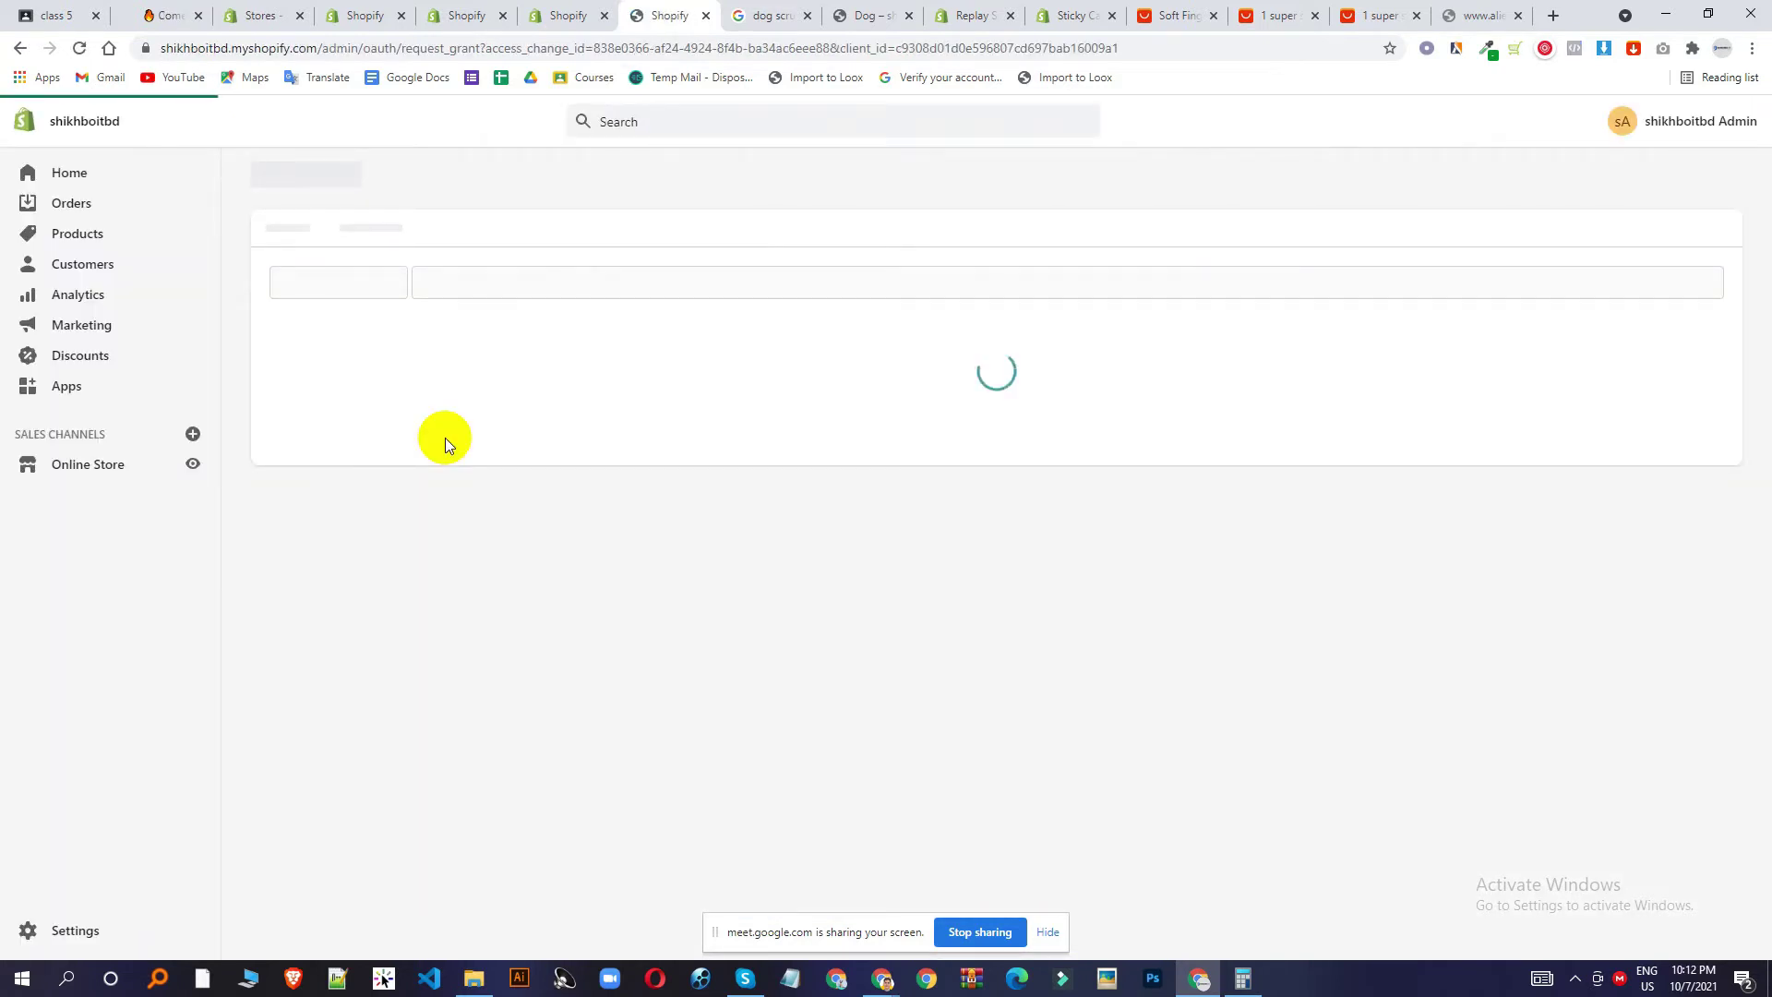
click(1270, 811)
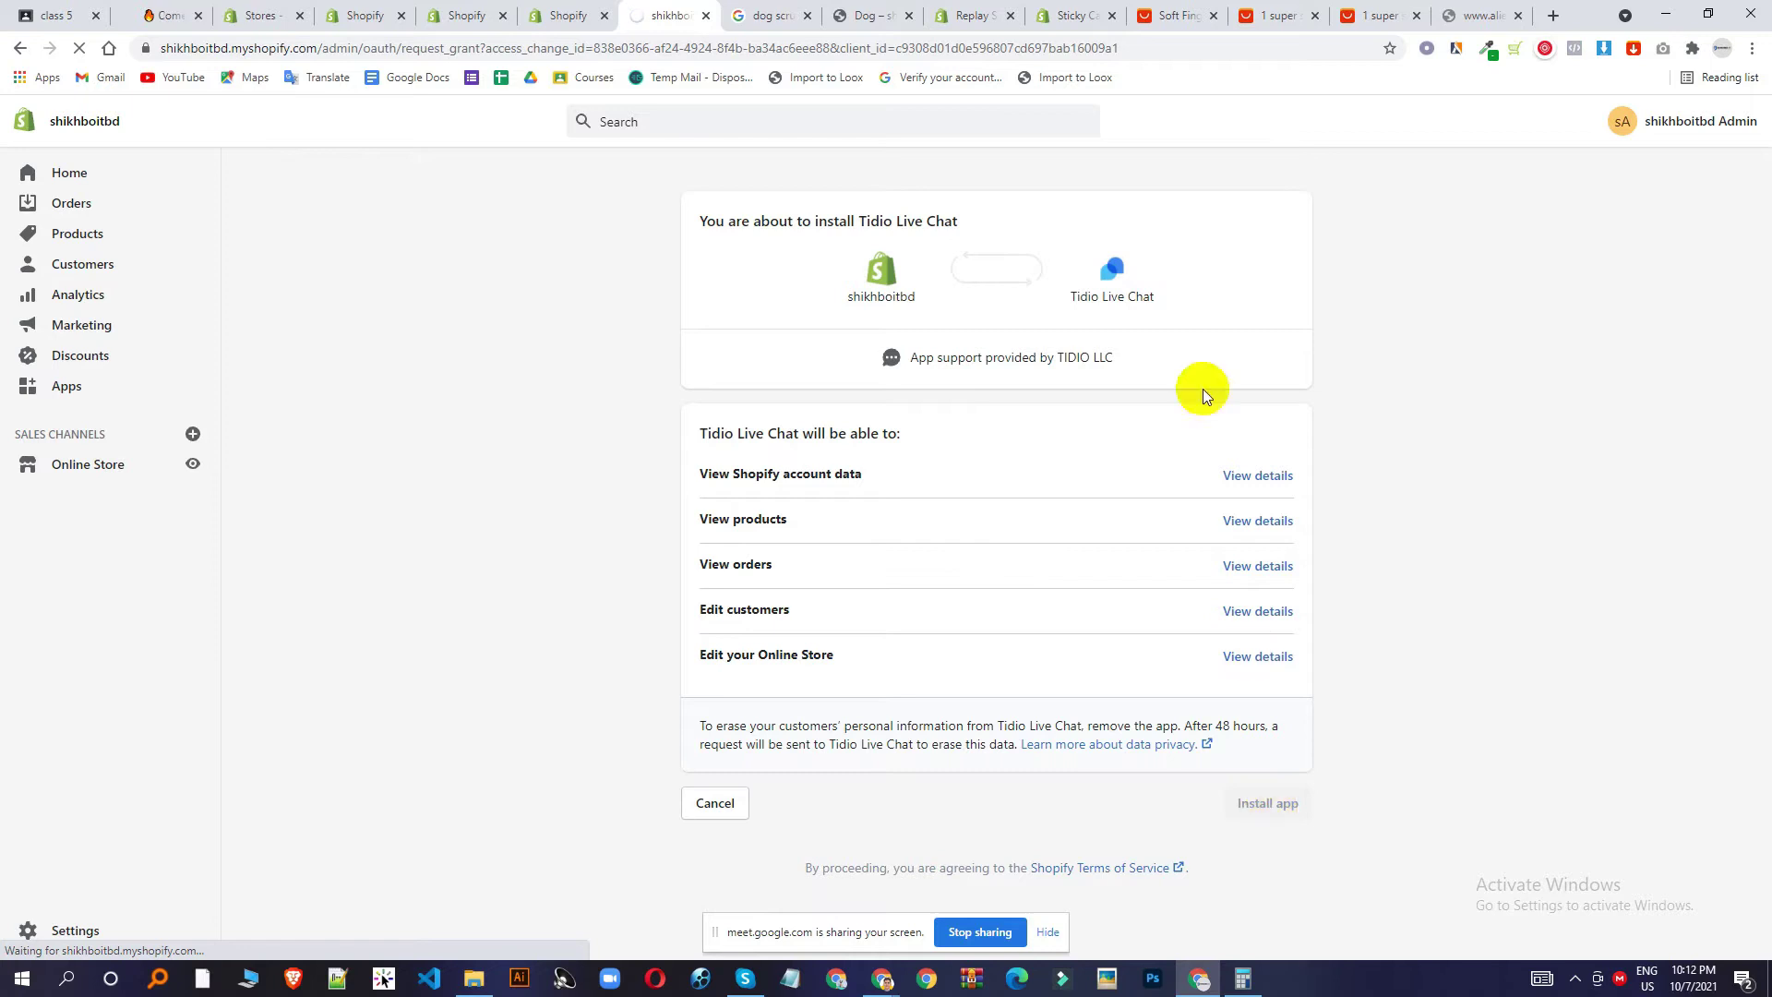
click(1179, 15)
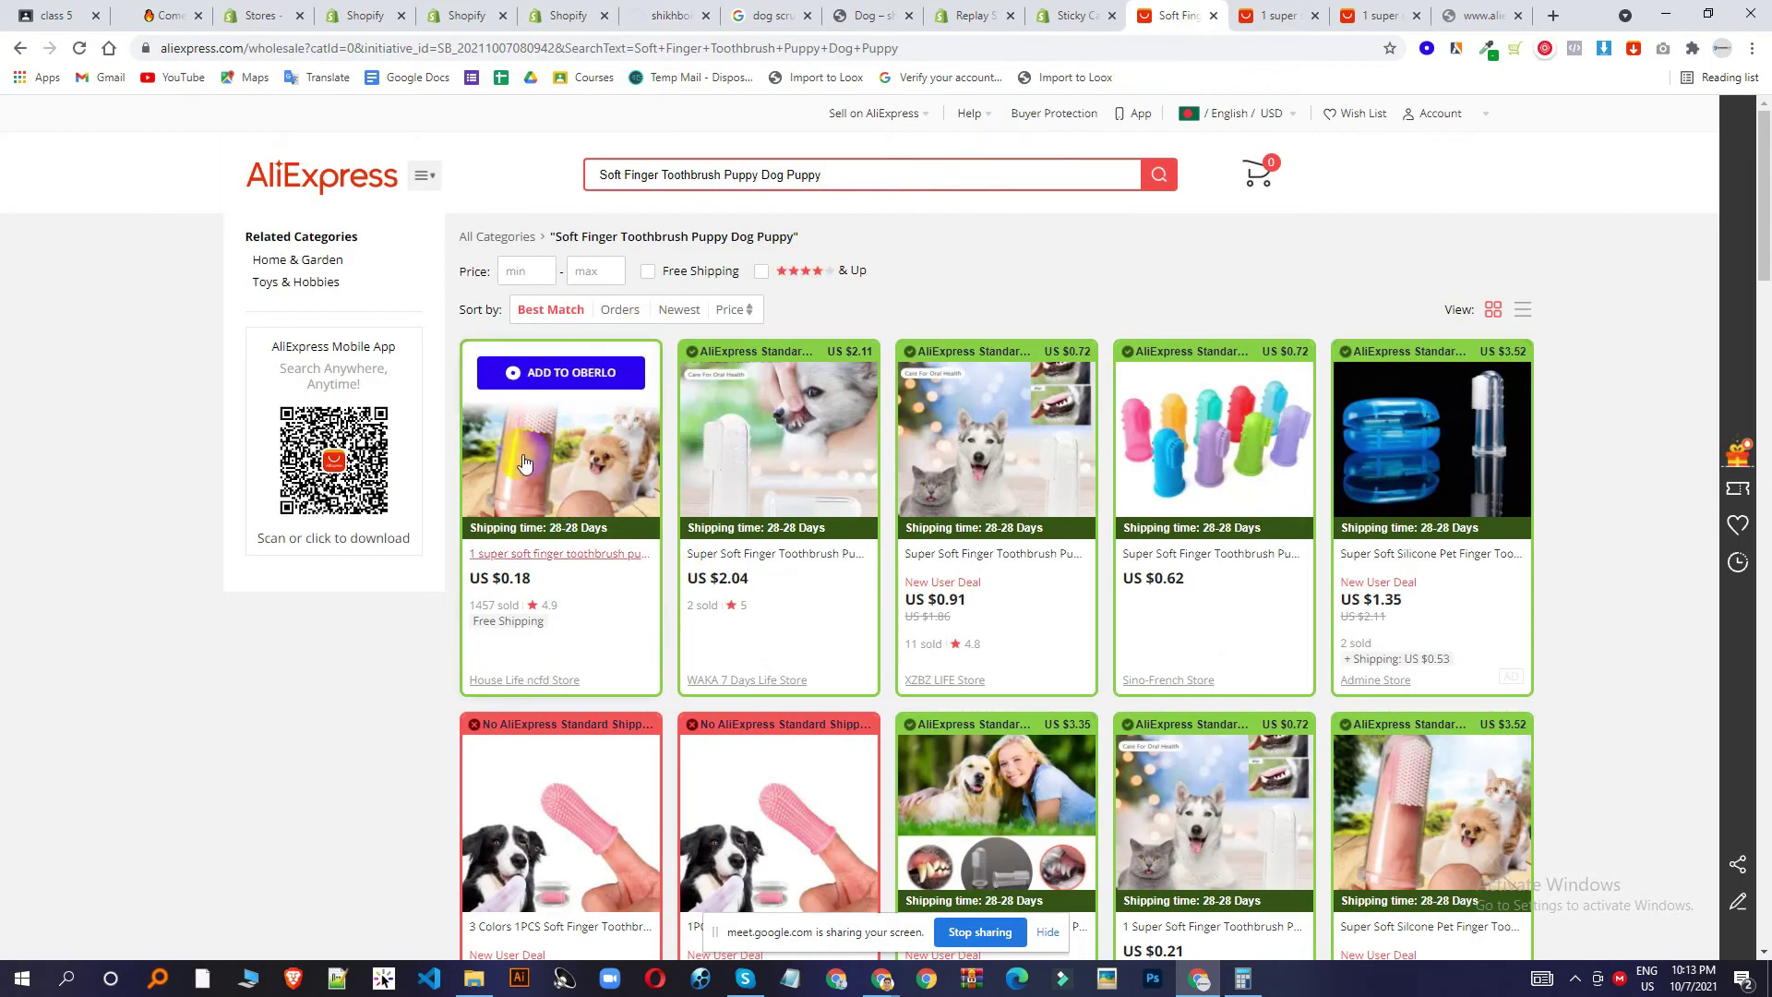
click(651, 15)
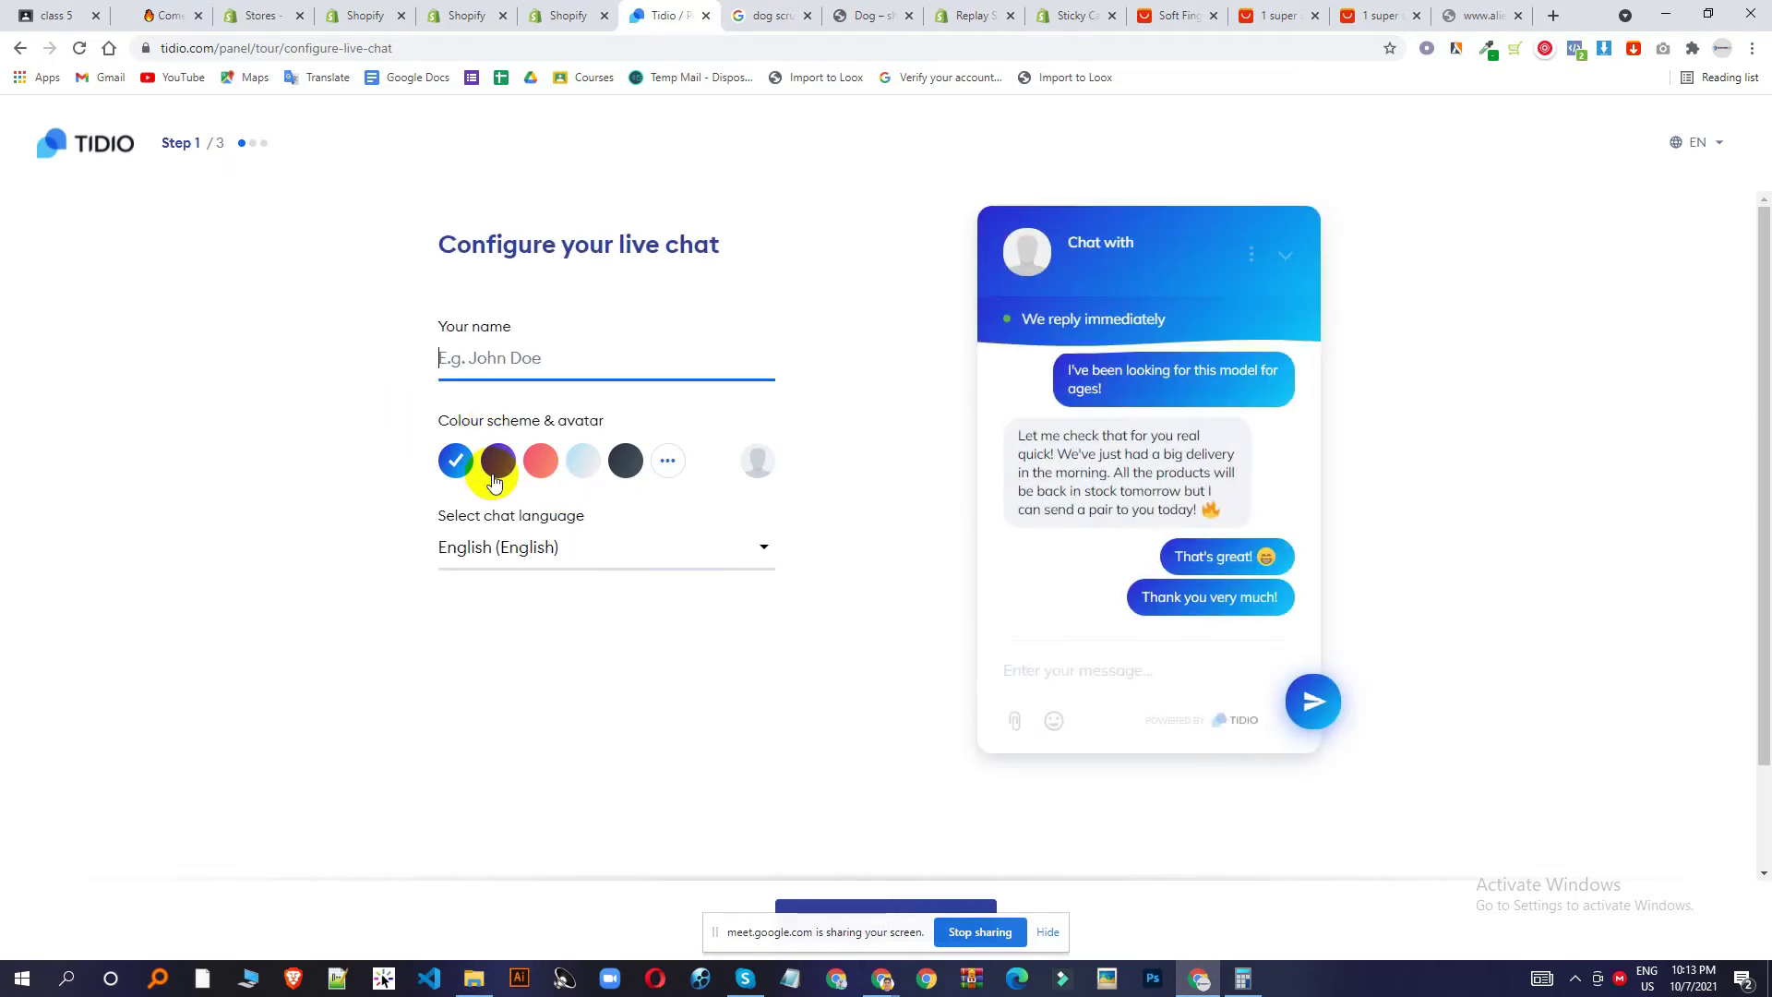
click(548, 368)
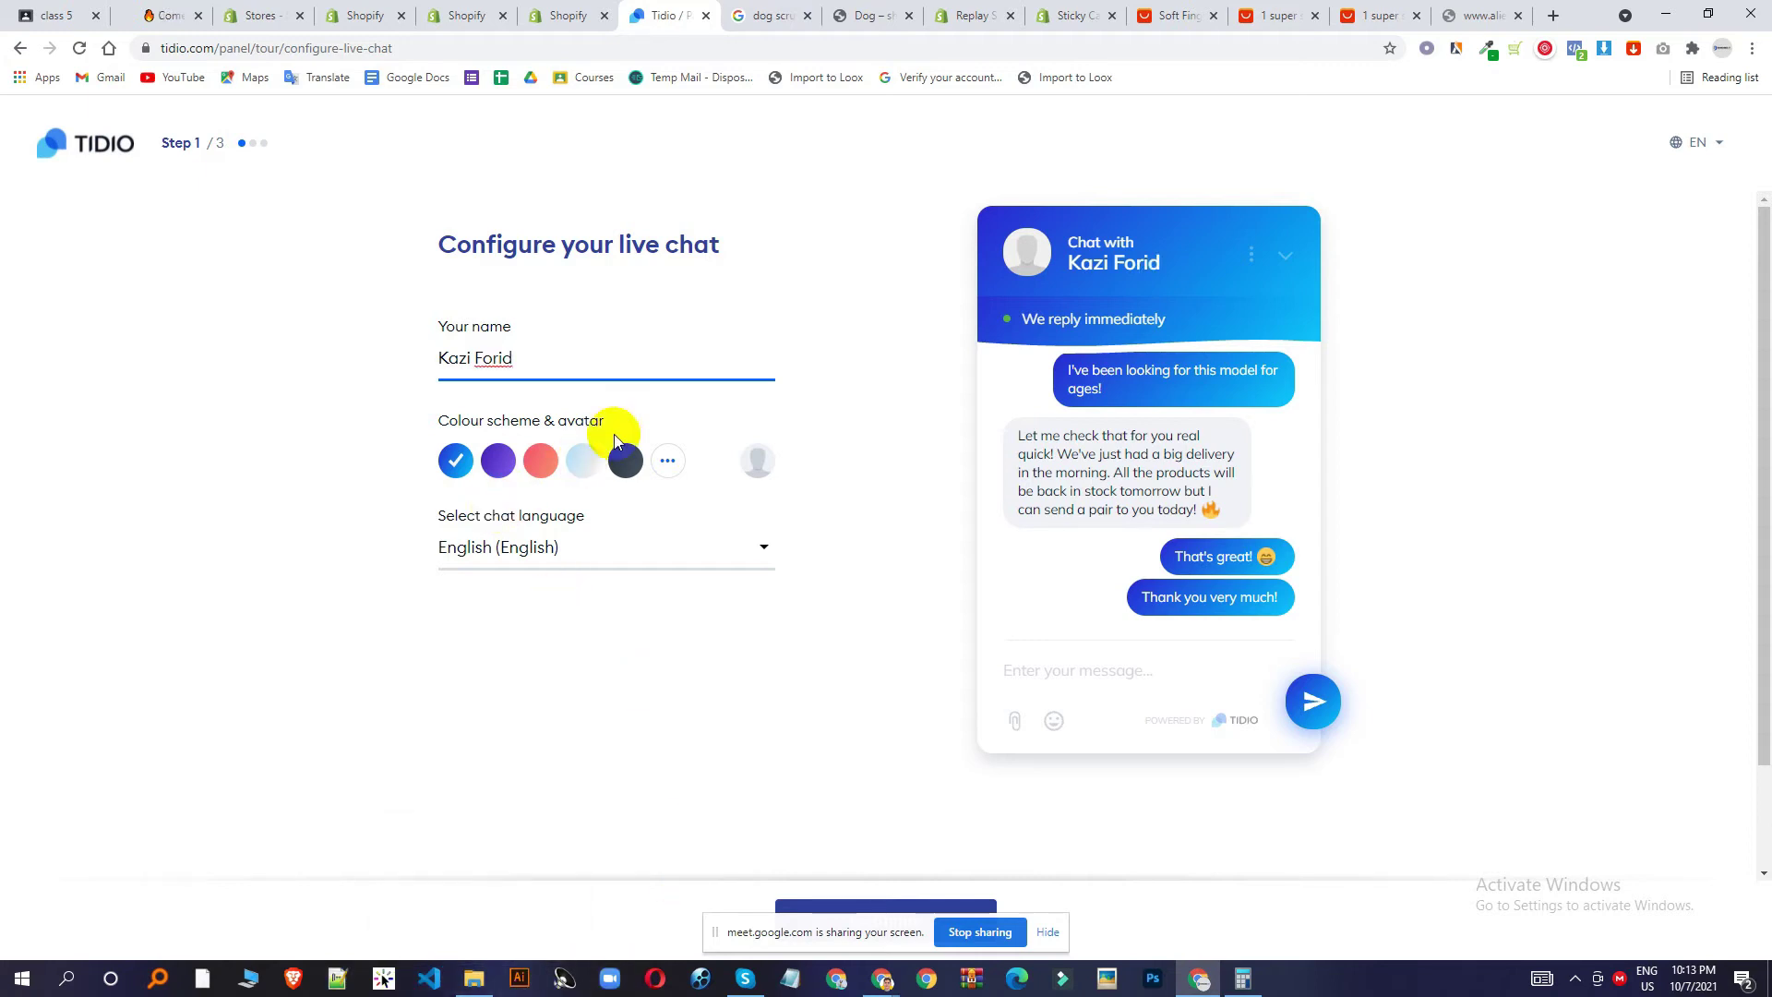
click(752, 464)
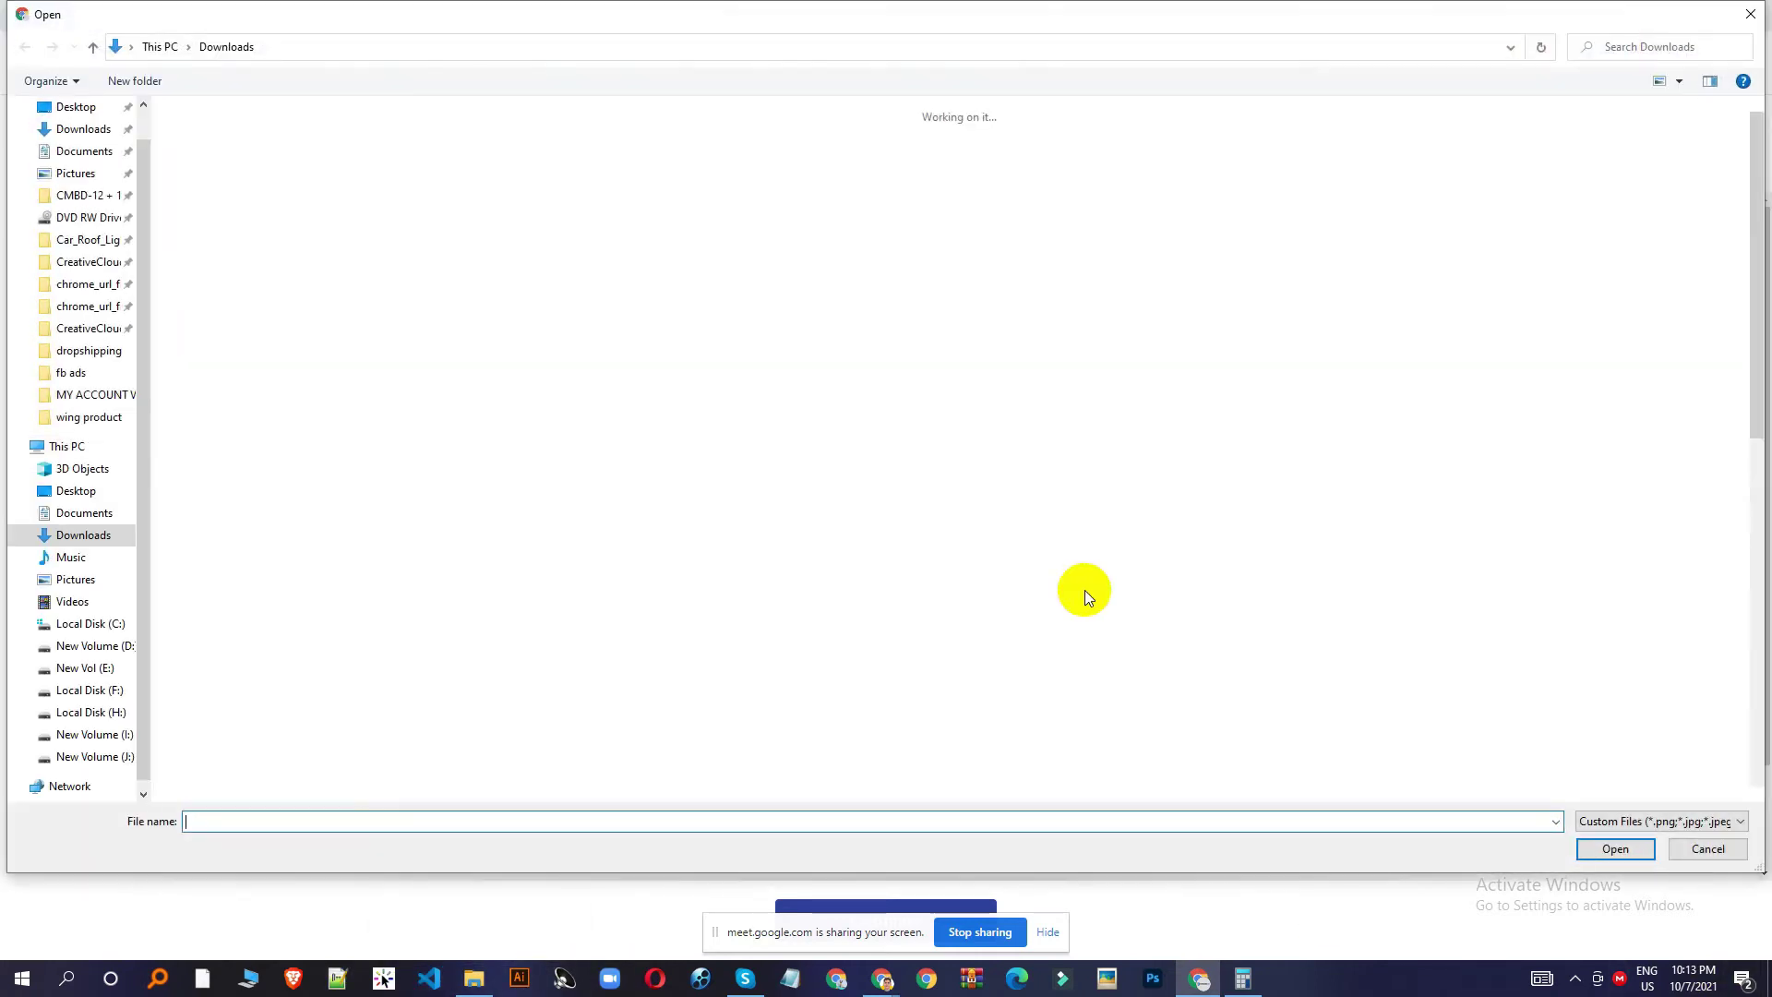
click(51, 129)
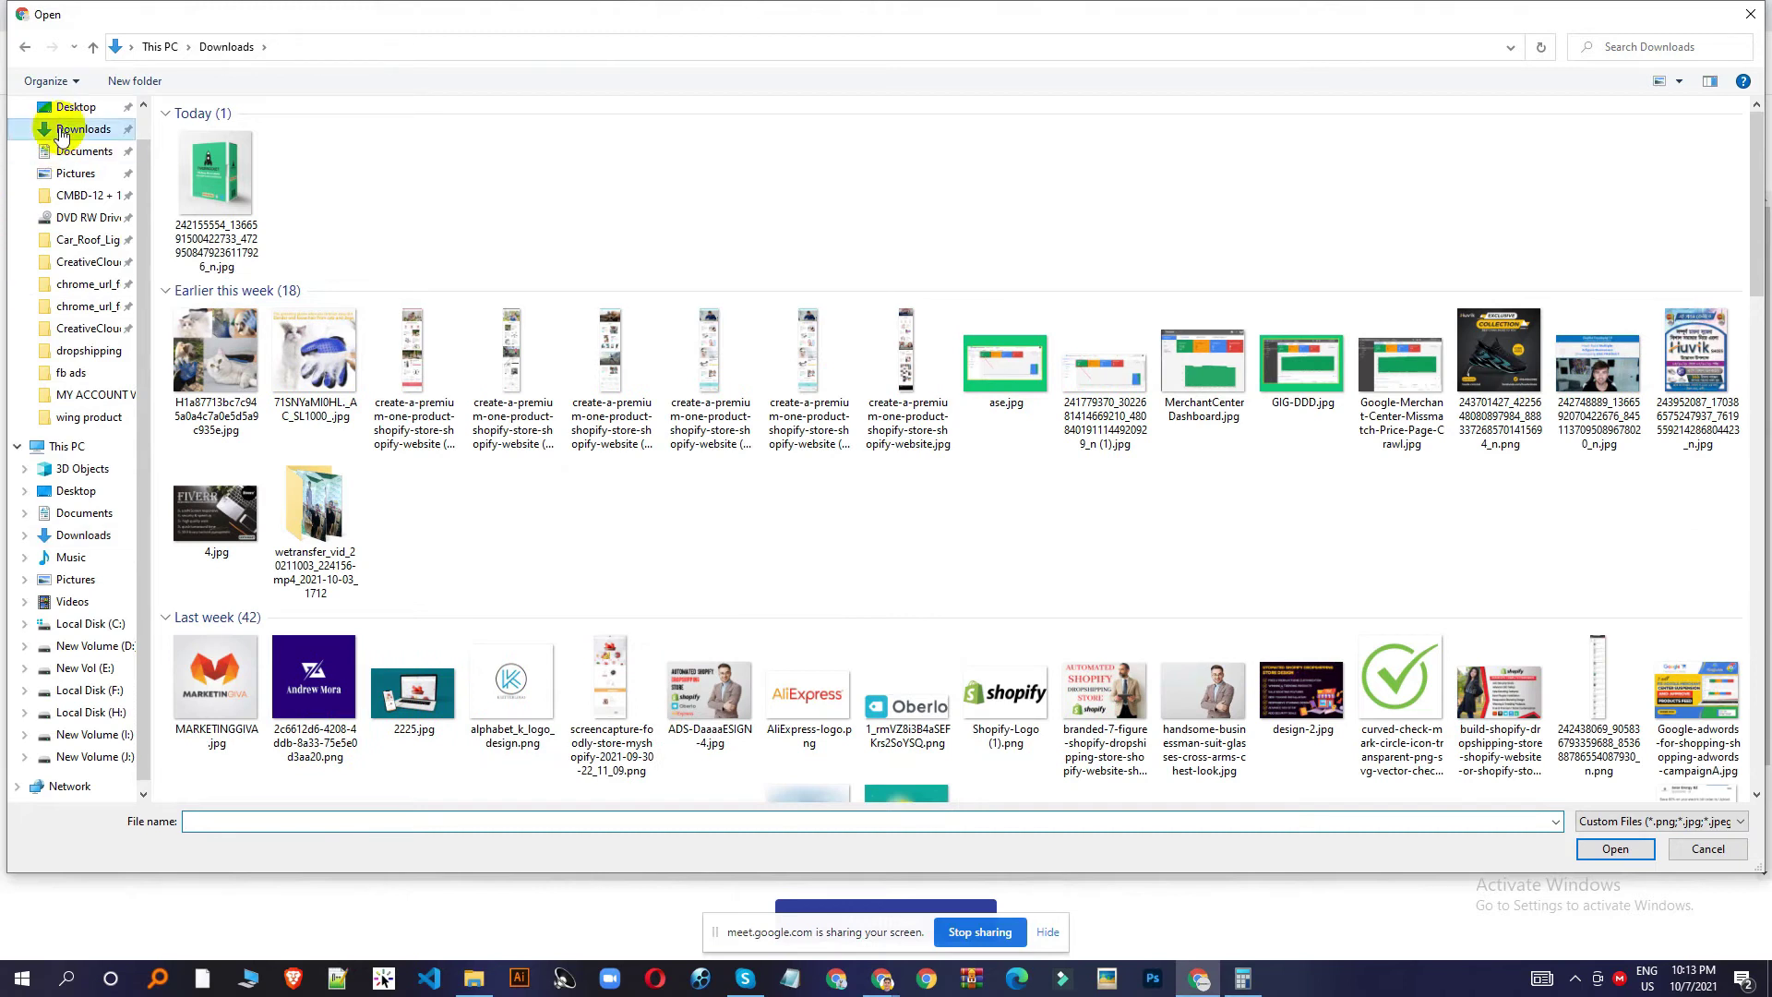
scroll(1680, 397, down, 5)
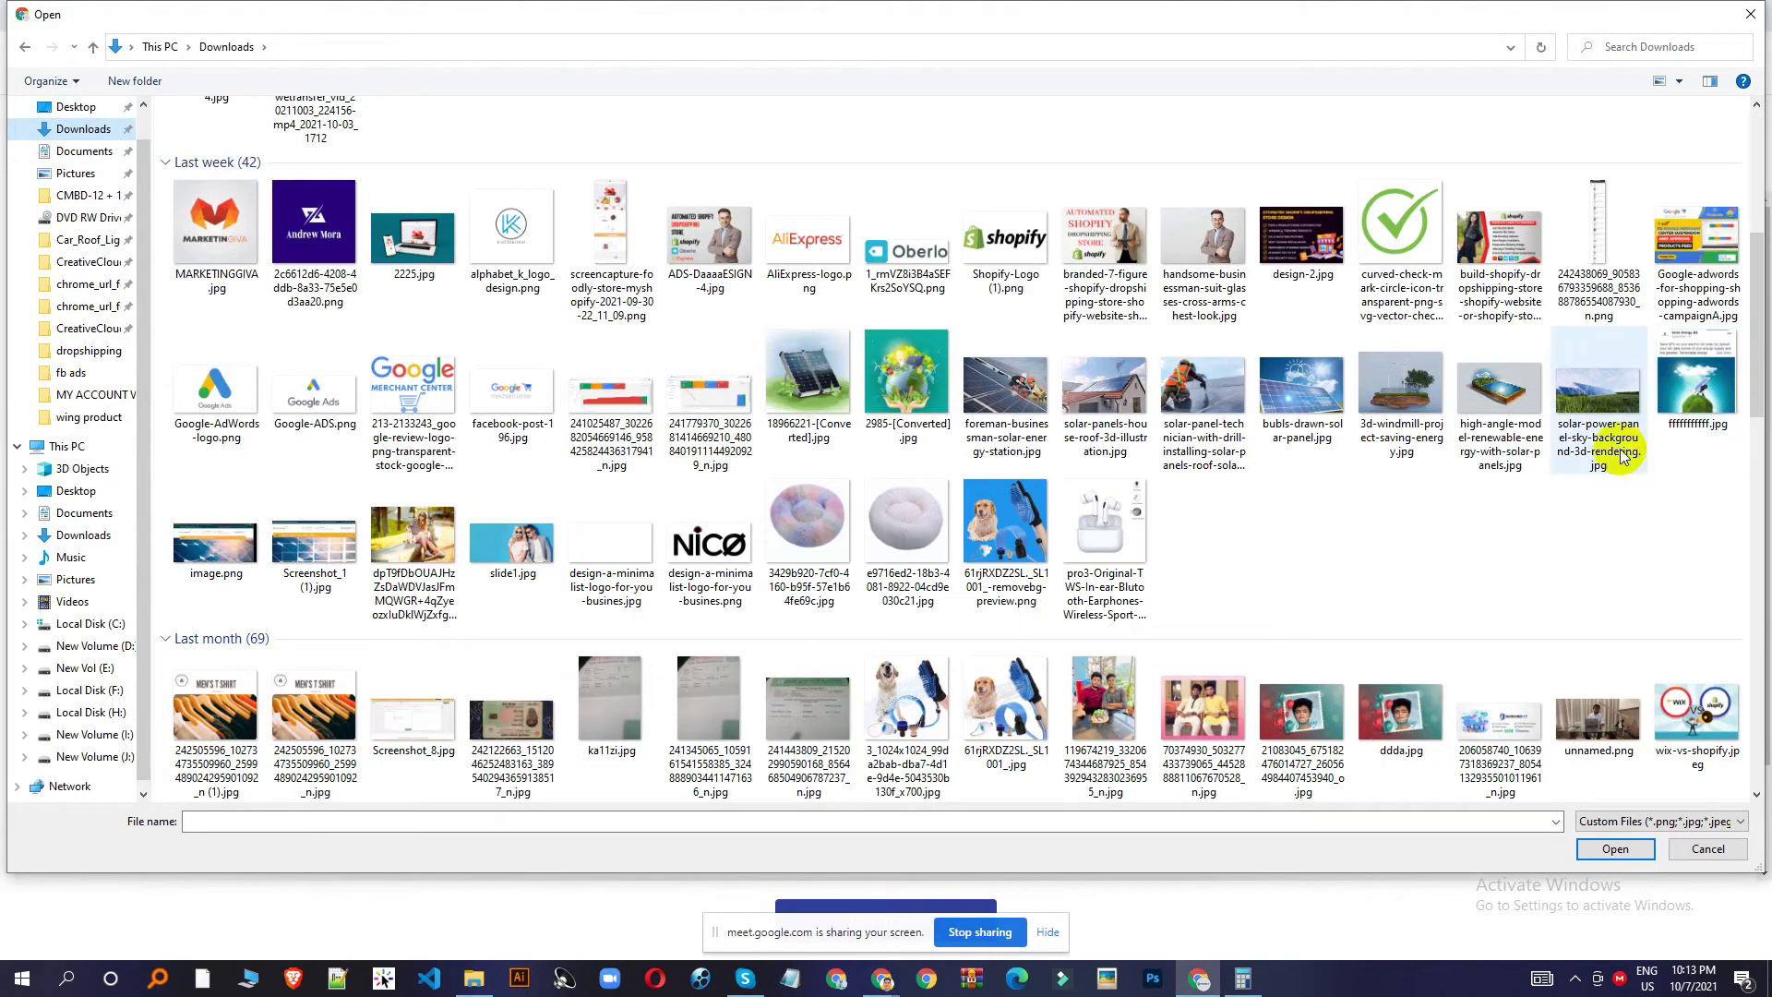
scroll(1625, 415, down, 10)
scroll(1246, 498, up, 4)
click(685, 355)
double_click(685, 355)
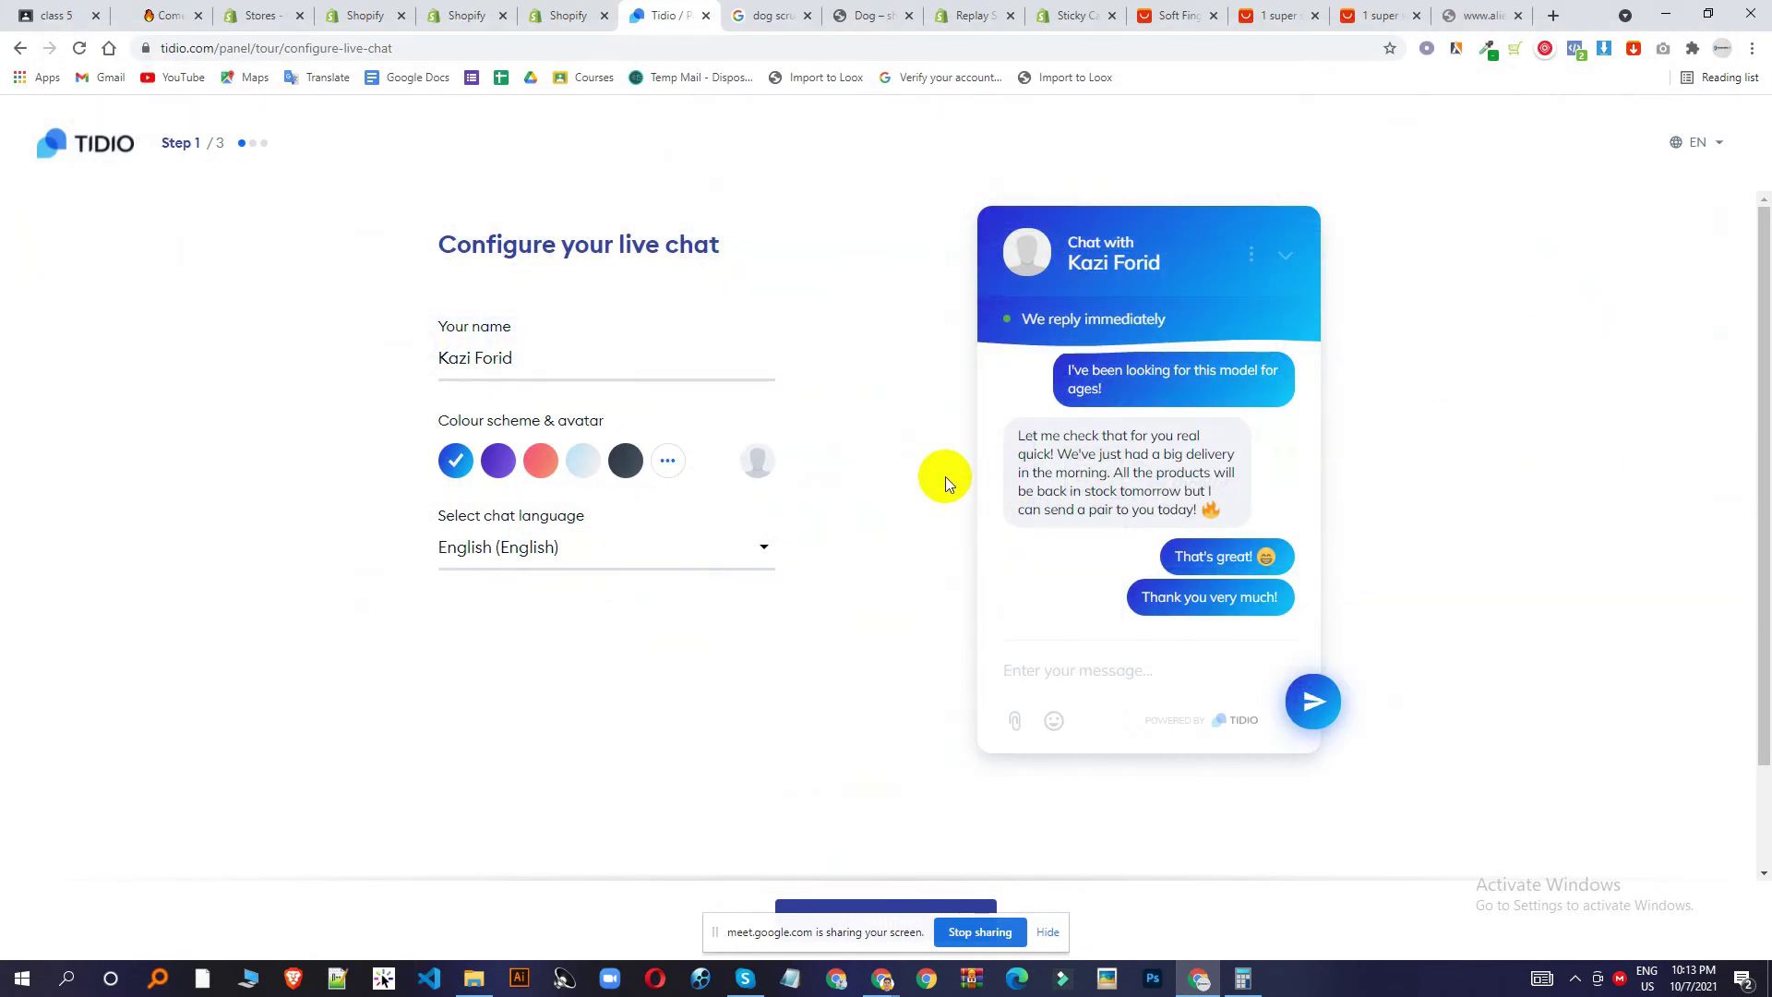
scroll(1076, 738, down, 1)
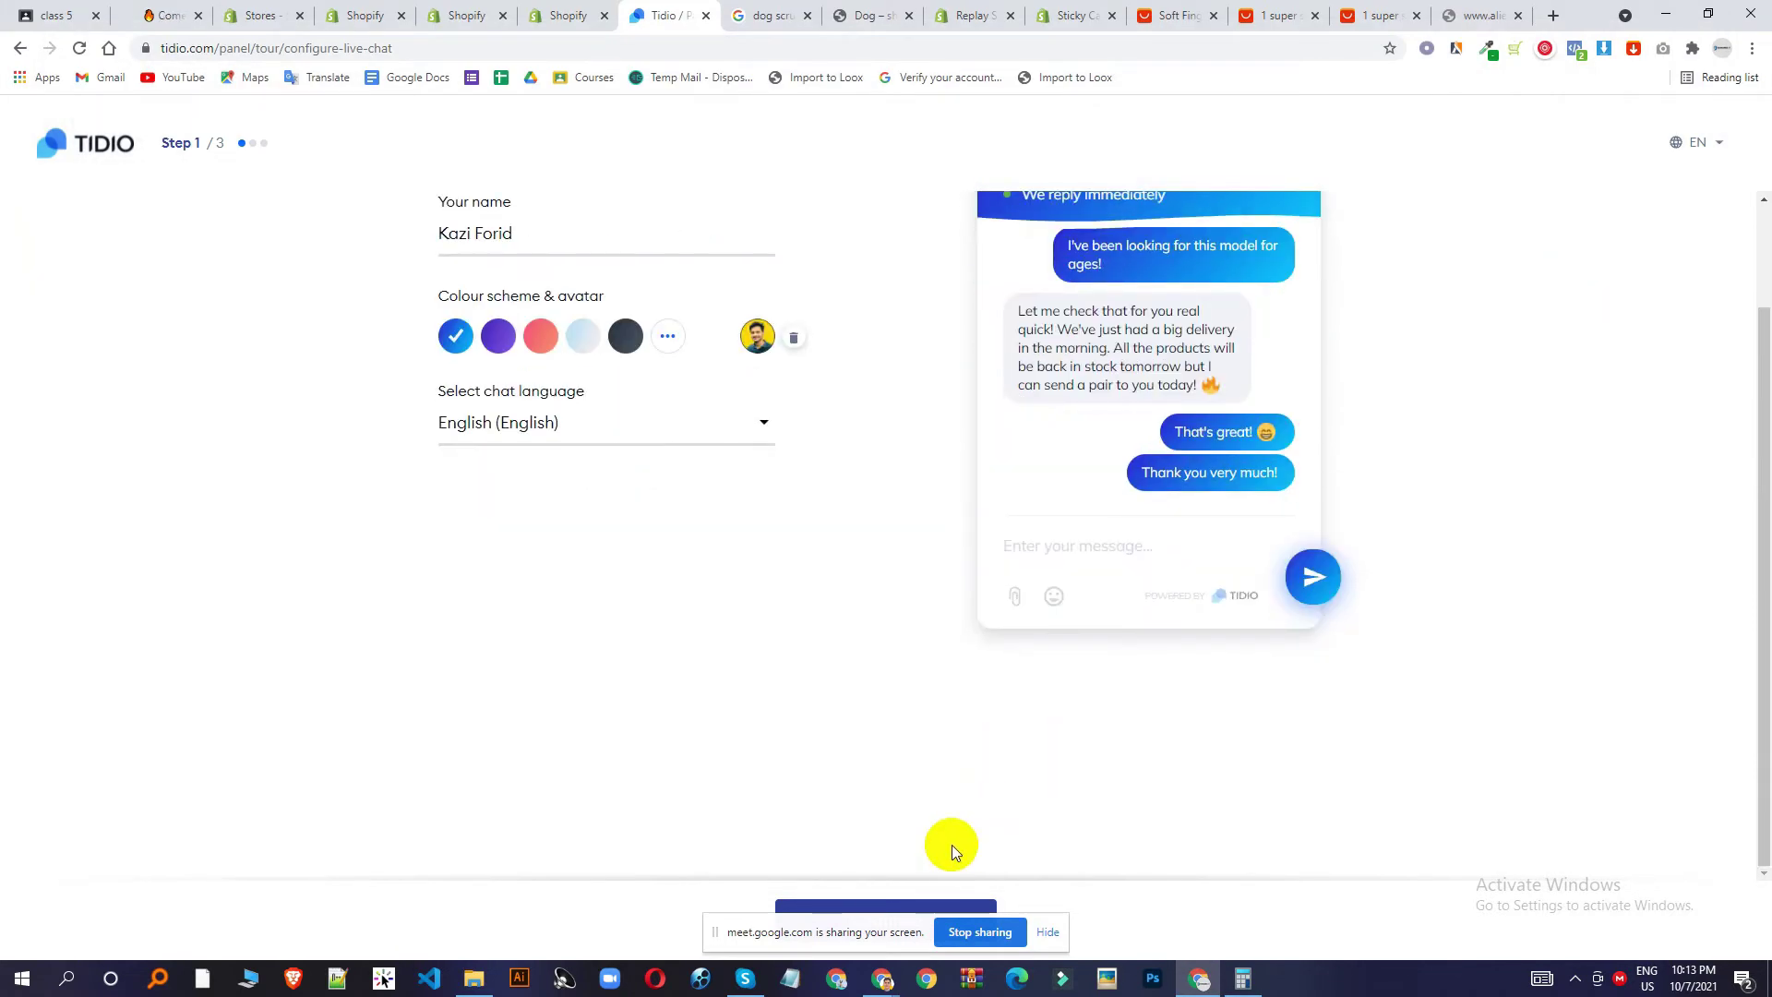
drag(812, 932, 1446, 812)
click(890, 920)
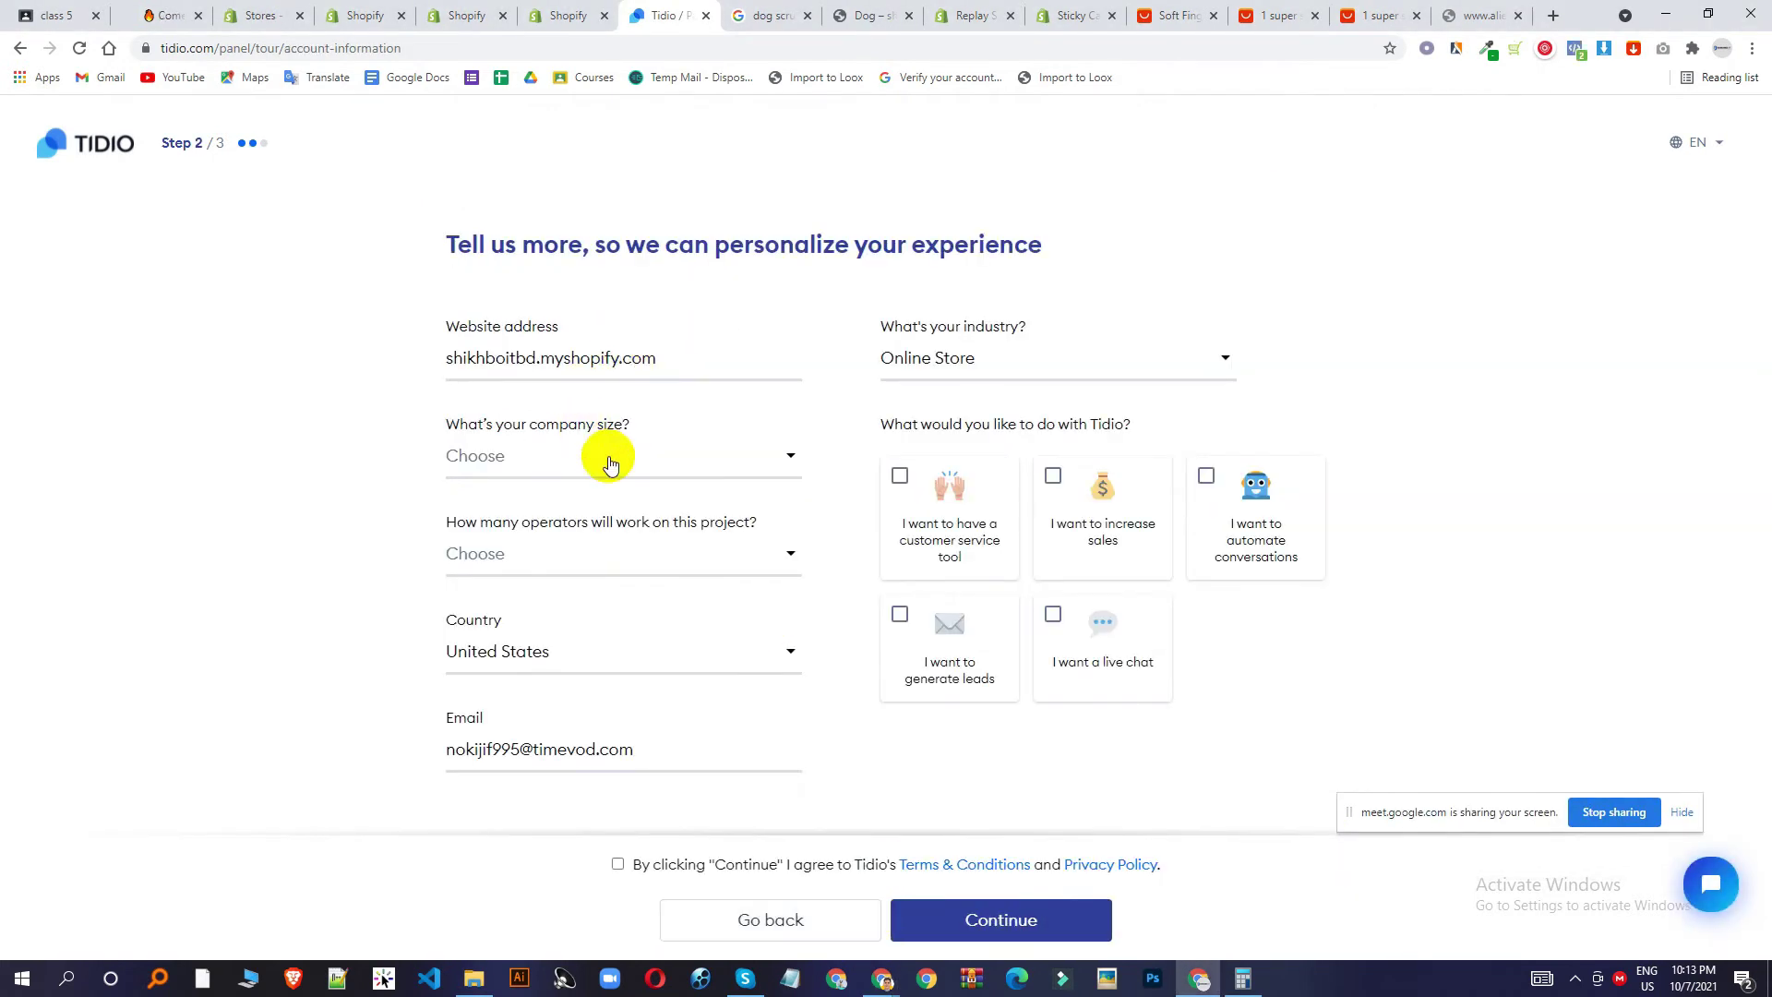
Set the company size to 2-3 and the number of operators on the project to 3.
click(609, 461)
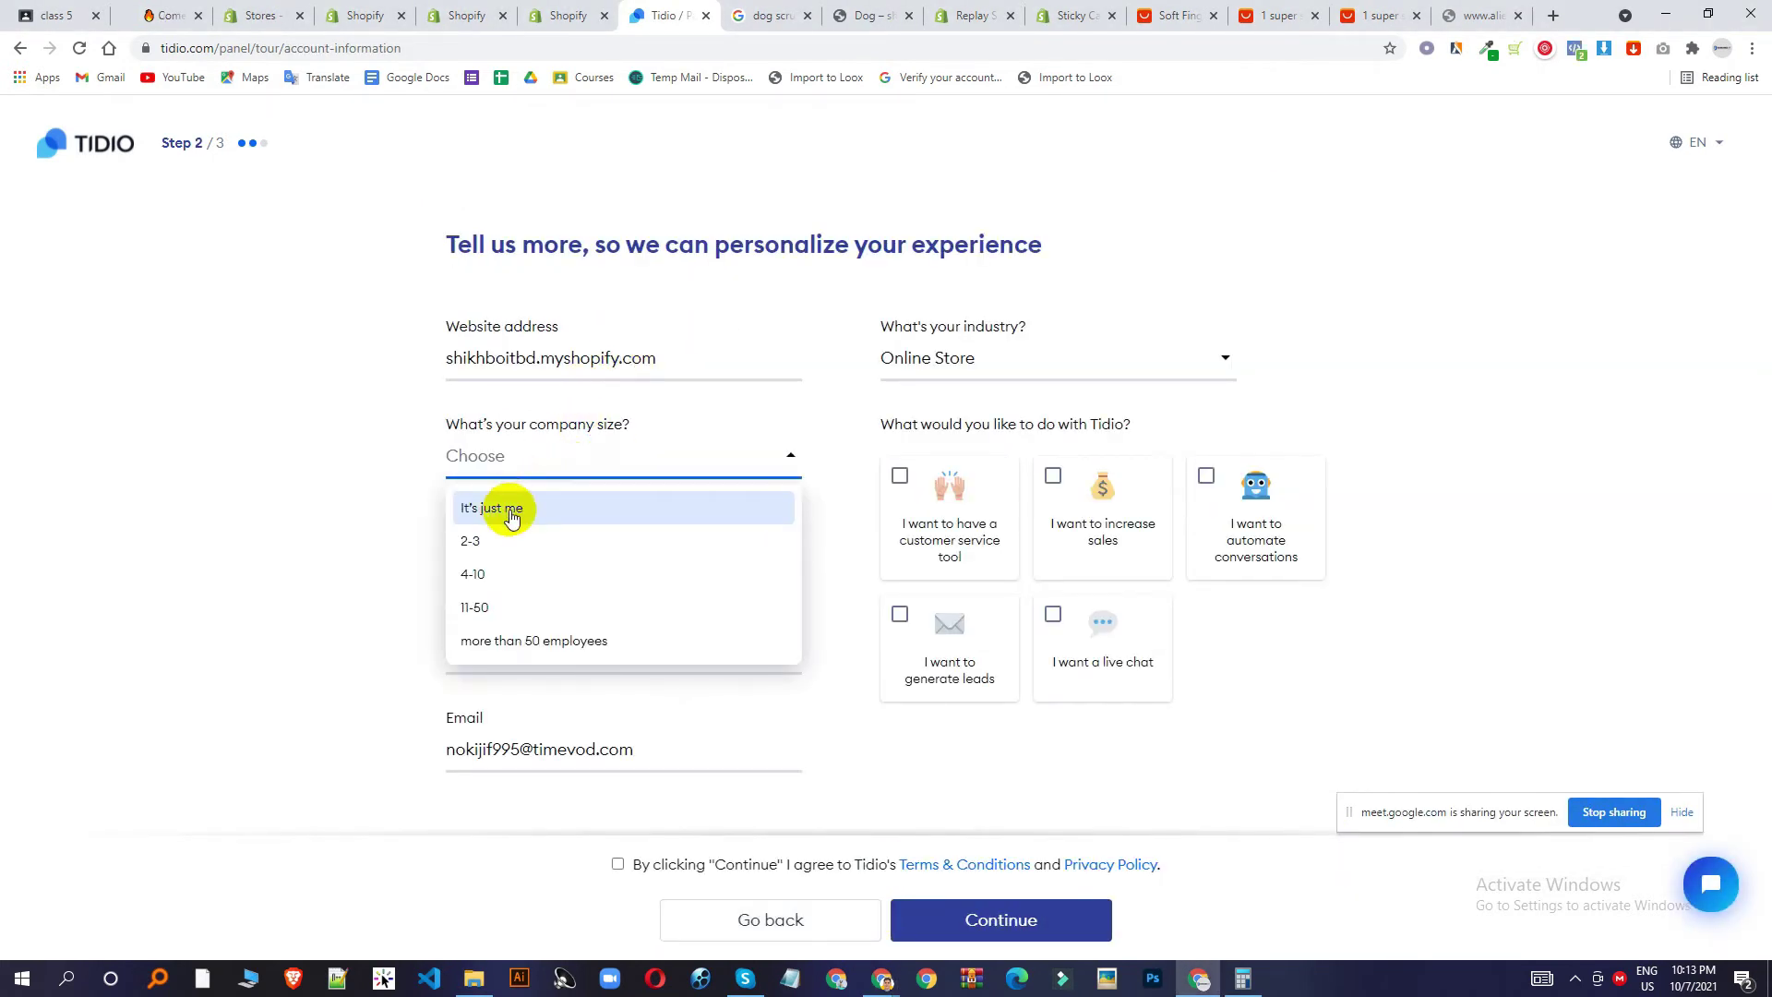
click(492, 545)
click(613, 553)
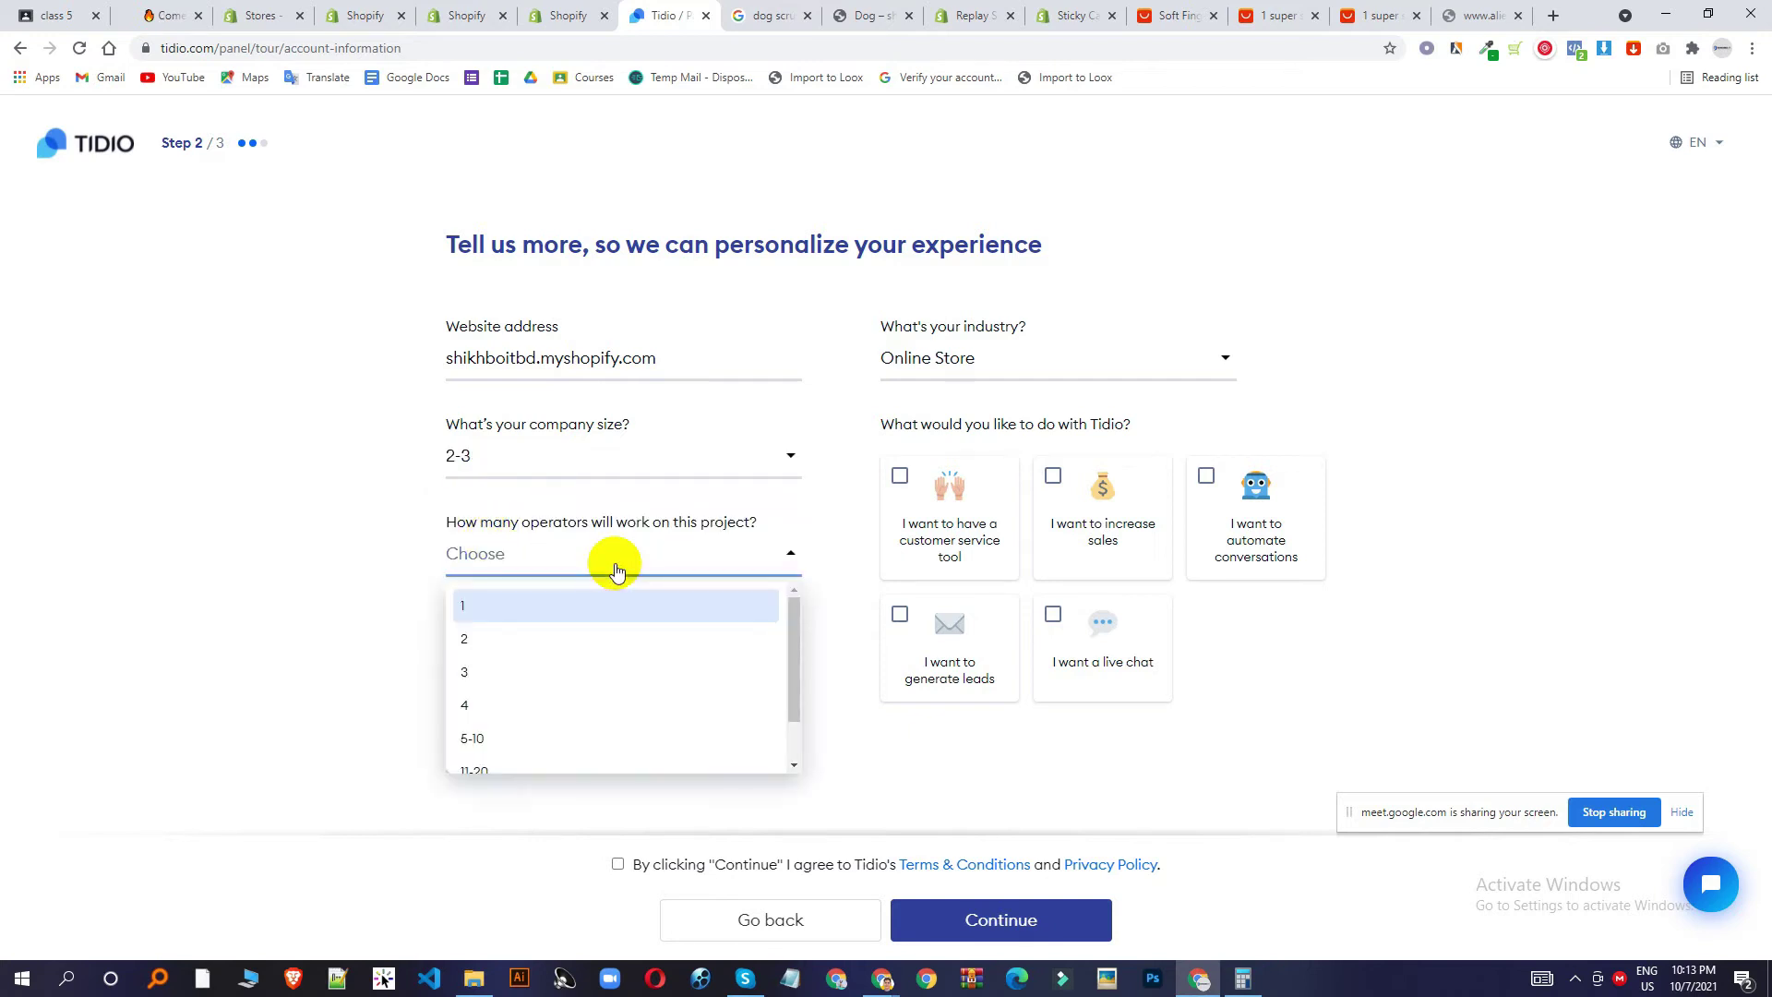
click(531, 666)
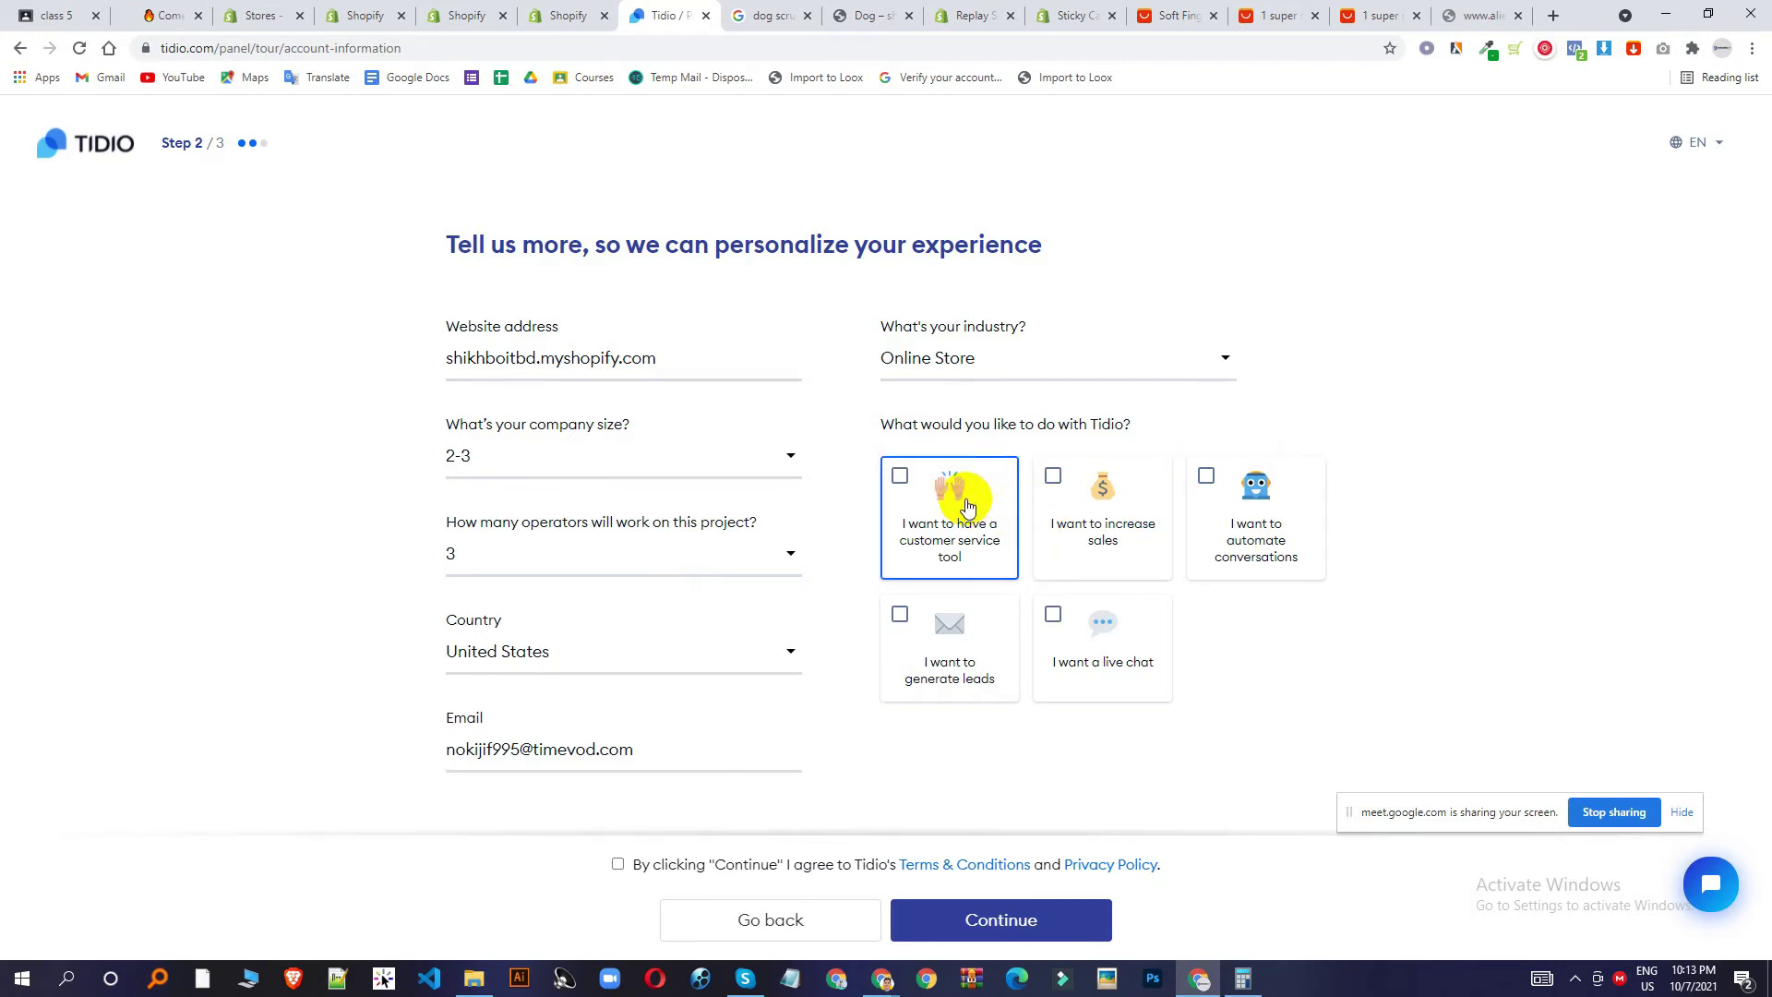
Accept Tidio's terms, choose customer service tool and increase sales as goals, and complete the chatbot setup with the discount code option.
click(1023, 904)
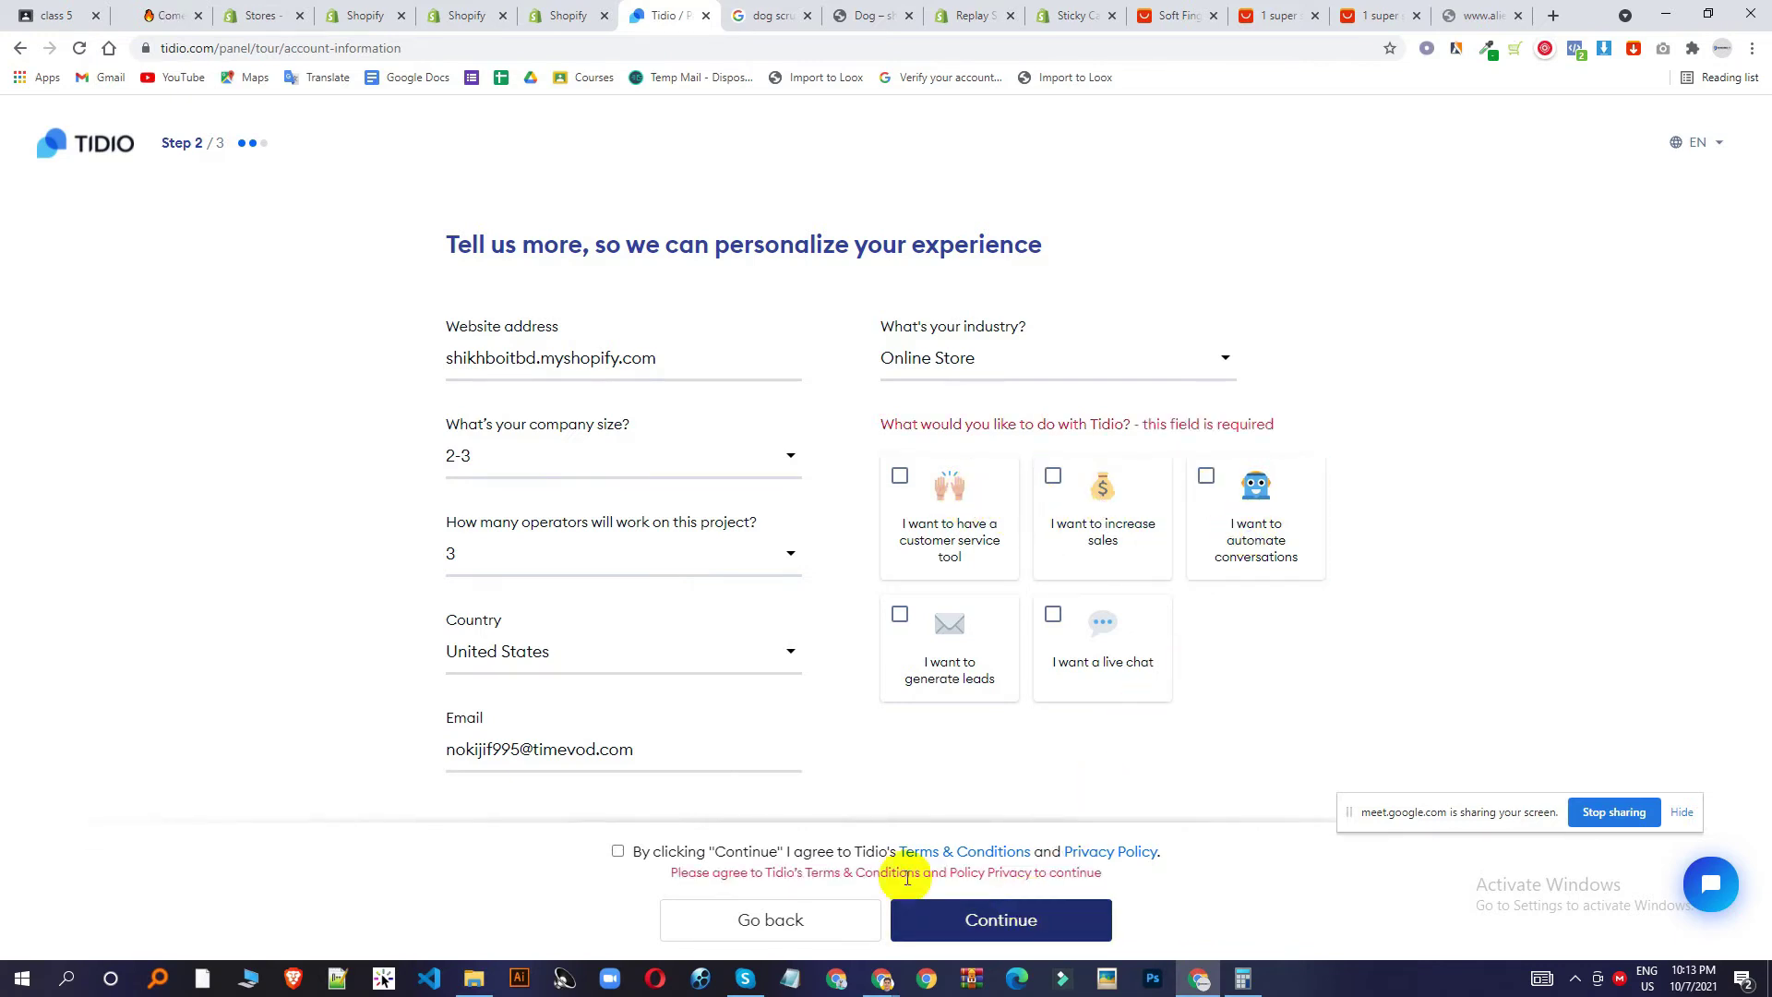
click(616, 851)
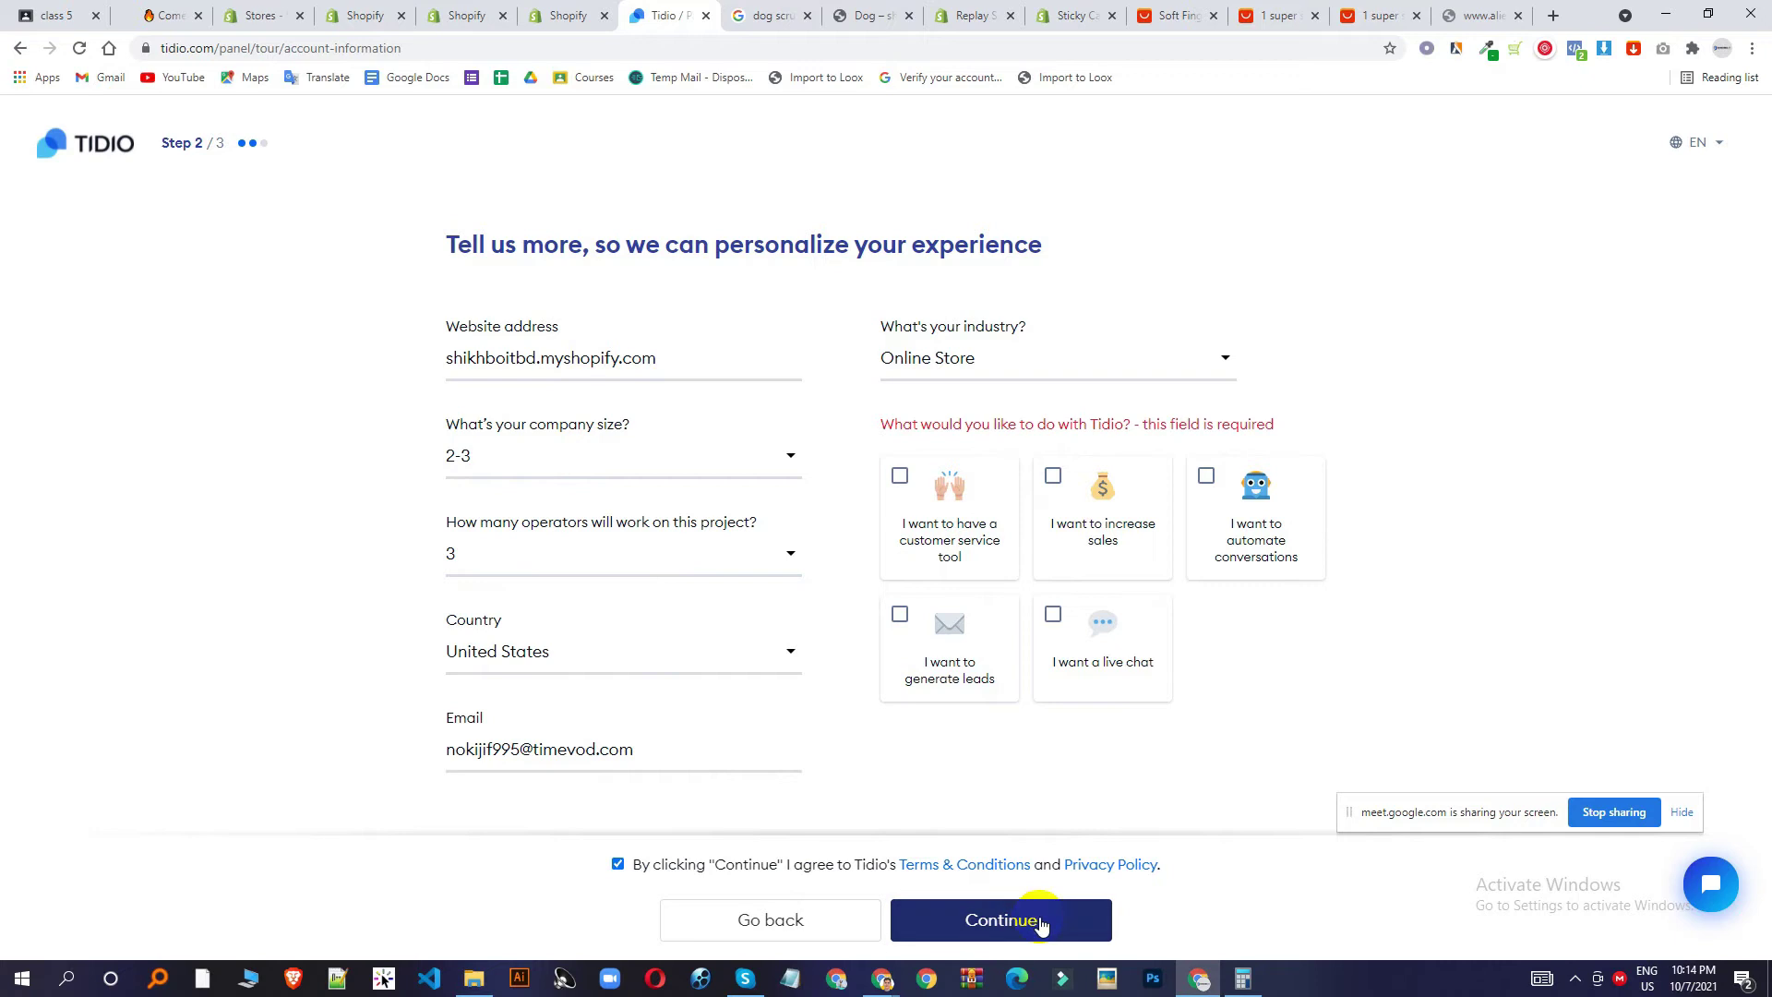
click(952, 506)
click(1106, 496)
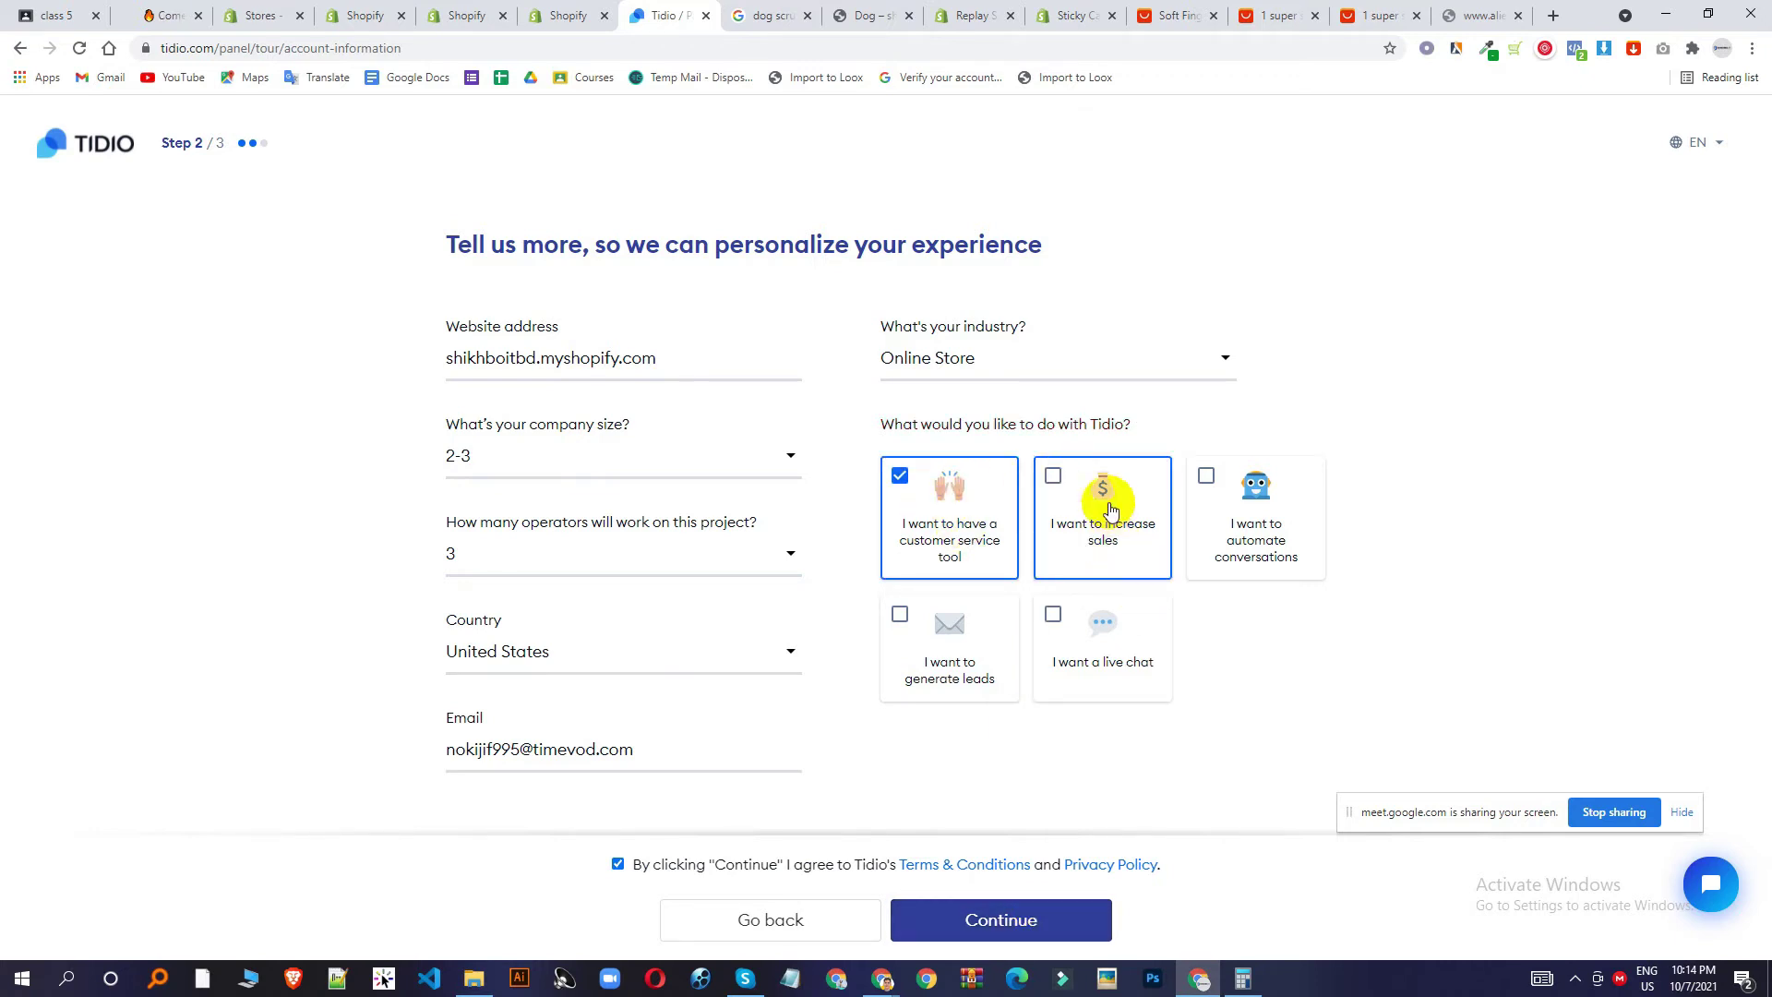
click(1035, 923)
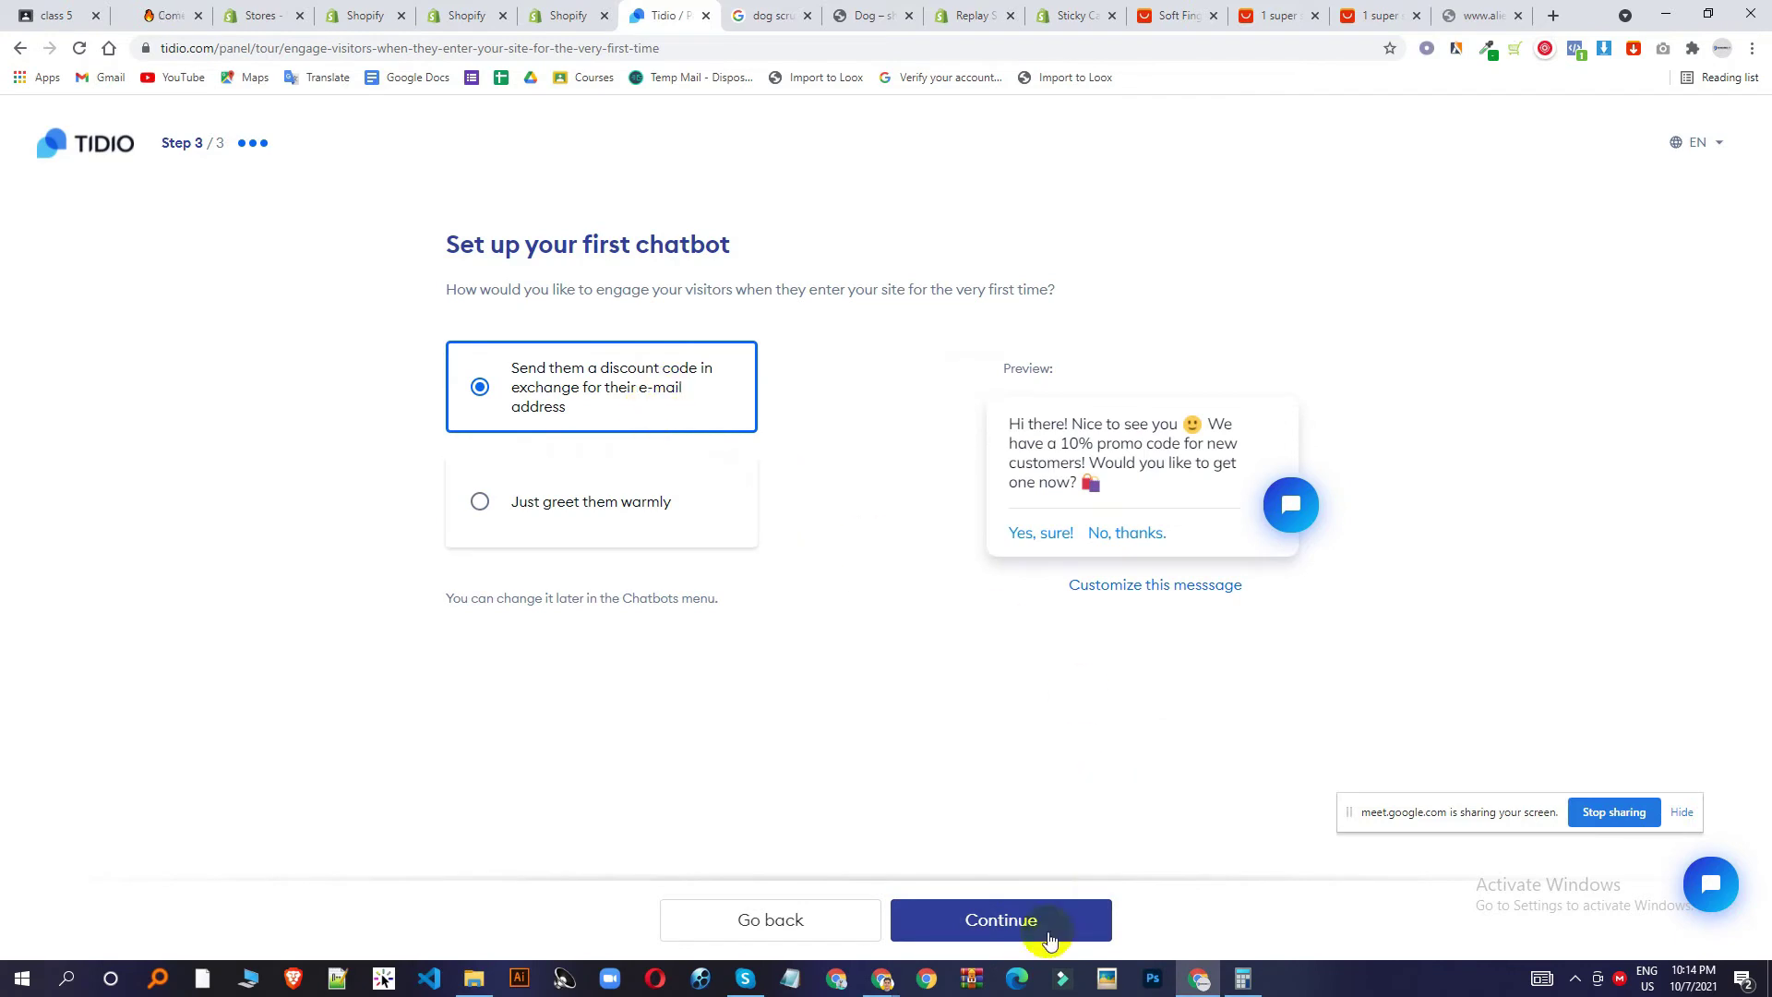
click(998, 934)
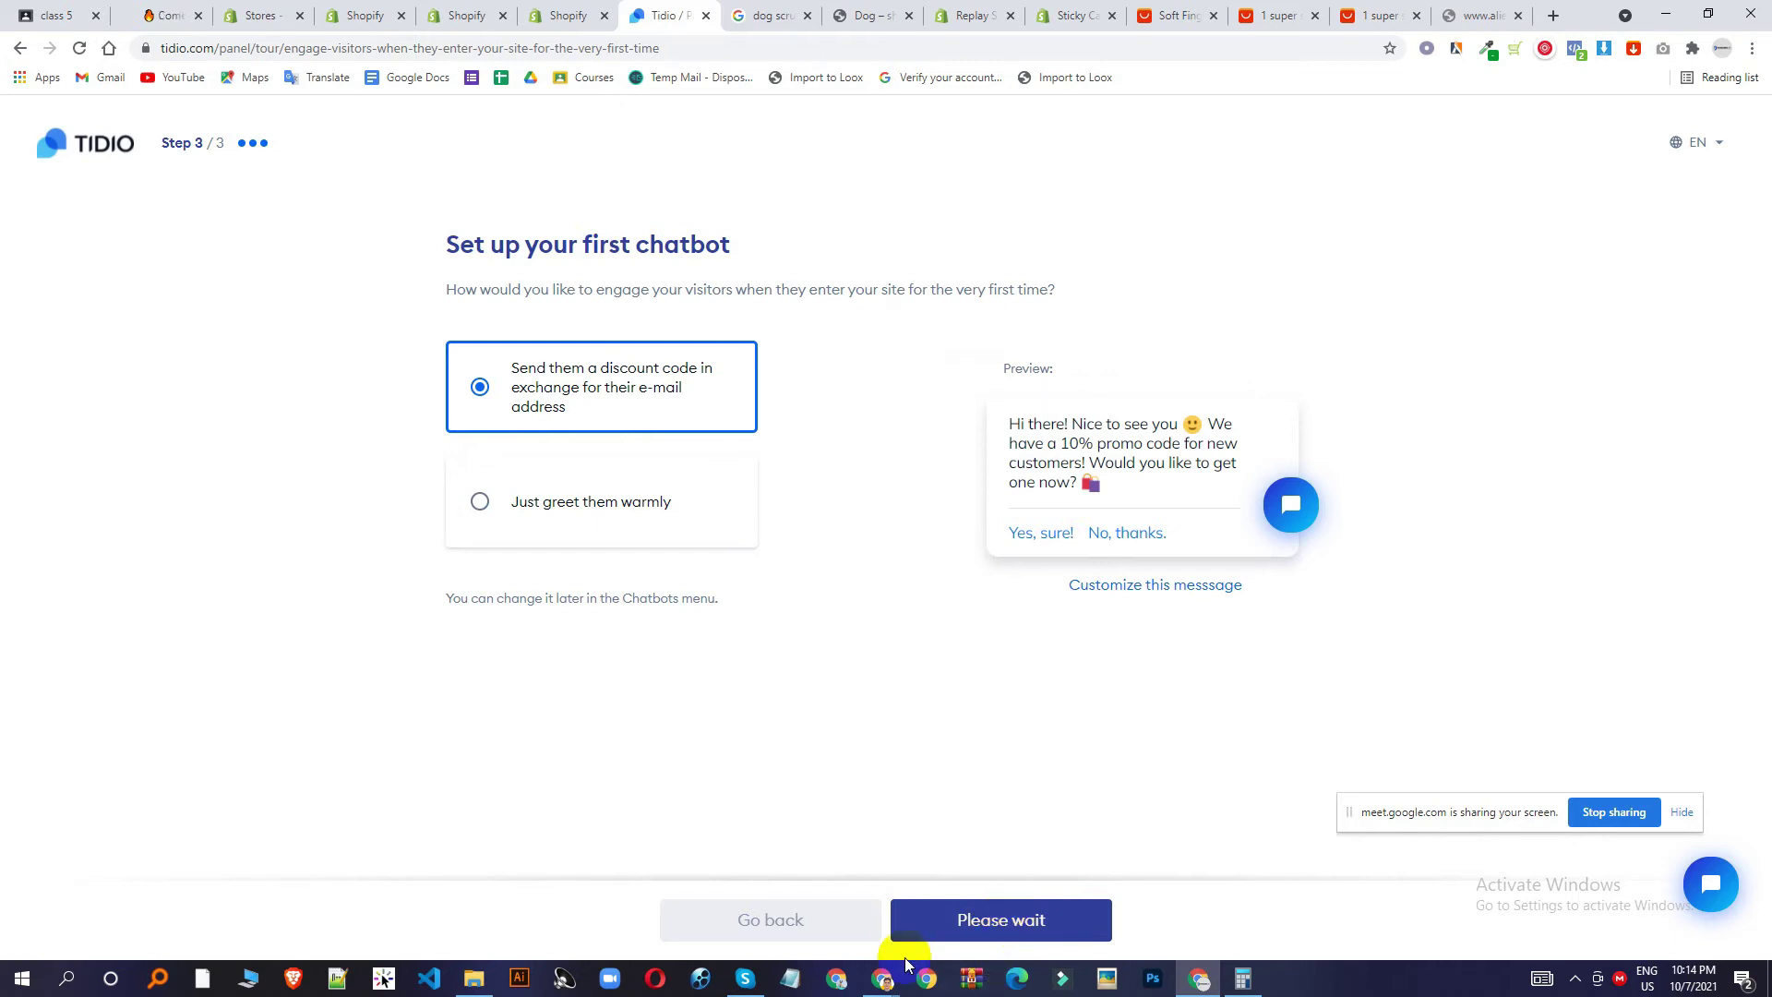
mouse_move(882, 979)
click(901, 908)
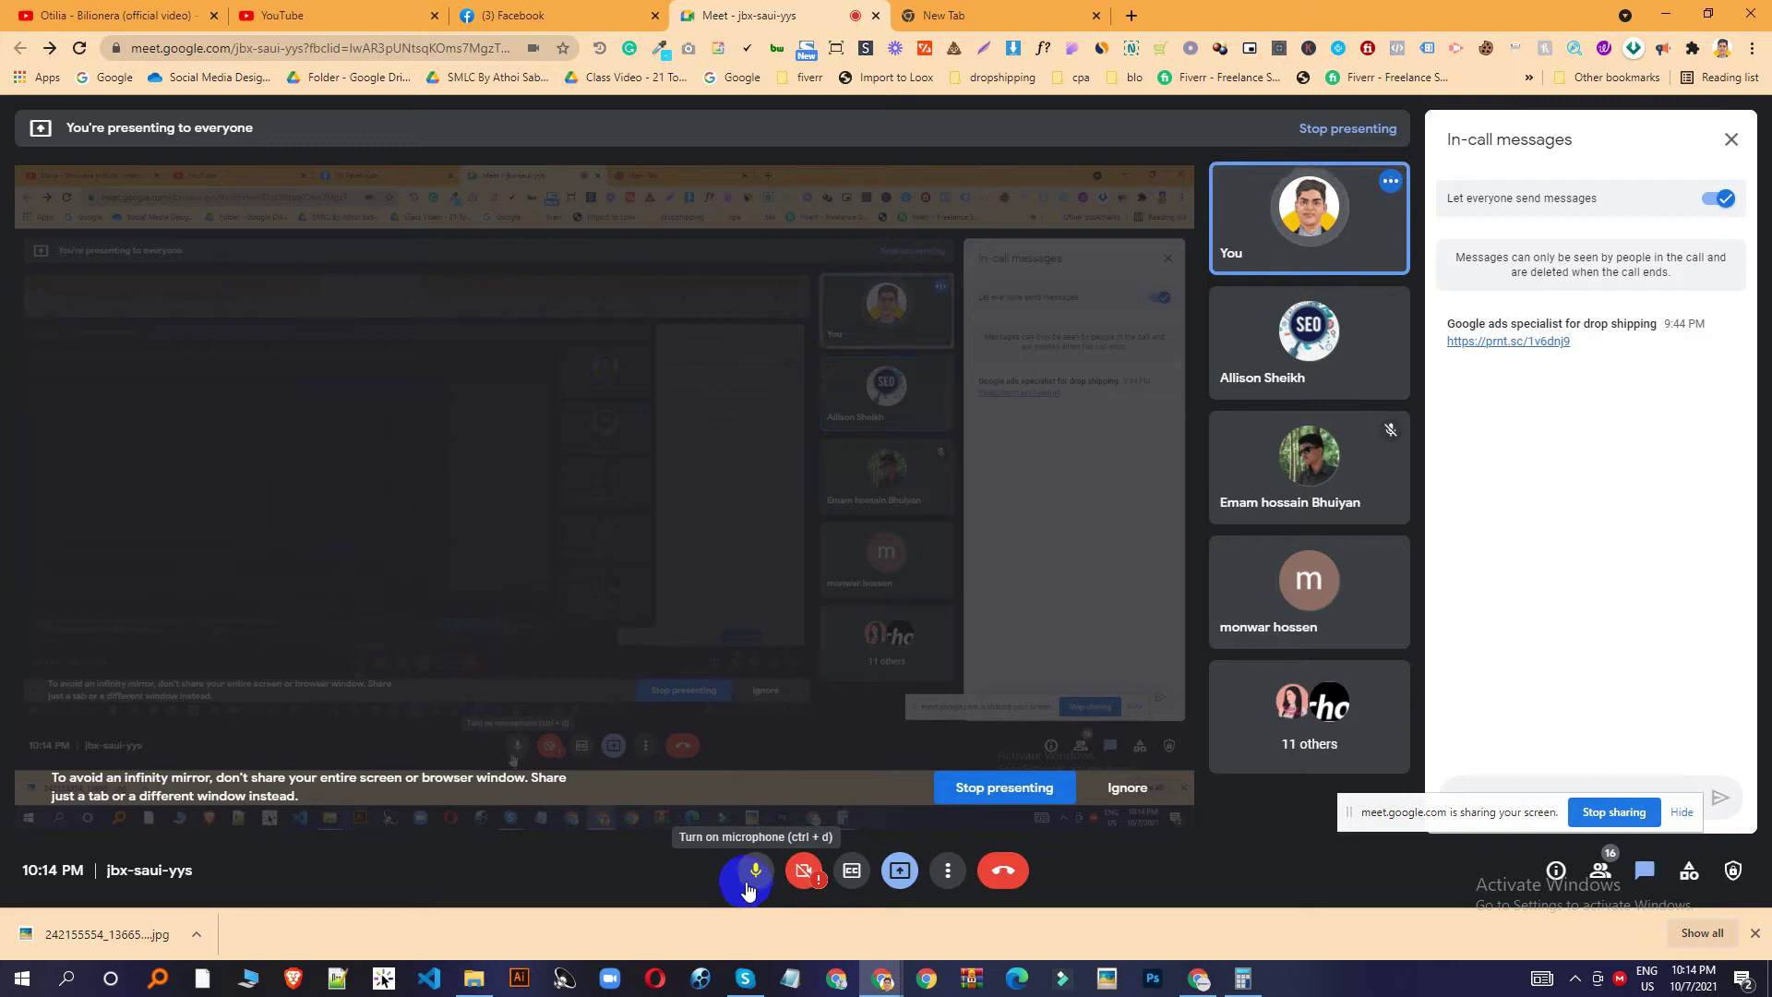
click(1196, 977)
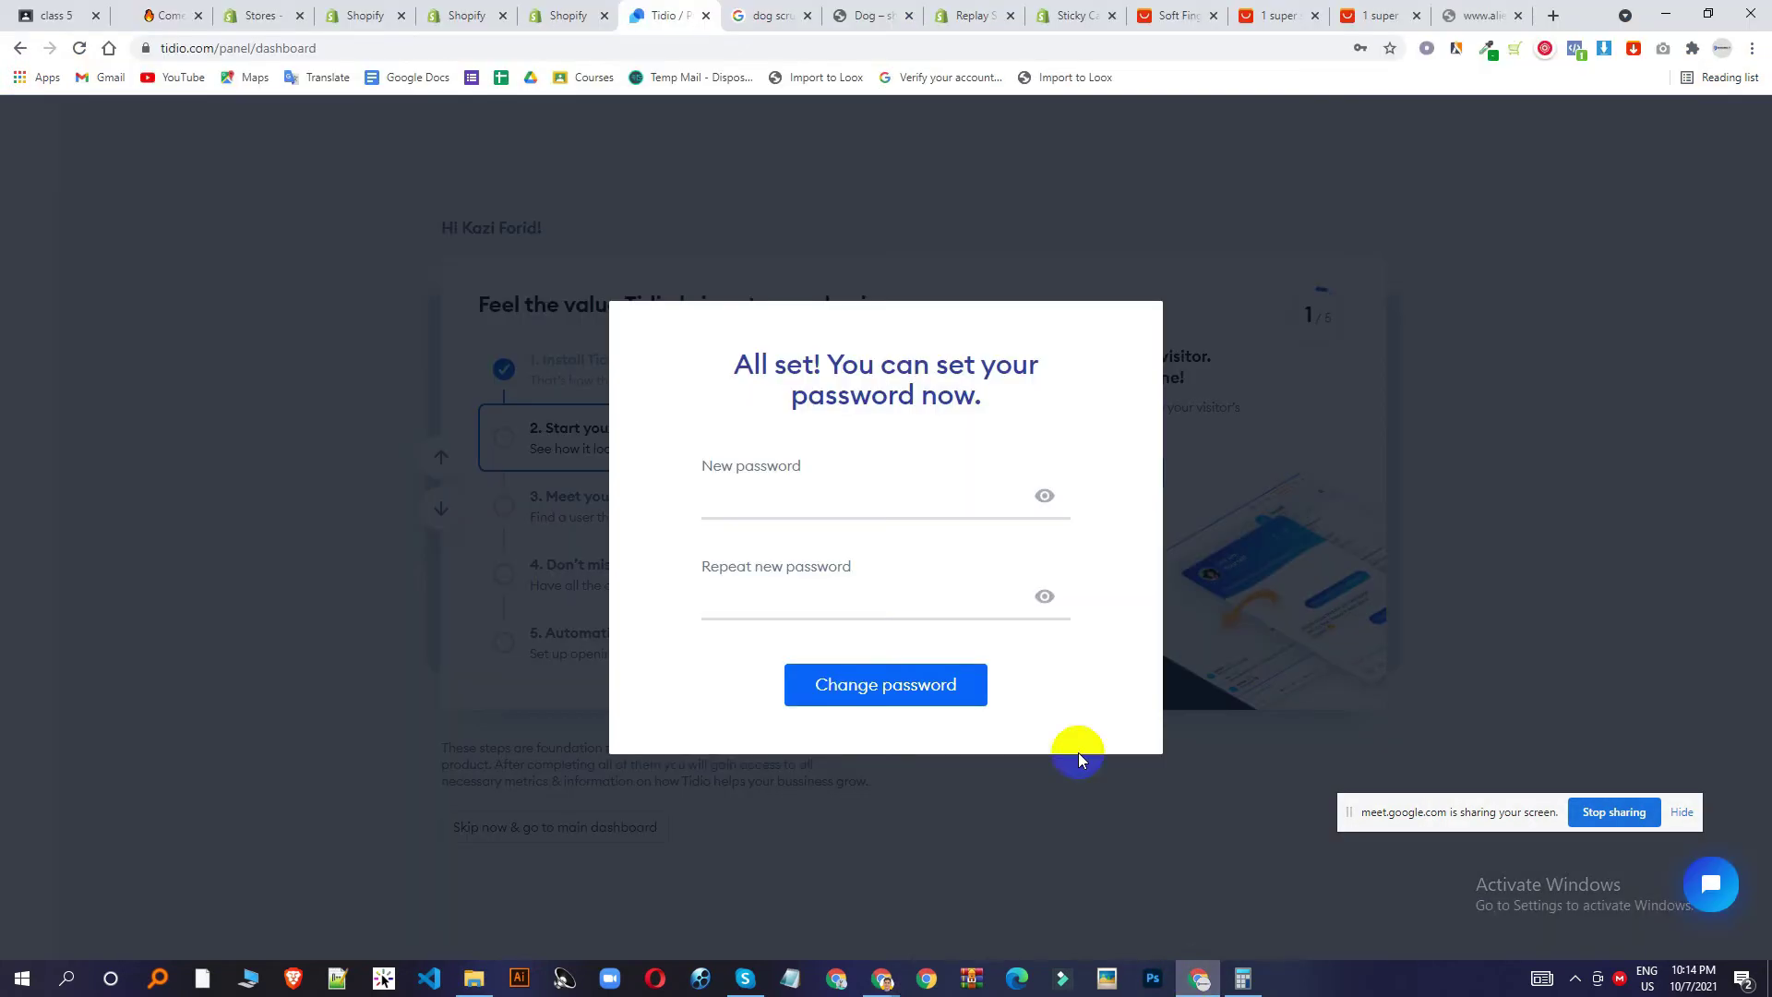
Enter a new Tidio account password, repeat it for confirmation, and submit the password change.
click(819, 504)
click(811, 549)
click(826, 602)
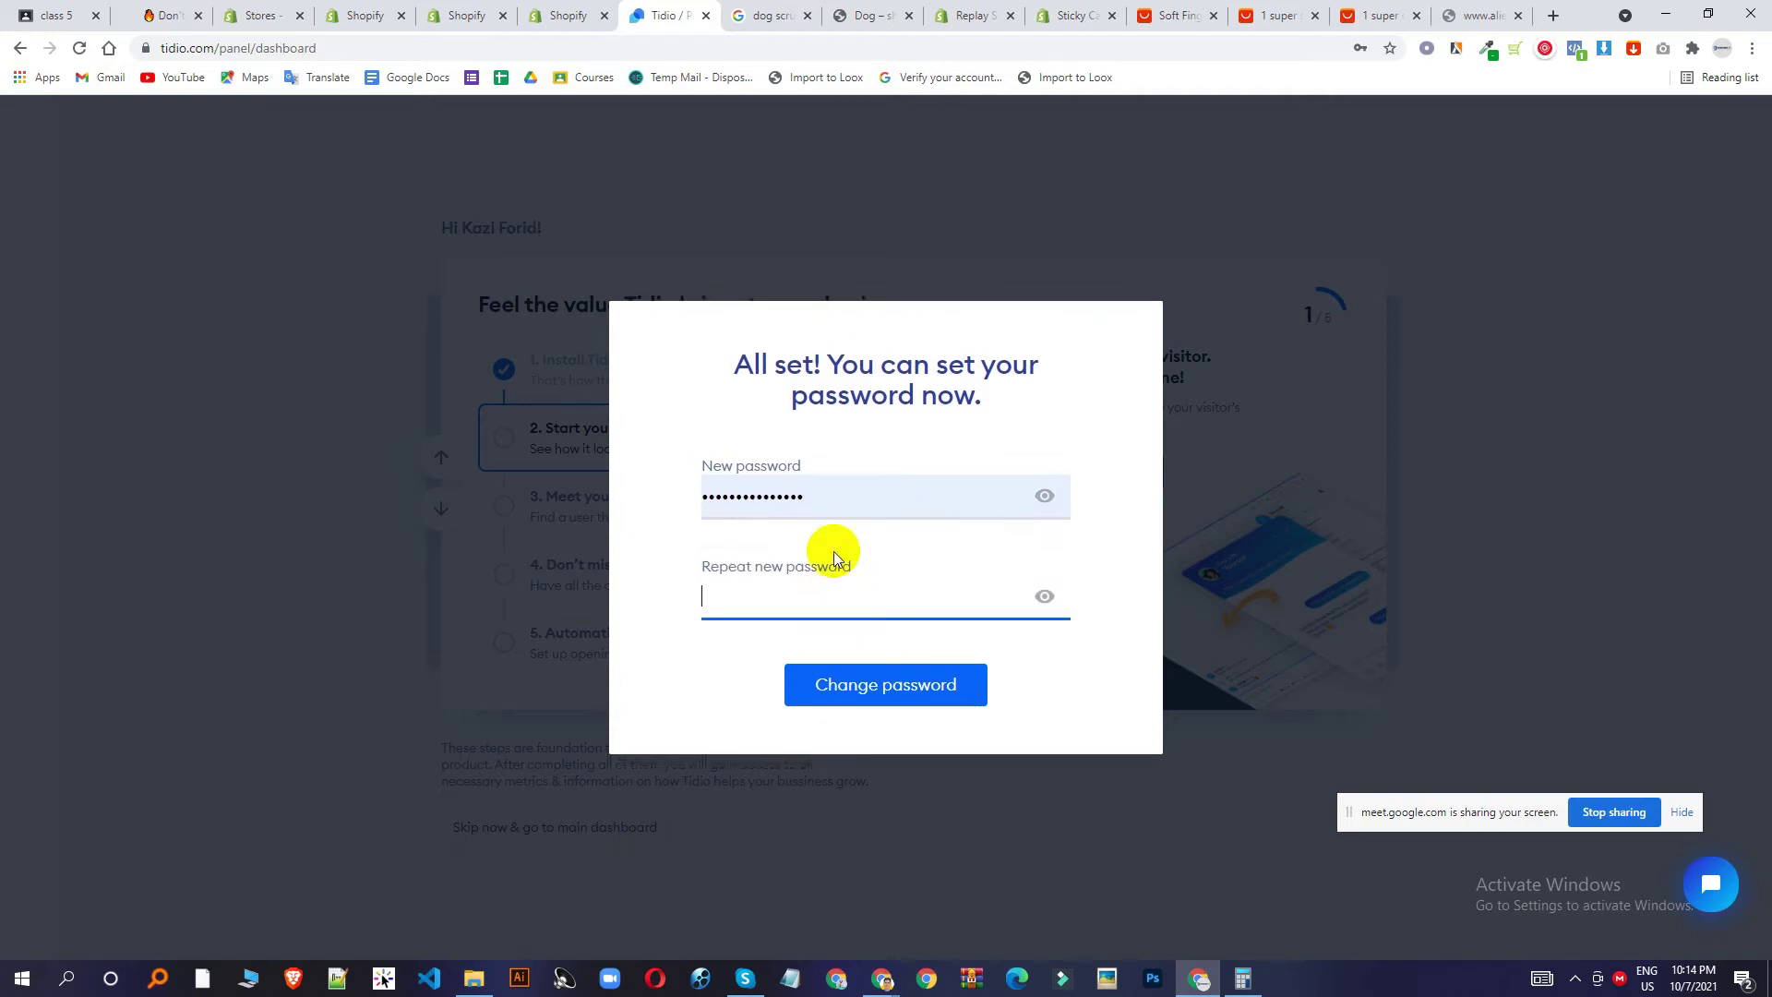
double_click(872, 496)
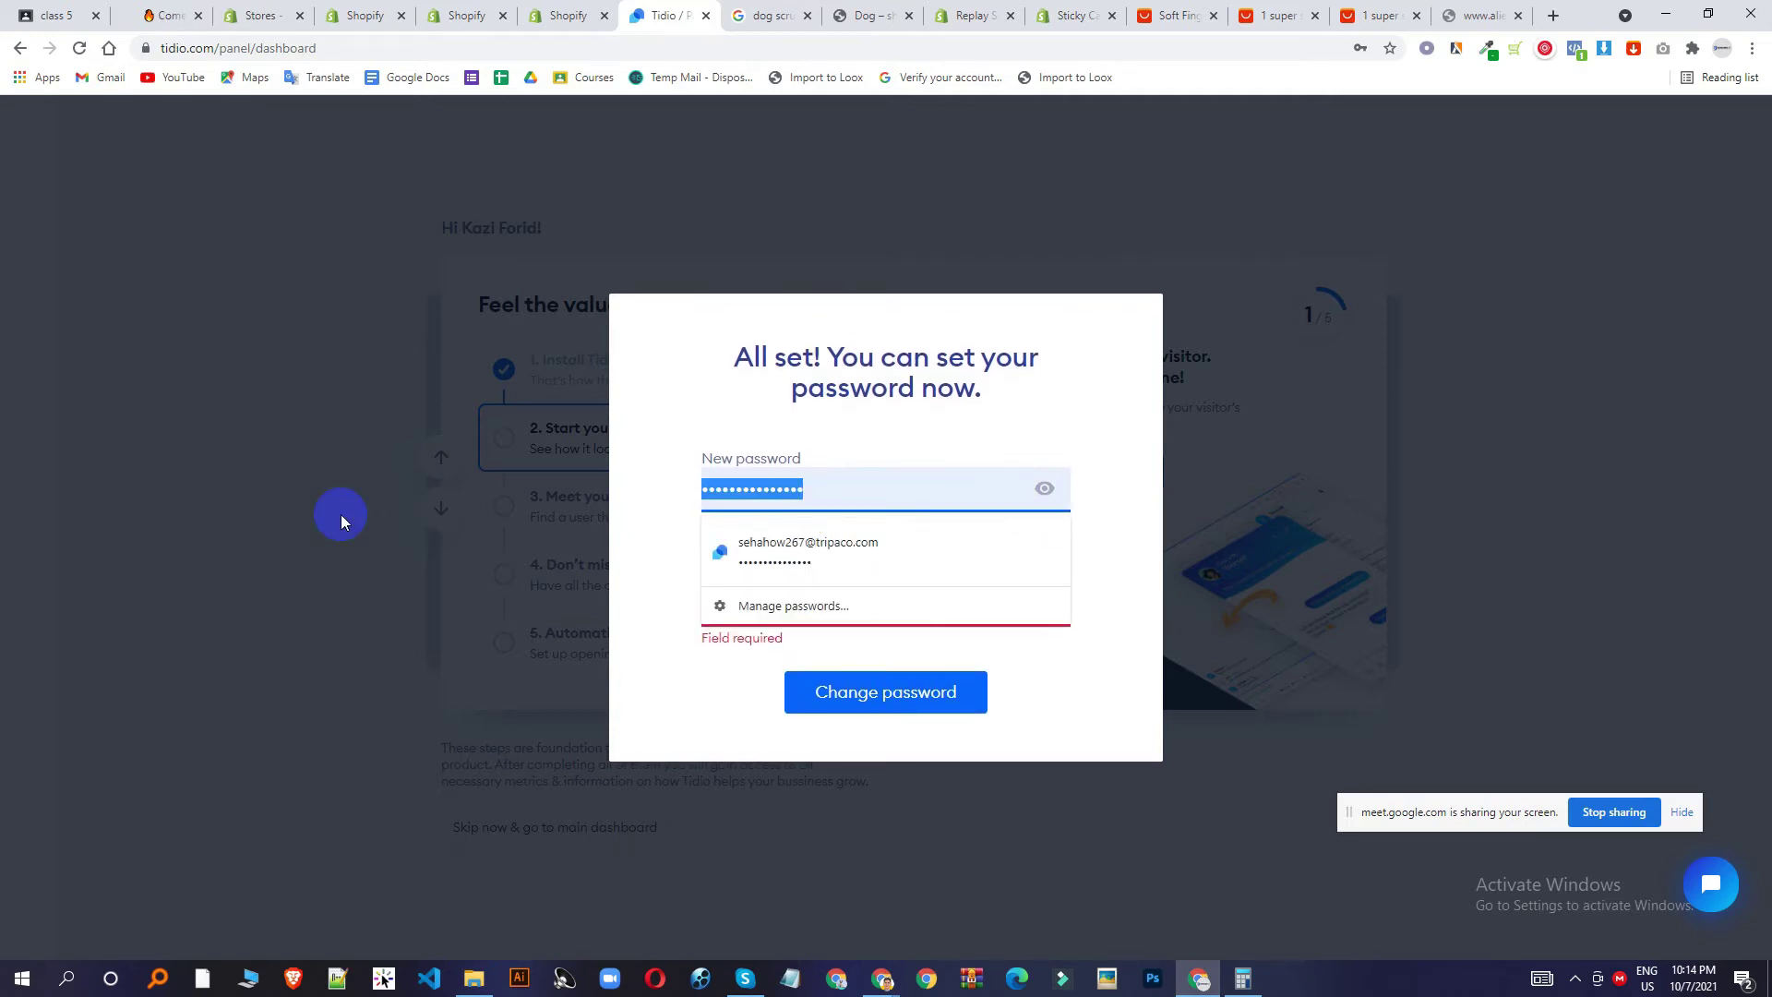
key(BackSpace)
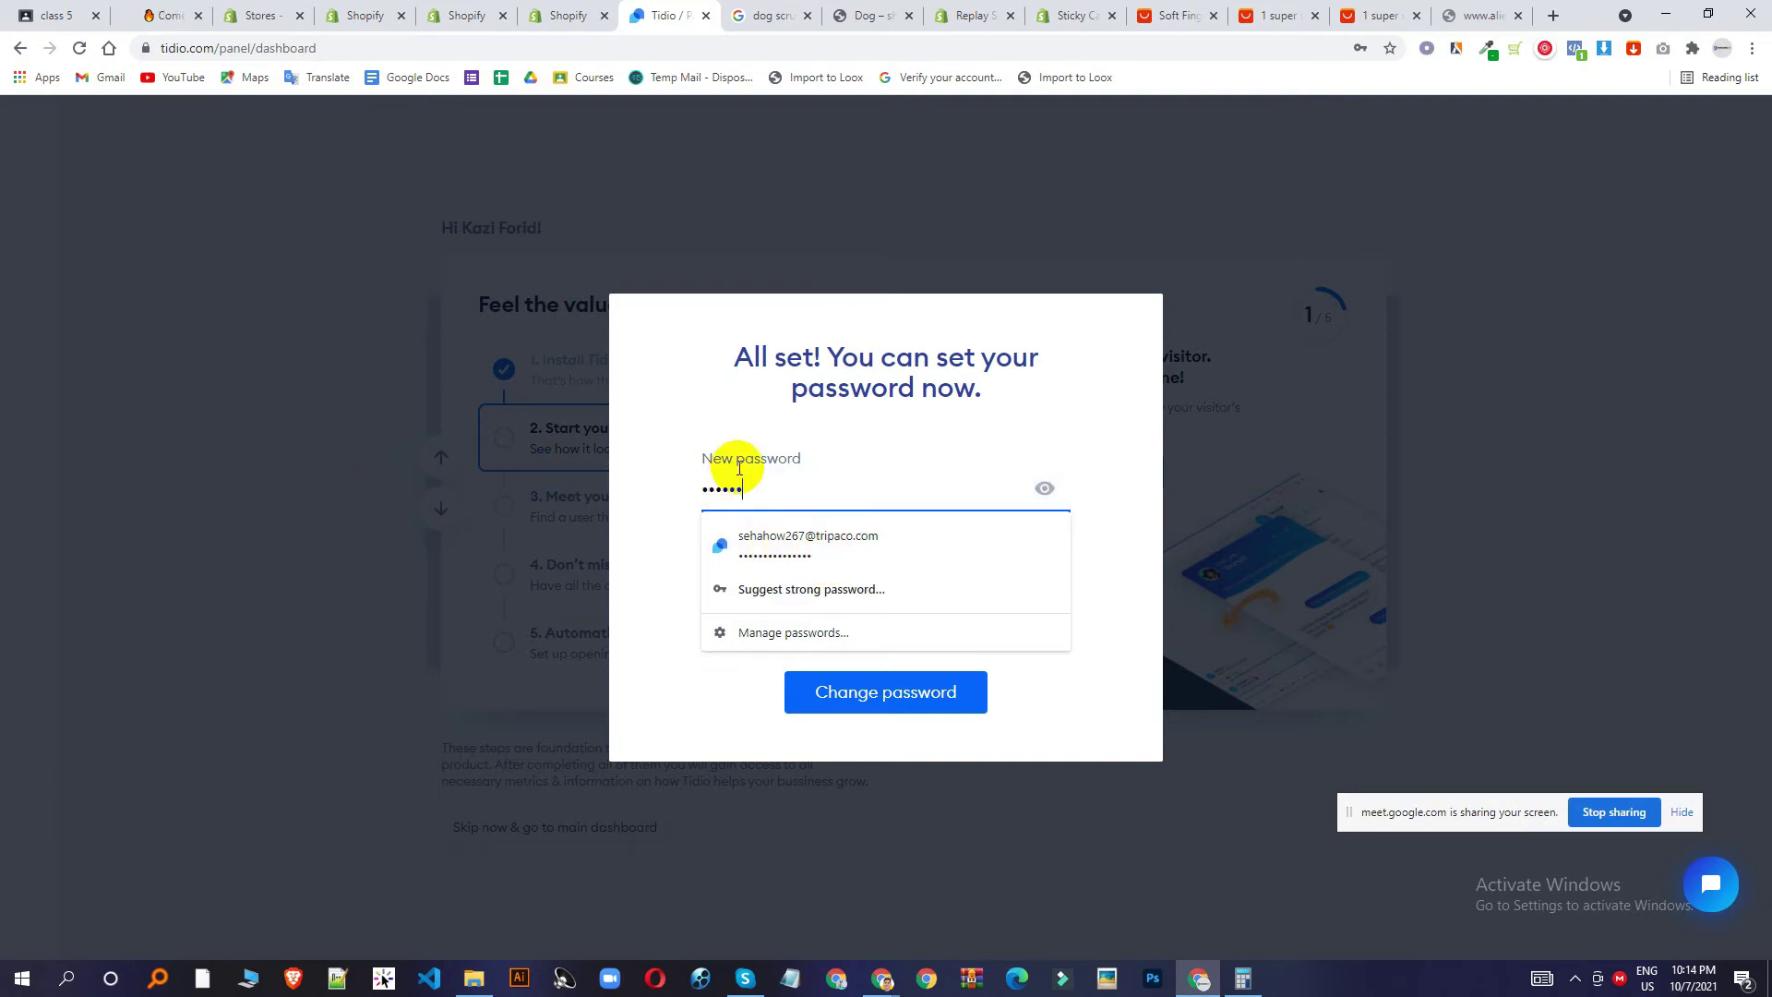
click(967, 406)
click(773, 505)
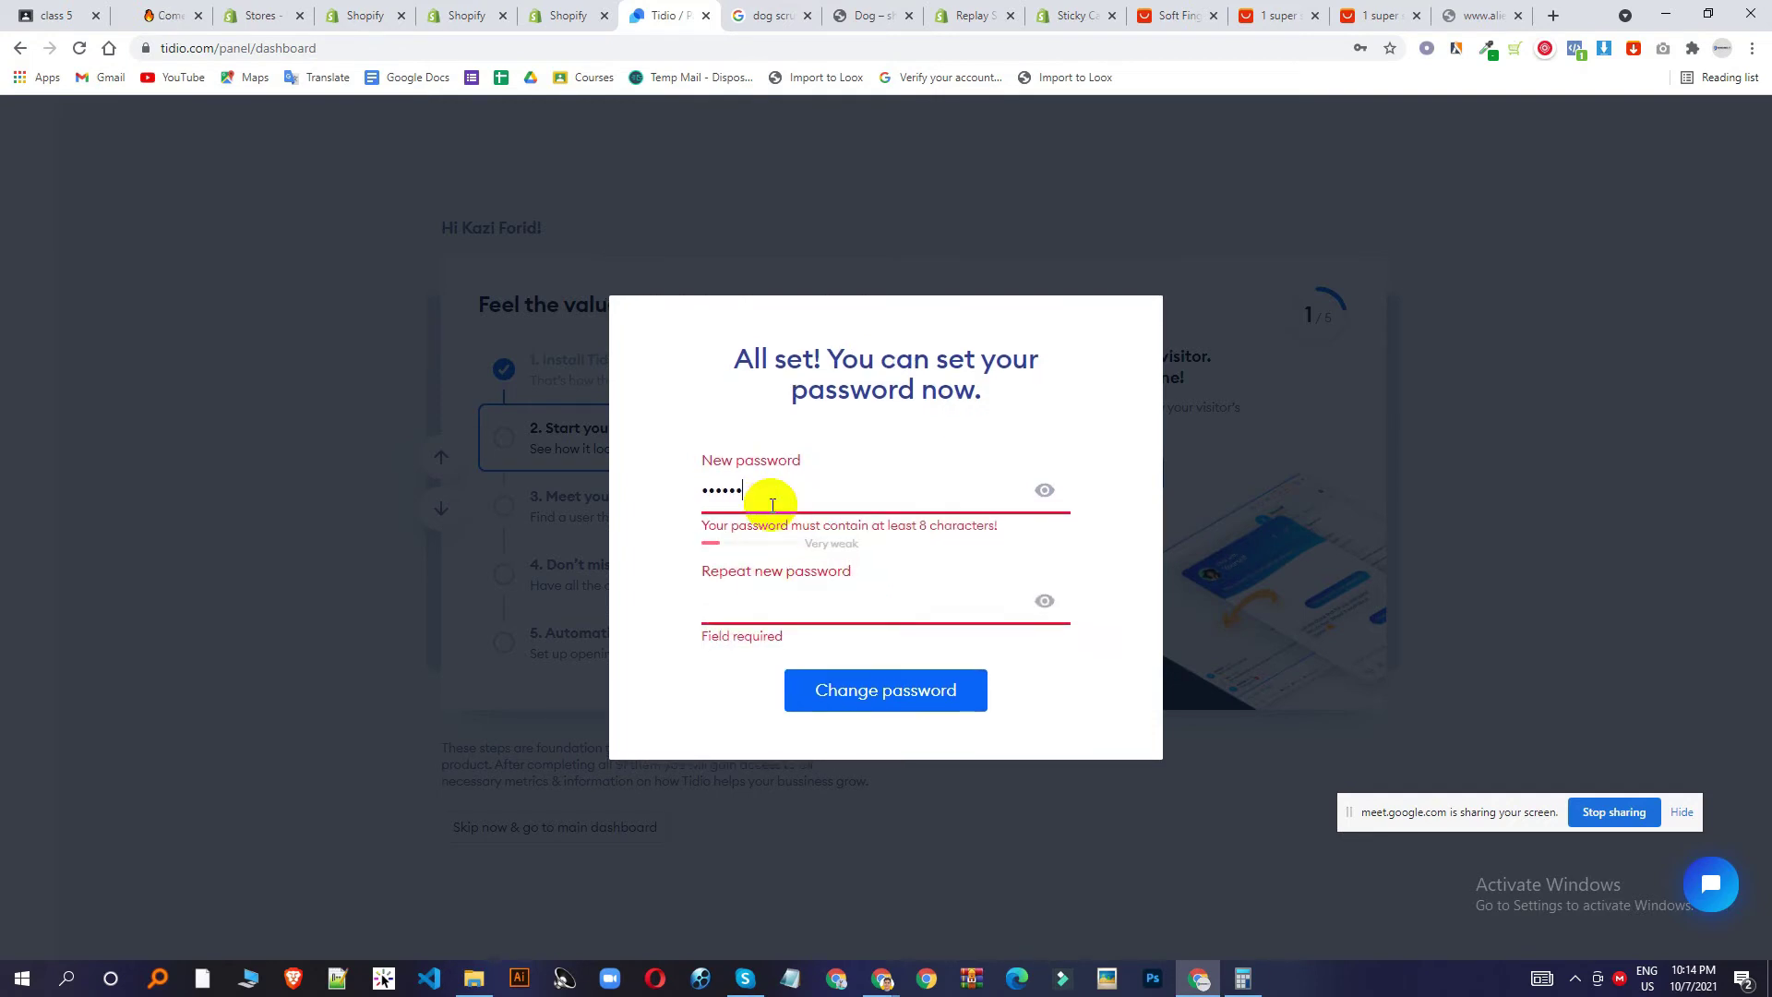
key(BackSpace)
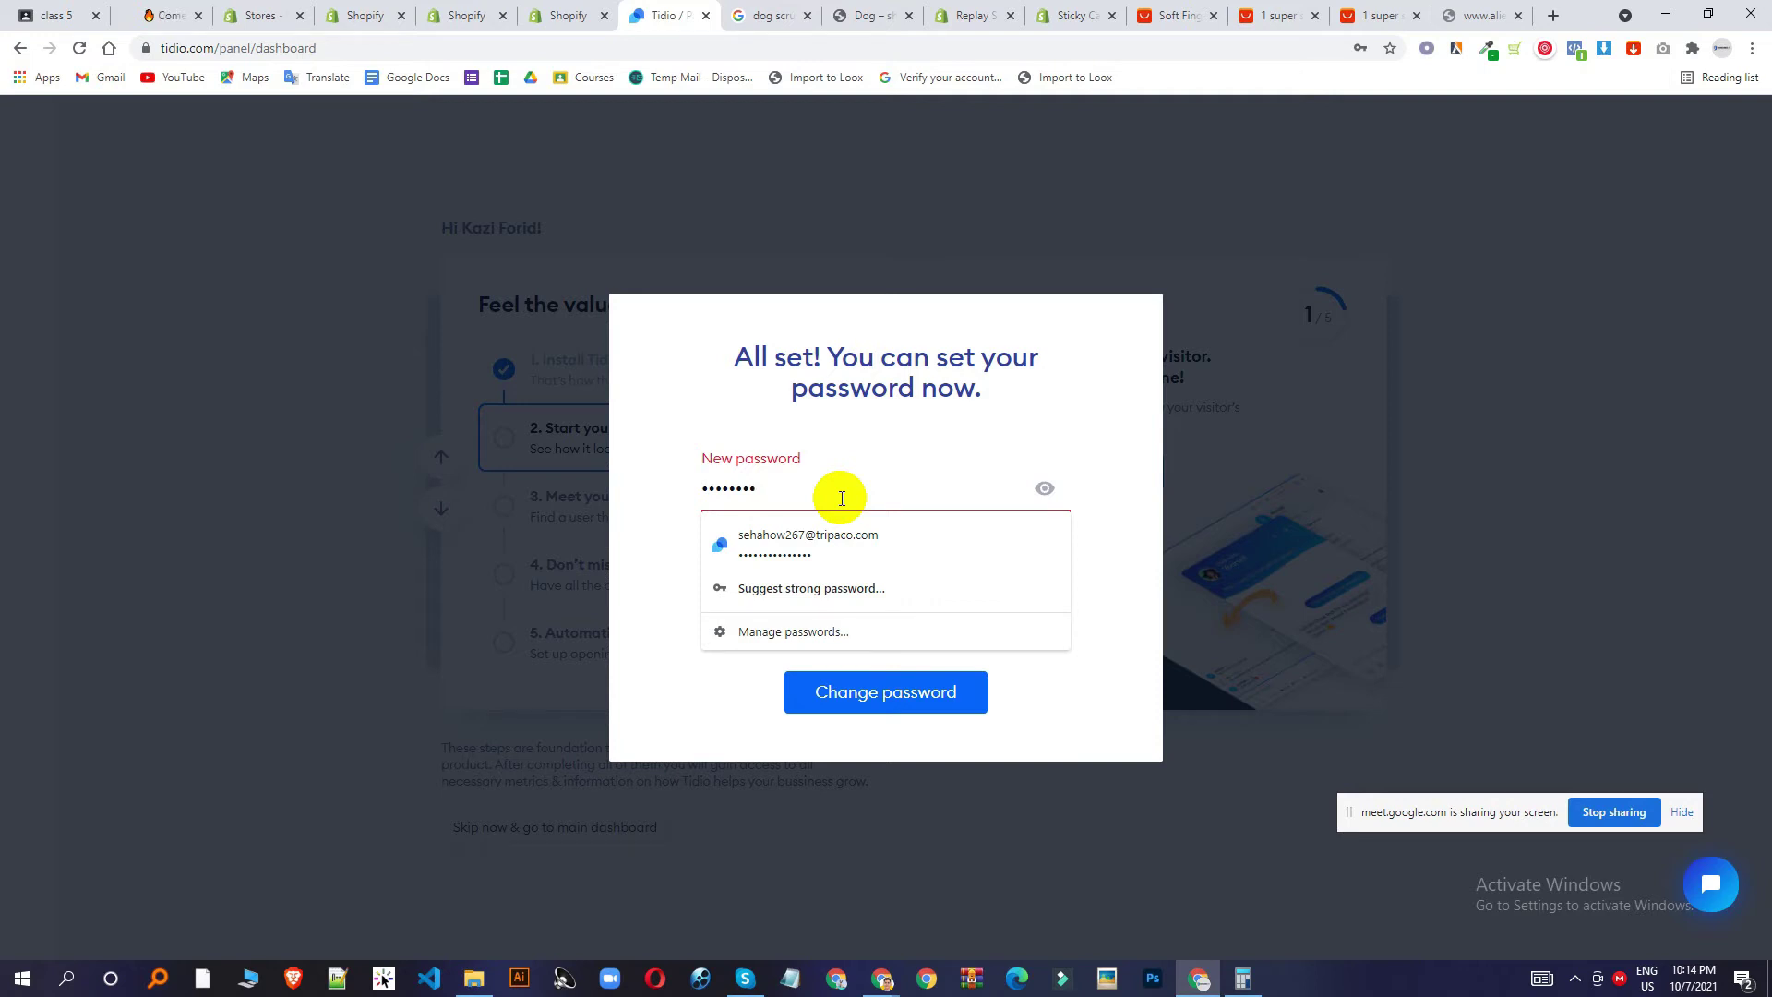
click(861, 436)
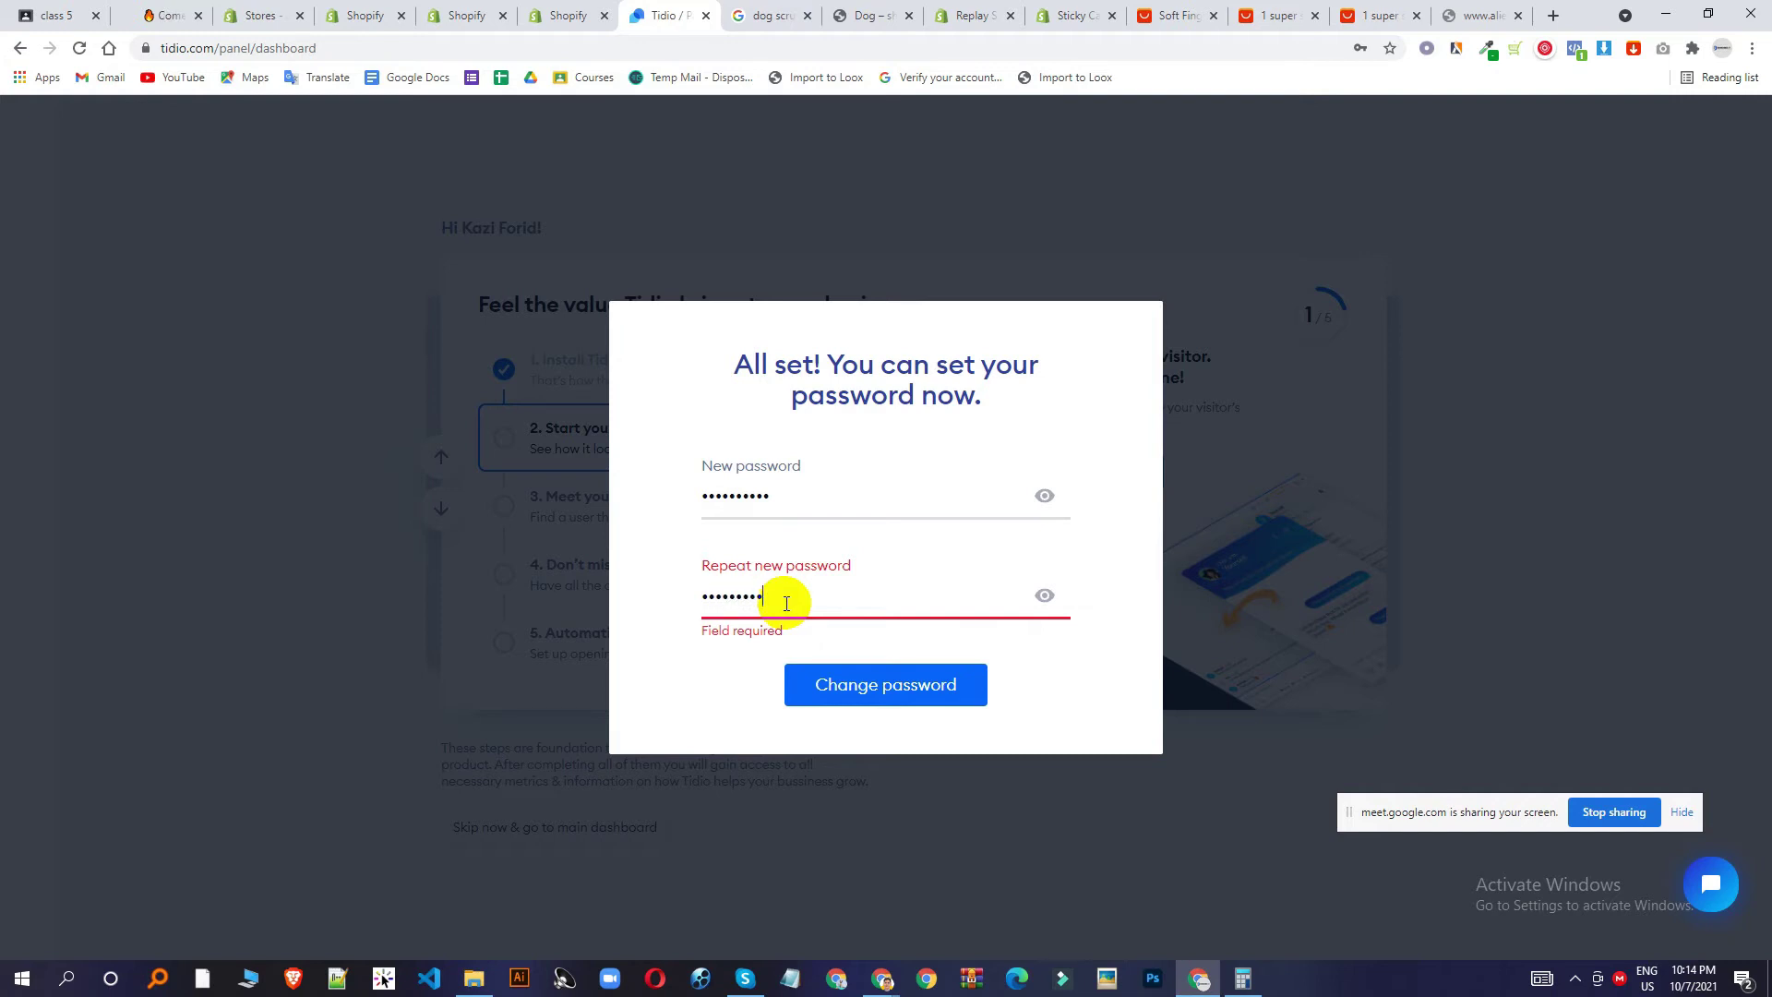
click(894, 694)
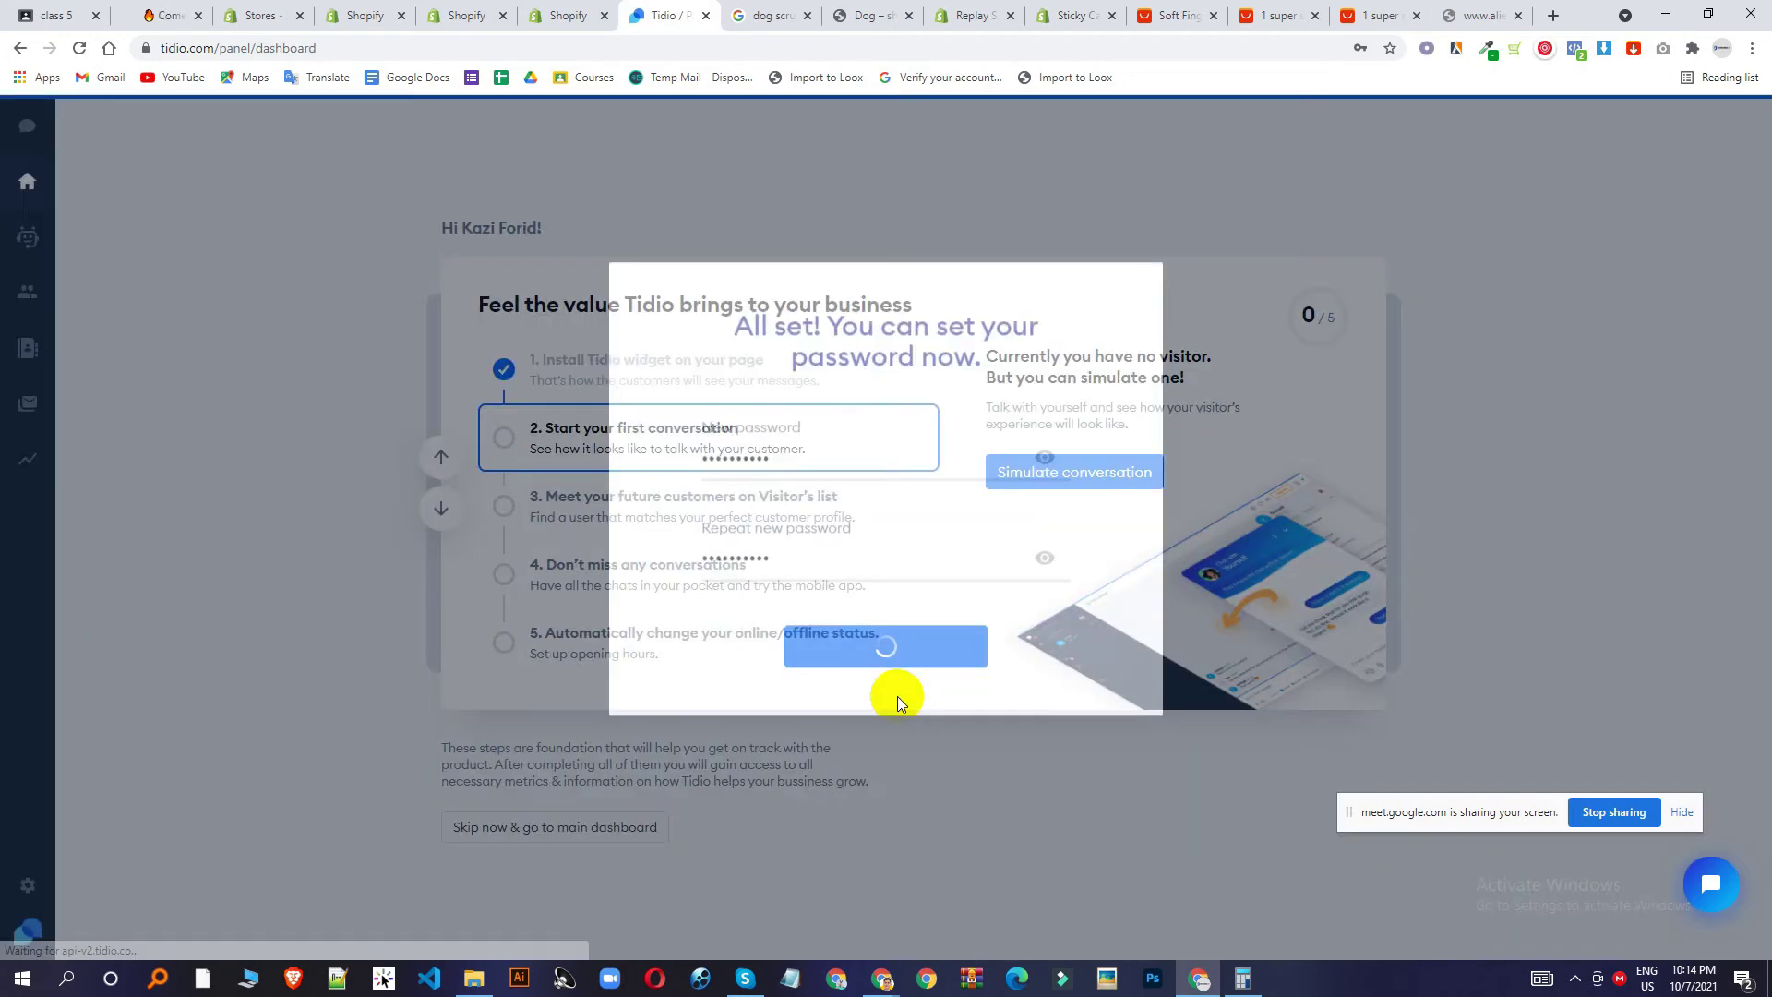
click(884, 624)
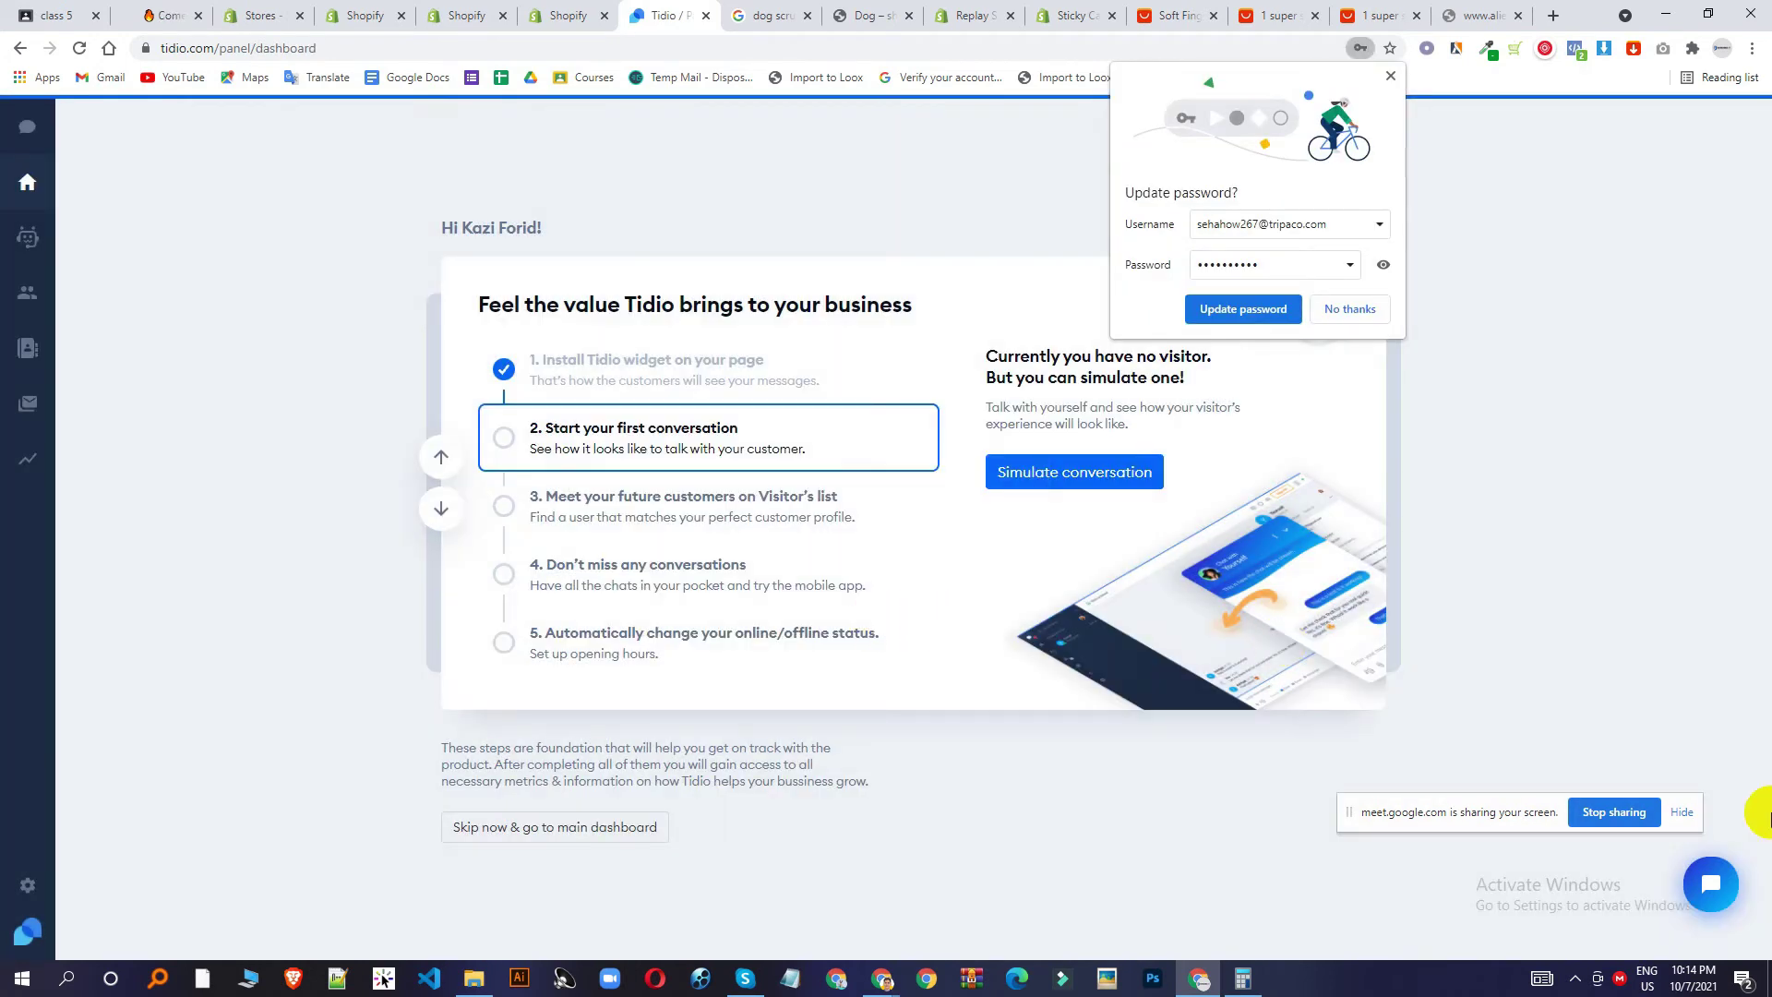
Simulate a visitor conversation, close the simulated visitor window, and look through the Visitors list and the Conversations page.
click(1054, 482)
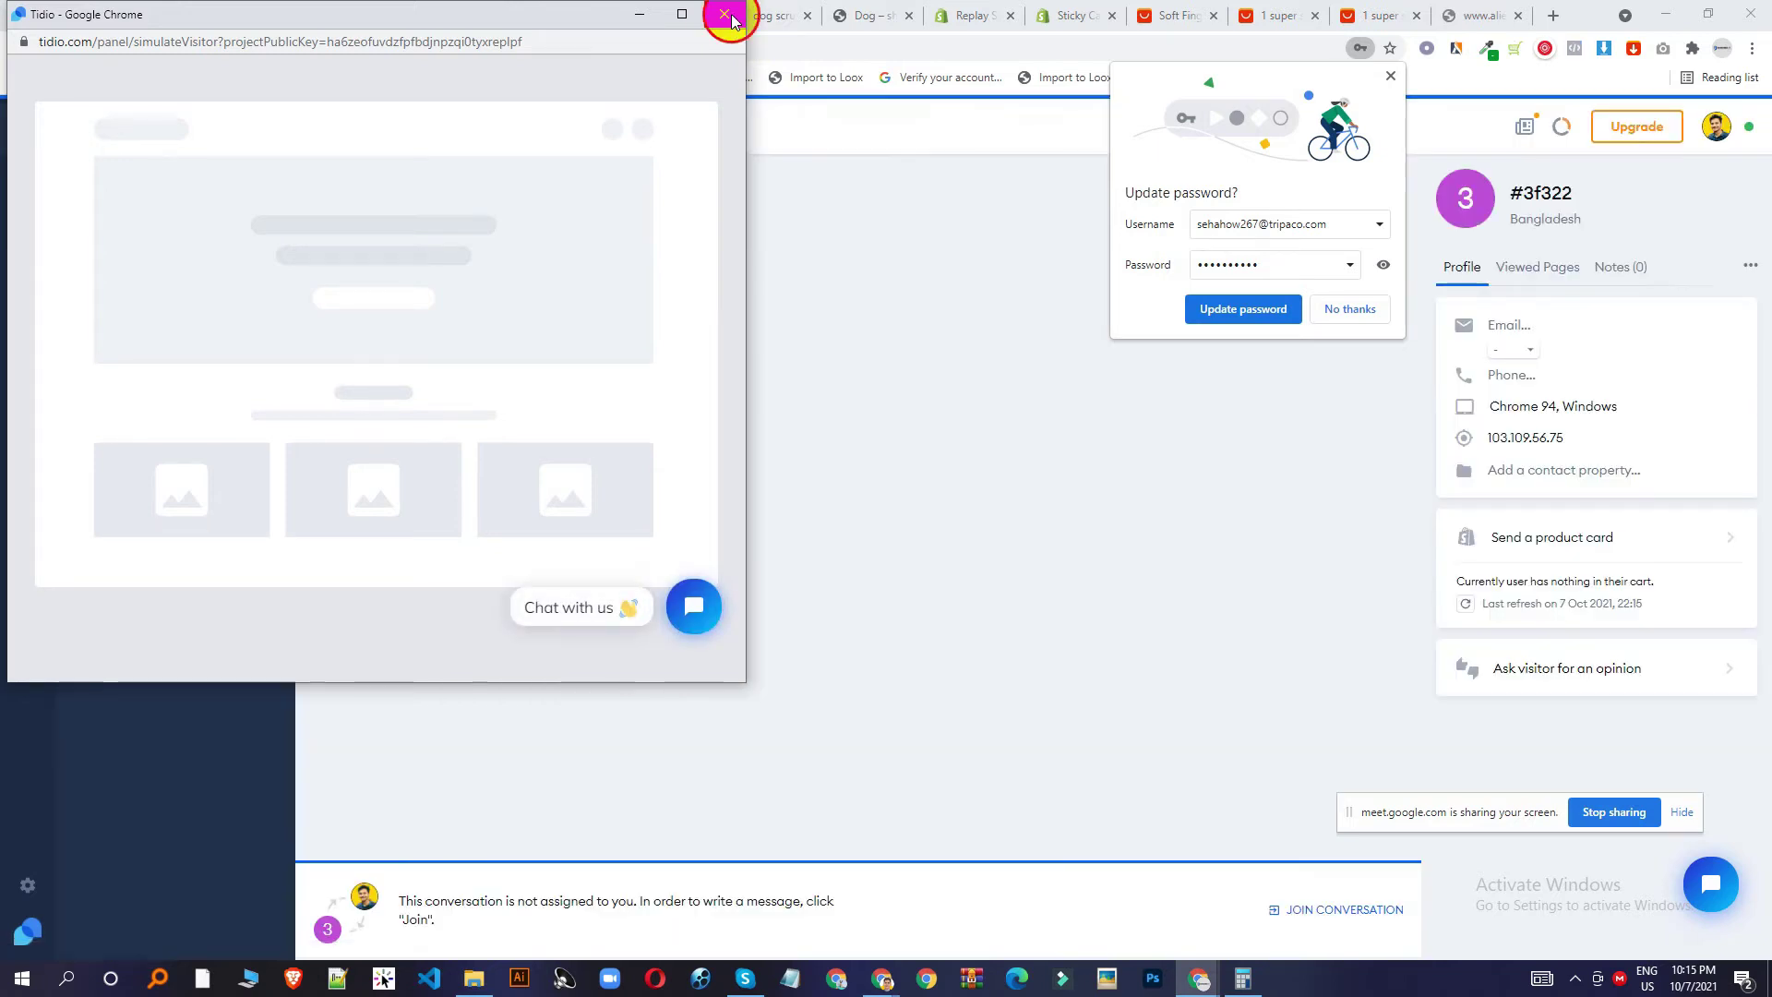
click(725, 15)
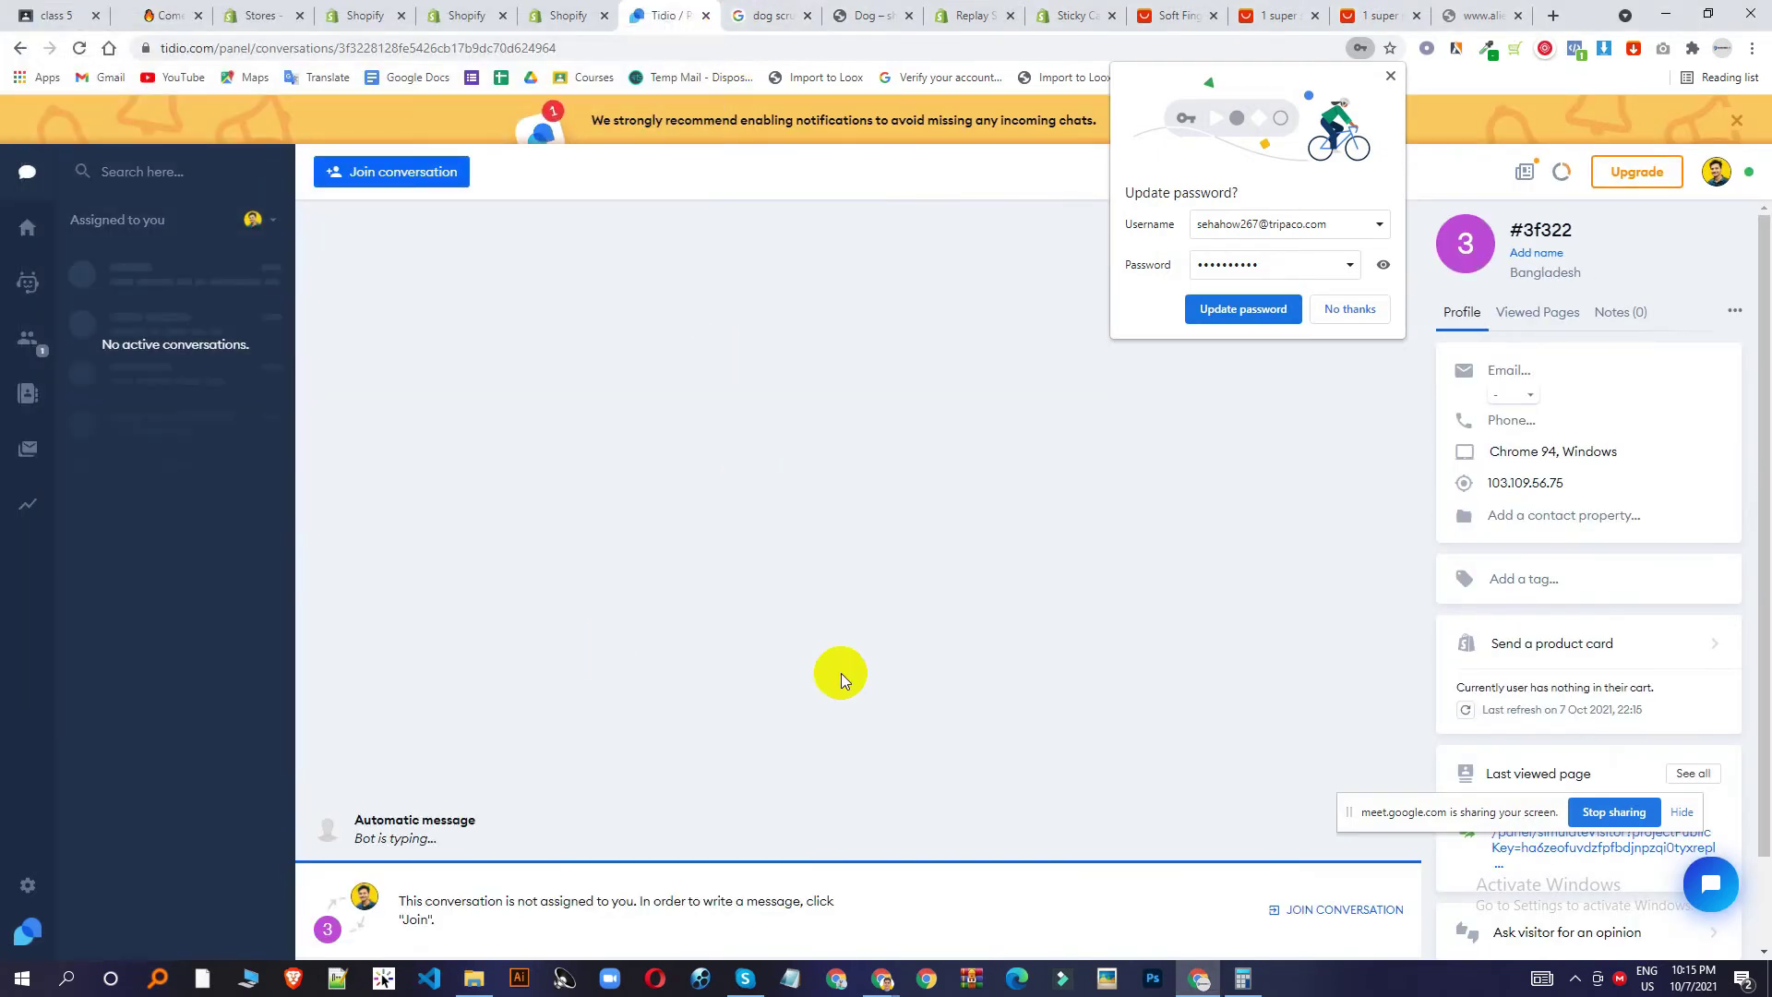
click(23, 339)
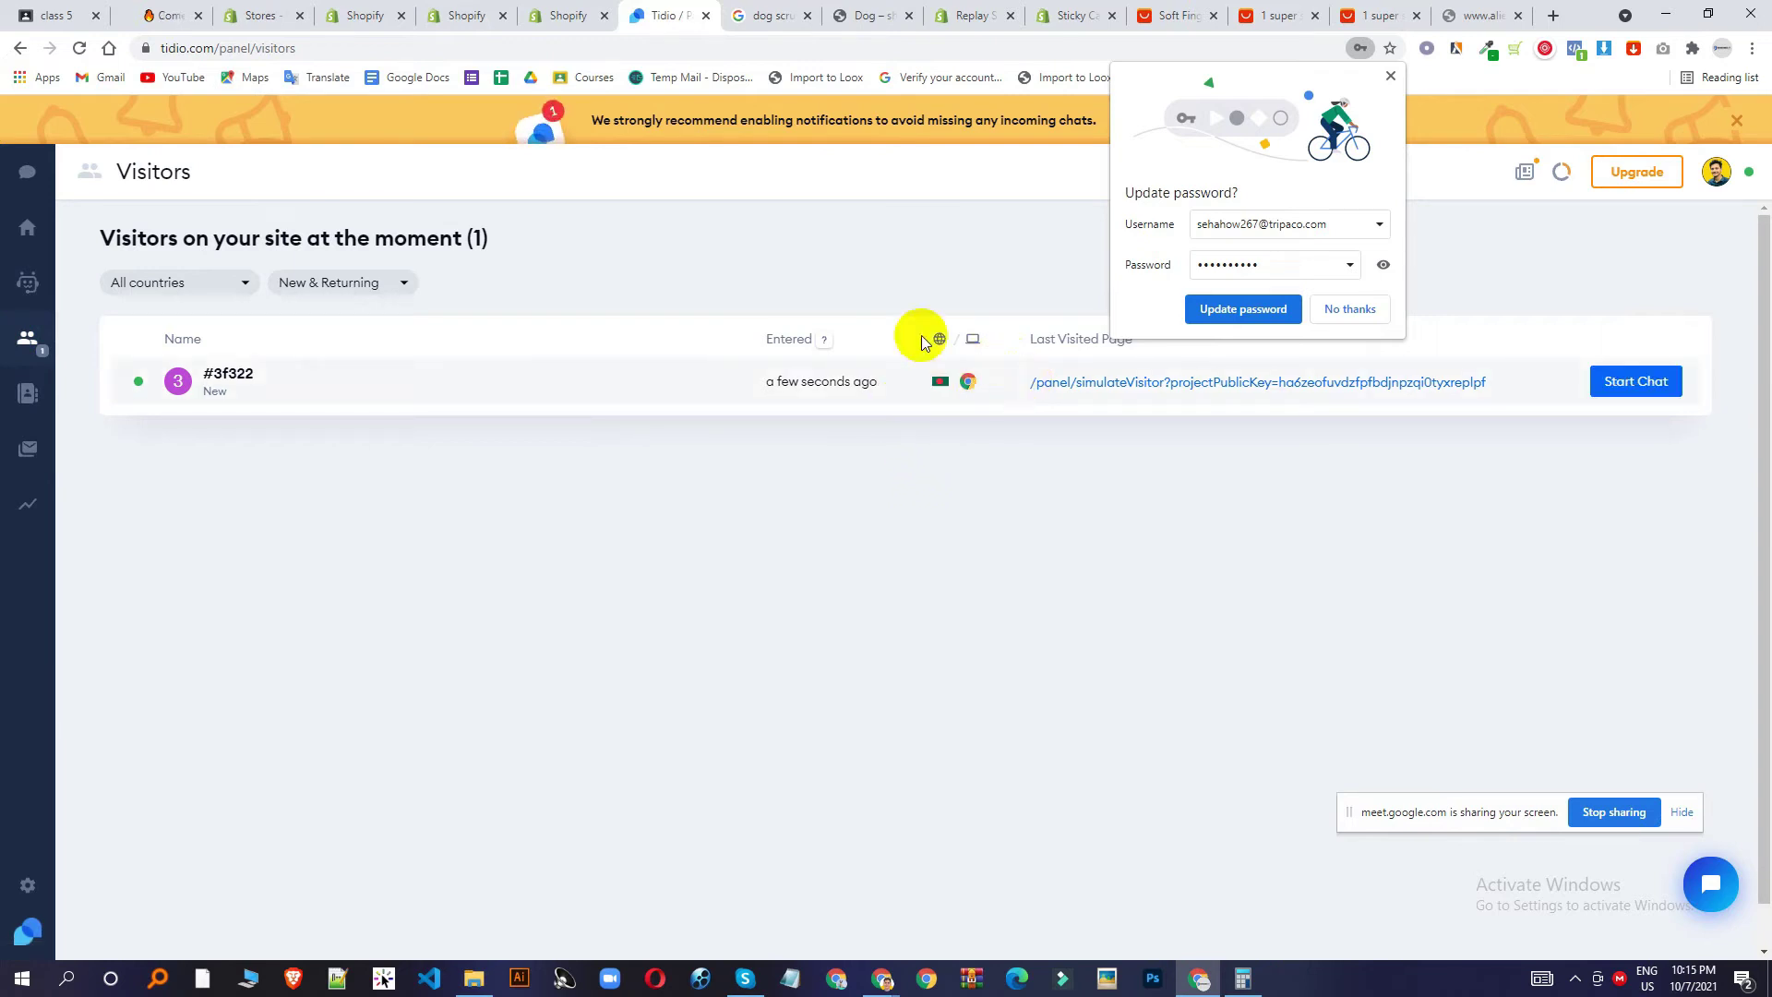
click(26, 183)
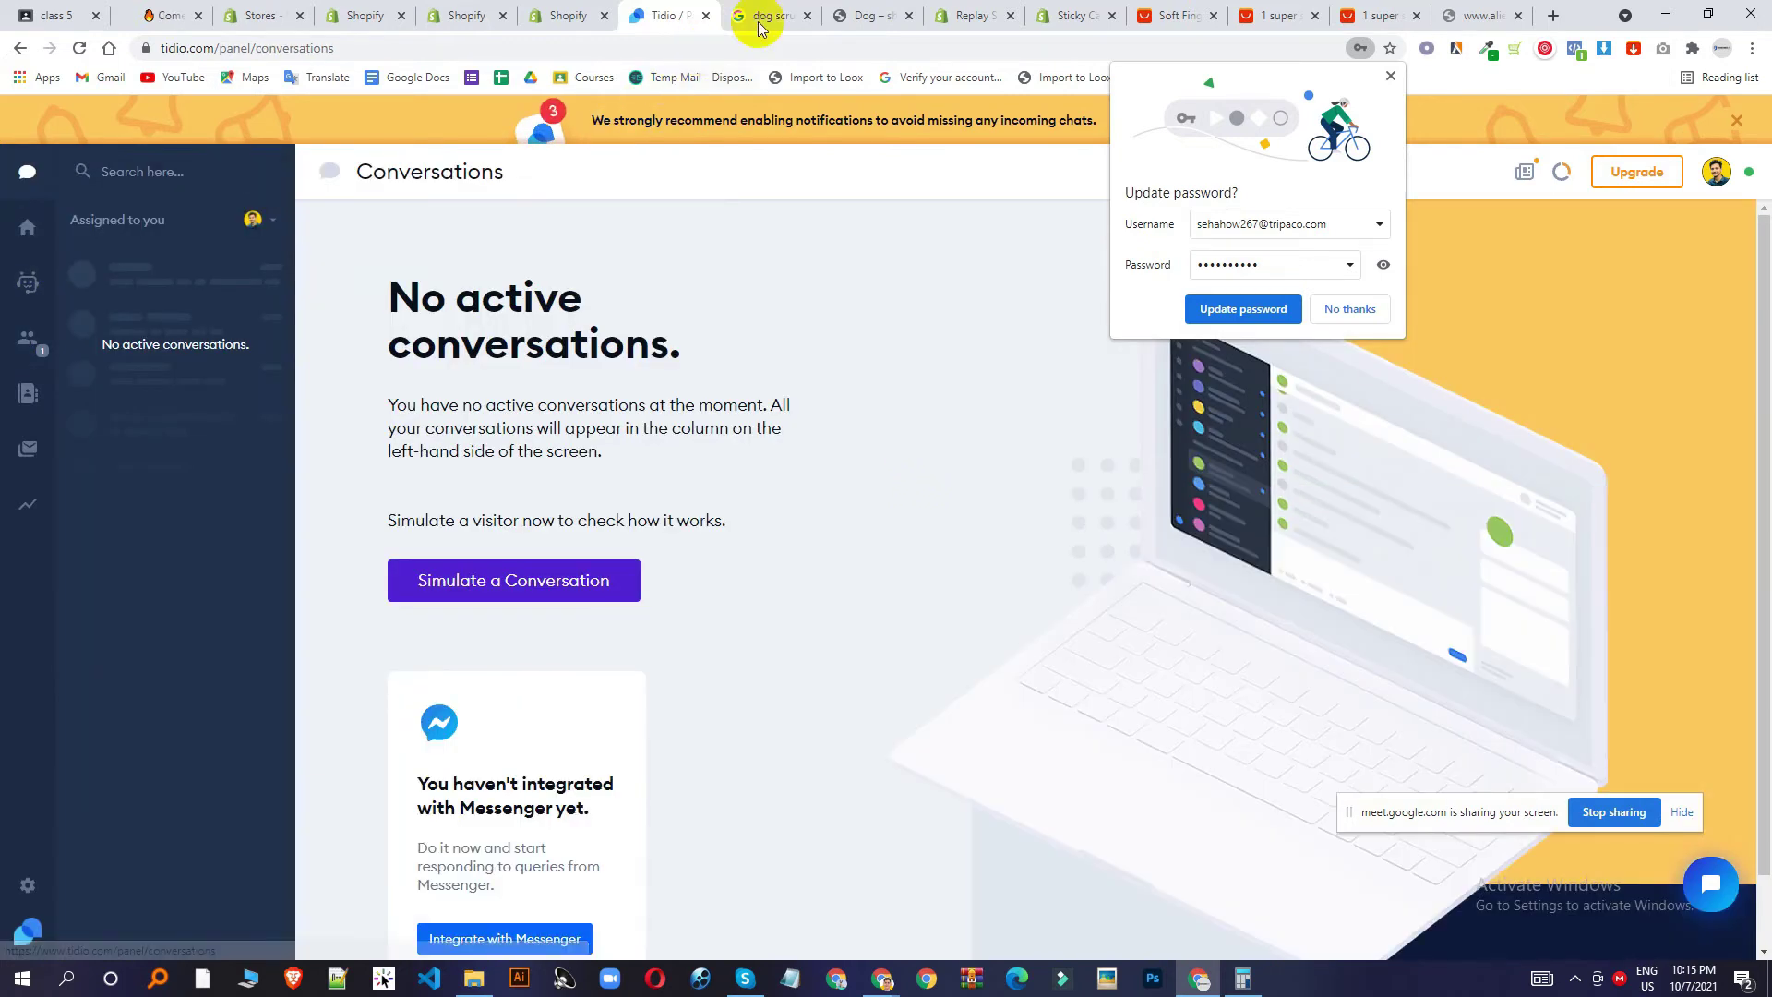
Reload the store's Dog collection page and answer "No, thanks." to the chat widget's promo code offer.
click(859, 15)
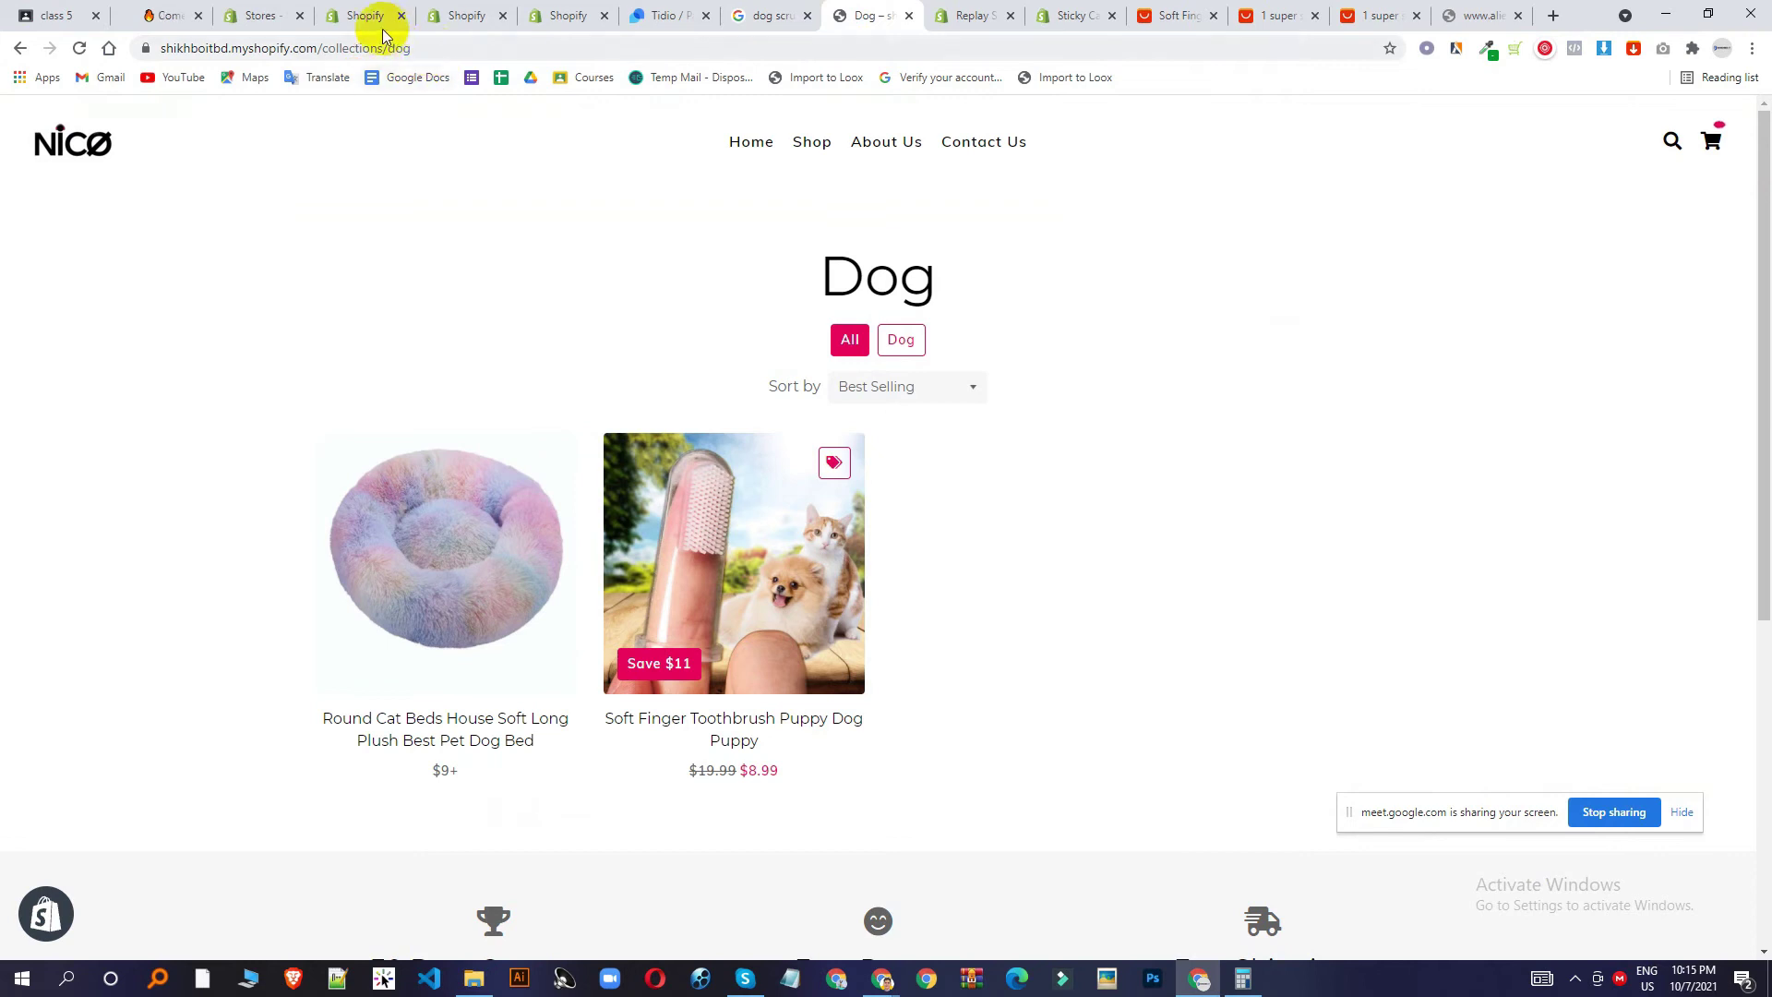
click(319, 49)
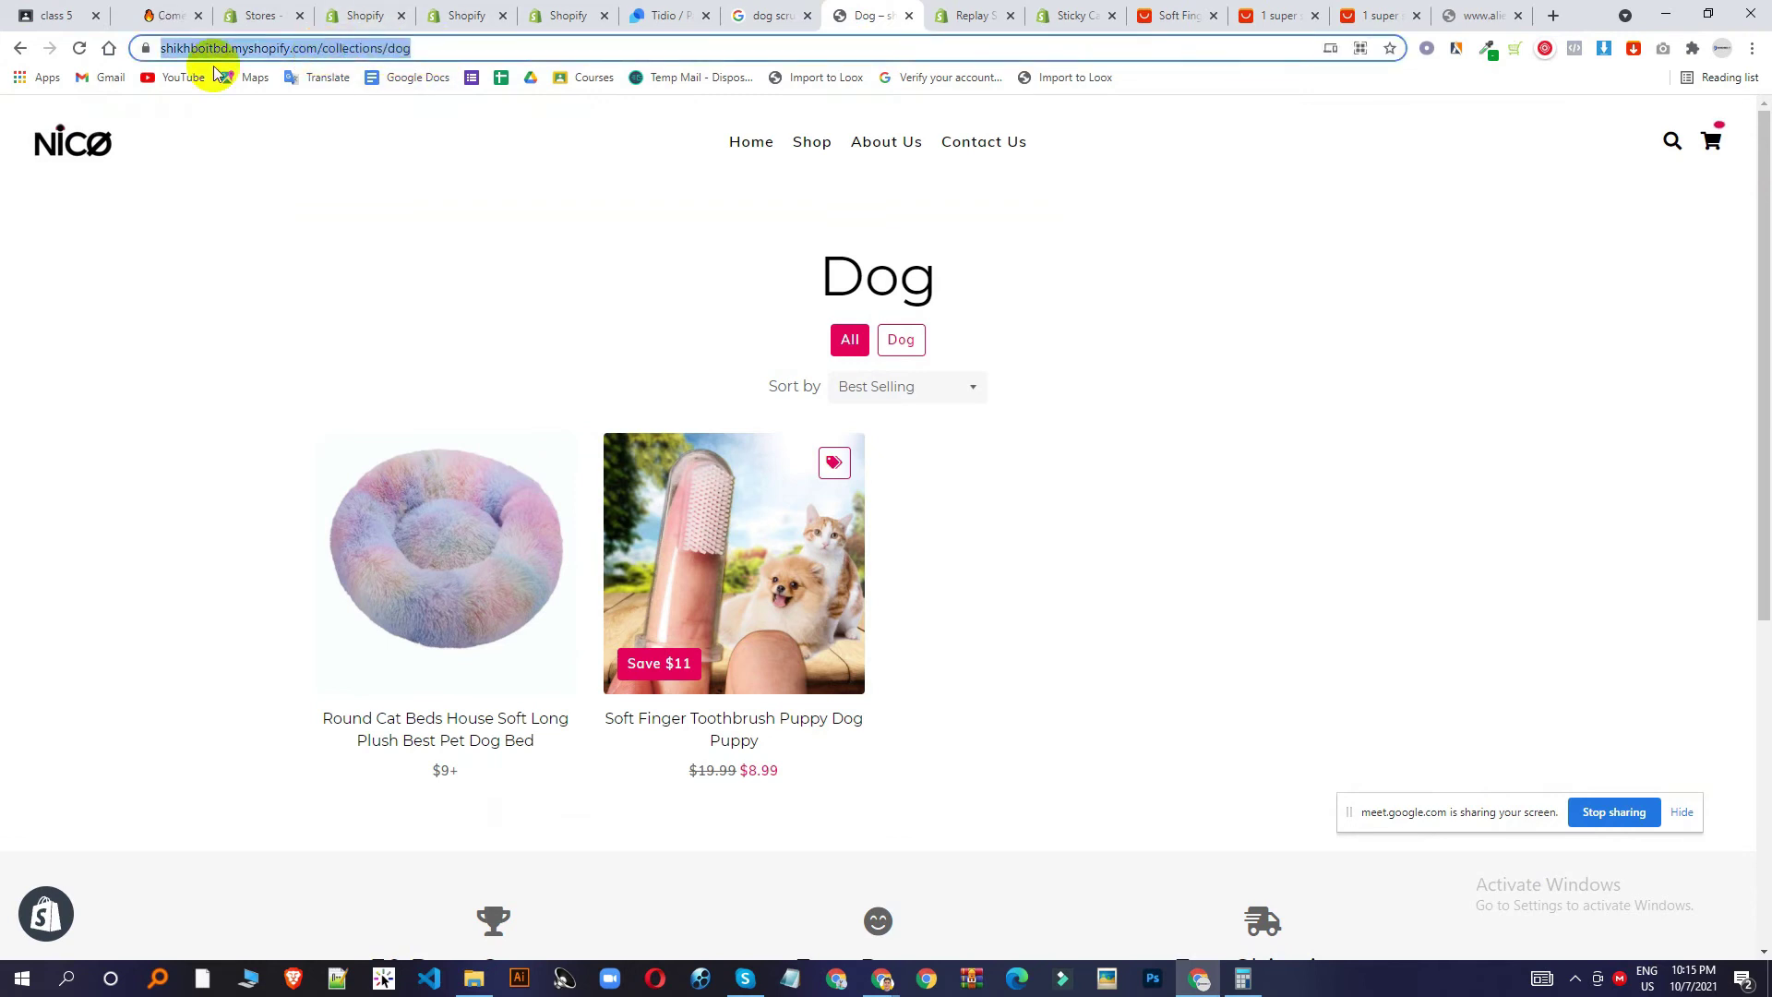
key(Return)
drag(319, 48, 12, 37)
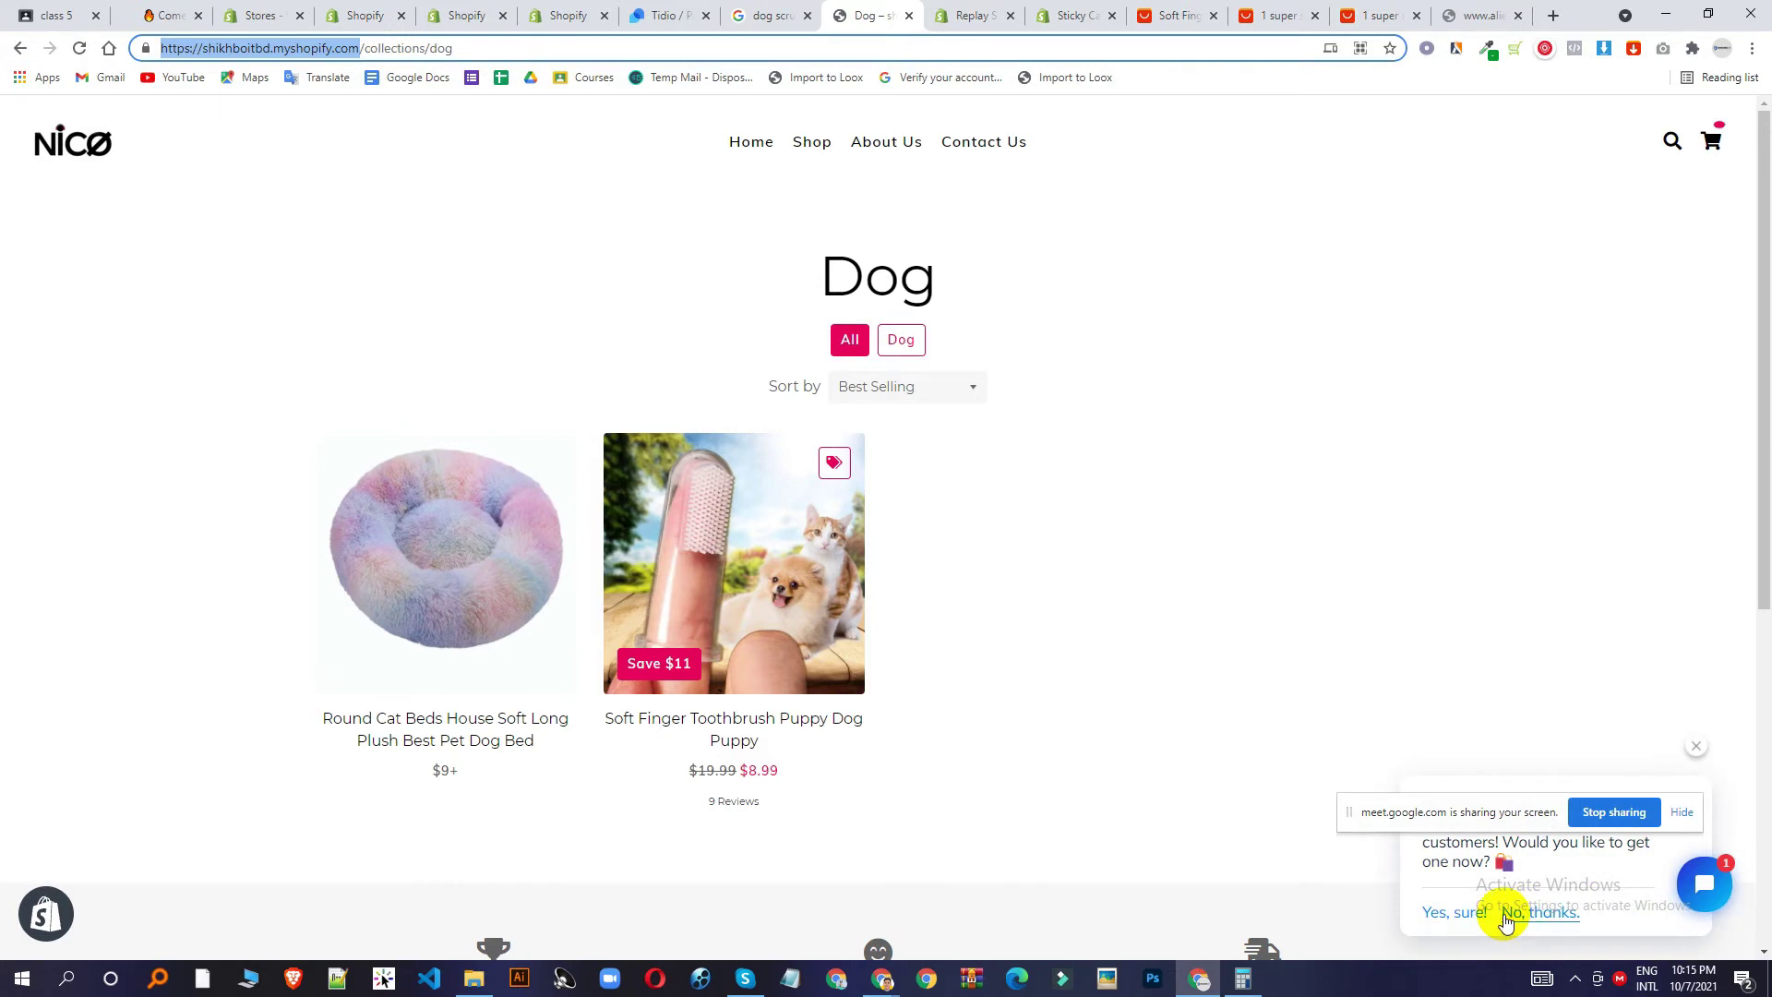
click(1505, 916)
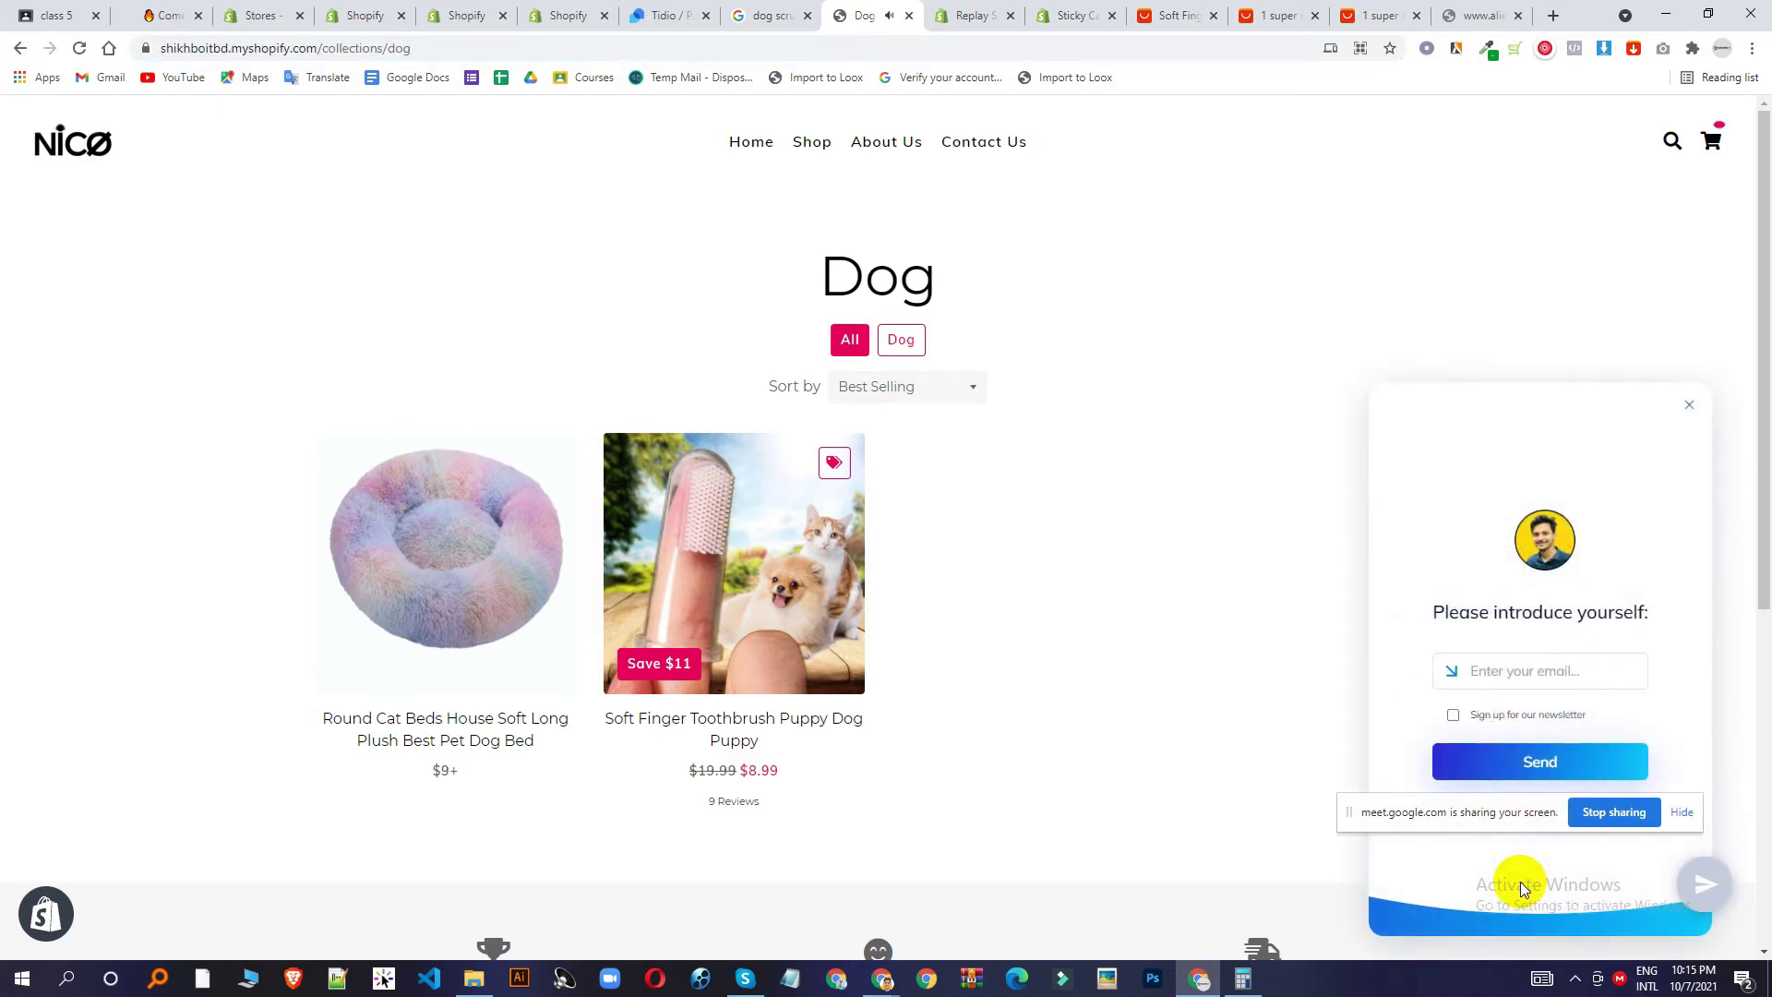
drag(1404, 815, 1539, 462)
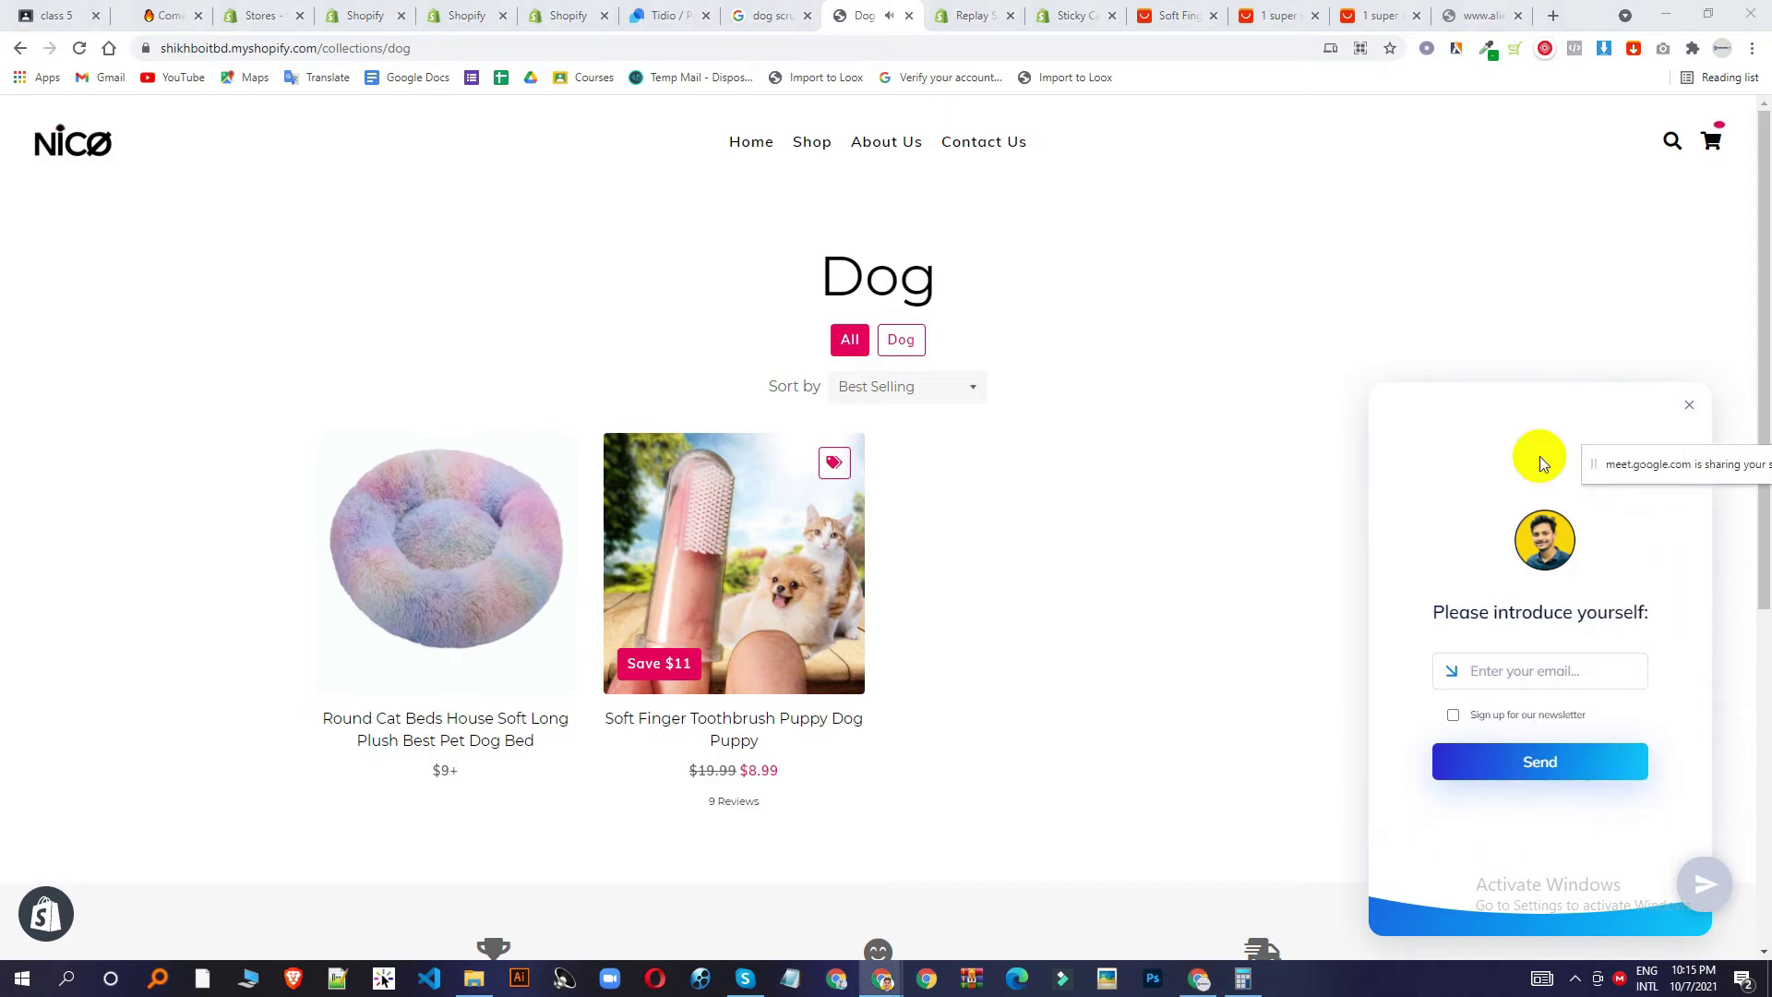
Find the Temp Mail site through a web search in a new browser tab and copy the temporary email address.
click(1482, 671)
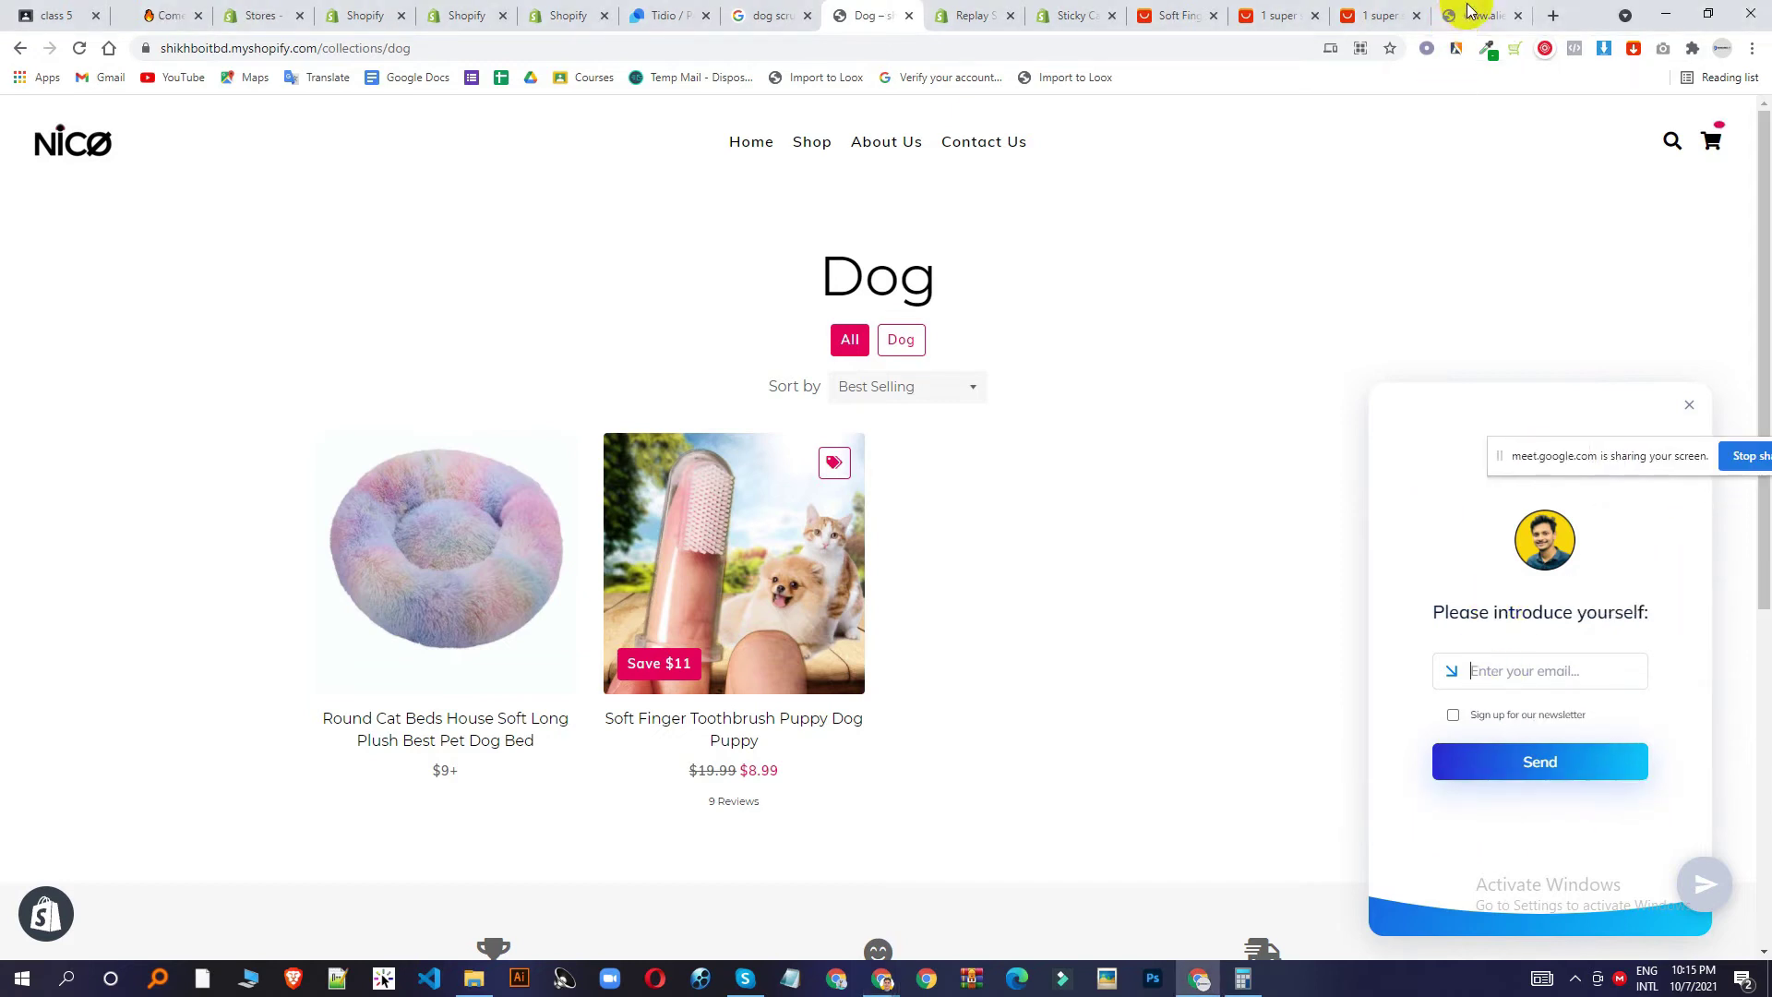
click(1550, 17)
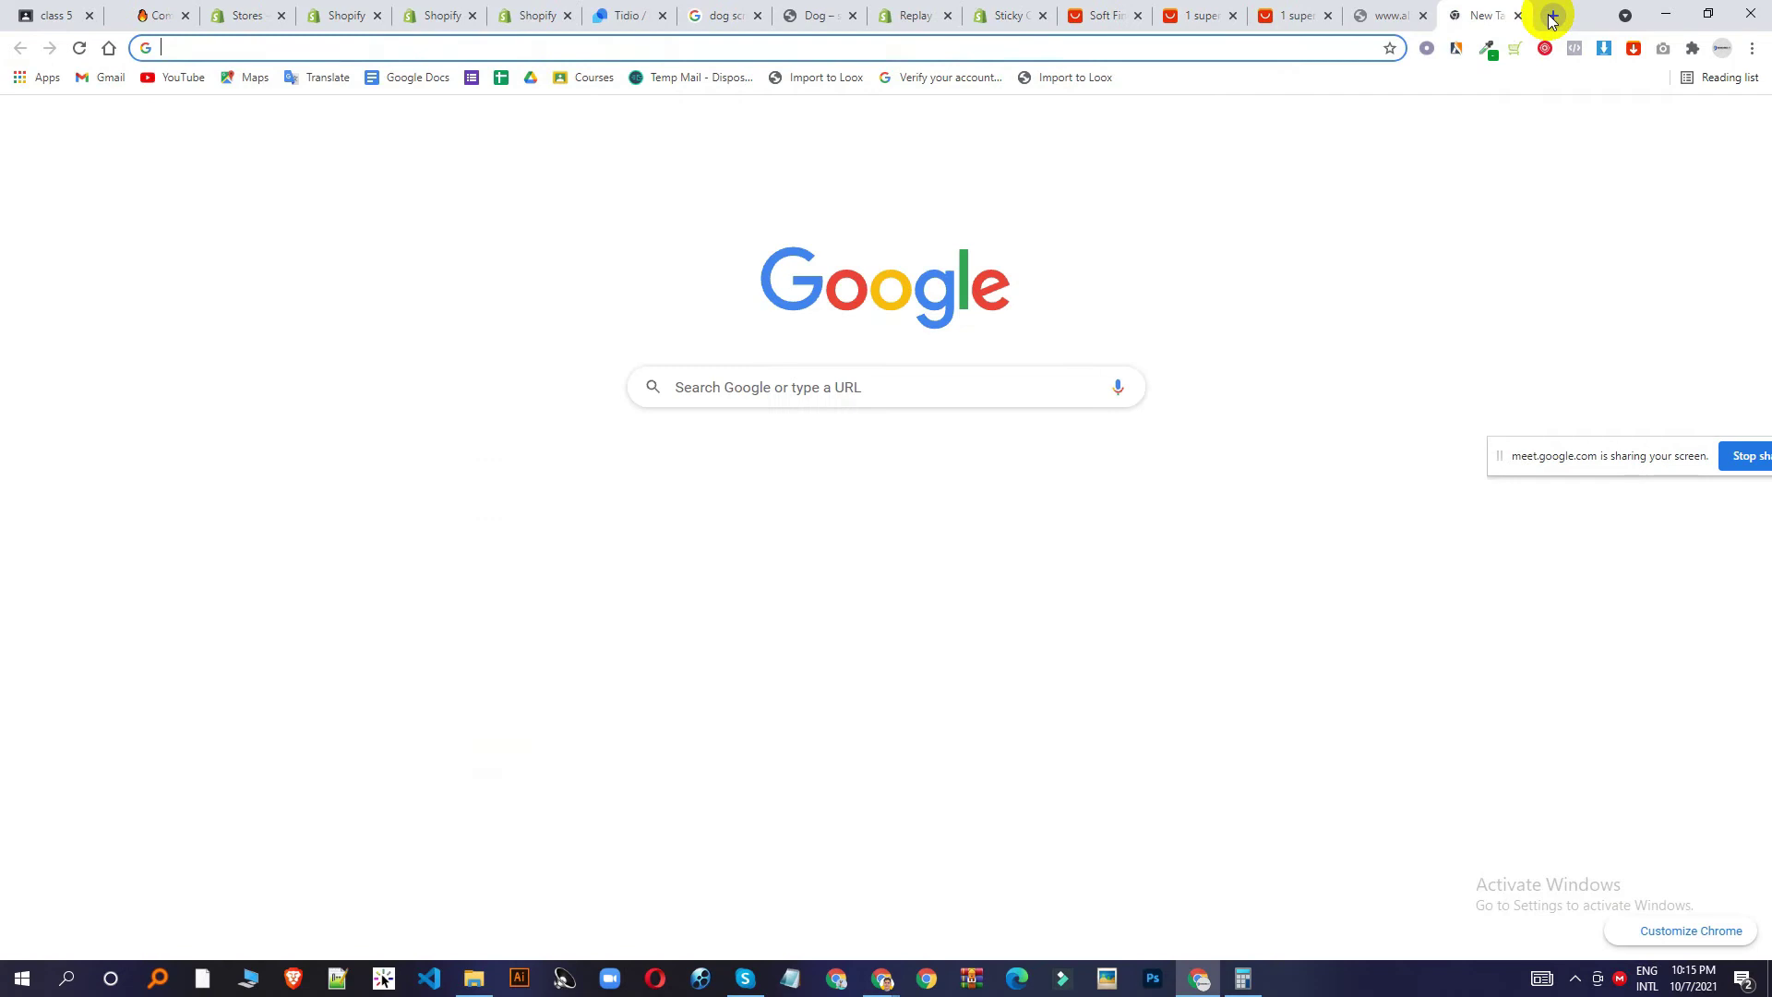
text(team)
text(mail)
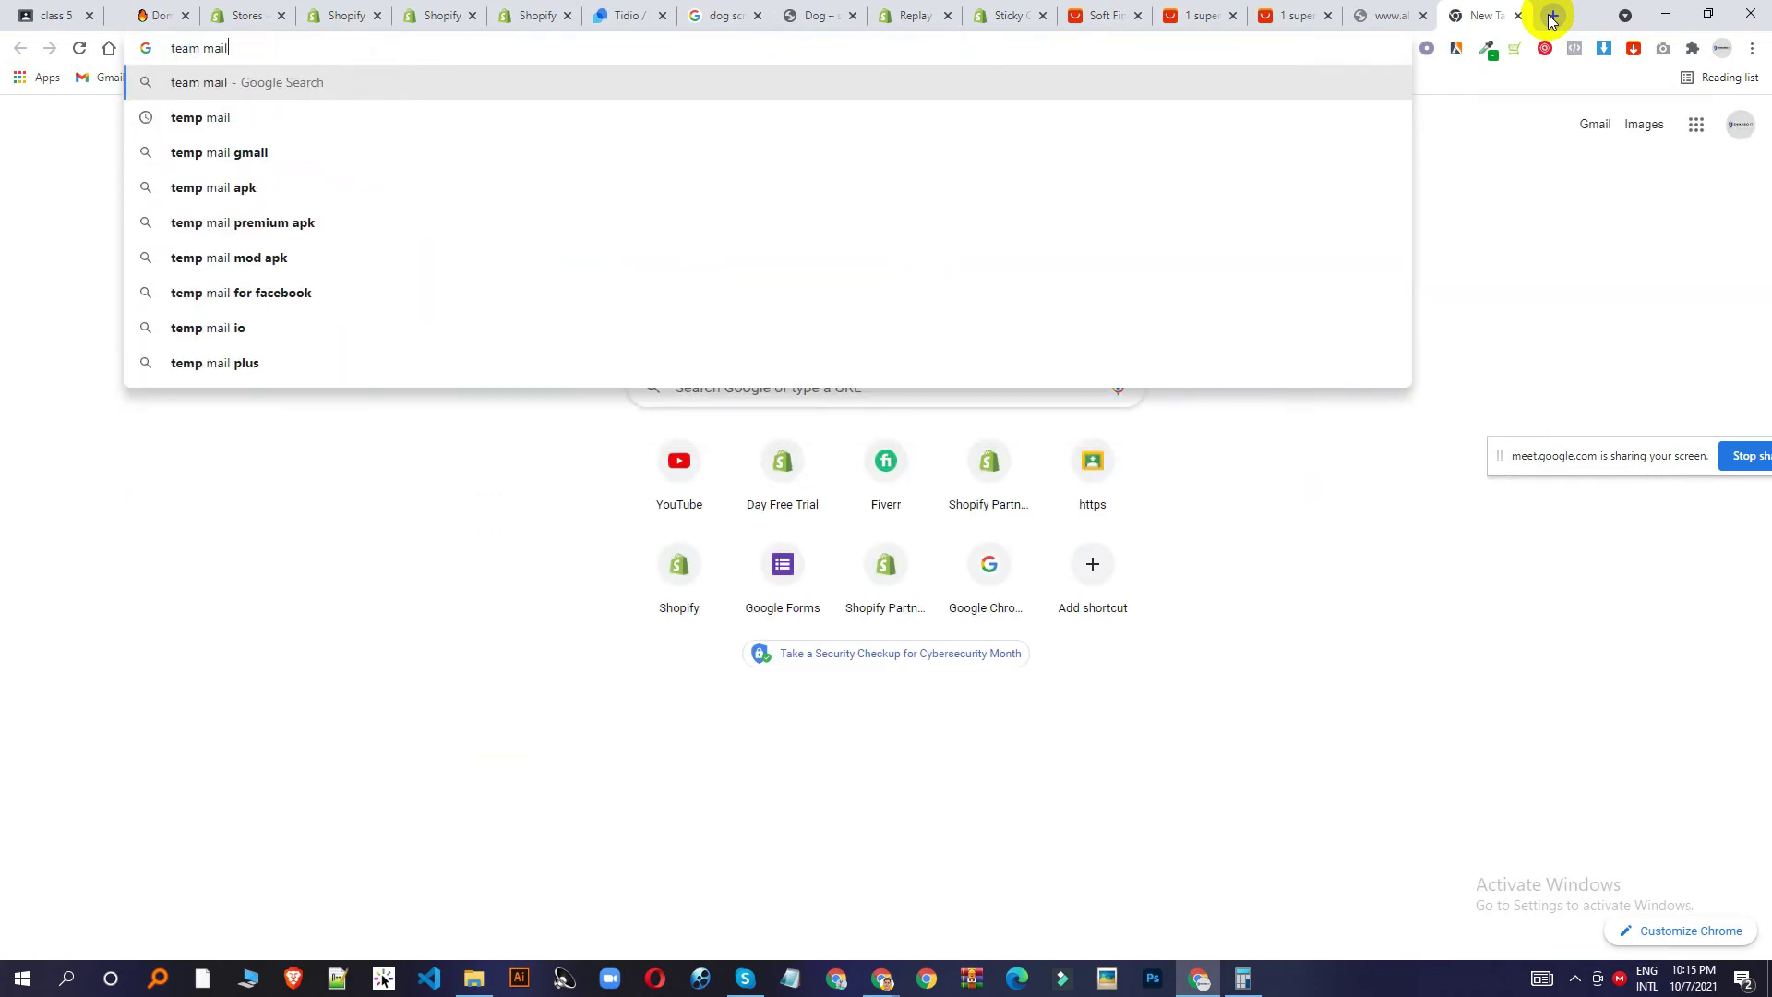
key(Down)
key(Return)
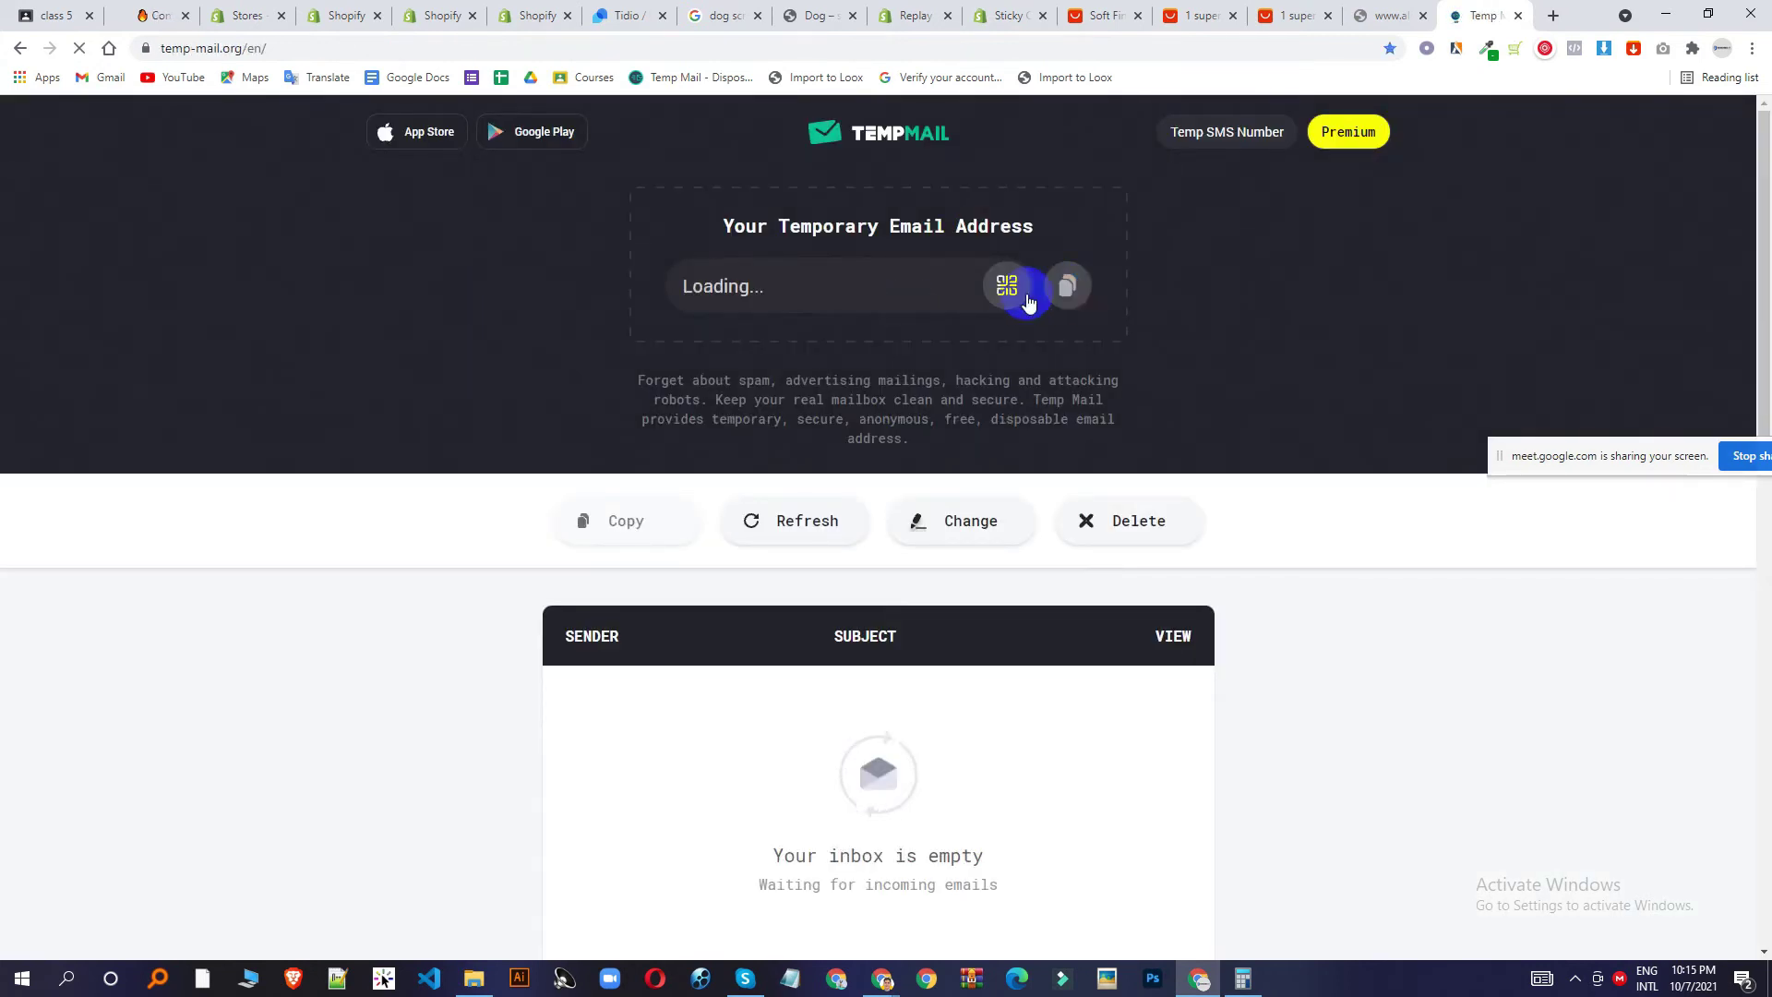
click(1070, 293)
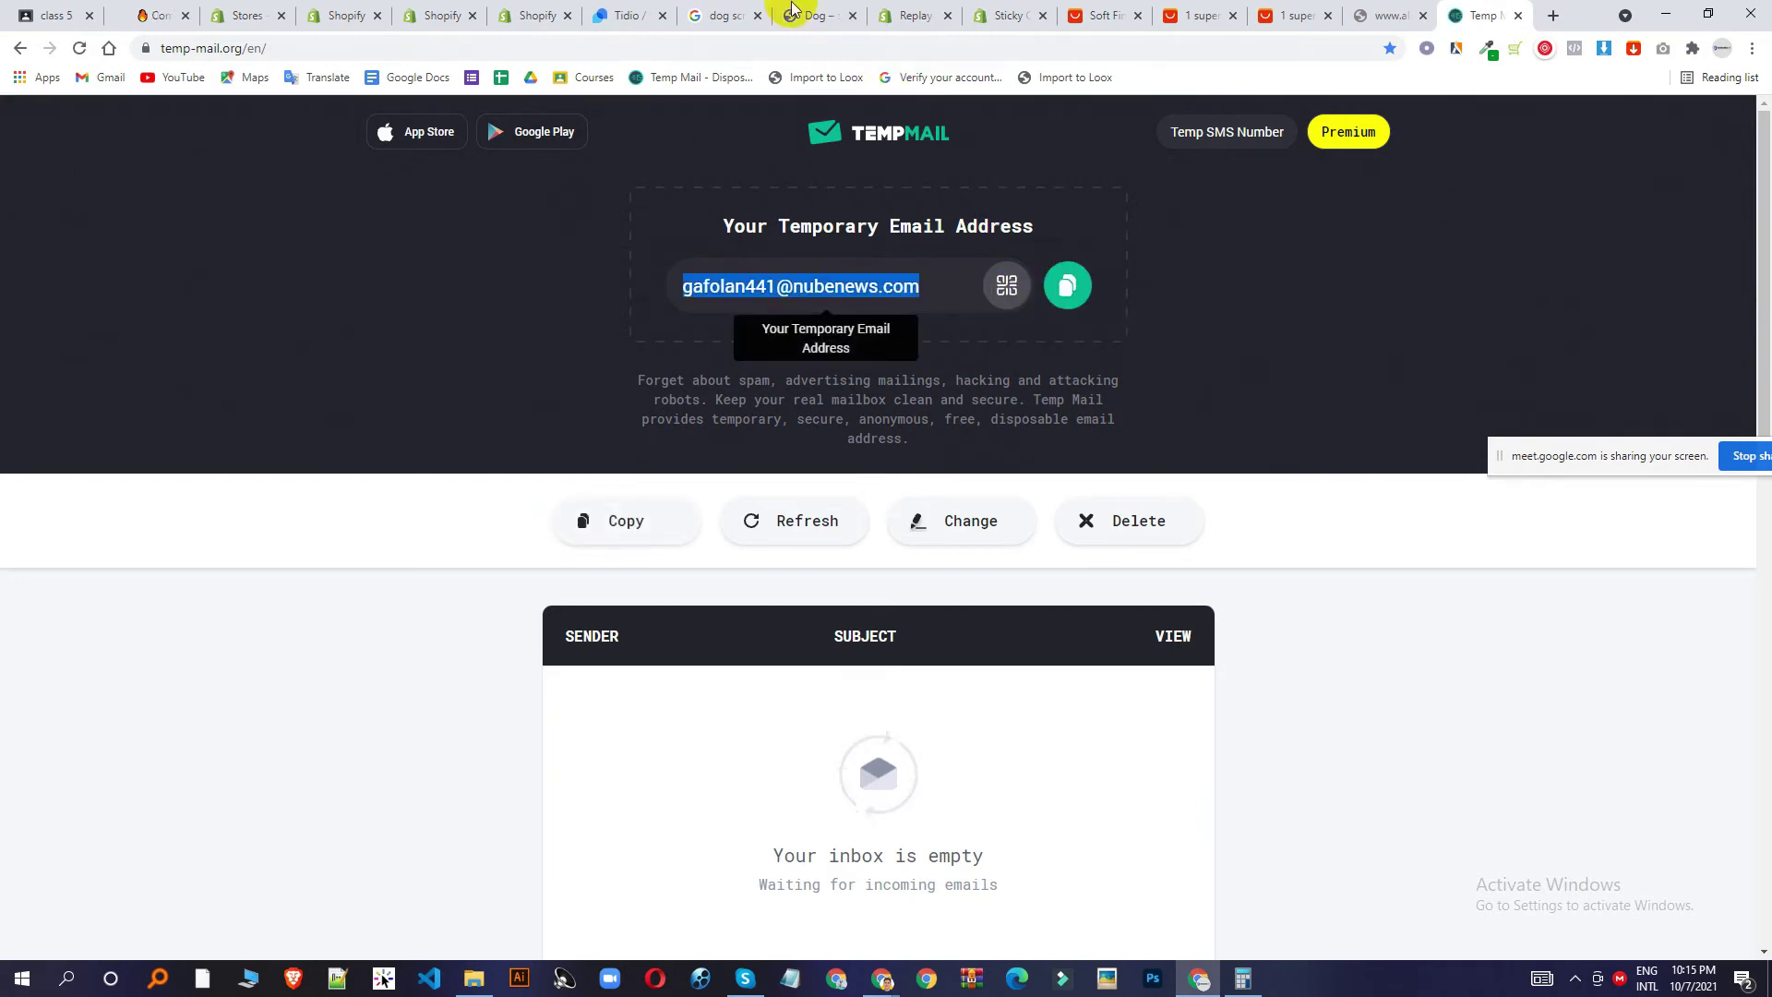
Submit the temporary email address in the storefront chat's introduction form and send the message "hi" as a visitor.
click(610, 11)
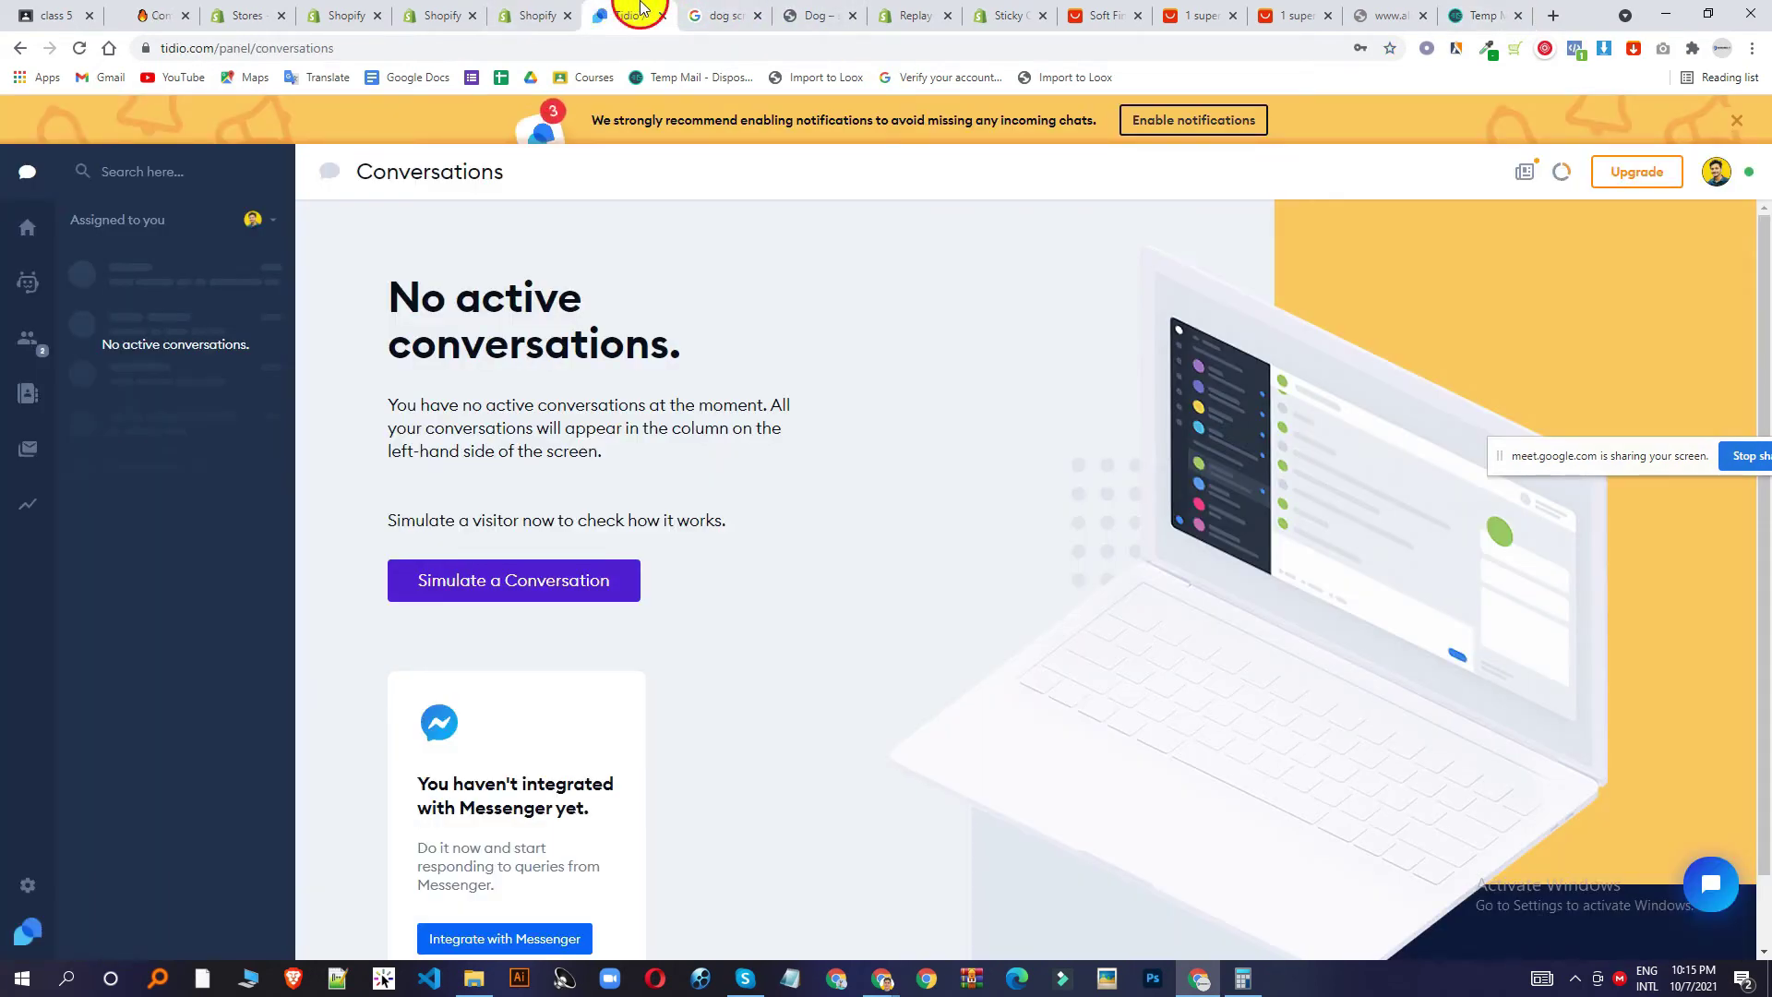
click(722, 15)
click(817, 15)
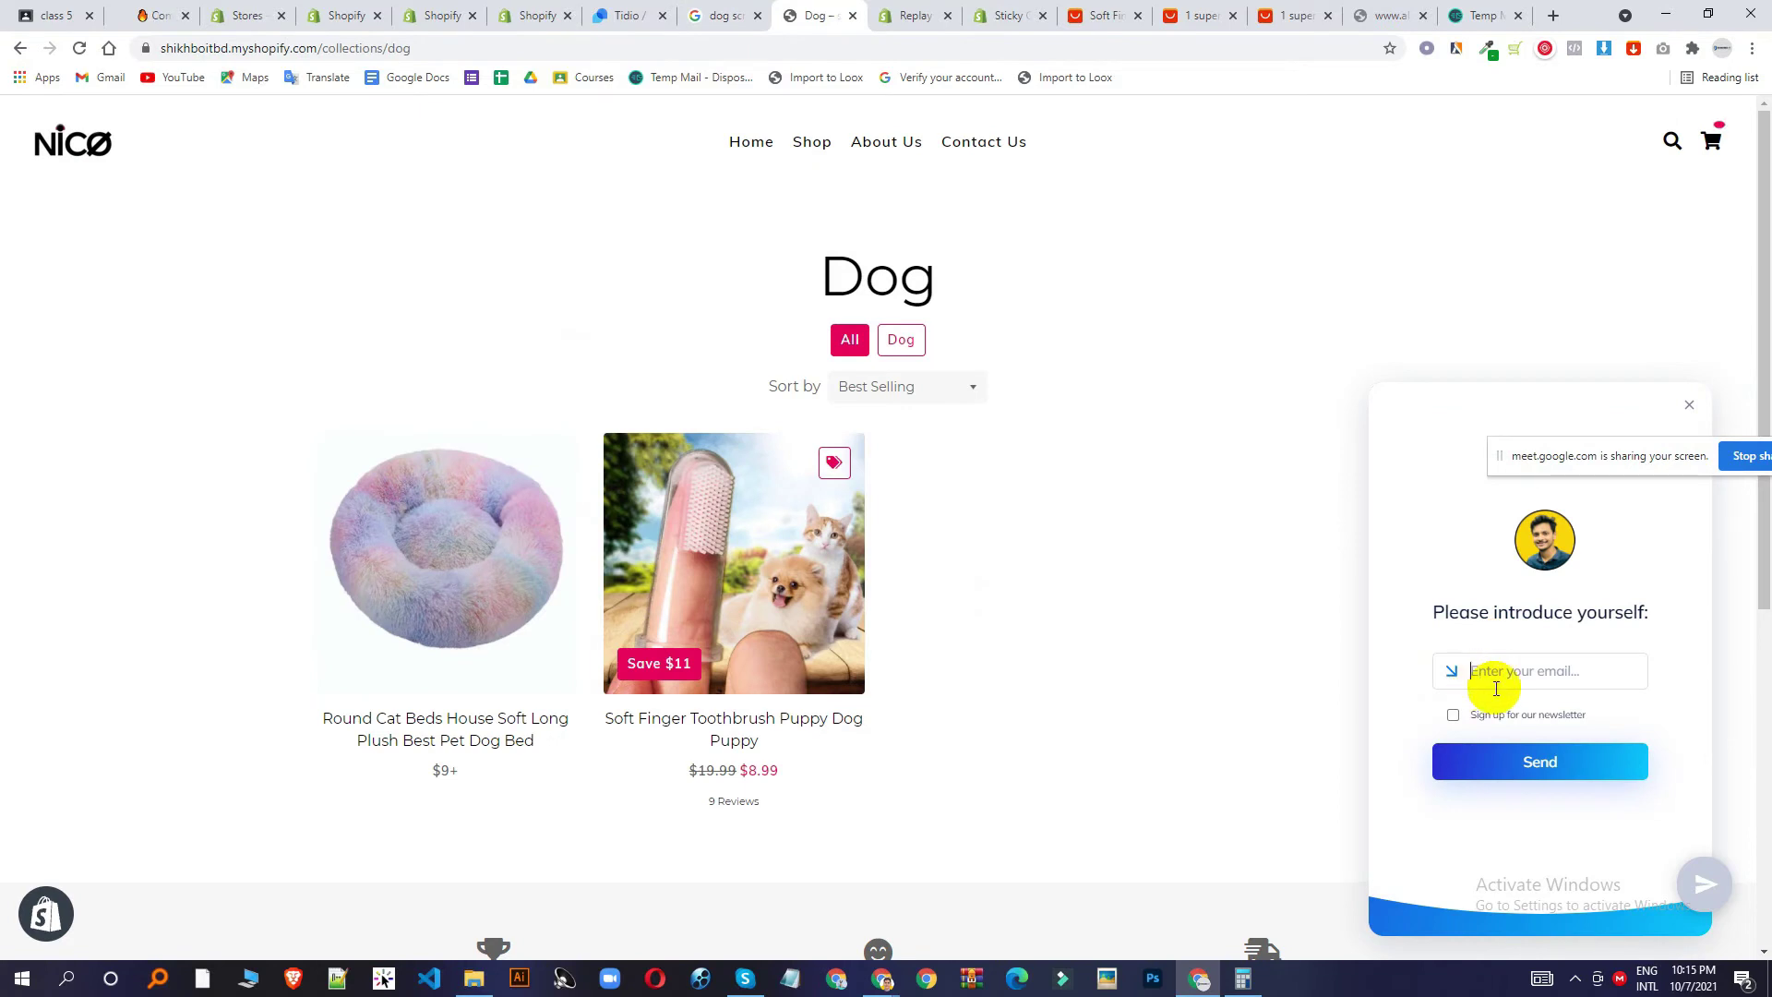
key(ctrl+v)
click(1510, 758)
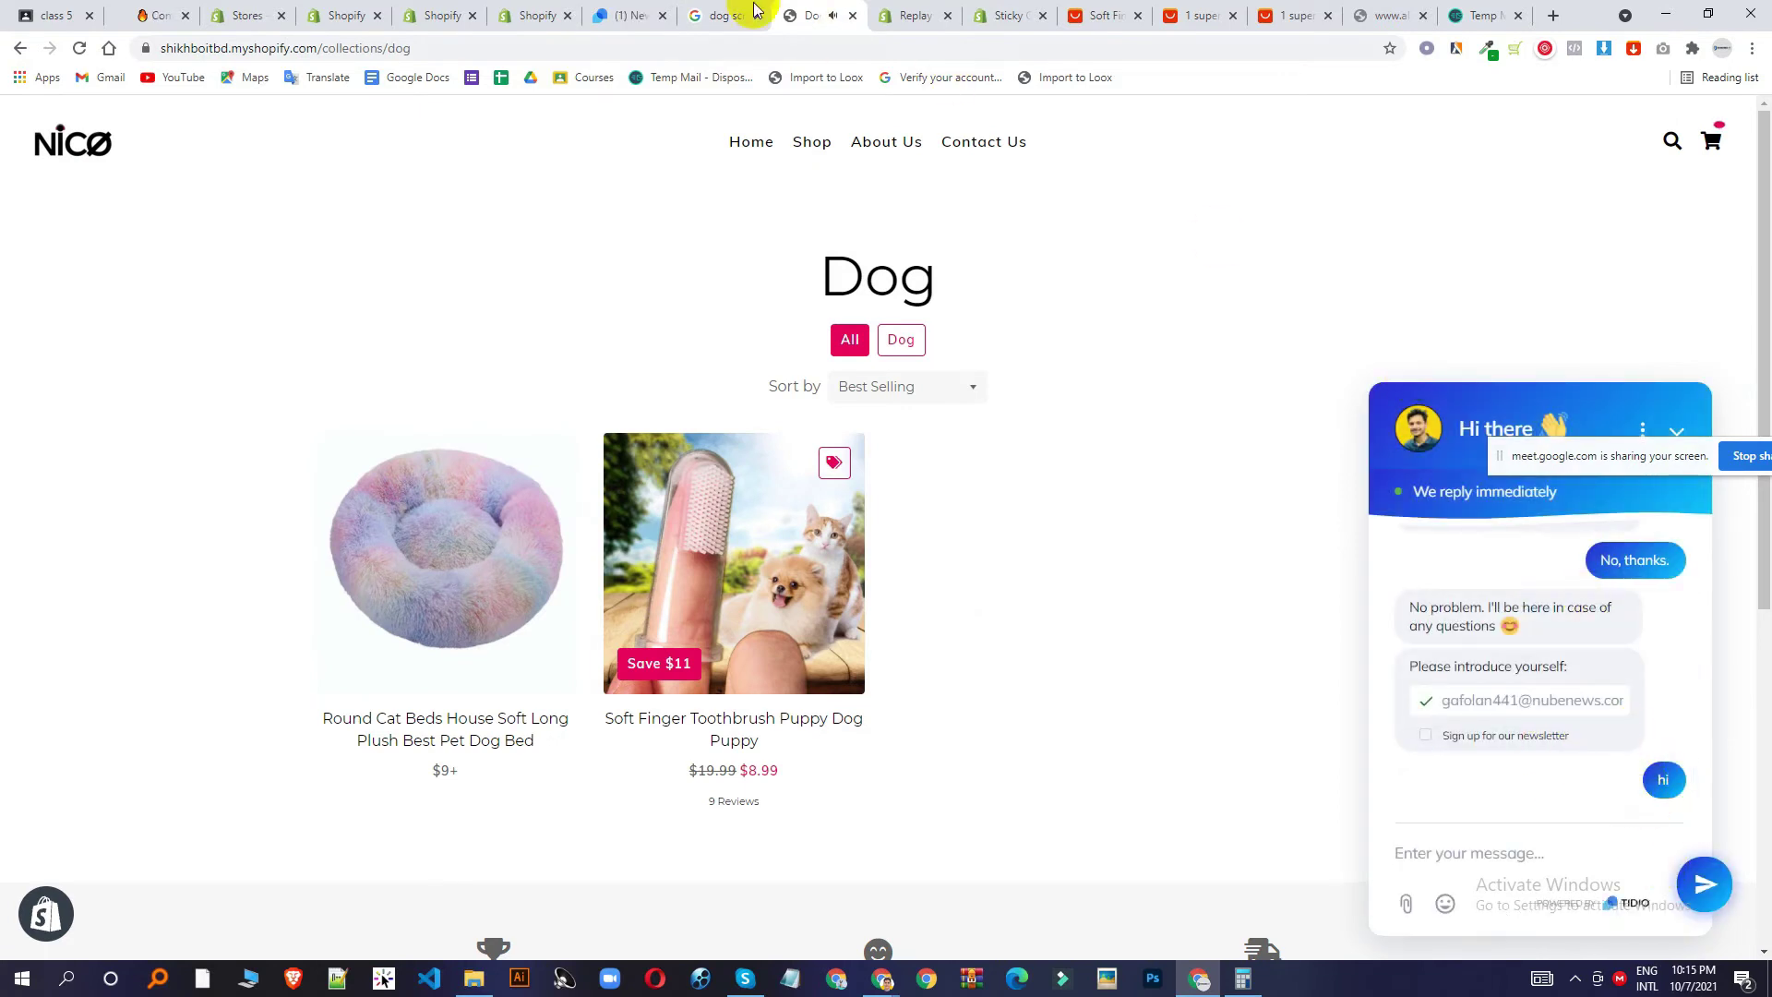
Join the visitor's unassigned conversation in Tidio, reply "hi", and check the reply in the storefront chat.
click(653, 14)
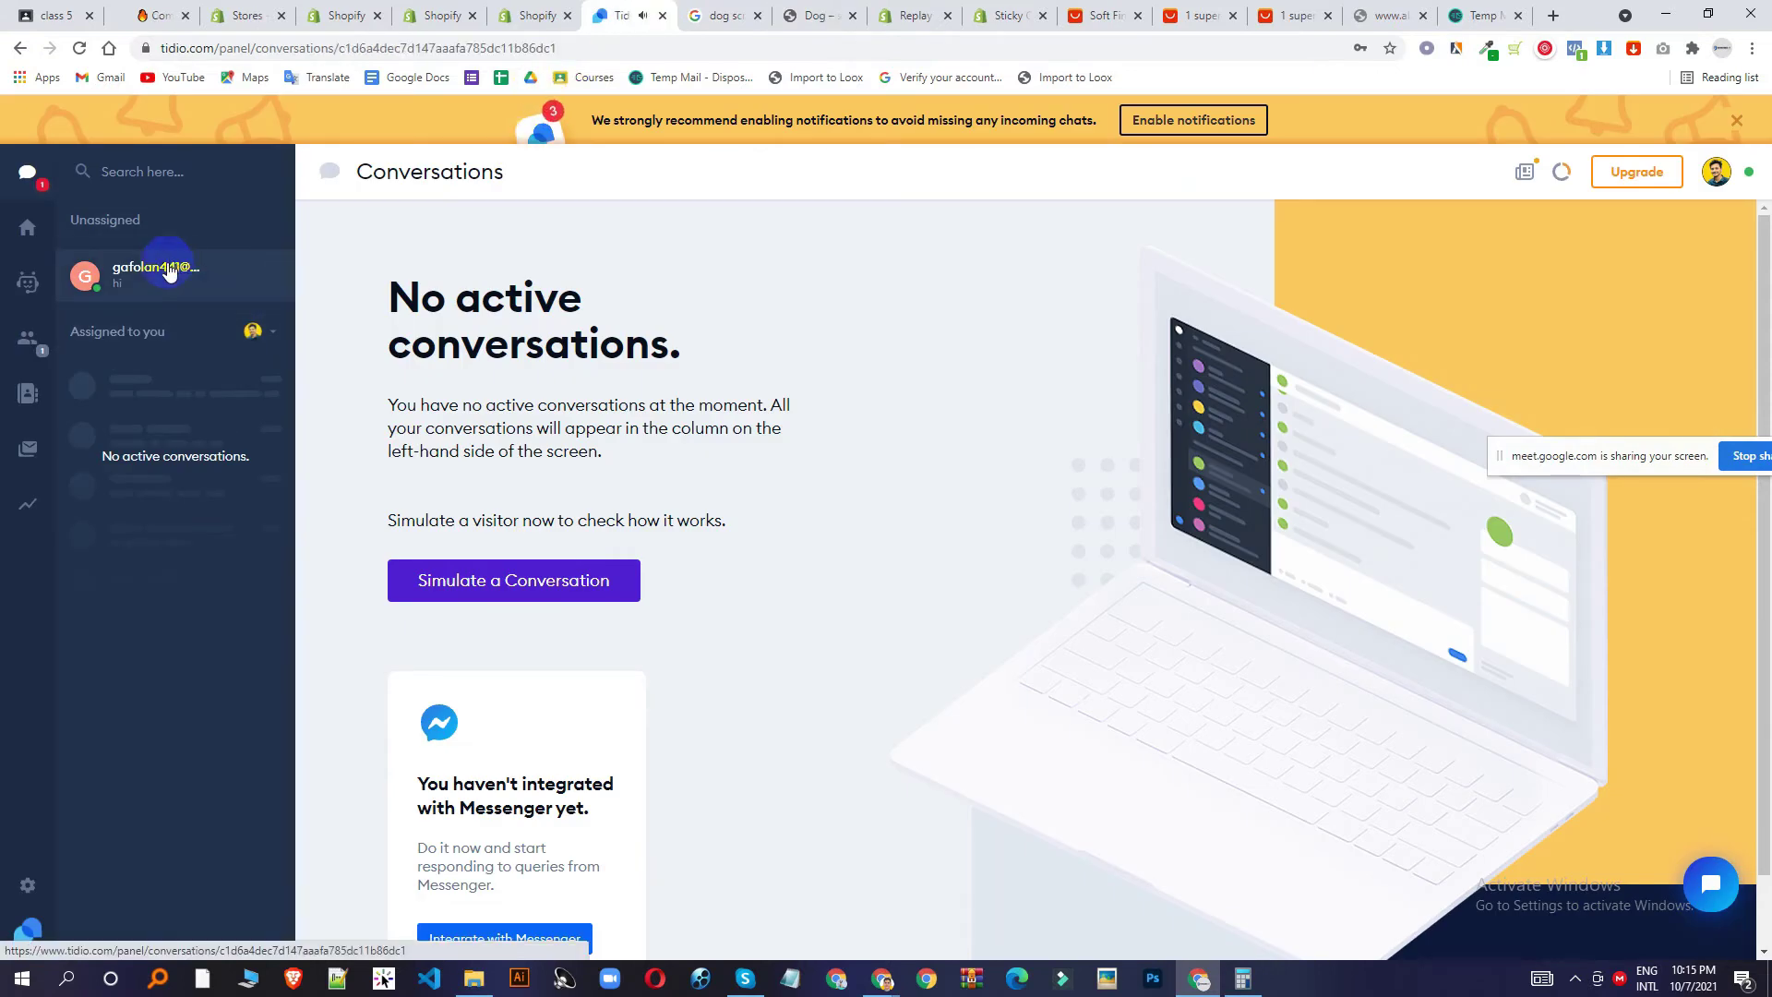
click(171, 273)
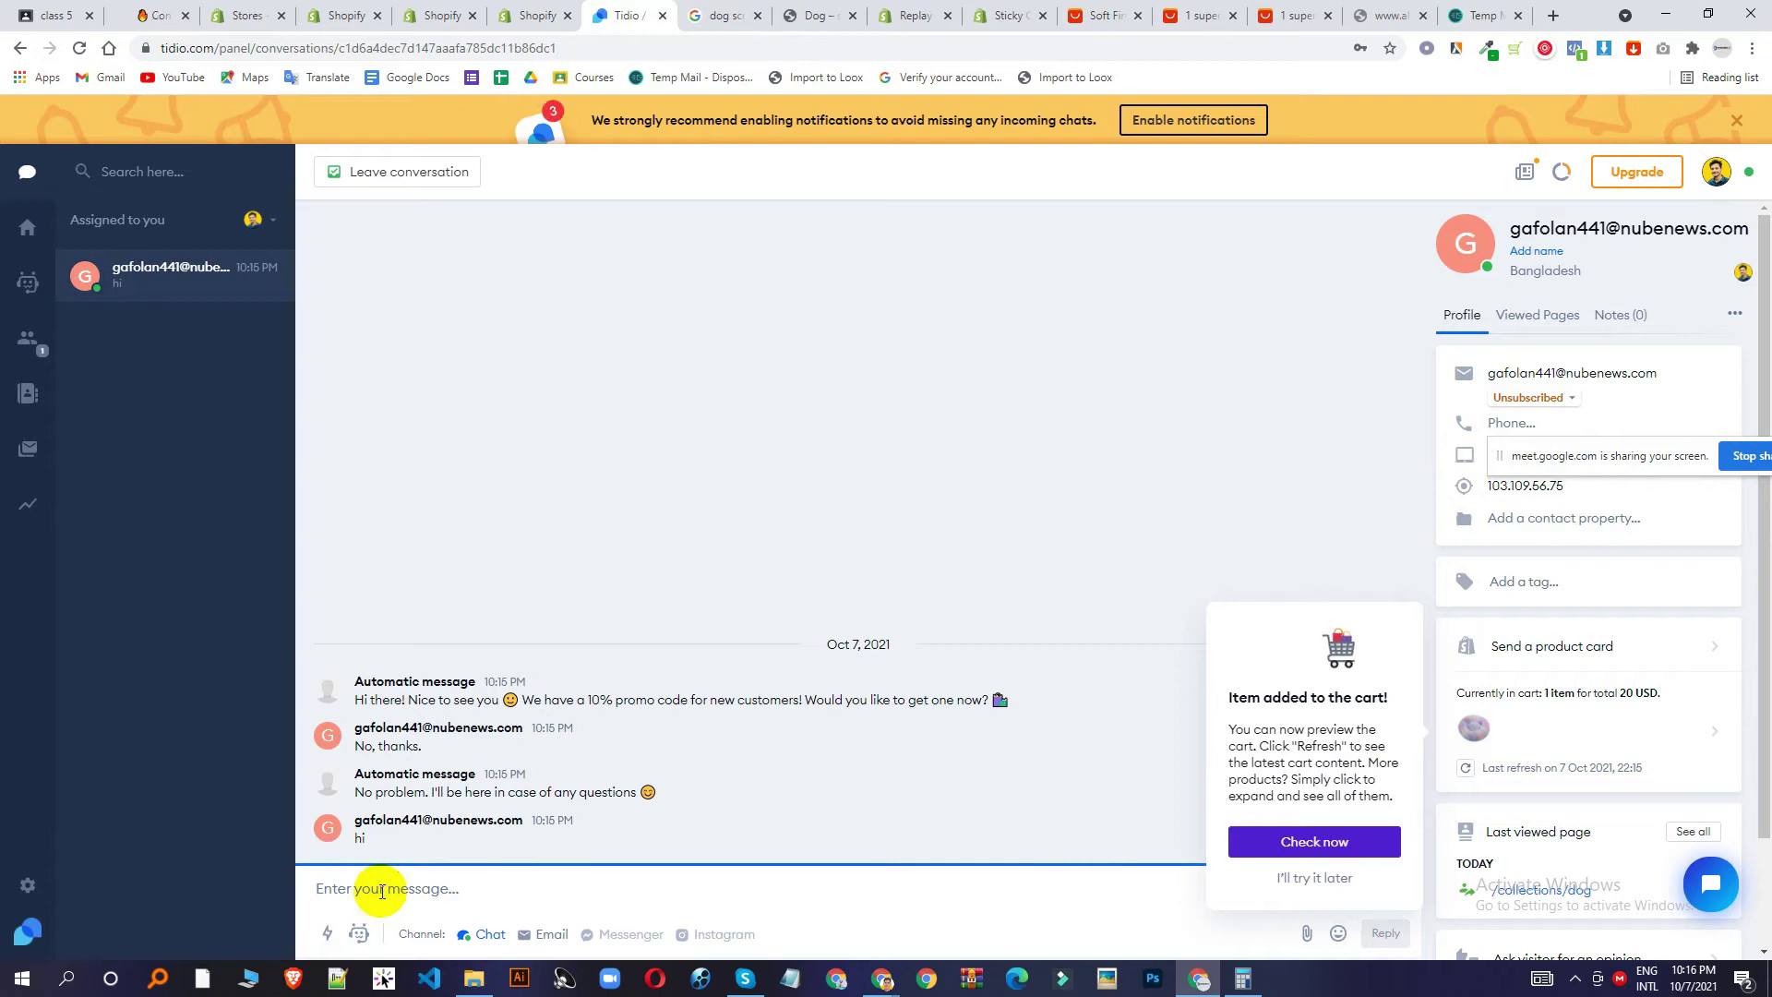
text(hi)
key(Return)
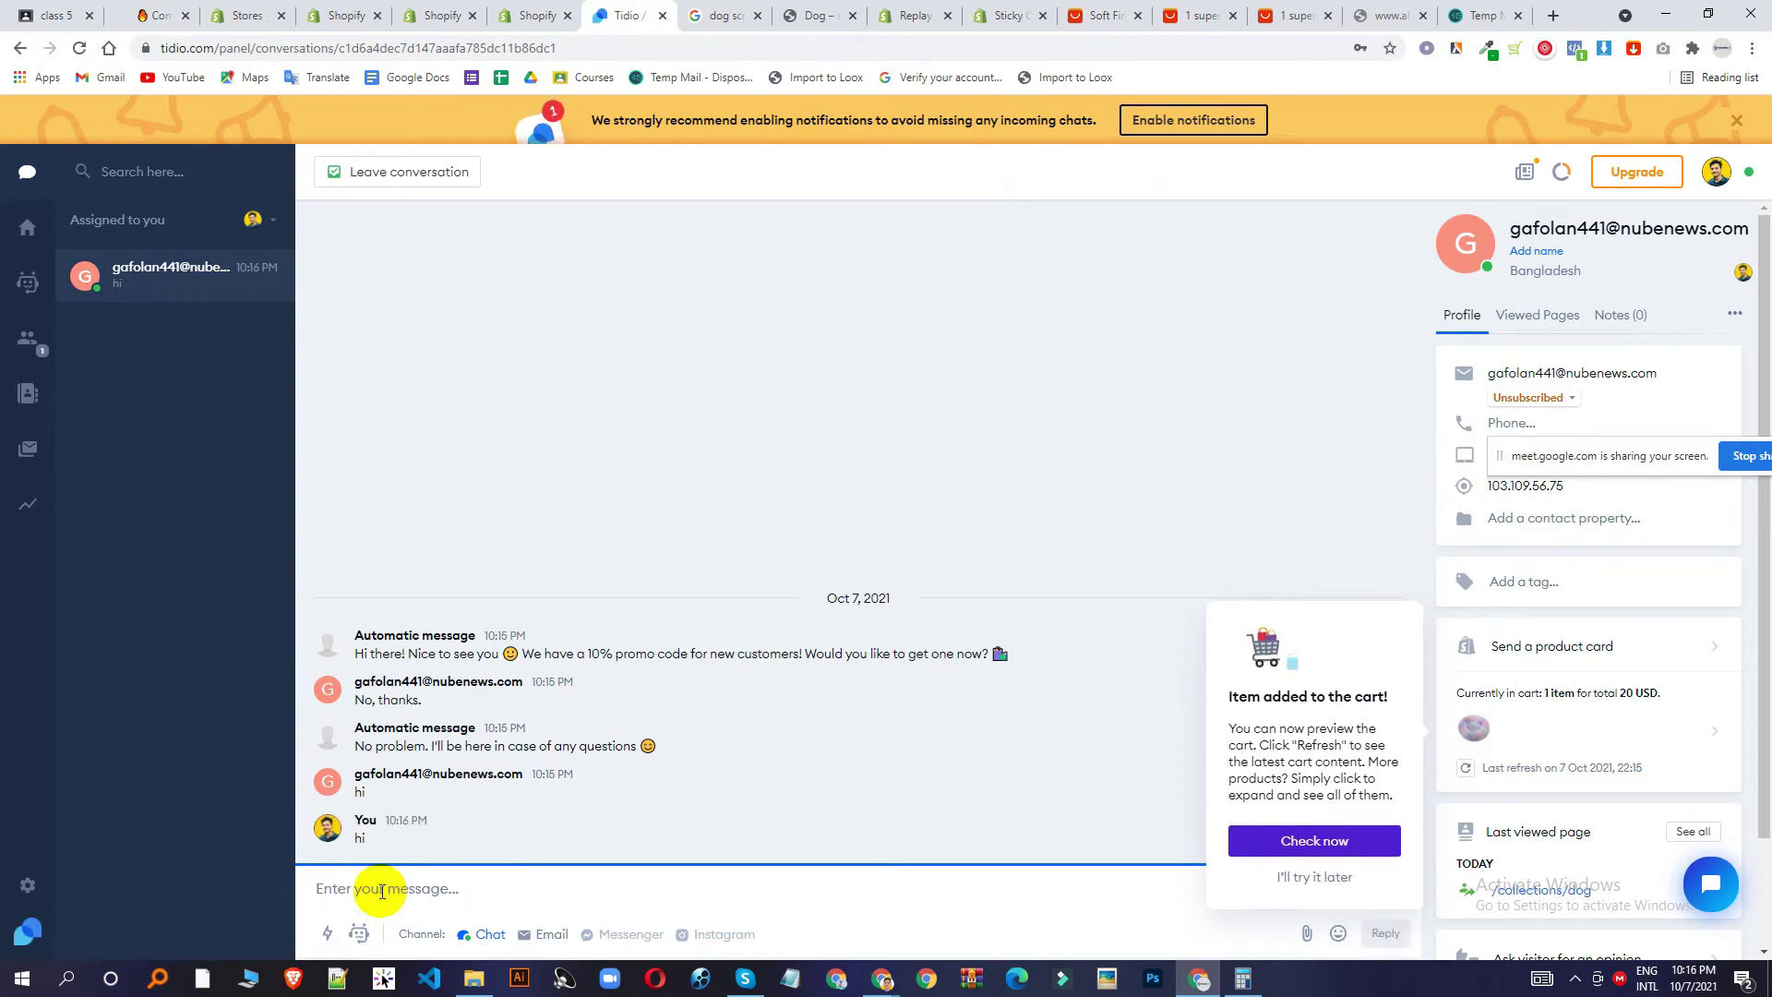
click(783, 17)
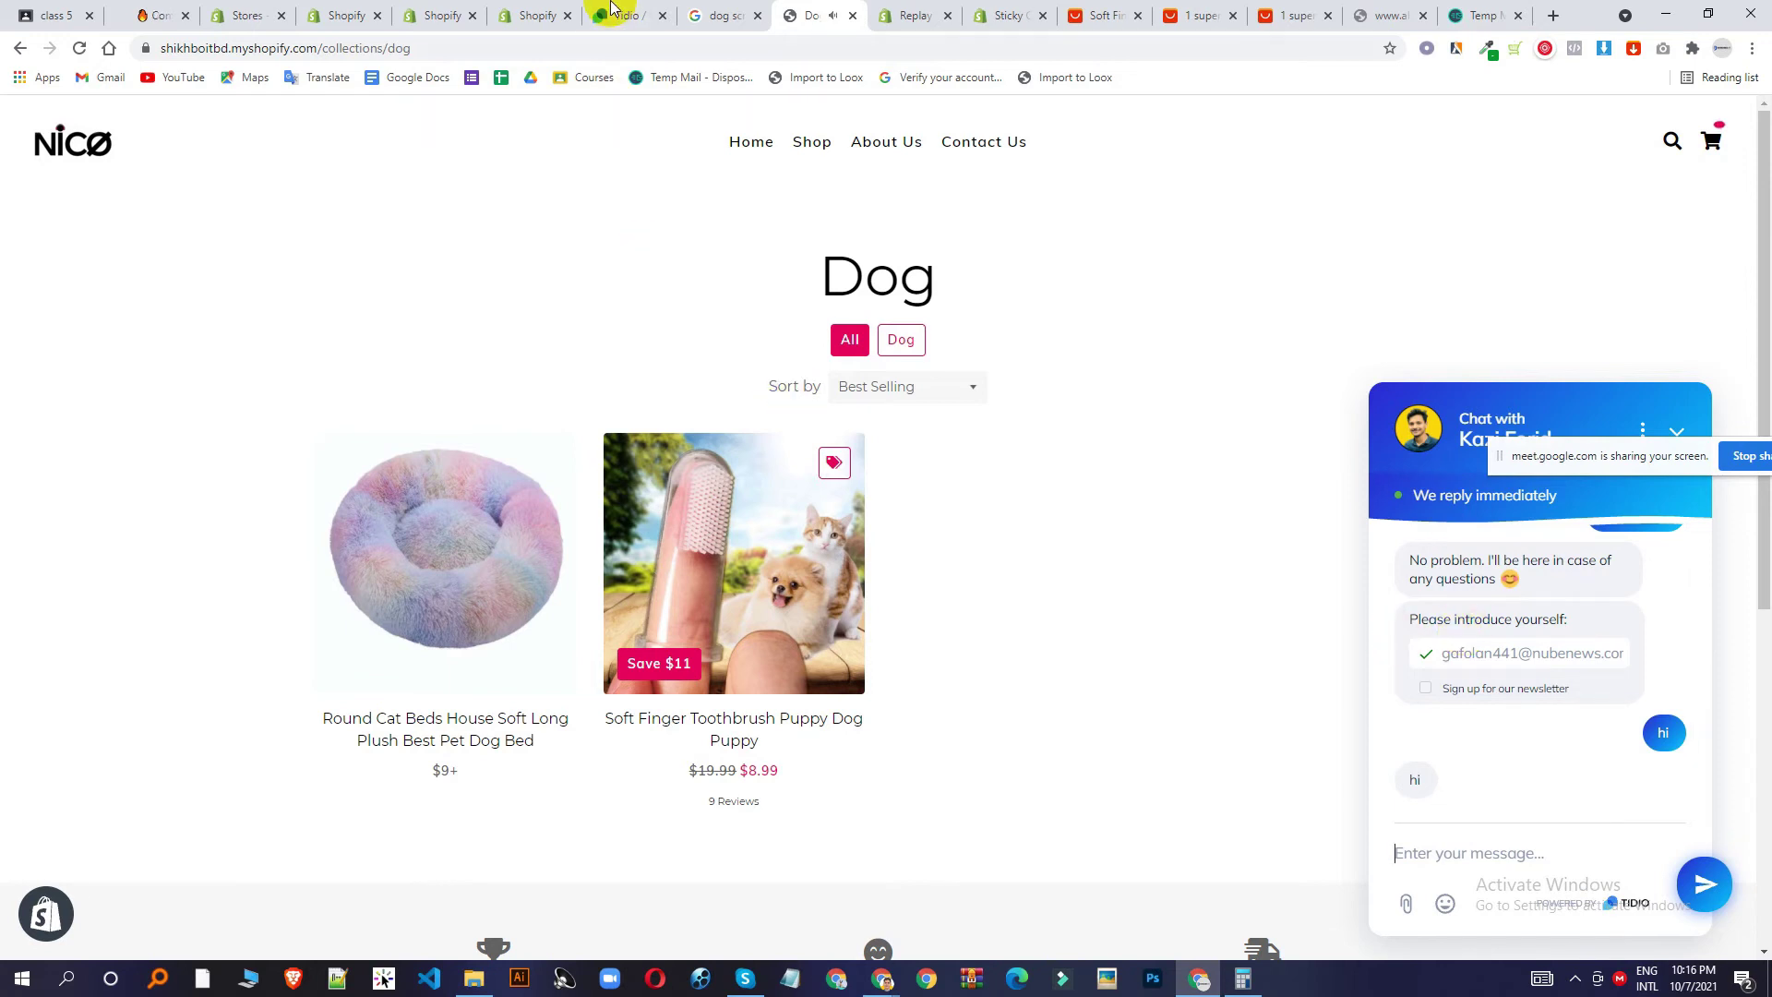
Postpone the cart preview tip in the Tidio conversation panel and close the Tidio page.
click(652, 24)
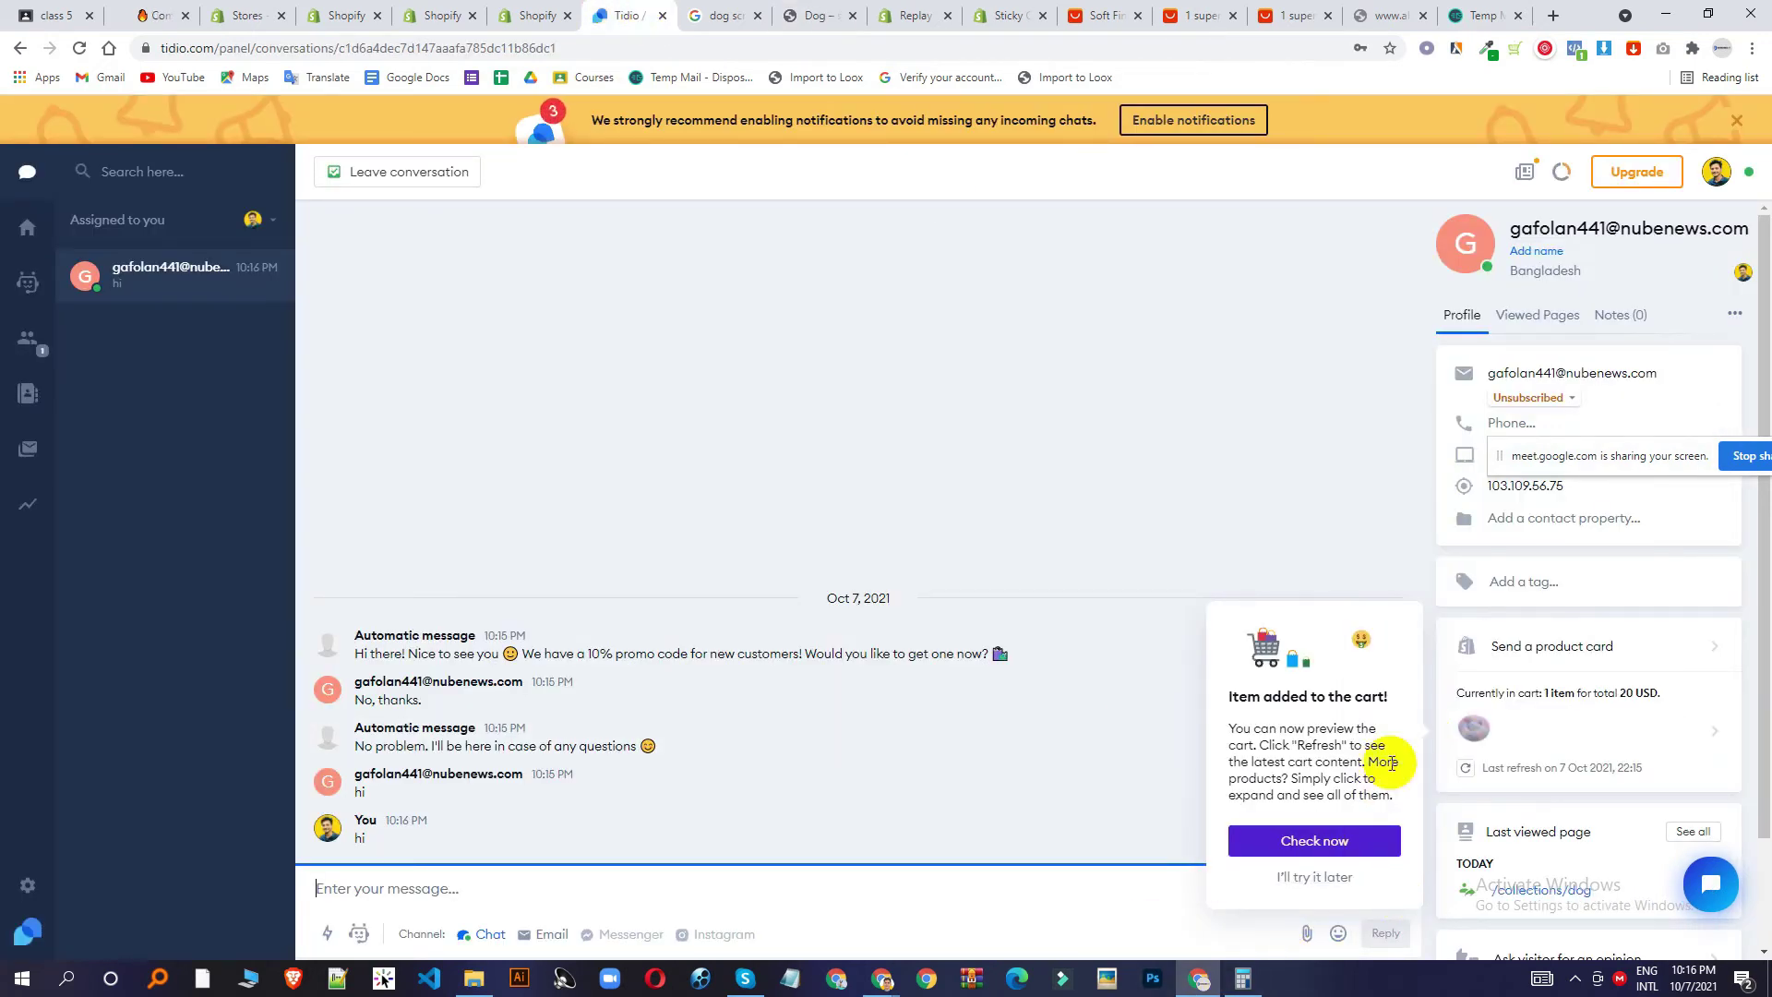
click(1314, 877)
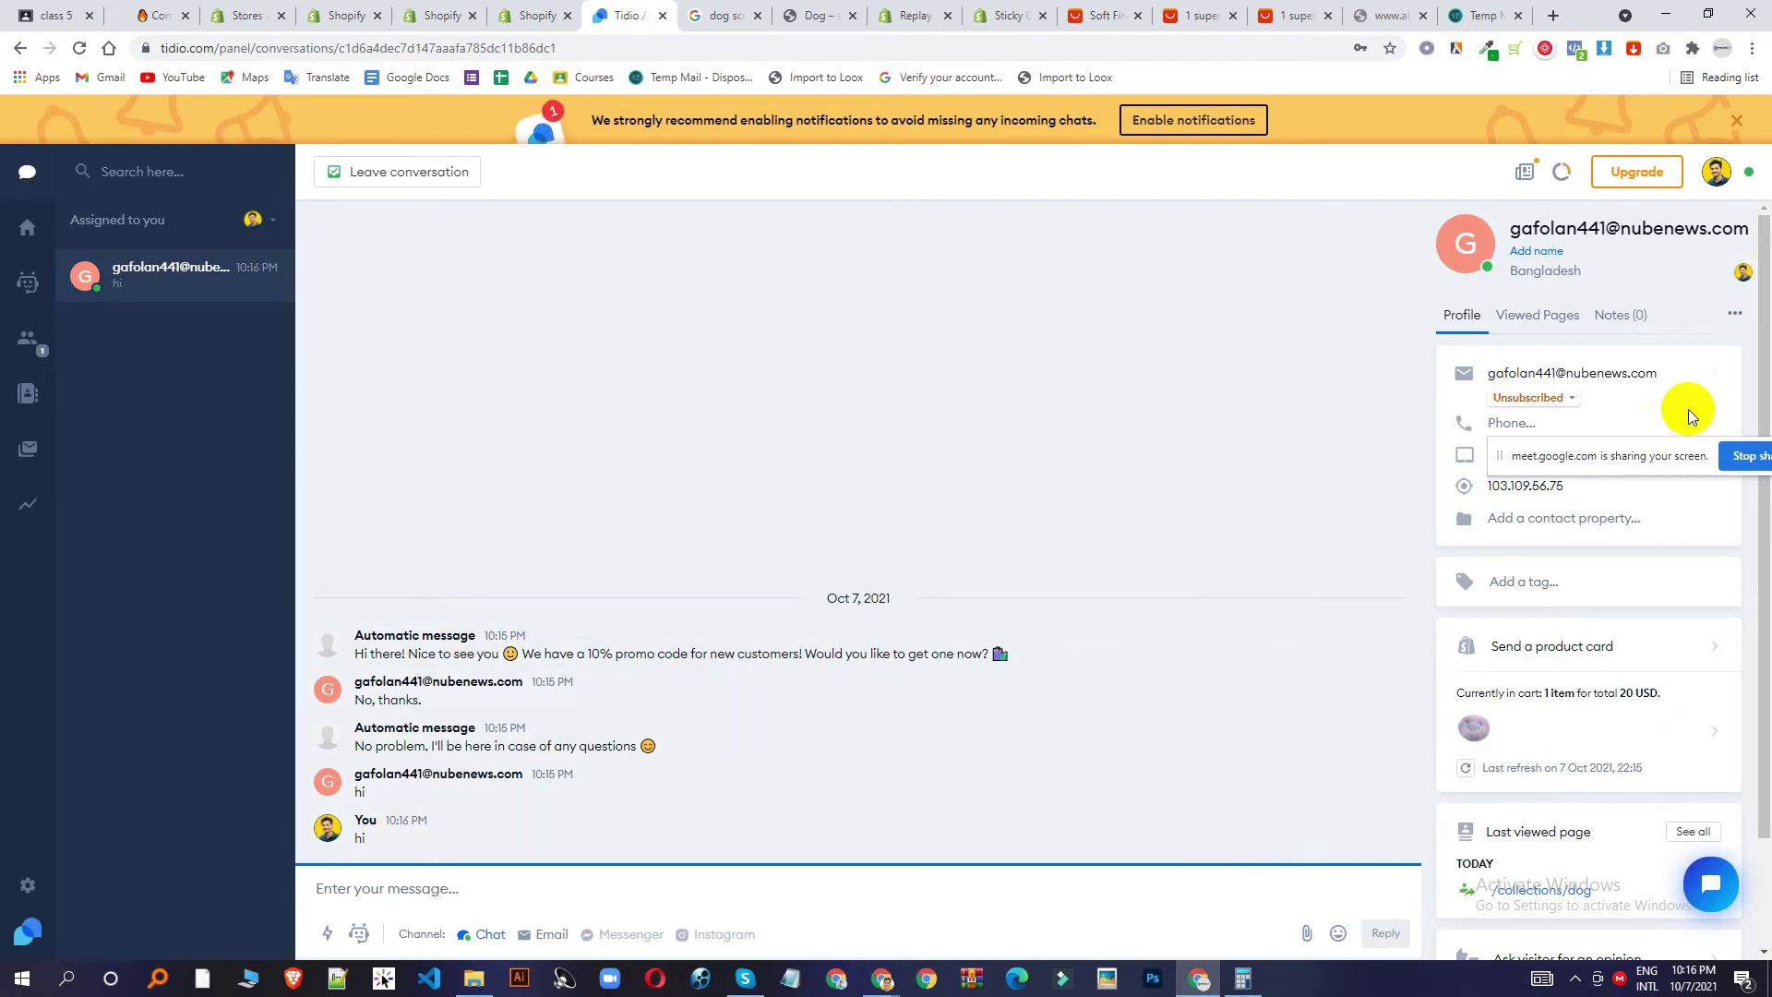
click(537, 14)
click(639, 17)
click(662, 15)
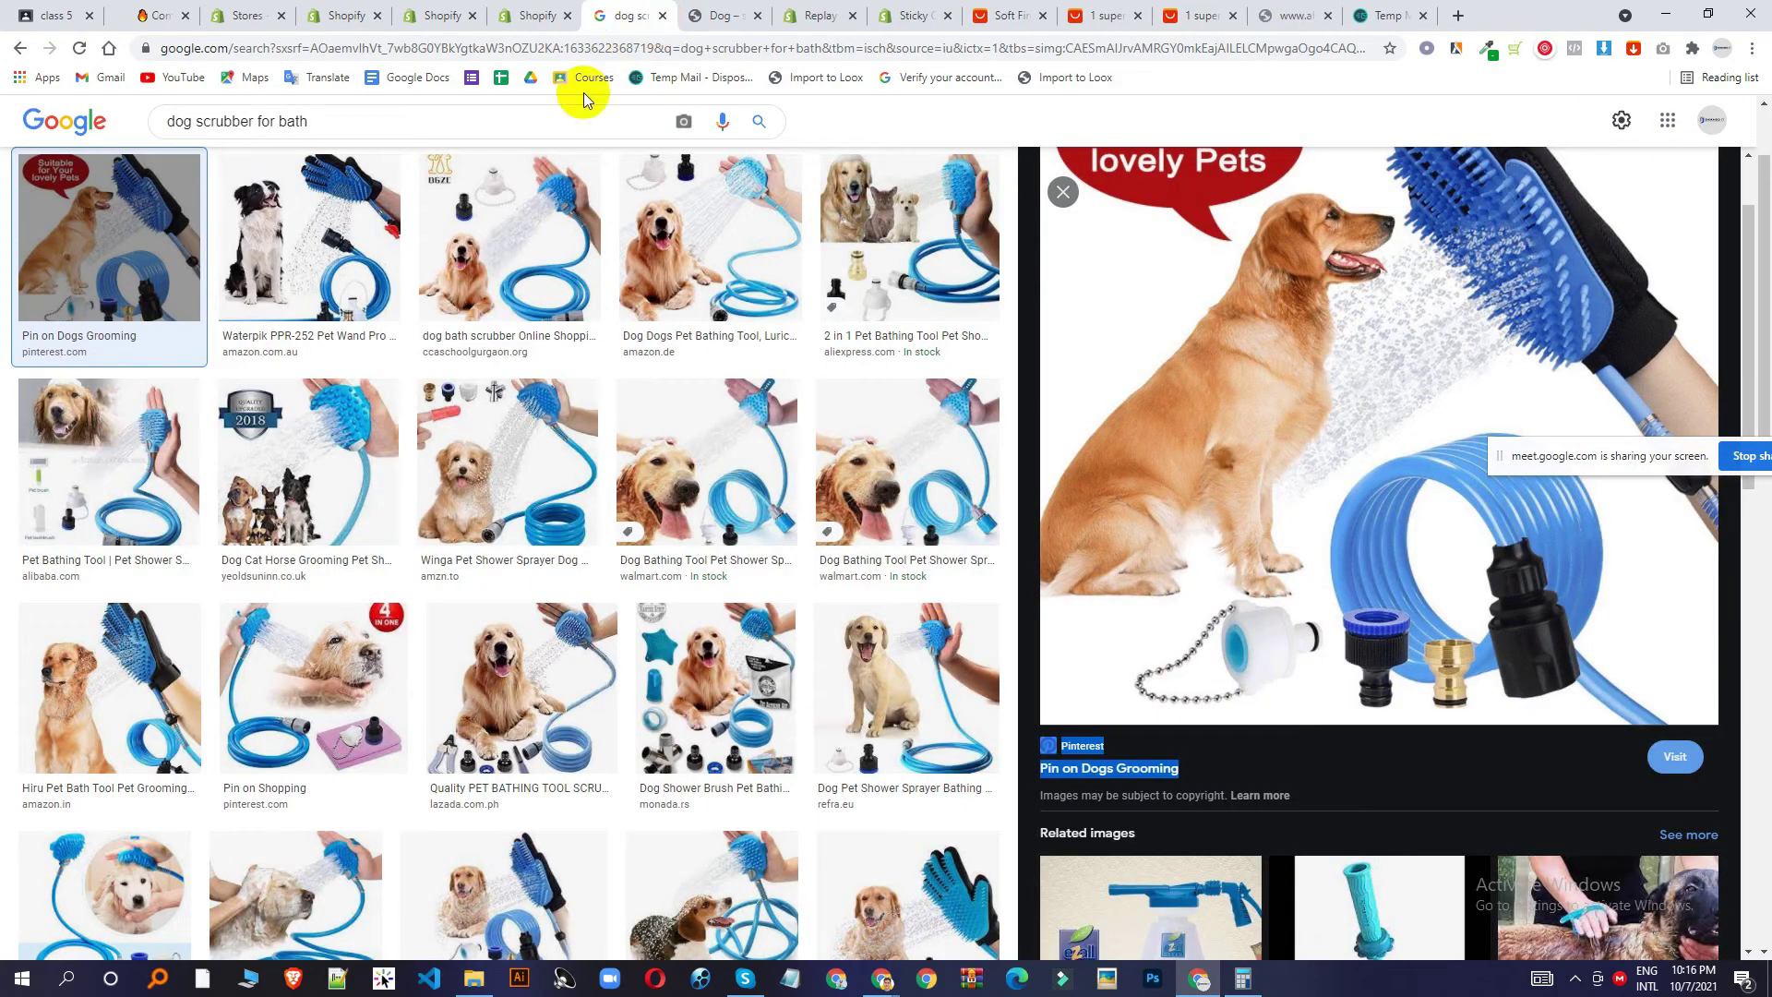
Refresh the installed apps list in the Shopify admin.
click(573, 15)
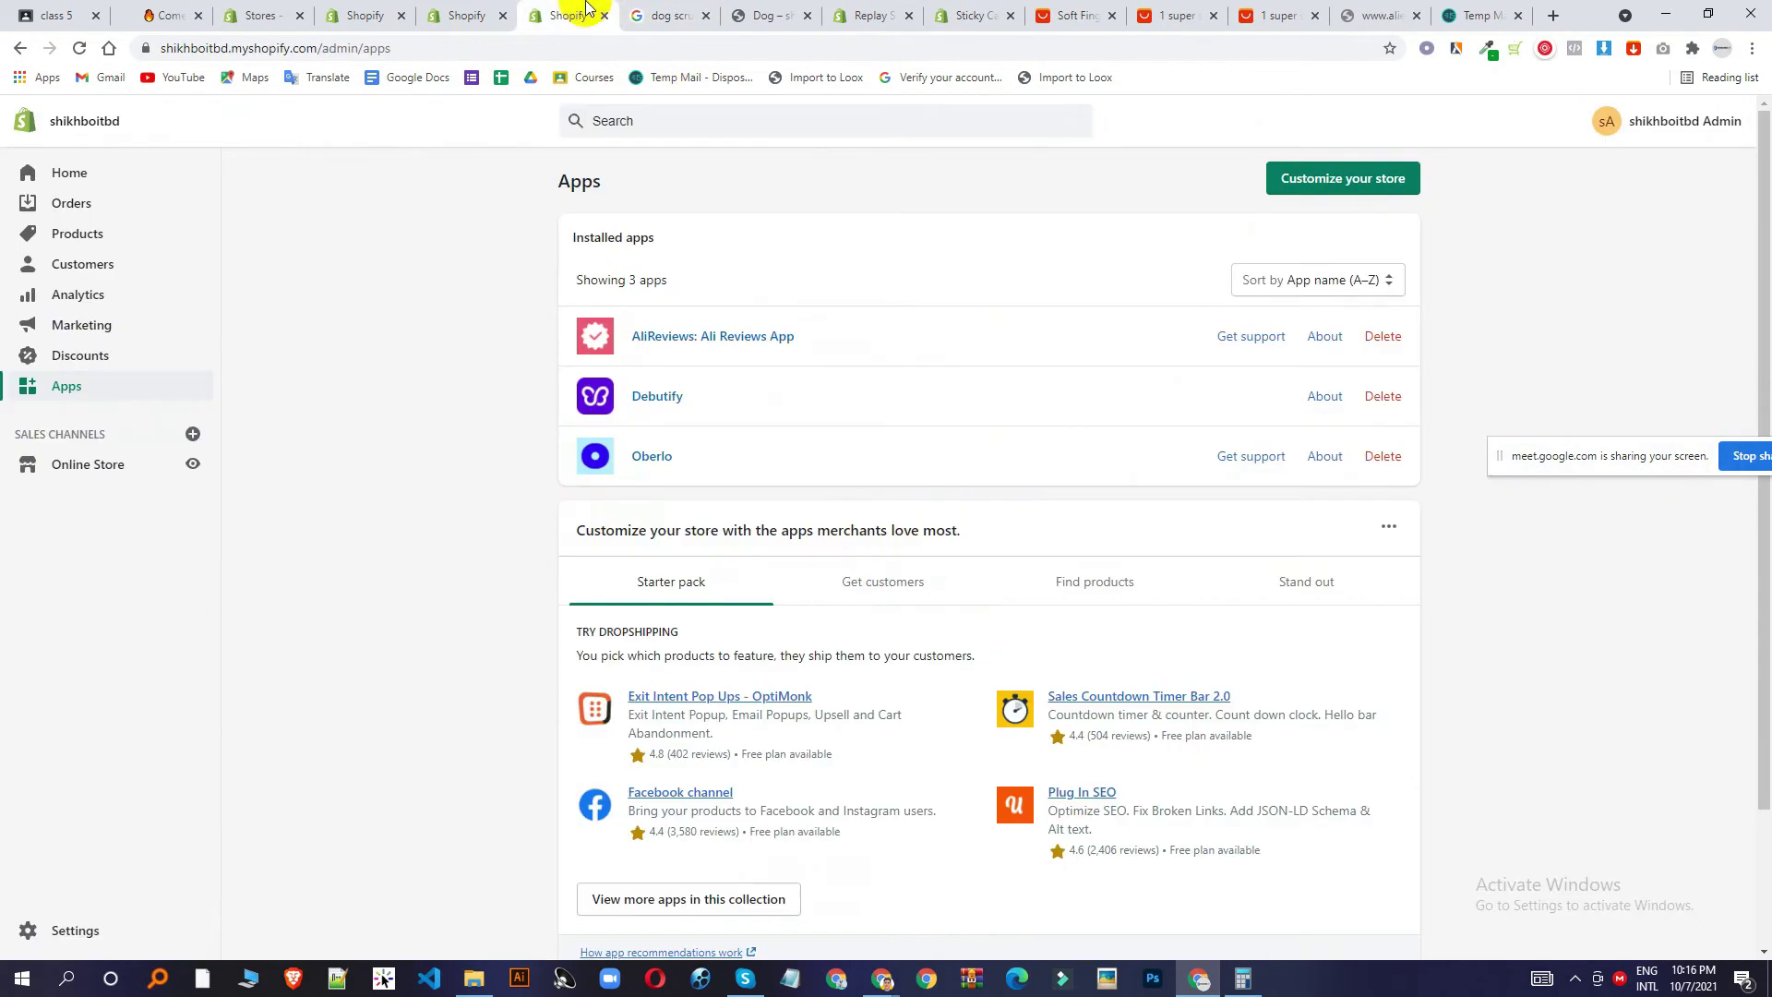
click(79, 48)
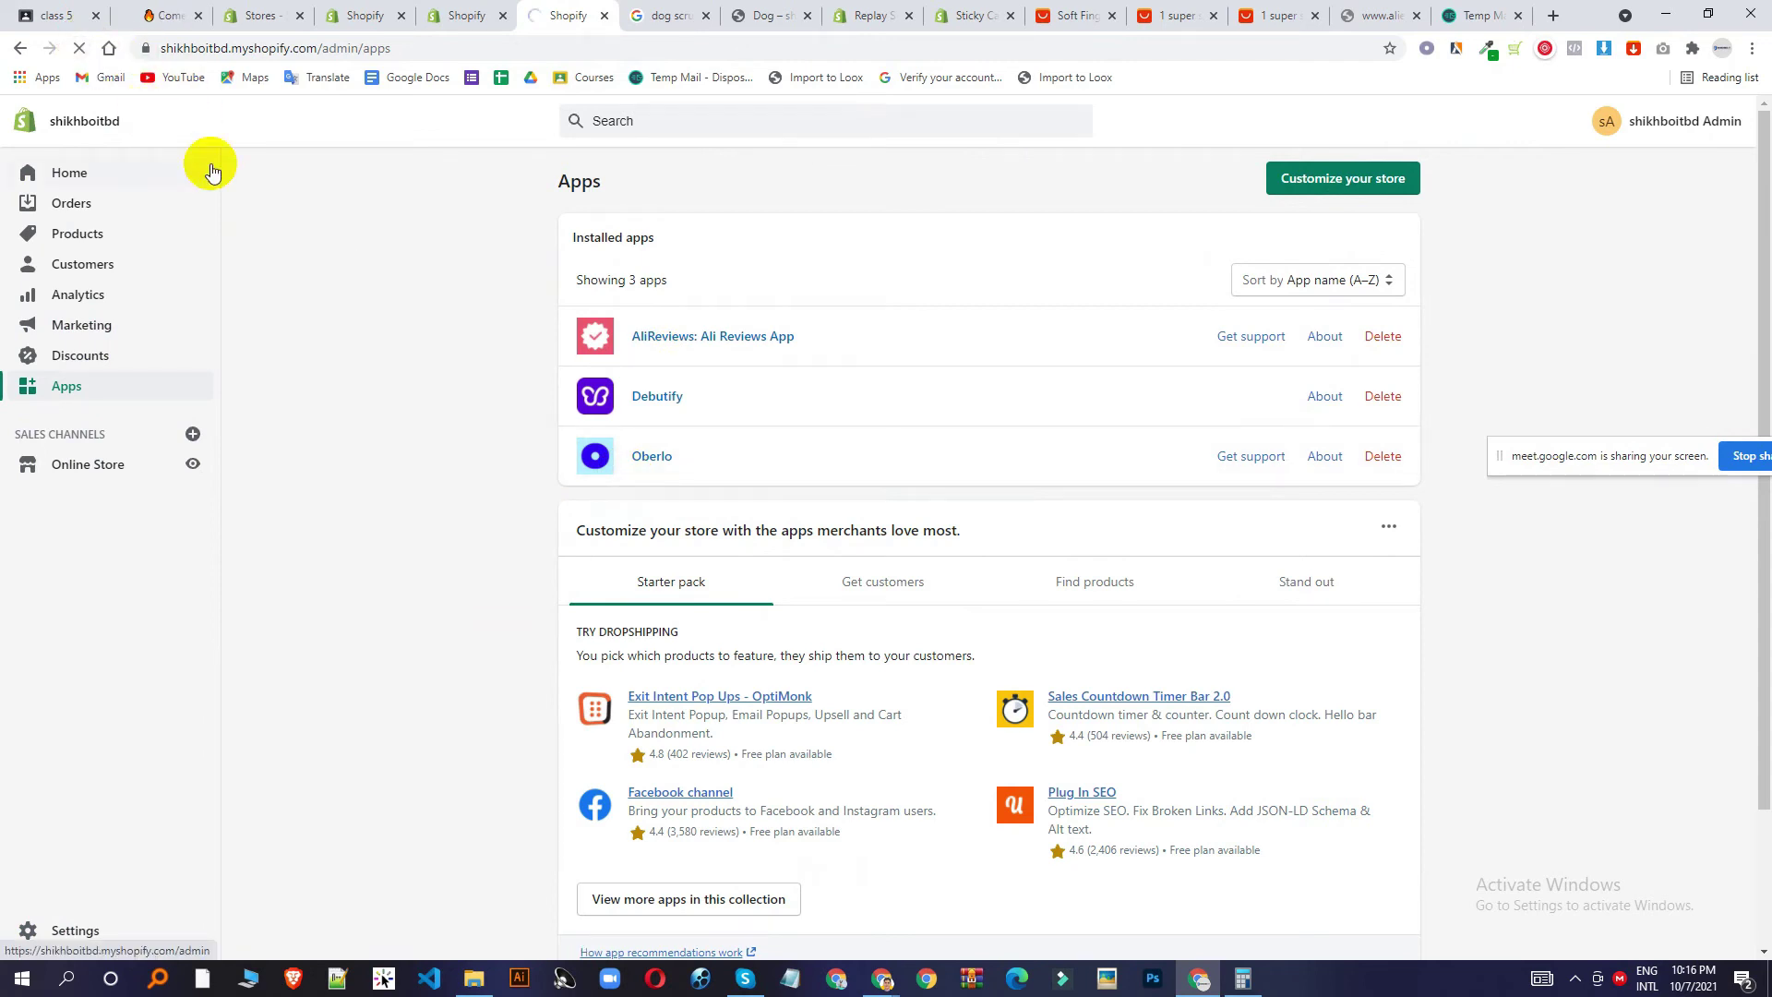
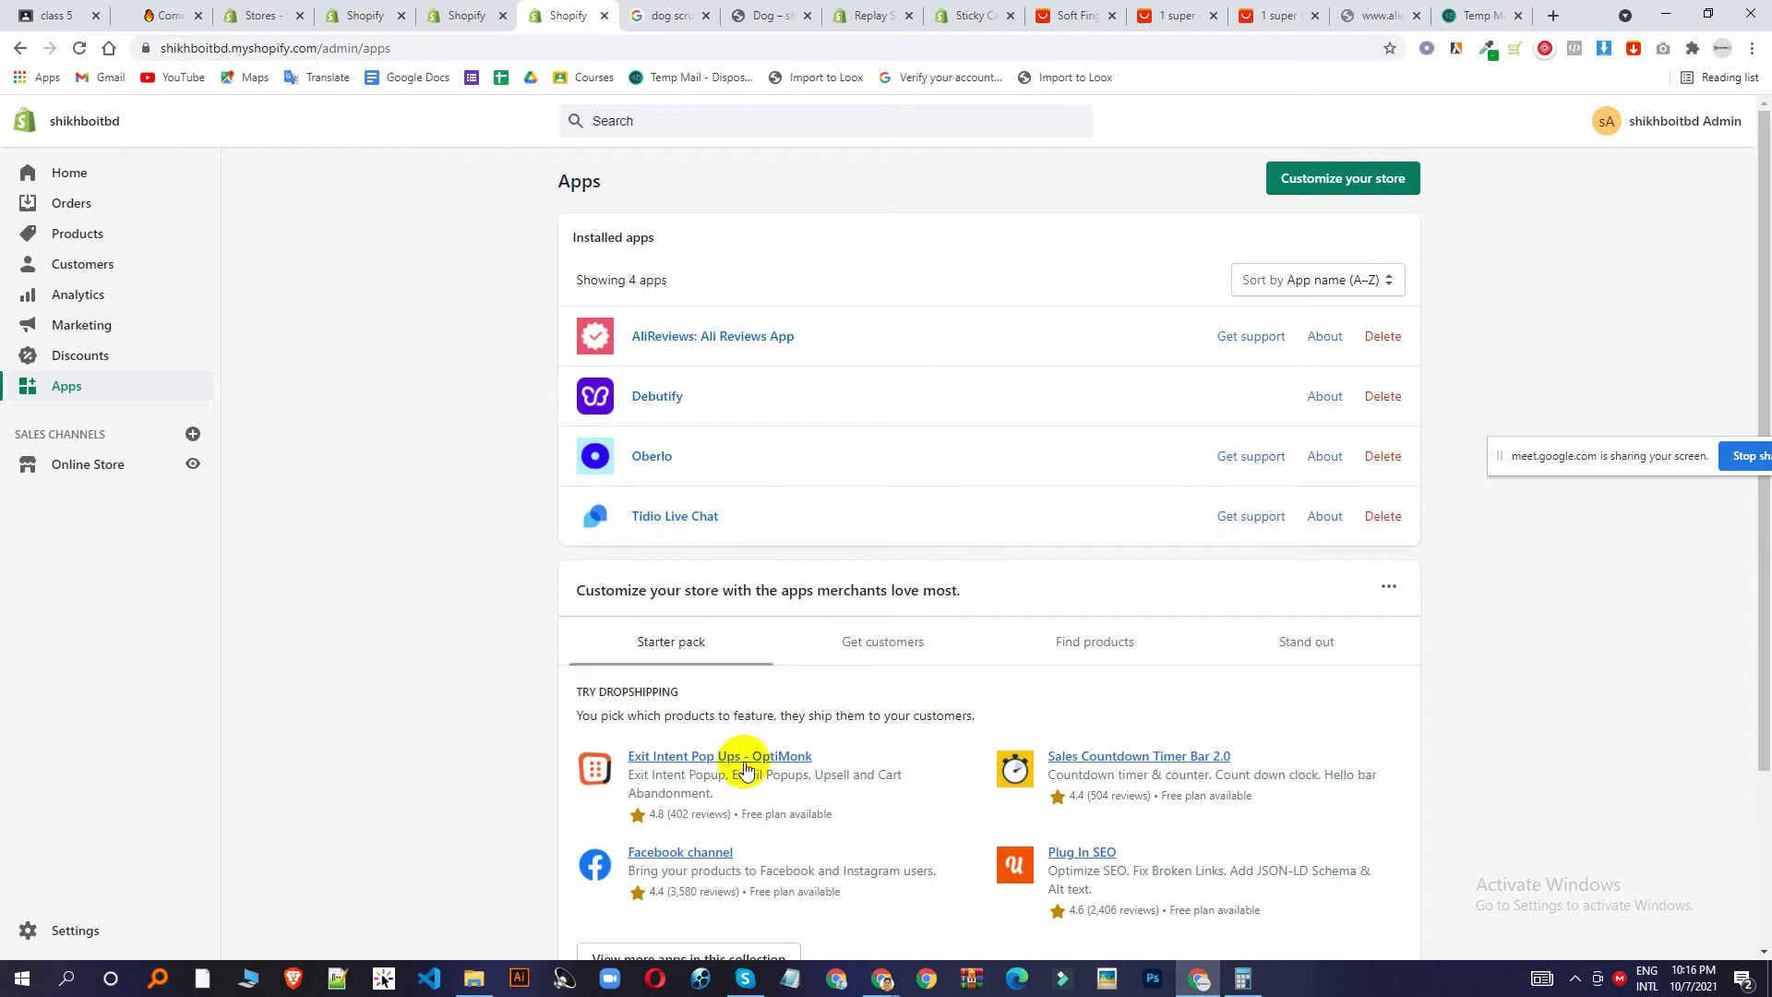
click(960, 7)
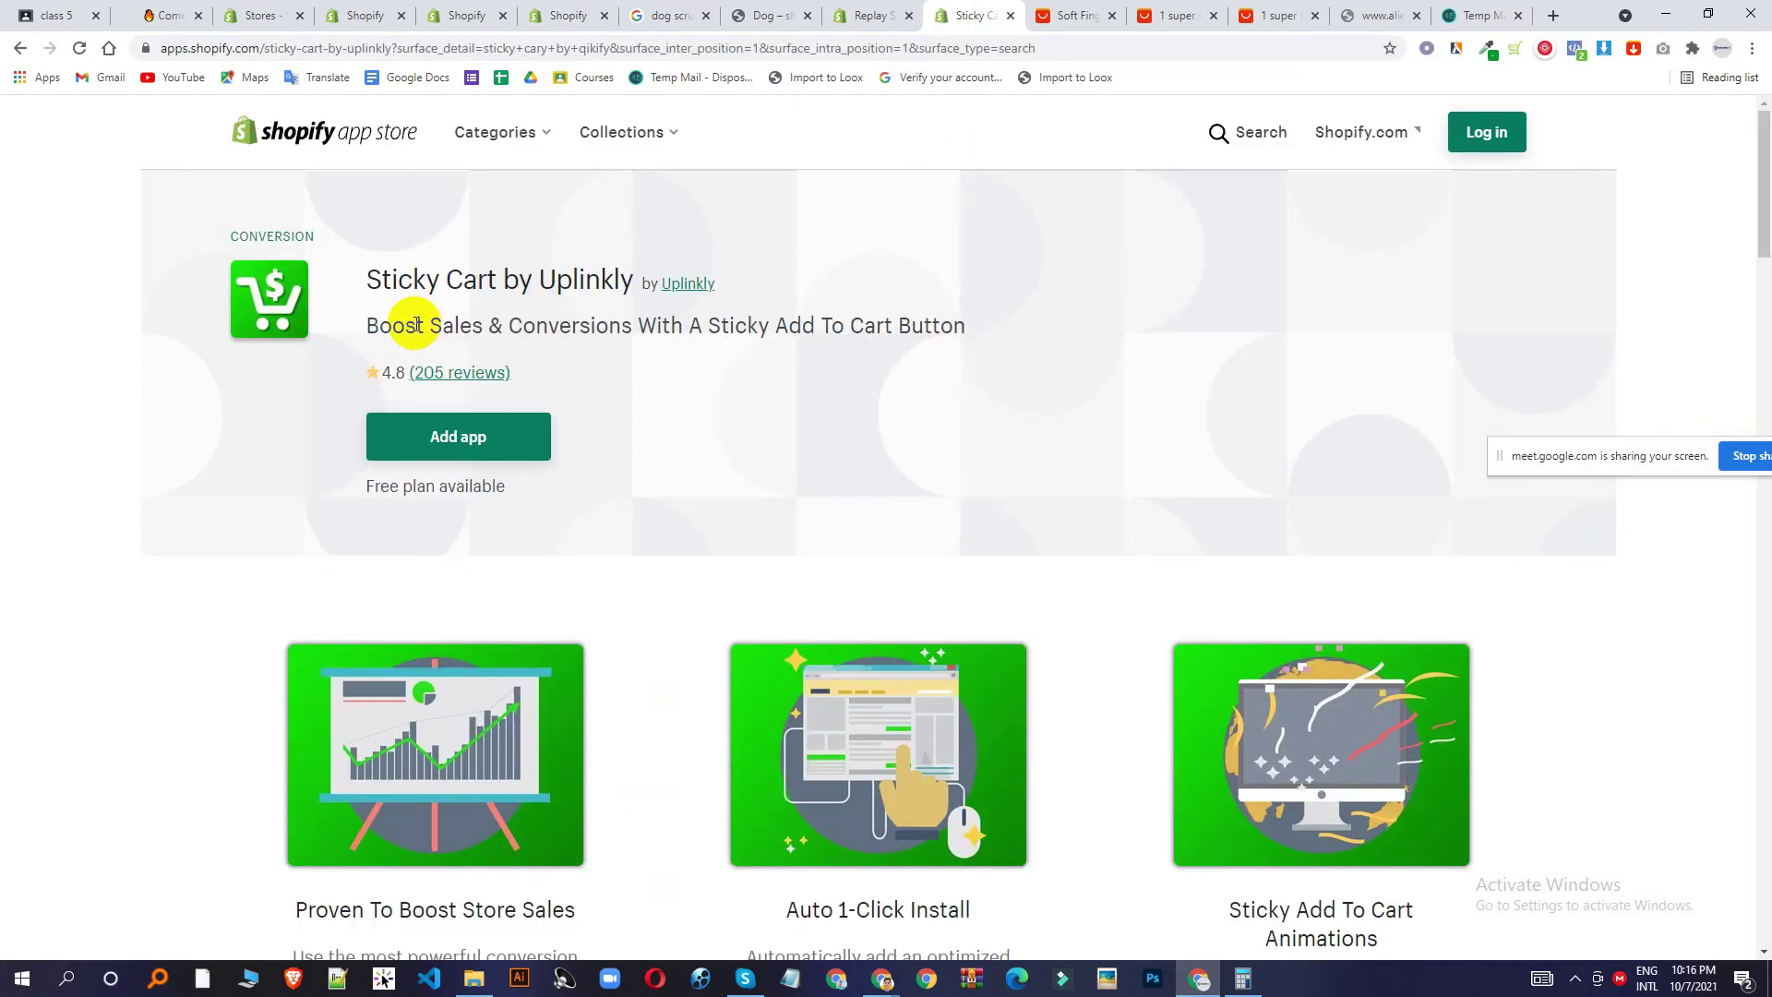
click(469, 445)
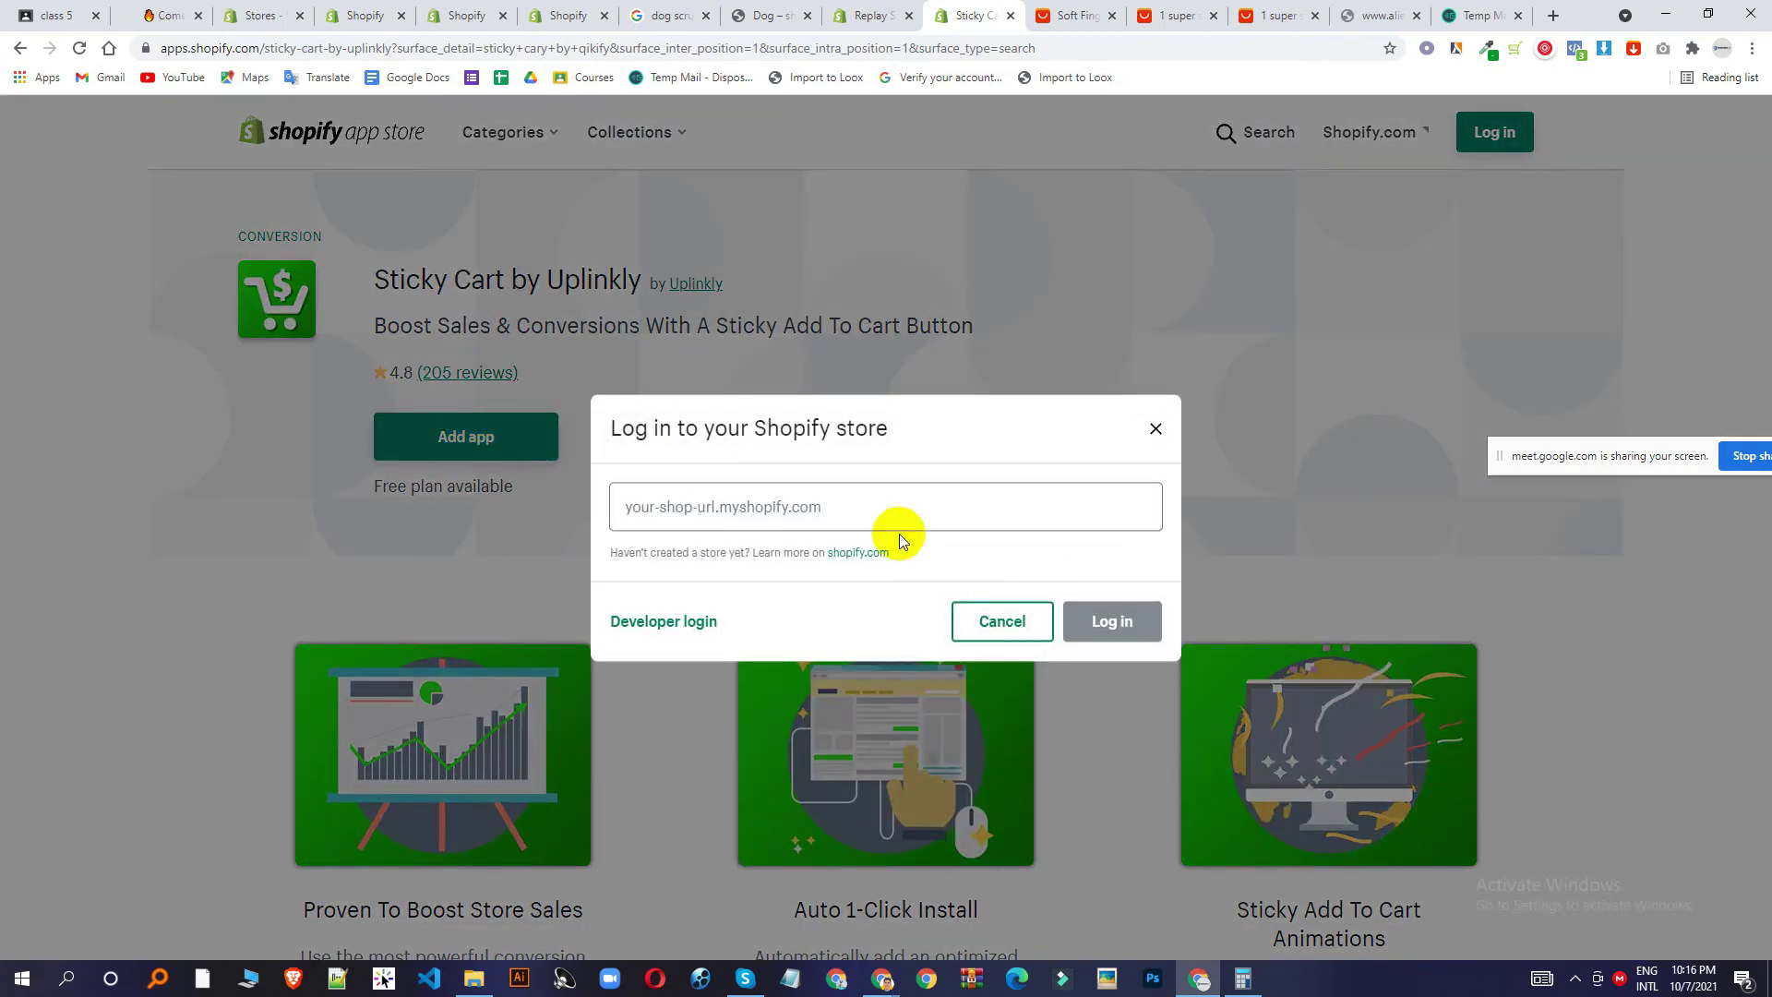
click(725, 505)
click(789, 20)
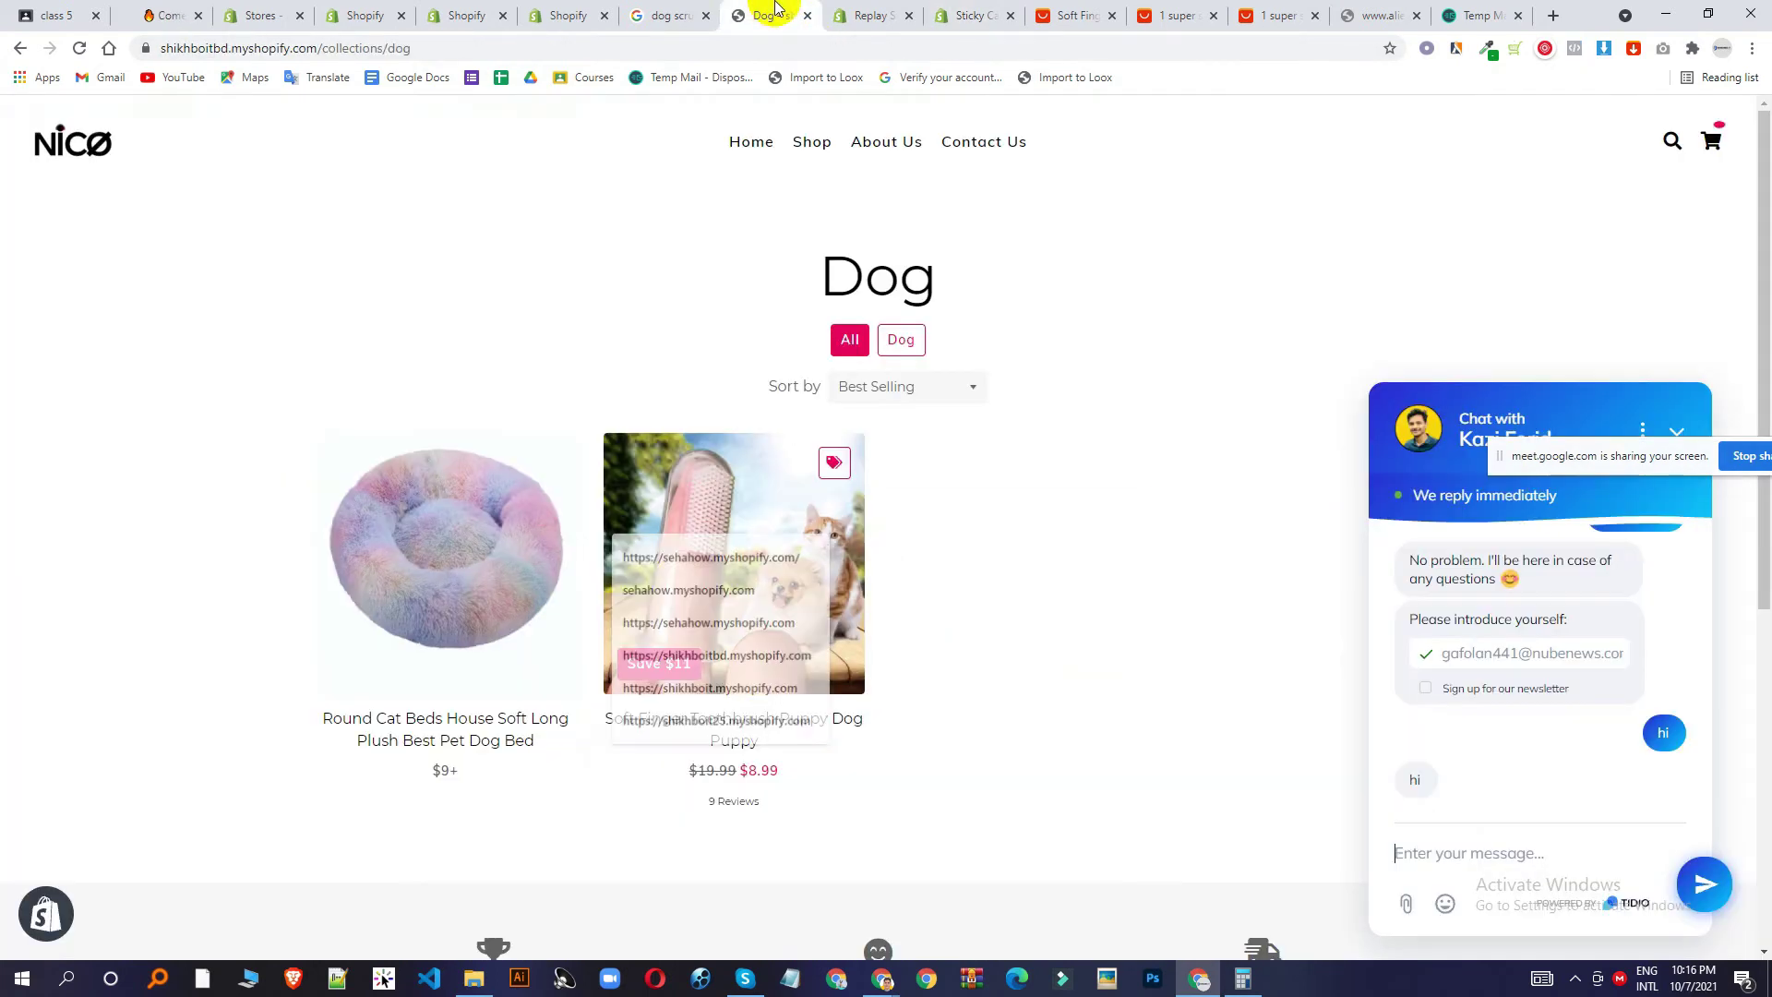
drag(317, 48, 3, 61)
key(ctrl+c)
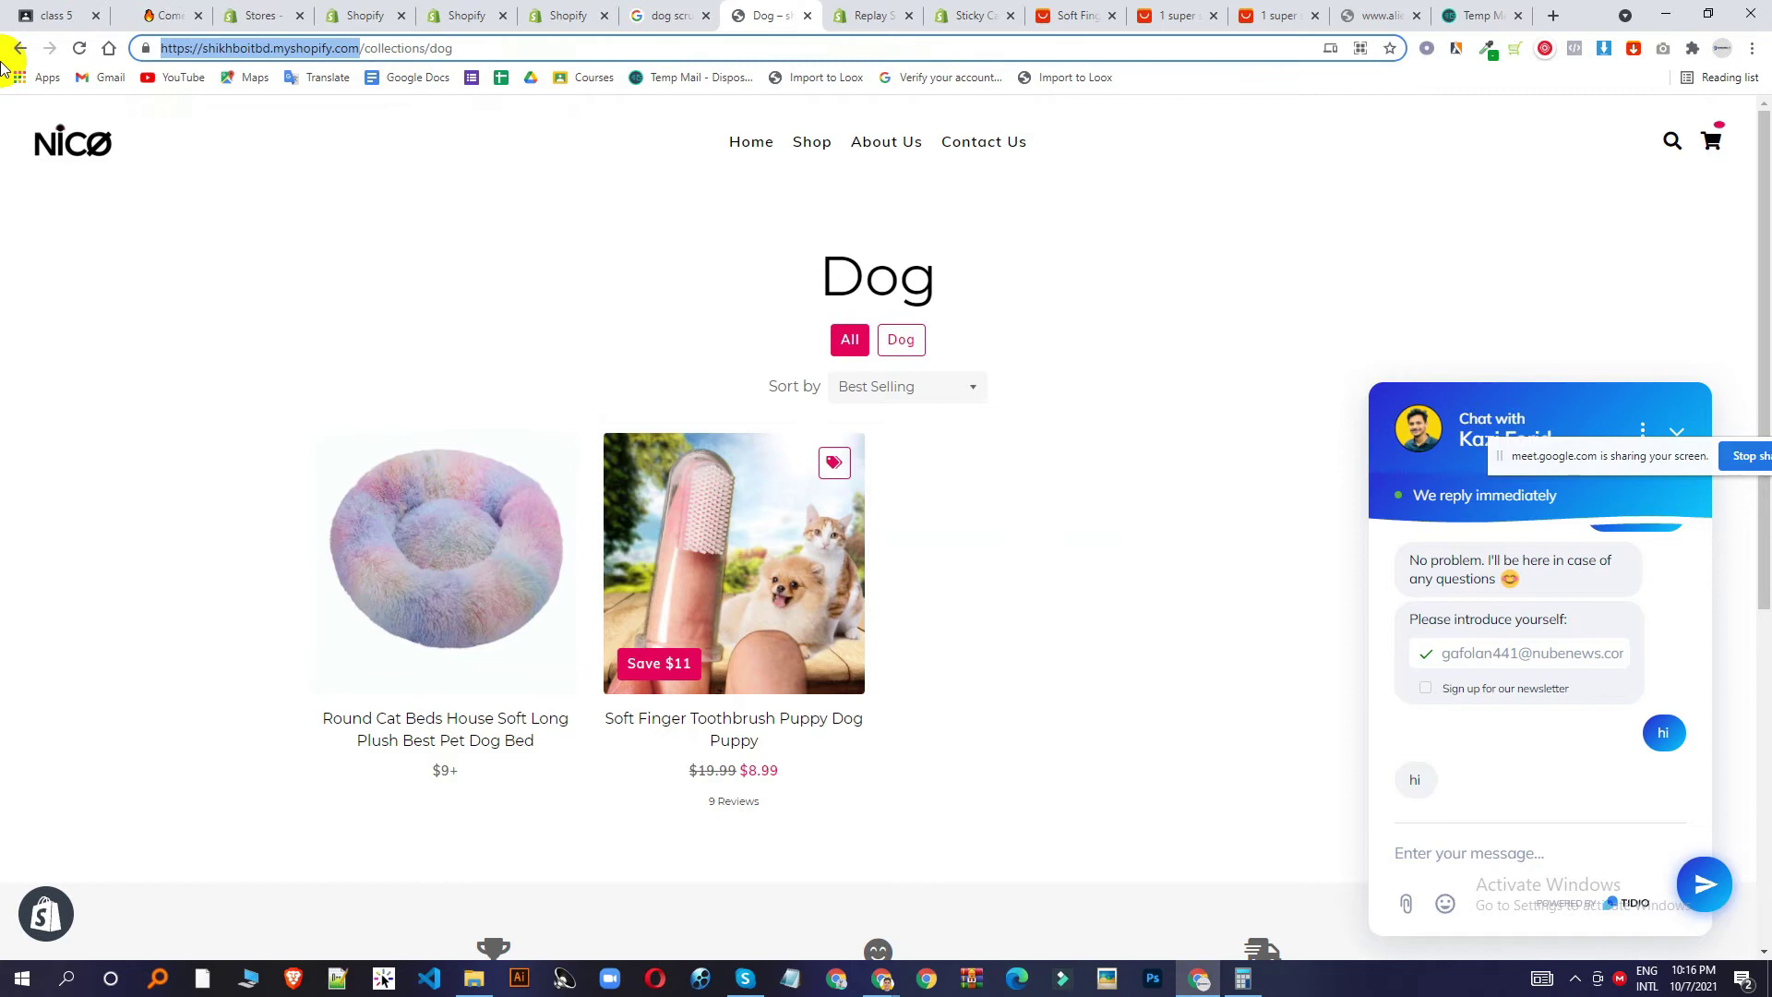
click(868, 16)
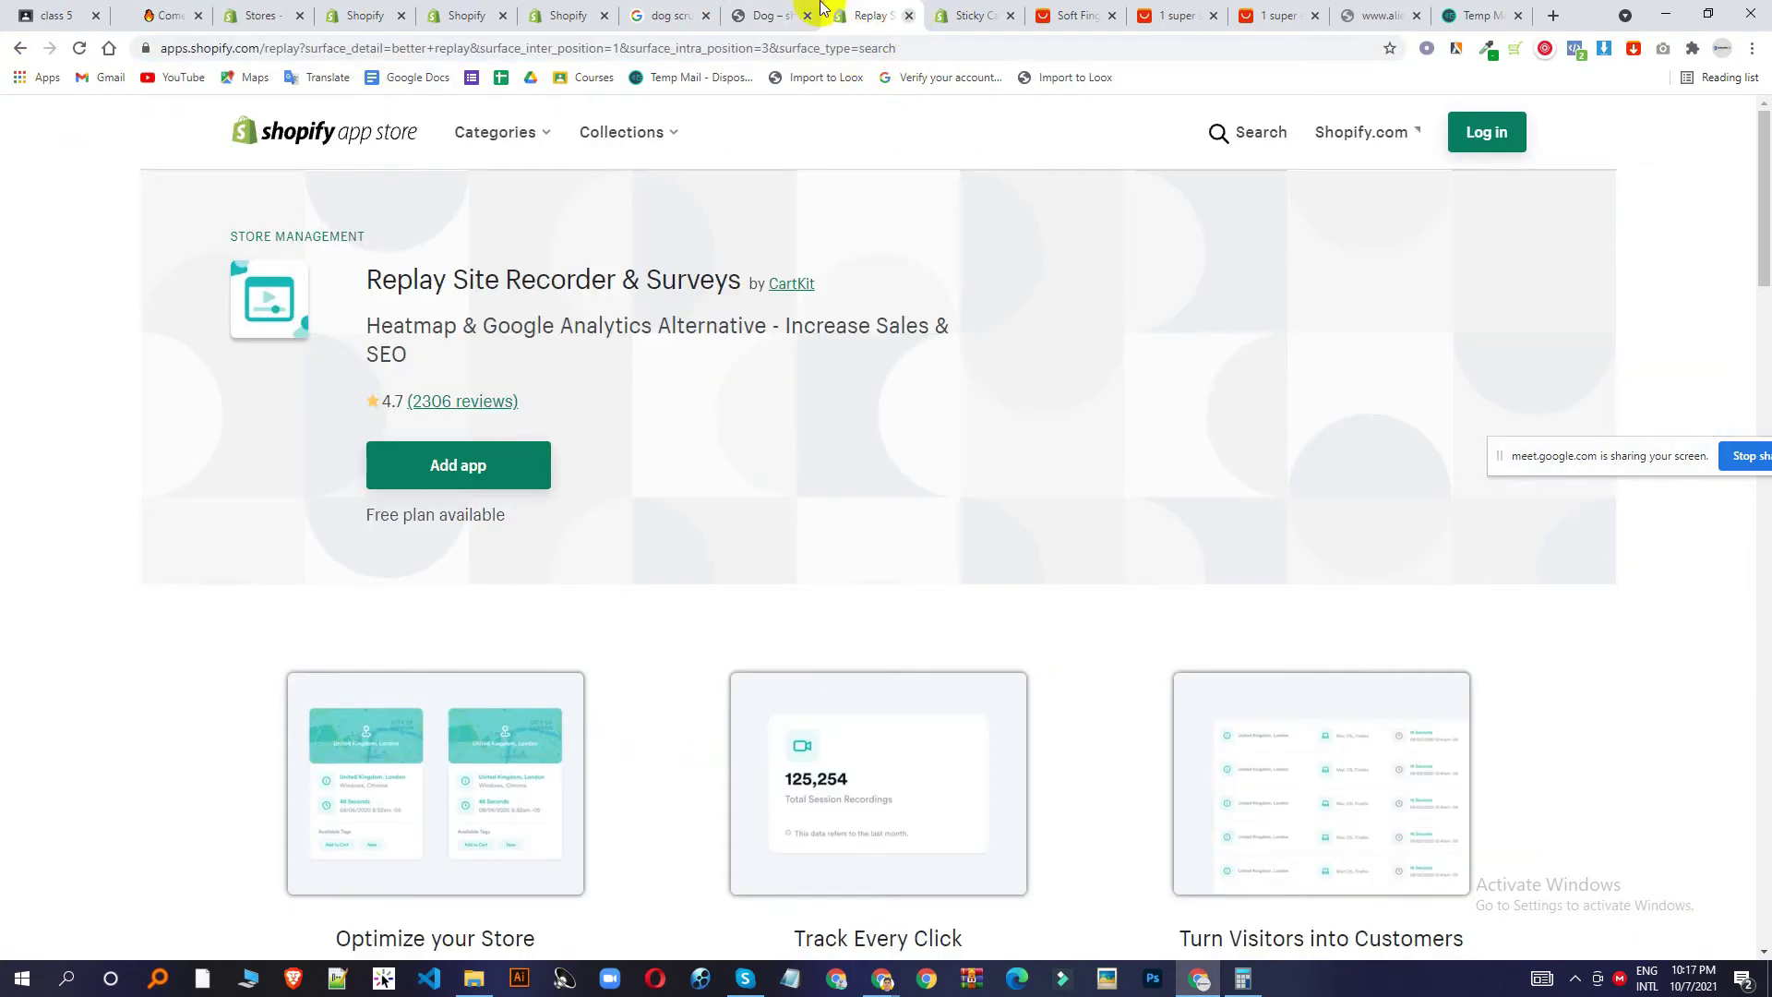
click(762, 12)
click(968, 15)
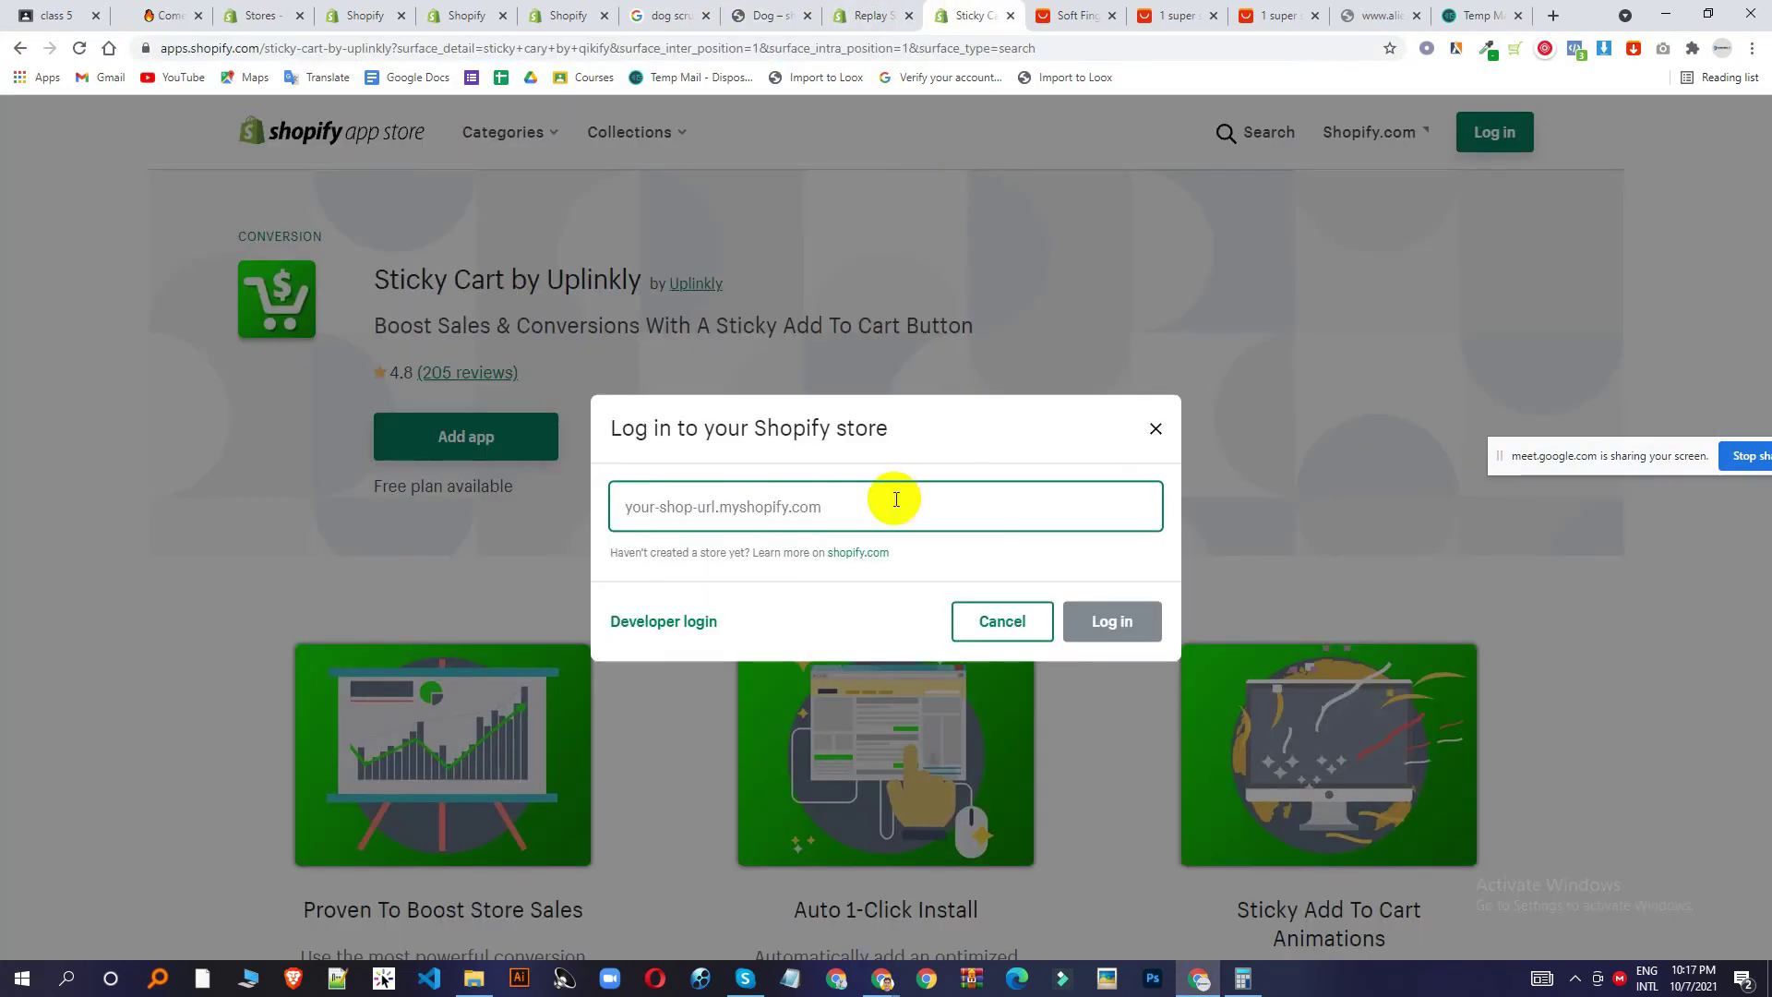
key(ctrl+v)
click(1113, 620)
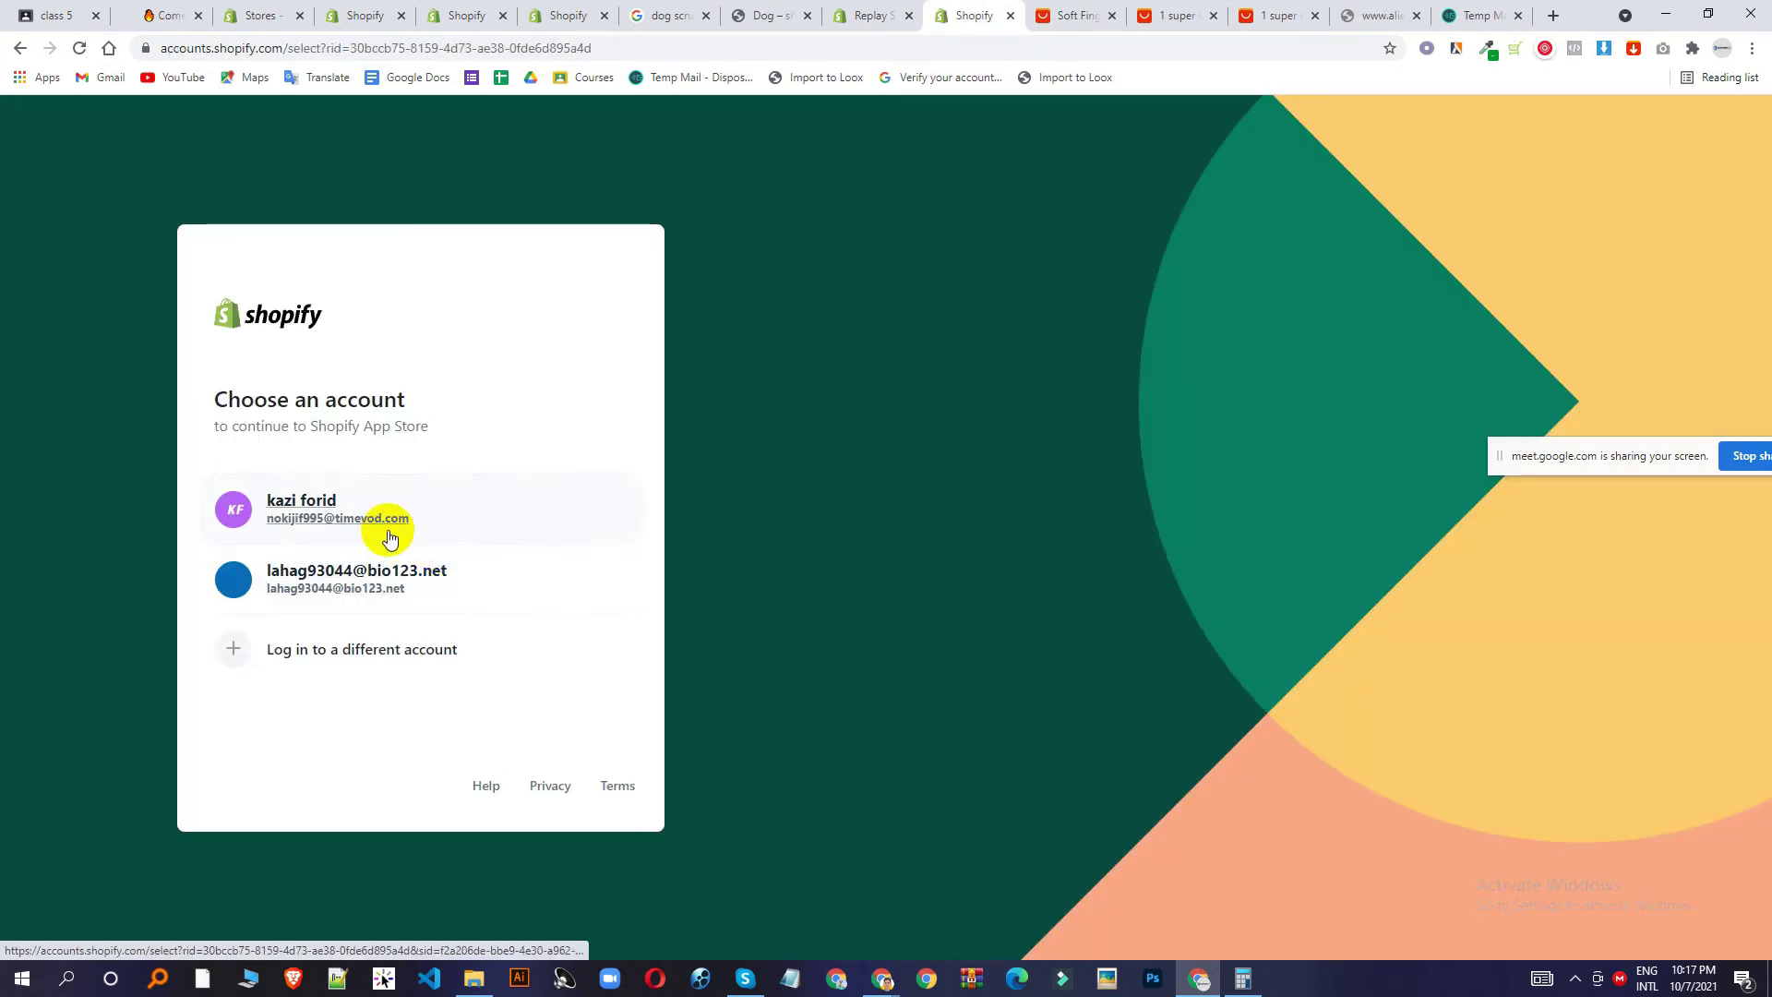
Continue with the first listed Shopify account and install the Sticky Cart by Uplinkly app.
click(389, 539)
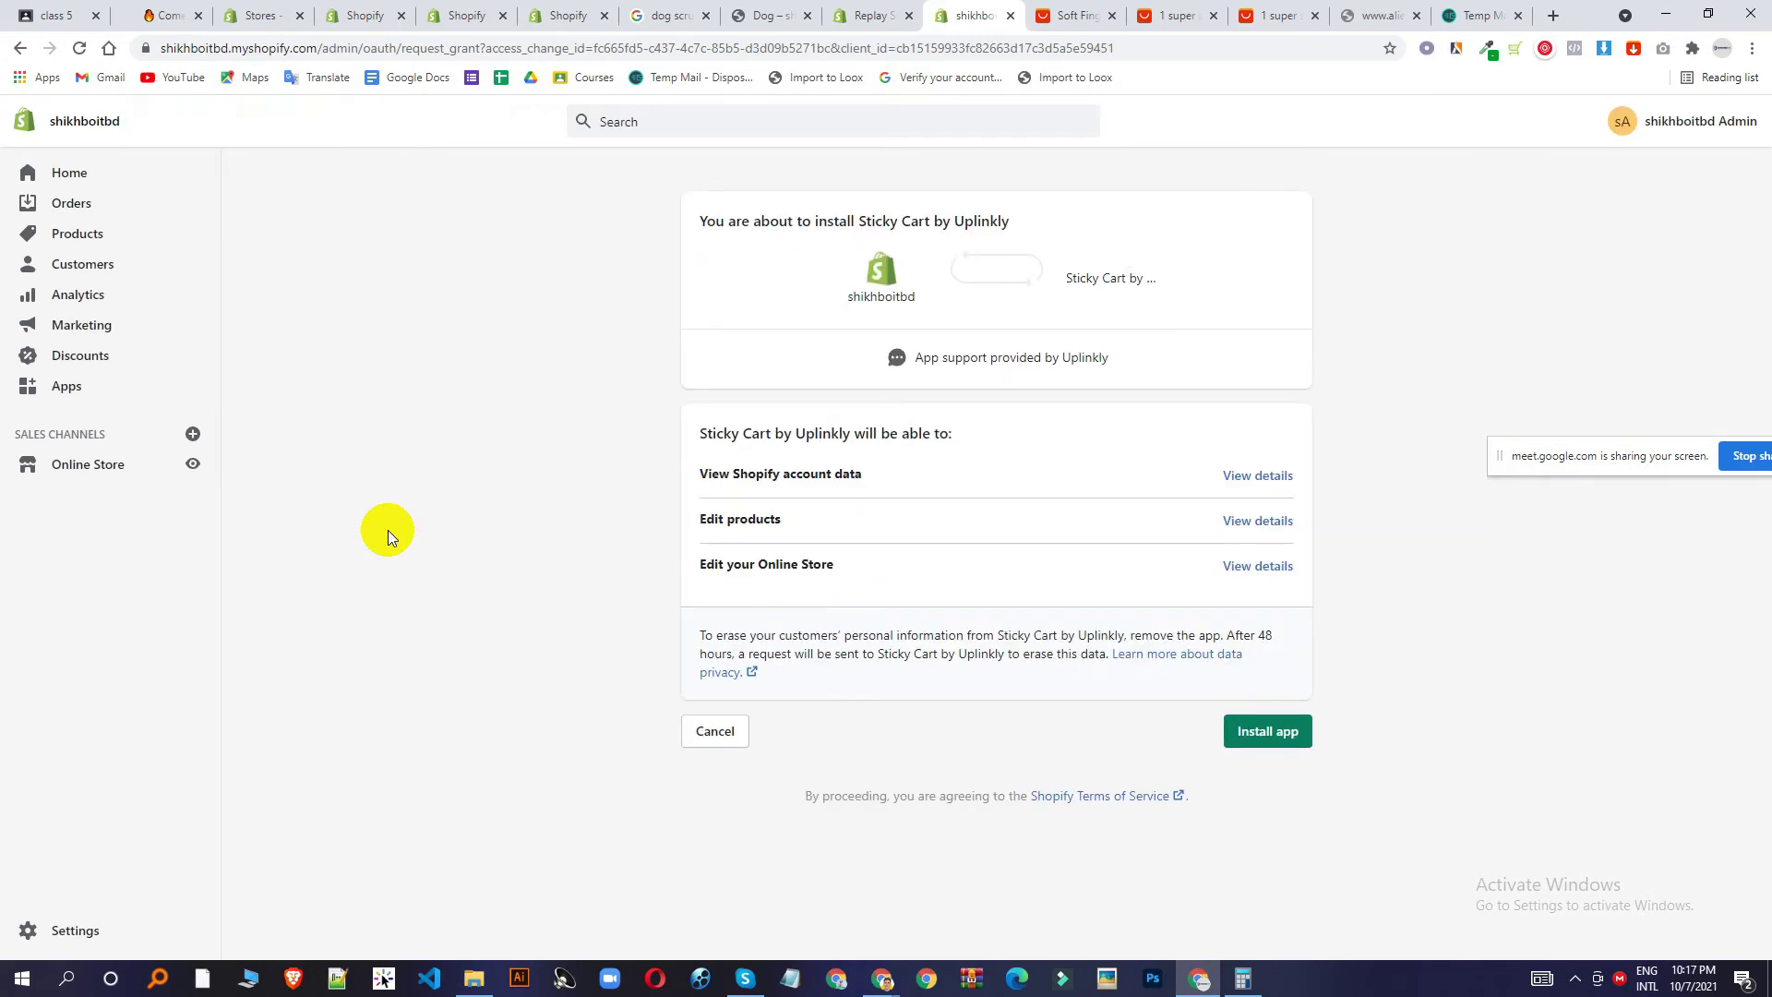
click(1243, 742)
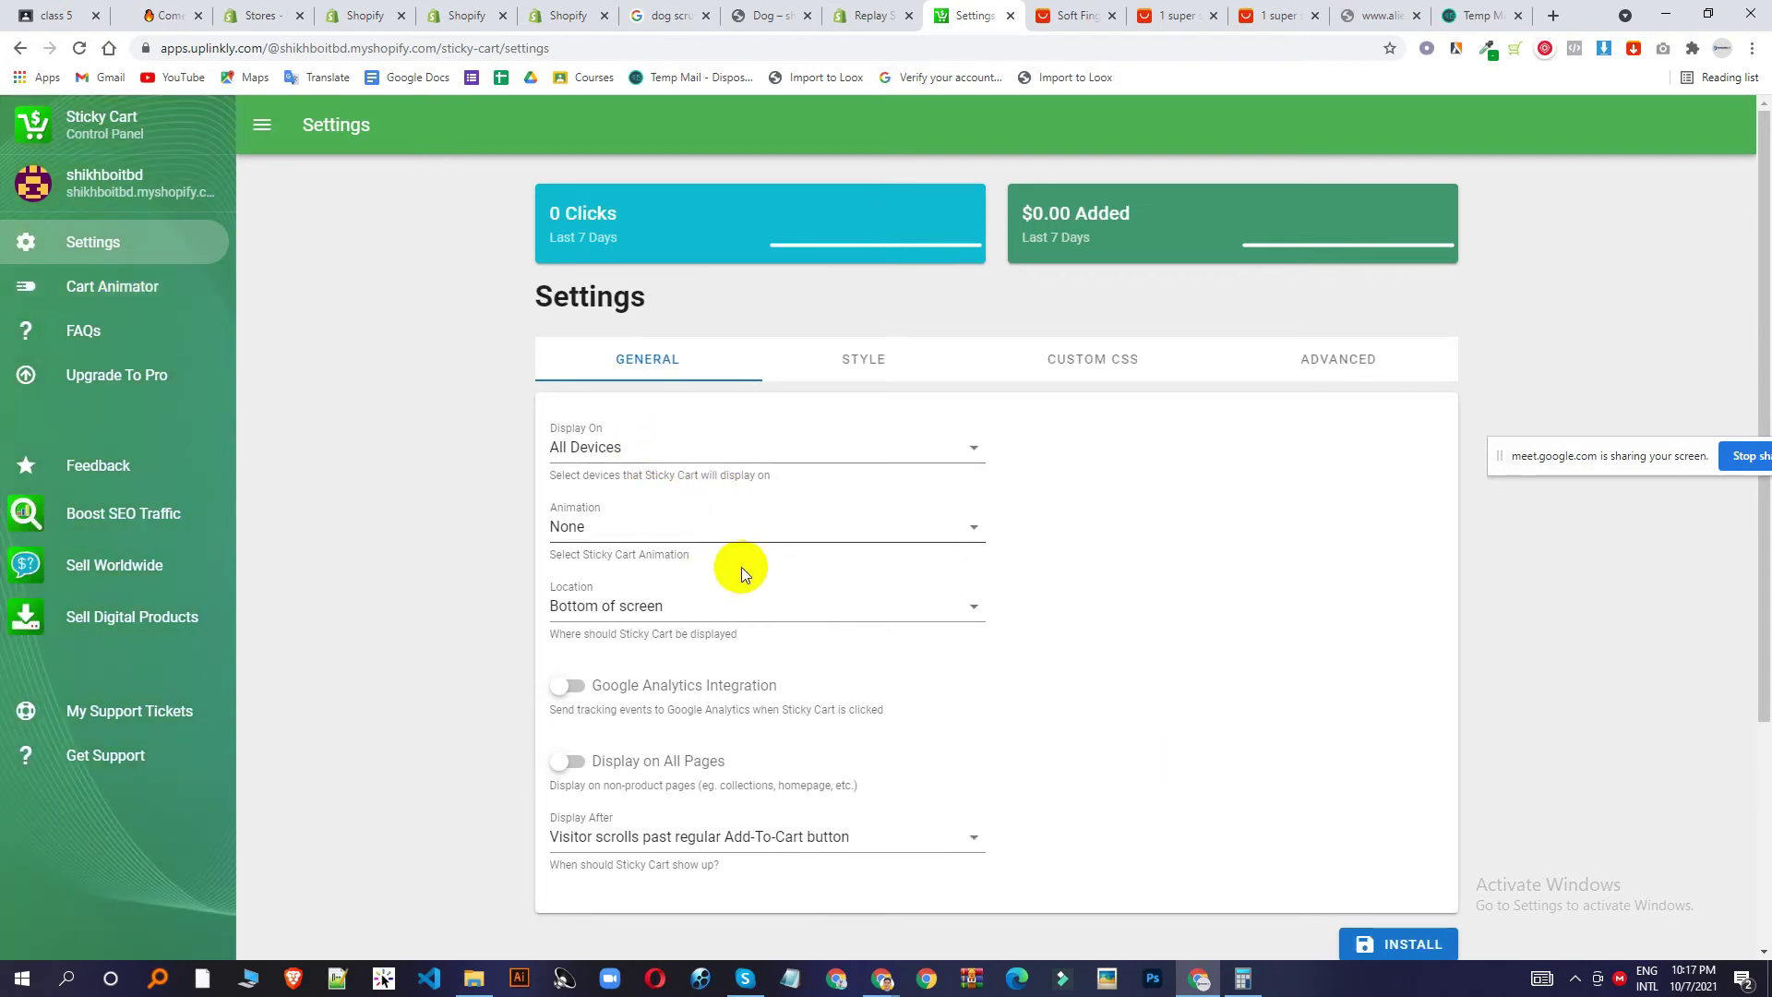
Enable Google Analytics Integration and Display on All Pages in the general settings, and install Sticky Cart on the store.
click(568, 697)
click(576, 762)
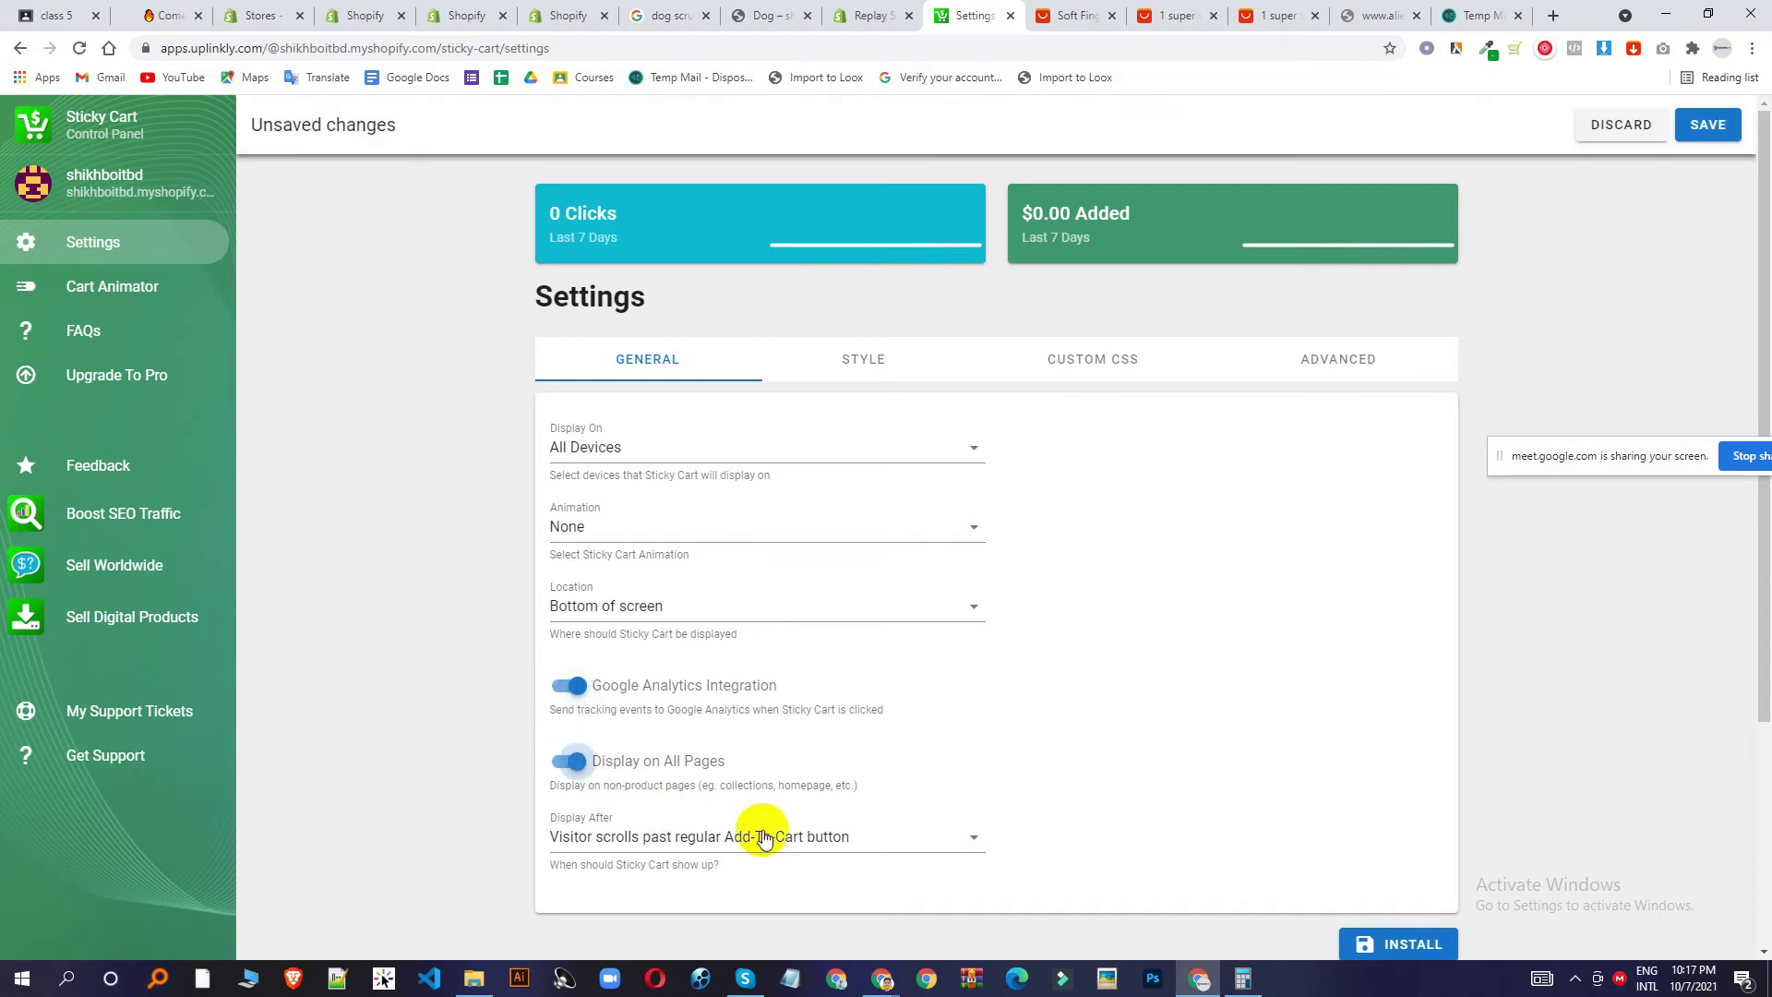
click(771, 840)
click(434, 638)
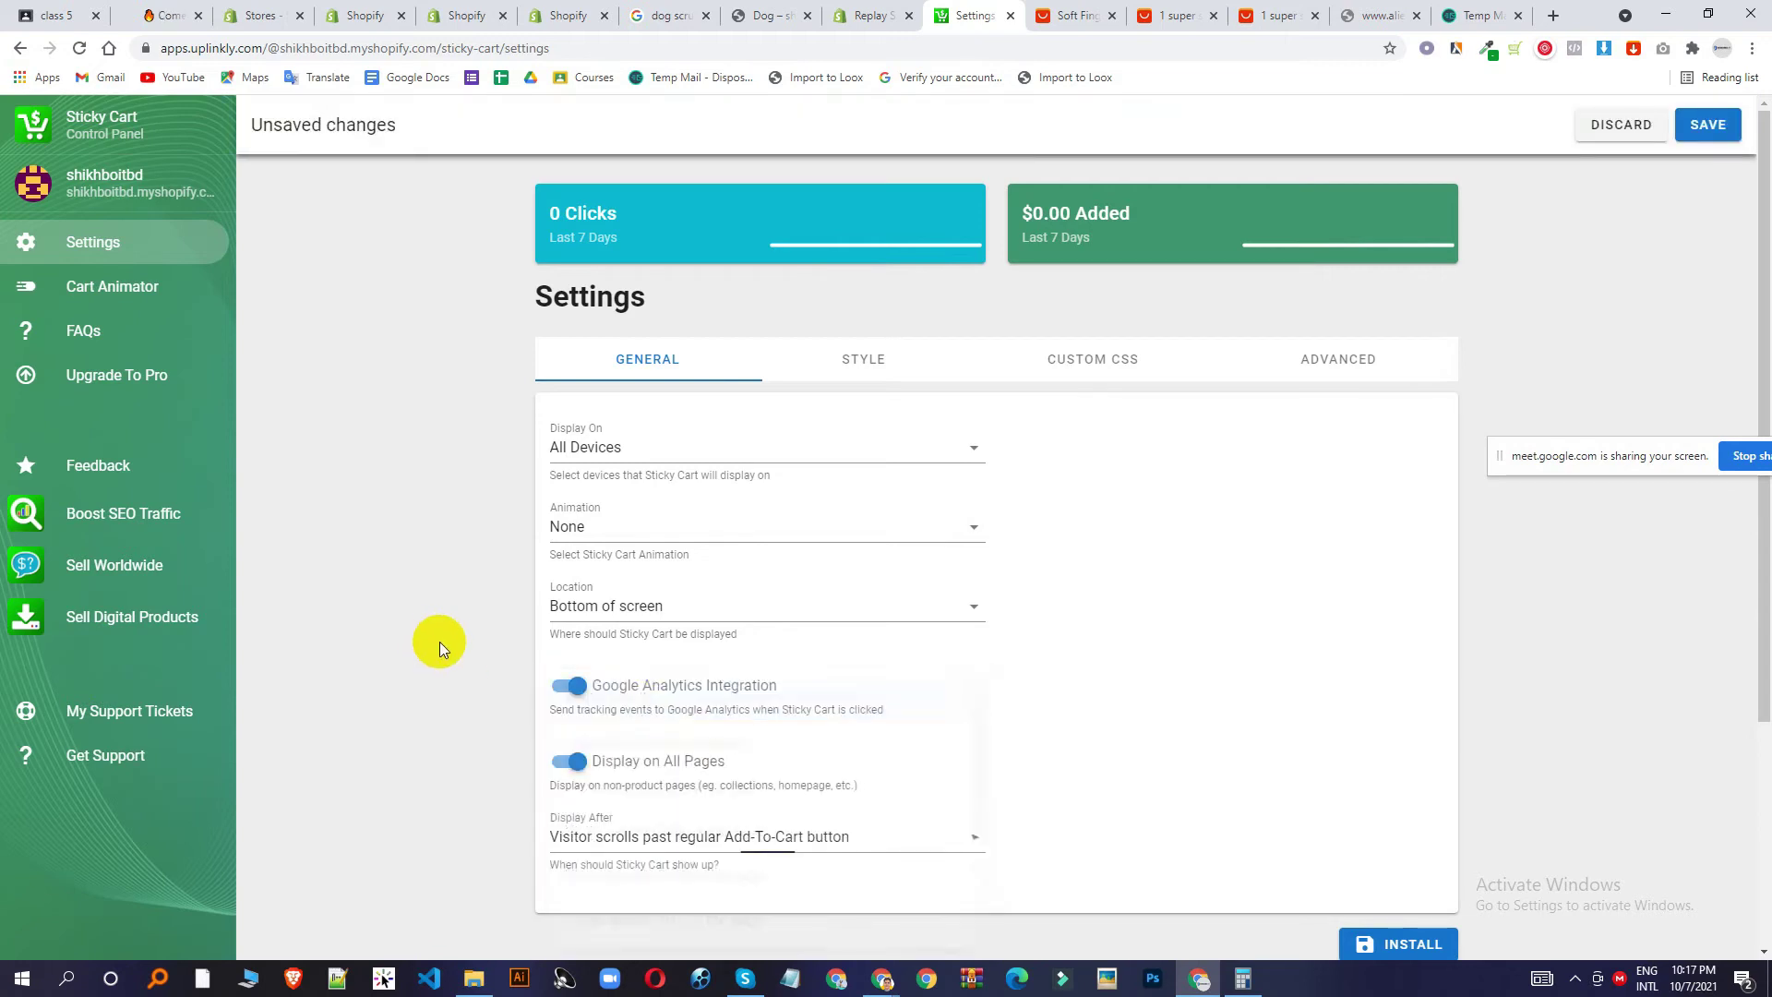
scroll(1084, 679, down, 1)
click(1389, 835)
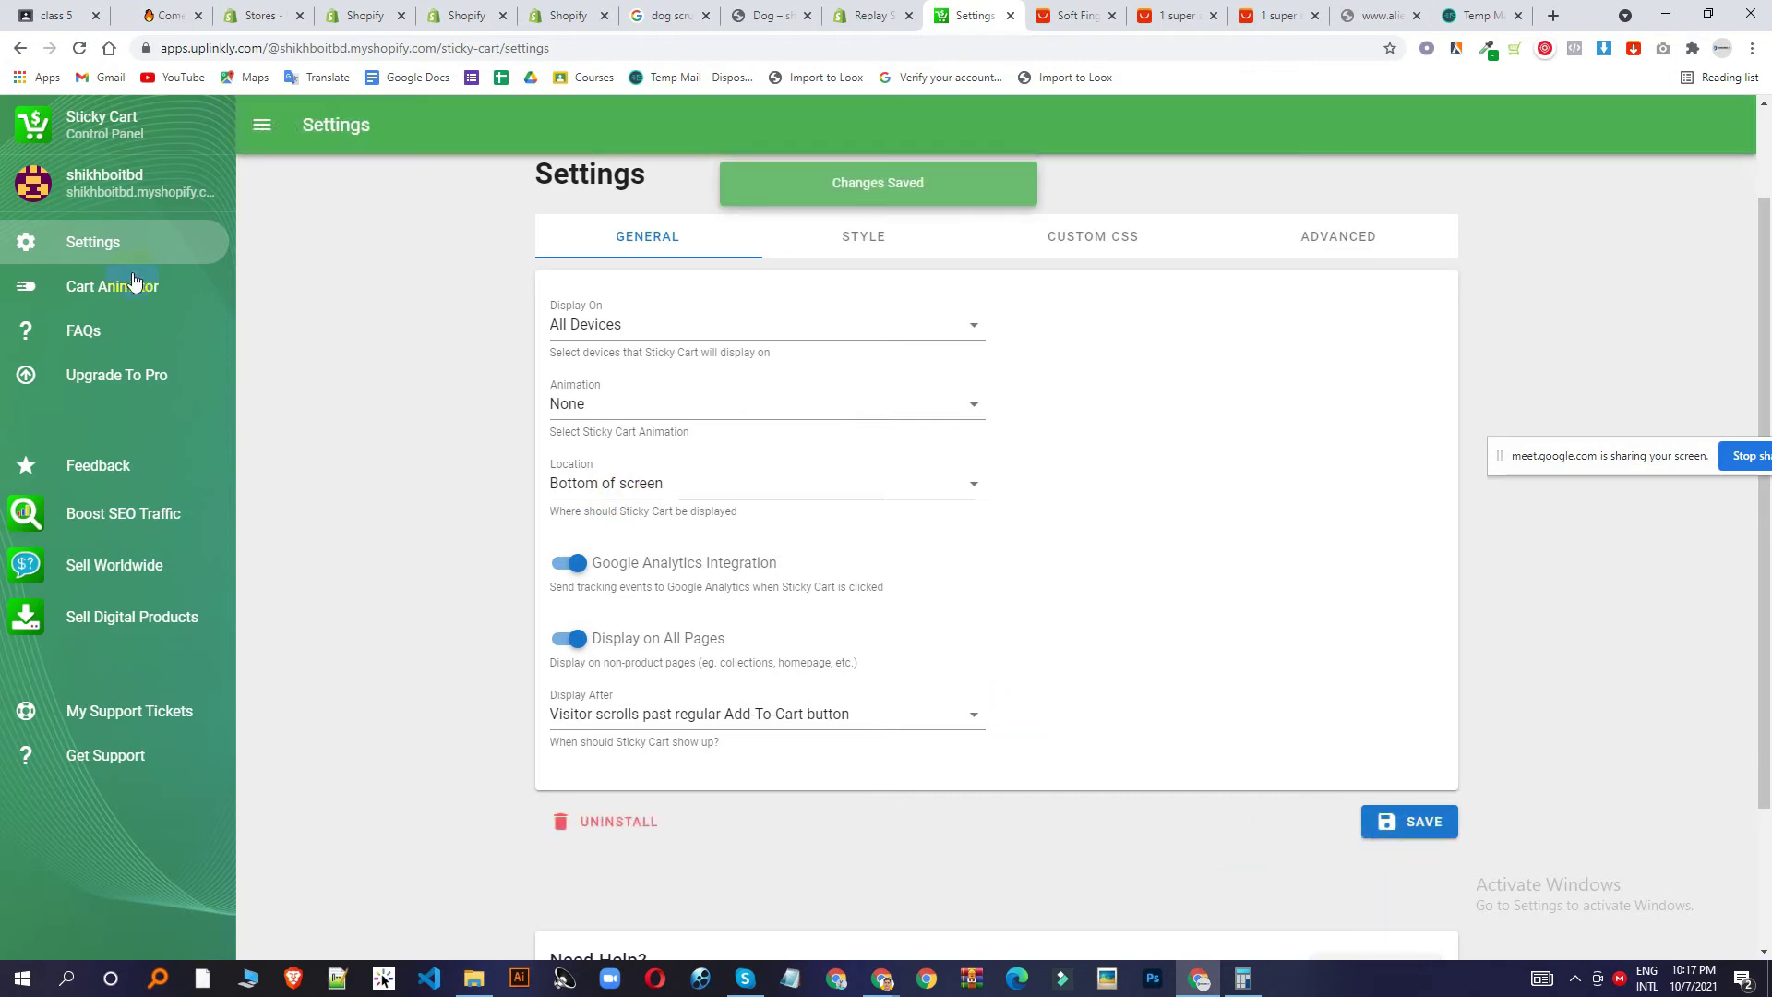
Open Sticky Cart's Cart Animator settings.
click(88, 246)
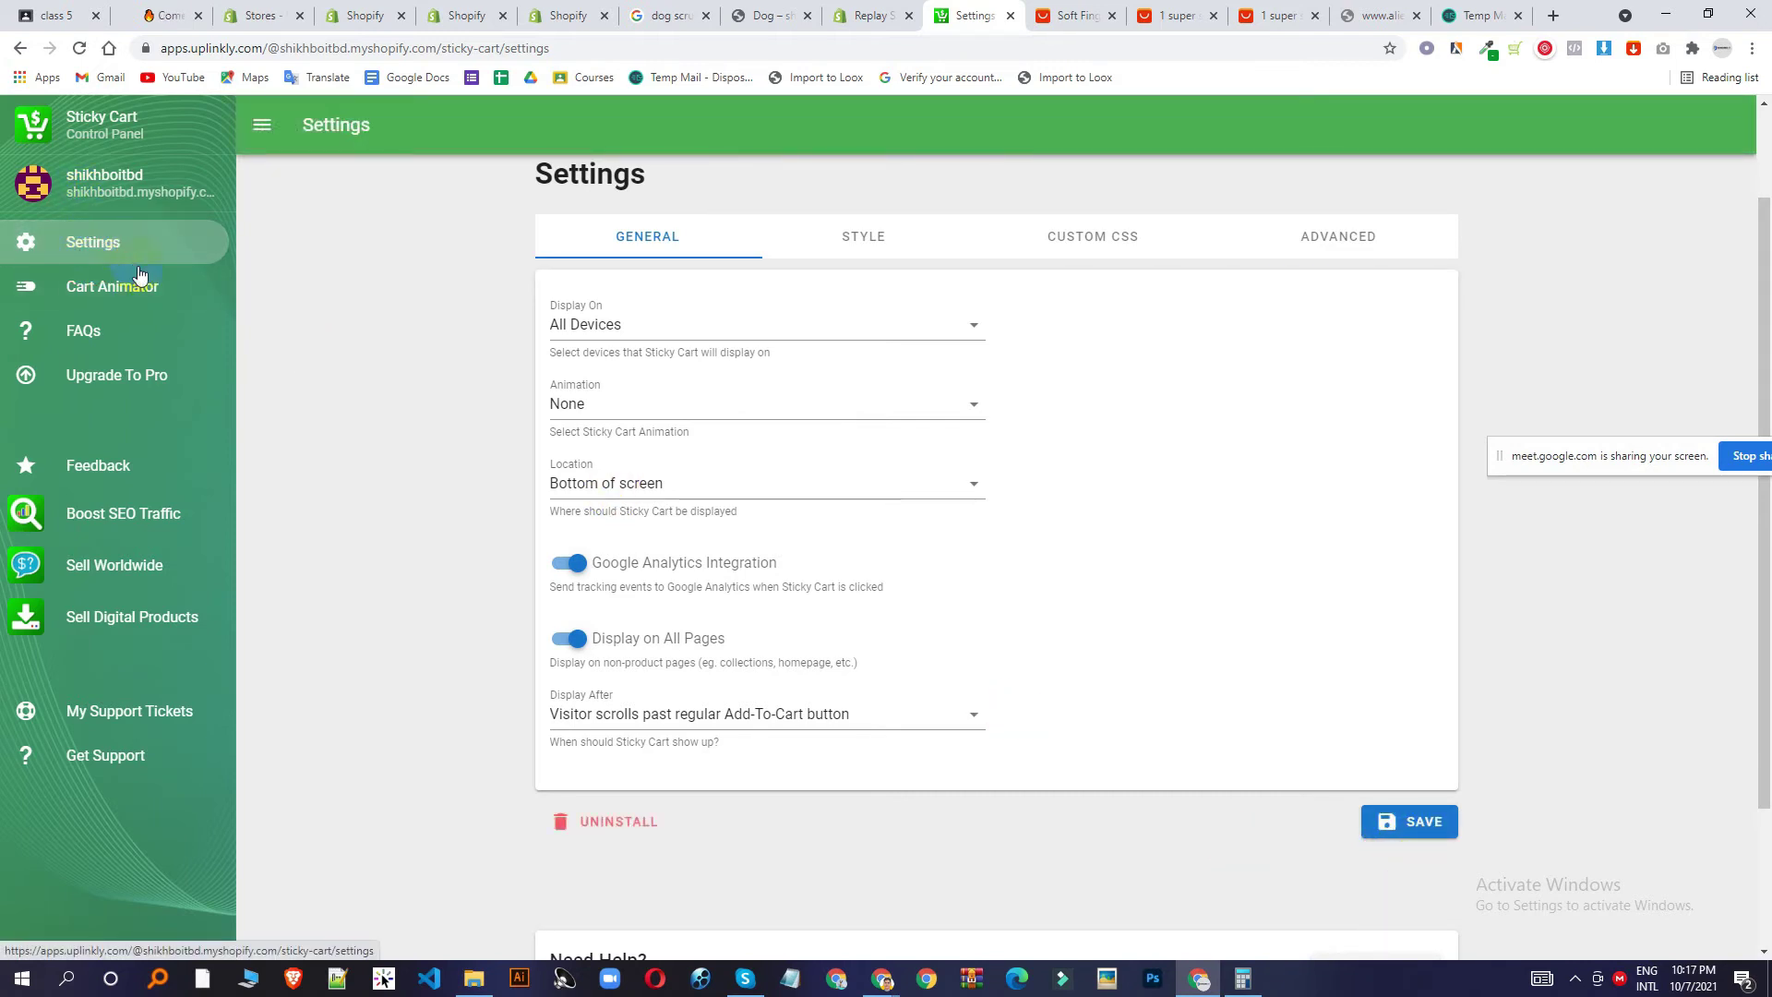
click(108, 290)
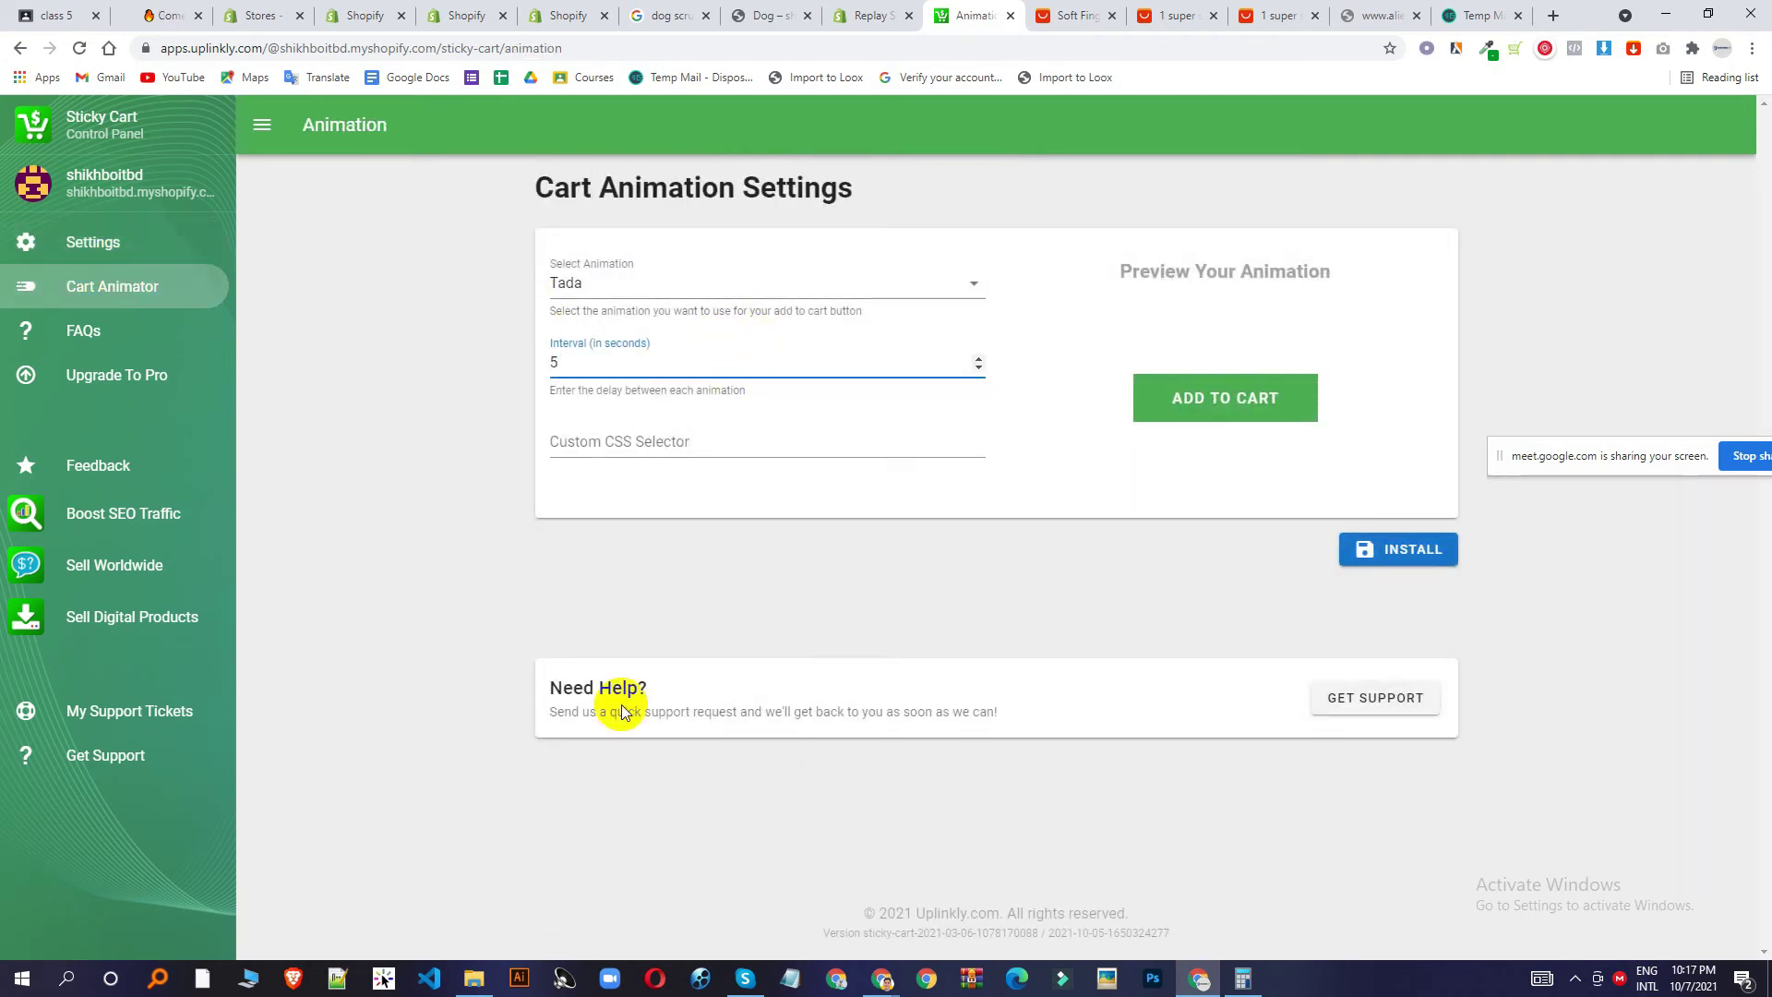
Open the Blutooth Earphones Wireless Sport Headset product from the storefront's shop page and collapse the chat window.
click(764, 16)
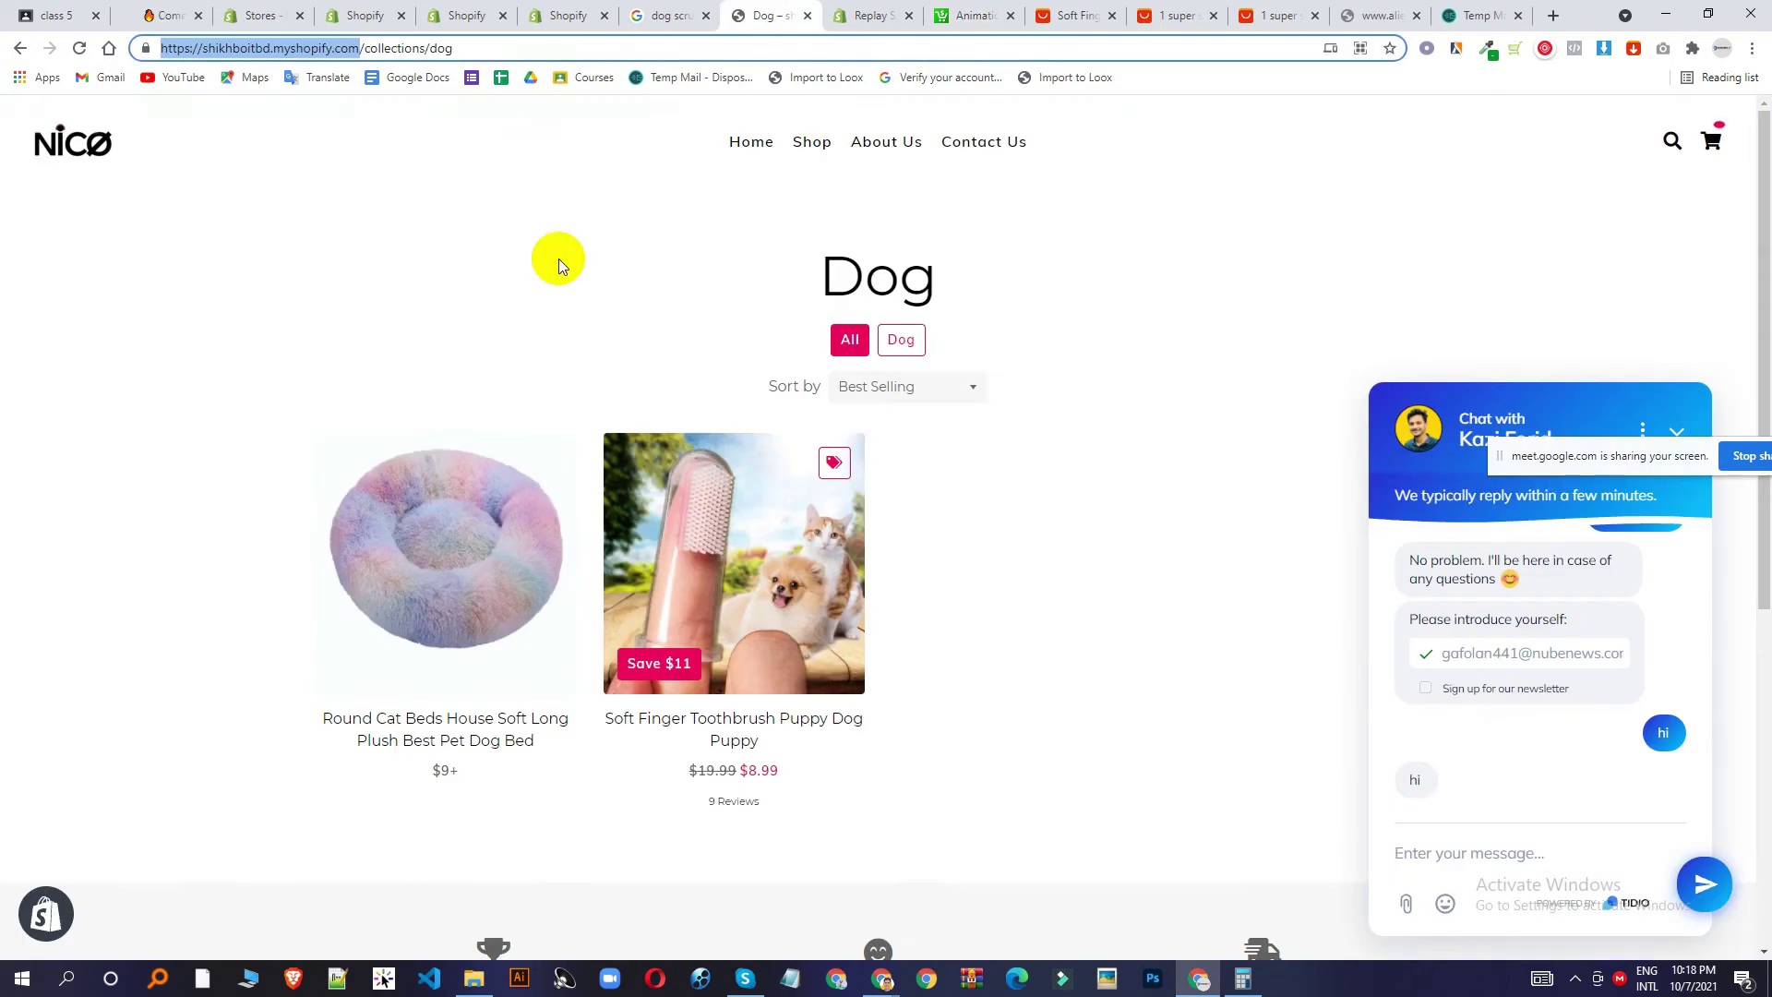
click(804, 150)
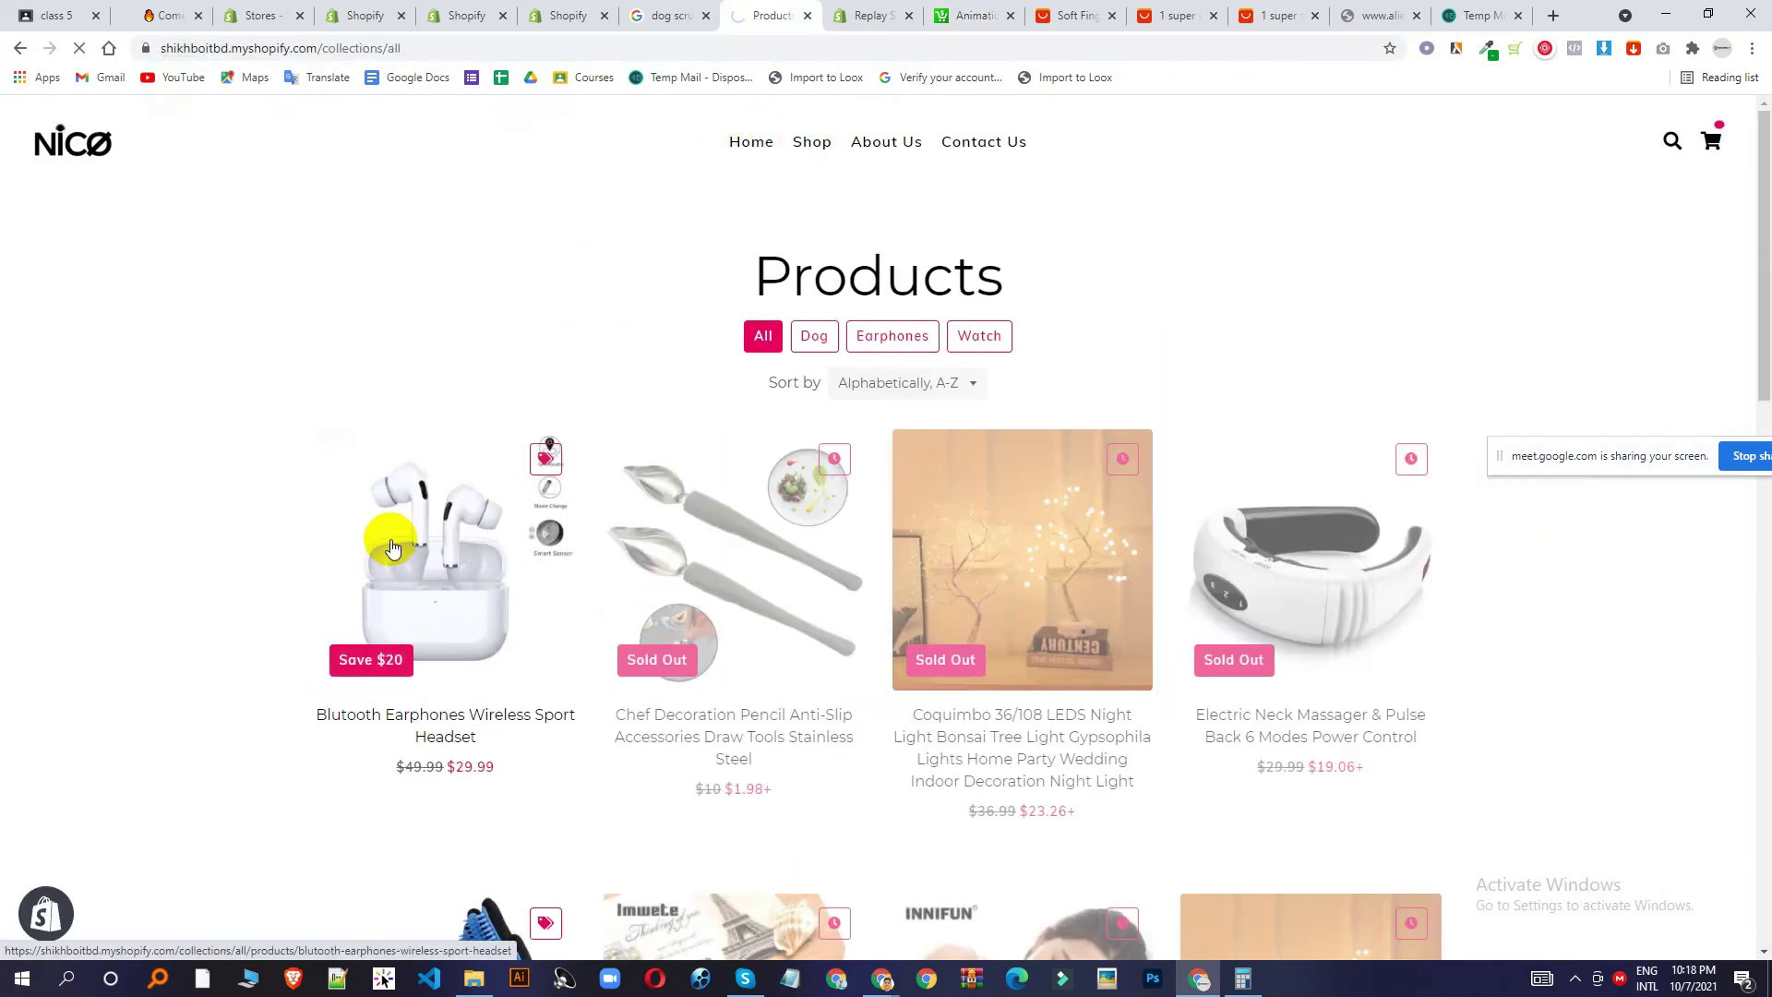
click(392, 547)
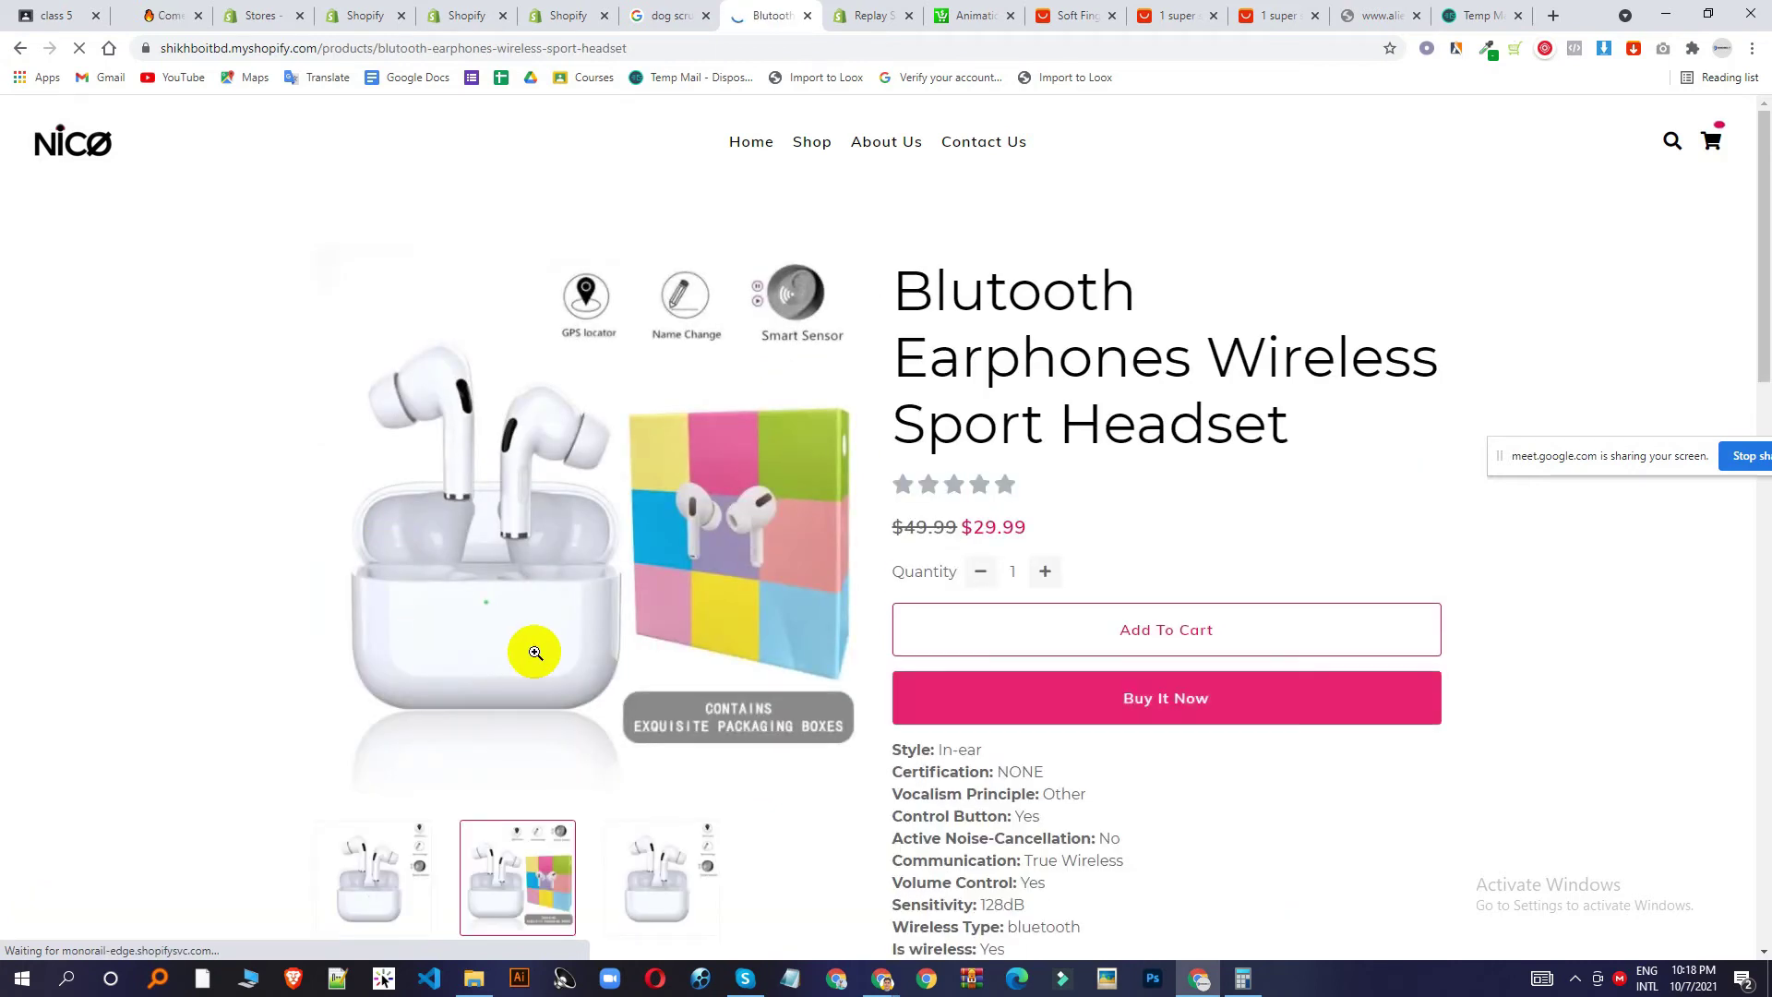
scroll(535, 652, down, 20)
scroll(656, 697, up, 20)
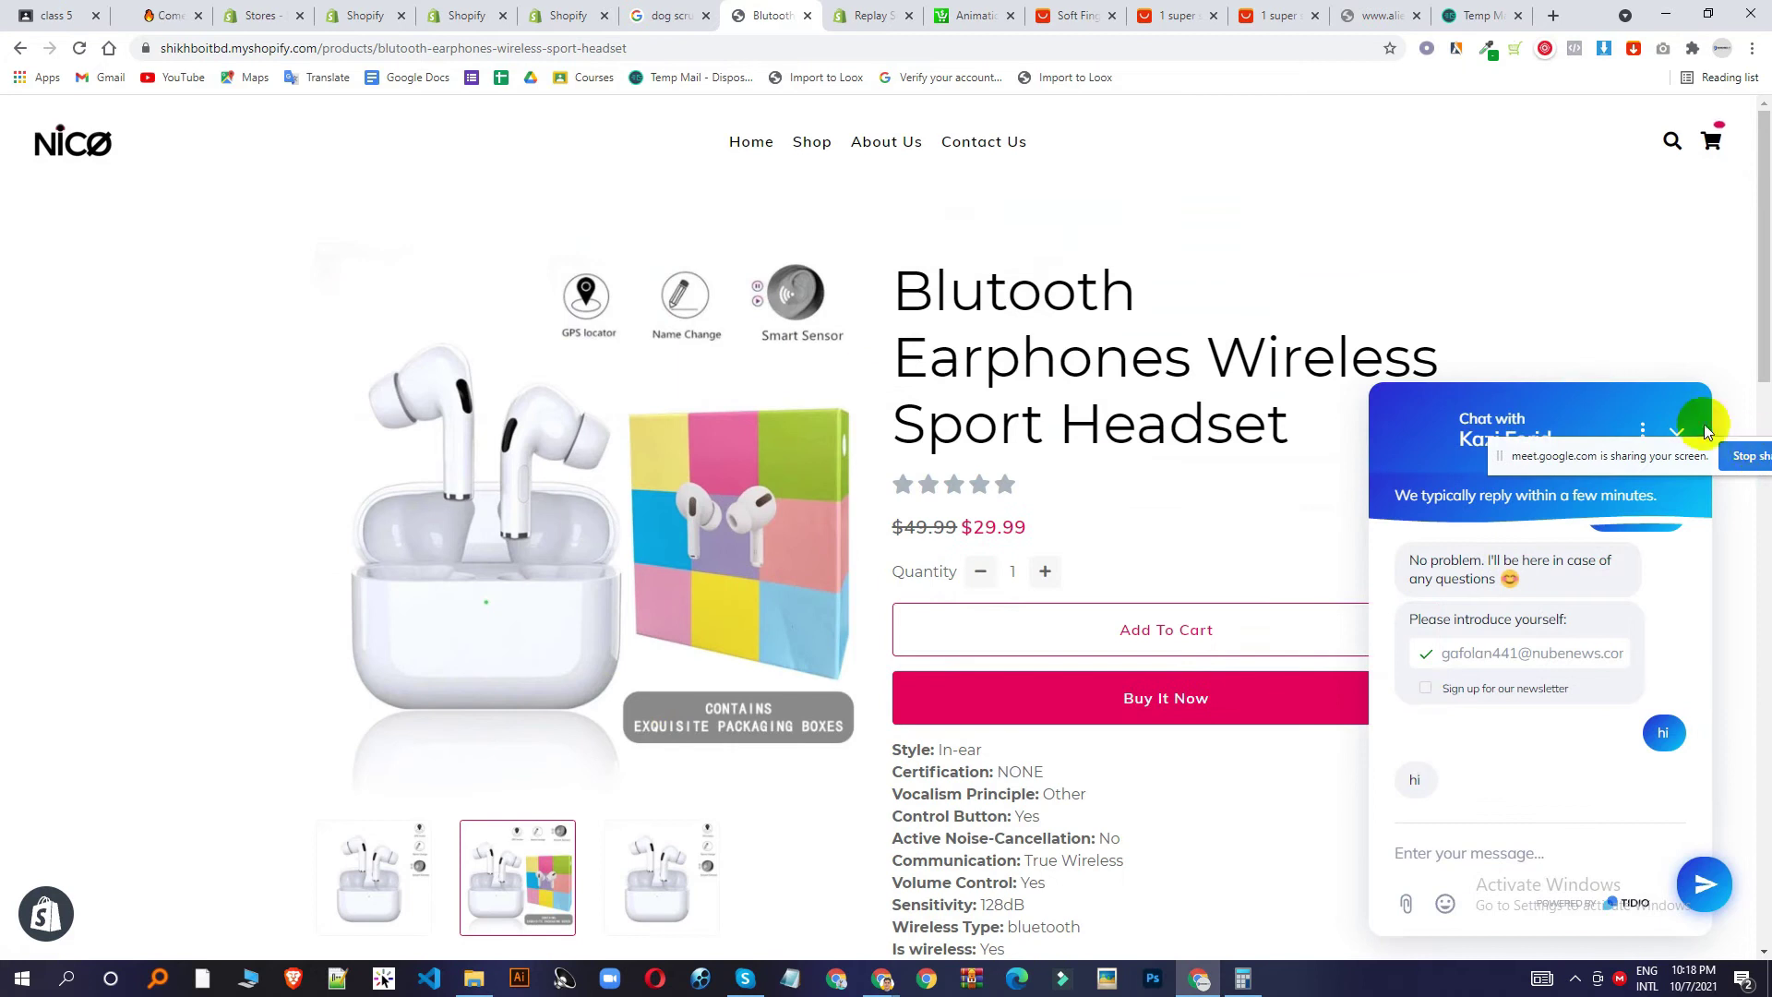
click(1677, 432)
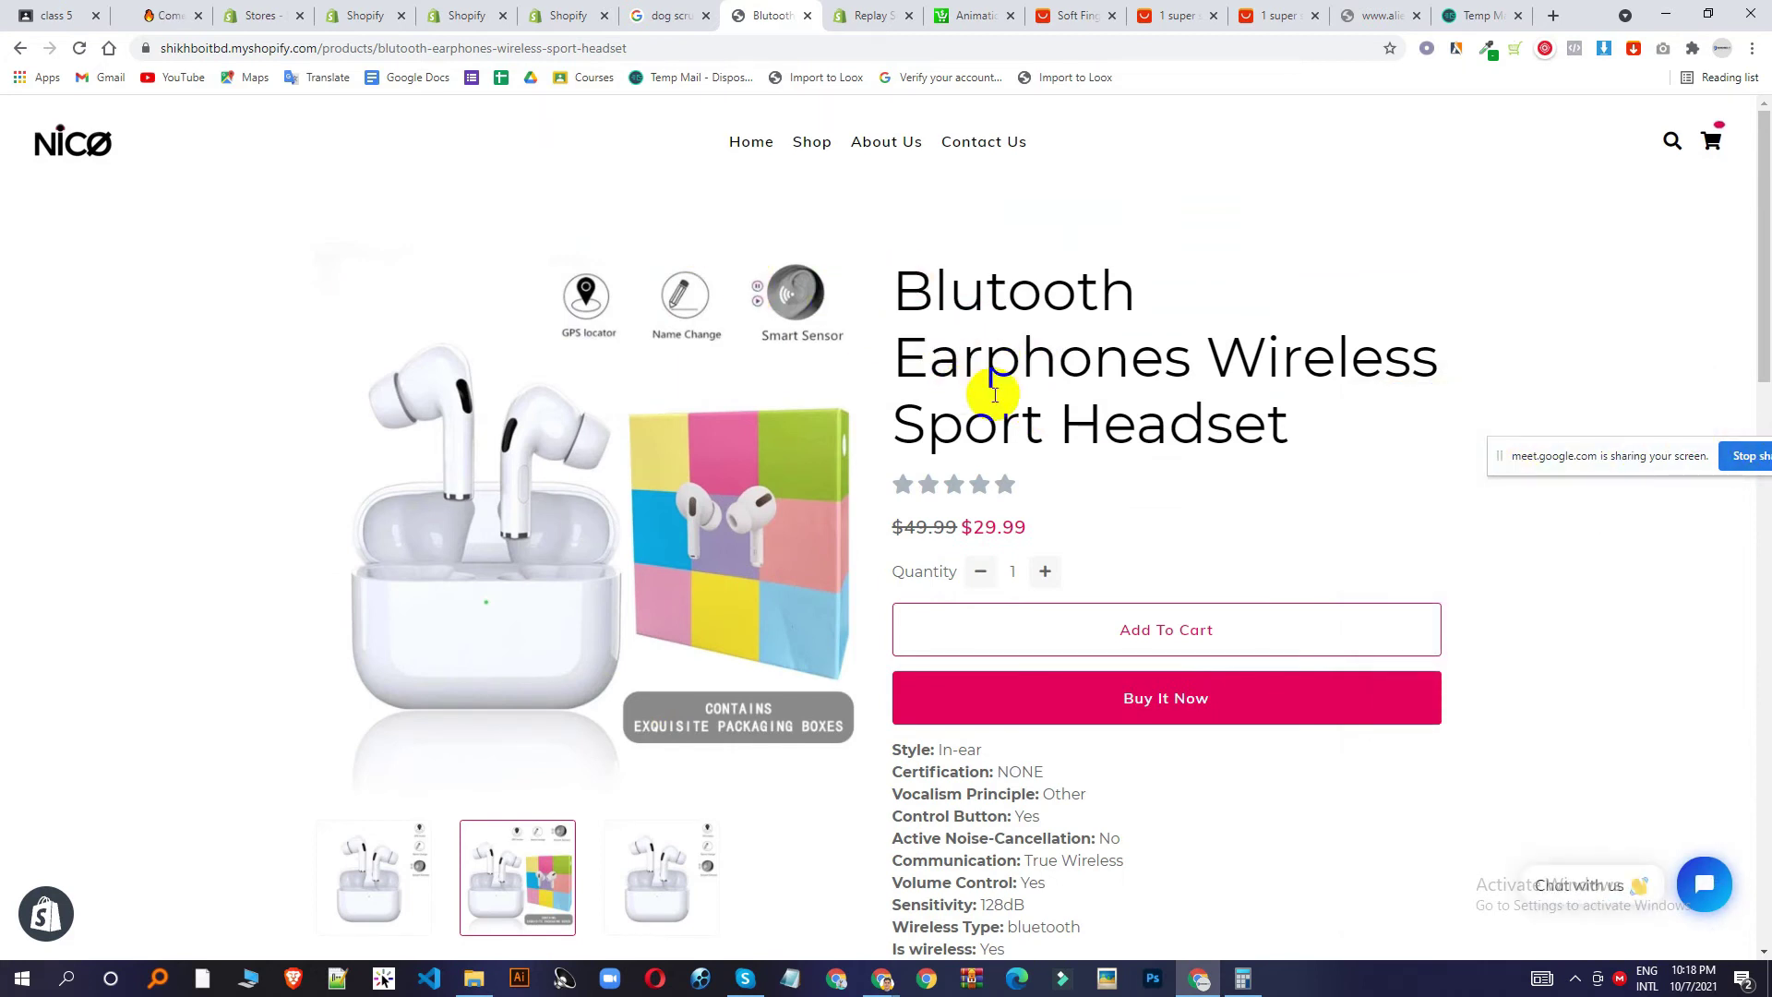
Examine how the sticky Add To Cart bar behaves along the earphones product page, from the product description down to the footer.
scroll(1001, 388, down, 4)
scroll(1008, 392, down, 8)
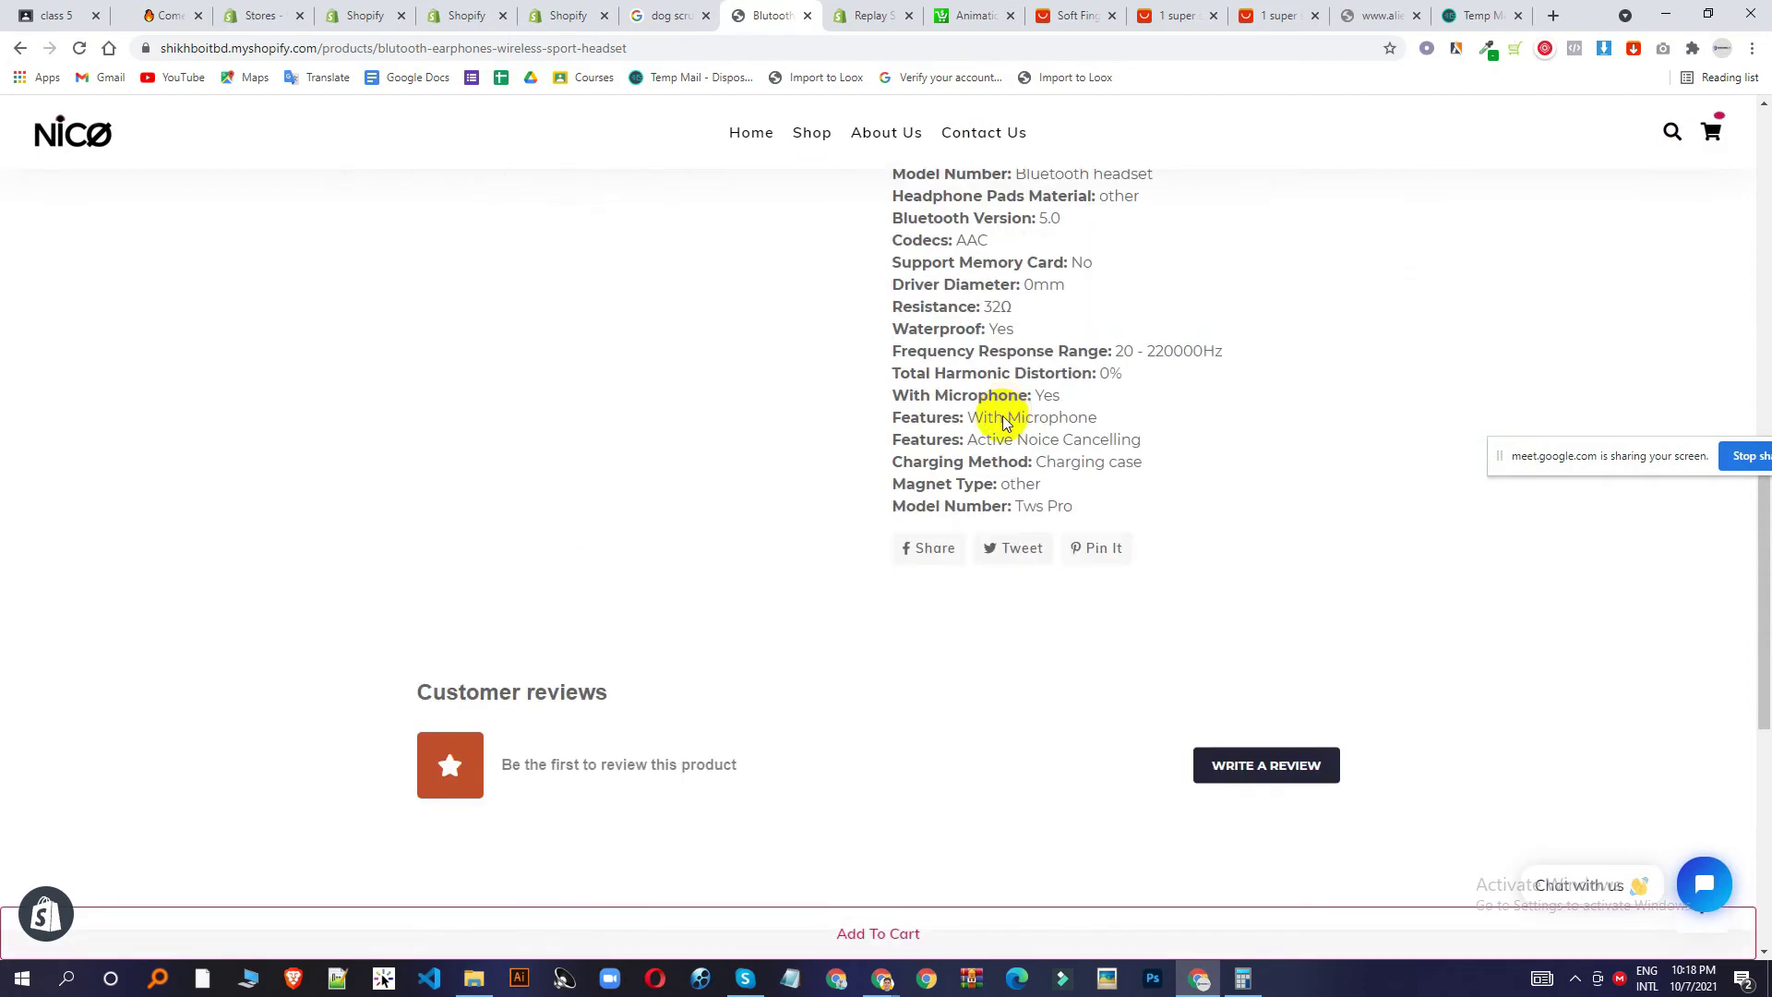
scroll(1004, 420, up, 10)
scroll(1134, 388, down, 6)
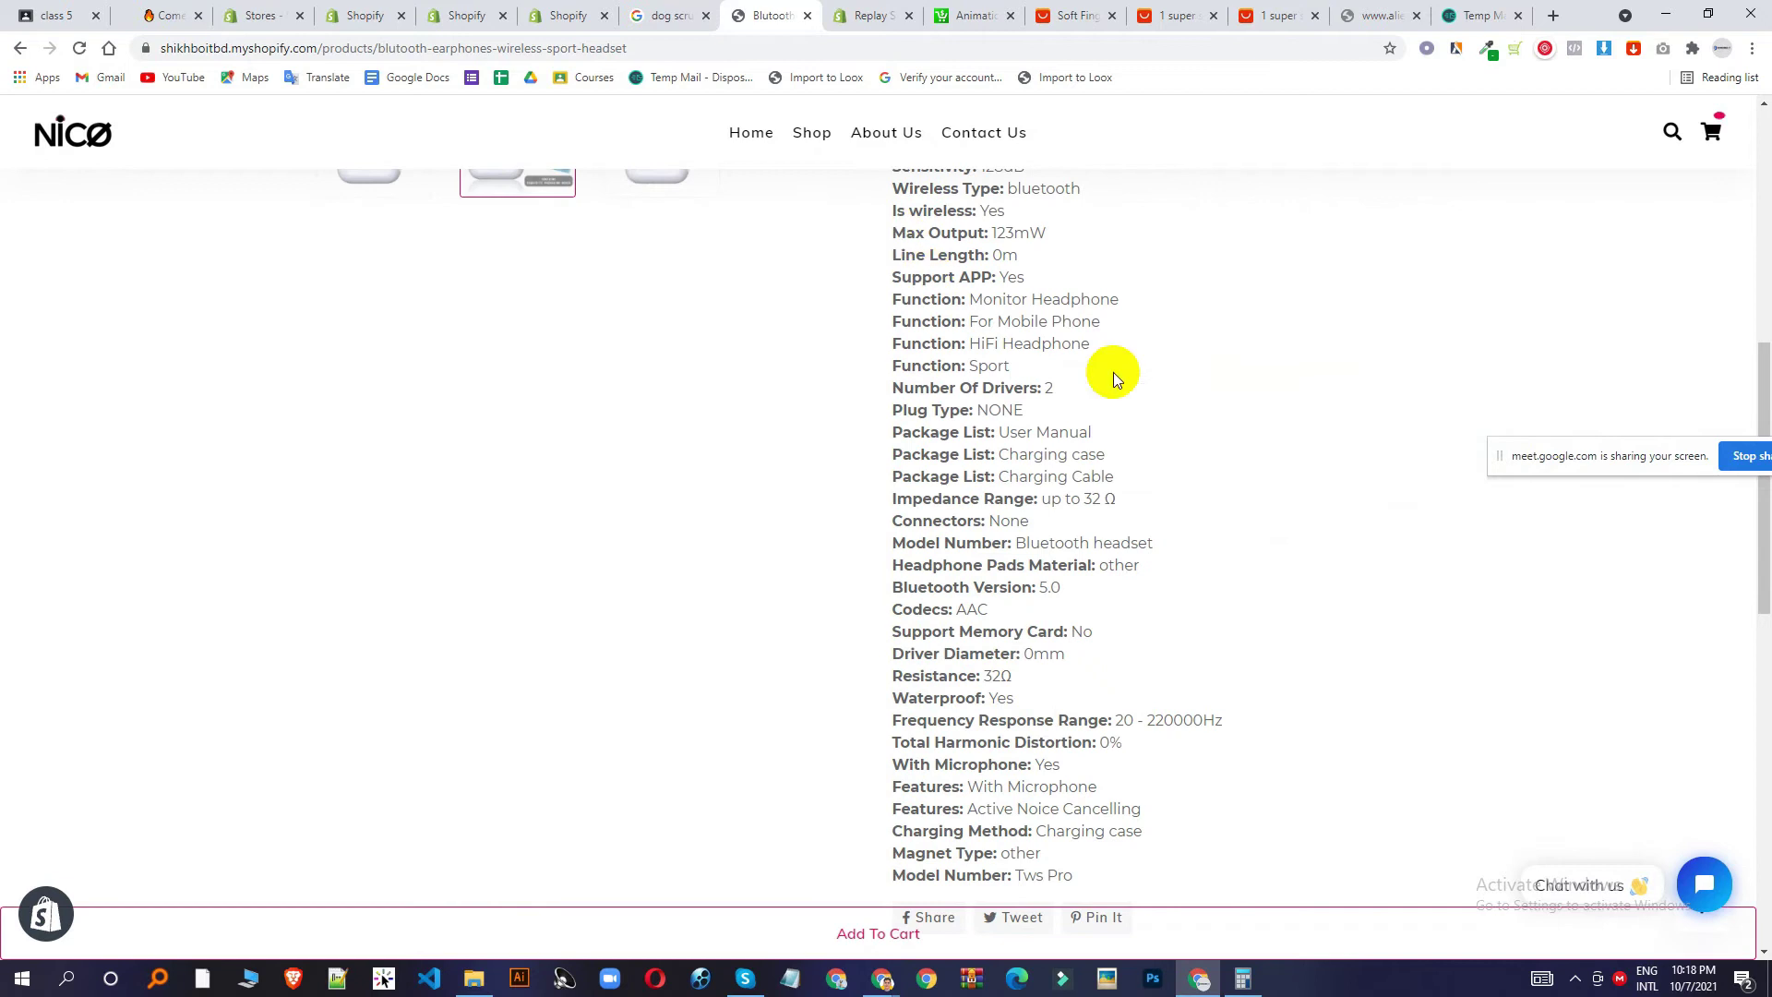
scroll(964, 406, down, 4)
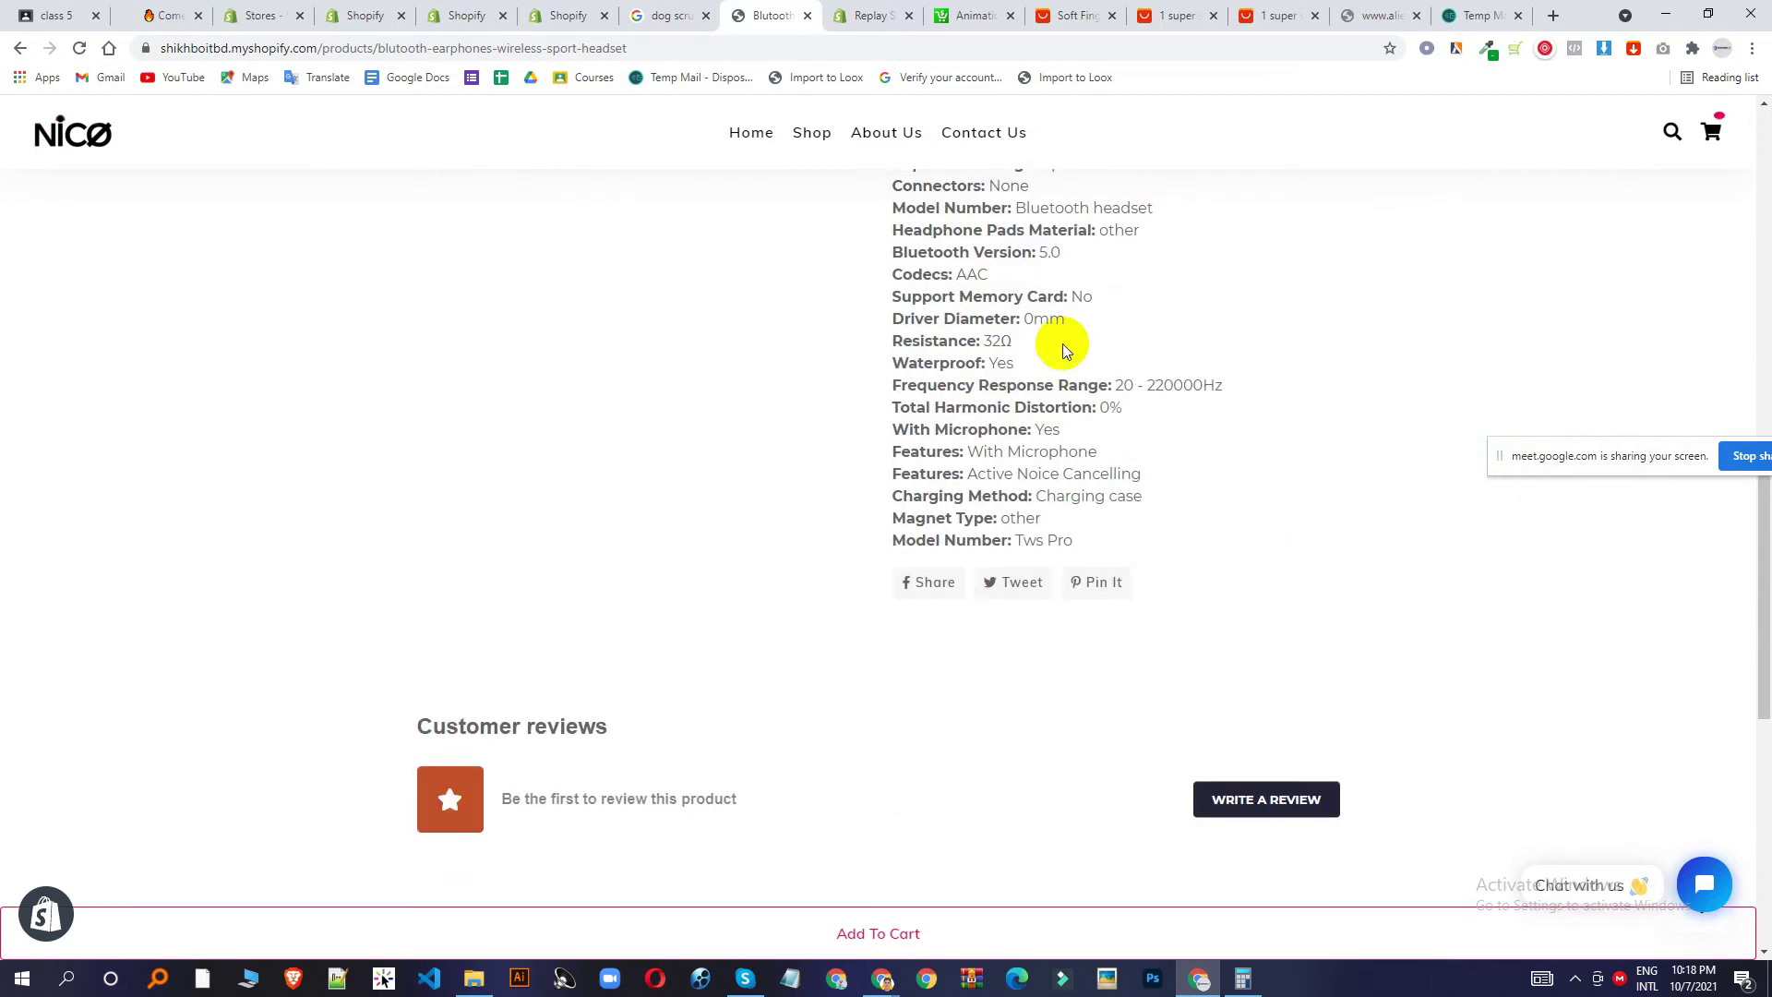
scroll(1075, 360, down, 1)
scroll(1246, 490, up, 12)
scroll(1084, 403, down, 5)
drag(887, 254, 1220, 760)
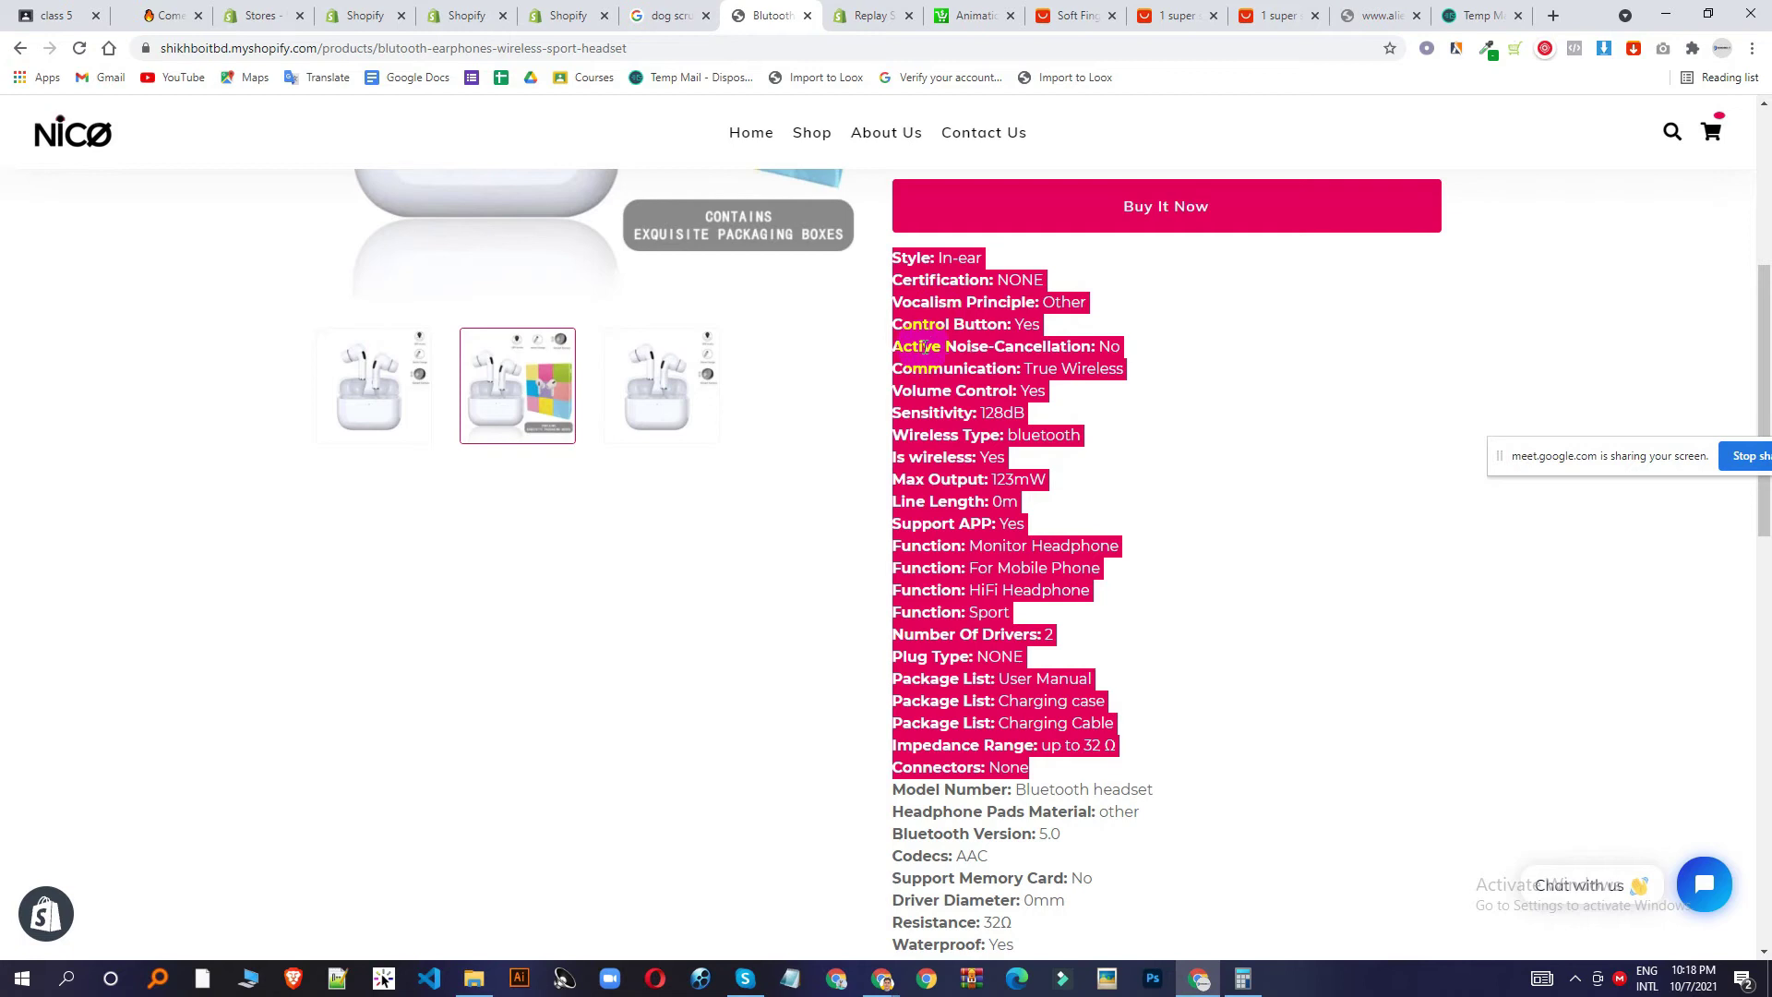
scroll(1168, 395, down, 3)
scroll(1100, 408, up, 4)
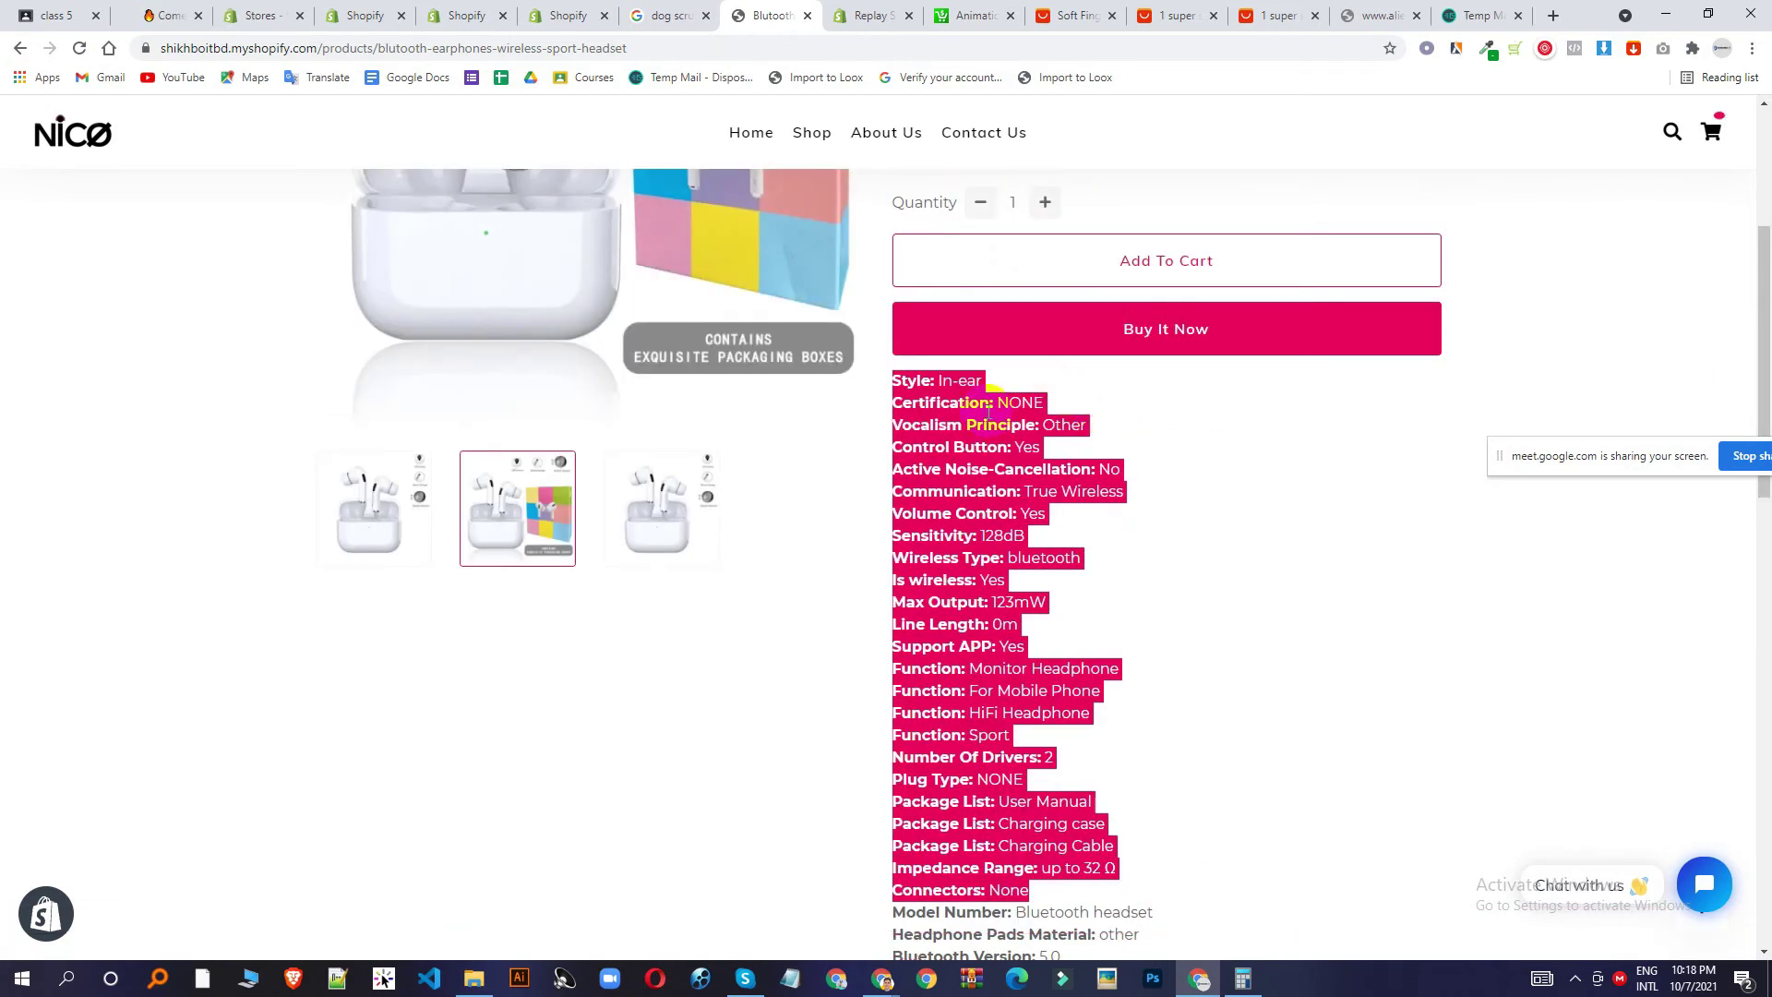
scroll(847, 416, down, 15)
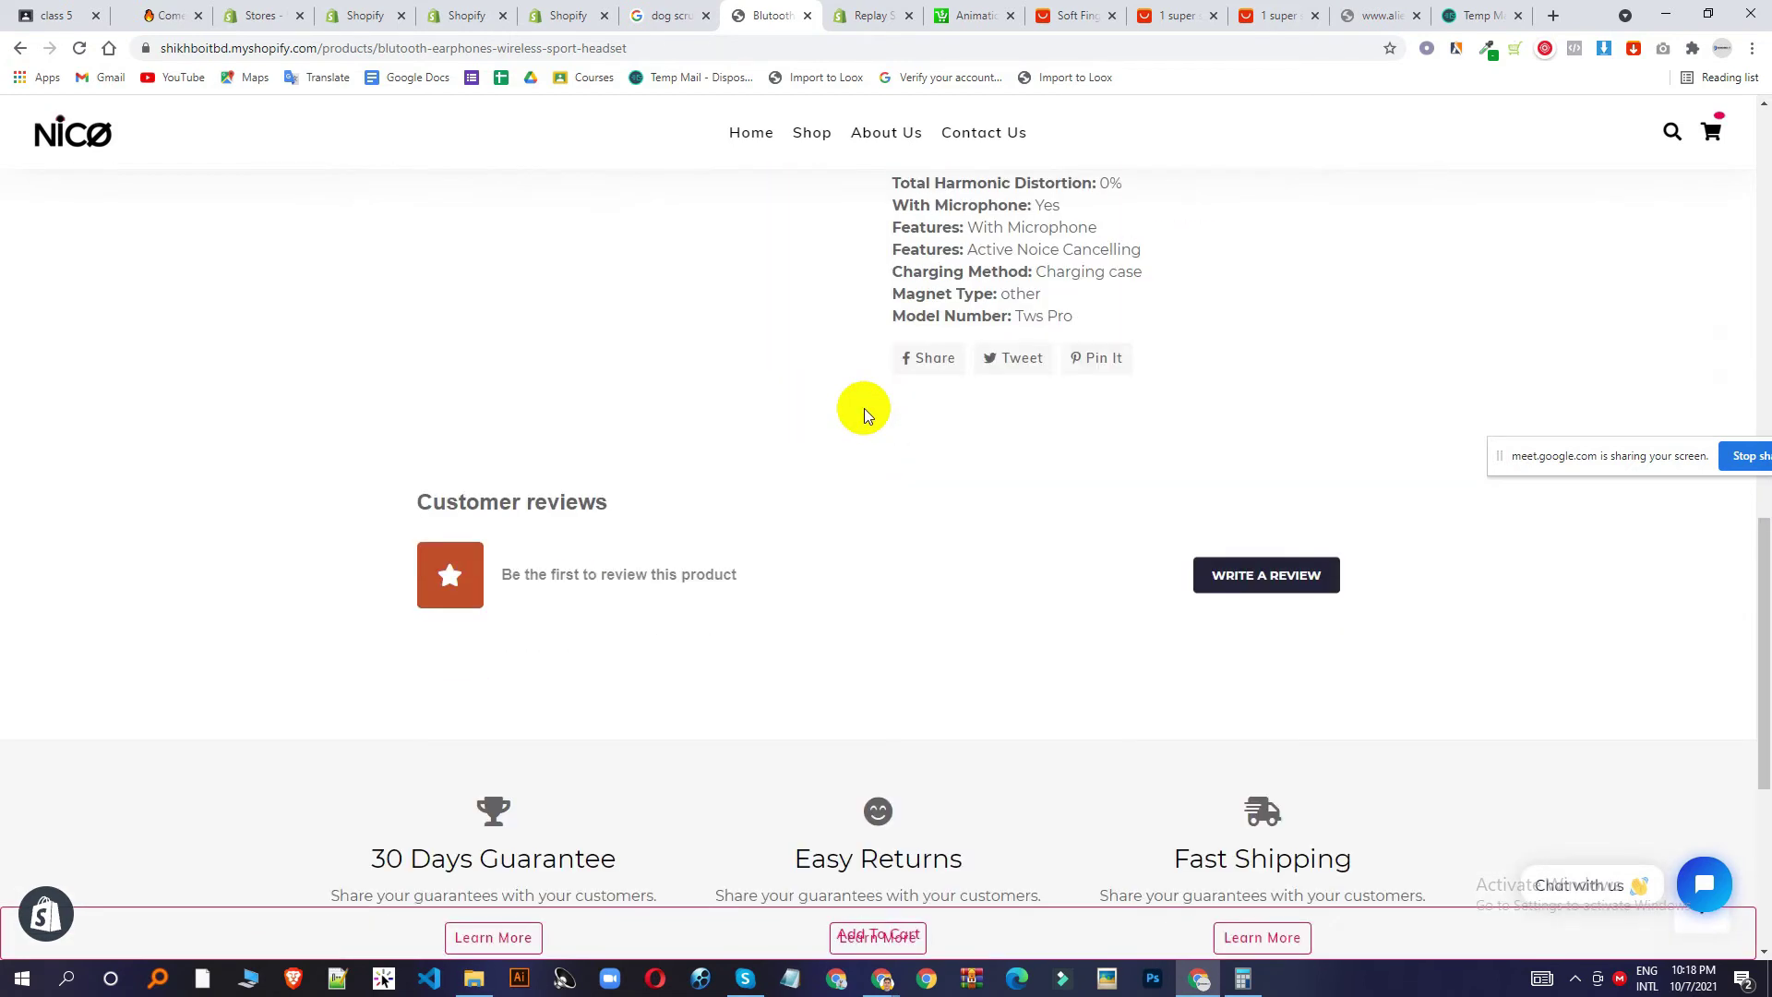
scroll(975, 320, down, 1)
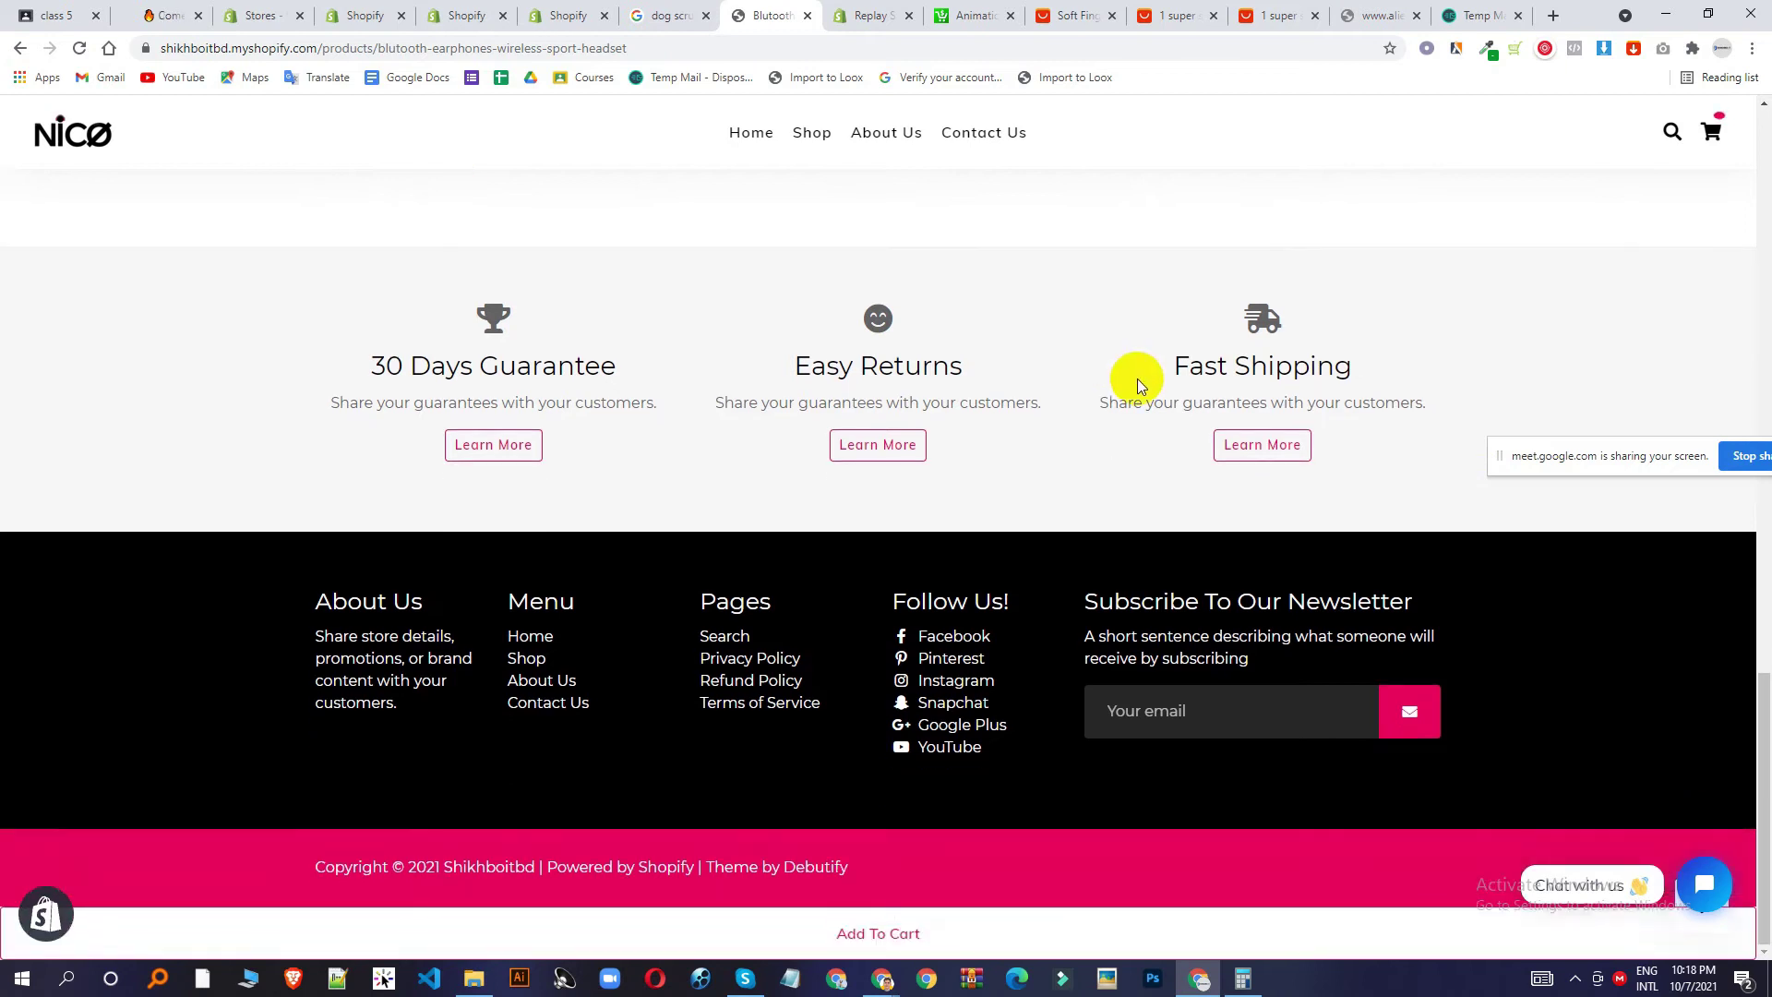
scroll(1186, 413, up, 3)
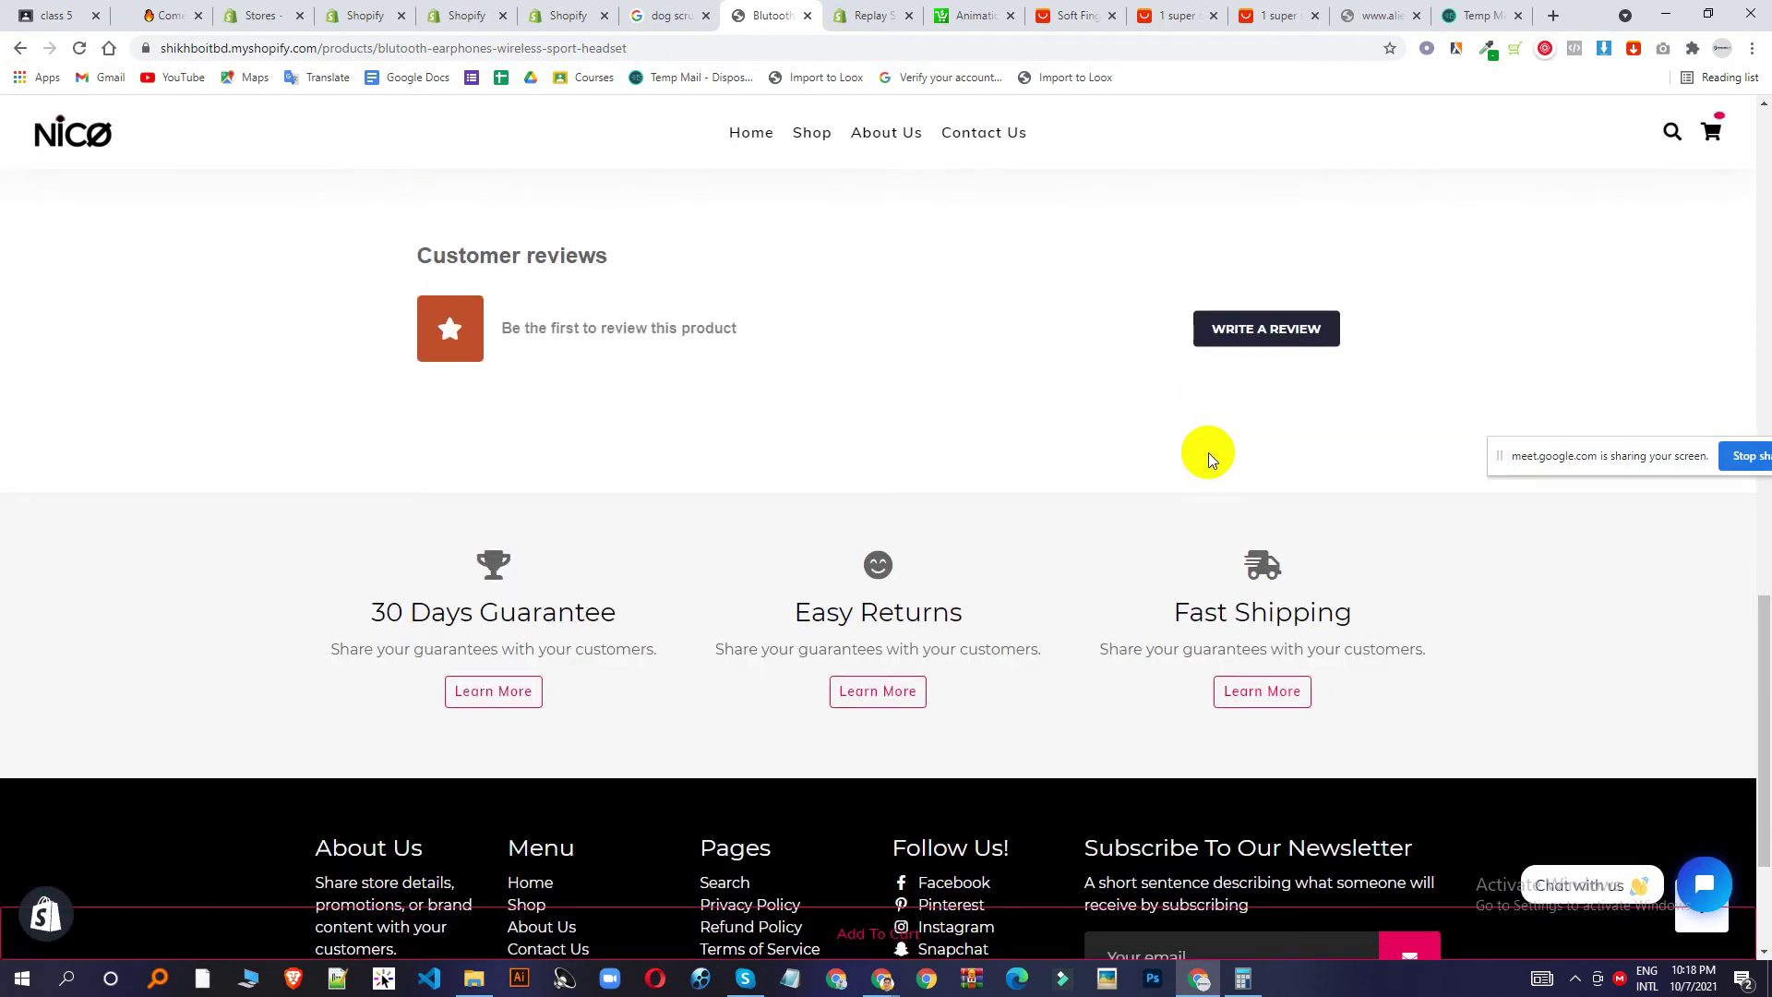
scroll(1209, 452, up, 8)
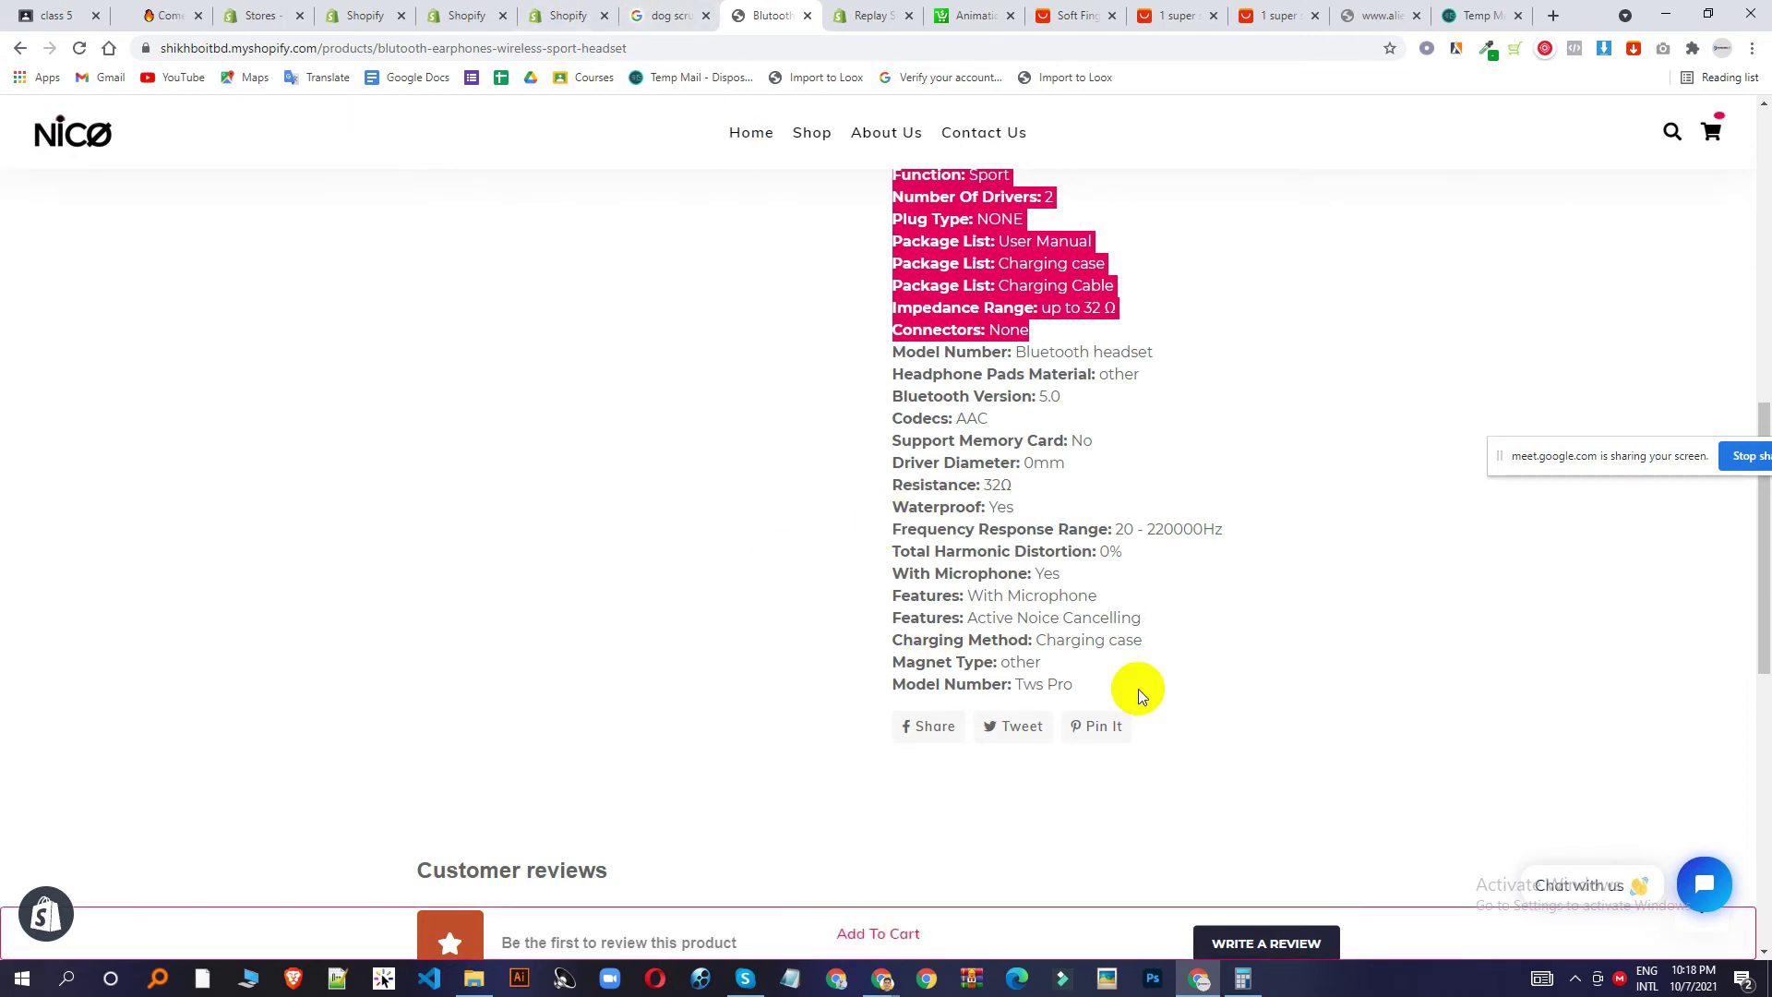
scroll(1138, 688, down, 10)
scroll(1104, 699, up, 20)
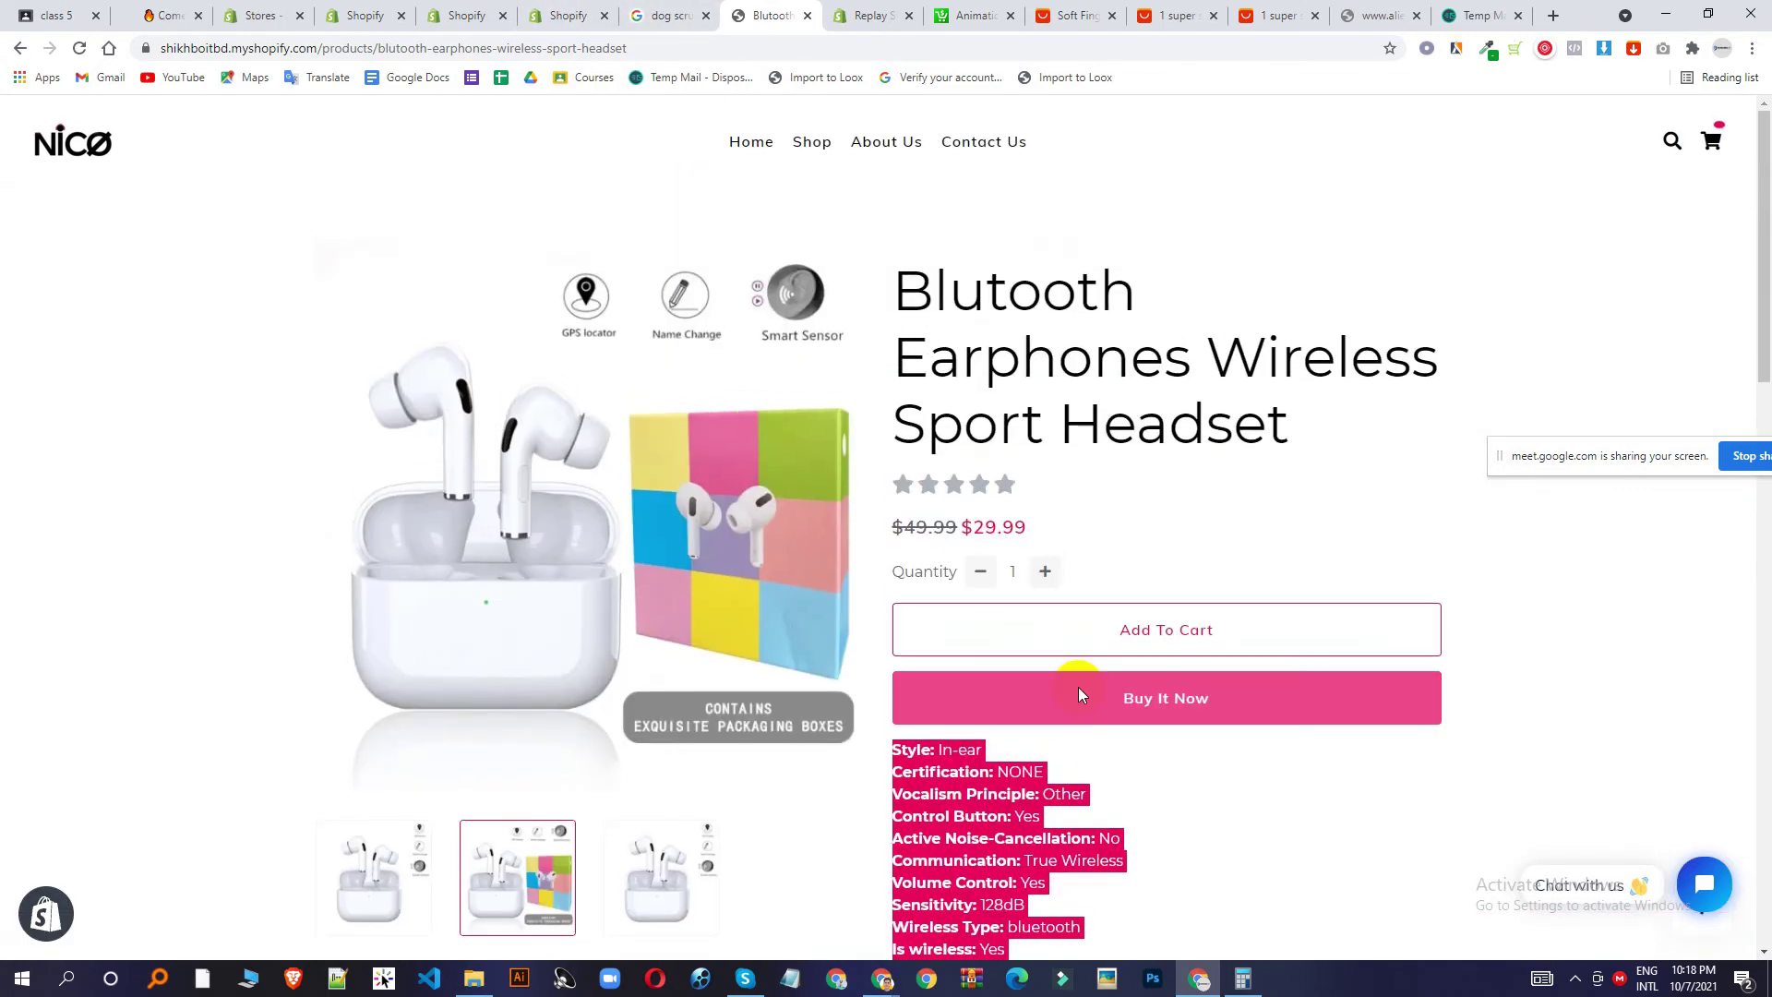
Add the earphones to the cart from the sticky Add To Cart bar, close the cart drawer and return to the product's heading.
scroll(1071, 701, down, 10)
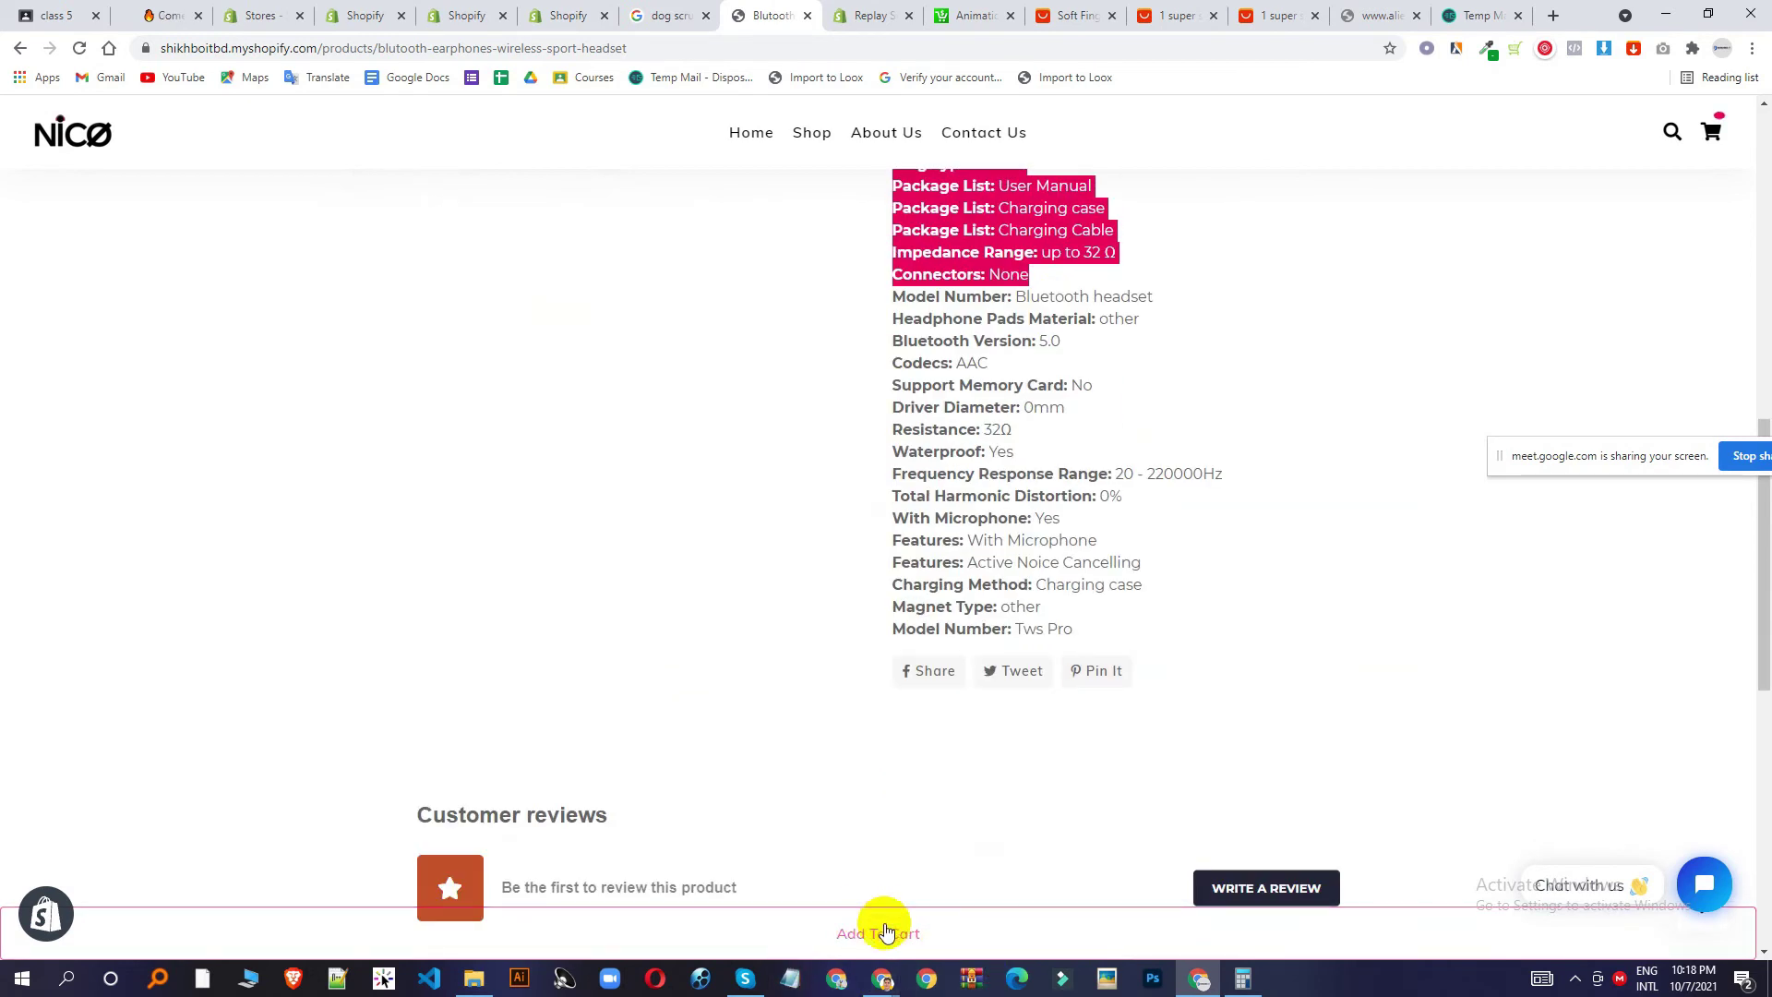
click(901, 934)
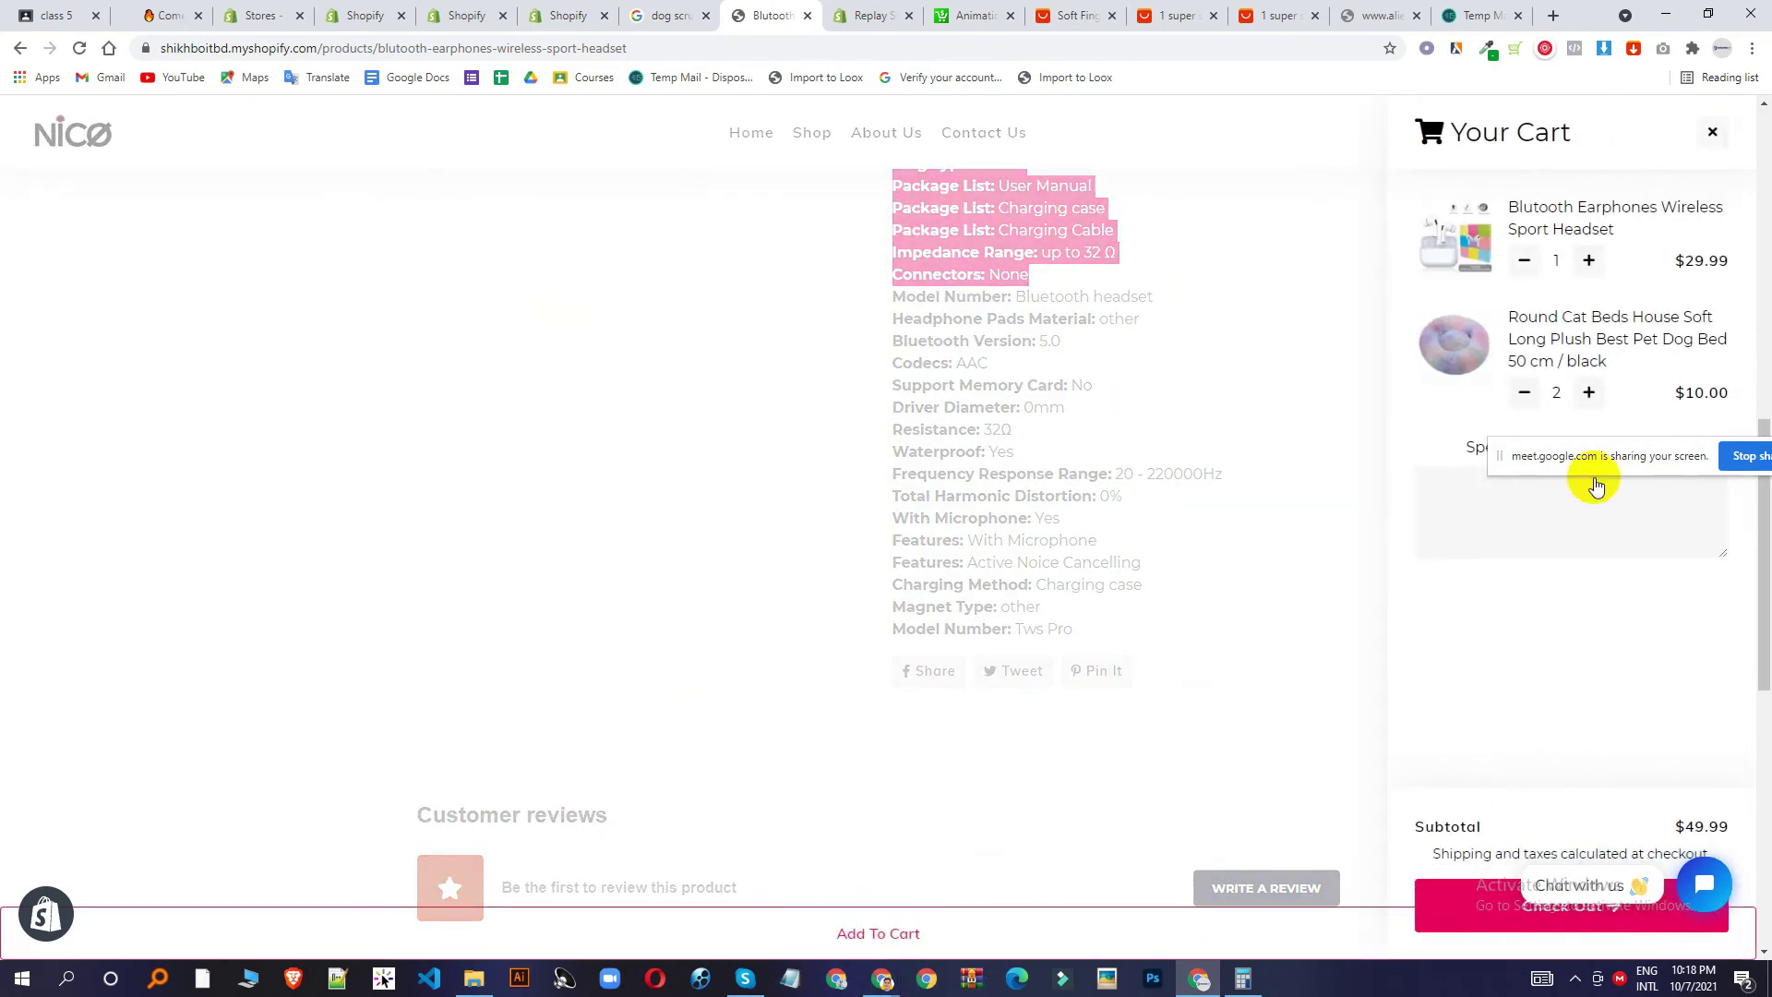
click(1705, 148)
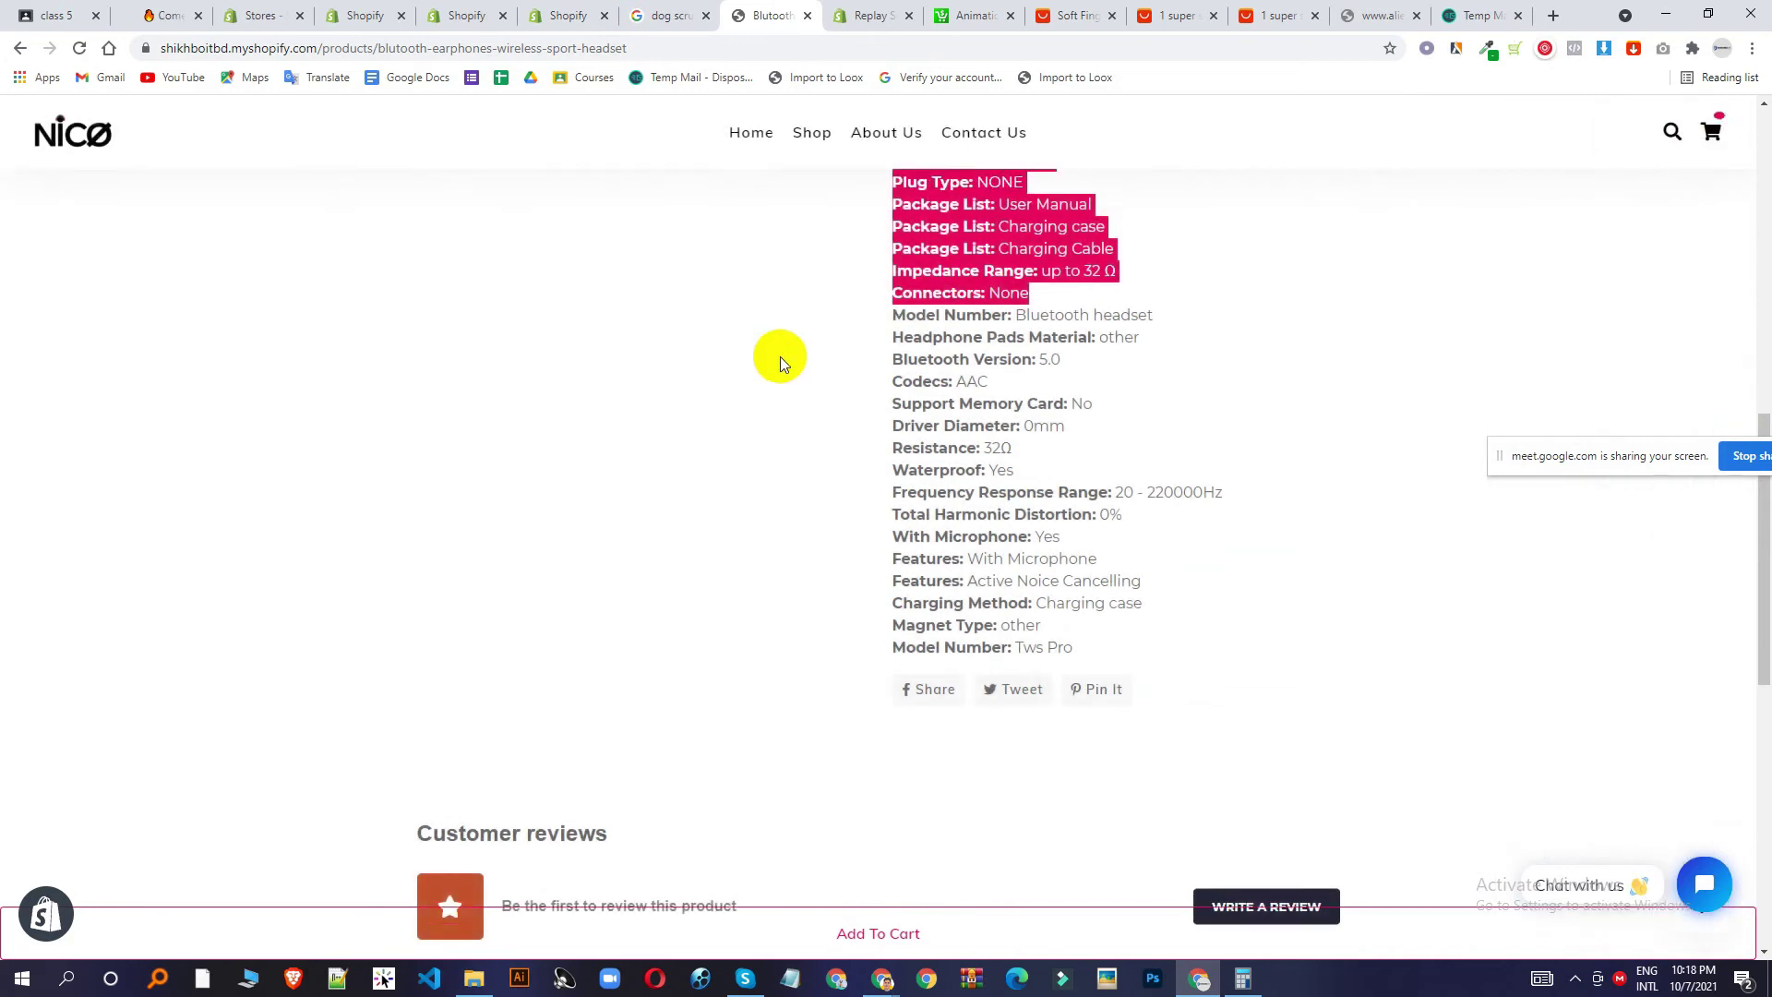
scroll(923, 738, down, 3)
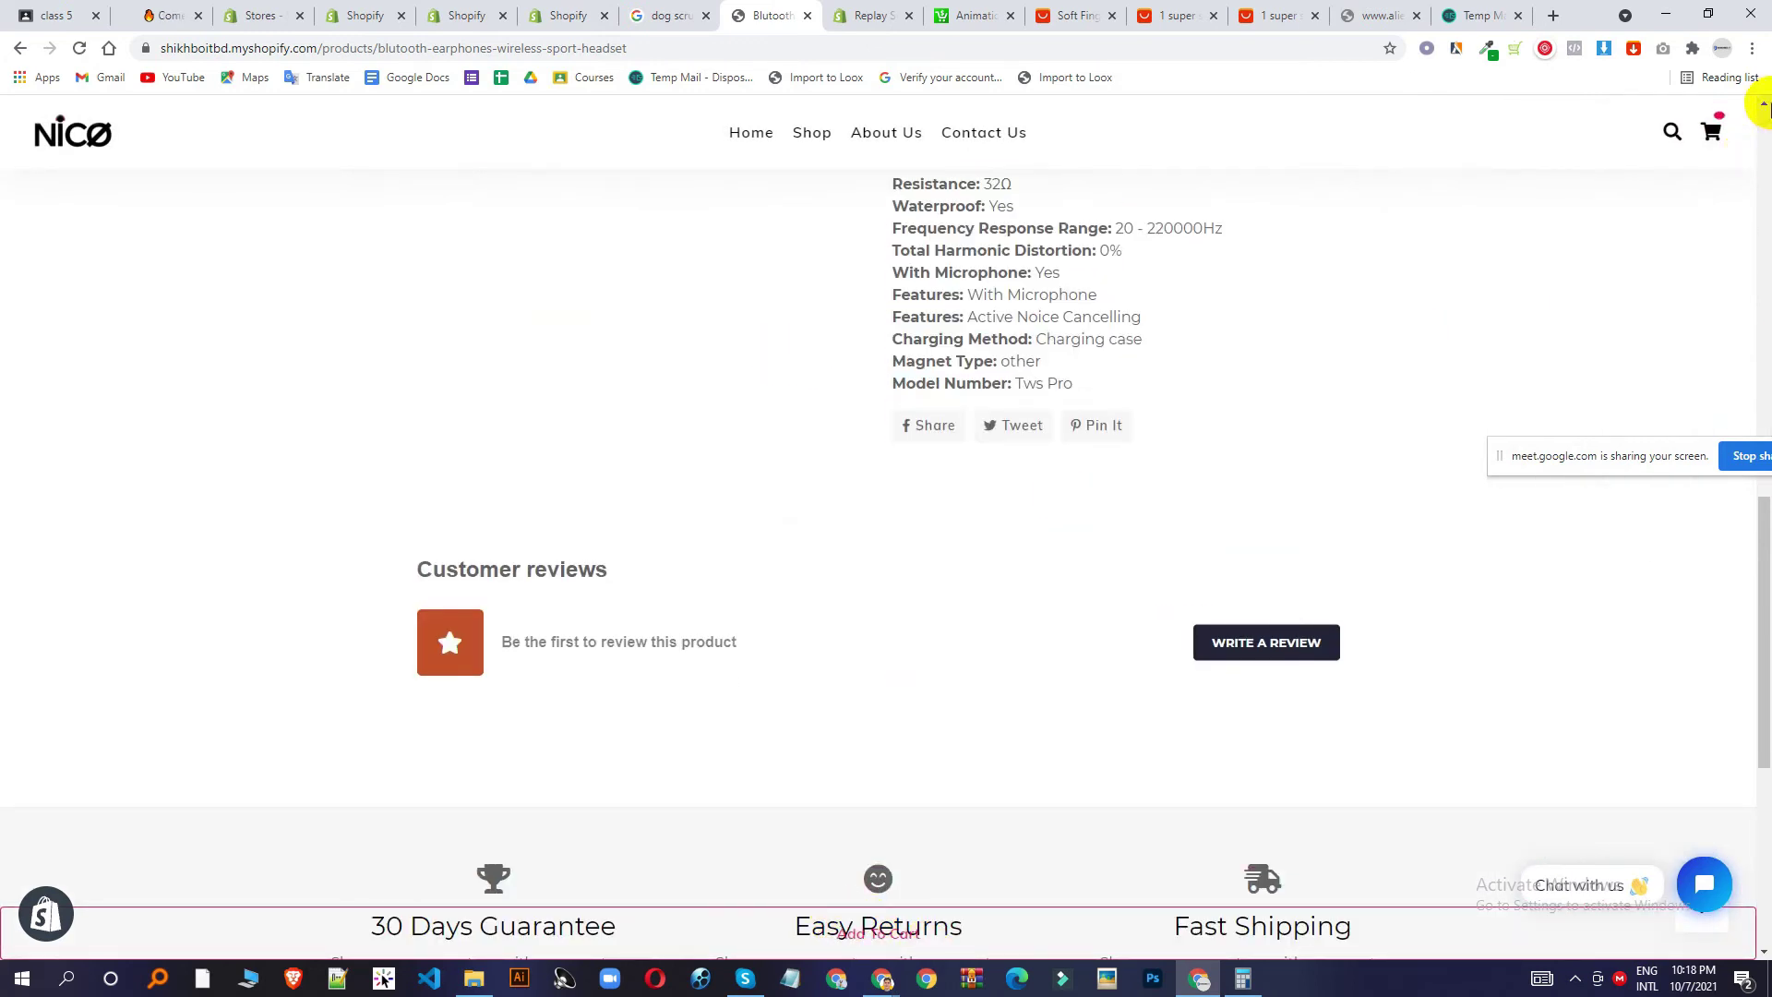
scroll(1476, 246, up, 13)
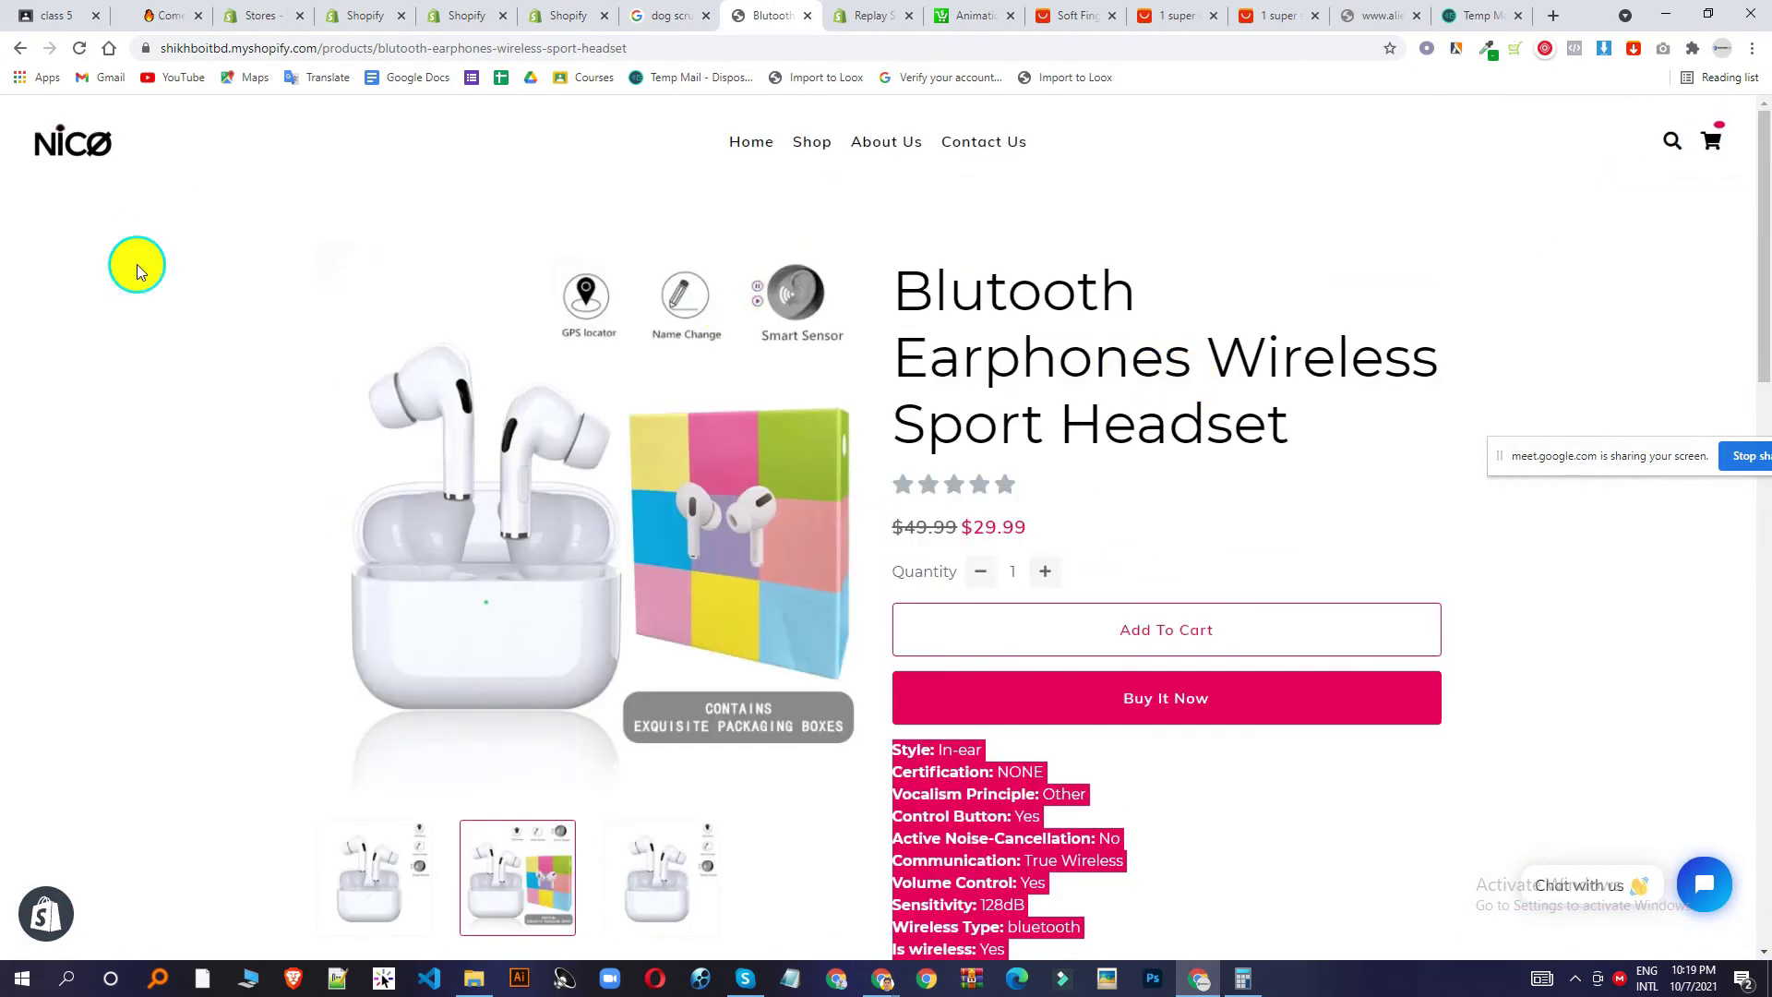
Inspect the product page in the browser's responsive mobile view and examine how the sticky Add To Cart bar behaves down to the footer.
right_click(136, 265)
click(209, 534)
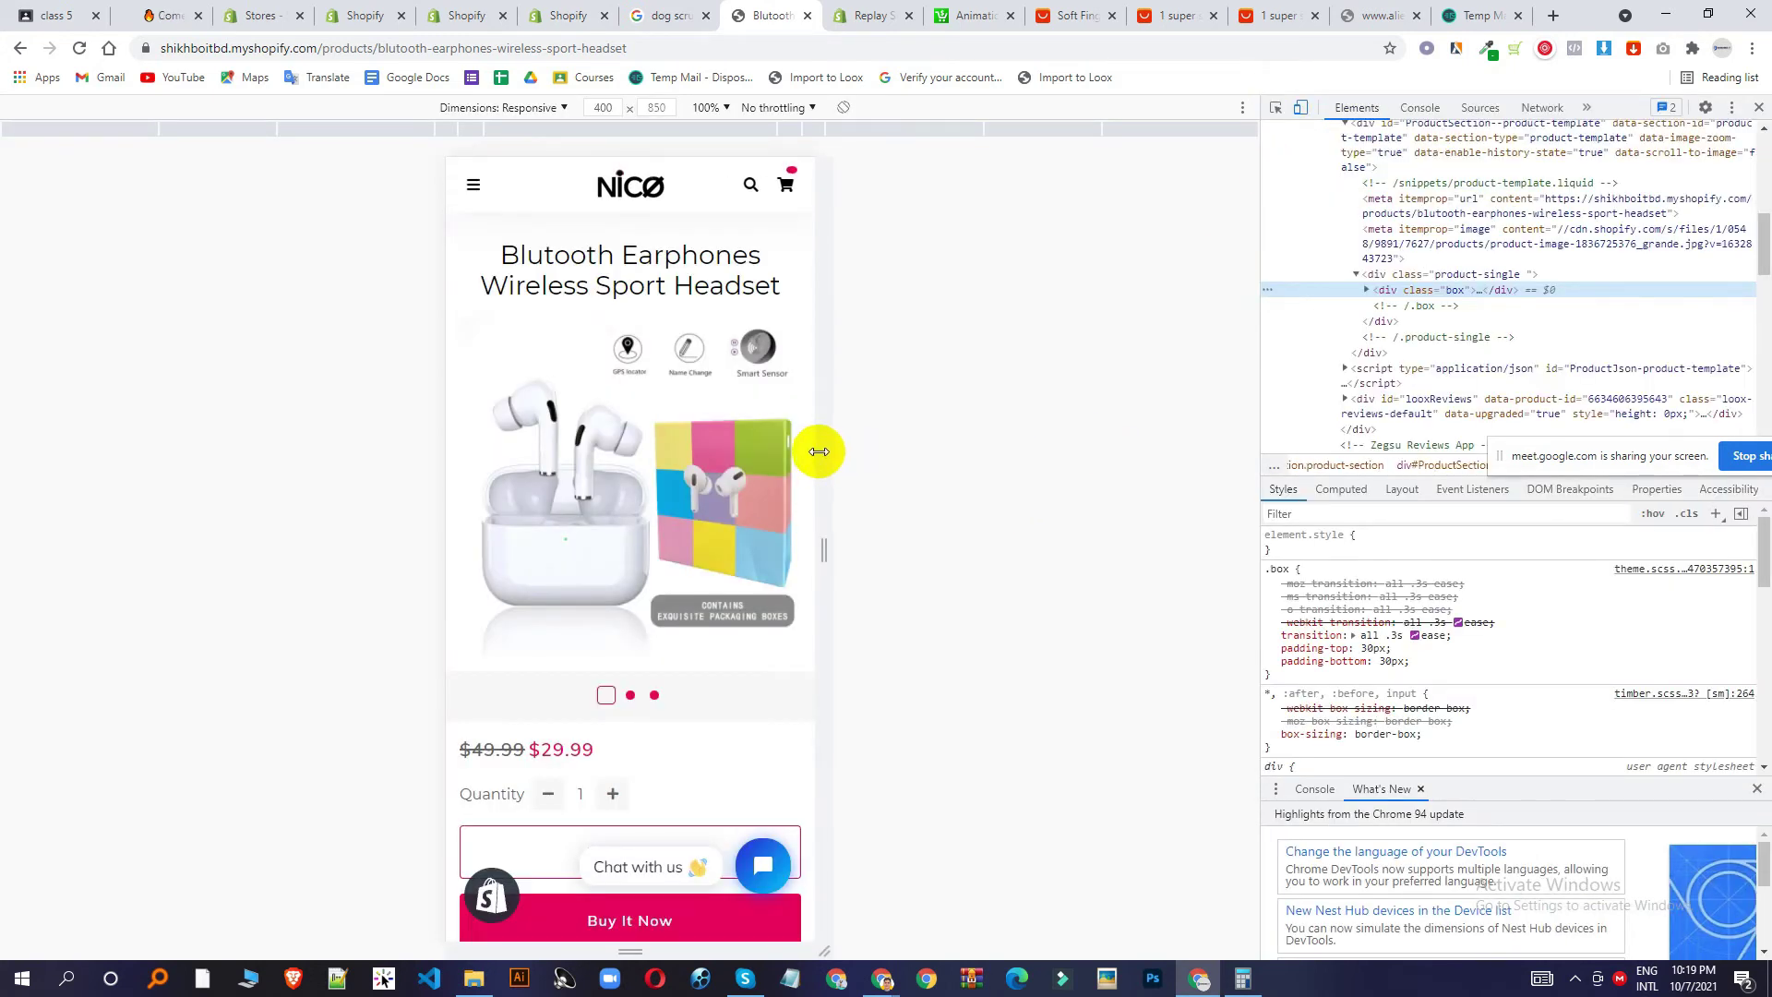
scroll(803, 433, down, 10)
scroll(769, 409, down, 10)
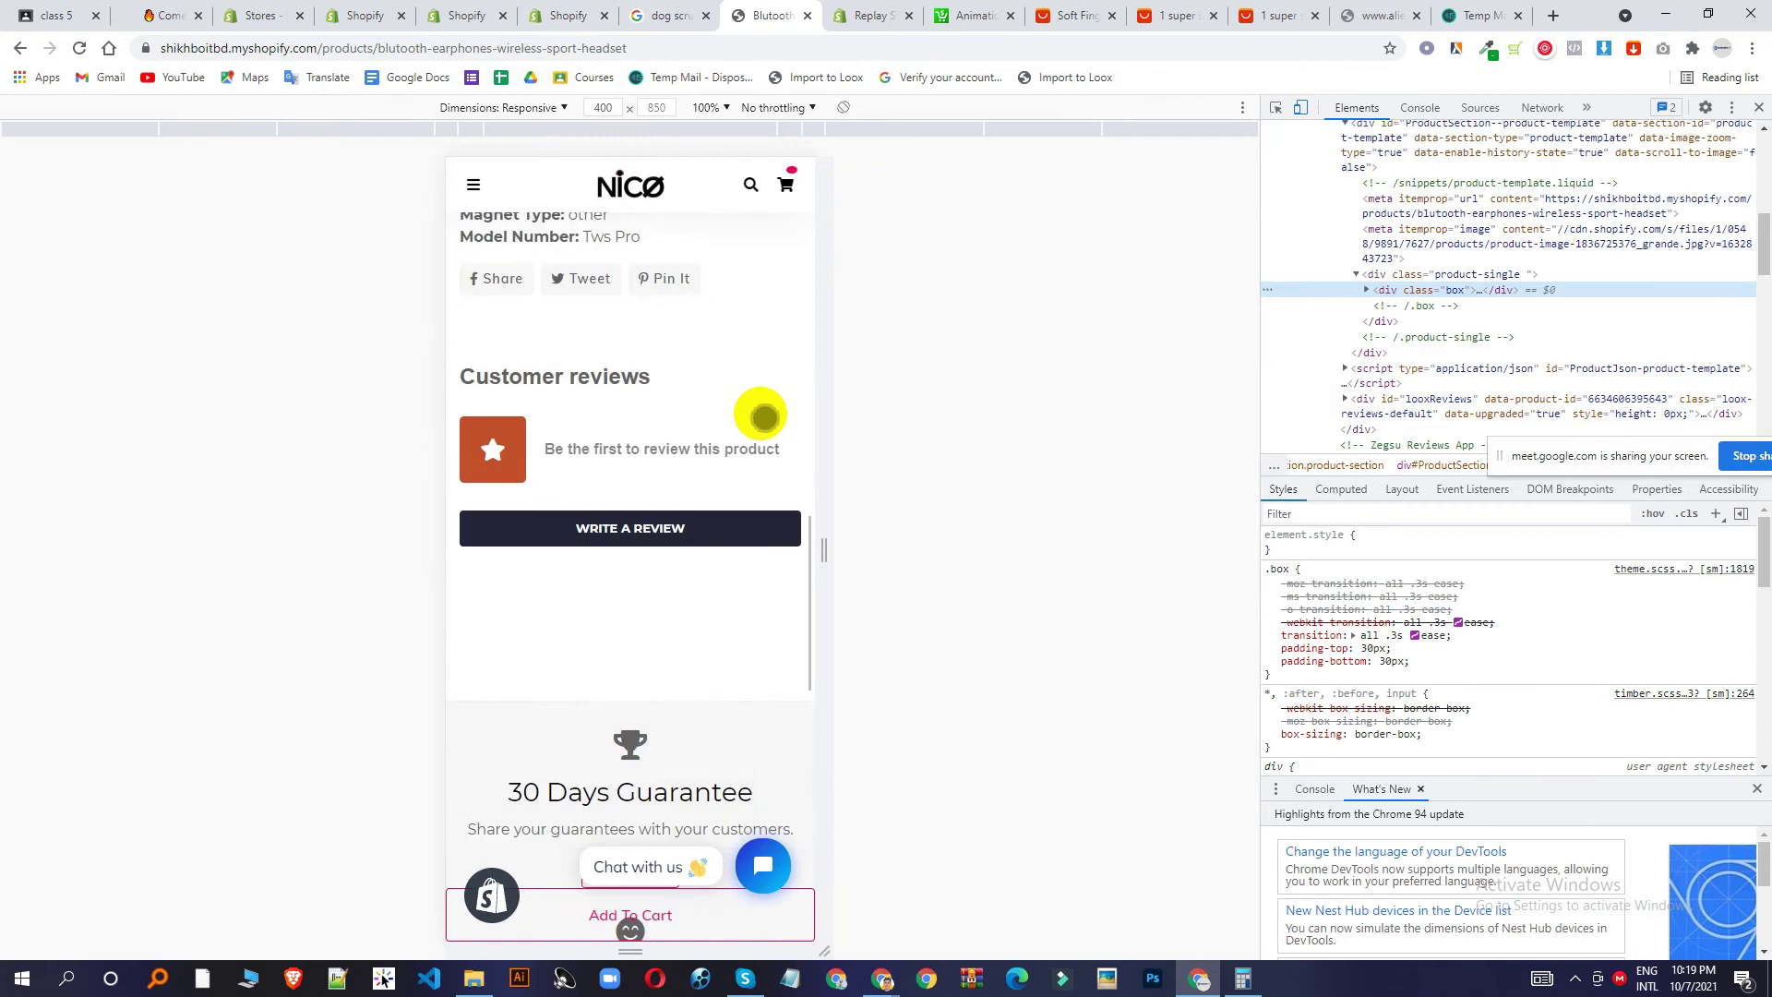
scroll(704, 565, up, 4)
scroll(702, 388, up, 10)
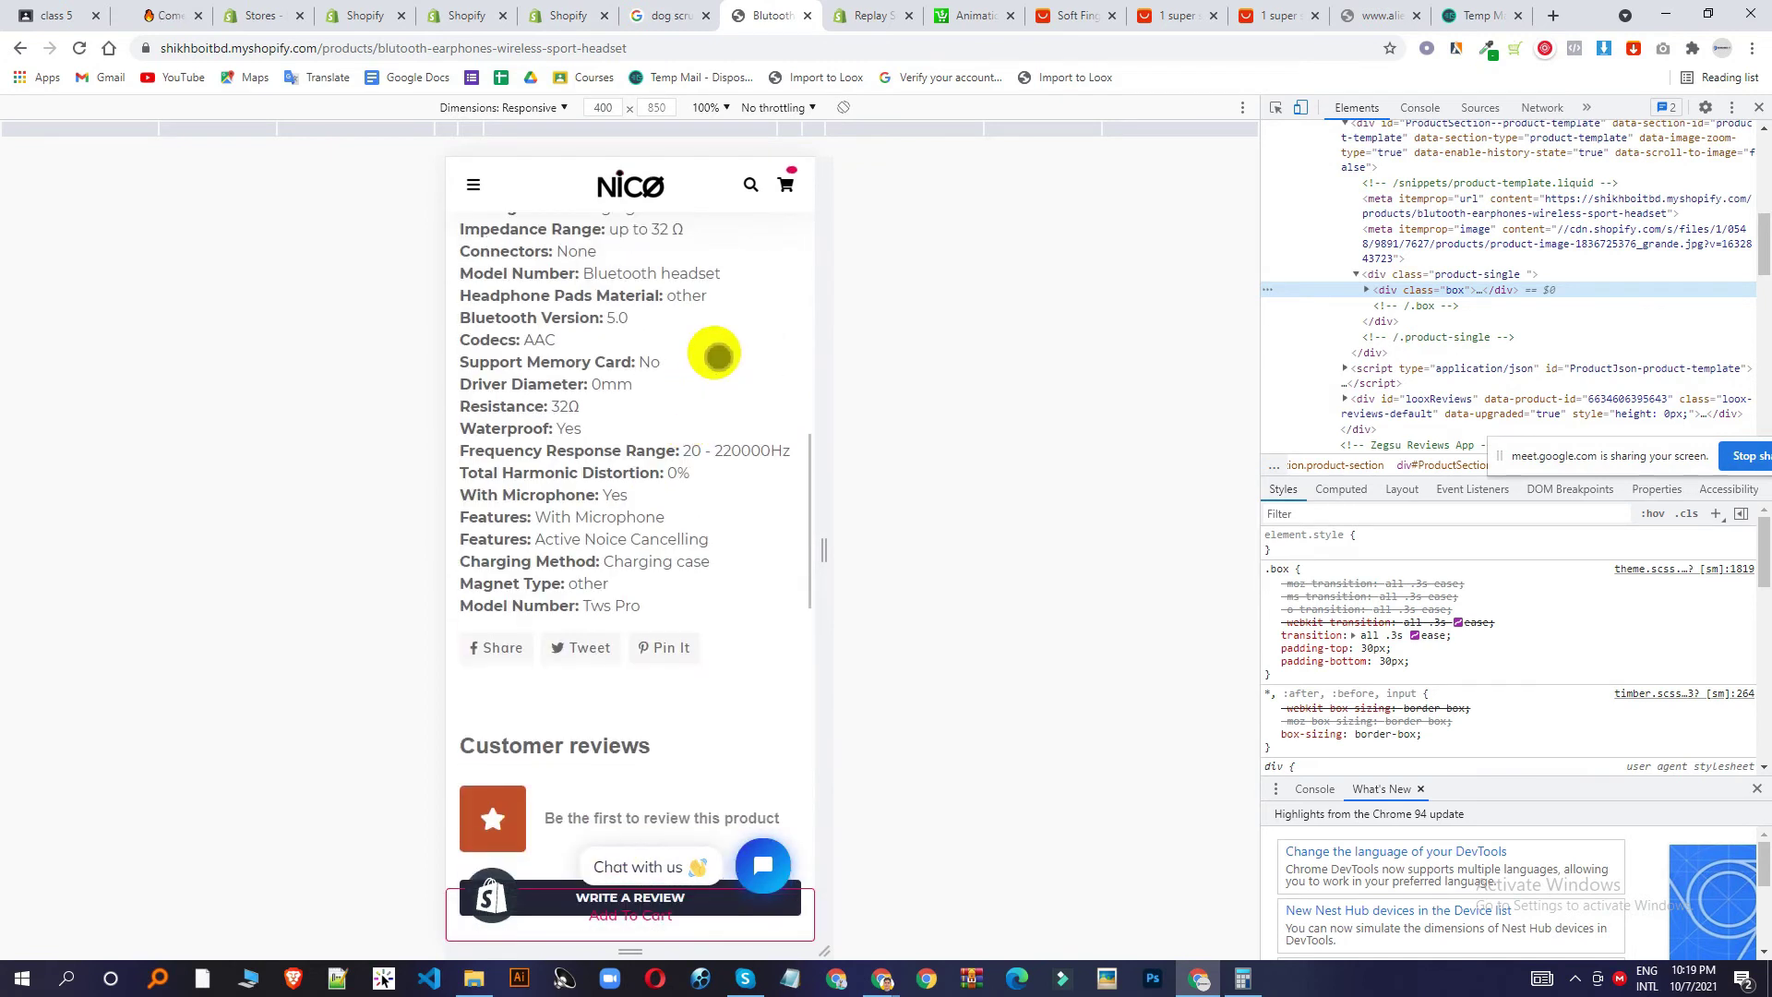
scroll(647, 633, down, 10)
scroll(687, 691, down, 10)
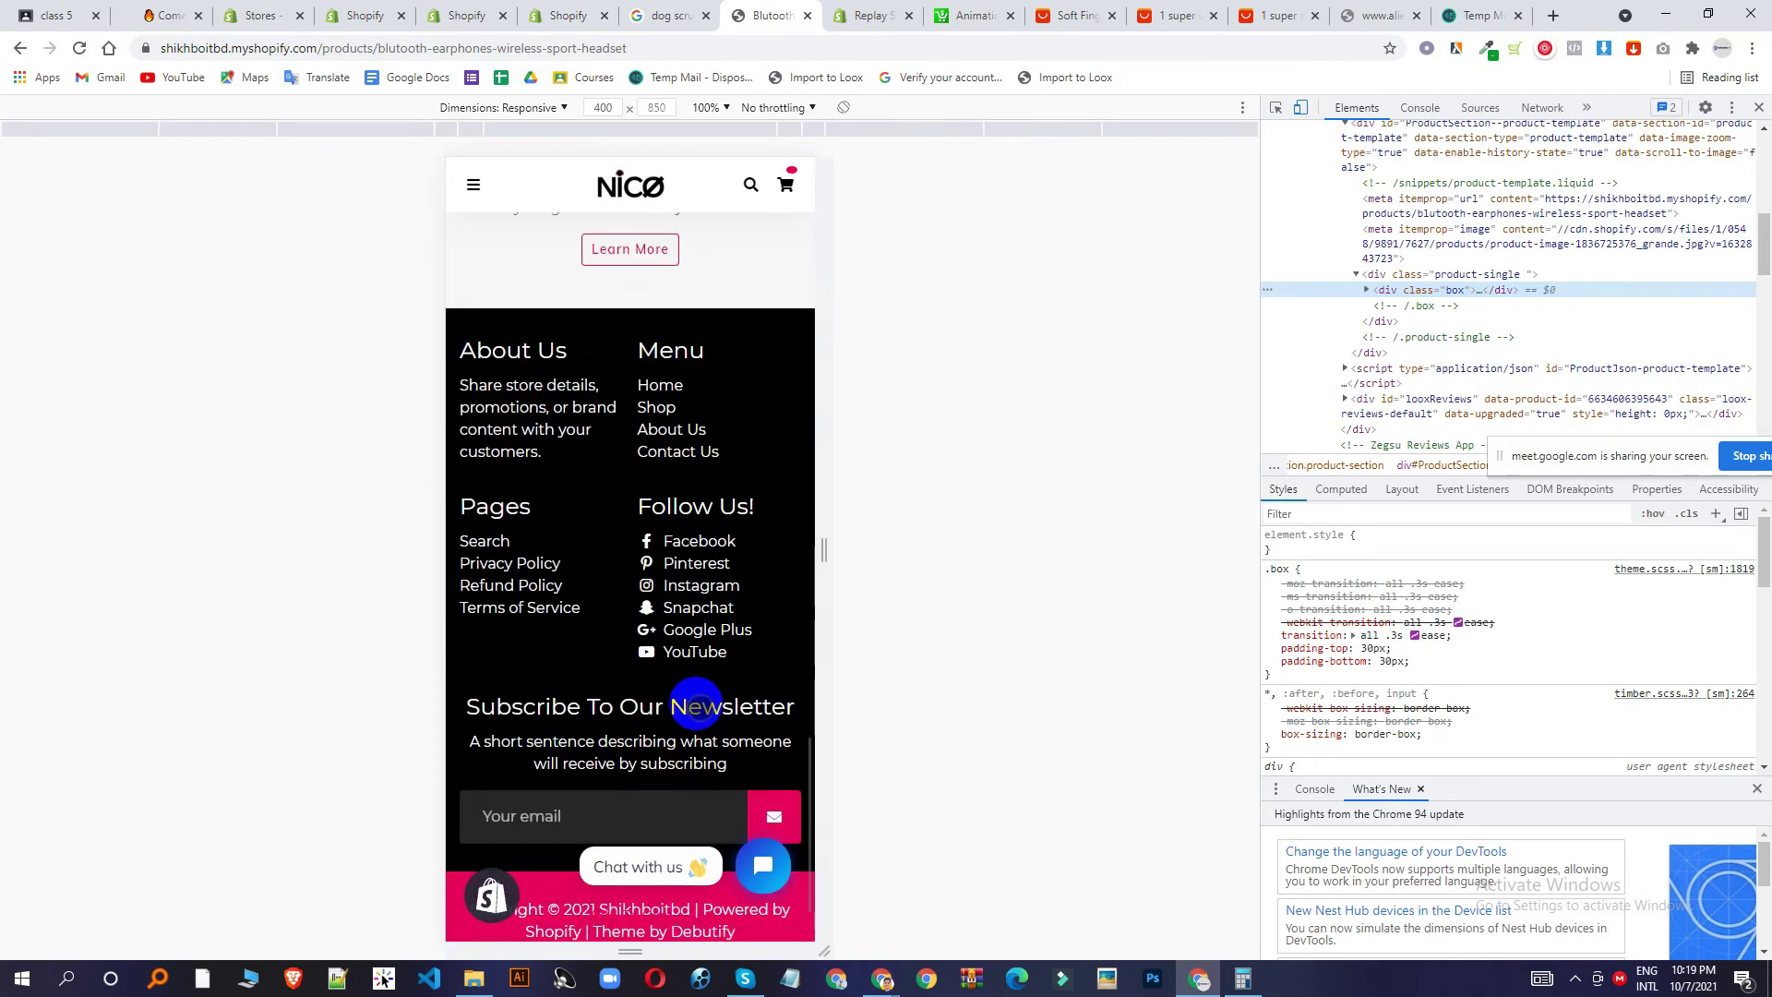
scroll(763, 490, up, 10)
scroll(752, 387, up, 6)
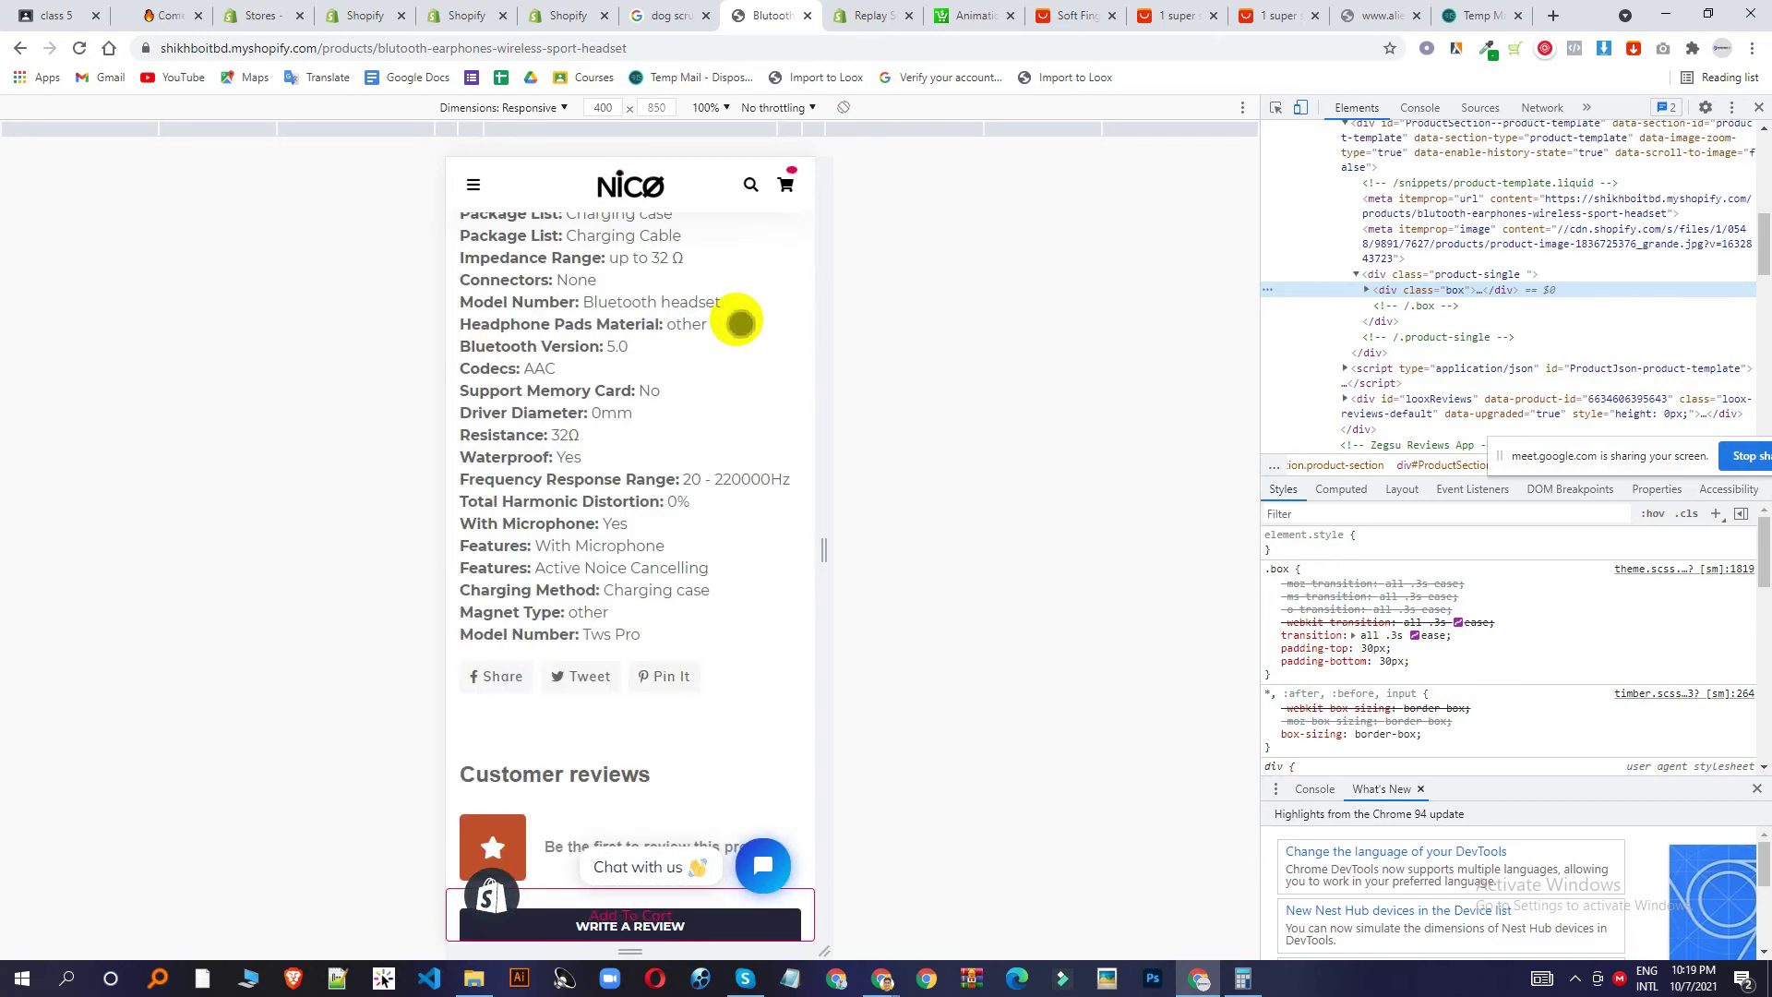
Add the earphones to the cart from the sticky bar in the mobile view, and close the cart drawer.
scroll(720, 424, down, 2)
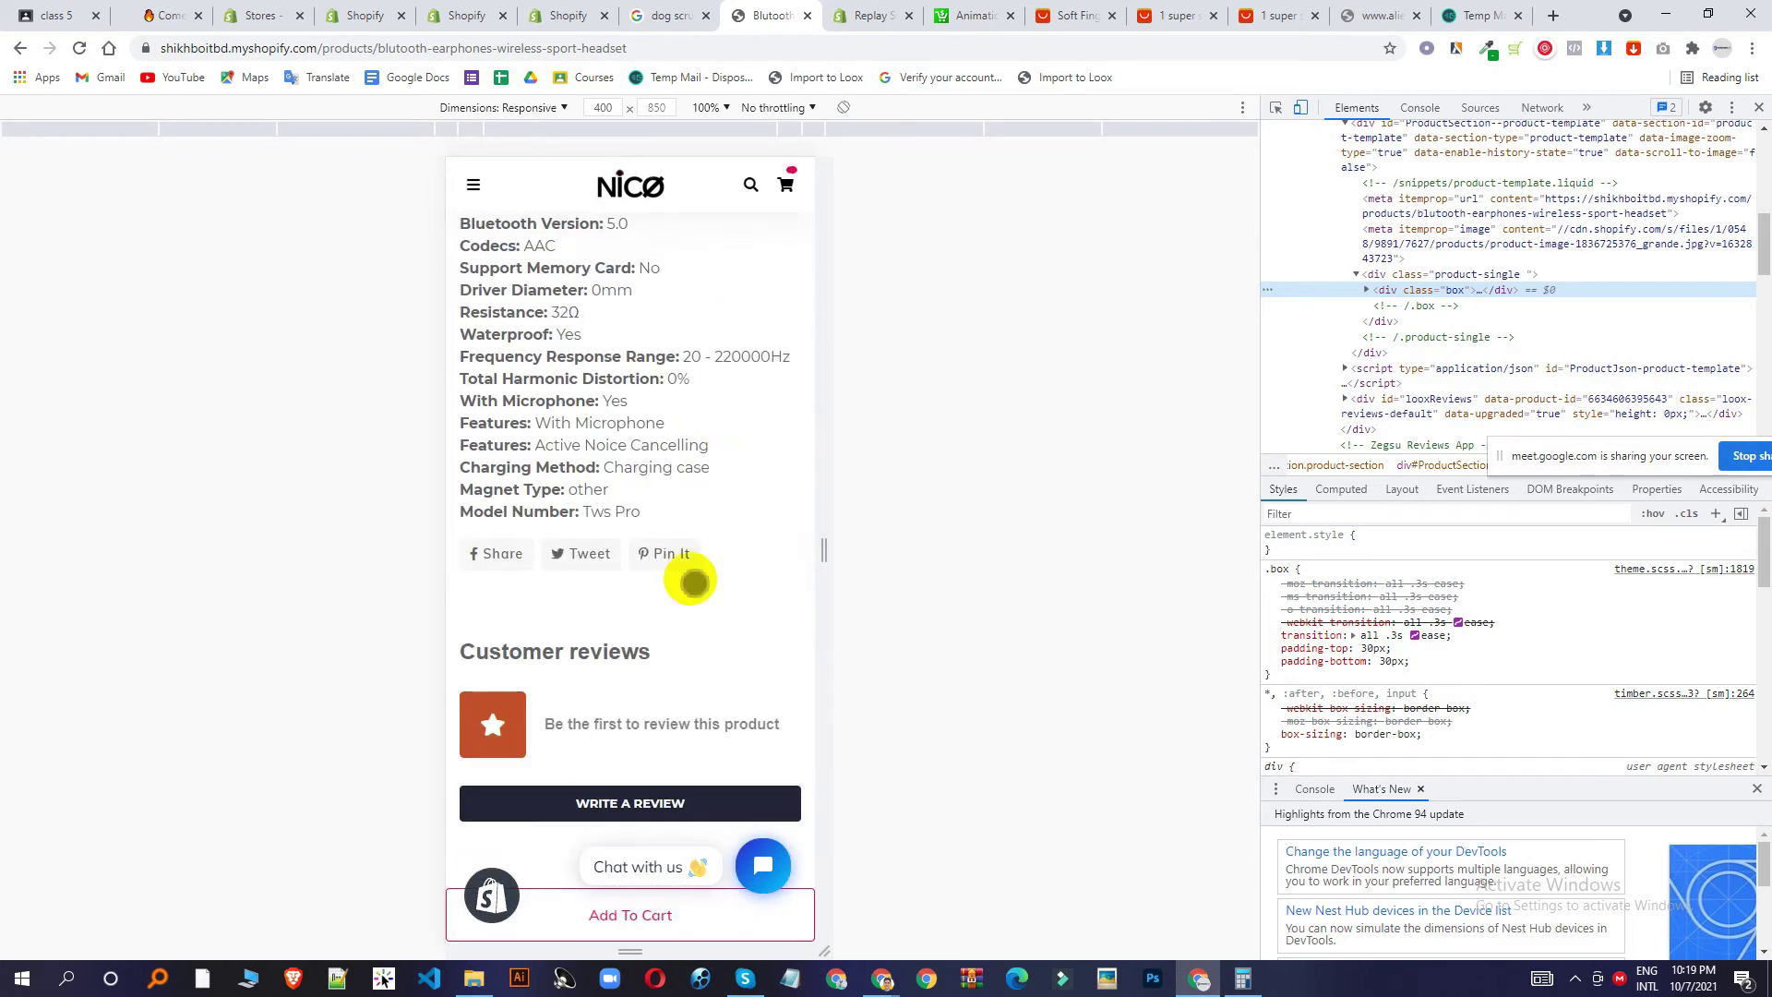
click(618, 927)
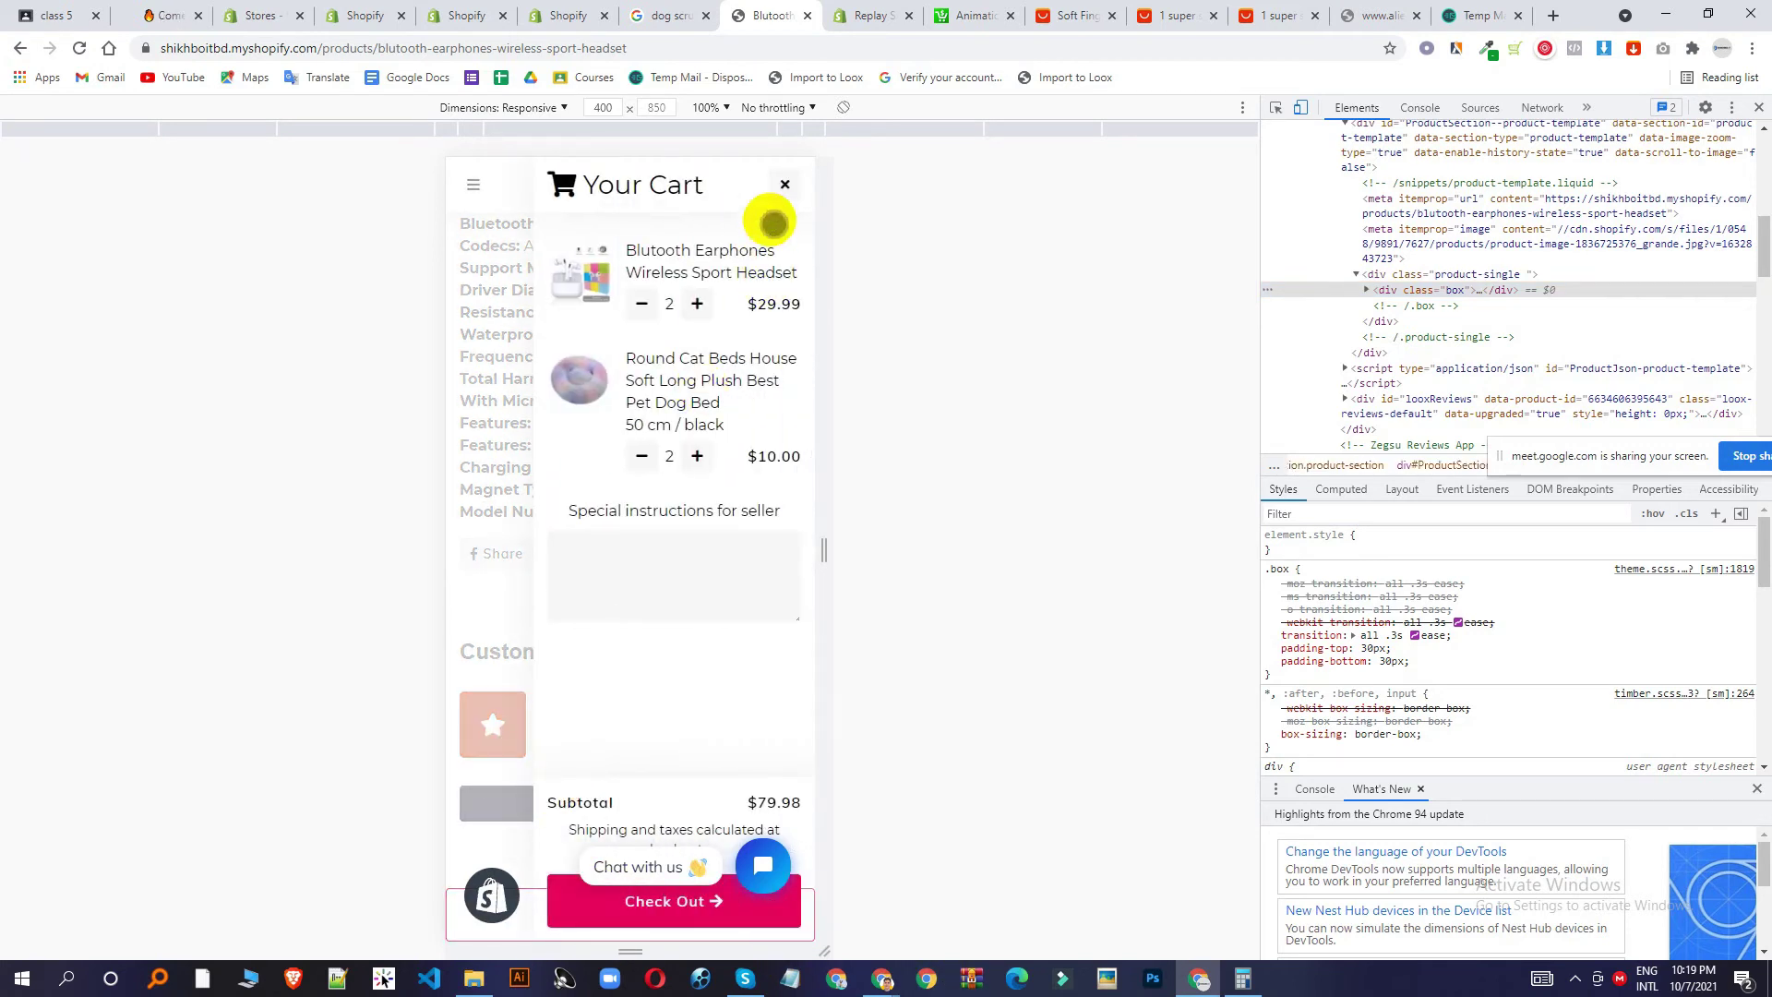
click(784, 187)
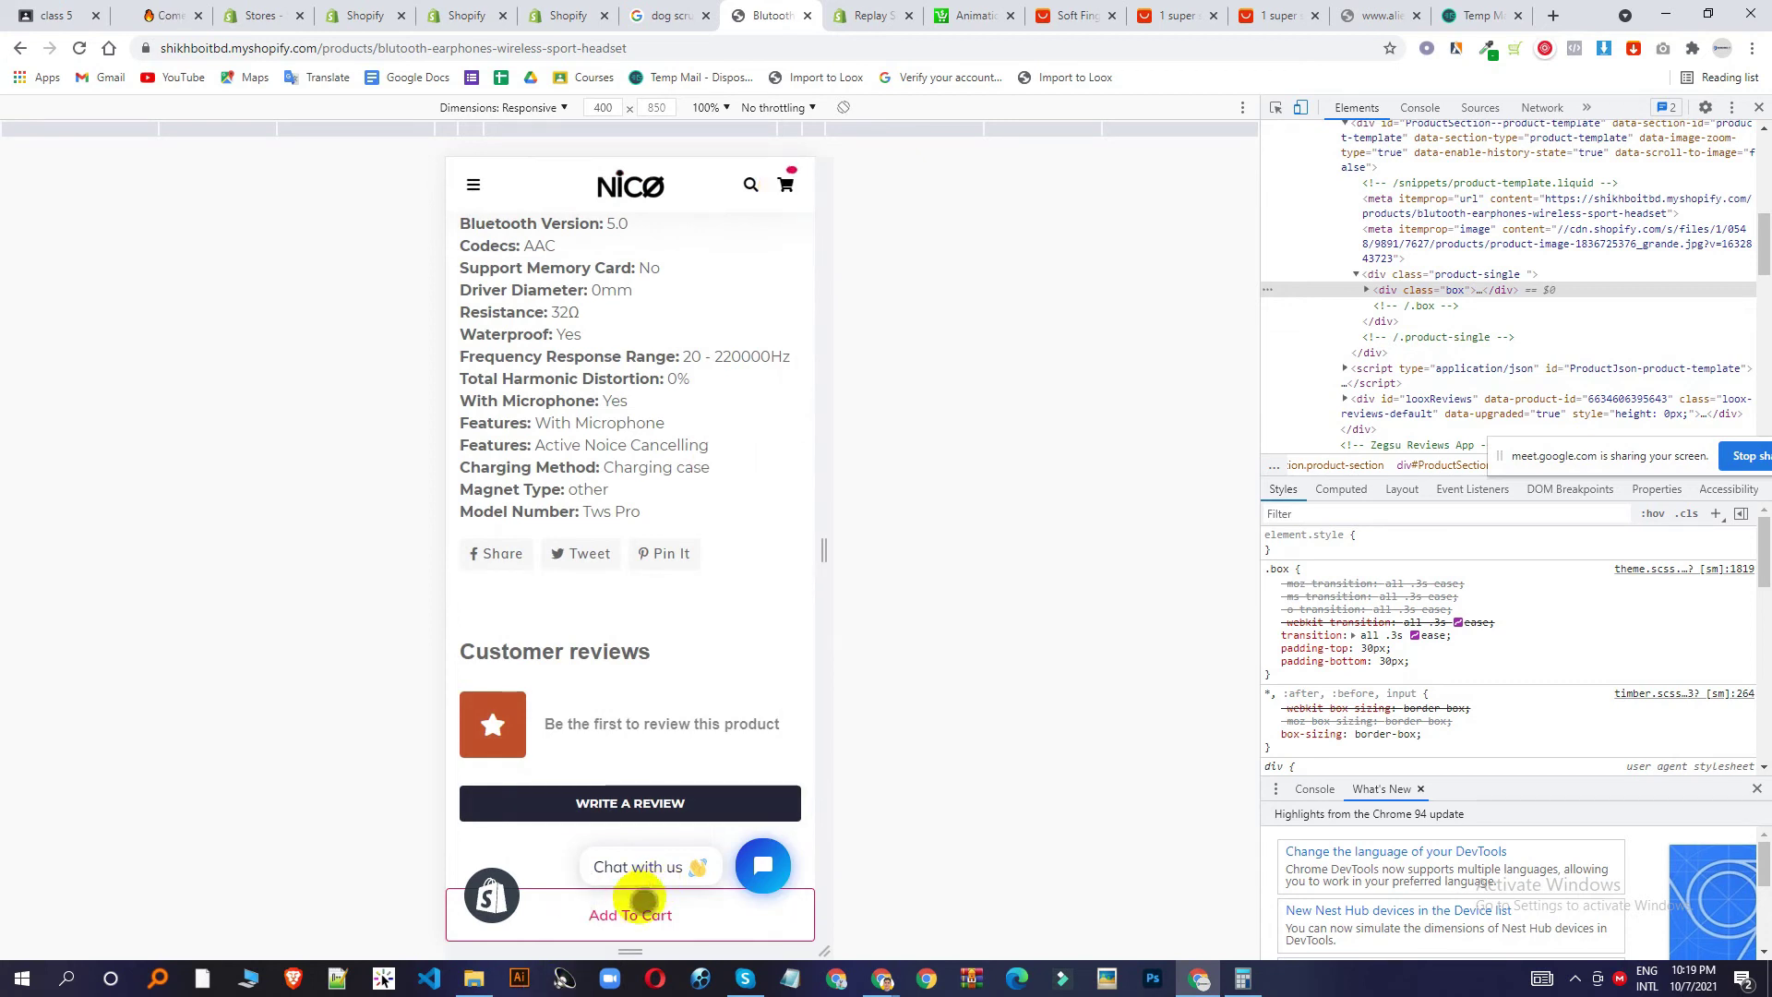
Check where the sticky bar shows along the mobile product page, and close the developer tools to return to the desktop view.
scroll(651, 904, down, 6)
scroll(657, 909, down, 2)
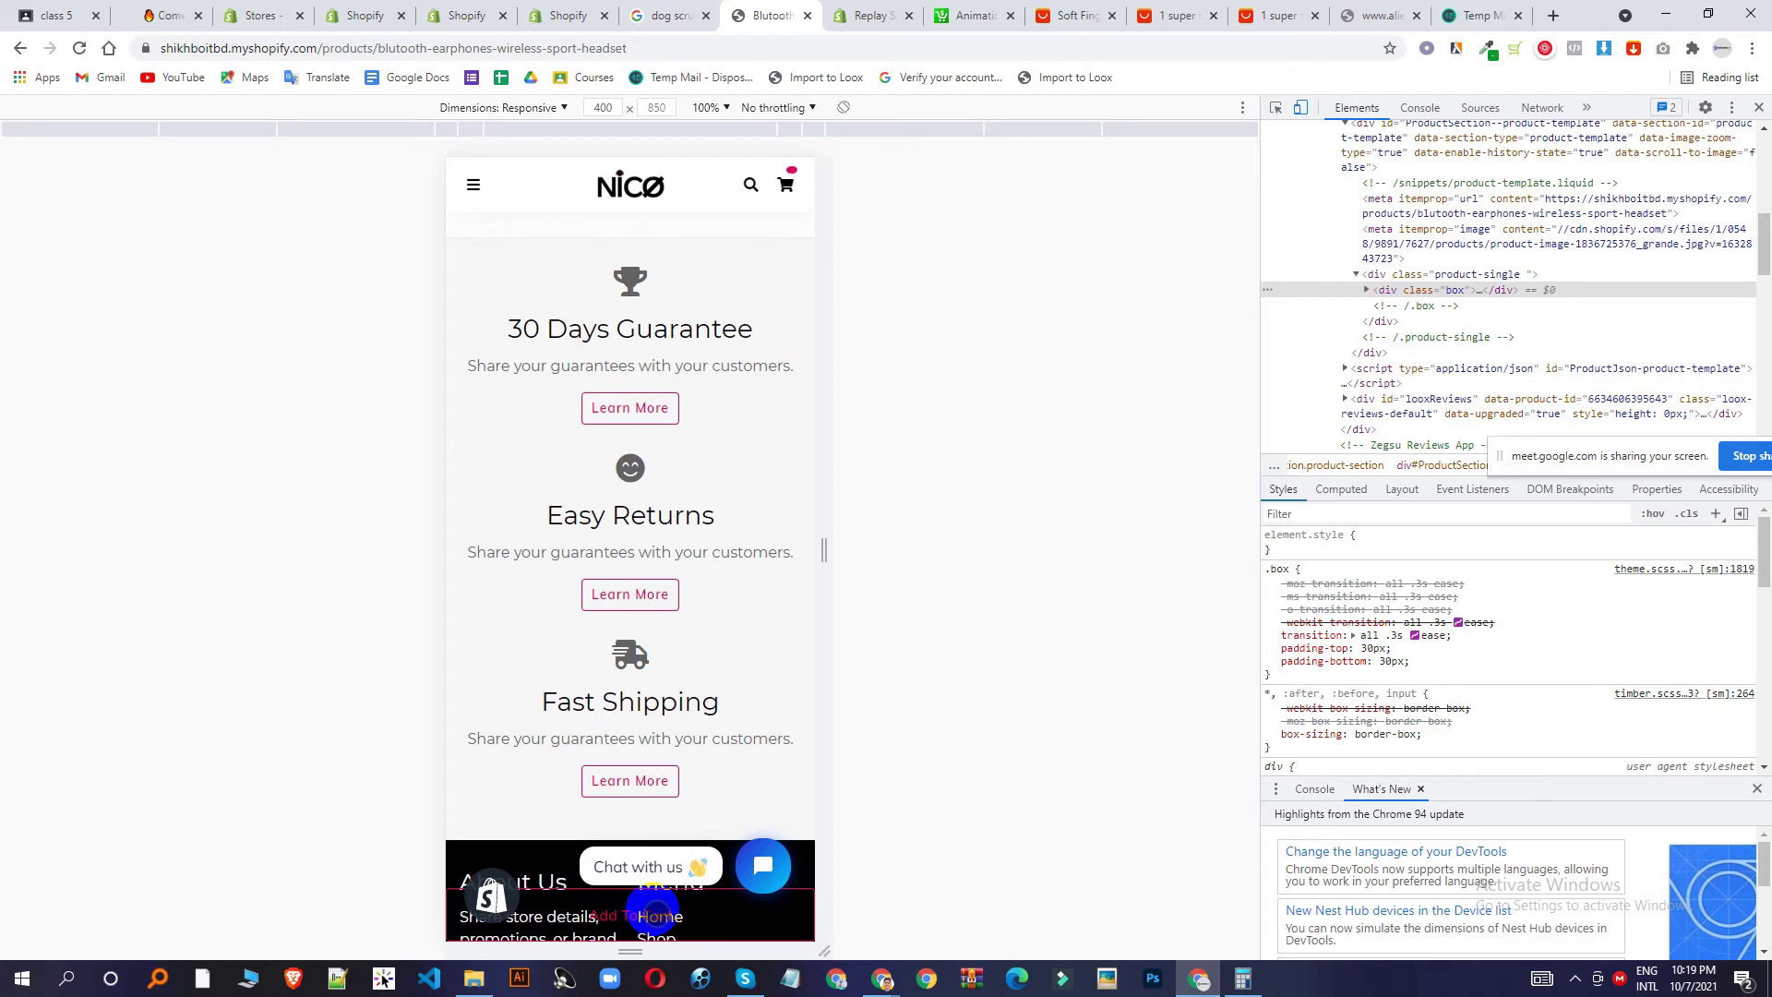
scroll(582, 729, down, 6)
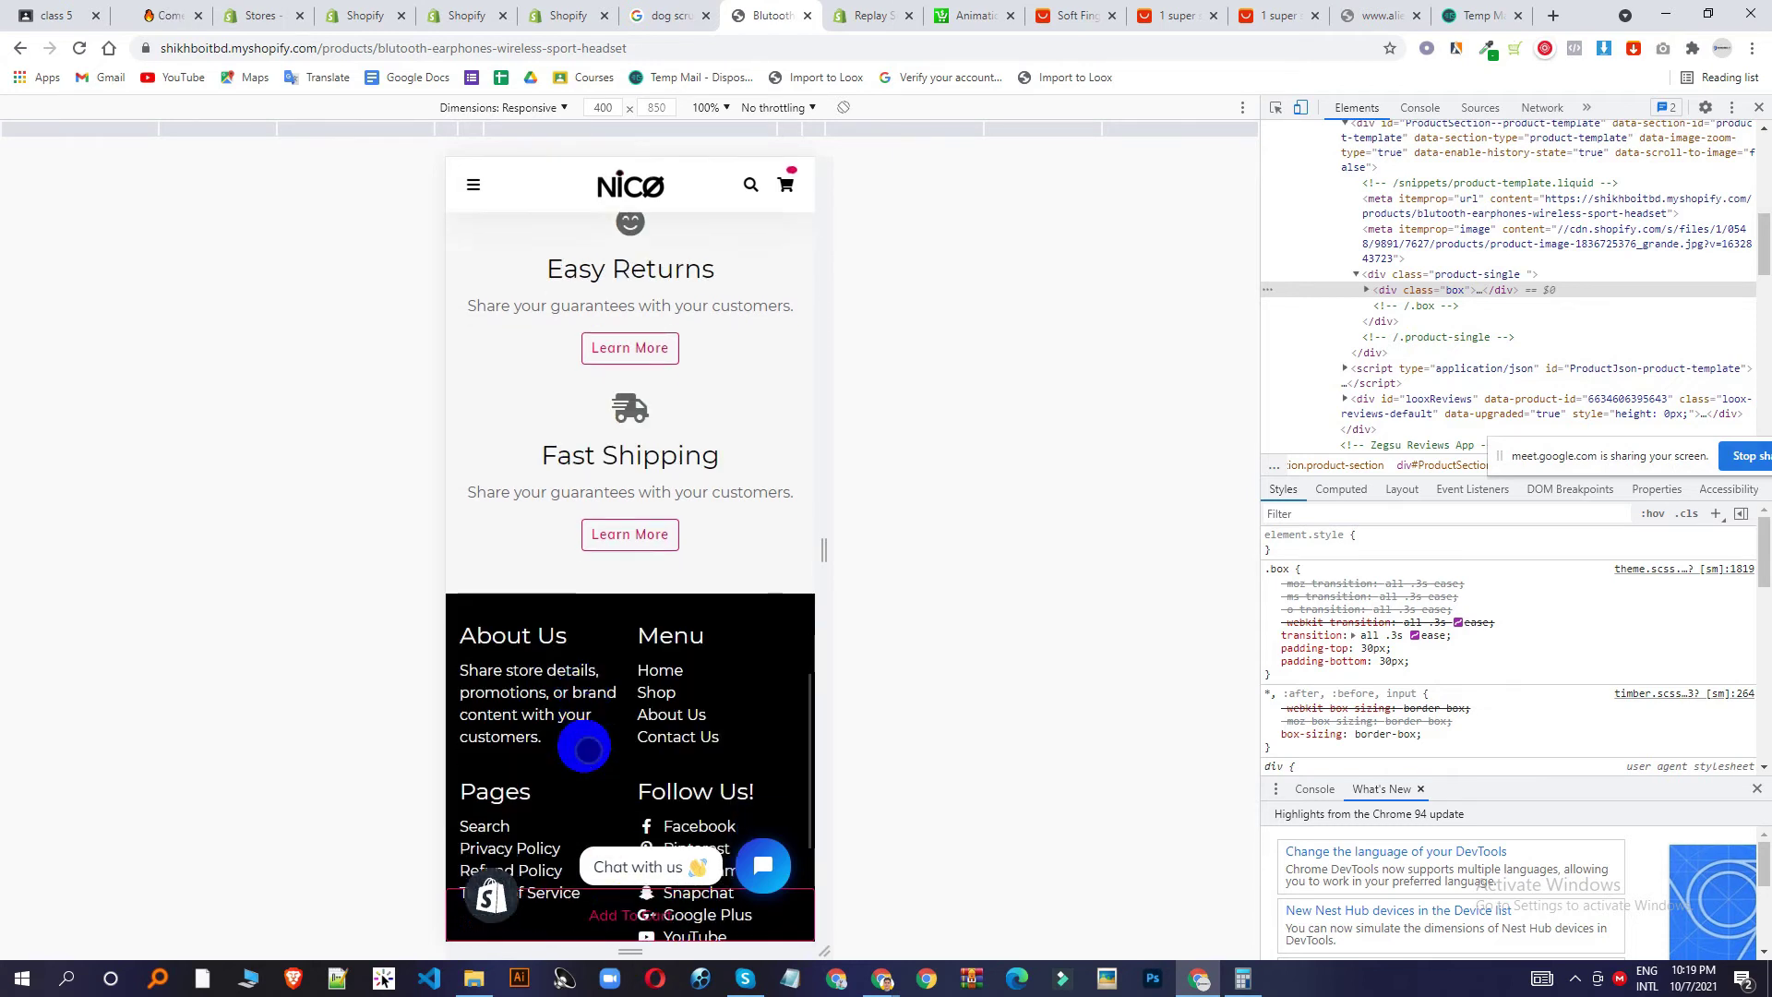
scroll(609, 821, up, 15)
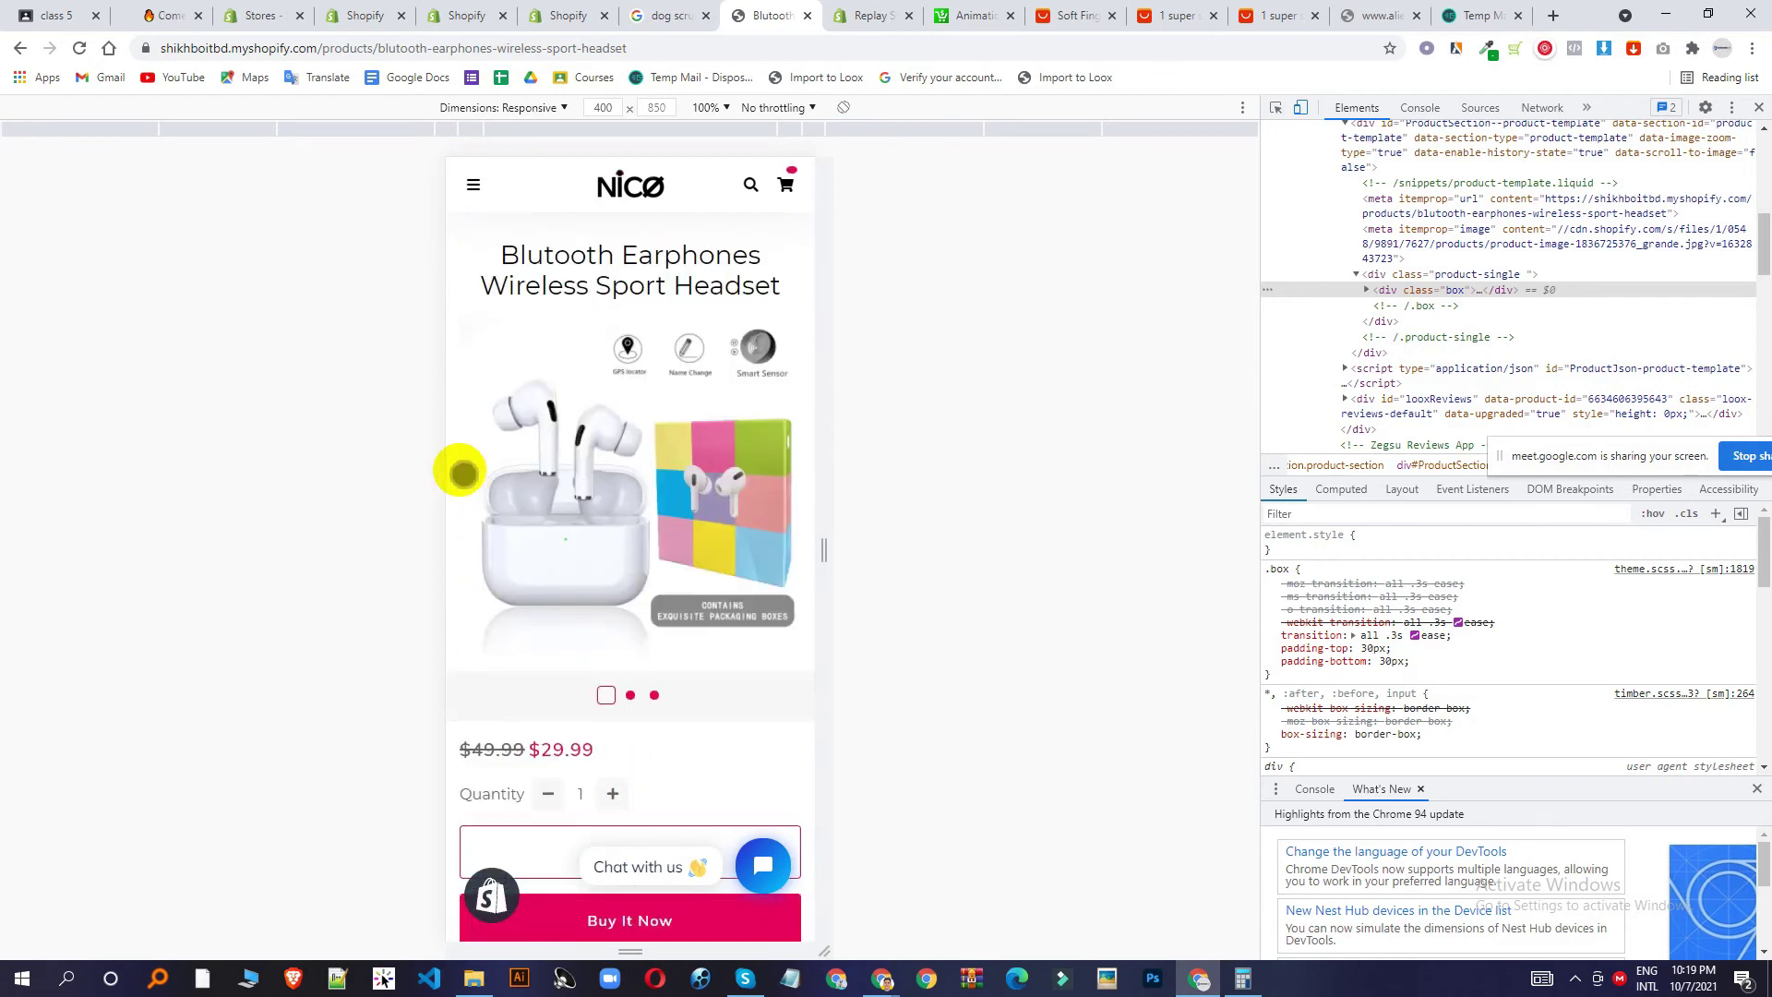
scroll(553, 430, down, 3)
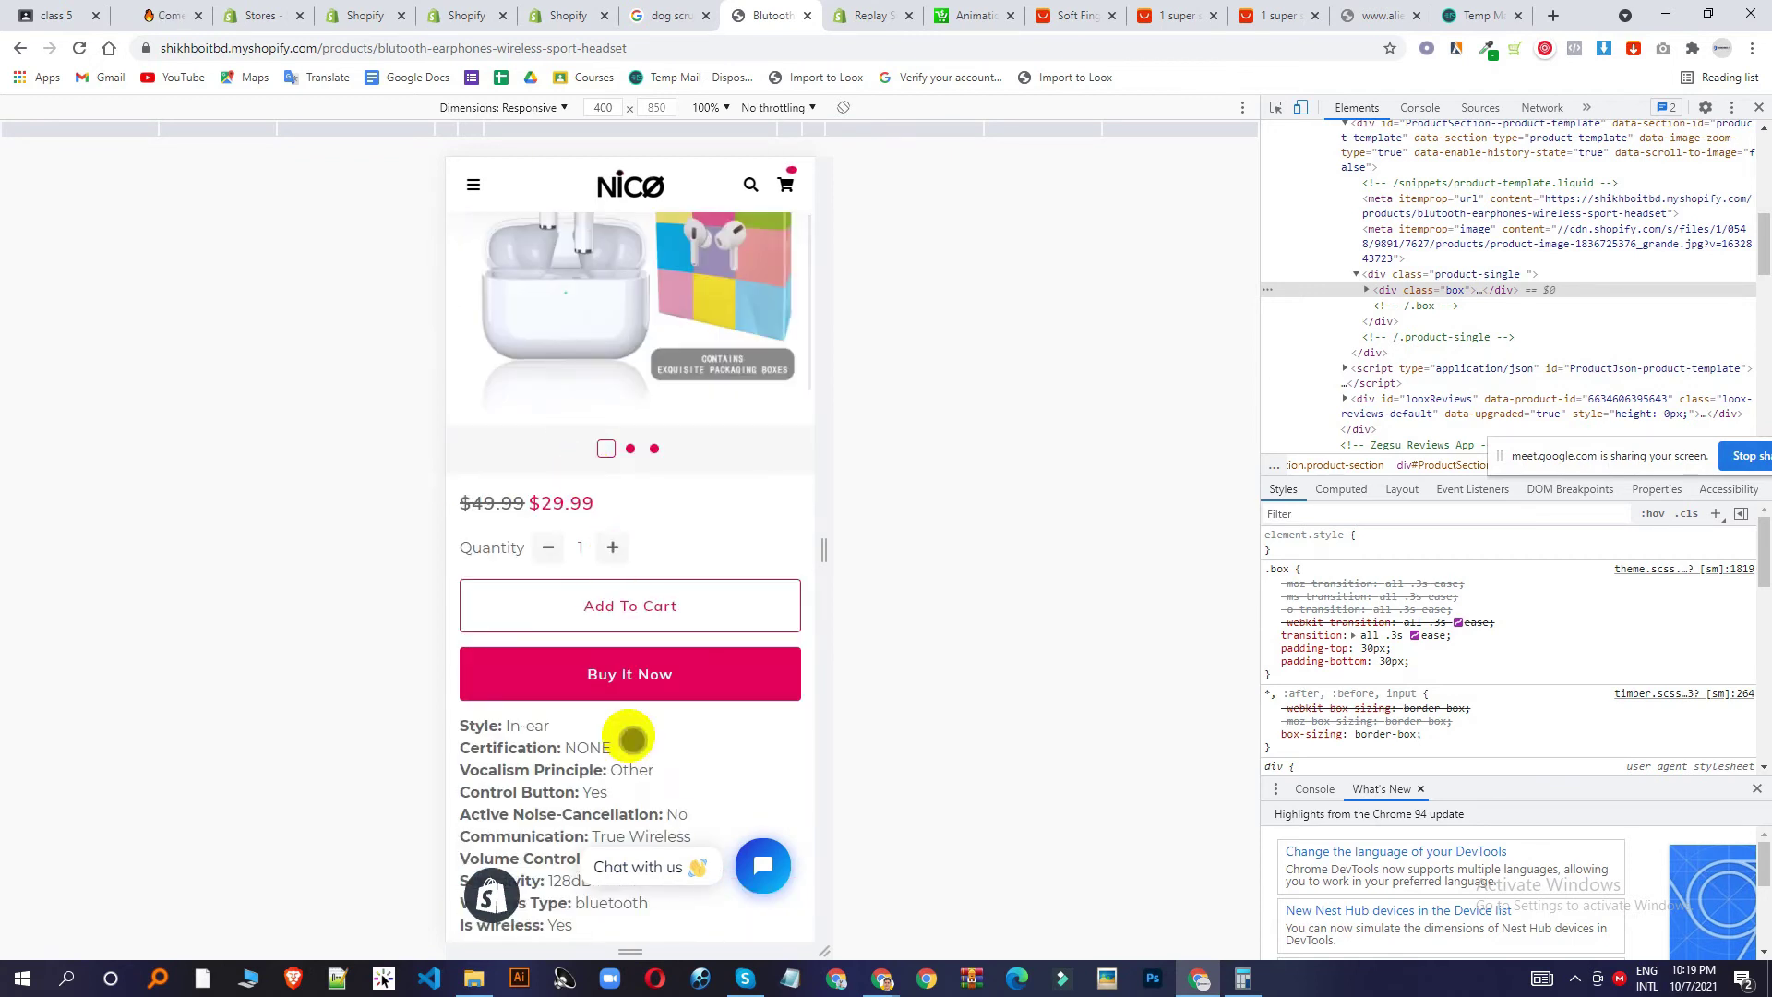
scroll(614, 812, down, 1)
scroll(553, 812, down, 8)
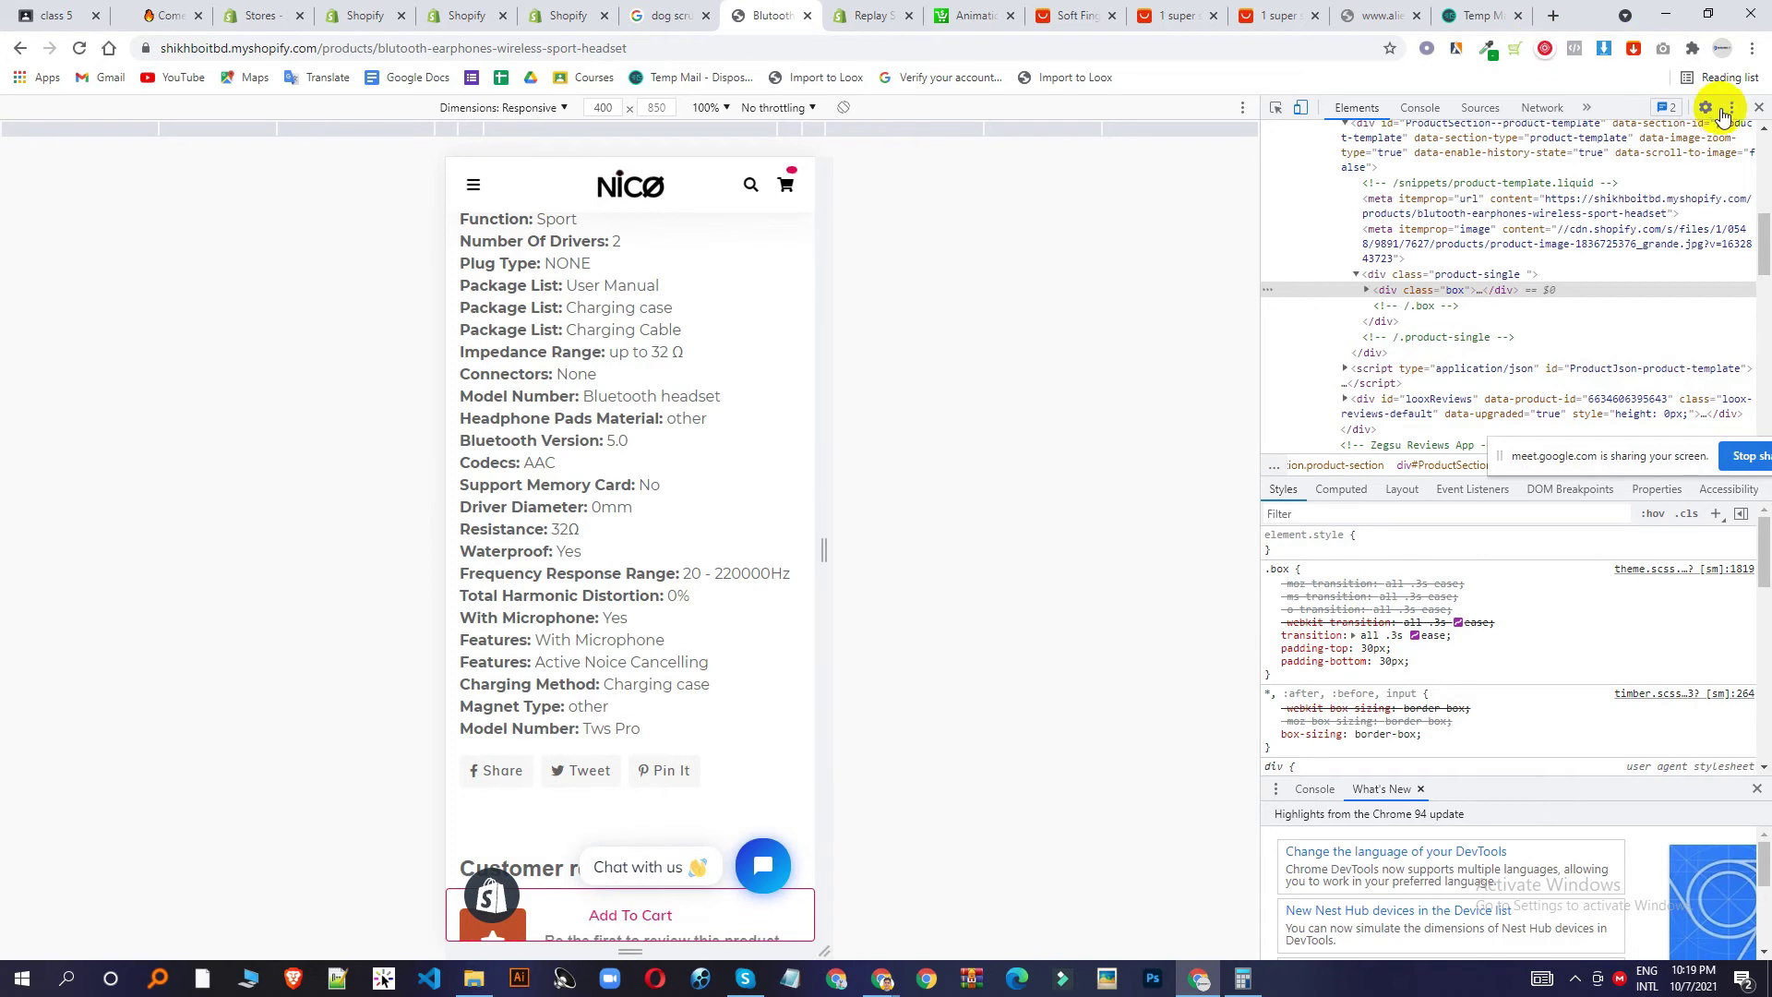
click(1758, 109)
scroll(1242, 502, up, 10)
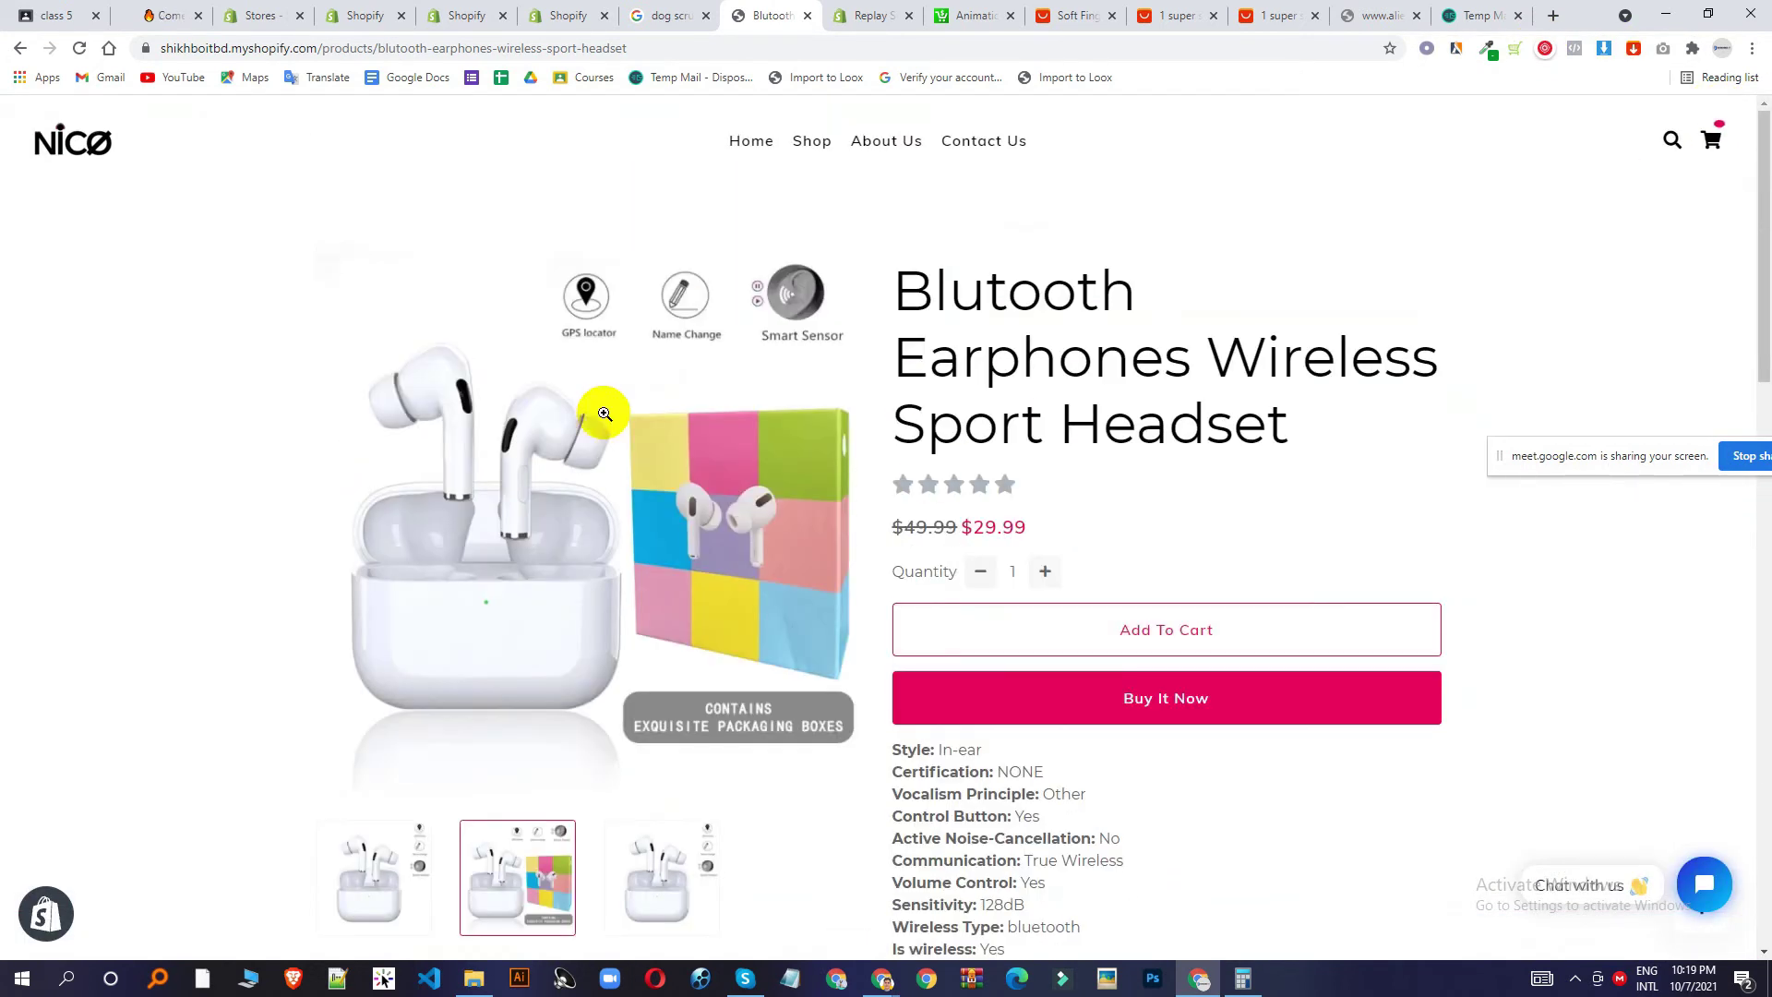
click(889, 12)
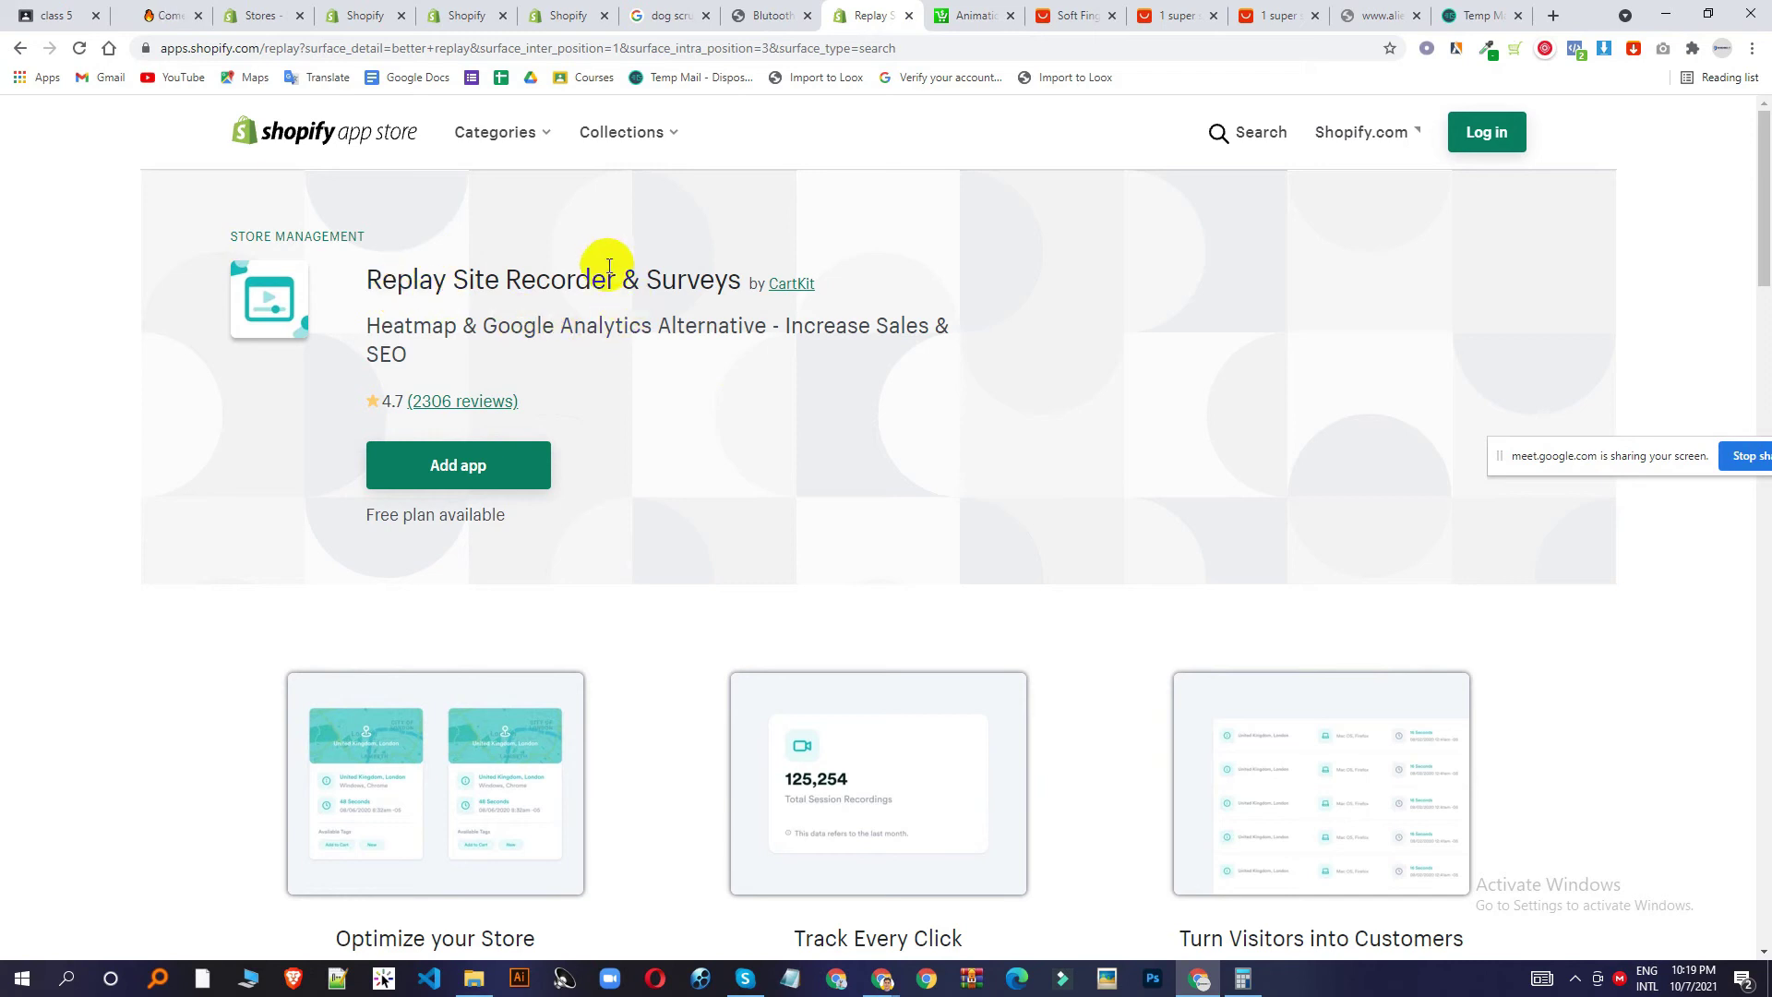
click(489, 465)
click(676, 503)
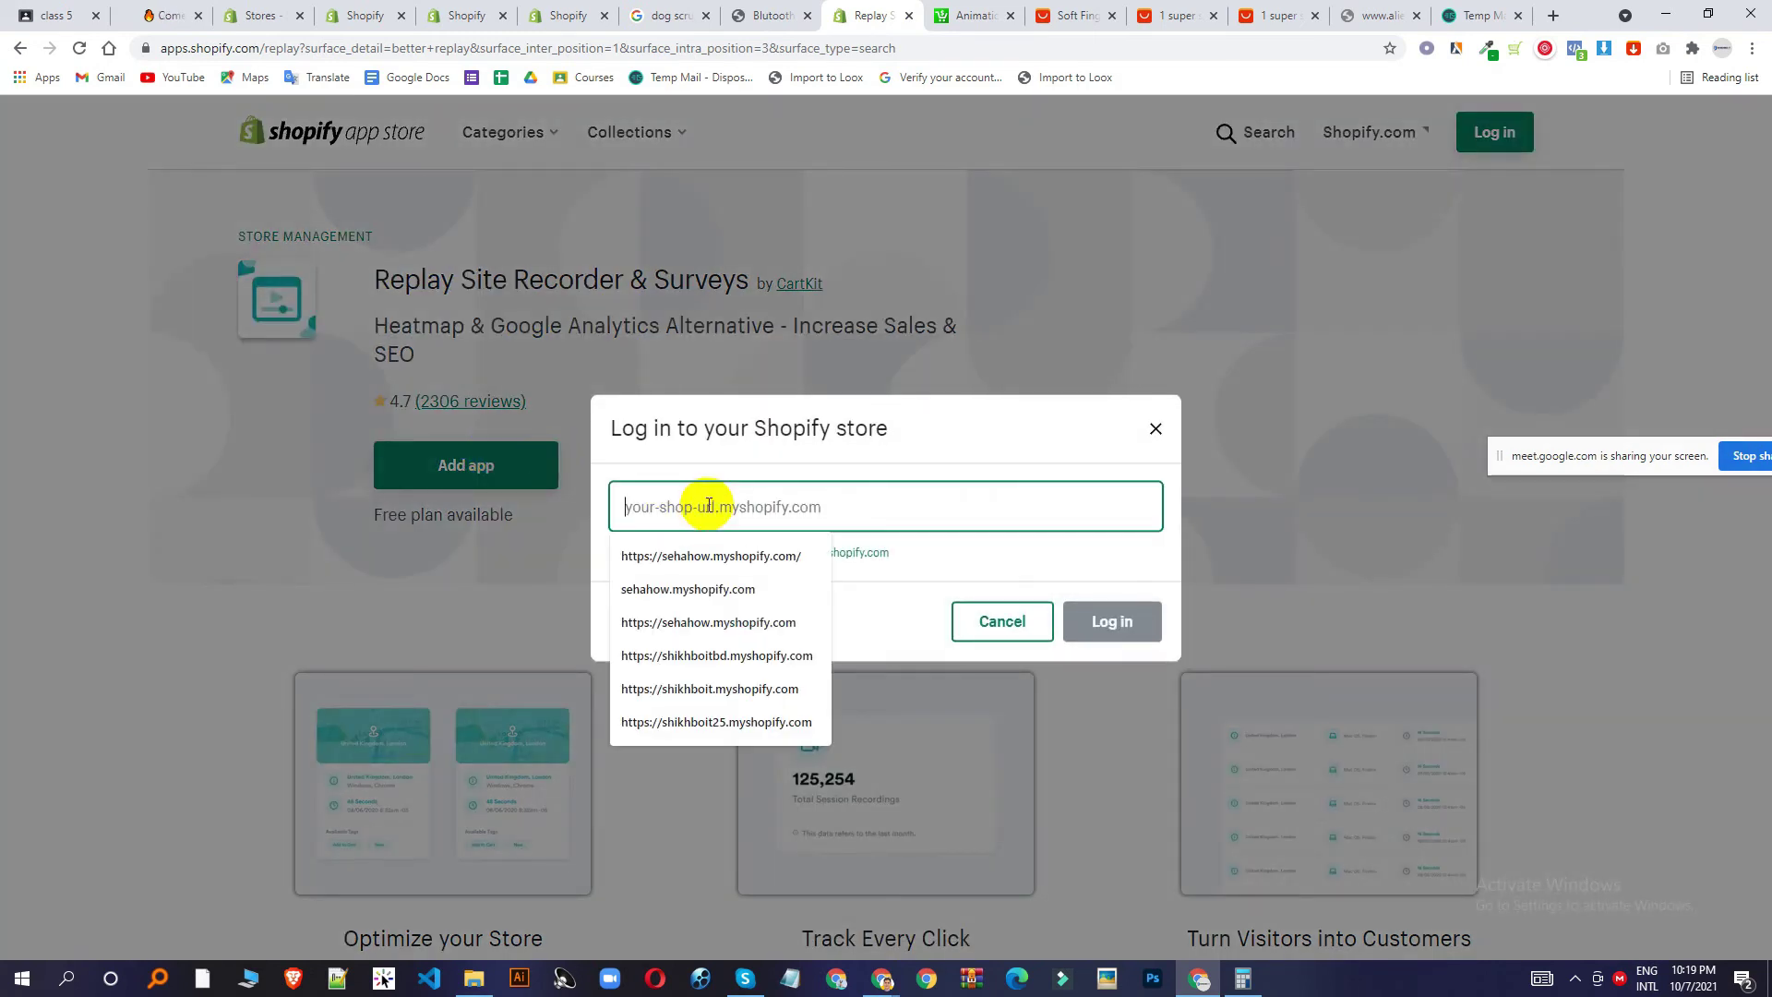
click(738, 13)
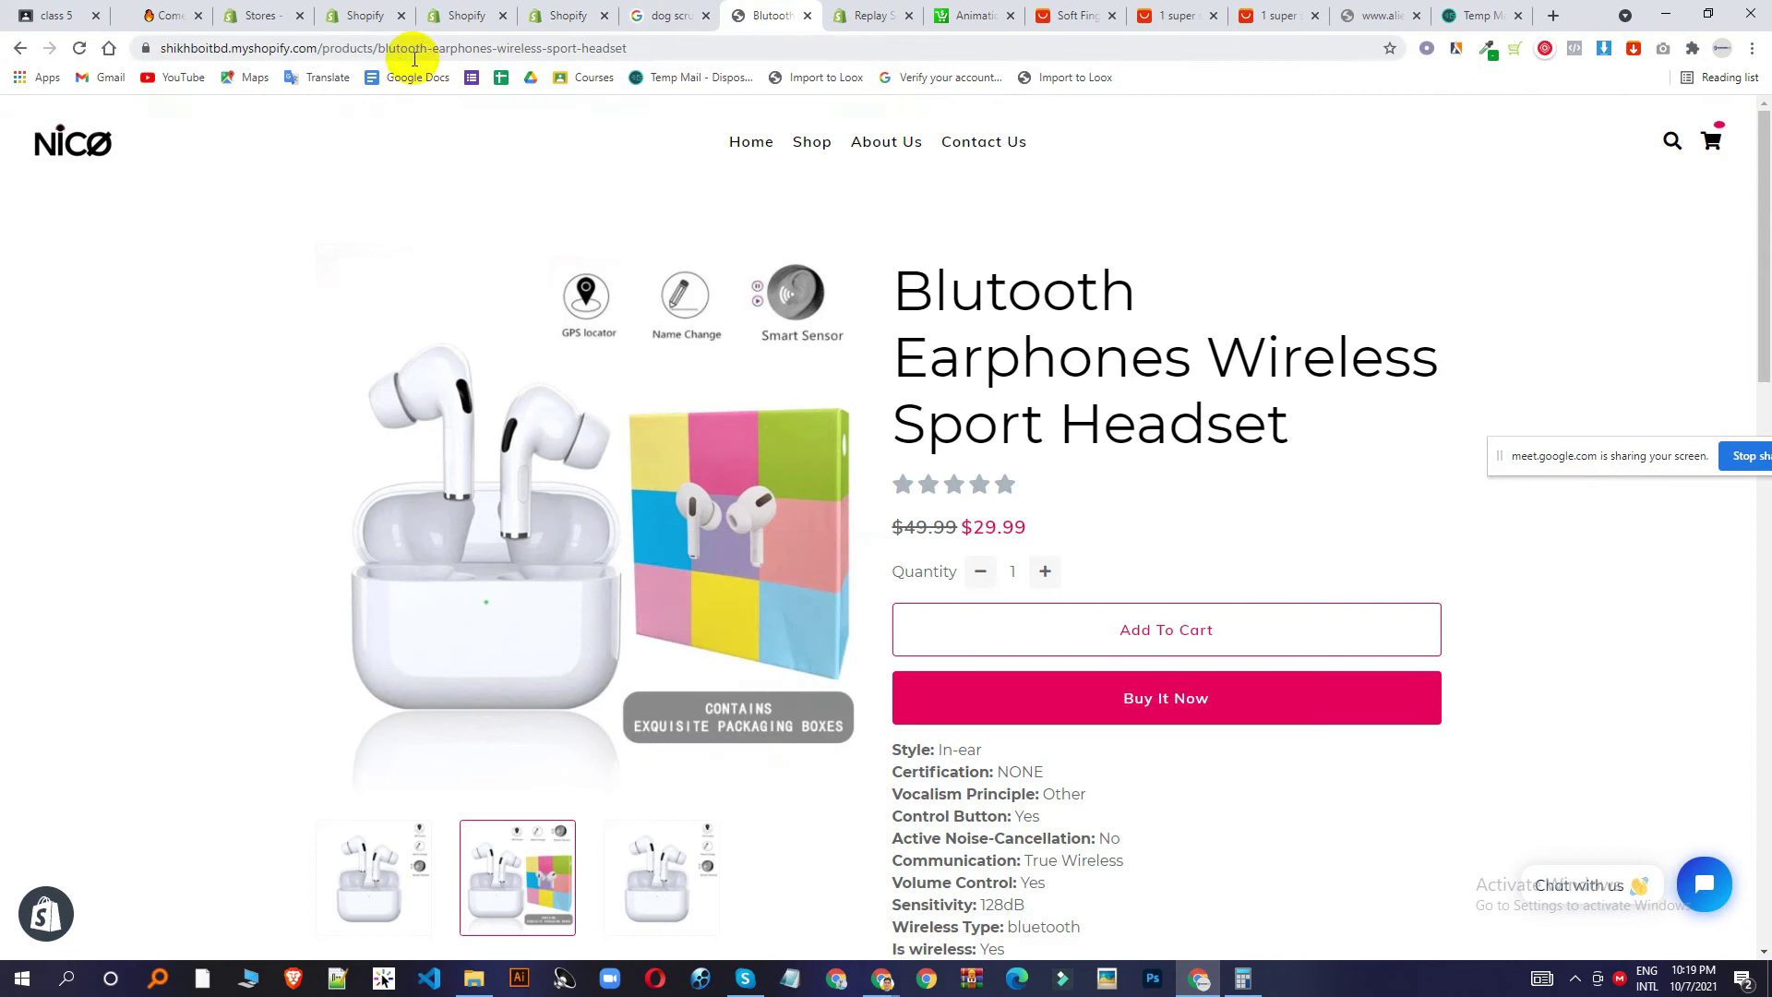
drag(312, 52, 18, 47)
key(ctrl+c)
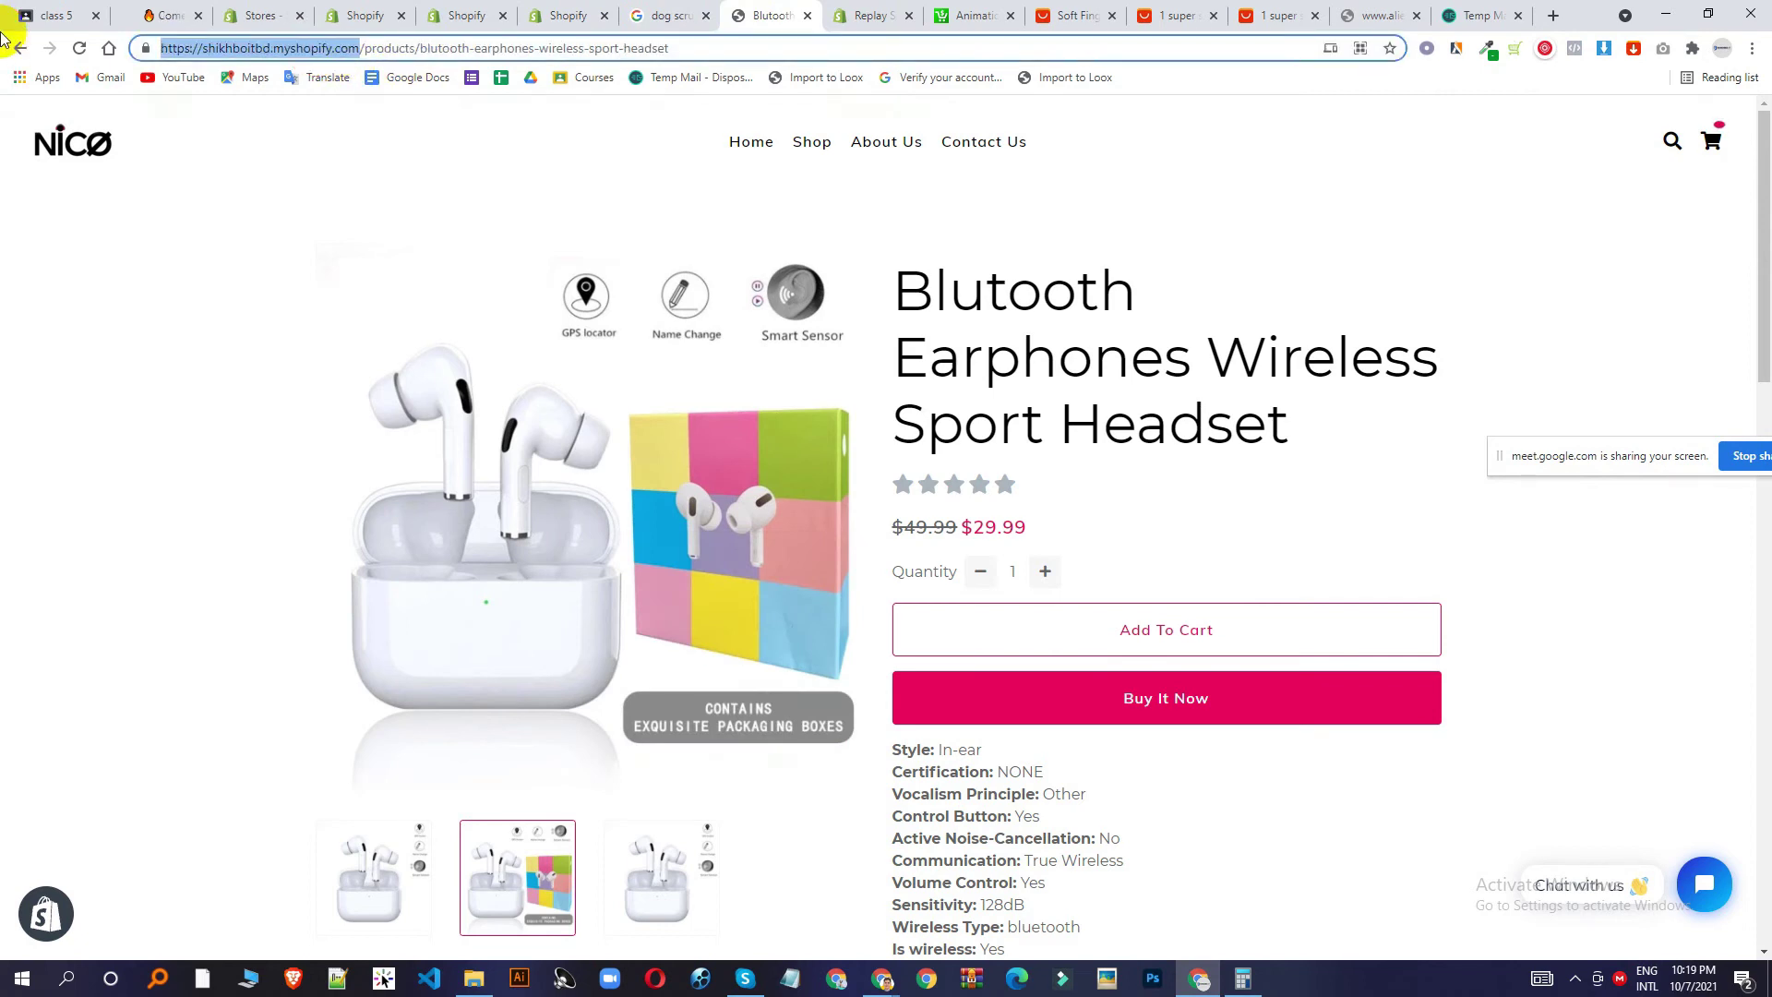
click(872, 14)
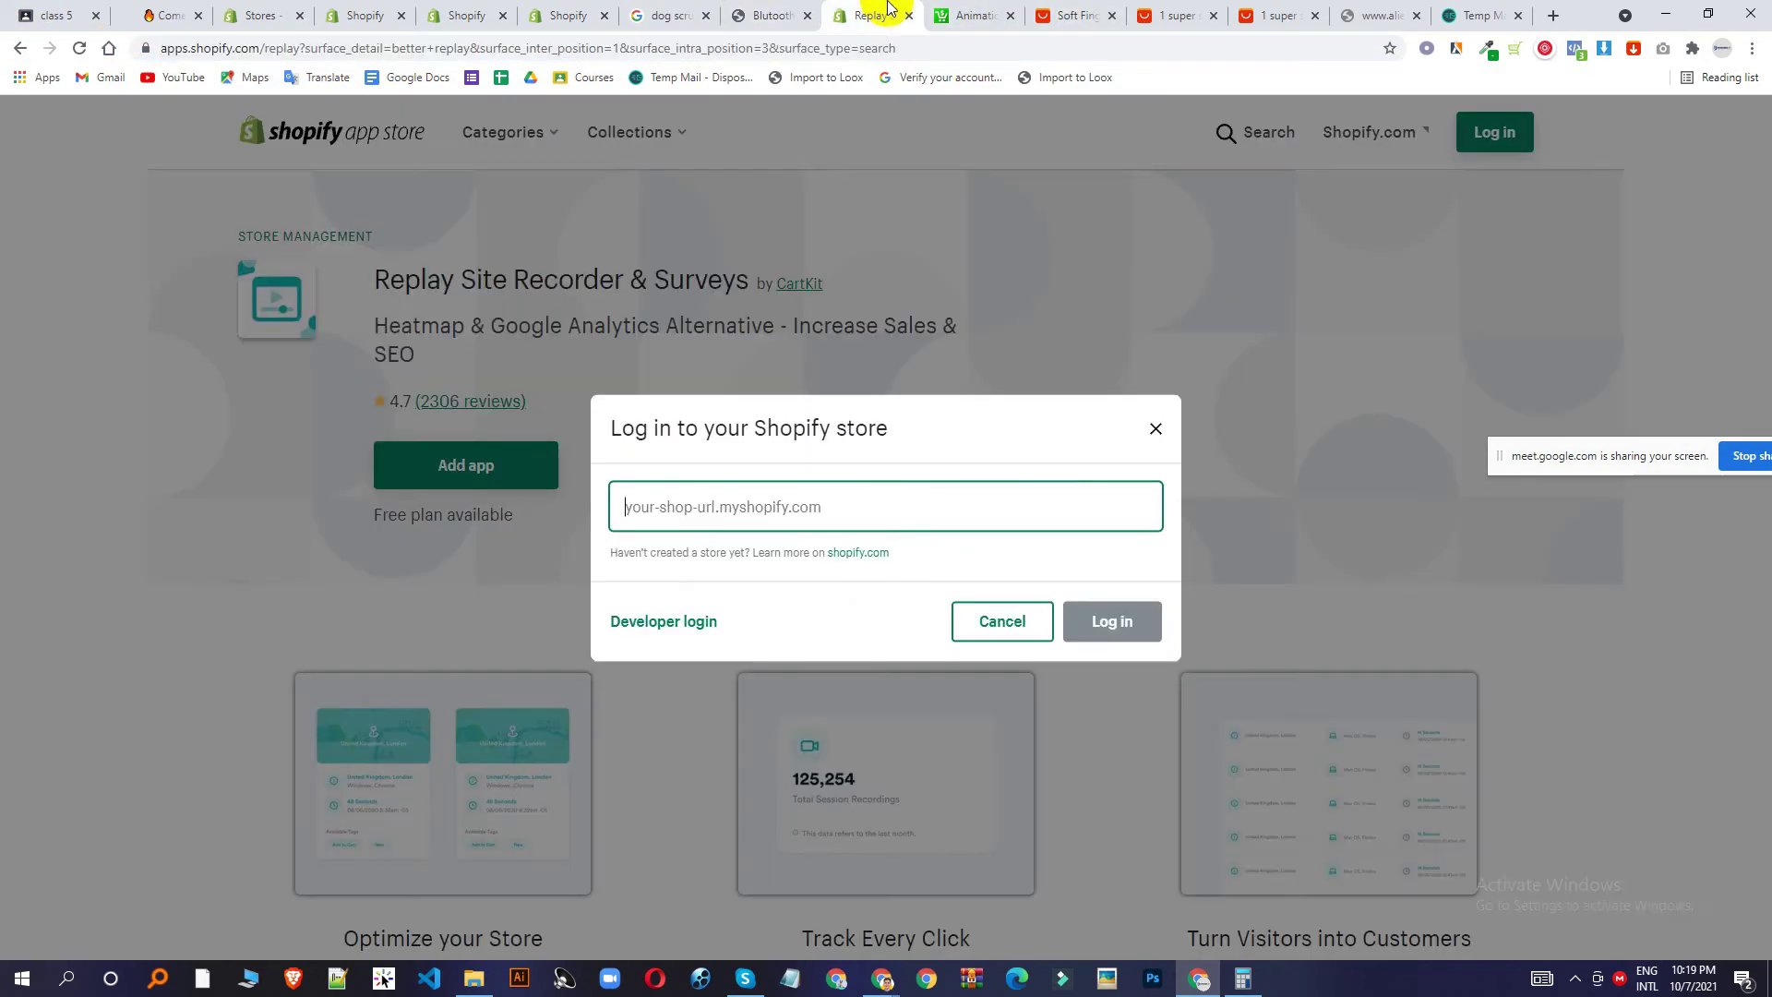
key(ctrl+v)
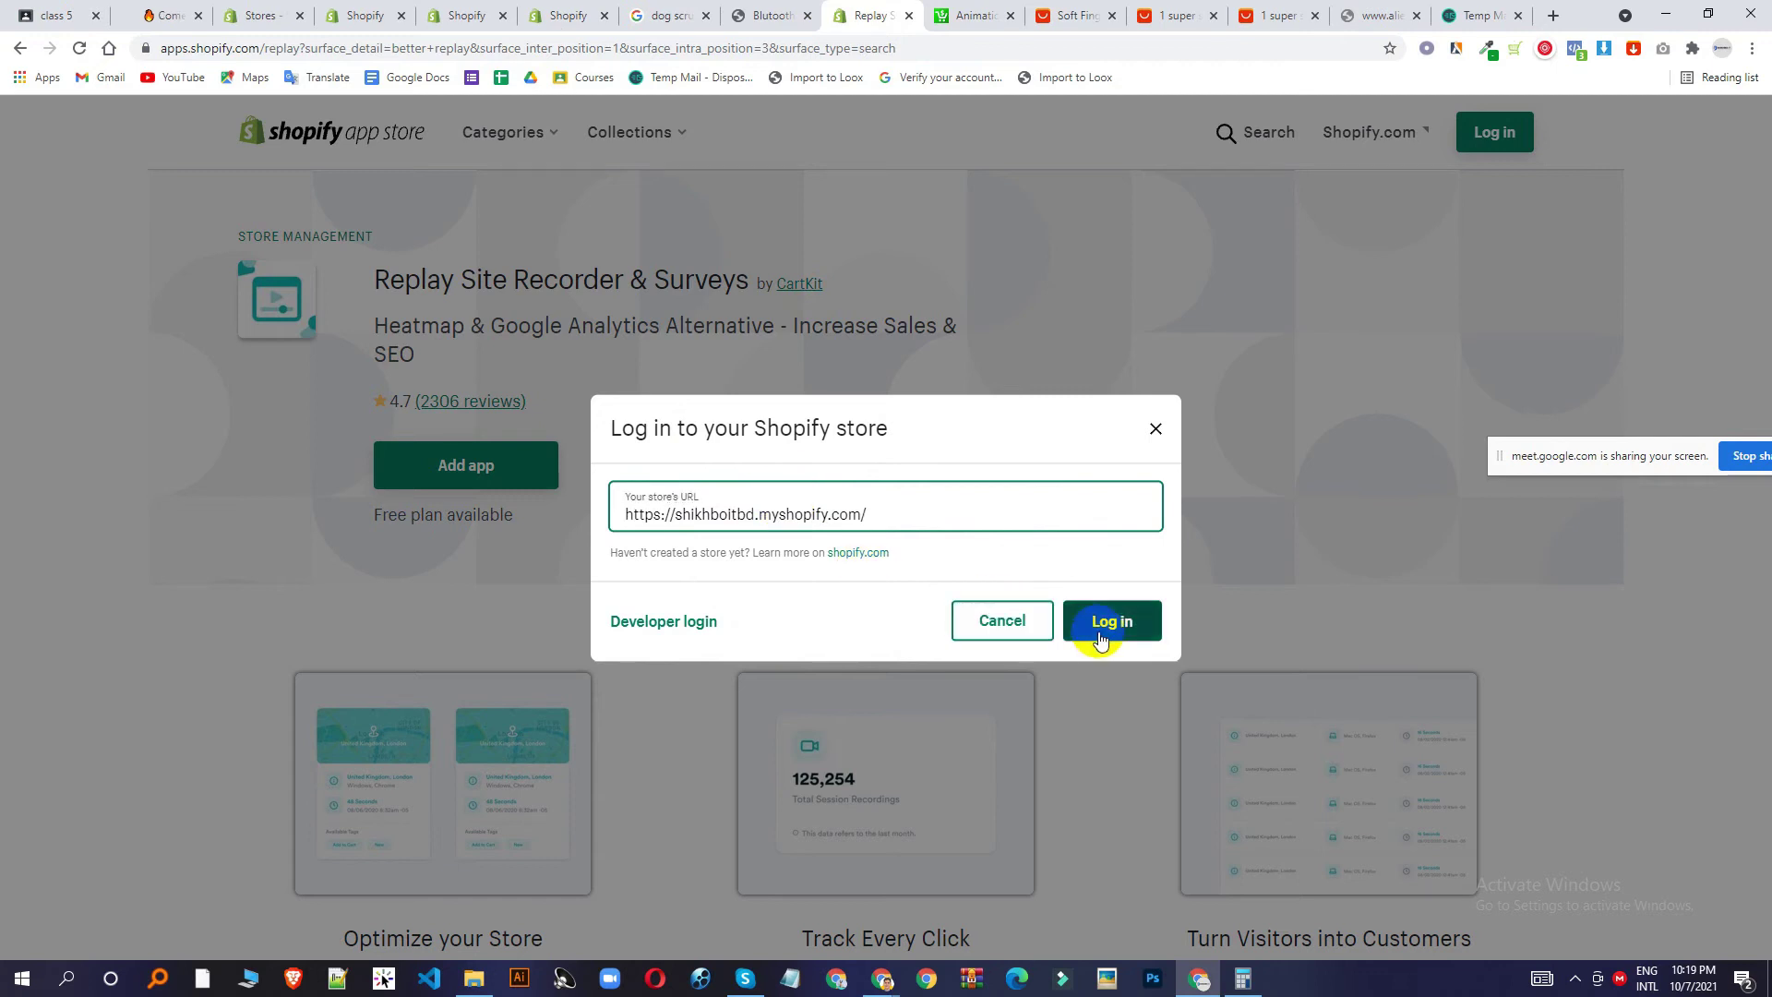
click(1099, 631)
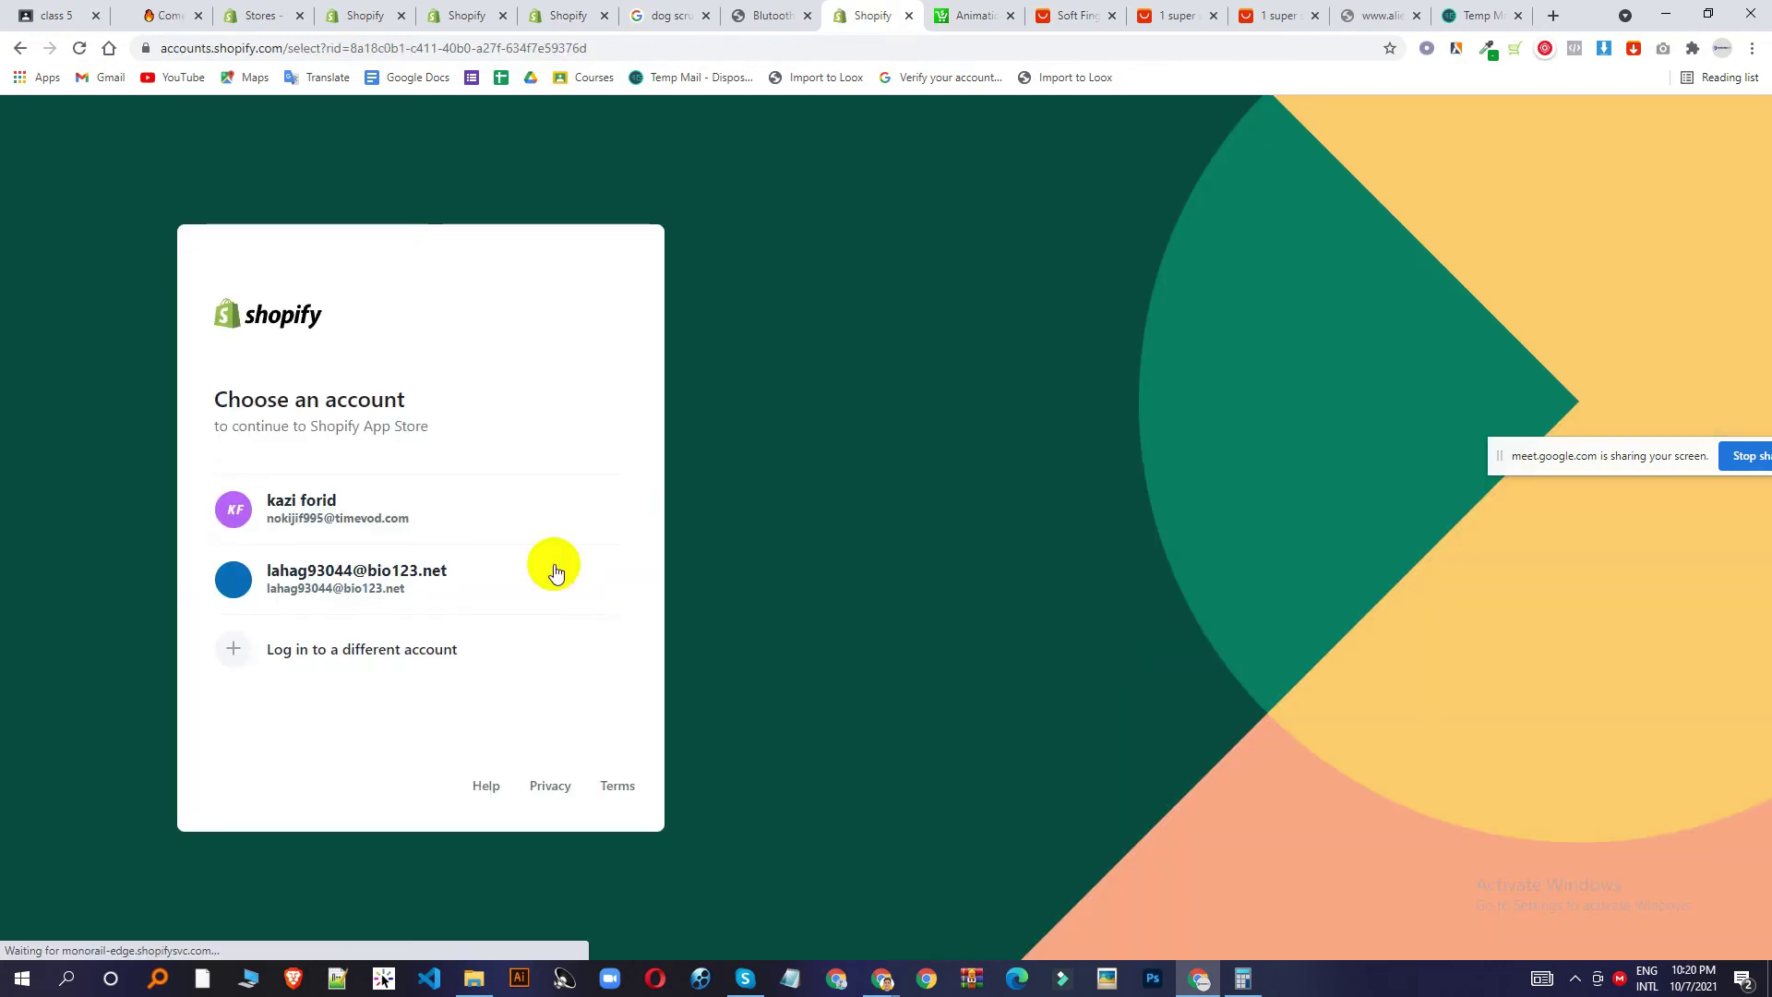
Continue with the first listed Shopify account, install Replay Site Recorder & Surveys and start its 7-day free trial of the Growth plan.
click(478, 533)
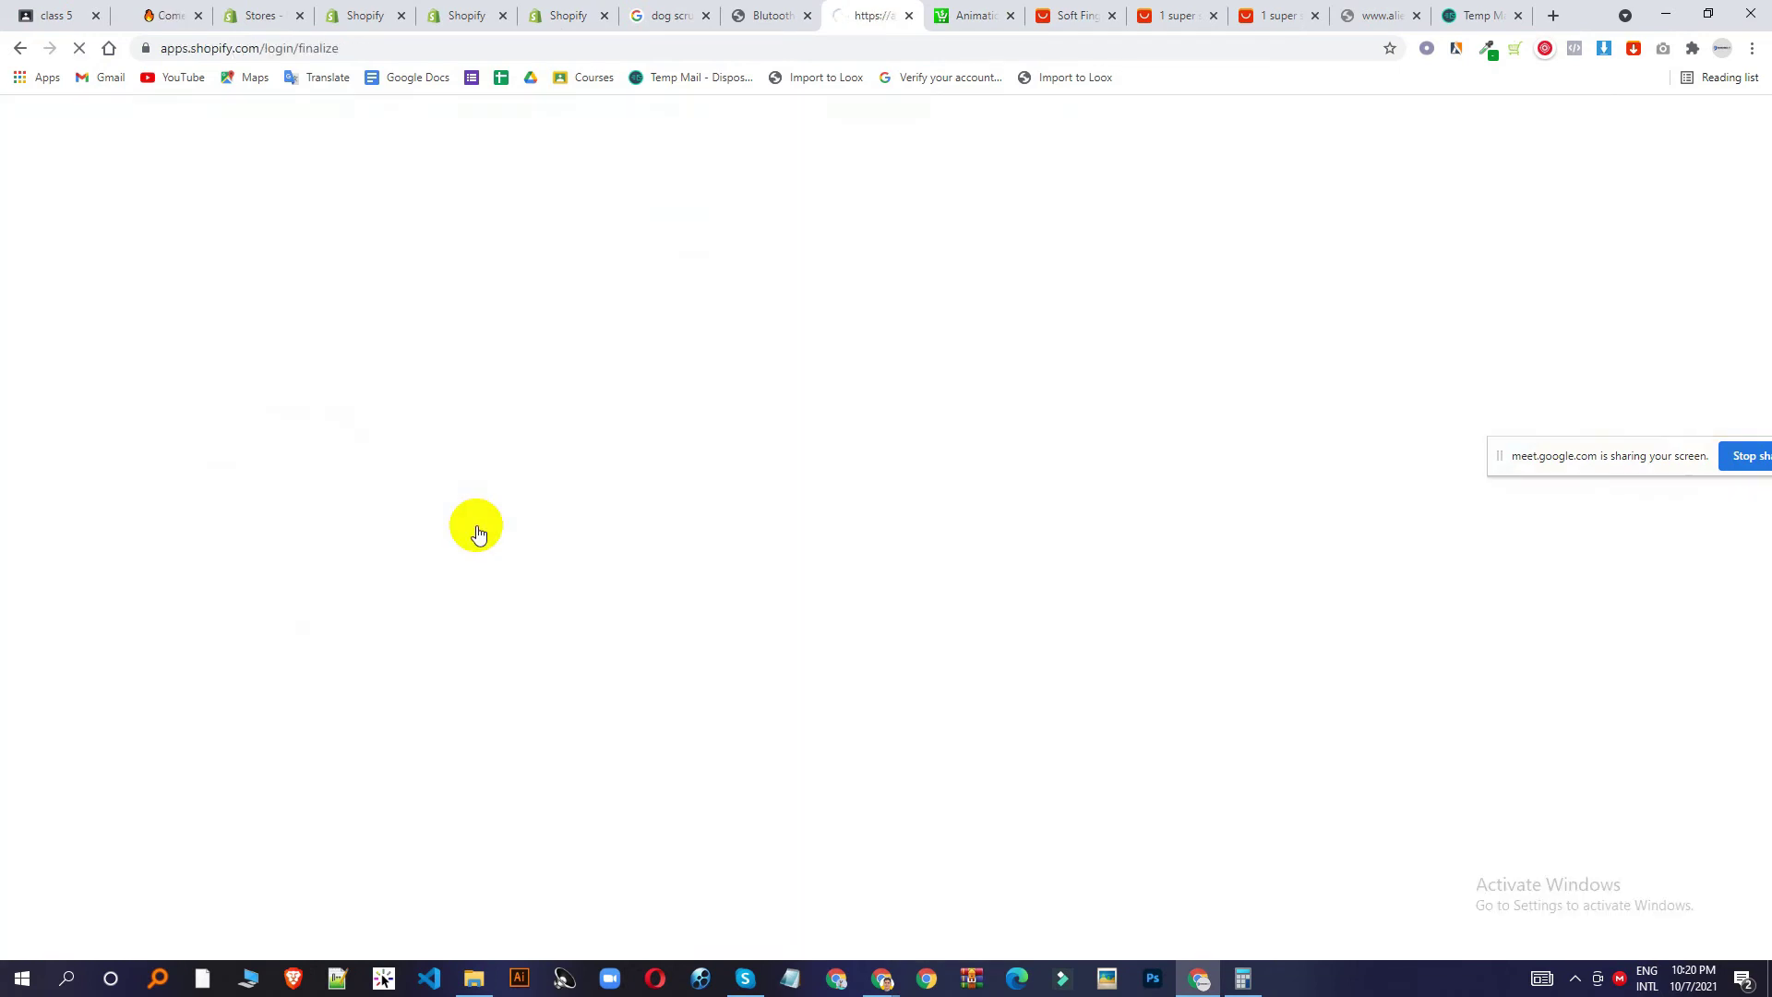
click(1577, 980)
click(1576, 982)
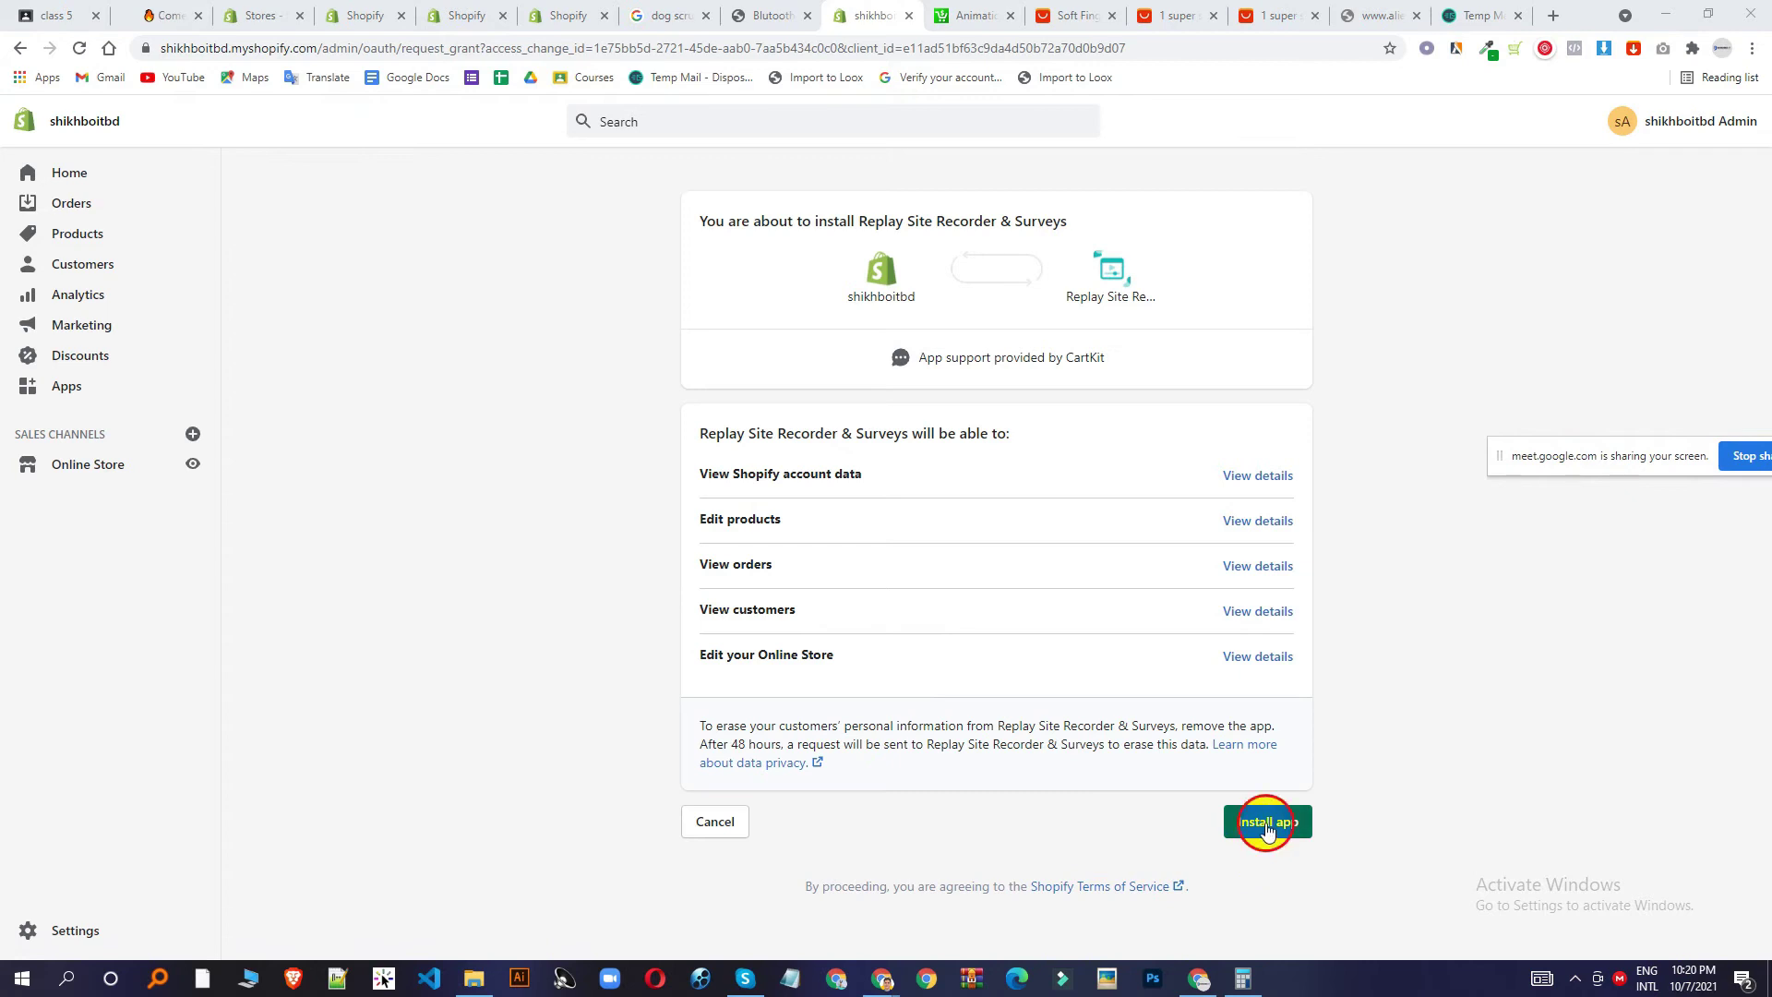
click(1267, 826)
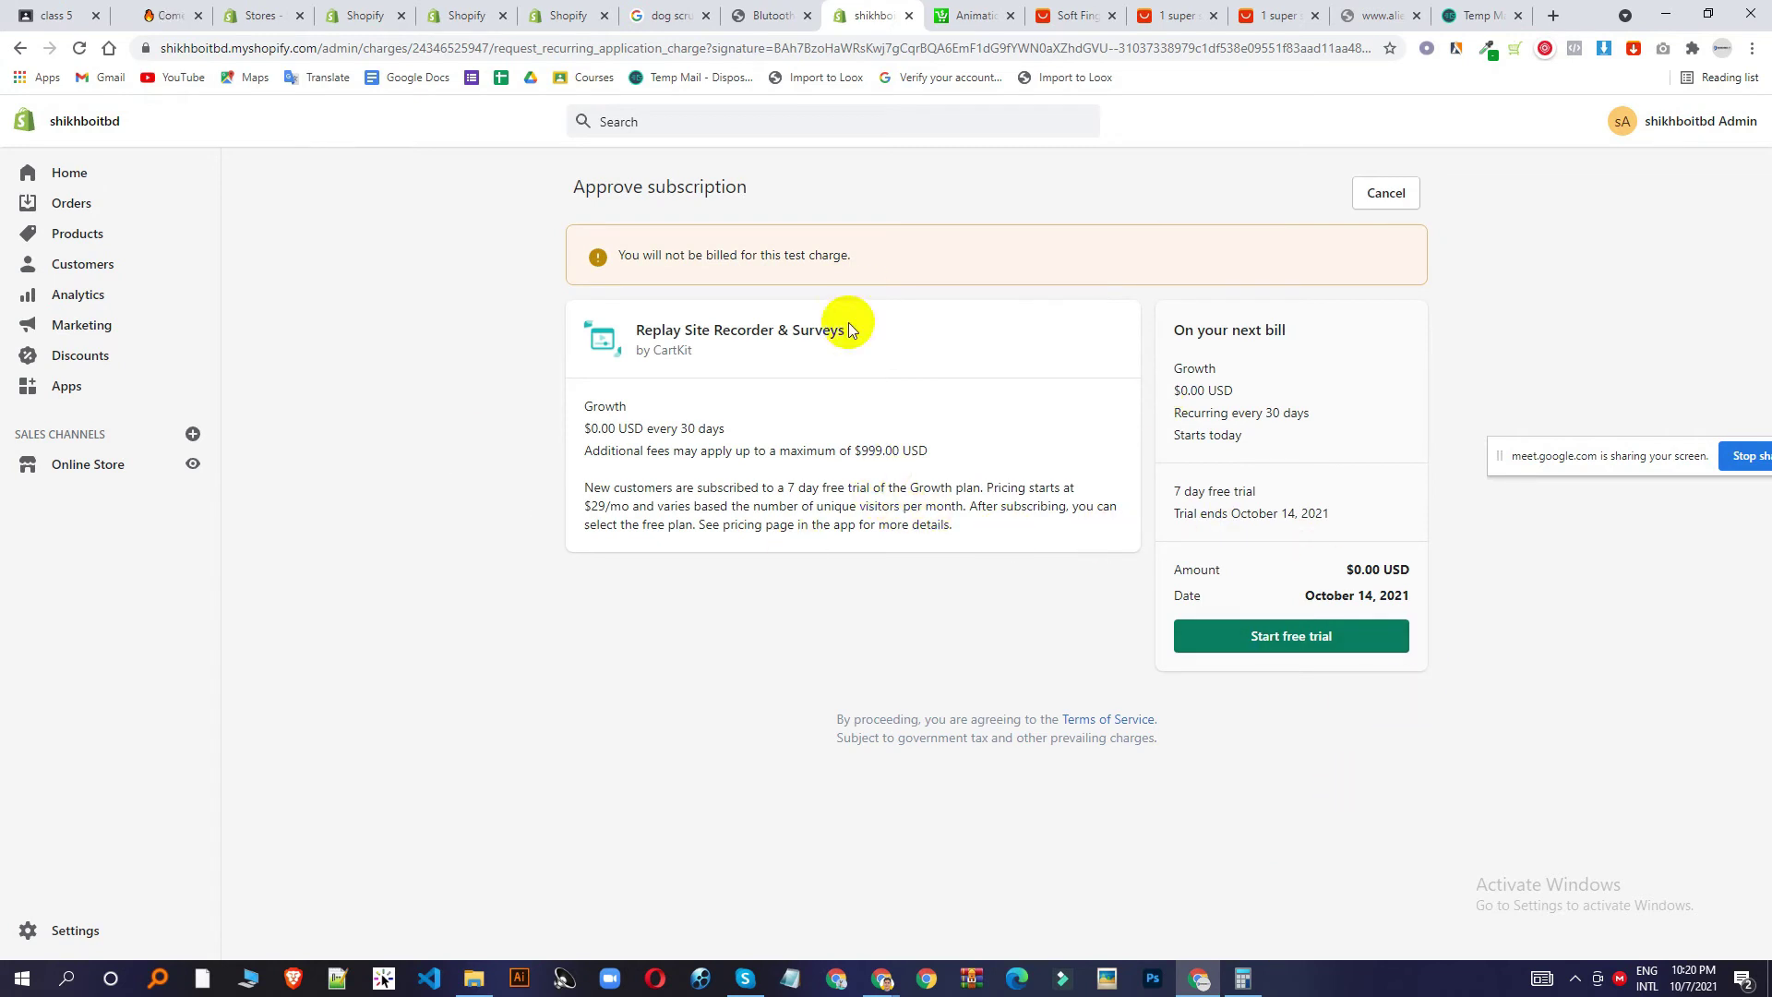
click(1289, 646)
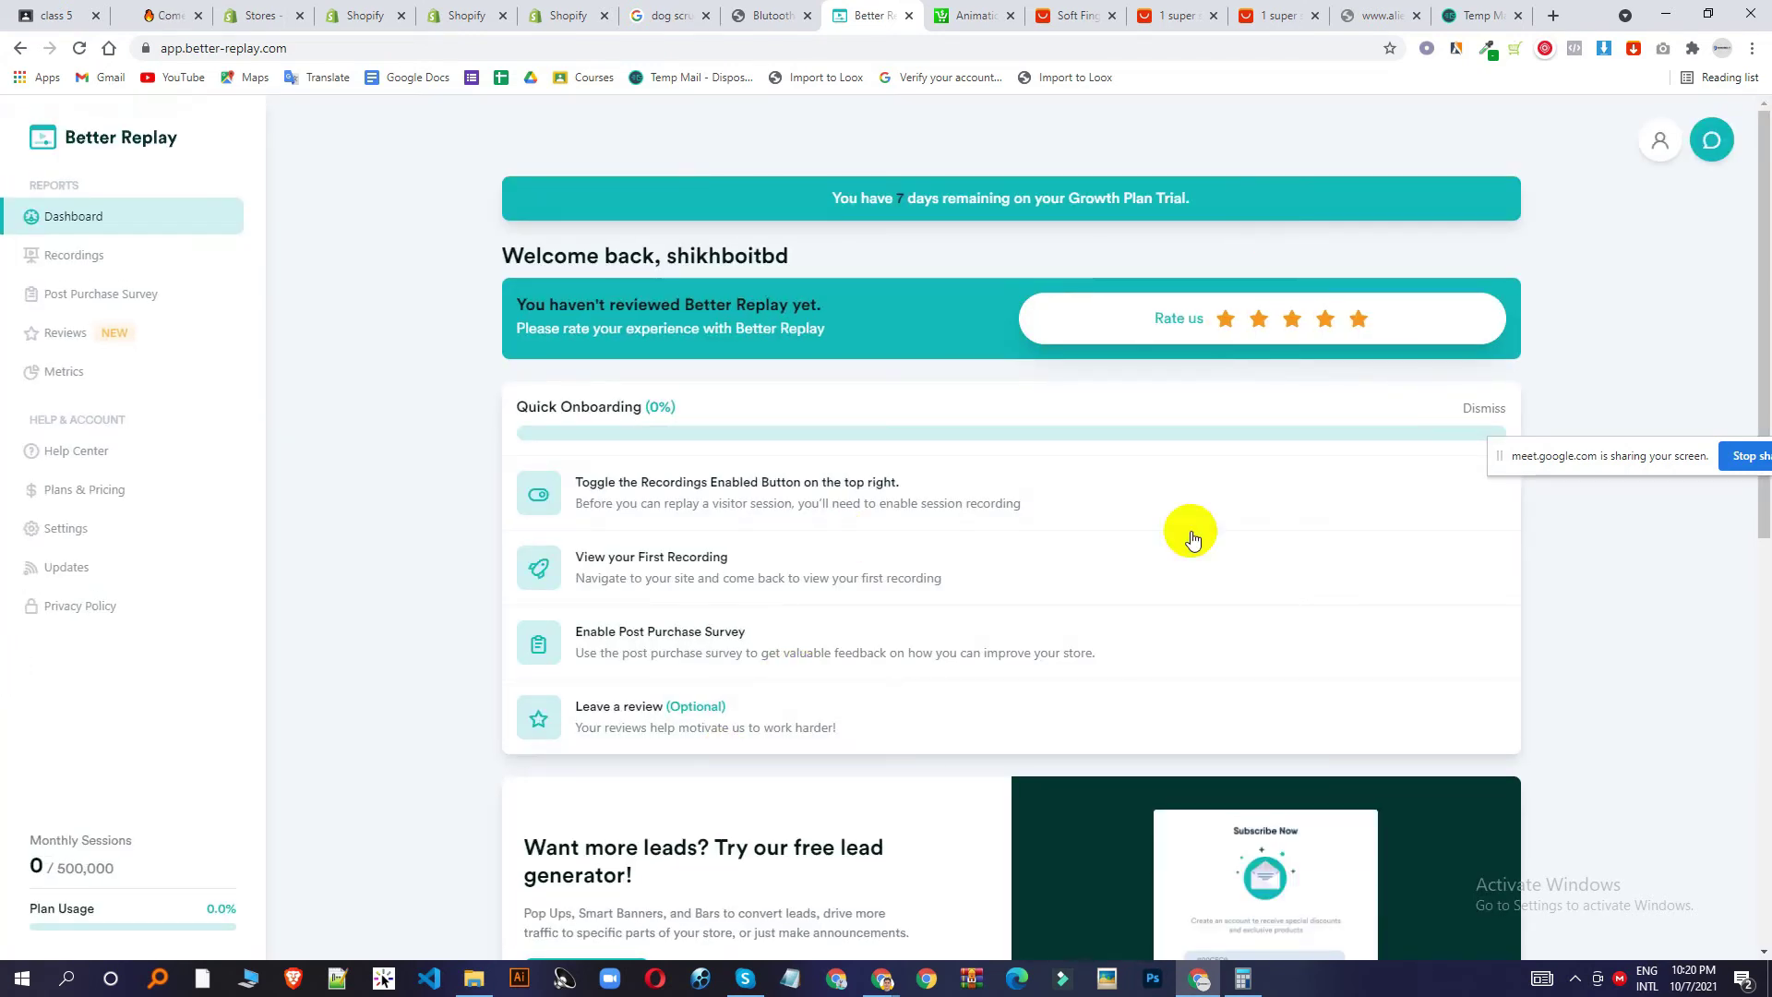
Look over the Better Replay dashboard and open its Recordings report.
scroll(1016, 387, down, 8)
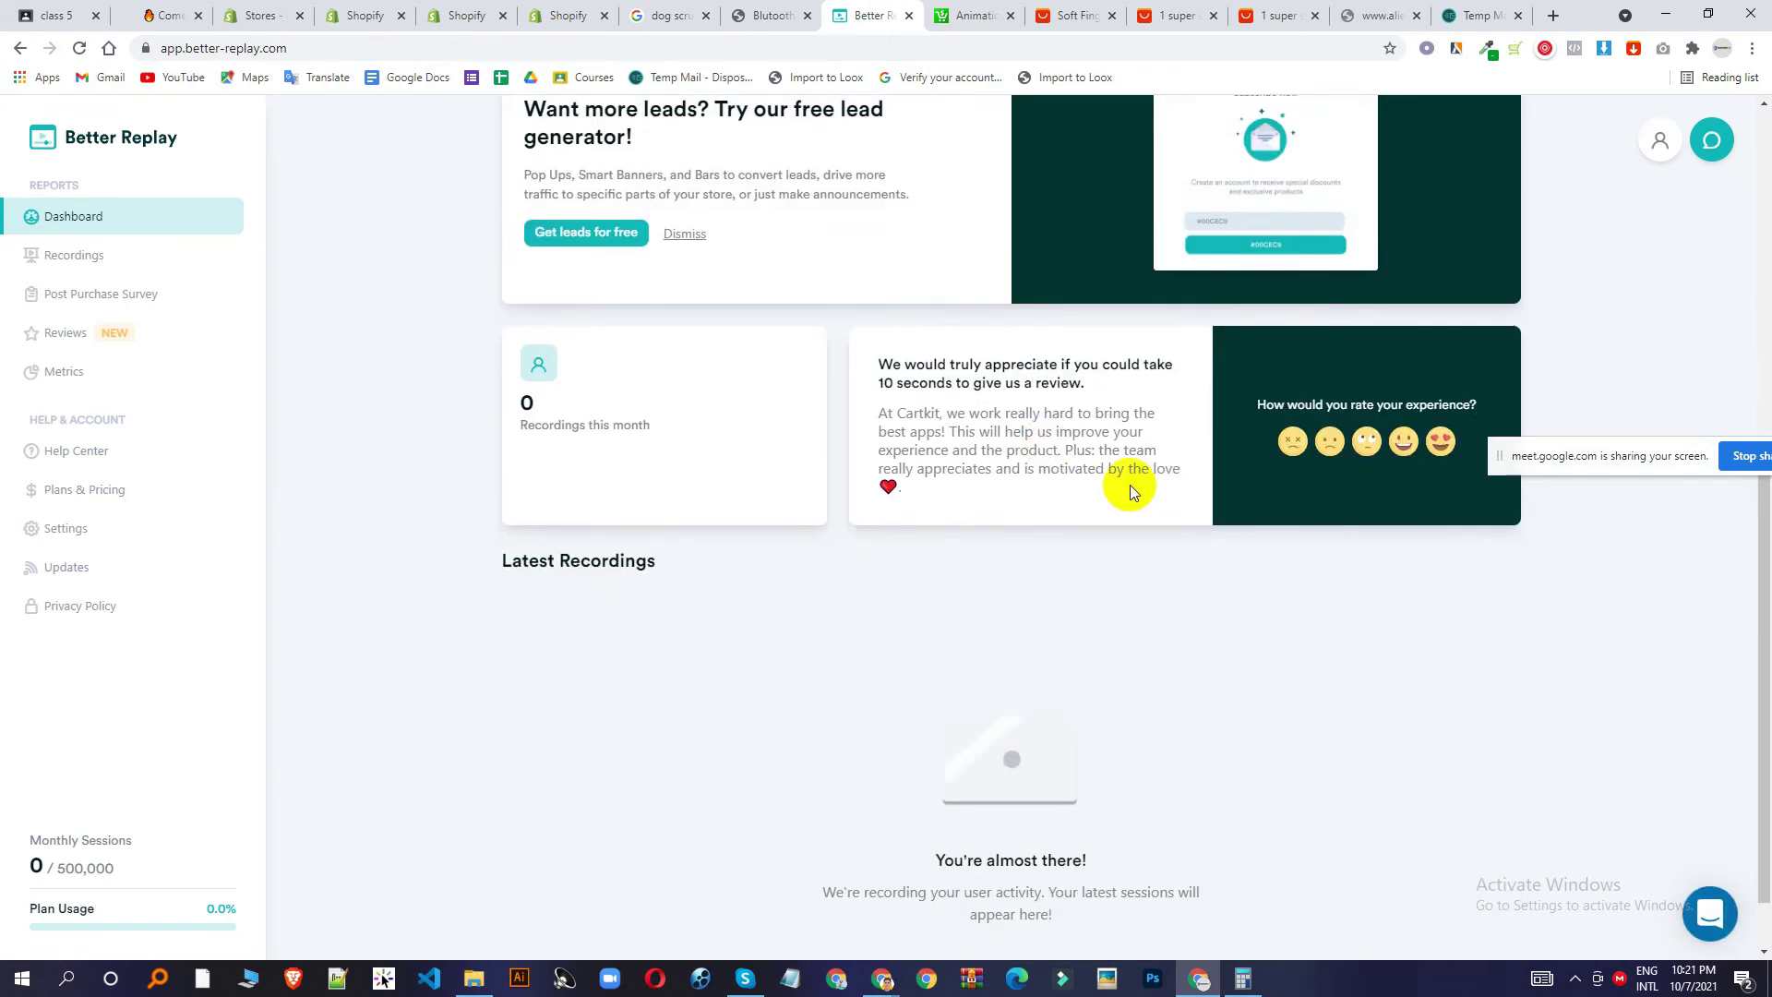
scroll(1127, 483, up, 7)
click(87, 258)
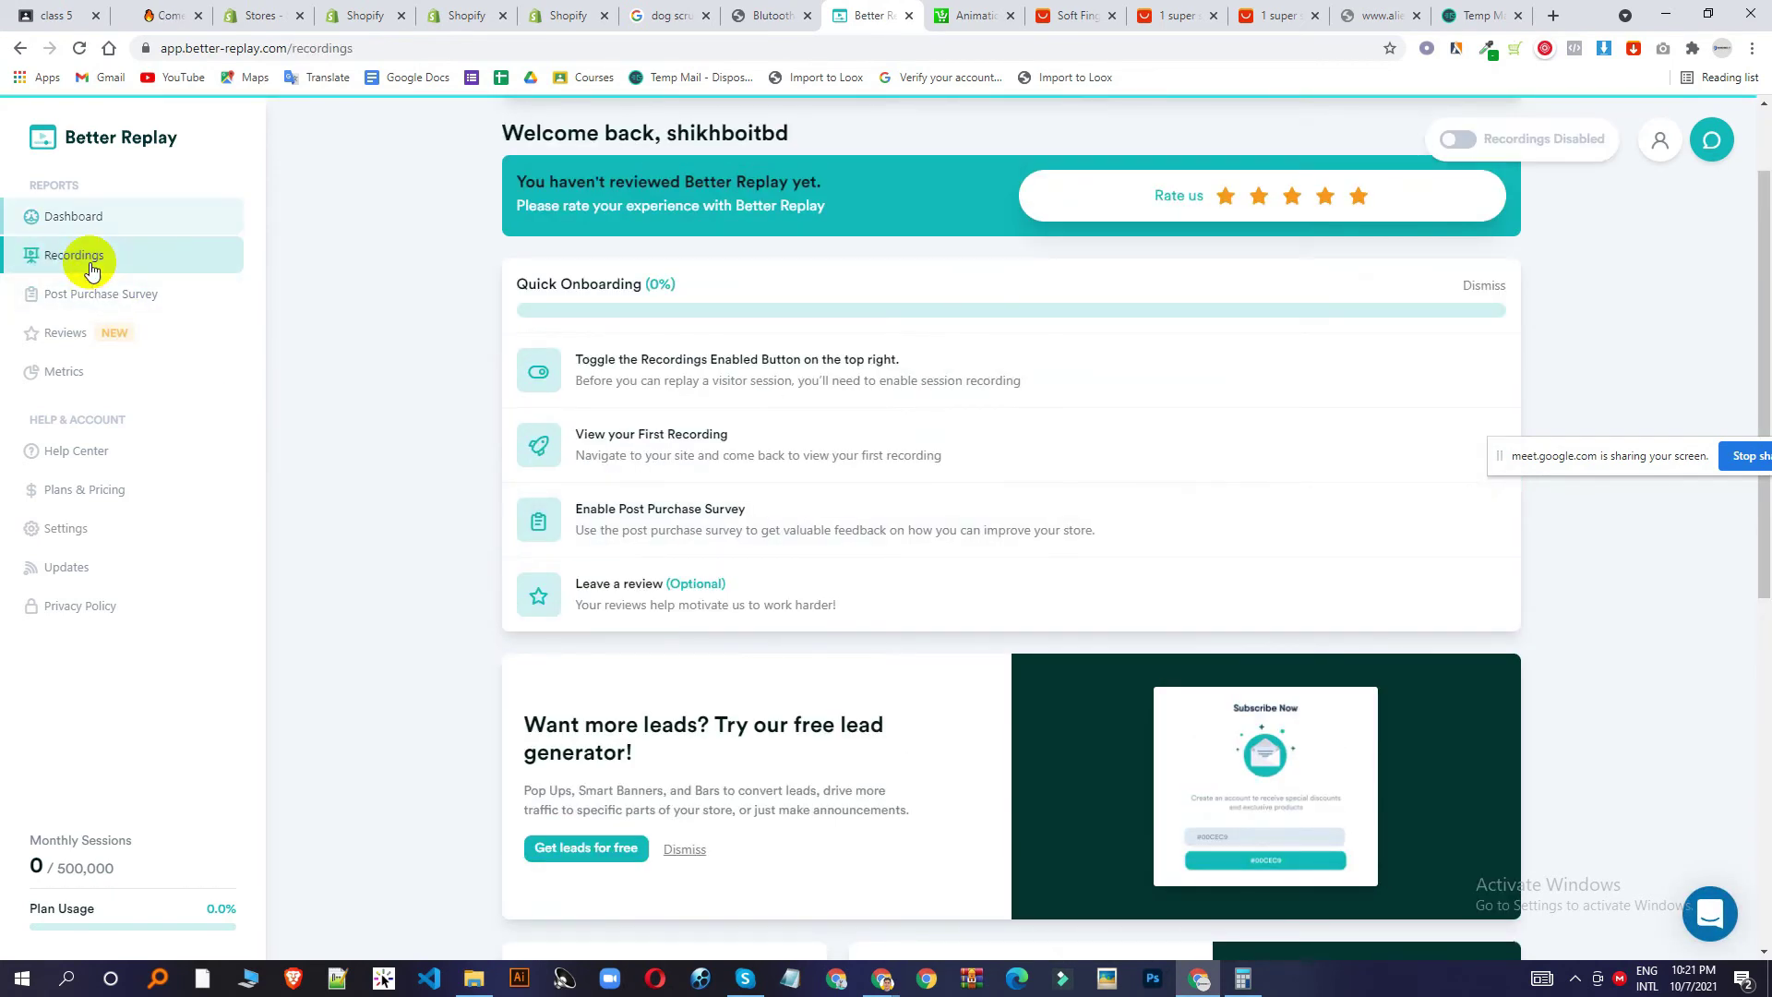
Open the storefront home page shikhboitbd.myshopify.com in a new browser tab.
click(746, 16)
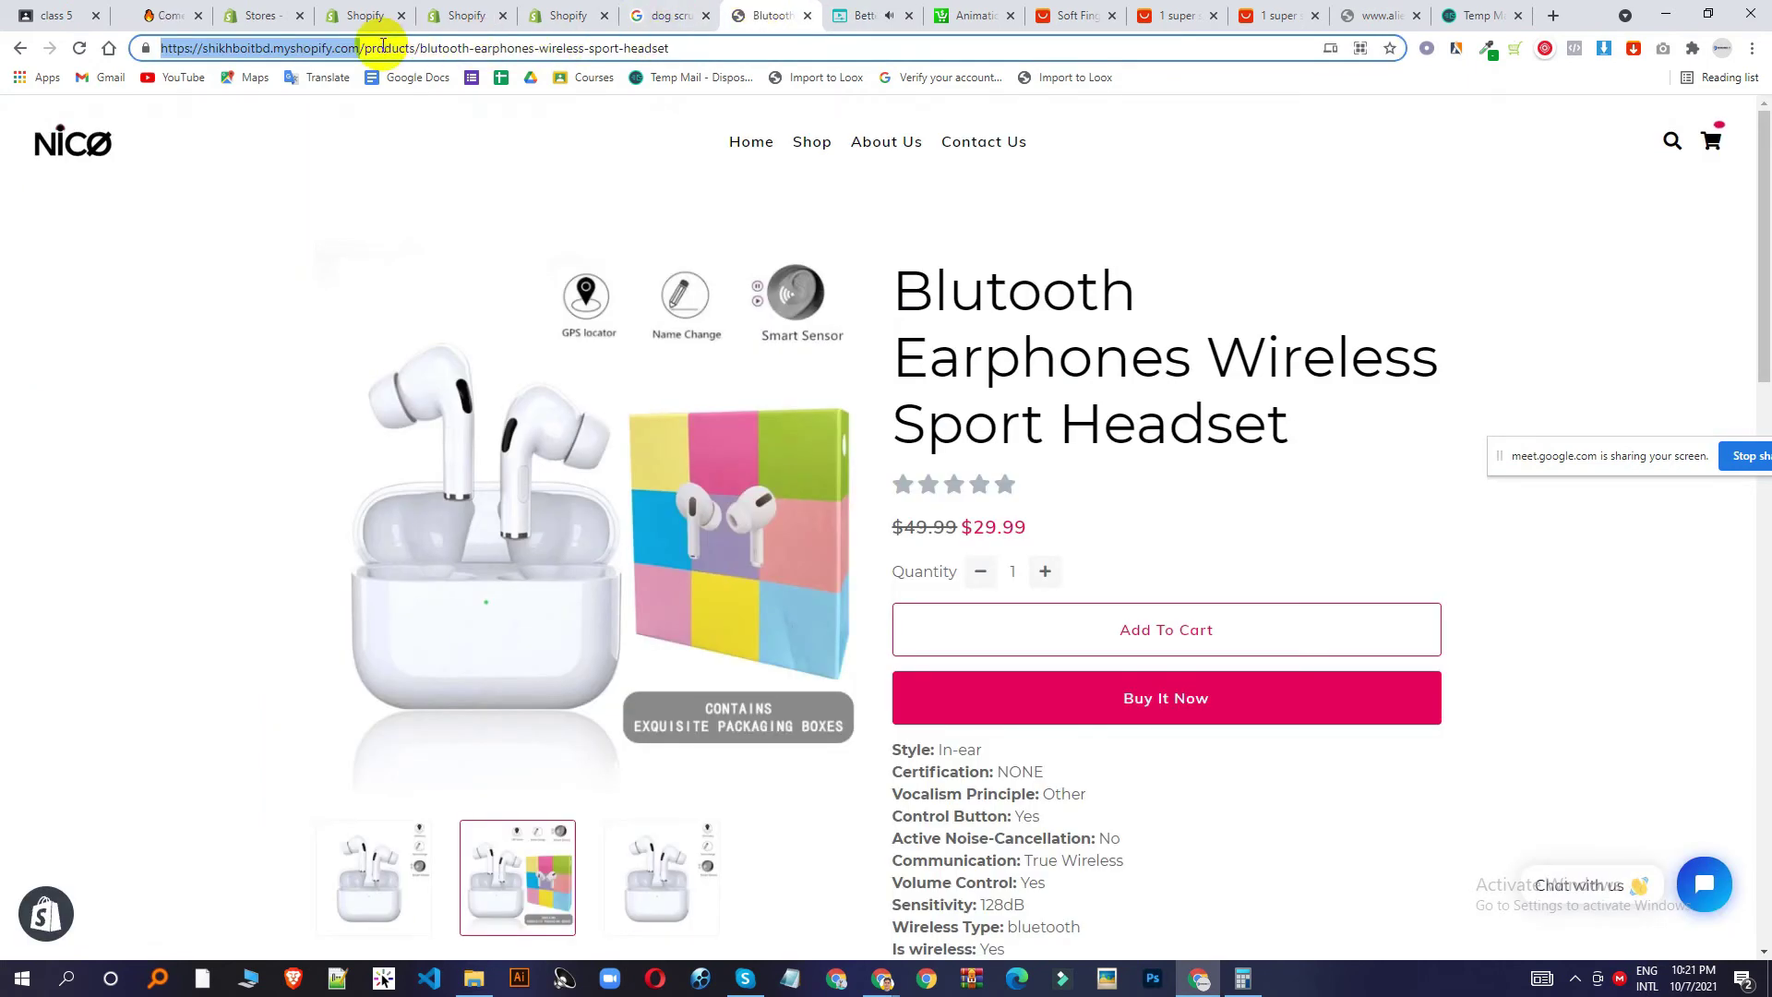
click(1552, 15)
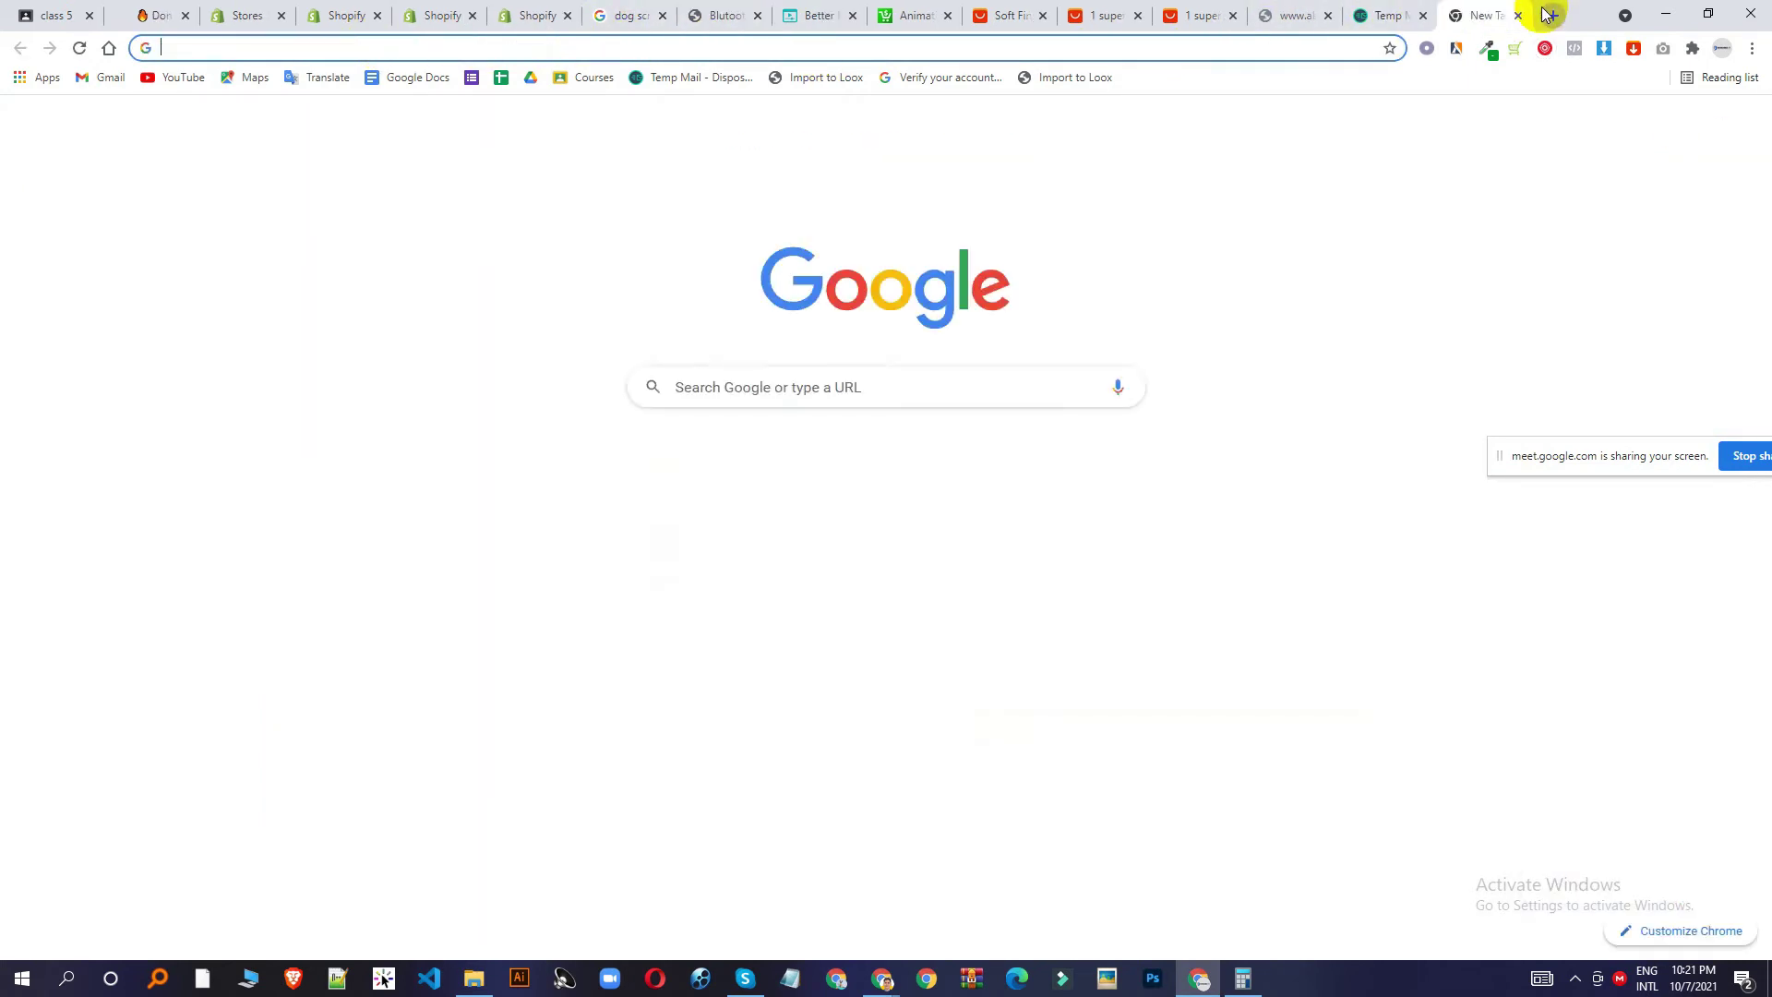
key(Return)
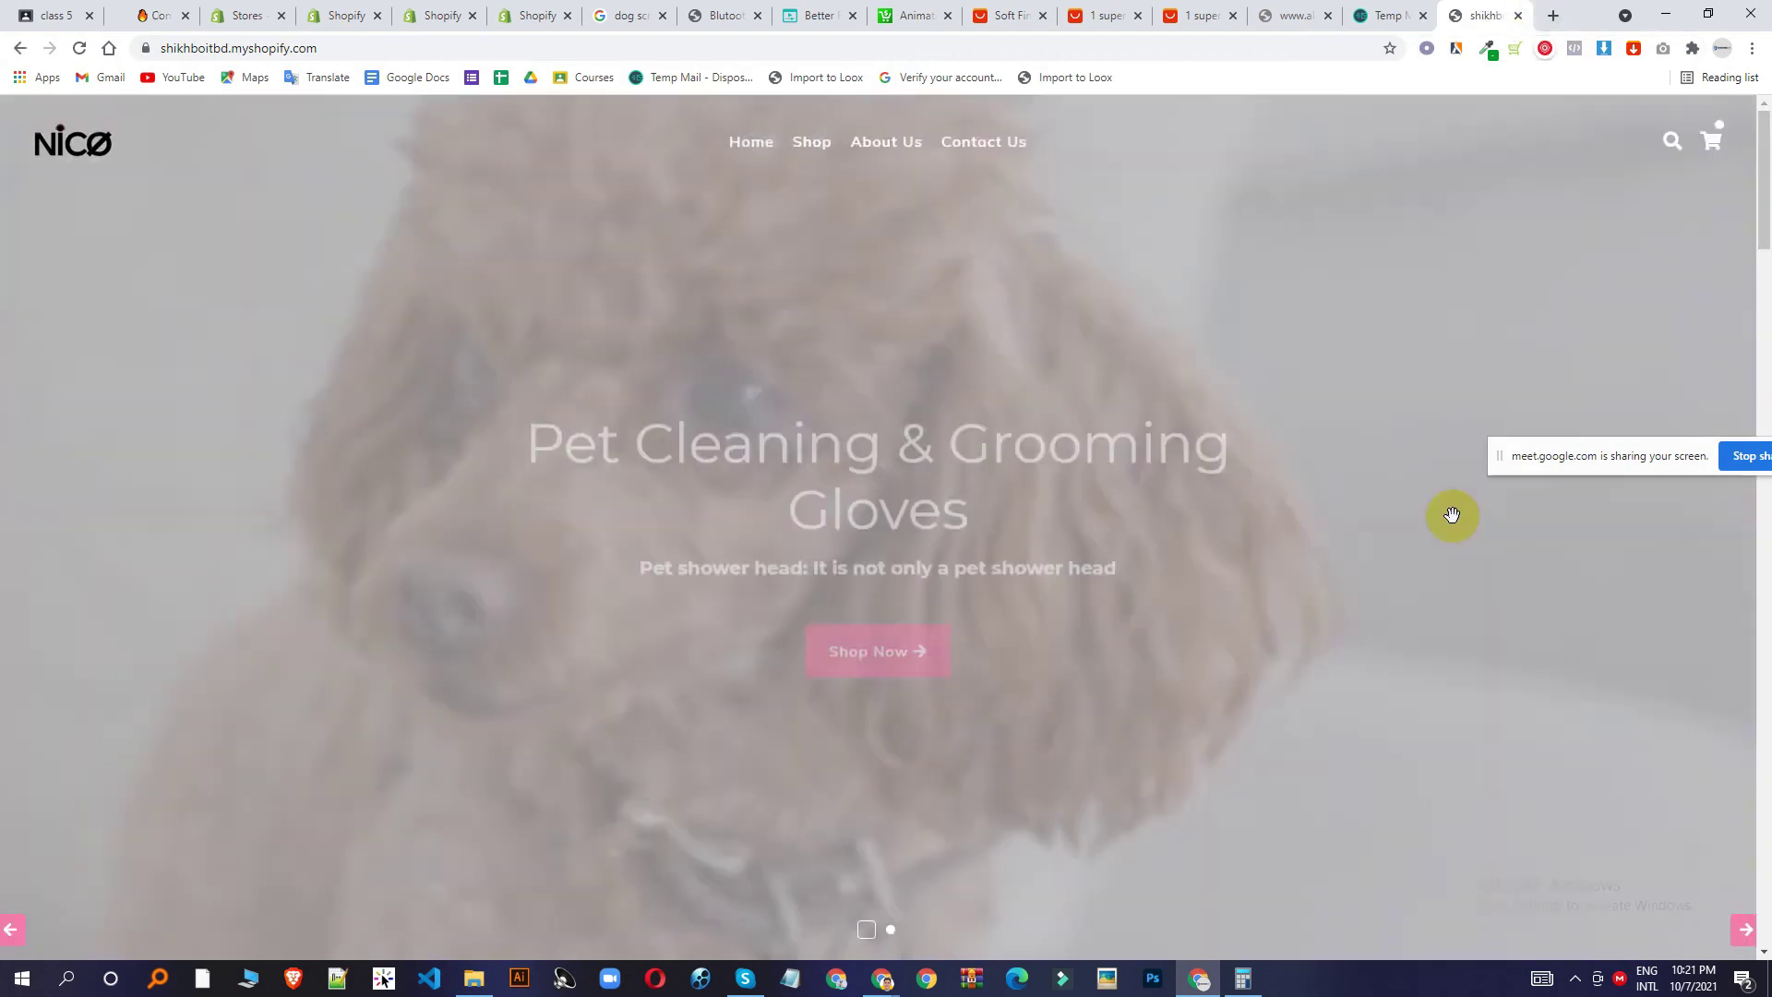
Browse the storefront's full product catalog and view the Chef Decoration Pencil product page before returning to the catalog.
click(812, 144)
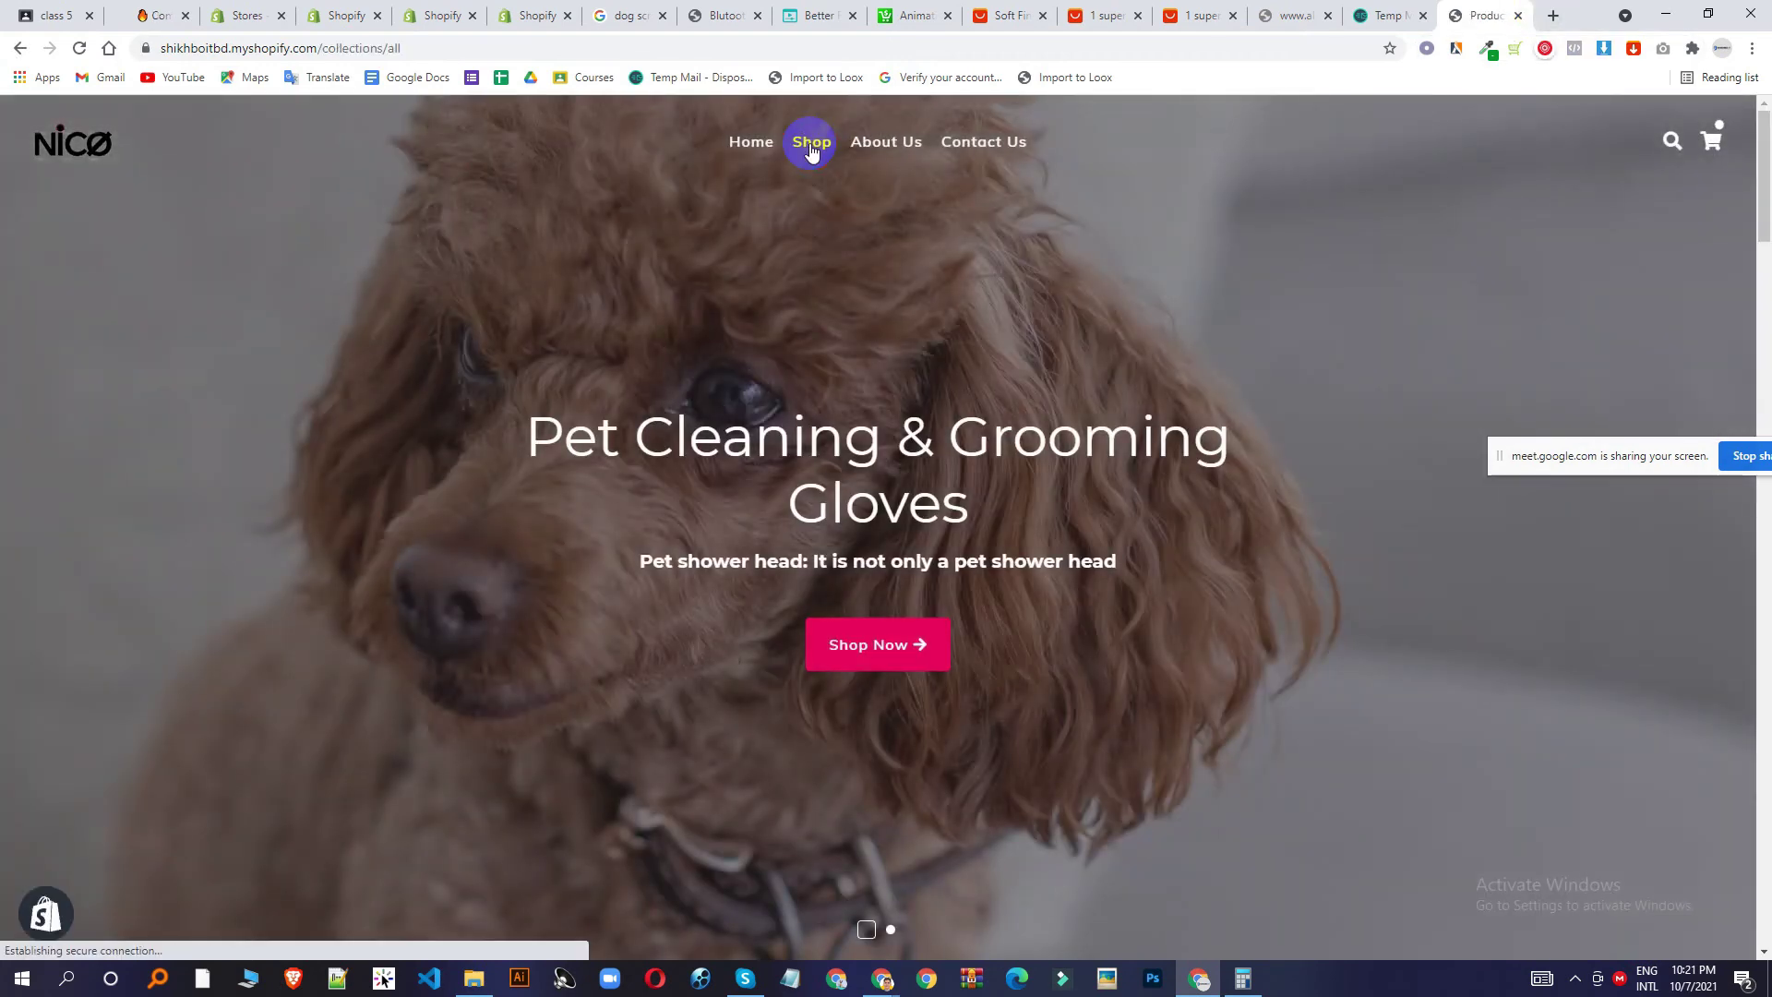
click(757, 585)
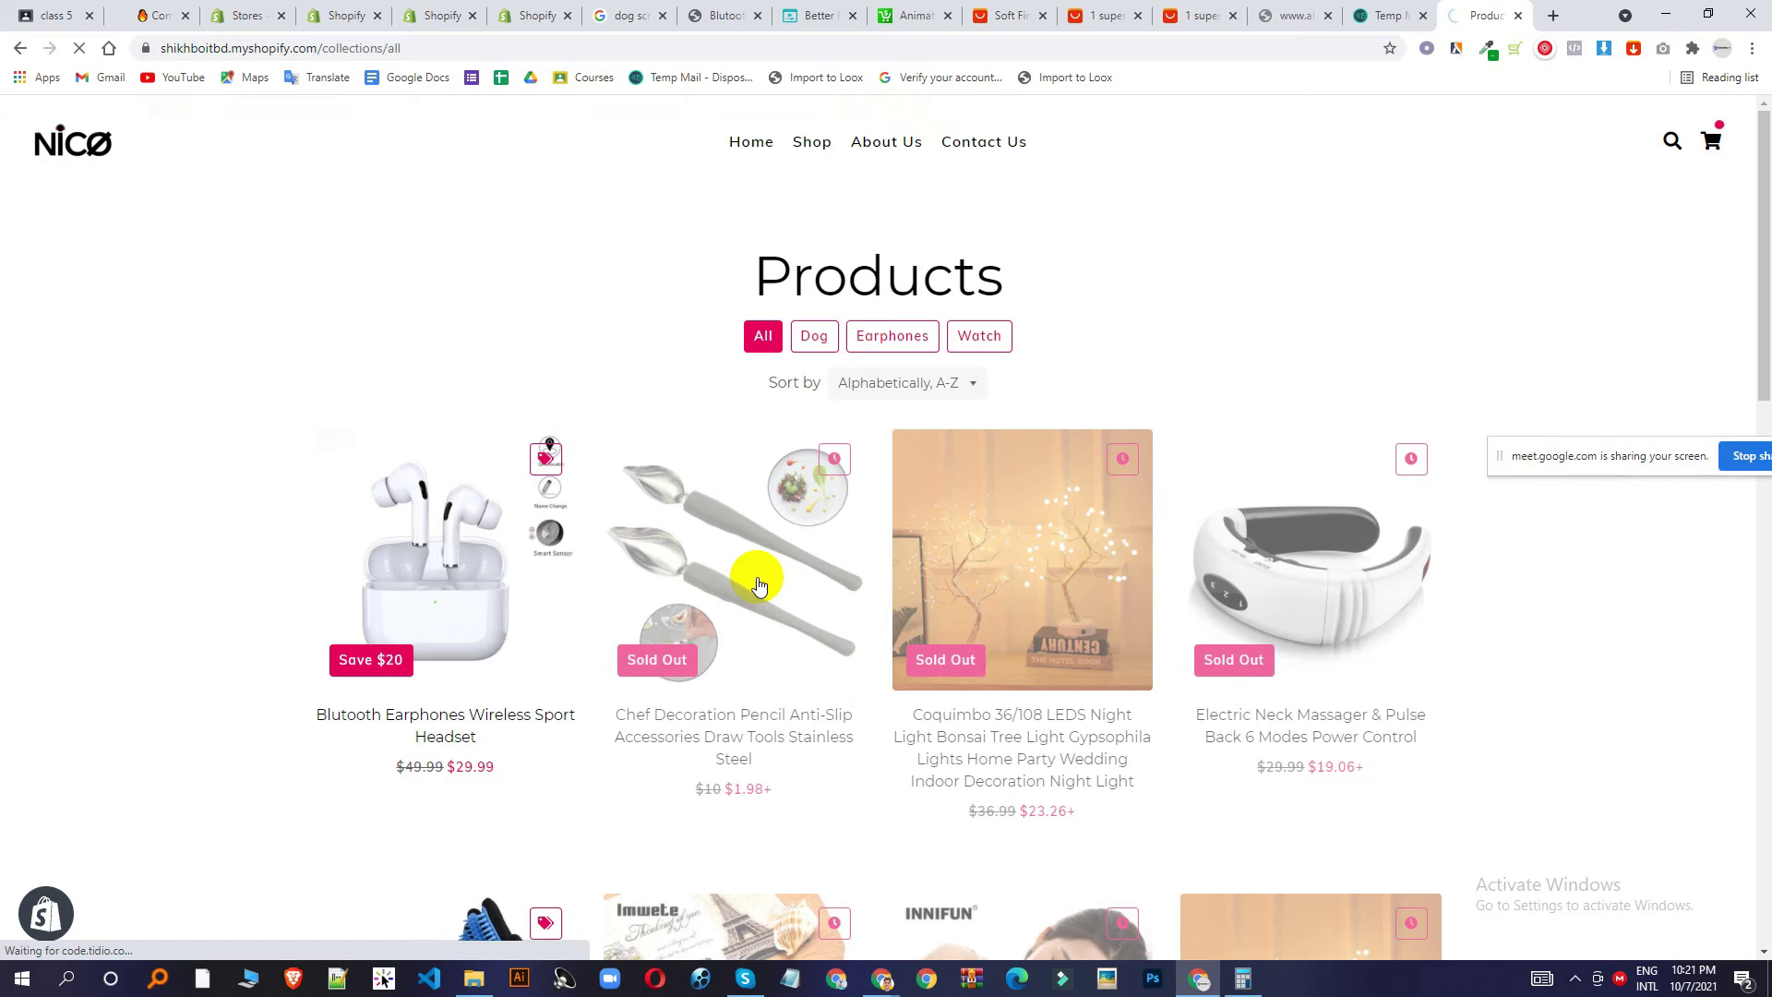
click(1267, 800)
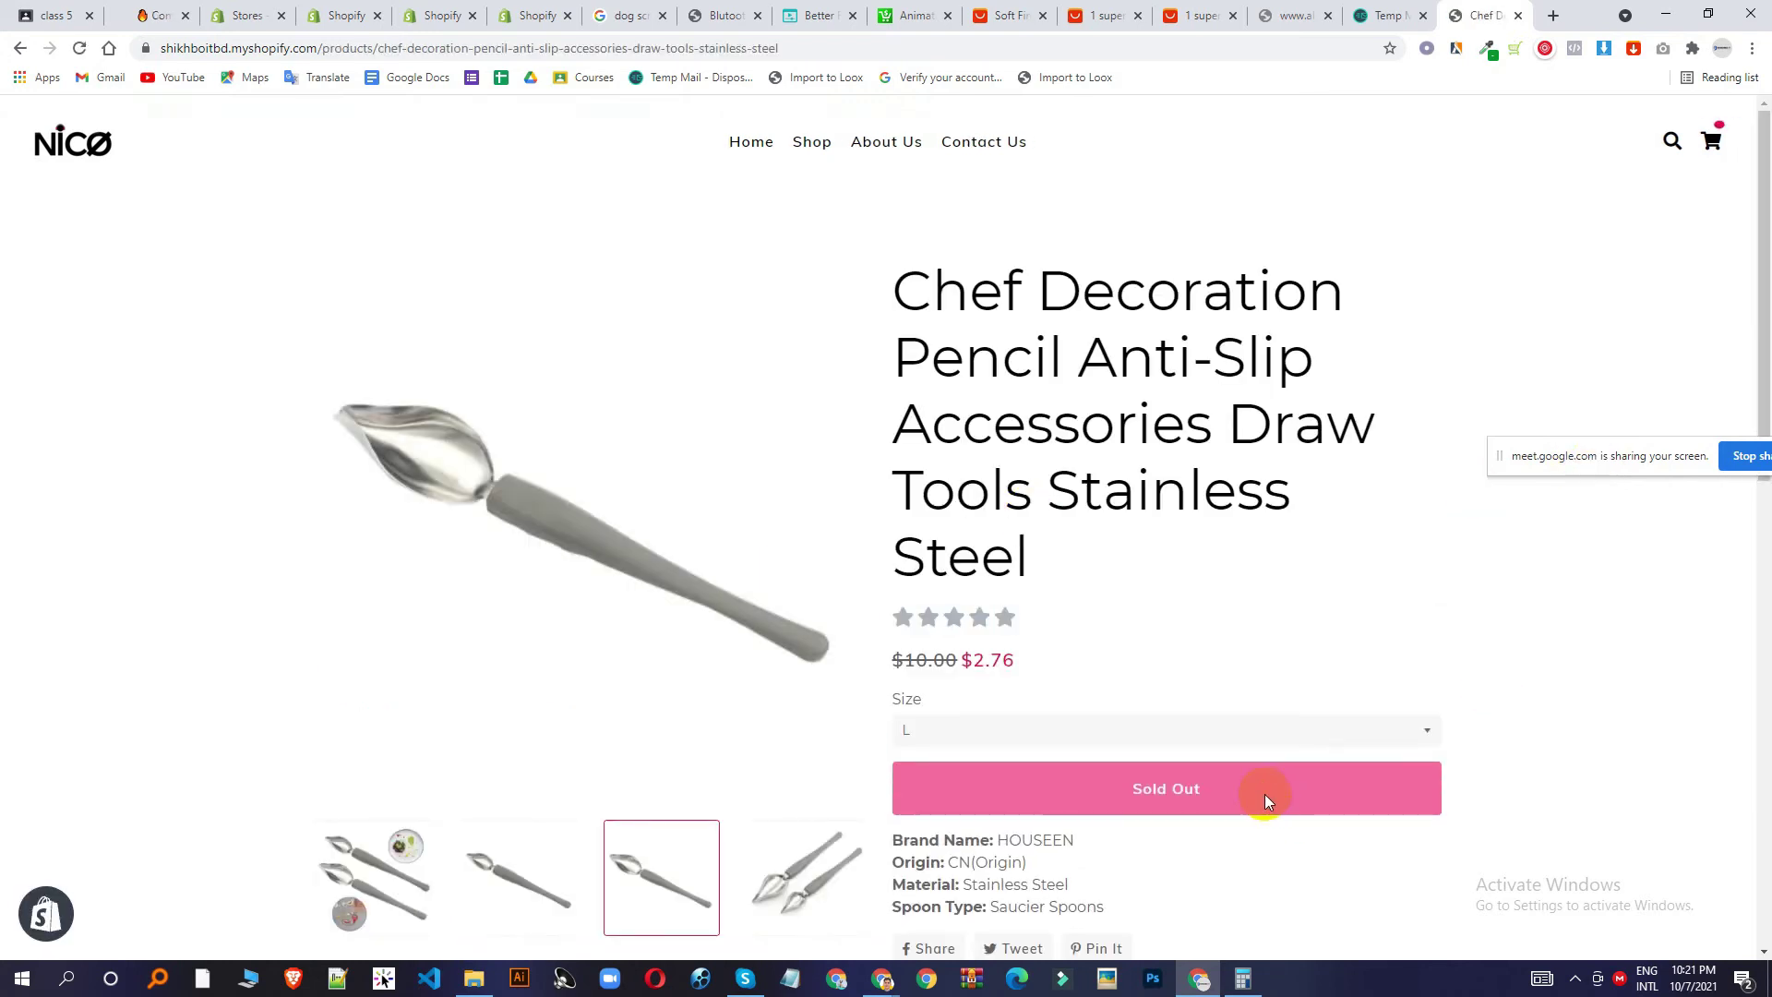
click(16, 54)
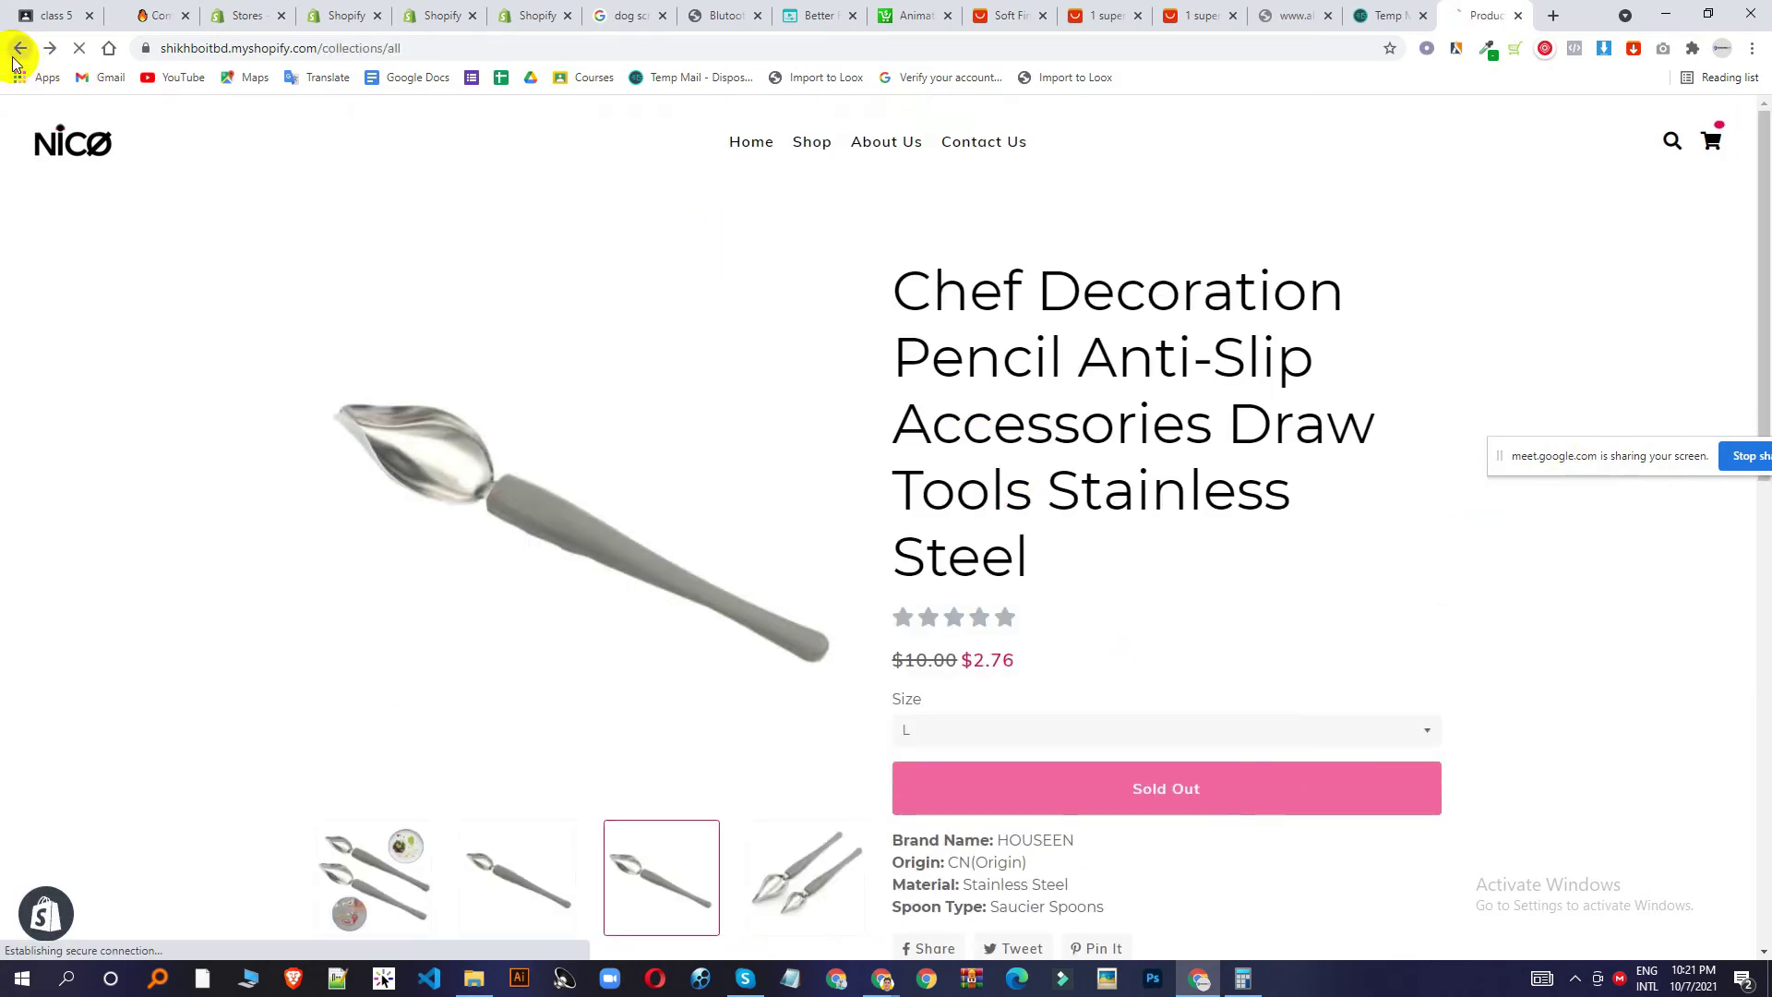
Open the Blutooth Earphones Wireless Sport Headset product, add it to the cart and look through its page.
click(456, 611)
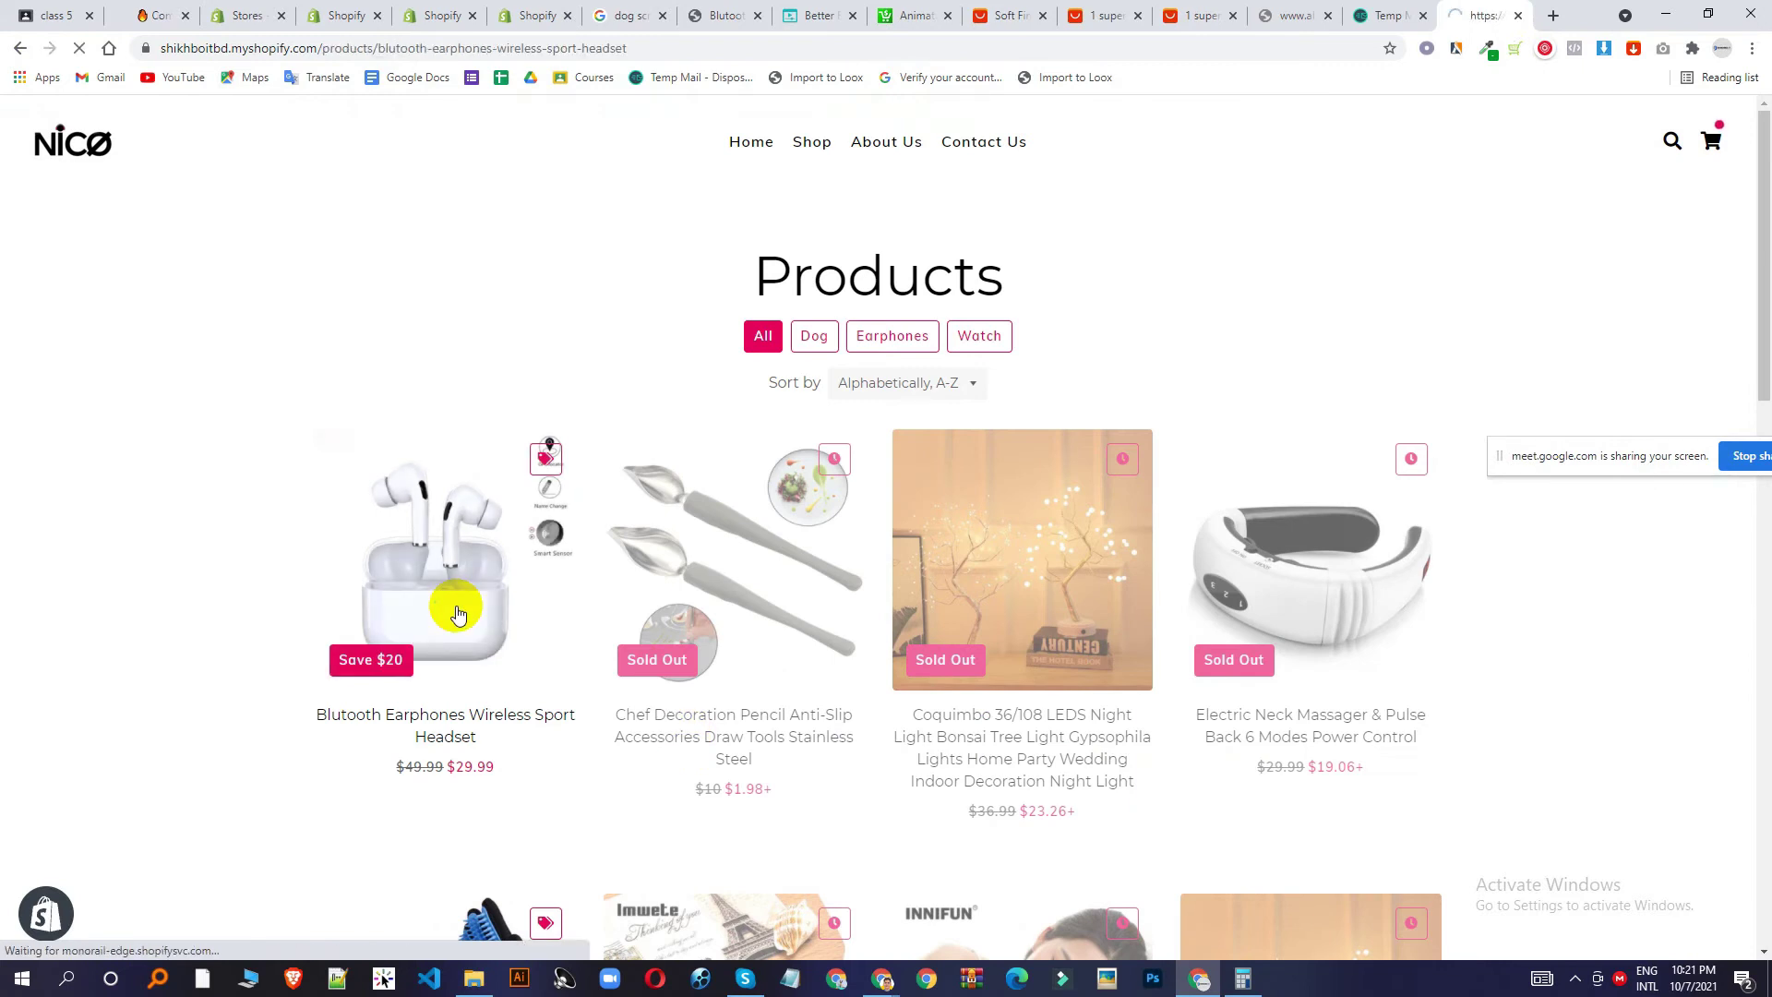
click(1231, 635)
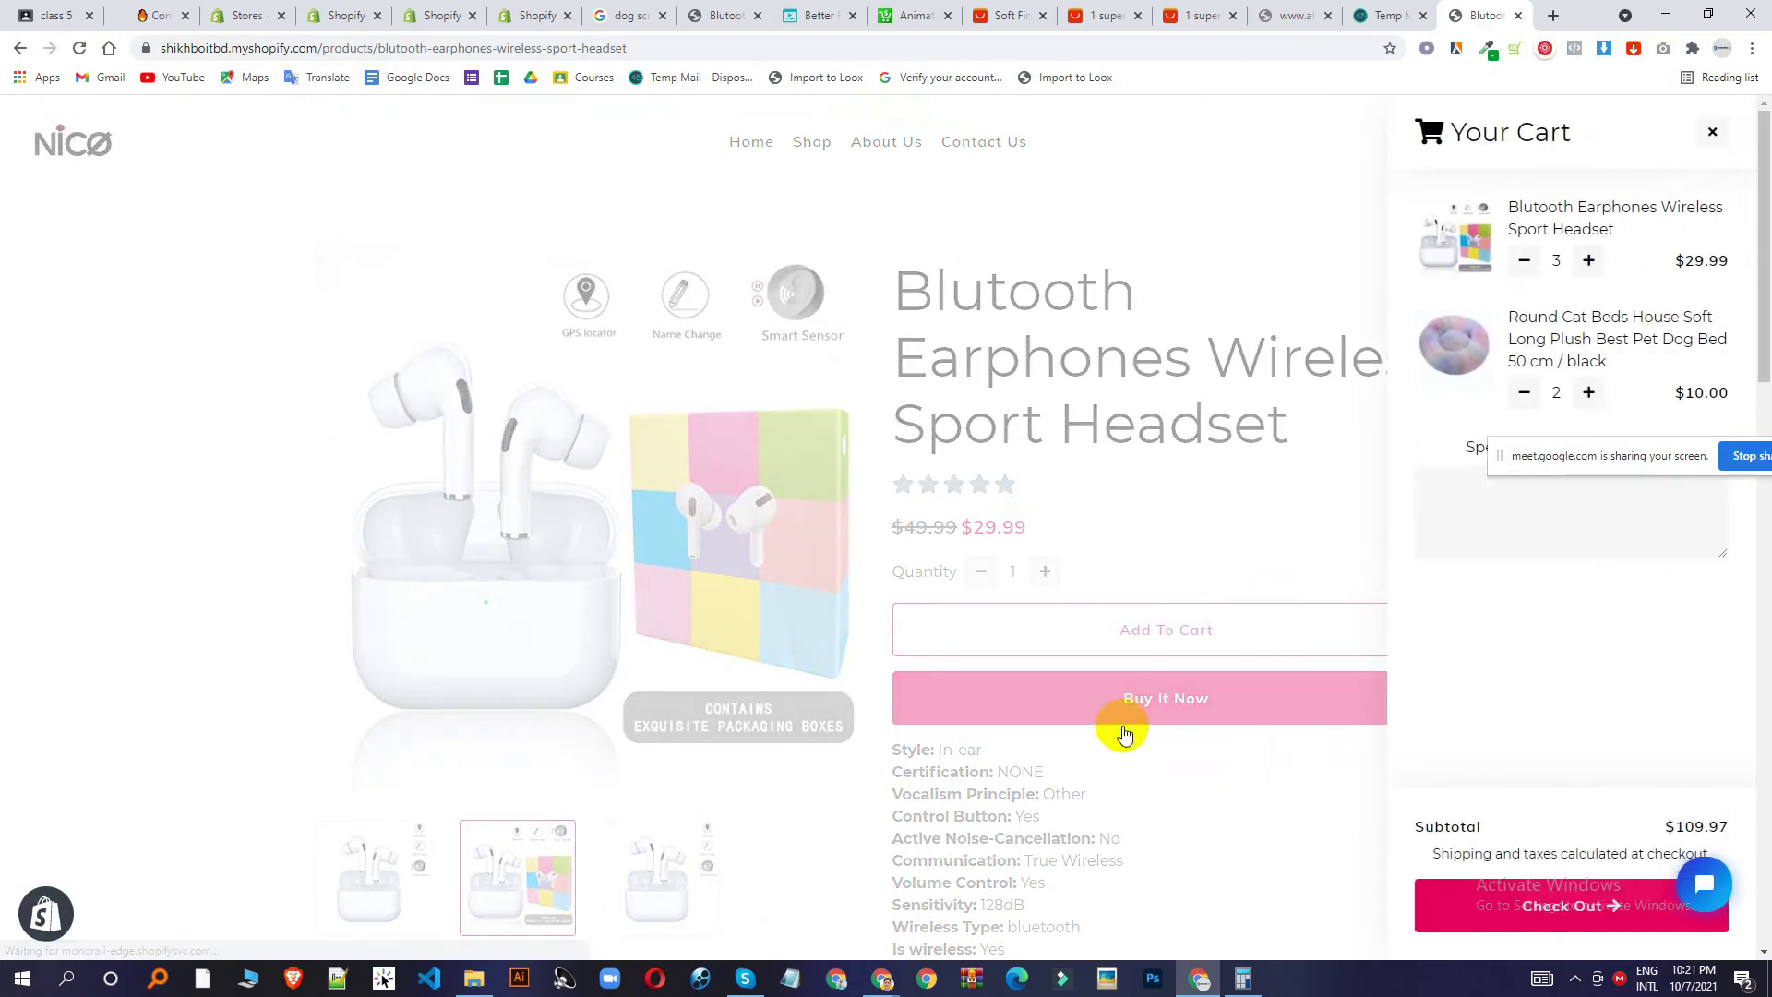
scroll(952, 720, down, 20)
scroll(1427, 503, up, 4)
Return to Better Replay, reload the Recordings report and enable session recordings.
click(817, 15)
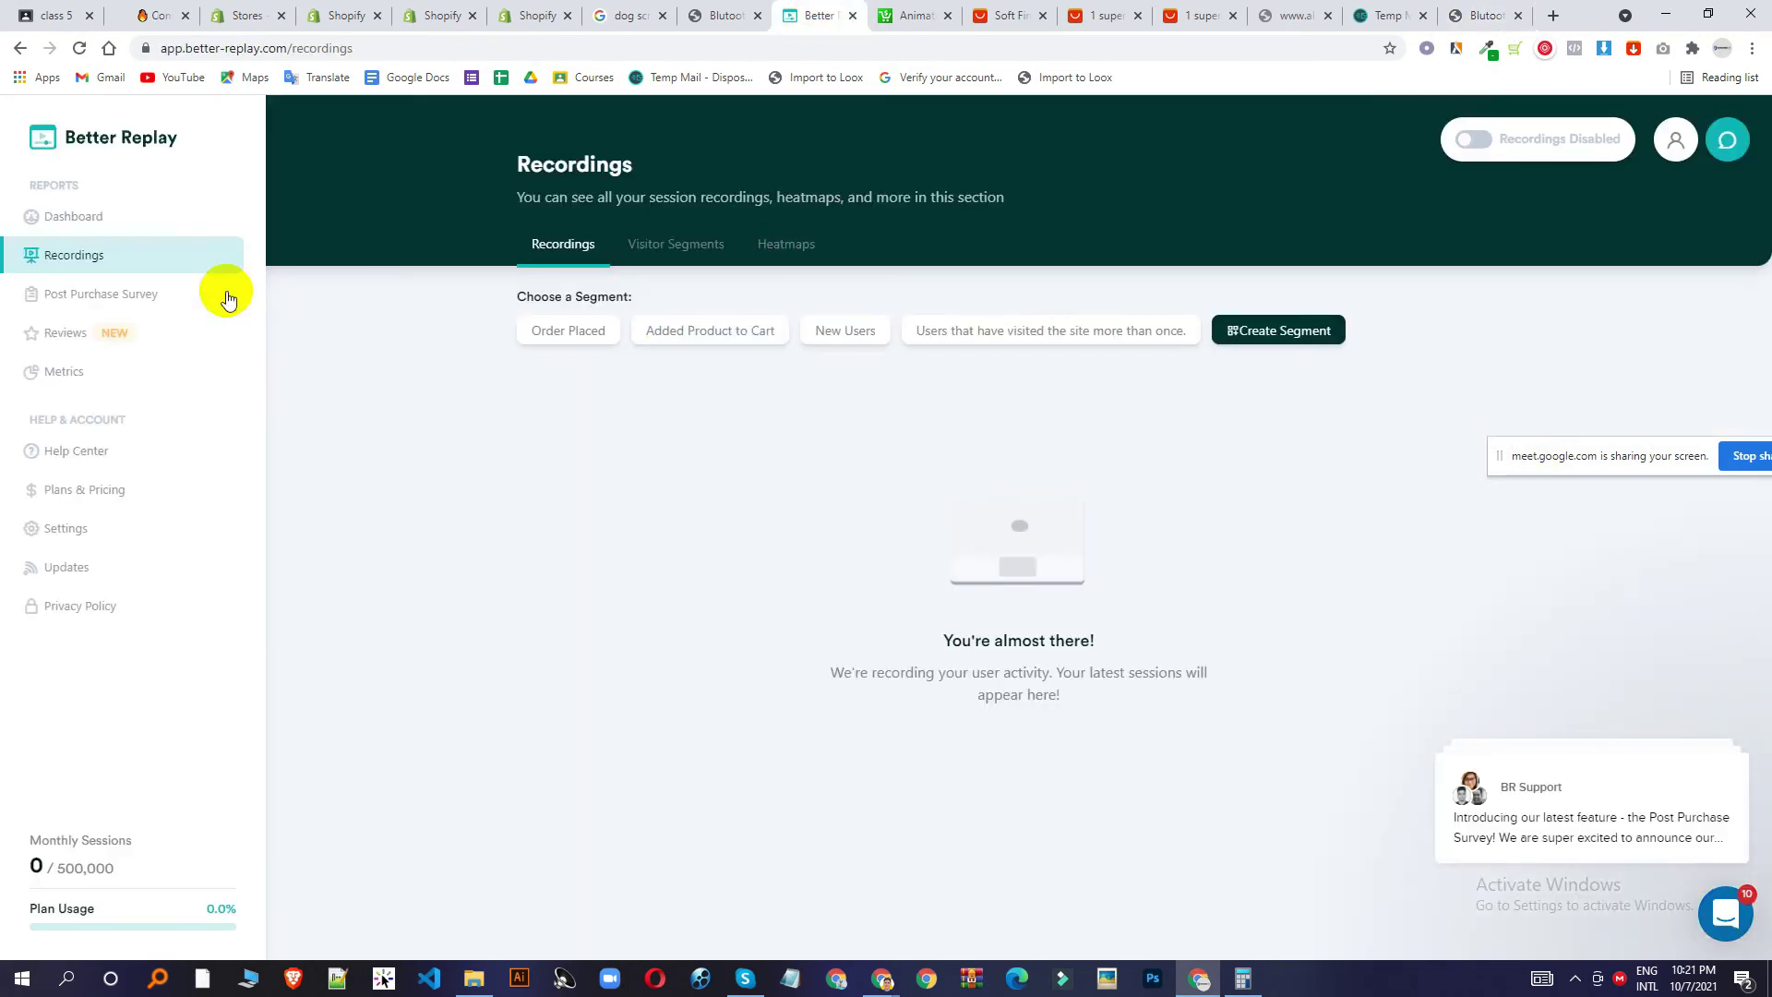
click(75, 51)
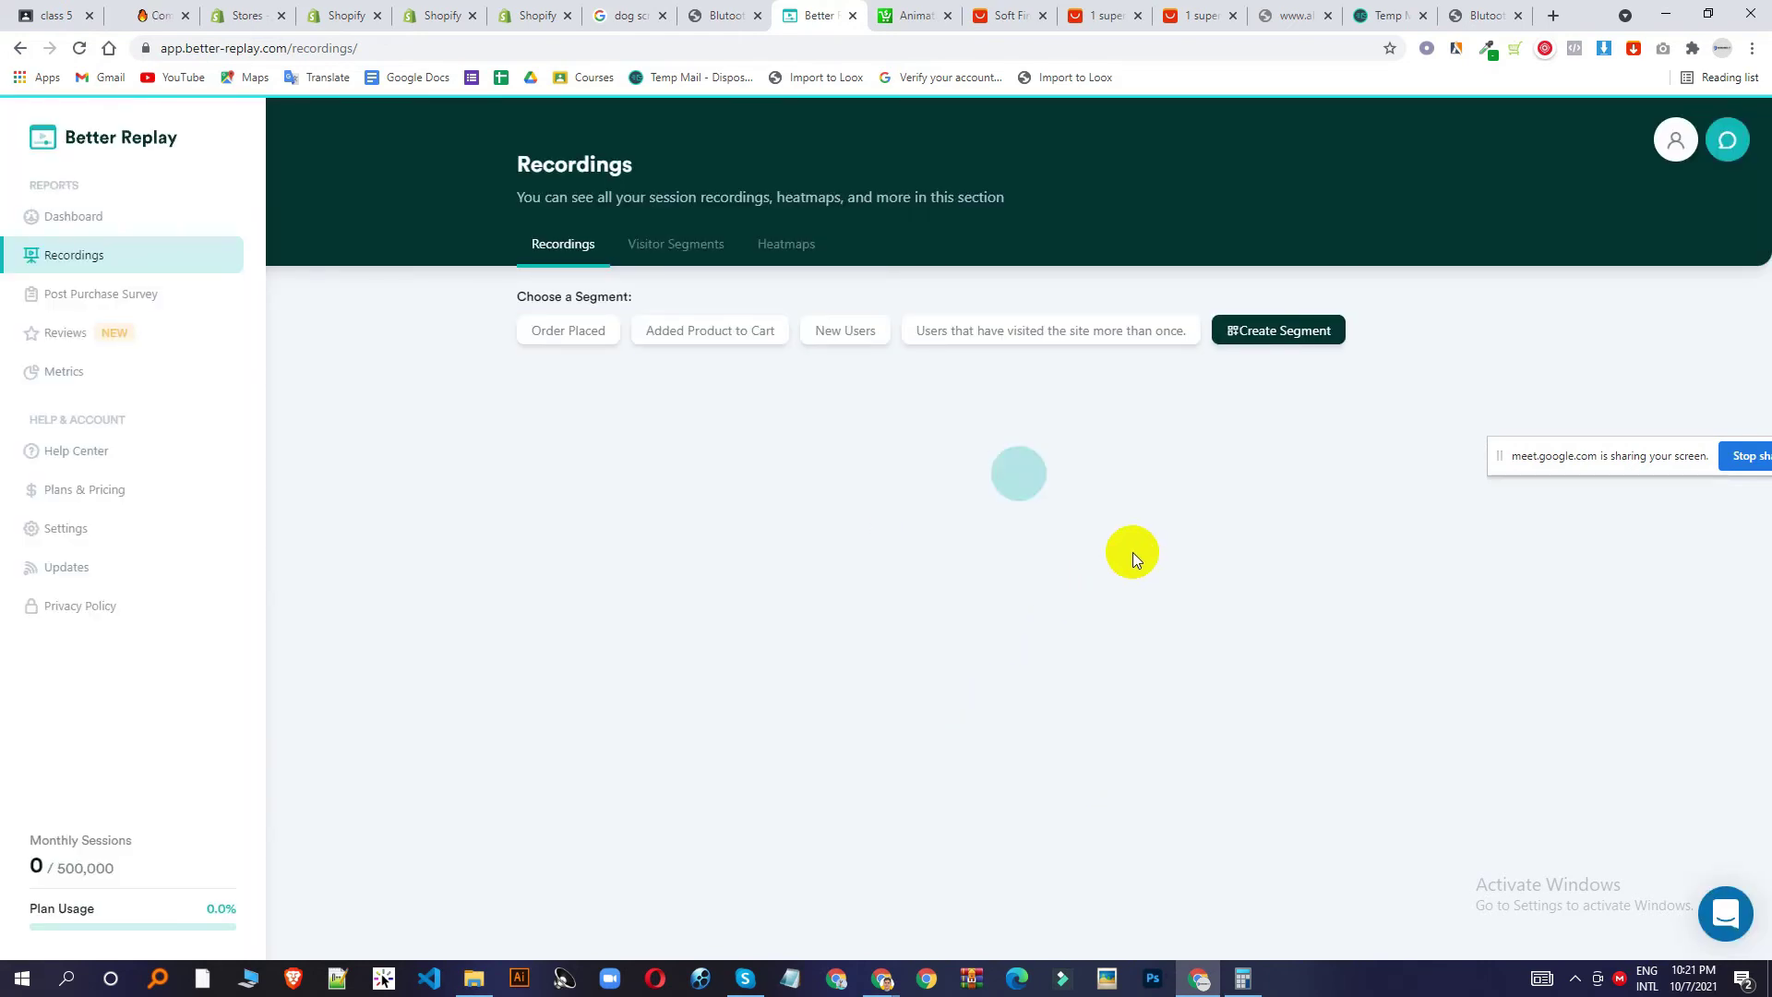
click(93, 229)
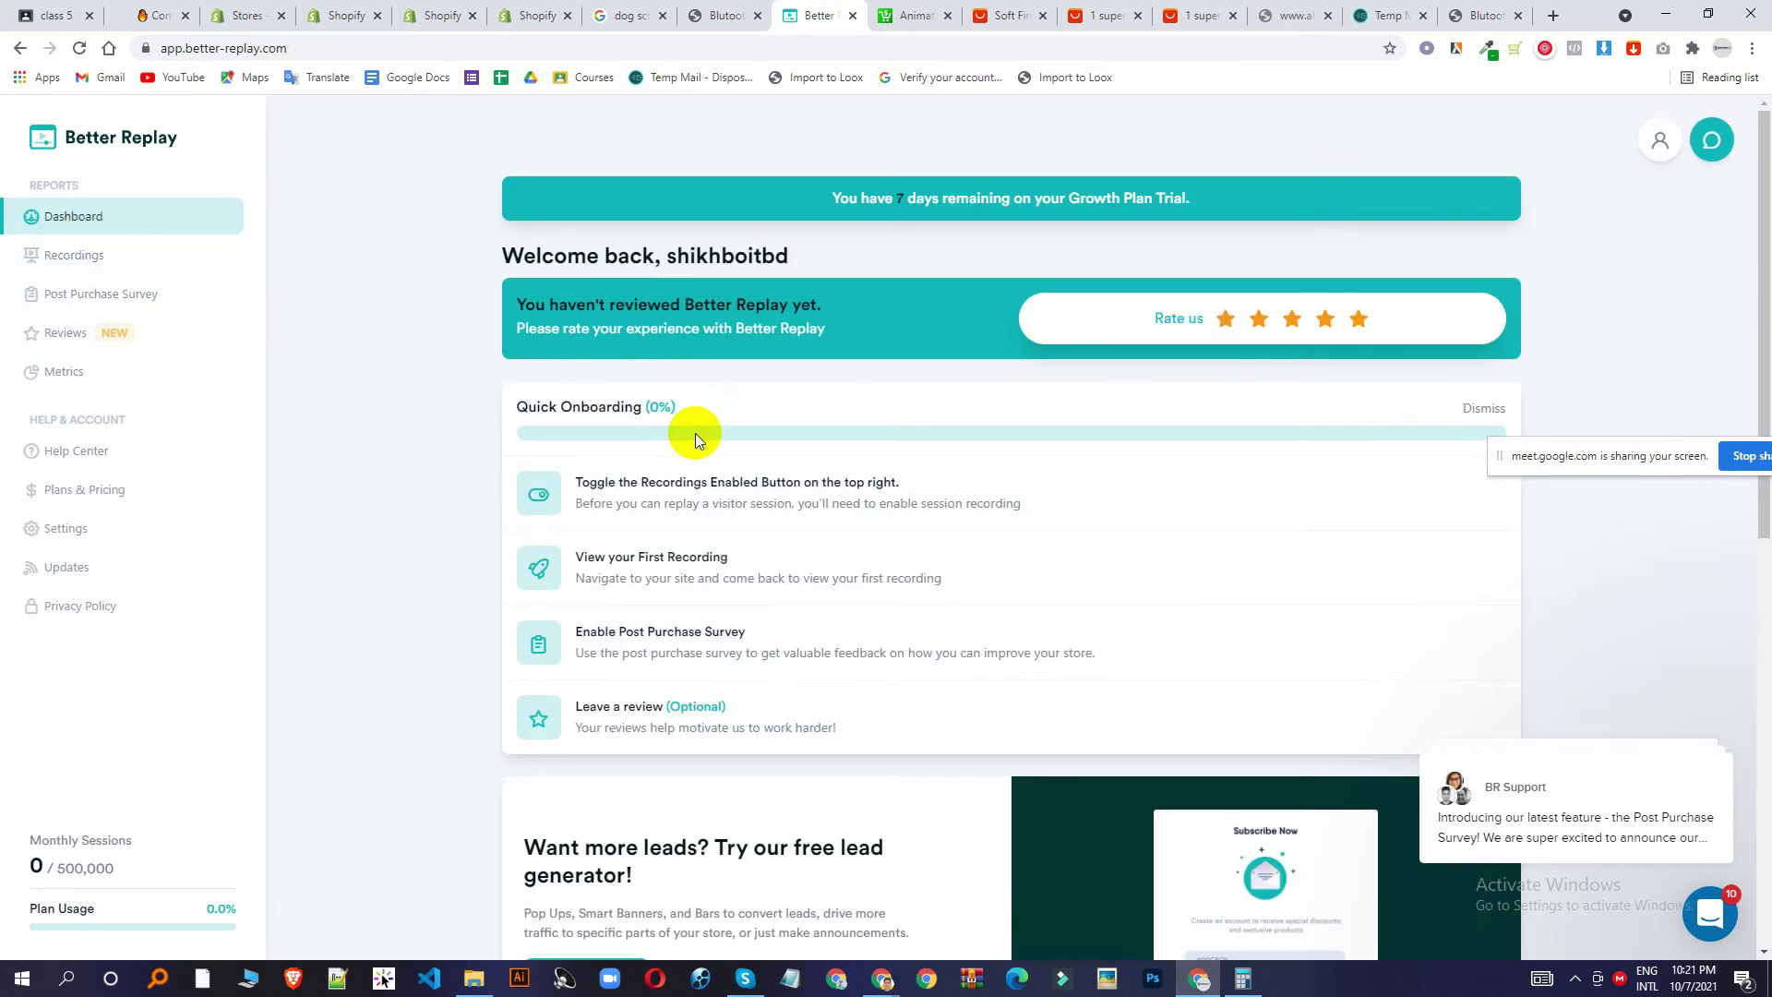
scroll(1292, 535, down, 3)
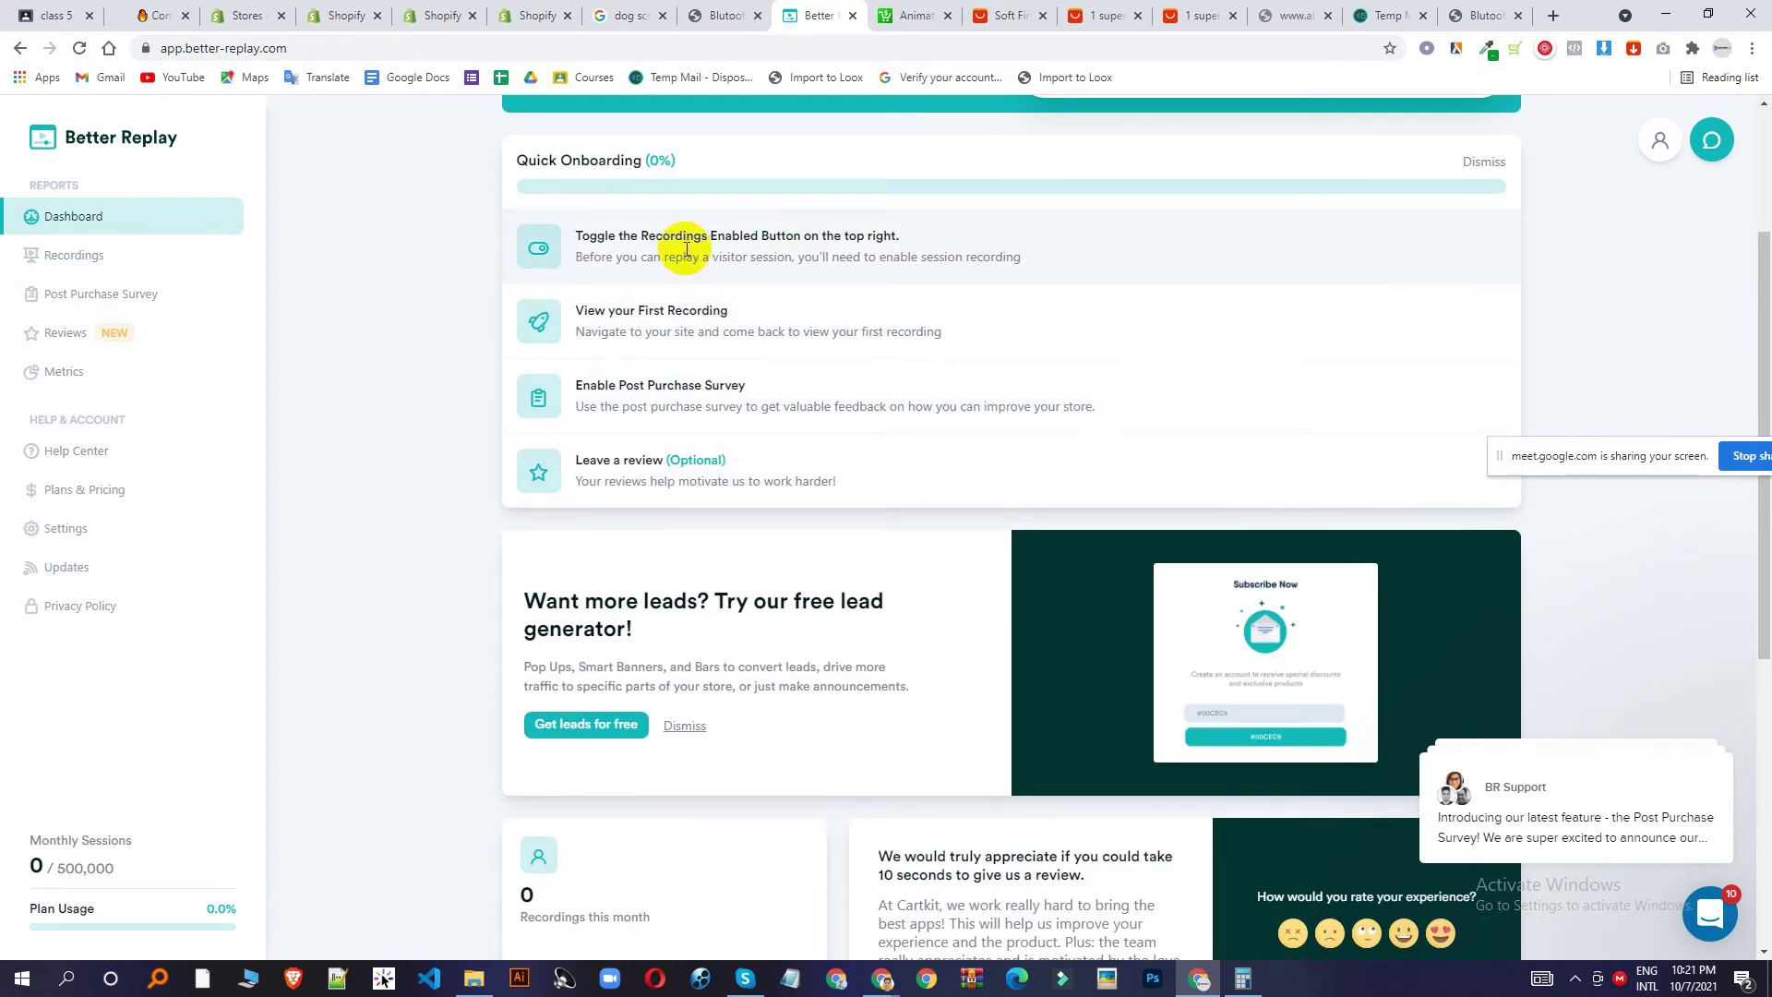
click(720, 319)
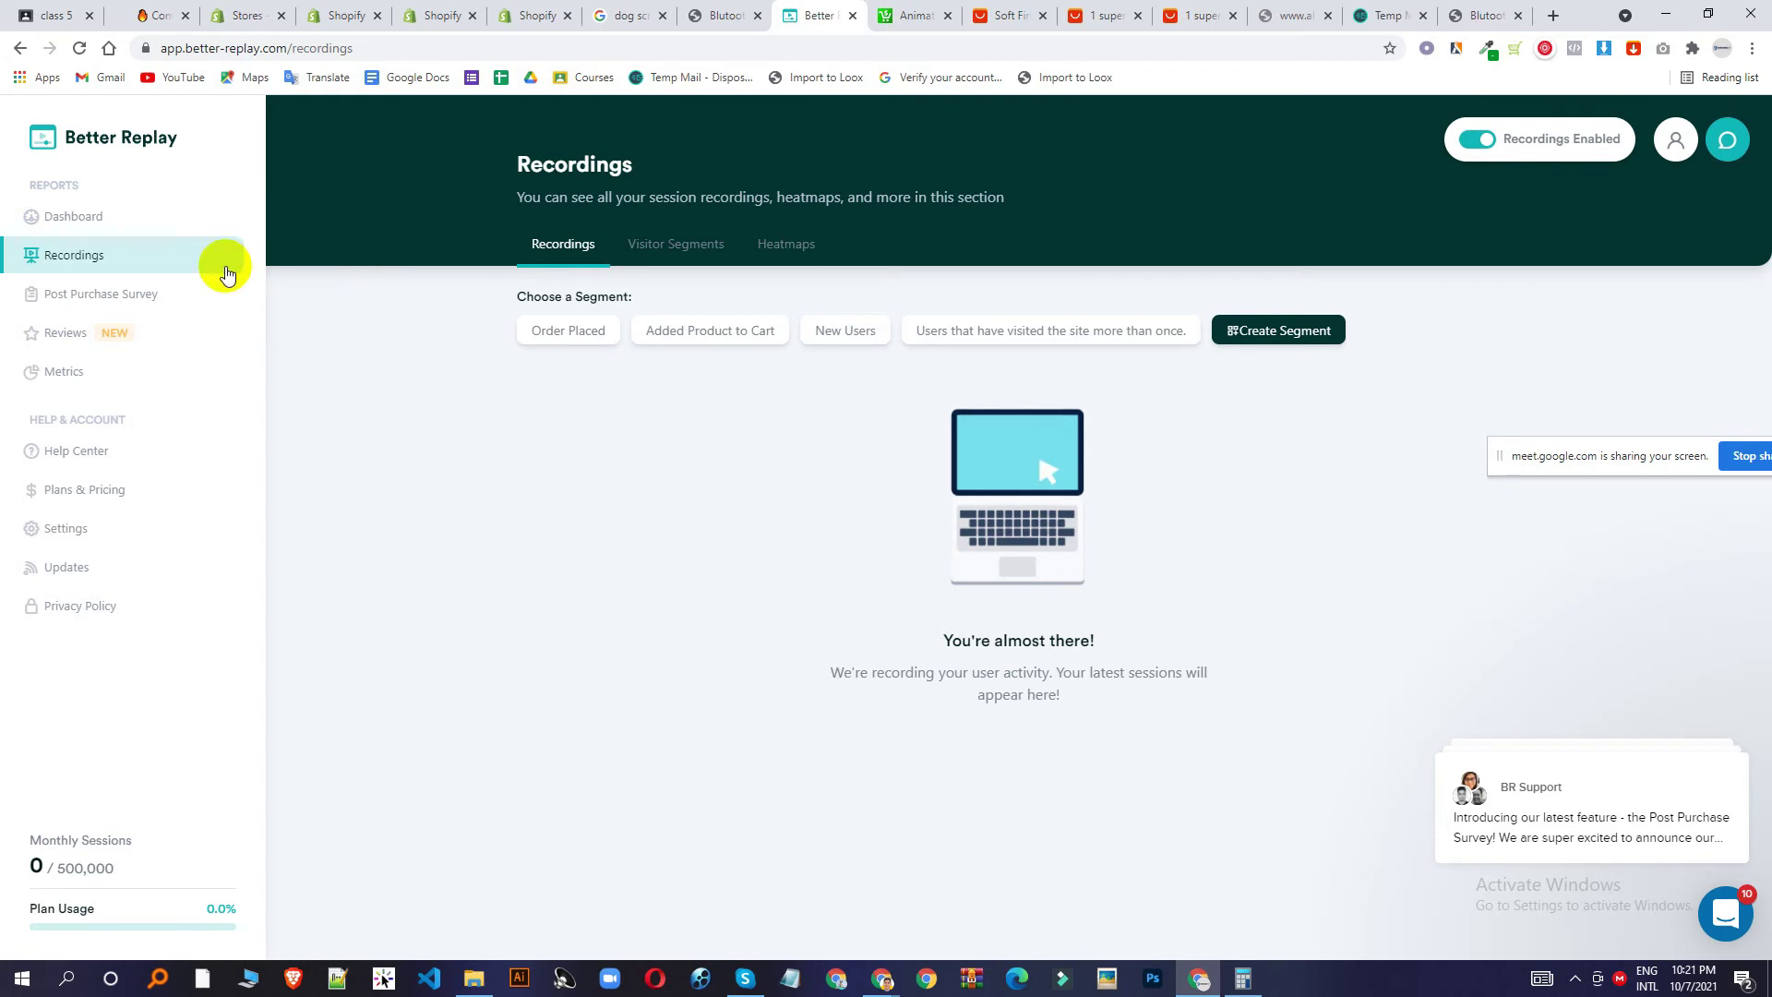
Go to the first recording from the dashboard's onboarding checklist and filter the recordings by the Order Placed segment.
click(115, 226)
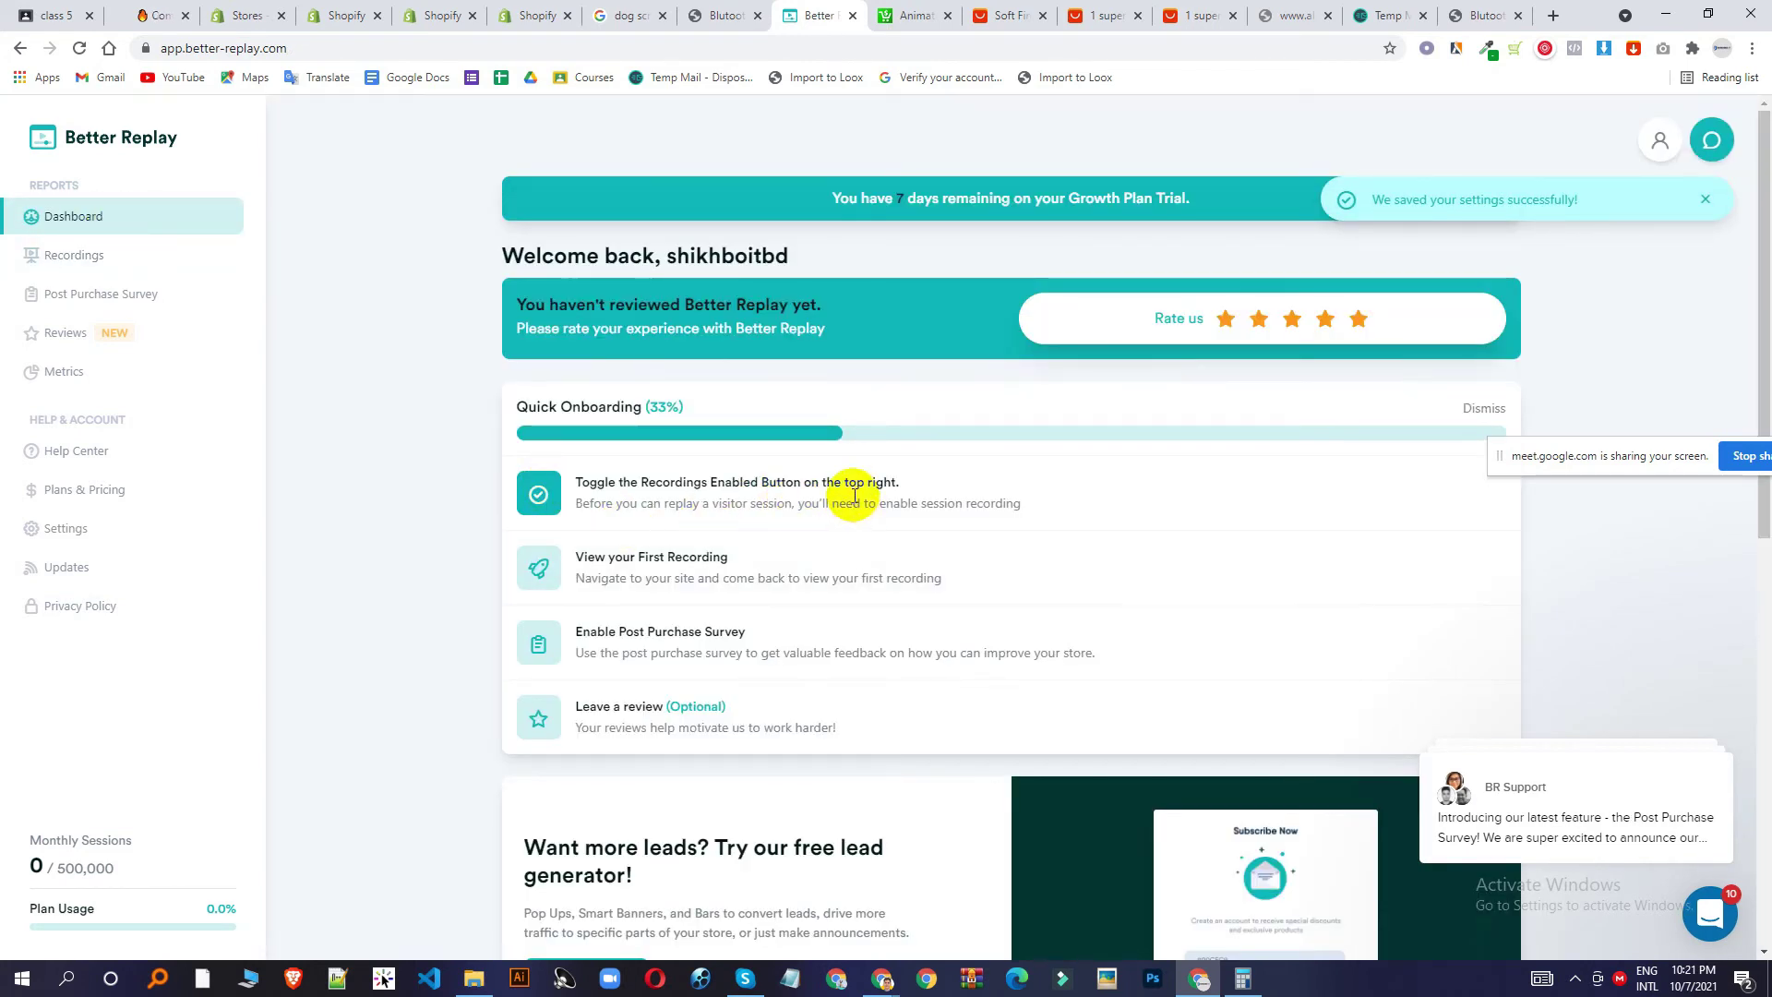
click(779, 567)
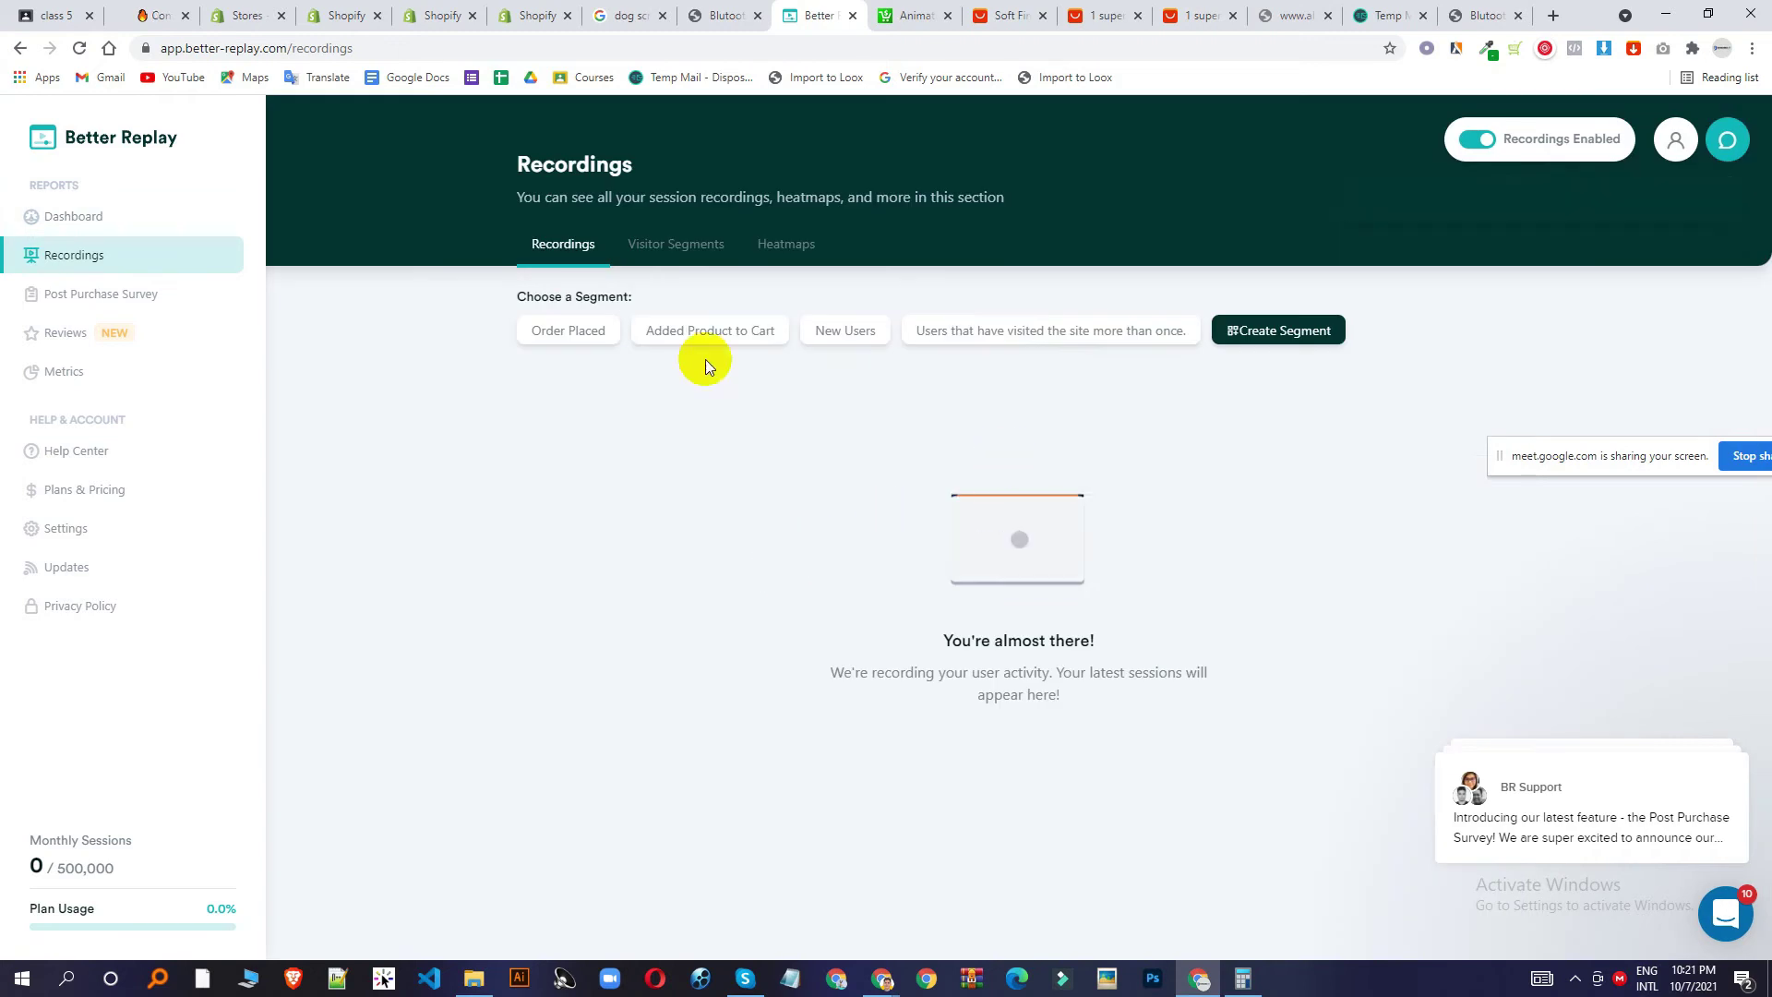
click(567, 330)
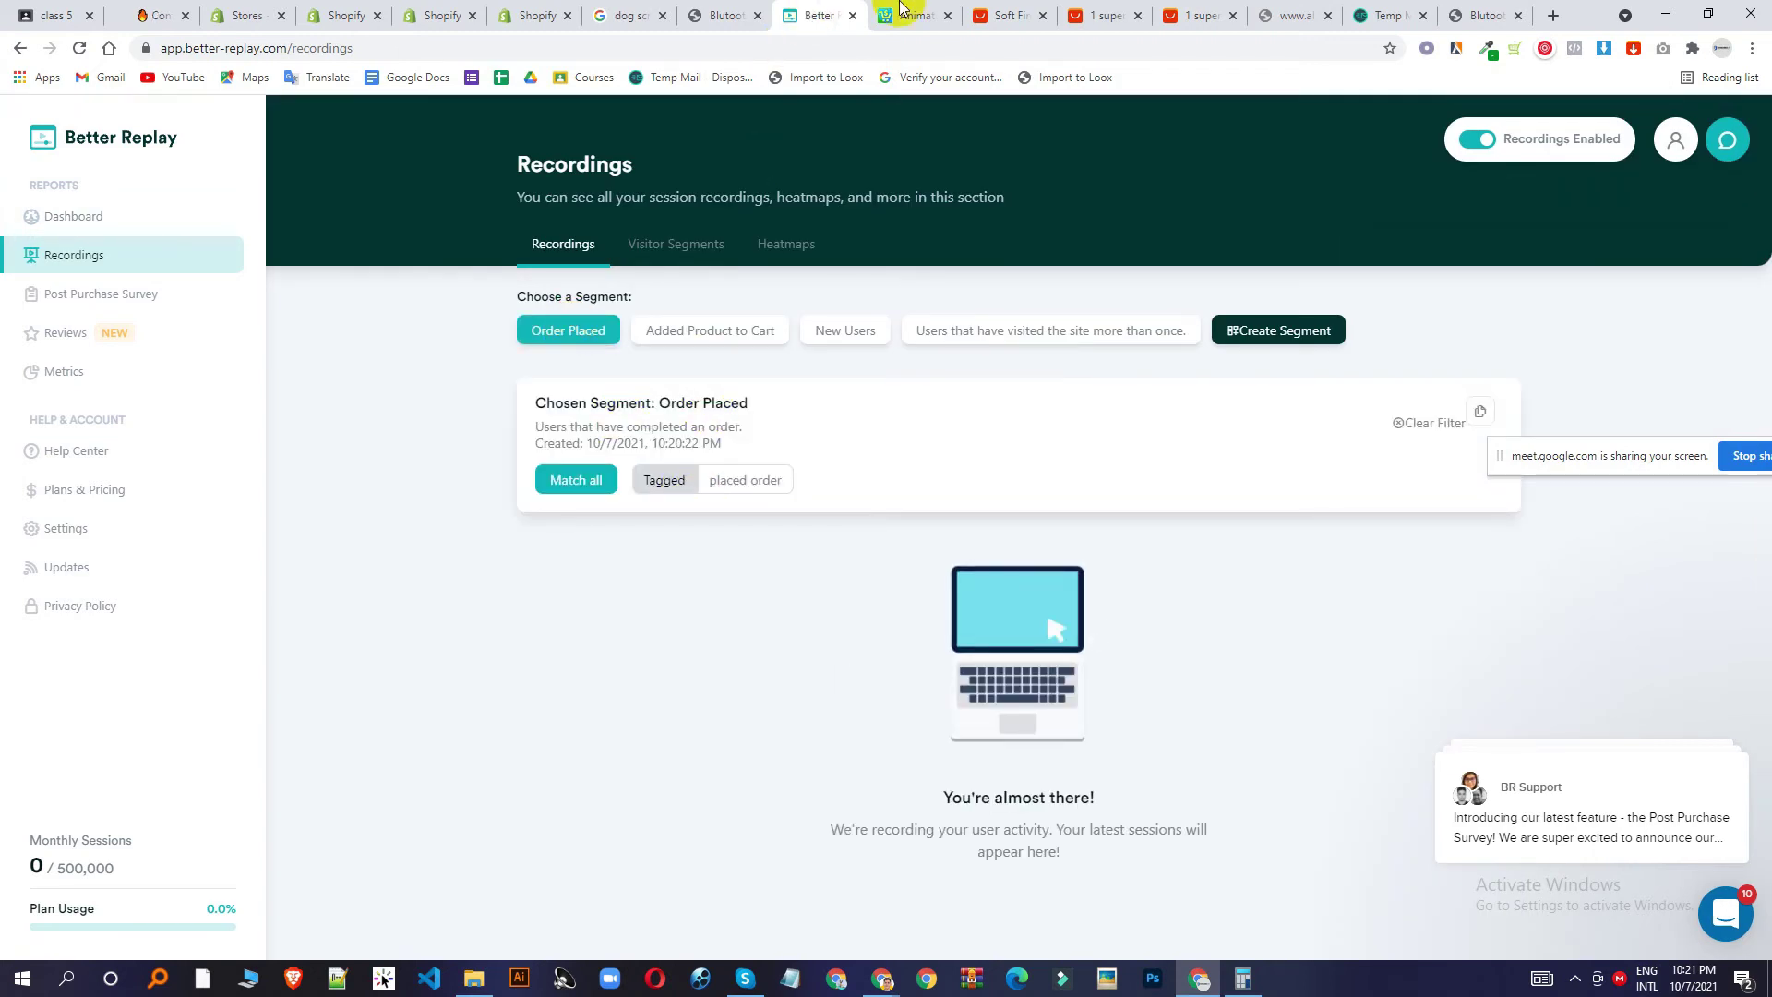
click(718, 9)
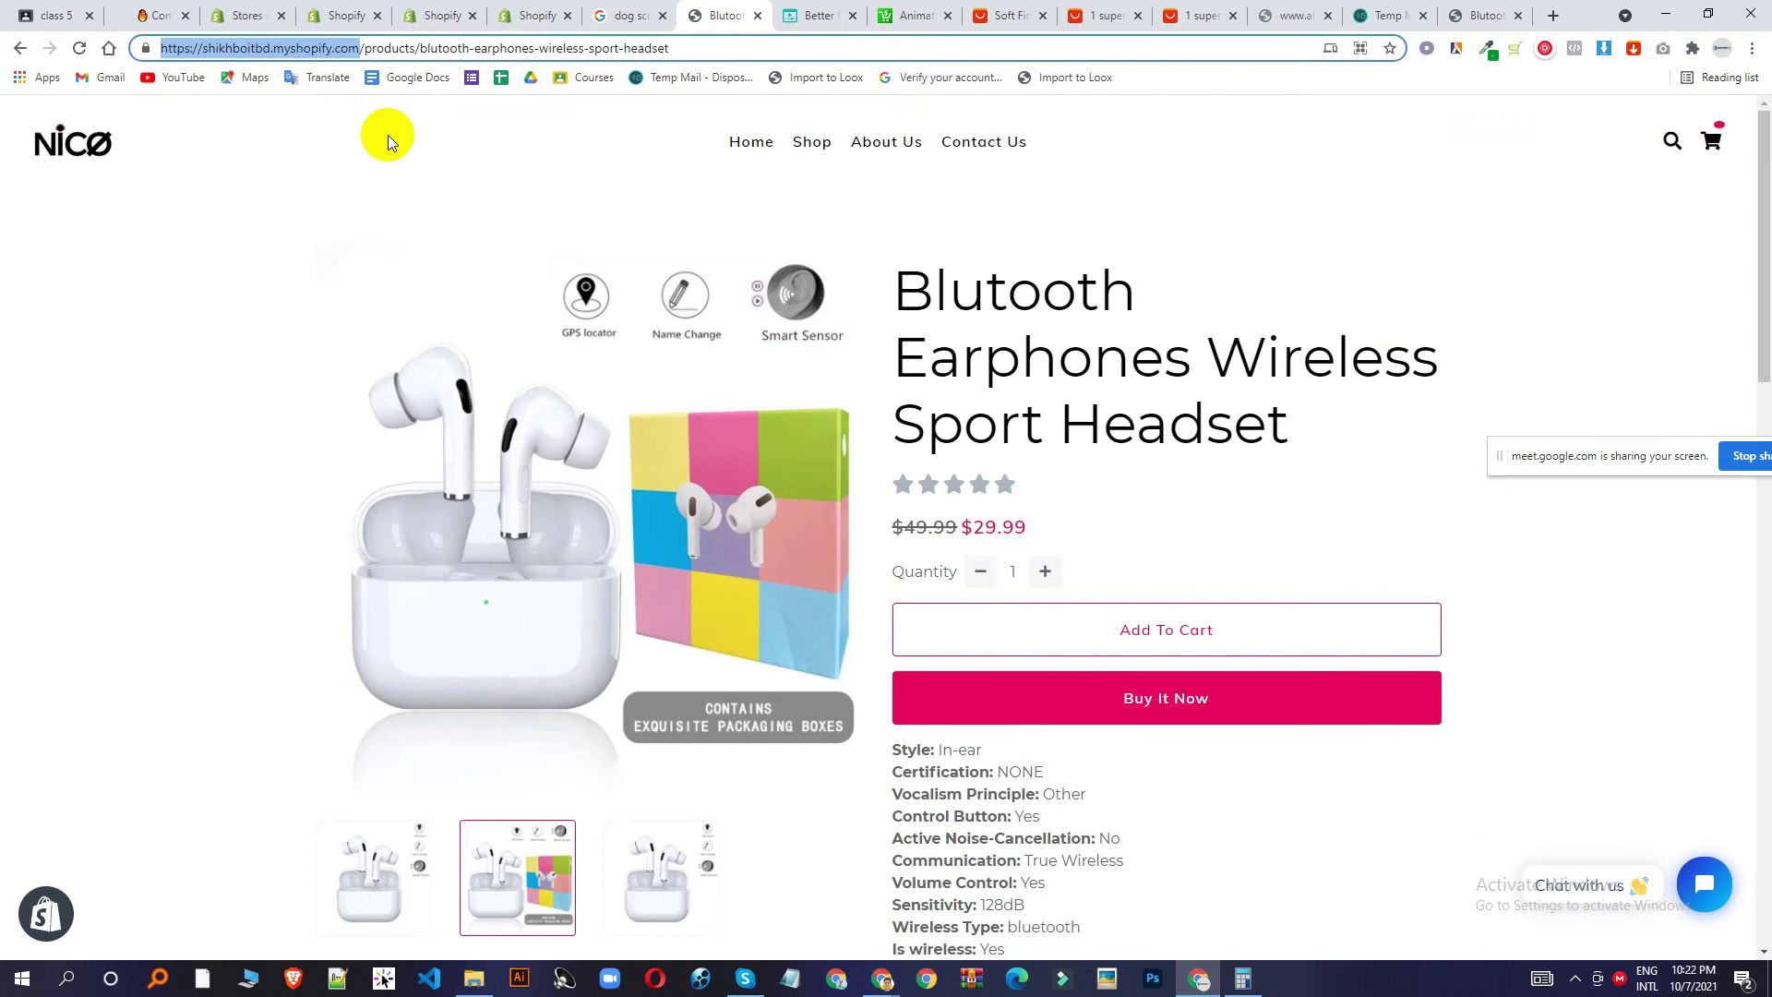
click(884, 977)
click(850, 902)
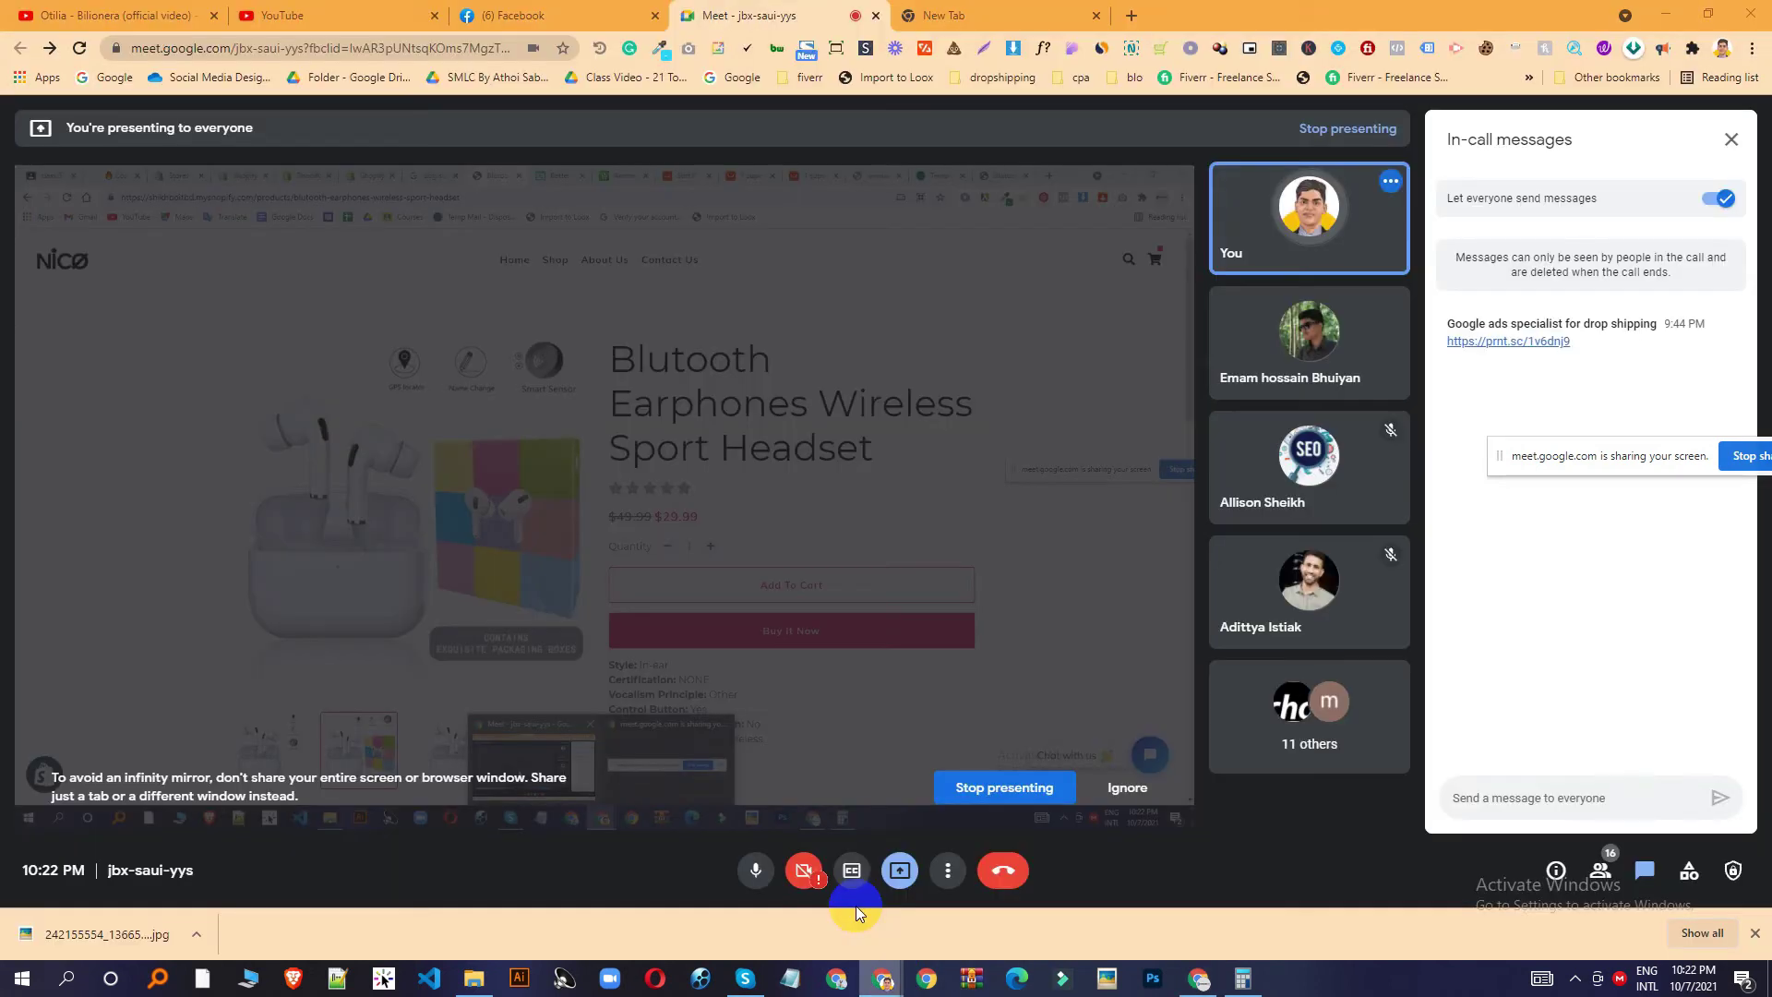
click(1575, 802)
key(Return)
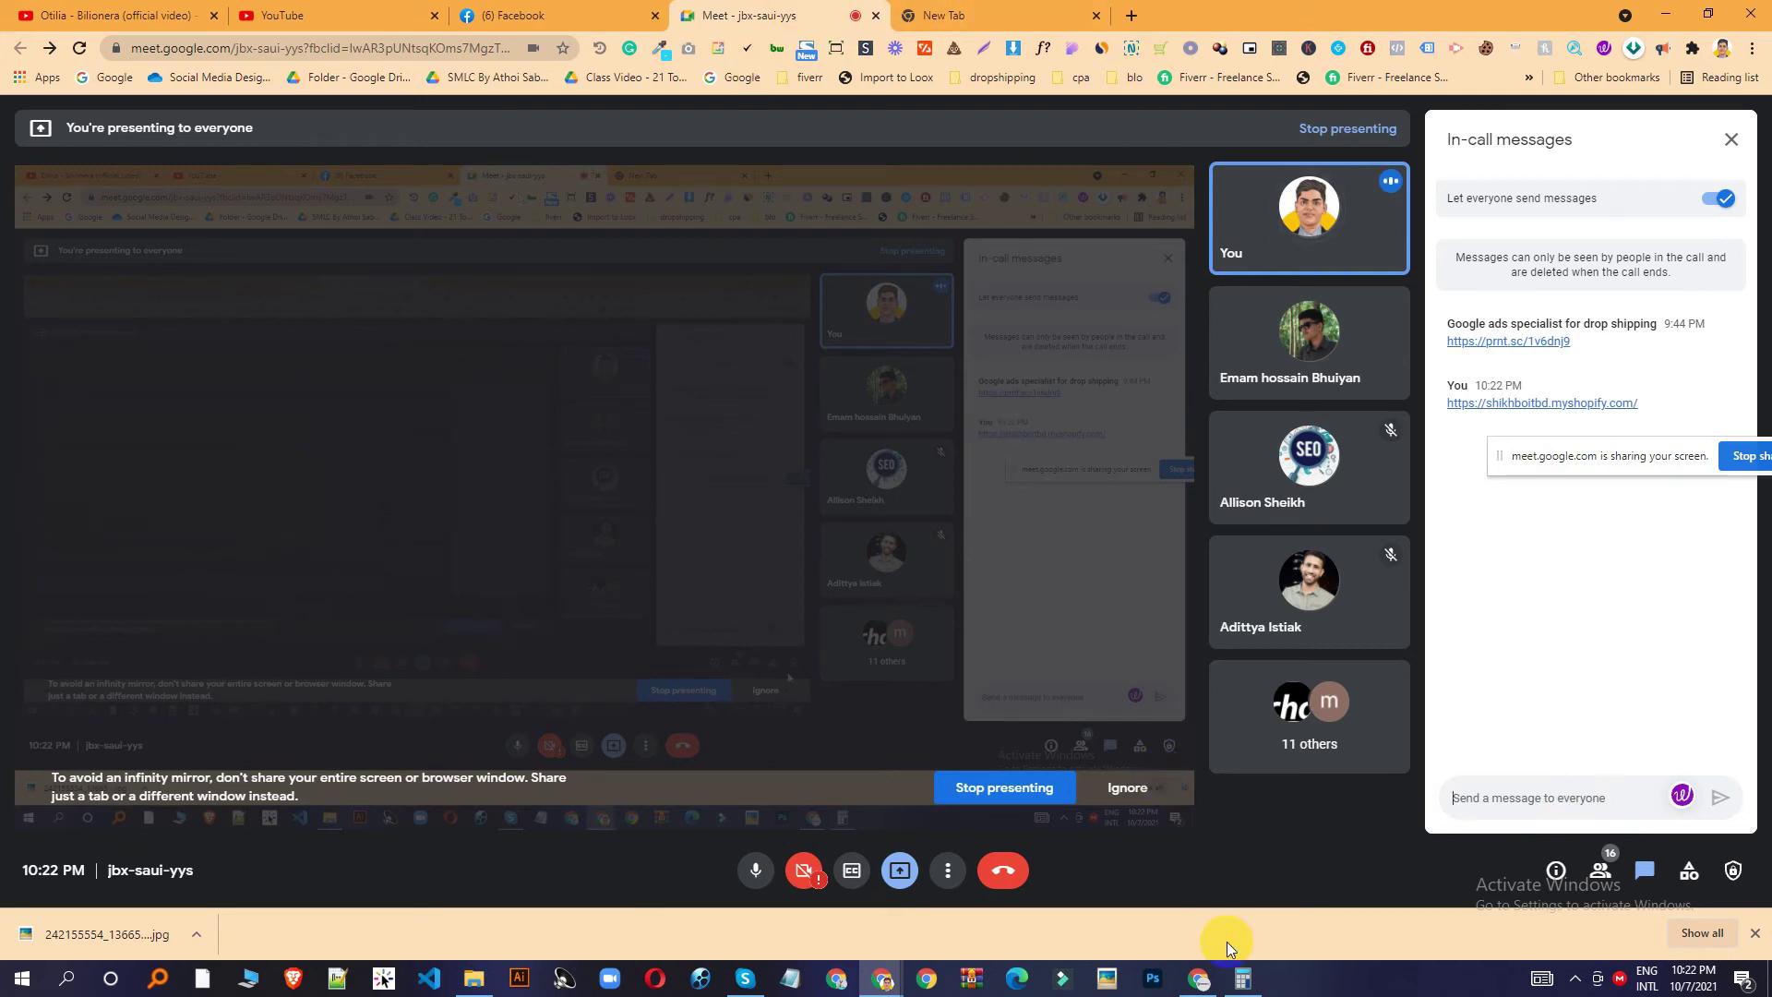
Switch back to the Shopify admin and look up the password protection settings in the Online Store preferences.
click(1199, 976)
click(386, 10)
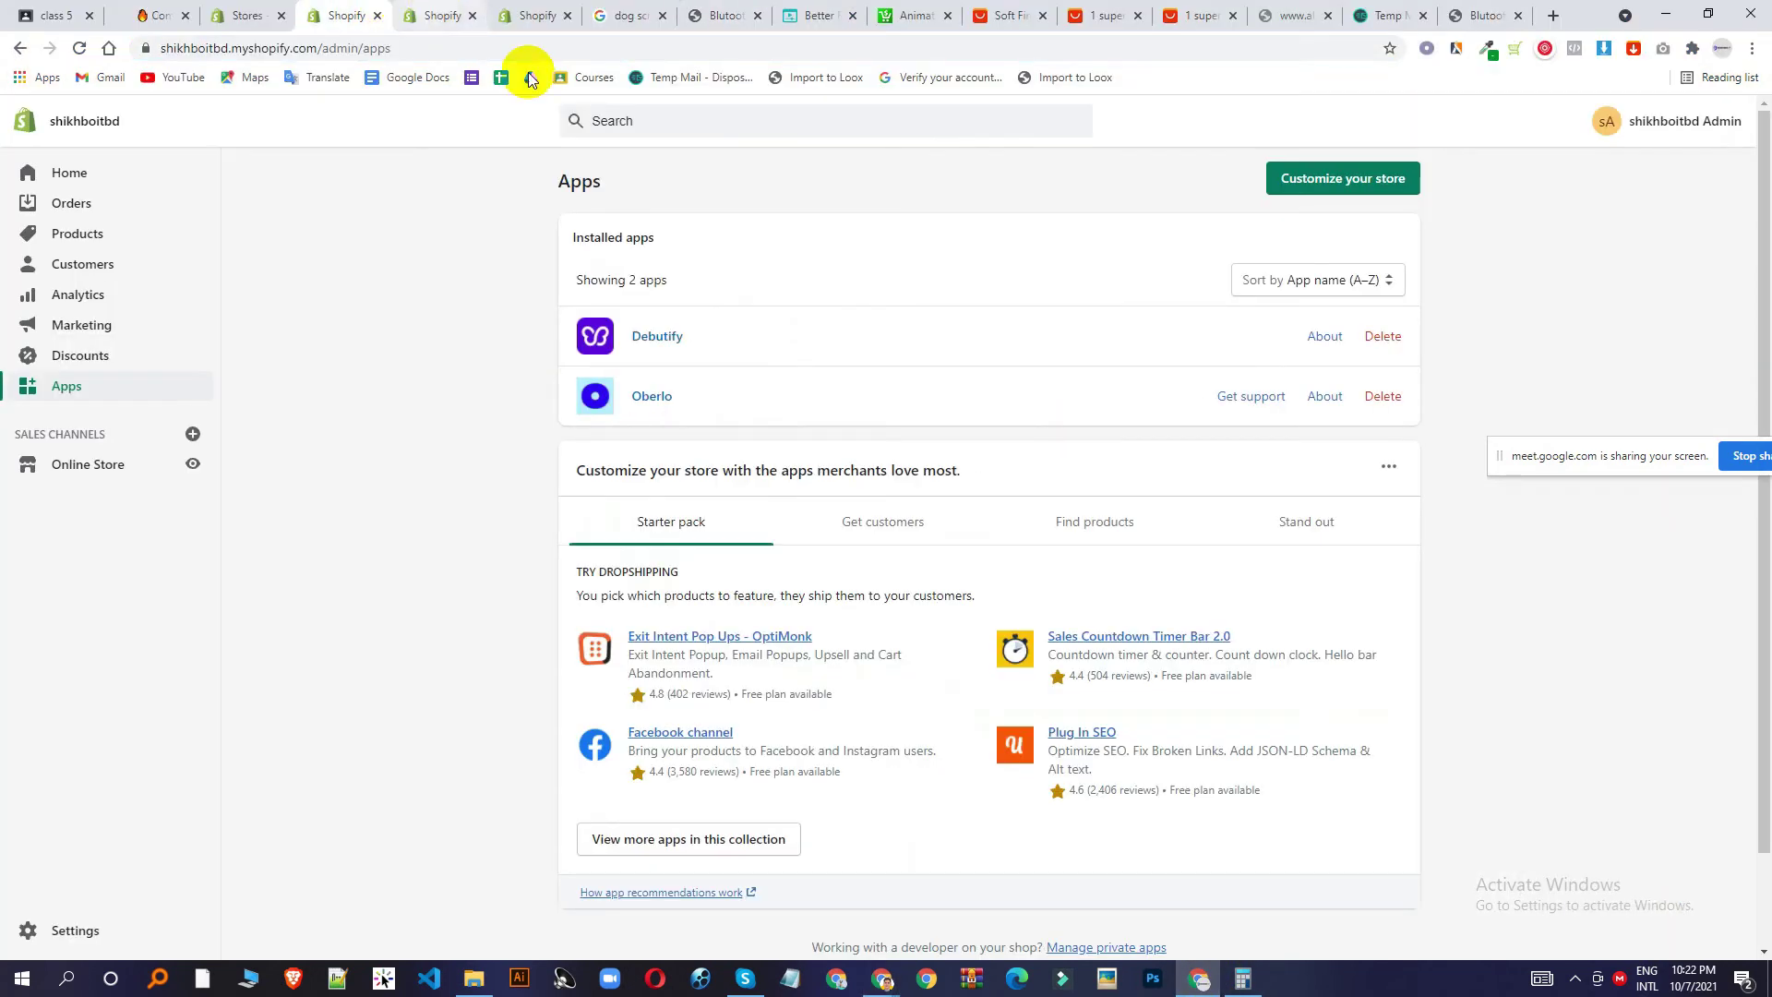
click(92, 464)
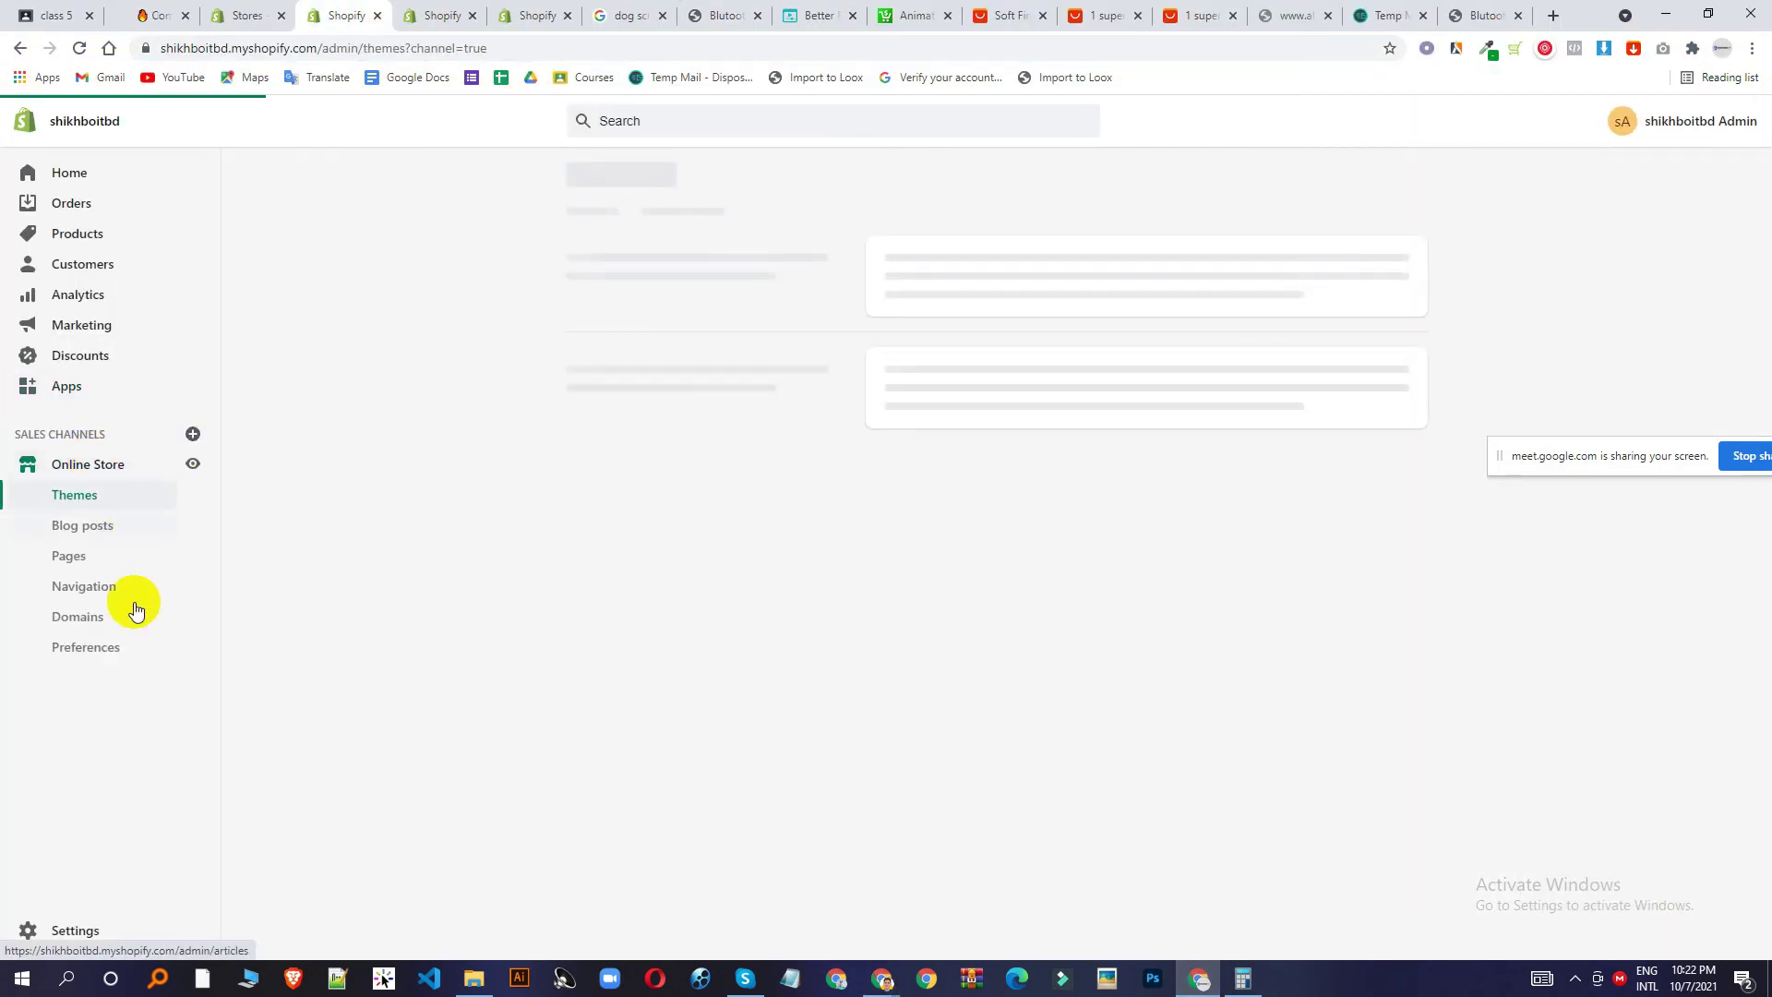
click(102, 648)
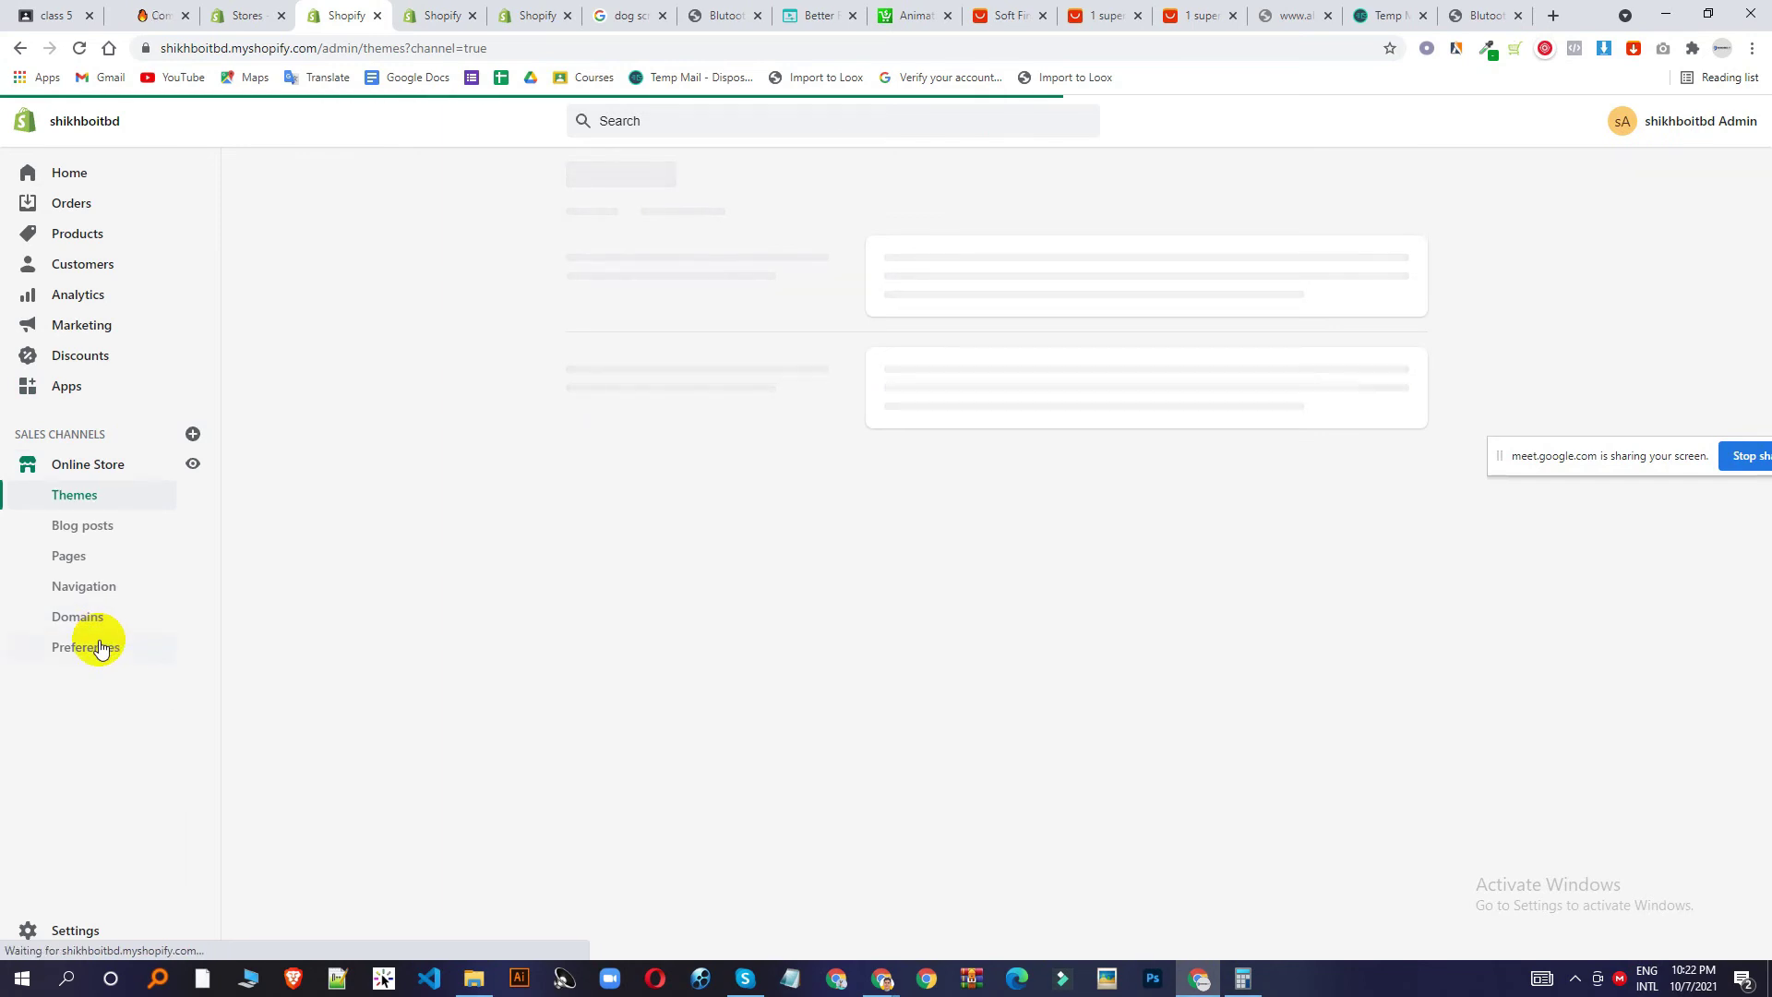
click(101, 648)
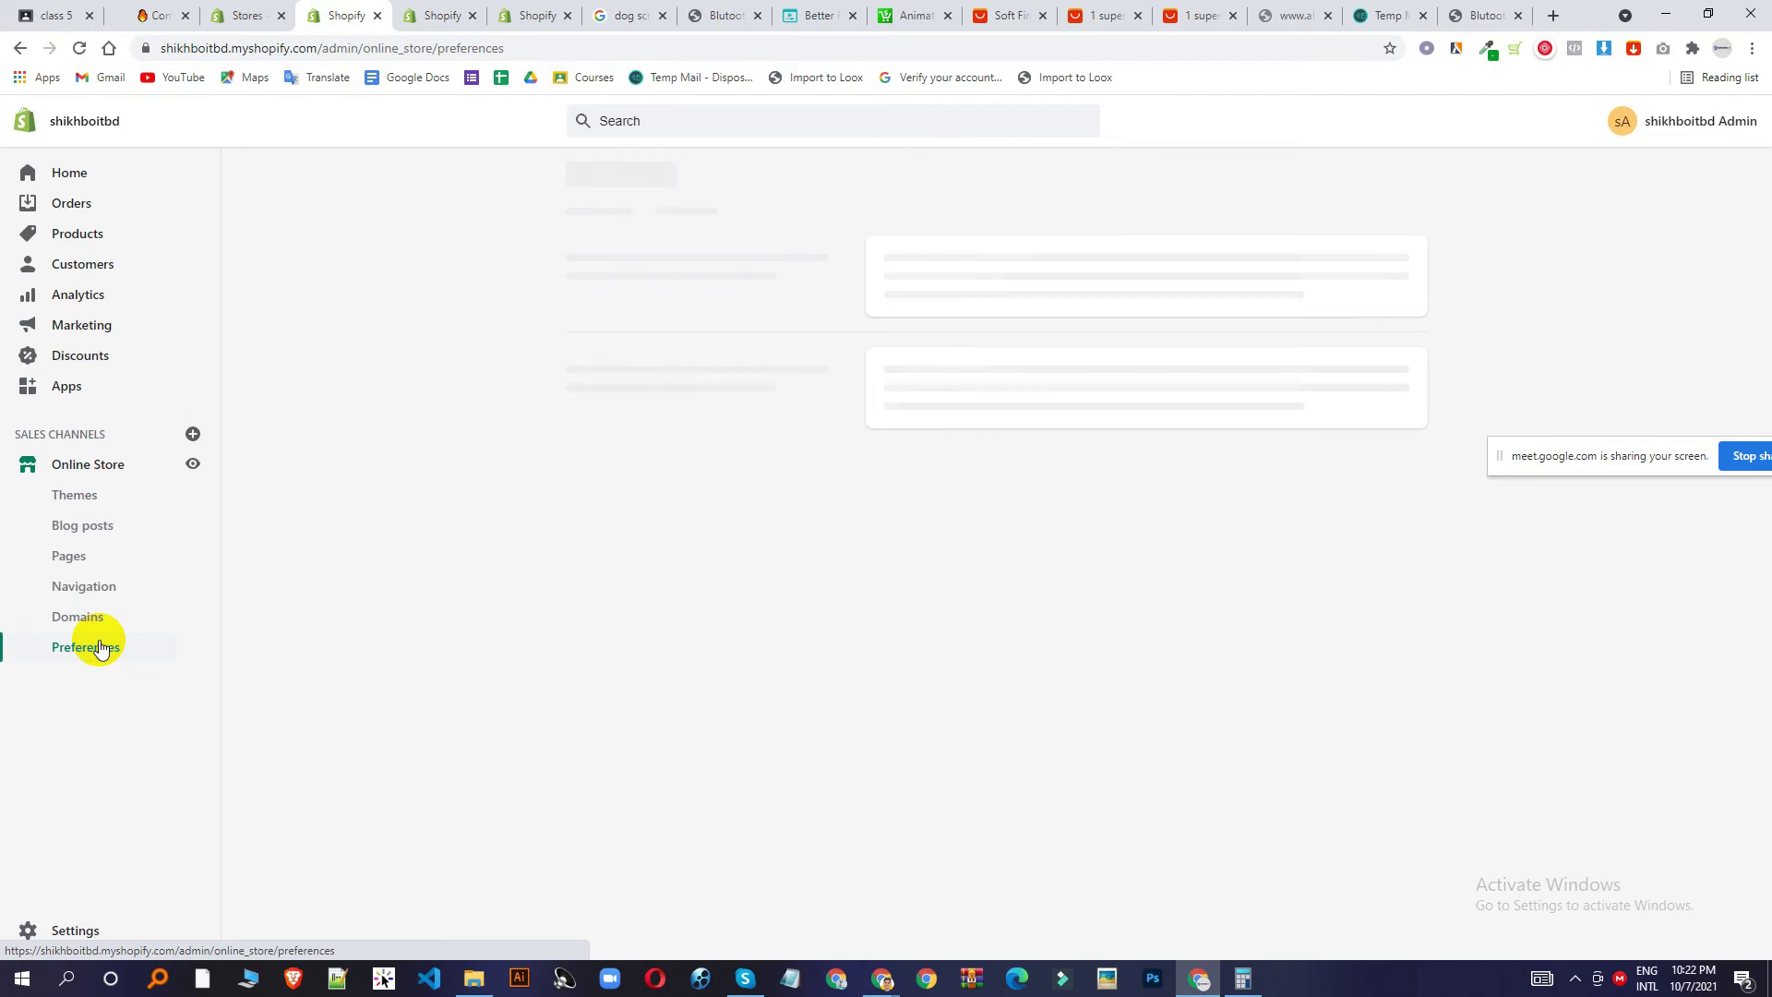
scroll(1010, 829, down, 6)
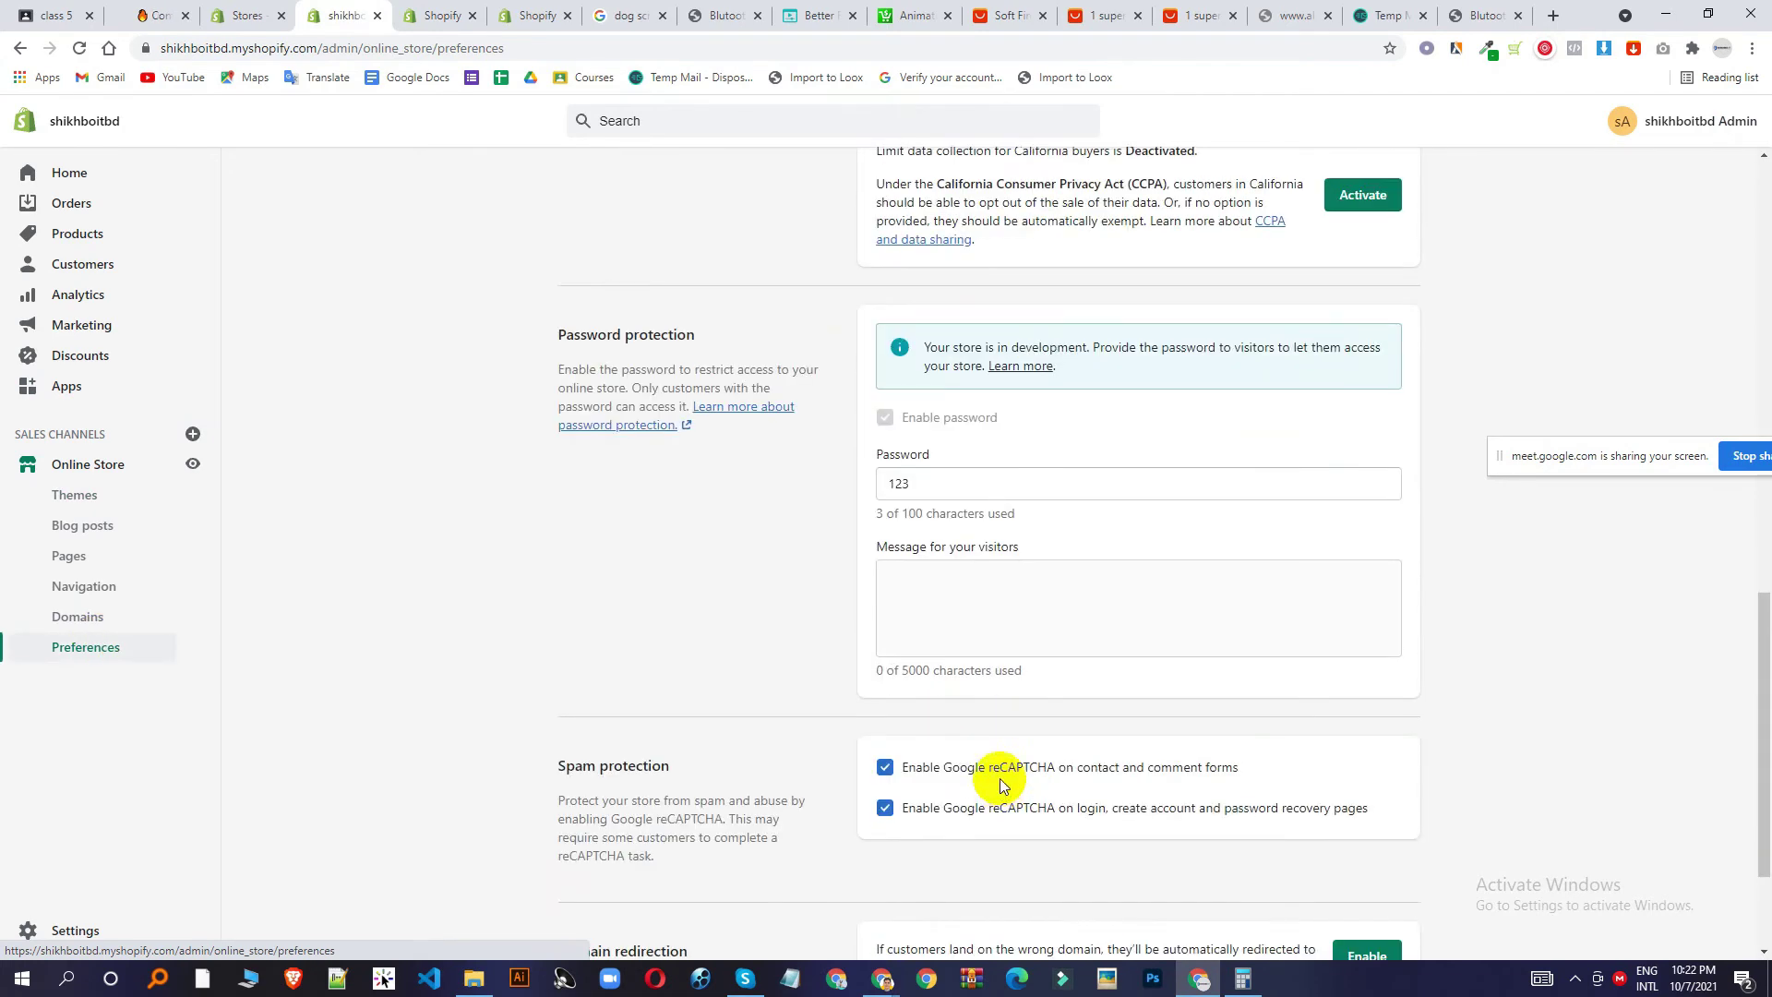
Return to Better Replay, check the Quick Onboarding progress and look for new sessions through View your First Recording.
click(692, 8)
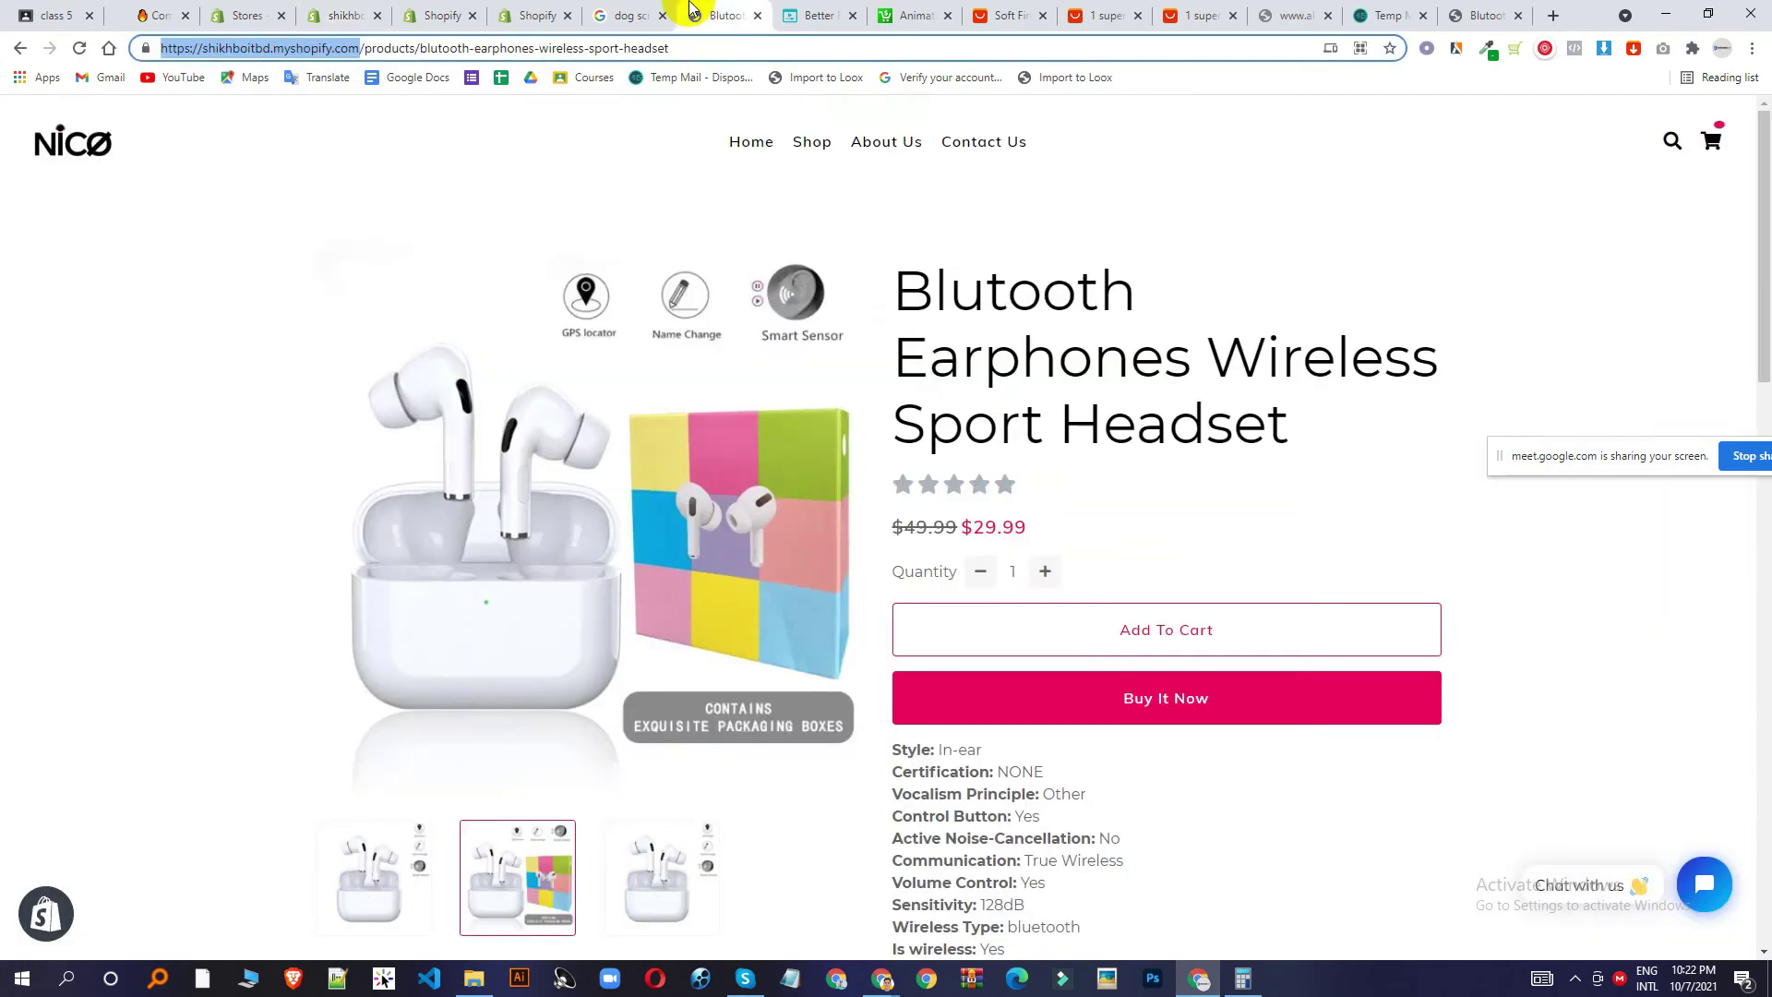
click(542, 8)
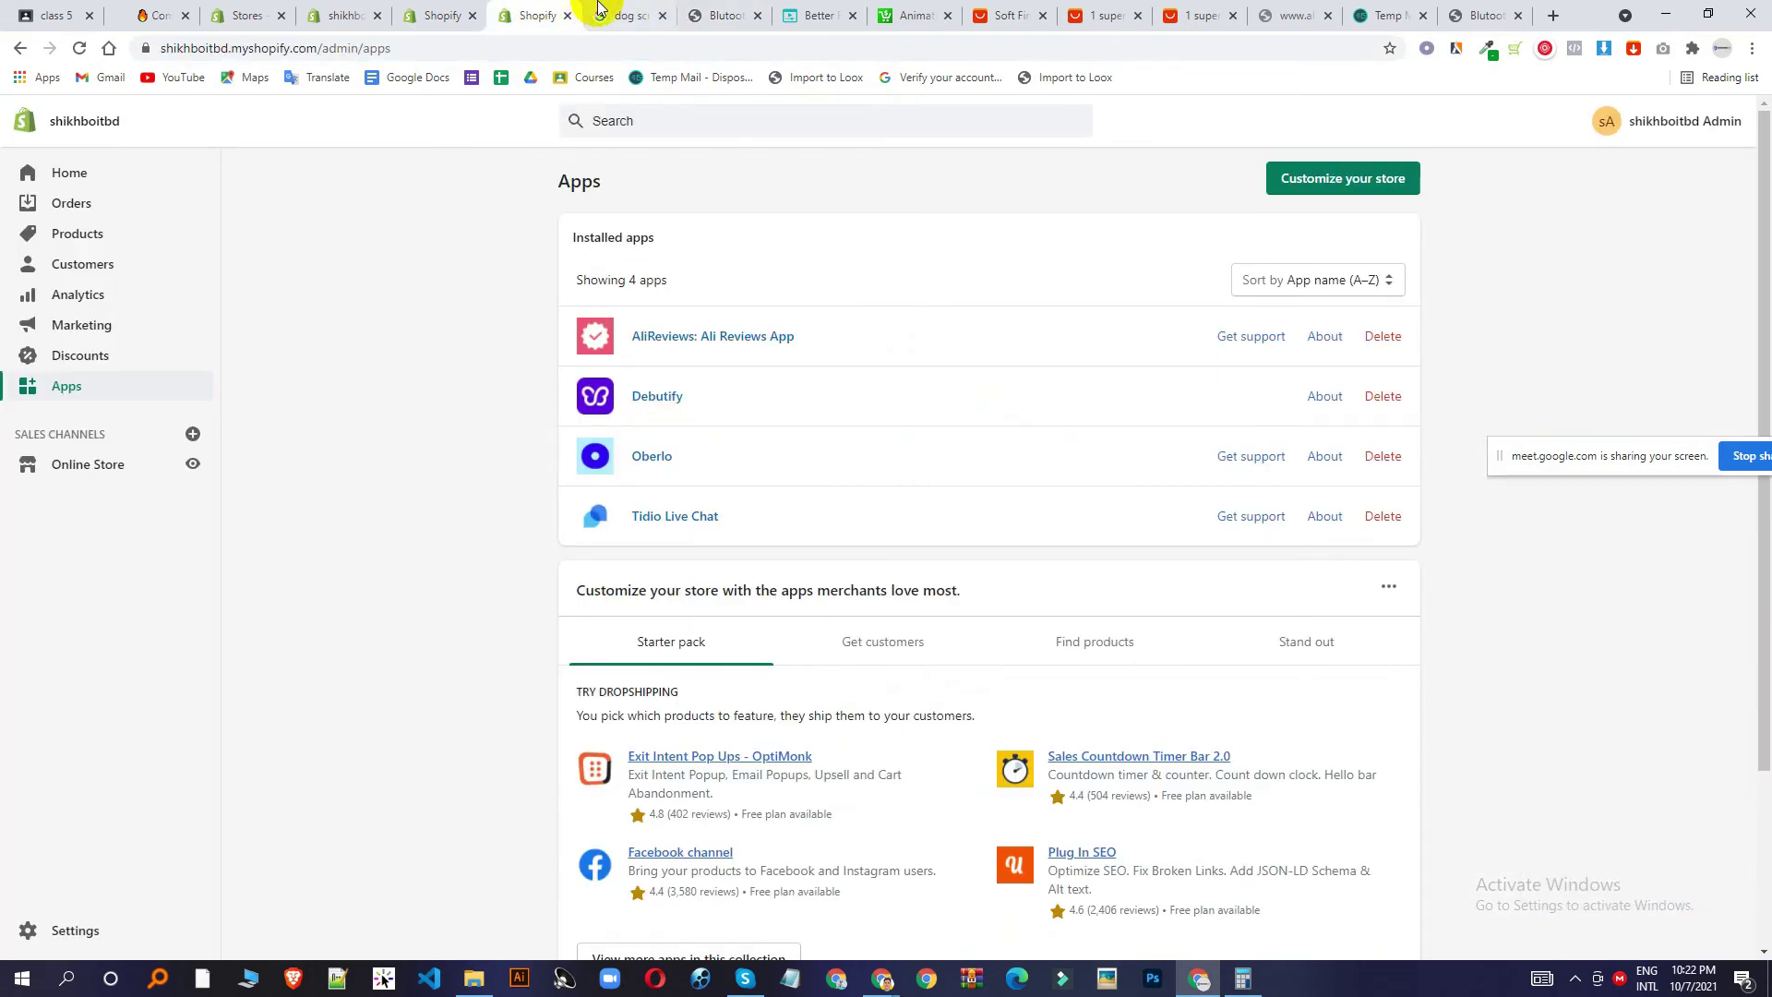
click(812, 15)
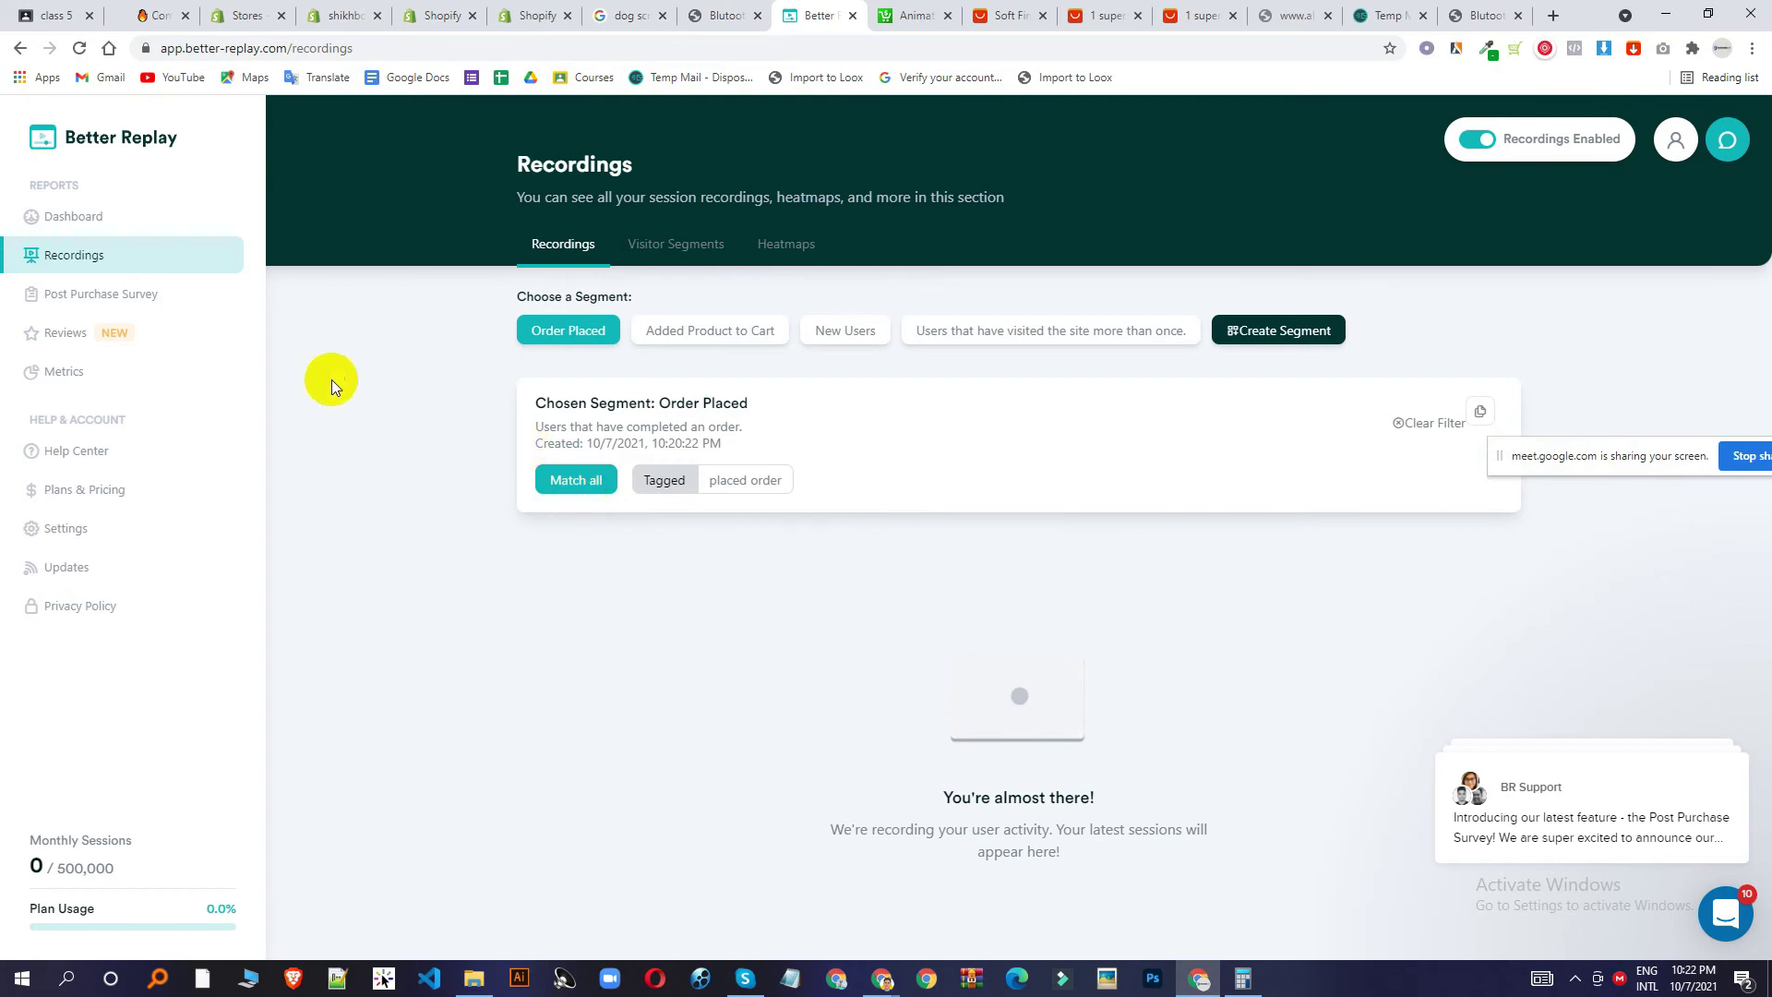
click(79, 226)
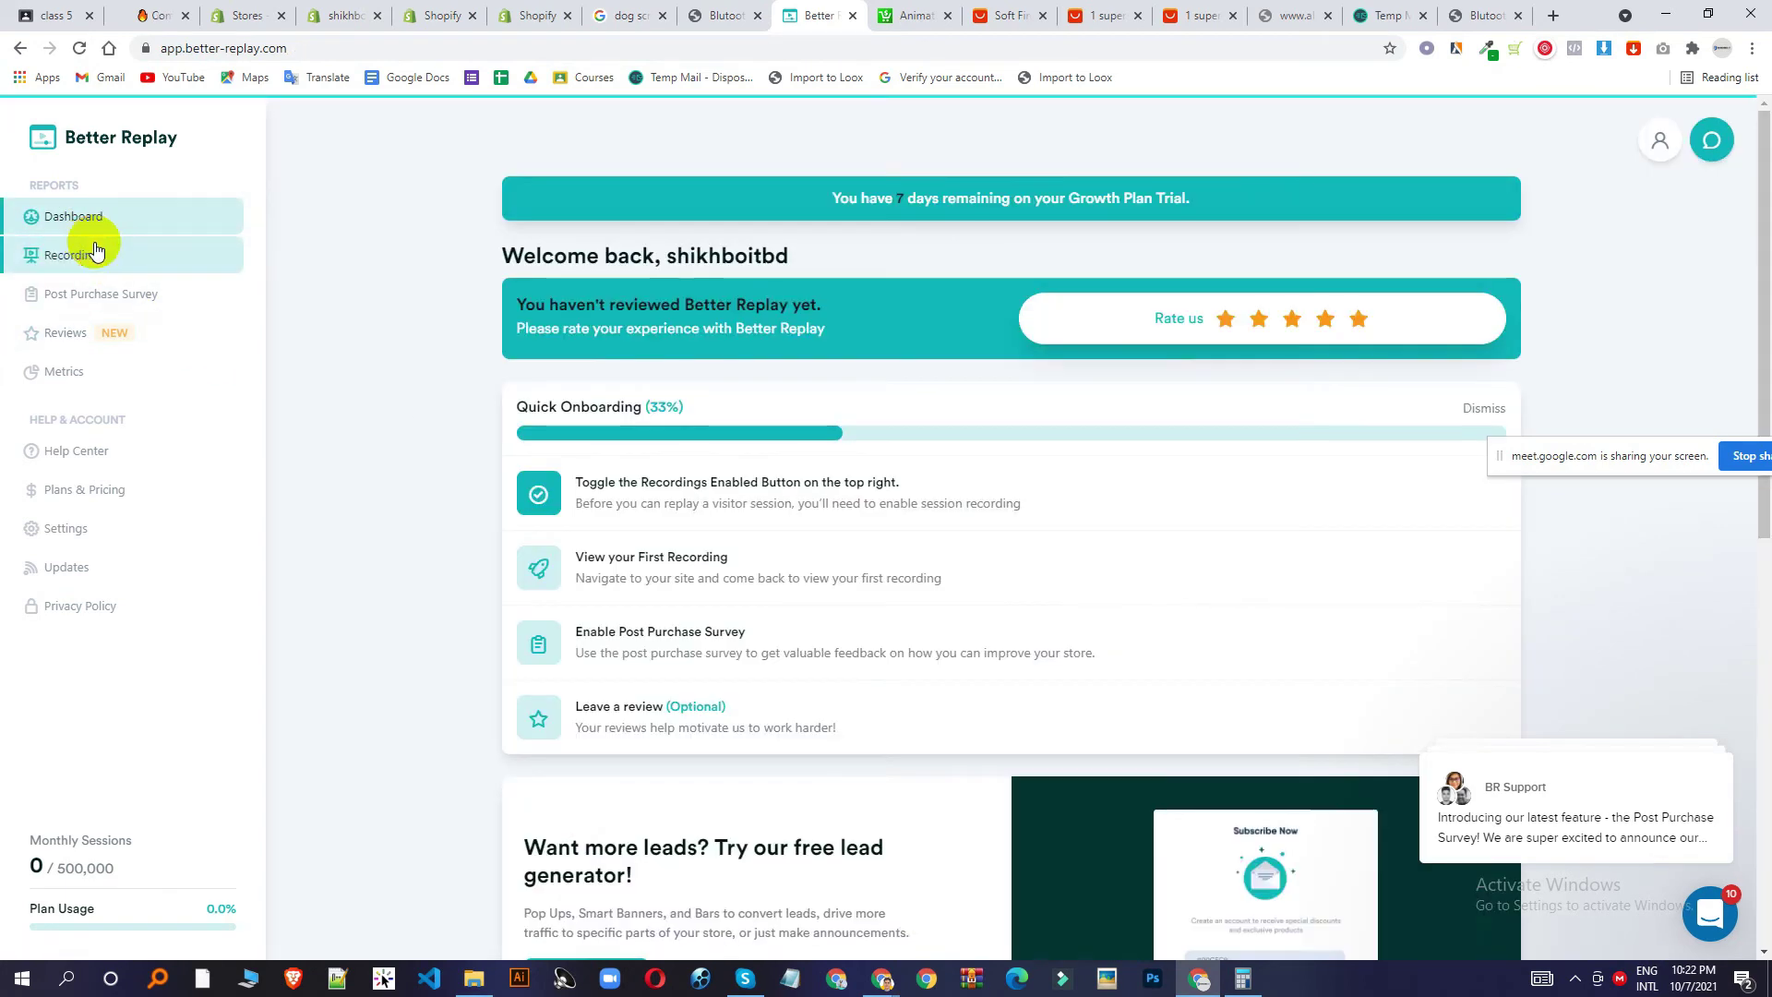
click(92, 254)
click(99, 226)
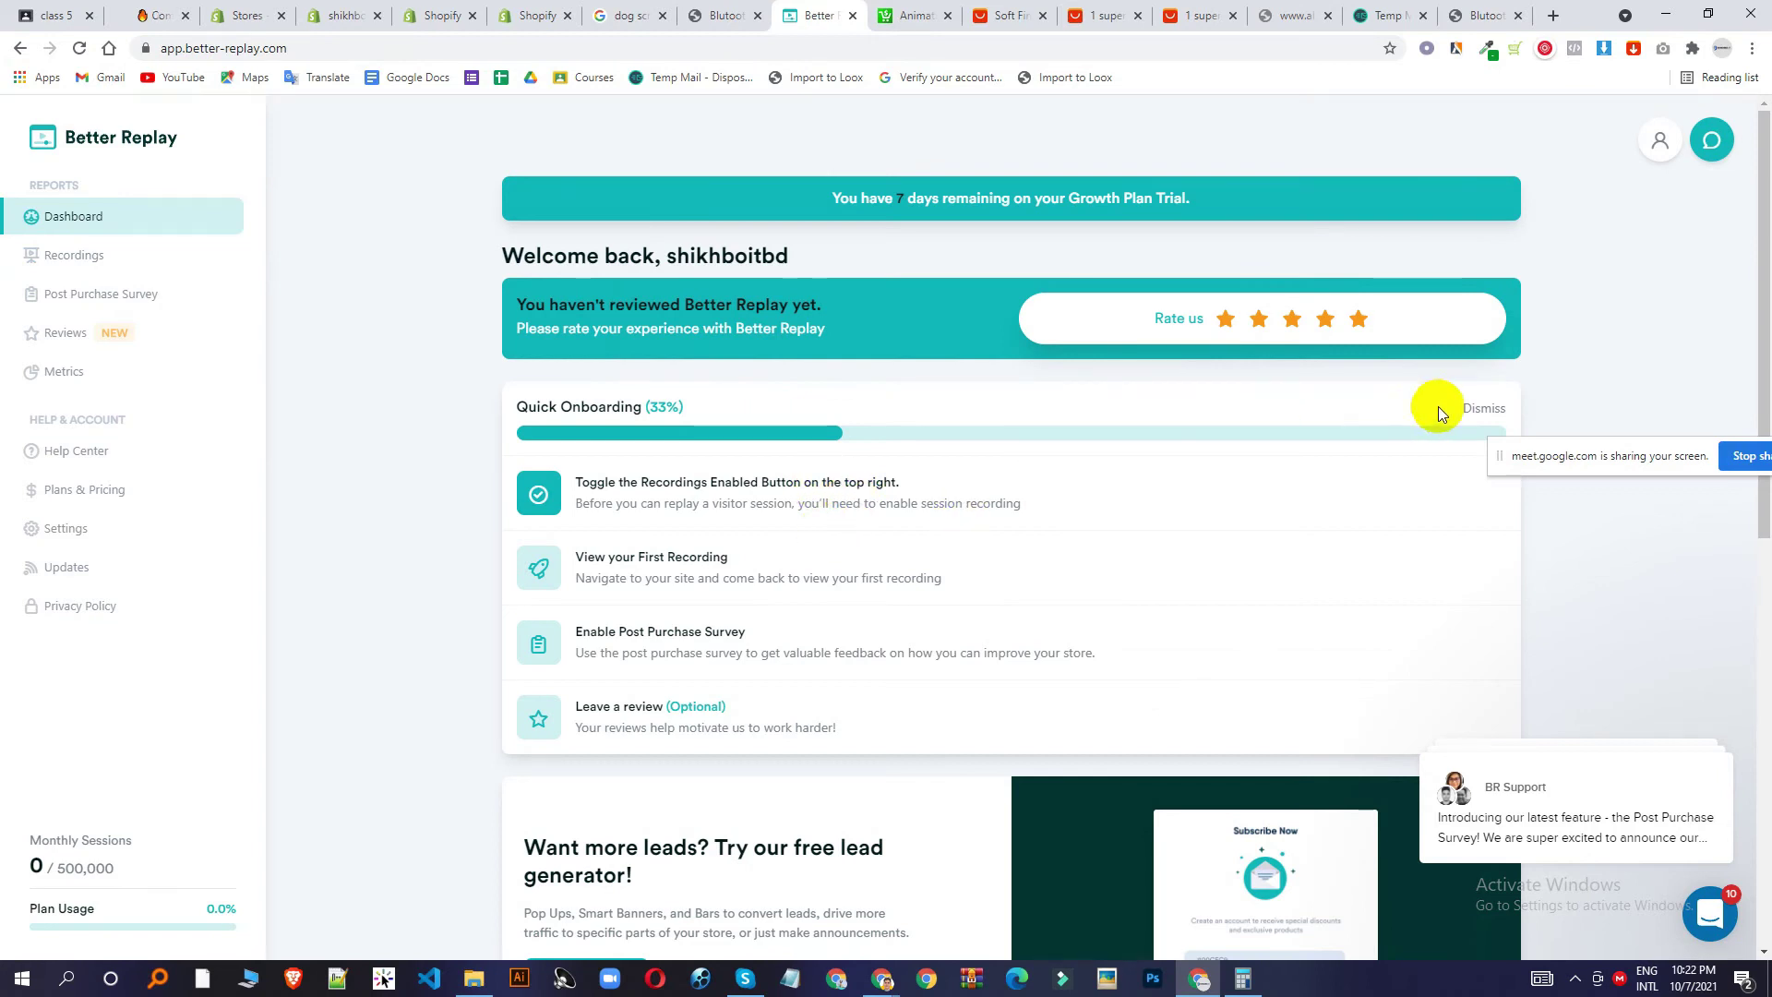
drag(1475, 401, 820, 494)
click(524, 438)
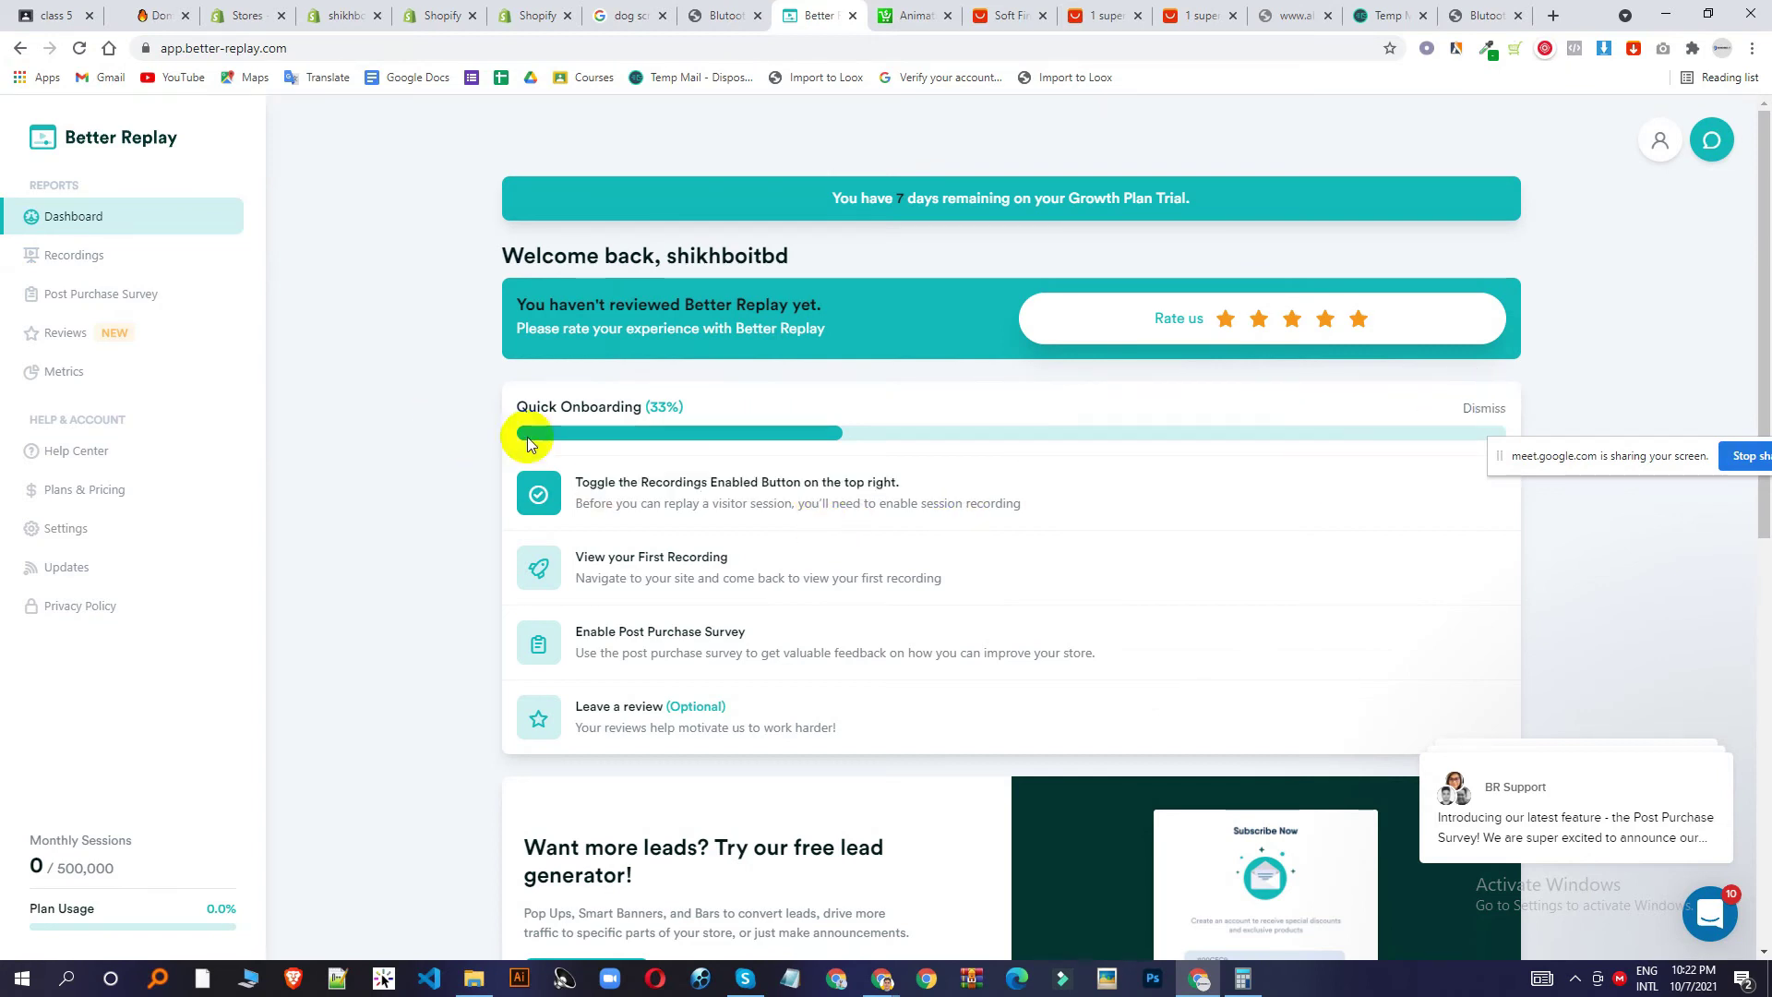
click(681, 561)
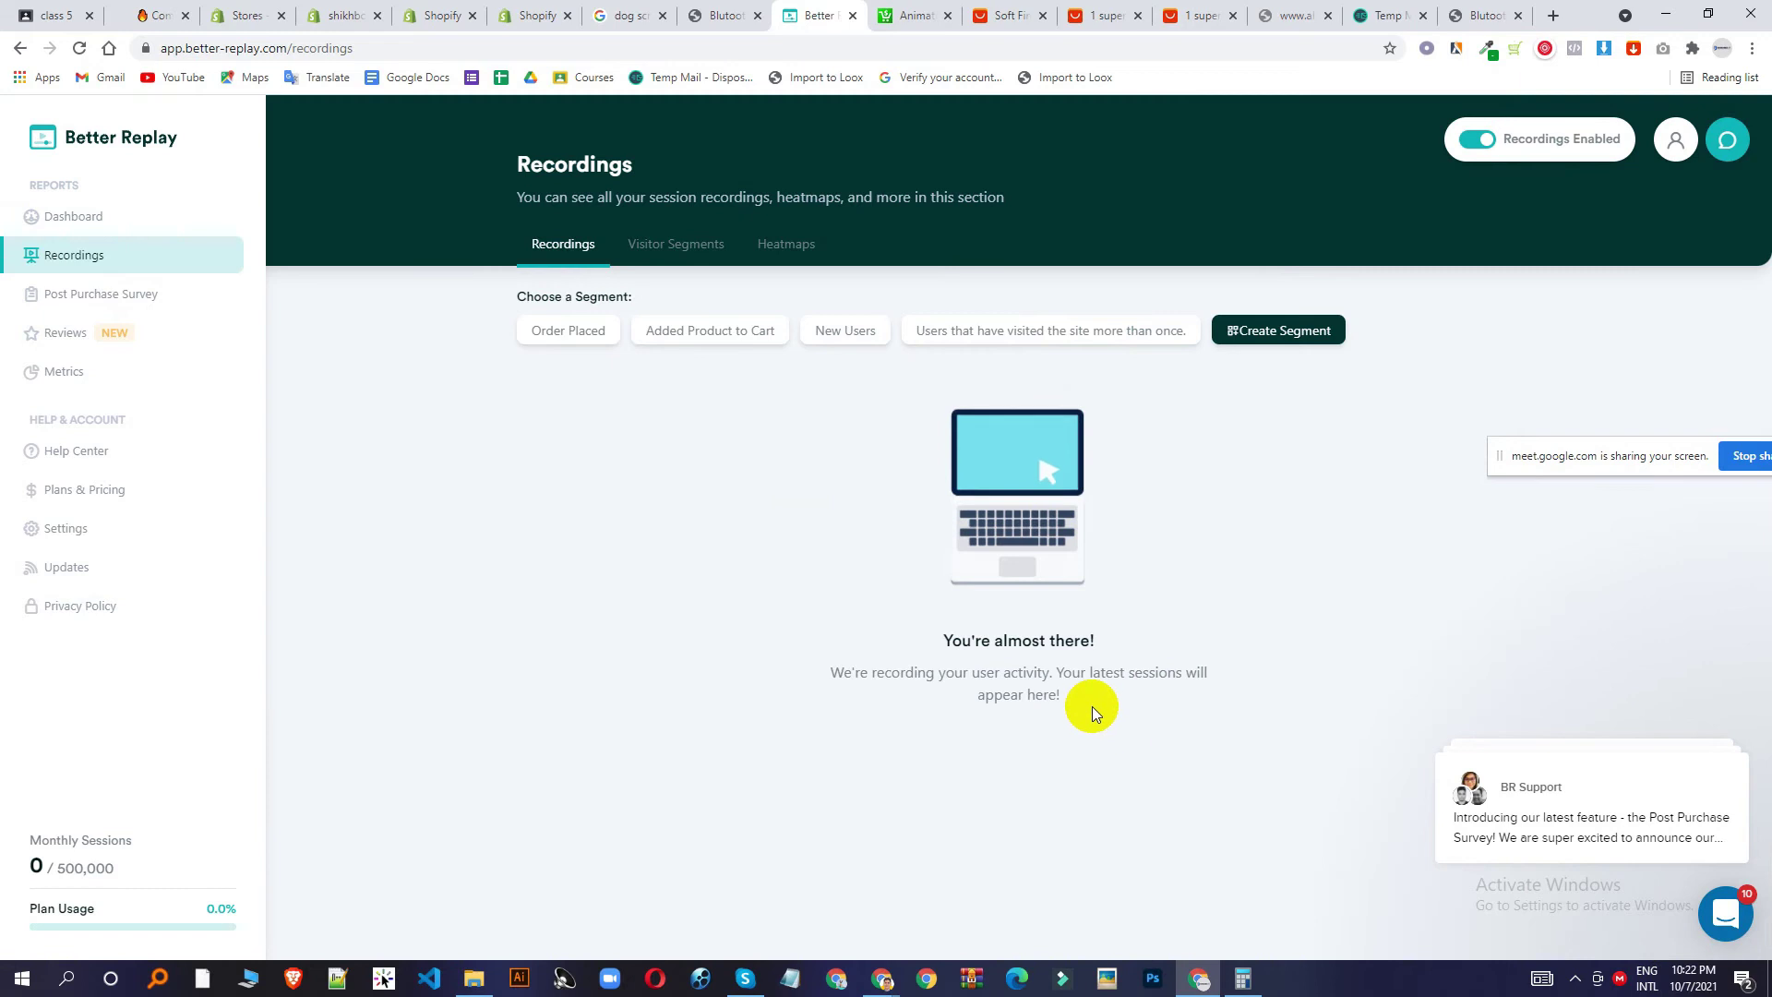
Look at the segment creation form without saving, and filter the recordings by Added Product to Cart and Order Placed.
click(1265, 331)
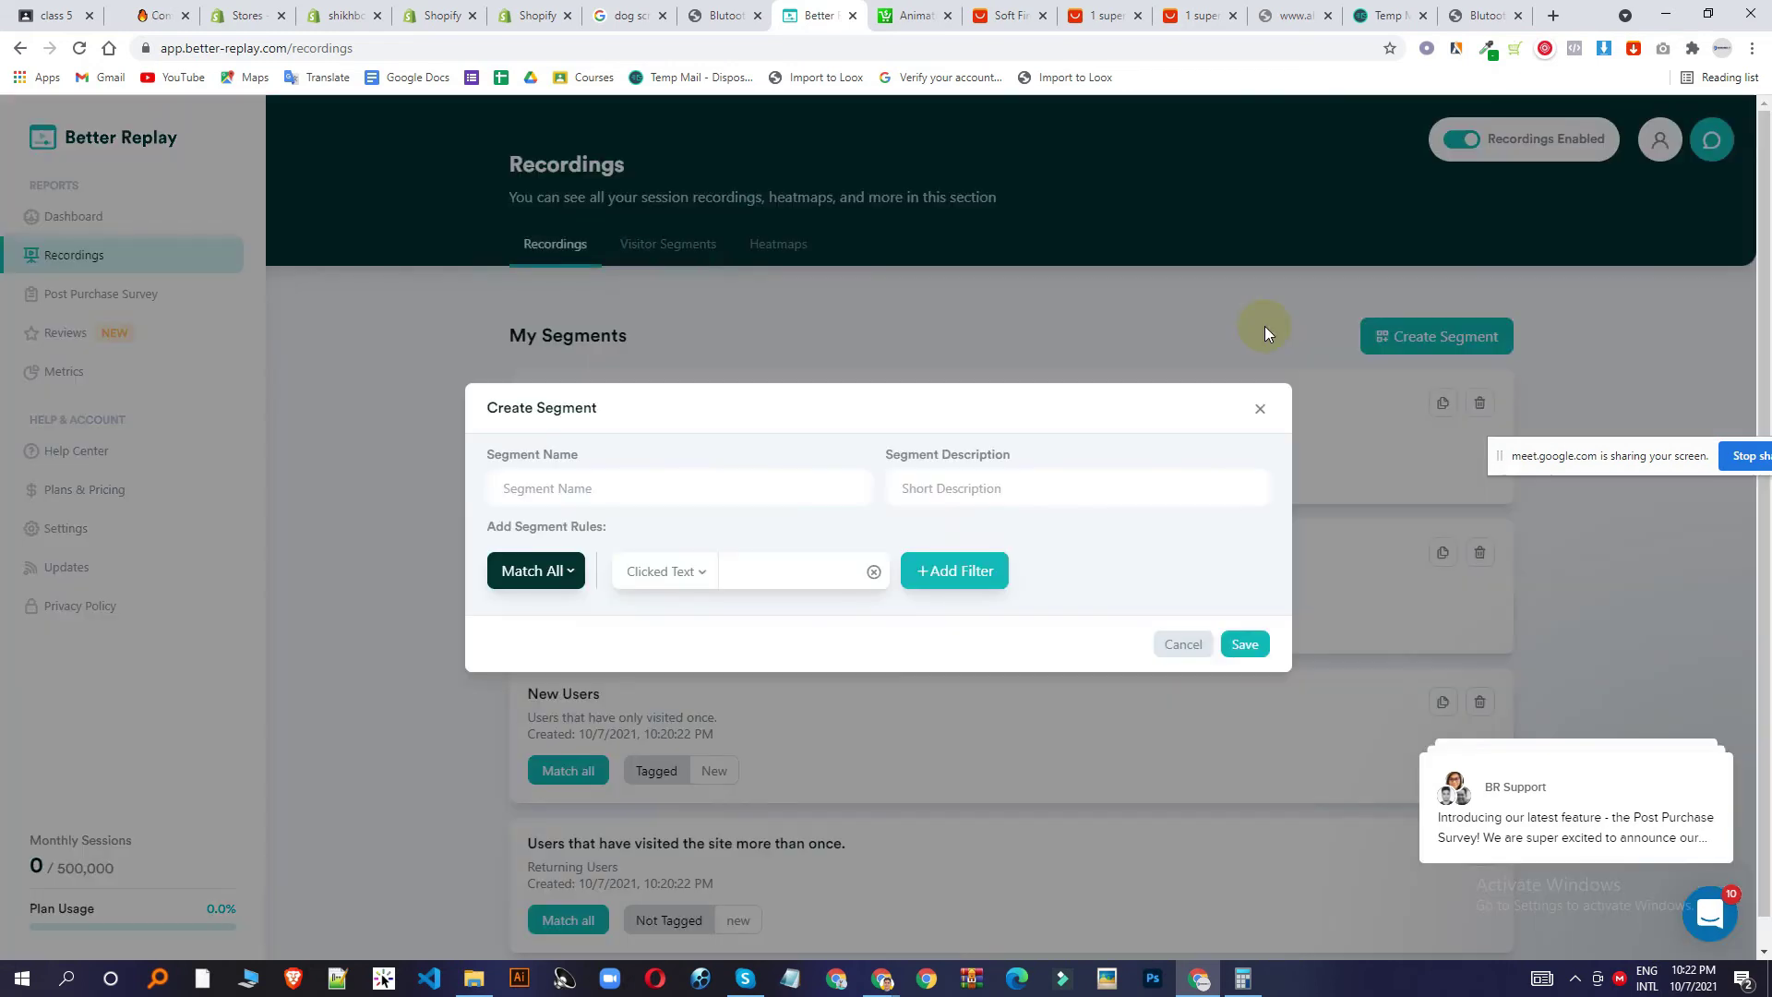
click(1182, 644)
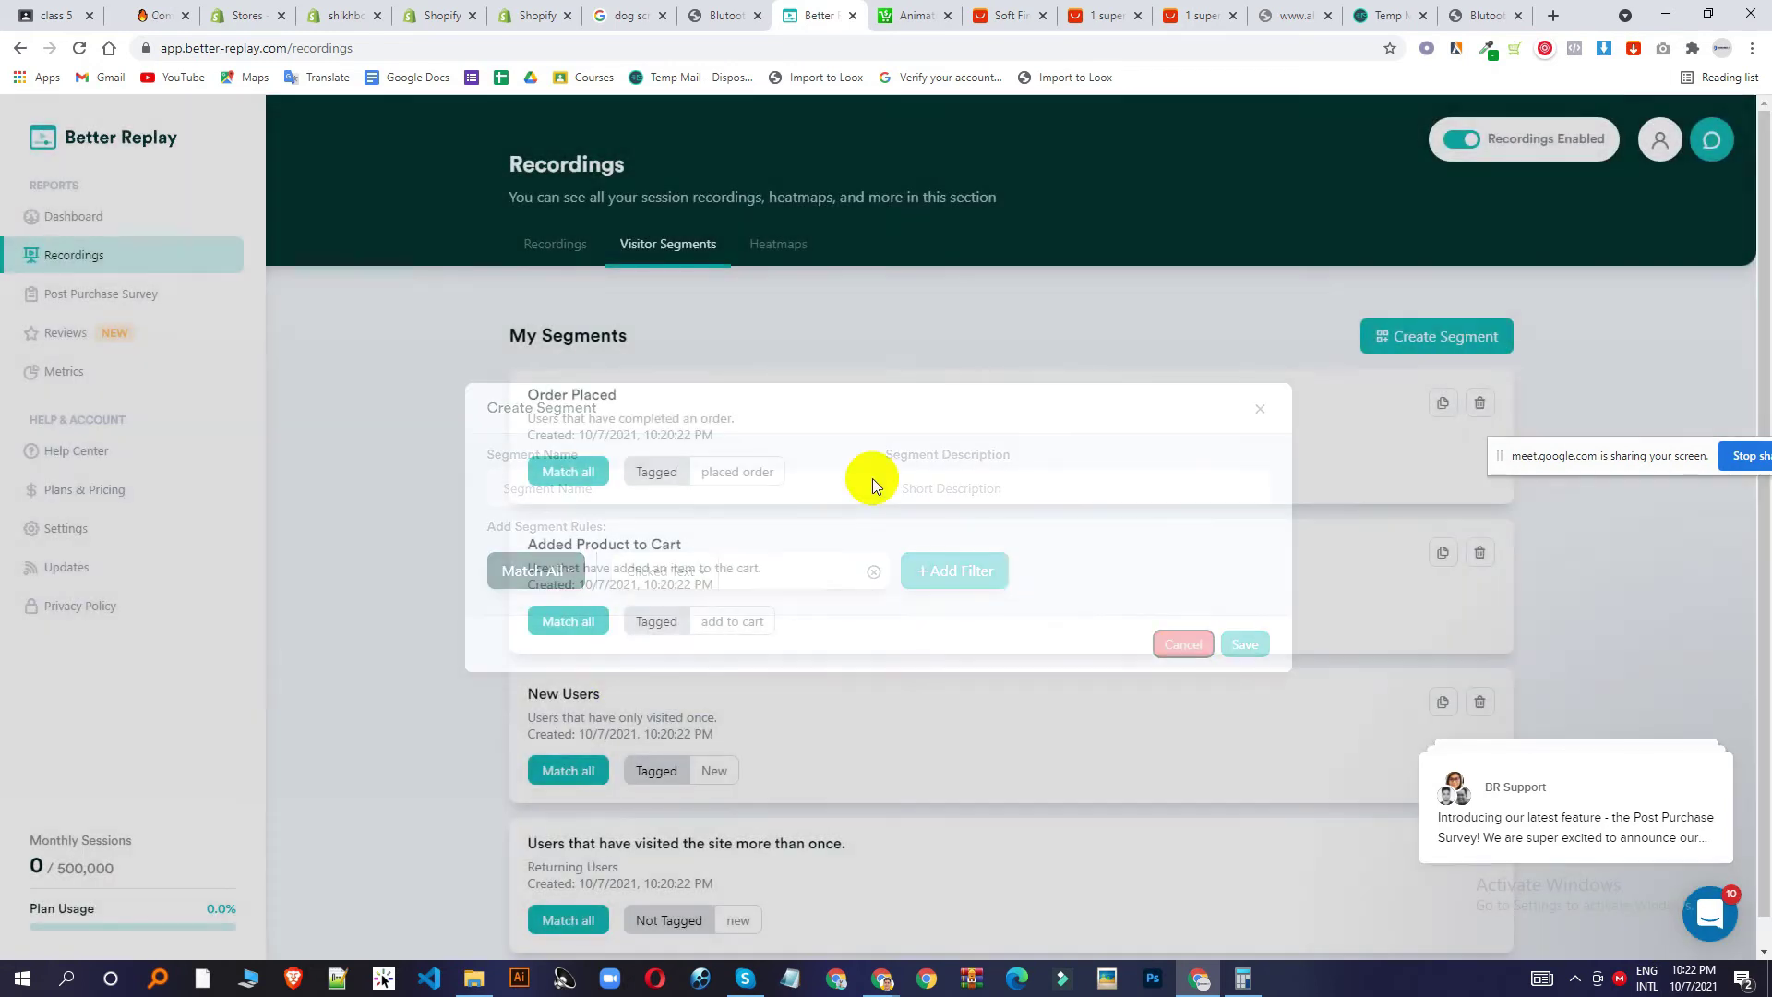
click(553, 246)
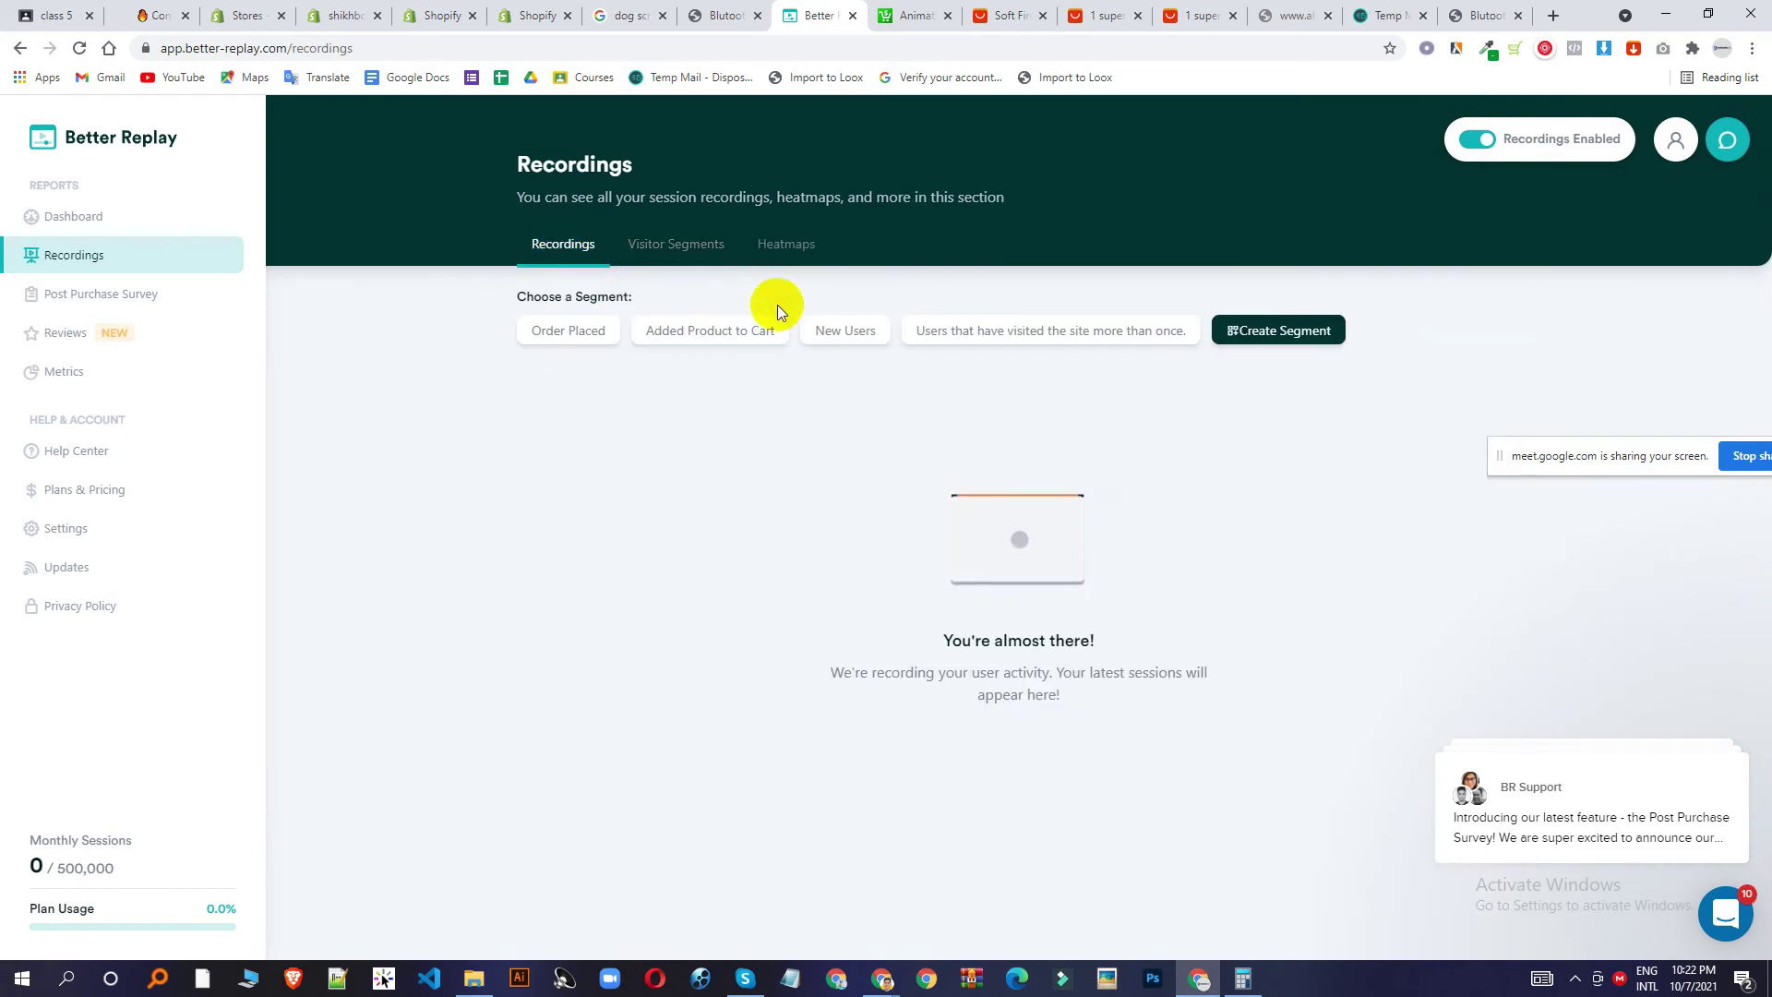
click(726, 334)
click(573, 341)
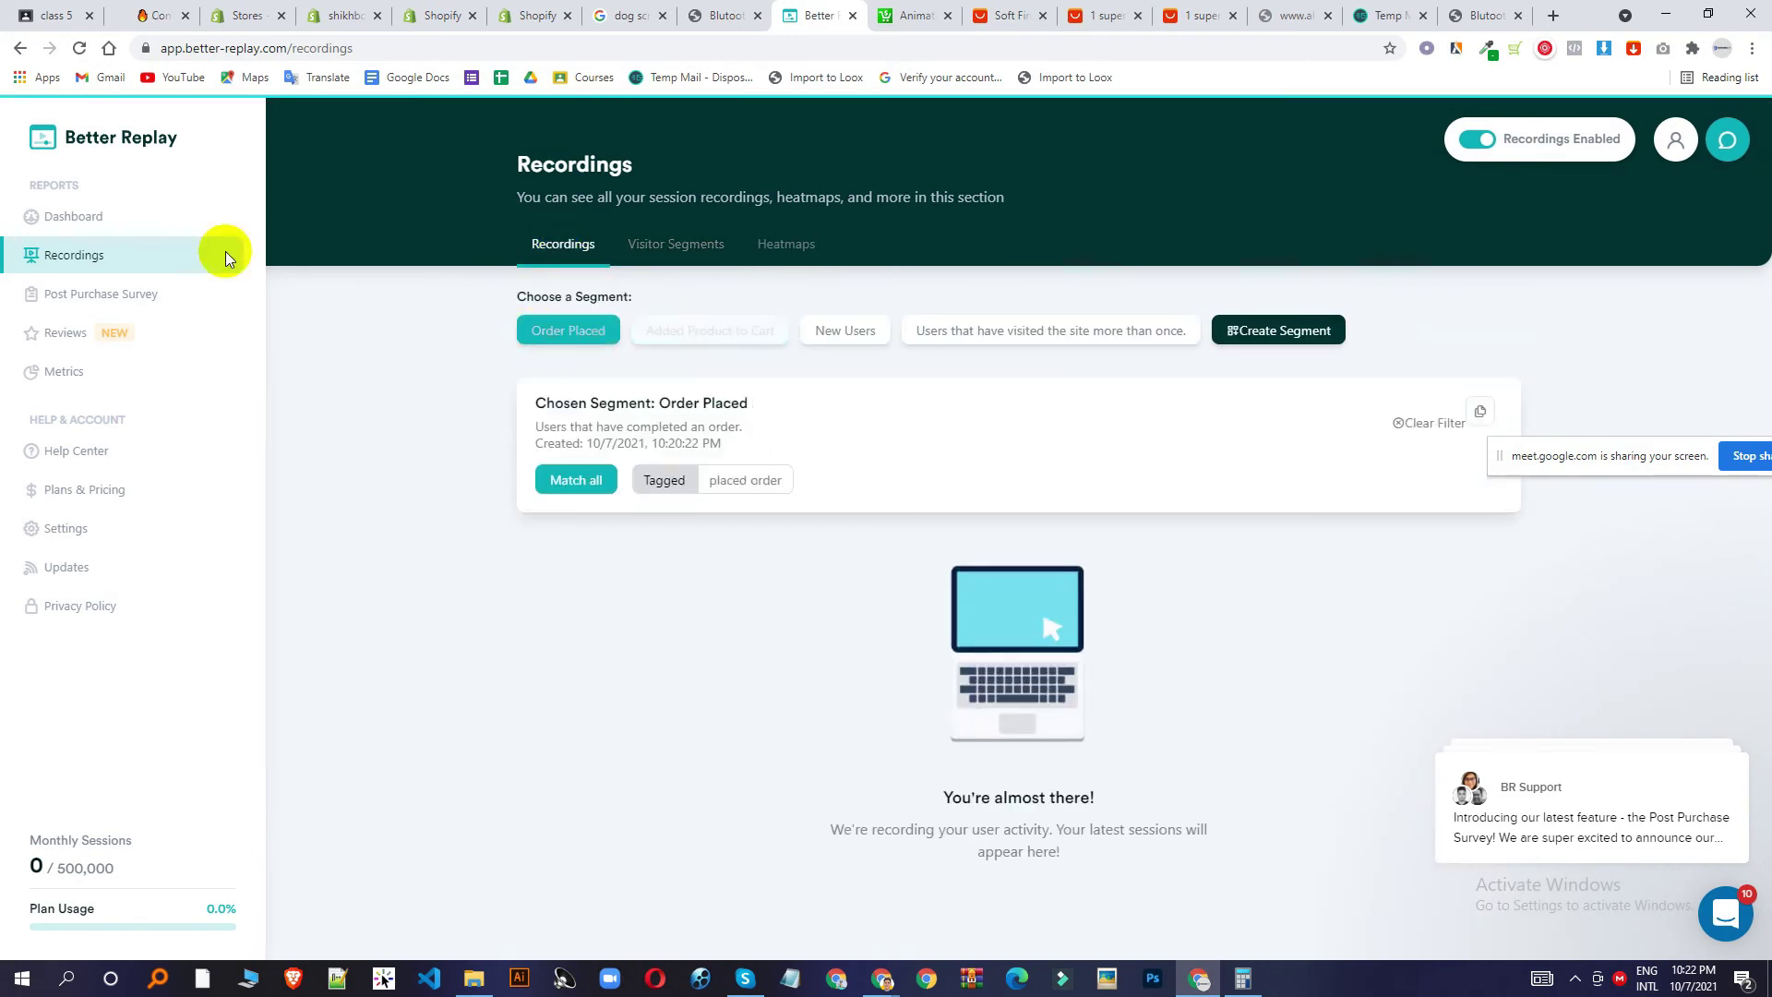
Open the Post Purchase Survey settings from the dashboard's onboarding checklist.
click(111, 228)
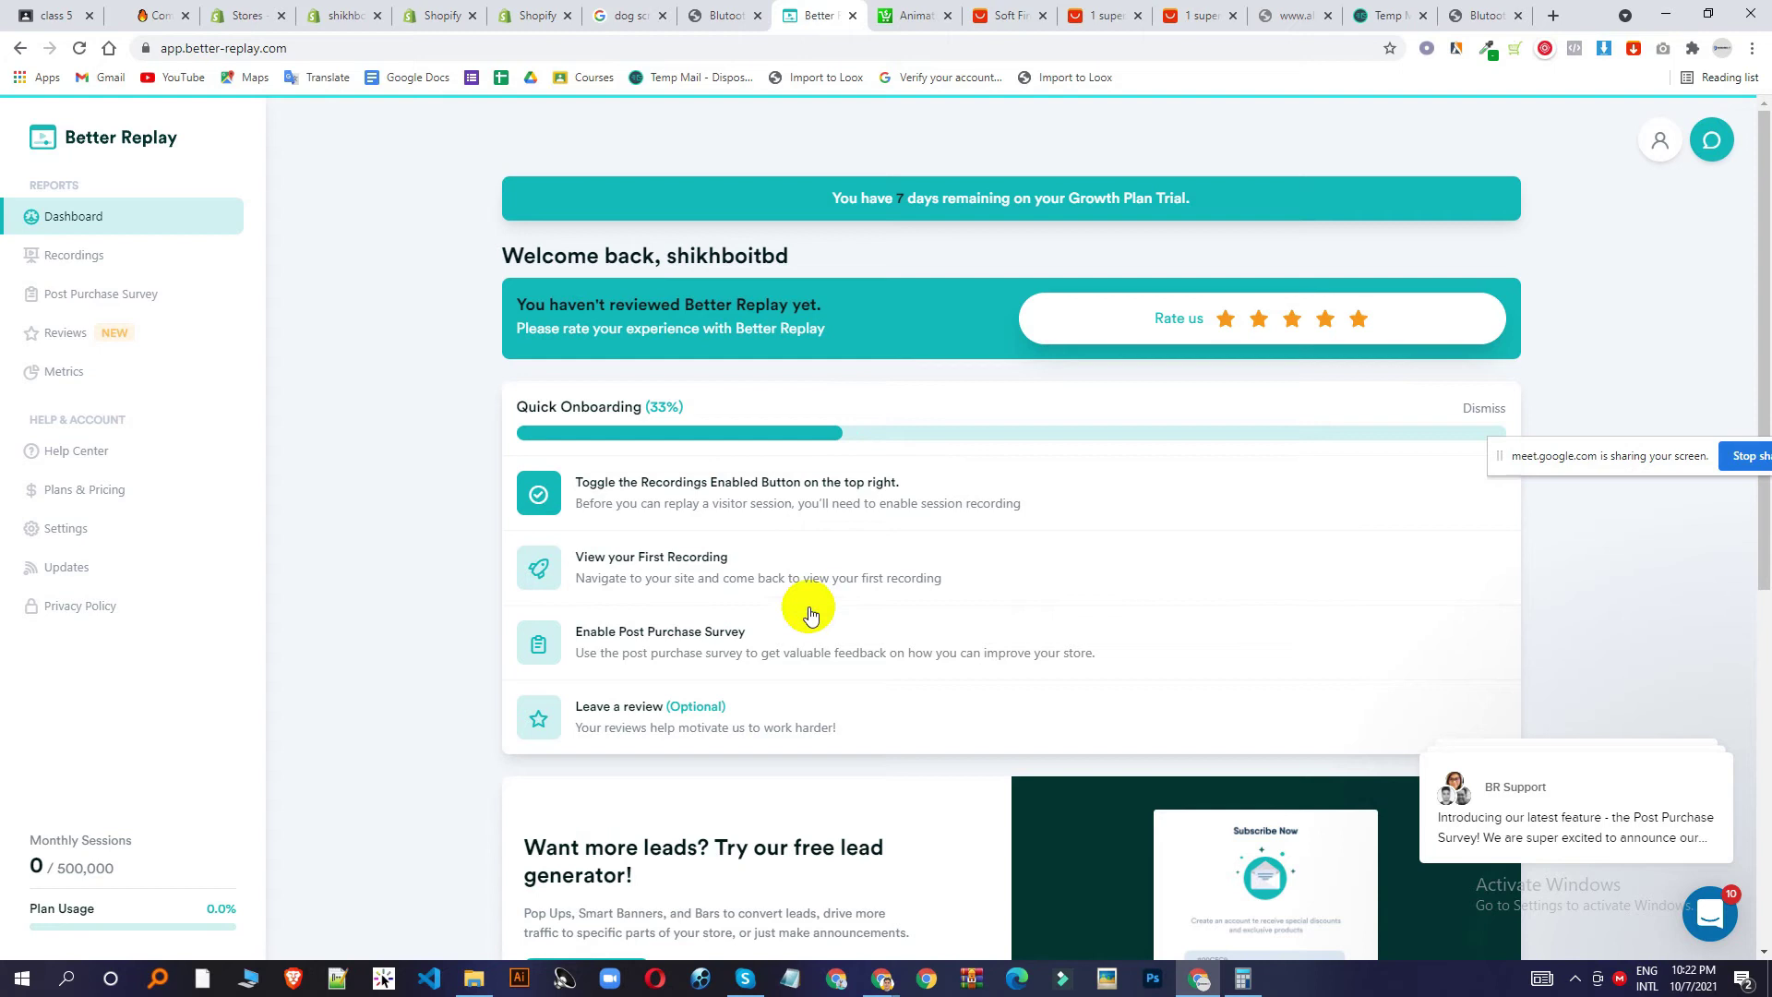
click(739, 648)
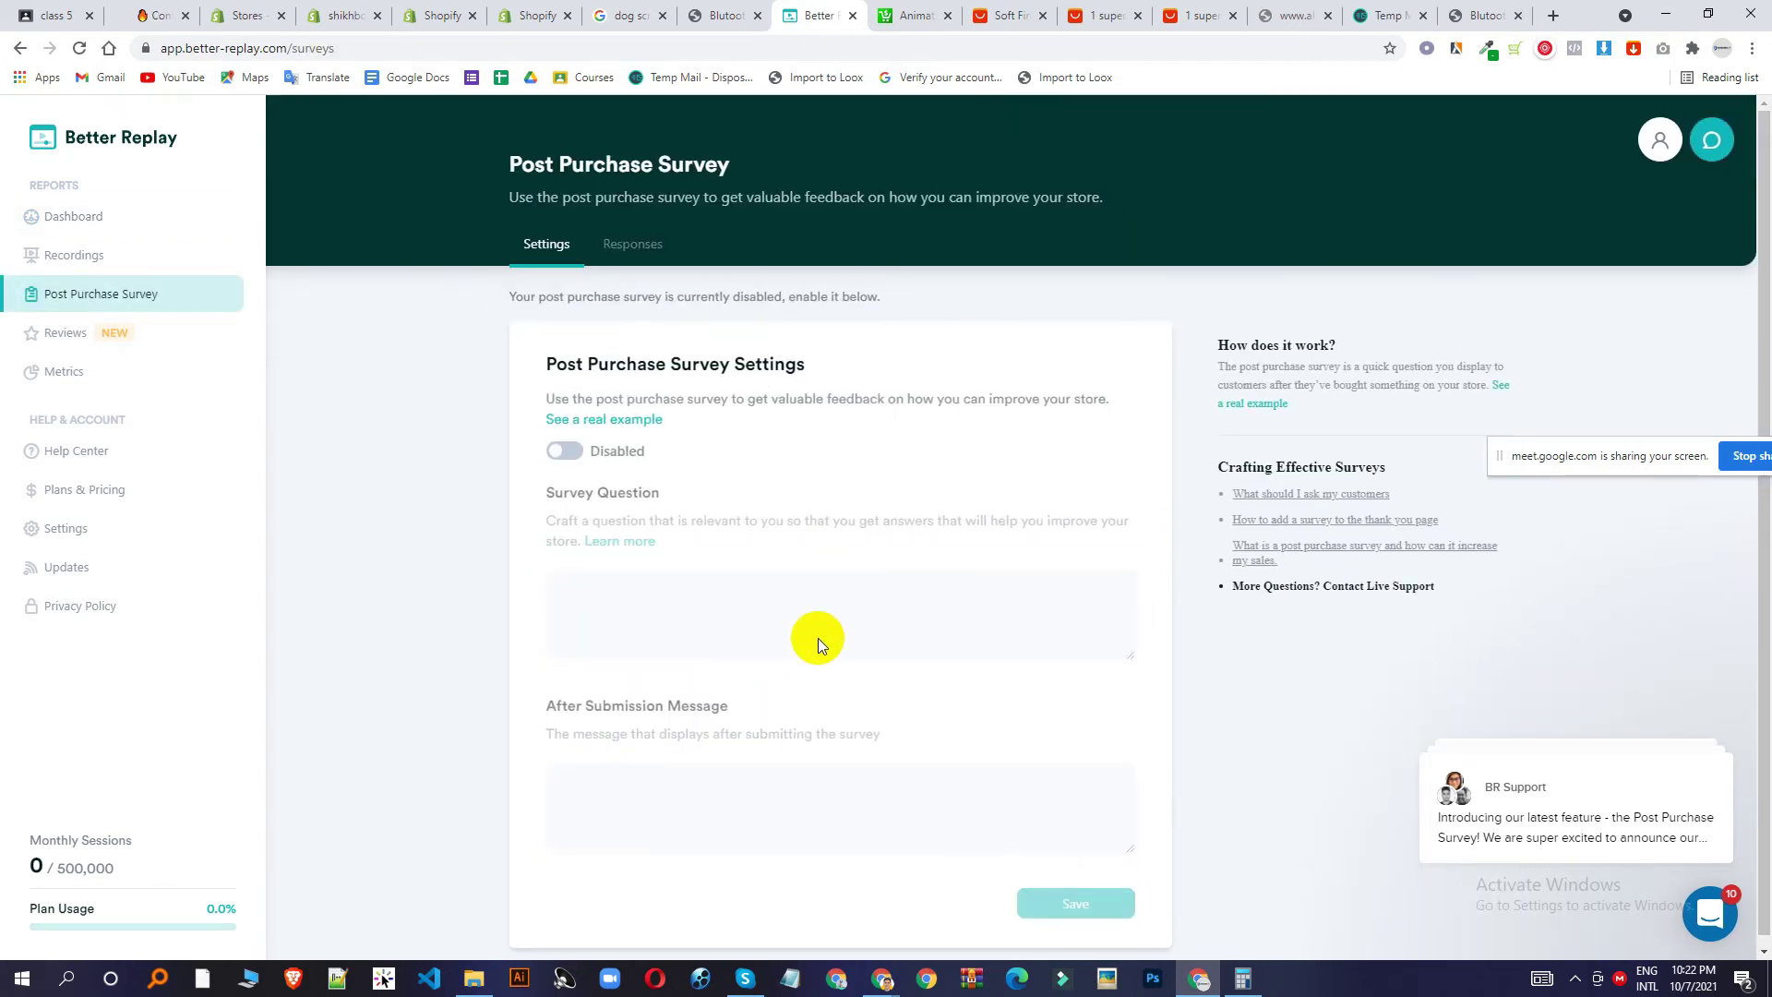
Replay the 9-second visitor session from Better Replay's Recordings list and go back to the dashboard.
click(86, 255)
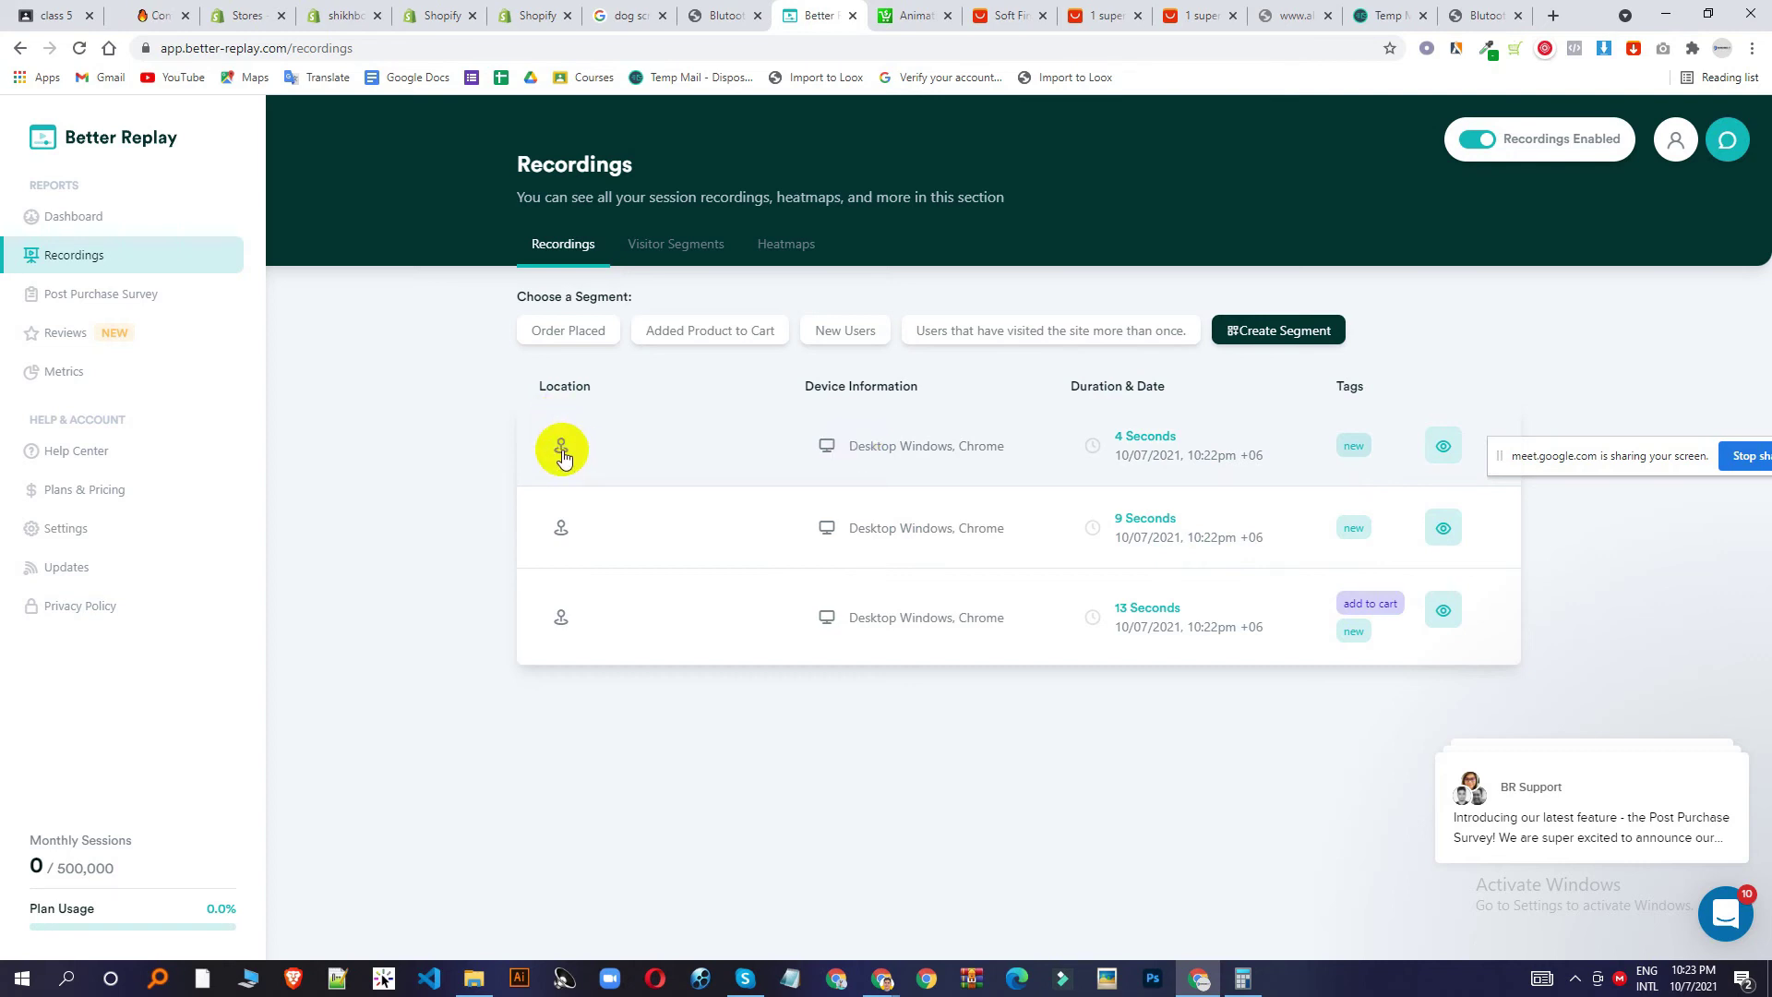
click(1150, 519)
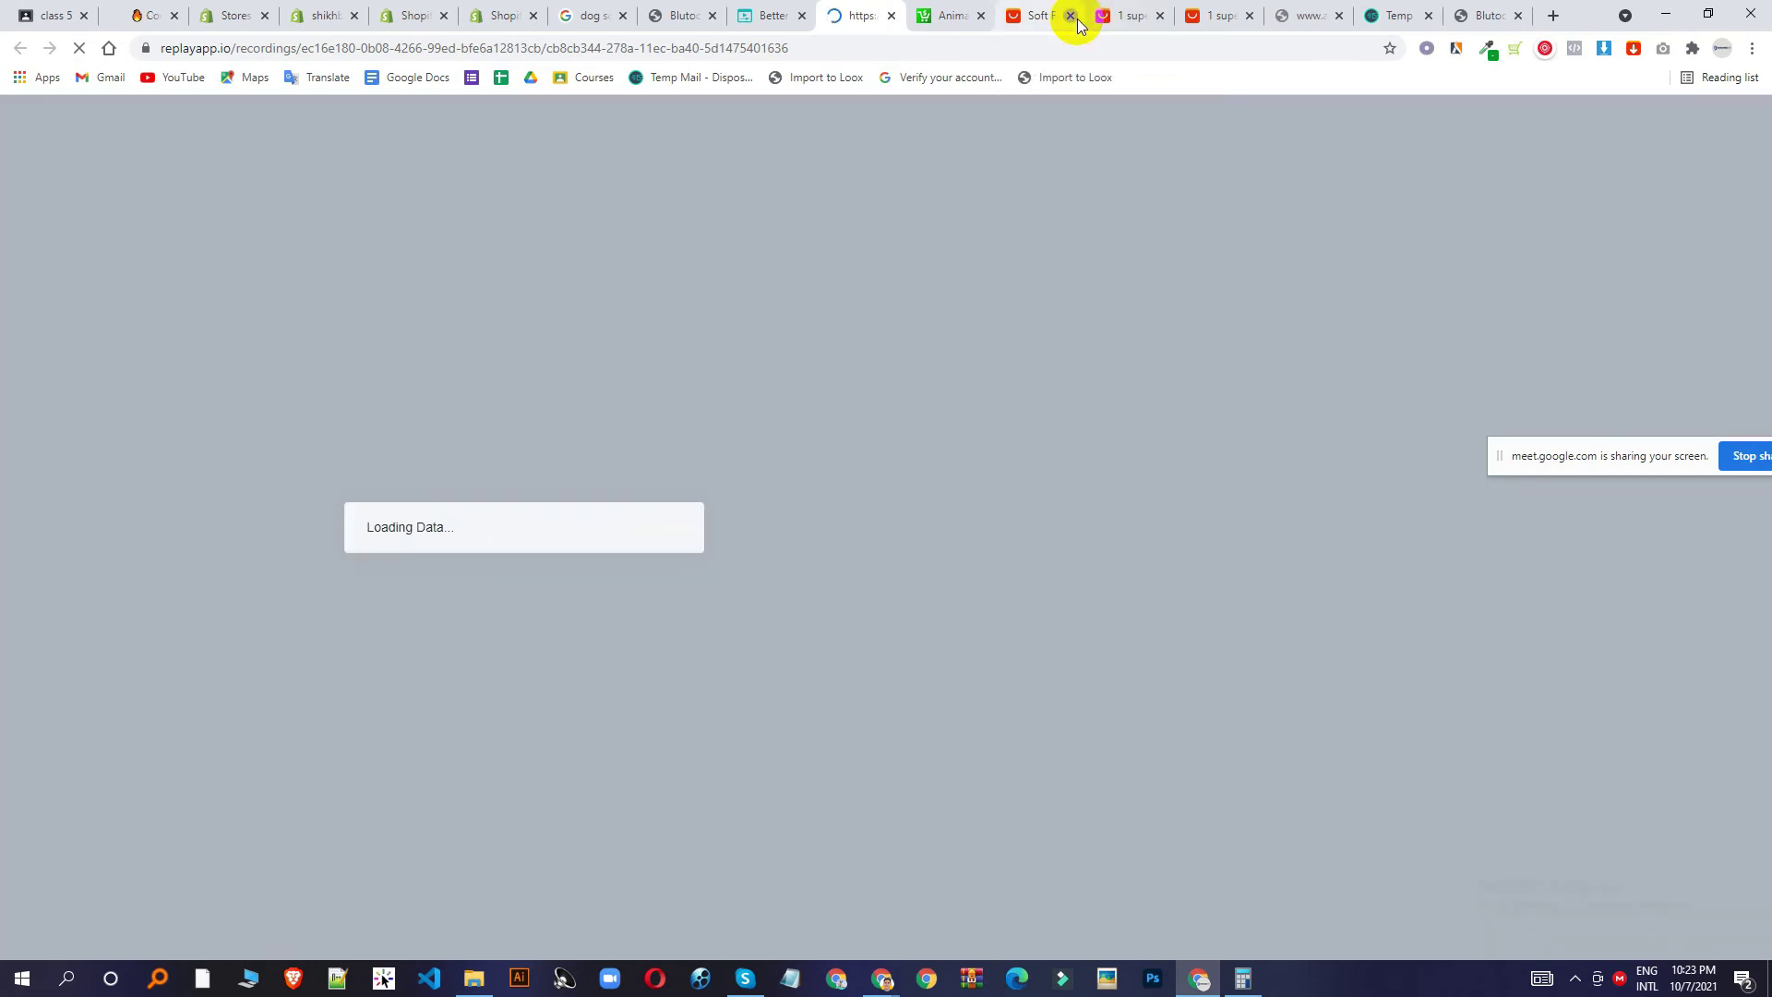
click(1071, 15)
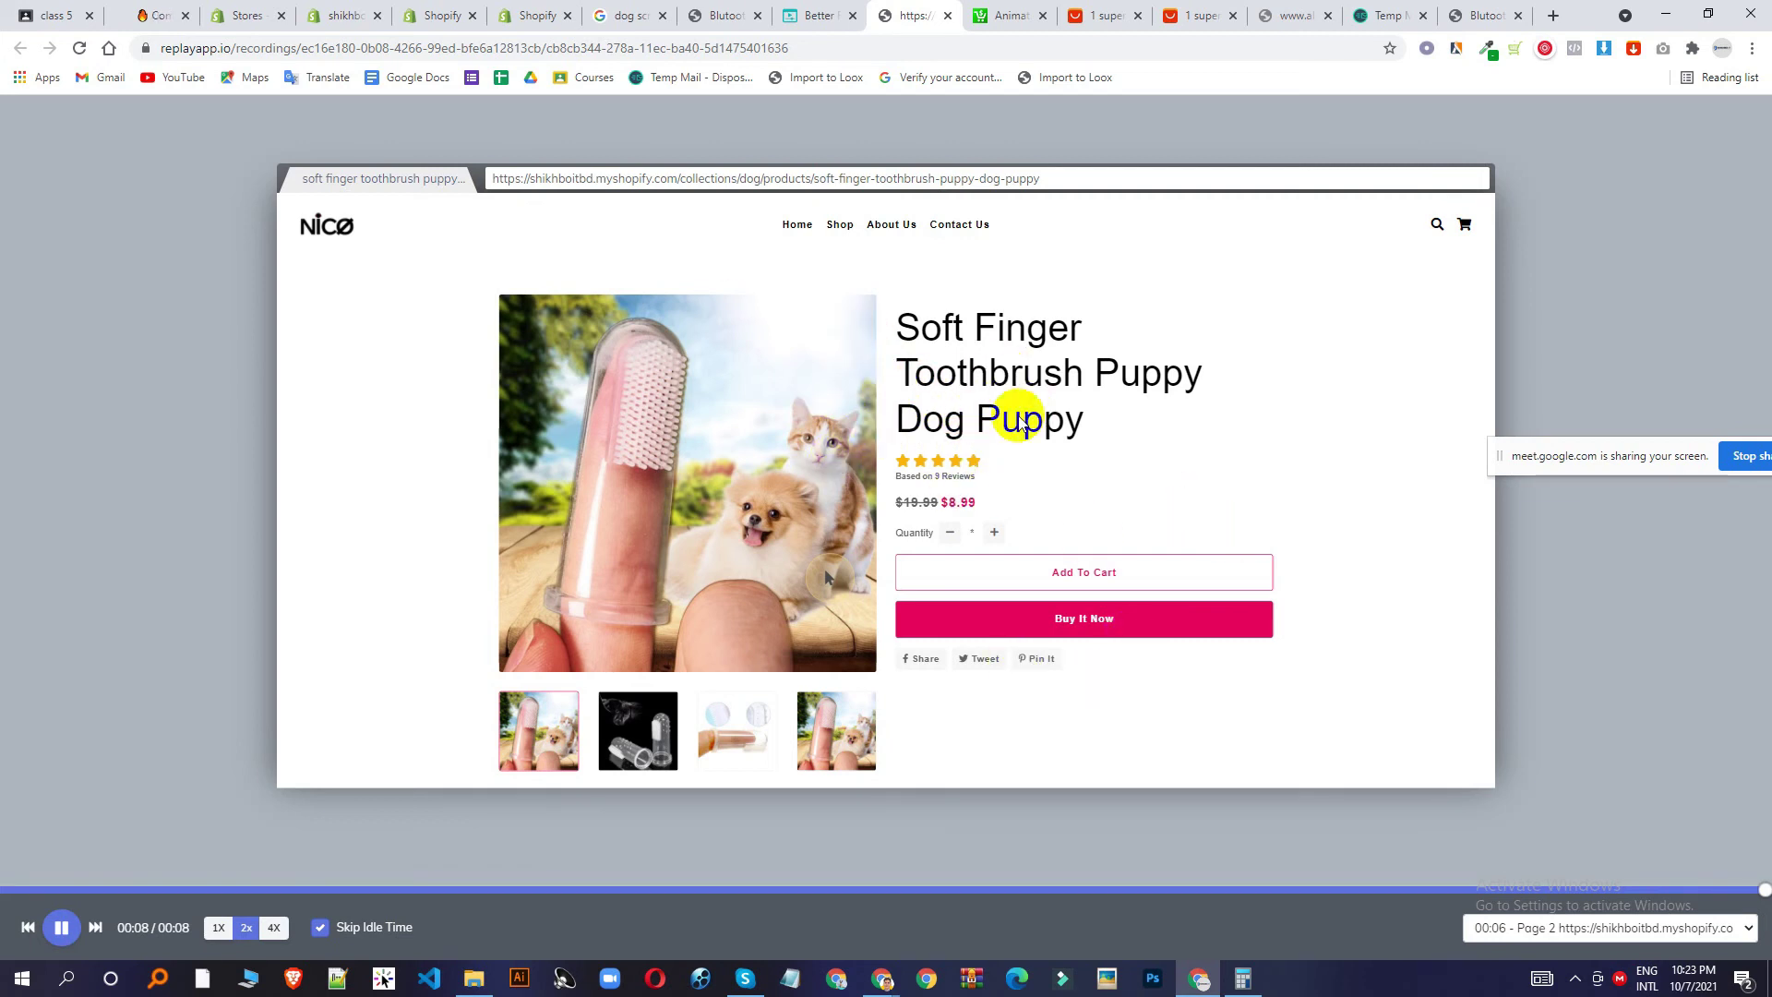
click(804, 15)
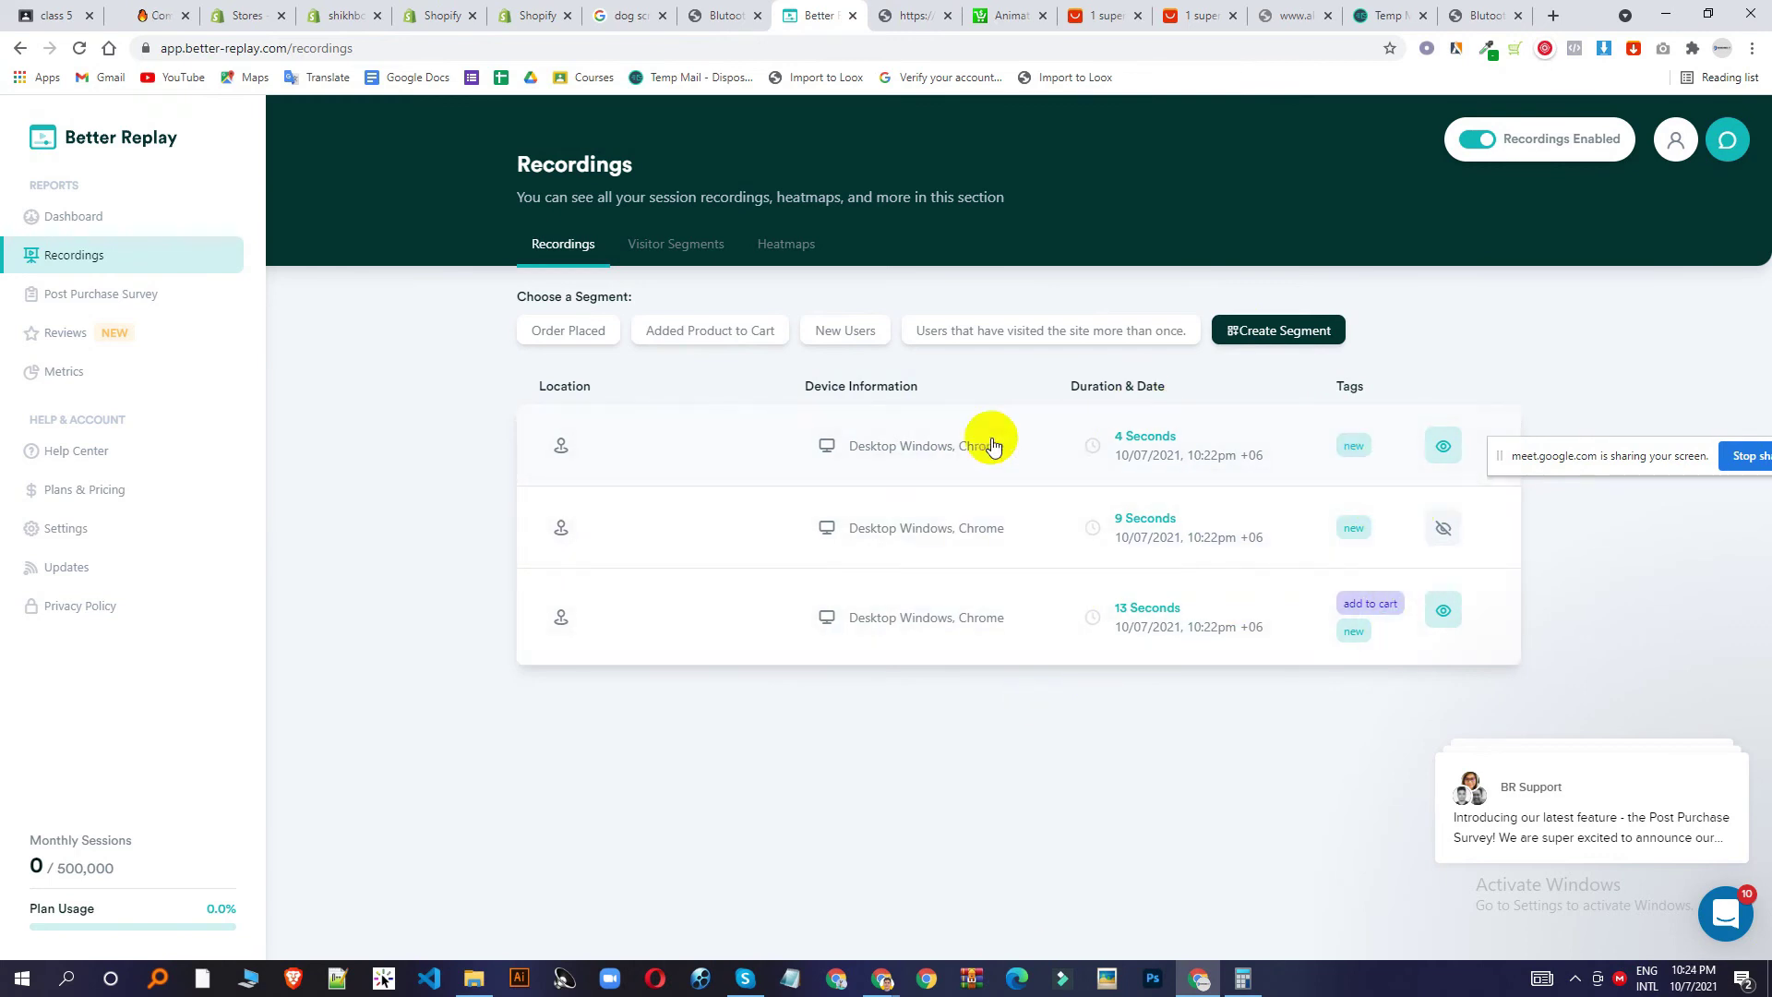
click(68, 218)
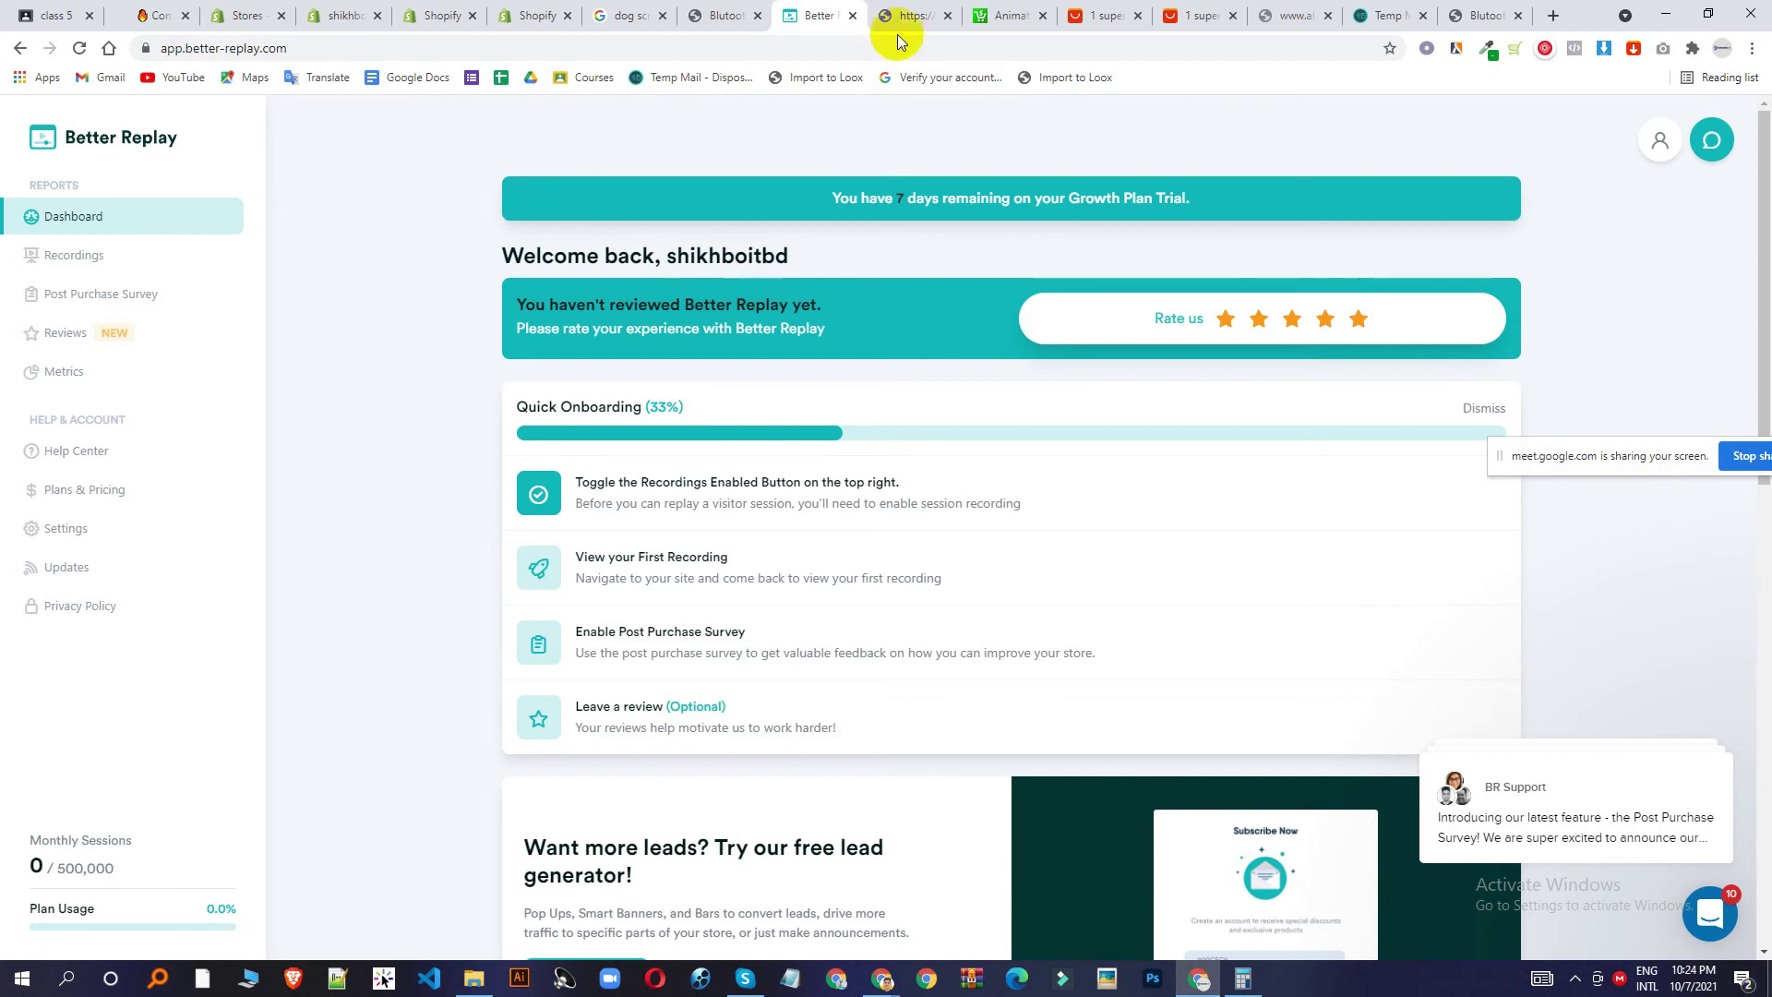
Close the Better Replay, session replay and Sticky Cart pages, and return to the installed apps list in the Shopify admin.
click(859, 20)
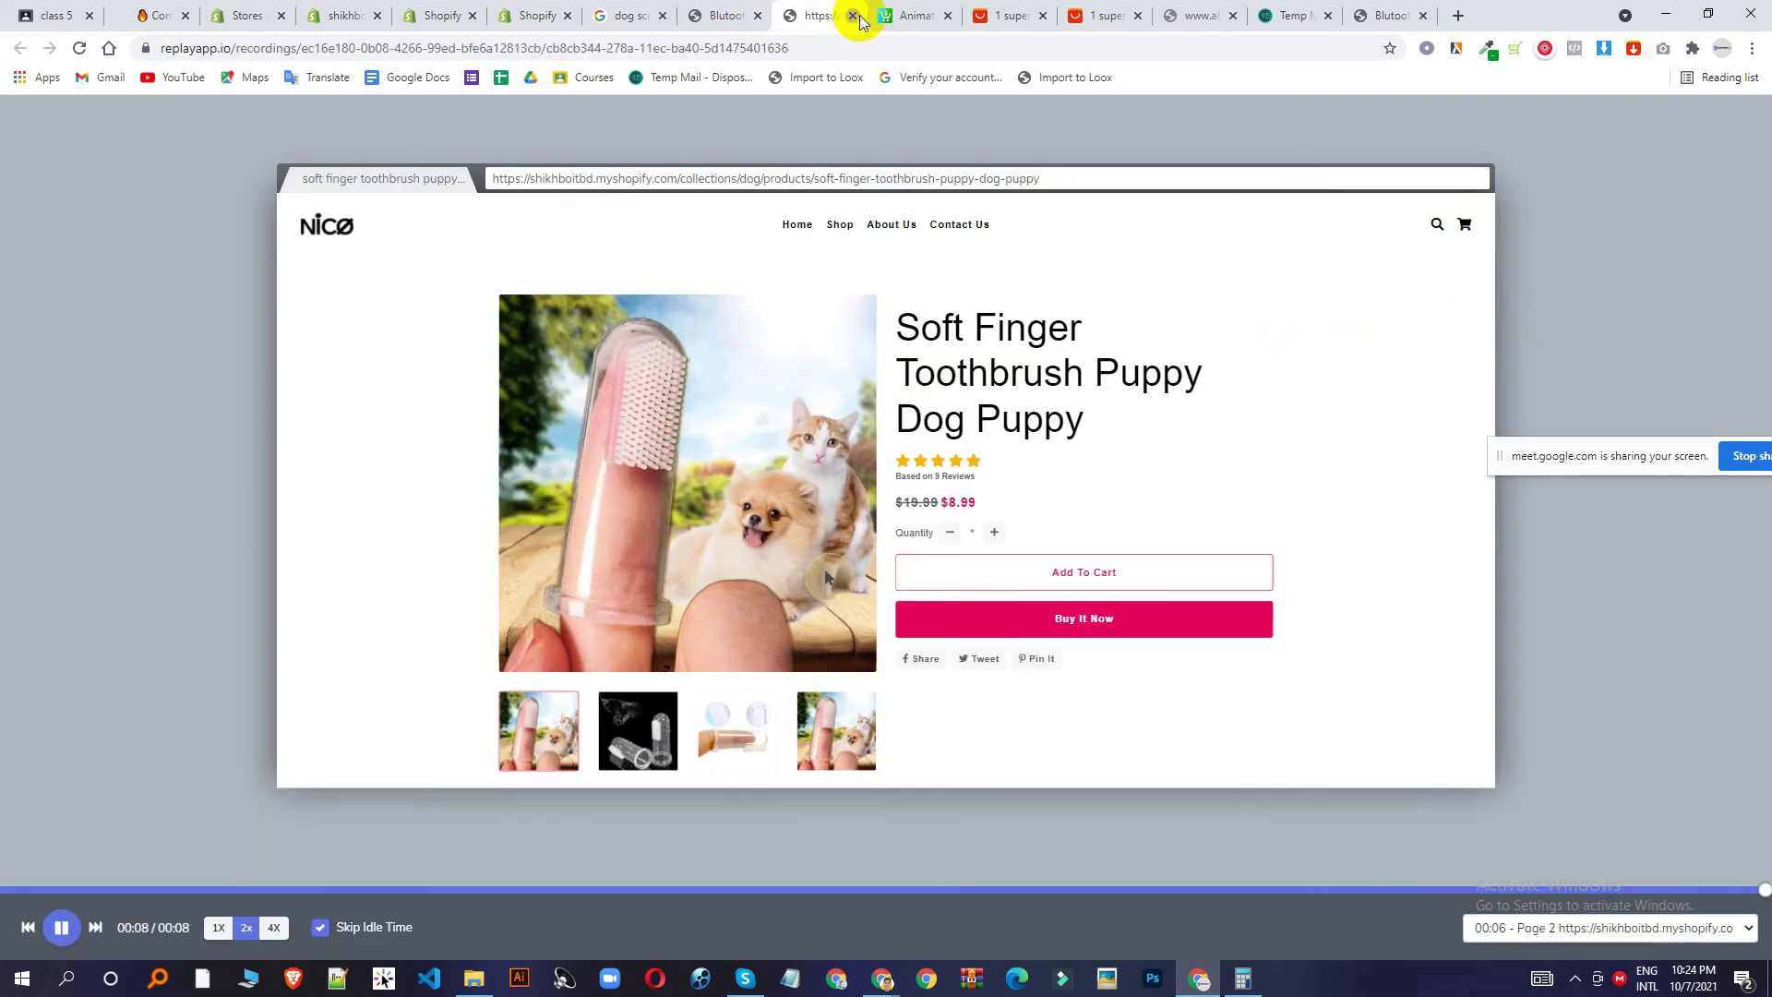
click(859, 21)
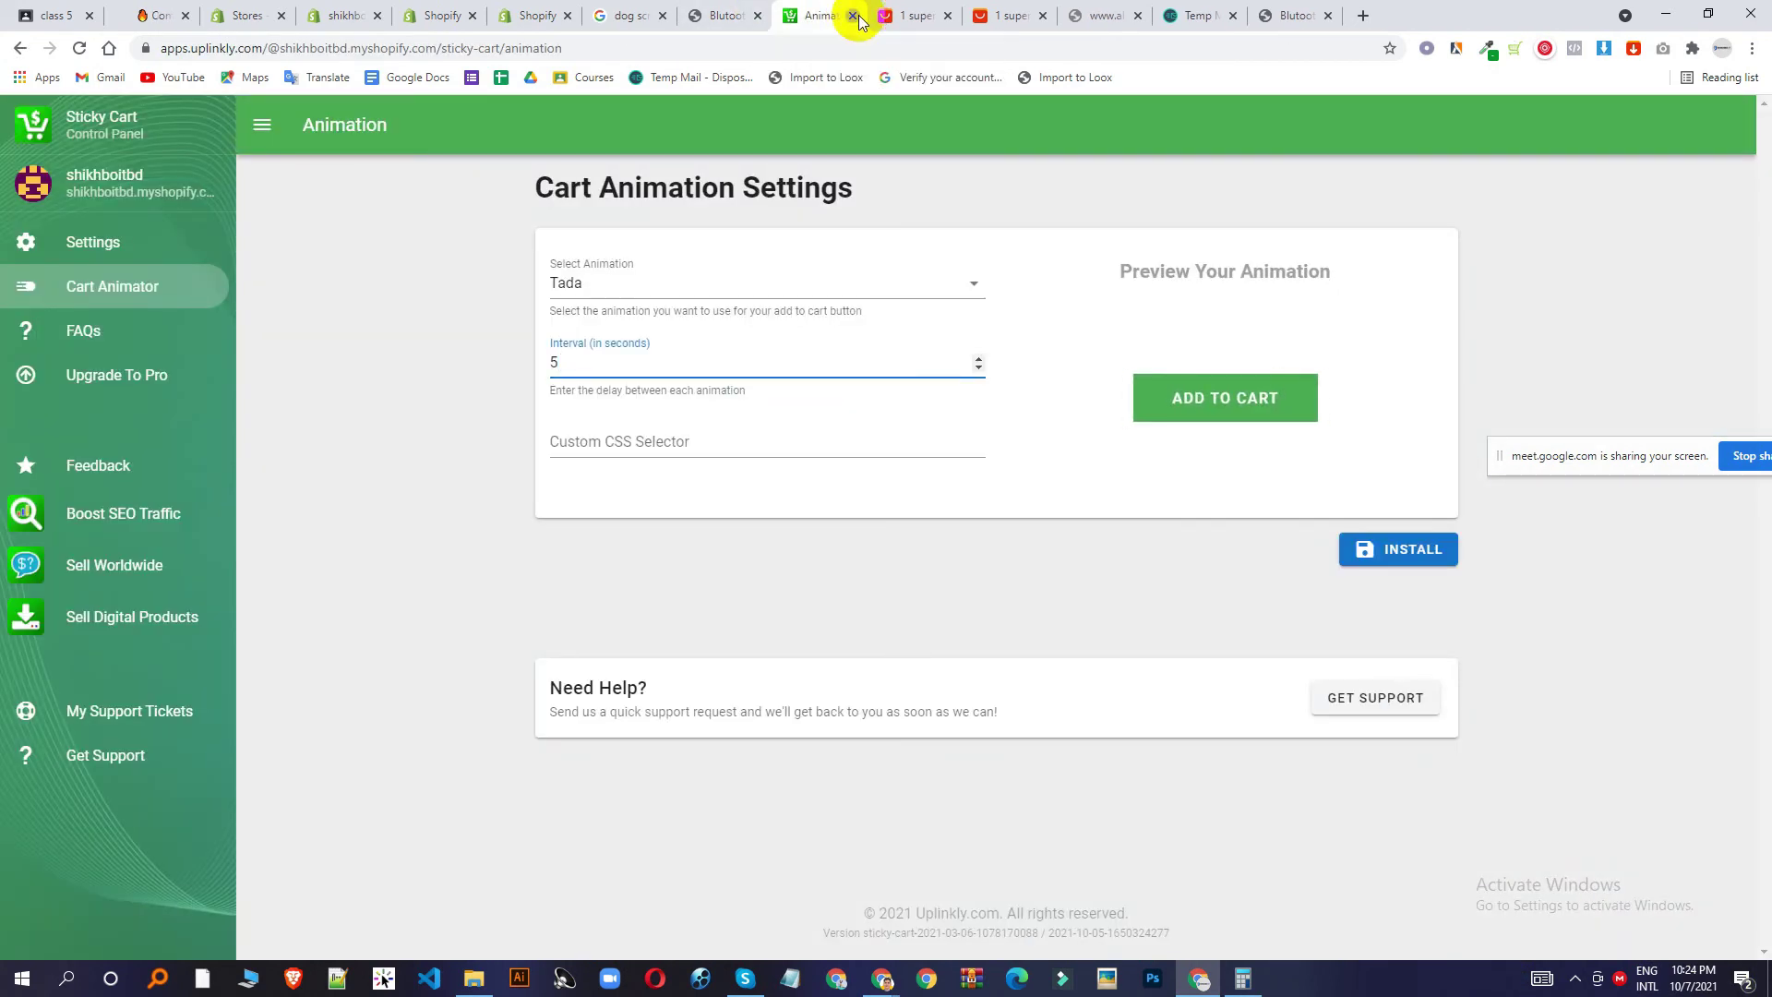
click(860, 17)
click(546, 9)
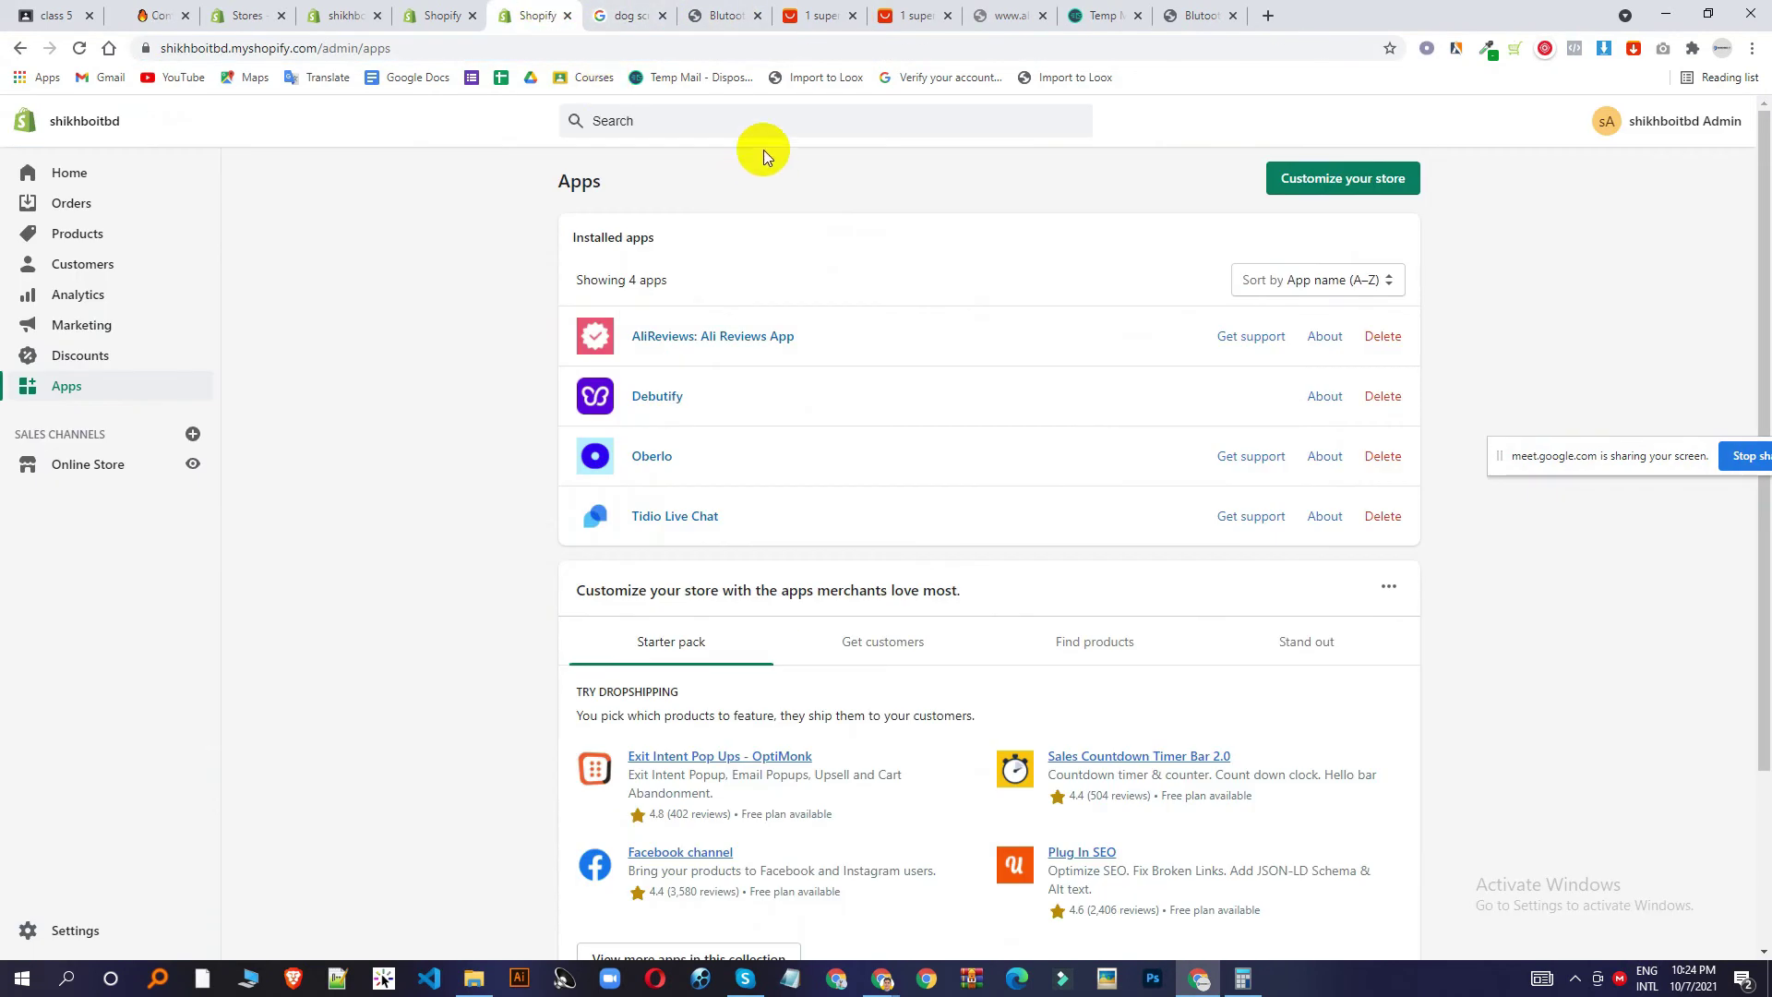
View the online store and look through its home page.
click(195, 462)
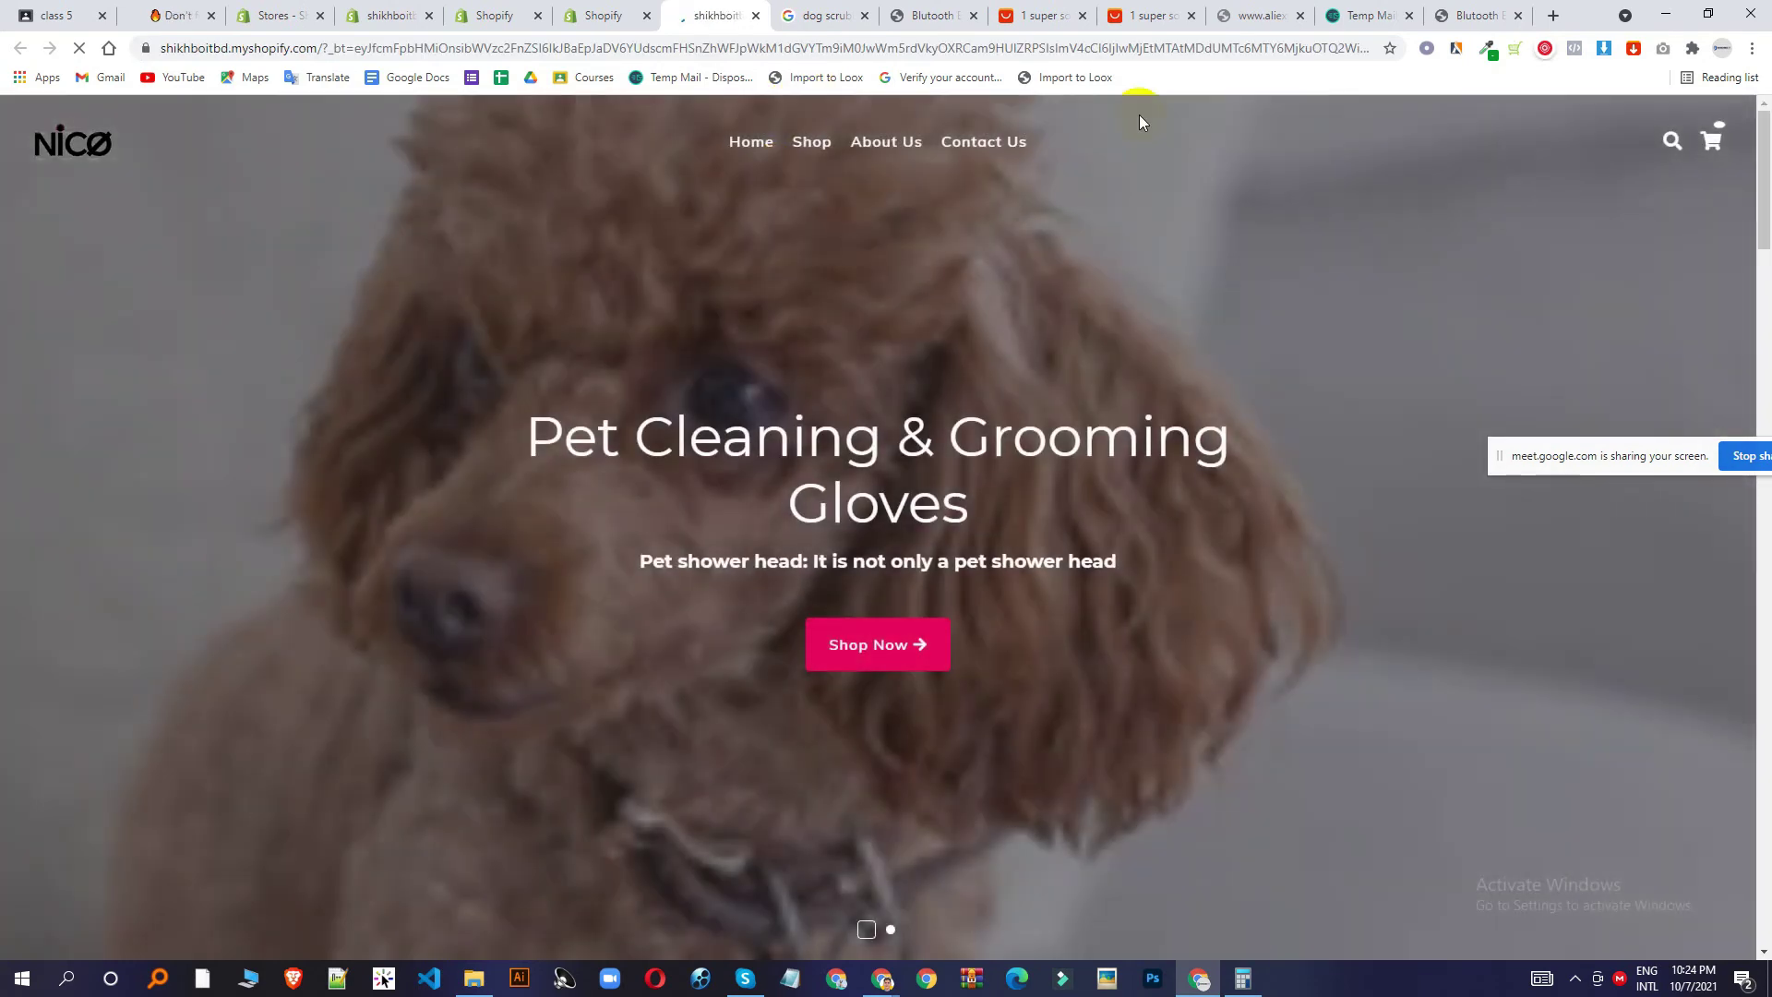
scroll(1025, 325, down, 3)
scroll(1022, 328, down, 8)
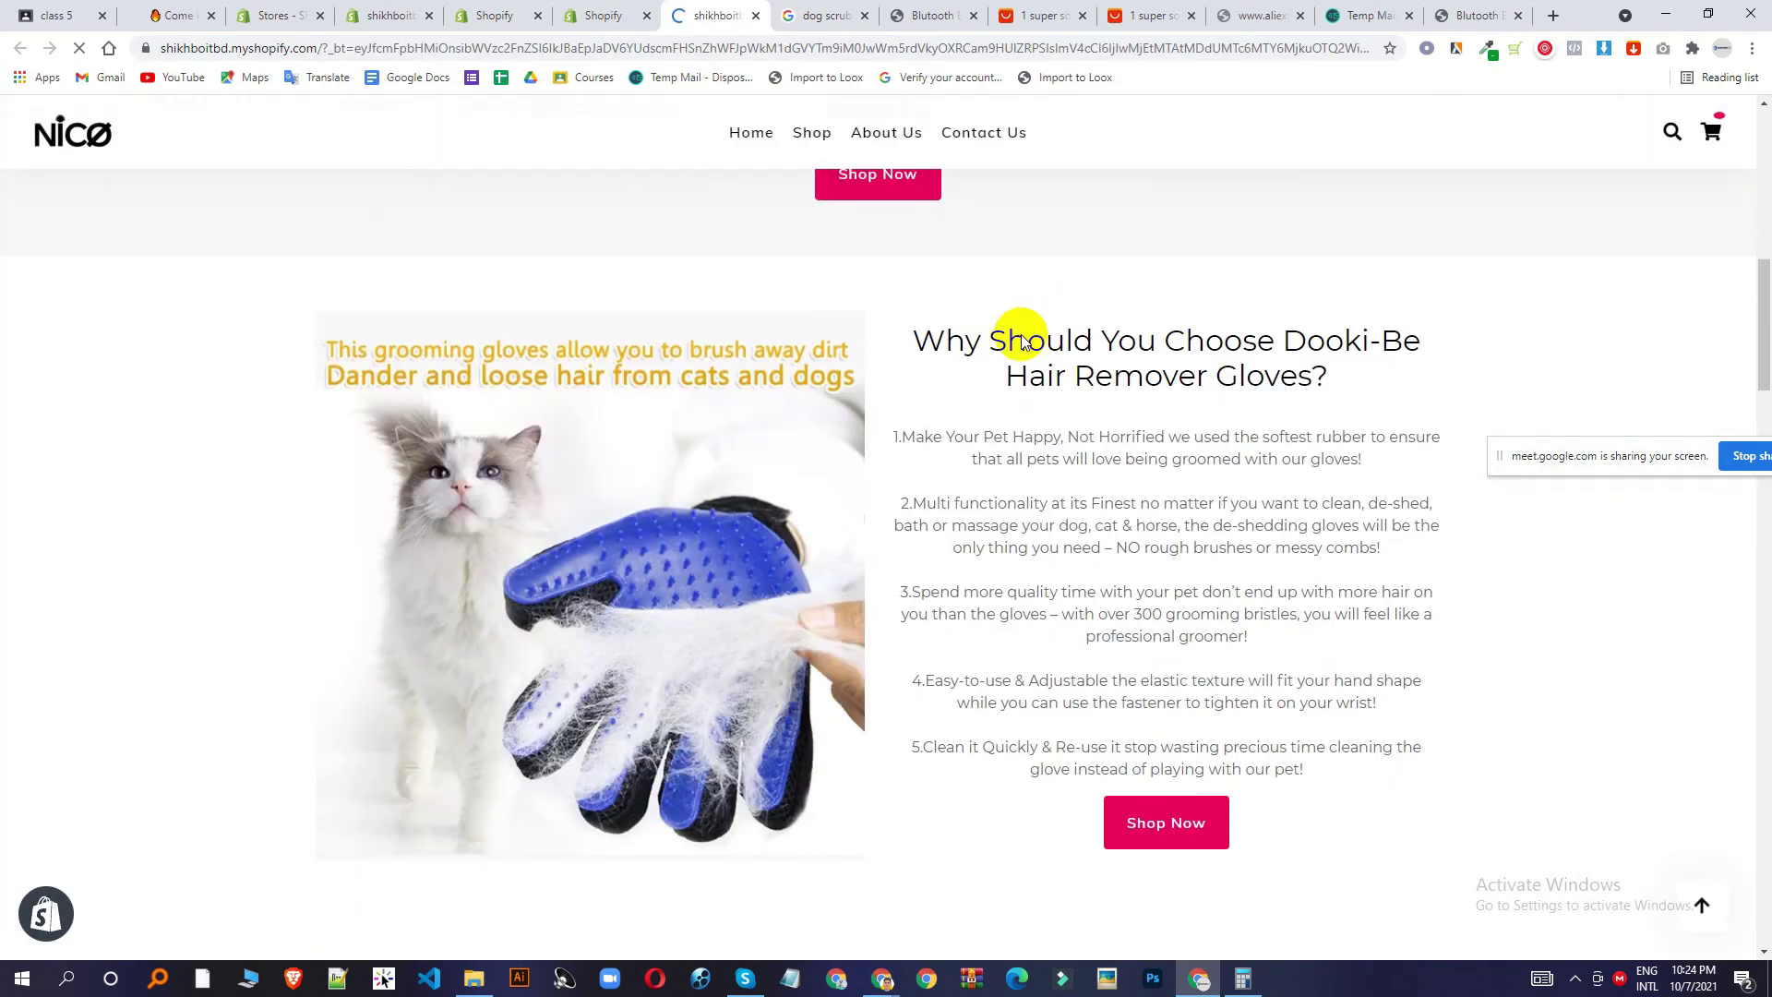
scroll(1052, 295, up, 11)
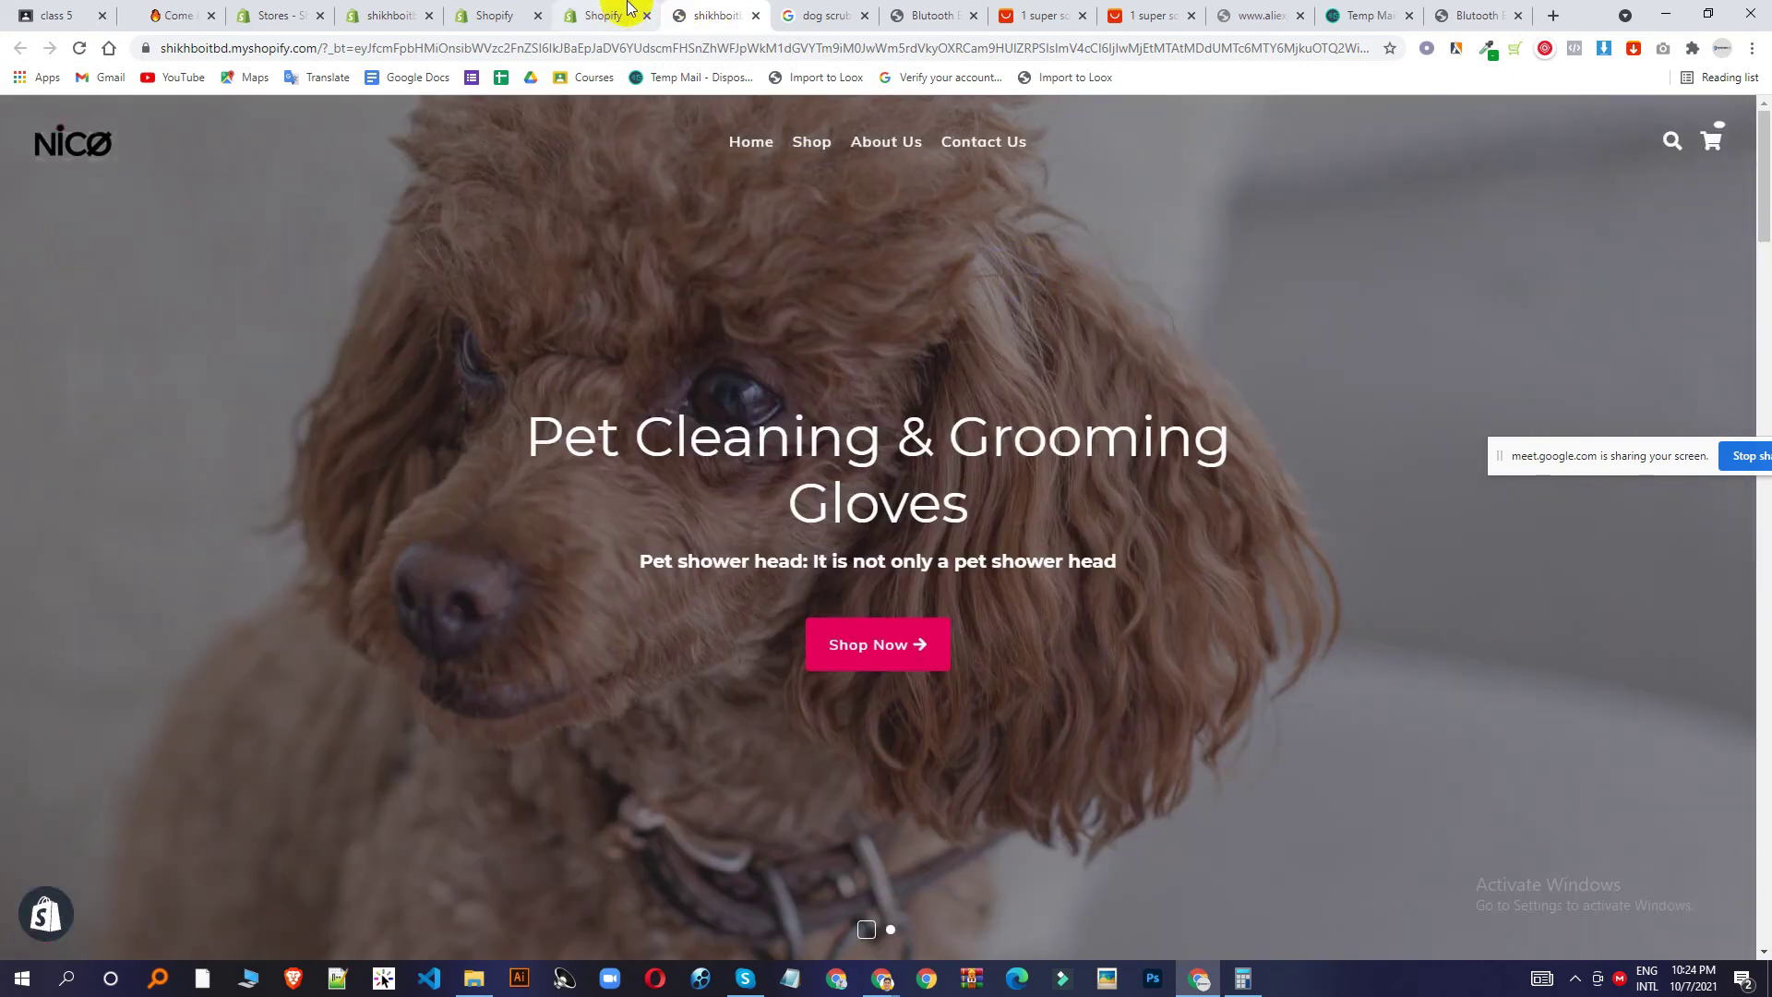
Go to the Shopify App Store from the admin's Apps page and search for "free shipping bar".
click(617, 13)
click(1304, 201)
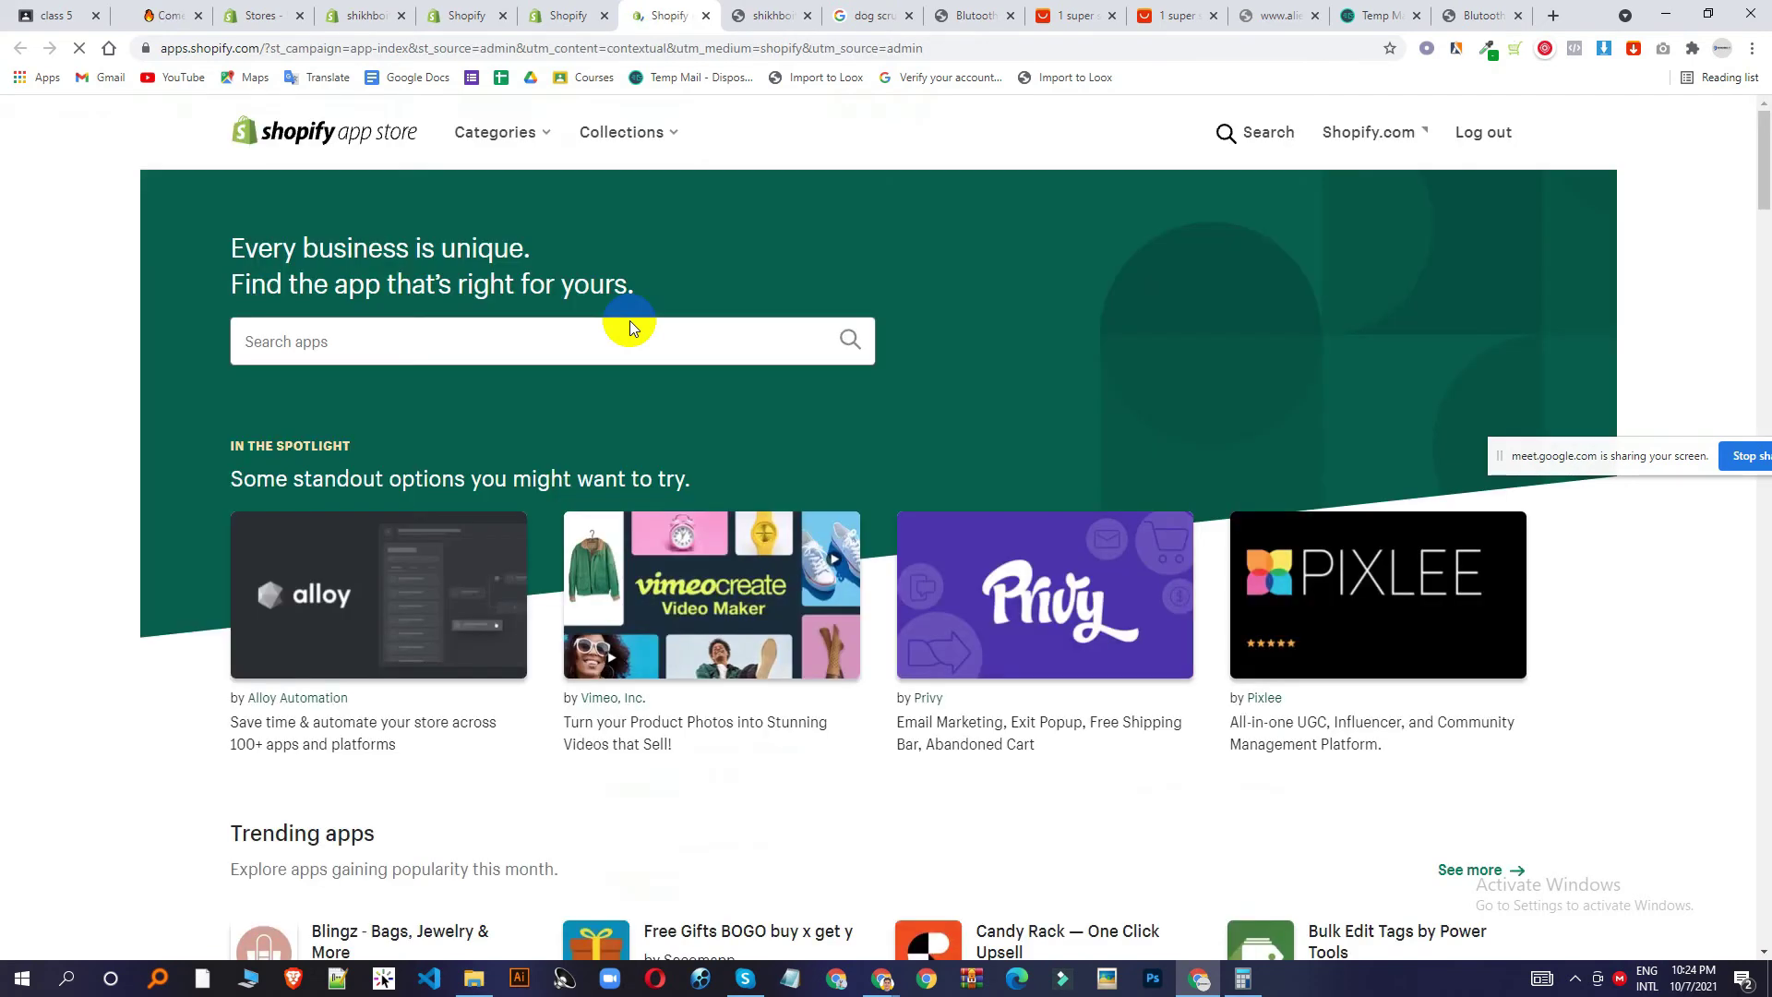
click(323, 358)
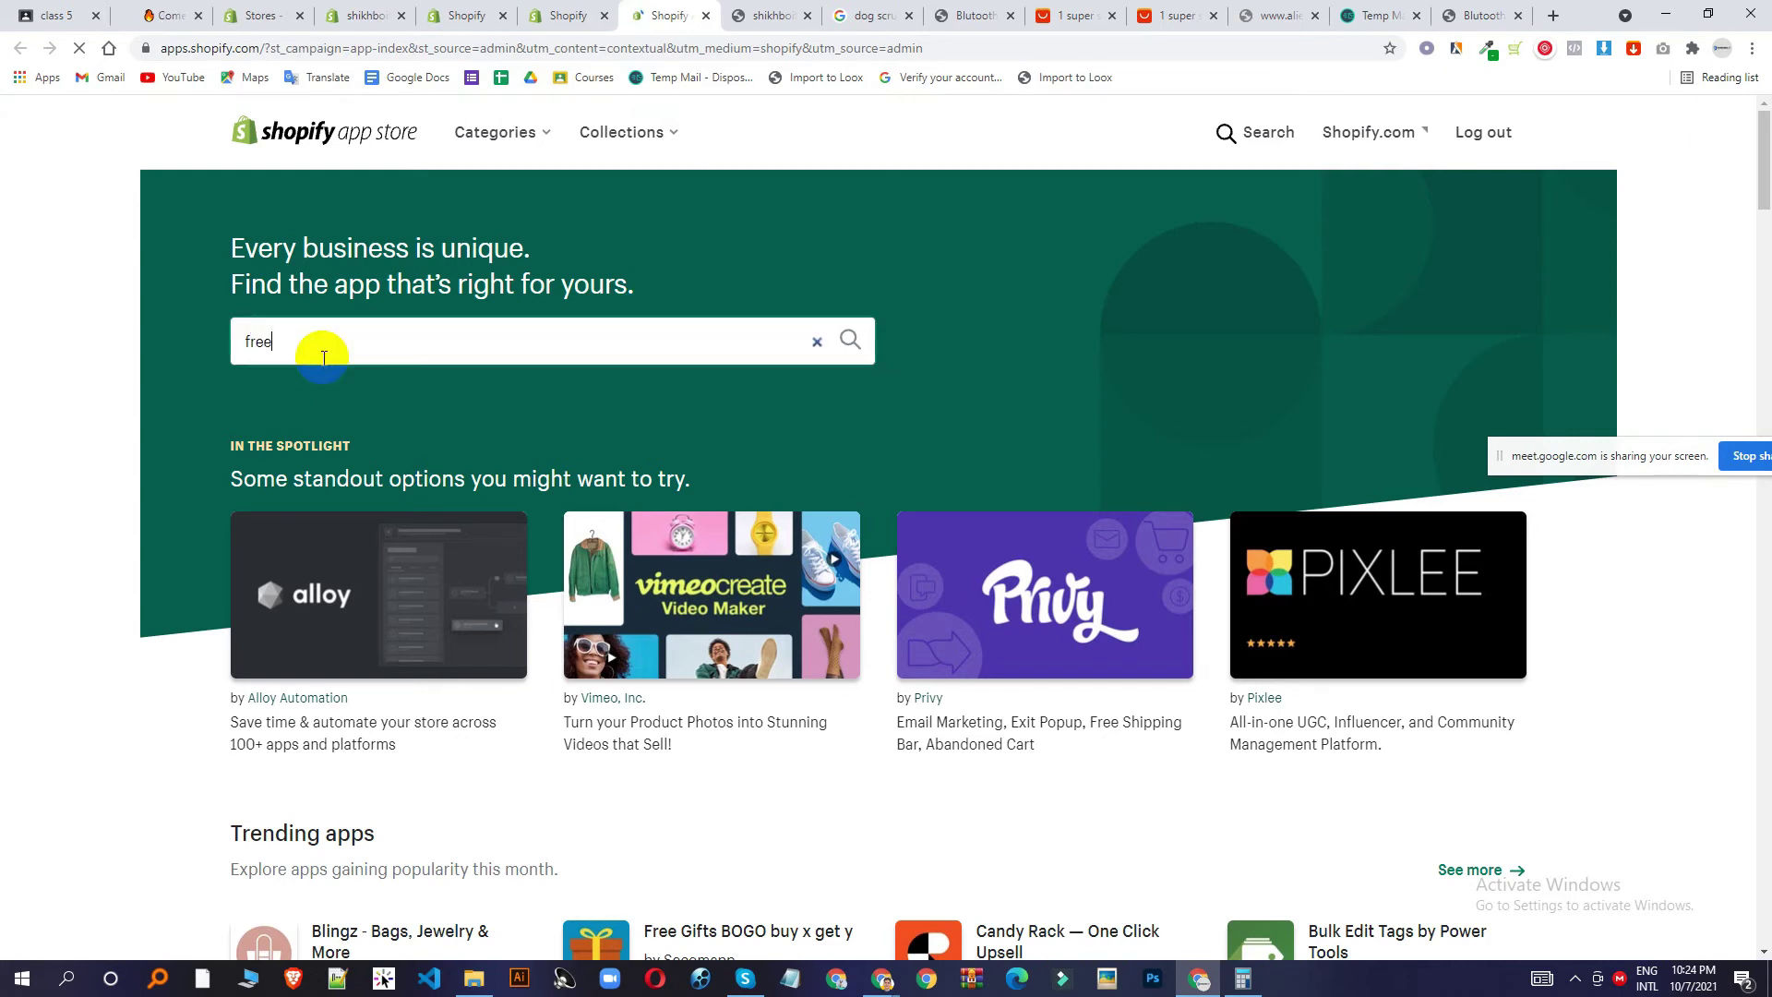
text(free shi)
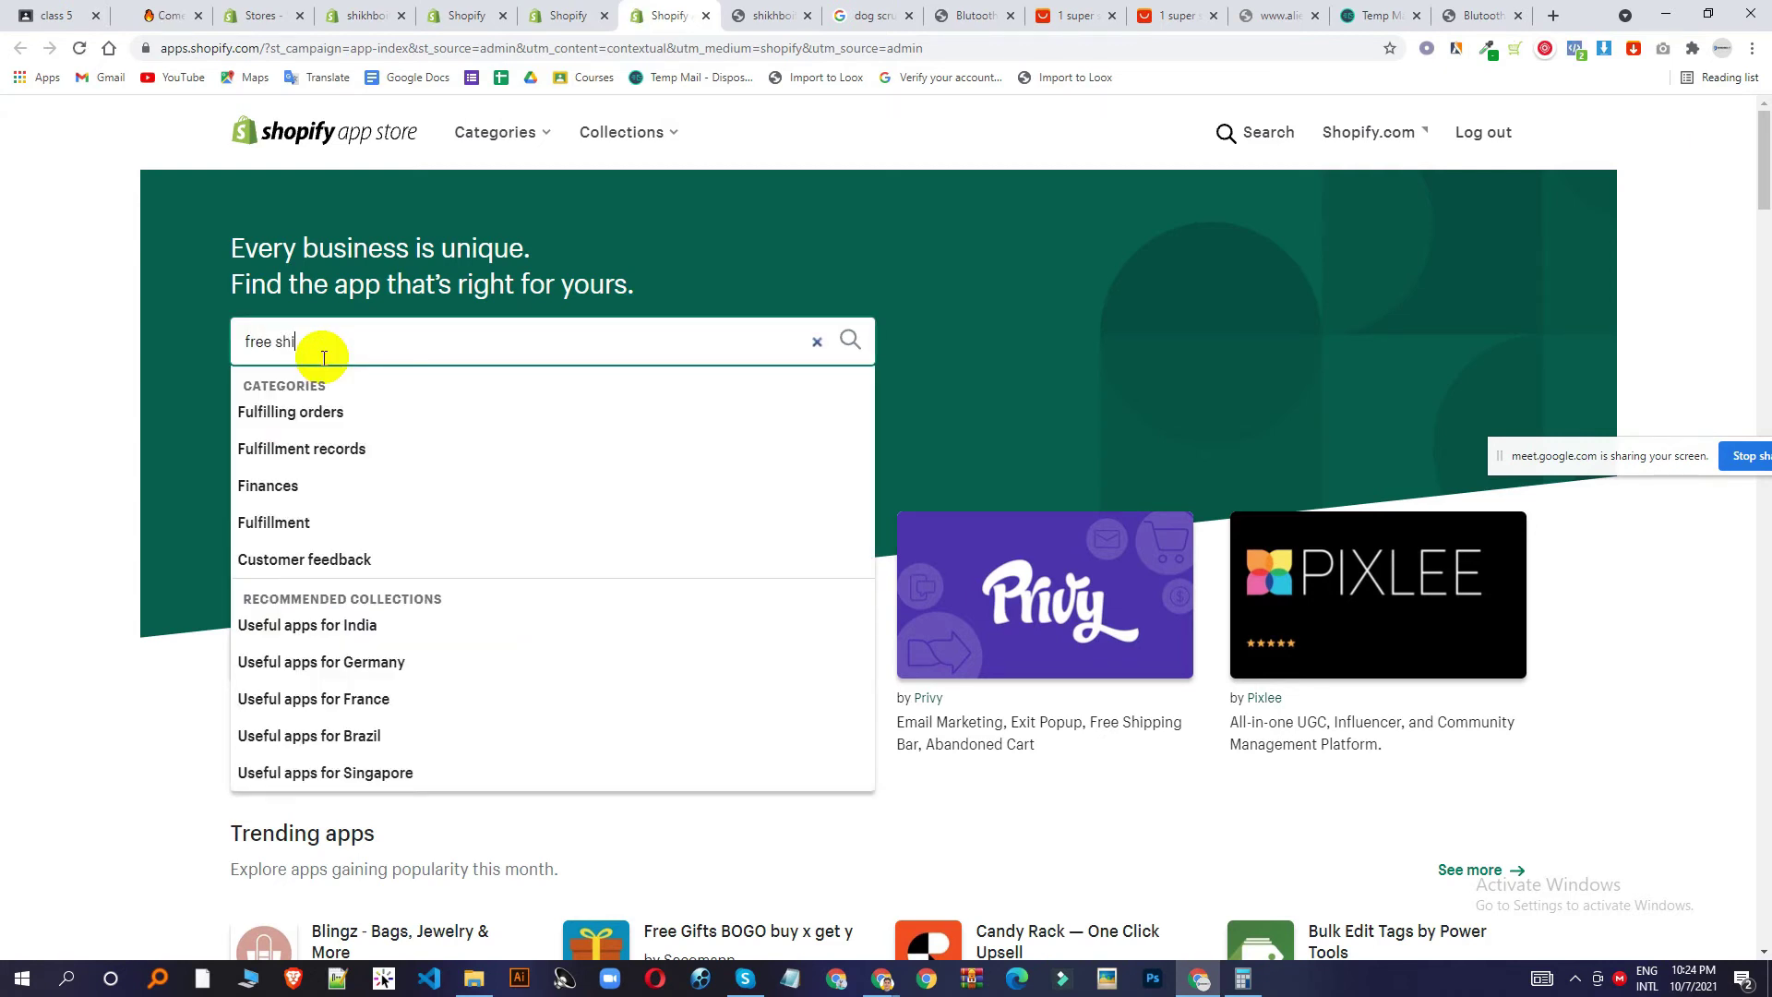
text(pping)
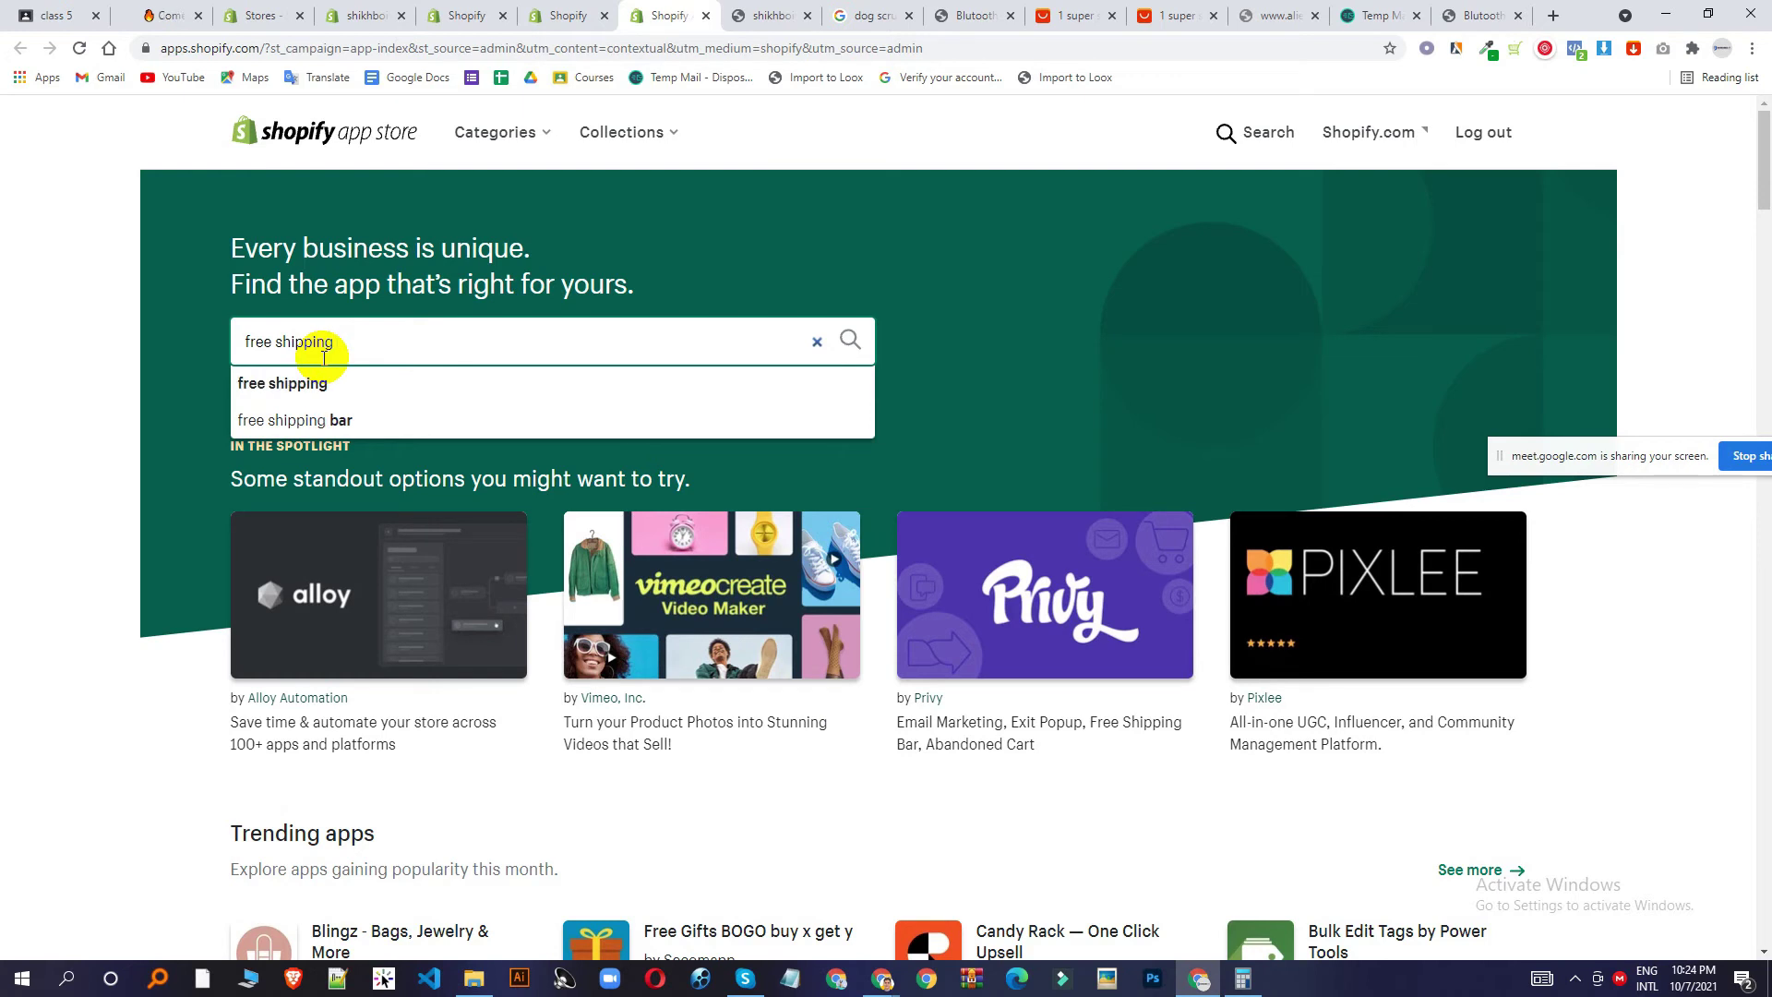
click(359, 420)
click(415, 348)
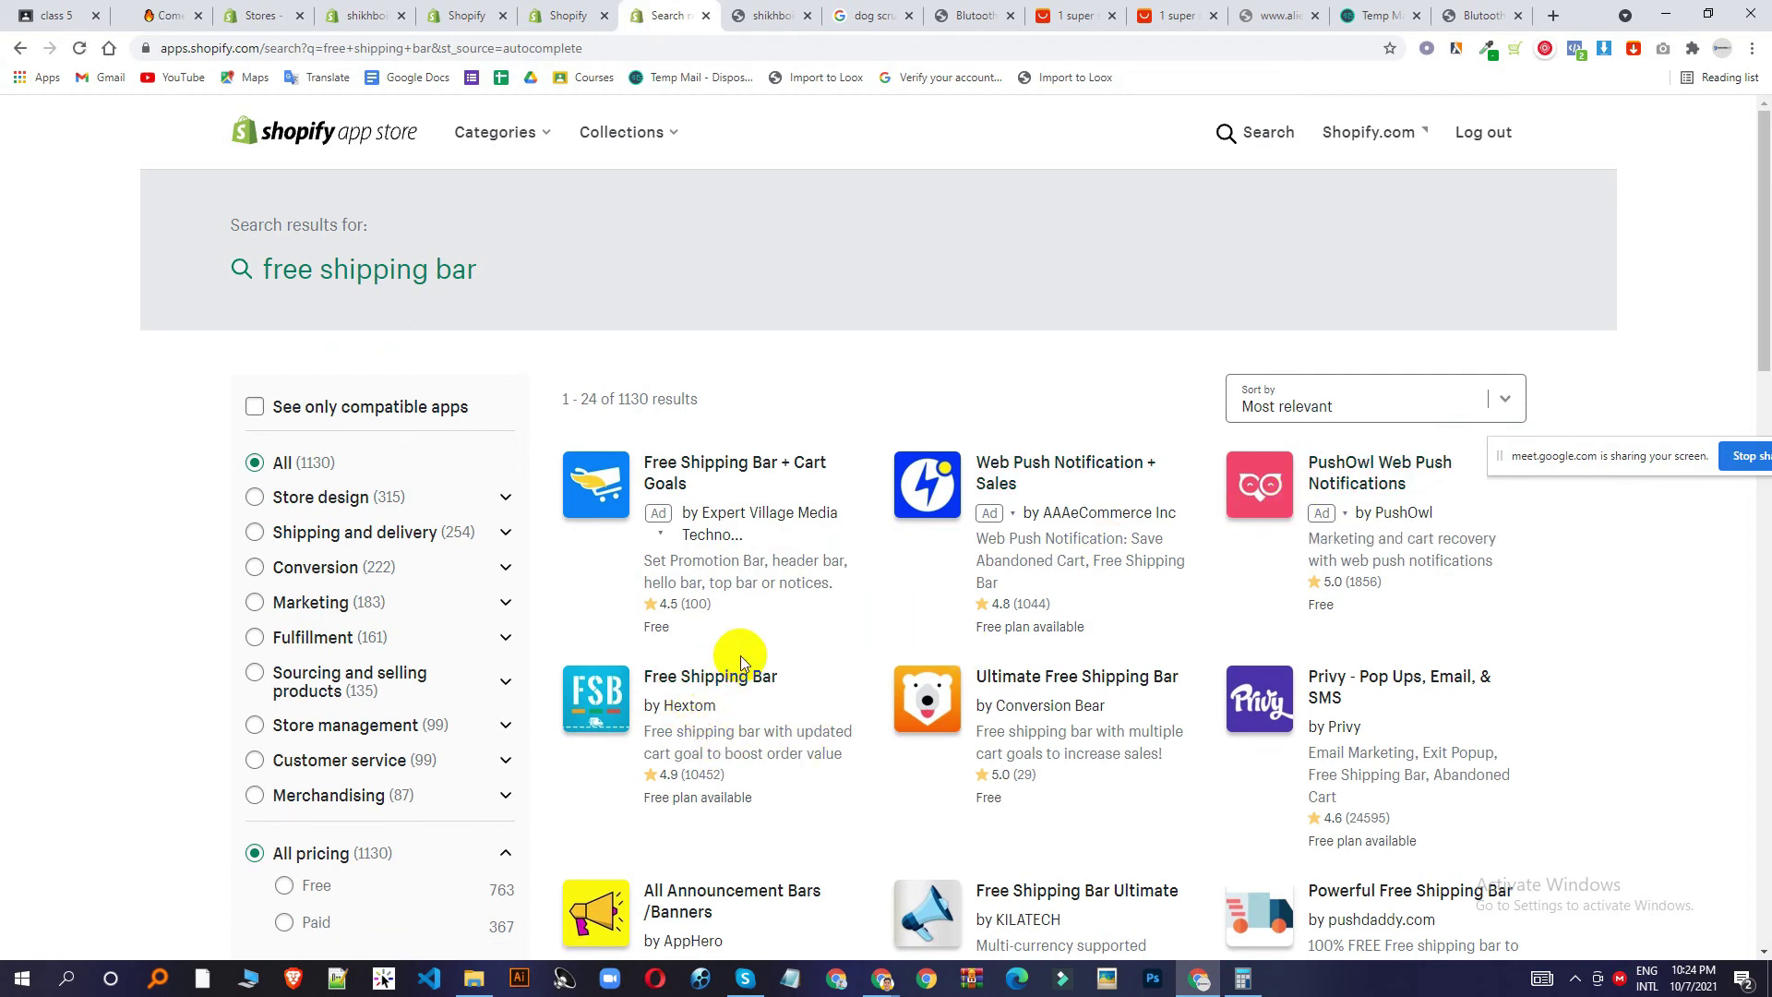
Install the Free Shipping Bar app by Hextom on the store.
scroll(706, 678, down, 1)
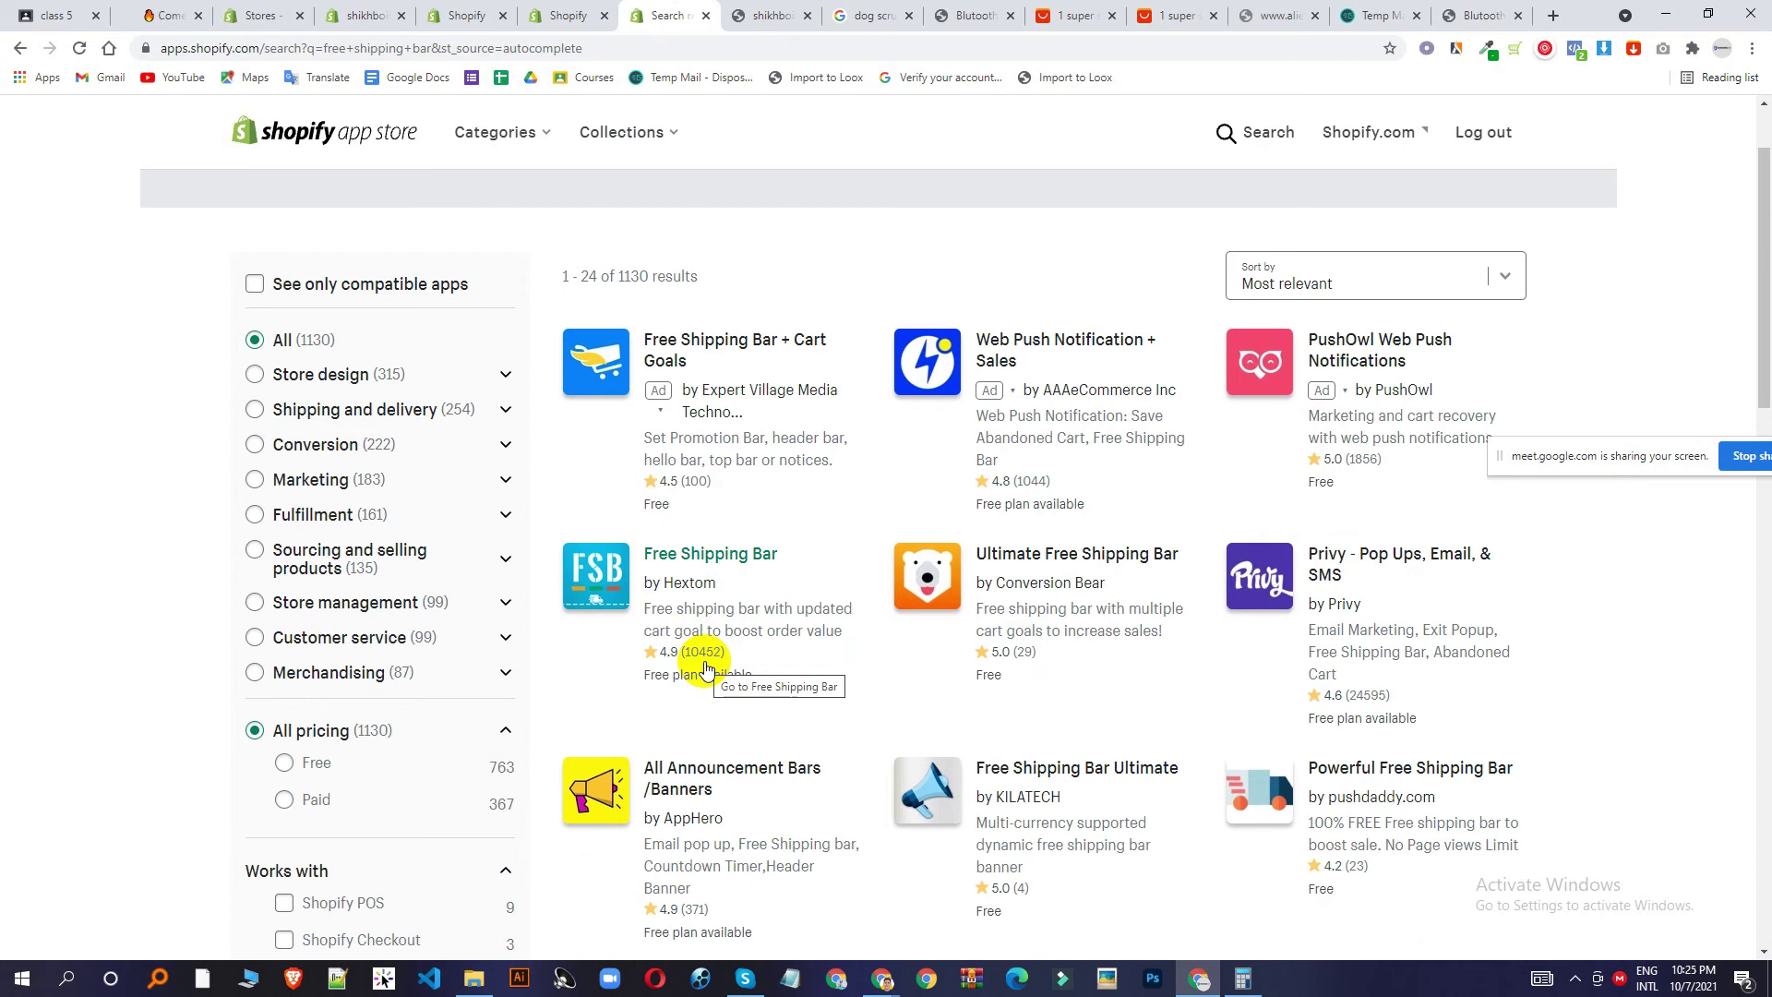
click(717, 619)
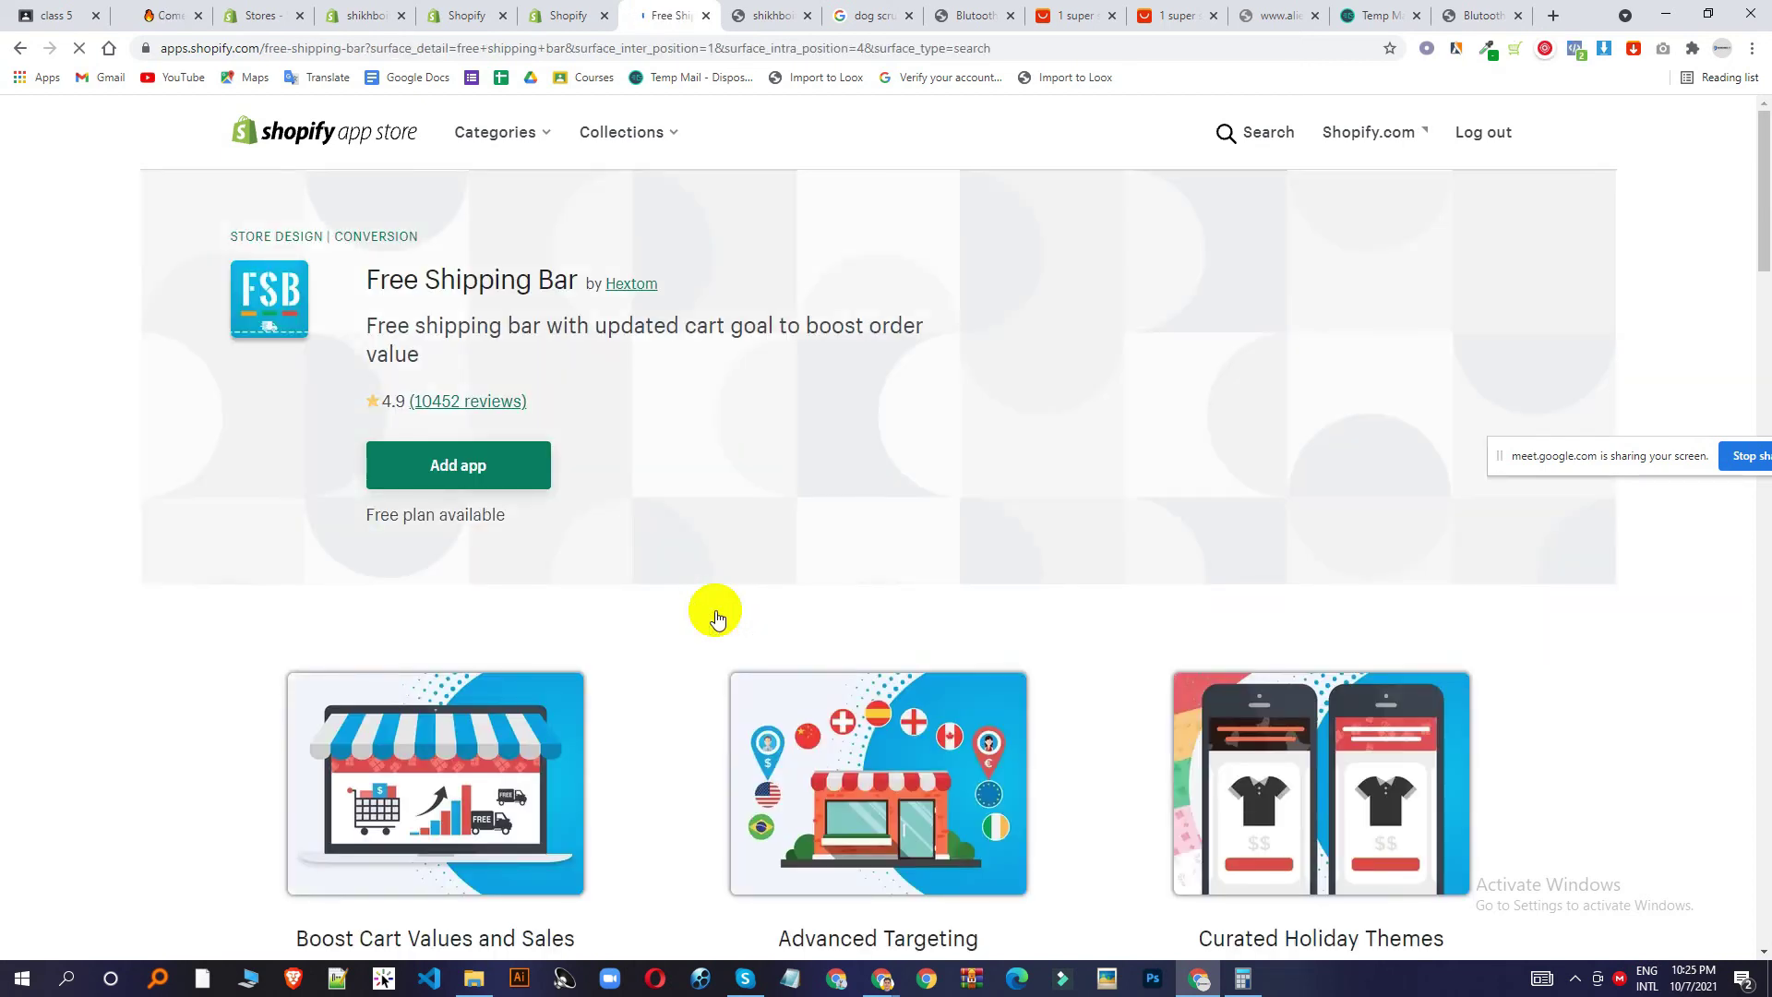
click(477, 470)
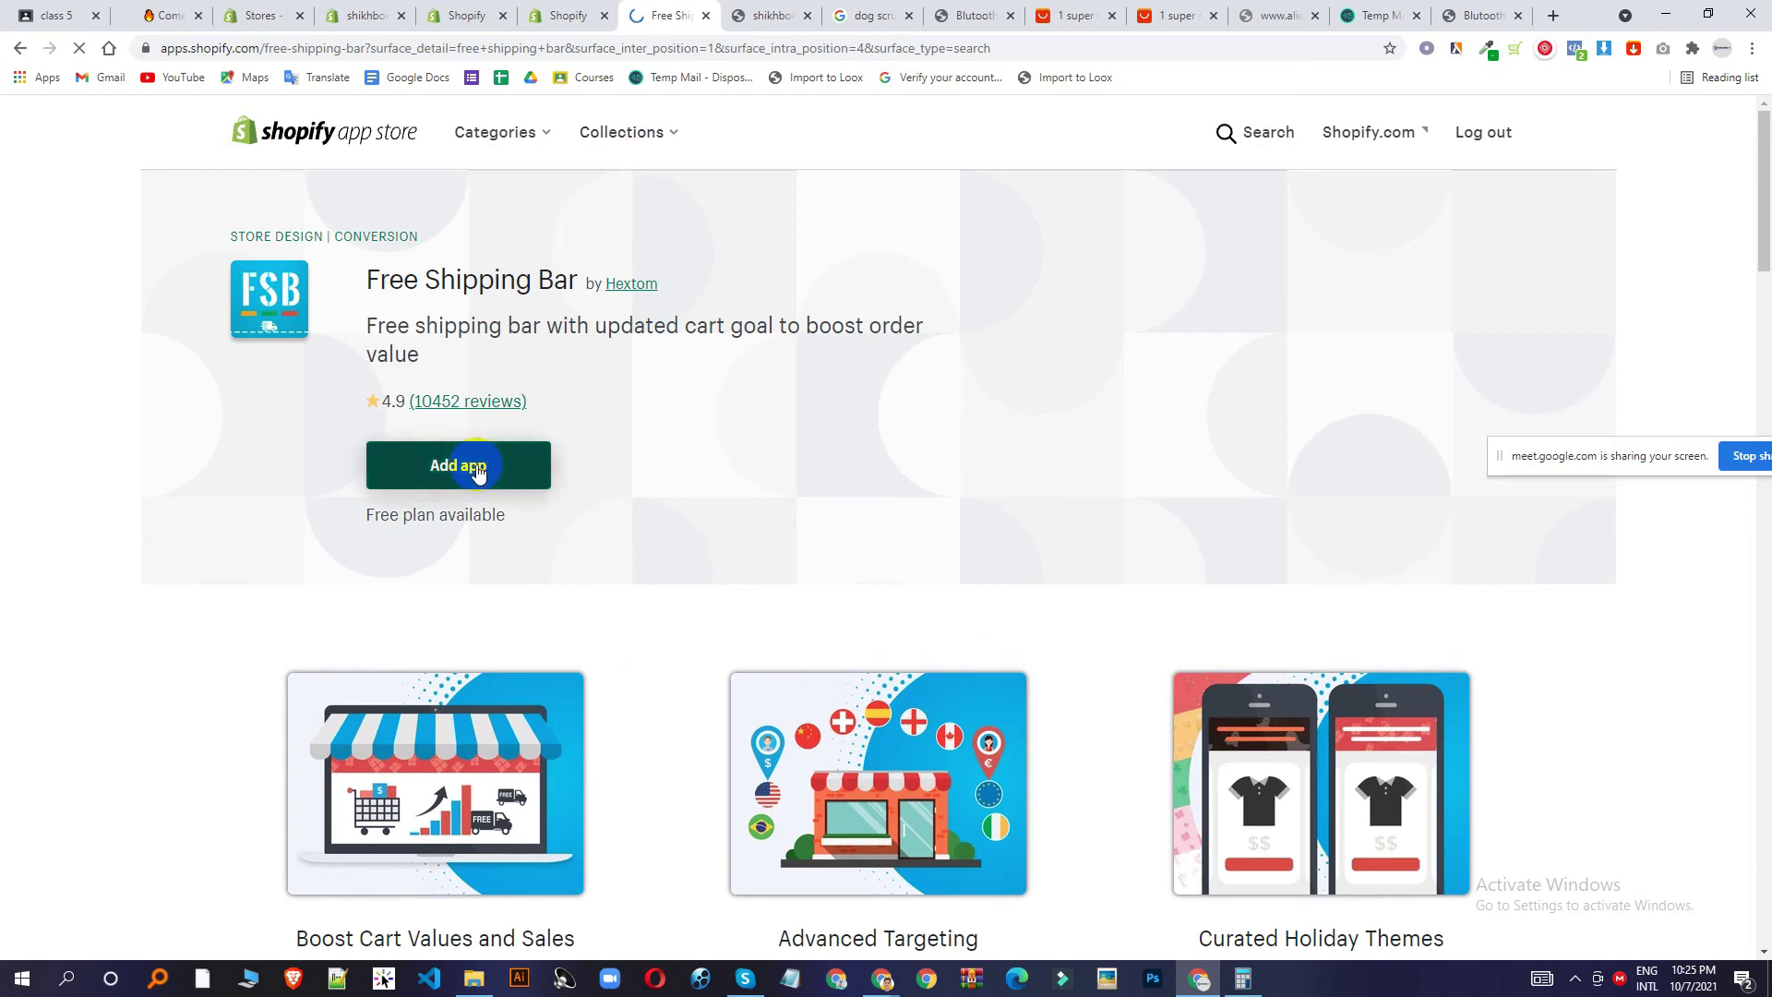
click(454, 471)
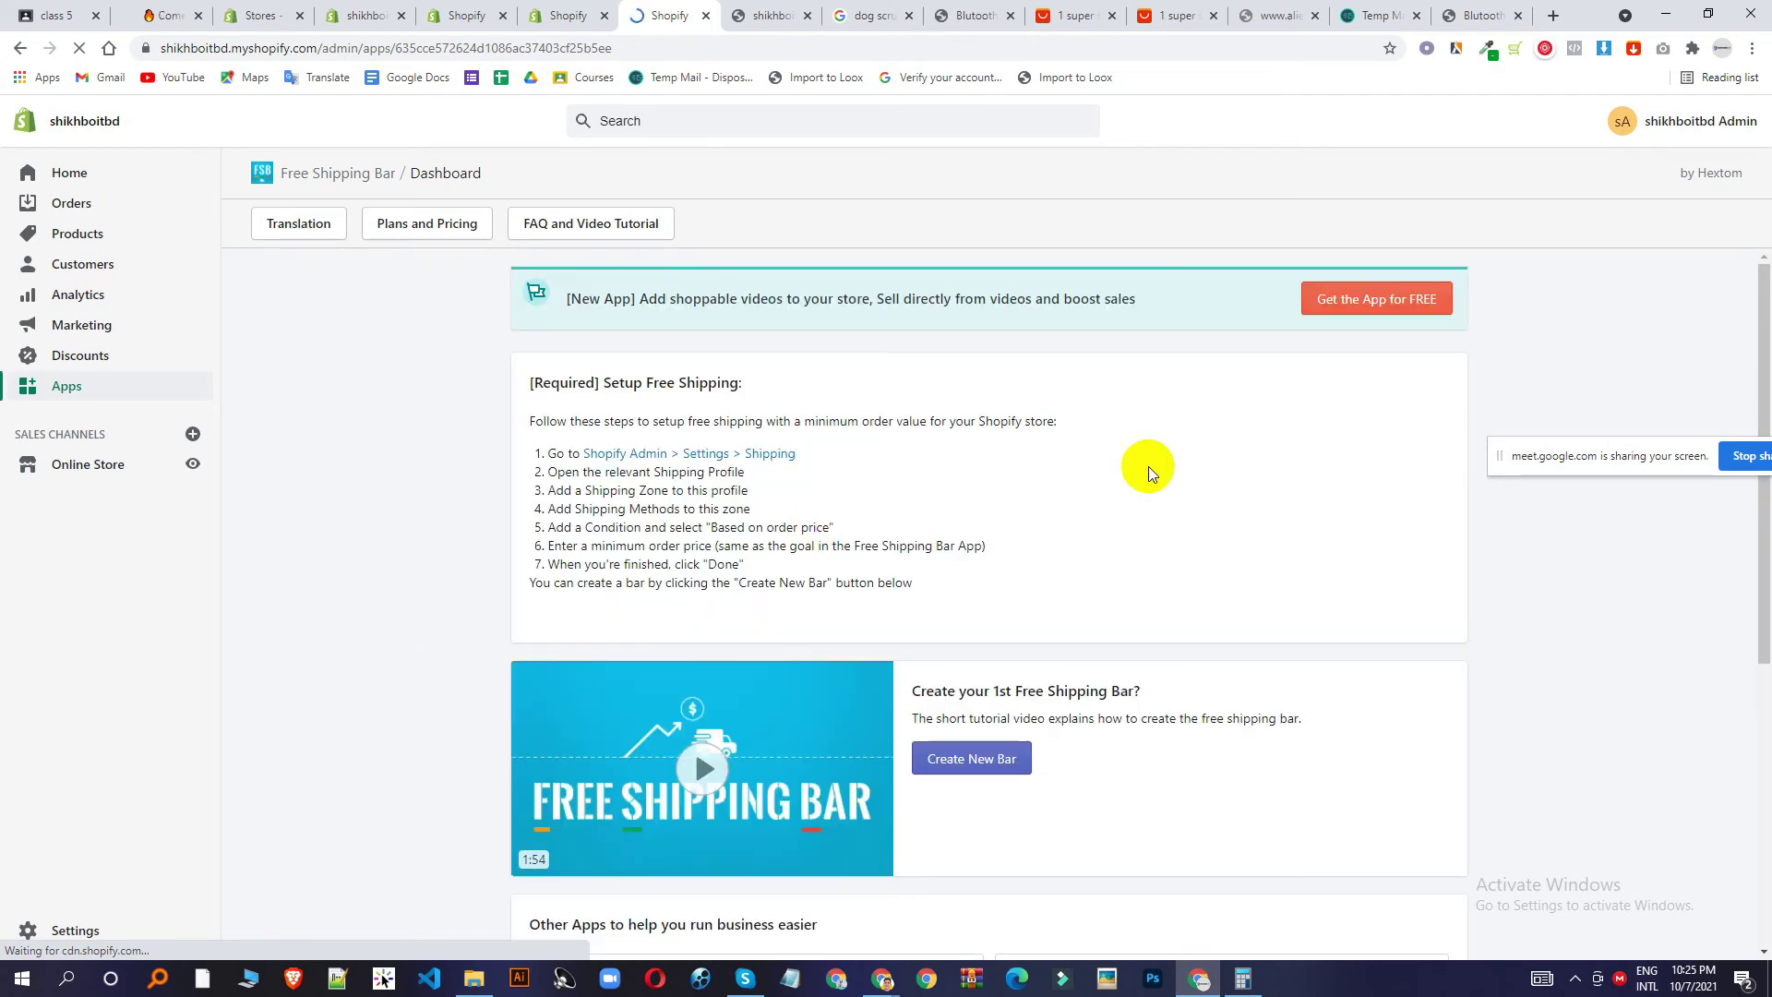
Create a new free shipping bar and apply the basic template "It's Easy".
click(823, 709)
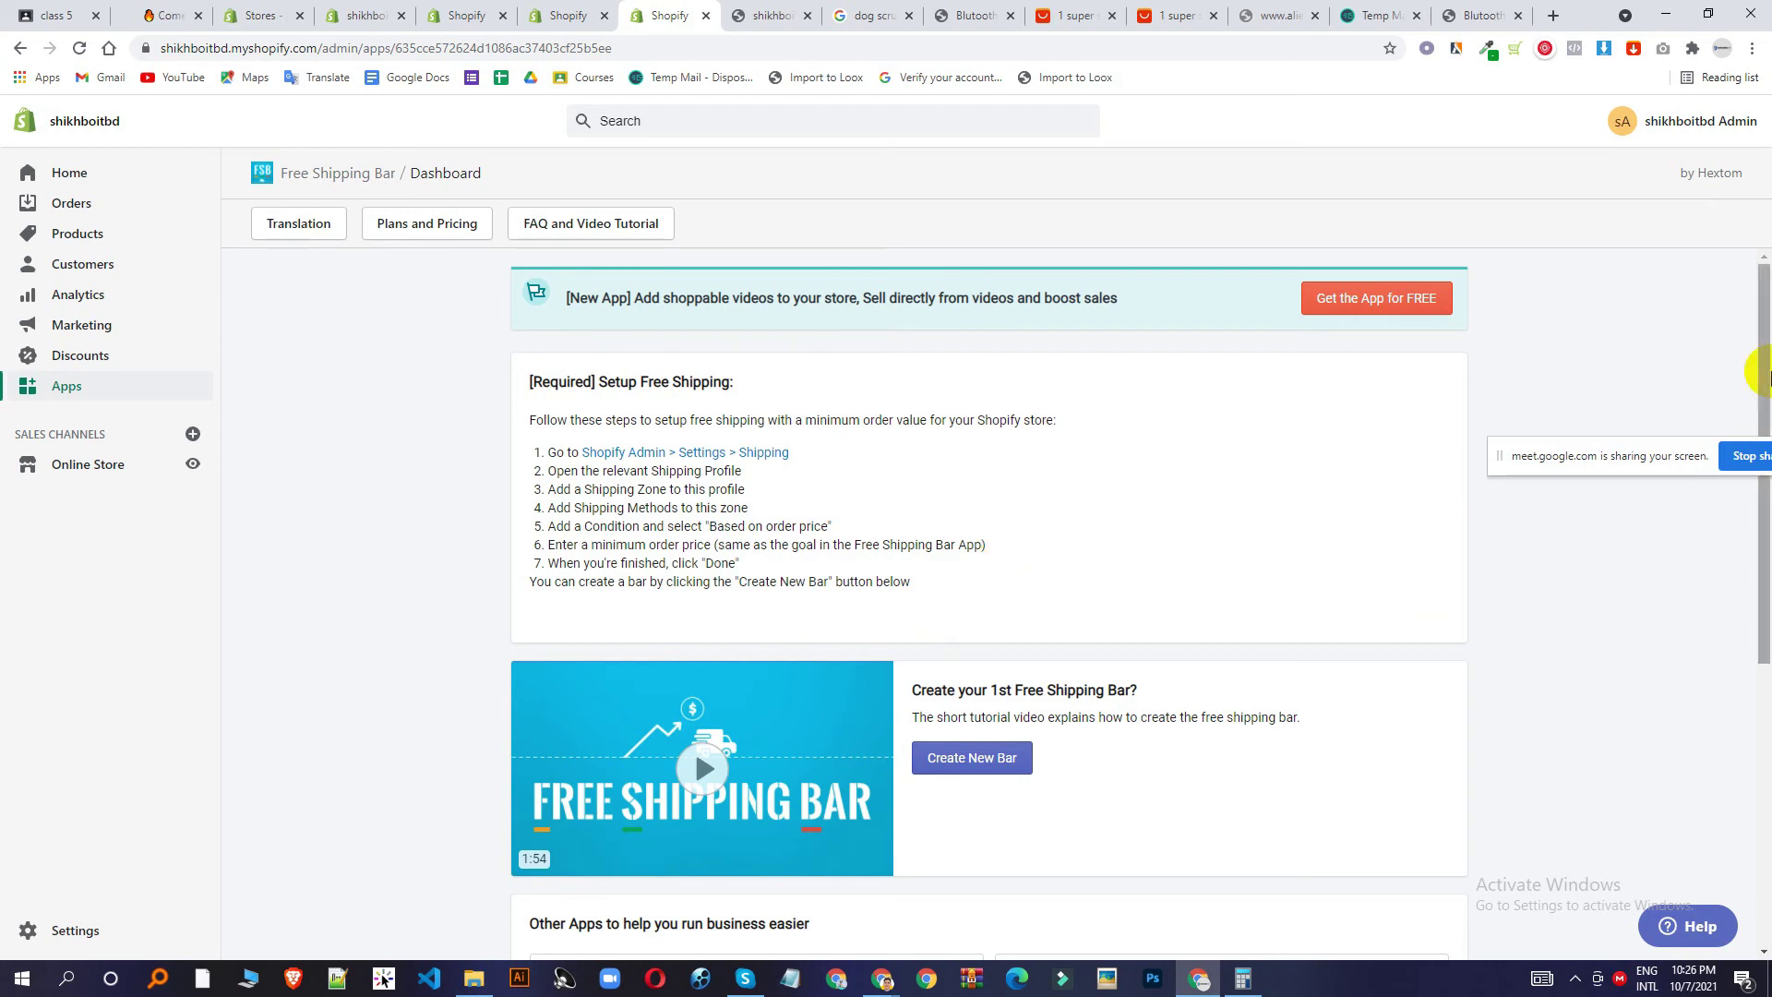
click(968, 759)
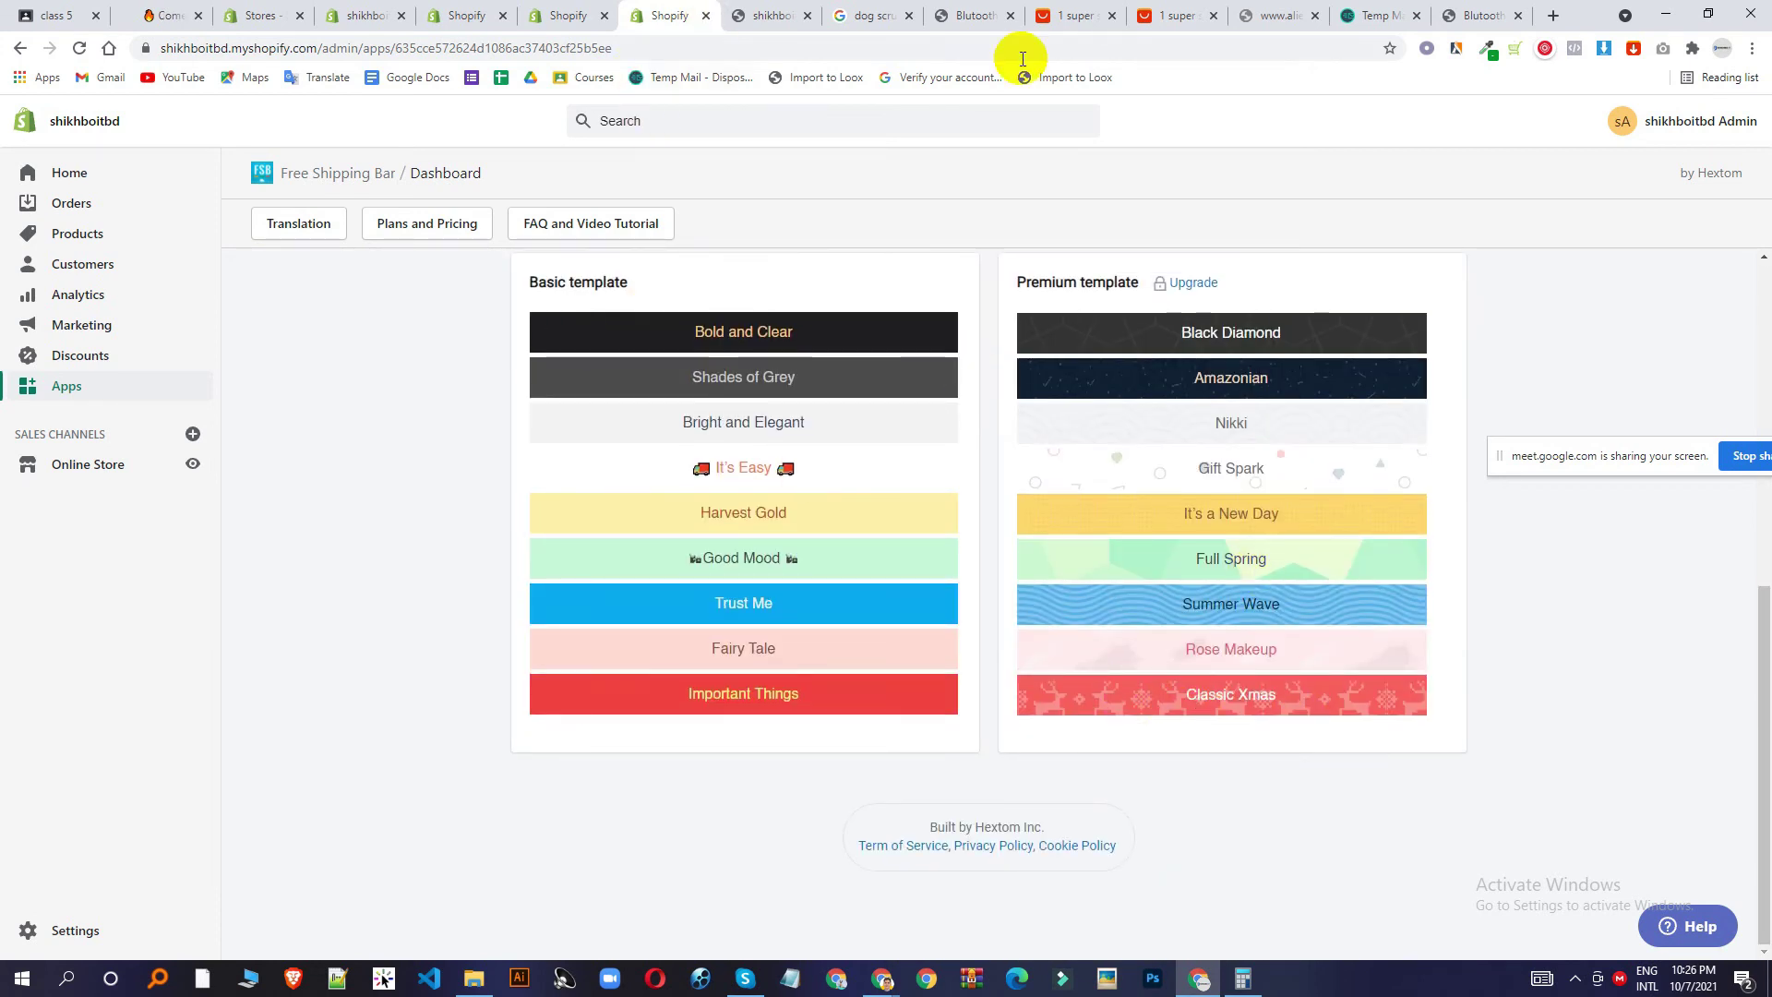
click(752, 489)
scroll(822, 461, up, 4)
scroll(751, 368, down, 5)
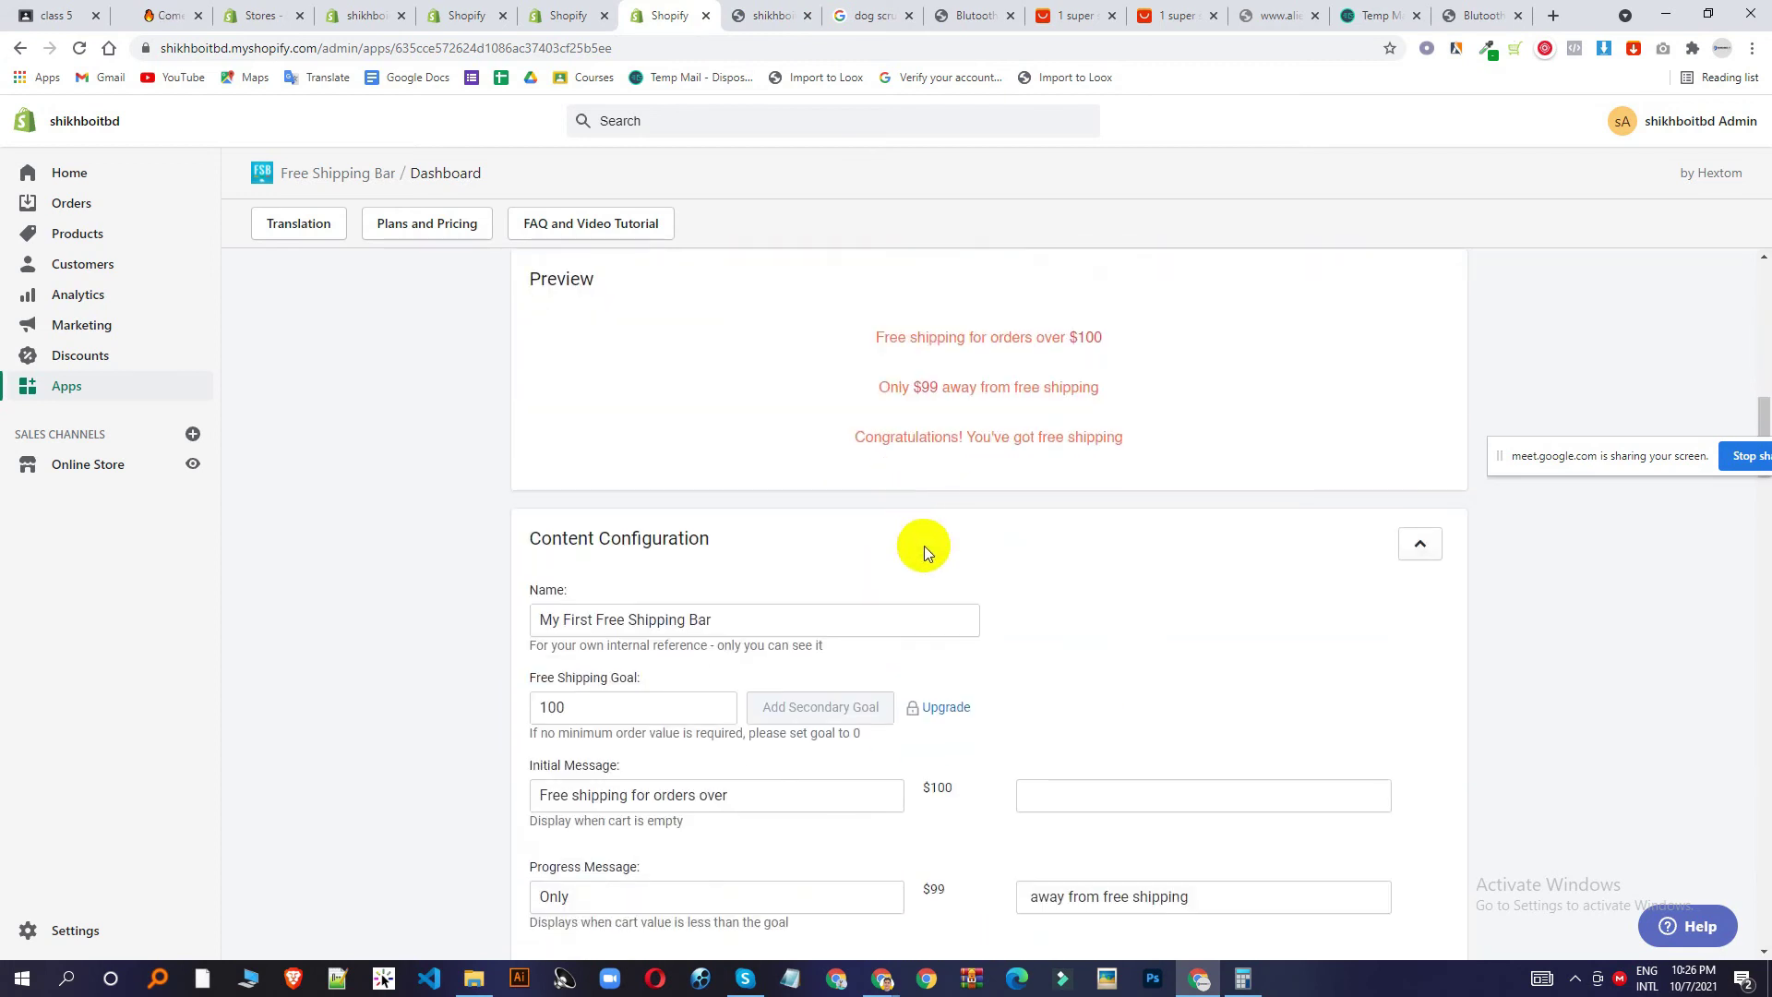
Review the new bar's content, currency, style, targeting and custom code settings, checking the storefront's home page along the way.
scroll(923, 552, down, 1)
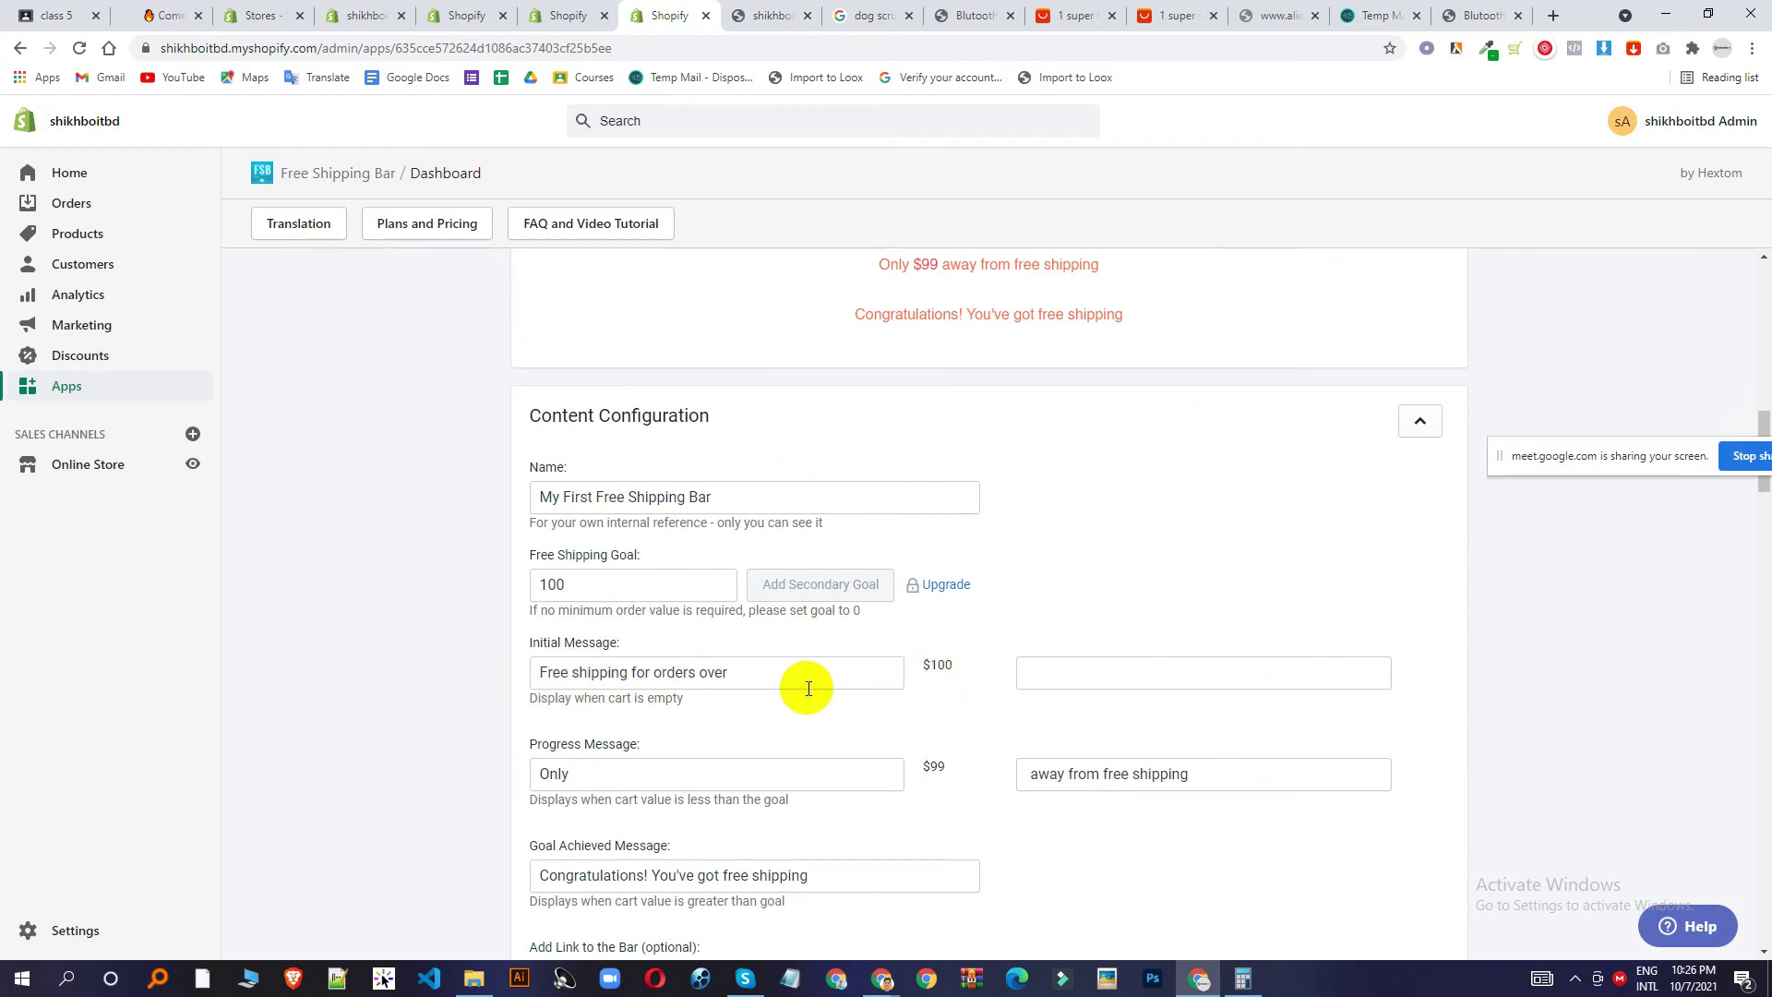
scroll(795, 679, down, 4)
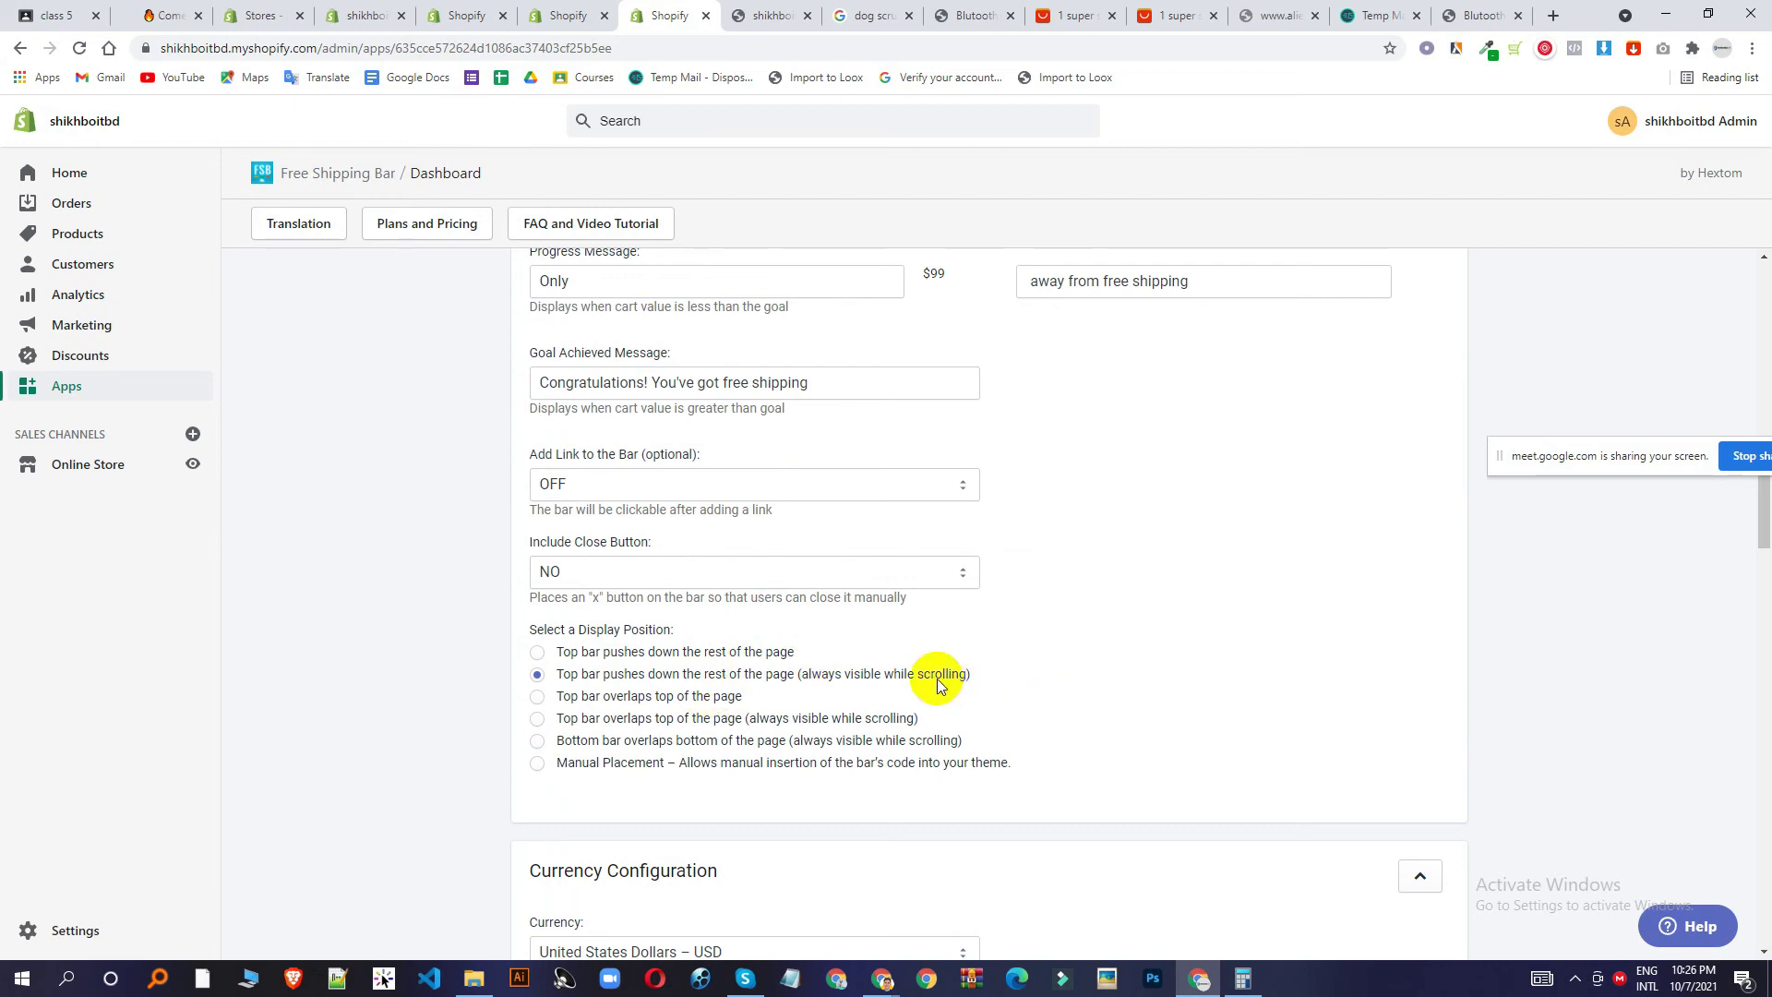
scroll(938, 678, down, 5)
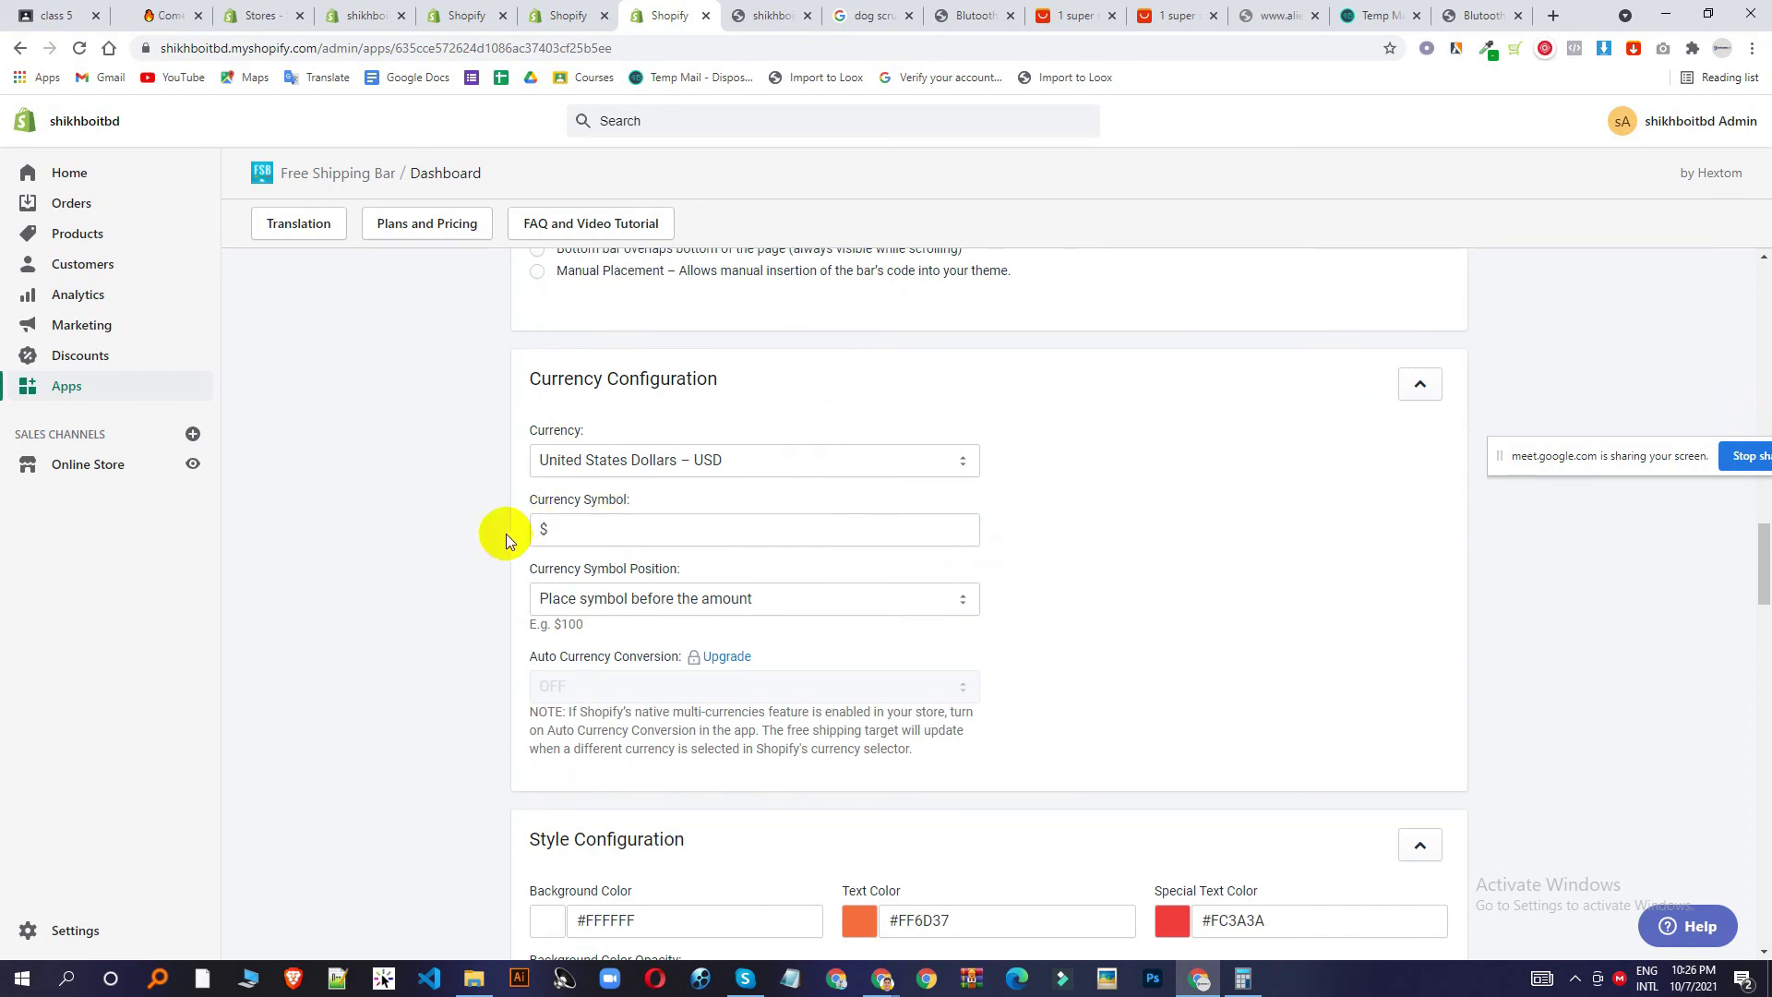
scroll(517, 489, down, 2)
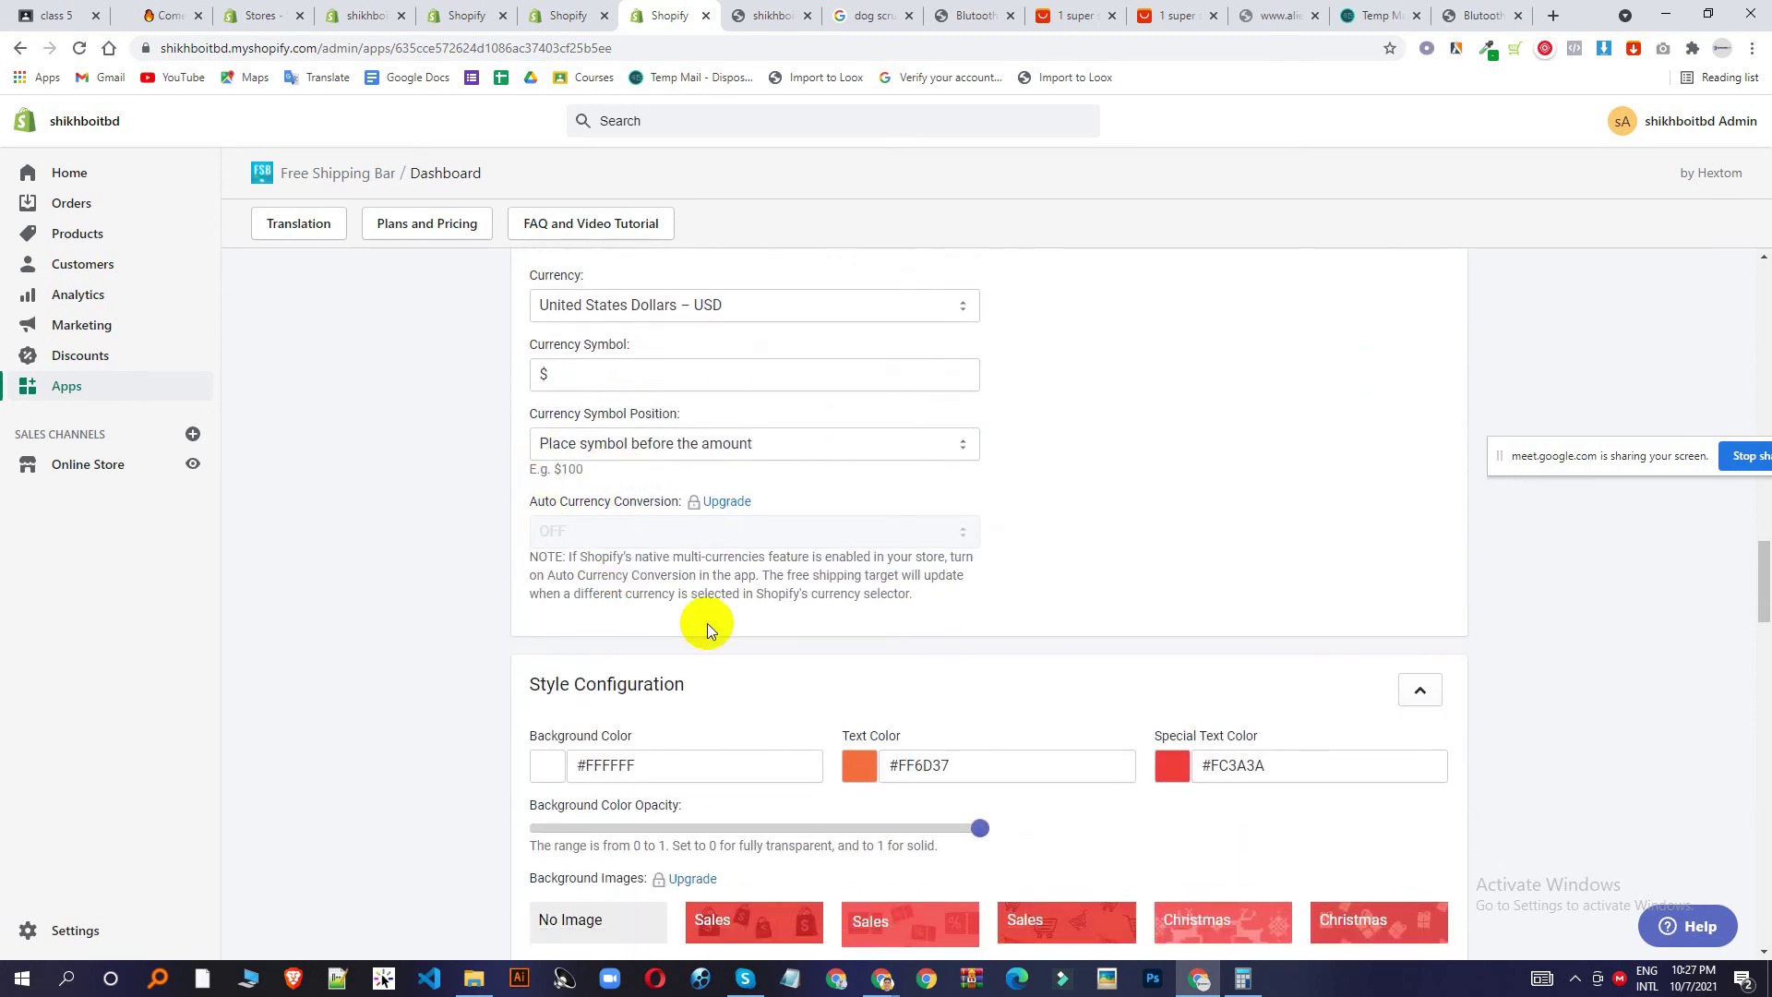
scroll(707, 623, down, 2)
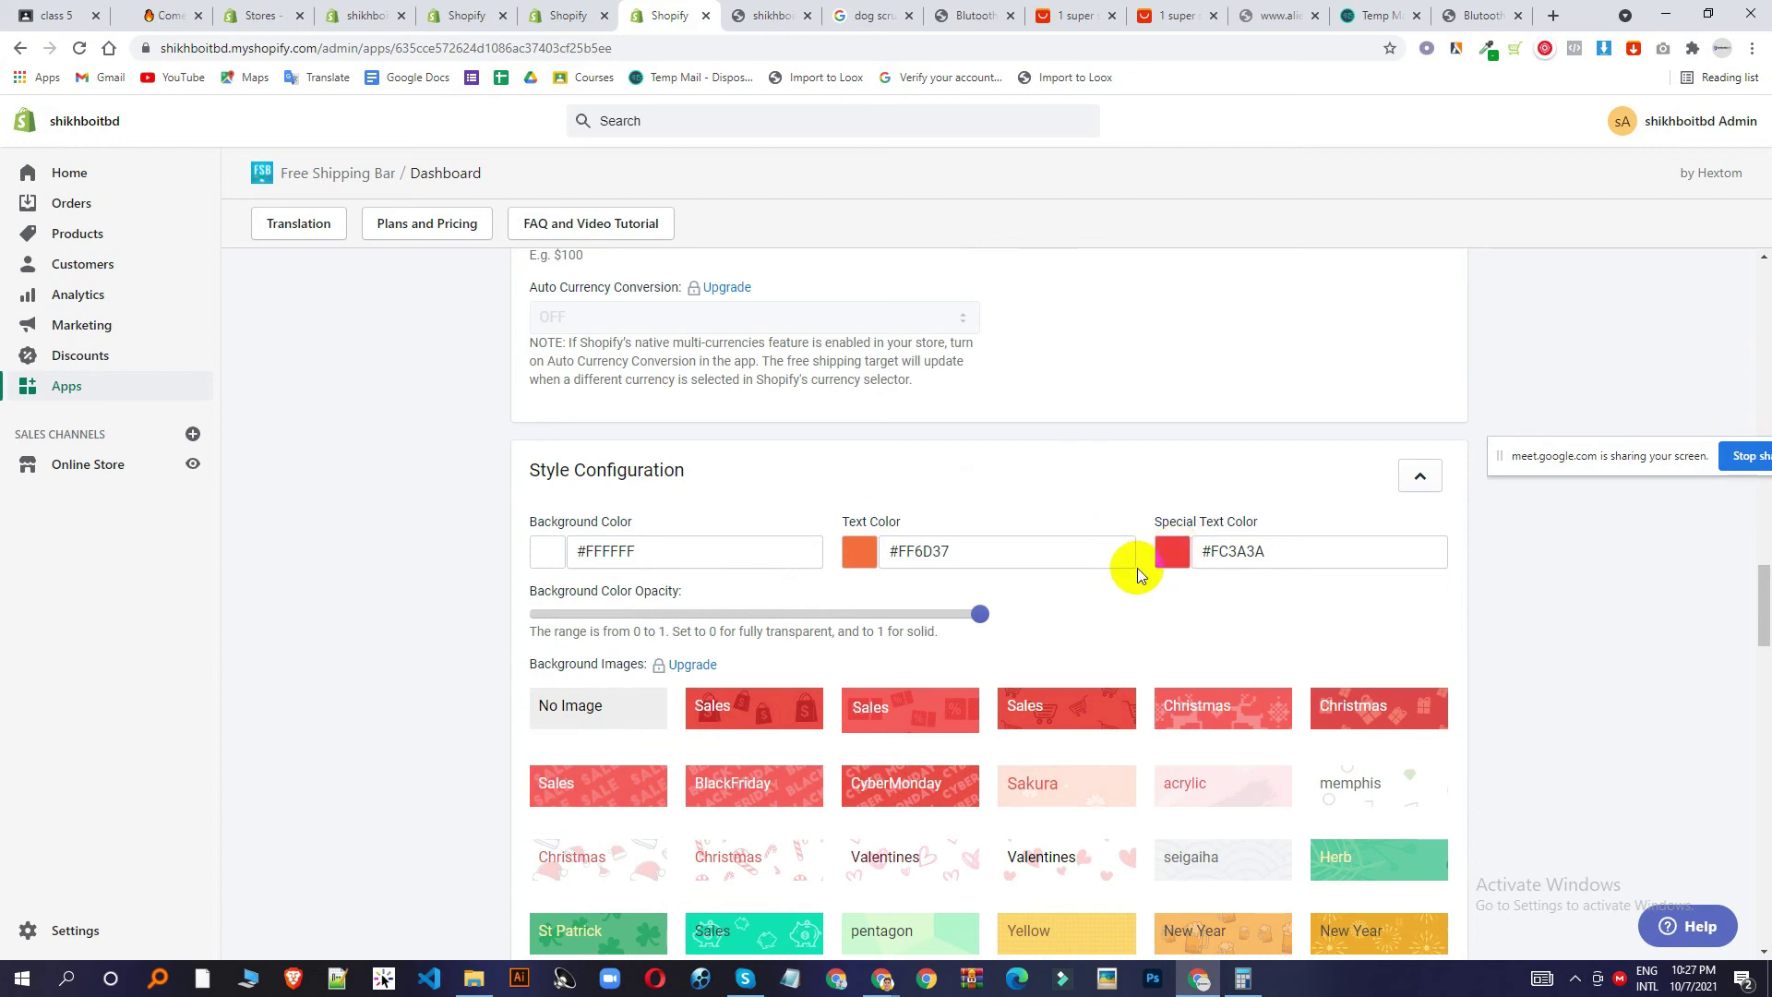
scroll(1170, 589, down, 5)
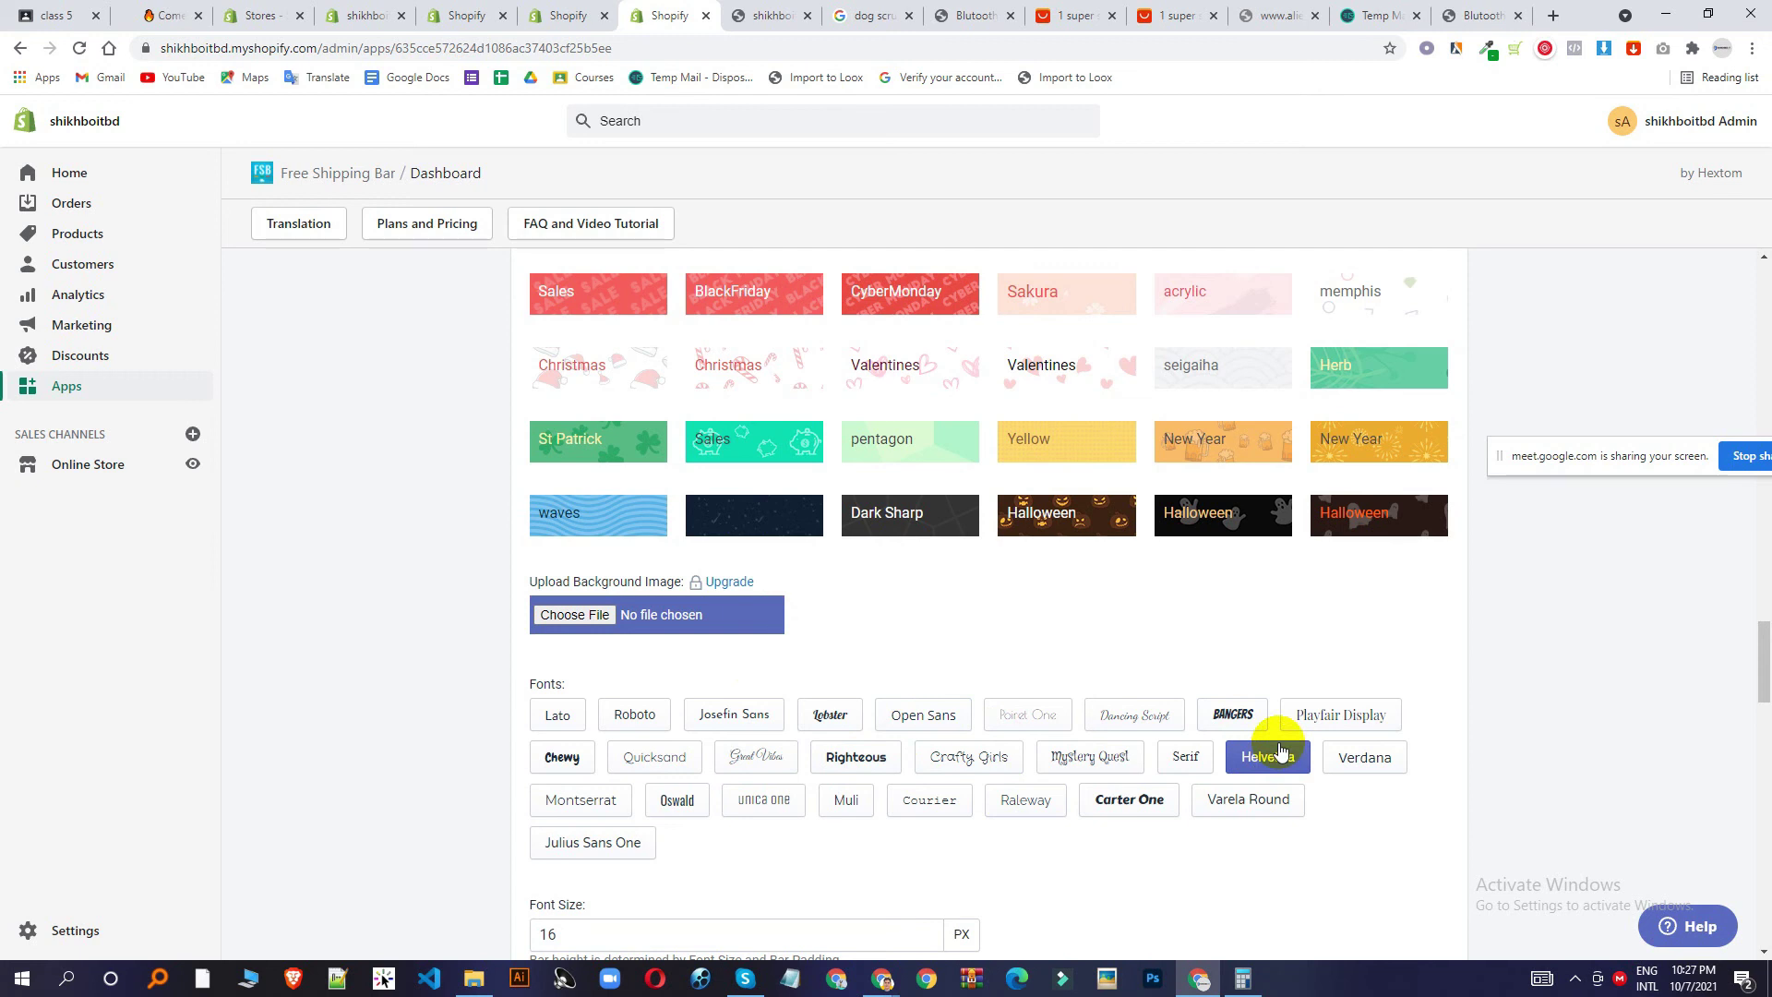
click(770, 15)
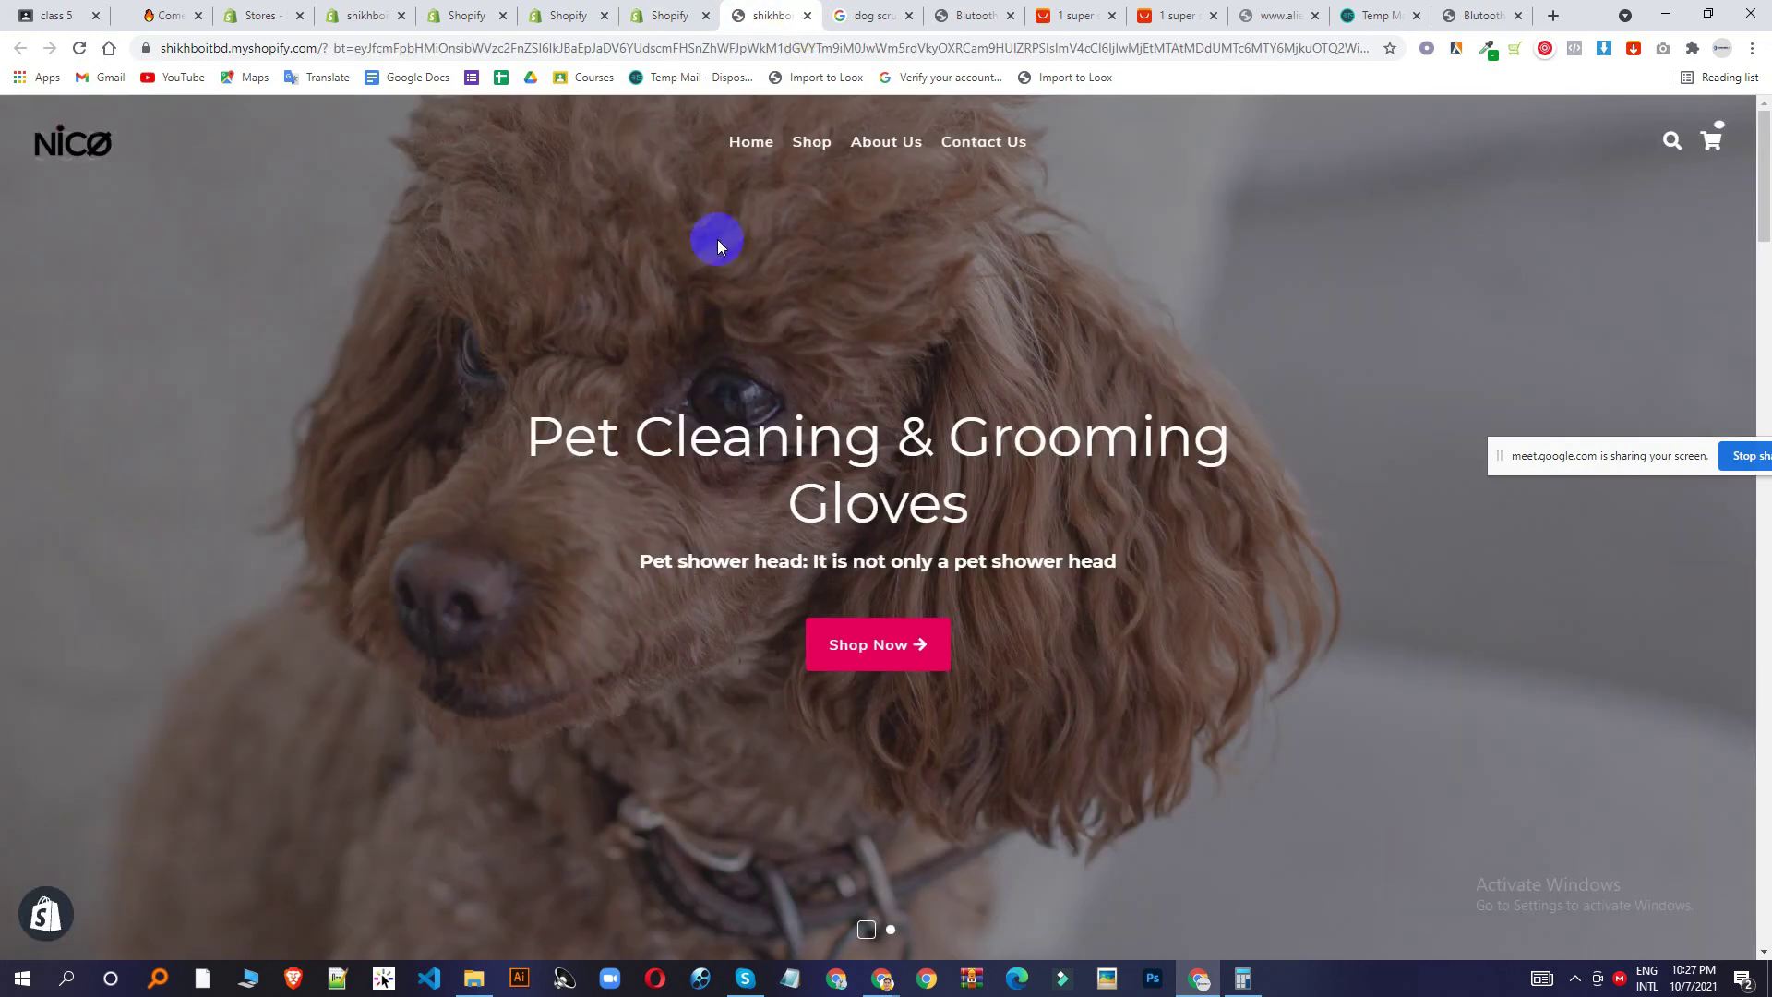
click(680, 14)
scroll(1117, 665, down, 1)
scroll(1117, 664, down, 2)
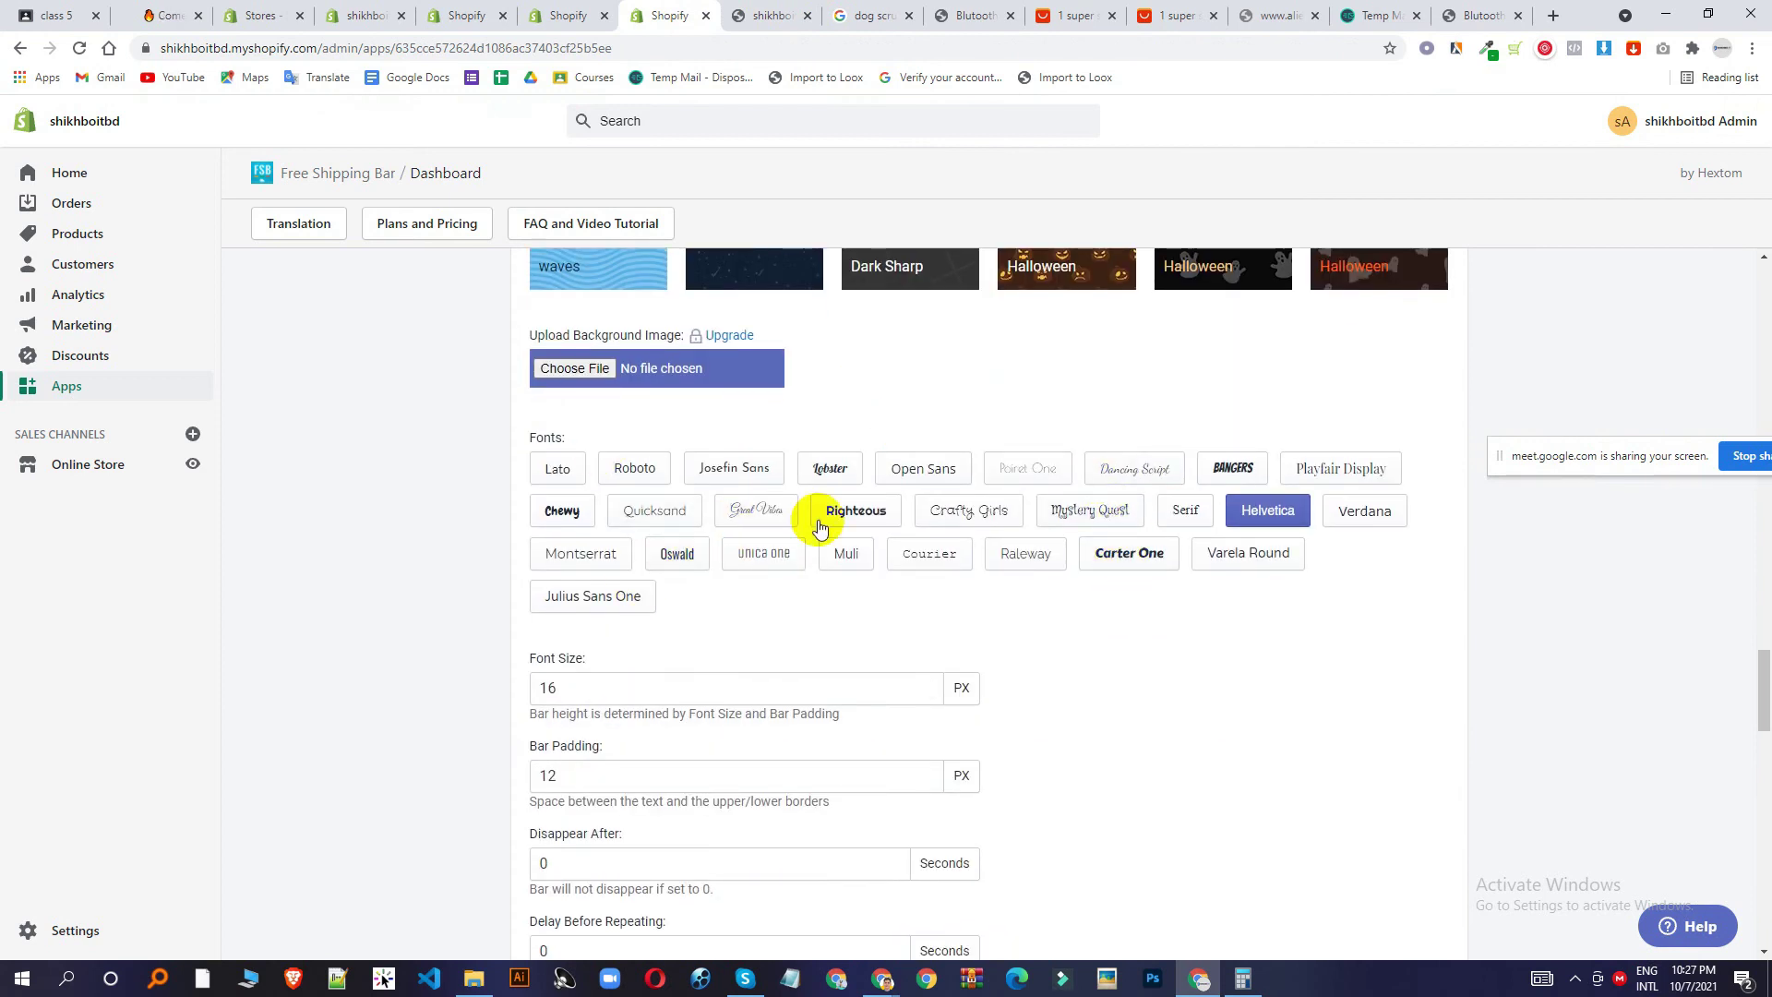
scroll(1052, 716, down, 11)
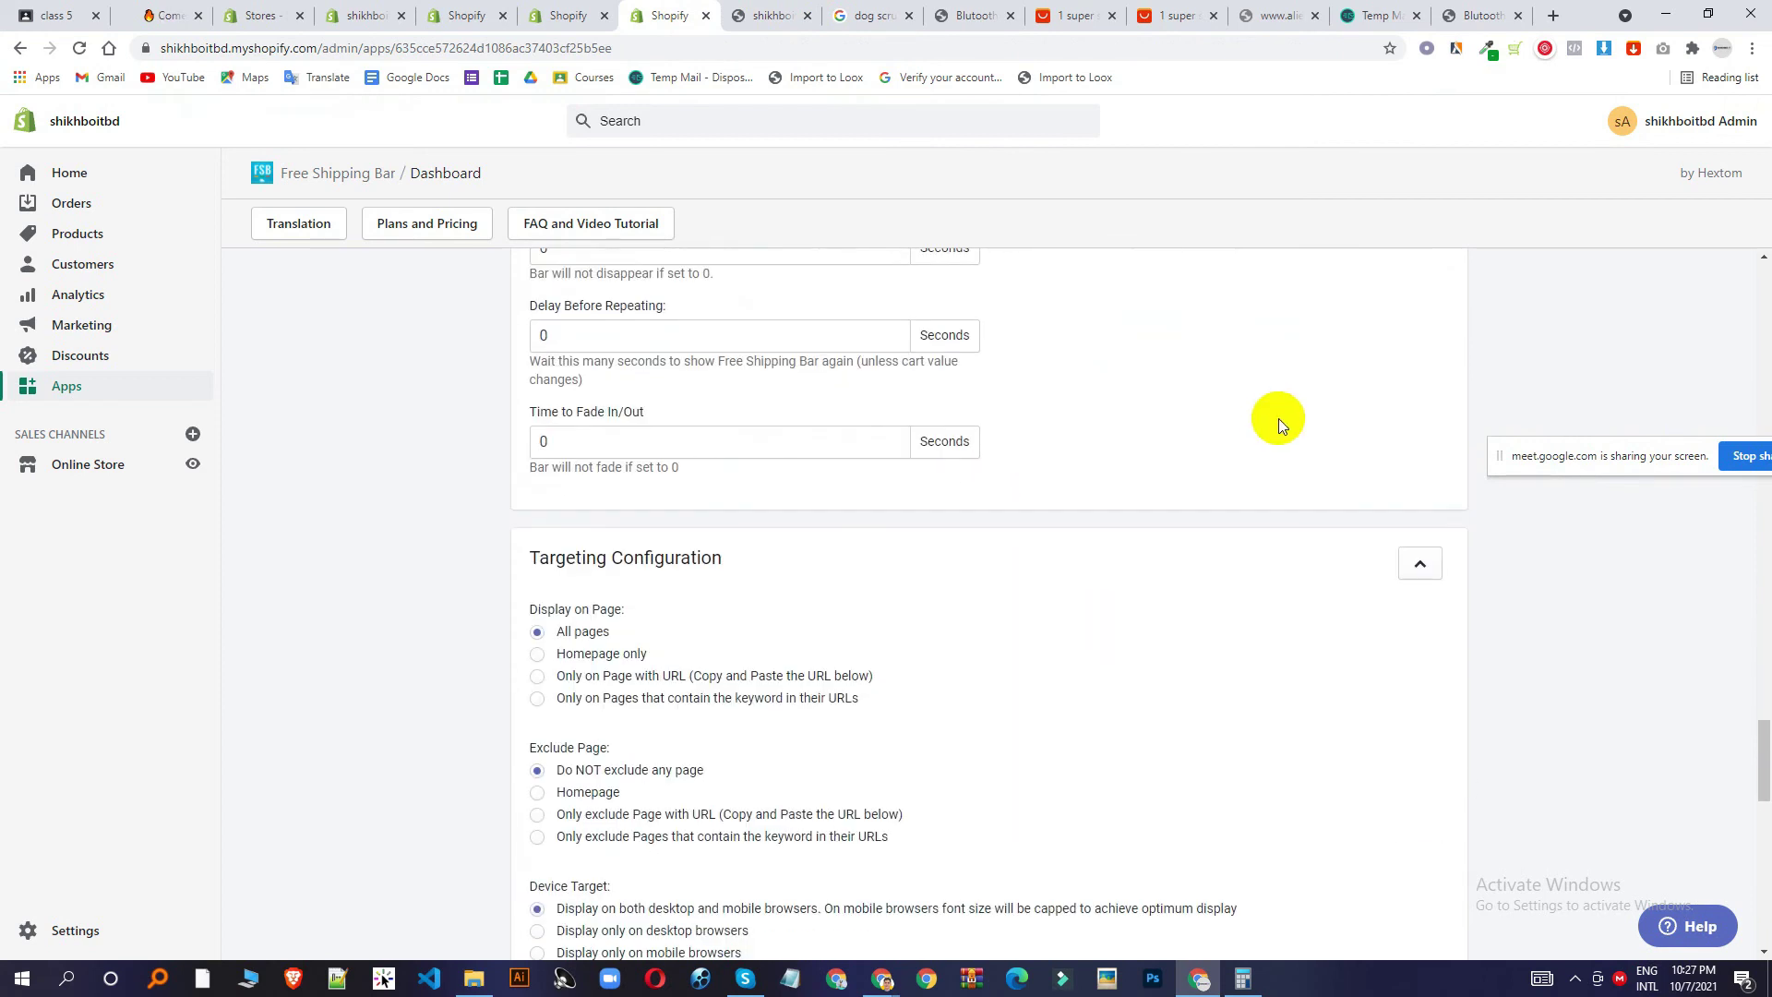
scroll(702, 461, up, 2)
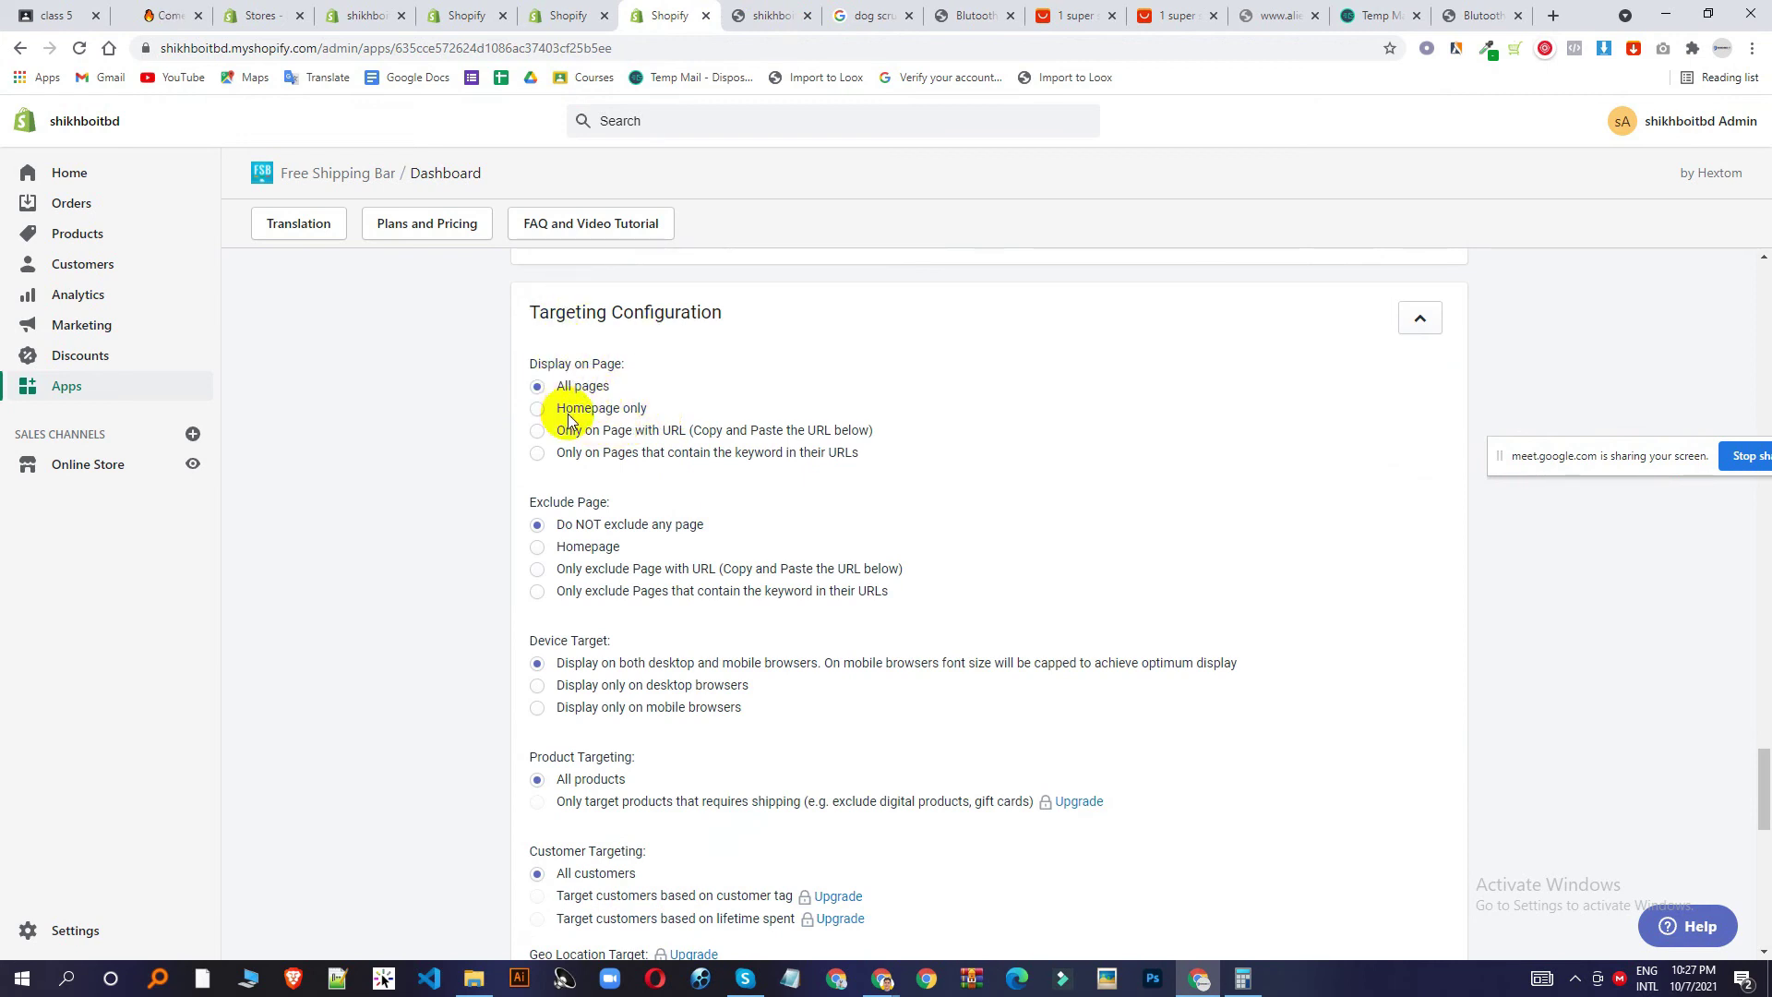
scroll(768, 508, down, 10)
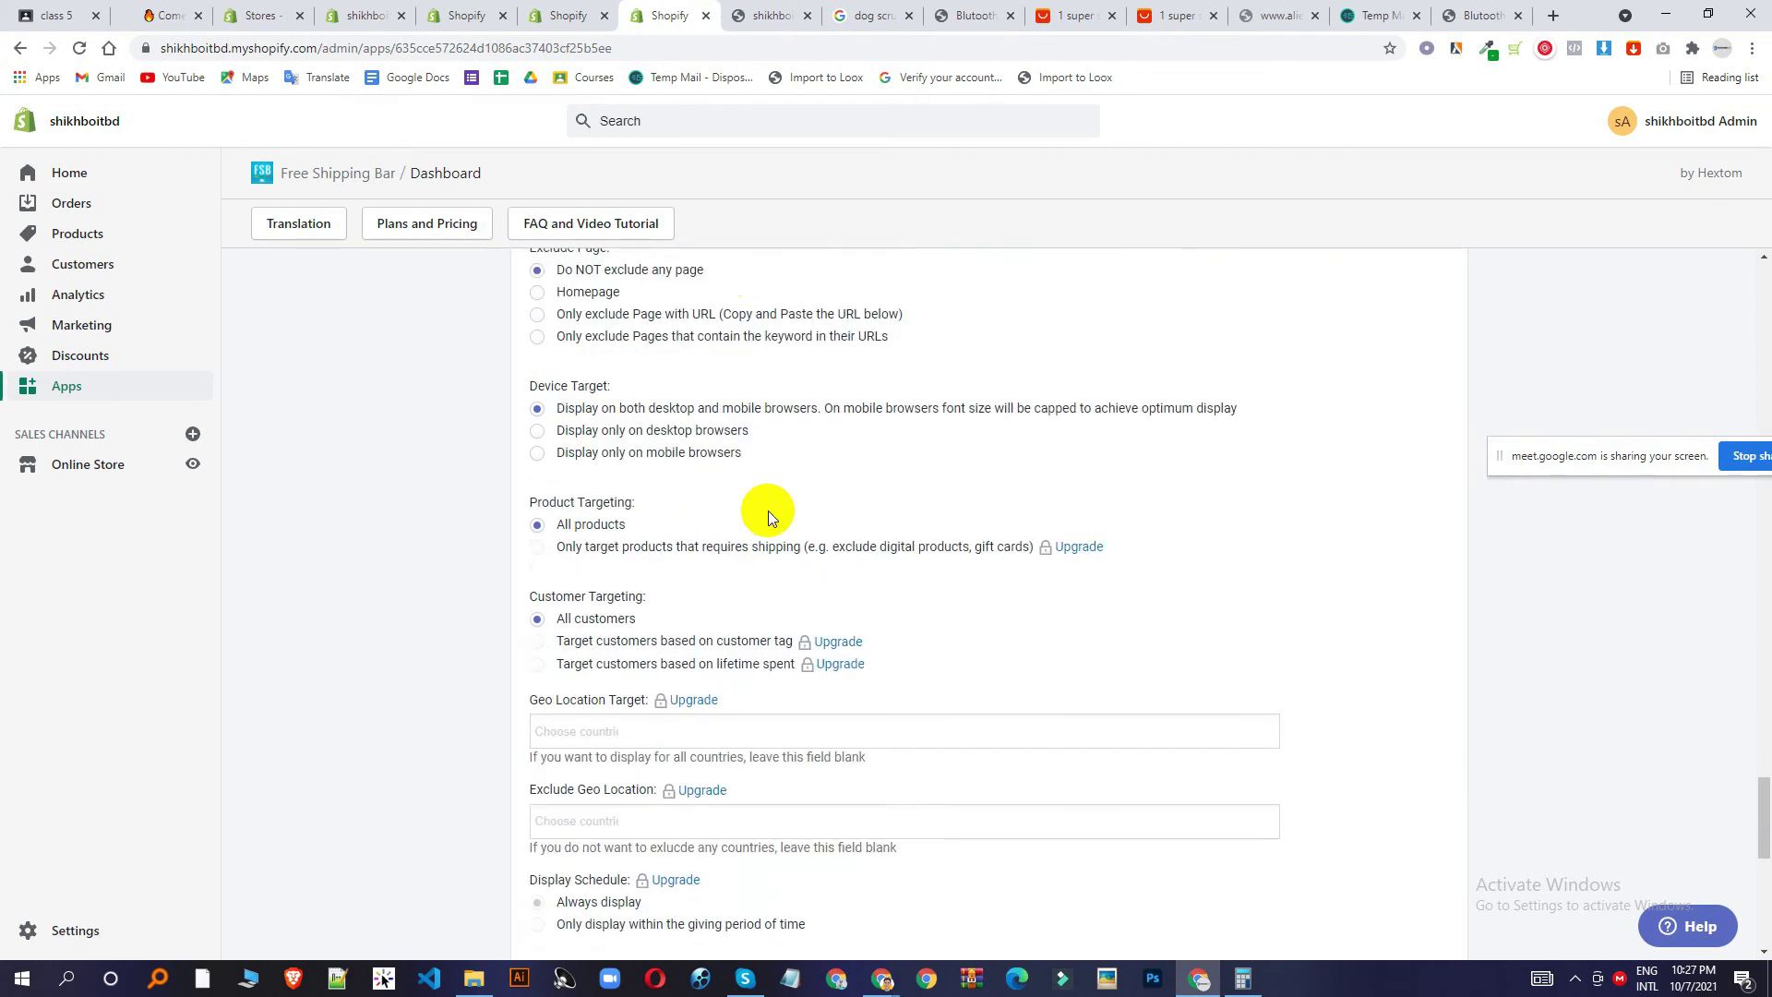
scroll(899, 537, down, 4)
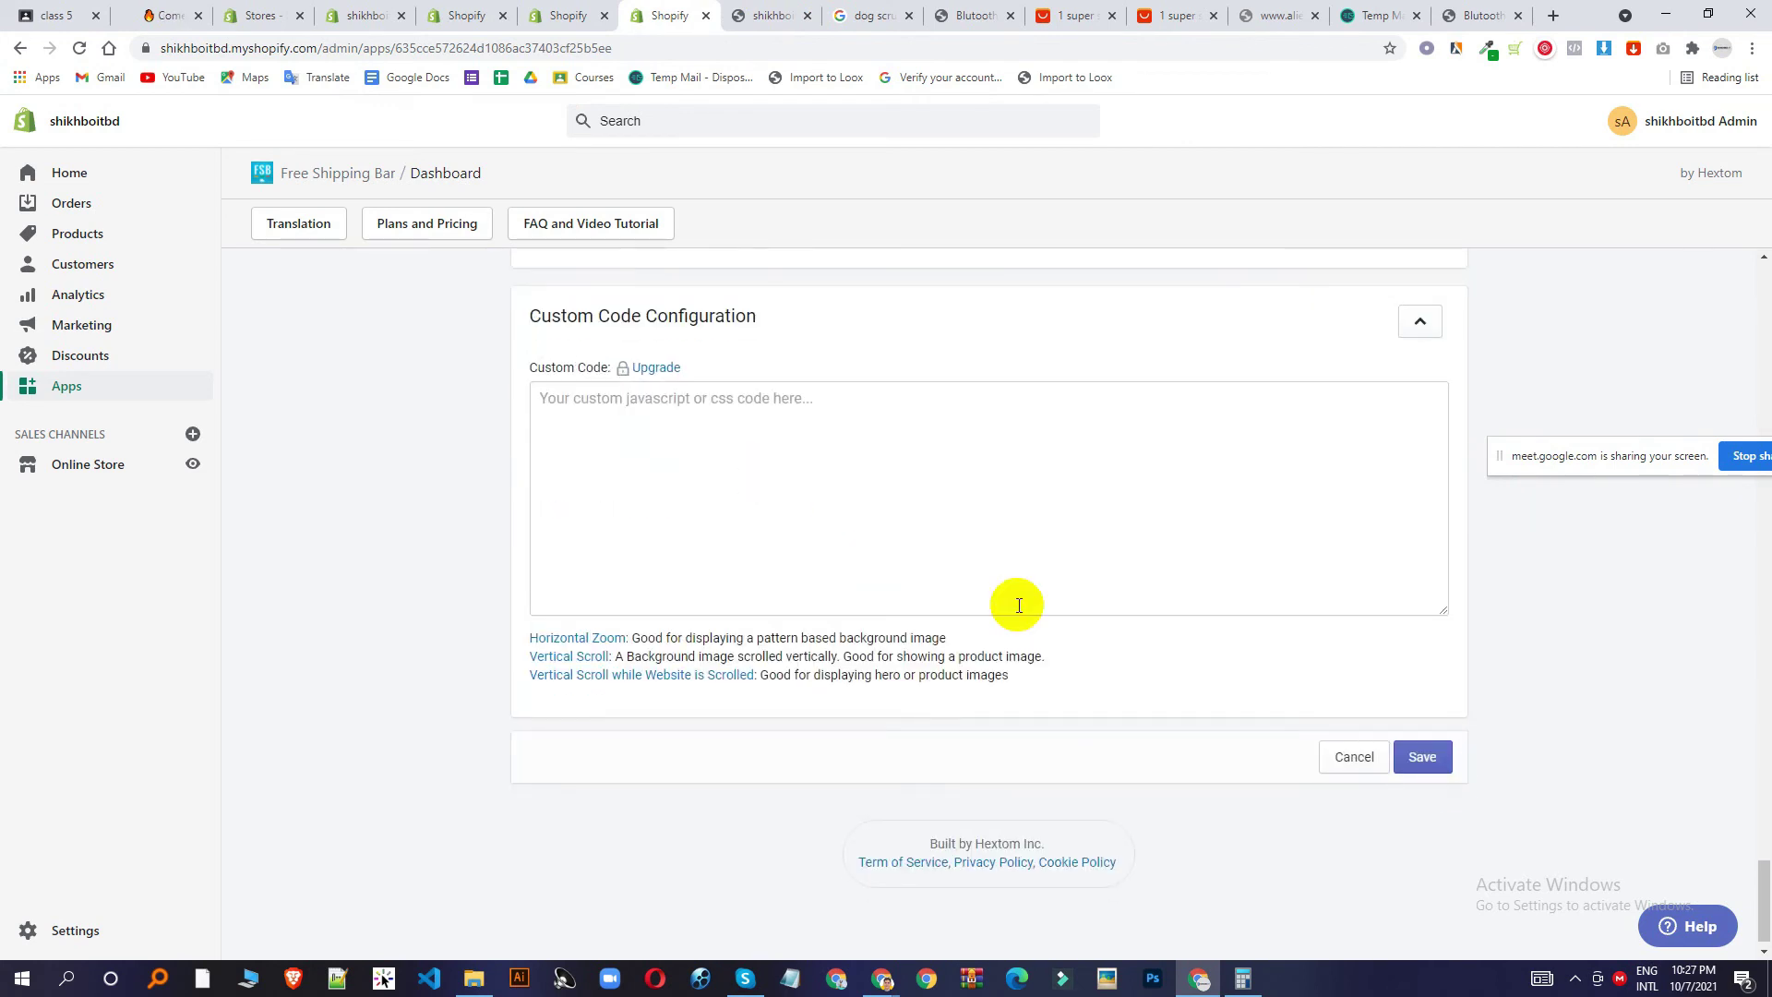
Save the new free shipping bar, acknowledge the dialog and locate the bar in the app's dashboard list.
click(1431, 764)
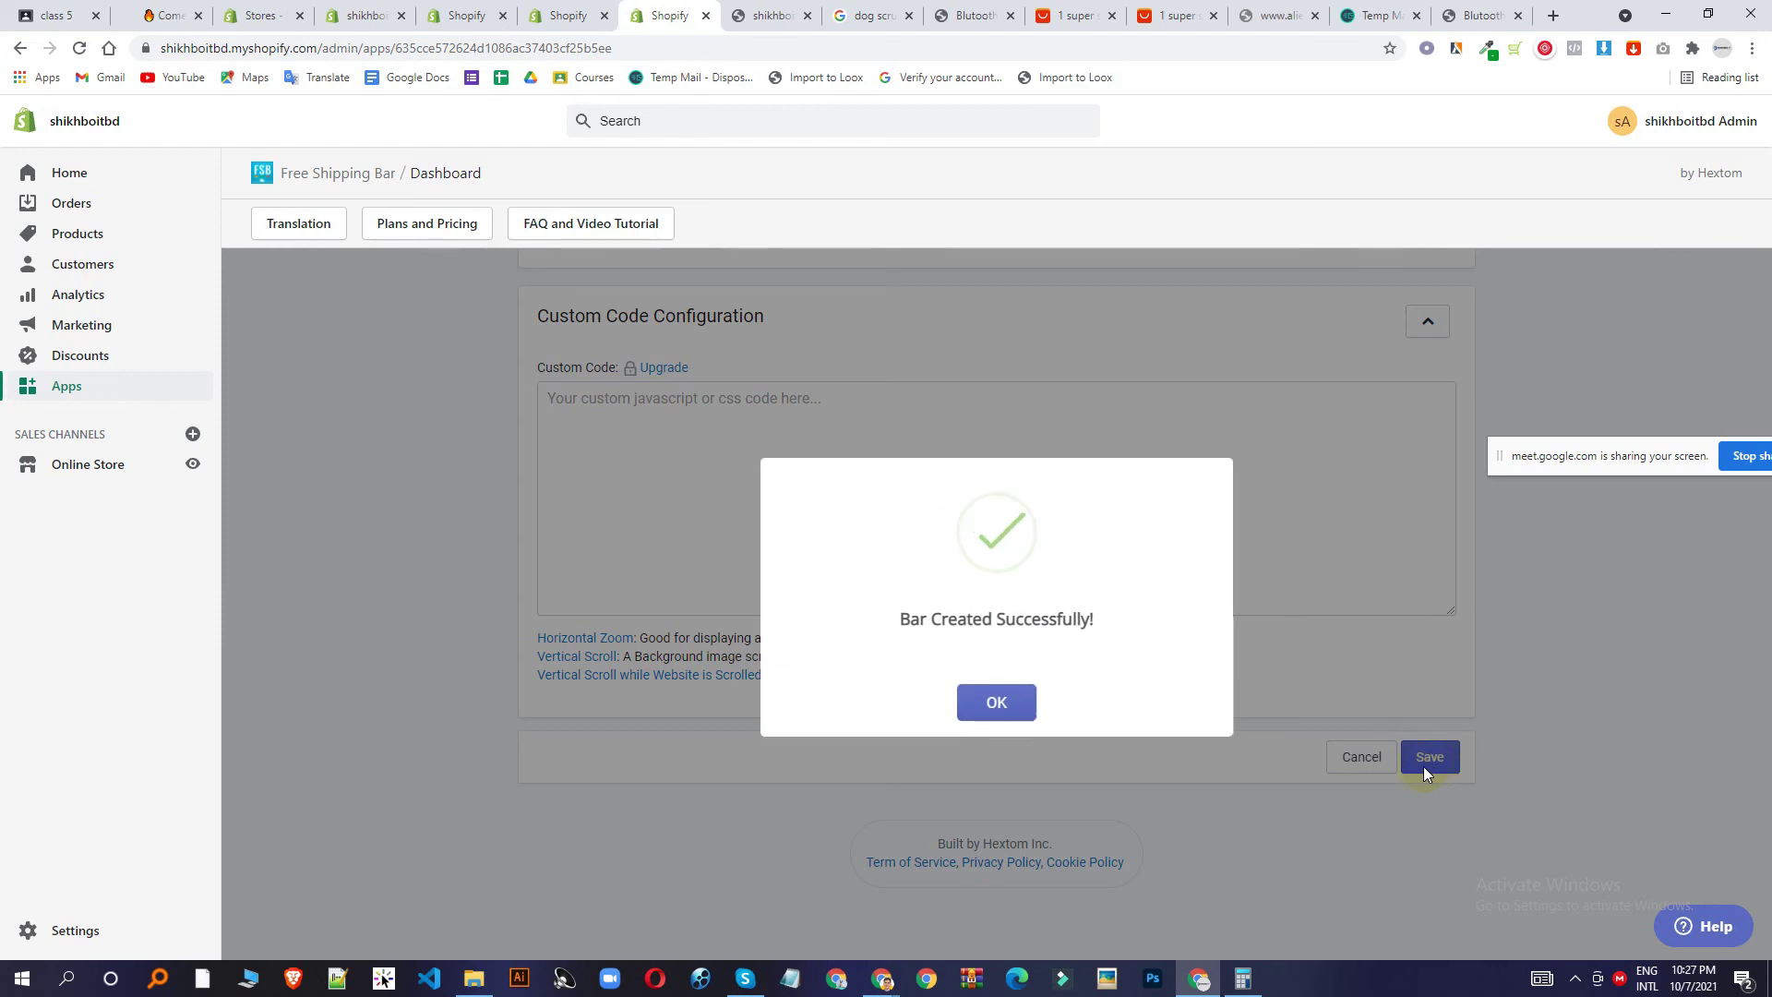
click(981, 703)
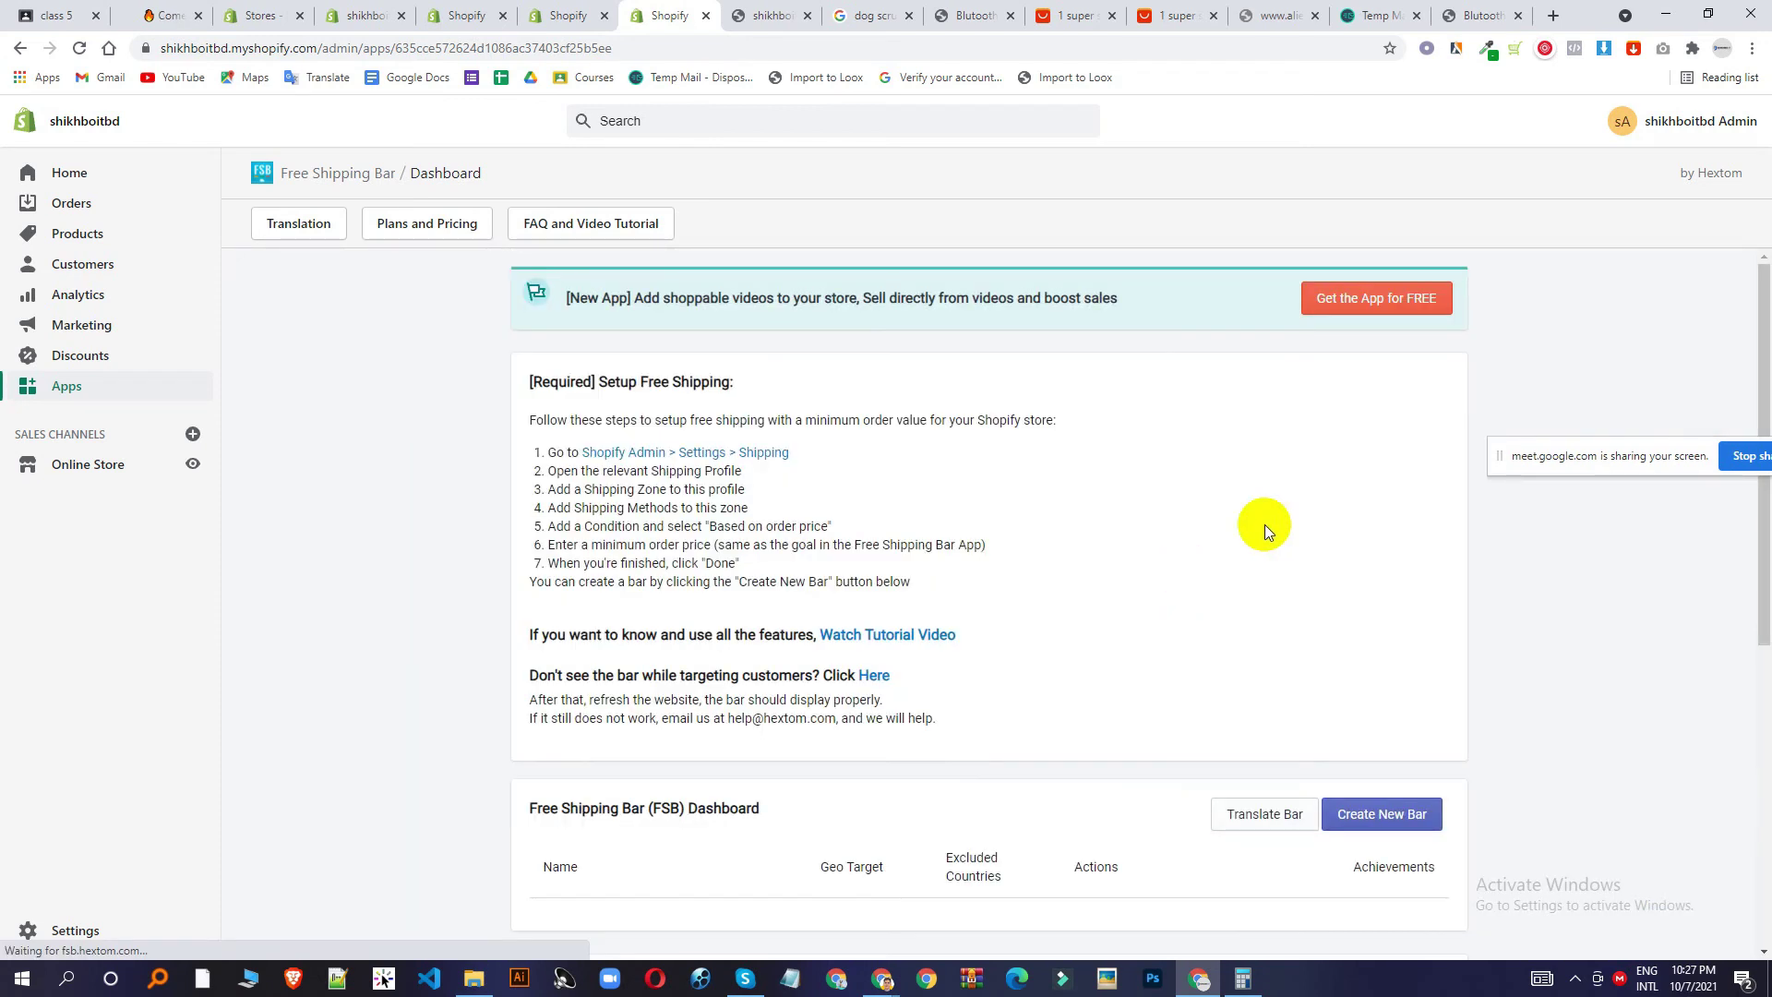
scroll(1292, 466, down, 3)
scroll(1271, 478, down, 1)
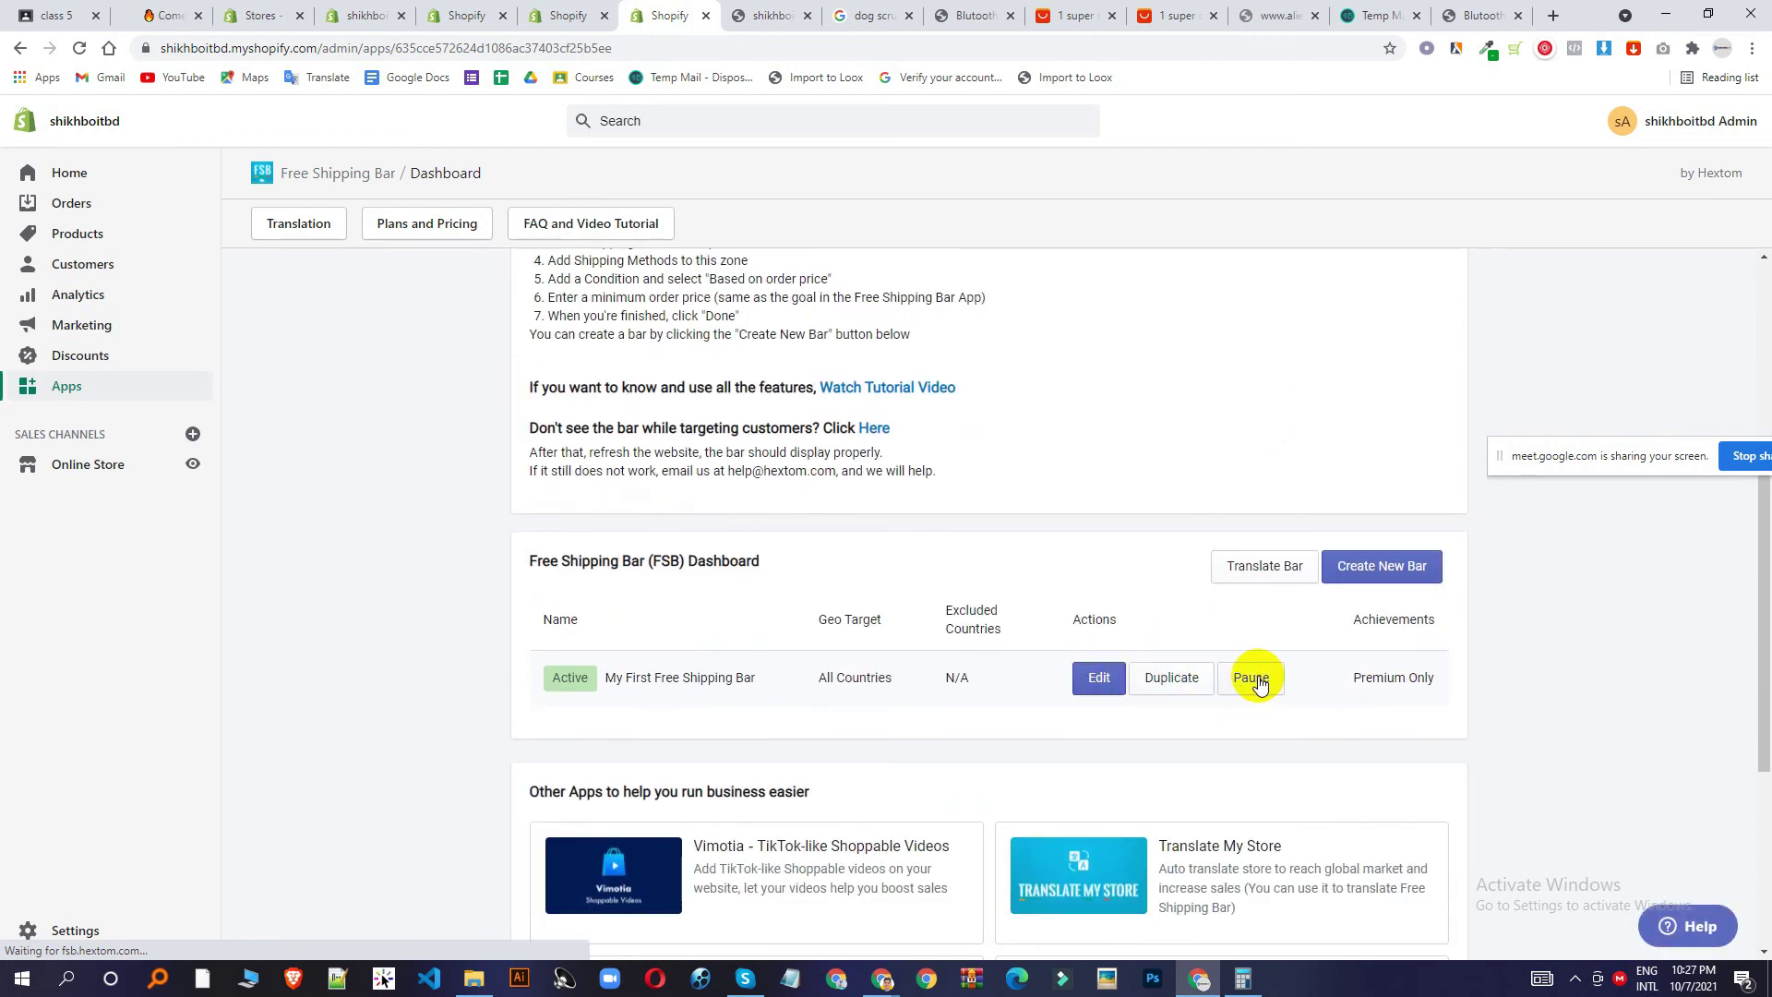
View the online store and examine how the free shipping bar displays on the home page.
click(194, 465)
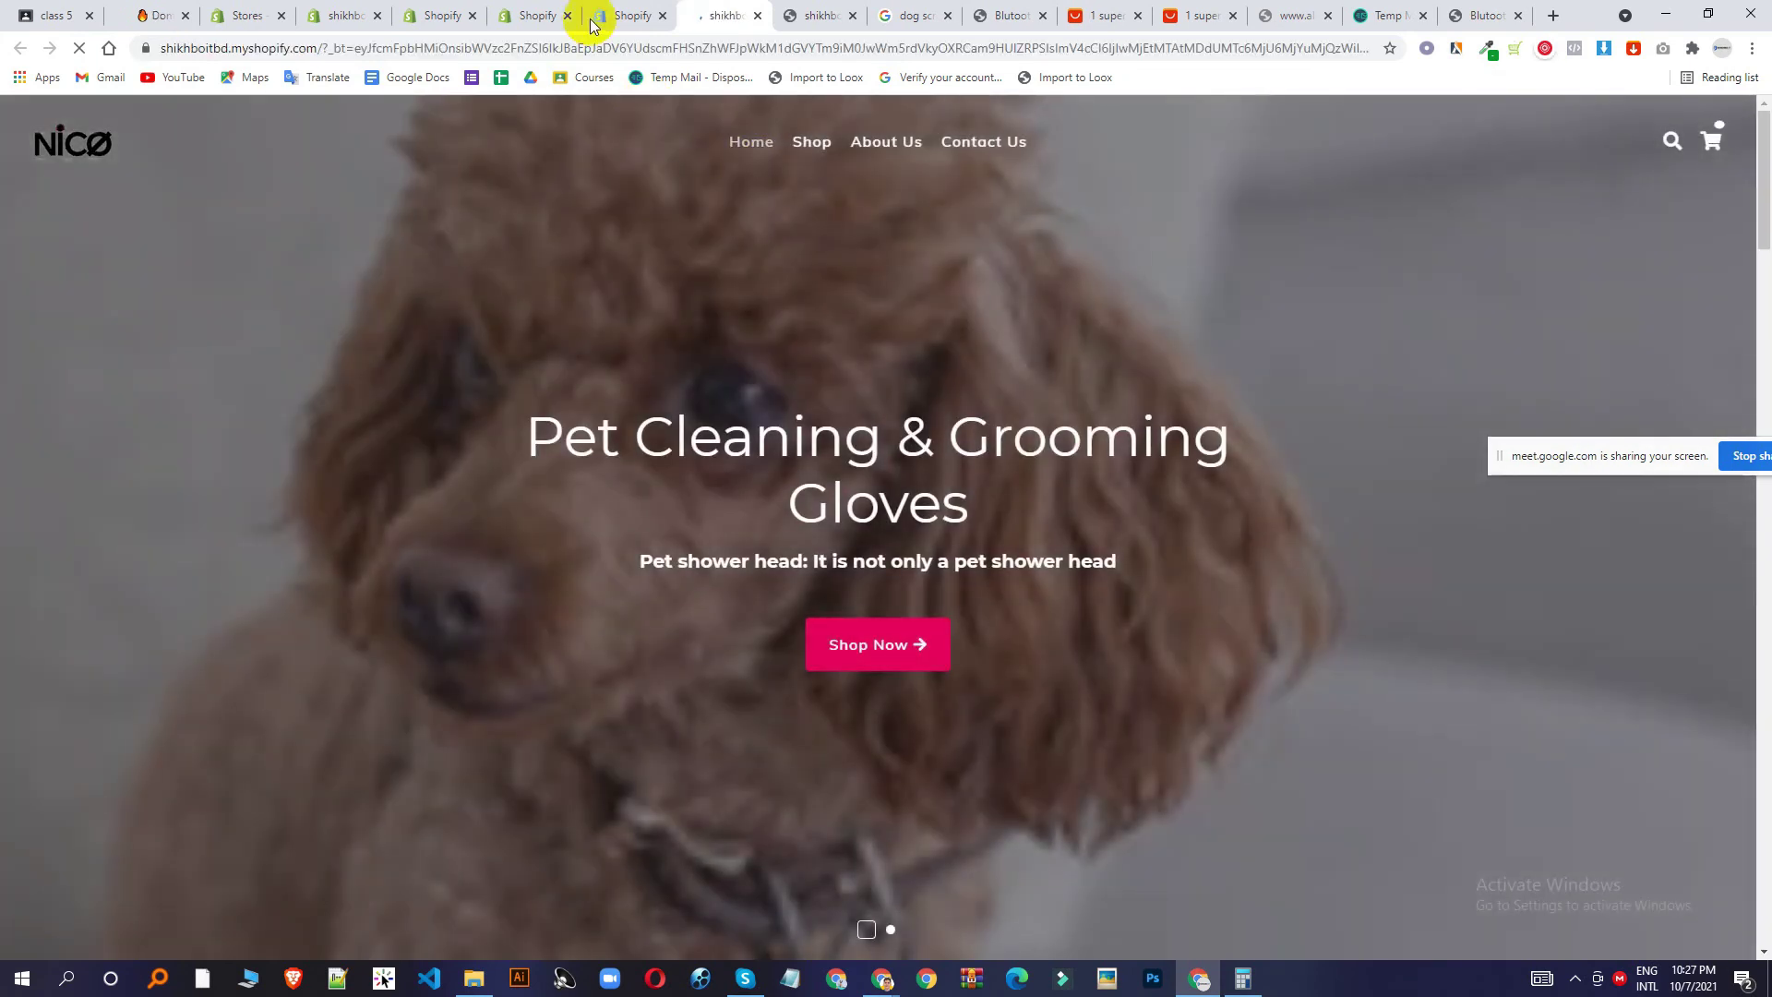
scroll(1329, 253, down, 4)
scroll(1255, 273, down, 10)
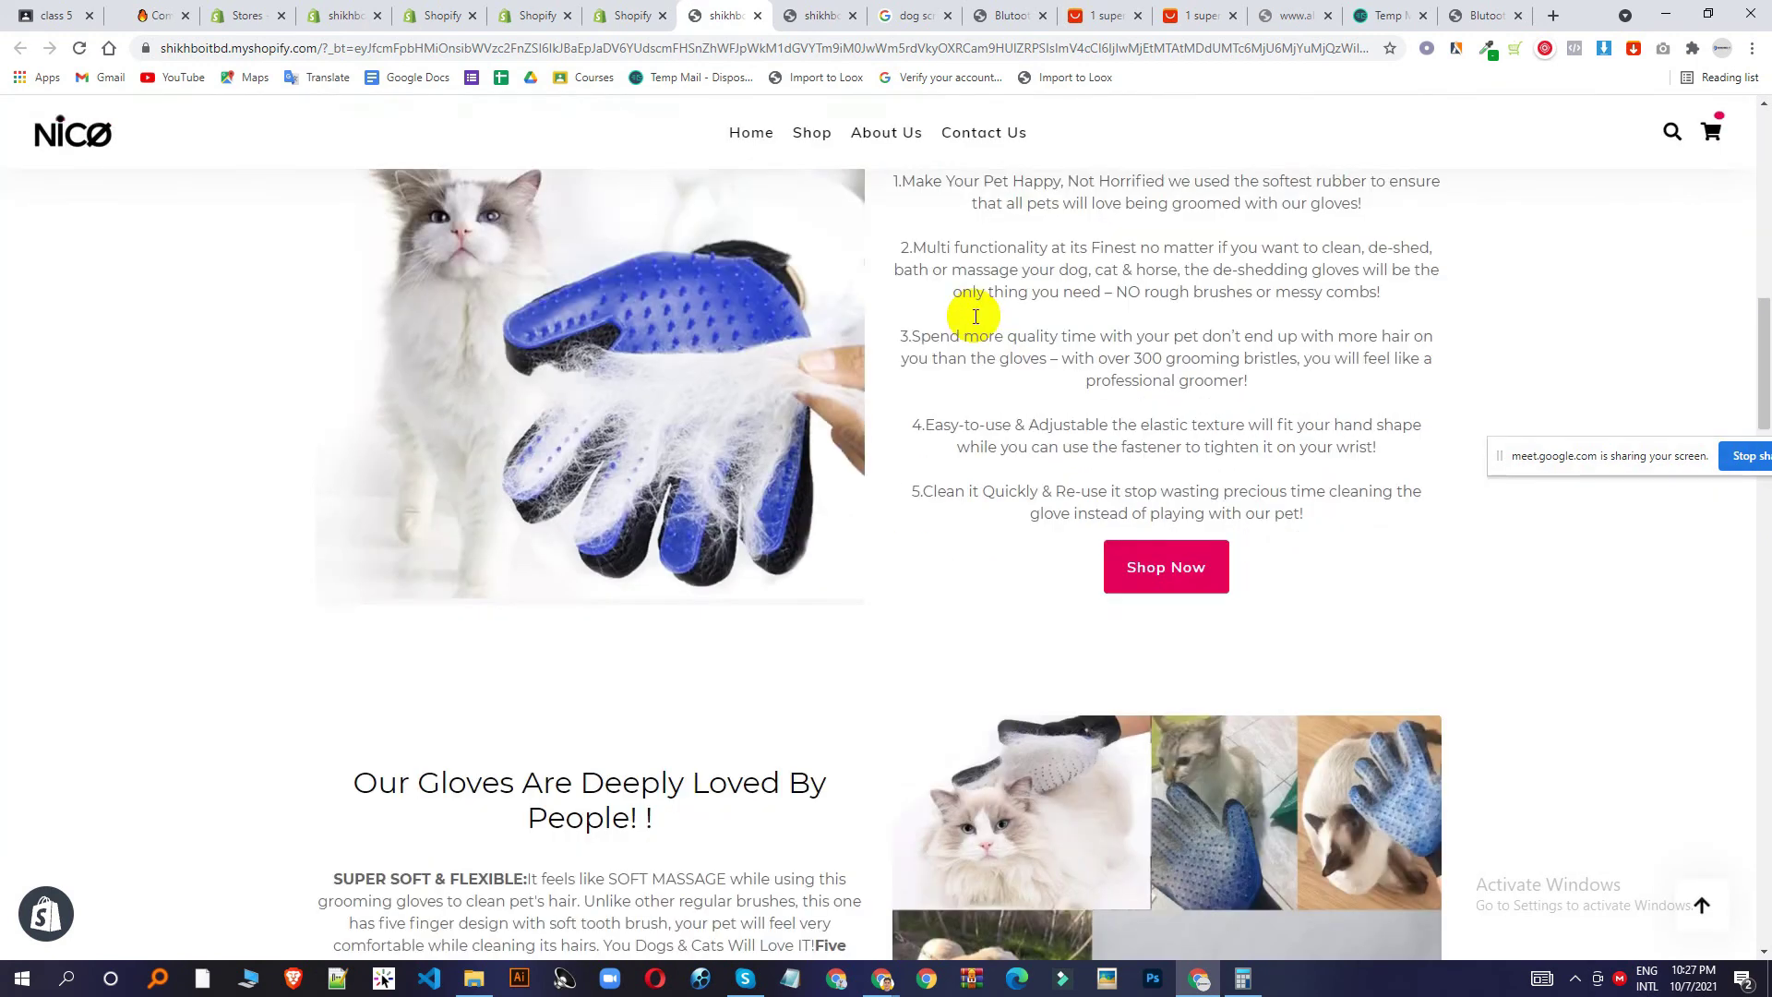
scroll(1338, 369, up, 6)
scroll(1413, 374, up, 1)
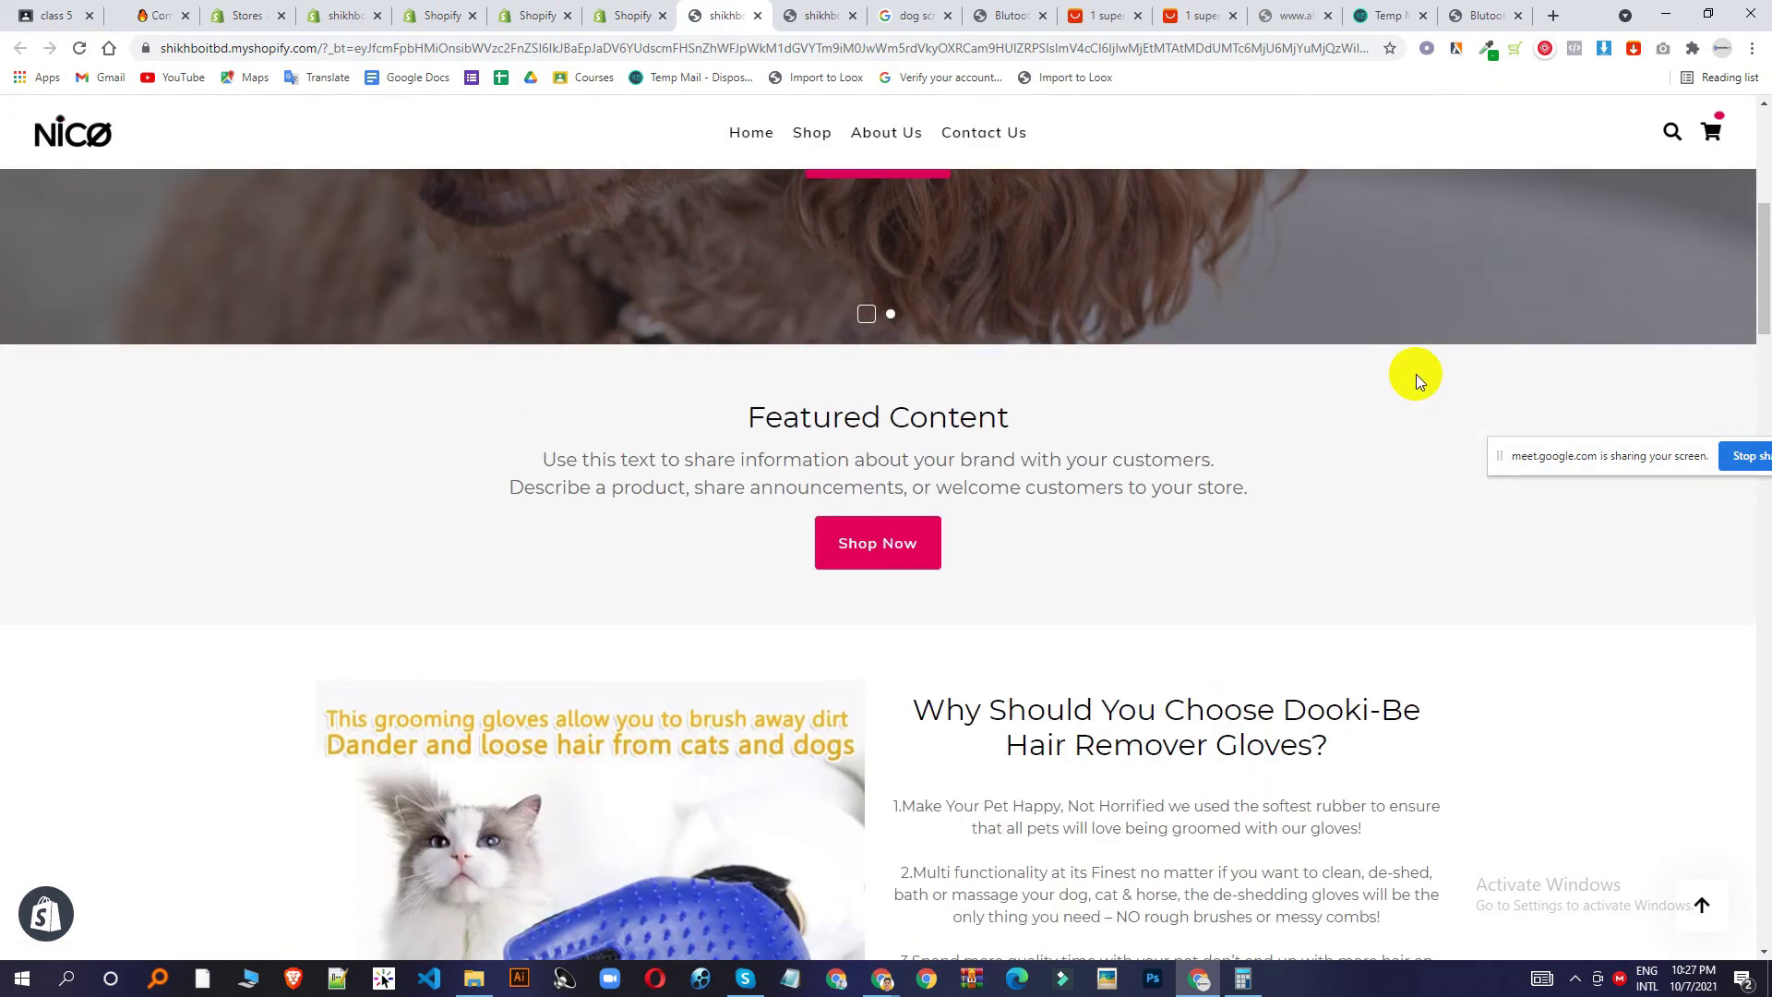
scroll(1414, 375, up, 6)
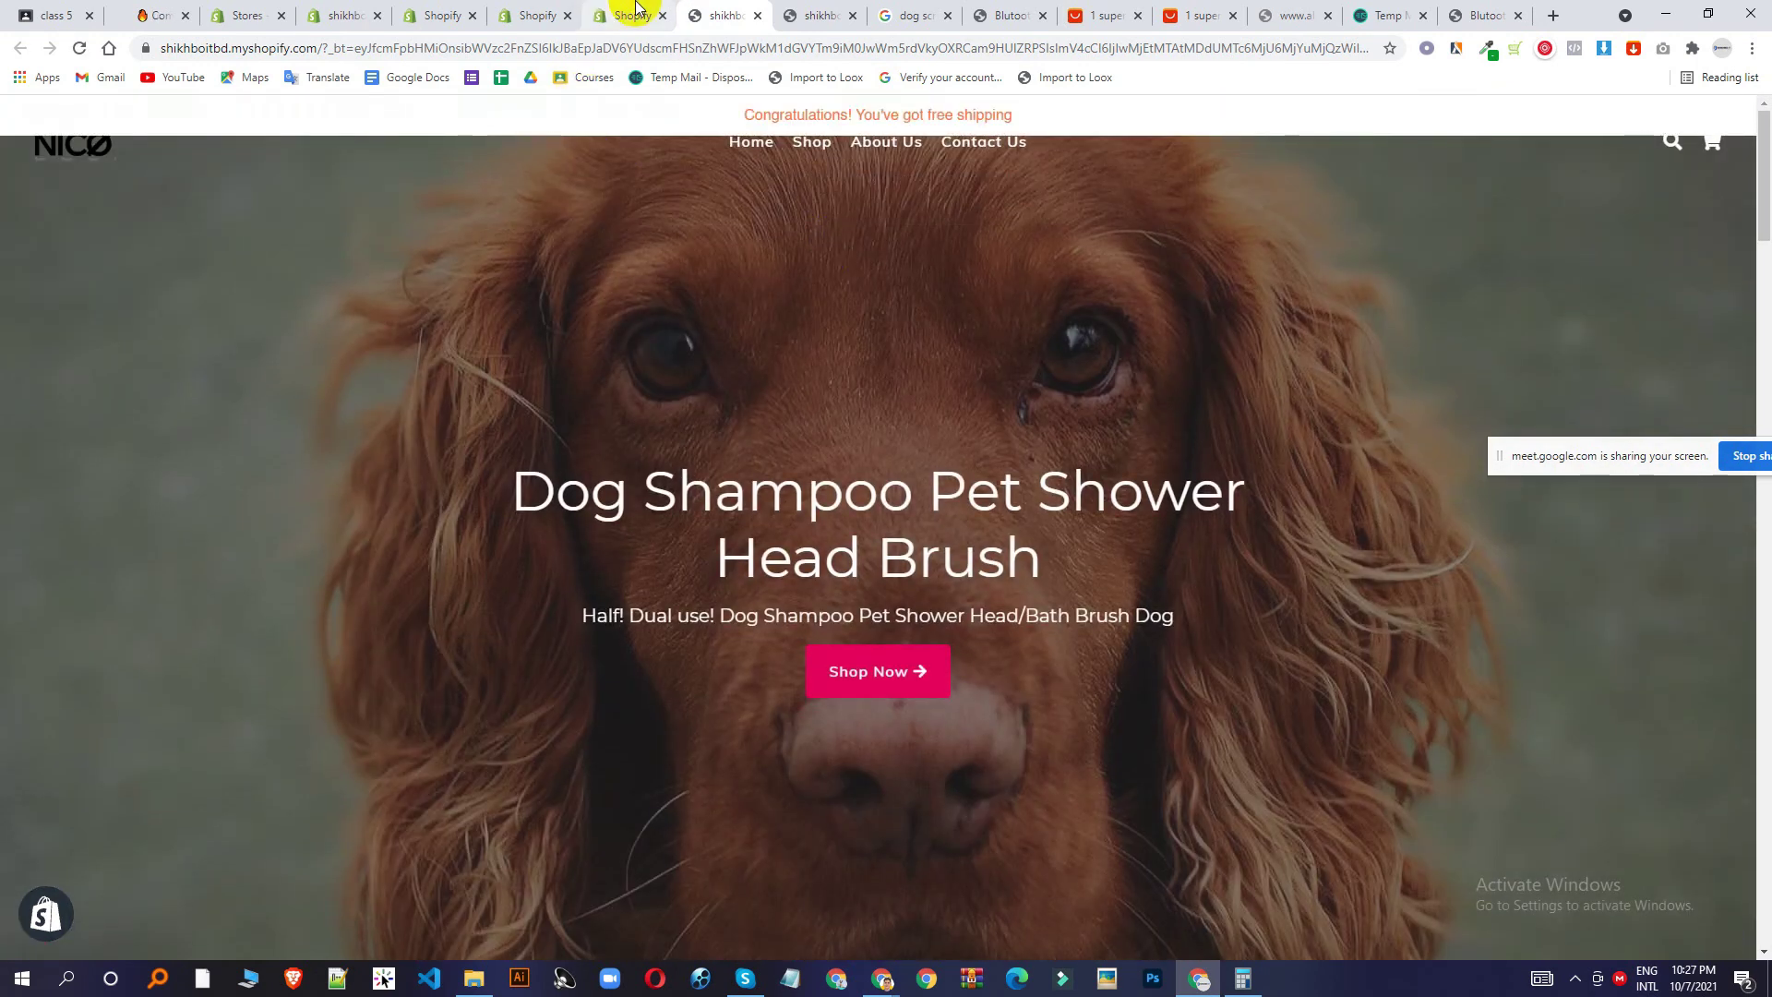
scroll(1044, 180, down, 2)
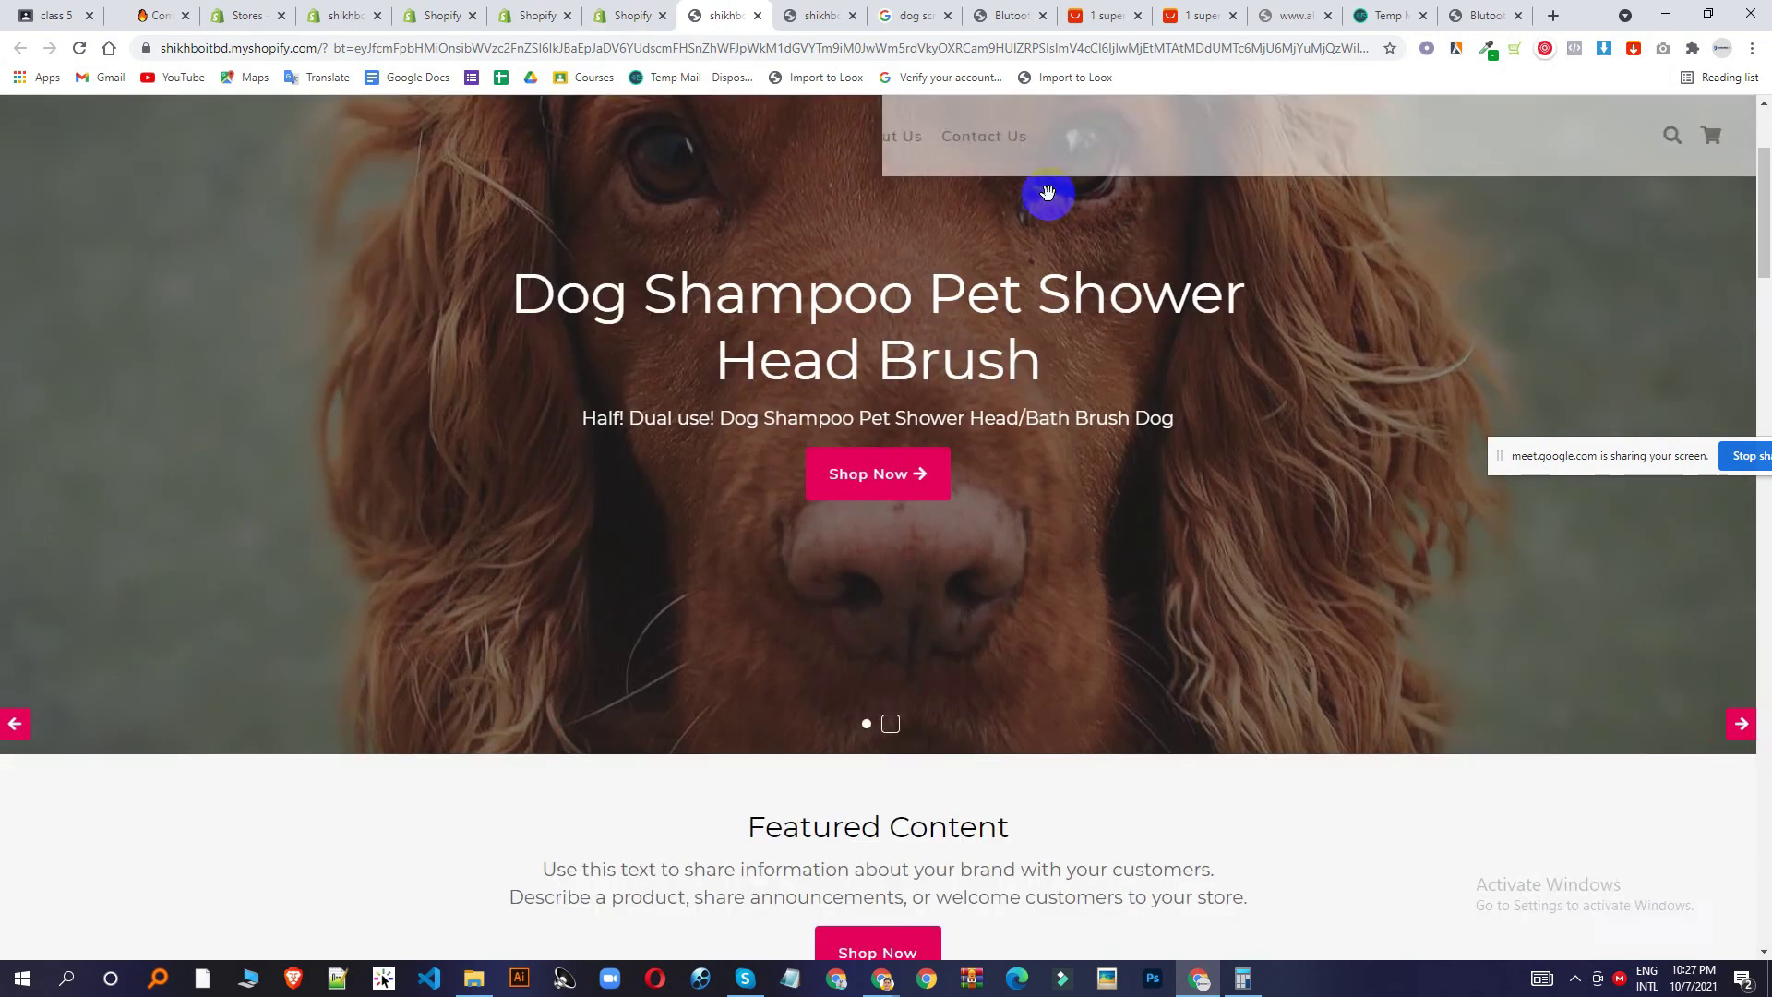
scroll(1043, 194, down, 3)
Open My First Free Shipping Bar for editing and review its templates, preview, shipping goal and messages.
click(609, 15)
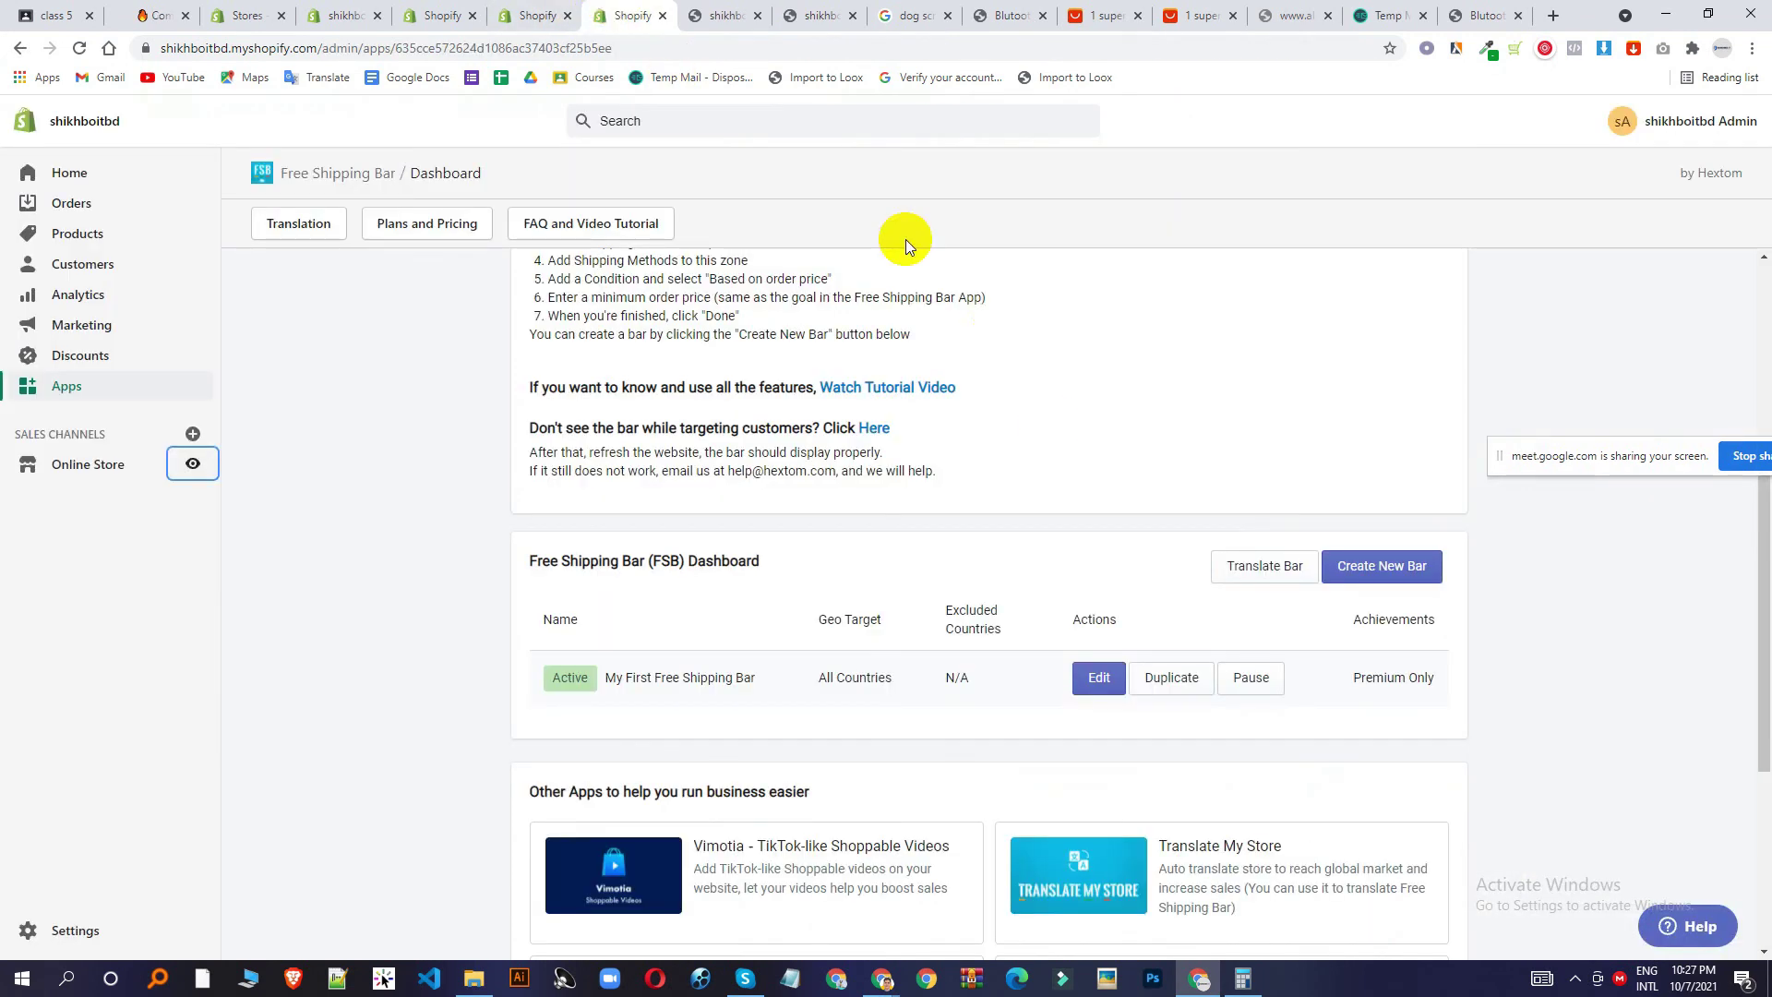
click(1097, 678)
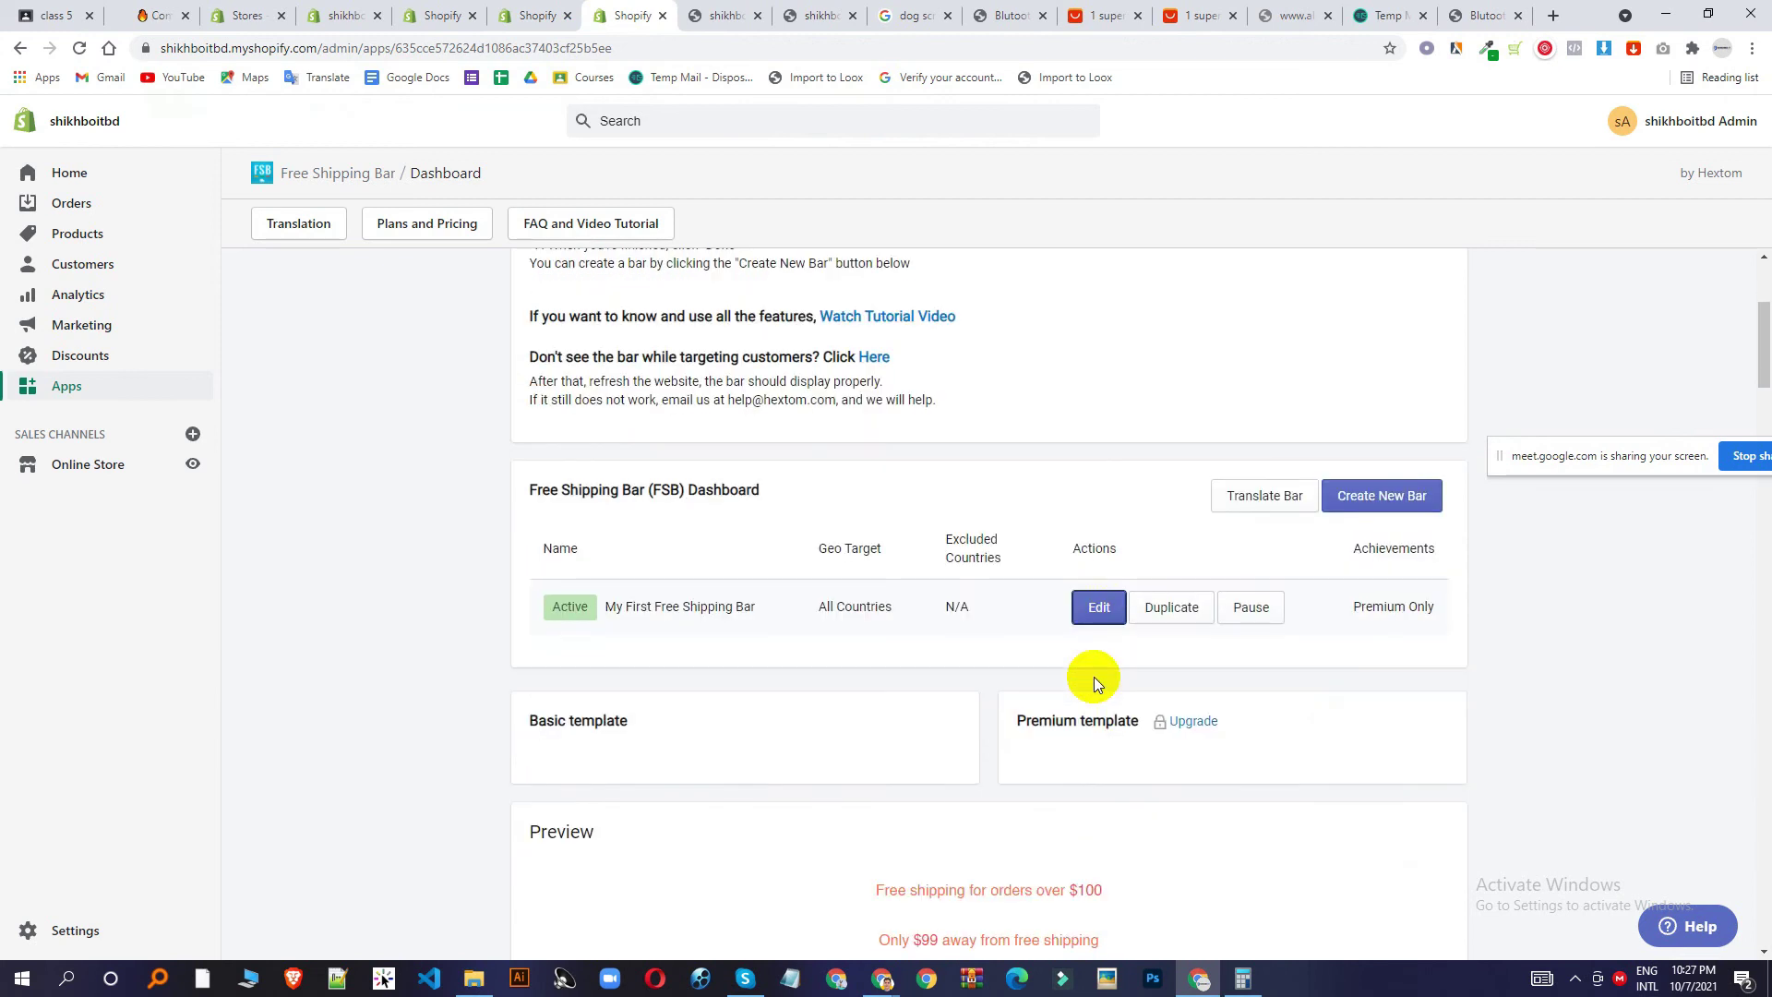
click(999, 635)
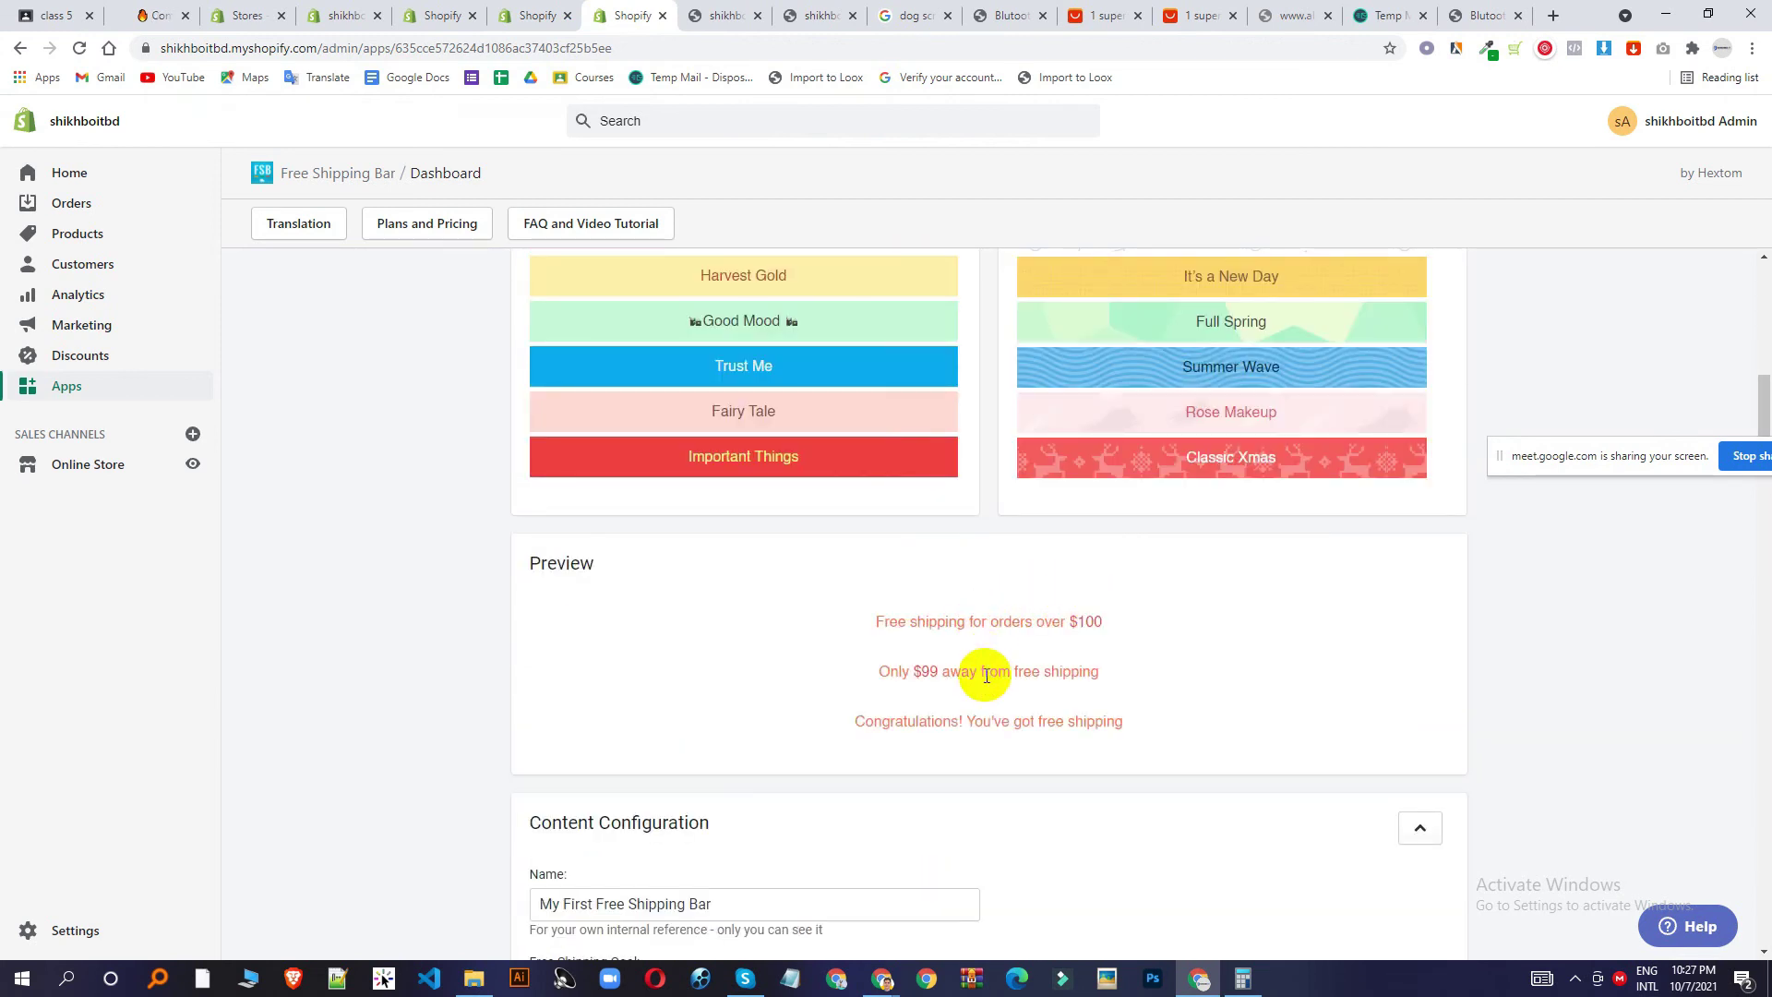
scroll(991, 668, down, 3)
scroll(991, 668, down, 1)
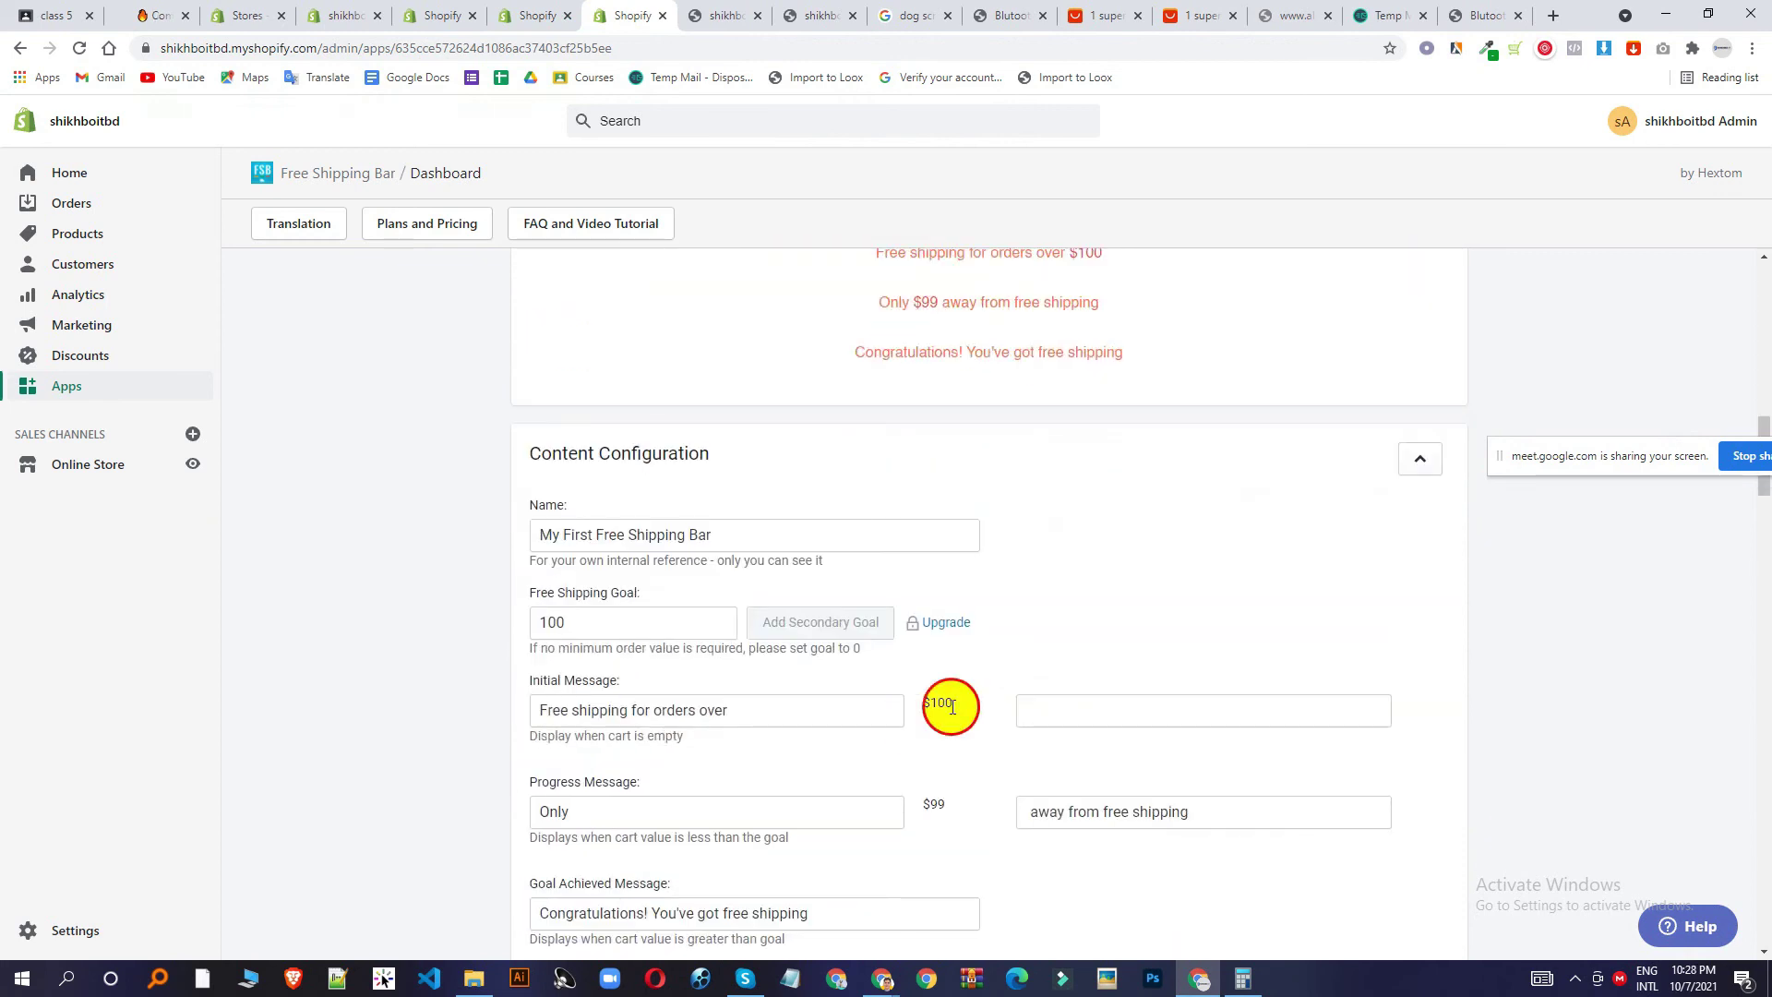
click(848, 724)
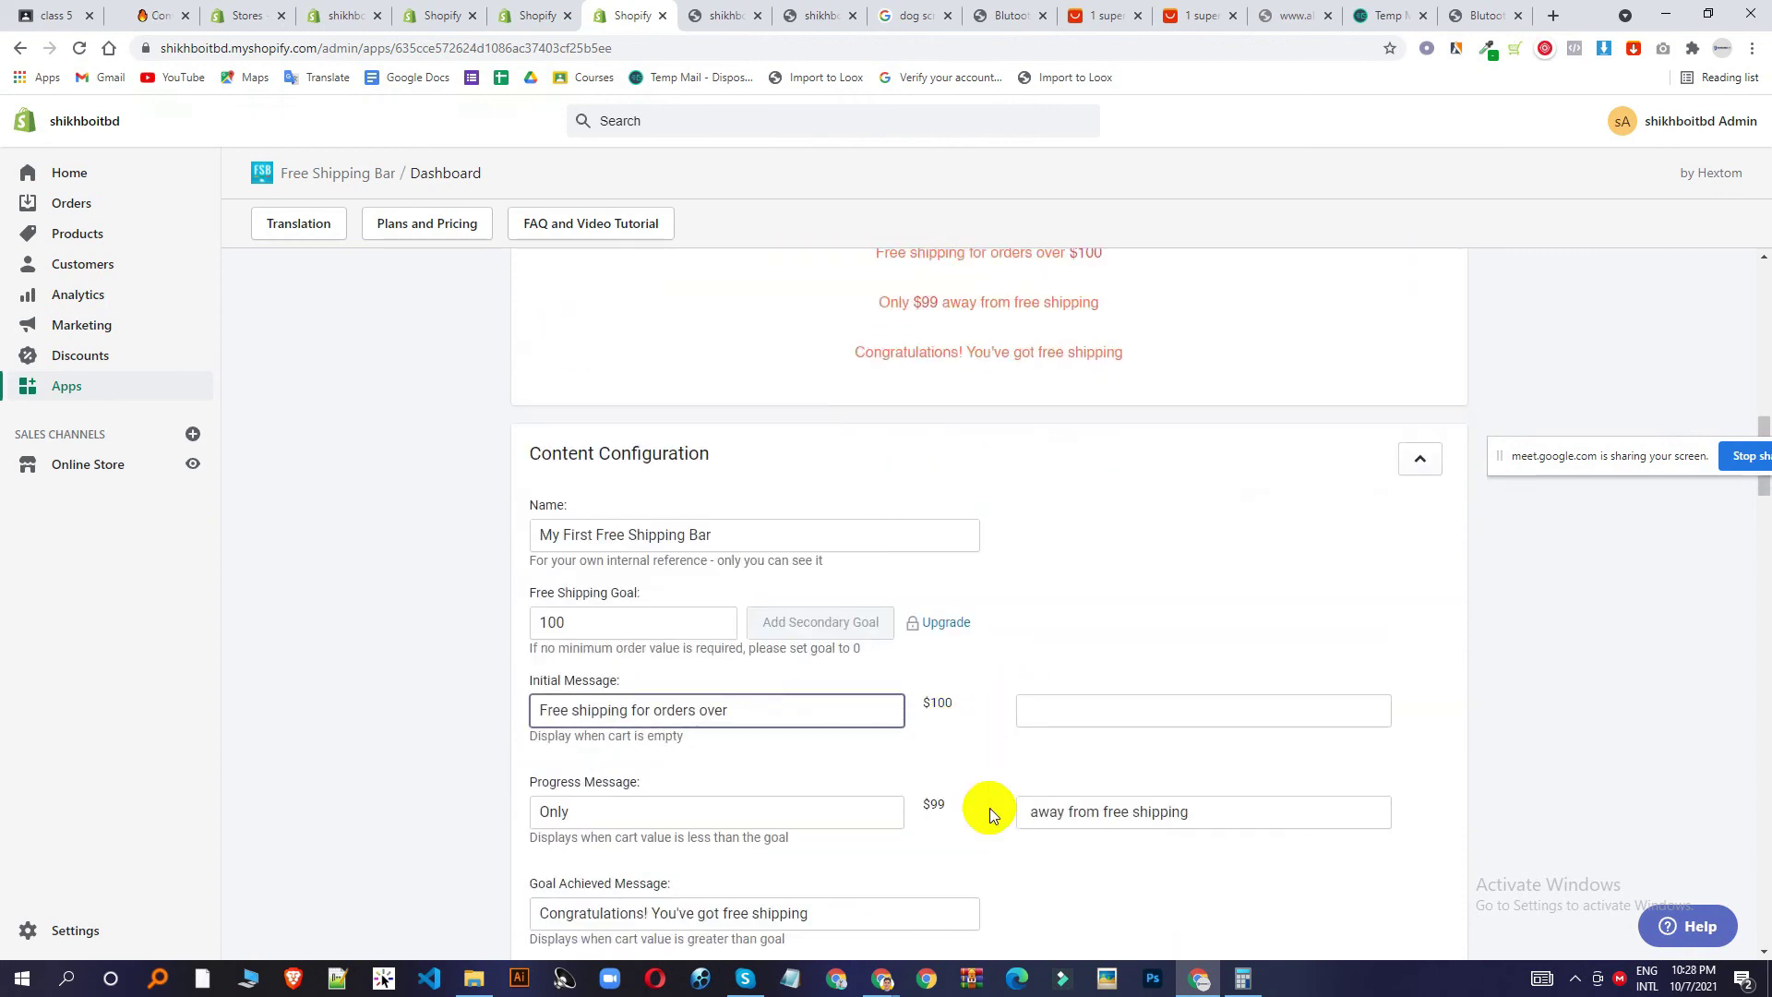
click(816, 818)
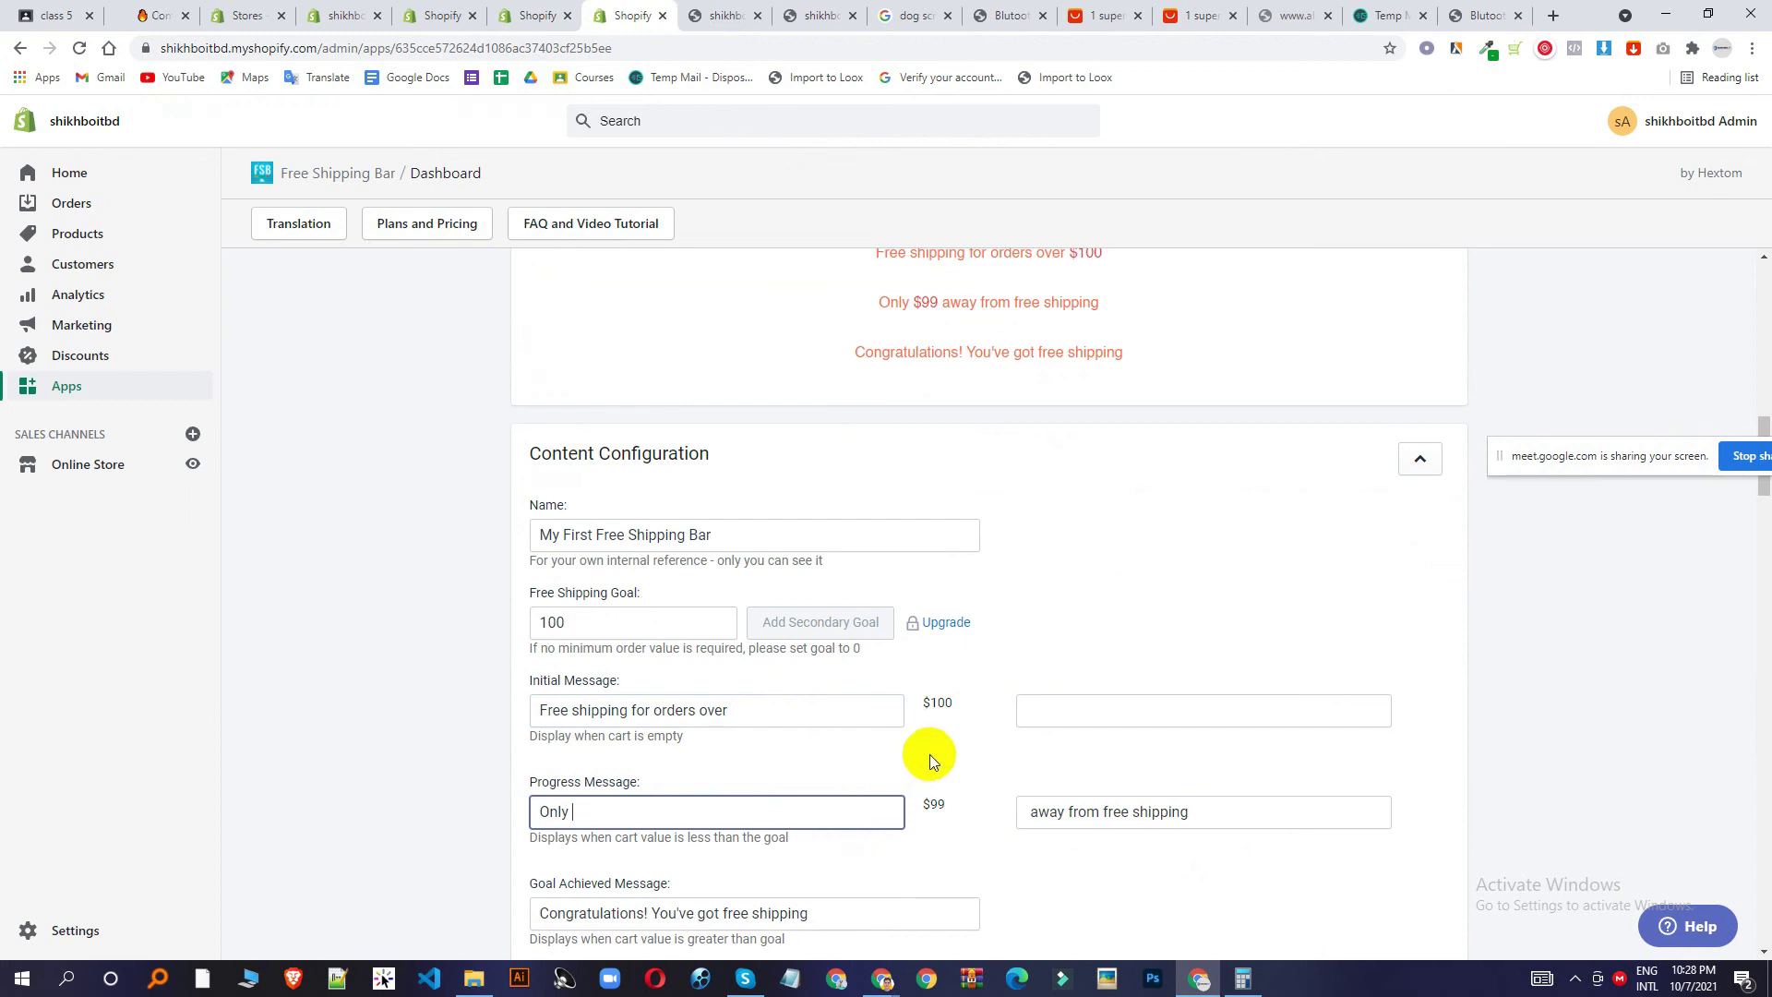
scroll(932, 753, down, 3)
scroll(932, 753, up, 3)
scroll(1026, 583, up, 3)
scroll(1026, 680, up, 2)
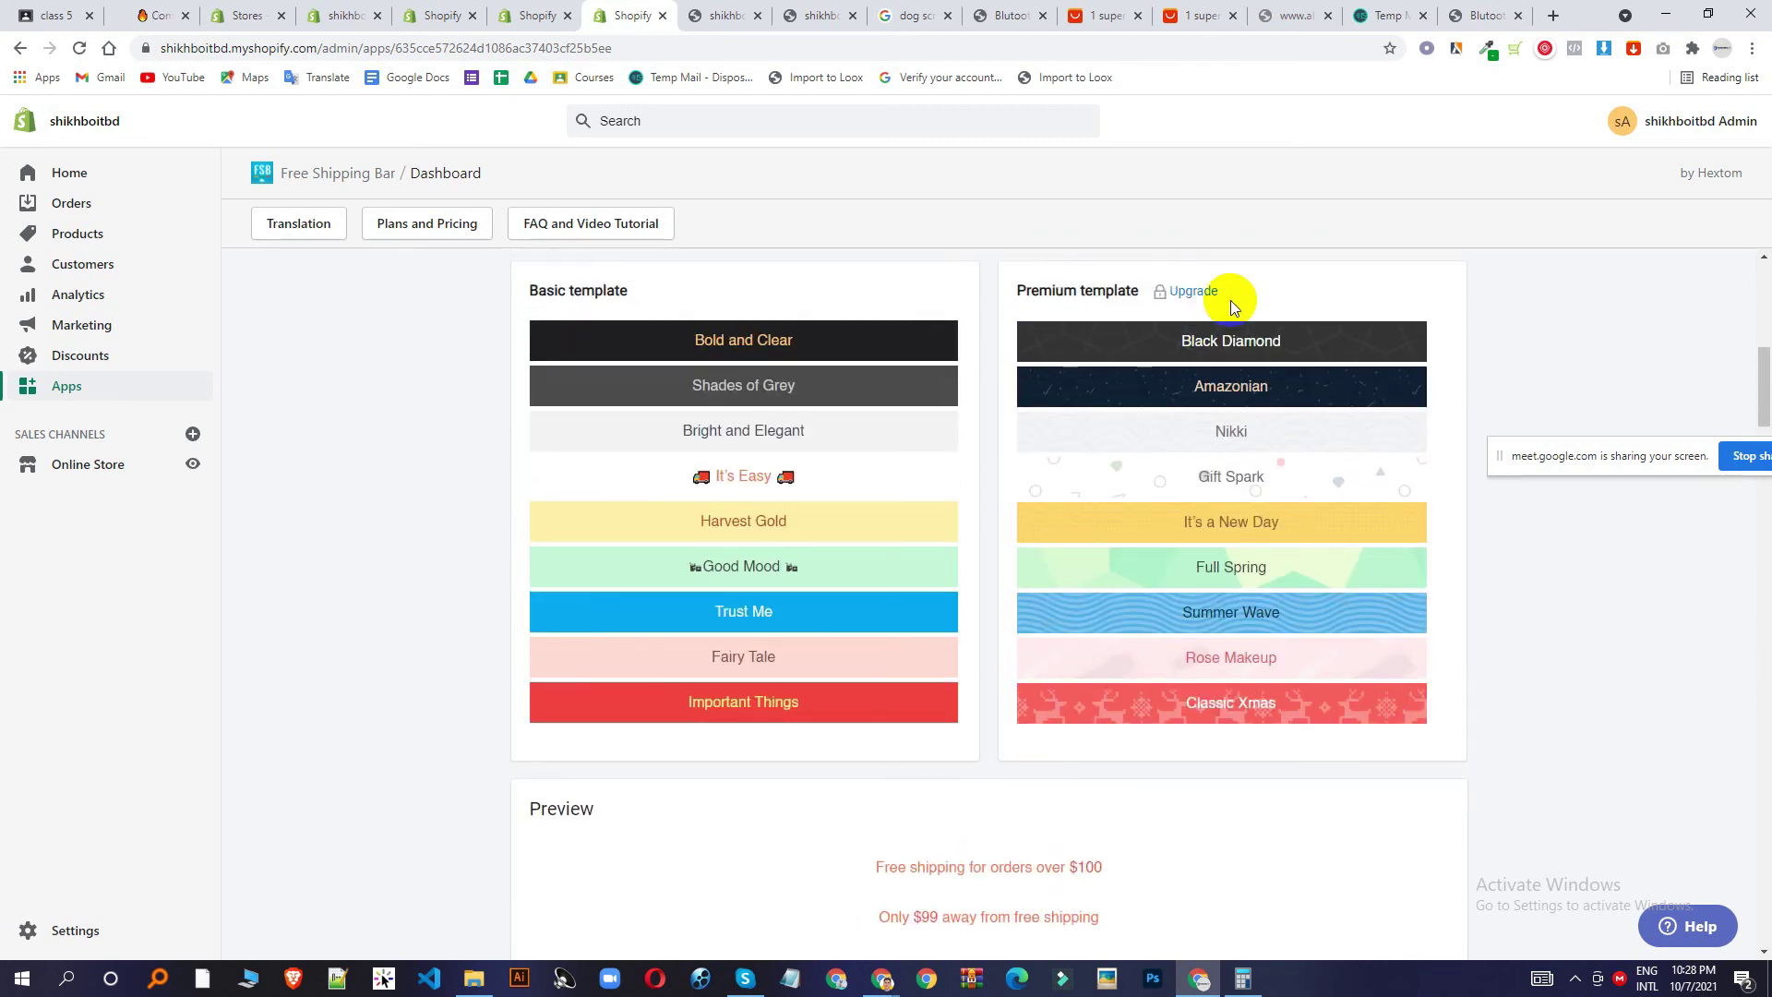
scroll(1010, 728, down, 2)
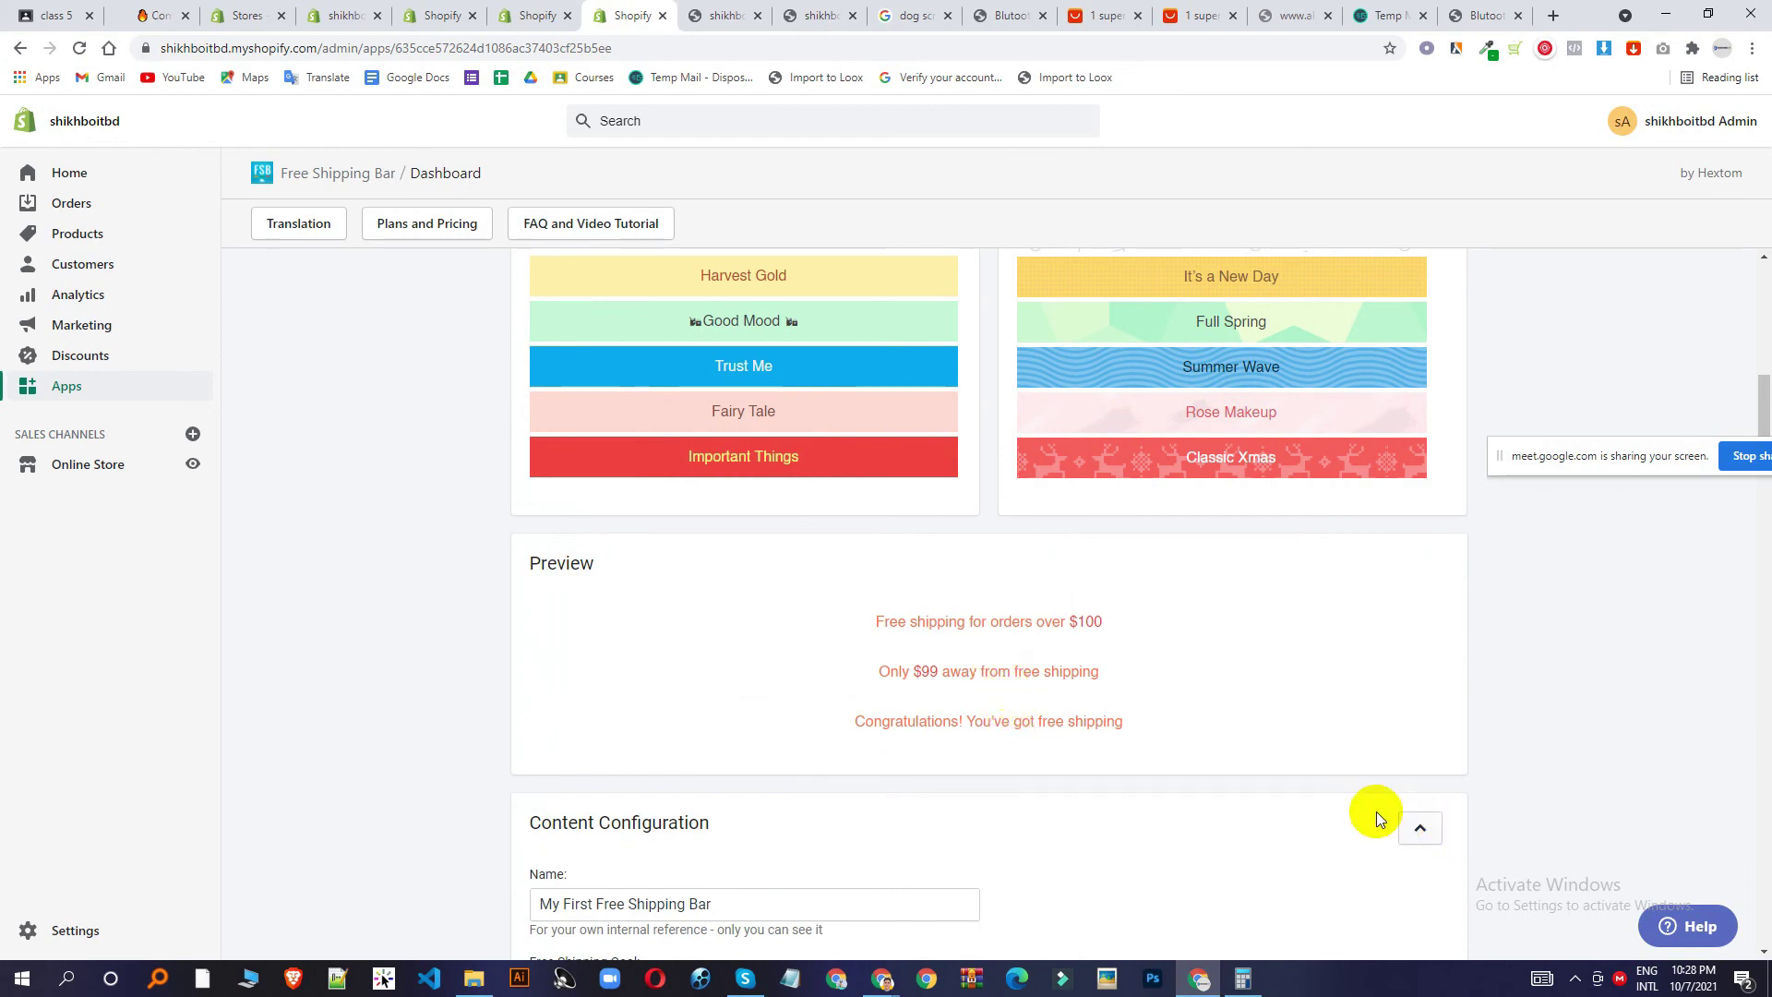
scroll(1338, 799, down, 2)
scroll(1163, 780, down, 1)
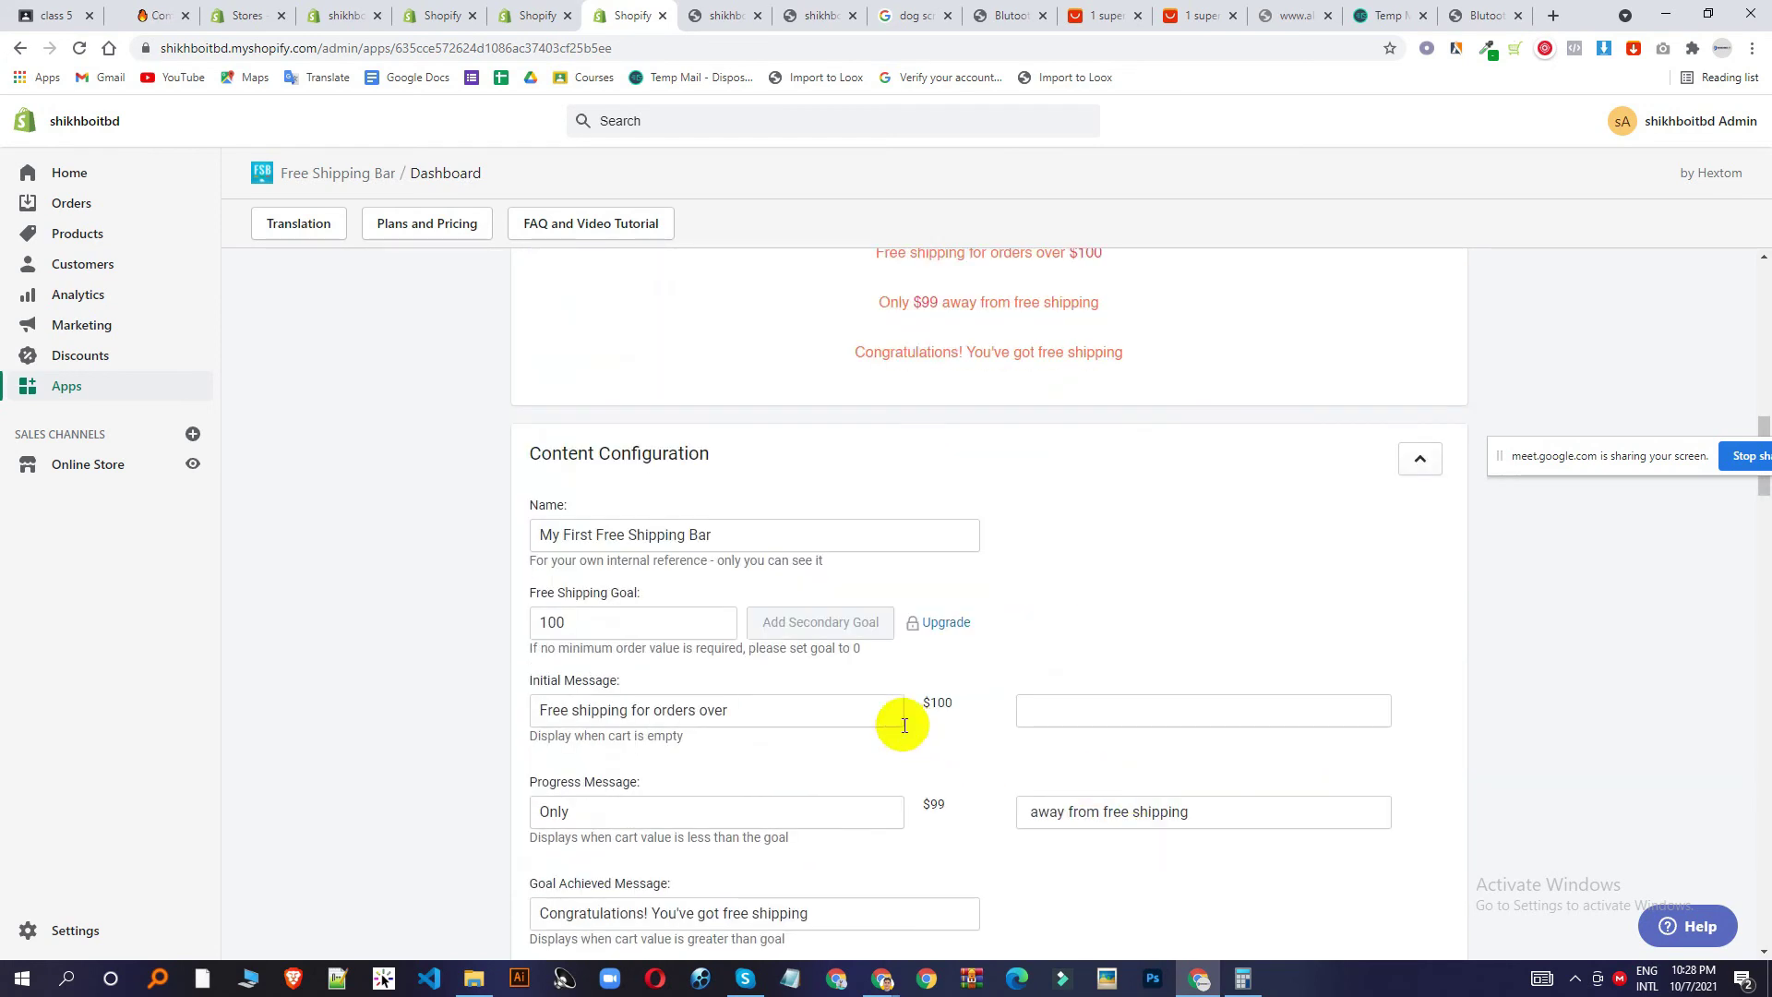
Try a free shipping goal of 70 in the bar's content configuration.
click(826, 711)
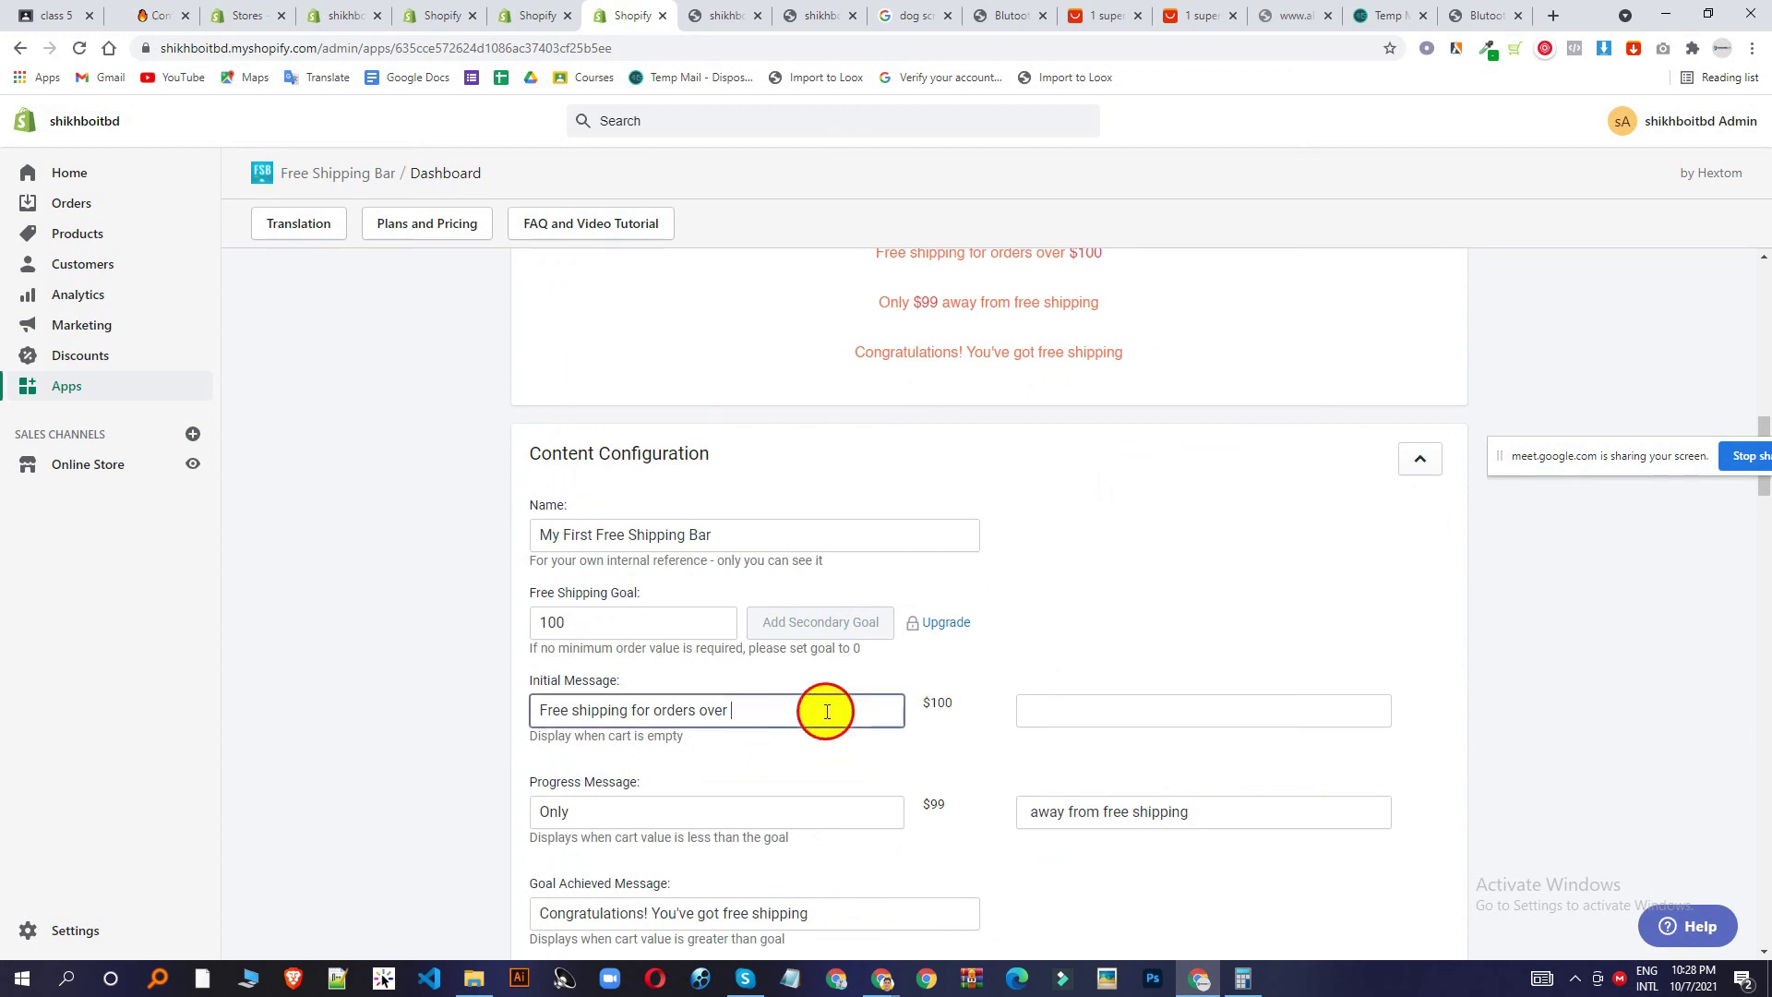
click(552, 623)
double_click(552, 623)
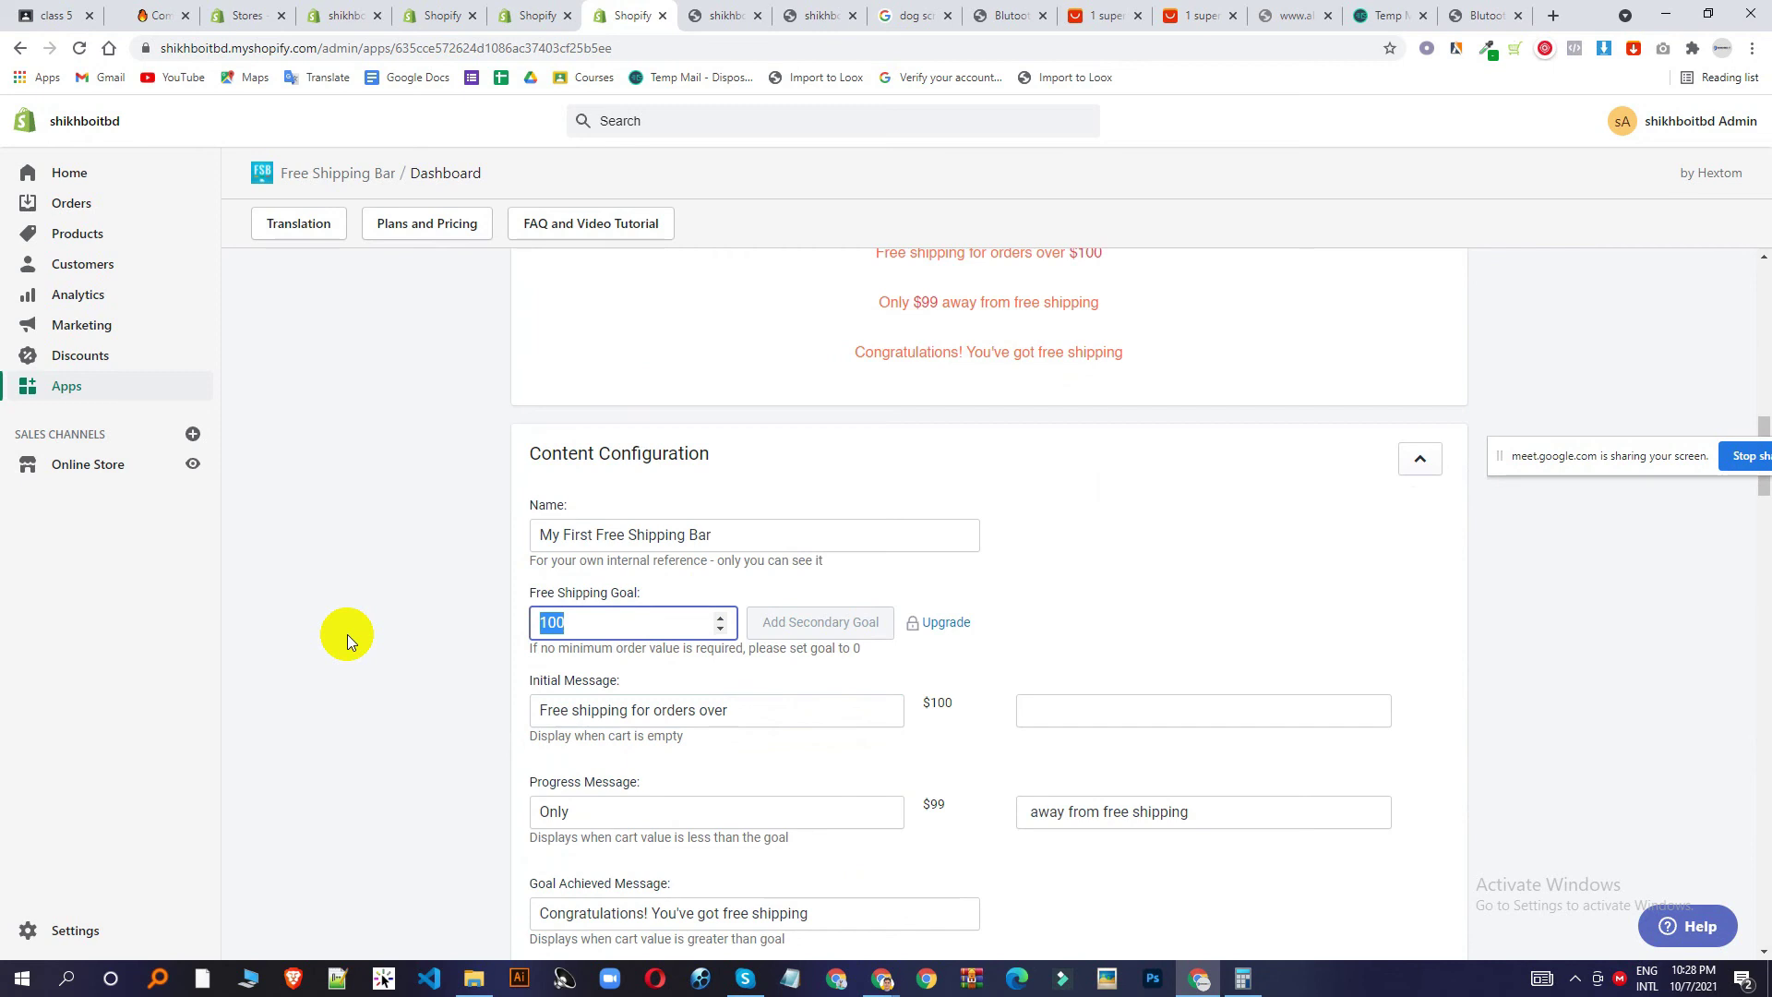
text(70)
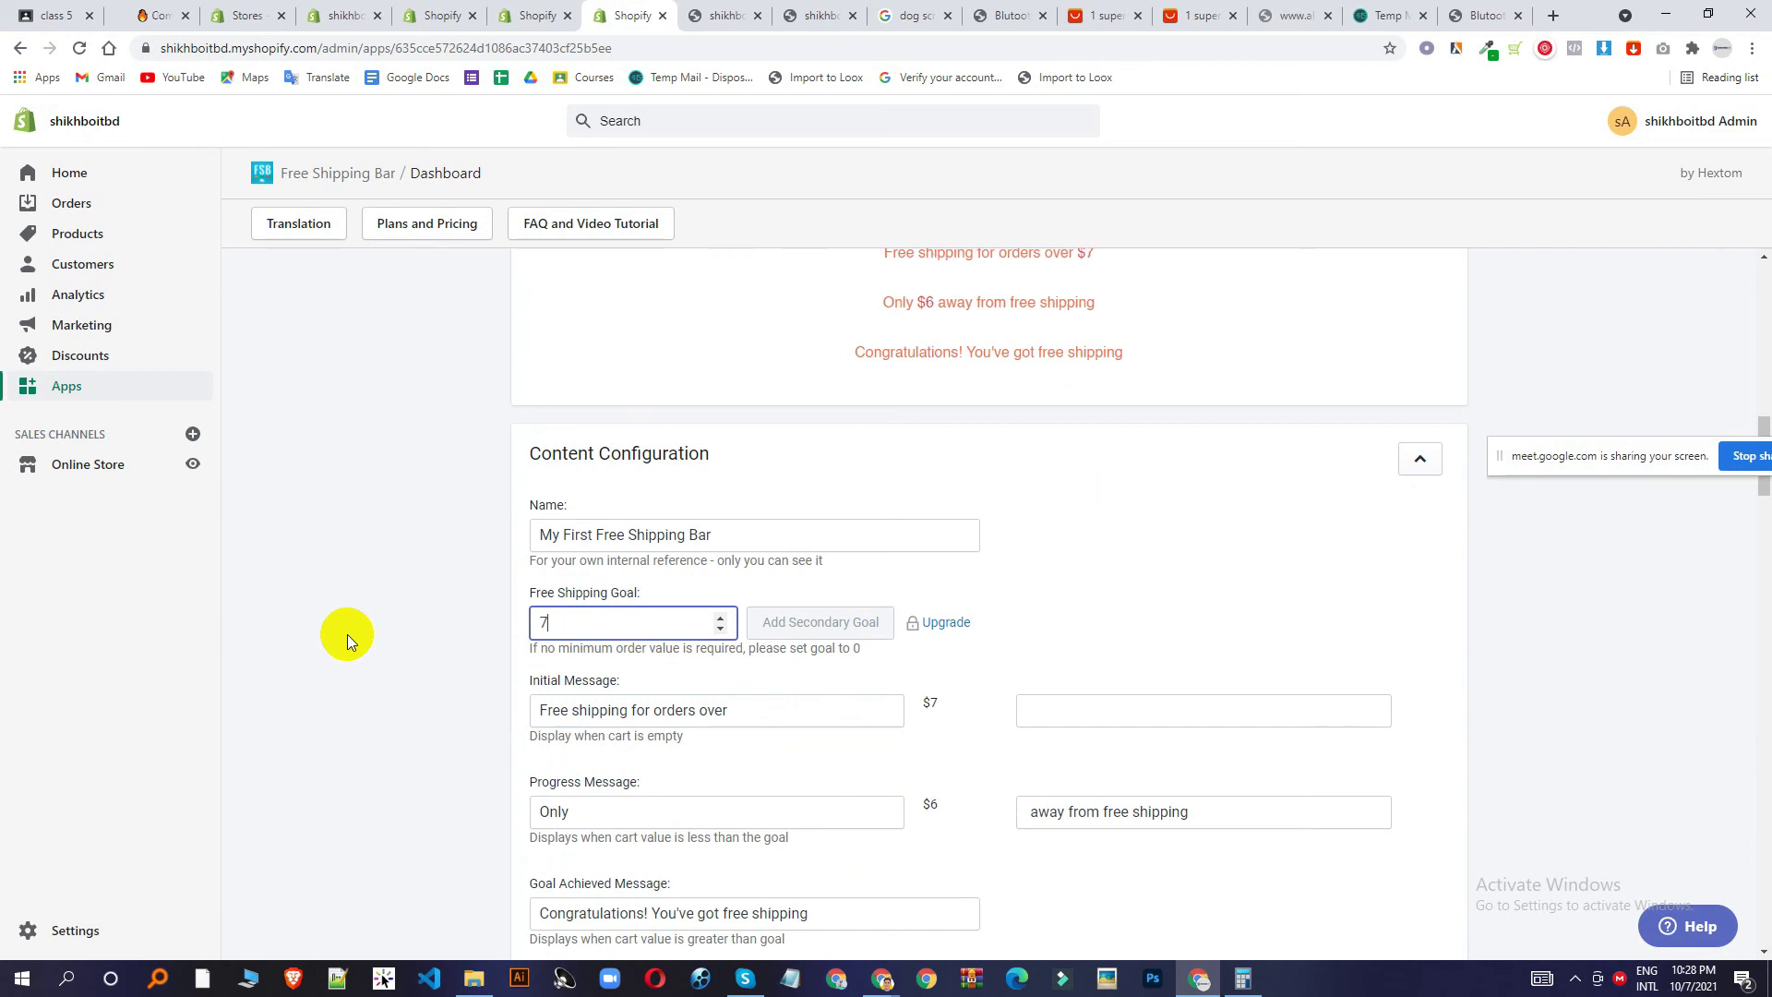
click(443, 727)
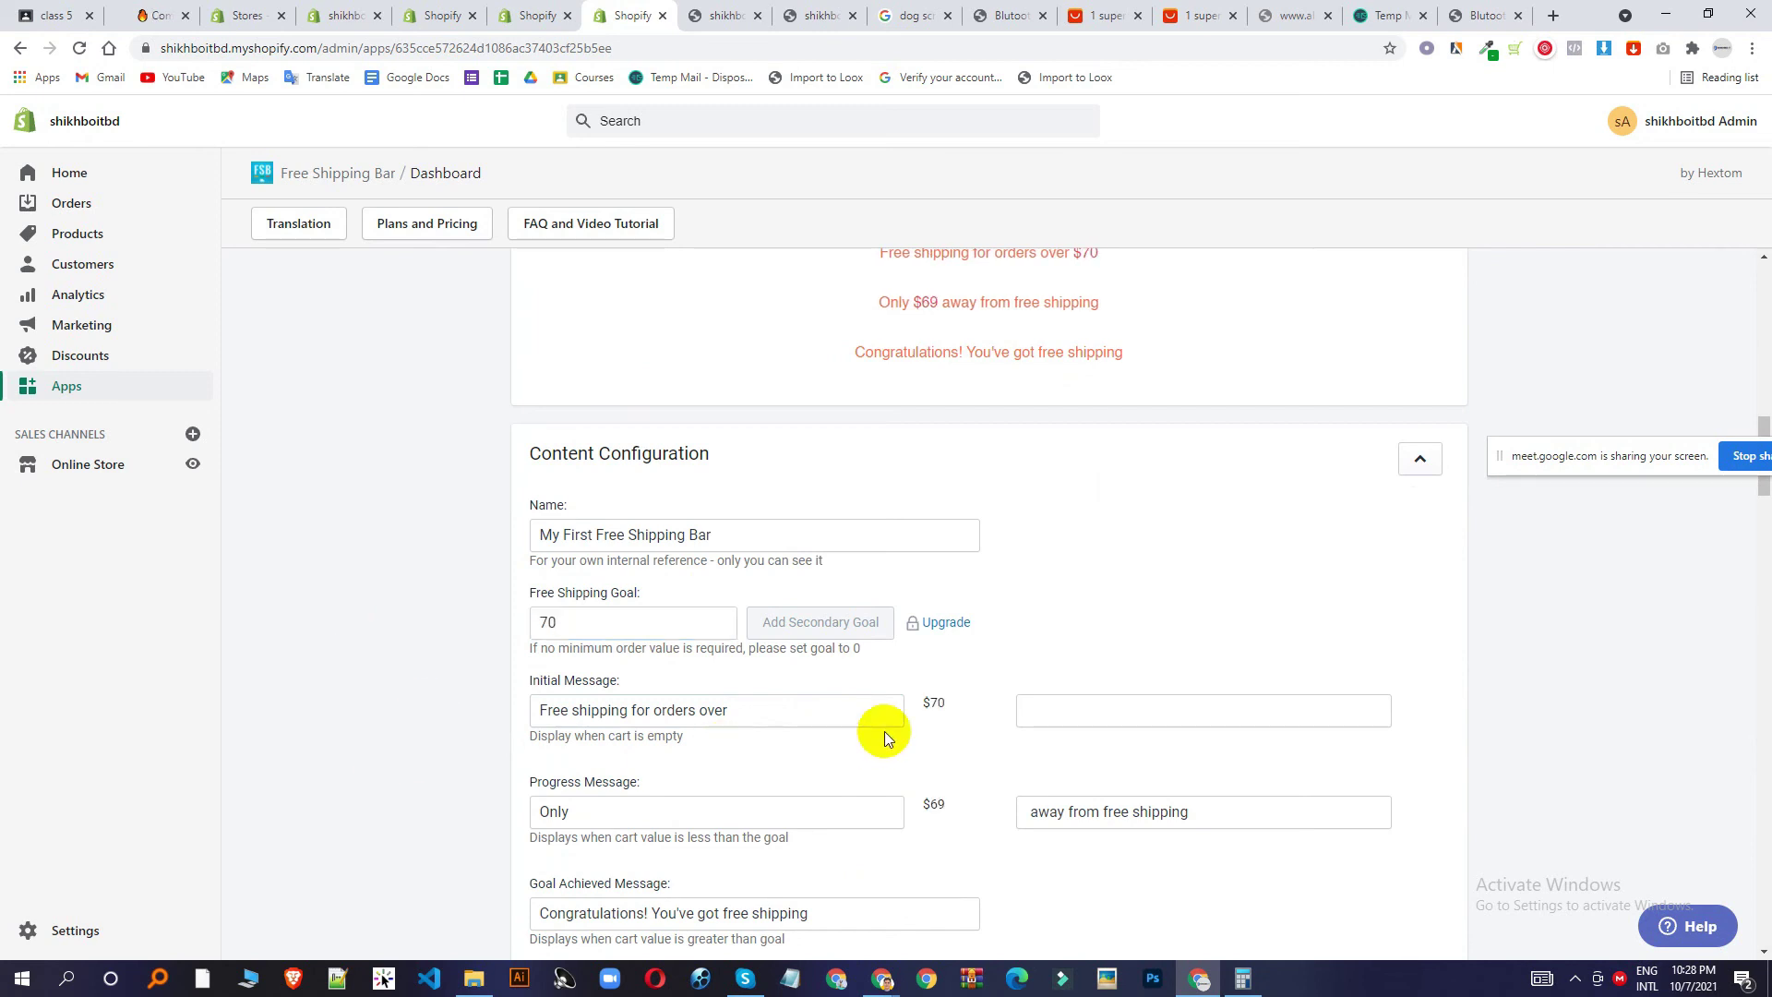
double_click(554, 623)
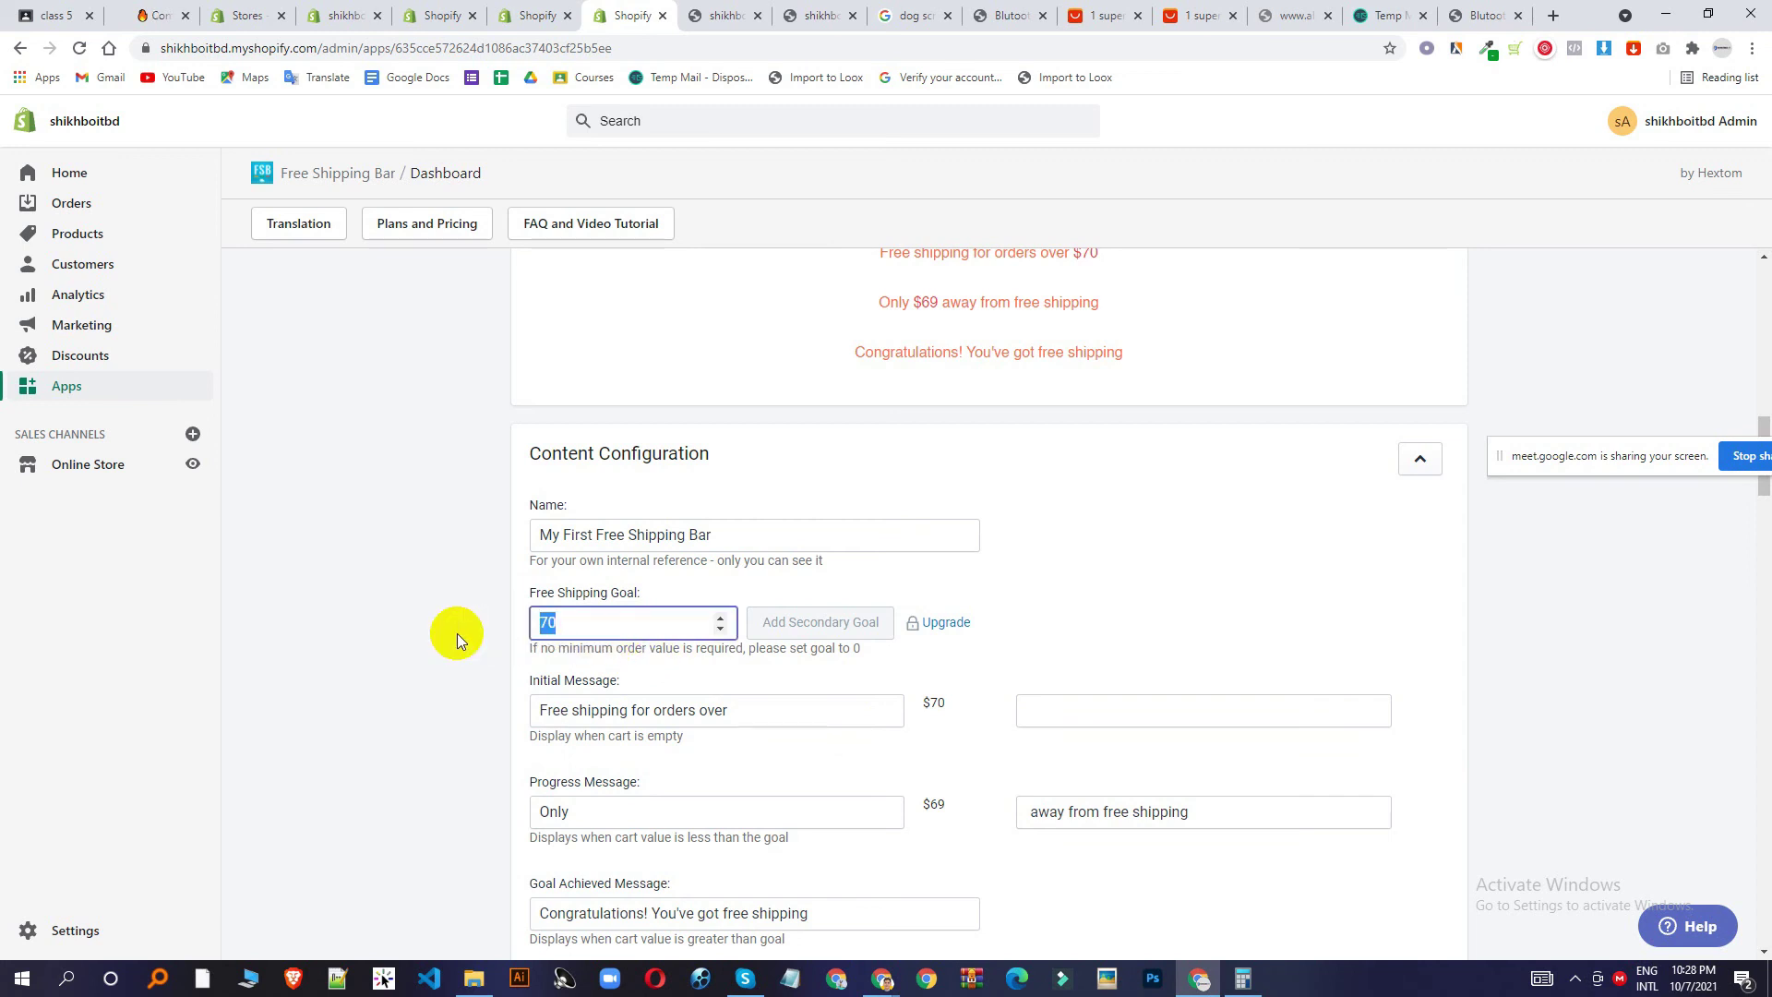
scroll(981, 593, up, 5)
scroll(981, 593, up, 1)
Go to the Shopify App Store from the admin's Apps page, checking the shipping bar on the storefront along the way.
click(66, 385)
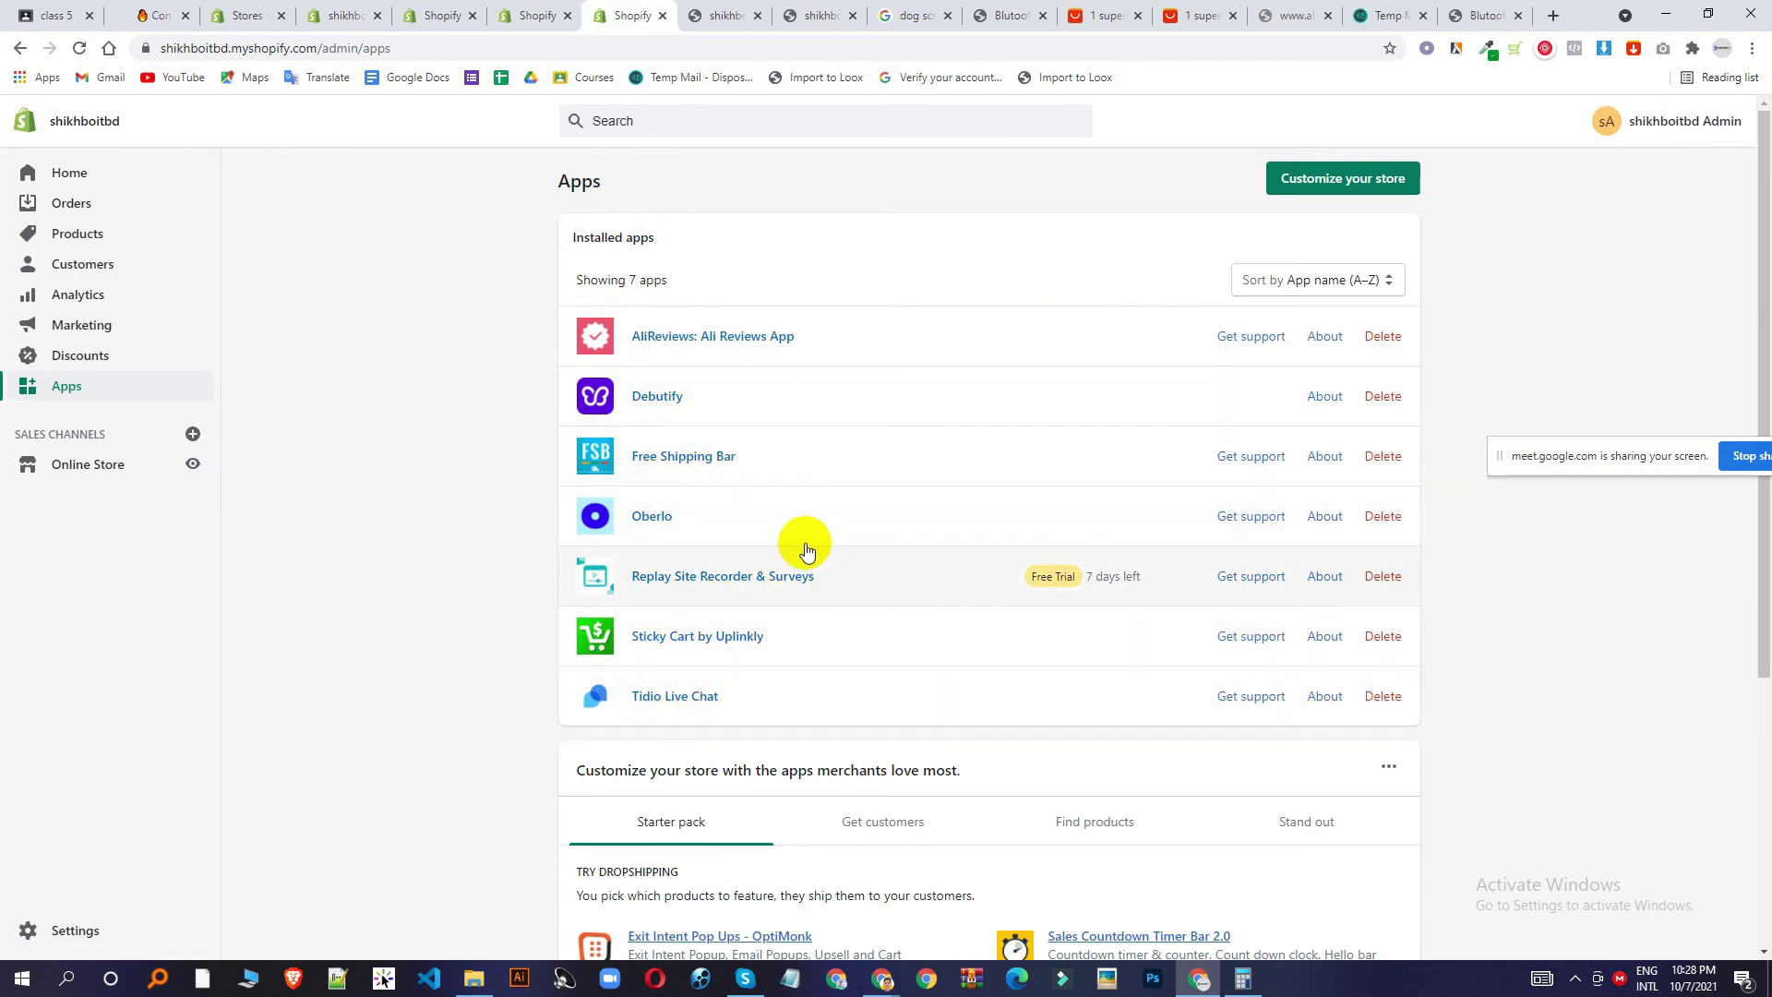
click(1315, 180)
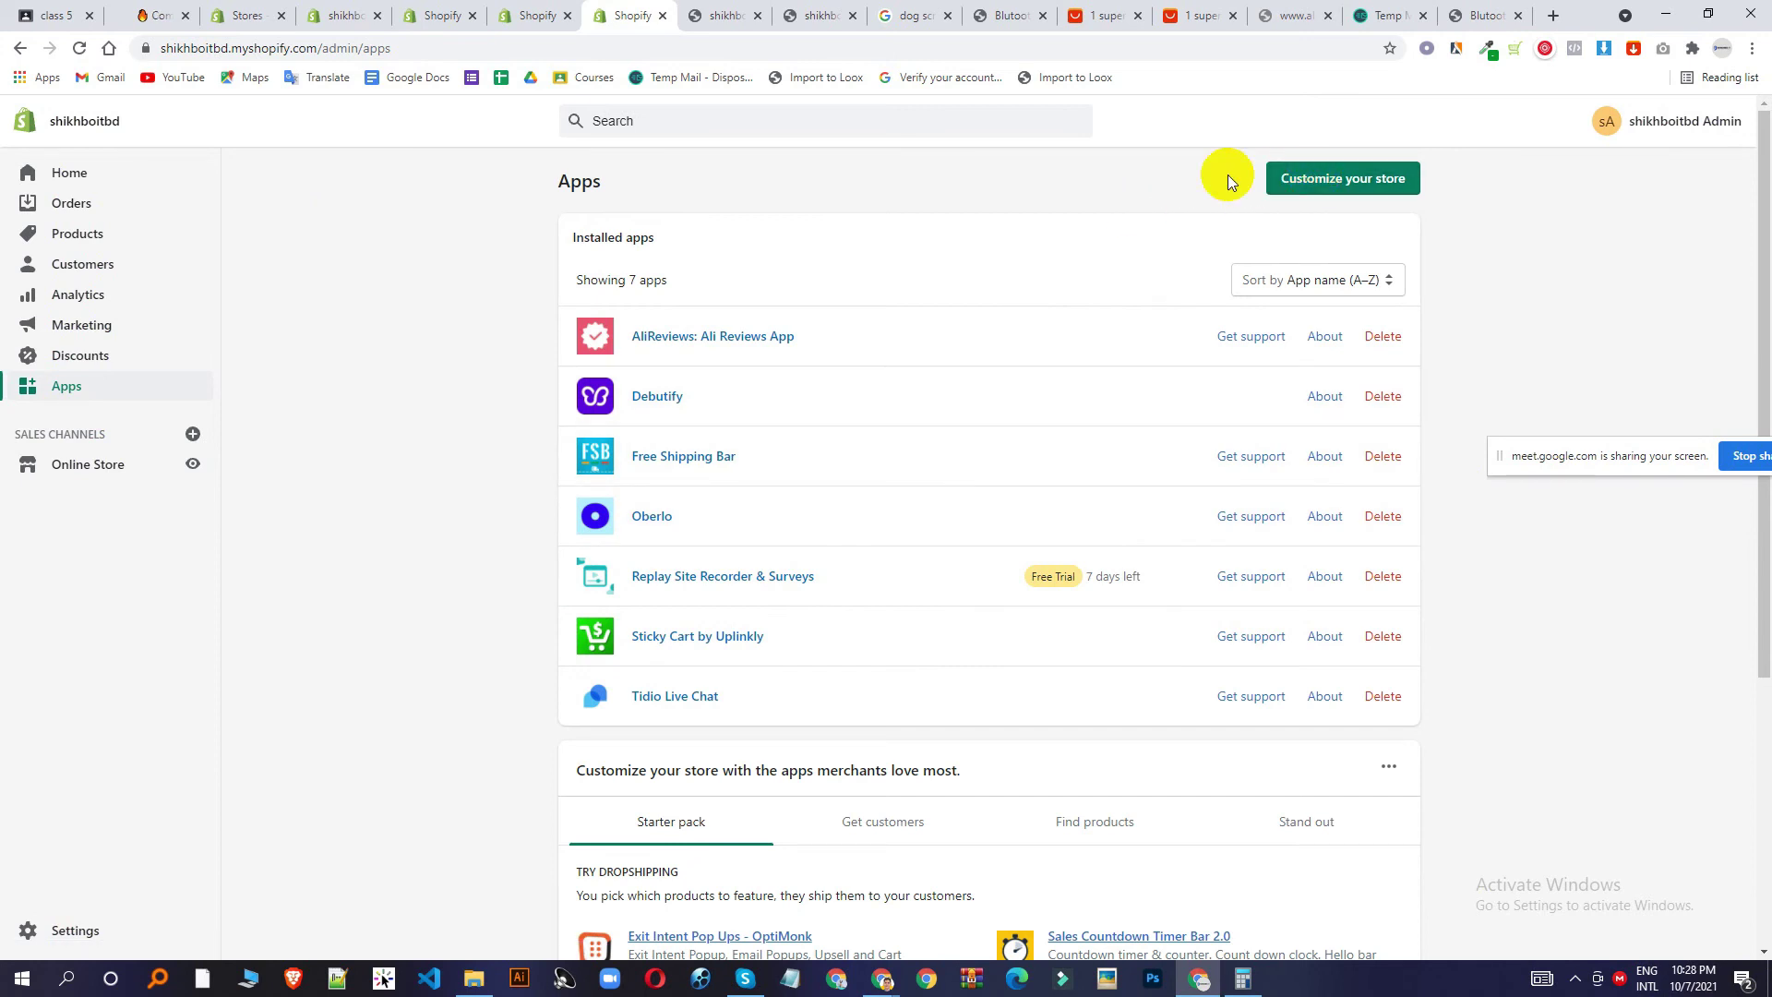
scroll(1211, 251, up, 5)
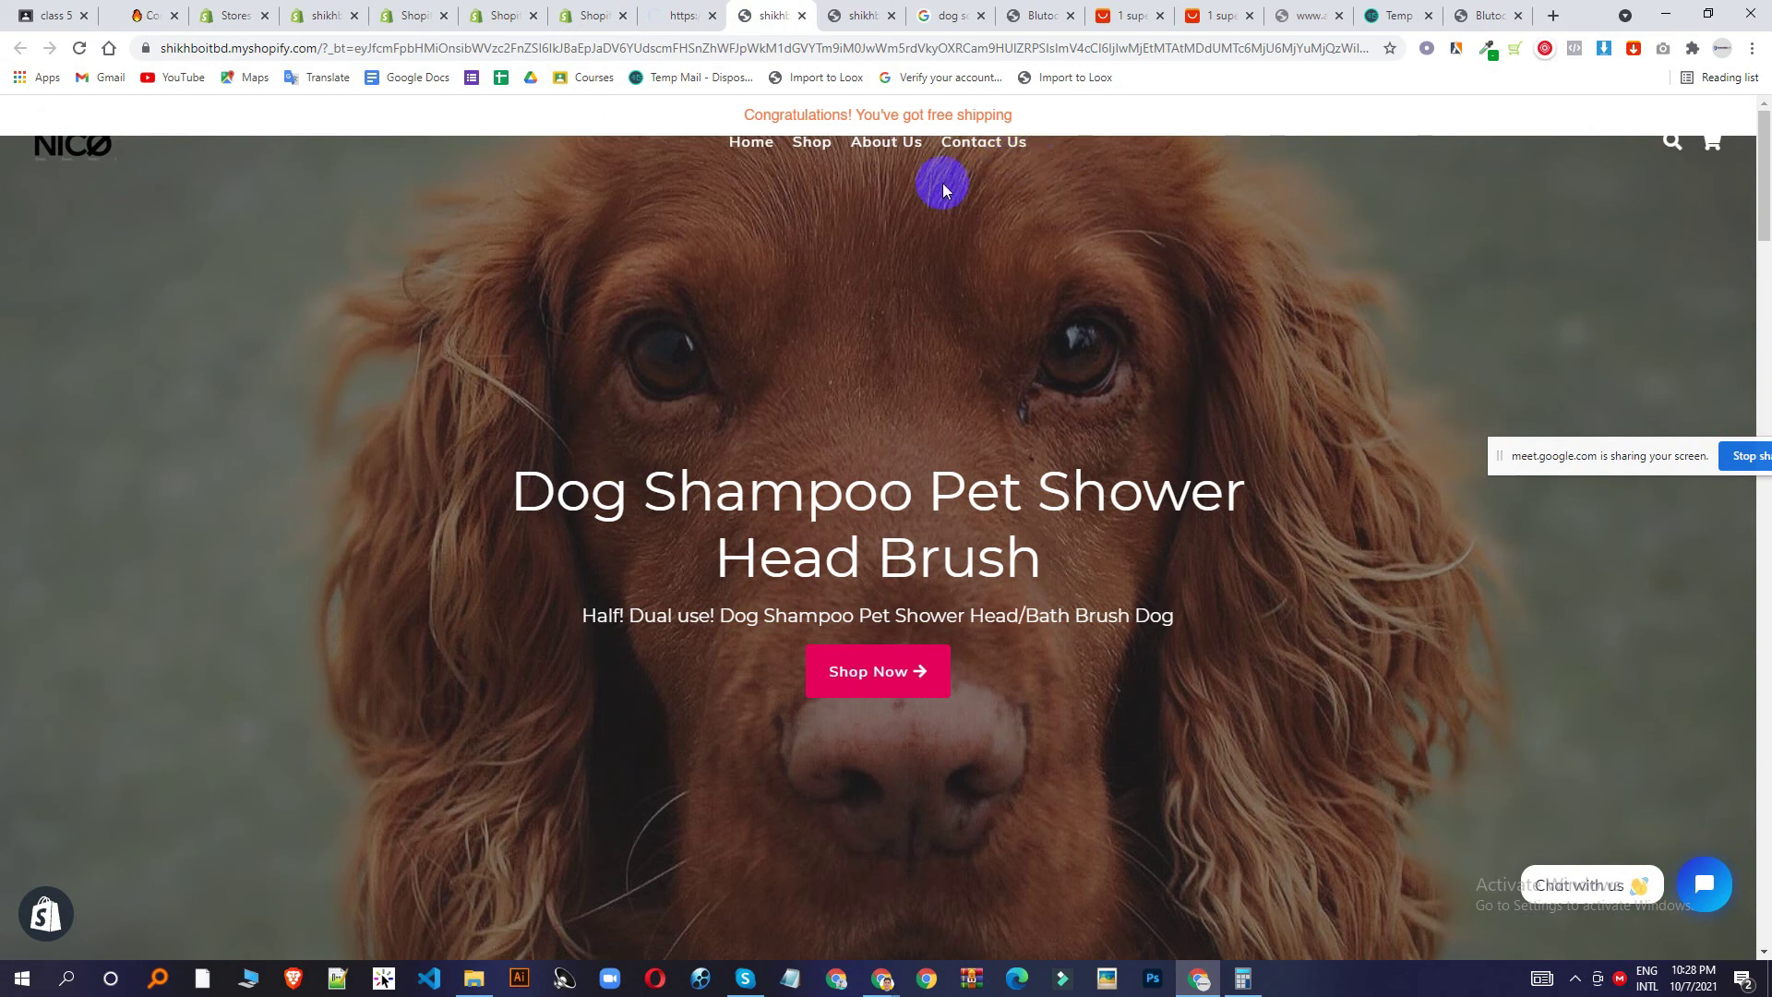
scroll(971, 510, down, 8)
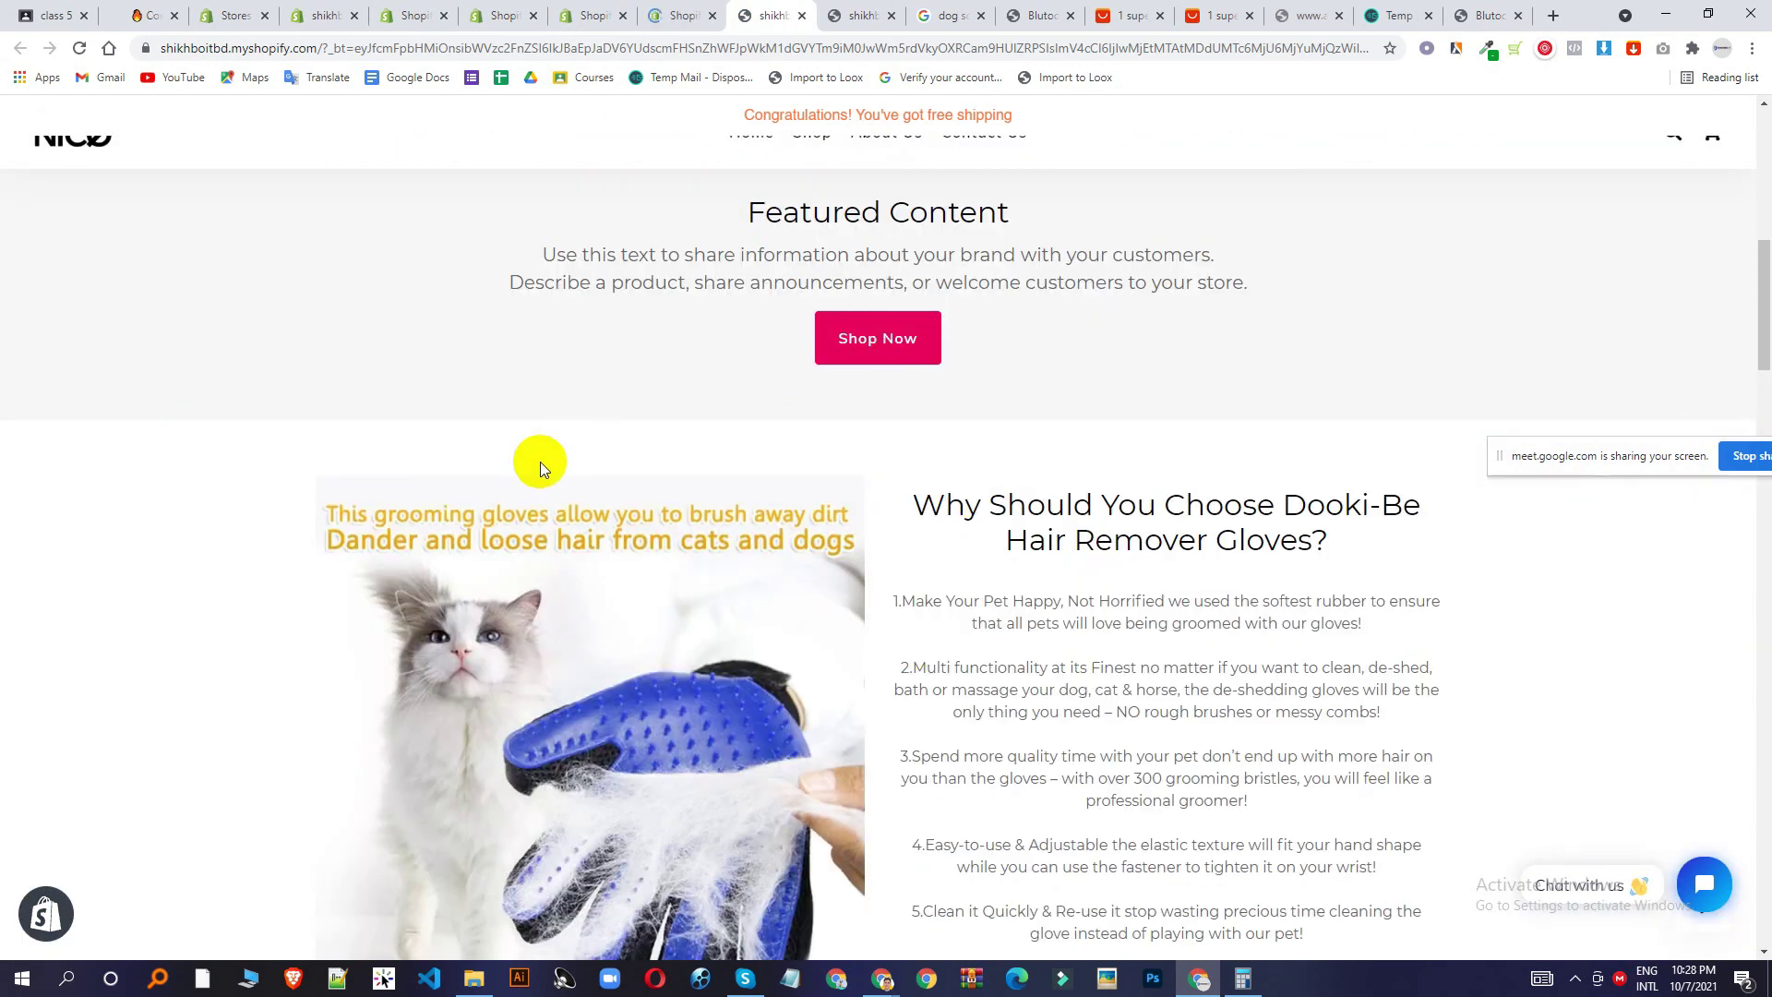
click(671, 9)
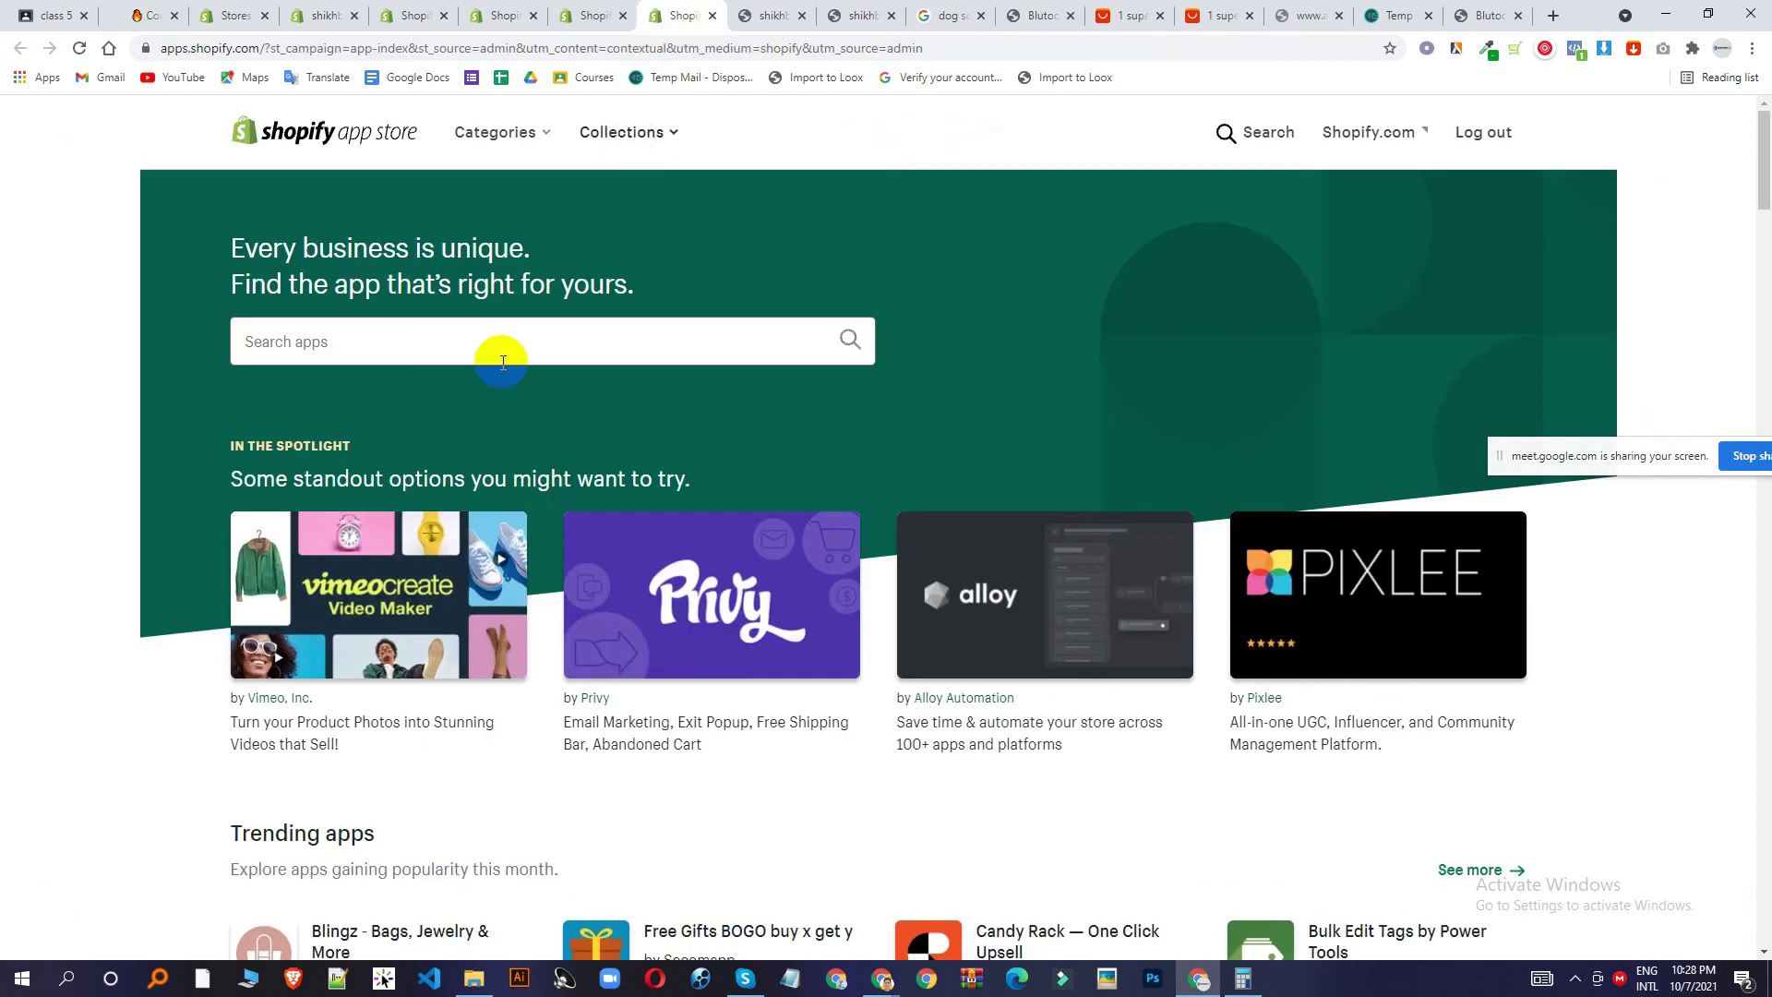
Search the App Store for "currency converter" and open the BEST Currency Converter app by Grizzly Apps SRL.
click(434, 346)
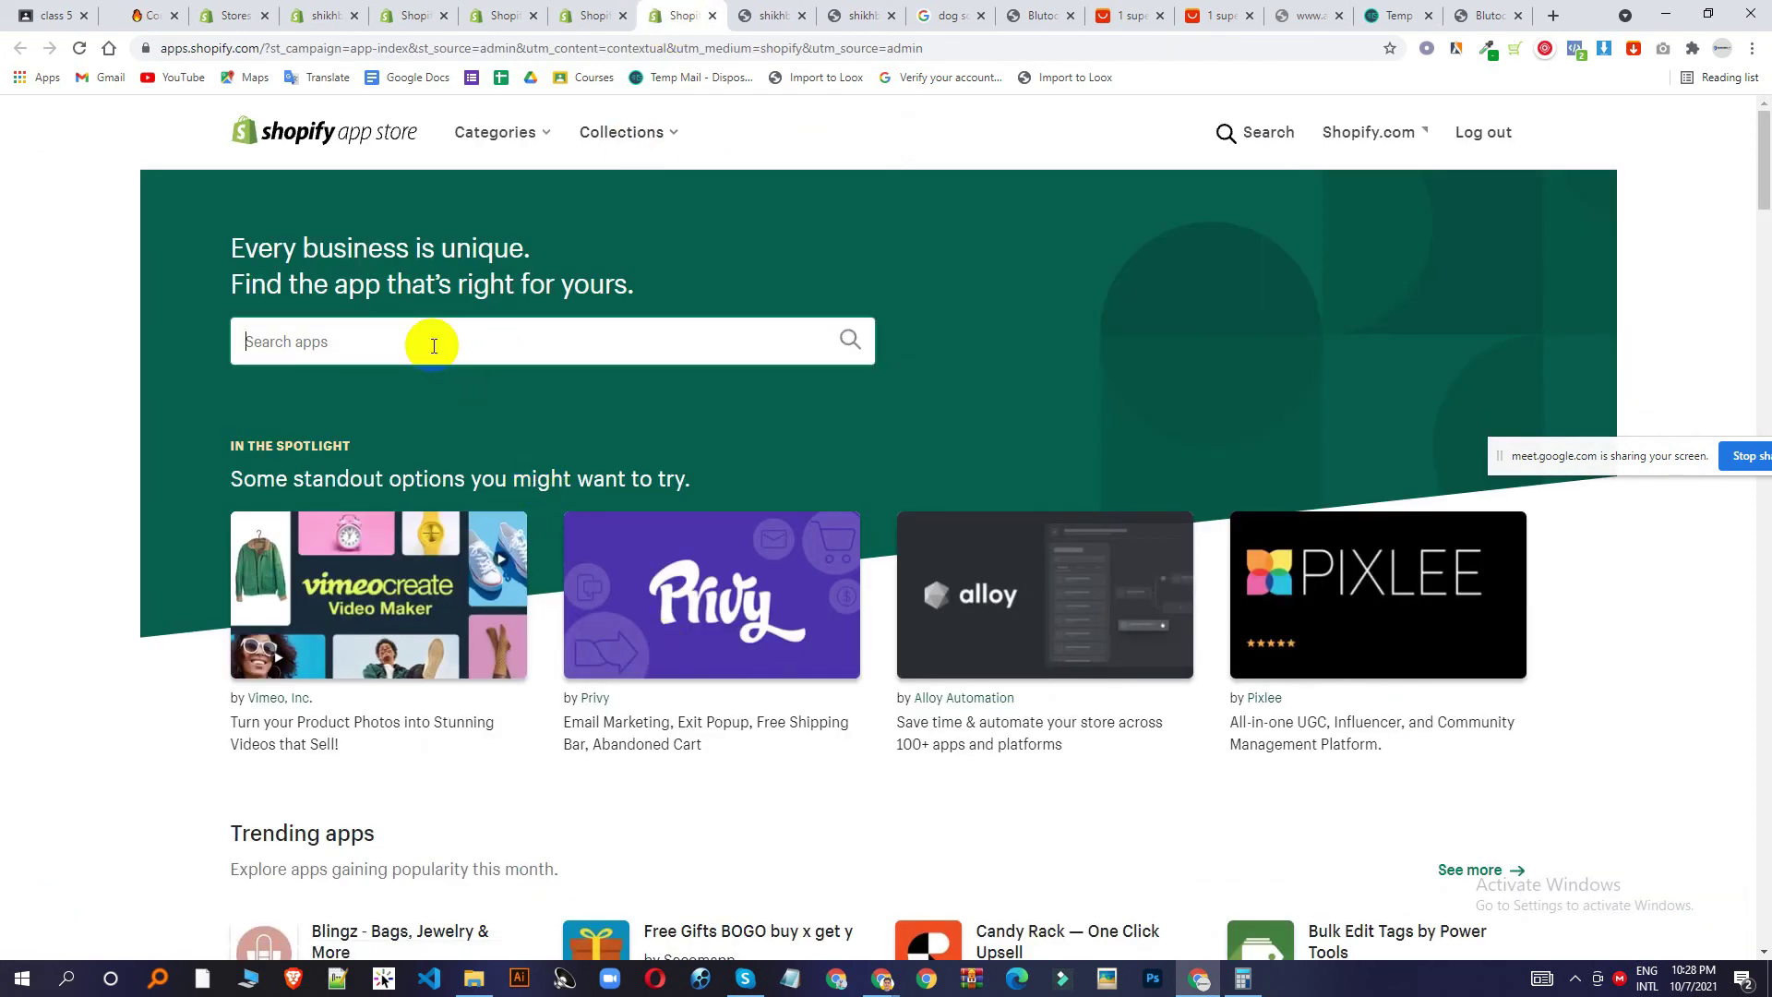
text(ca)
key(BackSpace)
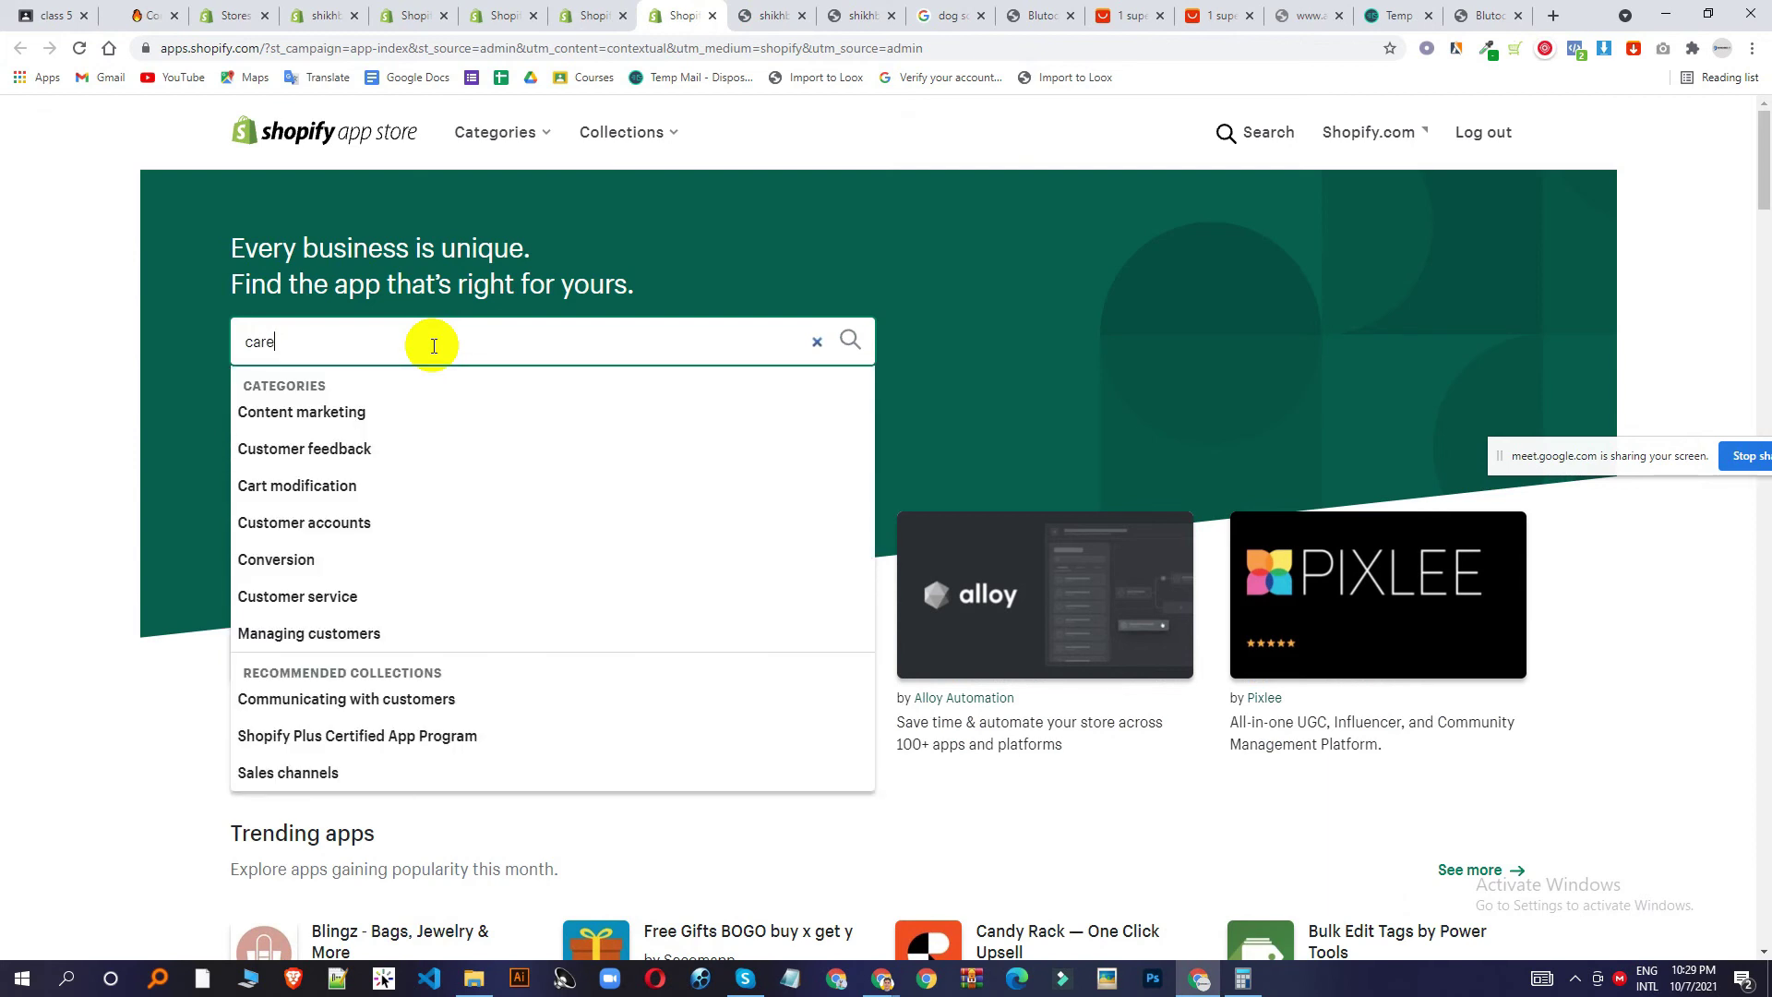
text(ncy)
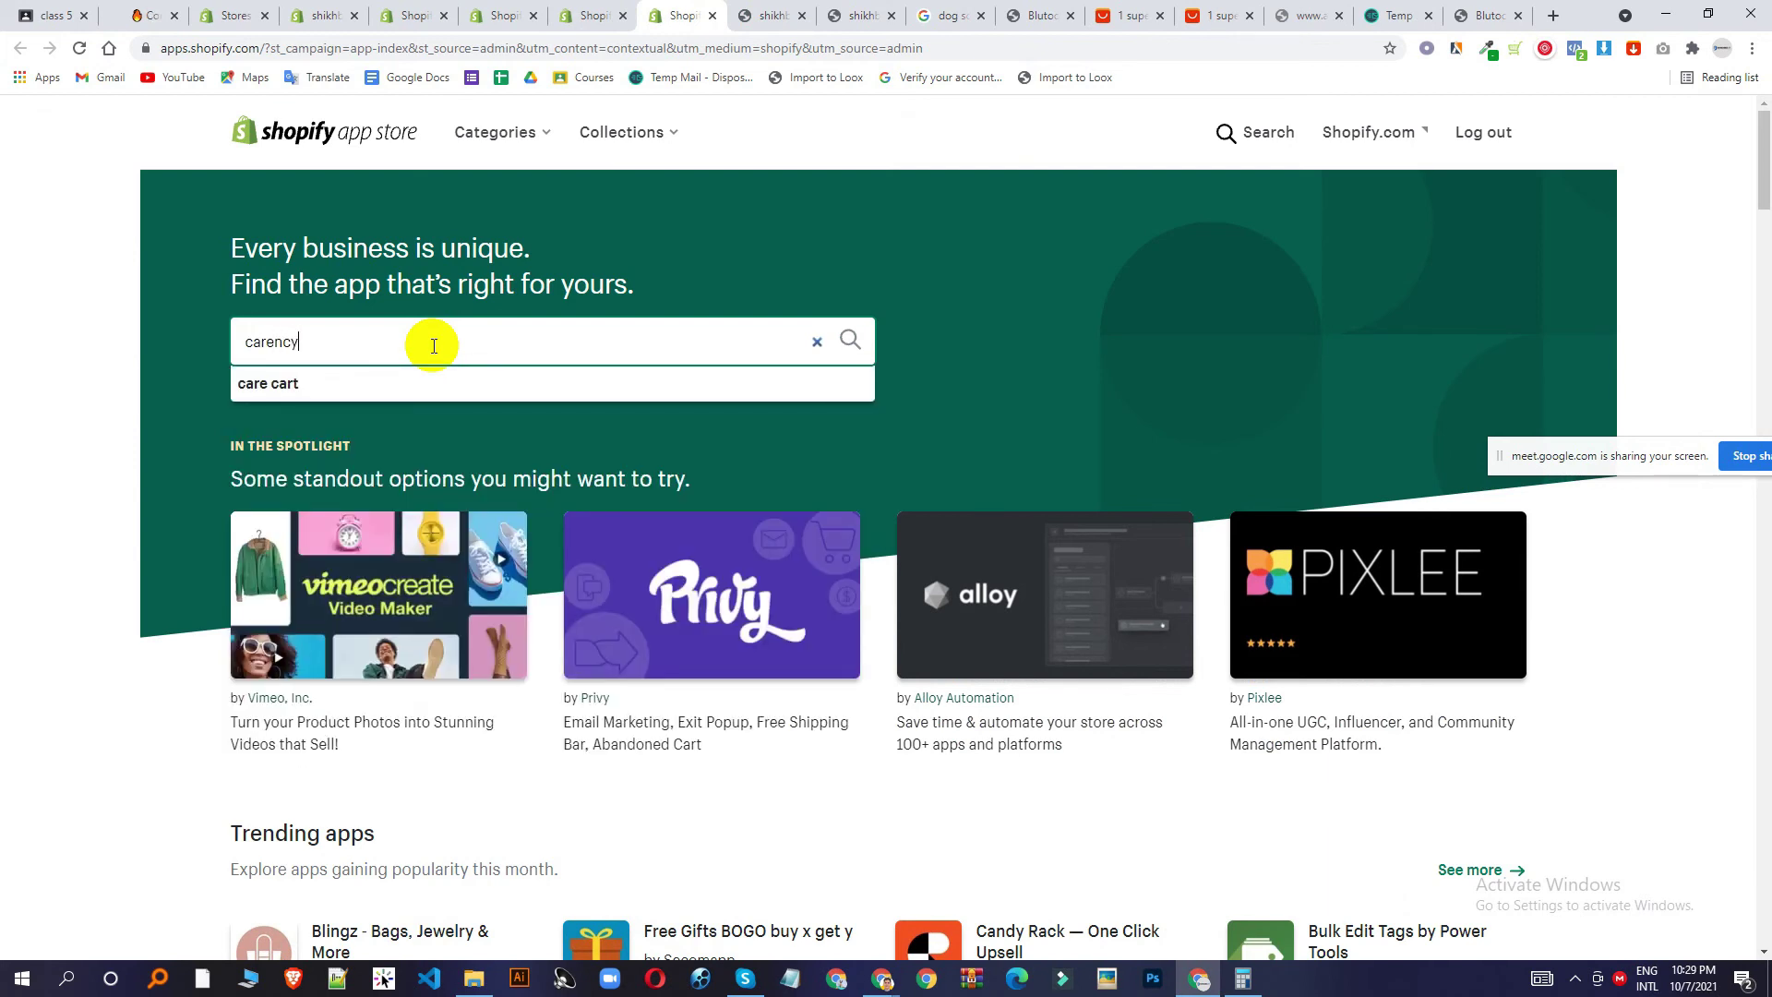
double_click(434, 345)
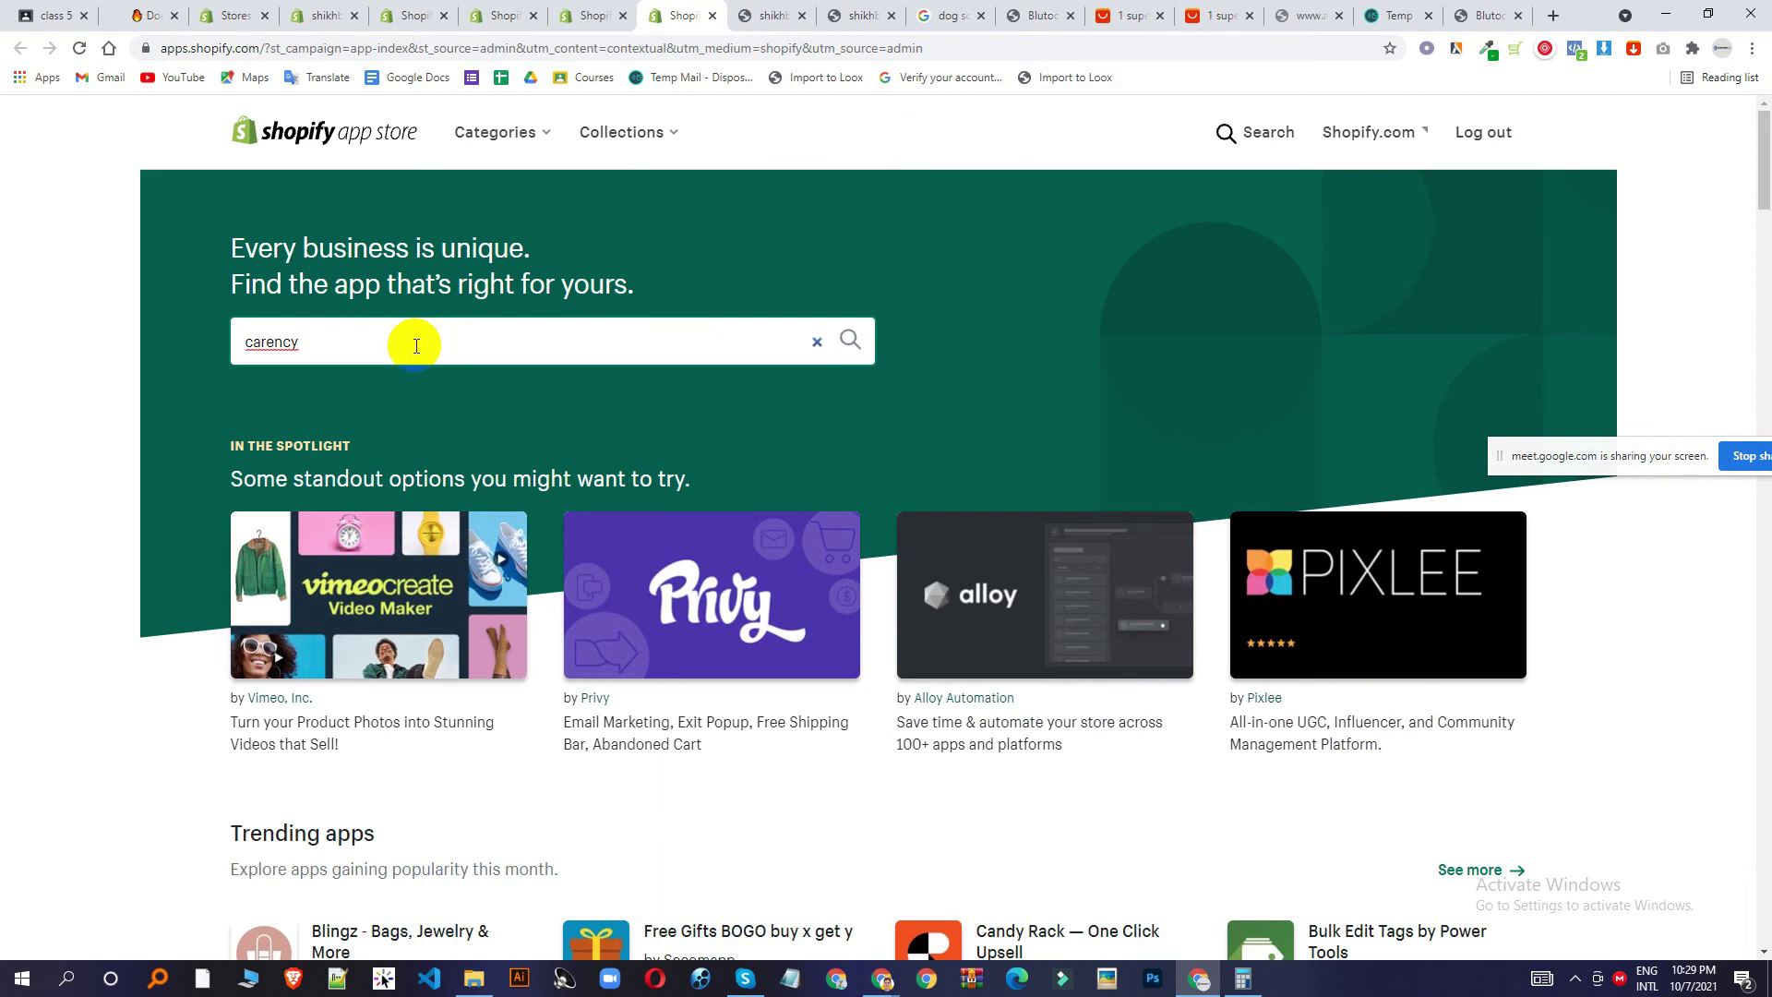
right_click(280, 348)
click(330, 385)
text(co)
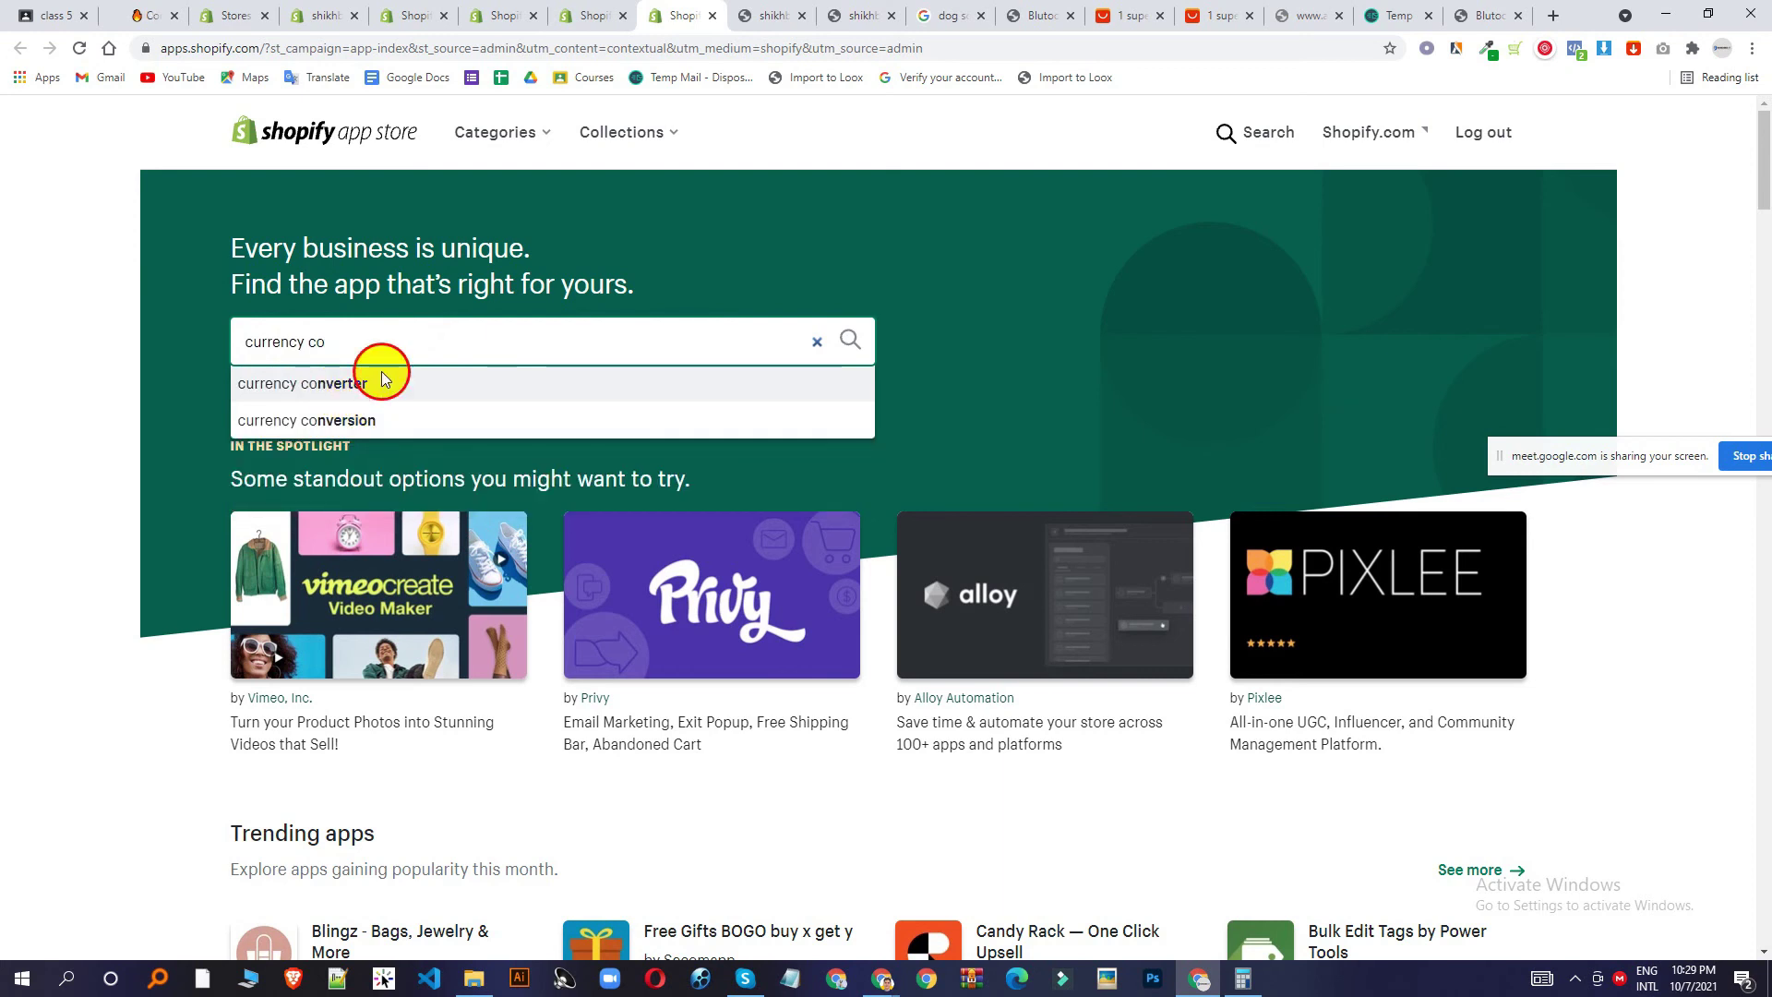
click(383, 379)
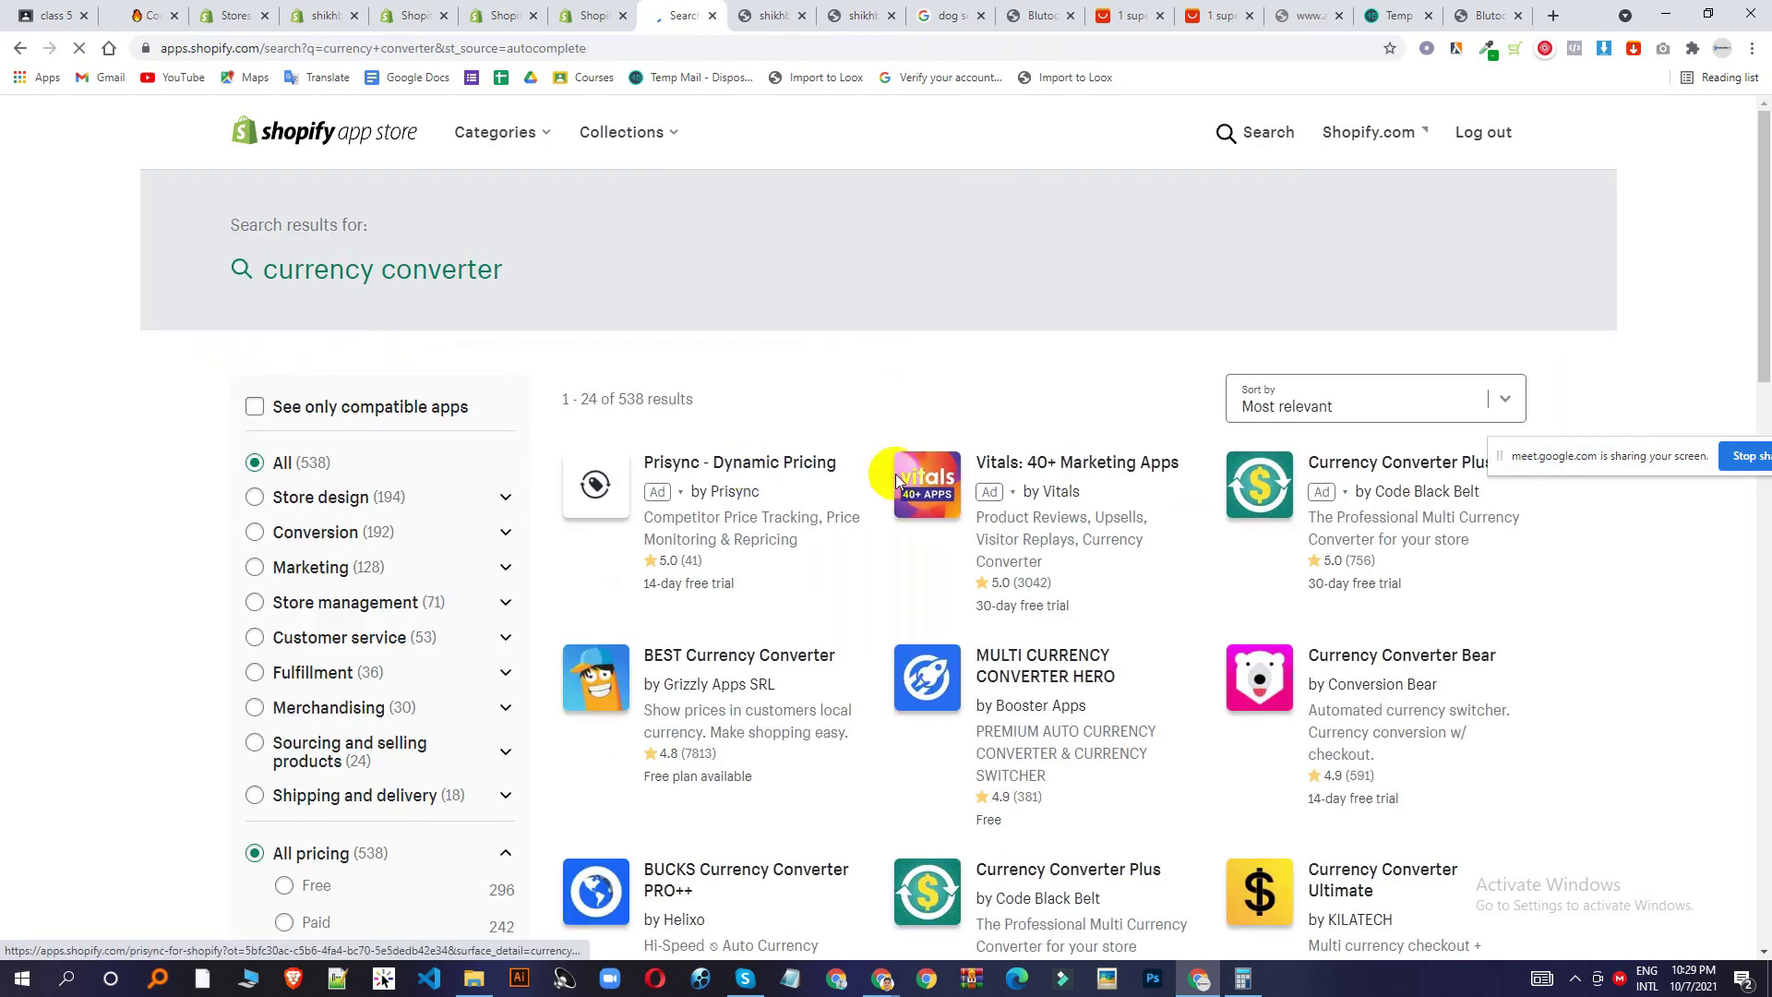
scroll(766, 544, down, 1)
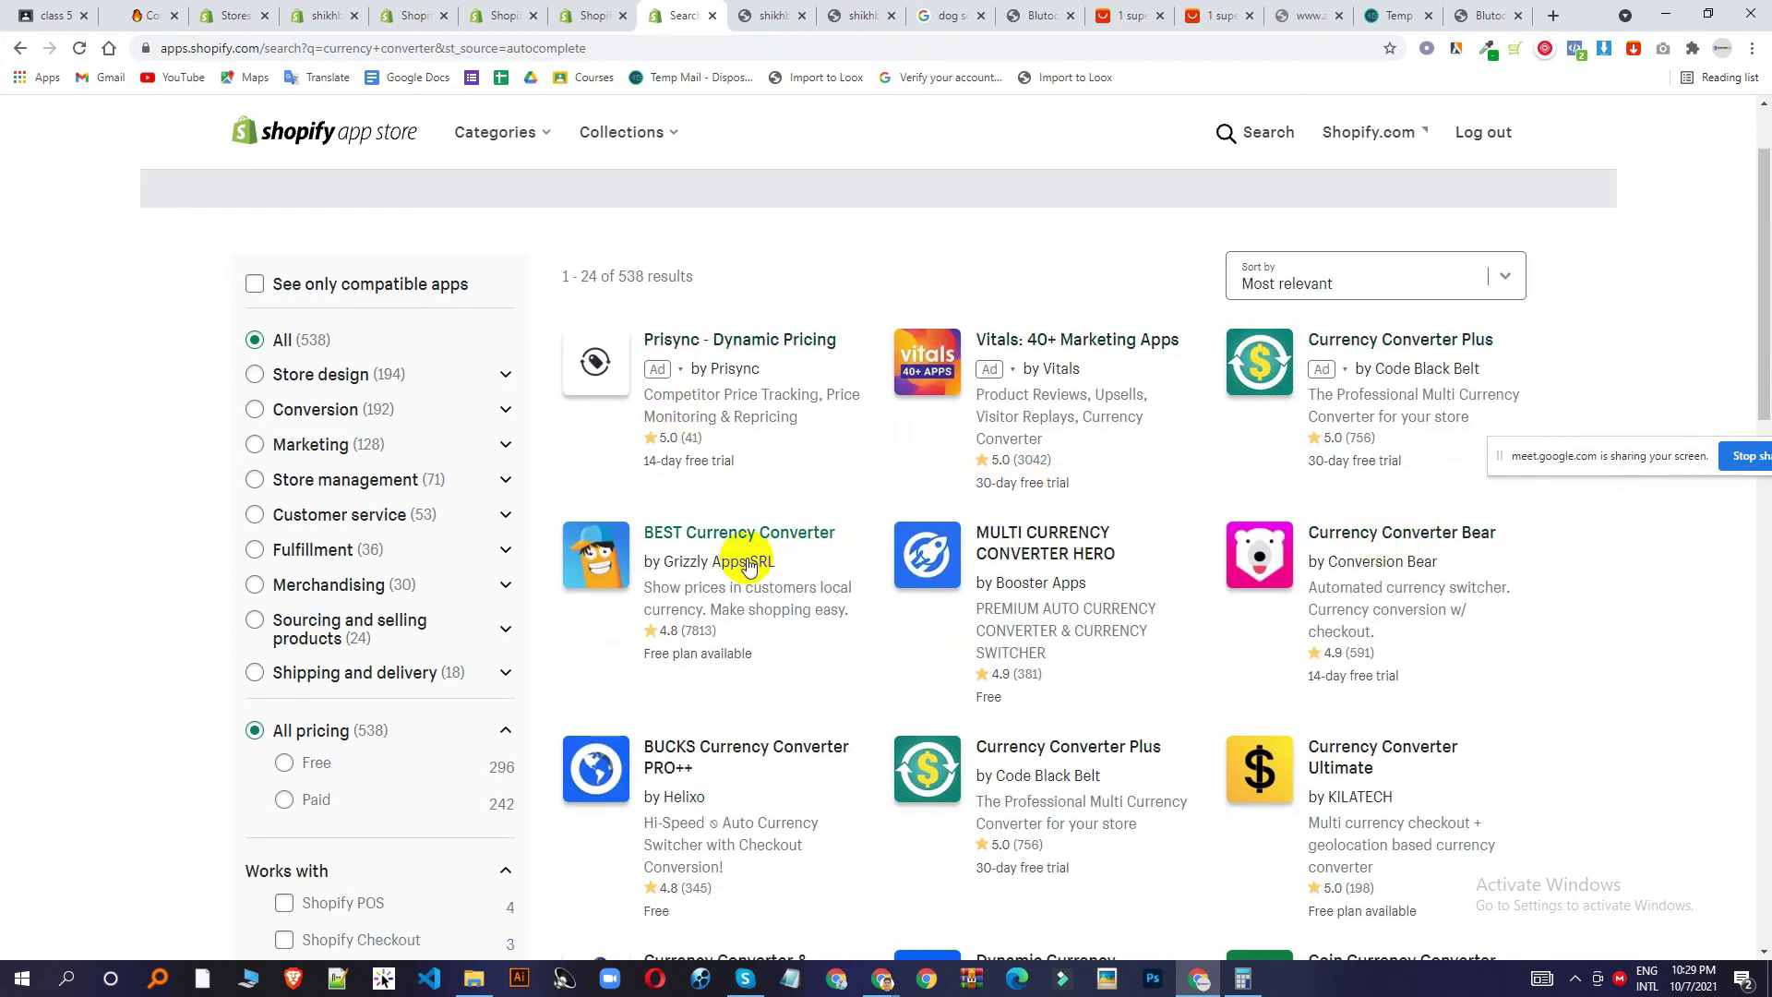
click(720, 552)
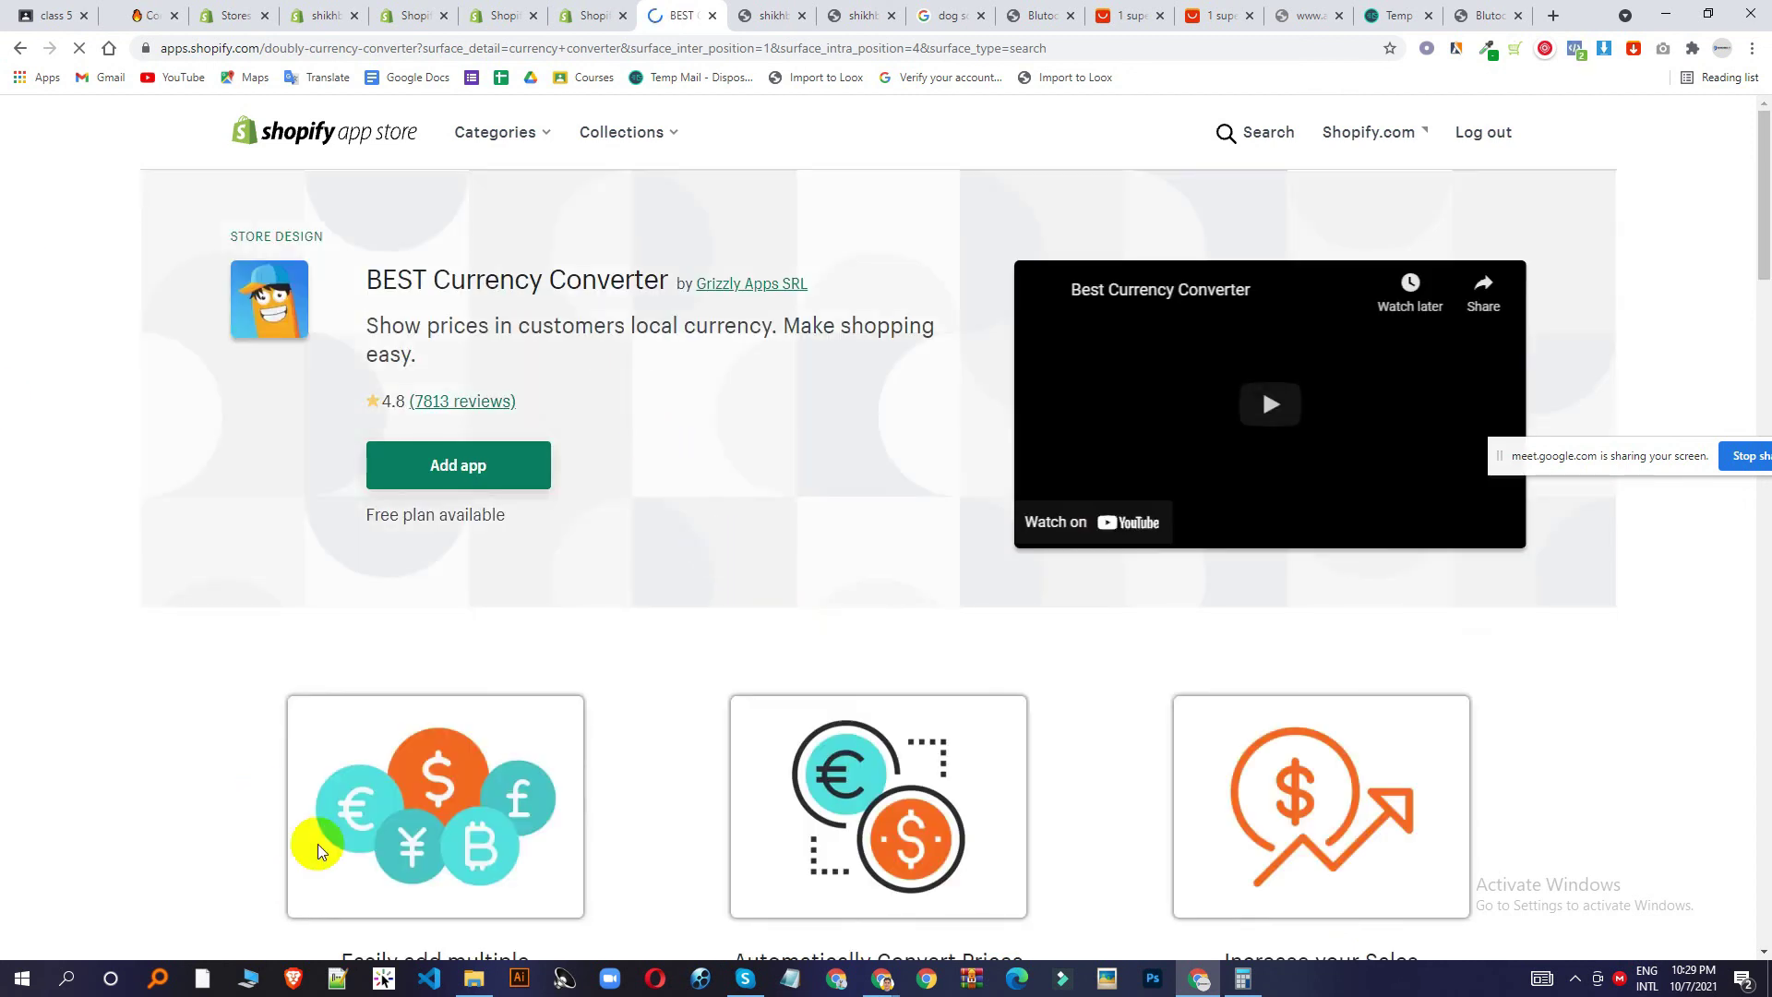
Install the BEST Currency Converter app, accept its terms and privacy policy, and choose the Free membership plan.
click(471, 473)
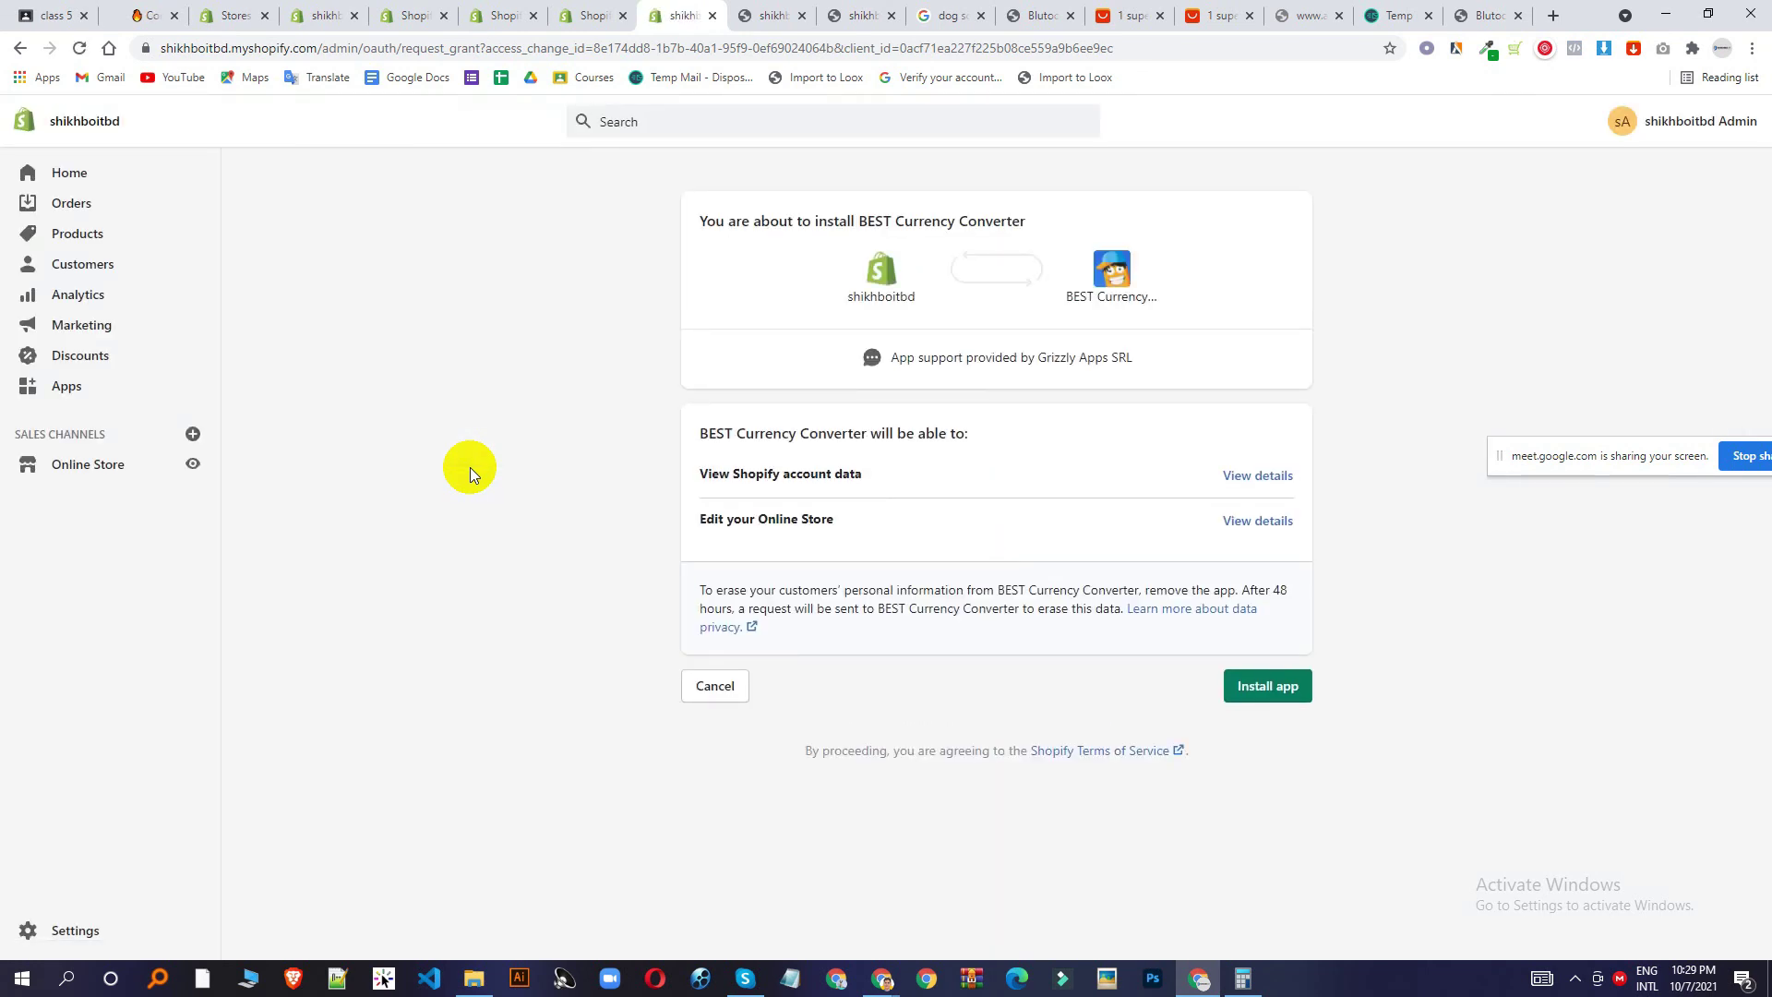
click(1292, 684)
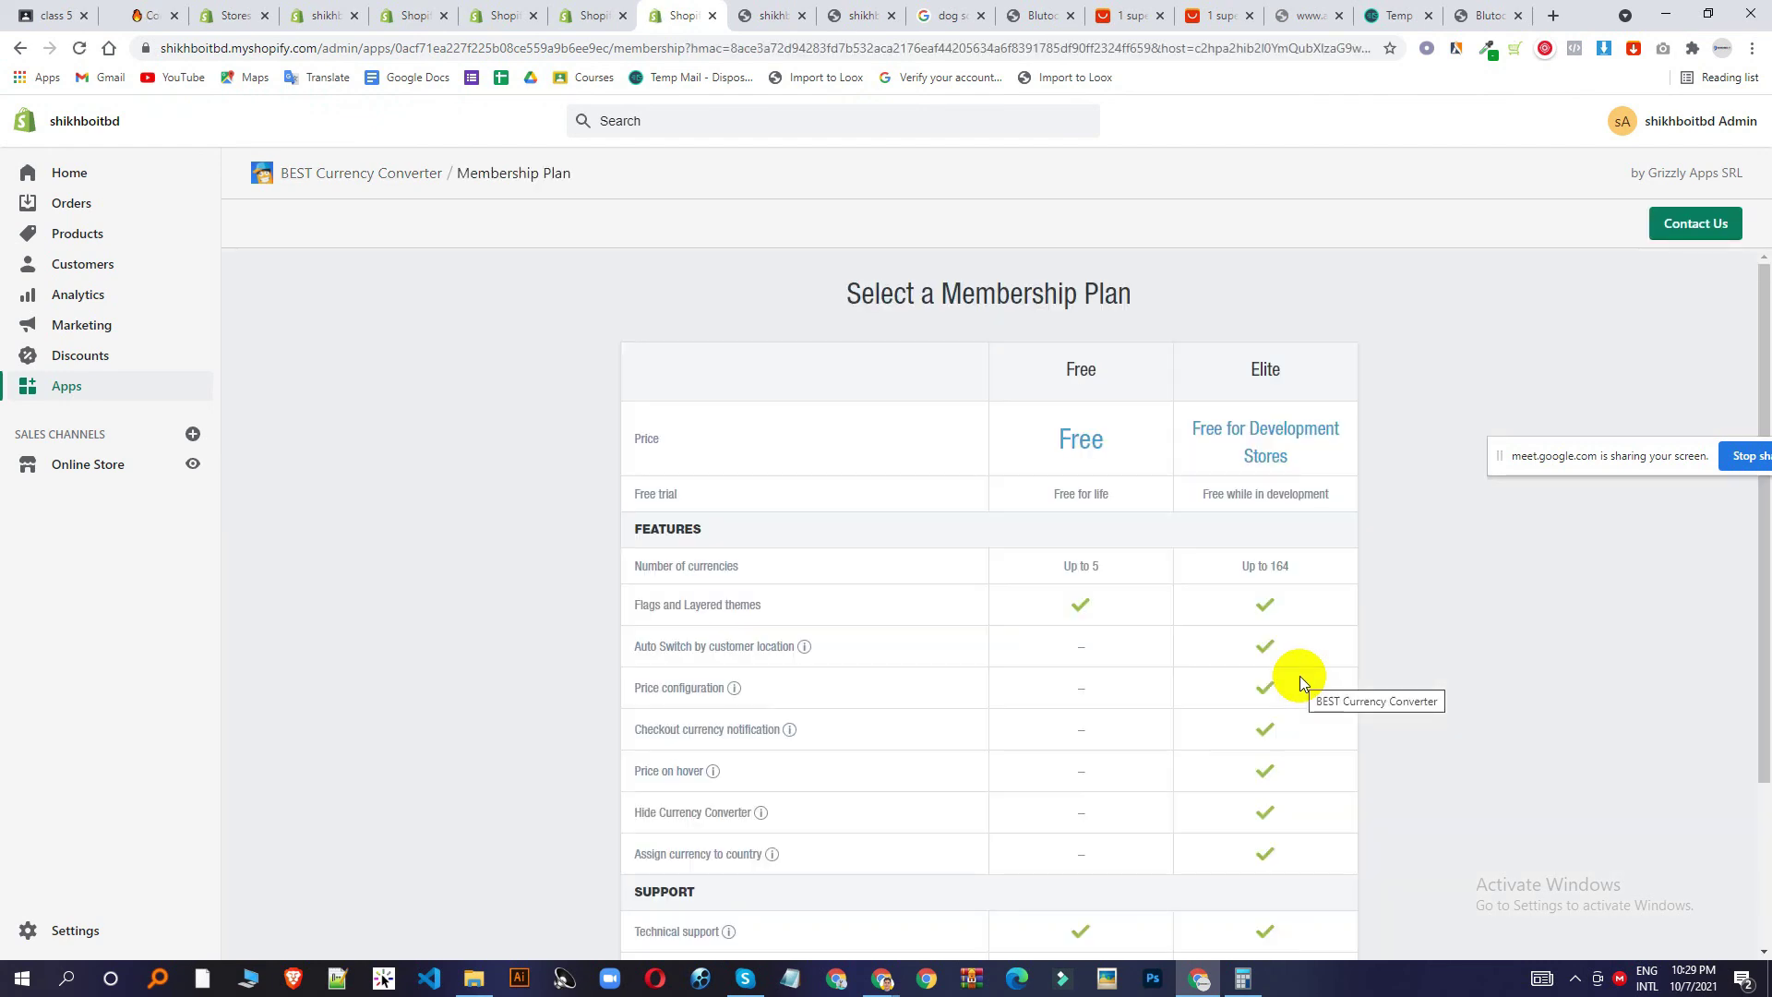
scroll(1163, 543, down, 1)
scroll(1160, 539, down, 1)
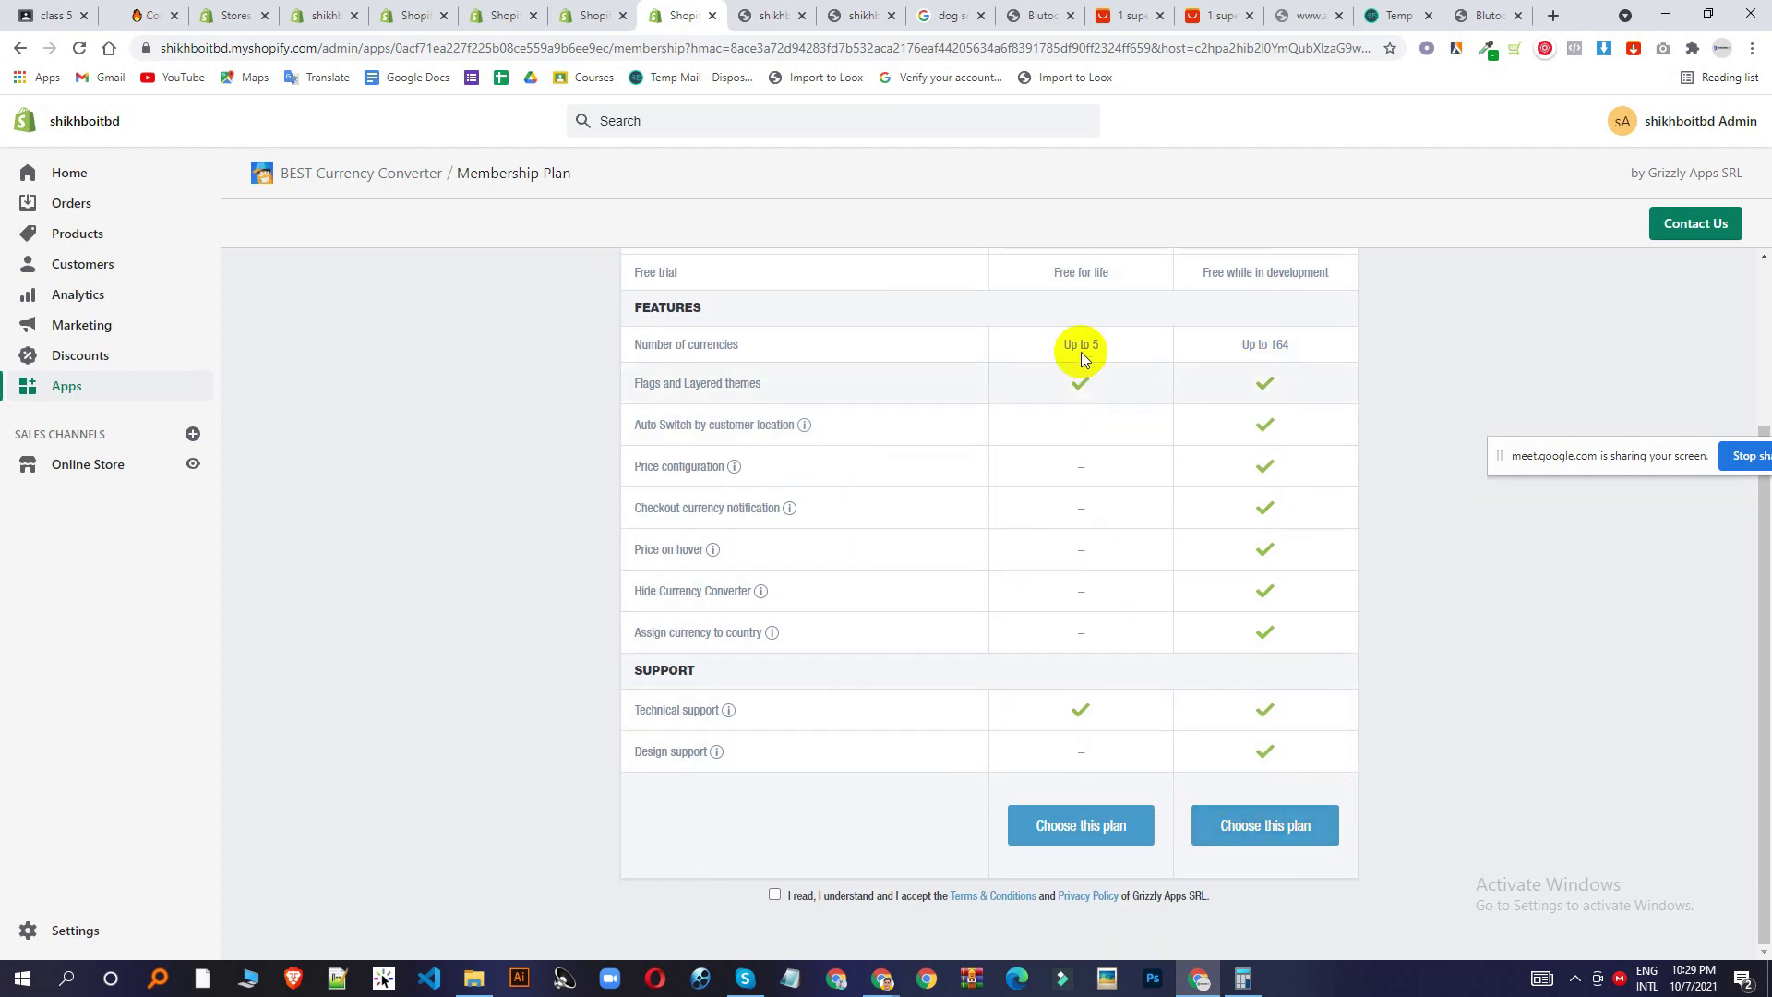
click(774, 895)
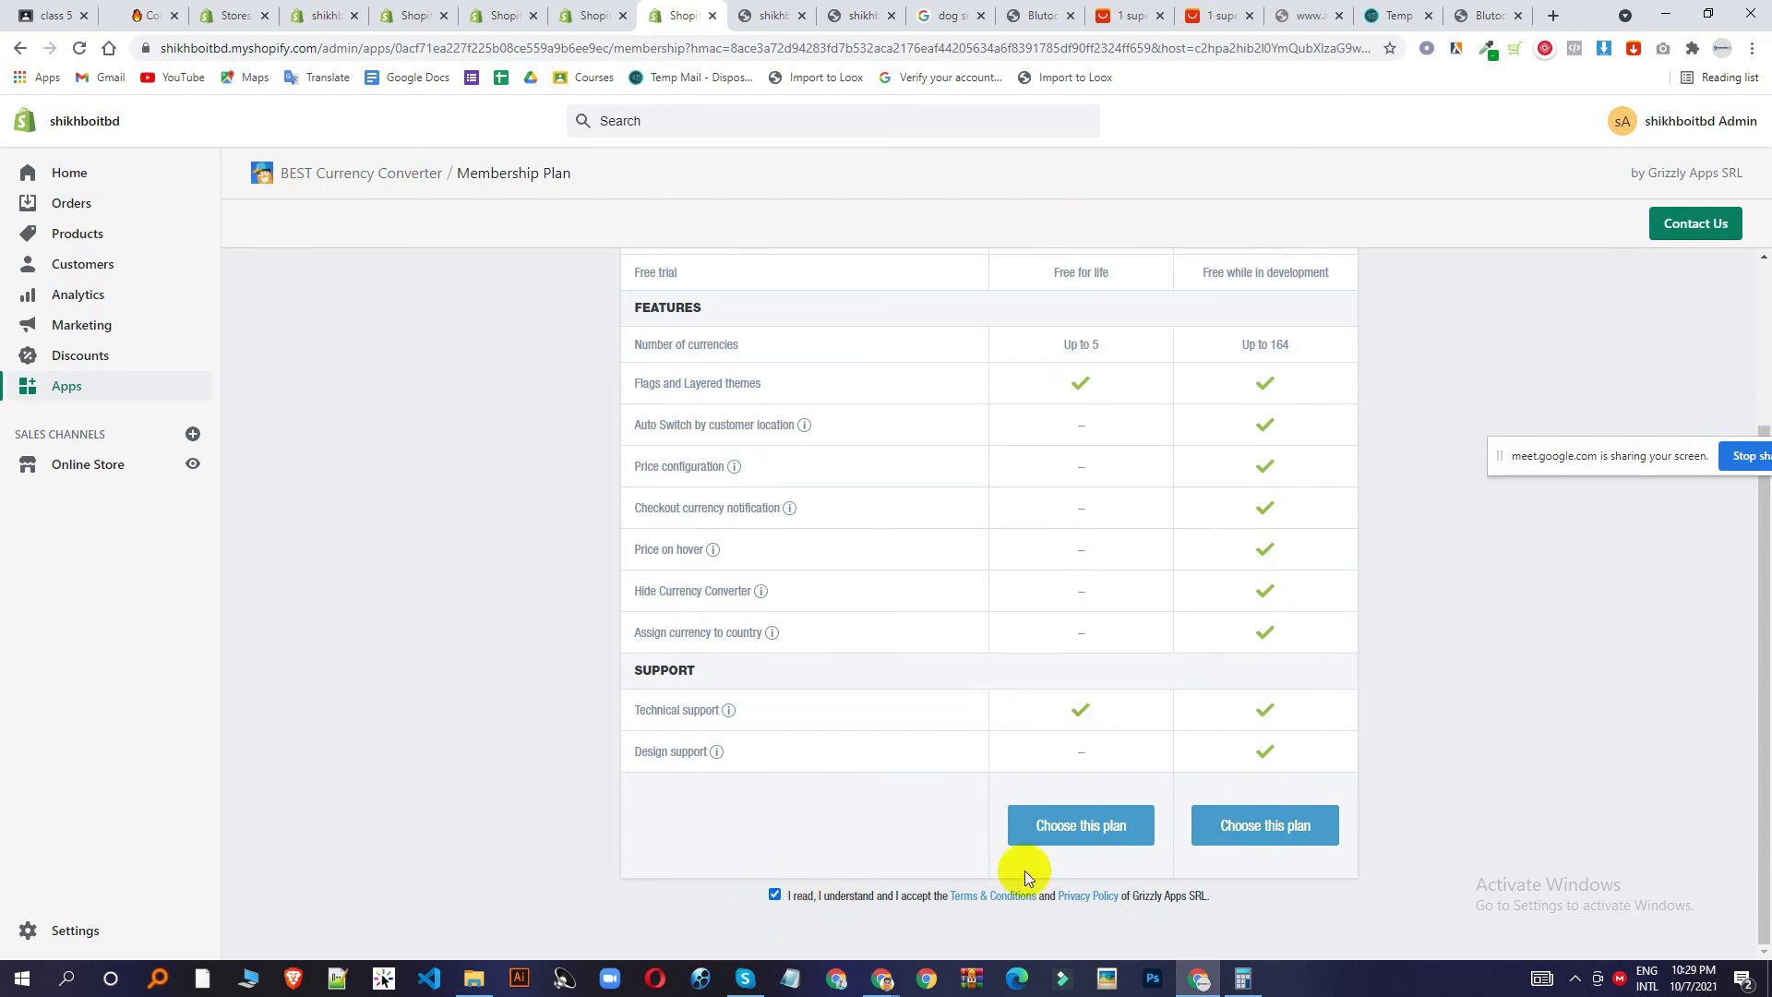
click(1080, 835)
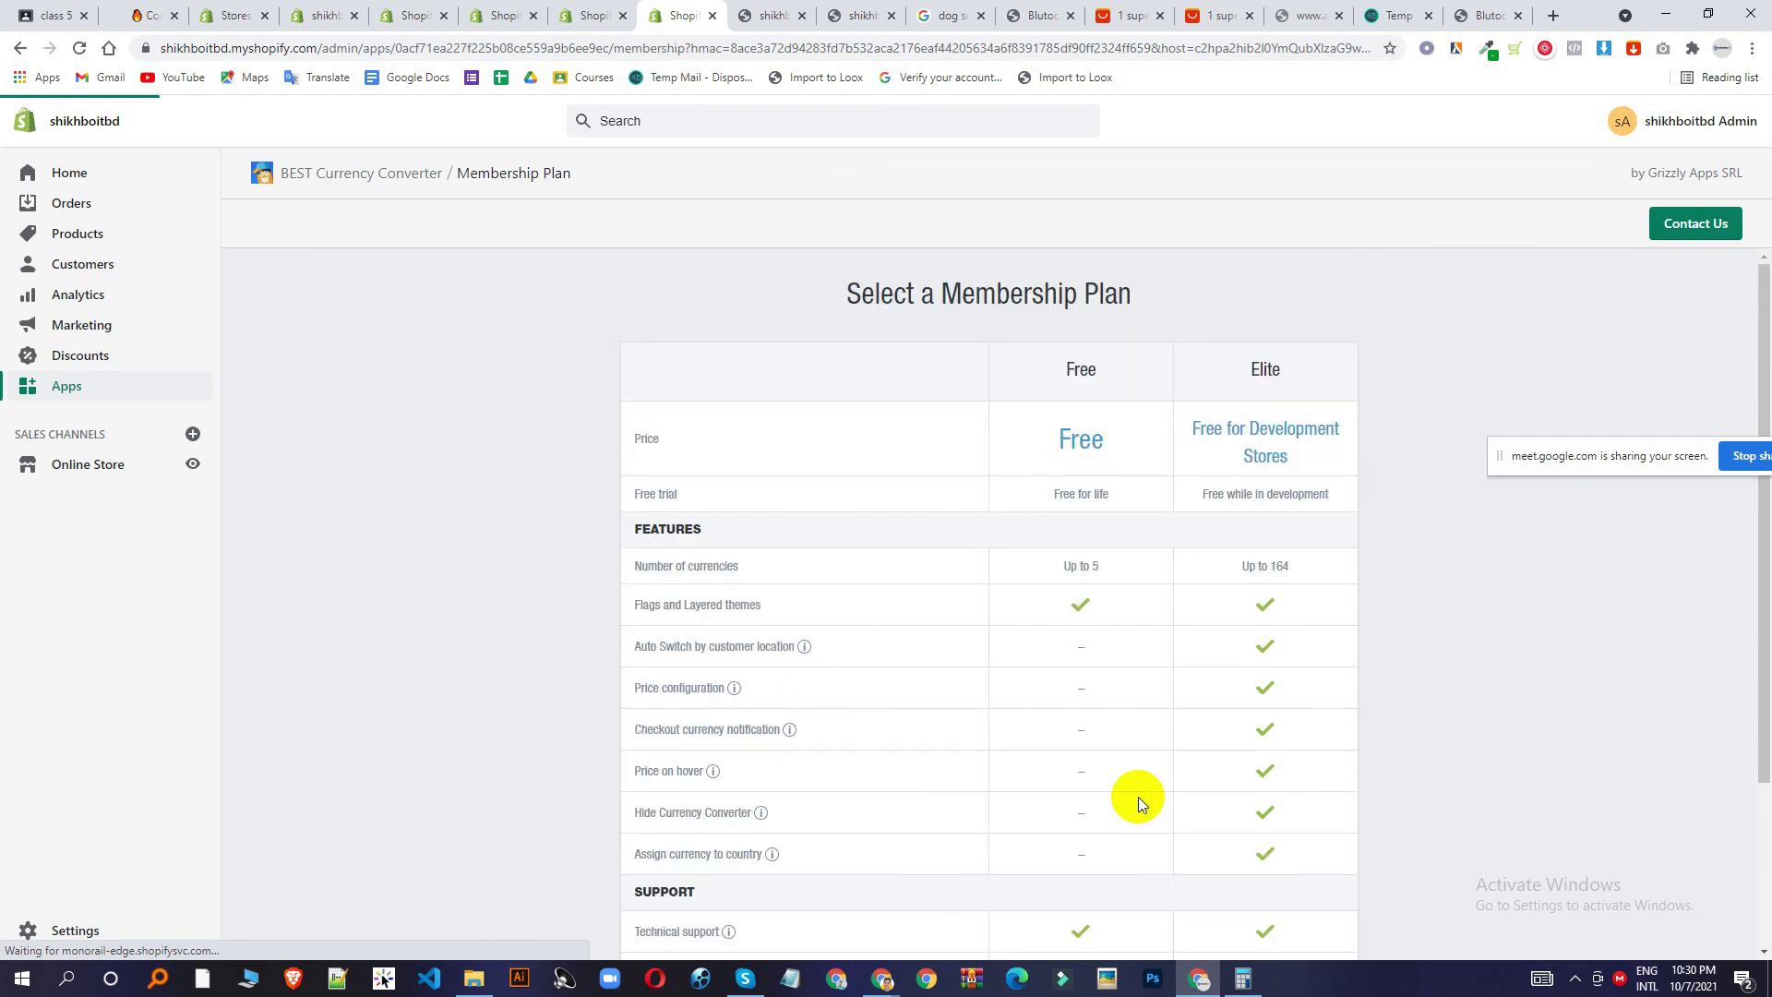
scroll(1138, 795, down, 3)
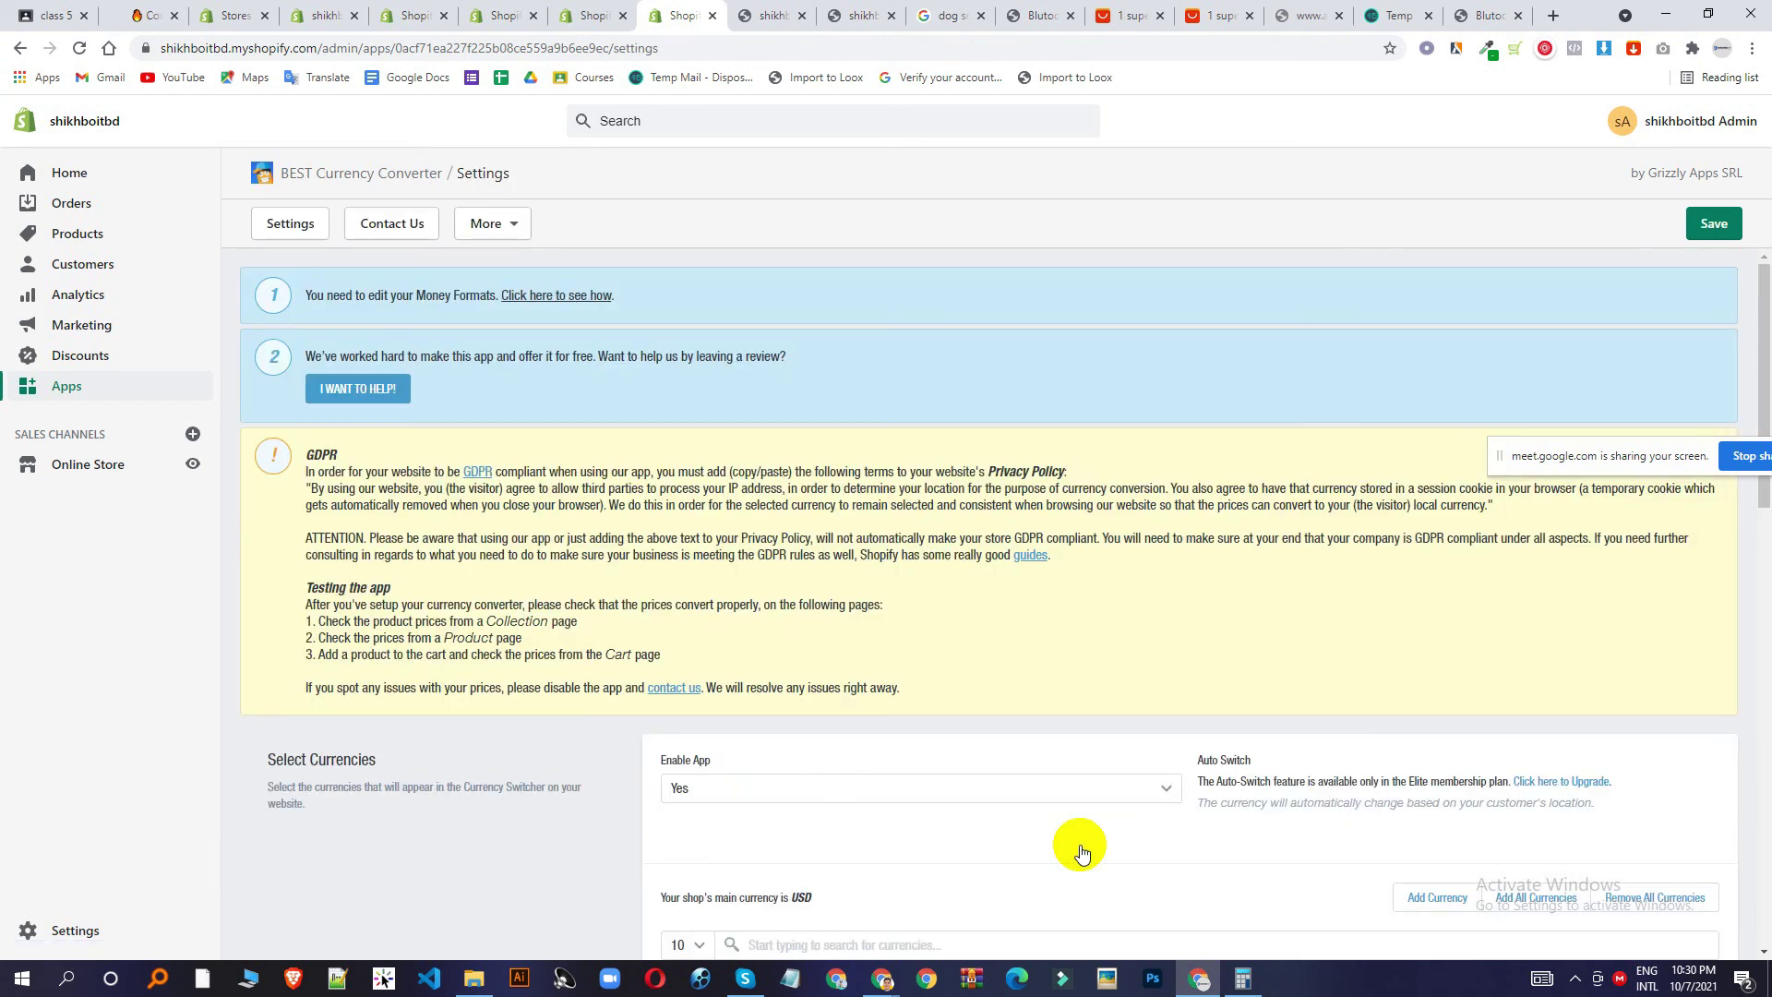
Review the currency converter's currency list, design and price configuration settings, and save them.
scroll(1231, 644, down, 4)
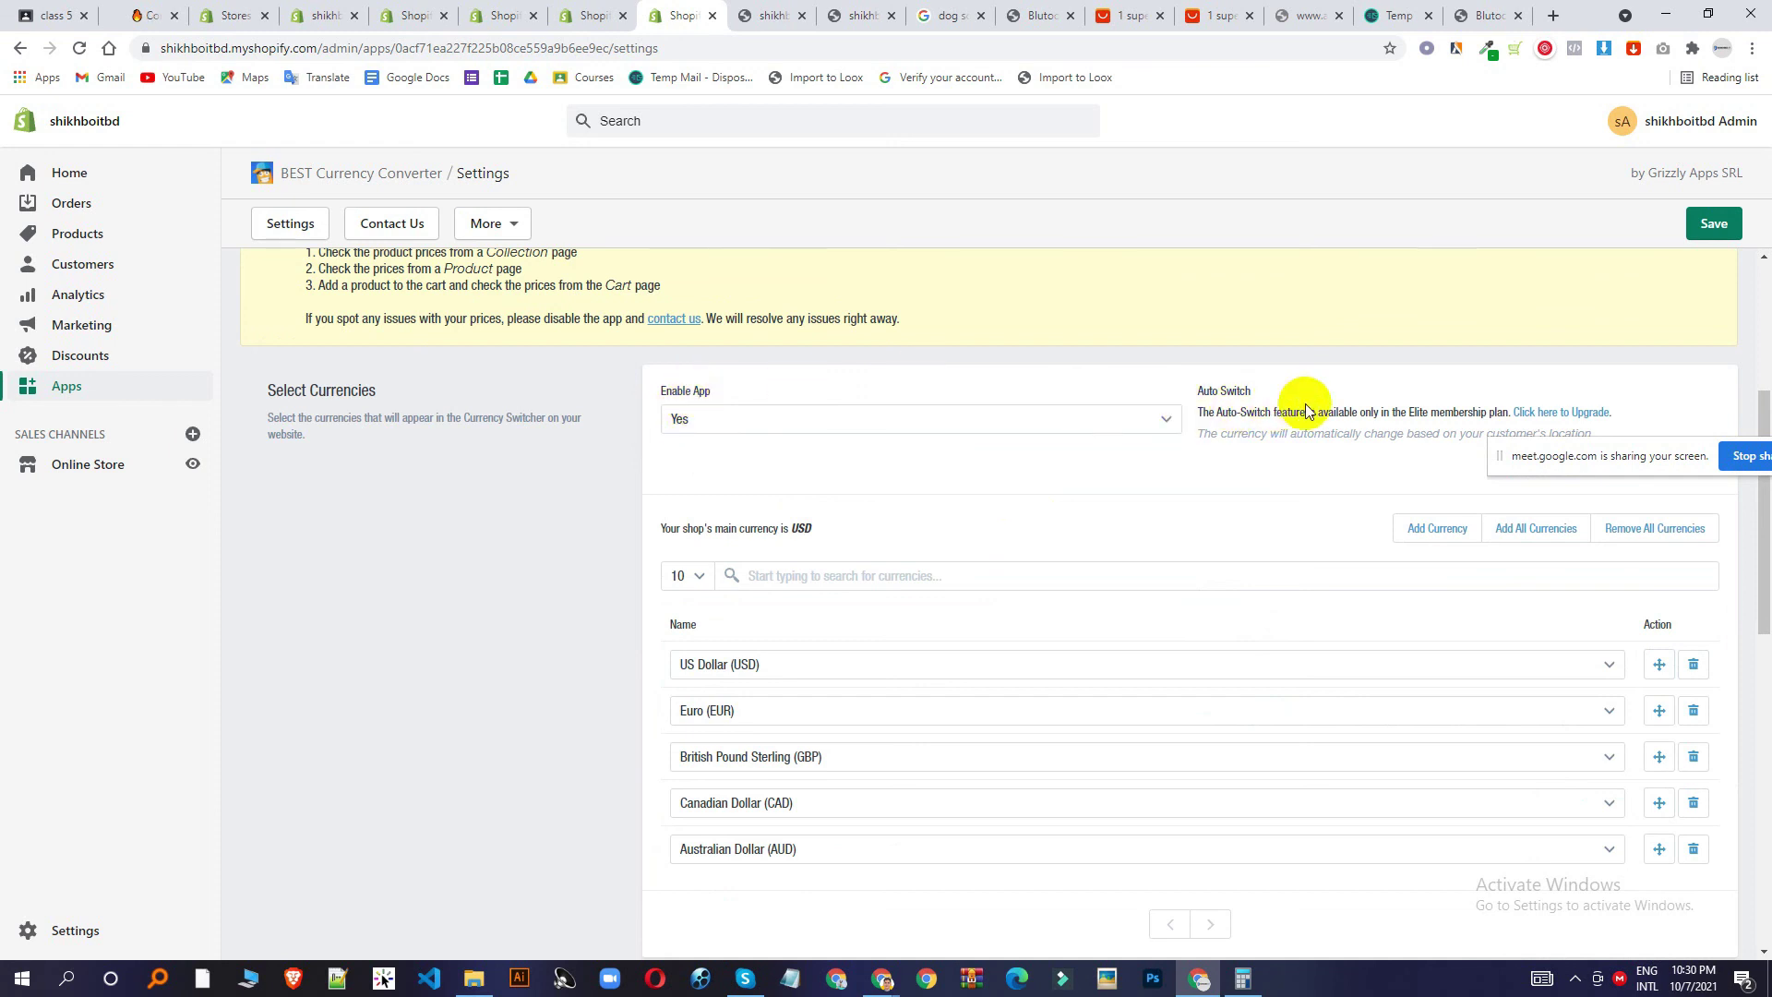
scroll(712, 663, down, 4)
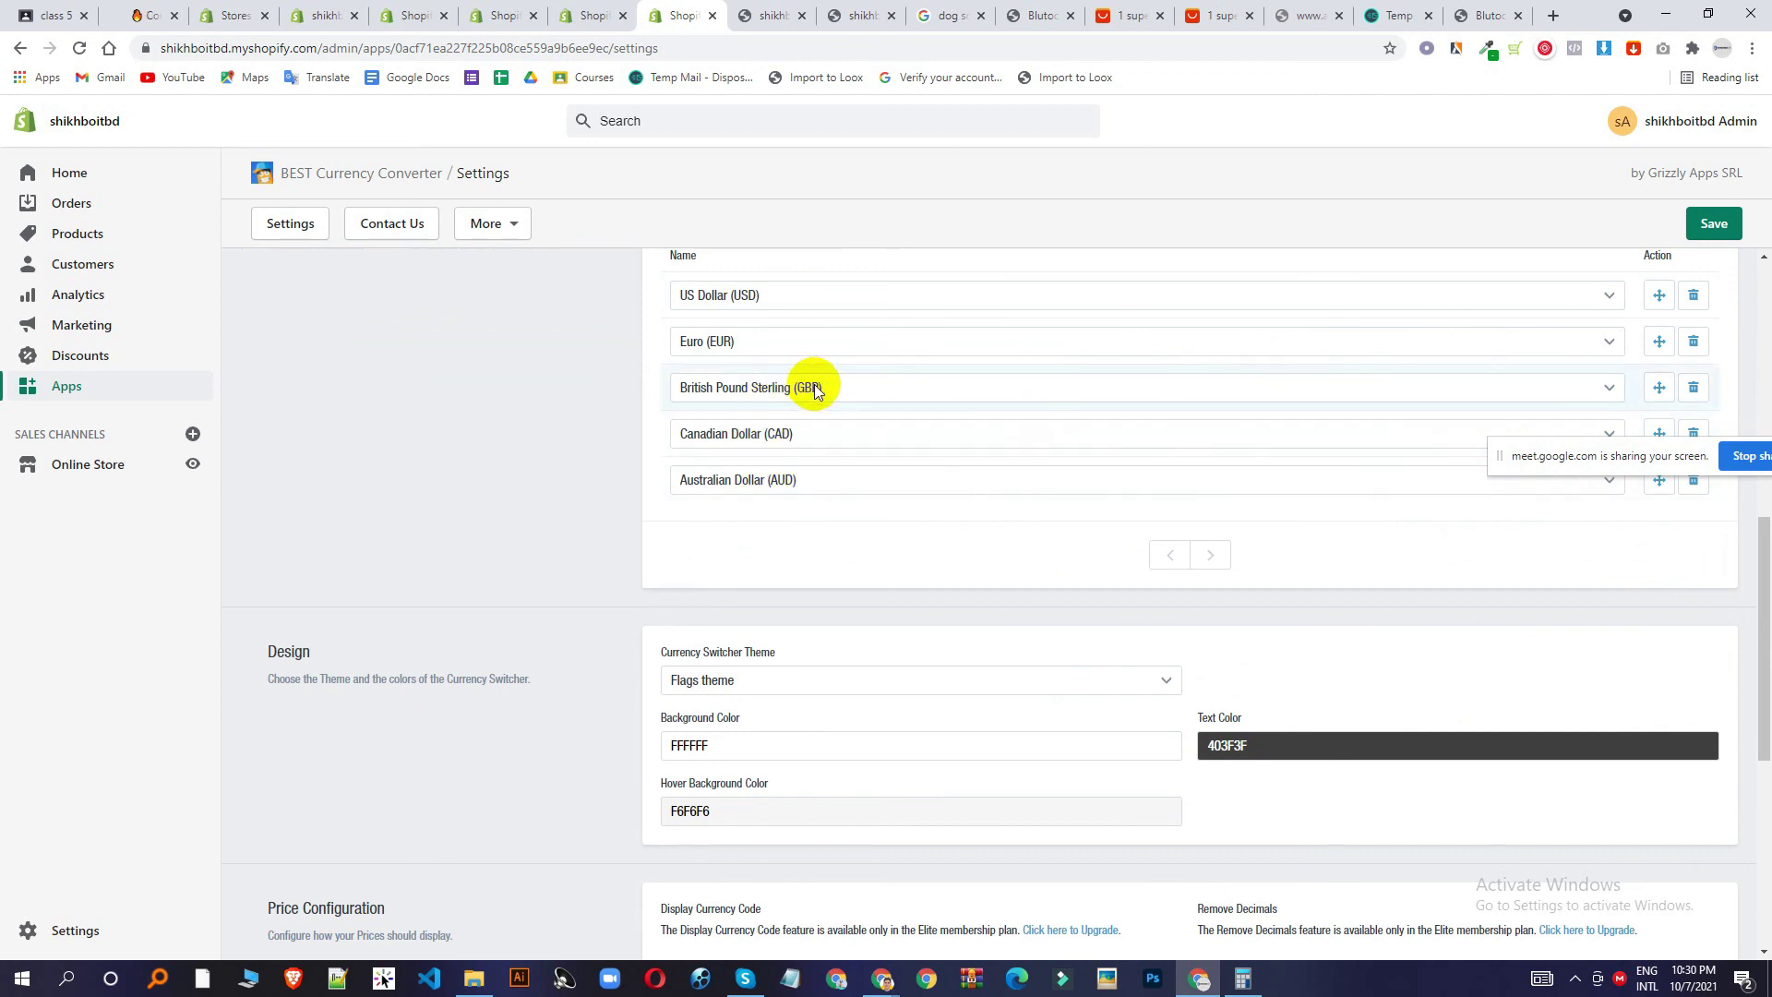
scroll(843, 418, down, 3)
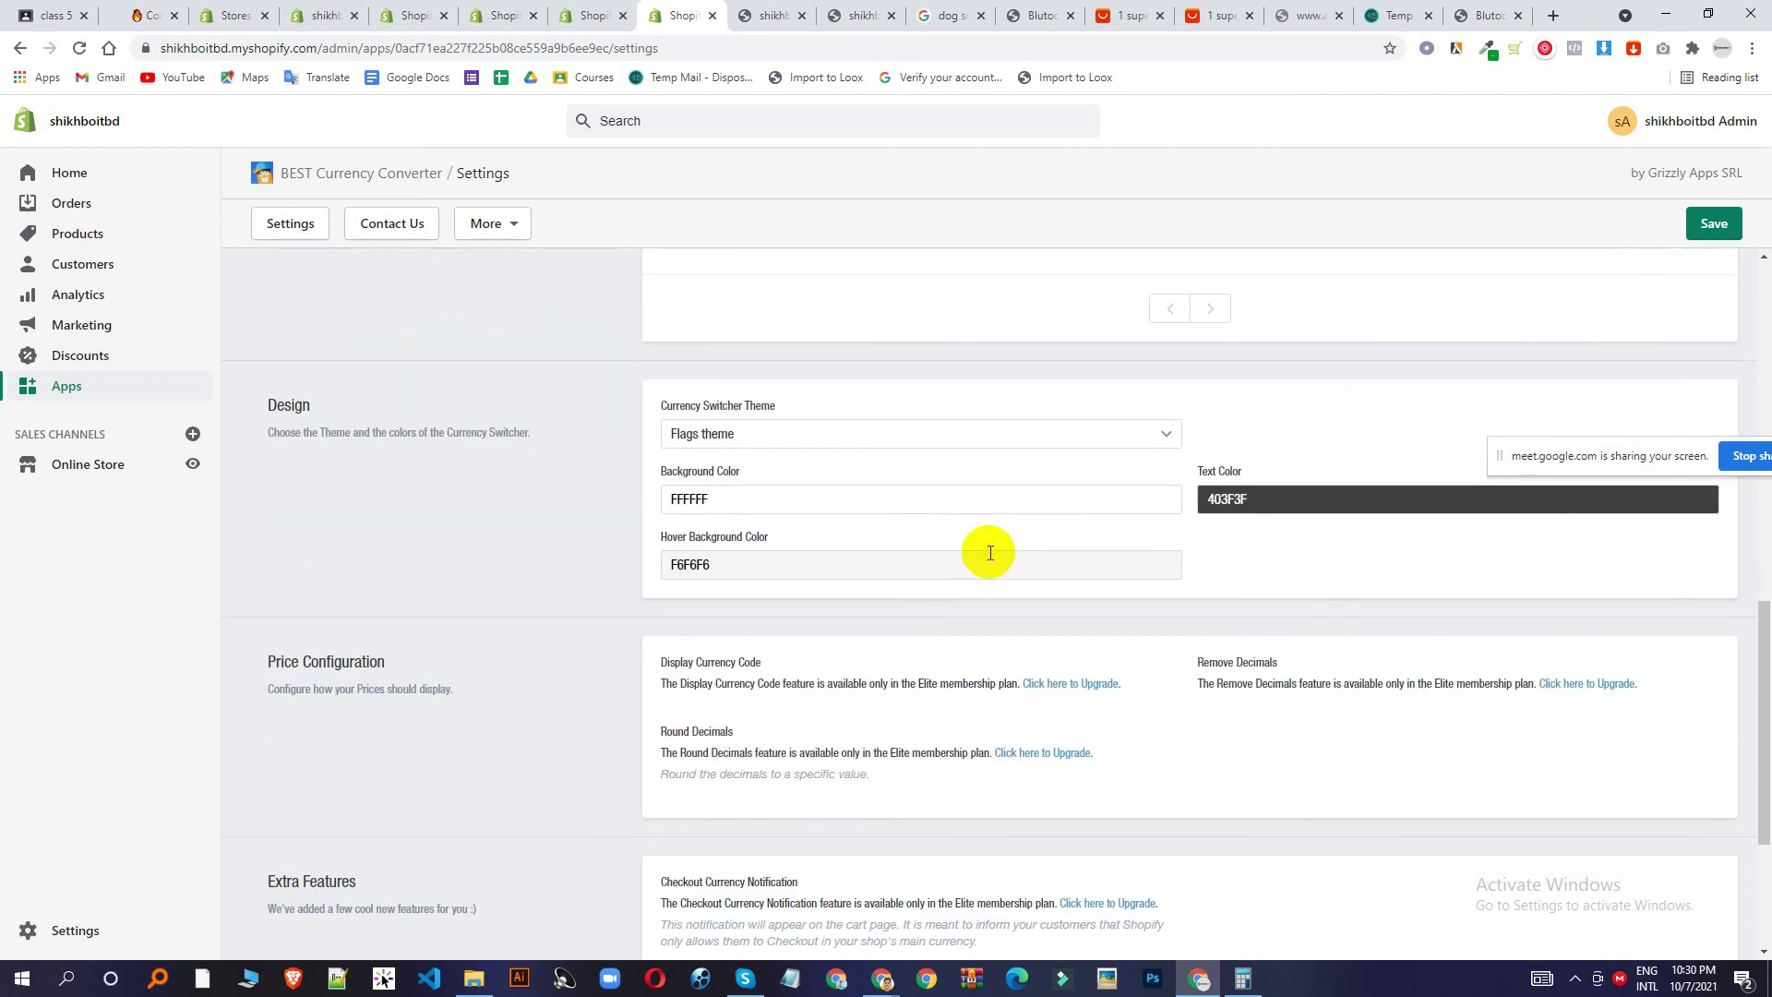
scroll(985, 549, up, 4)
scroll(884, 489, up, 4)
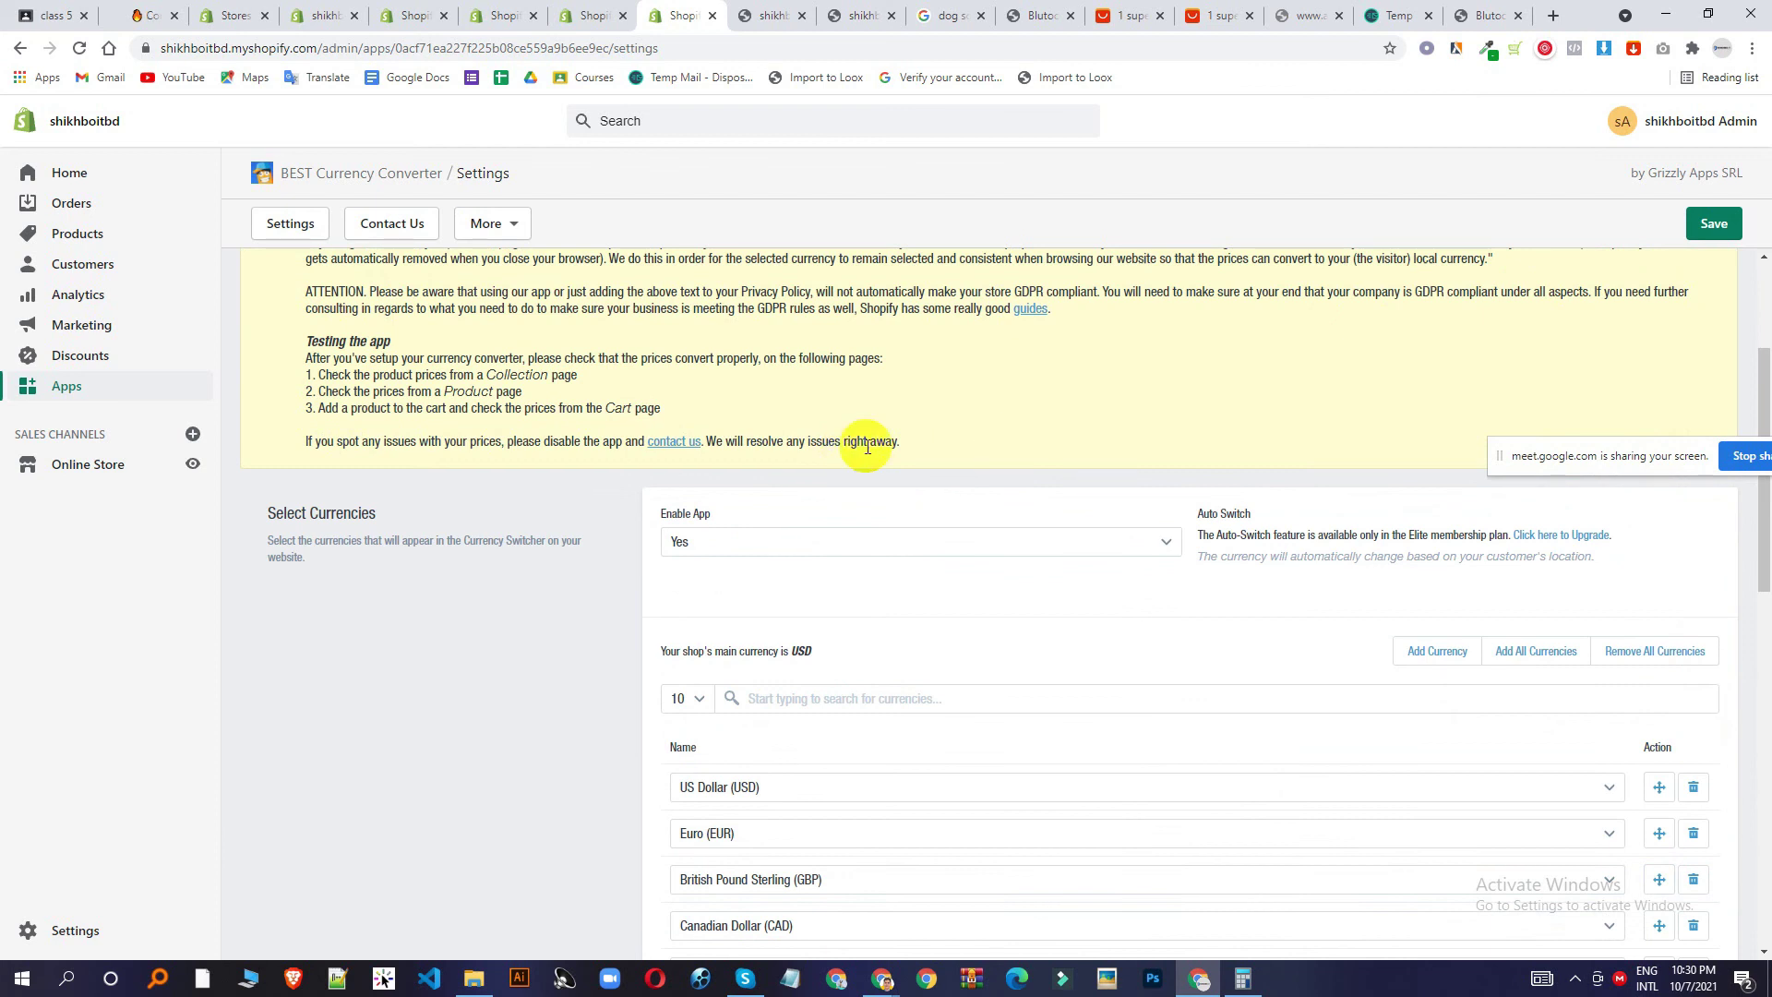
scroll(417, 651, down, 9)
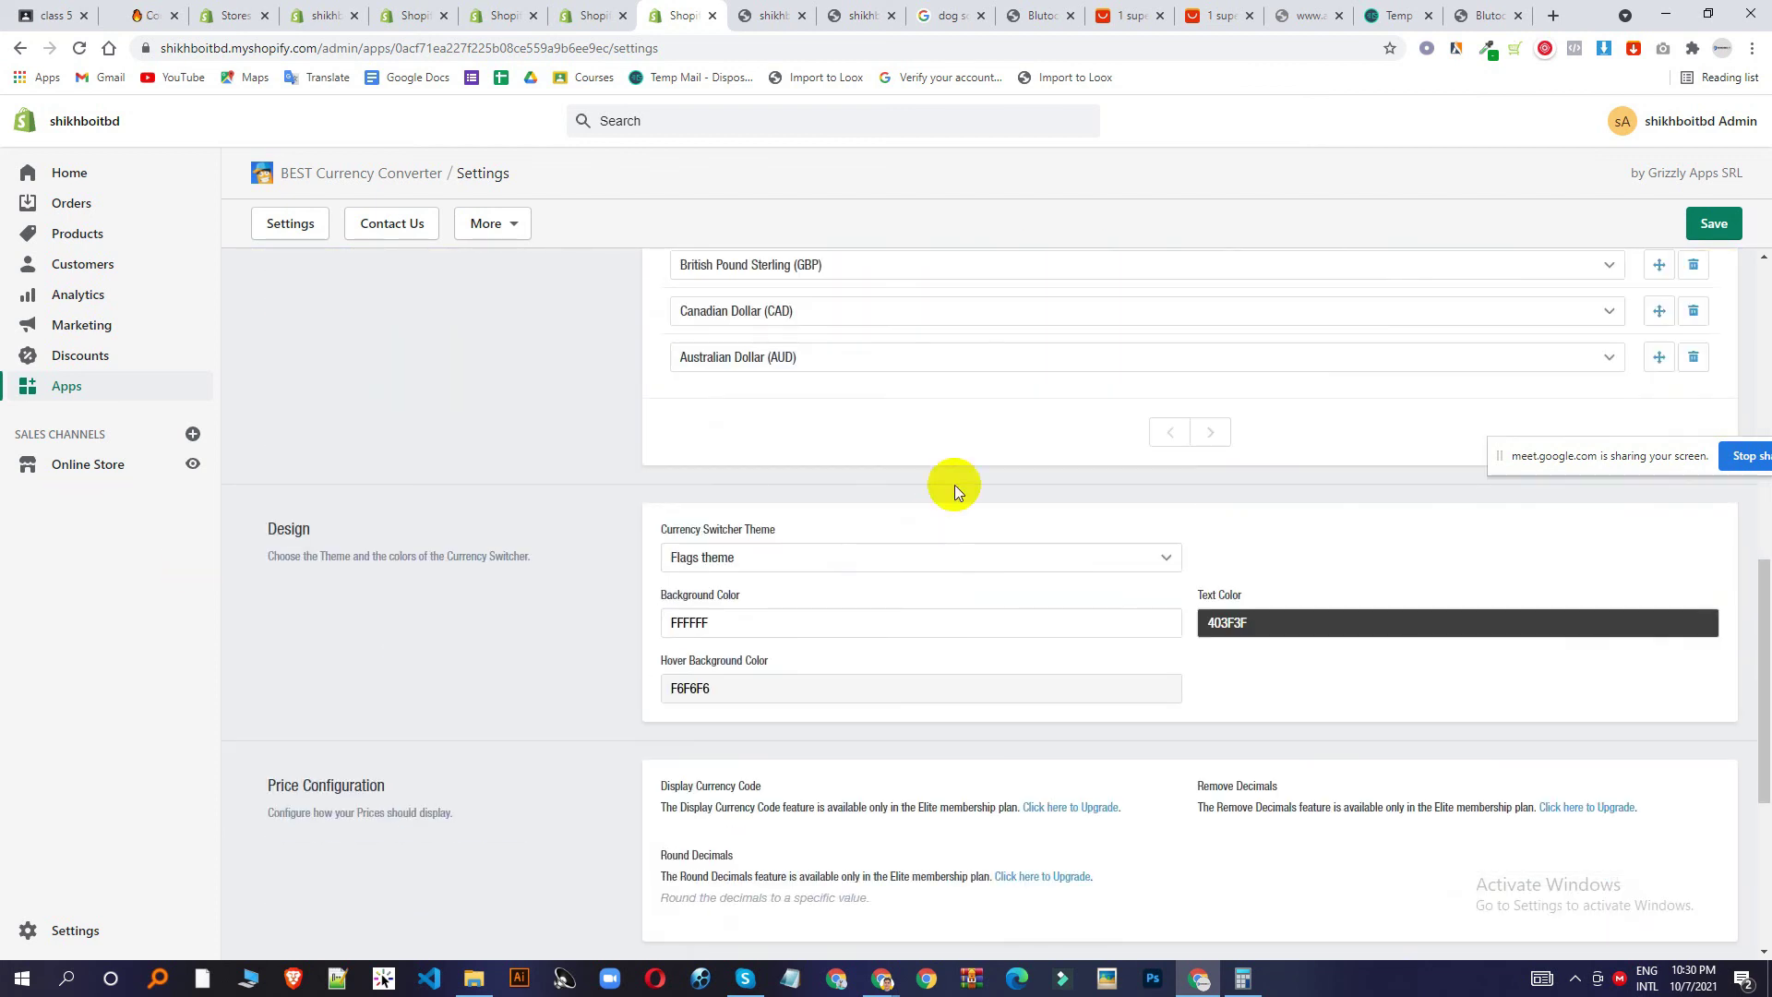
scroll(1061, 563, down, 1)
scroll(1330, 736, up, 5)
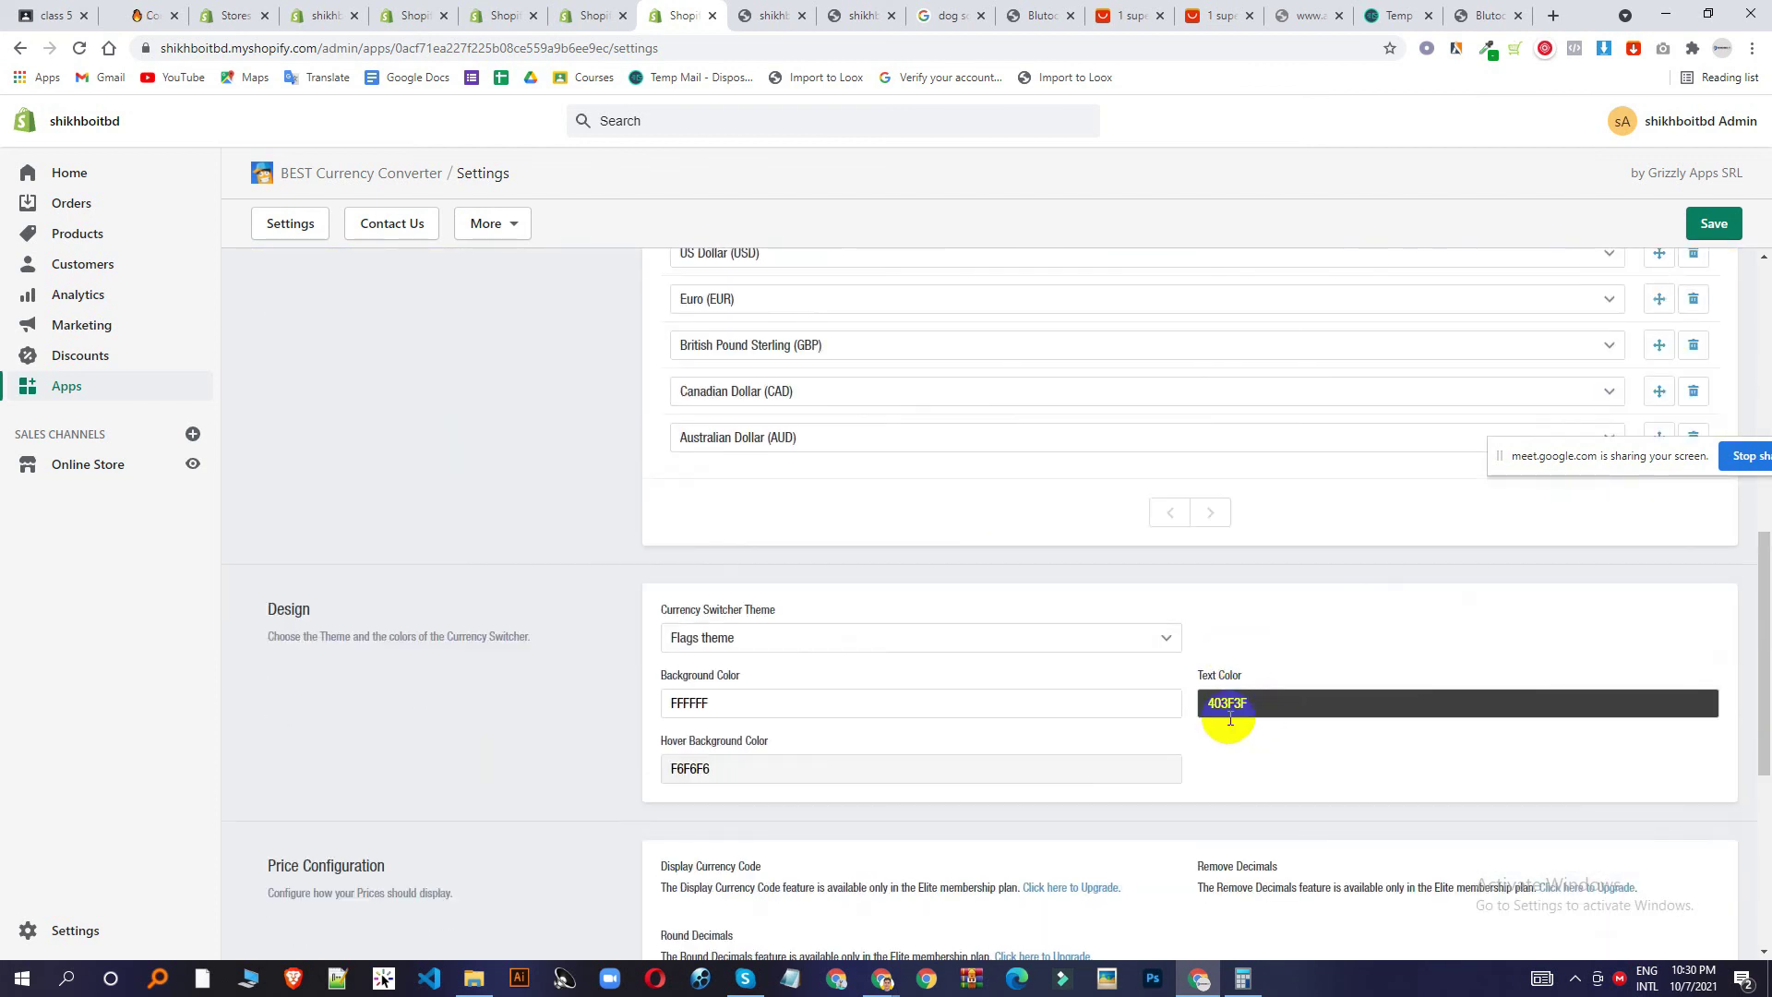
scroll(1167, 640, down, 3)
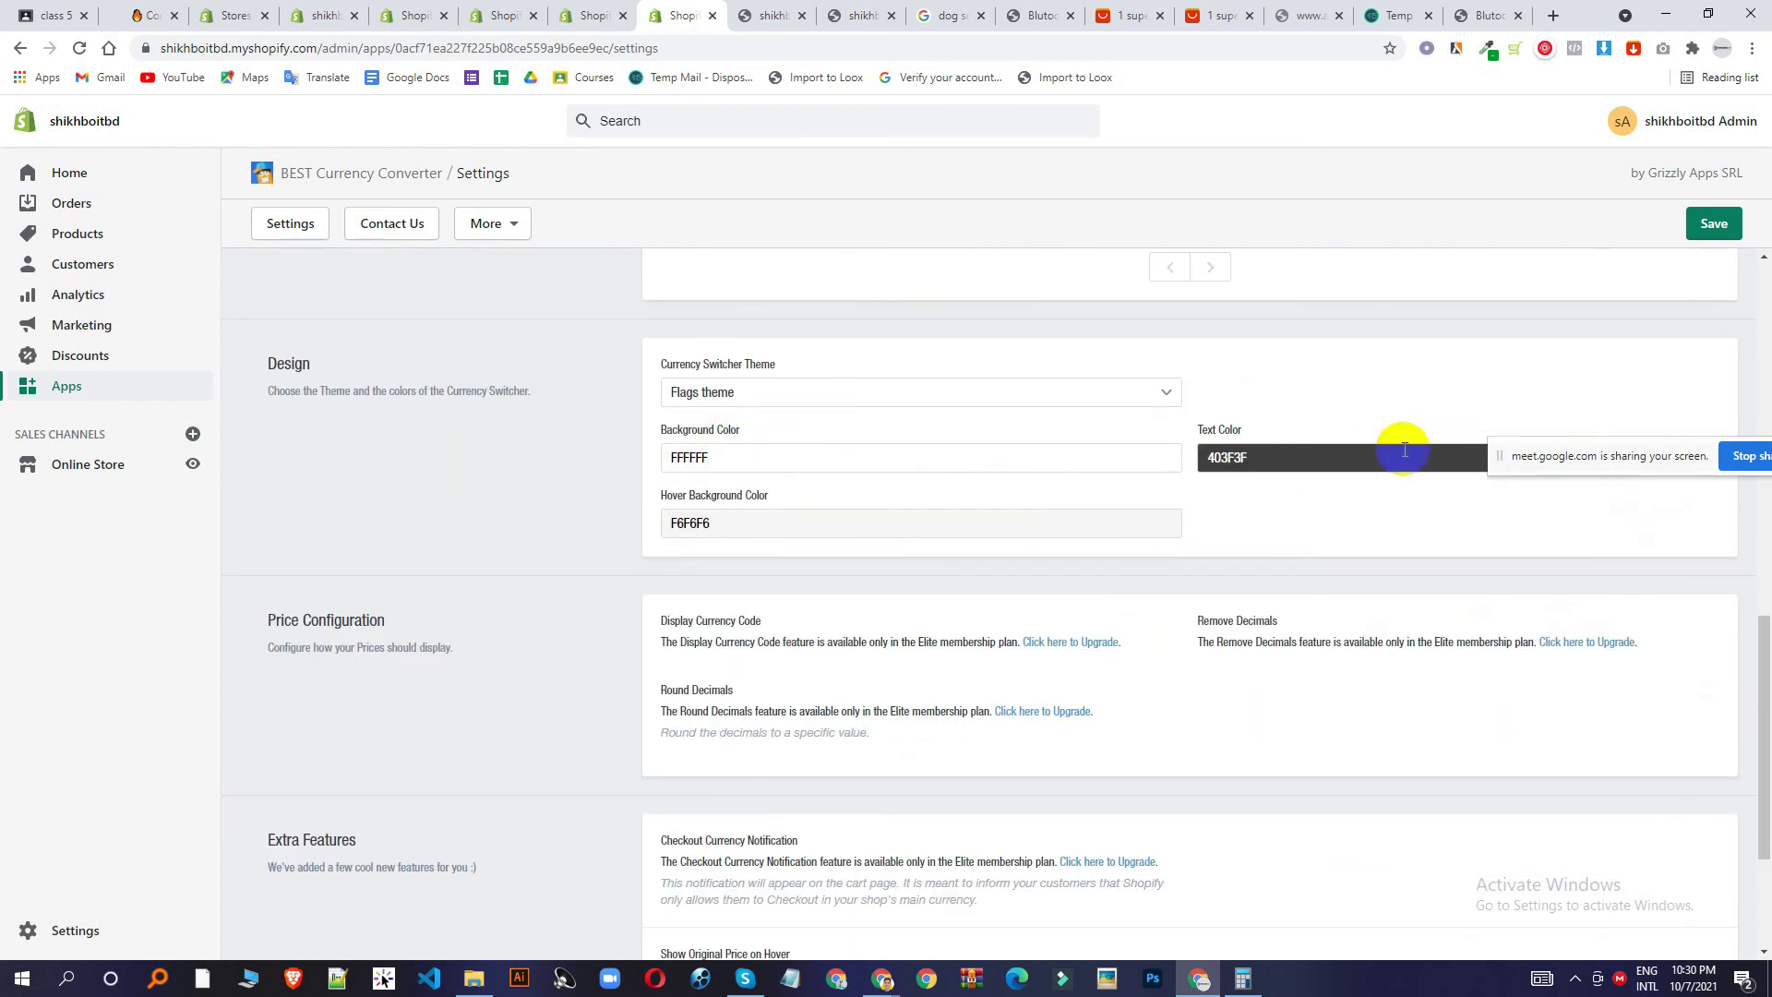
scroll(1271, 540, down, 1)
scroll(1614, 336, up, 4)
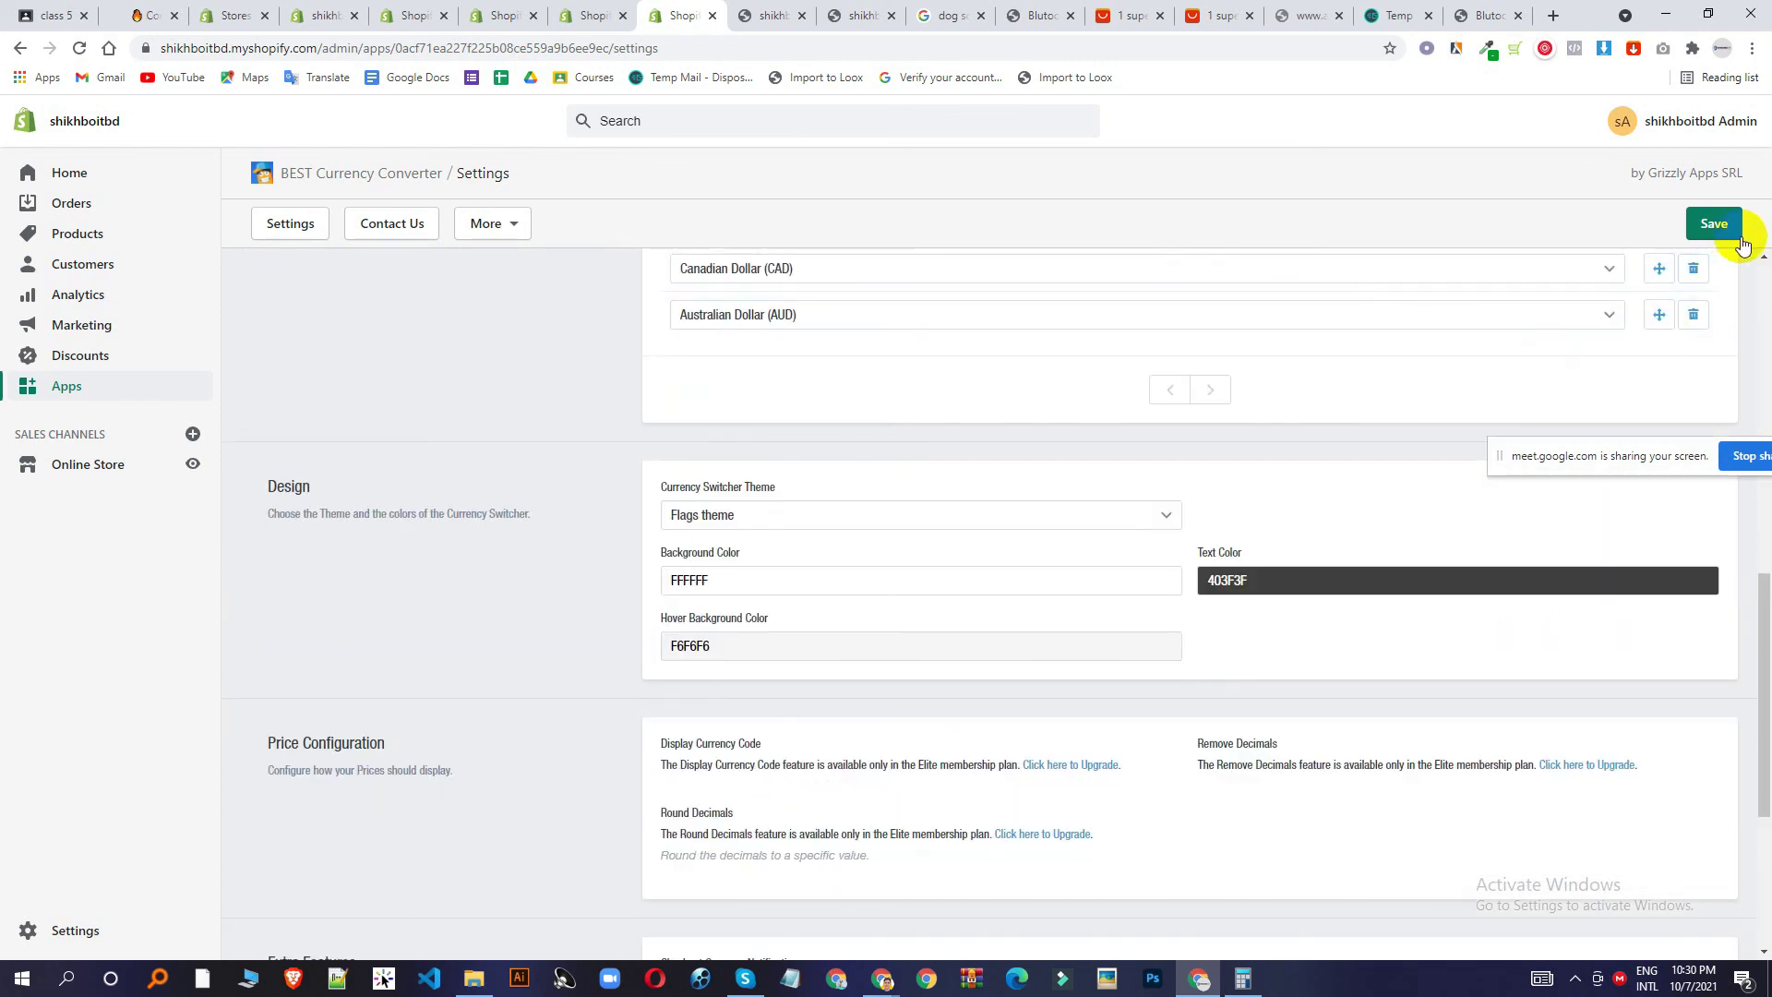
click(1718, 228)
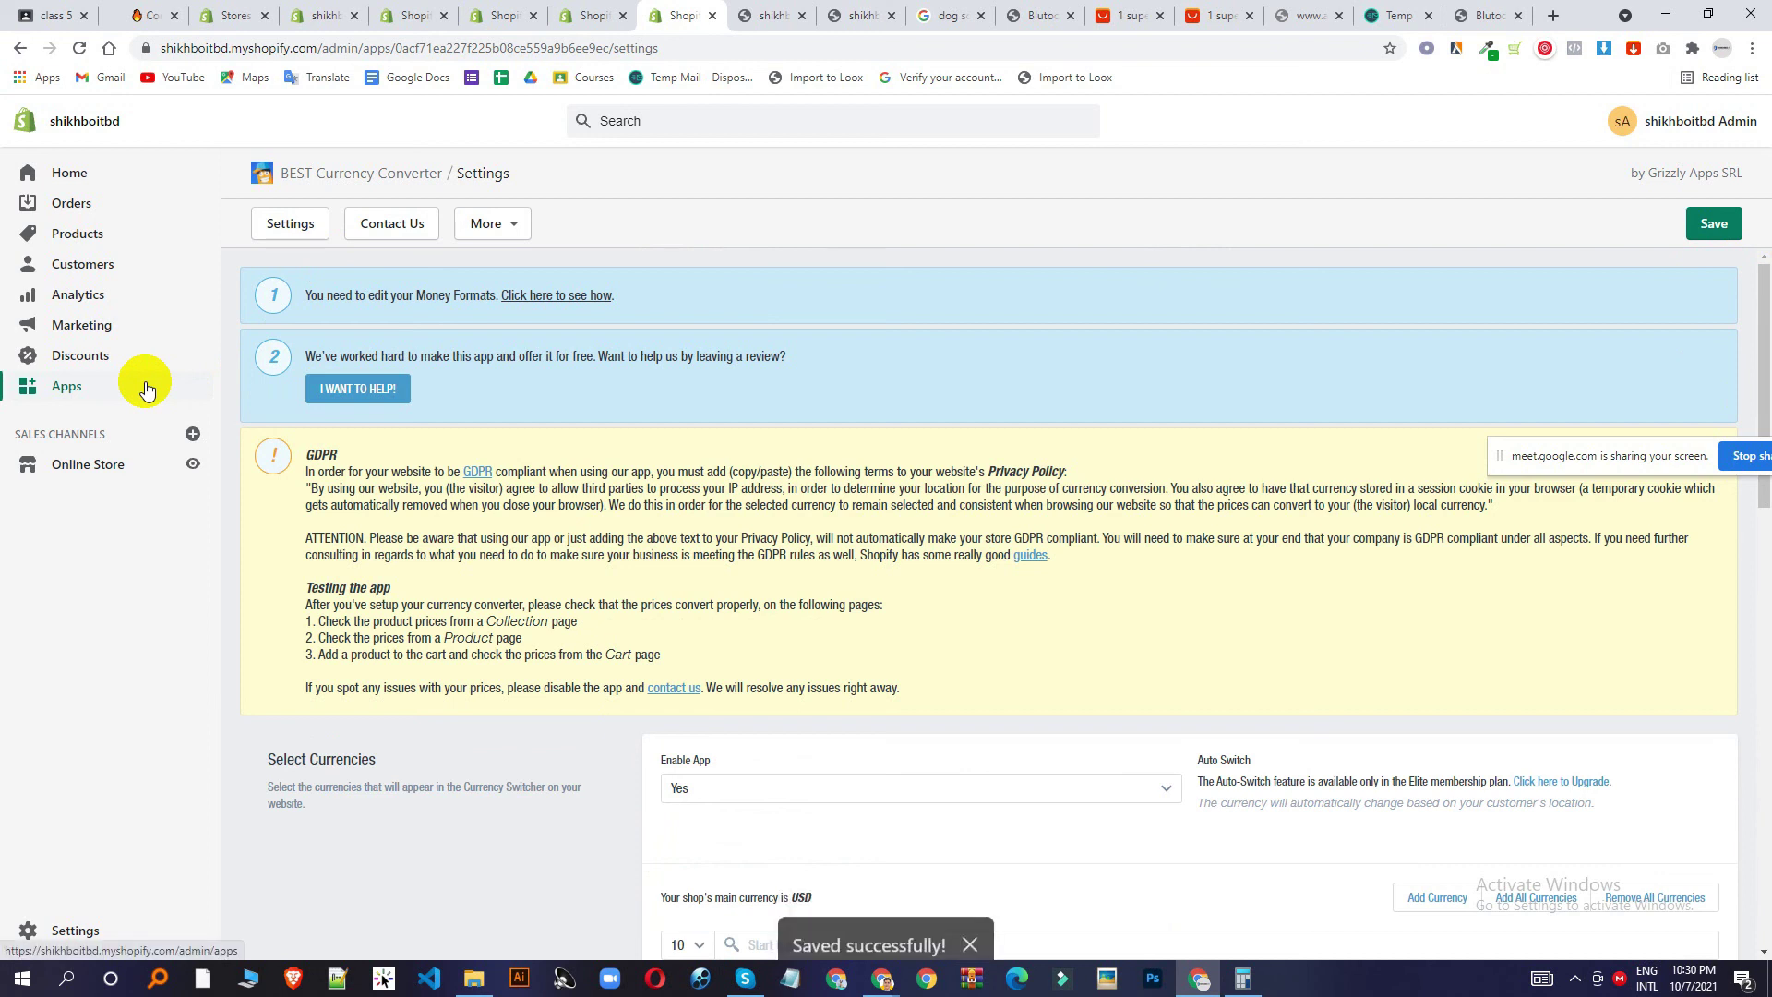
Recheck the saved currency converter settings and reload the app's settings page to view its currencies and design.
scroll(873, 423, down, 6)
scroll(646, 323, up, 4)
scroll(1043, 557, down, 10)
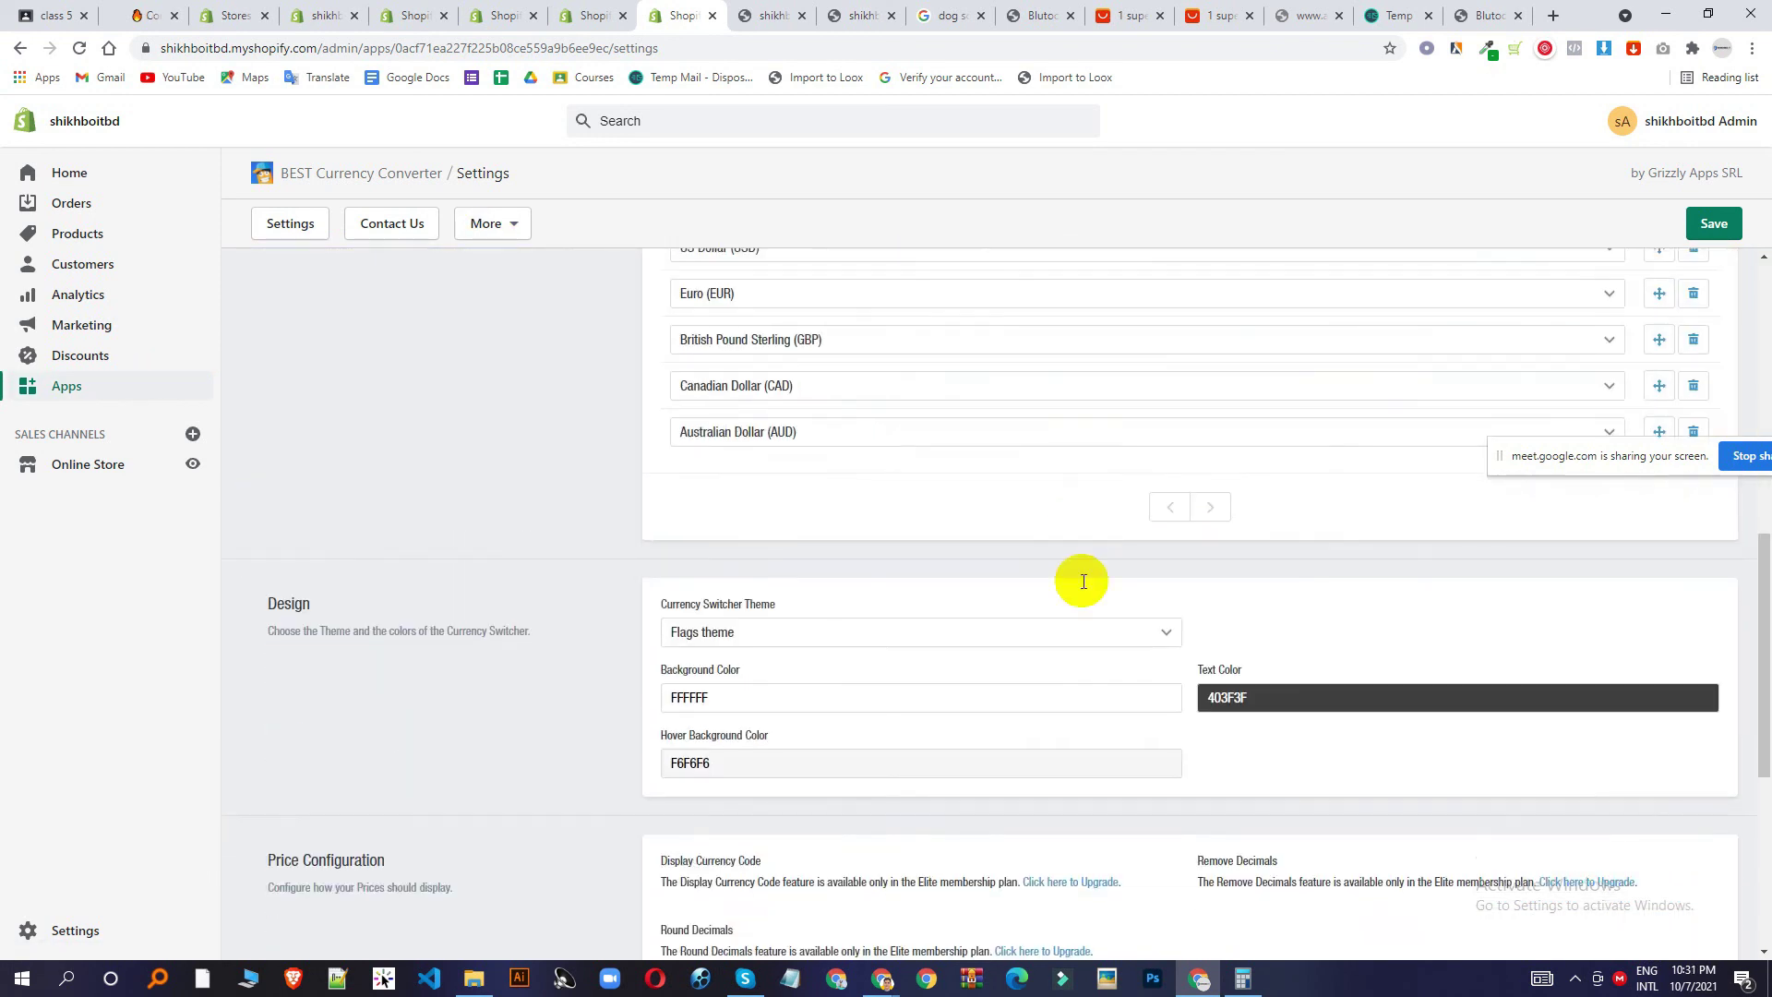
scroll(567, 262, up, 10)
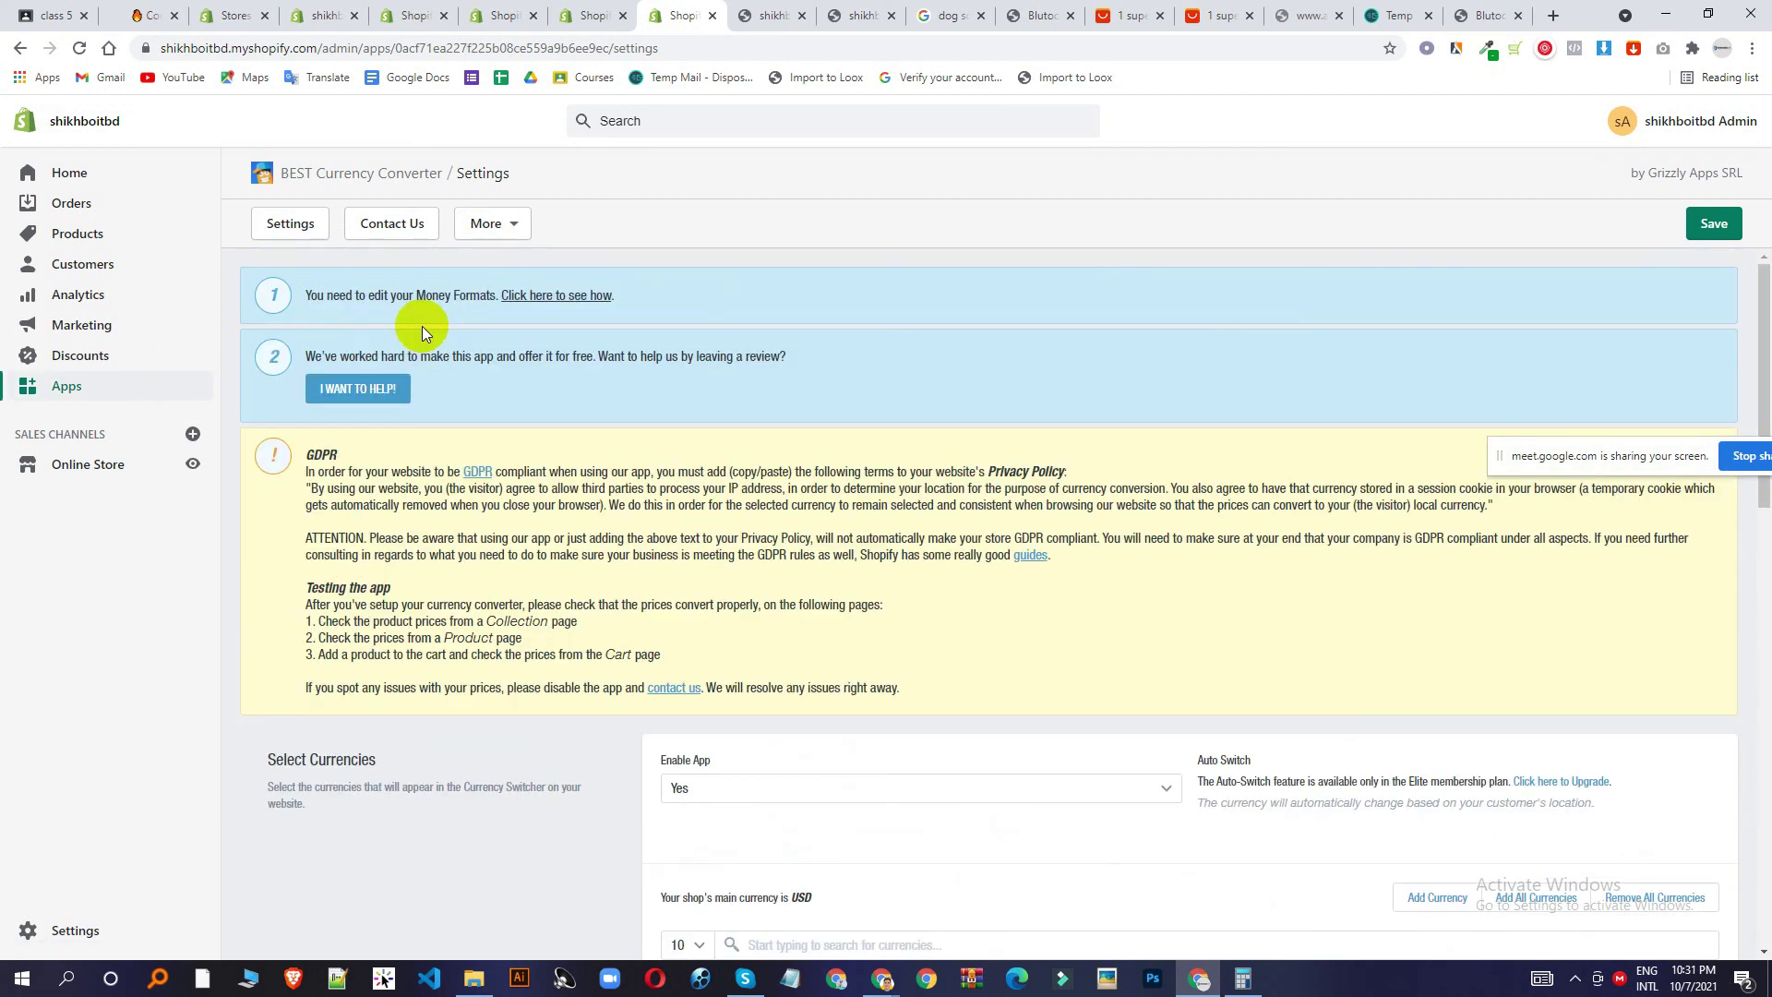
click(340, 180)
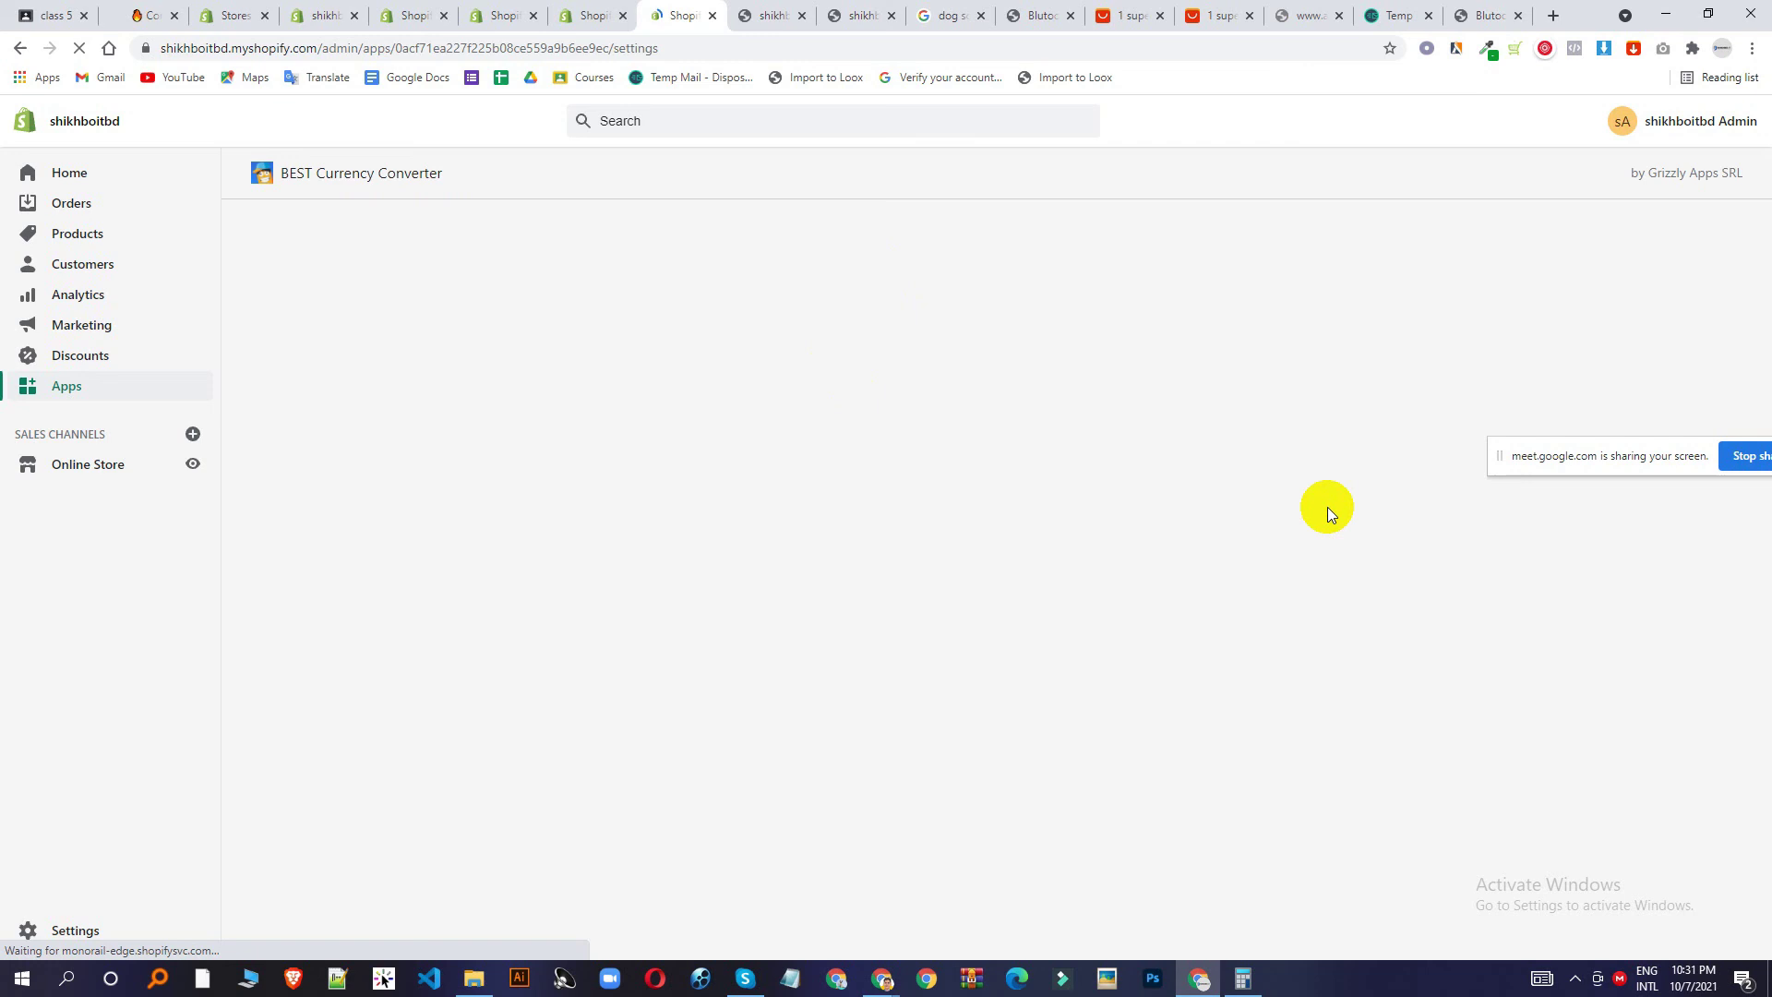
scroll(1316, 524, down, 10)
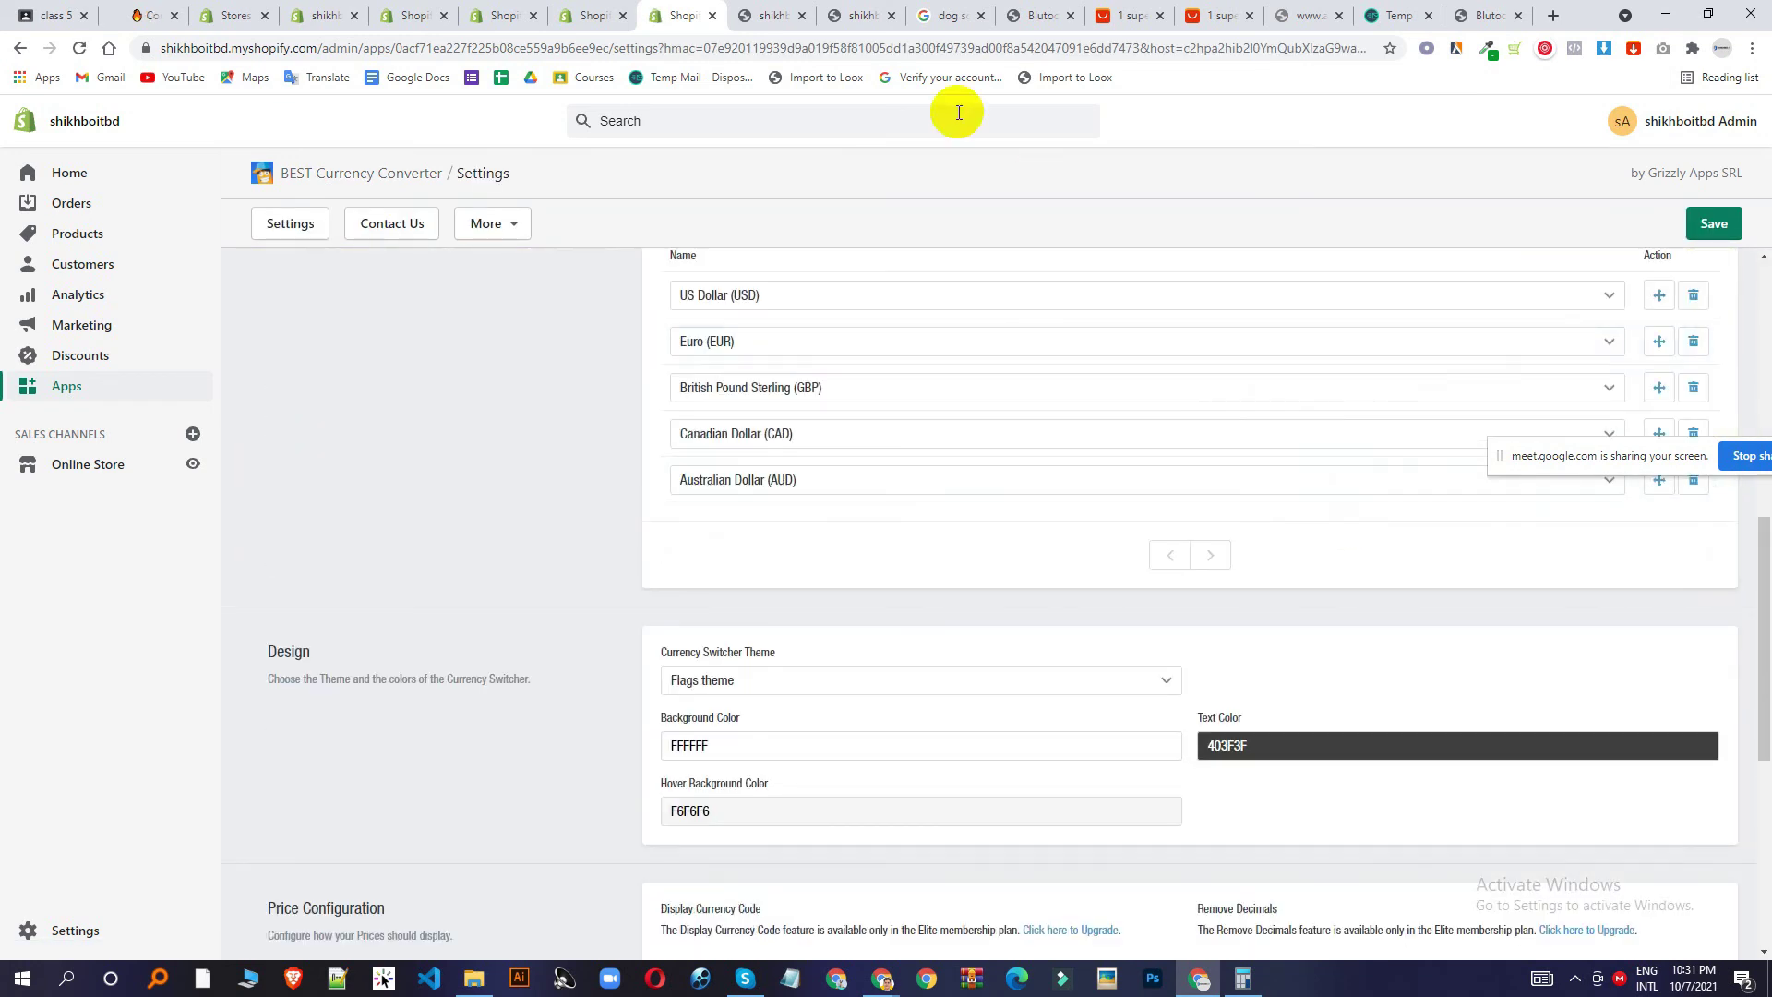
Load the storefront home page afresh and look through it for the currency switcher.
click(771, 16)
scroll(843, 218, up, 5)
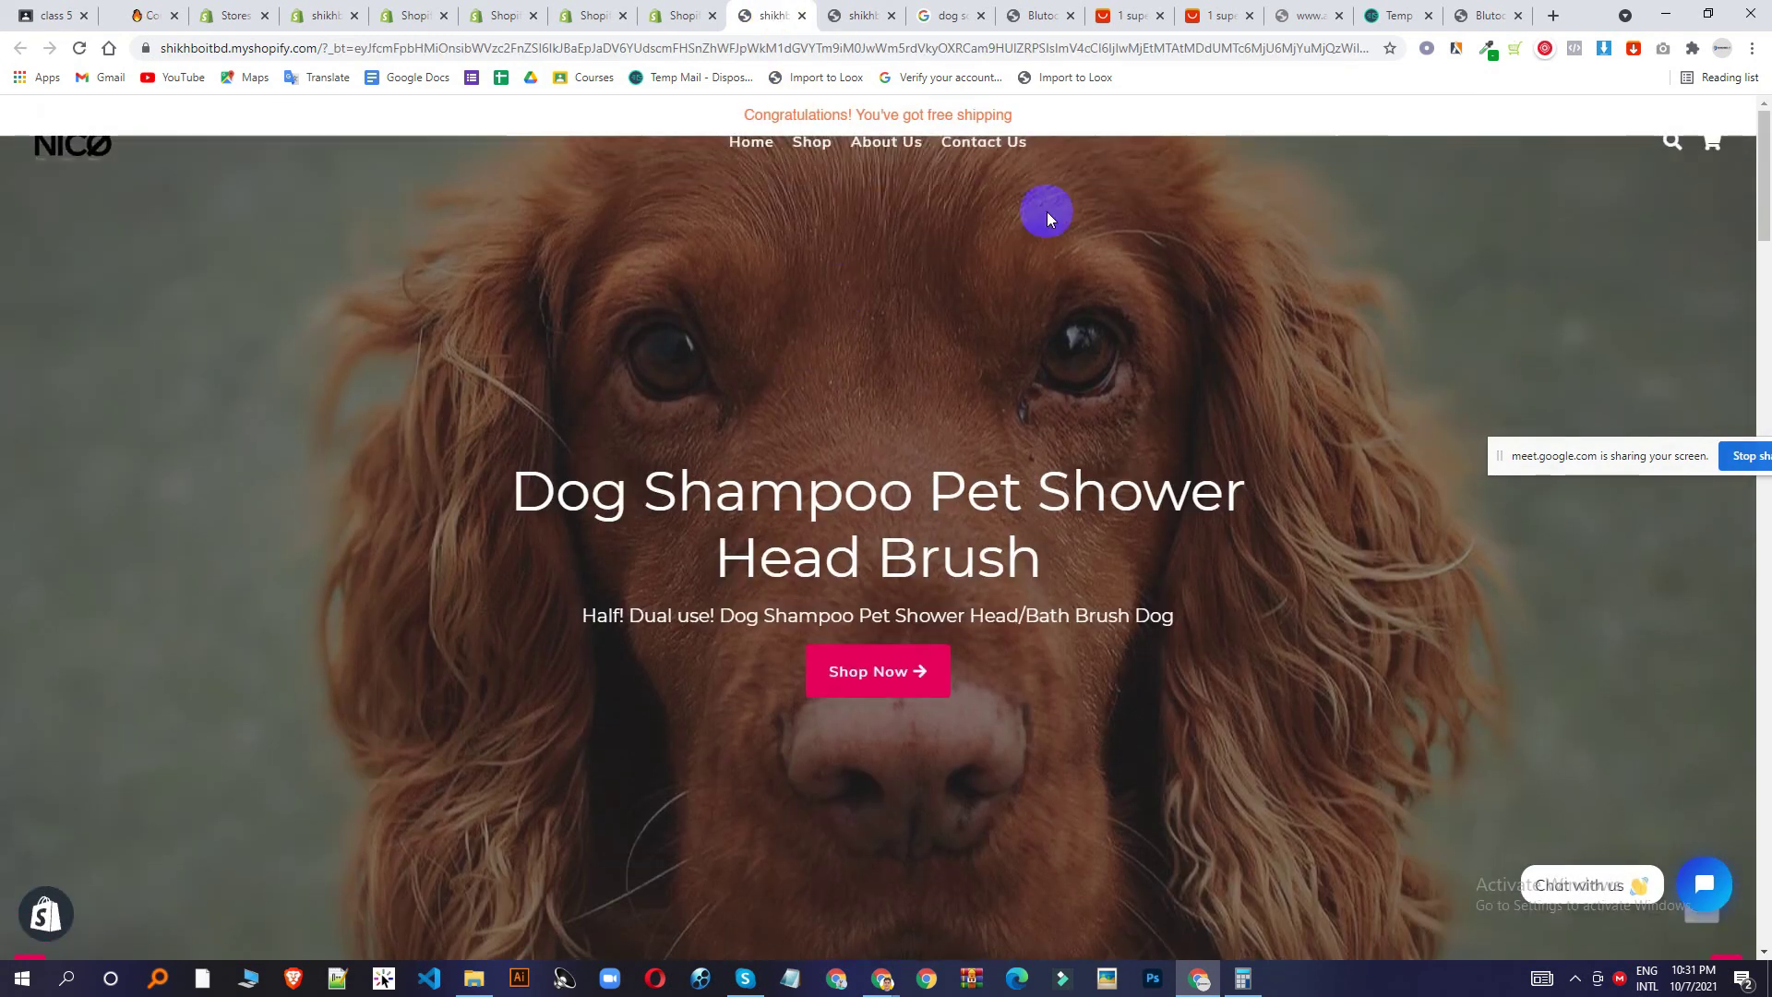
click(61, 147)
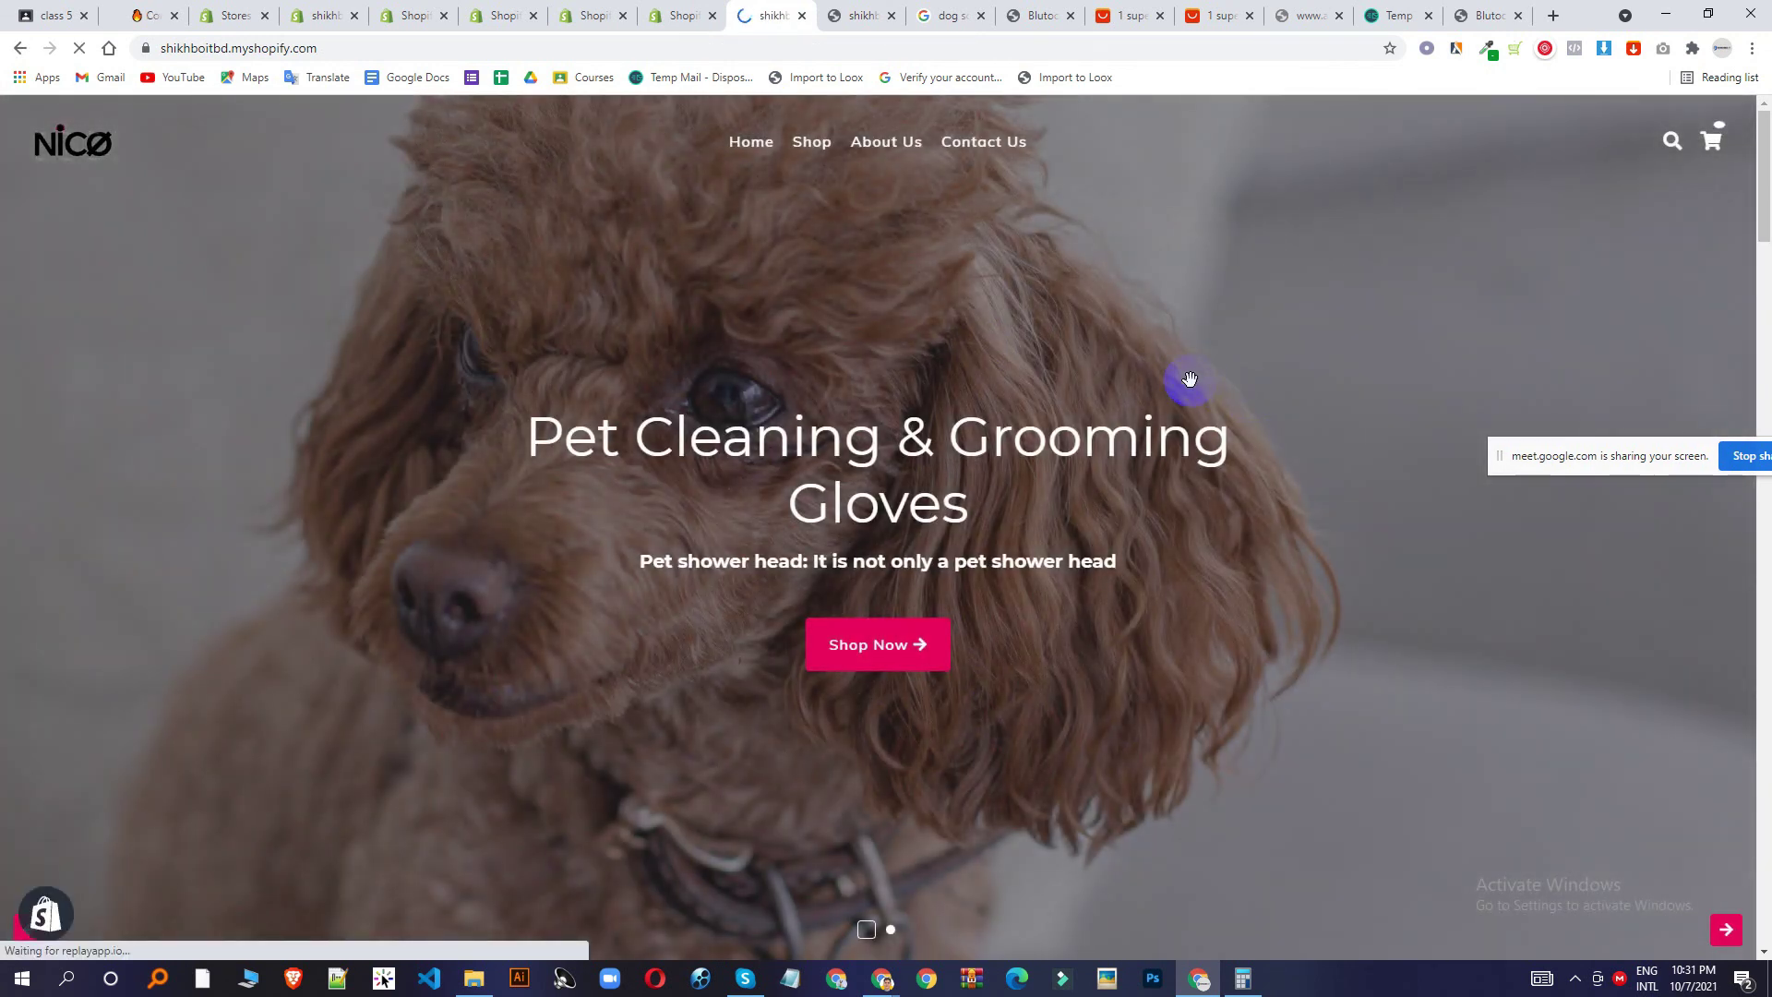
scroll(1187, 380, down, 13)
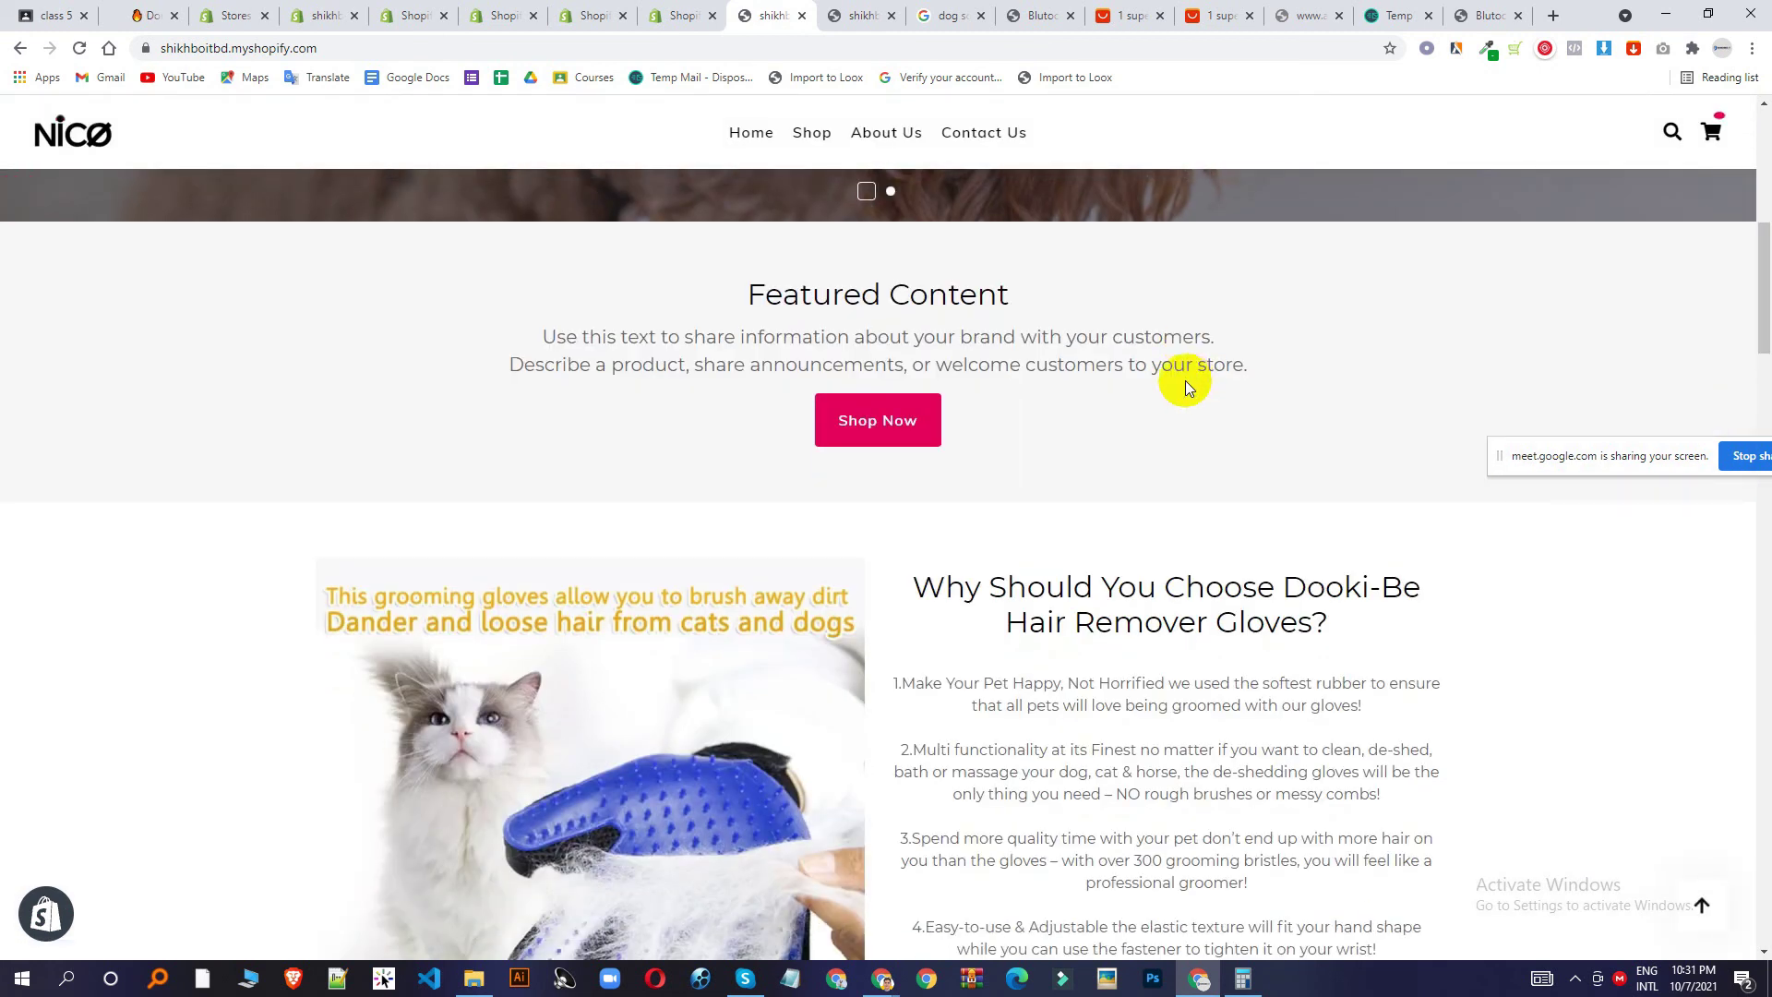
scroll(1170, 385, down, 5)
scroll(1170, 385, up, 20)
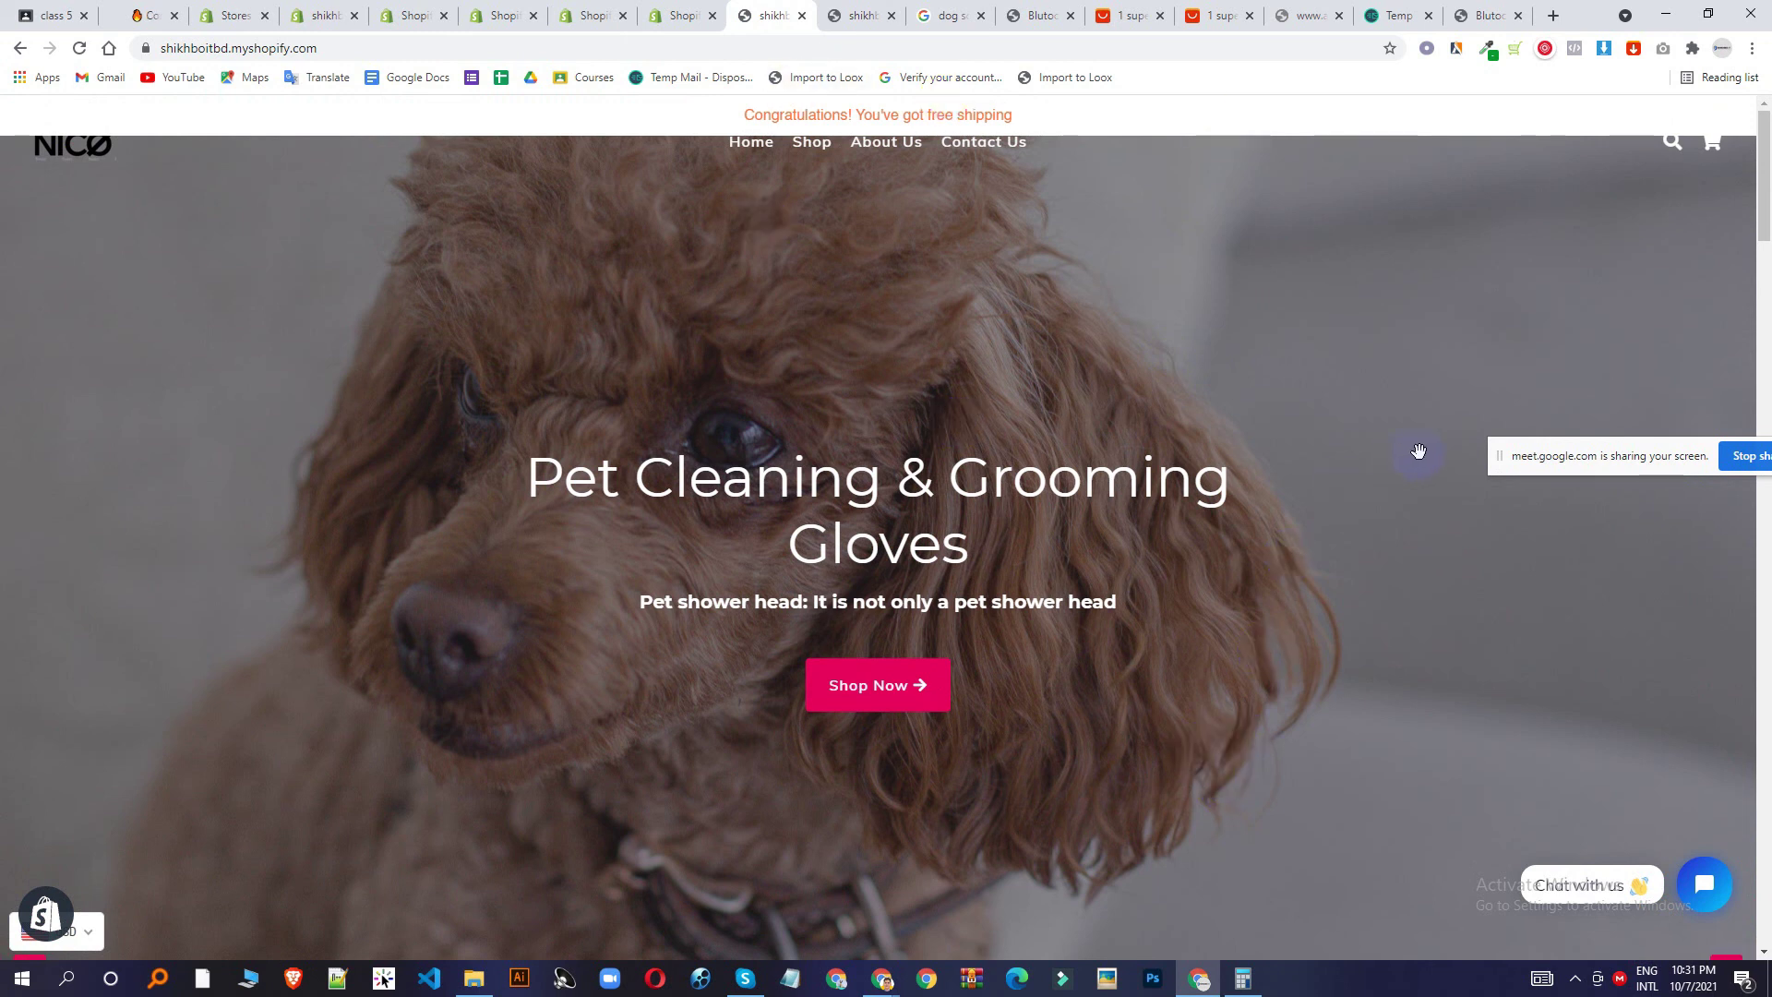
scroll(1298, 516, down, 10)
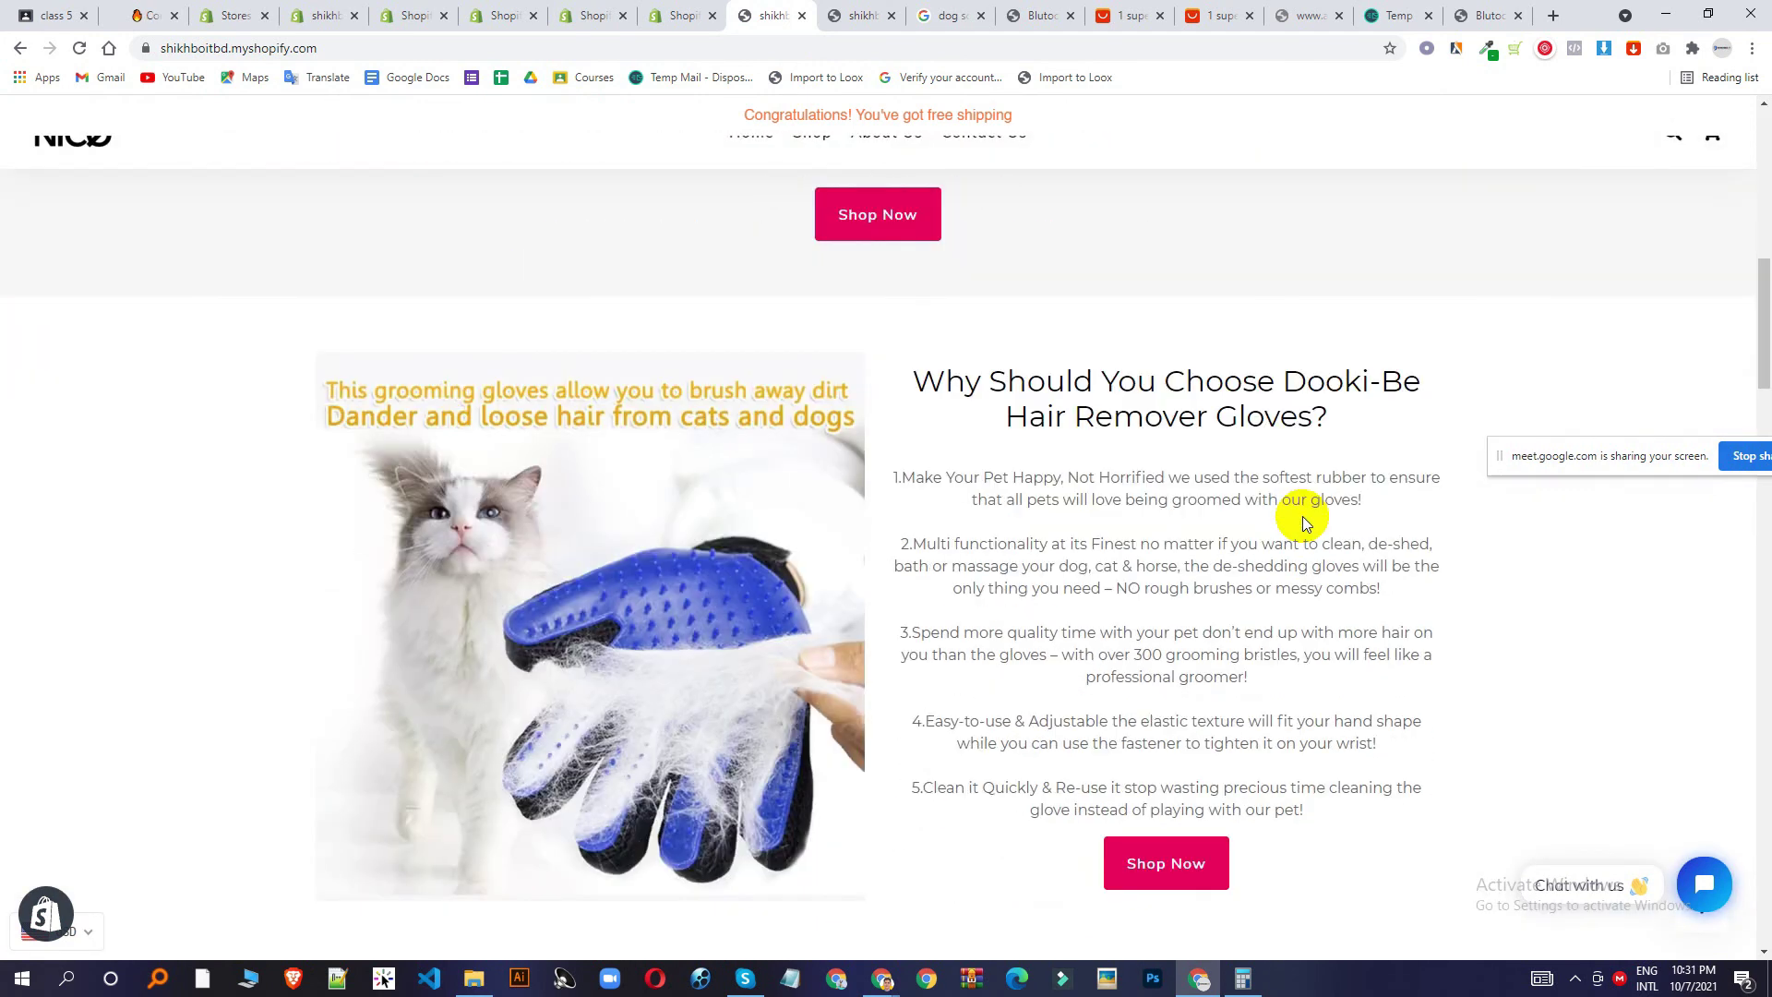
scroll(1649, 557, up, 10)
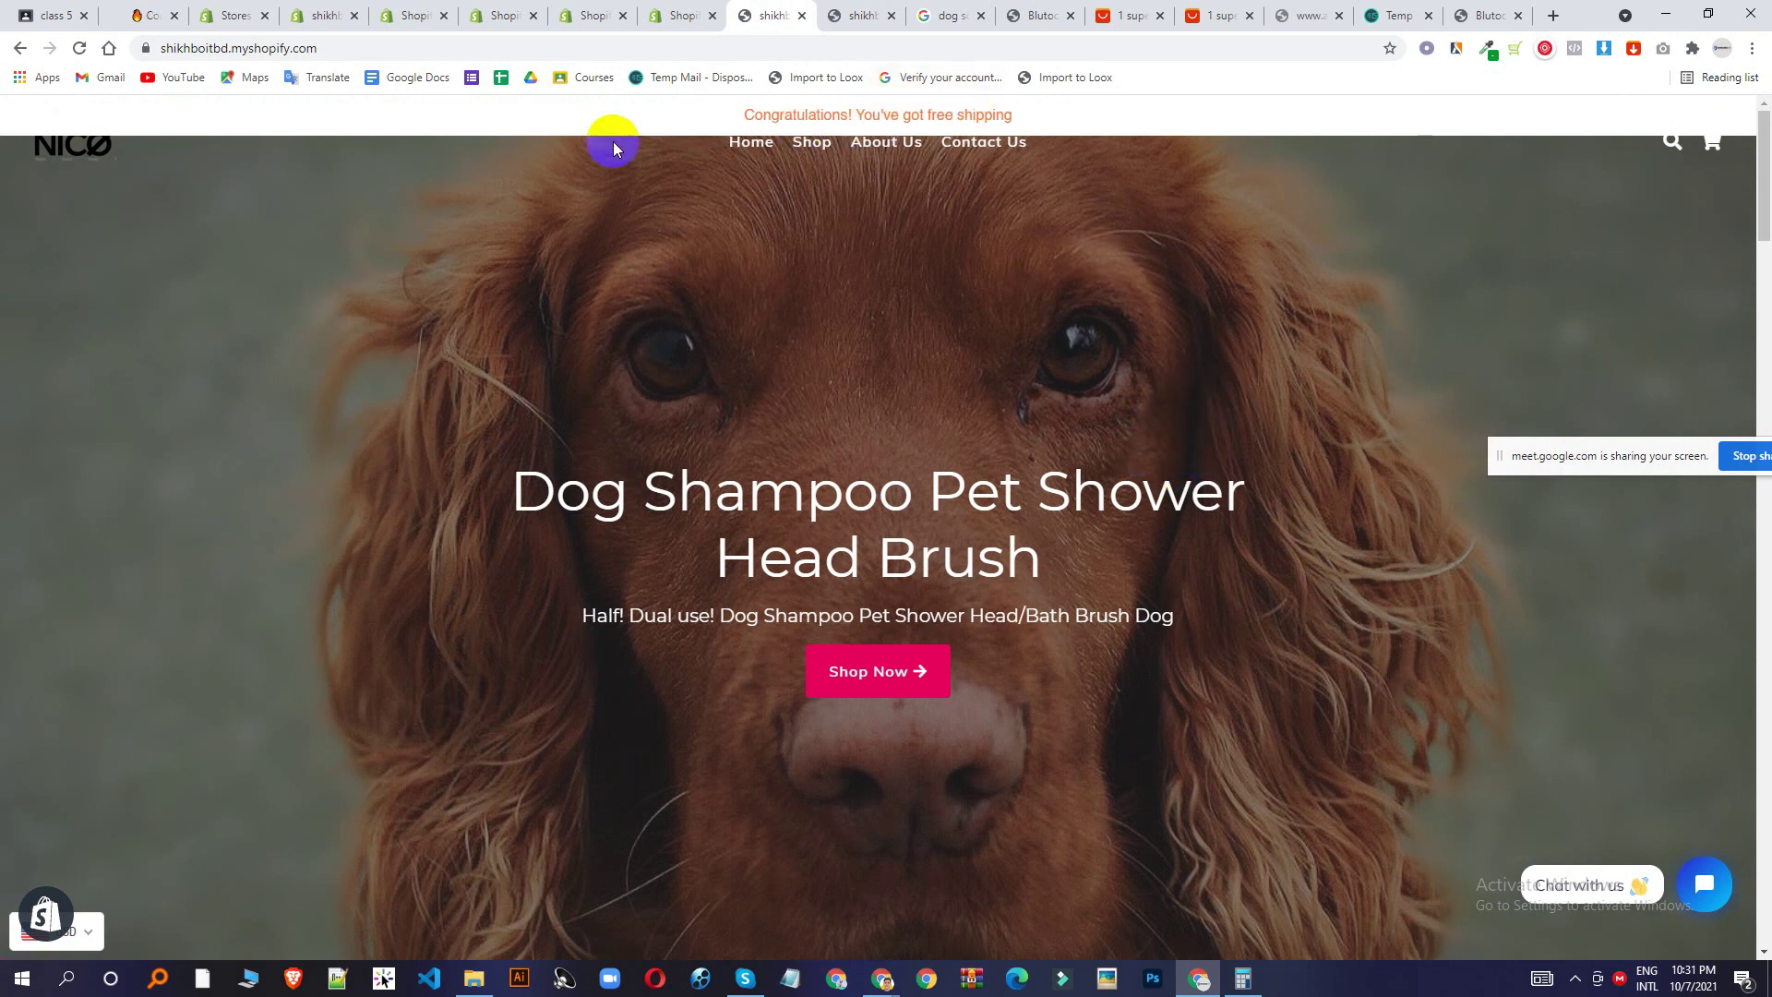
Glance at the converter settings again, and examine the free shipping bar and currency switcher across the storefront home page.
click(694, 11)
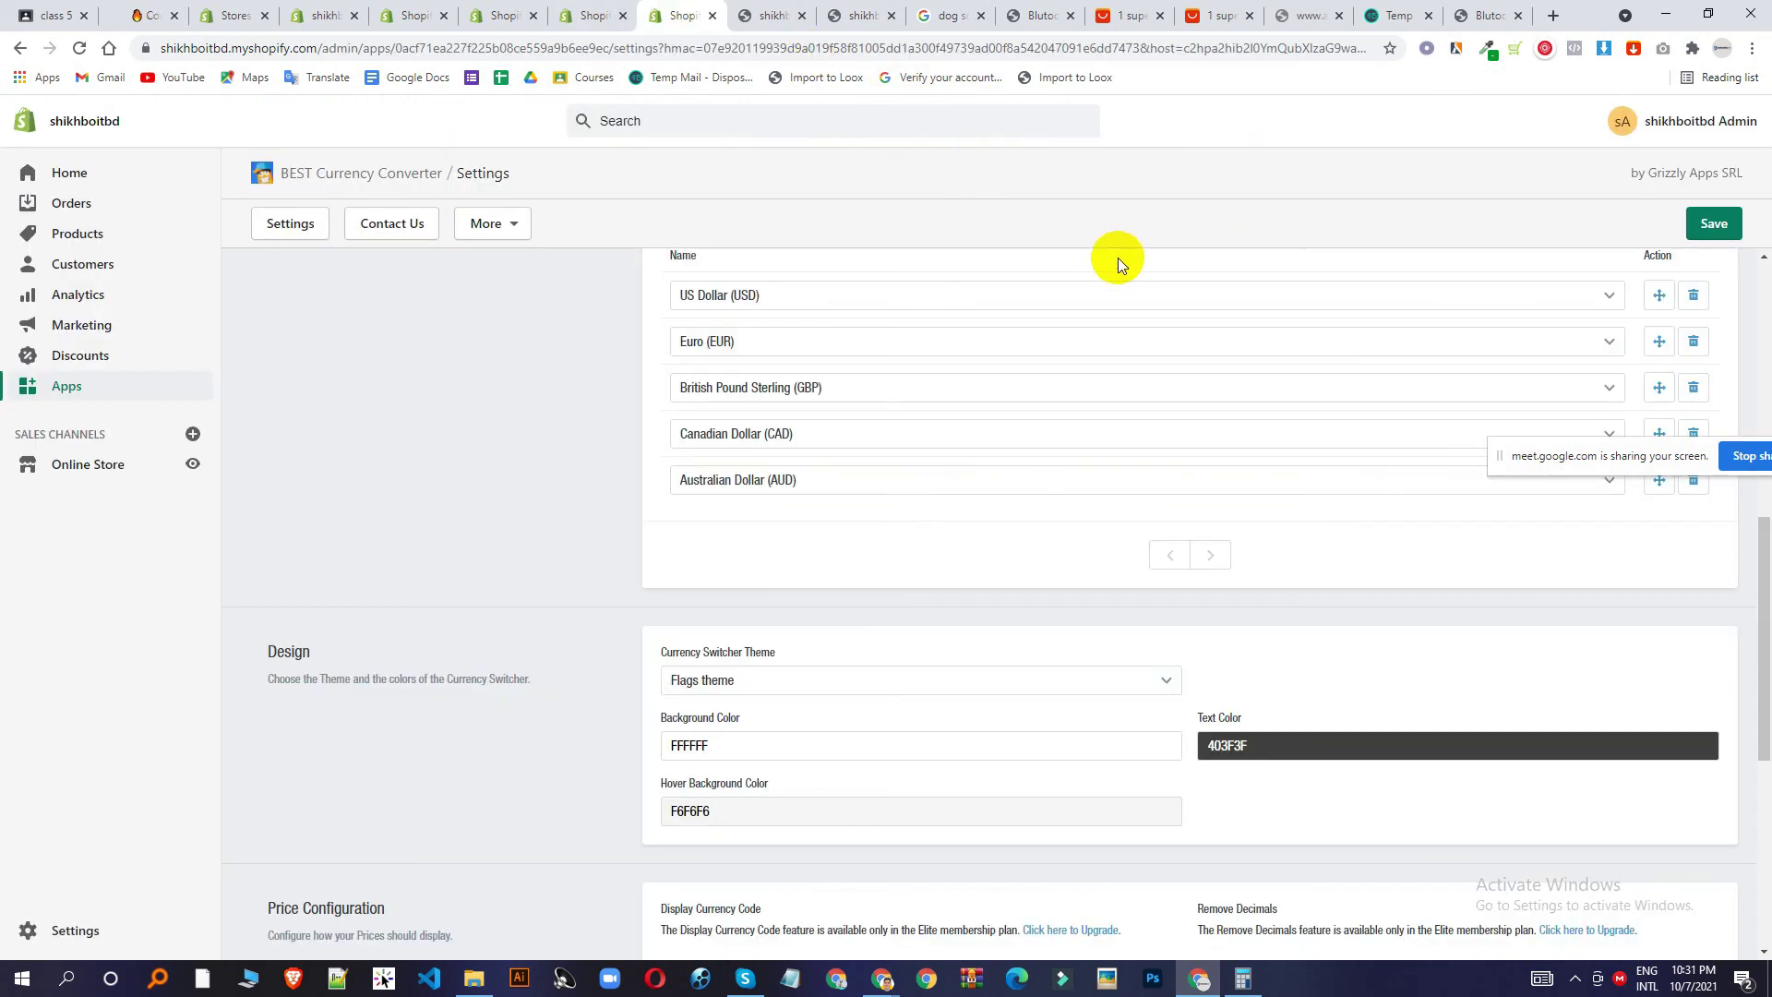
click(771, 9)
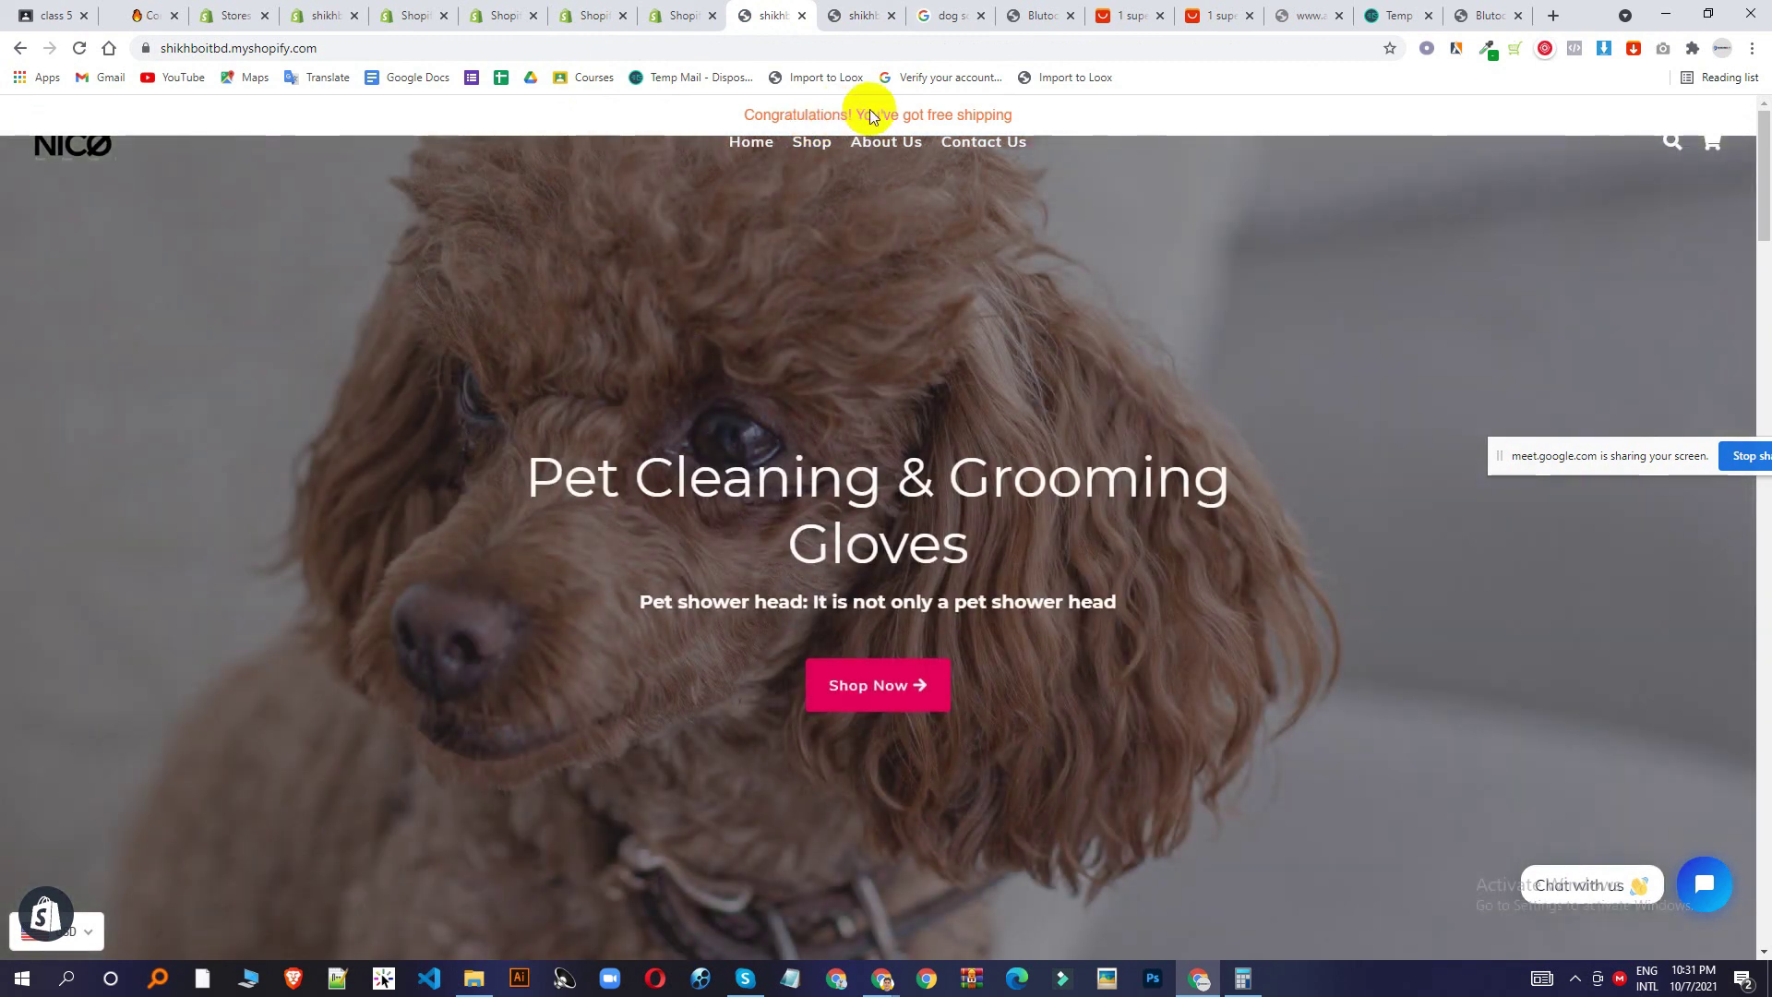
scroll(984, 297, down, 10)
scroll(1607, 379, up, 10)
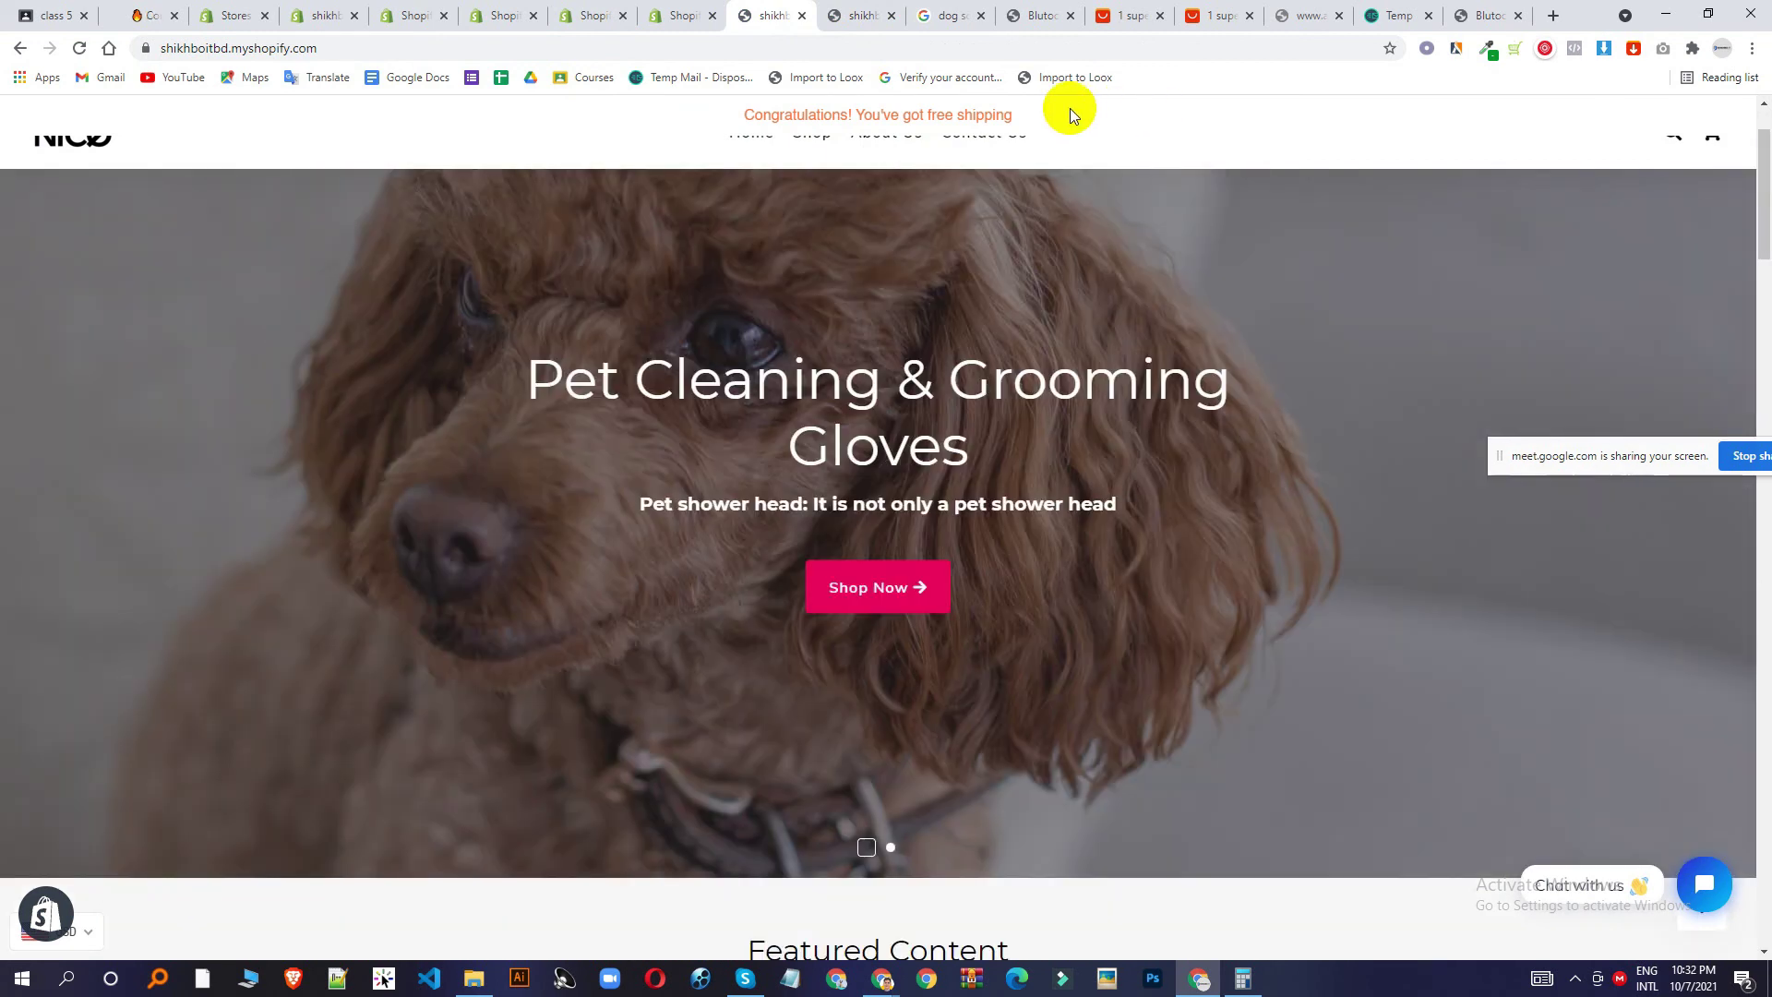
triple_click(801, 120)
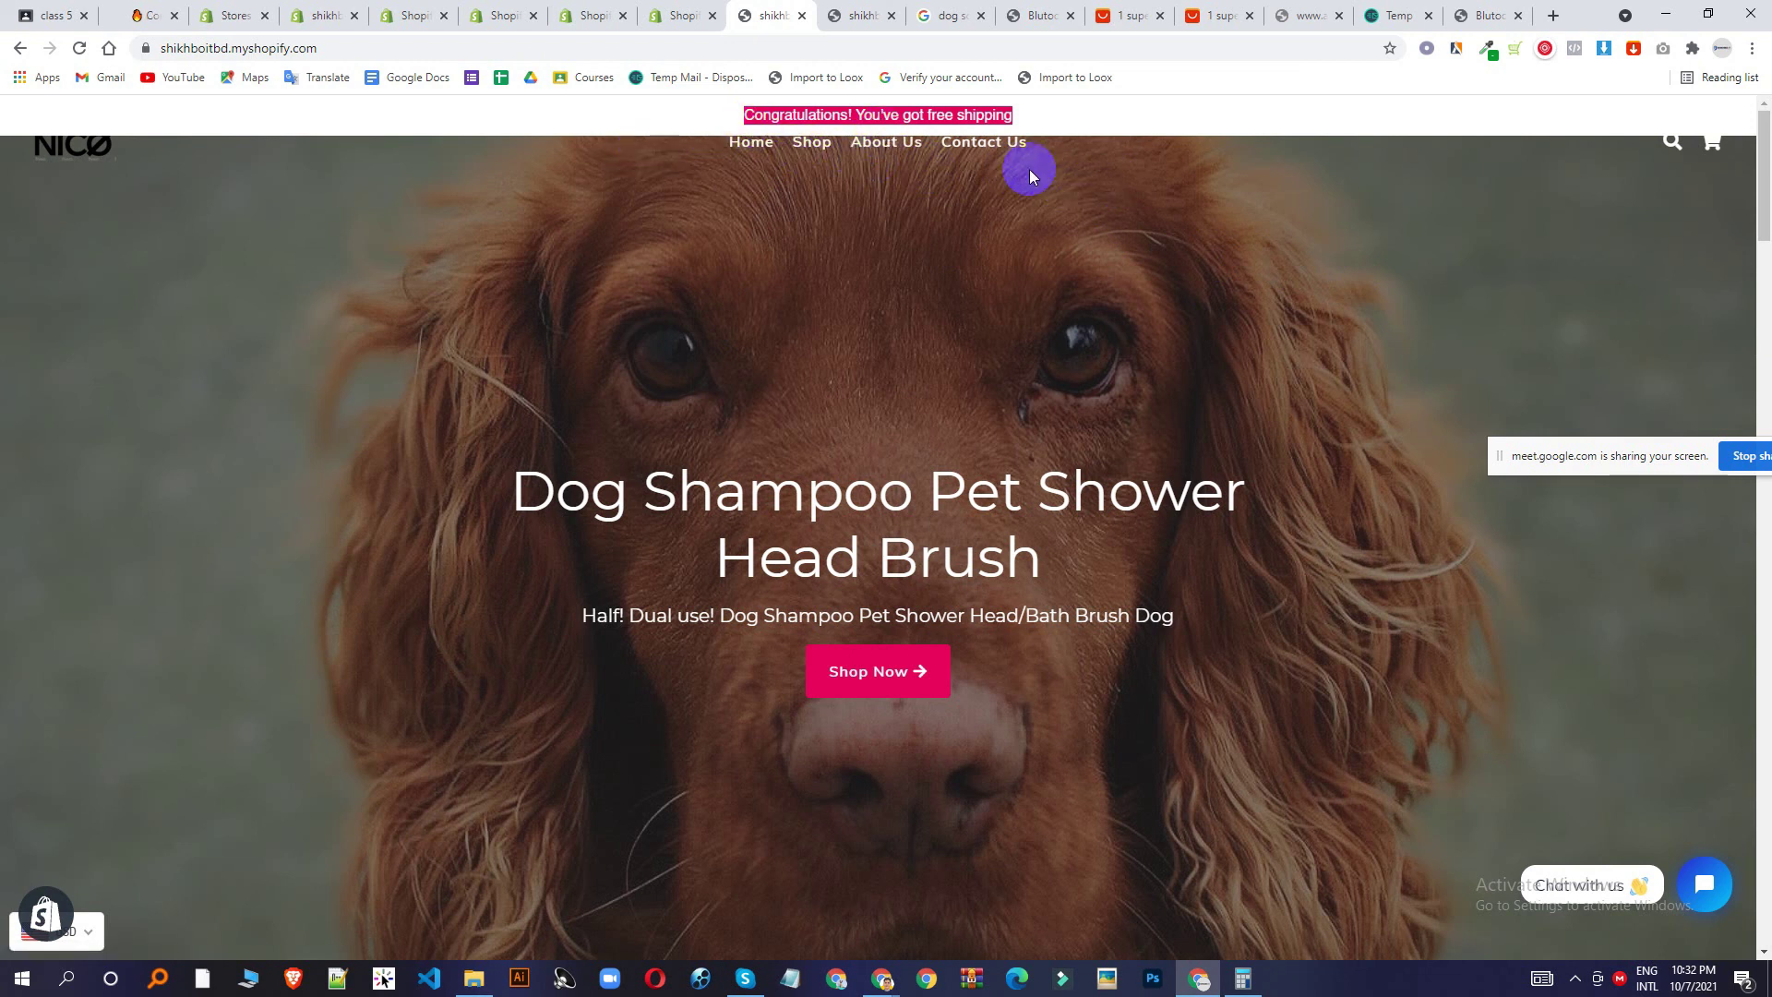
scroll(877, 163, down, 5)
scroll(906, 173, up, 5)
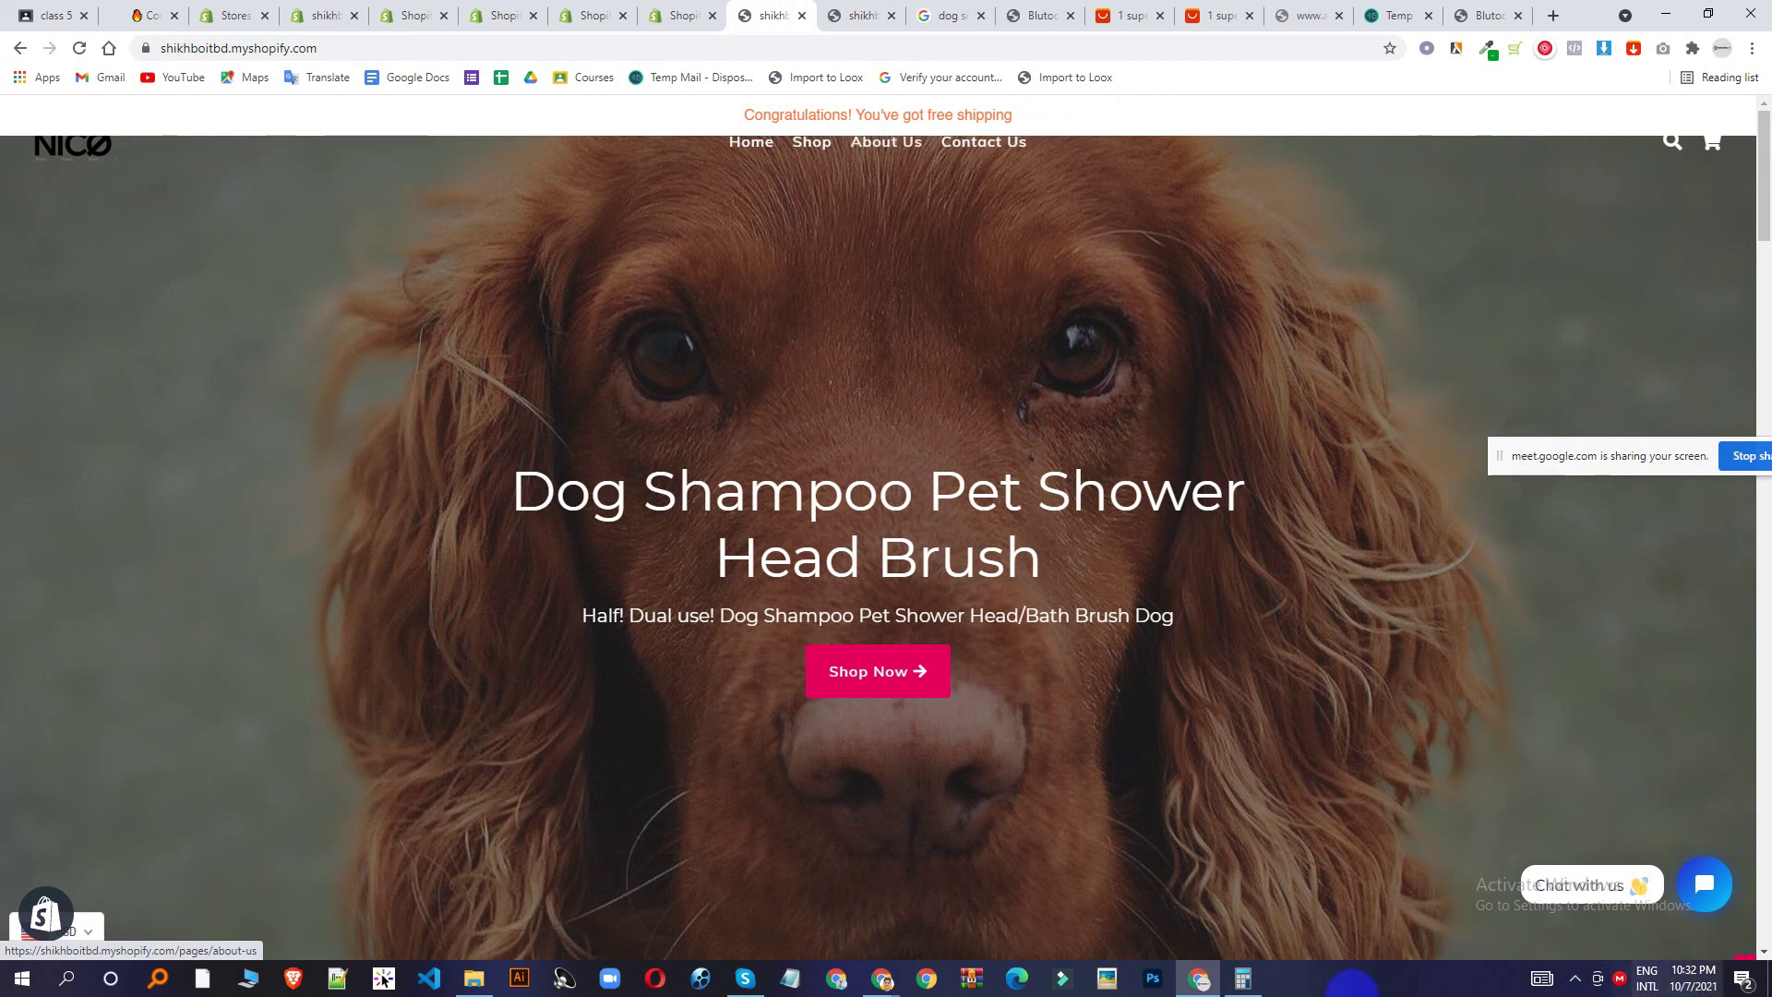
scroll(894, 764, down, 10)
scroll(1169, 459, down, 4)
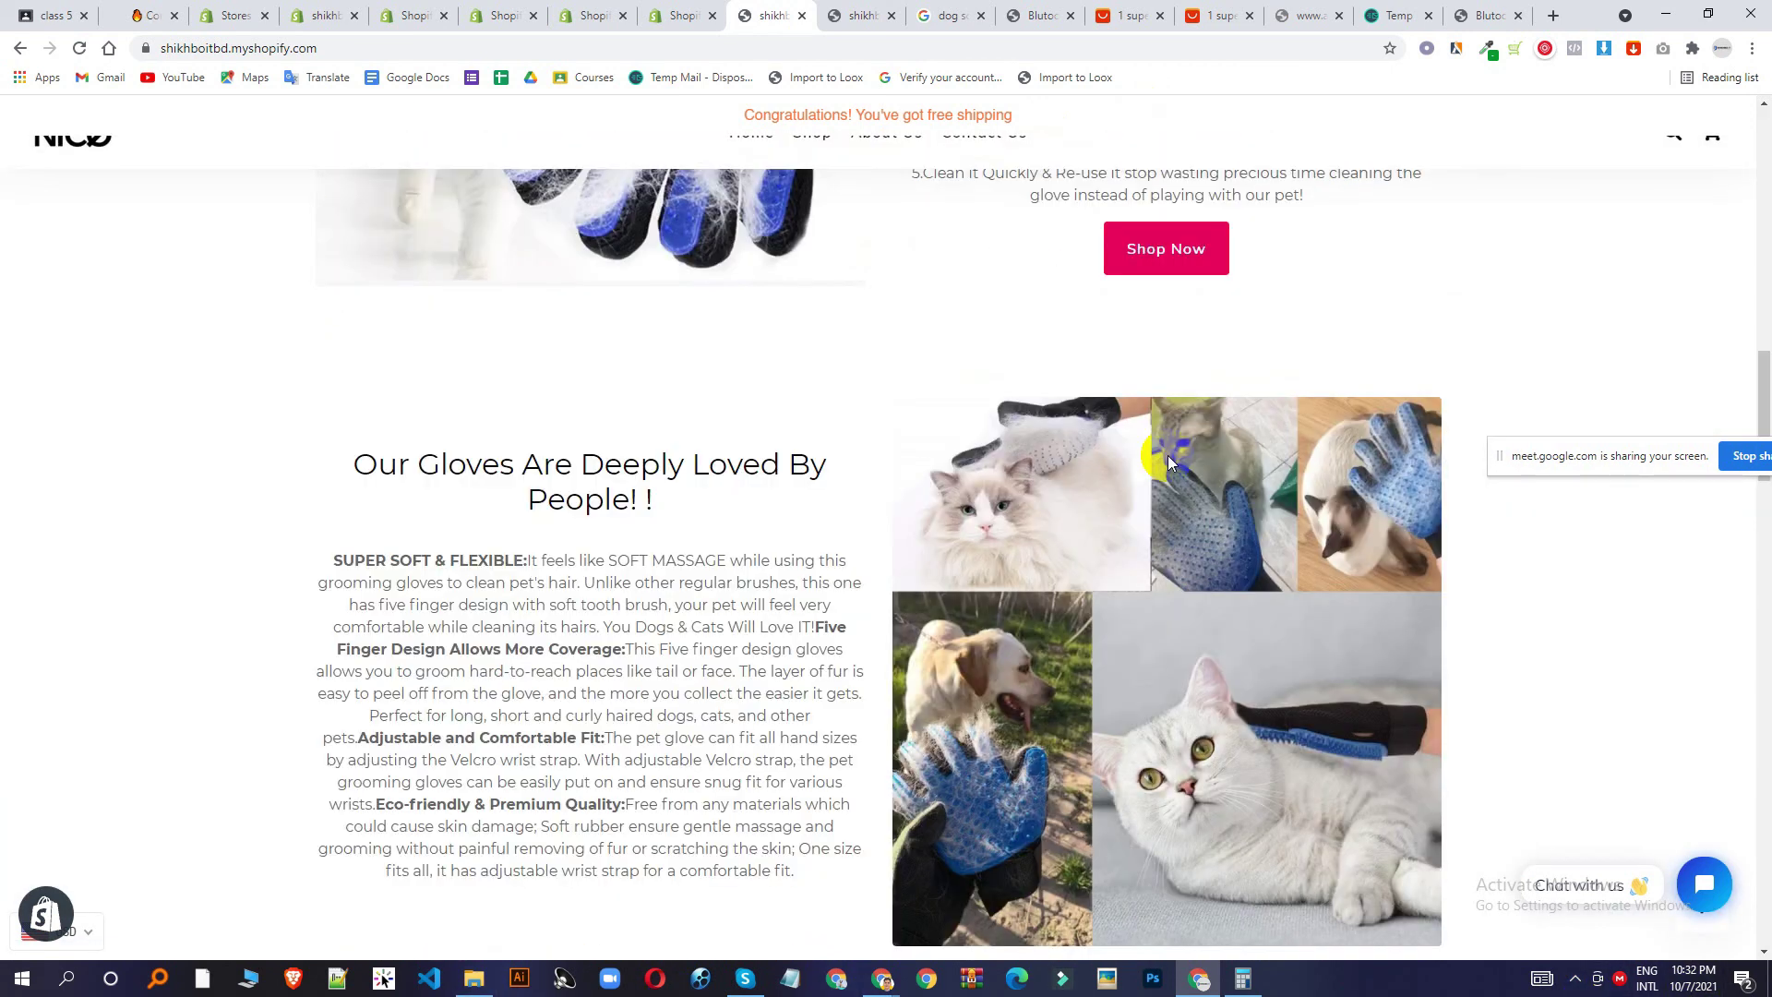
scroll(1043, 441, up, 4)
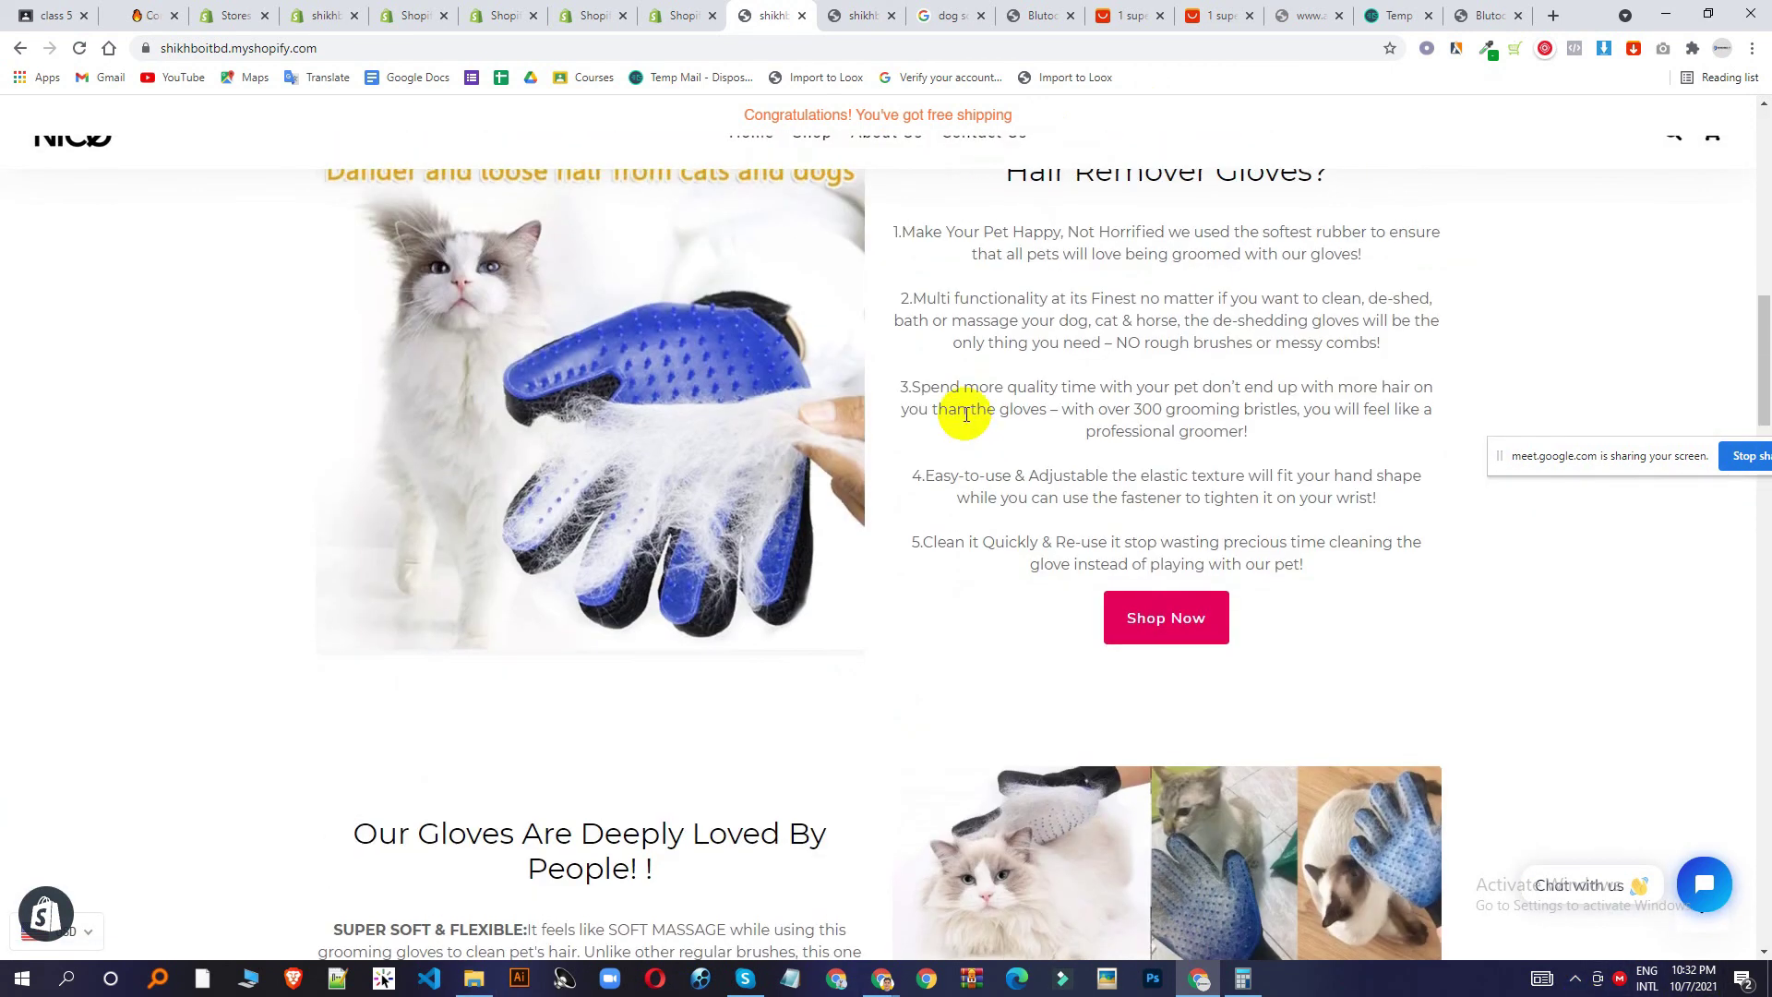
Switch to the Google Meet call window and show the hidden system tray icons.
mouse_move(881, 979)
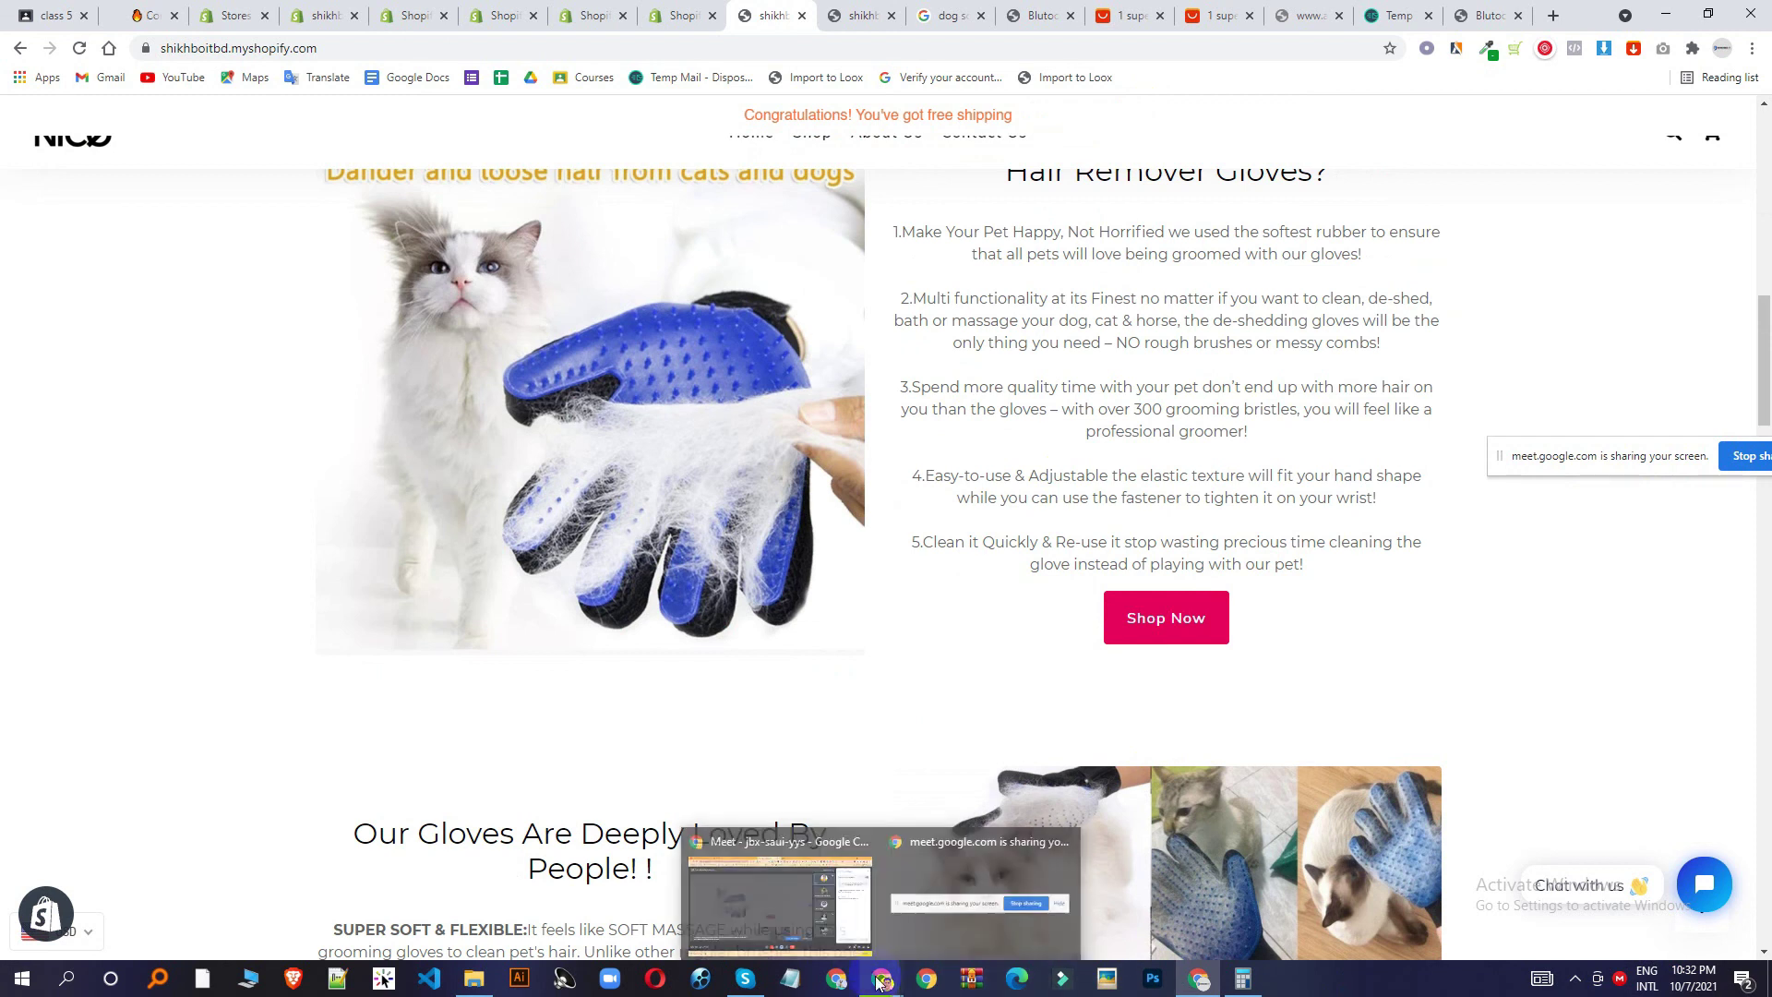
click(807, 888)
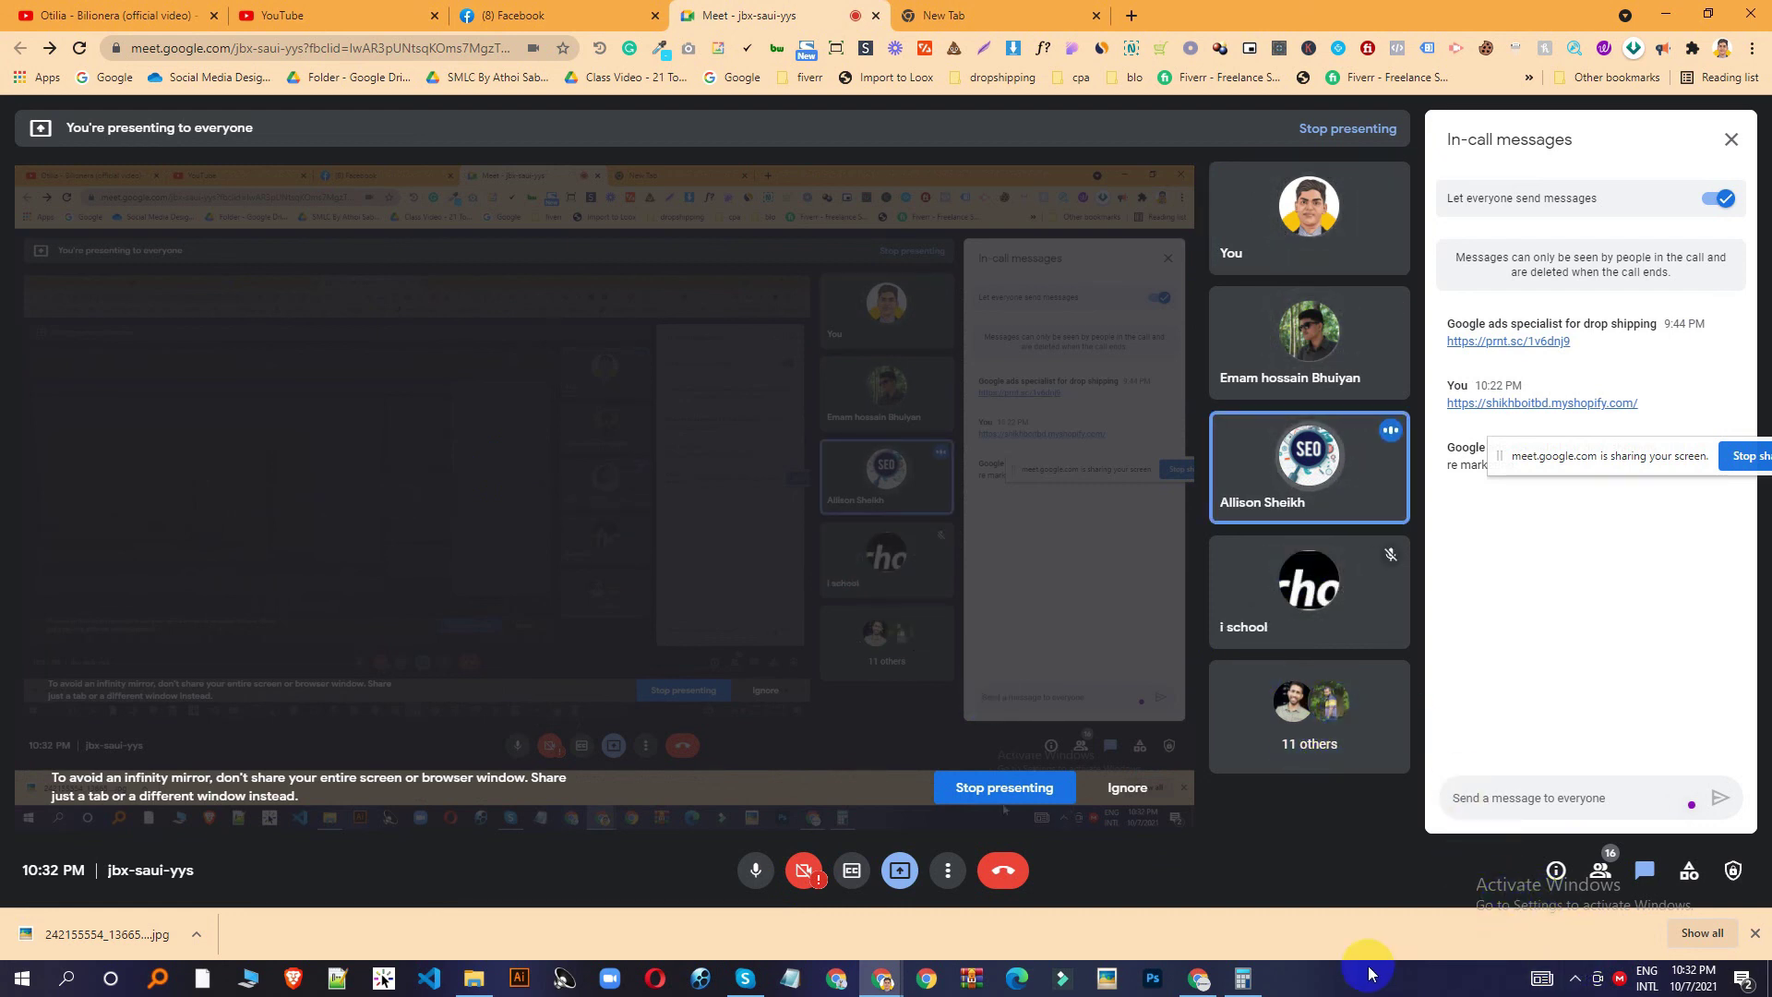
click(1573, 978)
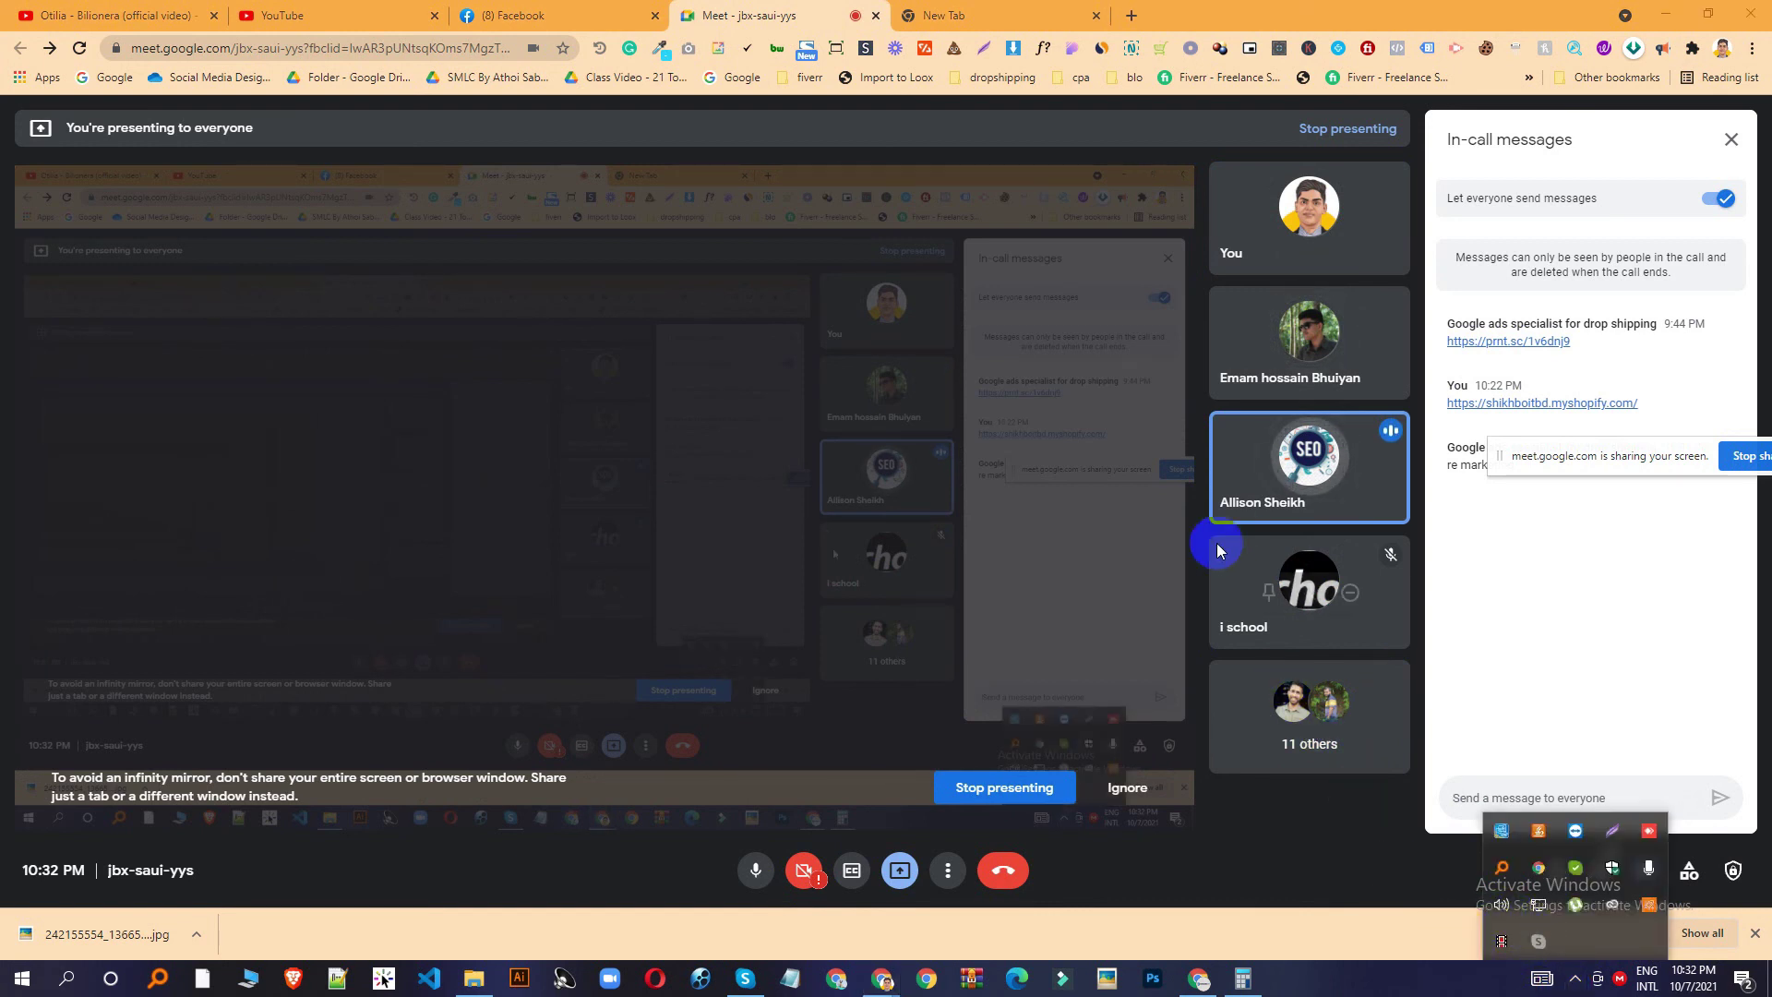
Switch to the browser window with Google Classroom and open the TomJerry10 store link from the second listed student's work.
click(1208, 986)
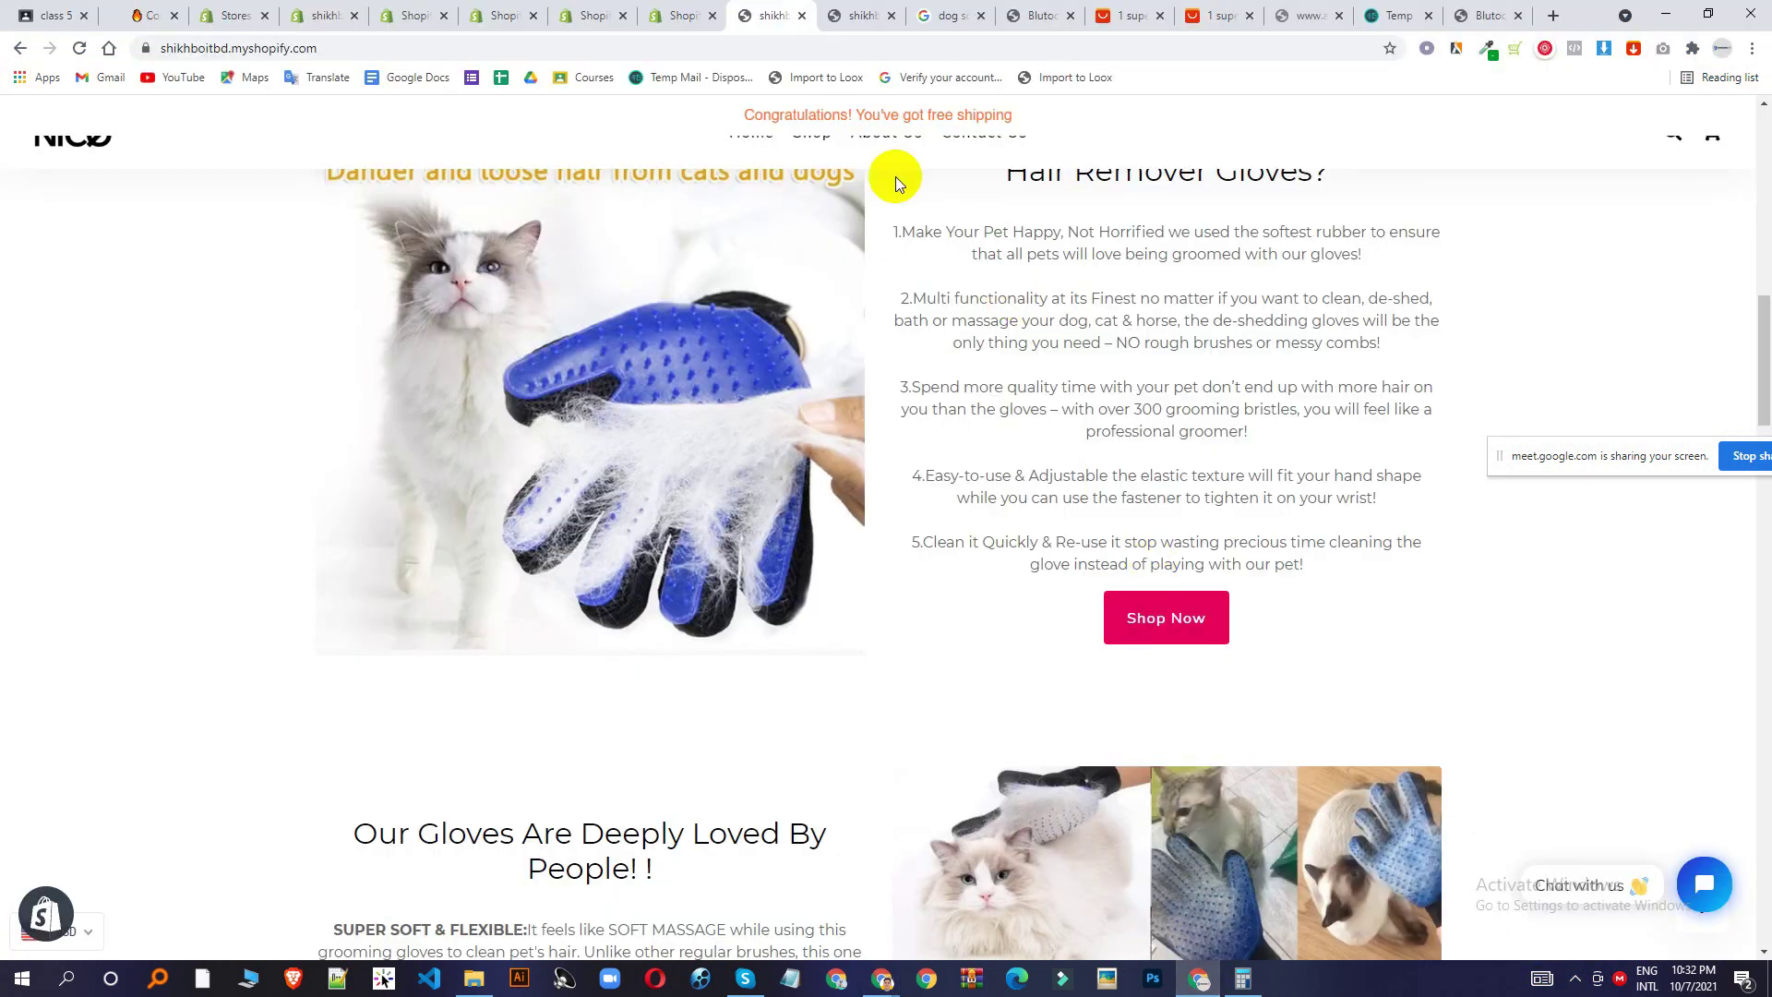
scroll(903, 170, up, 4)
click(74, 9)
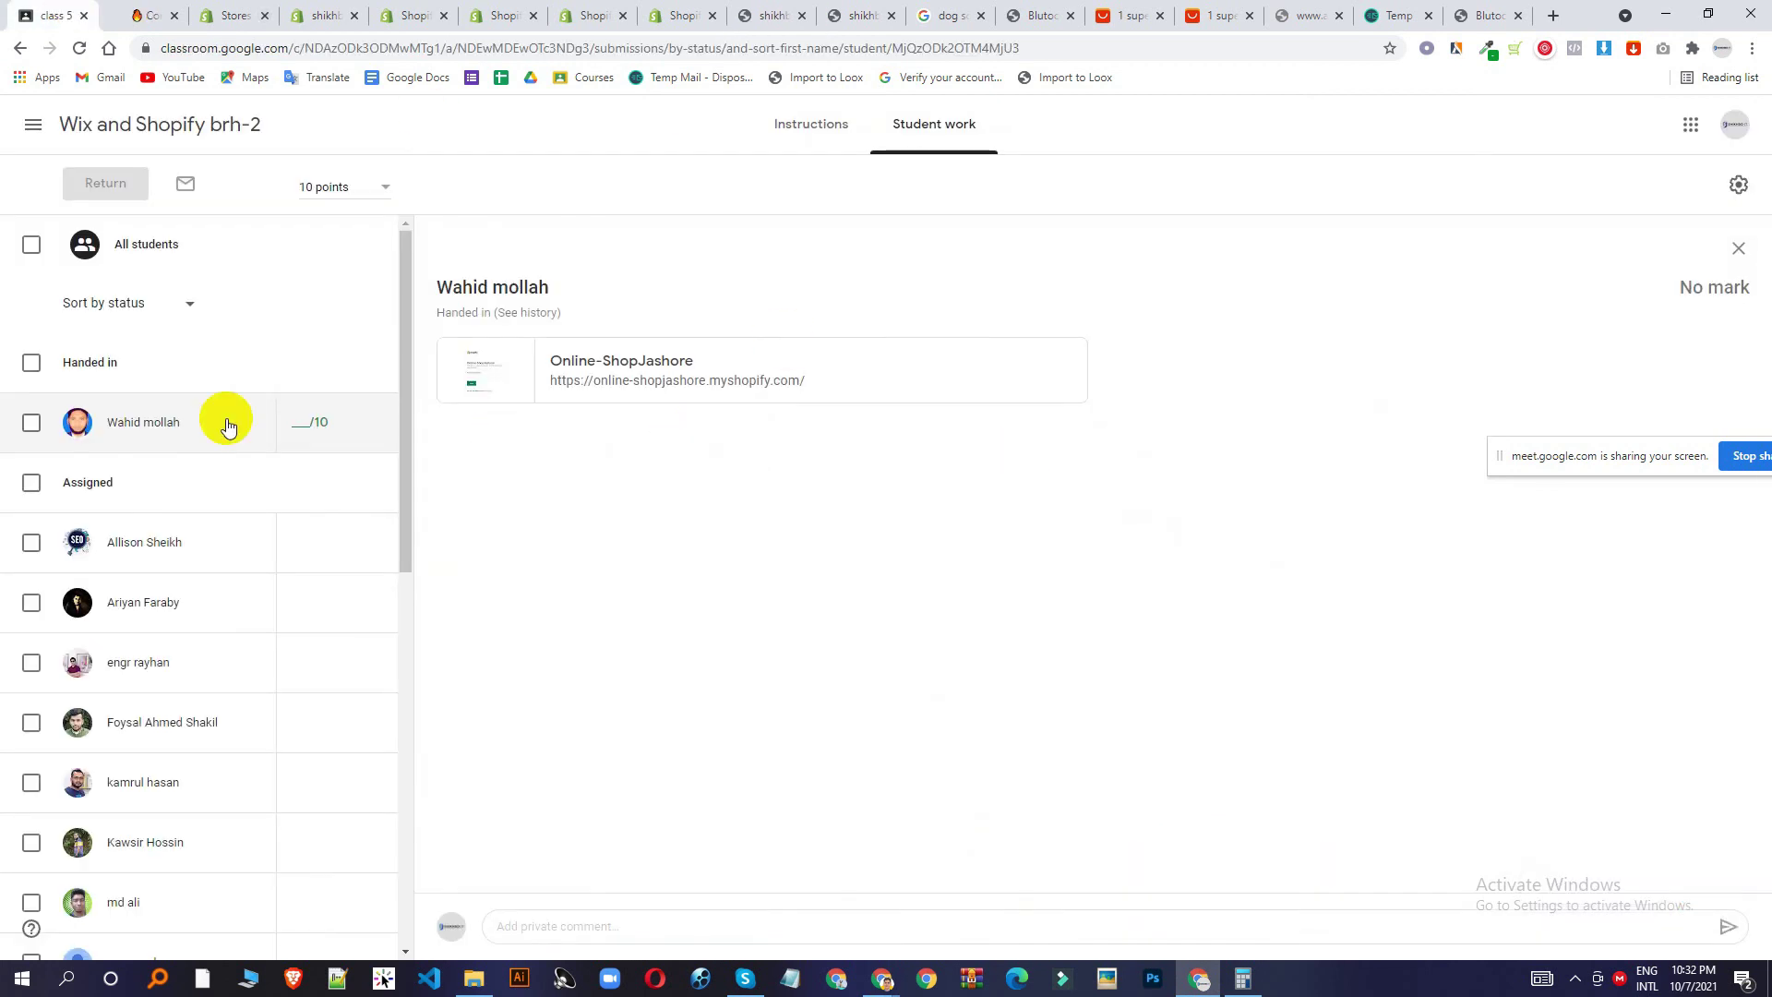
click(150, 521)
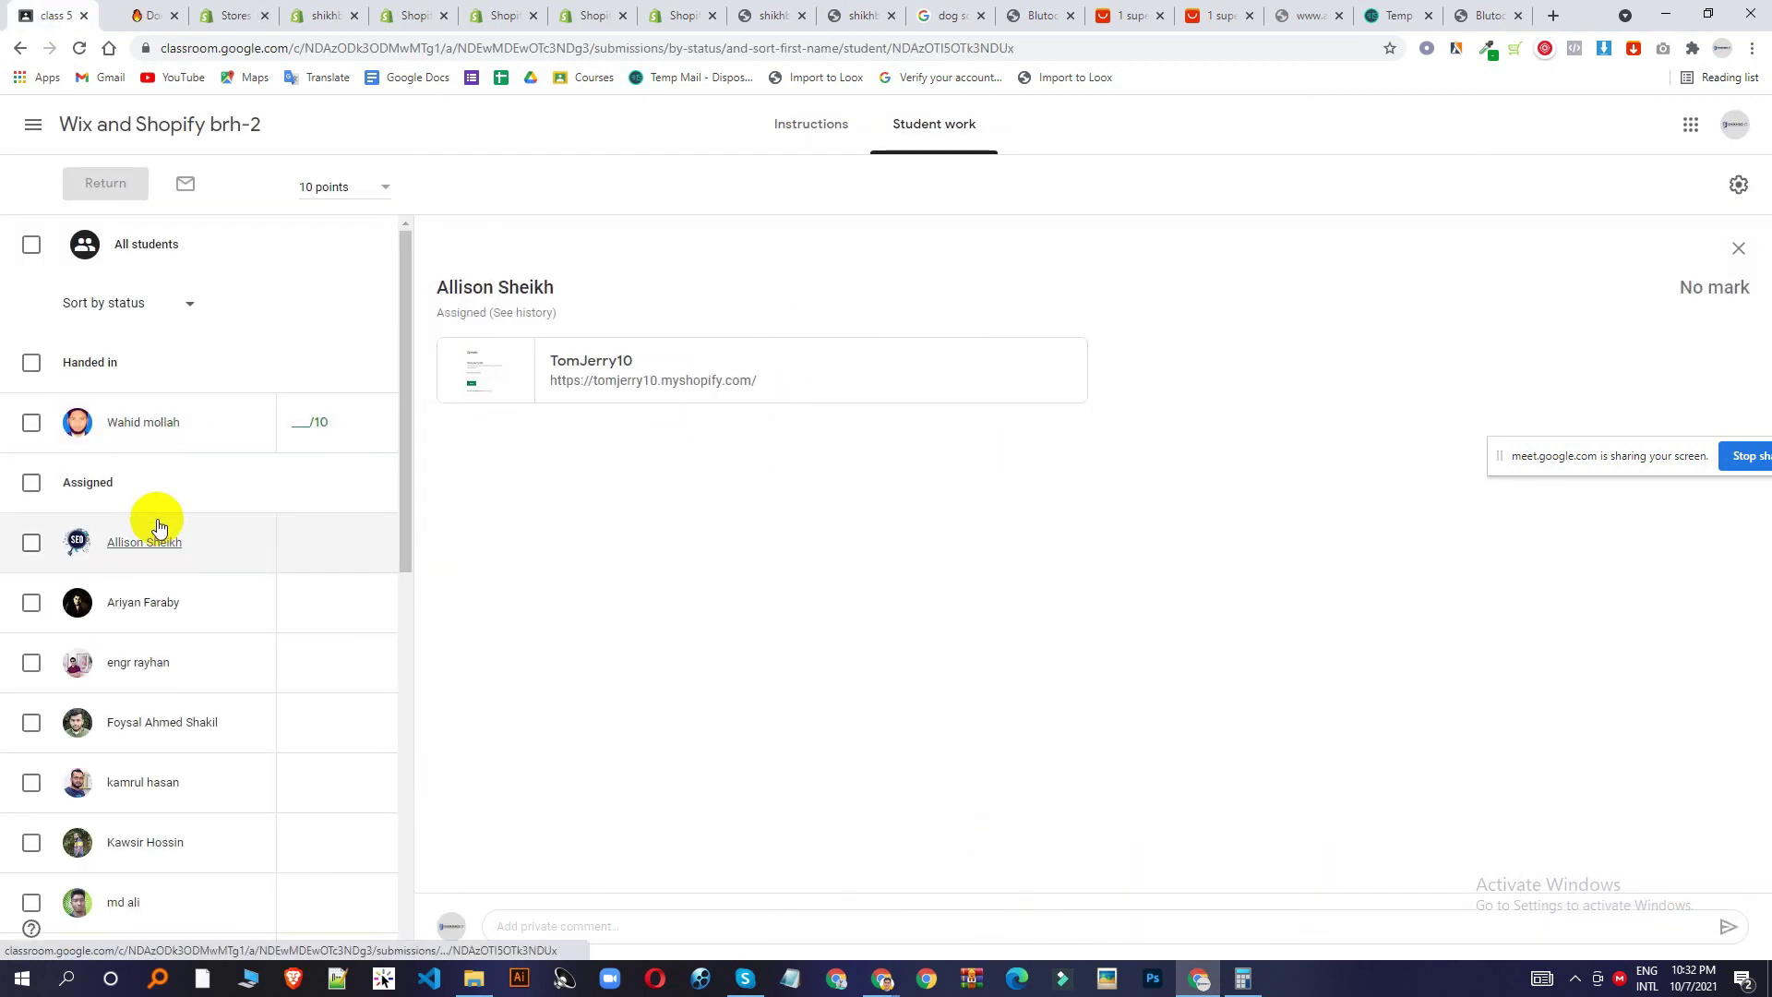
click(680, 374)
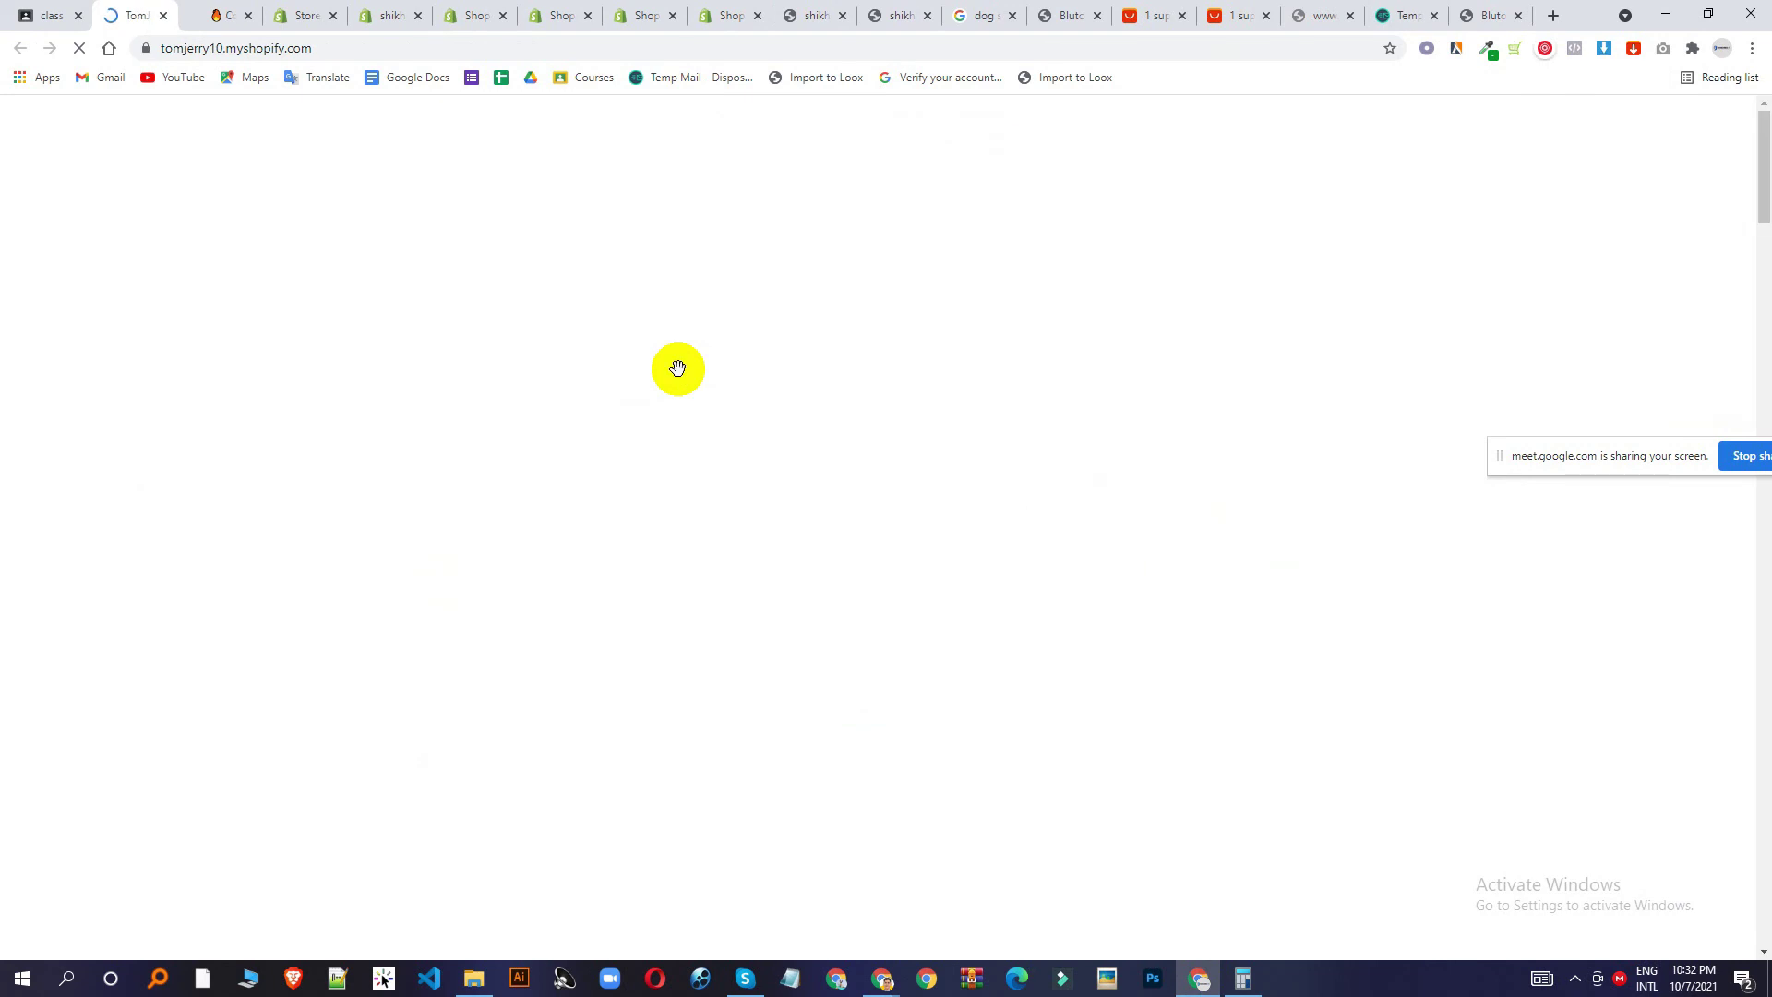
Look through the TomJerry10 store's home page, examining its product, blog, video, featured columns, newsletter and footer sections.
scroll(962, 552, down, 20)
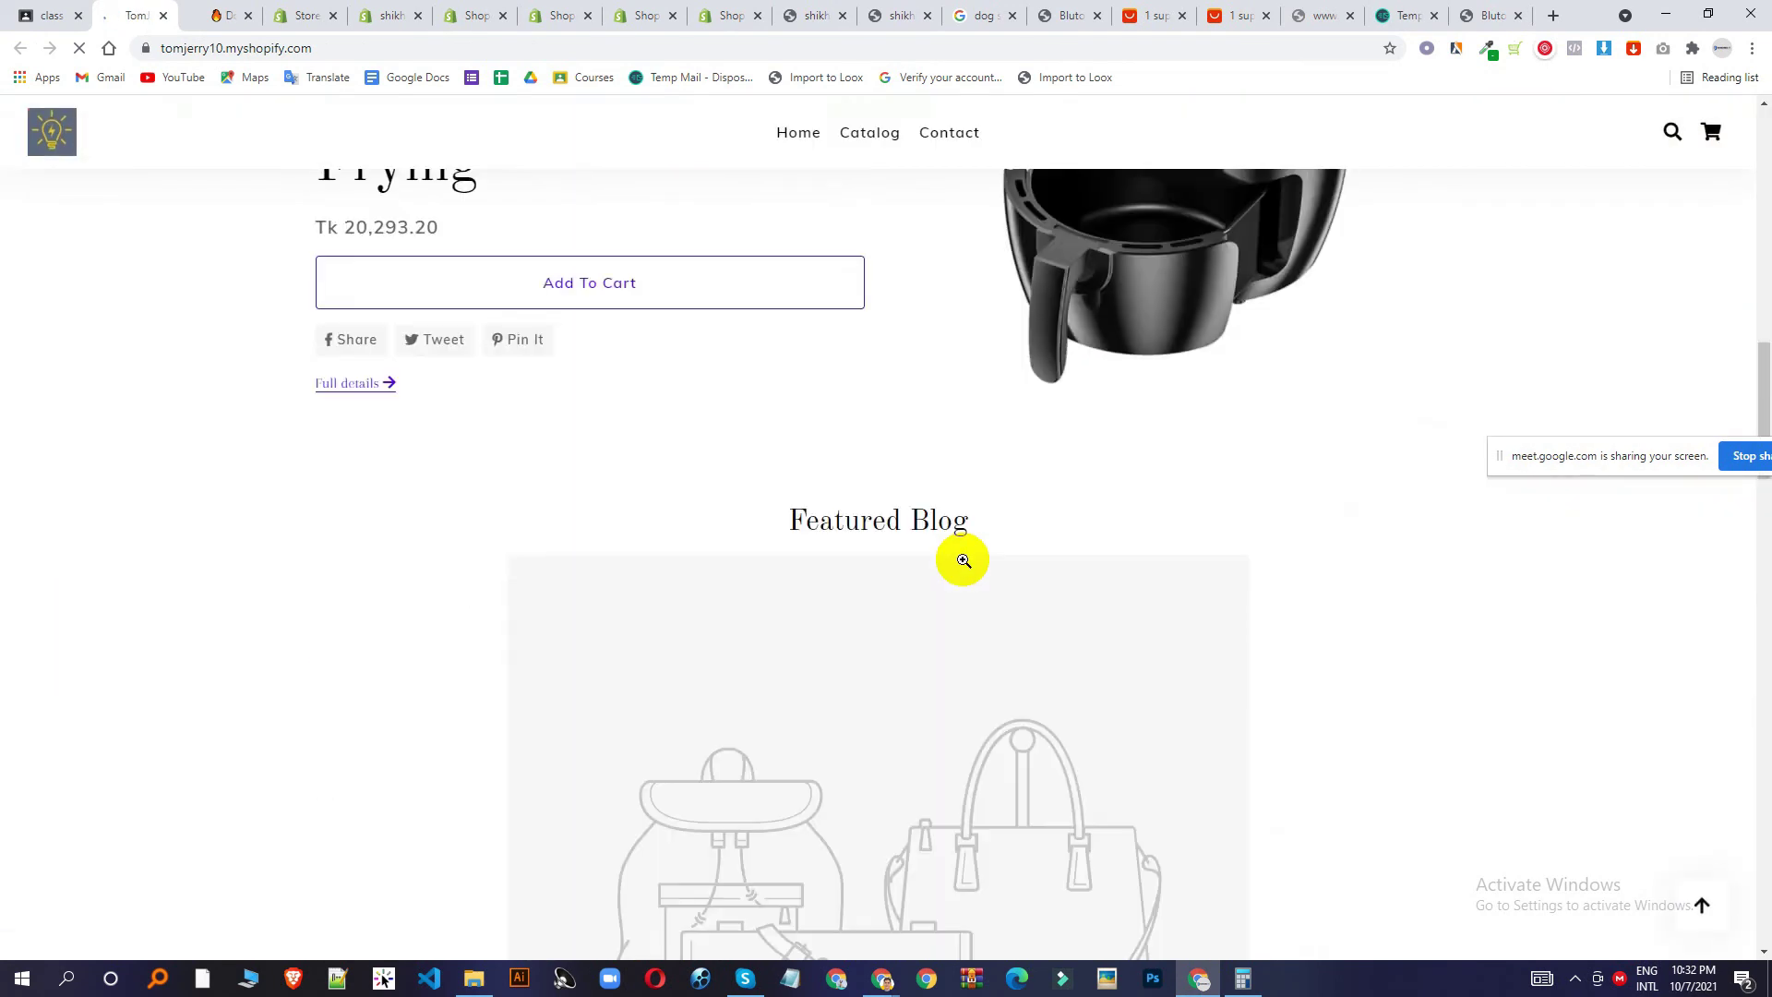
scroll(962, 559, down, 12)
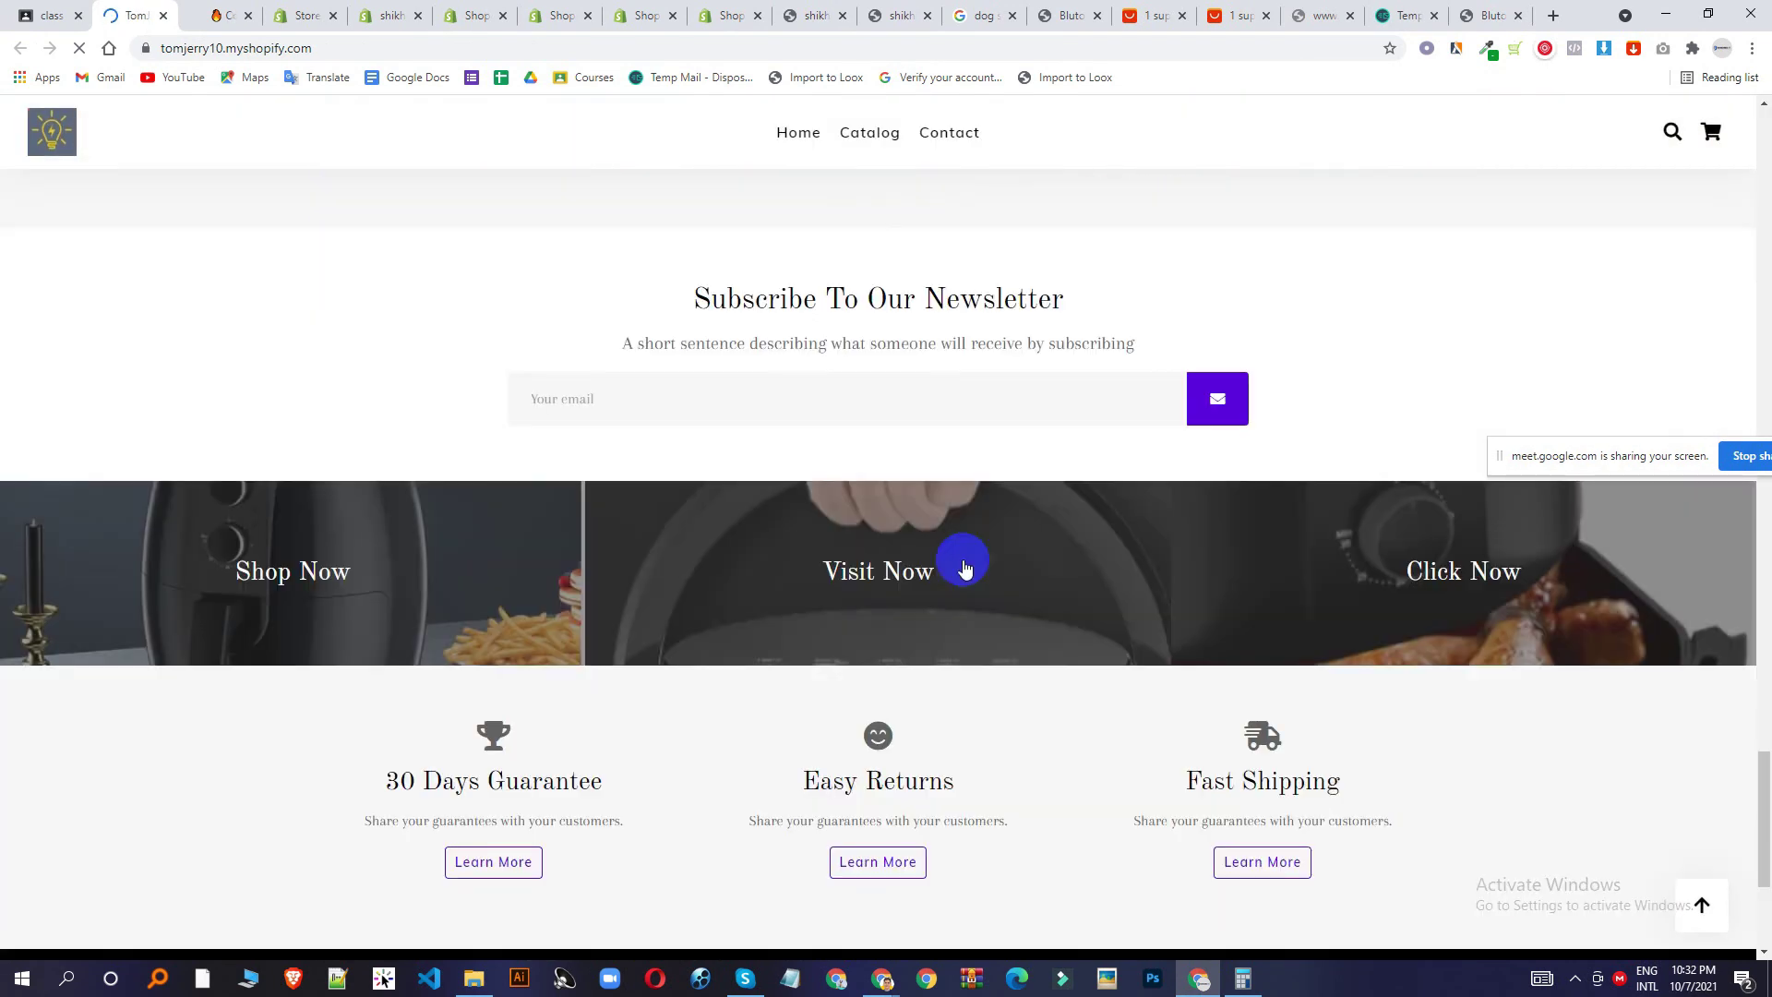
scroll(1060, 633, down, 4)
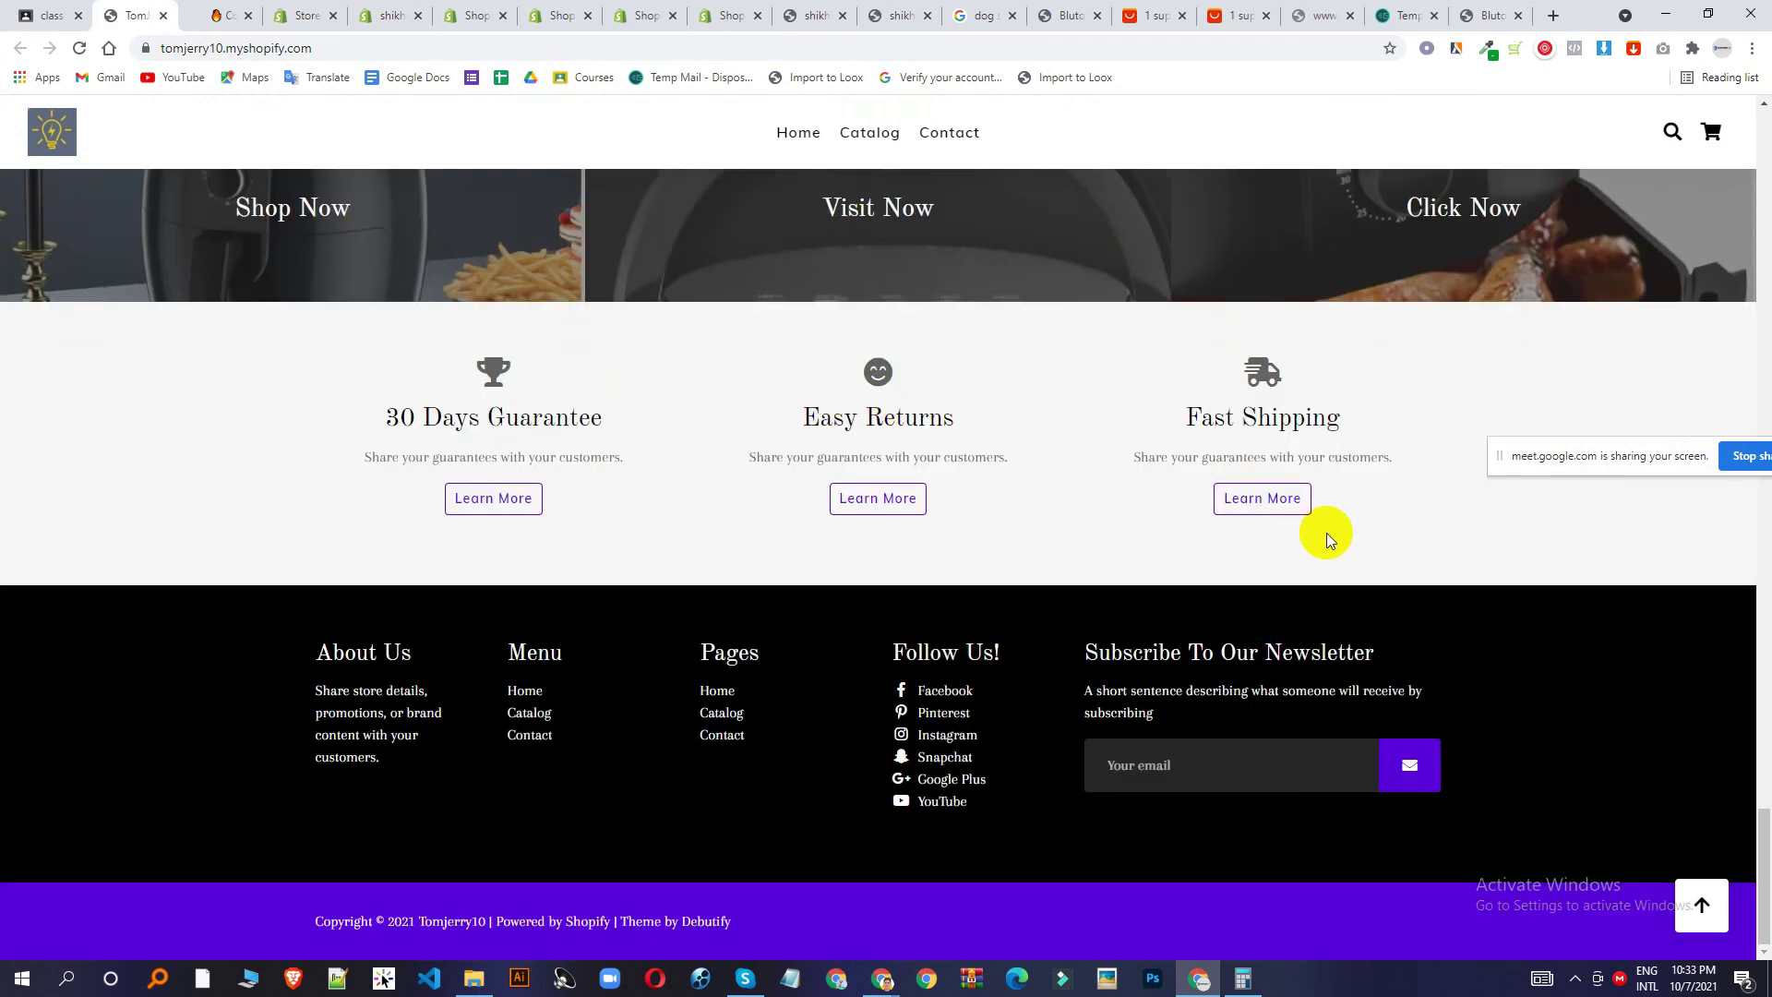
scroll(1326, 533, up, 4)
scroll(1326, 533, up, 8)
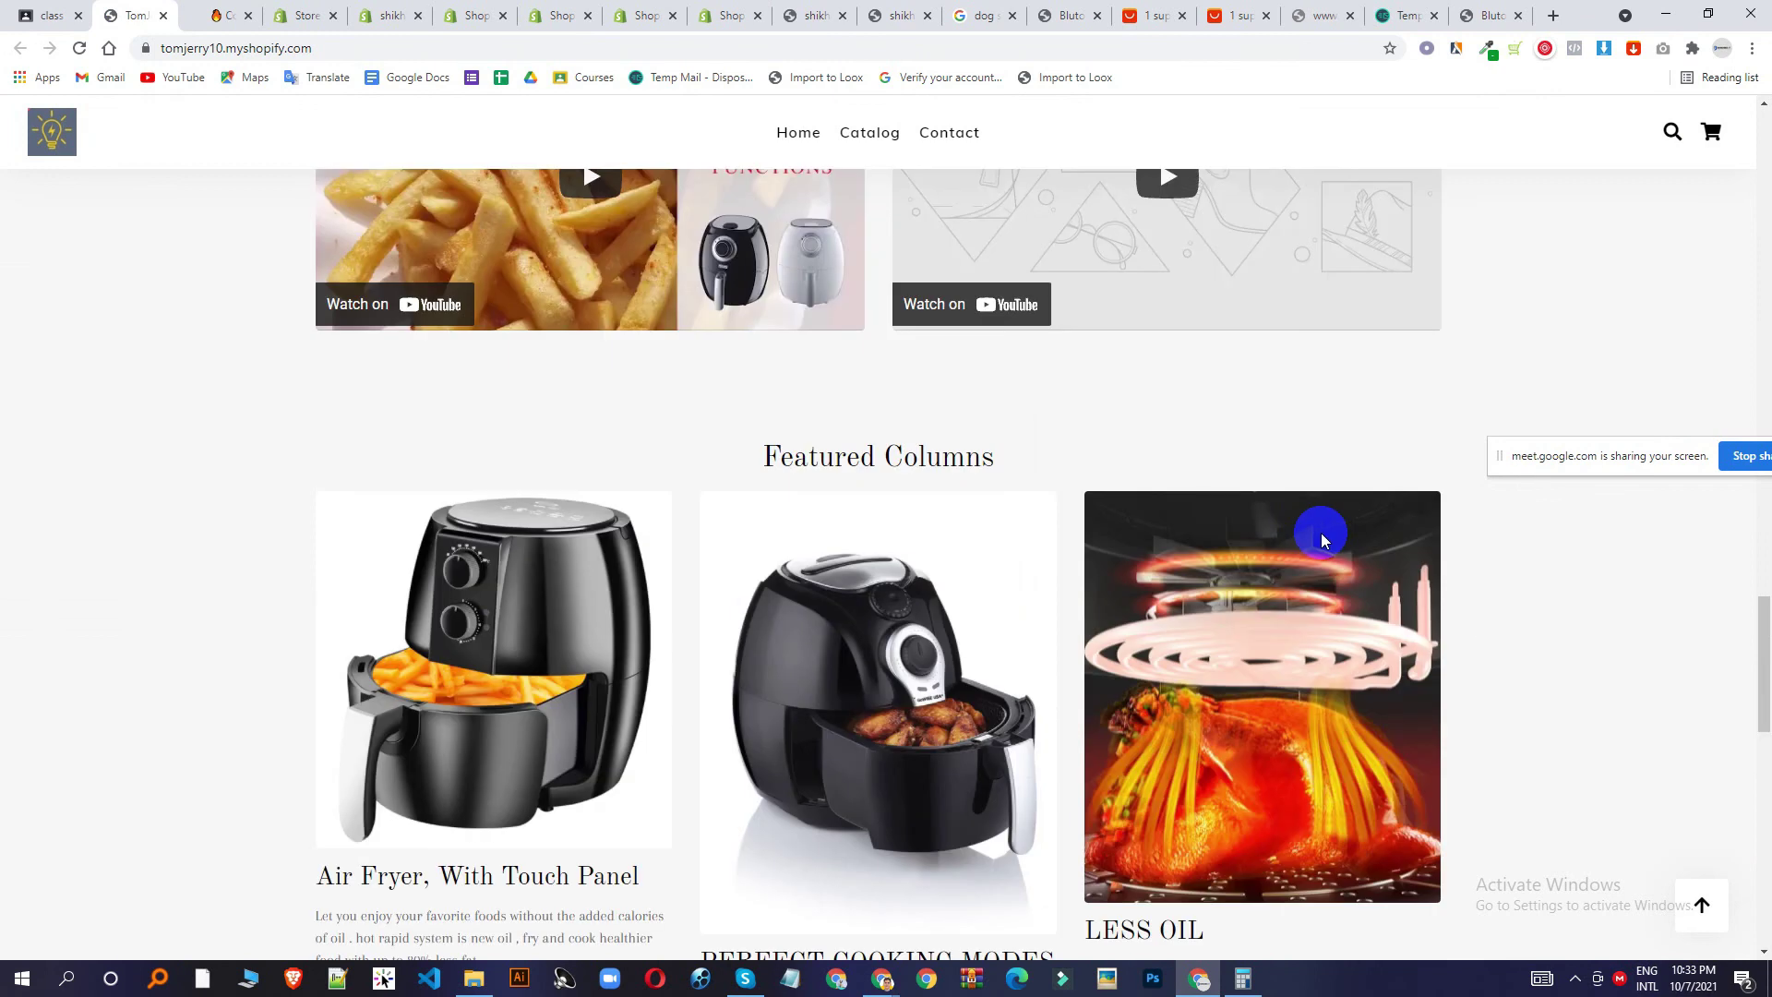
scroll(1321, 534, up, 4)
scroll(1321, 534, up, 4)
scroll(1246, 572, up, 1)
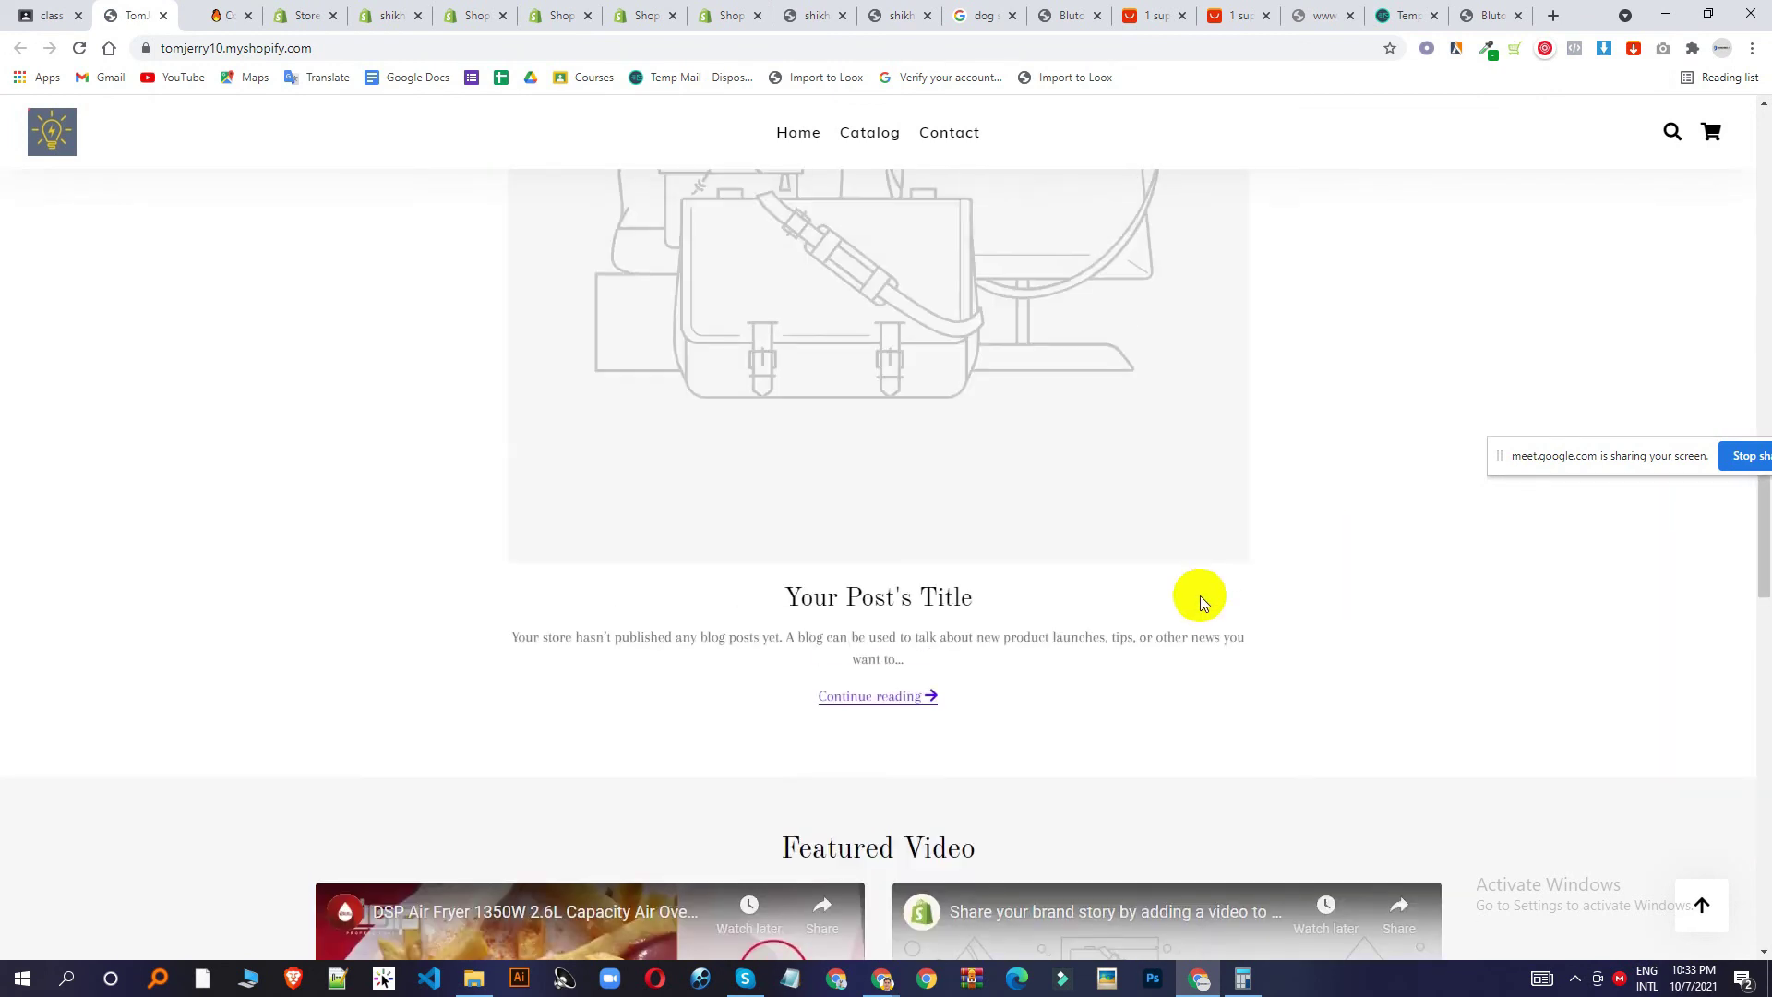
scroll(1200, 593, down, 6)
scroll(993, 518, down, 15)
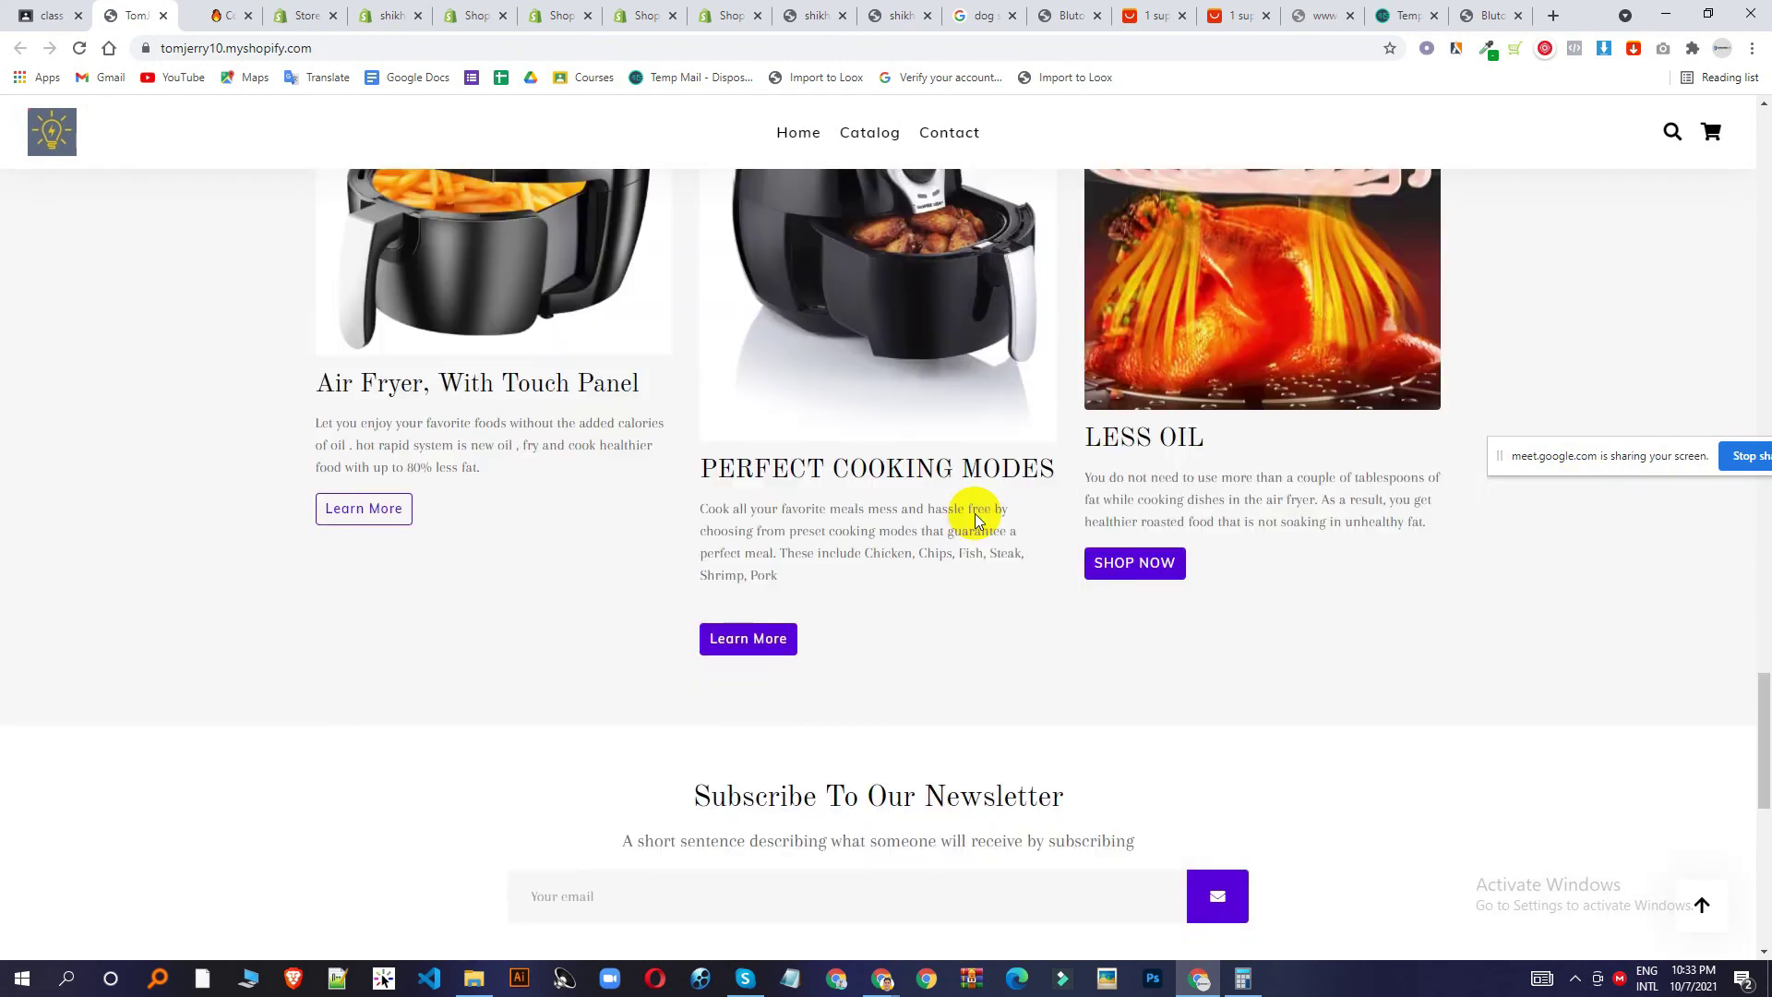
scroll(975, 513, up, 16)
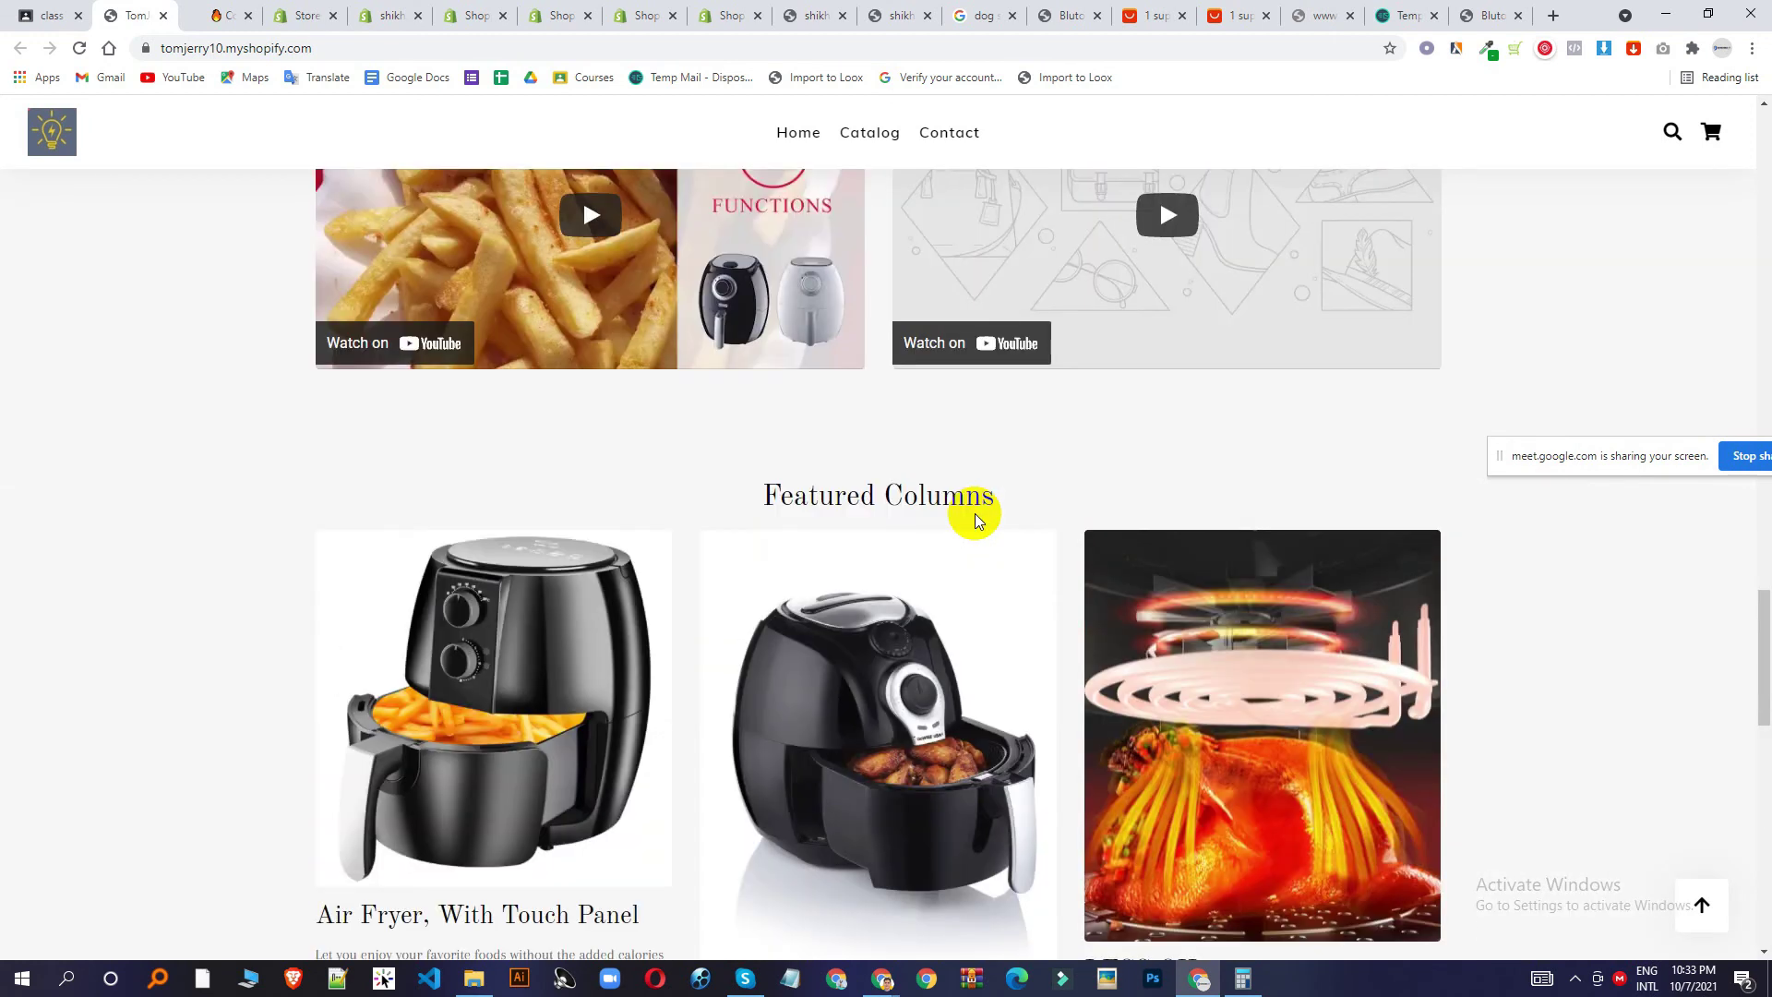
scroll(976, 514, up, 5)
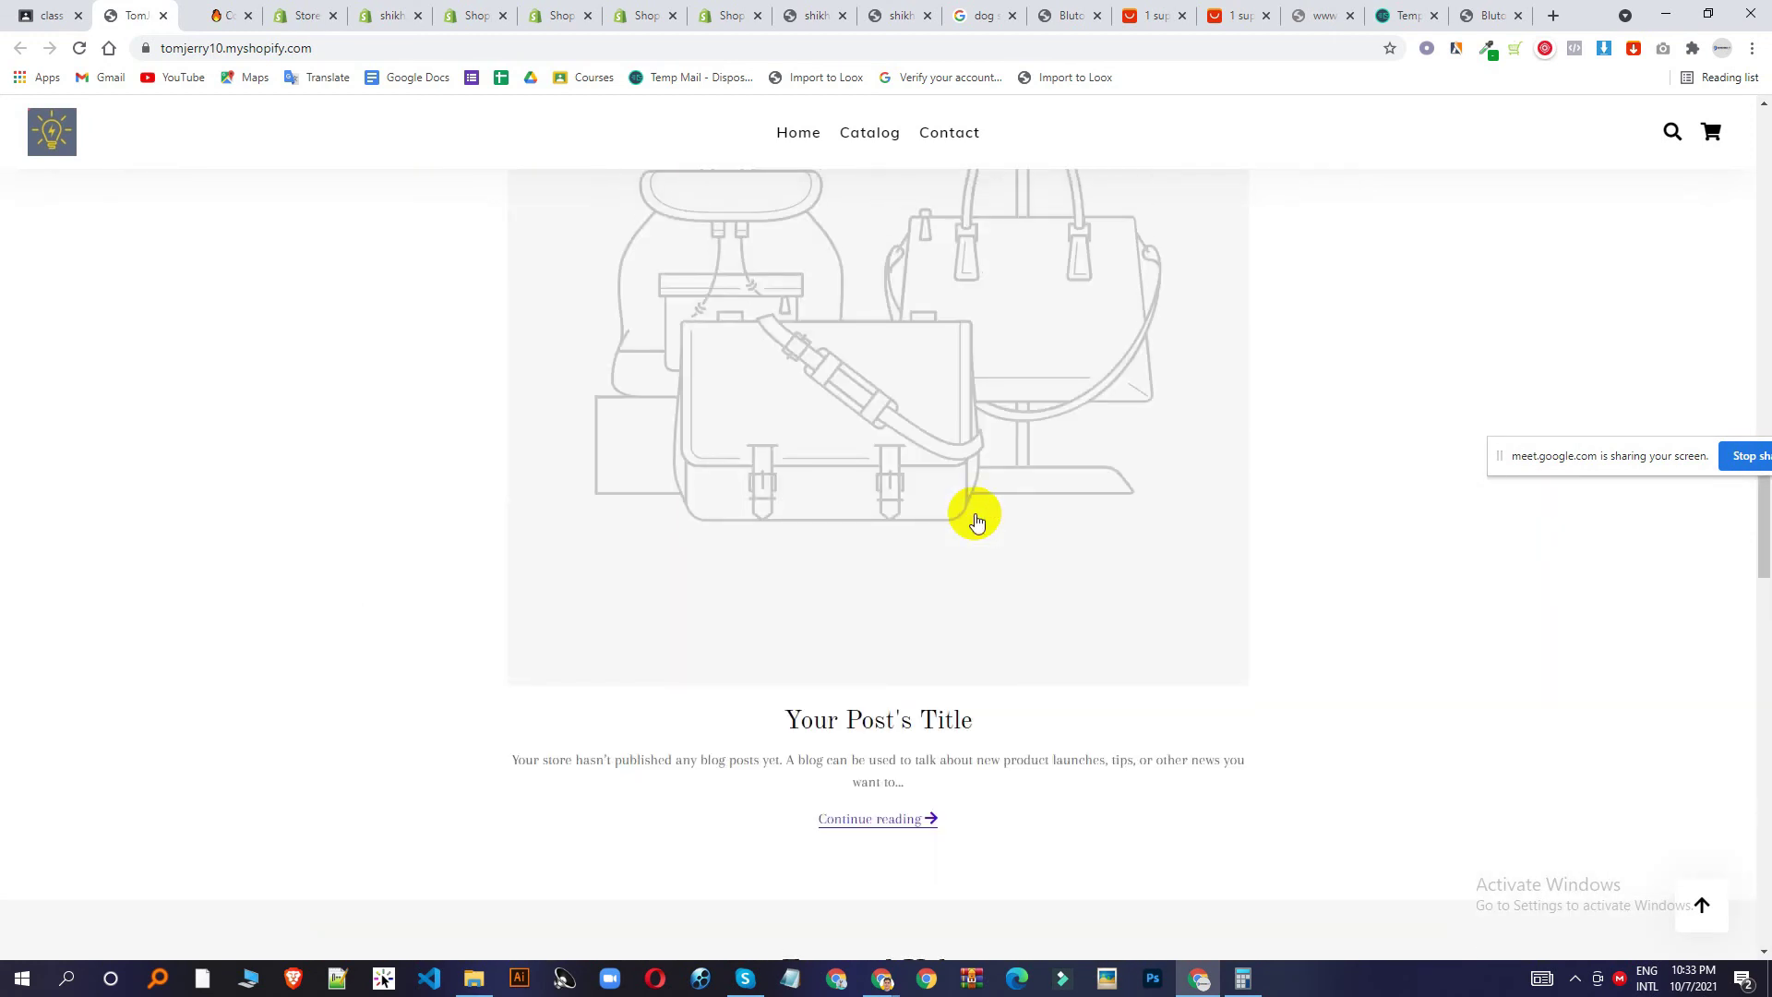
scroll(977, 523, down, 5)
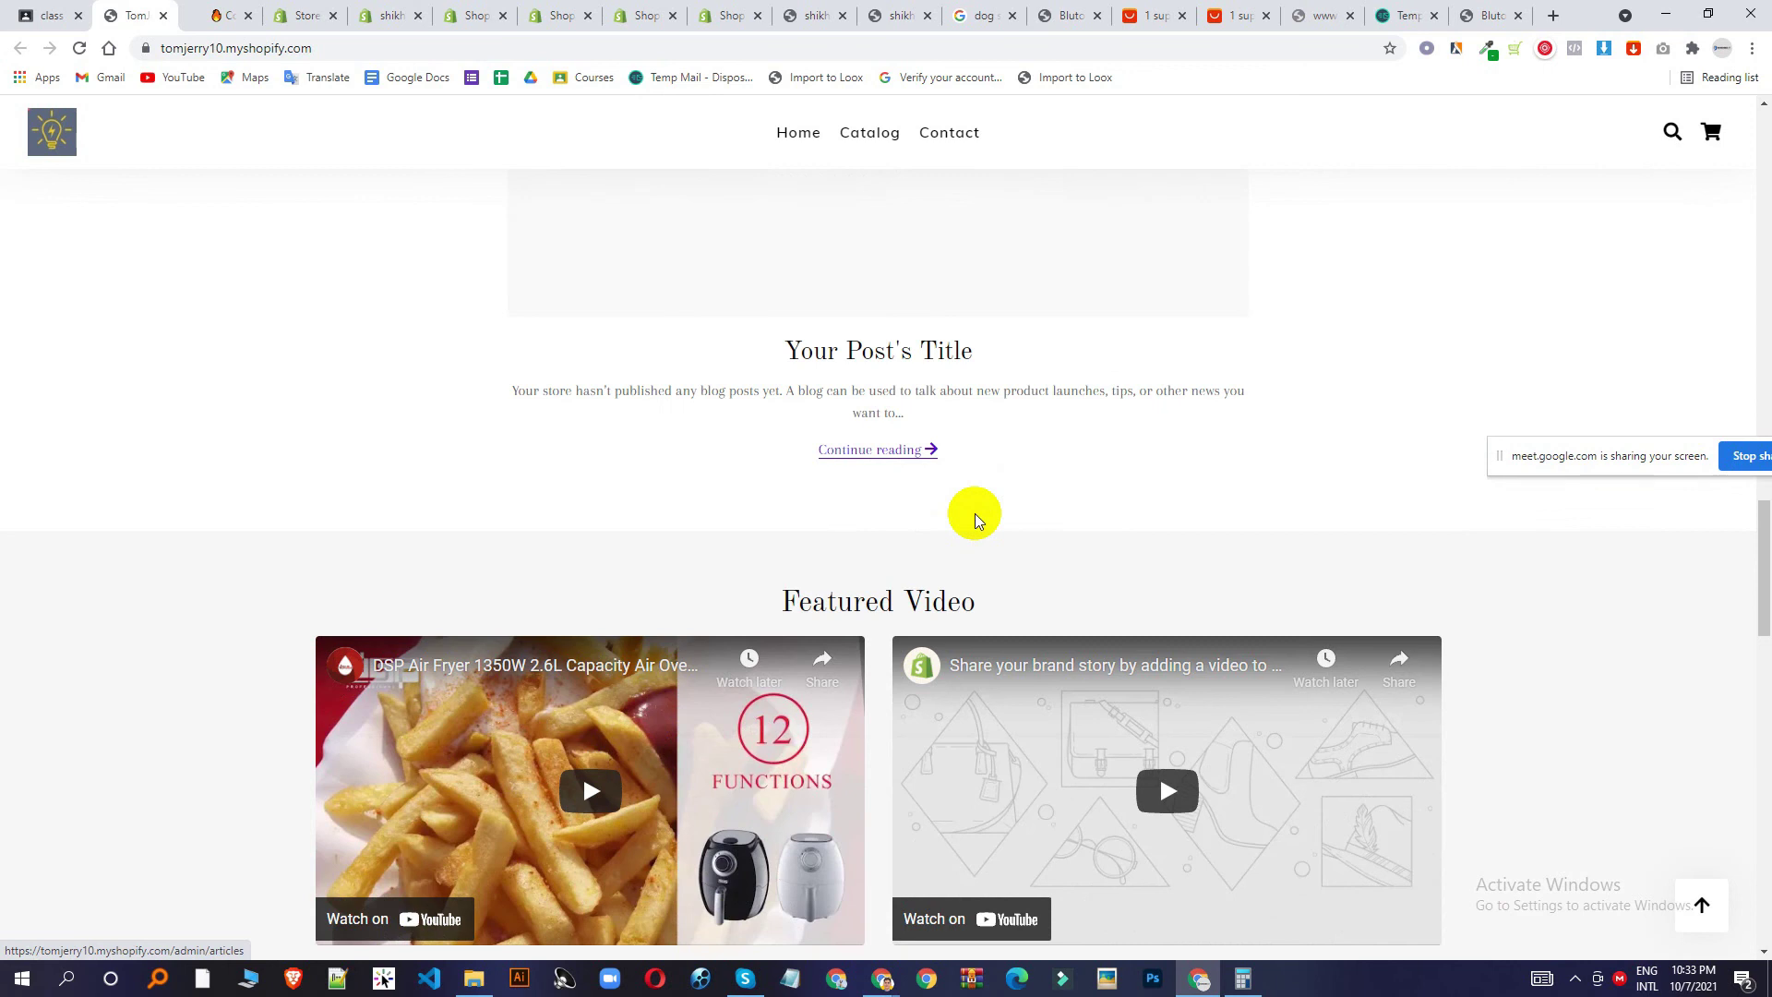
scroll(974, 515, down, 5)
scroll(900, 517, up, 4)
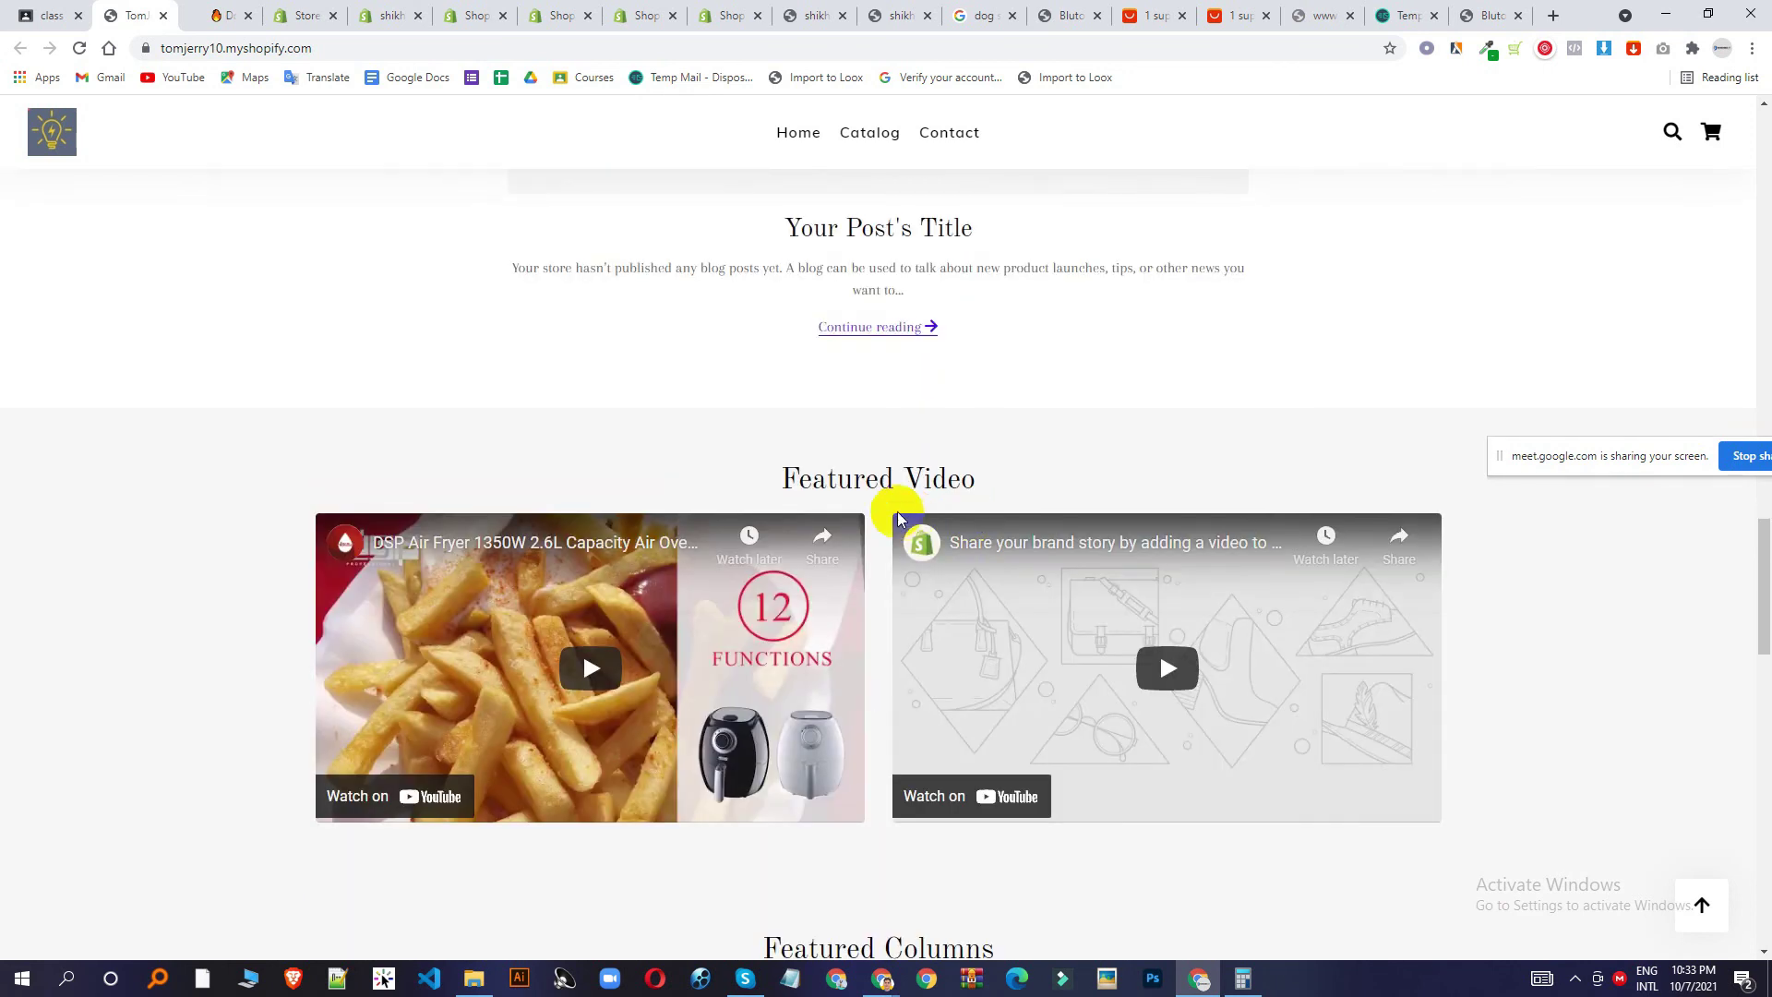
Highlight the Featured Video and Featured Blog headings on the home page to point out those sections.
triple_click(820, 479)
scroll(822, 475, down, 5)
scroll(831, 494, up, 18)
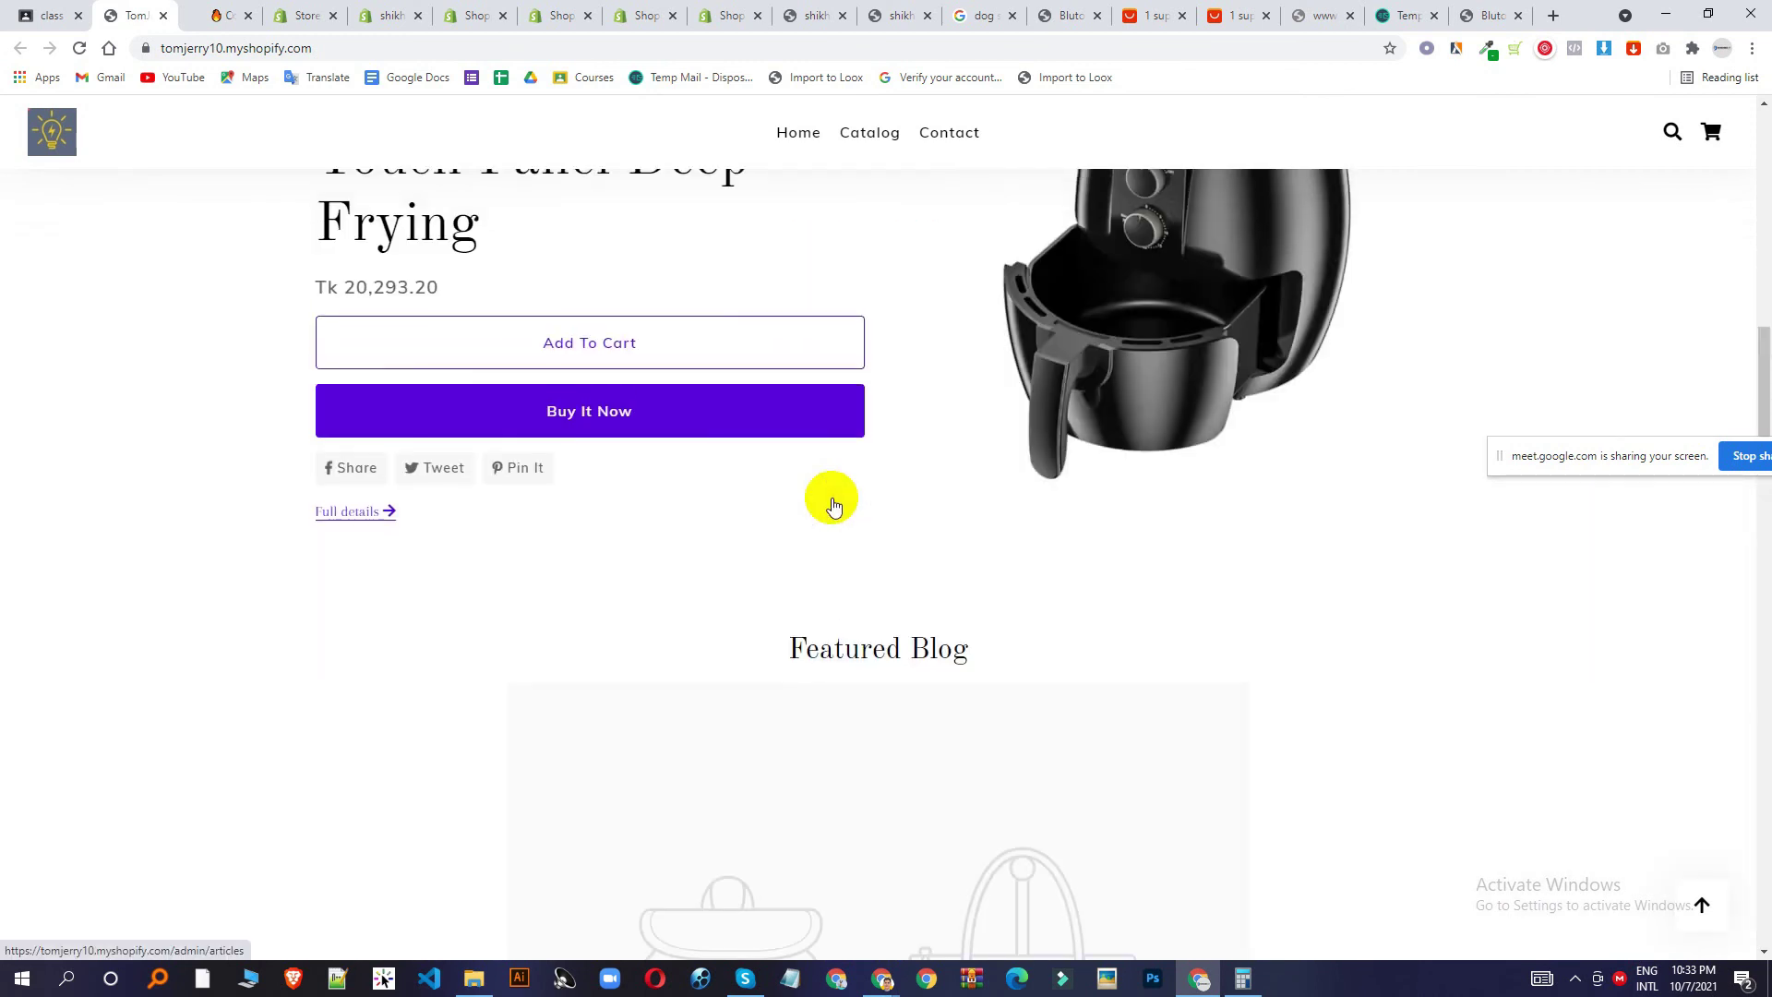
double_click(881, 652)
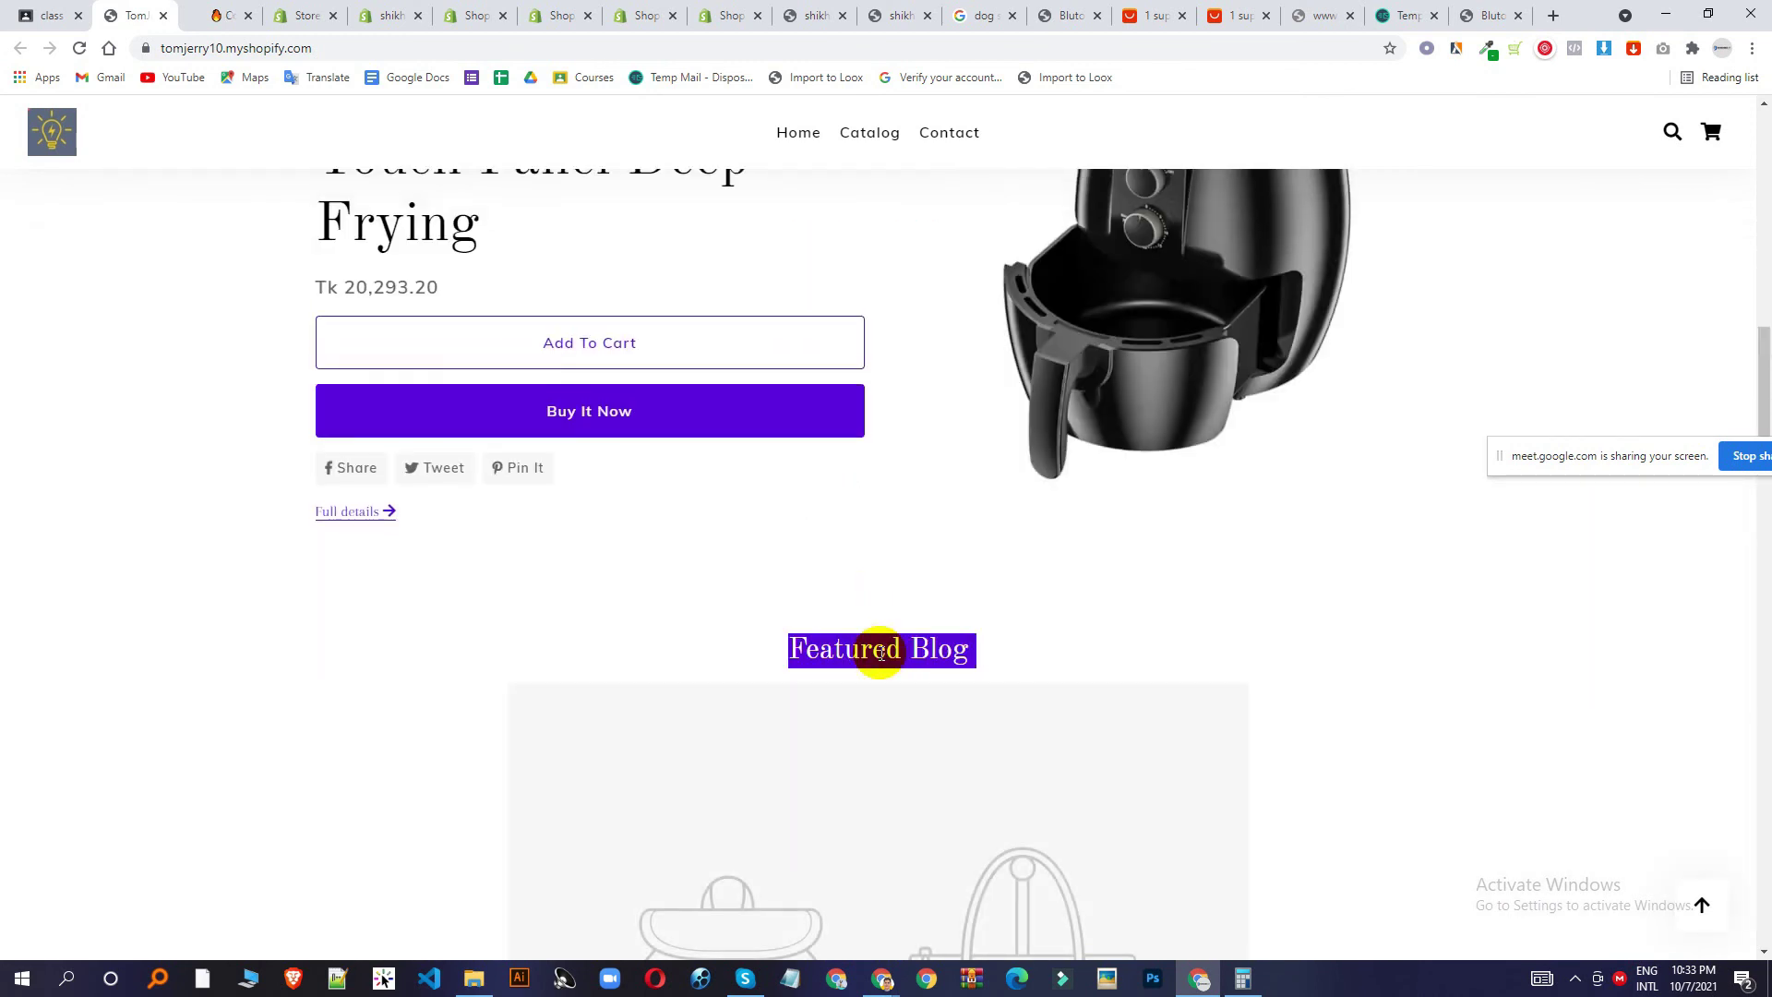
Move the Google Meet sharing bar into full view, stop sharing the screen, and show the hidden system tray icons.
drag(1626, 479, 1342, 507)
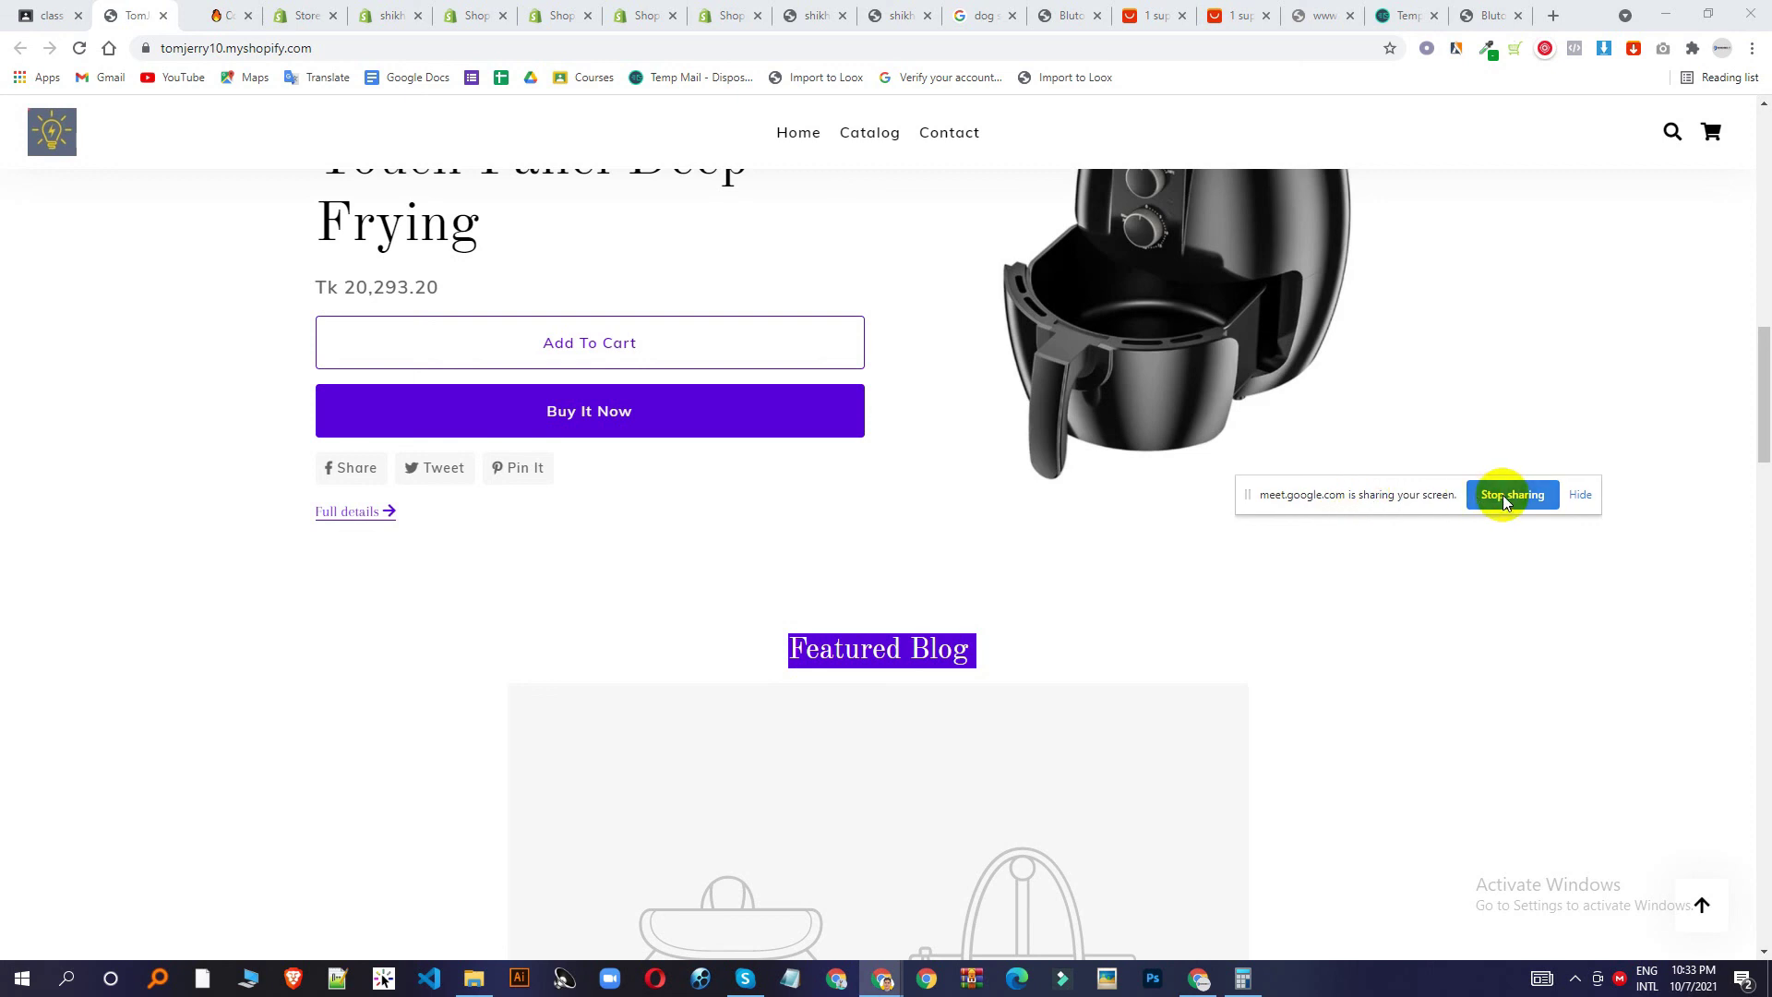
click(1504, 499)
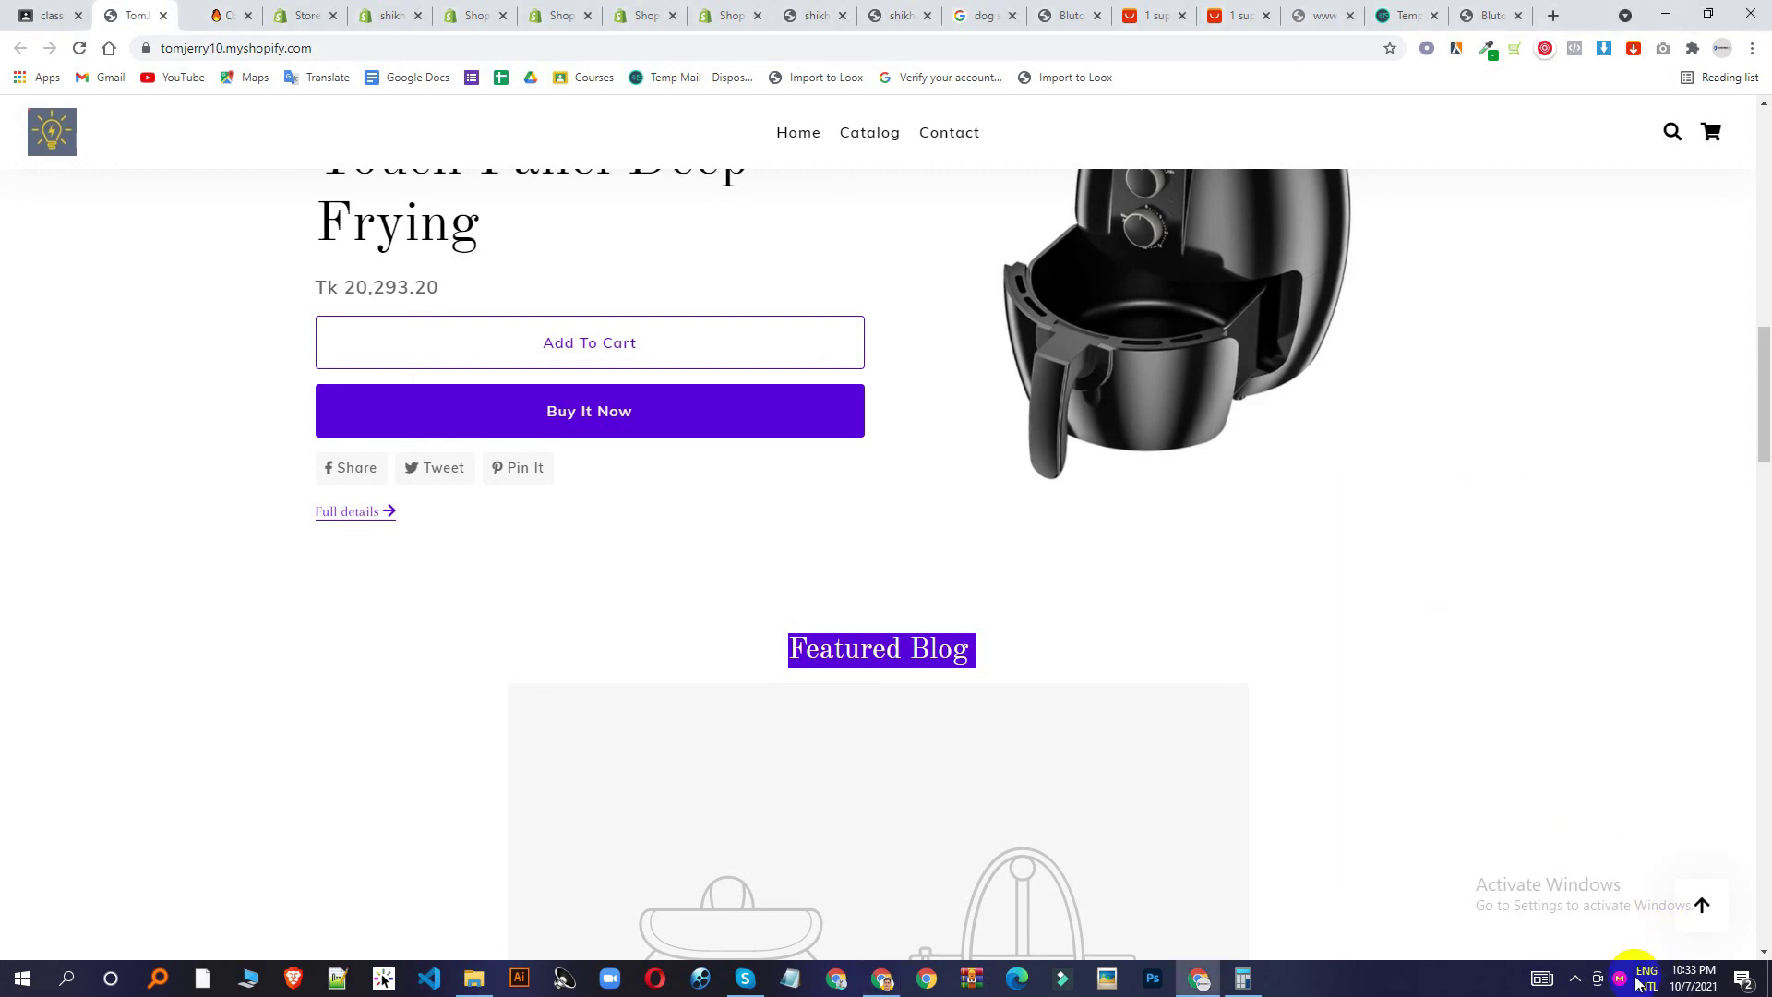
click(1577, 980)
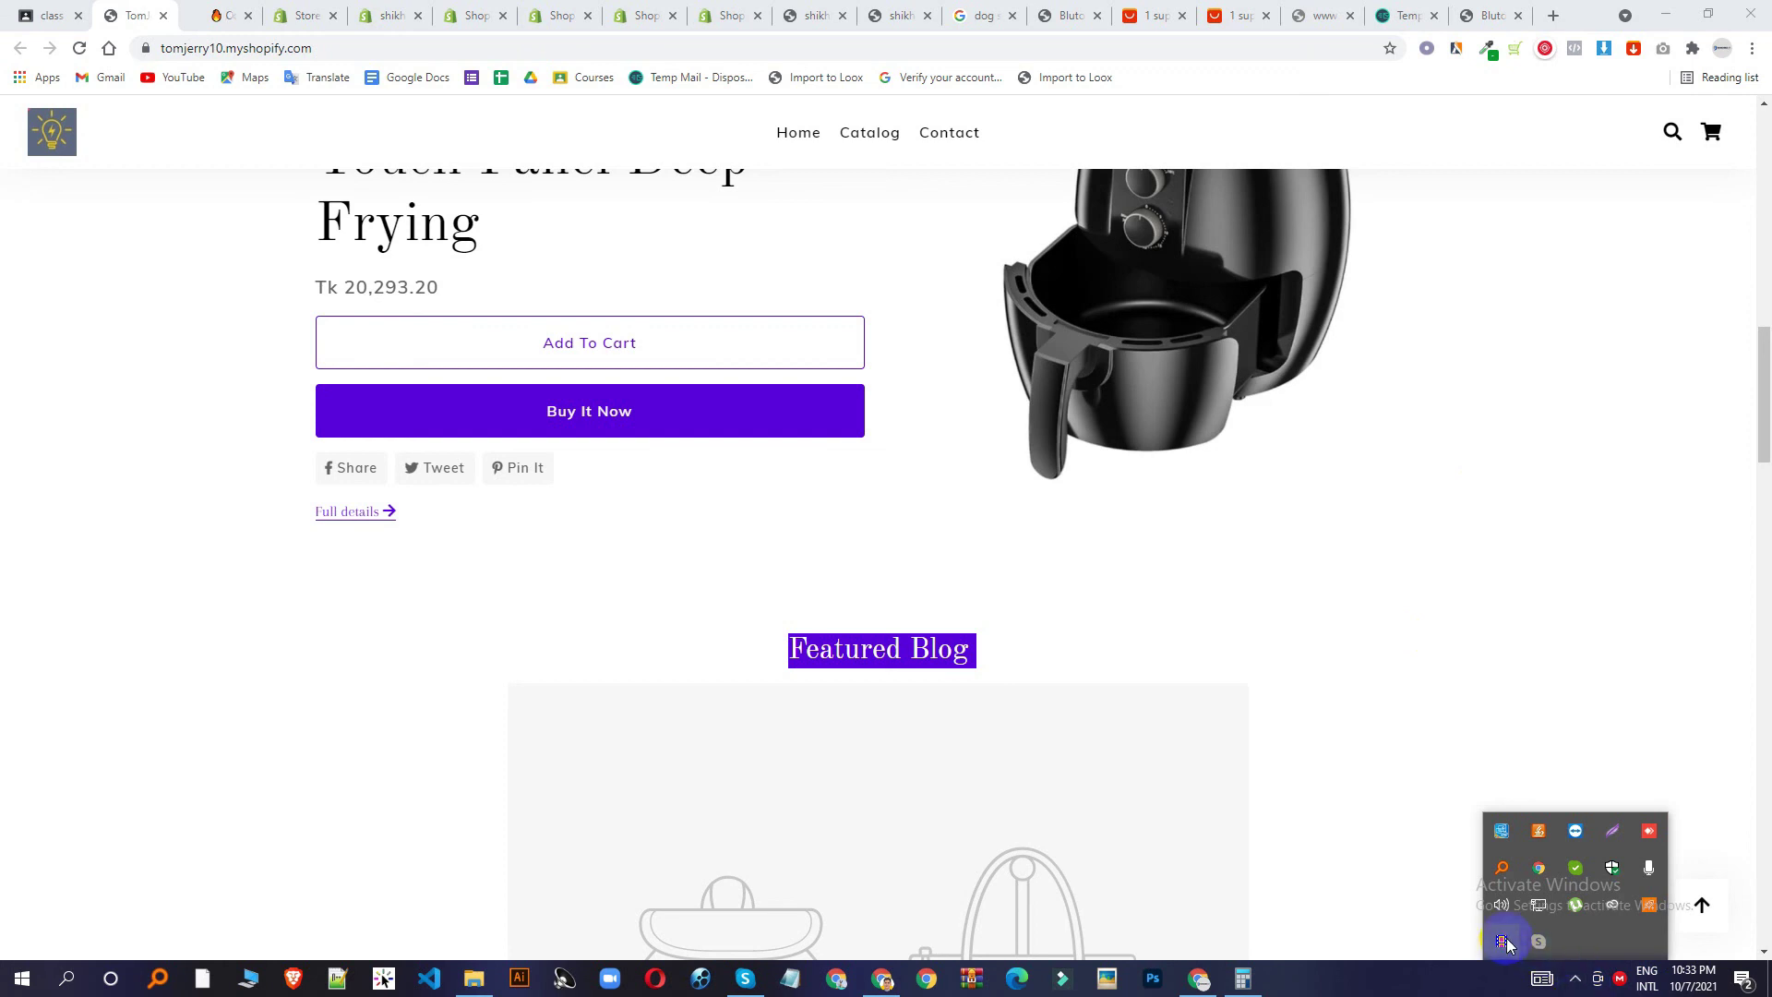